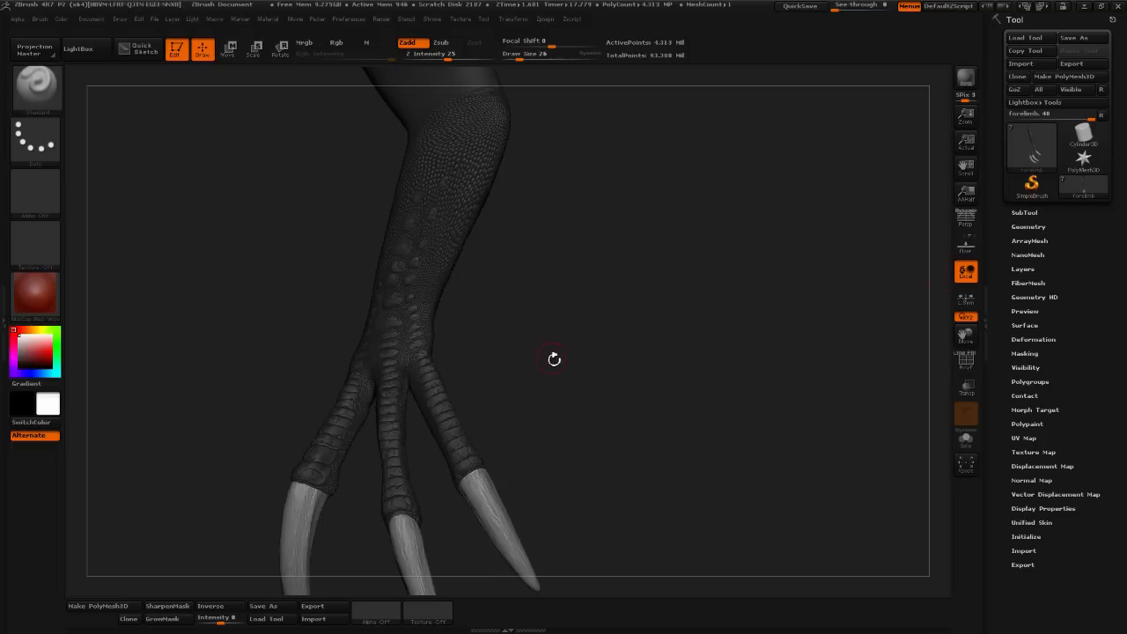
- Choose the clay tubes sculpting brush, set its draw size to 20, and start building up the blunt tip of the curved claw
left_click_drag(554, 358, 516, 425)
left_click_drag(632, 397, 579, 396)
left_click_drag(524, 435, 618, 473)
left_click(35, 85)
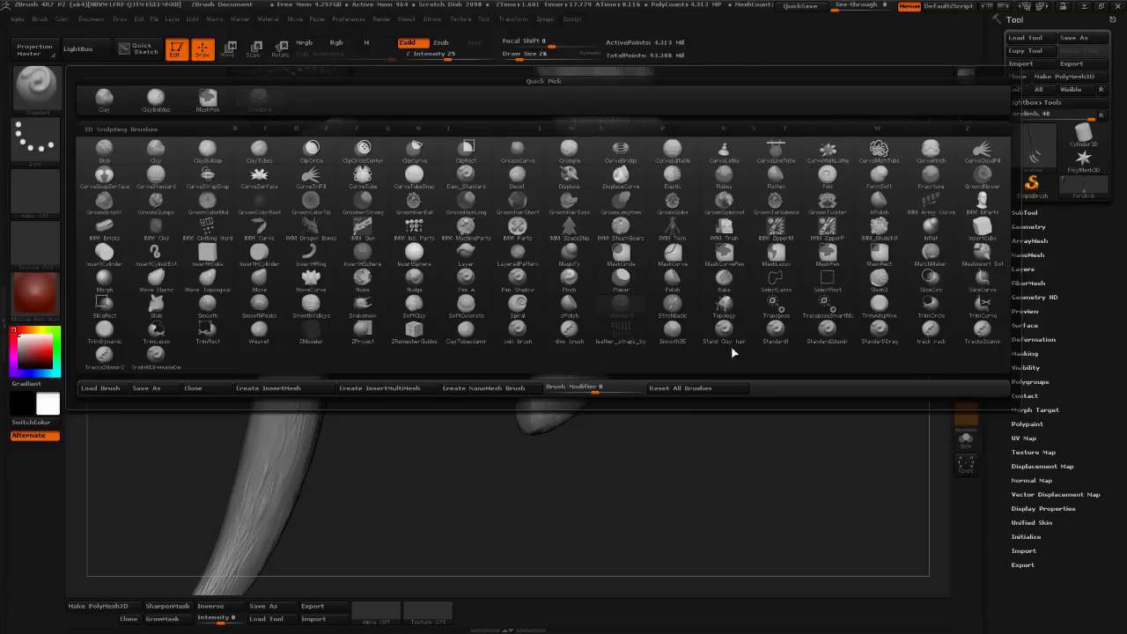
left_click(466, 330)
left_click_drag(514, 59, 518, 58)
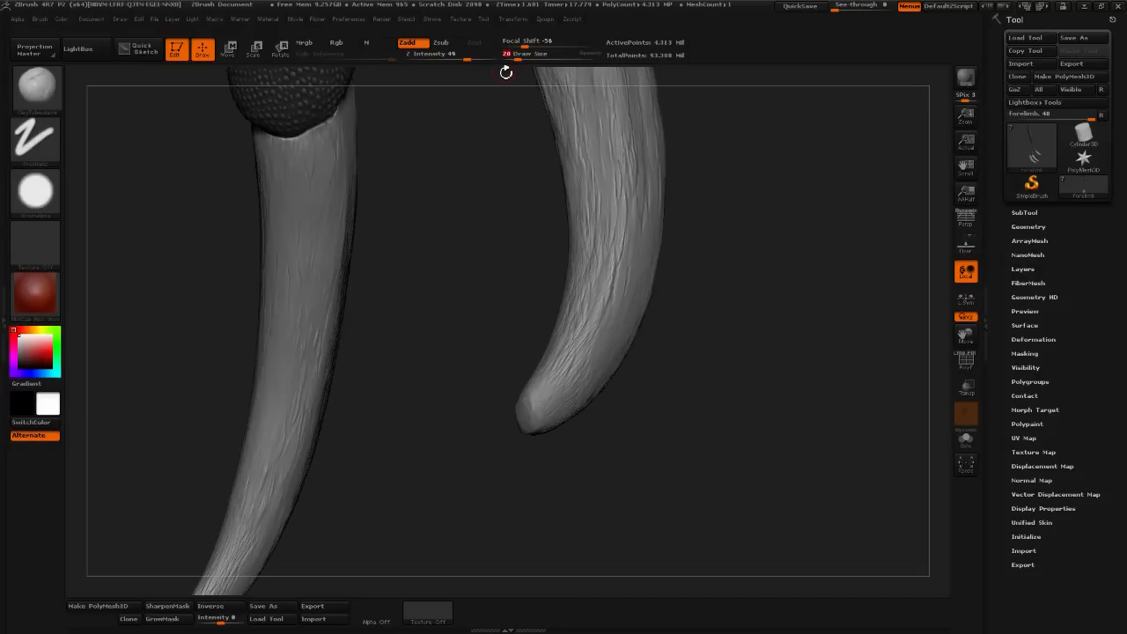
left_click_drag(664, 405, 521, 399)
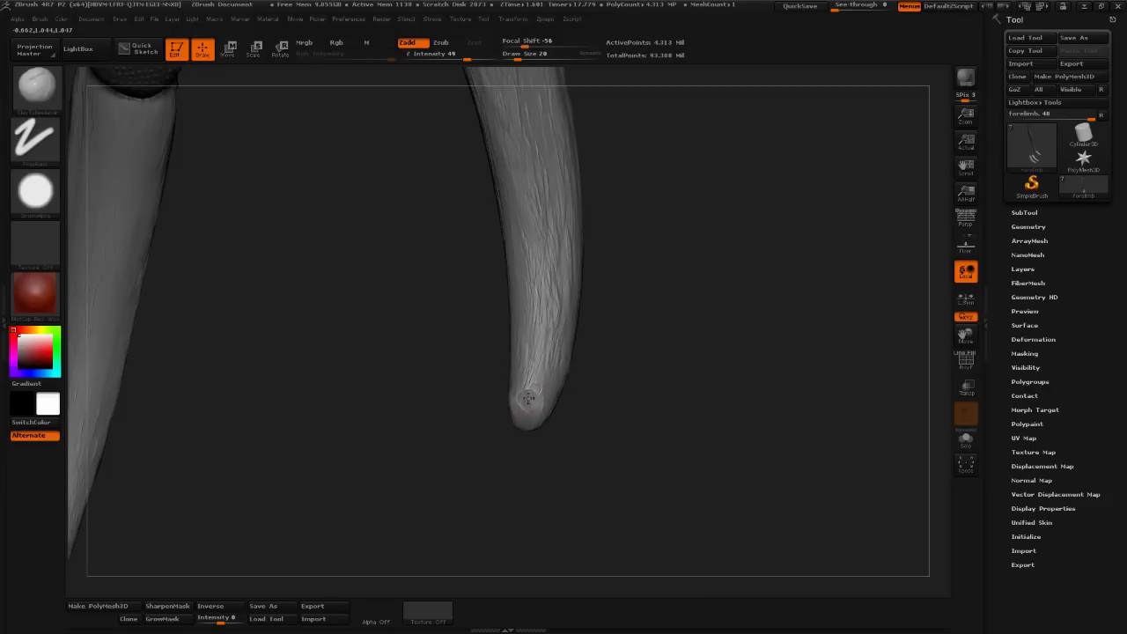
- Set the brush's Z intensity to 36 and sculpt a small chipped patch on the front of the claw tip at draw size 20
left_click_drag(466, 58, 515, 60)
mouse_move(728, 300)
left_mouse_down()
mouse_move(728, 312)
mouse_move(533, 397)
left_mouse_up()
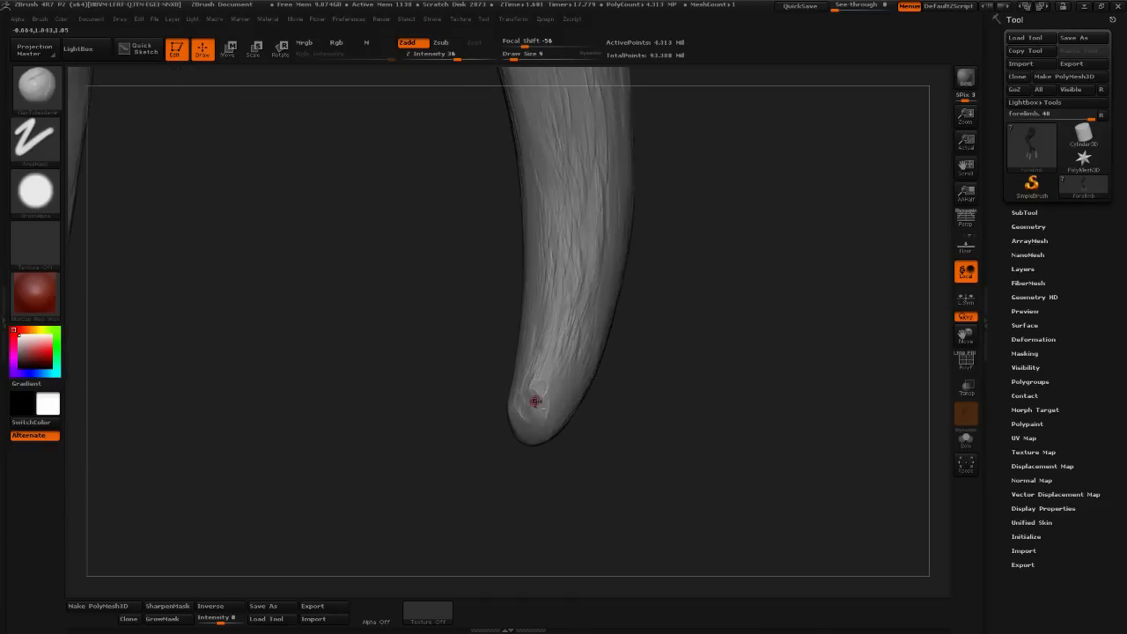
left_click_drag(515, 58, 521, 58)
left_click_drag(689, 350, 528, 395)
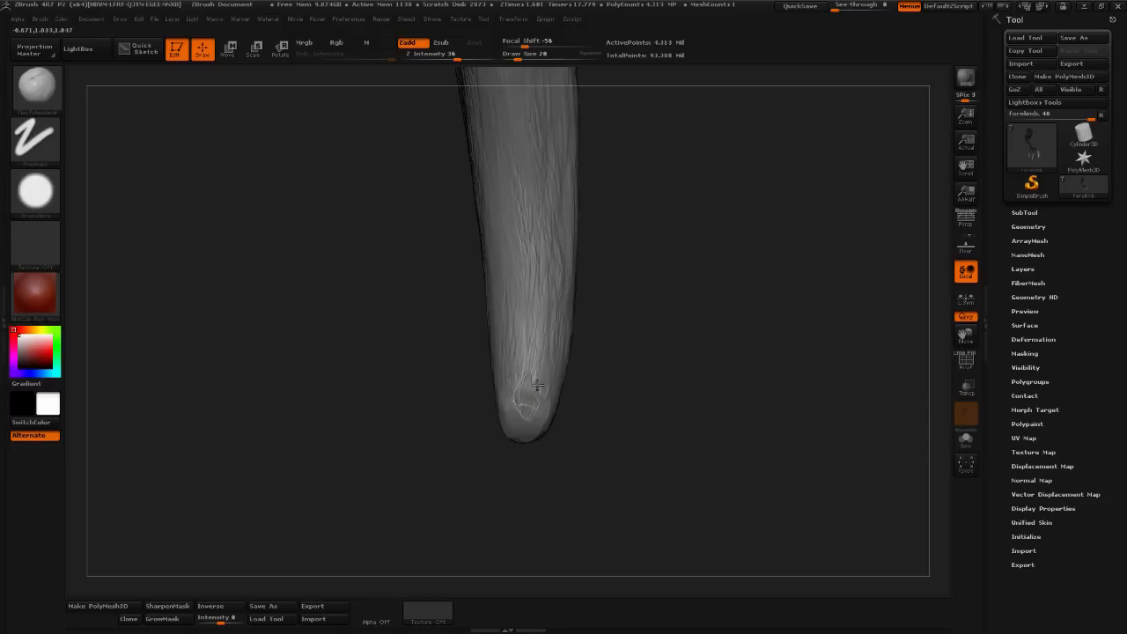
mouse_move(616, 398)
left_mouse_down()
mouse_move(529, 398)
mouse_move(527, 409)
left_mouse_up()
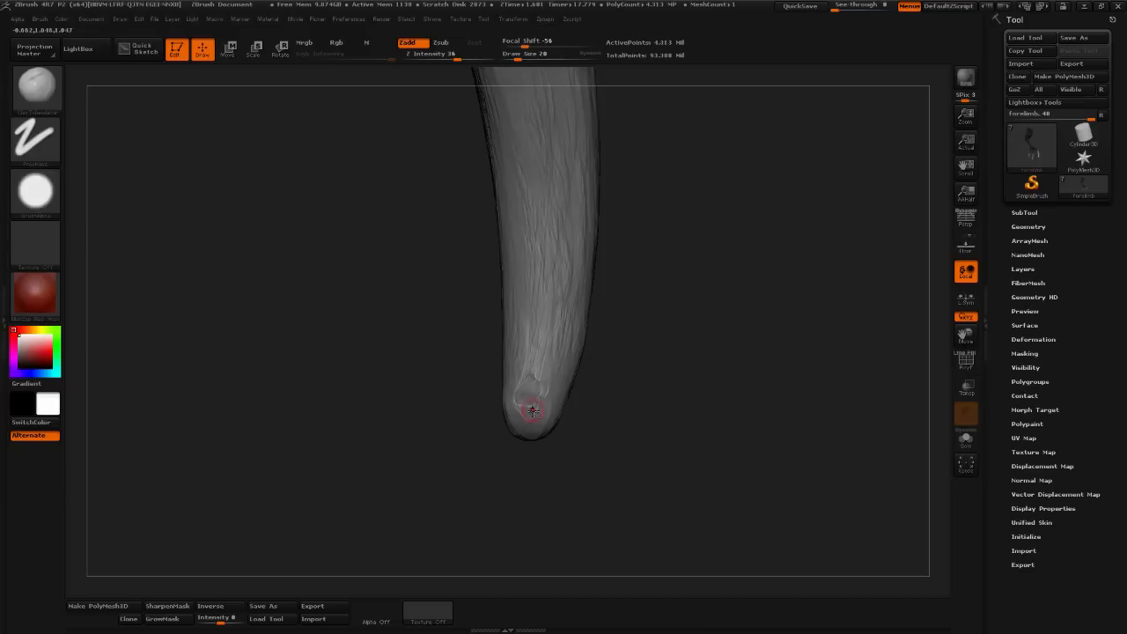
left_click_drag(687, 377, 617, 388)
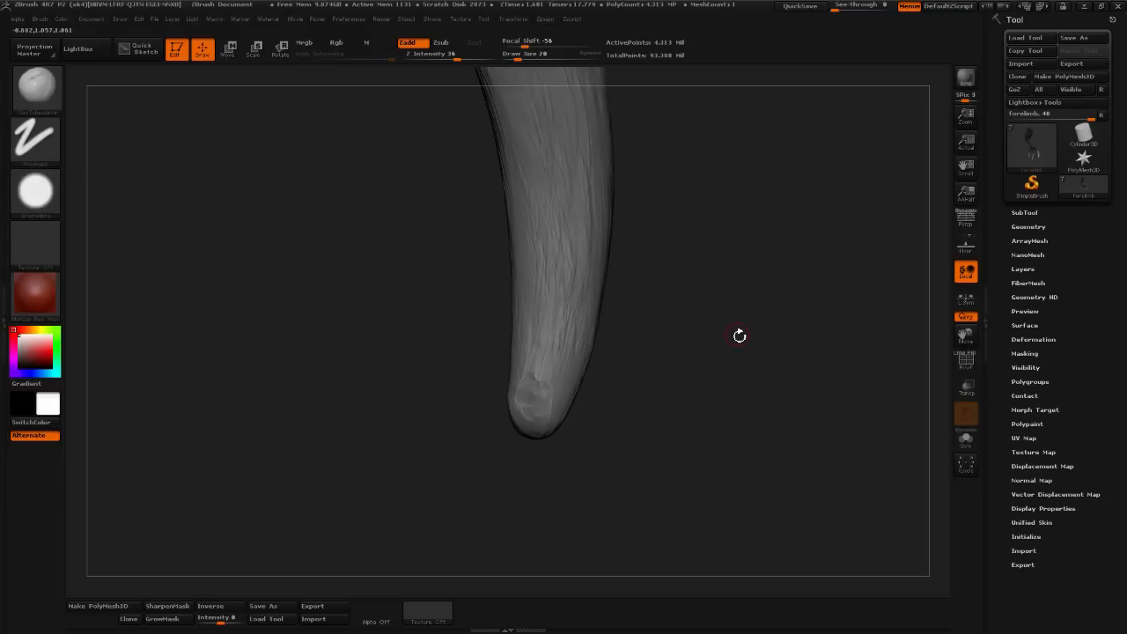
- Extend the worn, chipped layers from the claw tip up along its inner edge
left_click_drag(778, 362, 544, 402)
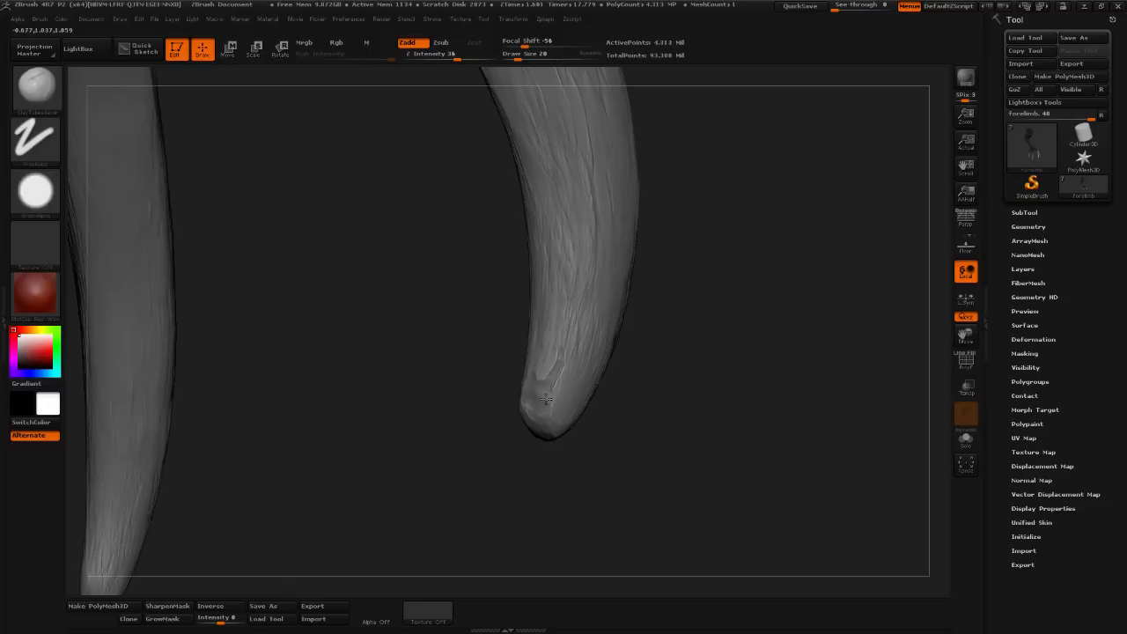
left_click_drag(599, 397, 572, 397)
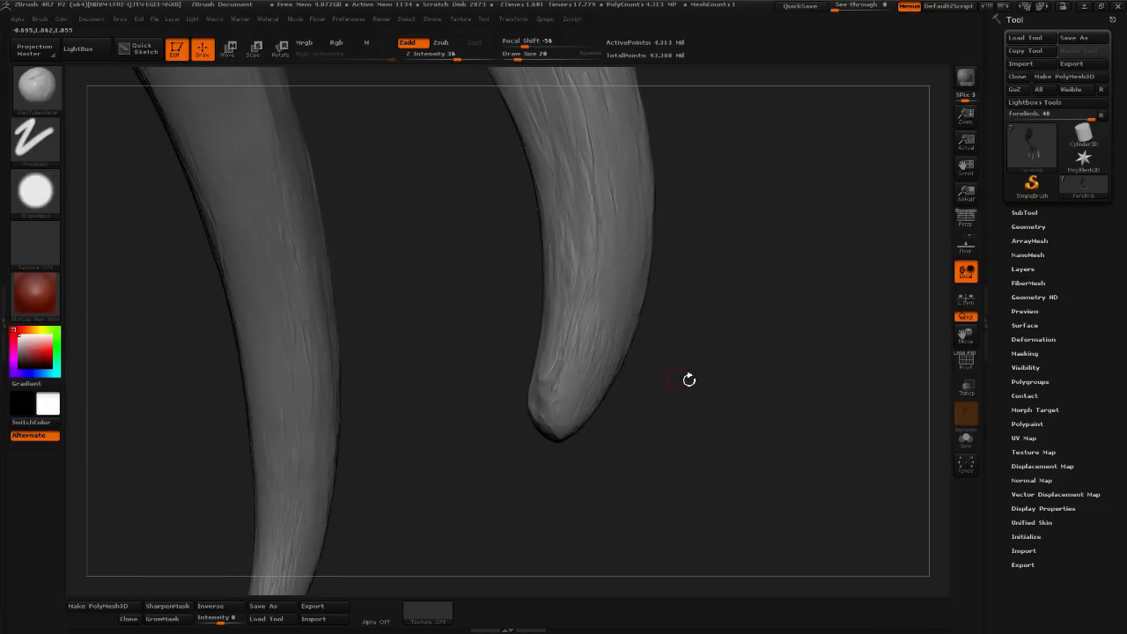
left_click_drag(689, 379, 984, 242)
left_click_drag(749, 385, 664, 413)
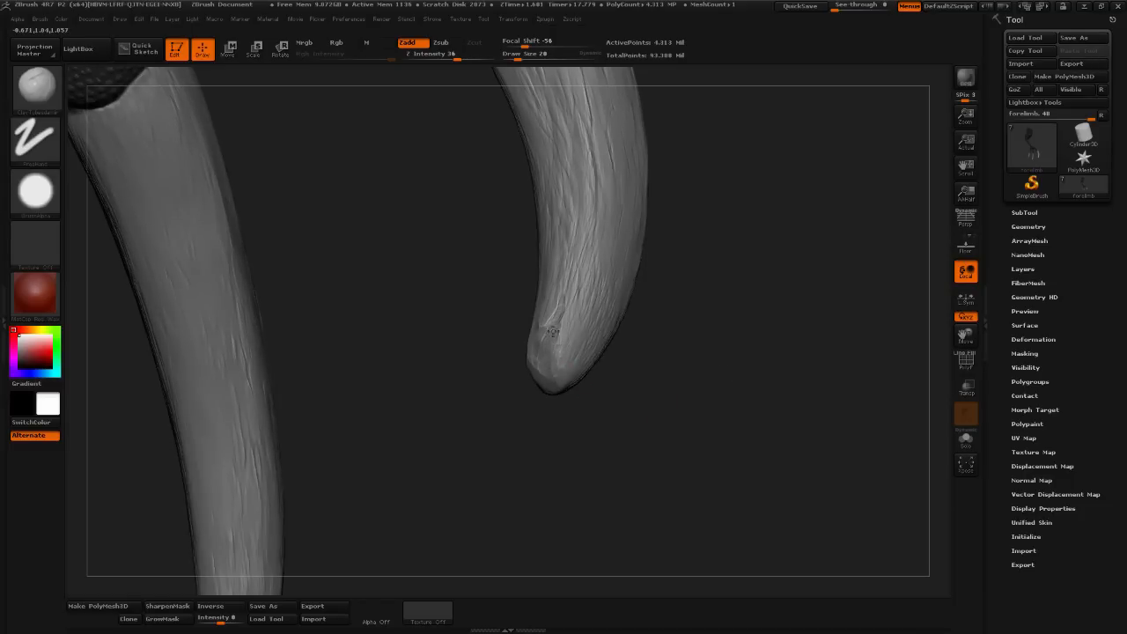
left_click_drag(699, 290, 617, 295)
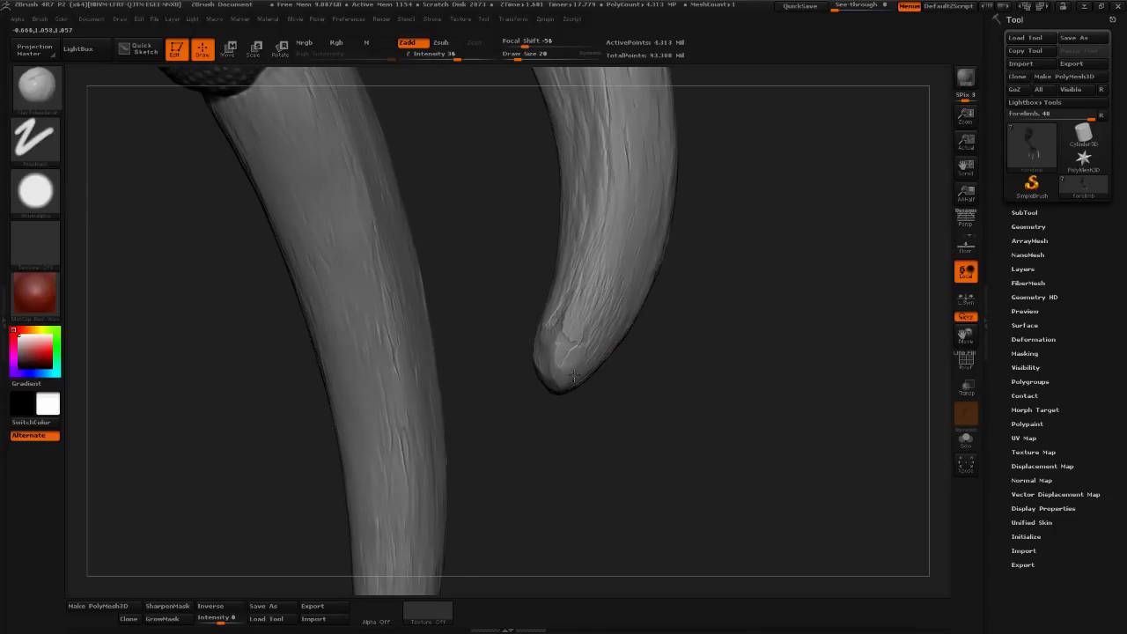
- Sculpt flaking layers around the side of the claw tip and blend them into the lengthwise grooves
mouse_move(573, 375)
left_mouse_down()
mouse_move(837, 298)
mouse_move(762, 327)
mouse_move(531, 350)
mouse_move(504, 366)
left_mouse_up()
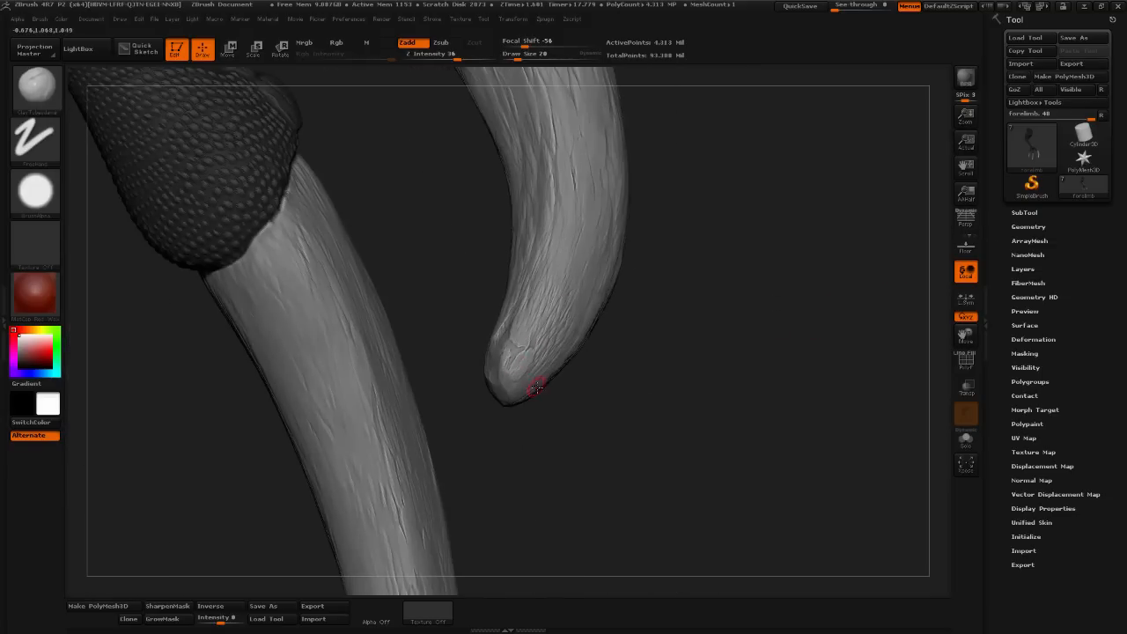
left_click_drag(575, 389, 541, 384)
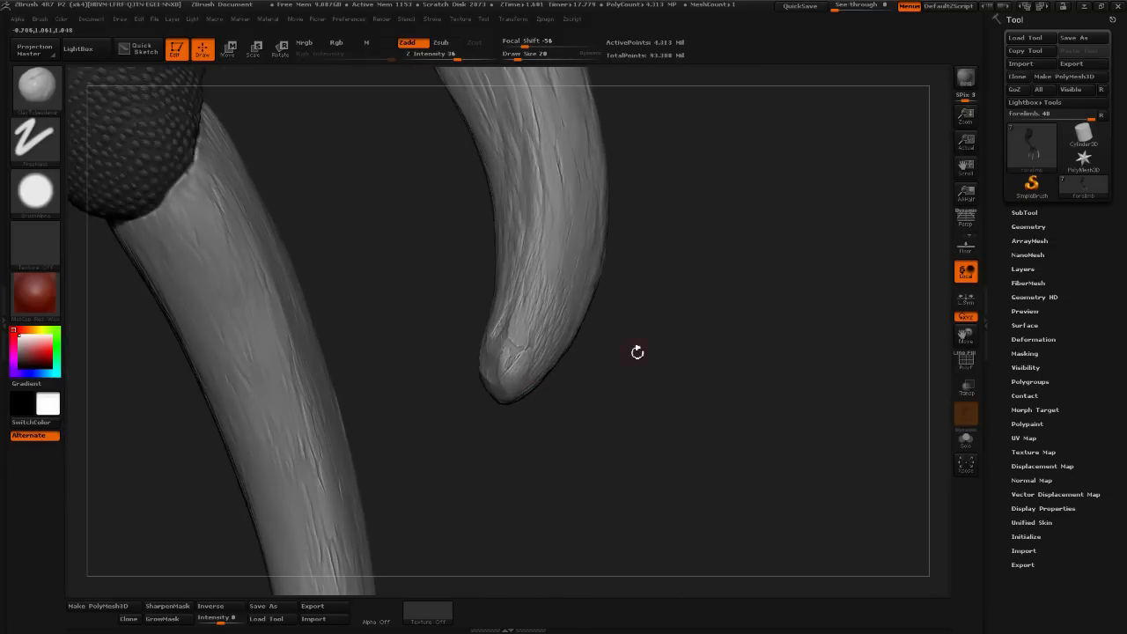
left_click_drag(636, 353, 537, 373)
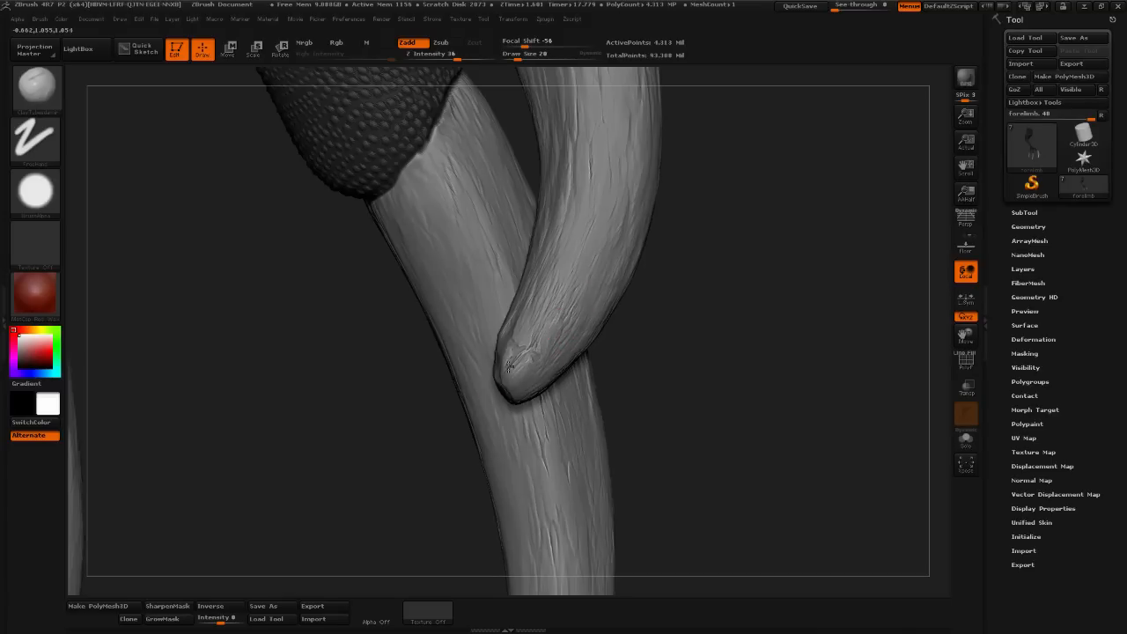
left_click_drag(684, 353, 574, 373)
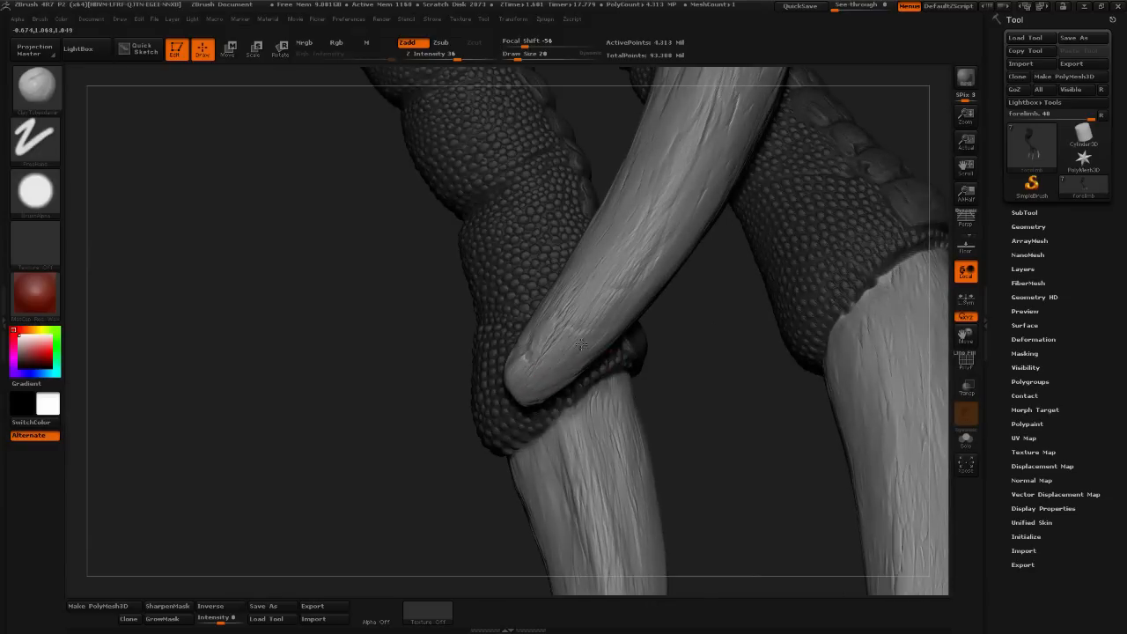
mouse_move(602, 306)
left_mouse_down()
mouse_move(637, 268)
mouse_move(582, 343)
left_mouse_up()
left_click_drag(704, 318, 613, 342)
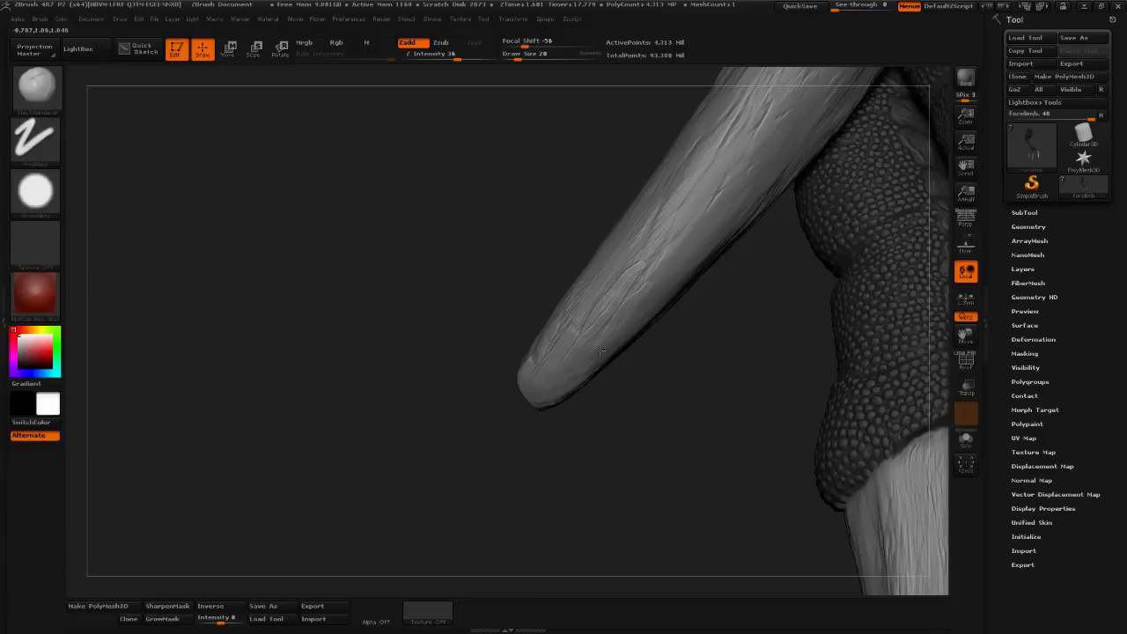
- Add long, irregular flakes along the outer curve of the claw just above its tip
mouse_move(661, 383)
left_mouse_down()
mouse_move(599, 379)
mouse_move(550, 430)
left_mouse_up()
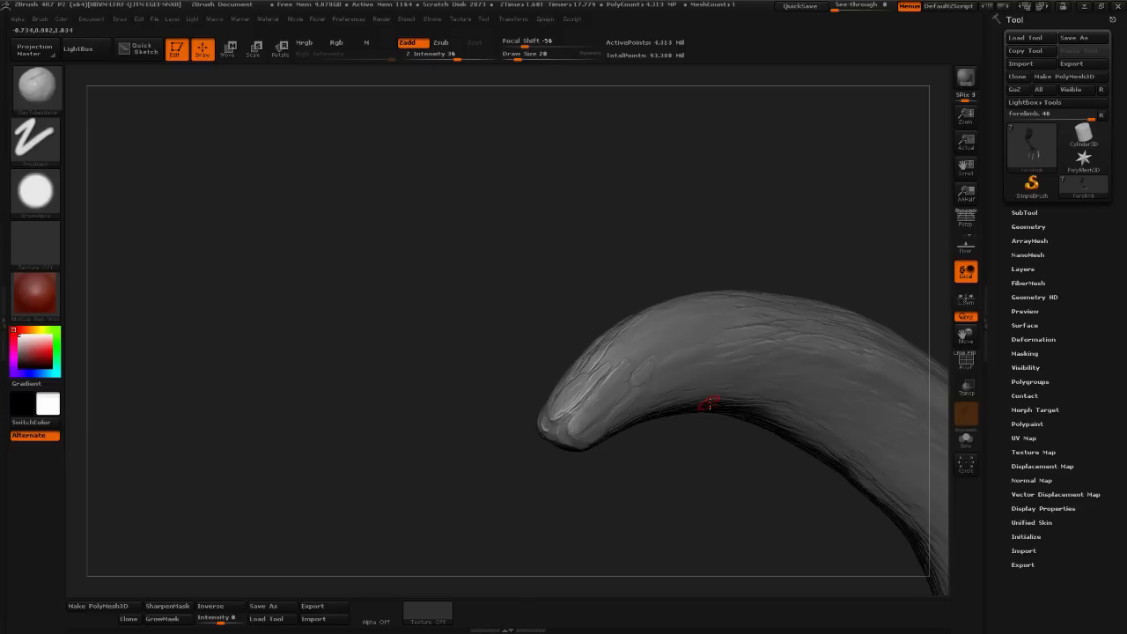
left_click_drag(712, 417, 661, 374)
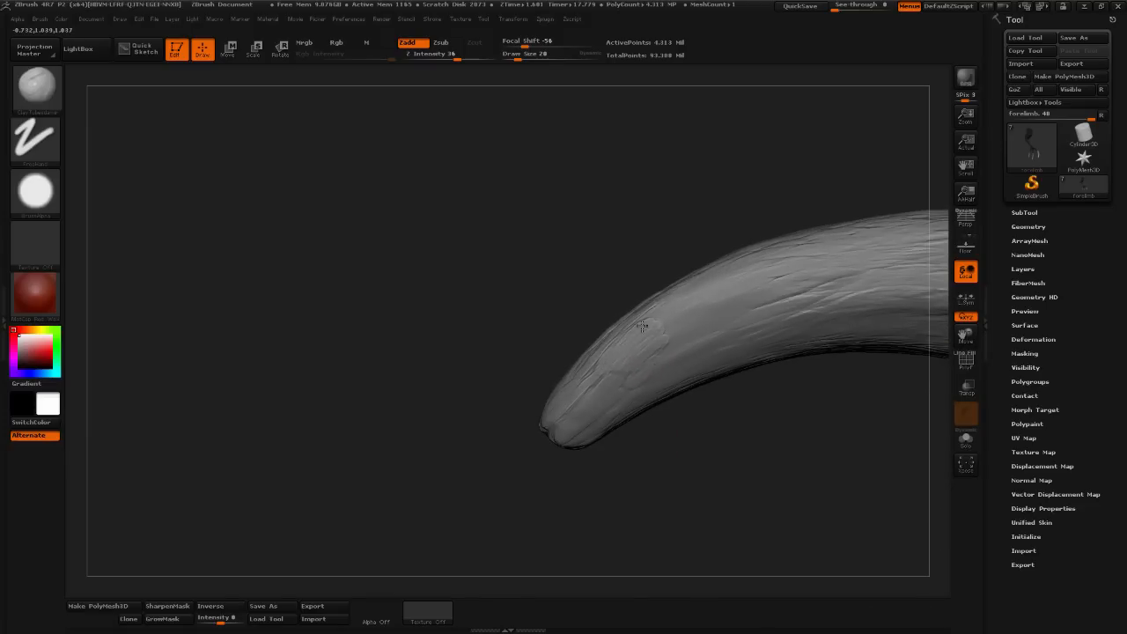
left_click_drag(598, 397, 607, 370)
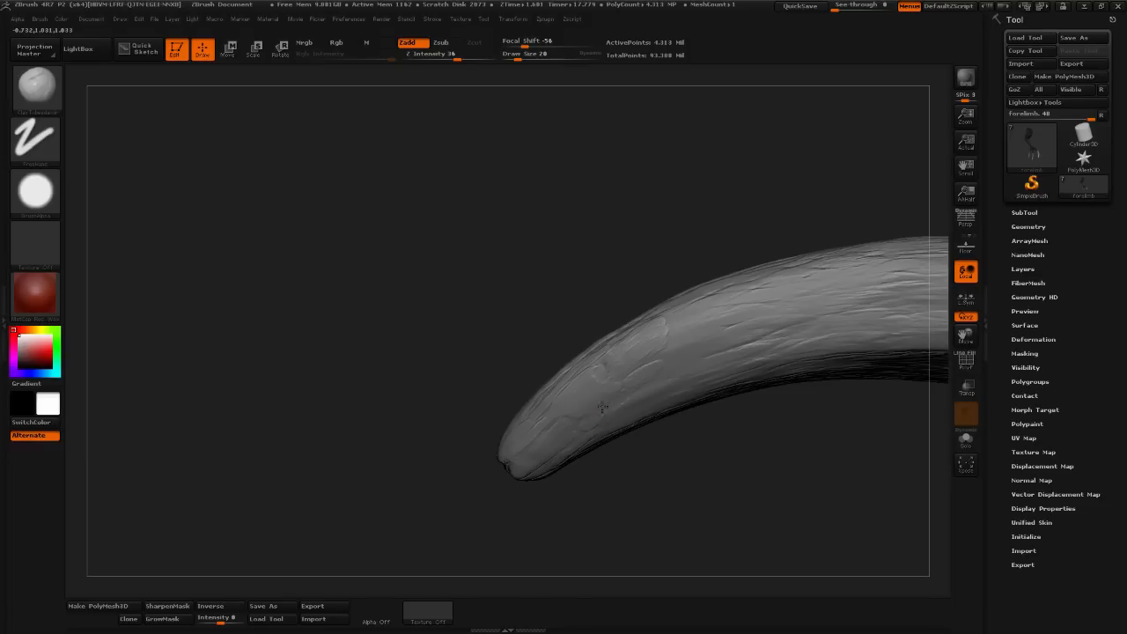
mouse_move(649, 479)
left_mouse_down()
mouse_move(627, 449)
mouse_move(583, 436)
left_mouse_up()
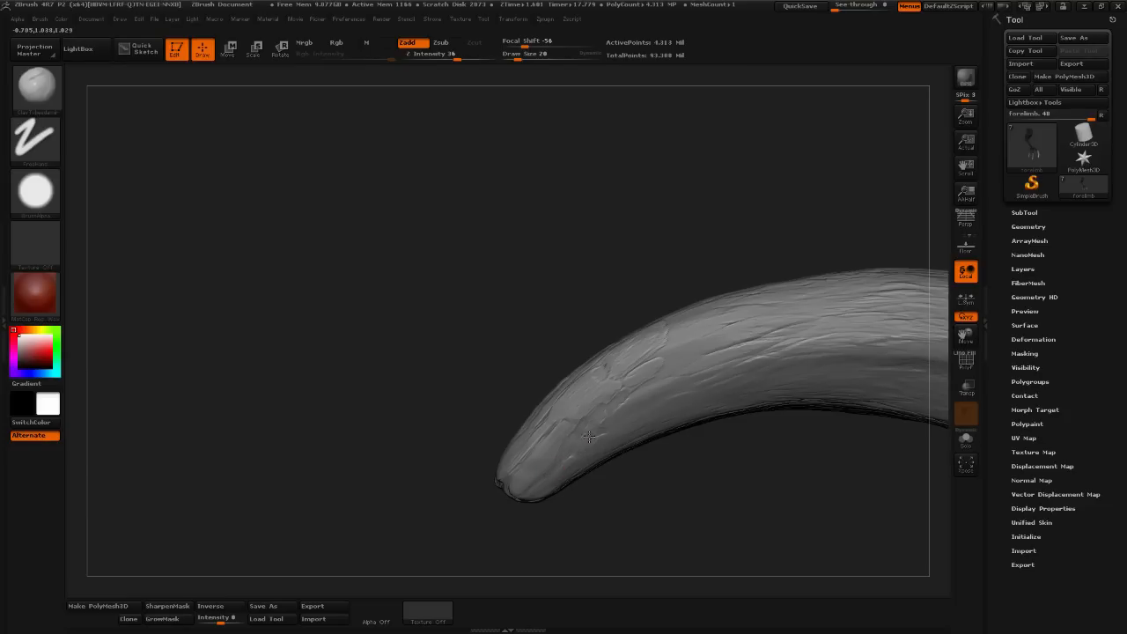
left_click_drag(659, 434, 787, 436)
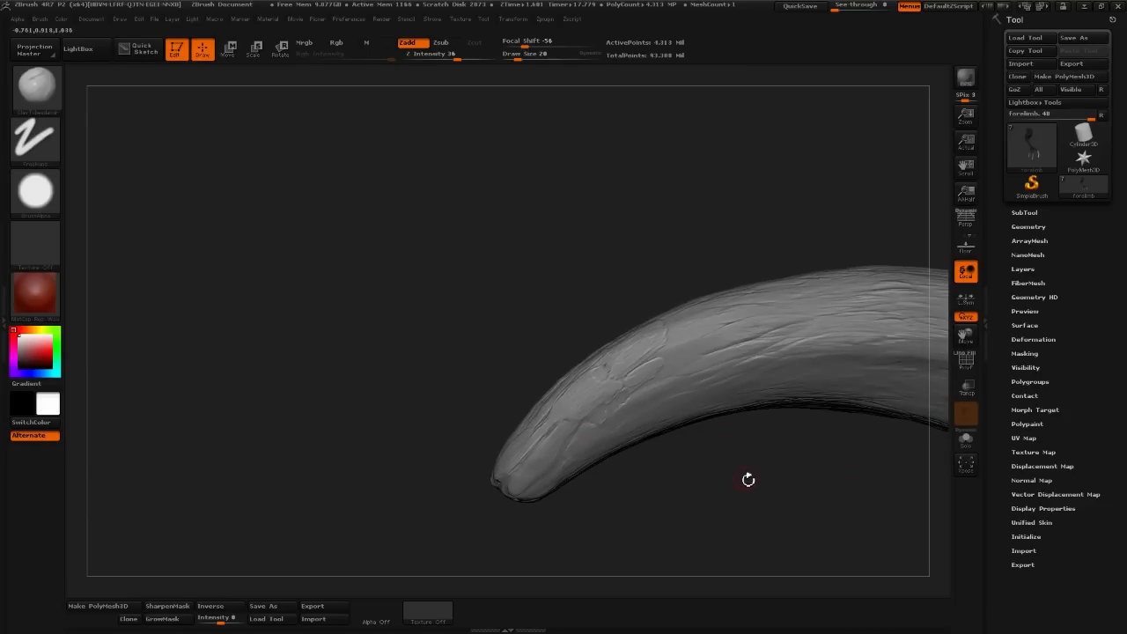
left_click_drag(747, 478, 675, 420)
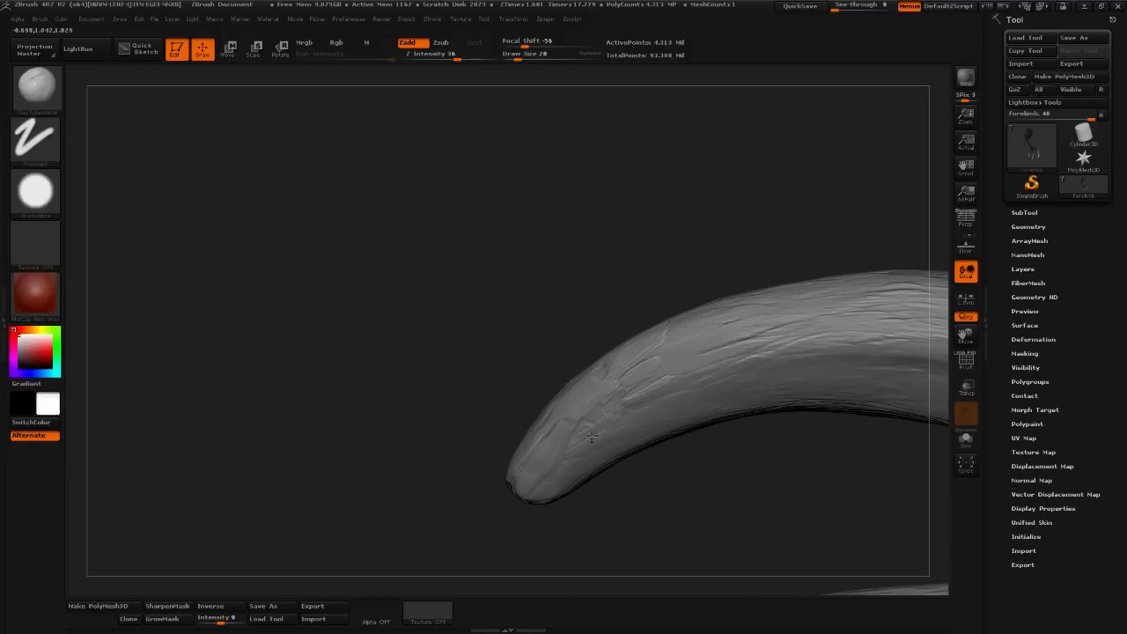
- Refine the flake edges and add a raised, broken layer across the end of the claw
left_click_drag(653, 495, 668, 519)
left_click_drag(574, 431, 566, 422)
mouse_move(650, 491)
left_mouse_down()
mouse_move(662, 509)
mouse_move(552, 435)
left_mouse_up()
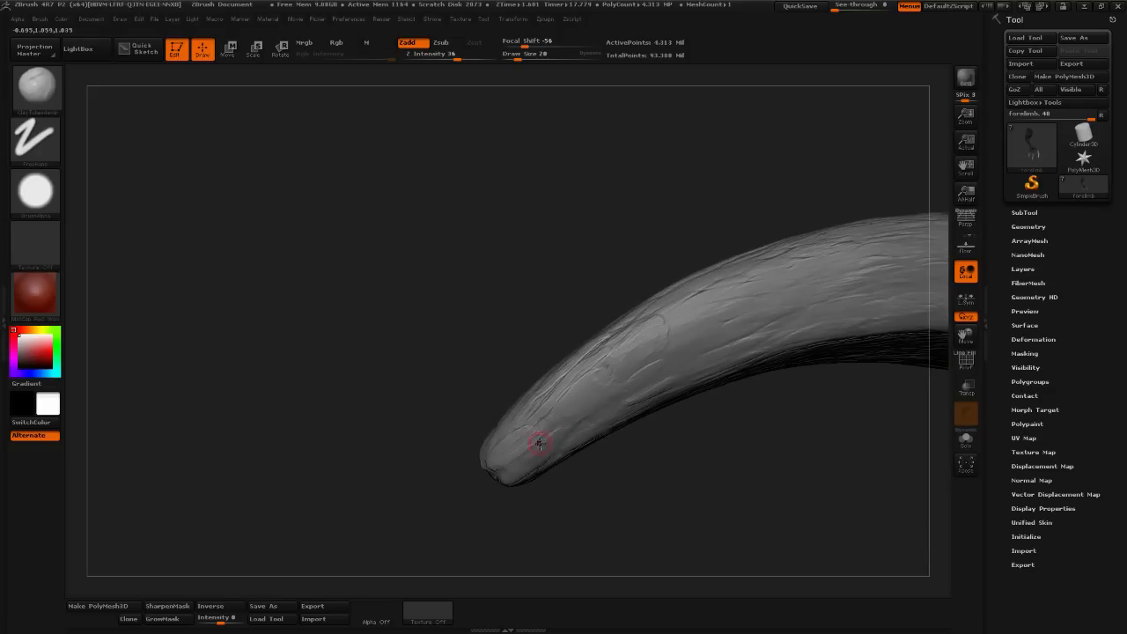
left_click_drag(624, 487, 622, 447)
left_click_drag(678, 406, 654, 460)
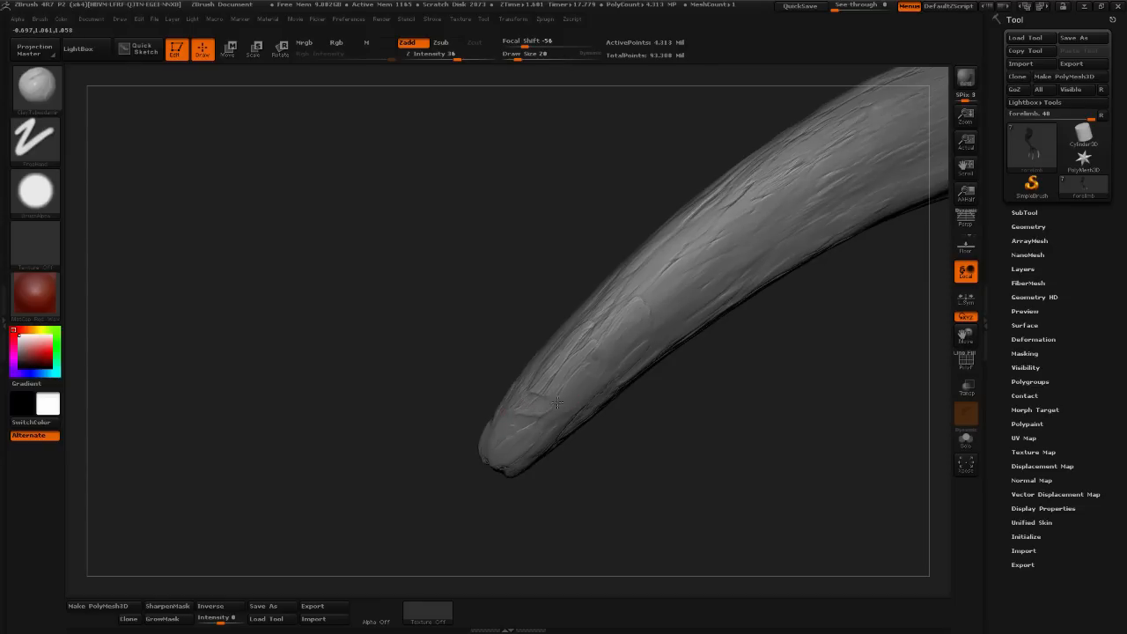
left_click_drag(595, 453, 520, 432)
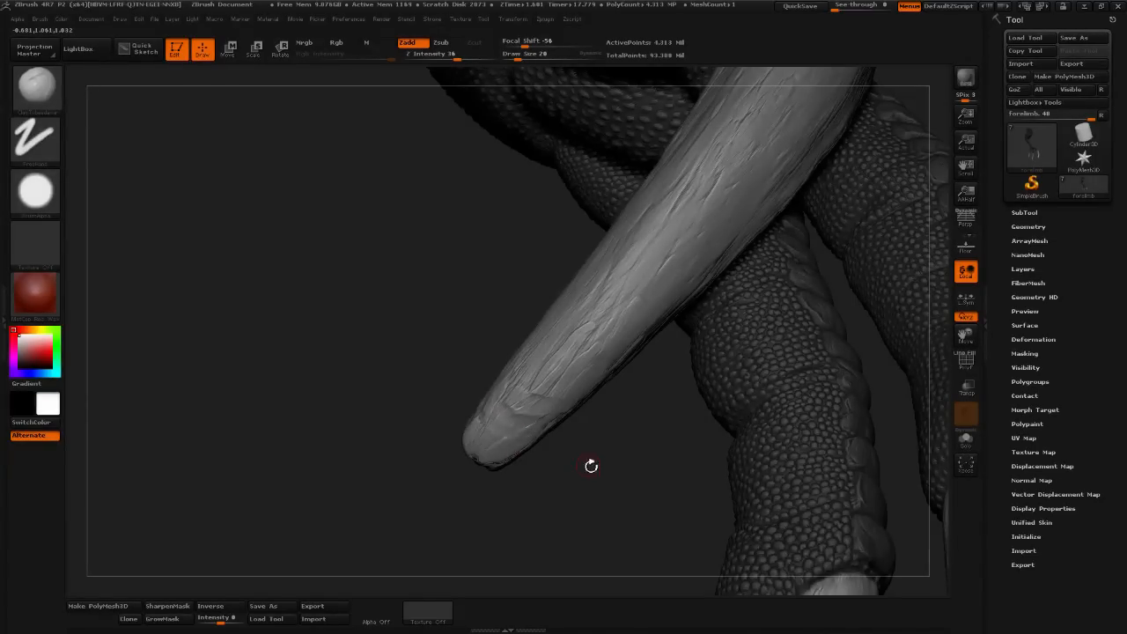
- Switch to the TrimDynamic brush with Z intensity 14 and draw size 26, and flatten the raised flakes near the claw tip
key("shift")
left_click(36, 85)
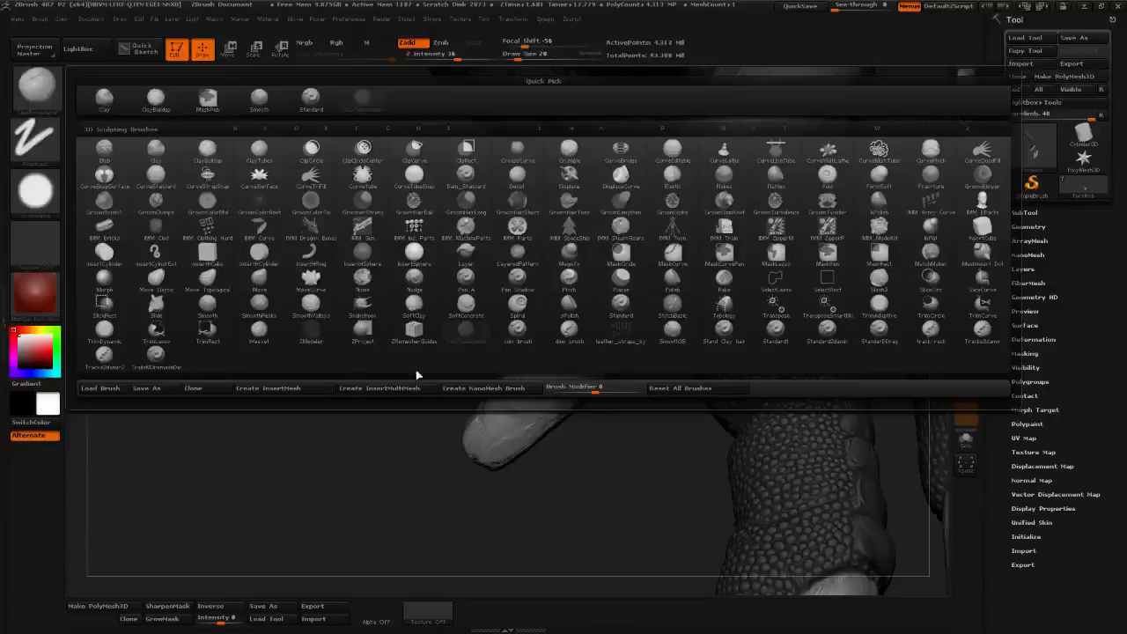
left_click(120, 329)
left_click(437, 58)
left_click(519, 58)
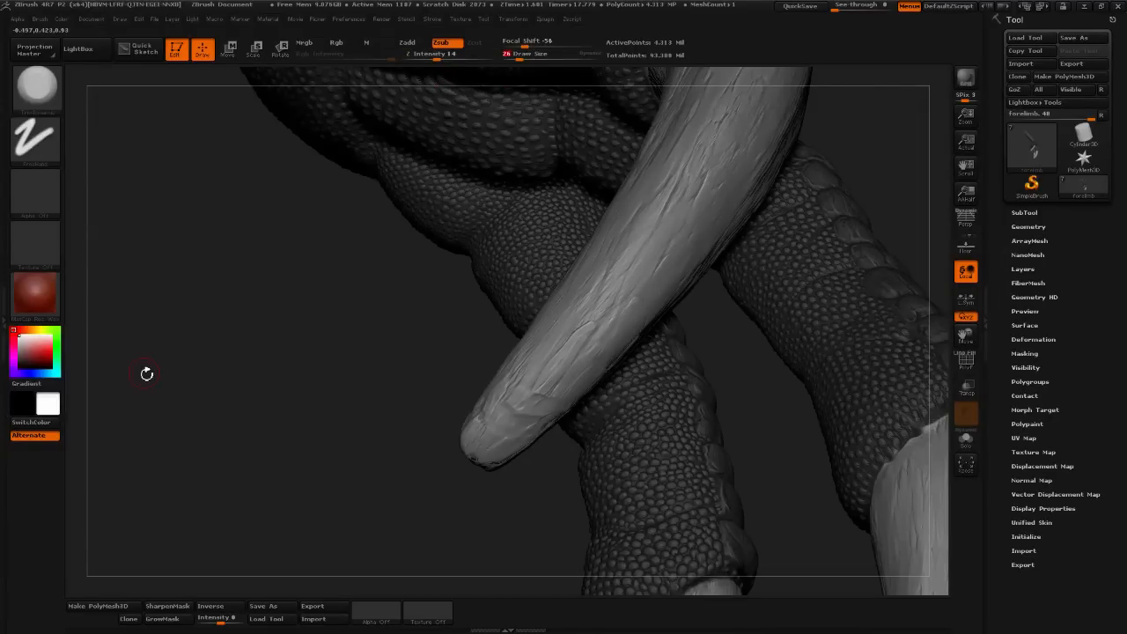
left_click_drag(443, 453, 533, 402)
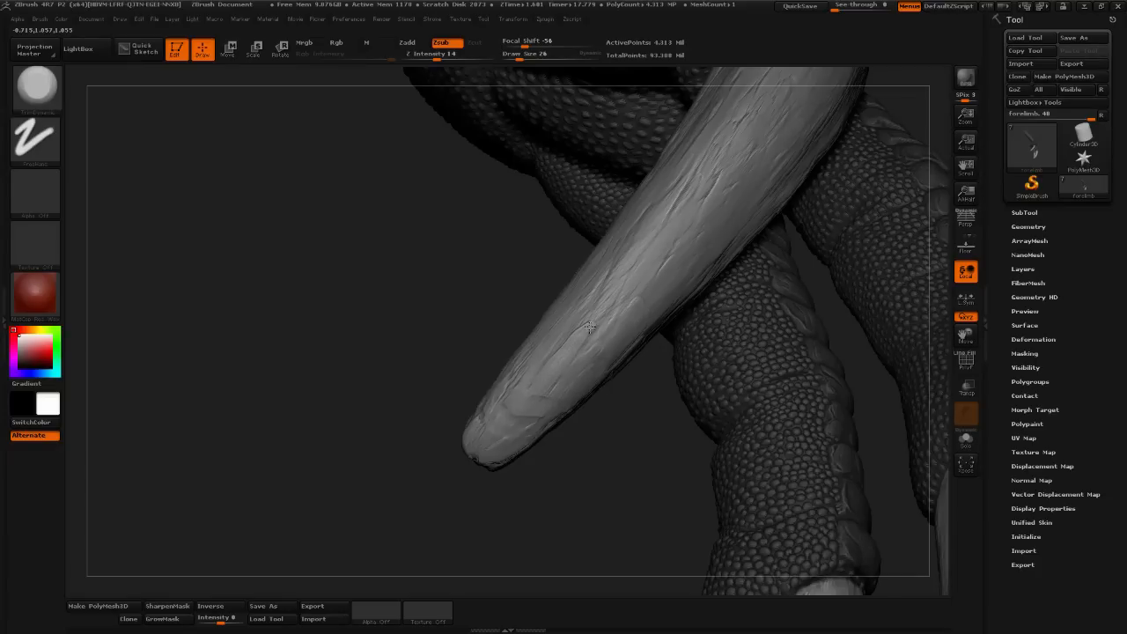
- Set the trim brush's draw size to 32 and flatten the ridges along the lower claw shaft and tip
left_click(521, 58)
left_click_drag(576, 336, 637, 246)
left_click_drag(560, 341, 603, 318)
left_click_drag(566, 478, 546, 398)
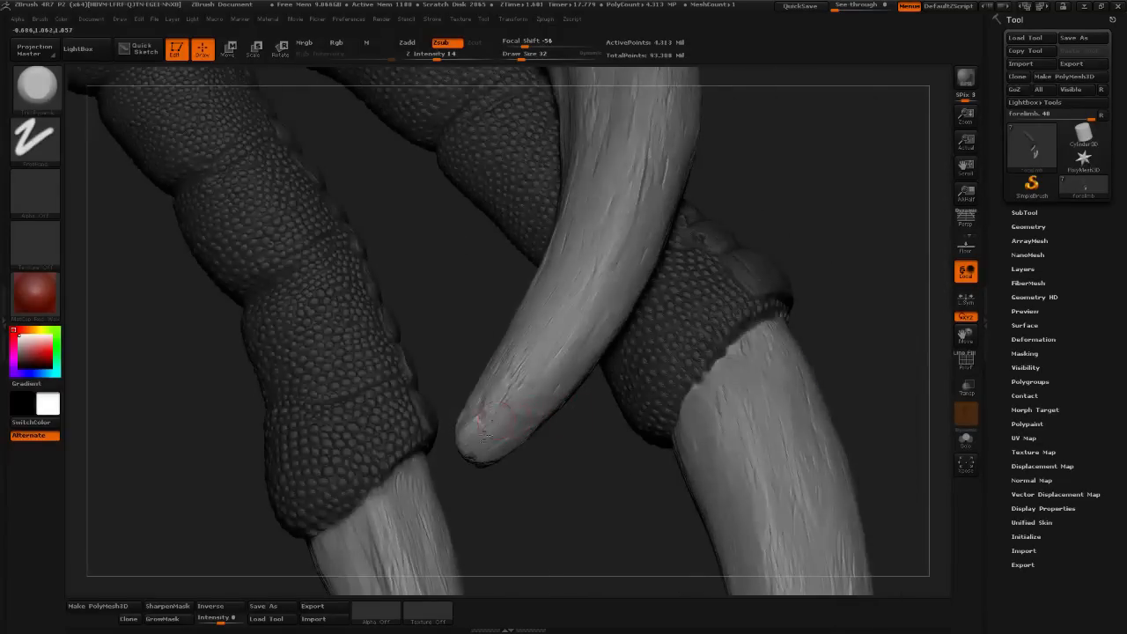
- Trim the chipped surfaces on the inner side and front of the claw tip into worn facets
left_click_drag(537, 454, 732, 432)
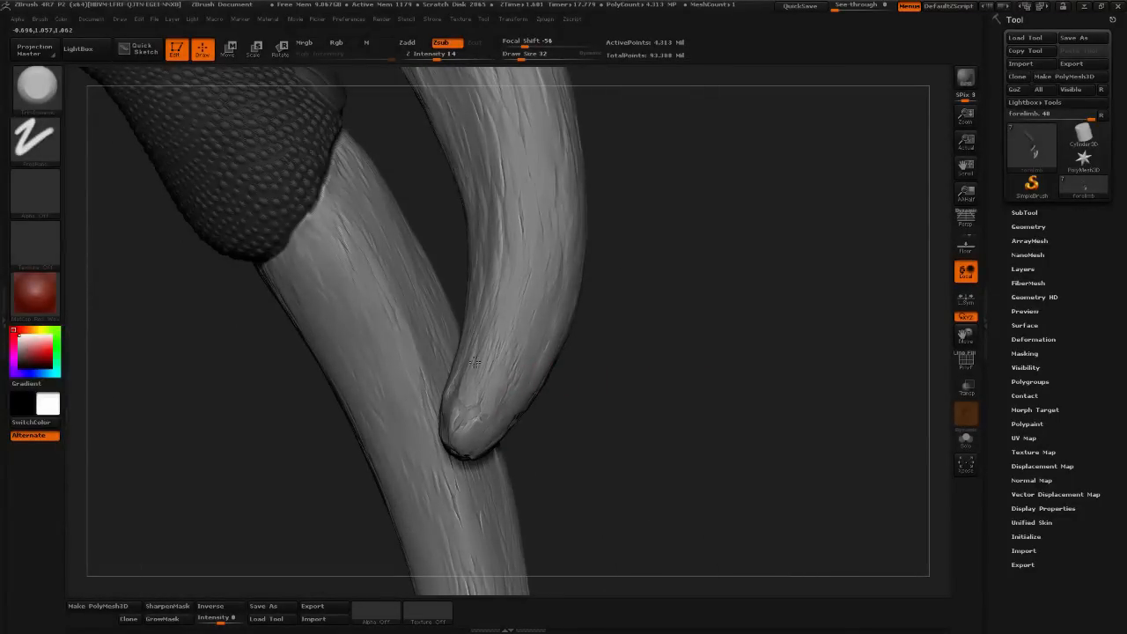
mouse_move(595, 386)
left_mouse_down()
mouse_move(491, 432)
mouse_move(480, 453)
mouse_move(491, 439)
left_mouse_up()
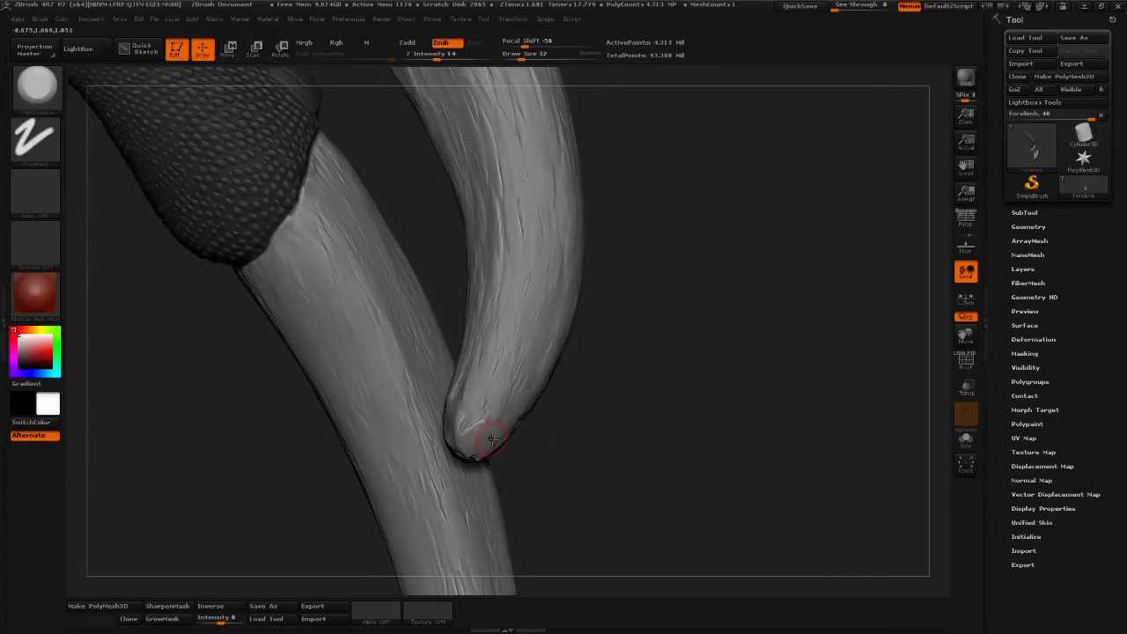
left_click_drag(666, 410, 727, 367)
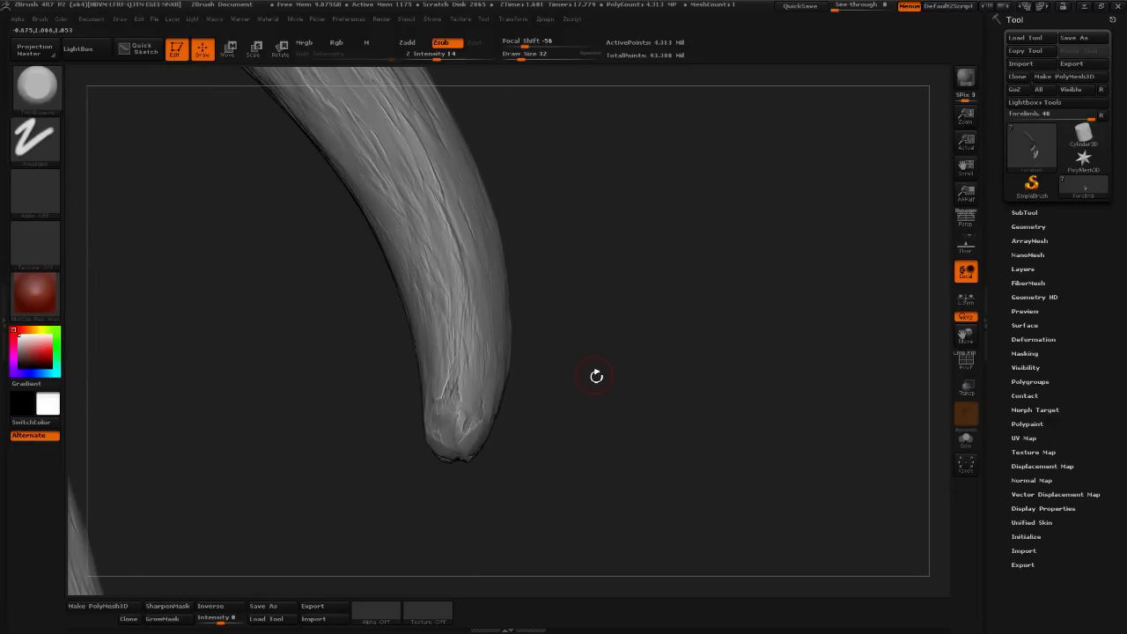
left_click_drag(647, 353, 617, 364)
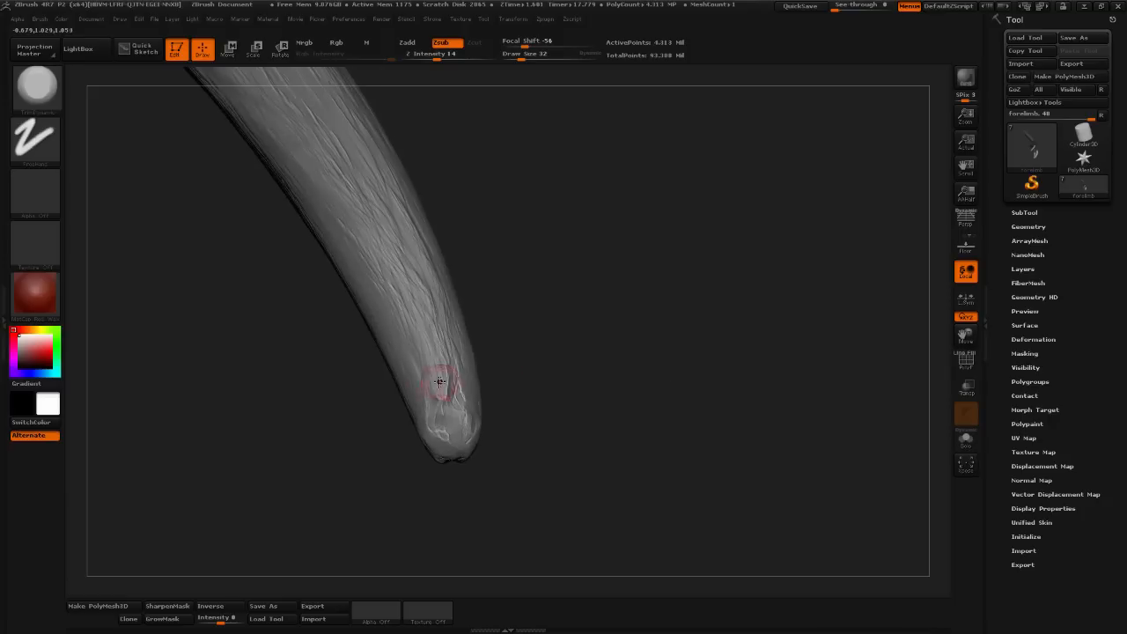
- Flatten the lengthwise ridges along the middle of the claw shaft with long trimming strokes
mouse_move(616, 295)
left_mouse_down("alt")
mouse_move(659, 378)
mouse_move(655, 364)
left_mouse_up("alt")
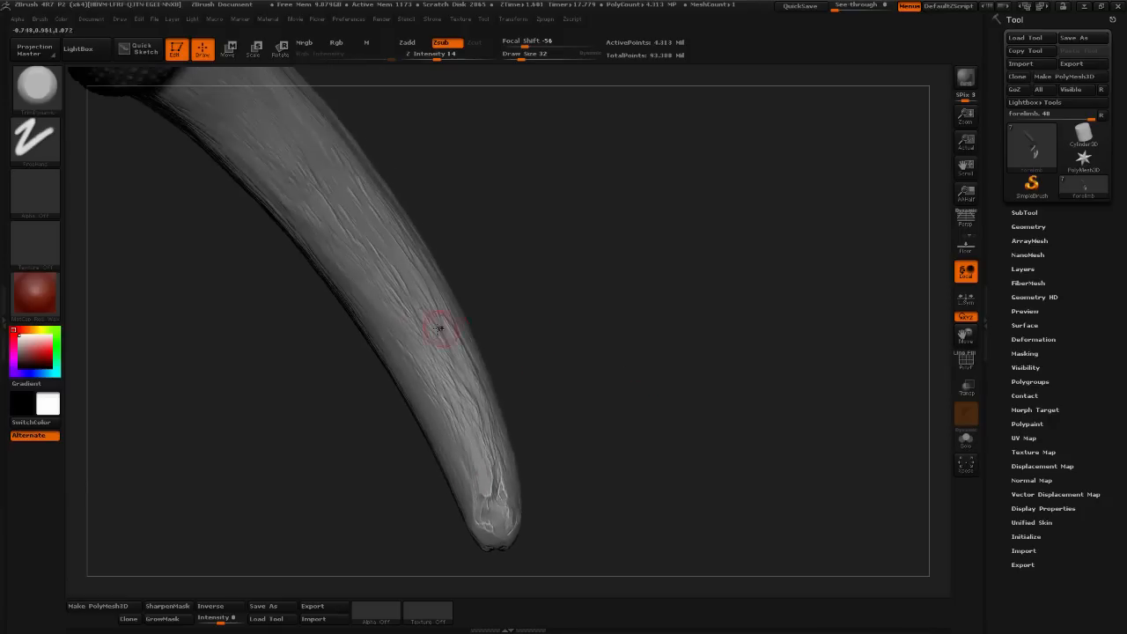
left_click_drag(385, 296, 458, 398)
left_click_drag(397, 302, 461, 399)
left_click_drag(600, 361, 532, 424)
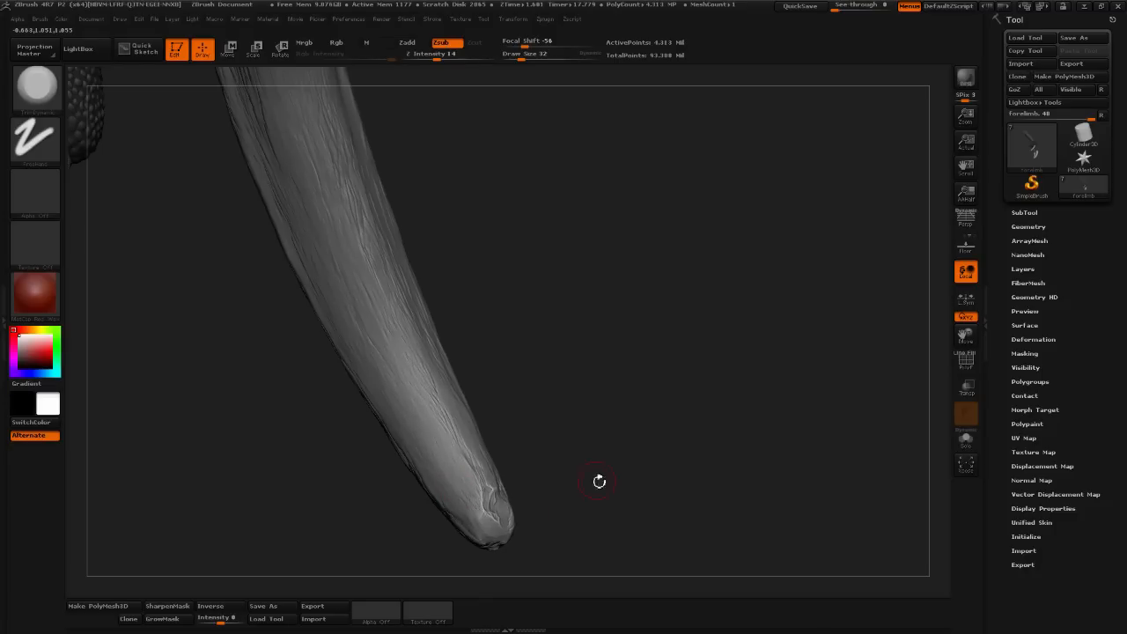
- Switch to the custom clay tubes brush with Z intensity 36 and draw size 19, and build up and soften chipped flakes on the claw tip
mouse_move(599, 478)
left_mouse_down()
mouse_move(514, 378)
mouse_move(581, 335)
mouse_move(385, 255)
left_mouse_up()
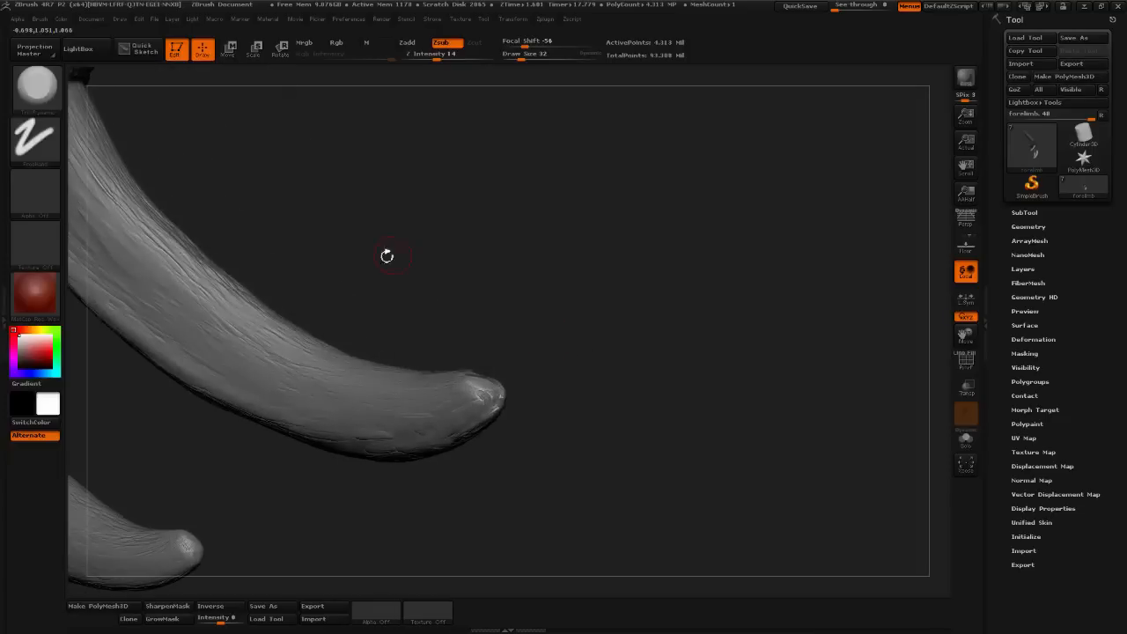
left_click(35, 88)
left_click(426, 105)
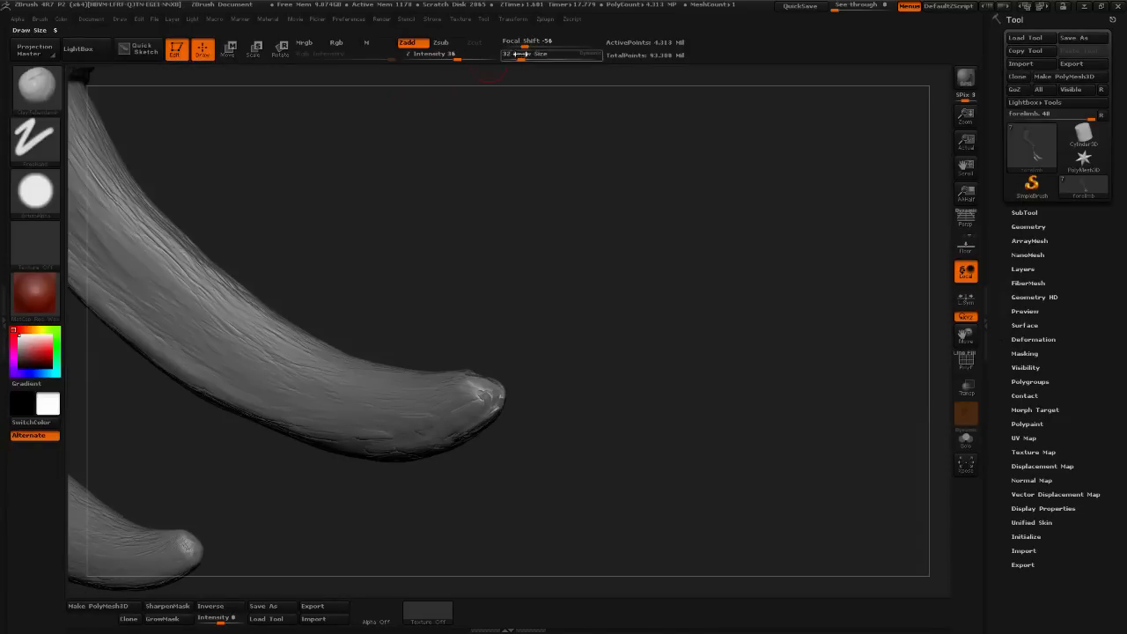
left_click_drag(522, 57, 518, 58)
left_click_drag(564, 229, 588, 326)
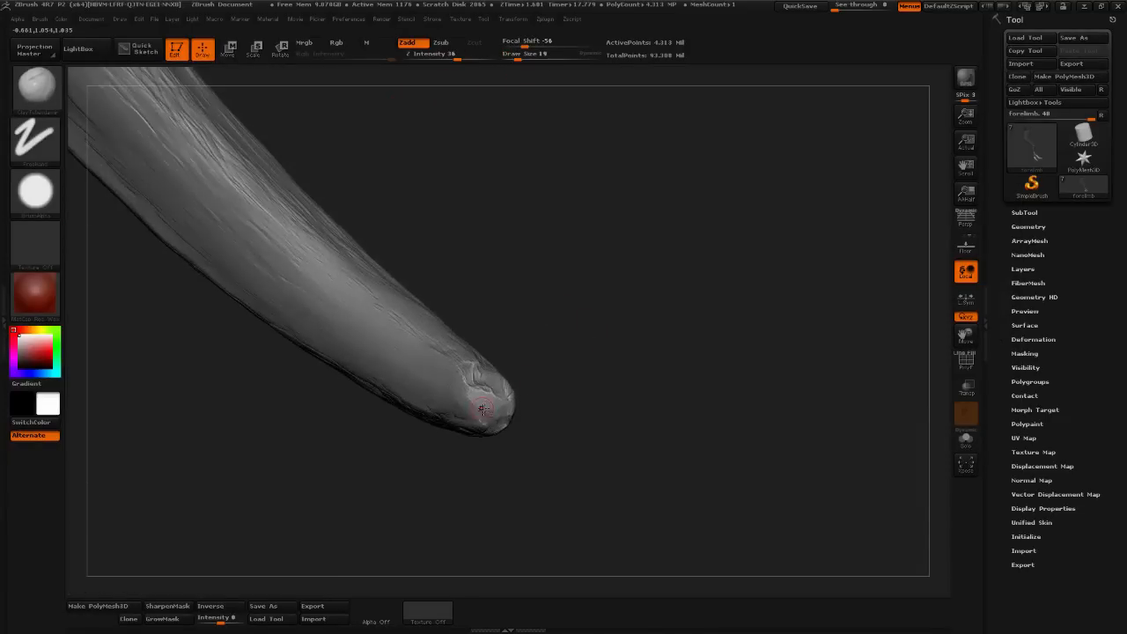
mouse_move(470, 405)
left_mouse_down()
mouse_move(471, 389)
mouse_move(504, 400)
mouse_move(492, 406)
left_mouse_up()
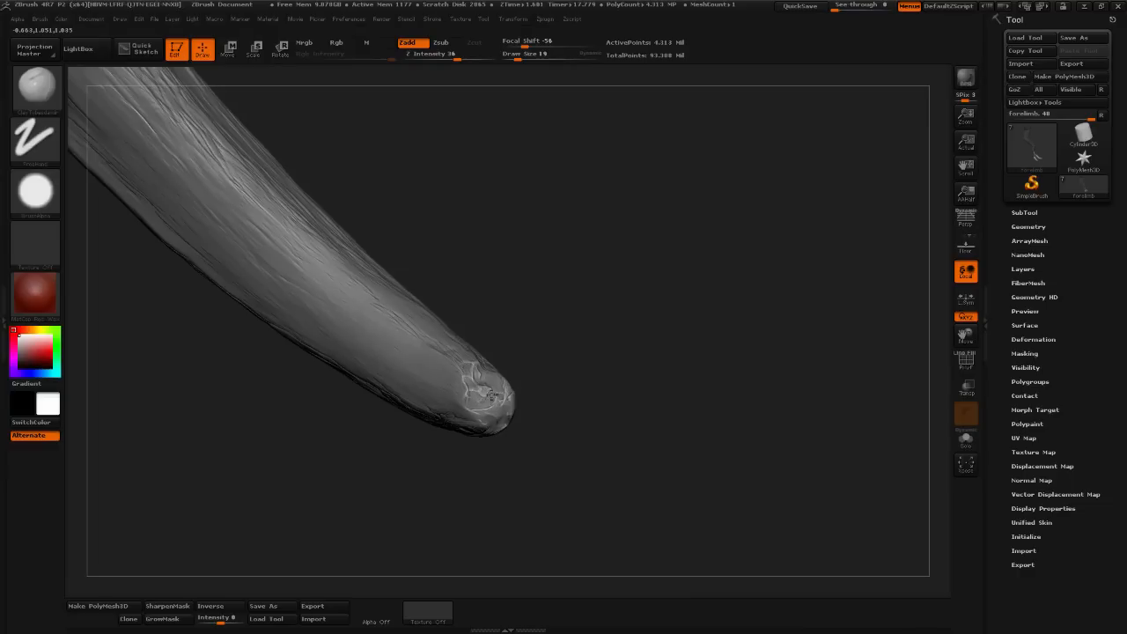
left_click_drag(619, 335, 485, 390)
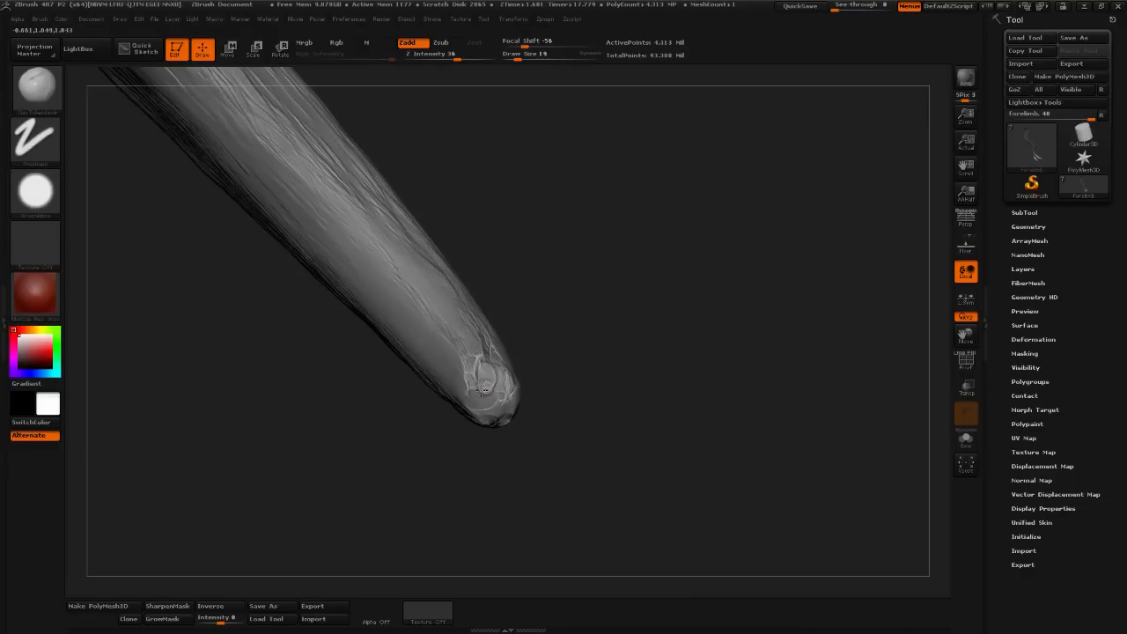
key("shift")
left_click_drag(479, 401, 478, 403)
- Add raised flakes and short lengthwise ridges around the sides and front of the same claw tip
left_click_drag(647, 376, 528, 388)
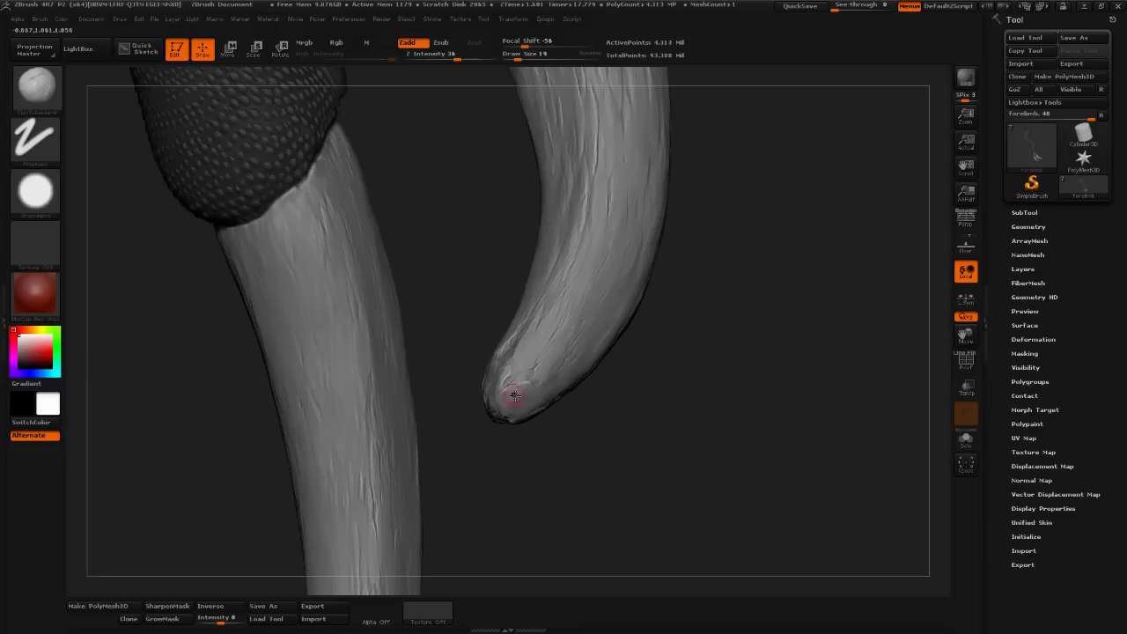
mouse_move(564, 421)
left_mouse_down()
mouse_move(498, 416)
mouse_move(541, 405)
mouse_move(515, 387)
mouse_move(528, 384)
left_mouse_up()
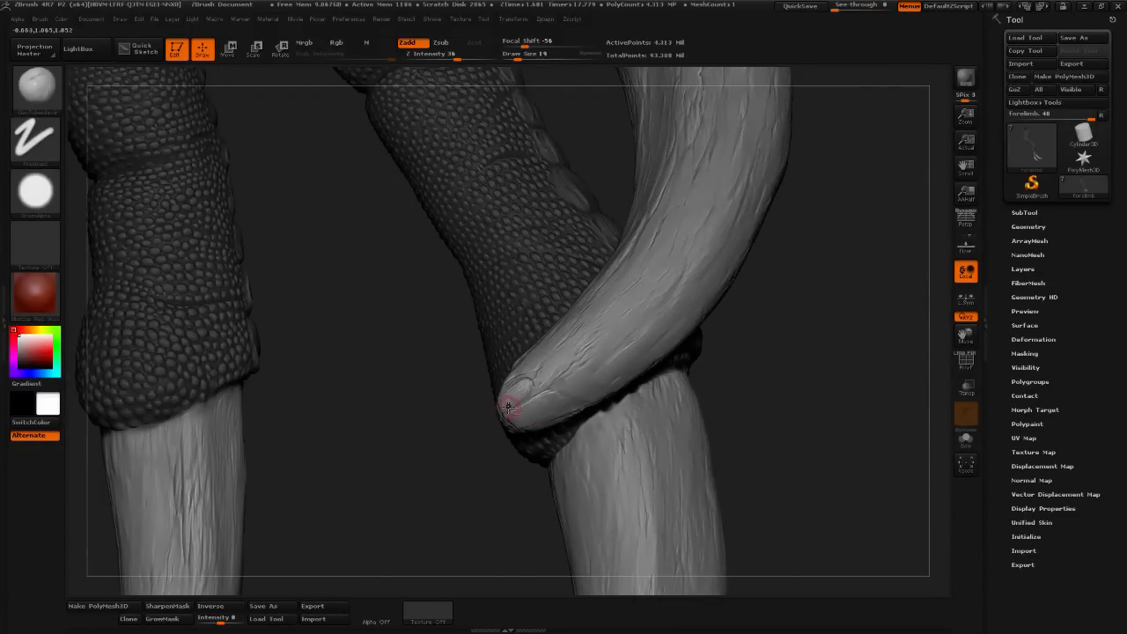
left_click_drag(448, 452, 564, 382)
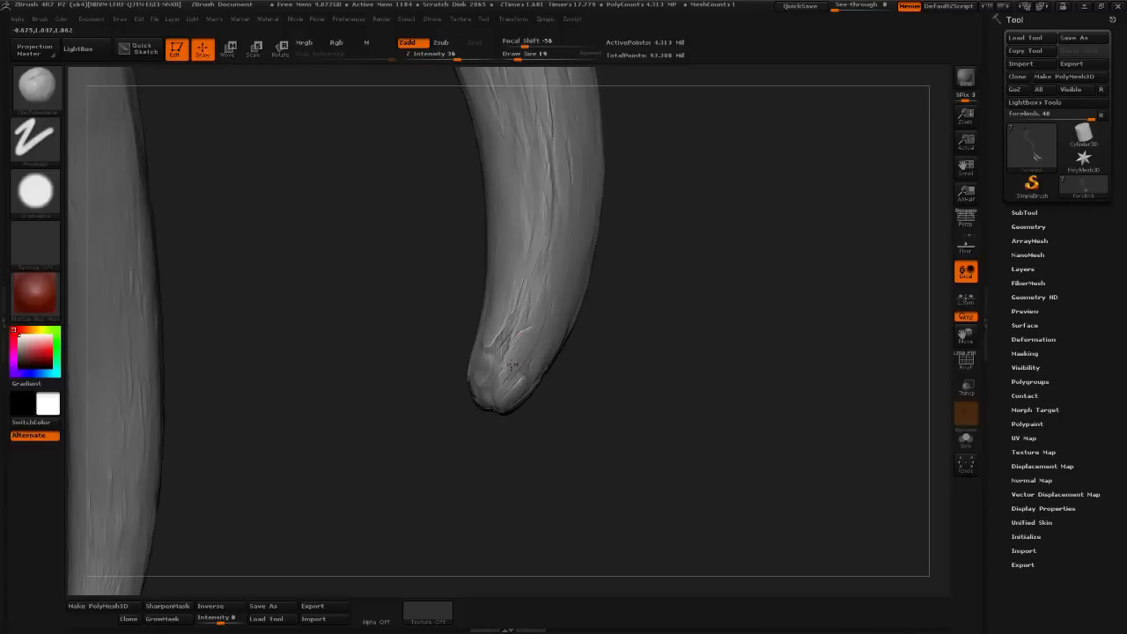
left_click_drag(533, 310, 530, 329)
left_click_drag(586, 378, 632, 382)
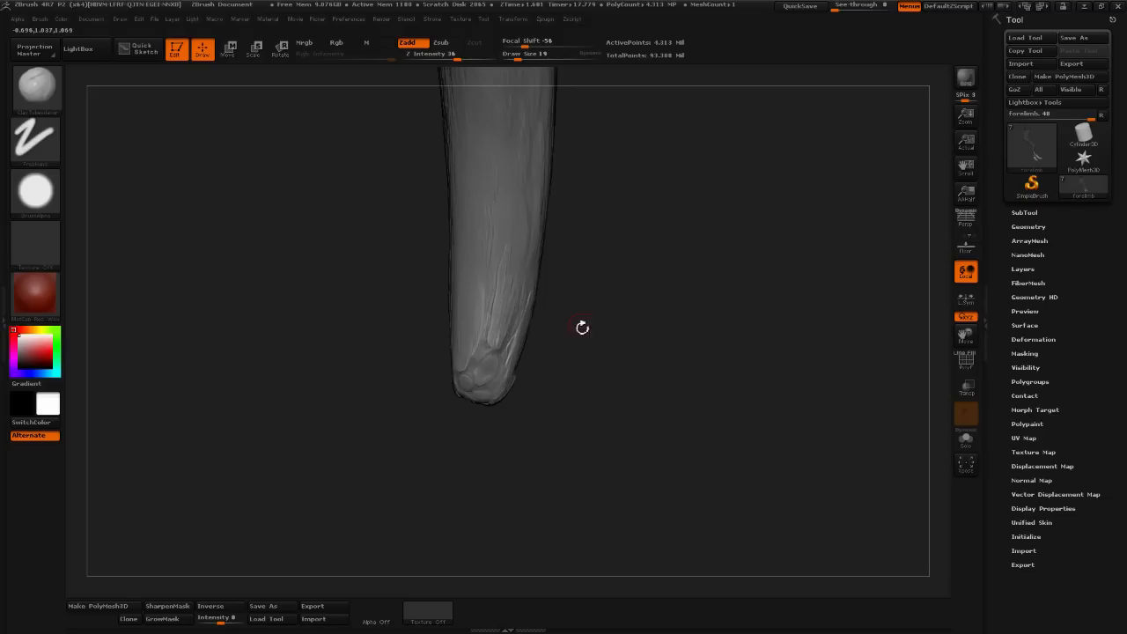
left_click_drag(581, 327, 468, 297)
left_click_drag(466, 370, 467, 339)
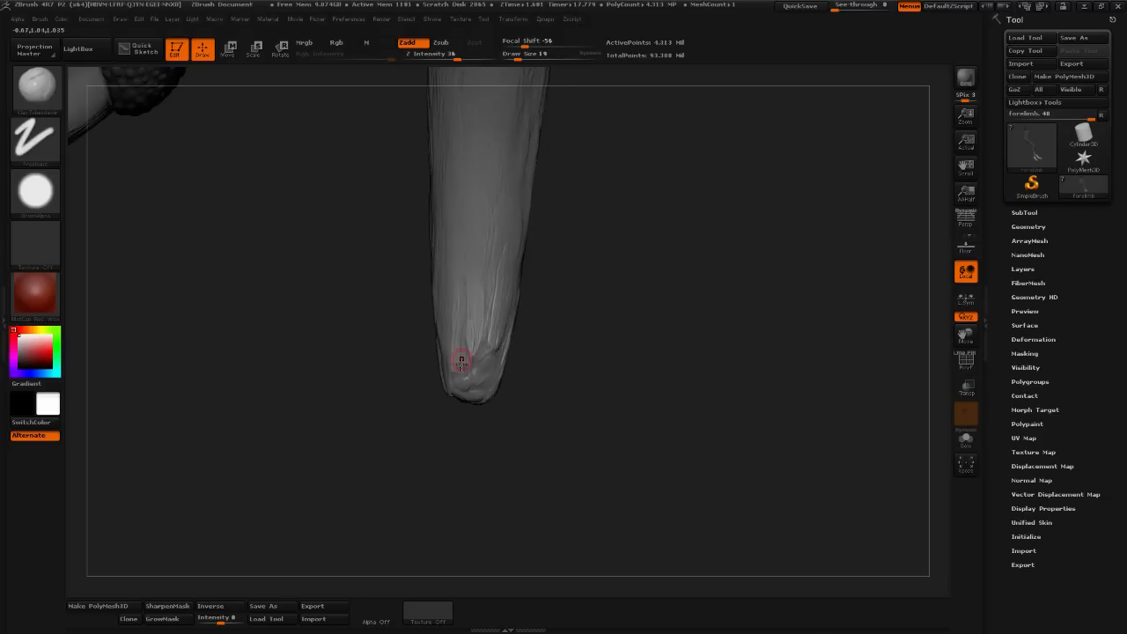
left_click_drag(591, 386, 575, 406)
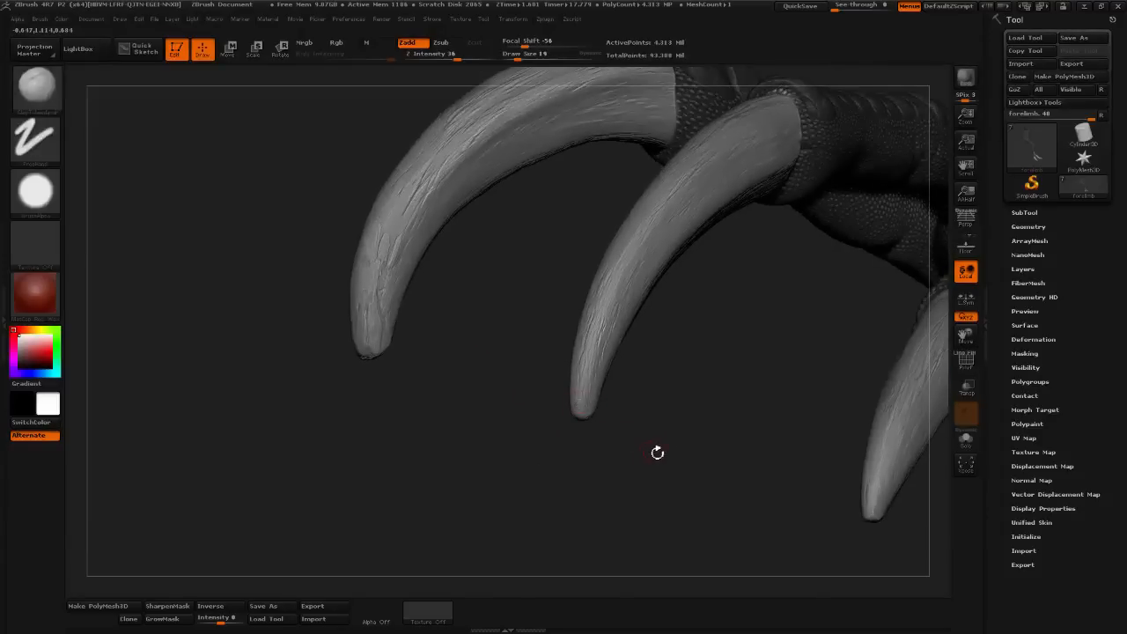
- Switch to the TrimDynamic brush with Z intensity 14 and draw size 26, and flatten the new flakes around the claw tip into worn facets
left_click_drag(657, 452, 589, 454)
left_click(49, 97)
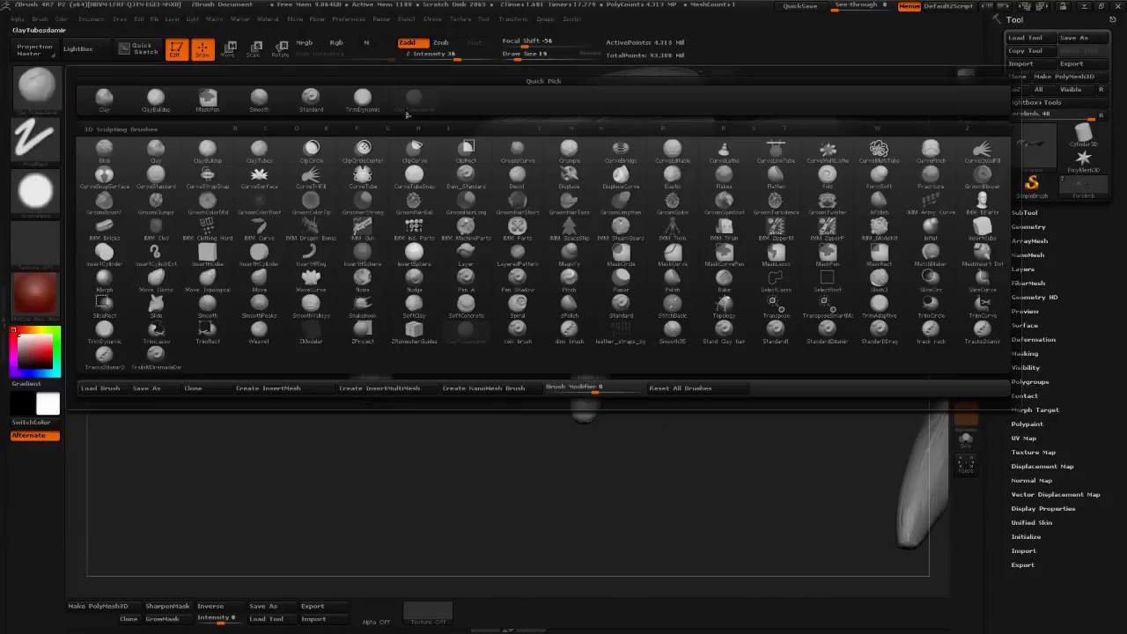
left_click(361, 96)
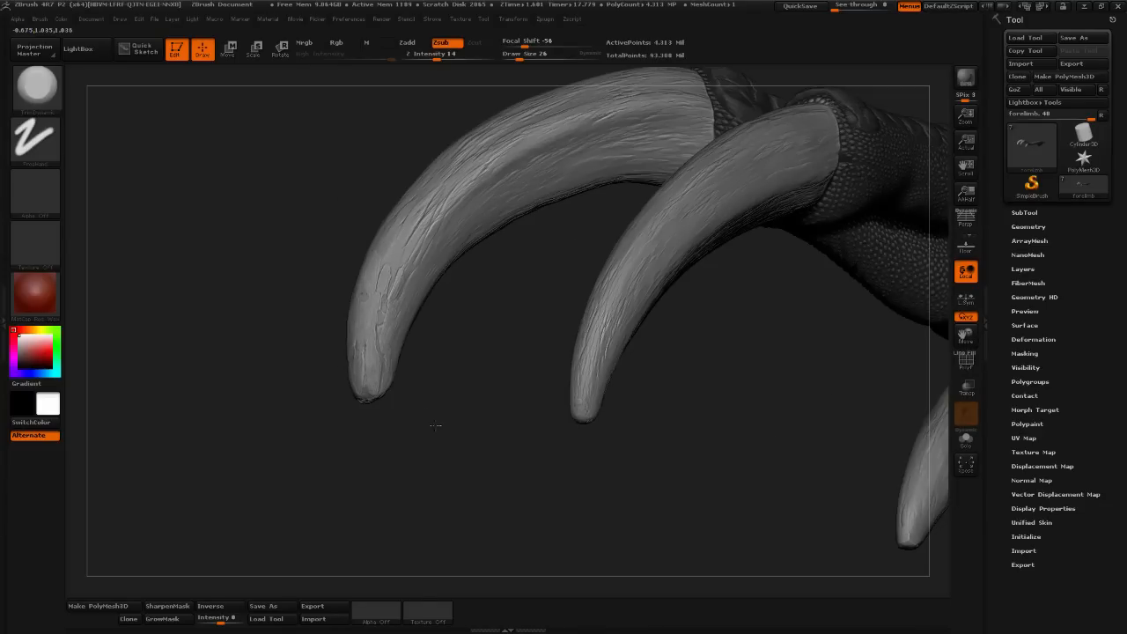
left_click_drag(435, 426, 352, 331)
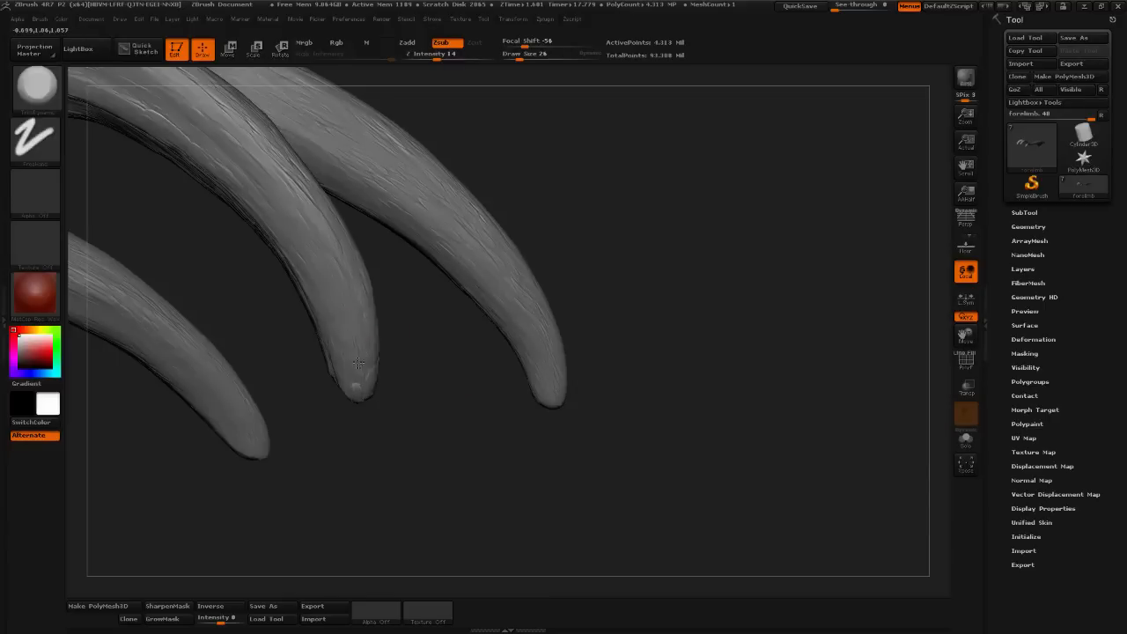
left_click_drag(412, 415, 418, 354)
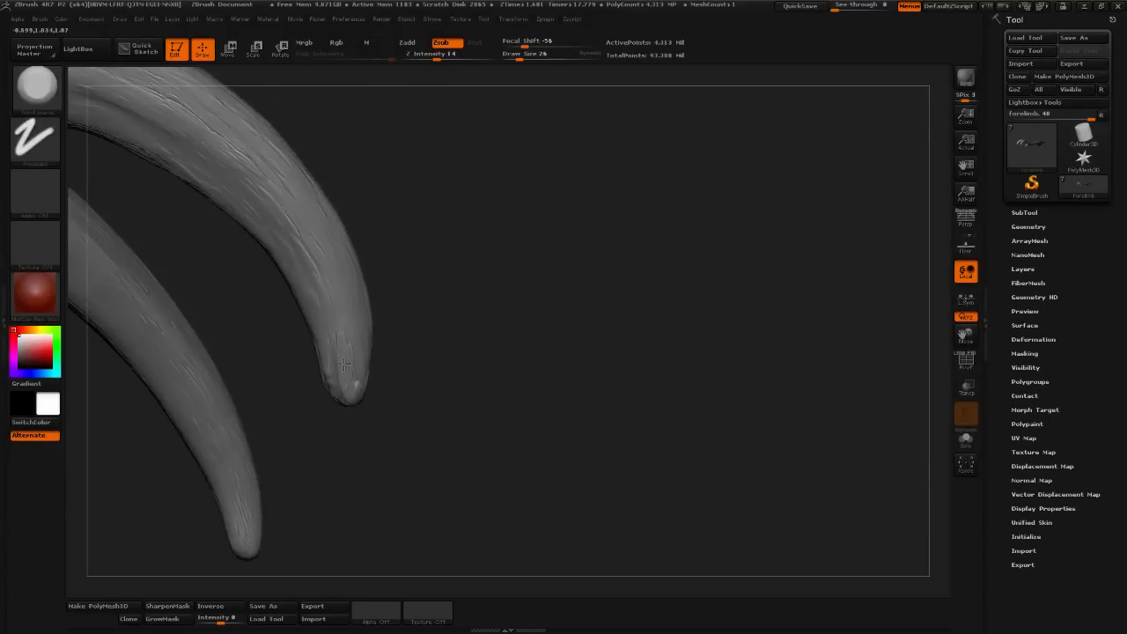
left_click_drag(345, 364, 354, 391)
left_click_drag(417, 336, 429, 385)
left_click_drag(359, 375, 350, 396)
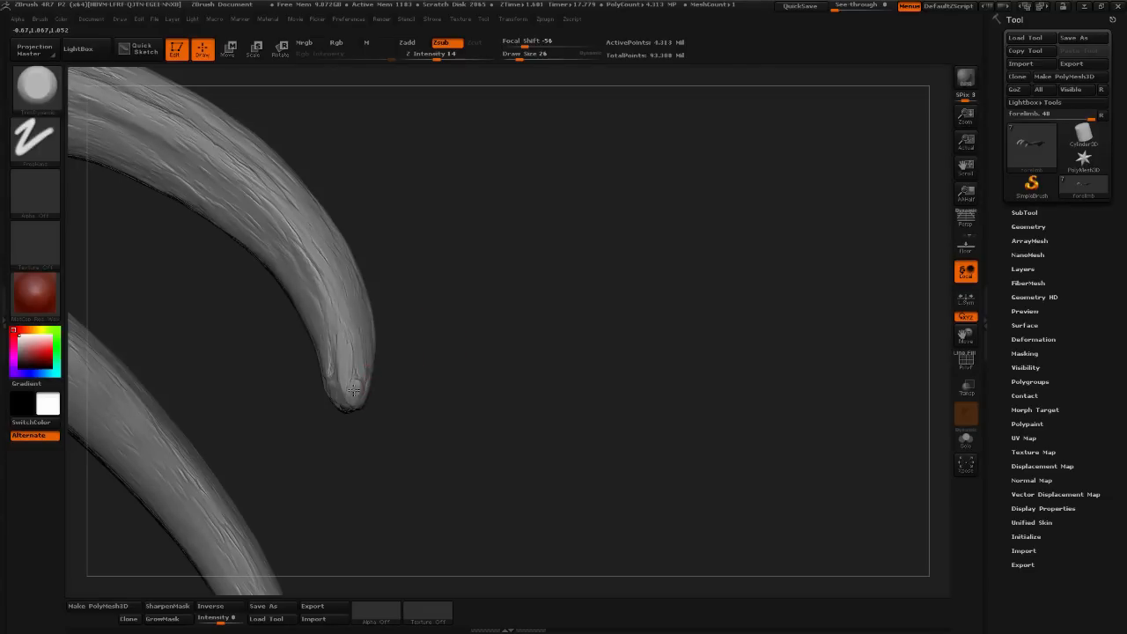
left_click_drag(487, 274, 489, 322)
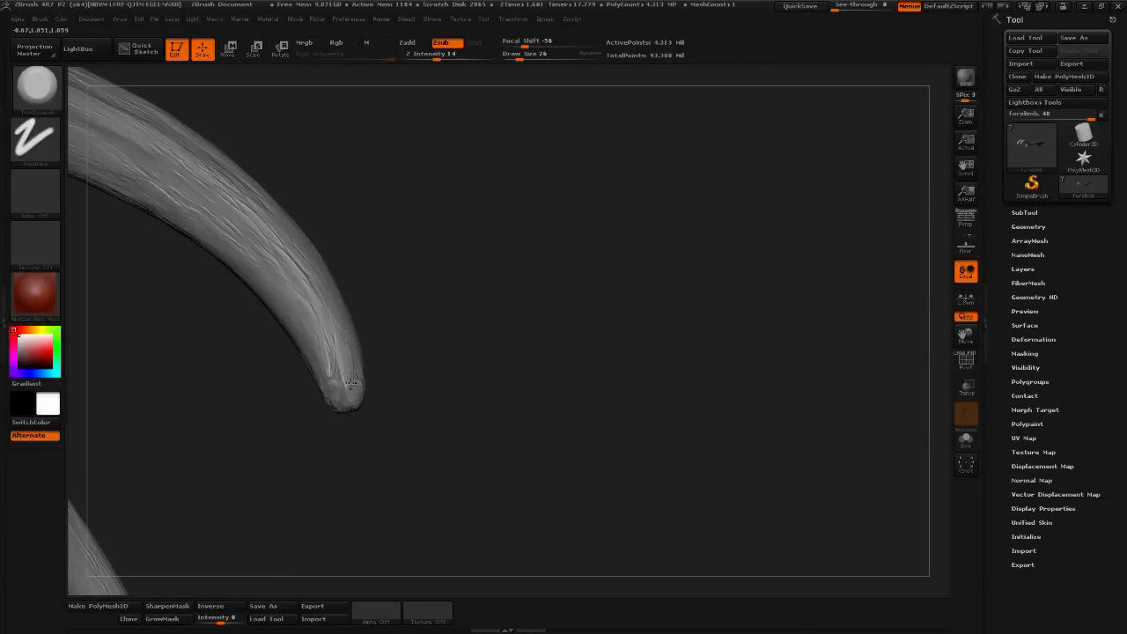
left_click_drag(343, 398, 343, 393)
mouse_move(436, 381)
left_mouse_down()
mouse_move(493, 414)
mouse_move(466, 453)
mouse_move(451, 392)
left_mouse_up()
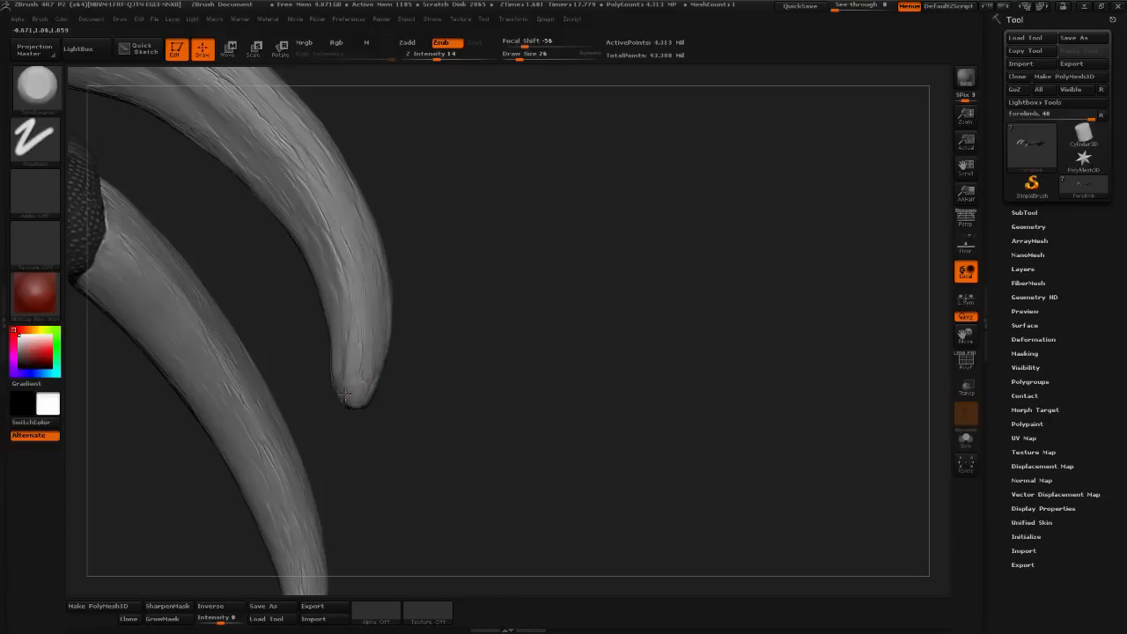
- Switch to the custom clay tubes brush with Z intensity 38 and draw size 20, and add raised flakes to the next claw's tip
left_click_drag(379, 340, 287, 294)
left_click(35, 86)
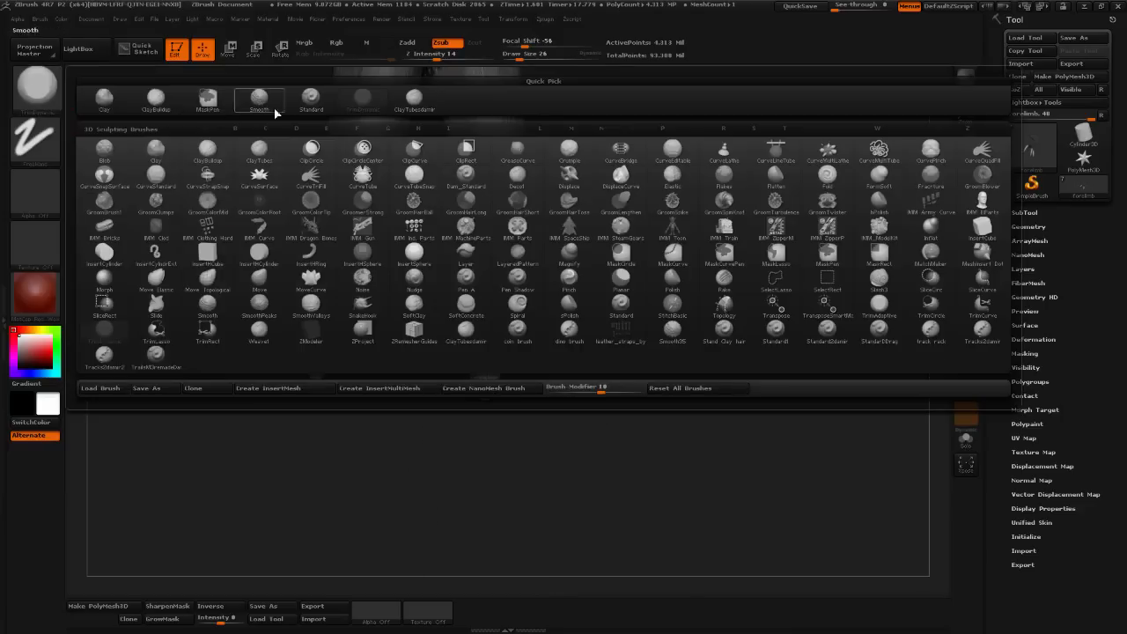
left_click(415, 102)
left_click_drag(459, 58, 517, 58)
mouse_move(401, 388)
left_mouse_down()
mouse_move(340, 353)
mouse_move(334, 275)
mouse_move(347, 272)
mouse_move(297, 329)
mouse_move(298, 344)
mouse_move(302, 333)
mouse_move(289, 338)
mouse_move(411, 315)
mouse_move(386, 326)
left_mouse_up()
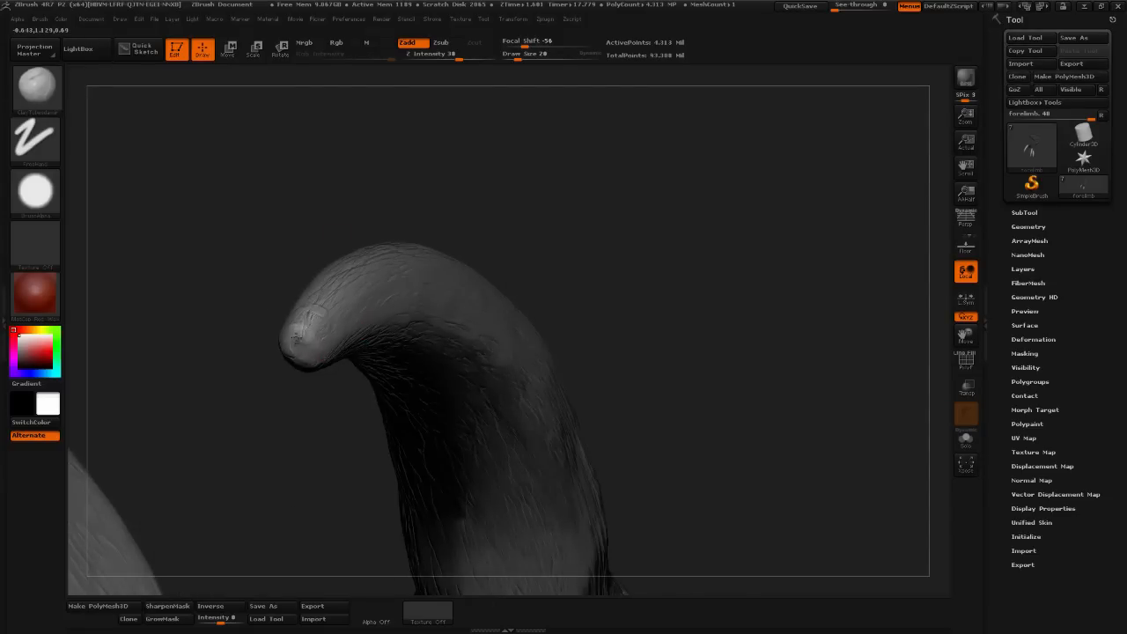
left_click_drag(288, 402, 233, 401)
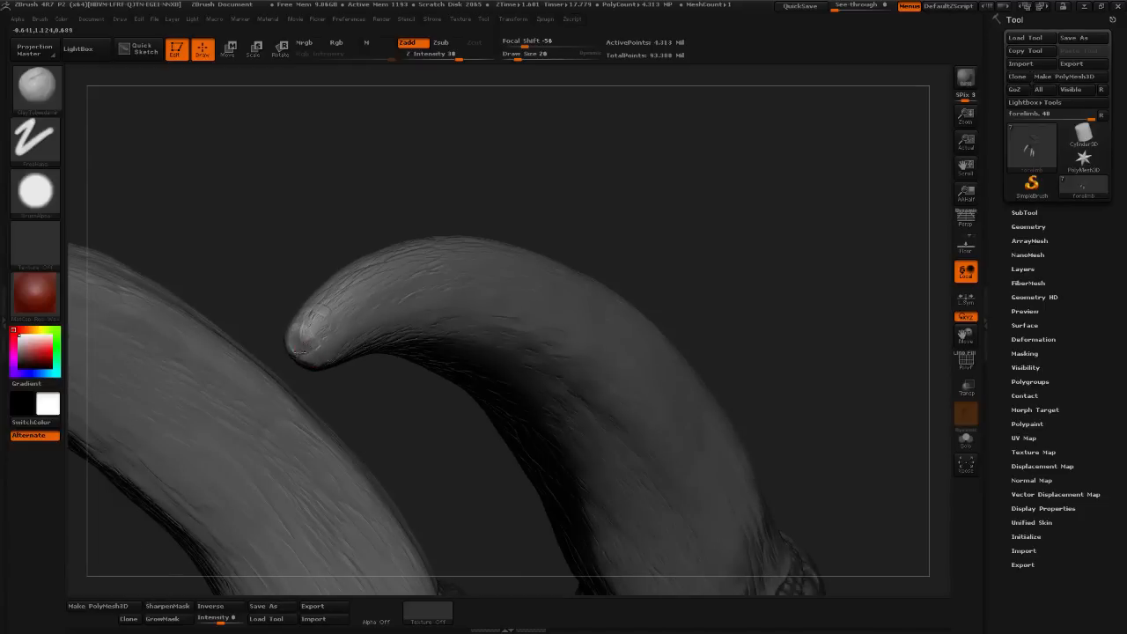
mouse_move(308, 352)
left_mouse_down()
mouse_move(336, 331)
mouse_move(323, 333)
mouse_move(326, 311)
mouse_move(317, 321)
mouse_move(350, 322)
mouse_move(311, 333)
left_mouse_up()
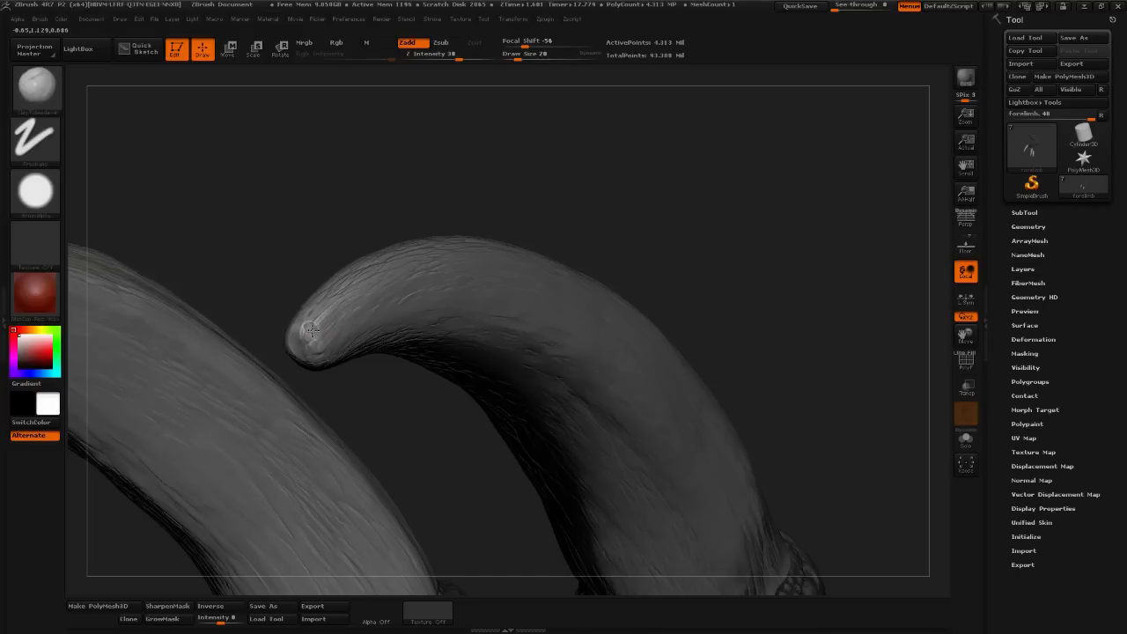
- Build flaking ridges along the second claw's lower shaft and down to its rounded end
left_click_drag(392, 193, 599, 229)
left_click_drag(374, 287, 292, 377)
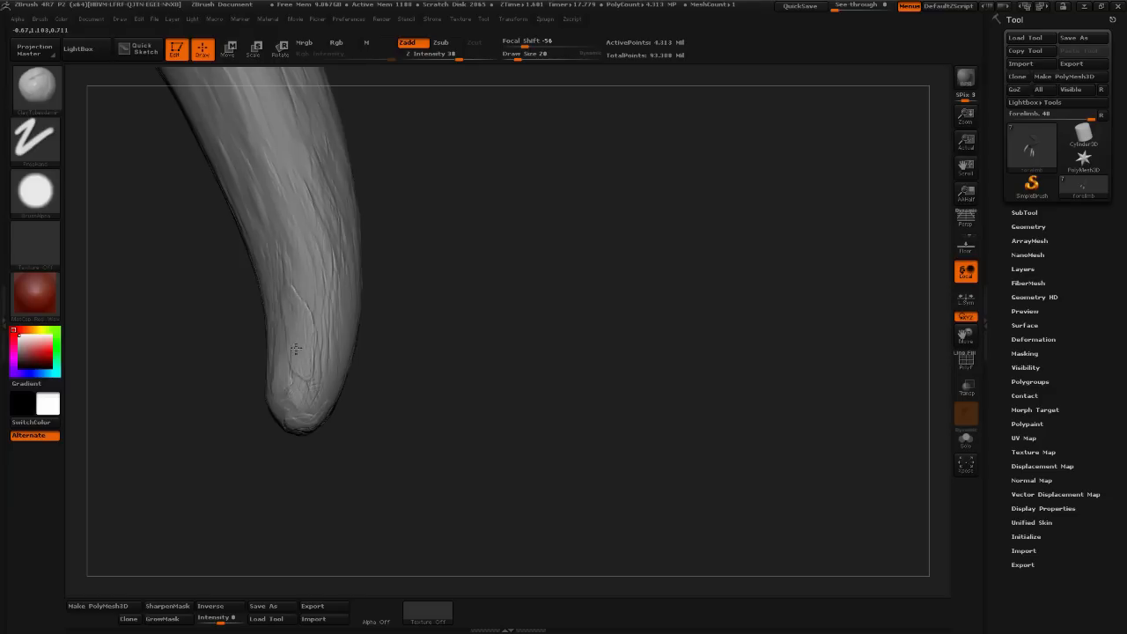
left_click_drag(311, 304, 315, 356)
left_click_drag(305, 390, 302, 412)
- Add chipped layers around the sides and blunt end of the second claw's tip
mouse_move(428, 390)
left_mouse_down()
mouse_move(306, 410)
mouse_move(326, 406)
mouse_move(324, 396)
mouse_move(306, 416)
left_mouse_up()
left_click_drag(398, 375, 331, 398)
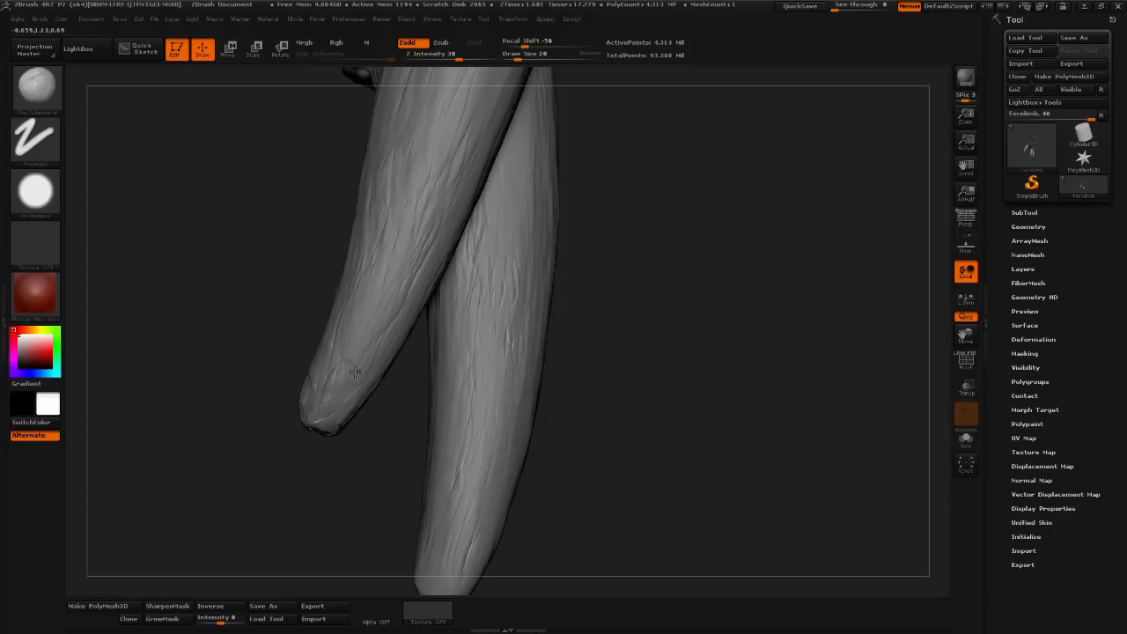
left_click_drag(369, 460, 395, 423)
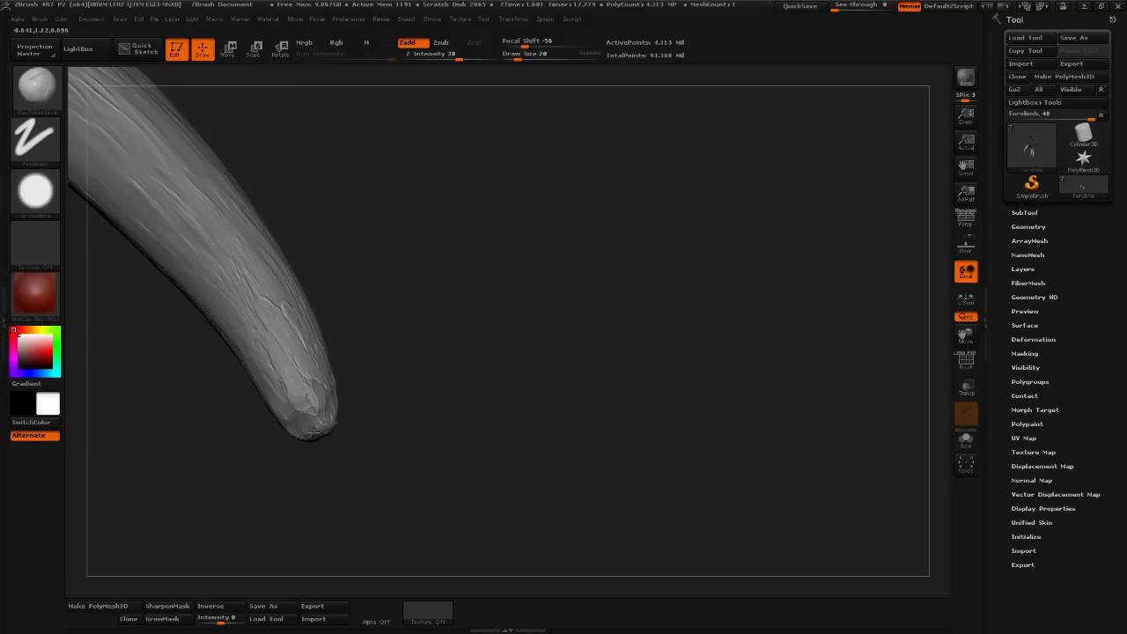
left_click_drag(397, 436, 324, 434)
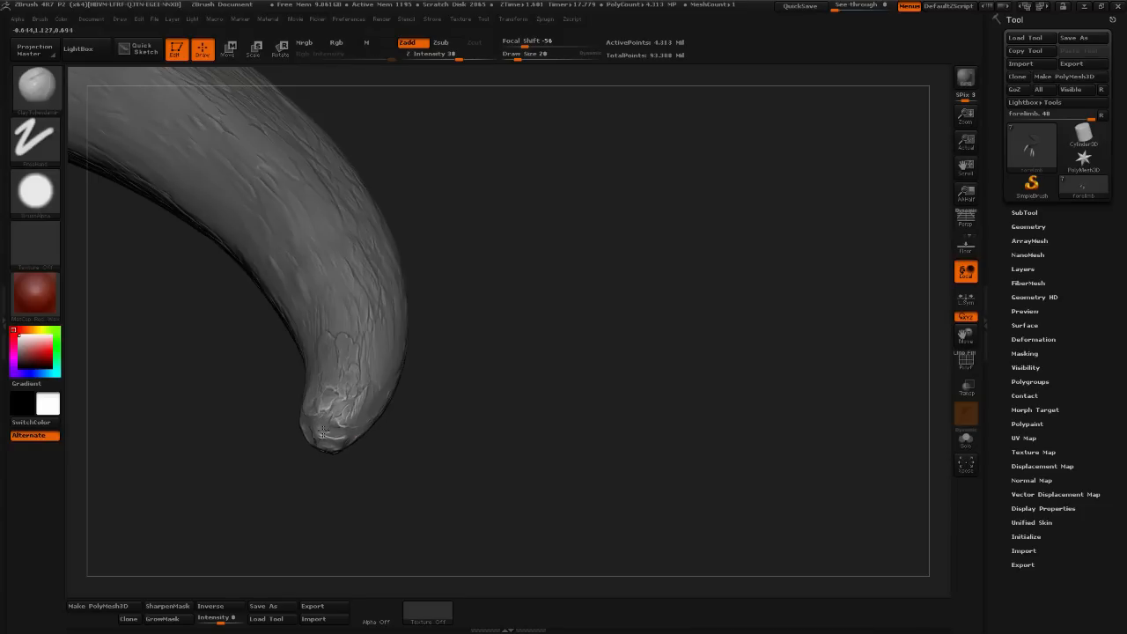
- Smooth the fresh chips on the second claw's tip and soften the ridges along its lower shaft
key("shift")
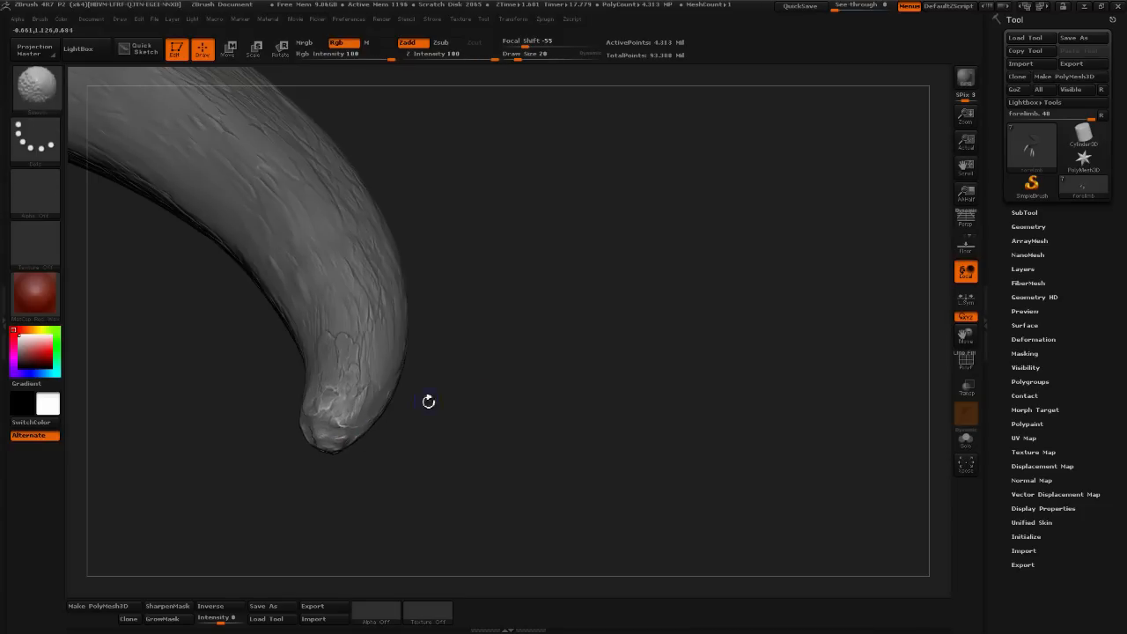
mouse_move(428, 402)
left_mouse_down()
mouse_move(498, 452)
mouse_move(380, 443)
mouse_move(424, 415)
mouse_move(406, 415)
left_mouse_up()
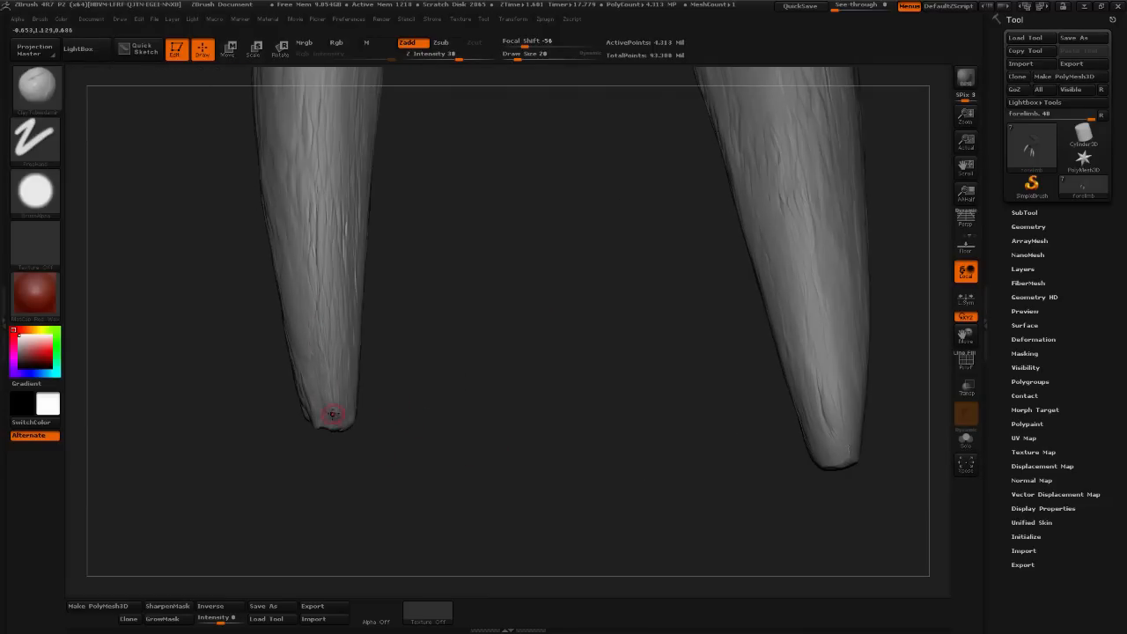
key("shift")
left_click_drag(327, 303, 327, 264, "shift")
- Switch to the TrimDynamic brush with Z intensity 14 and draw size 37, and flatten the ridges along the second claw's shaft
mouse_move(421, 148)
left_mouse_down("alt")
mouse_move(397, 229)
mouse_move(349, 219)
left_mouse_up("alt")
left_click(64, 97)
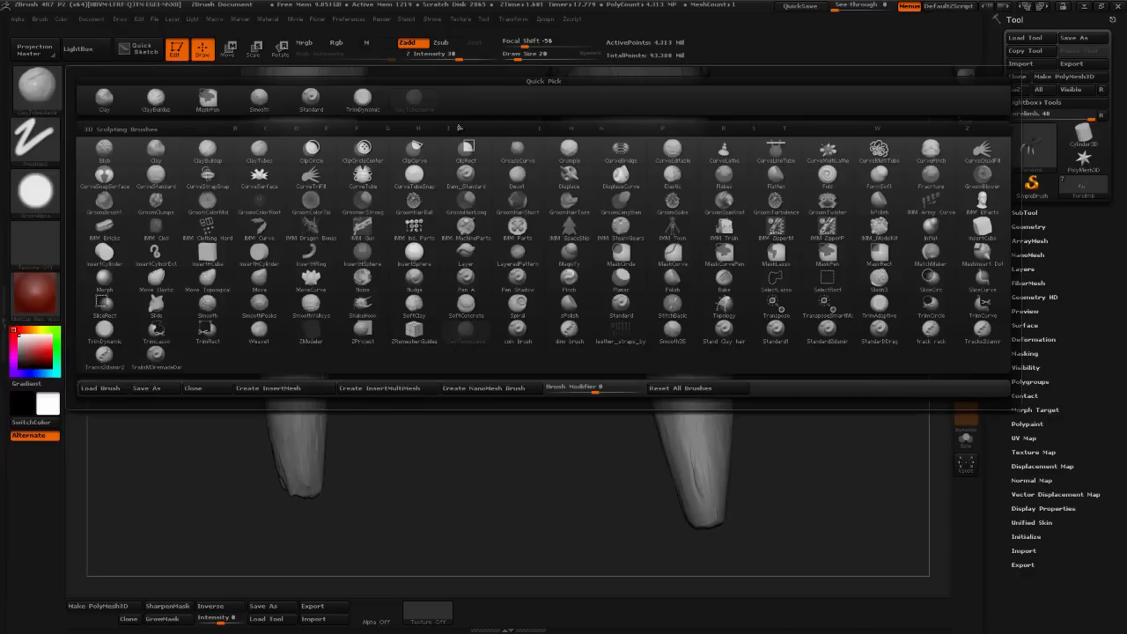
left_click(385, 100)
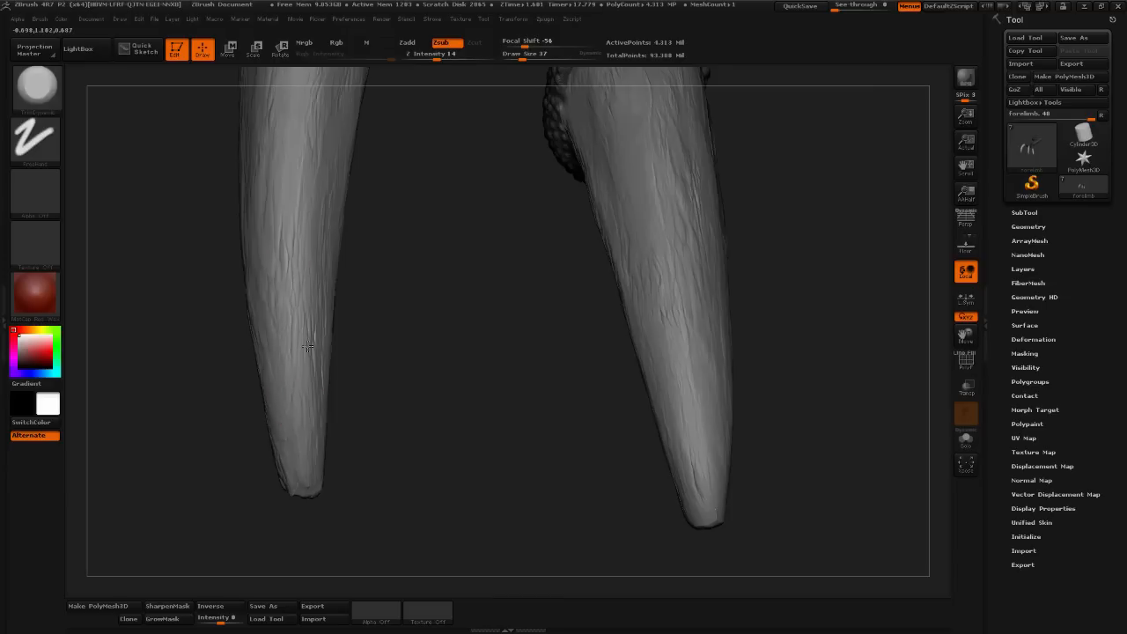
- Switch to the hard-edged clay brush with Z intensity 38 and draw size 15, and build the first chips on the third claw's tip
left_click_drag(579, 390, 455, 347)
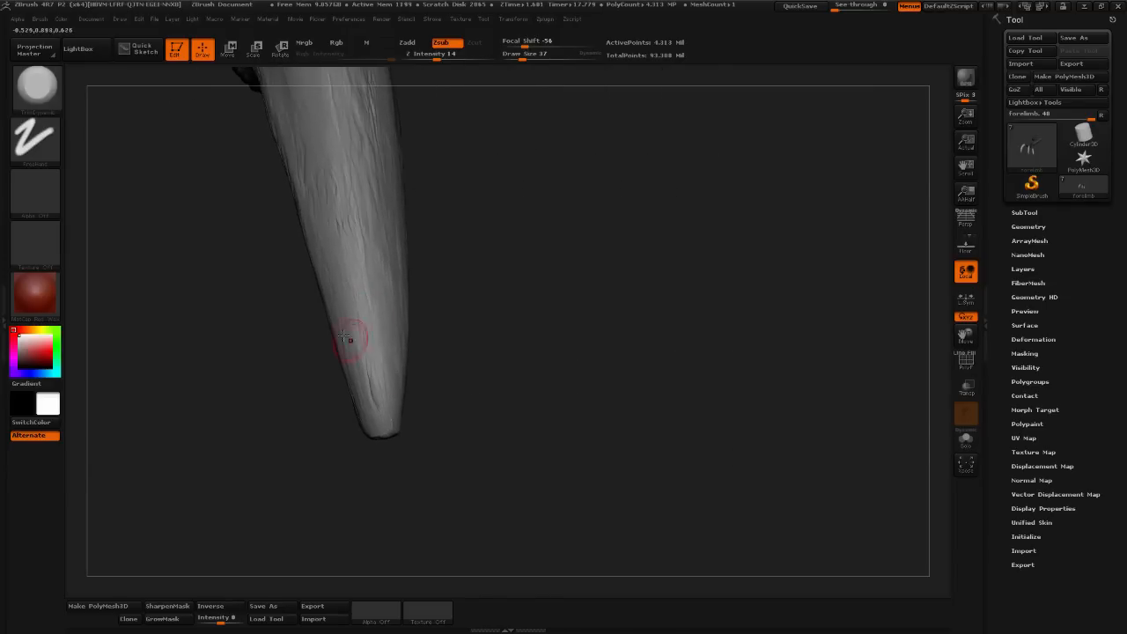
left_click(35, 85)
left_click(416, 100)
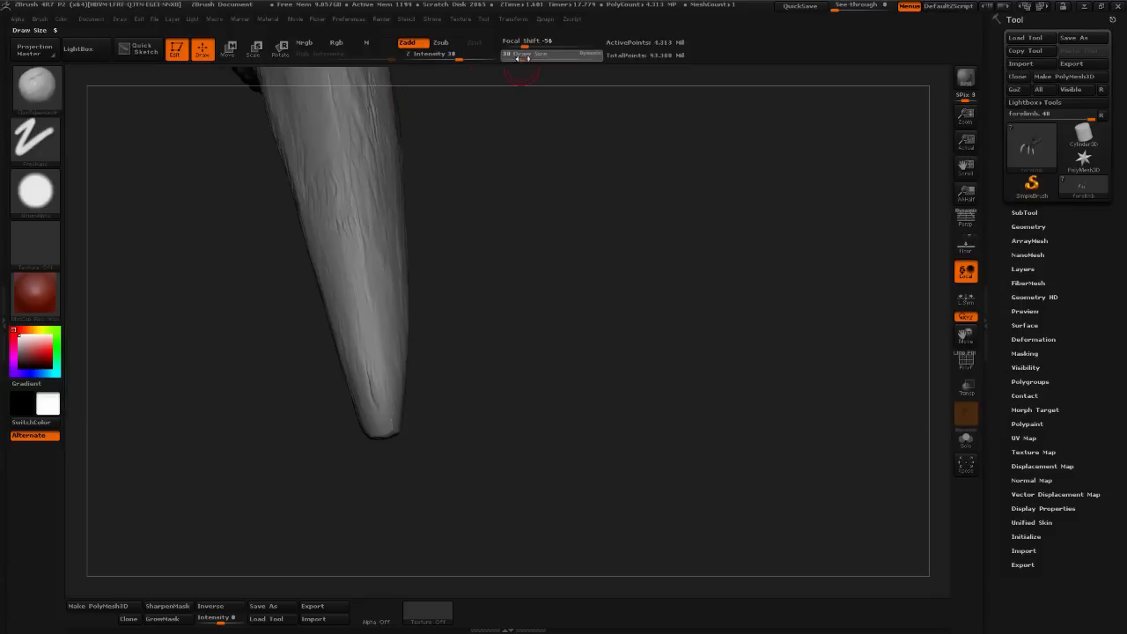
left_click(517, 62)
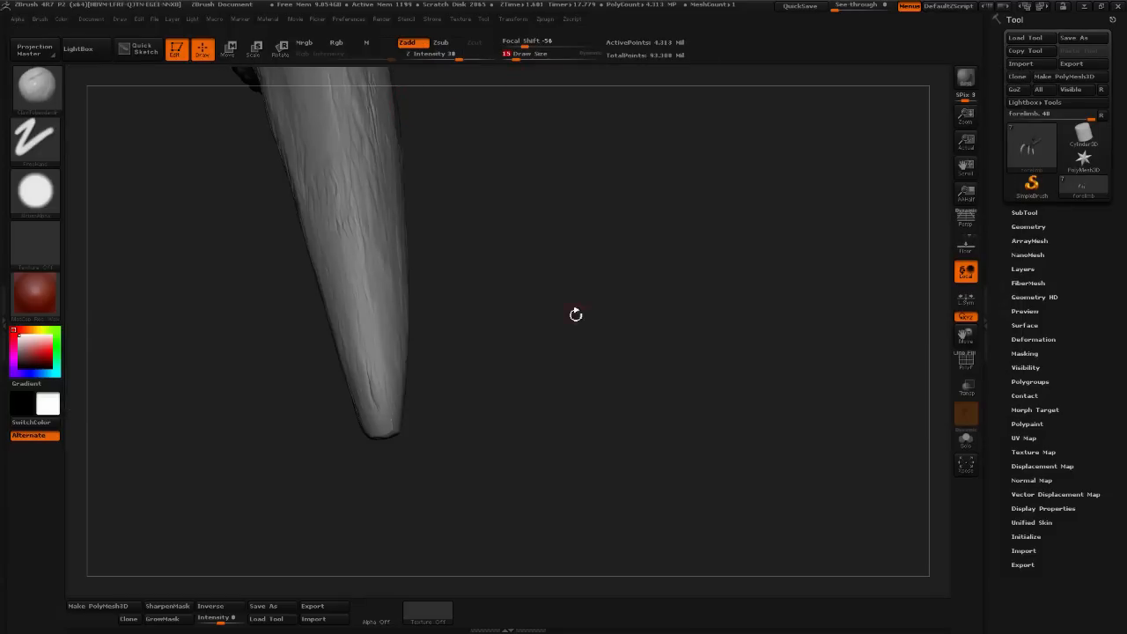
left_click_drag(522, 414, 390, 426)
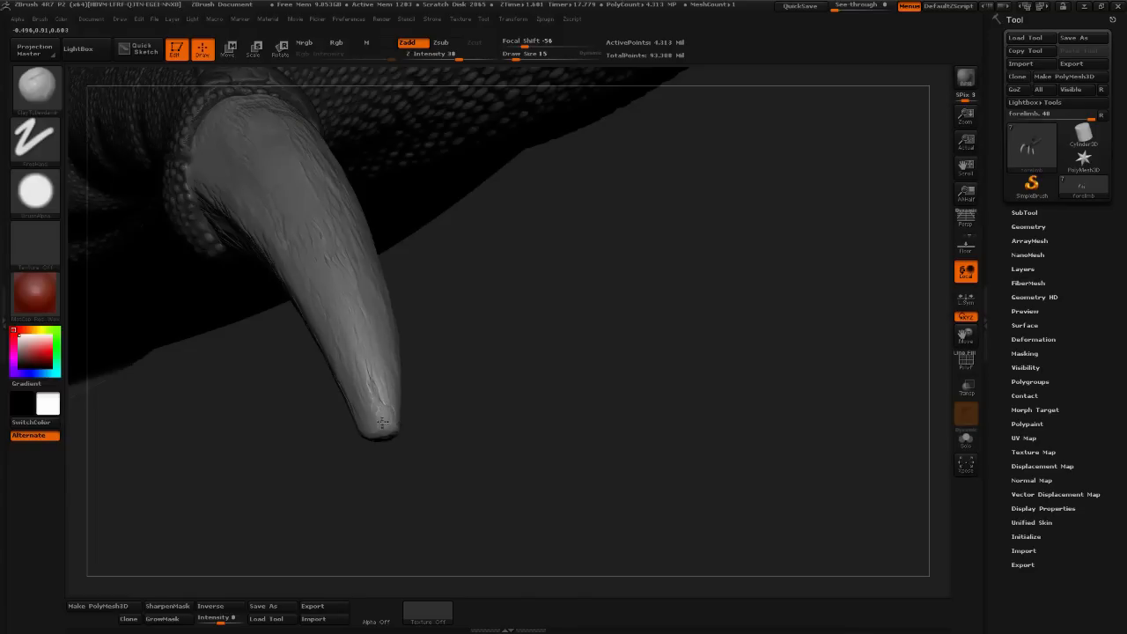
left_click_drag(369, 385, 377, 436)
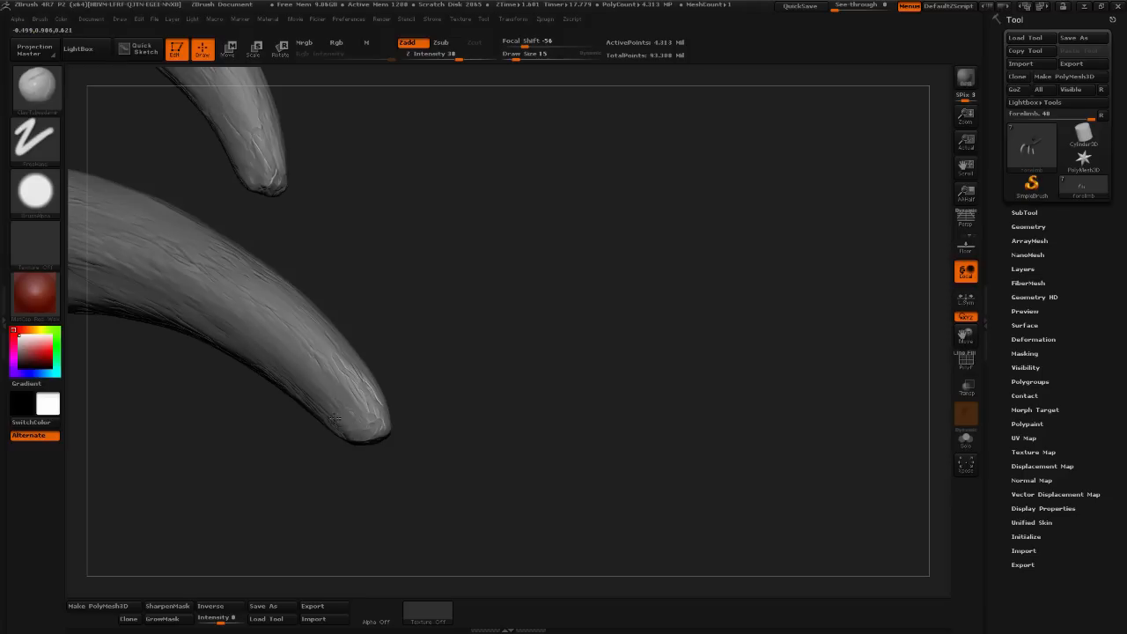
- Build layered flakes and lengthwise ridges down the outer side of the third claw's tip
left_click_drag(373, 415, 496, 423)
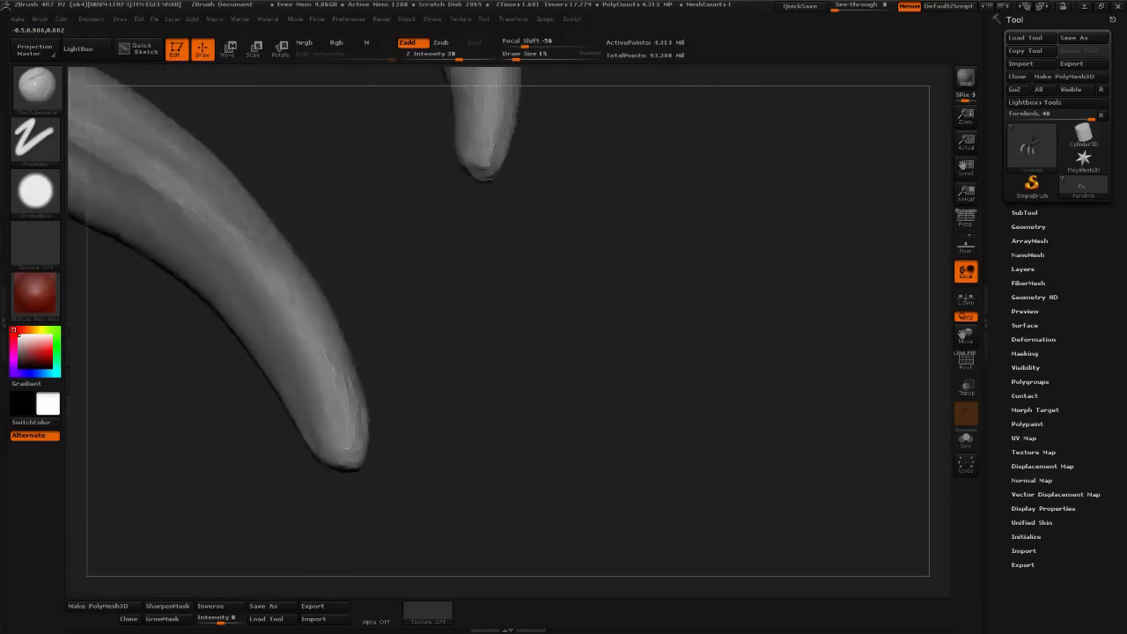
mouse_move(378, 369)
left_mouse_down()
mouse_move(322, 413)
mouse_move(350, 451)
left_mouse_up()
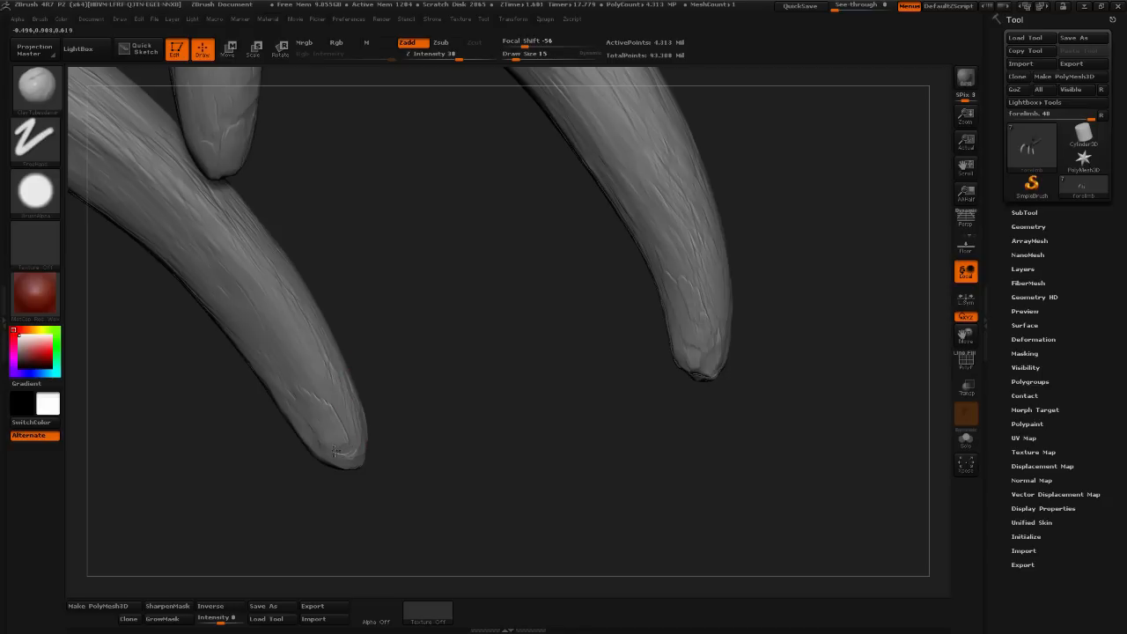
left_click_drag(393, 423, 564, 333)
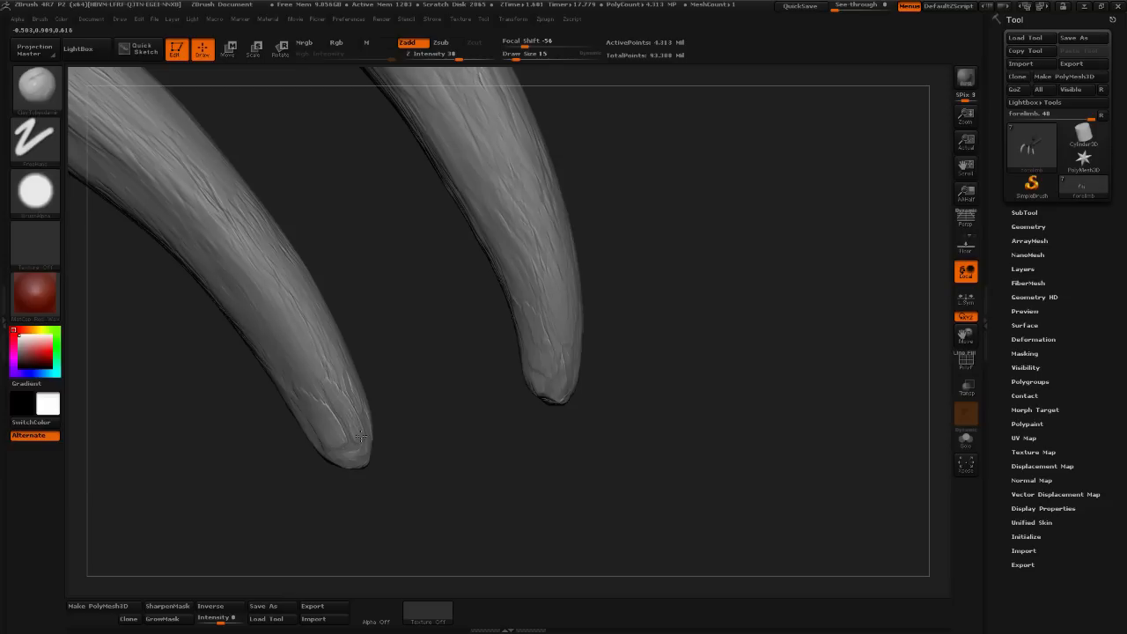
left_click_drag(410, 405, 370, 453)
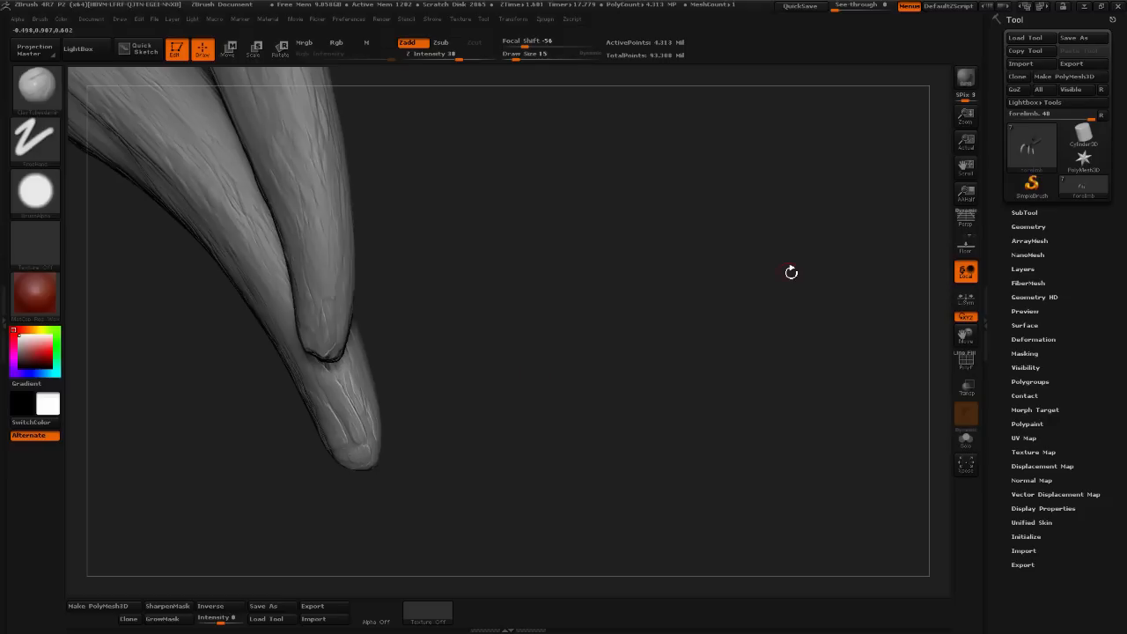
left_click_drag(486, 456, 378, 415)
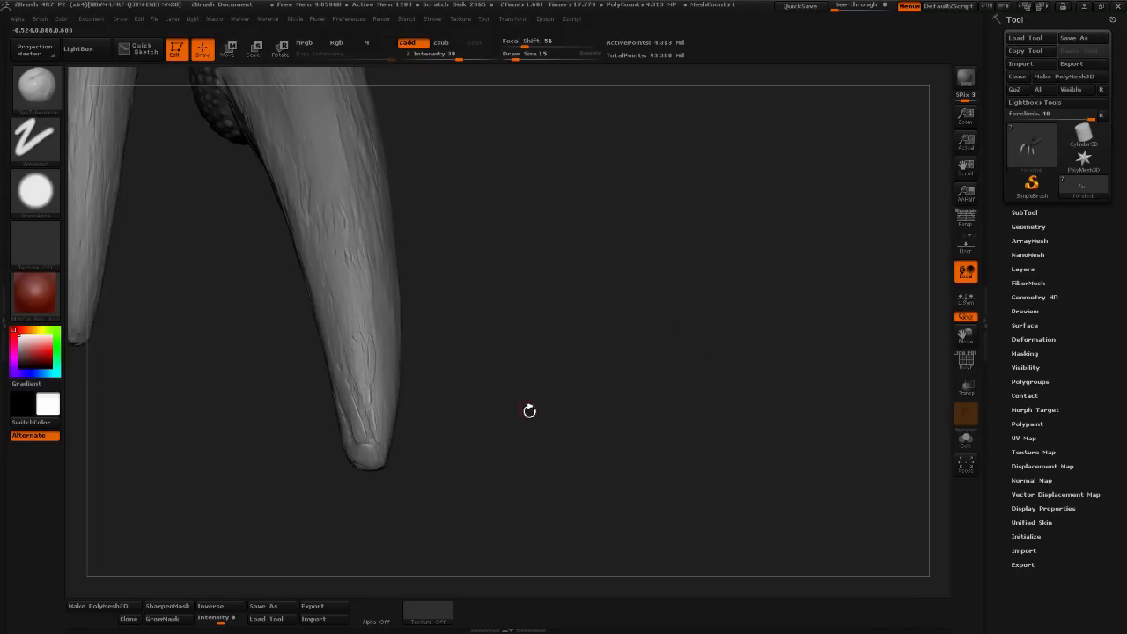
- Extend the chipped layers around the opposite side of the third claw's tip and onto its blunt end
left_click_drag(530, 411, 500, 432)
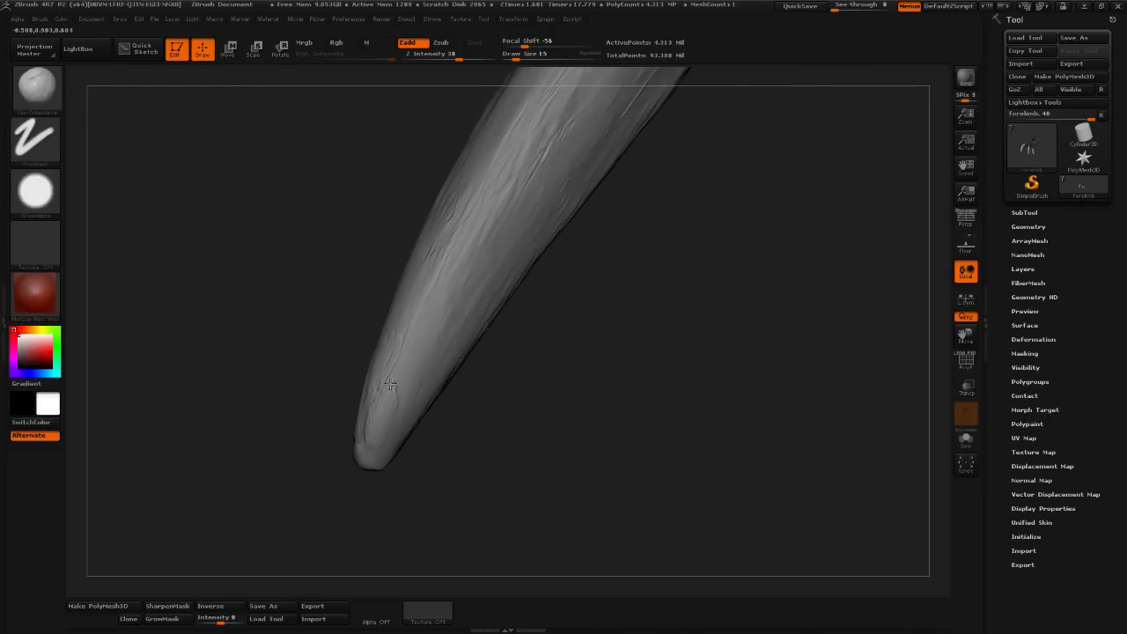
left_click_drag(478, 432, 402, 426)
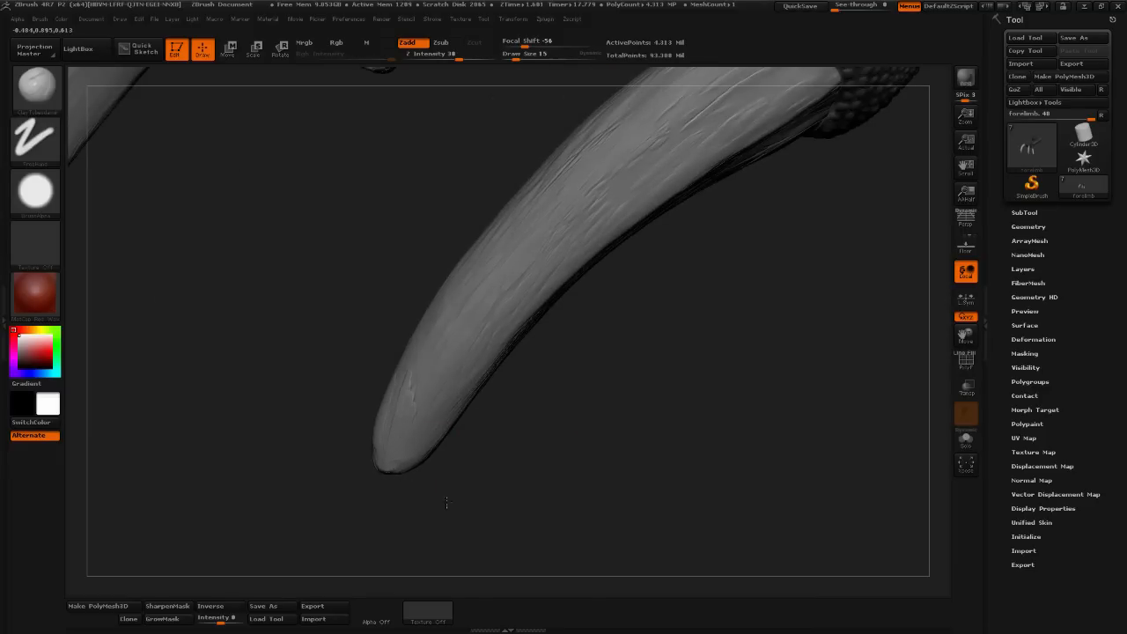
left_click_drag(447, 503, 396, 471)
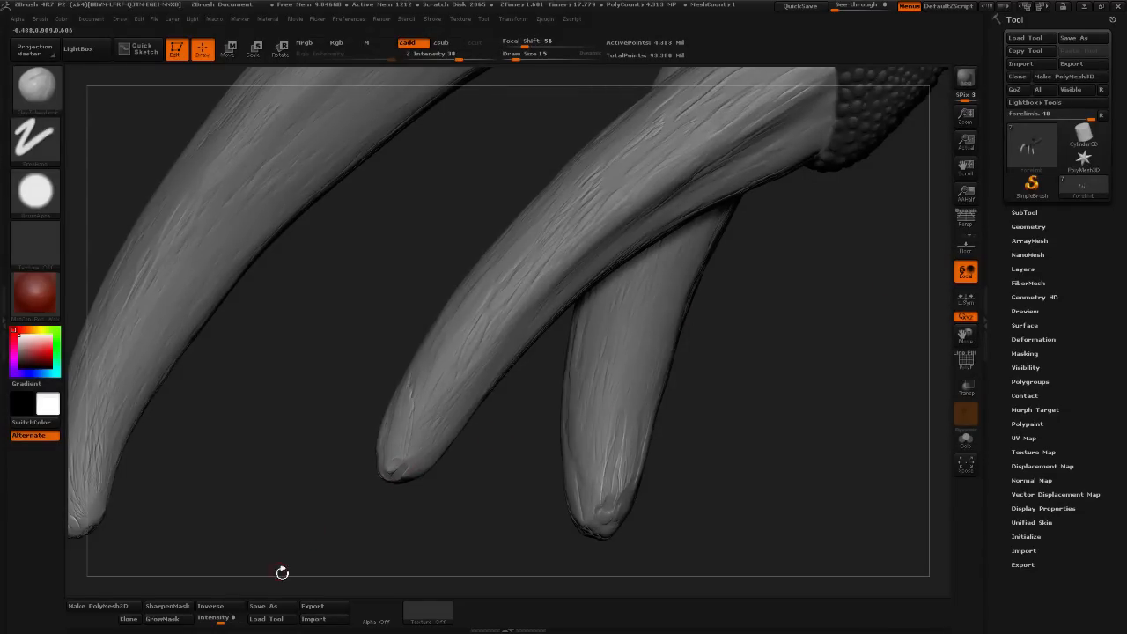
left_click_drag(493, 495, 408, 478)
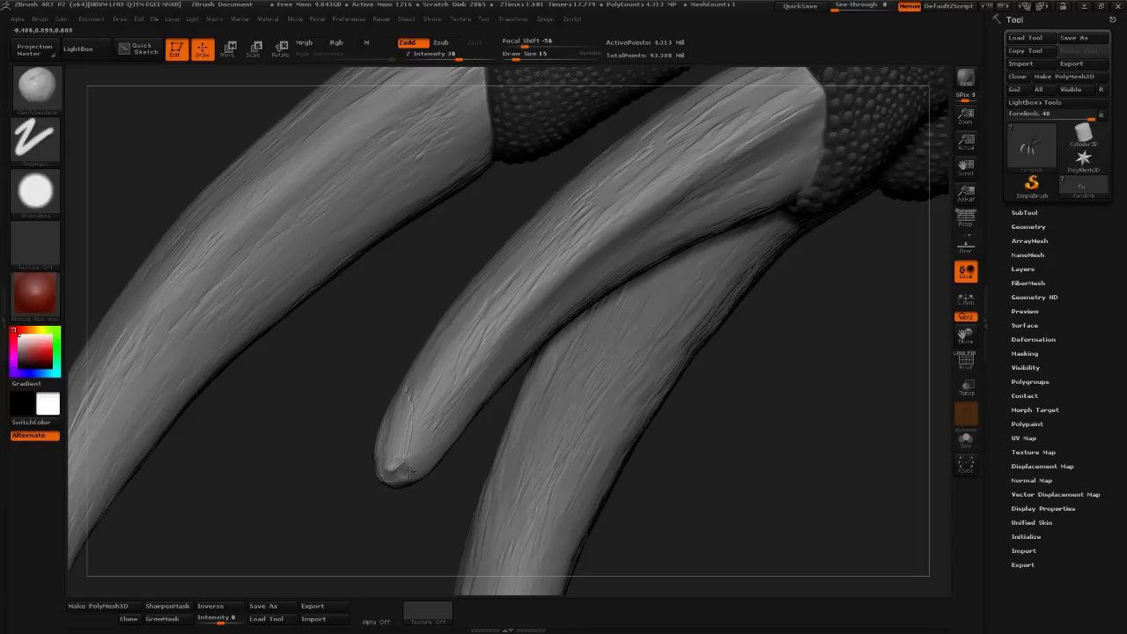
mouse_move(417, 443)
left_mouse_down()
mouse_move(424, 436)
mouse_move(410, 458)
mouse_move(428, 407)
left_mouse_up()
- Add flaking ridges up the third claw's lower shaft and denser chips on its blunt end
left_click_drag(440, 523, 677, 355)
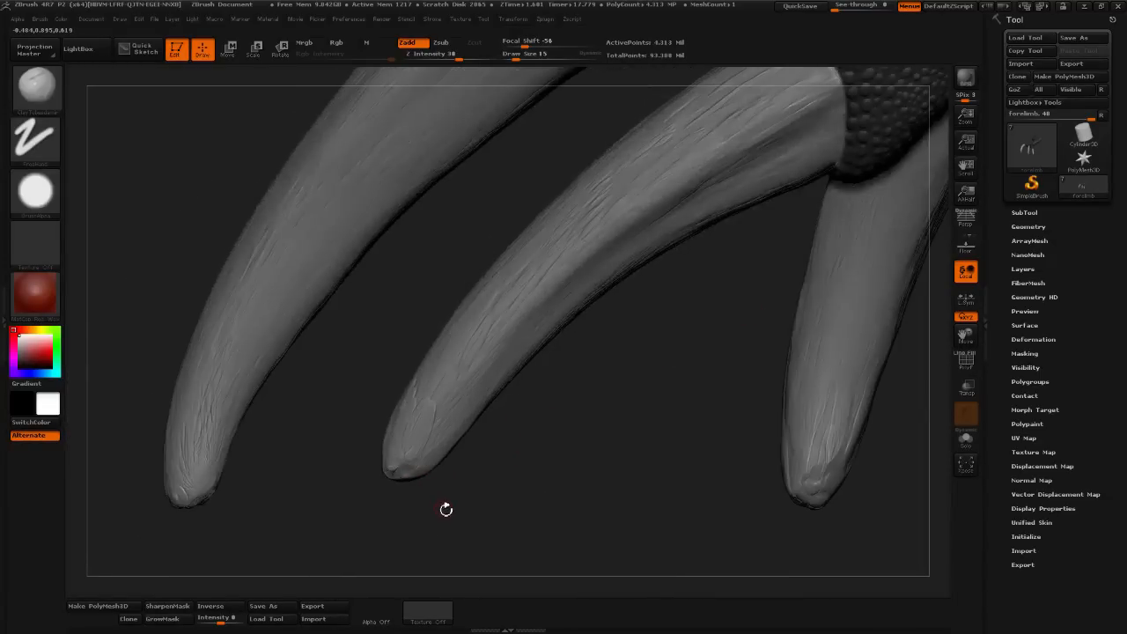
left_click_drag(445, 510, 435, 439)
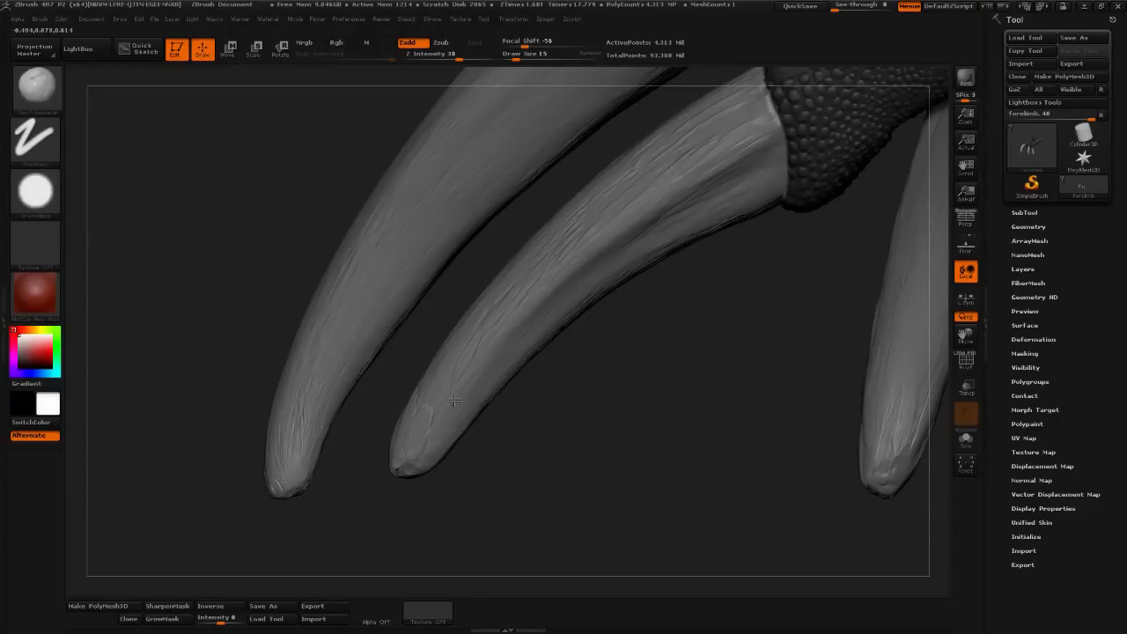
left_click_drag(463, 411, 692, 355)
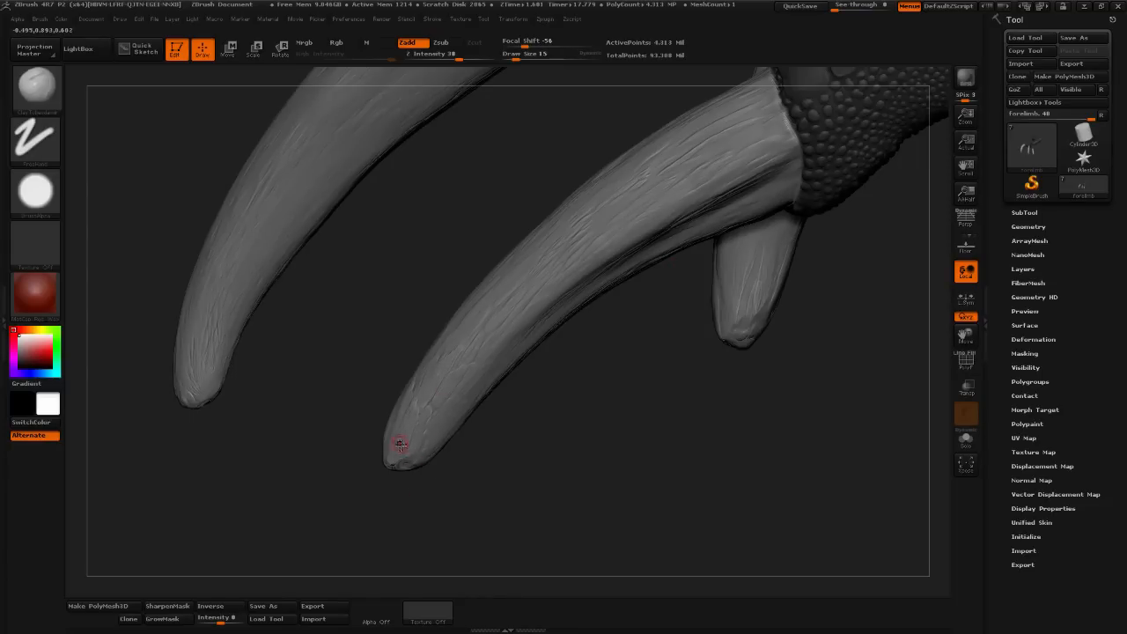
left_click_drag(479, 445, 519, 506, "alt")
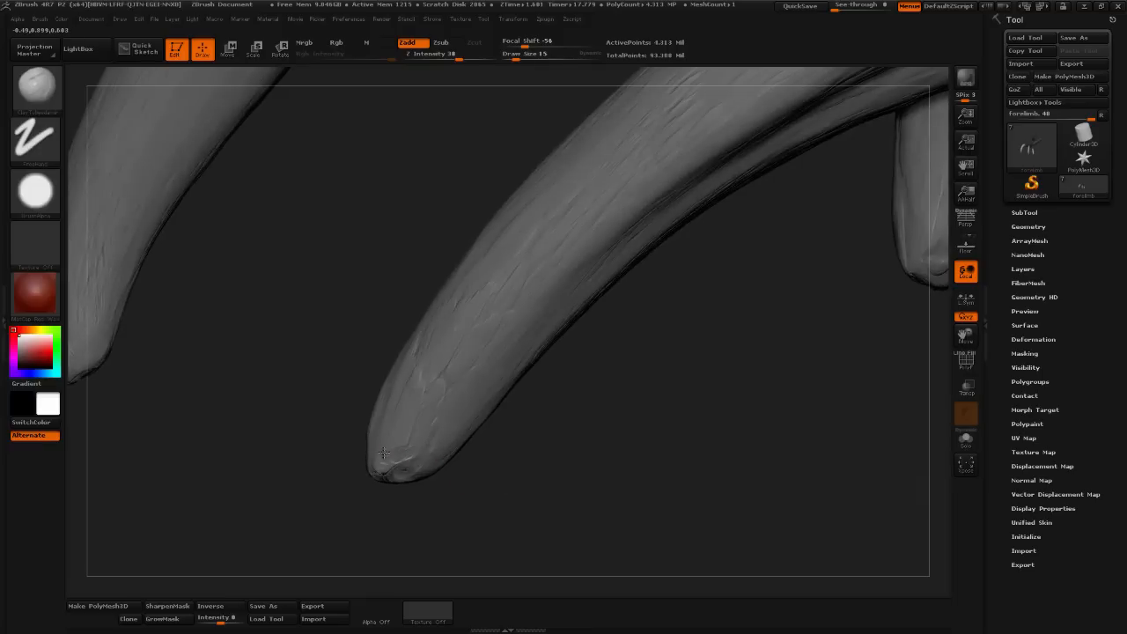
left_click_drag(467, 463, 548, 437)
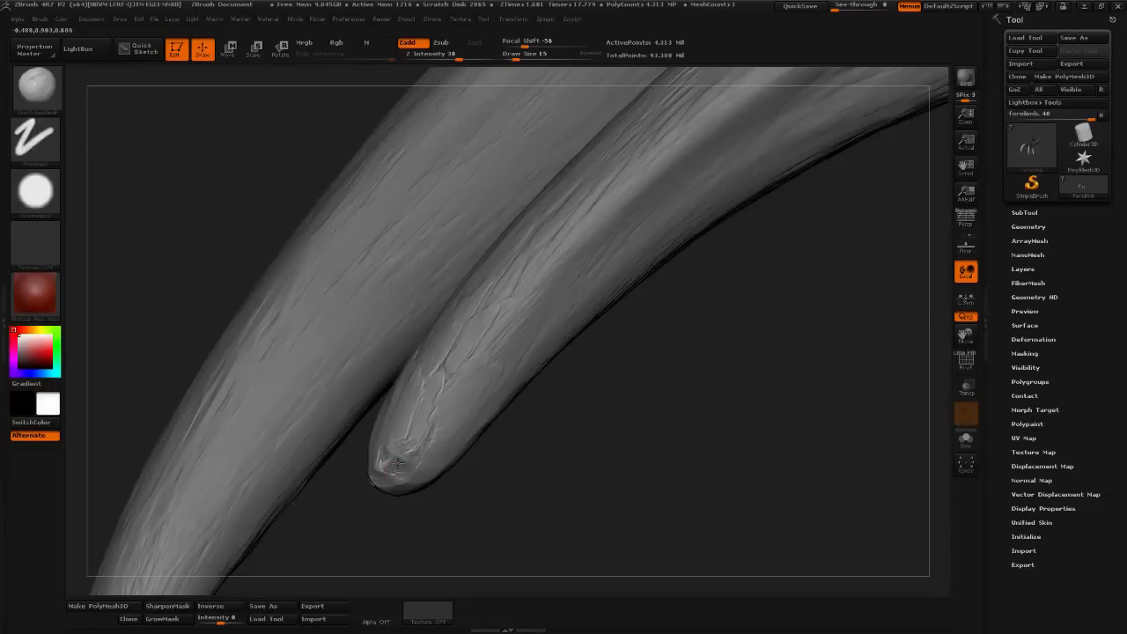
mouse_move(391, 465)
left_mouse_down()
mouse_move(395, 456)
mouse_move(399, 478)
mouse_move(409, 469)
left_mouse_up()
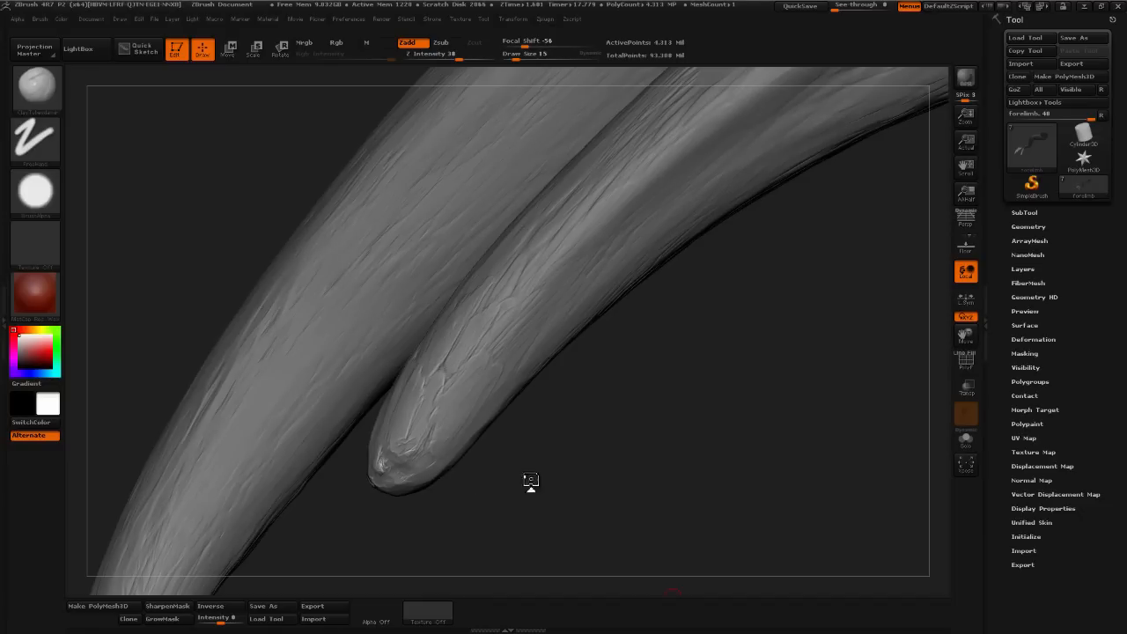
- Carry the flakes around the remaining sides and inner curve of the third claw's lower shaft and tip
left_click_drag(531, 482, 403, 429)
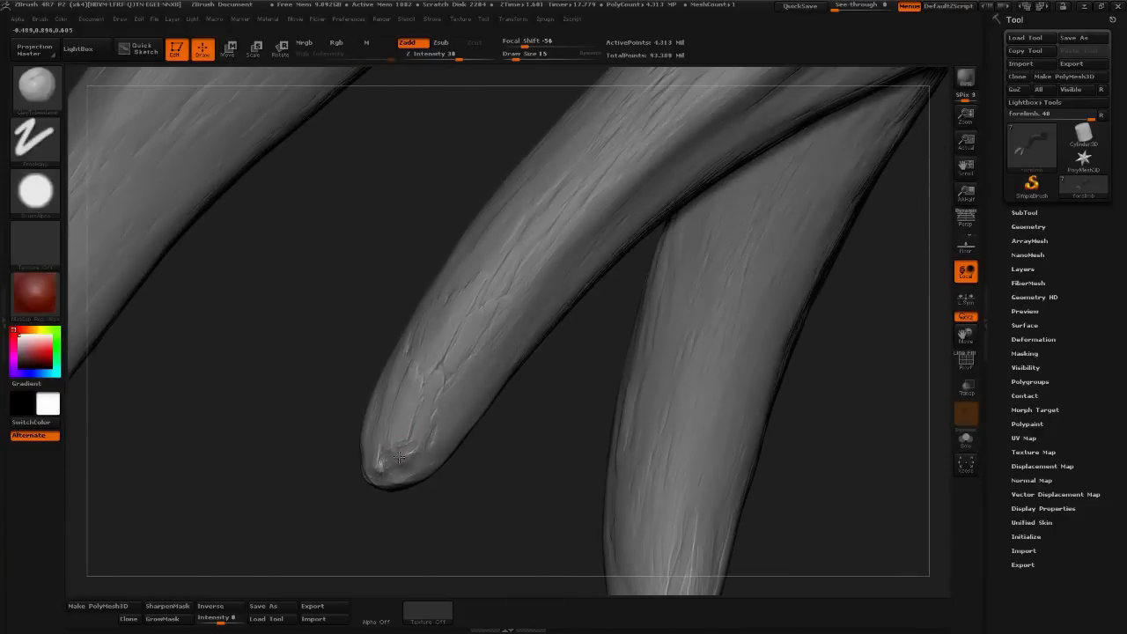
left_click_drag(480, 465, 420, 473)
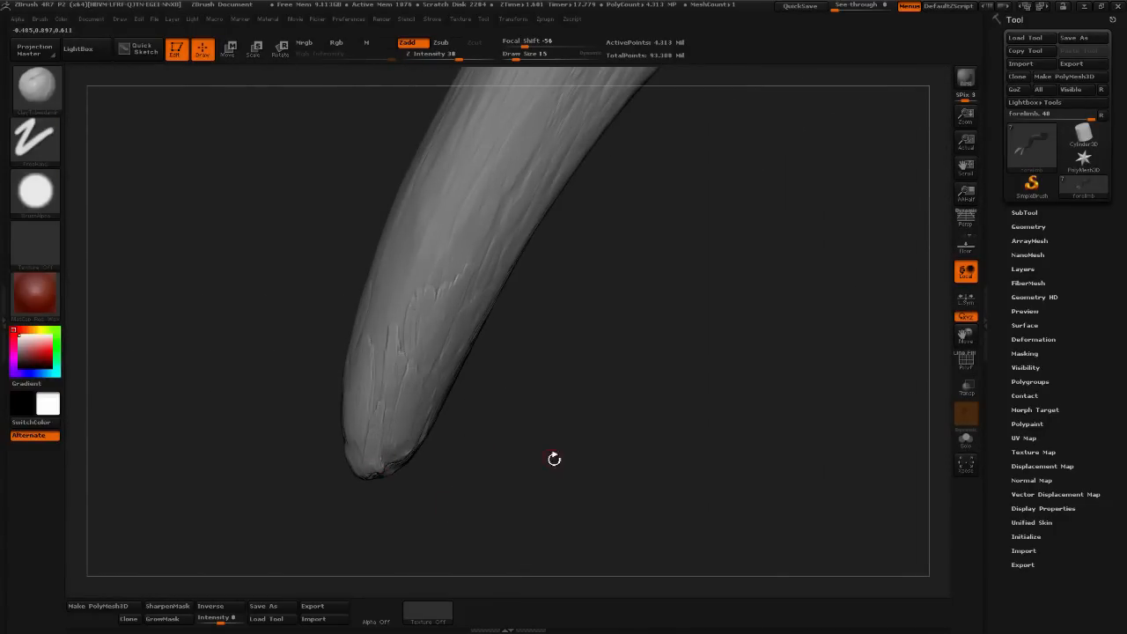
left_click_drag(554, 459, 431, 386)
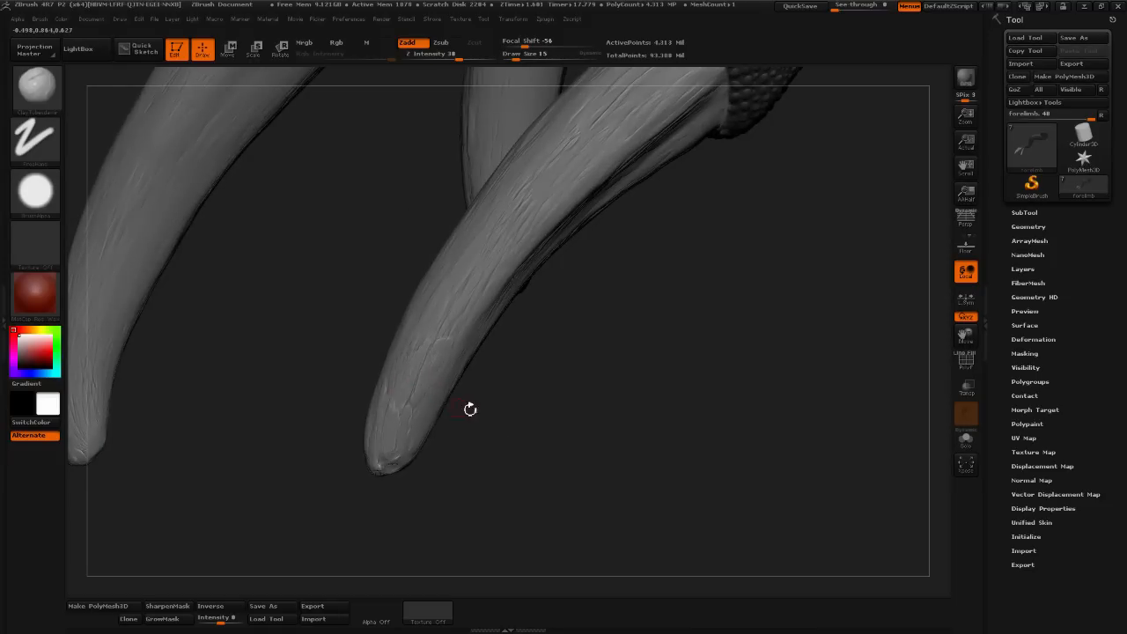
left_click_drag(470, 408, 466, 423)
mouse_move(450, 467)
left_mouse_down()
mouse_move(470, 480)
mouse_move(458, 483)
left_mouse_up()
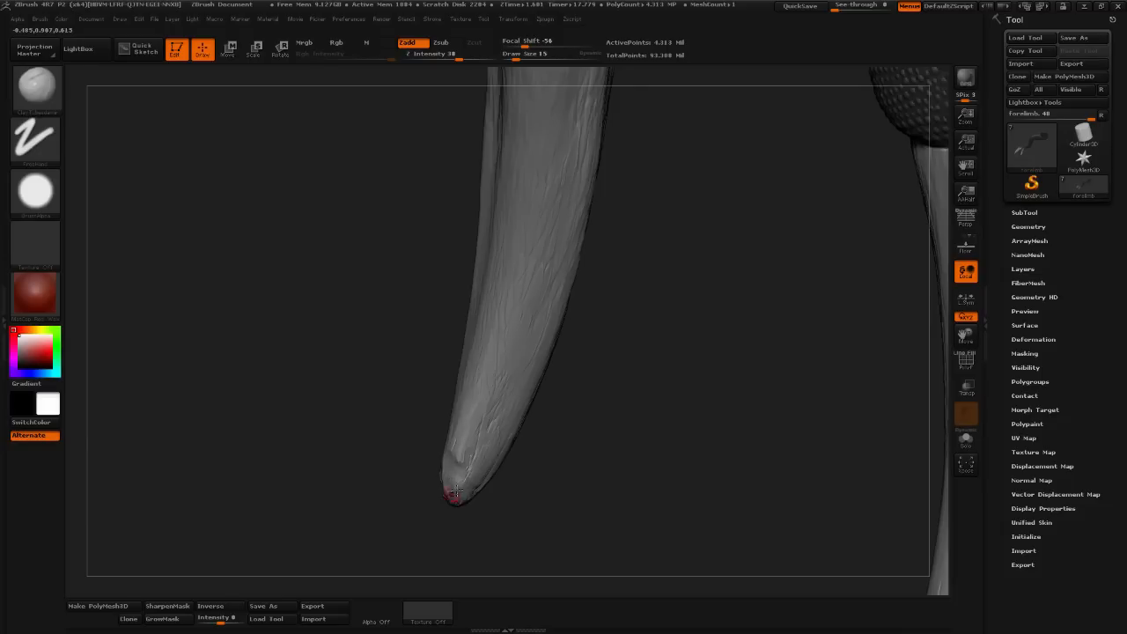
left_click_drag(502, 431, 483, 432)
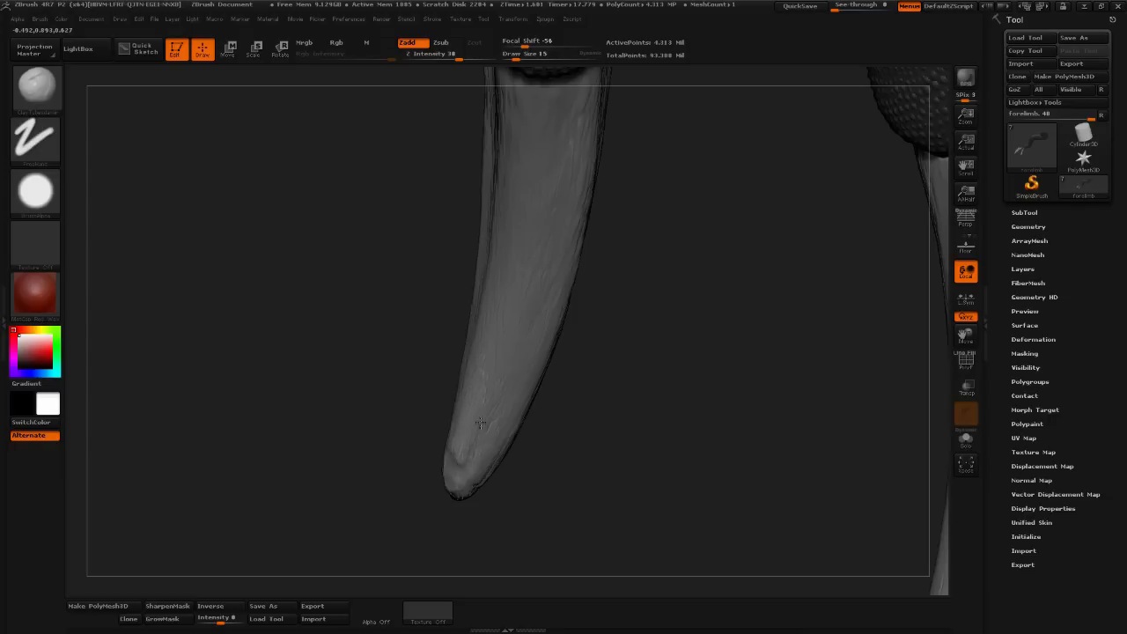
left_click_drag(589, 466, 507, 435)
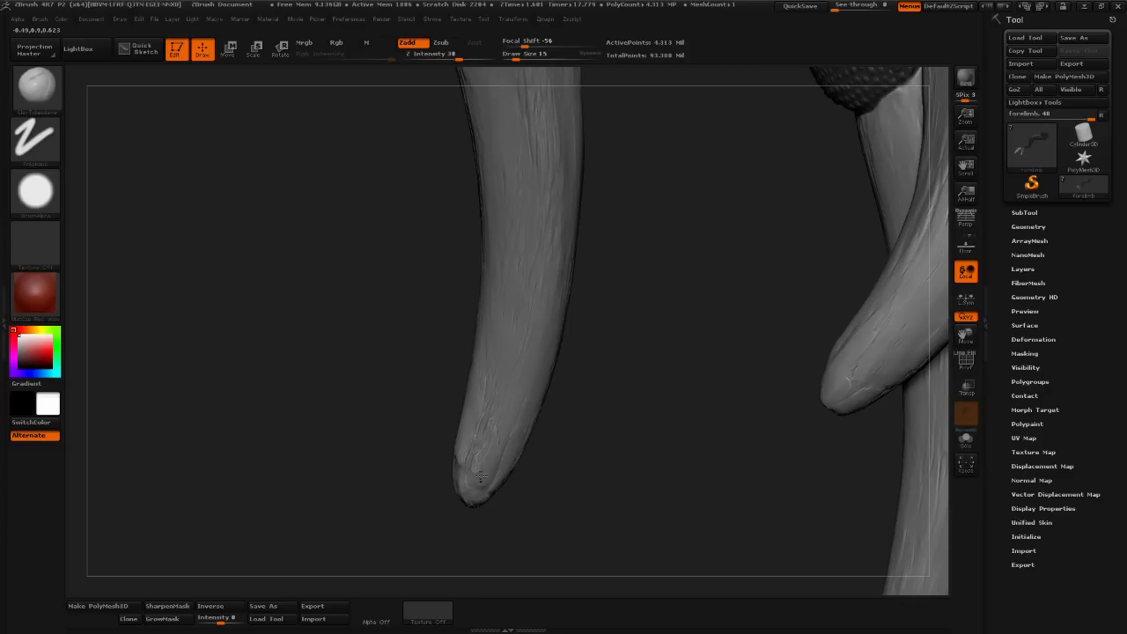
left_click_drag(580, 513, 642, 515)
- Switch to the TrimDynamic brush with Z intensity 14 and draw size 39, and flatten the ridges along the third claw's tip and lower shaft
left_click(35, 86)
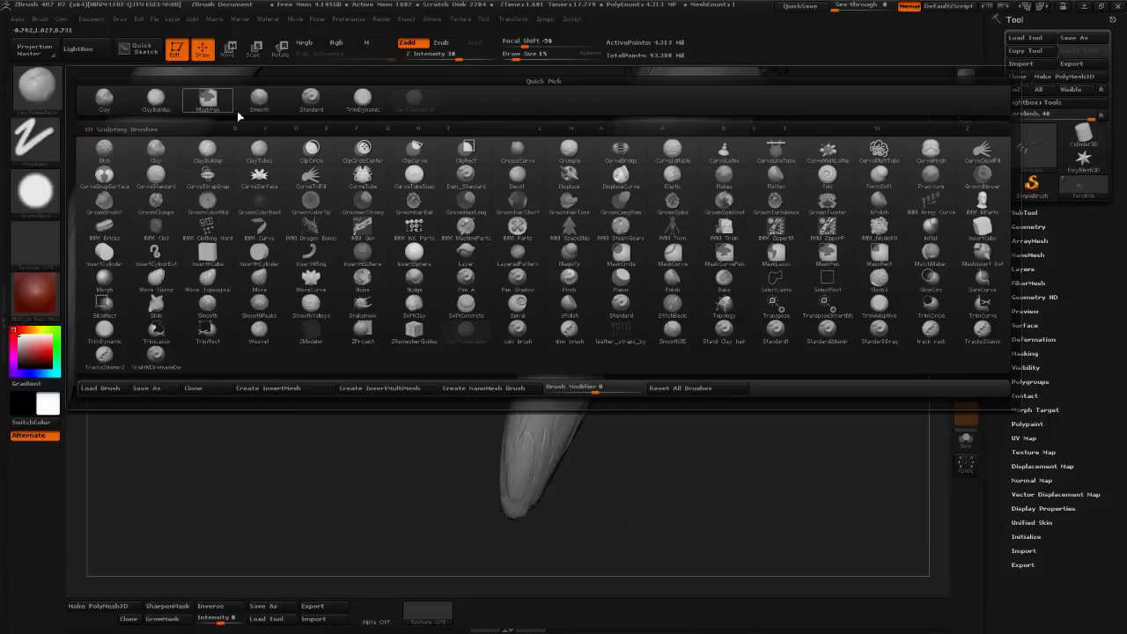
left_click(369, 109)
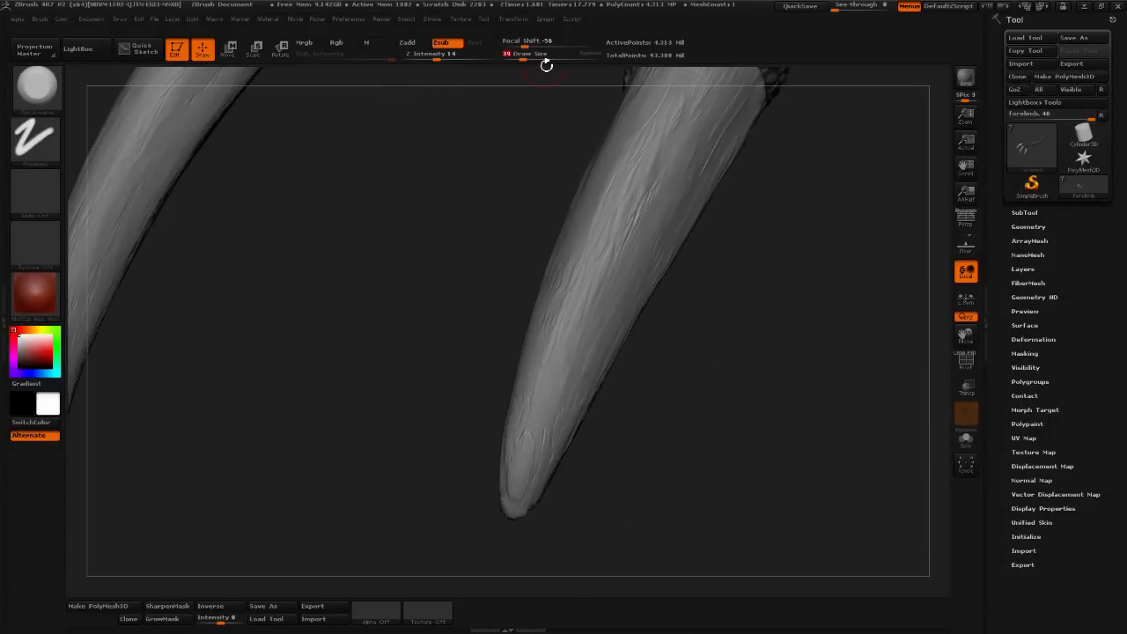
left_click_drag(662, 408, 659, 453)
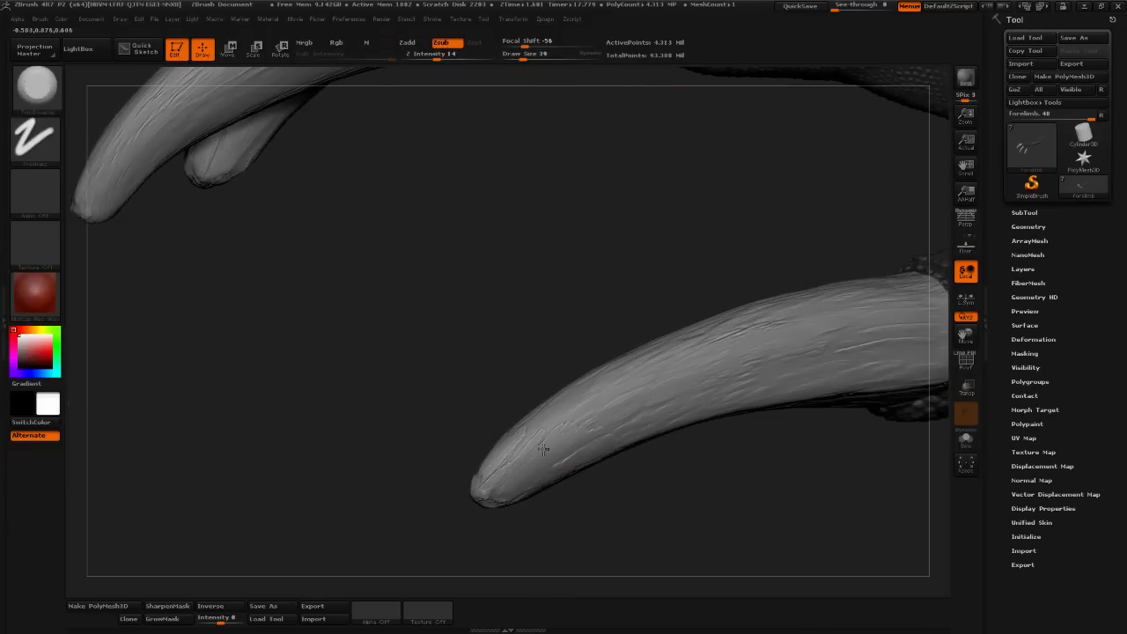
left_click_drag(563, 540, 490, 485)
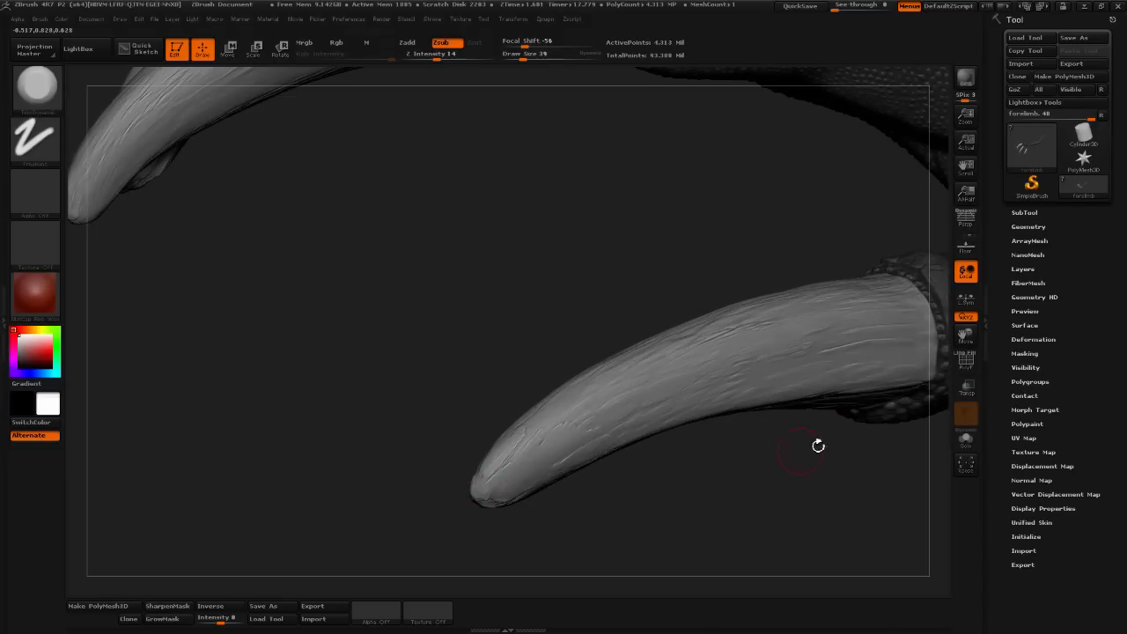
left_click_drag(687, 478, 536, 460)
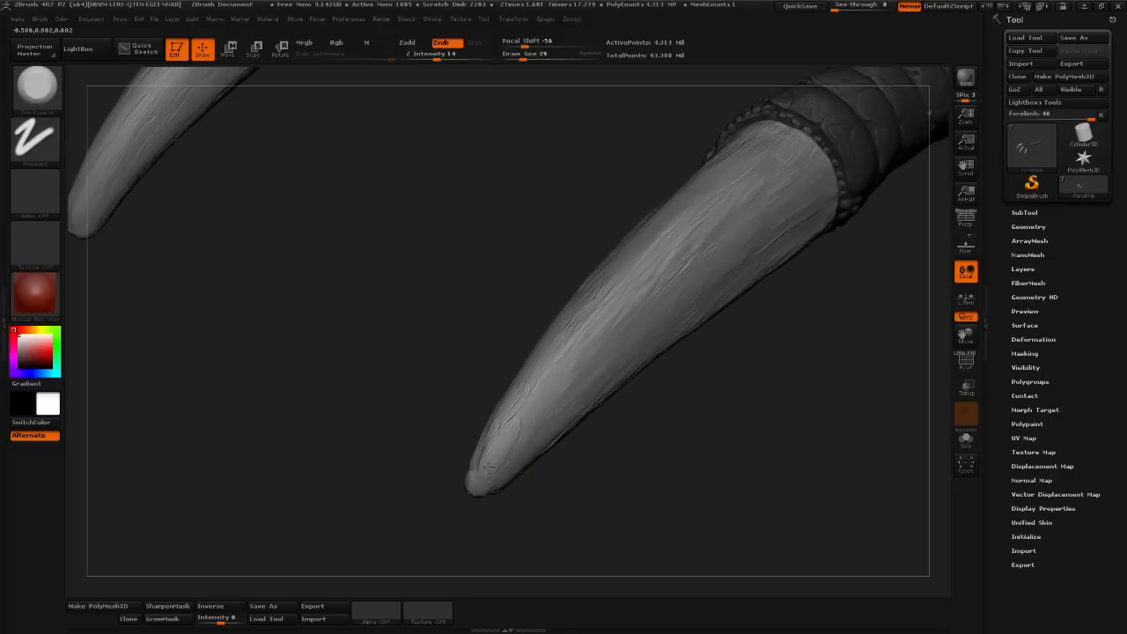
left_click_drag(605, 463, 511, 428)
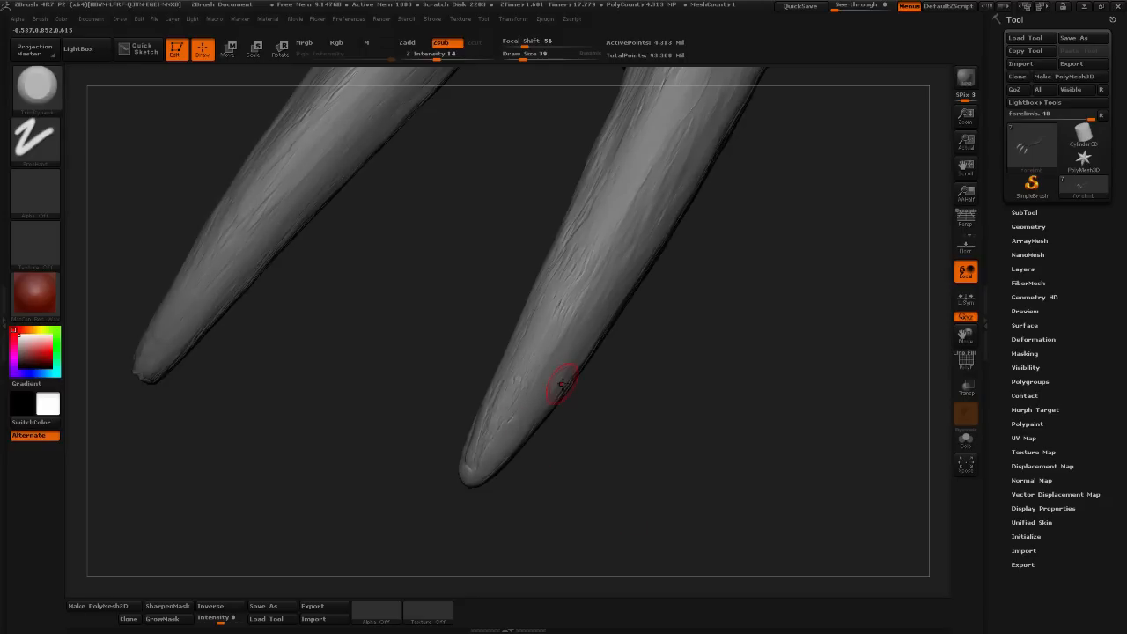
- Trim down the chips around the third claw's inner side and rounded end
left_click_drag(683, 465, 611, 479)
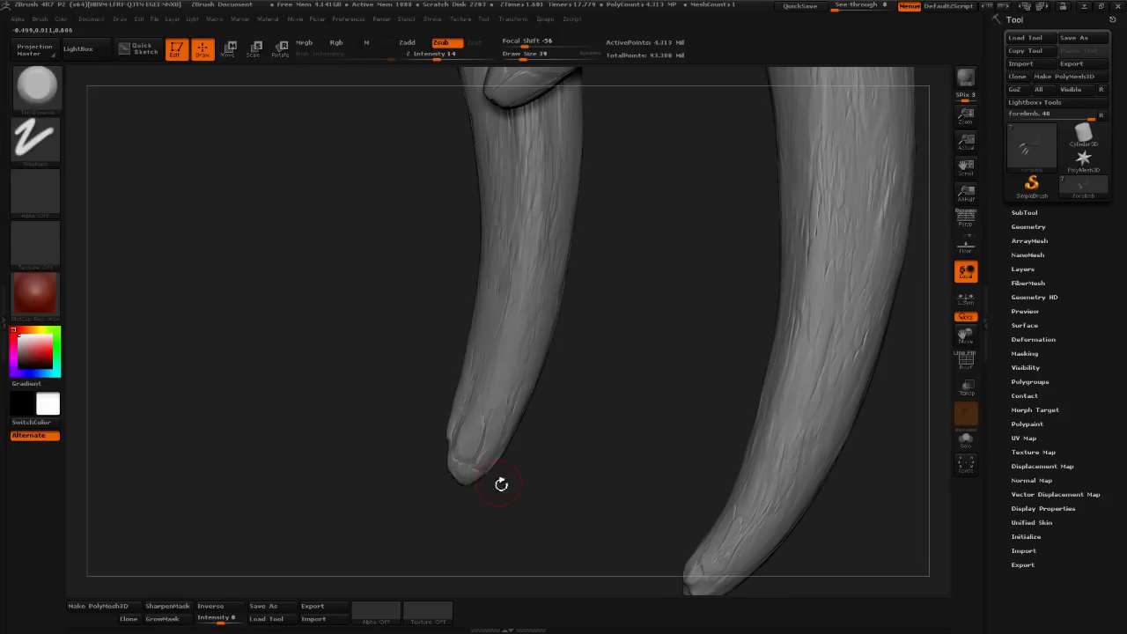
left_click_drag(543, 508, 465, 478)
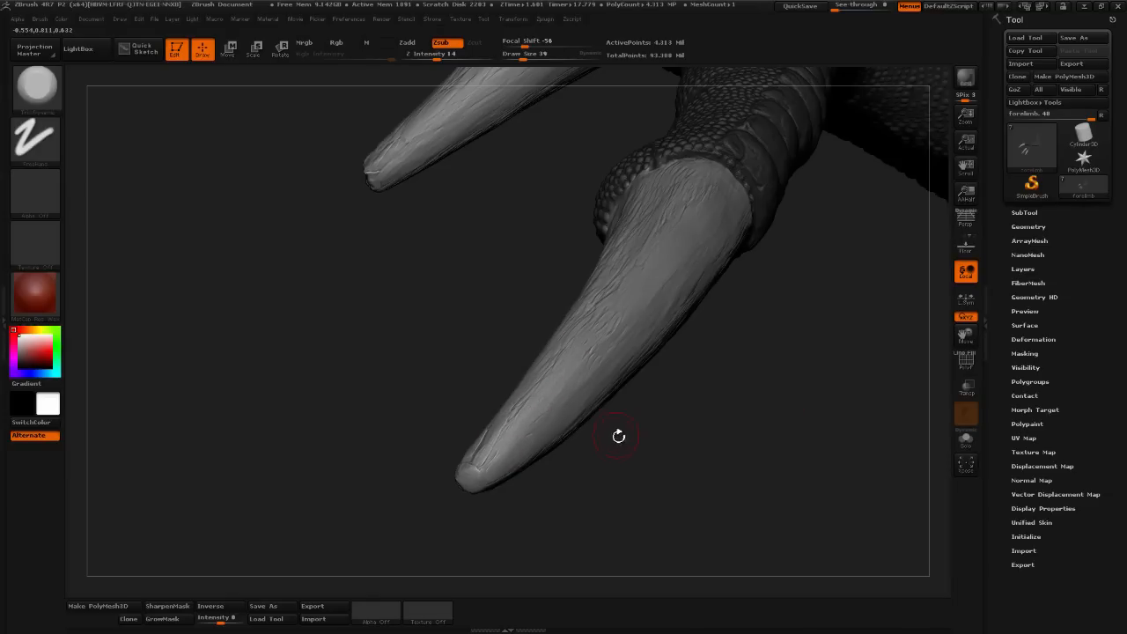
left_click_drag(616, 432, 529, 433)
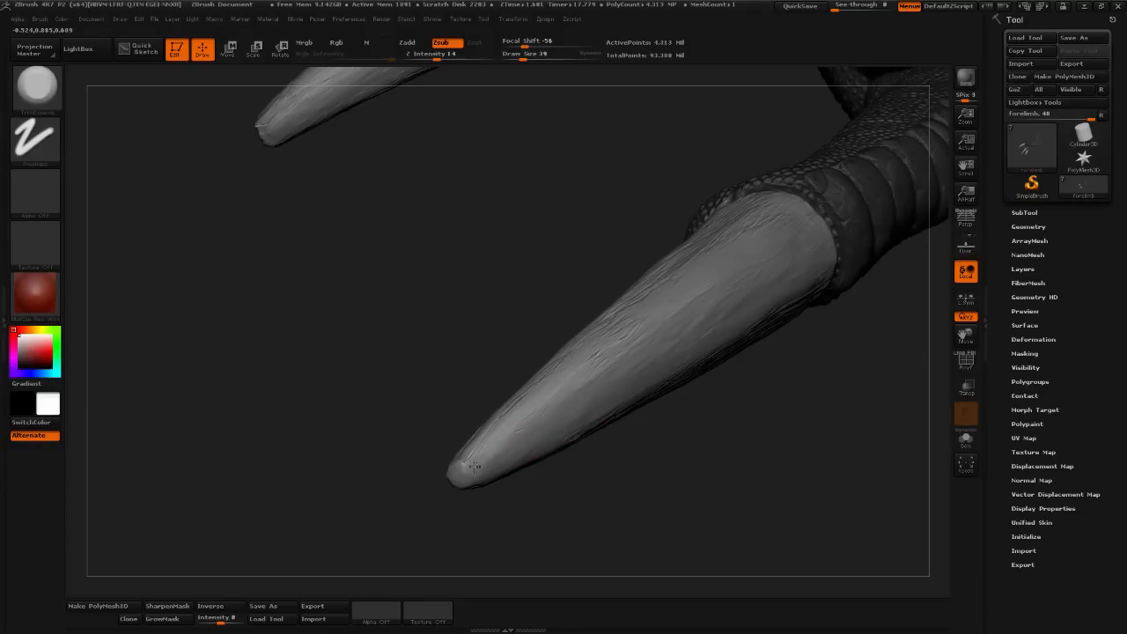
- Switch to the custom ClayTubes brush with Z intensity 38 and draw size 24, and build chipped edges on the next claw's blunt tip
left_click(36, 86)
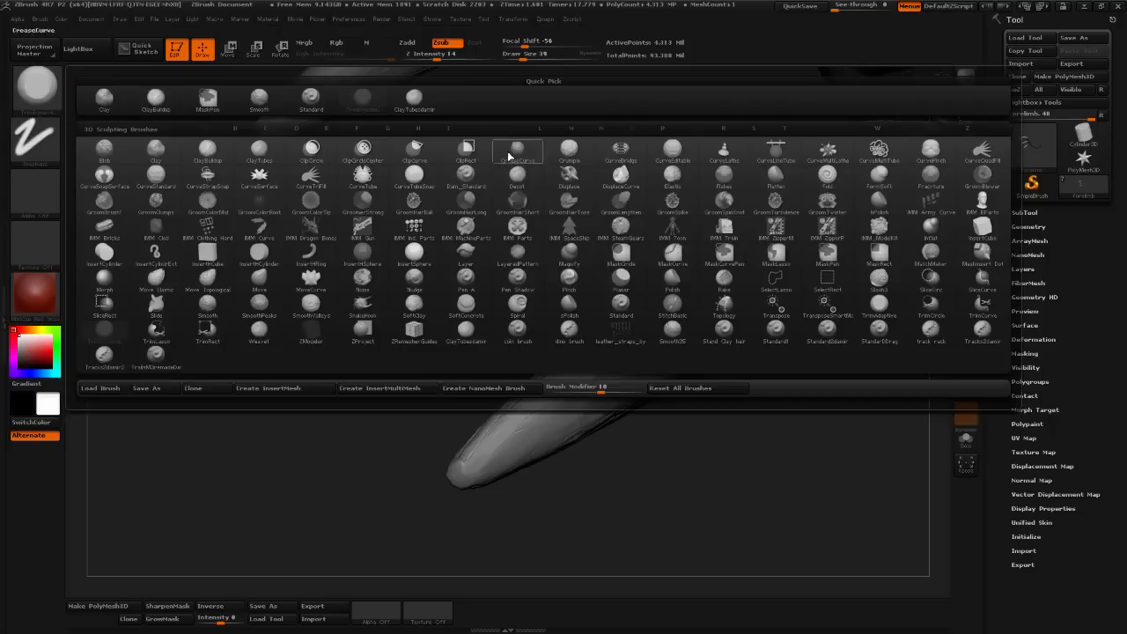
left_click(447, 106)
left_click_drag(526, 58, 519, 58)
mouse_move(636, 460)
left_mouse_down()
mouse_move(690, 490)
mouse_move(453, 470)
left_mouse_up()
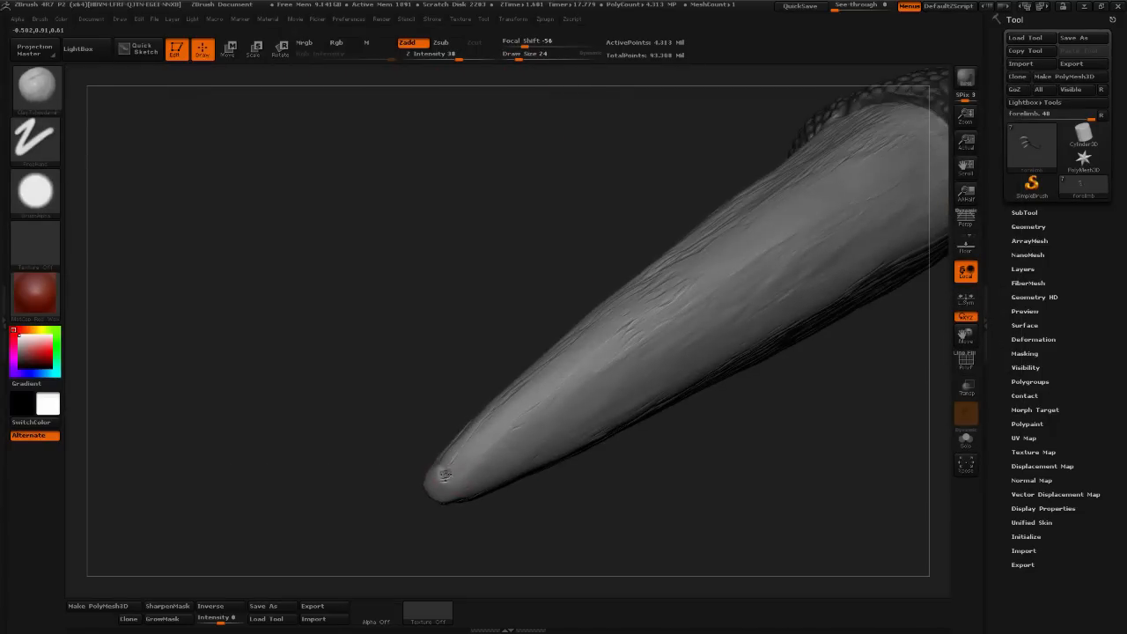
left_click_drag(479, 506, 433, 479)
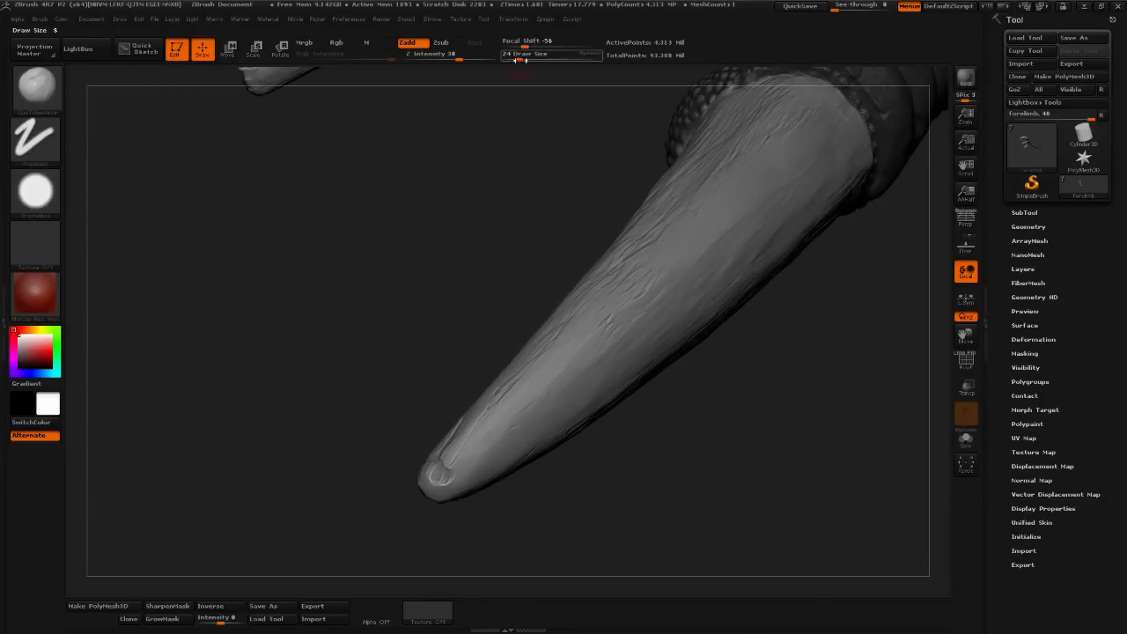
left_click_drag(561, 514, 561, 490, "alt")
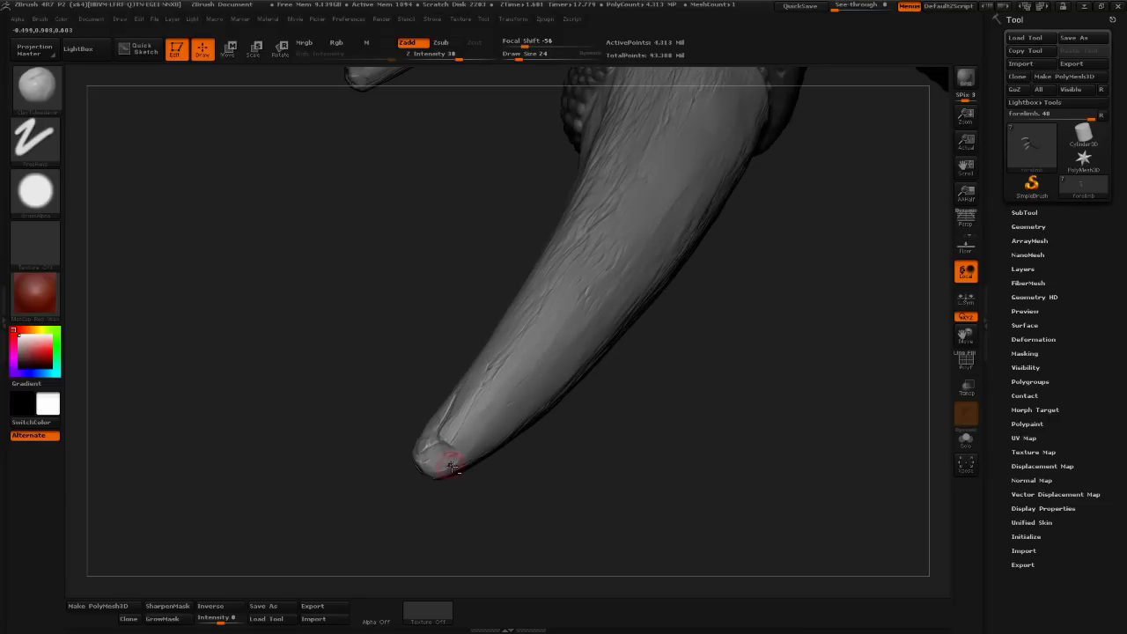
- Carry the chipped edges around the claw's blunt end, forming a ragged rim and short cracks just above it
left_click_drag(580, 485, 543, 466)
left_click_drag(485, 542, 513, 520)
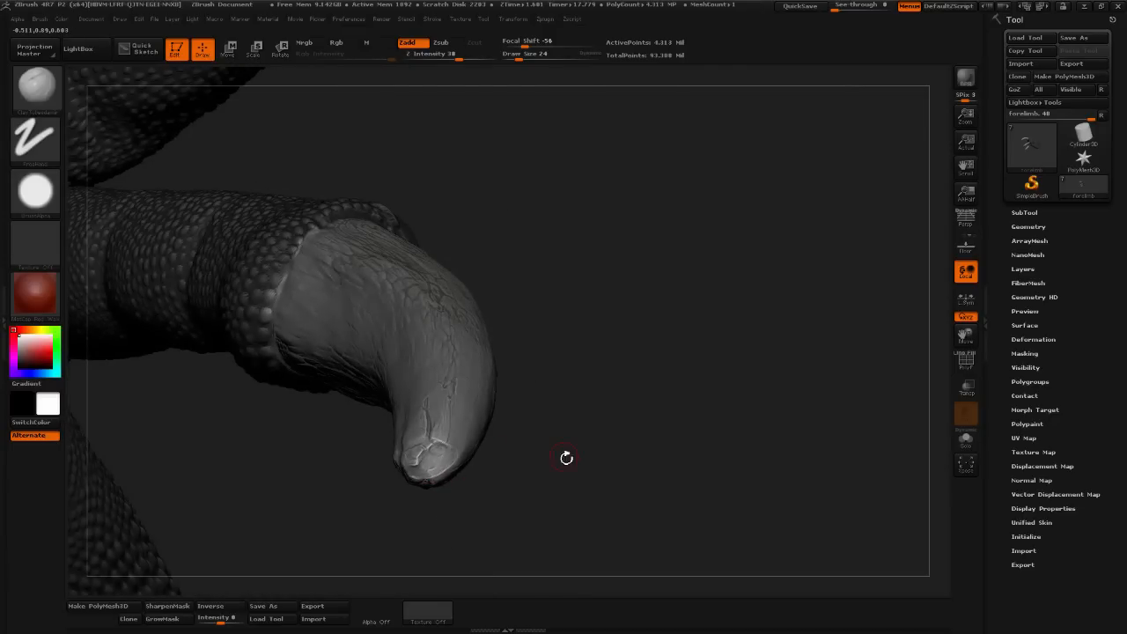
left_click_drag(567, 457, 453, 453)
left_click_drag(402, 484, 343, 572)
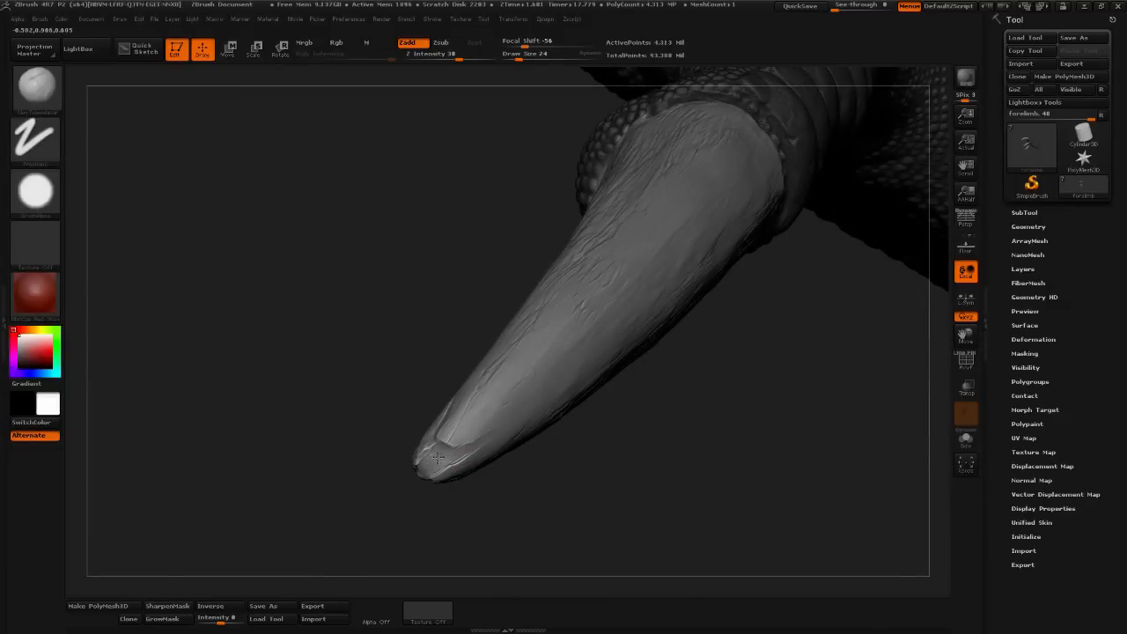
left_click_drag(567, 487, 463, 458)
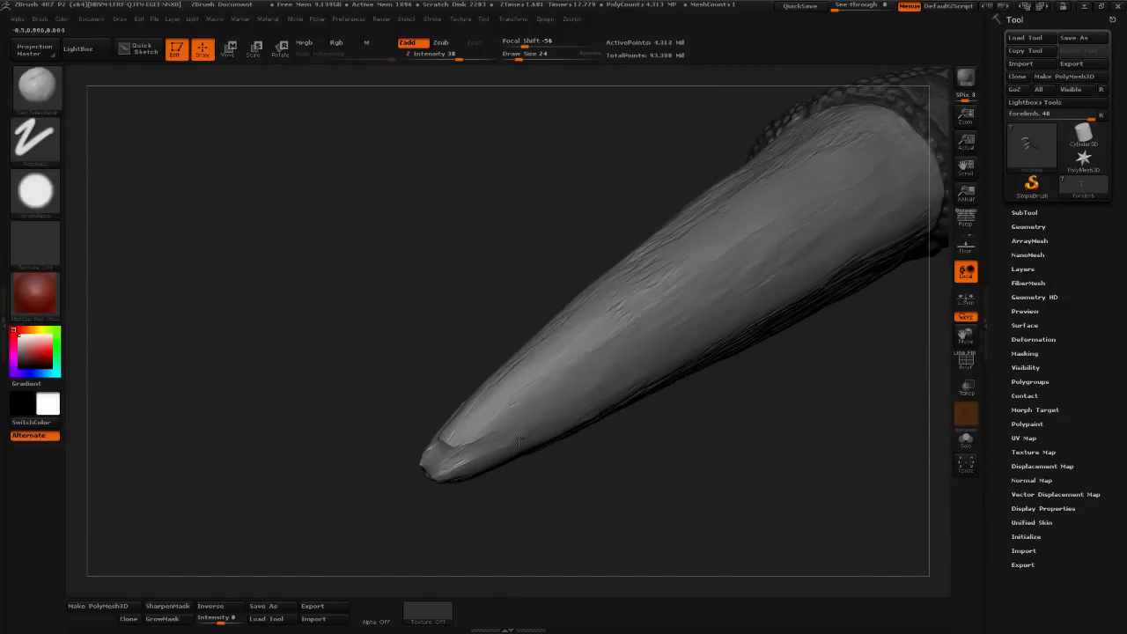
- Add long flaking ridges along the side of the claw behind the tip, softening parts of them with the Smooth brush
left_click_drag(554, 499, 503, 485)
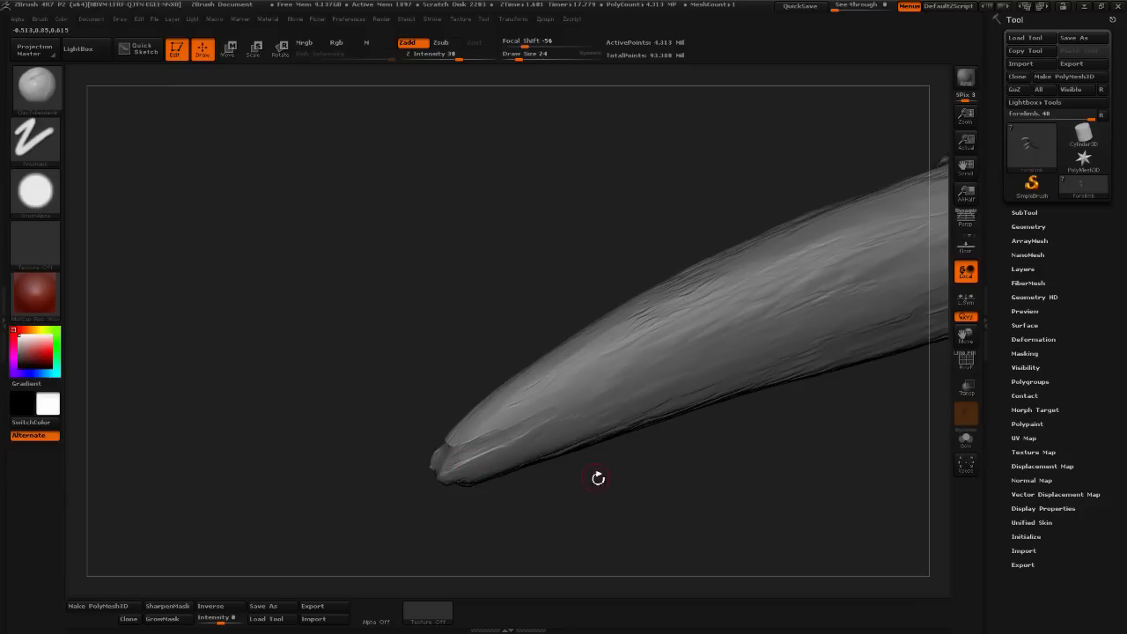
left_click_drag(599, 476, 460, 456)
key("shift")
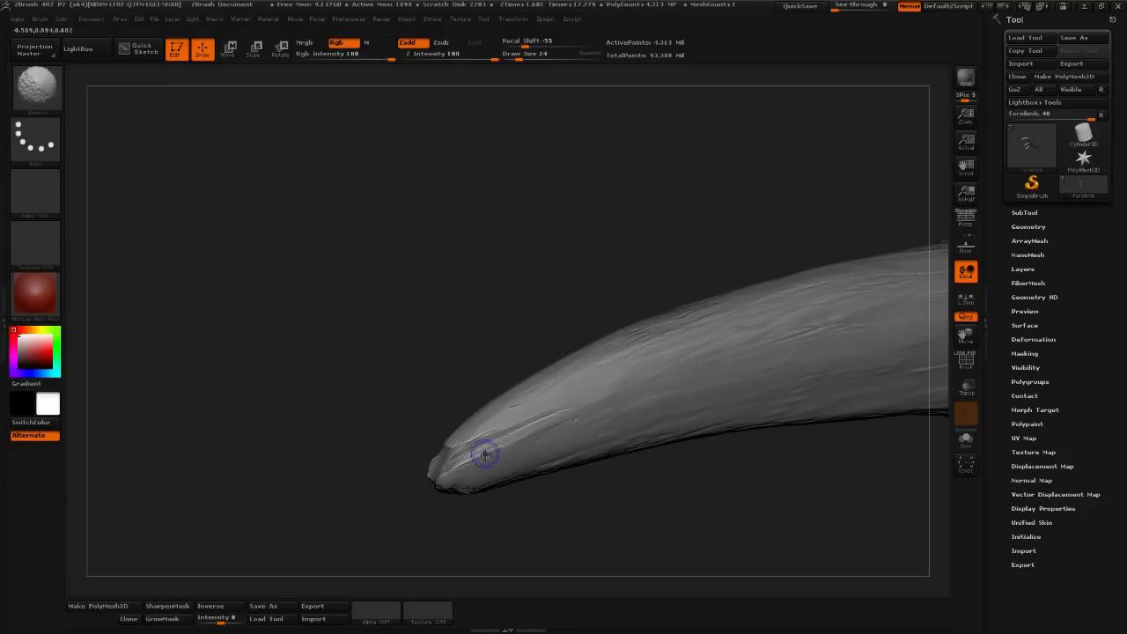
left_click_drag(457, 460, 445, 472, "shift")
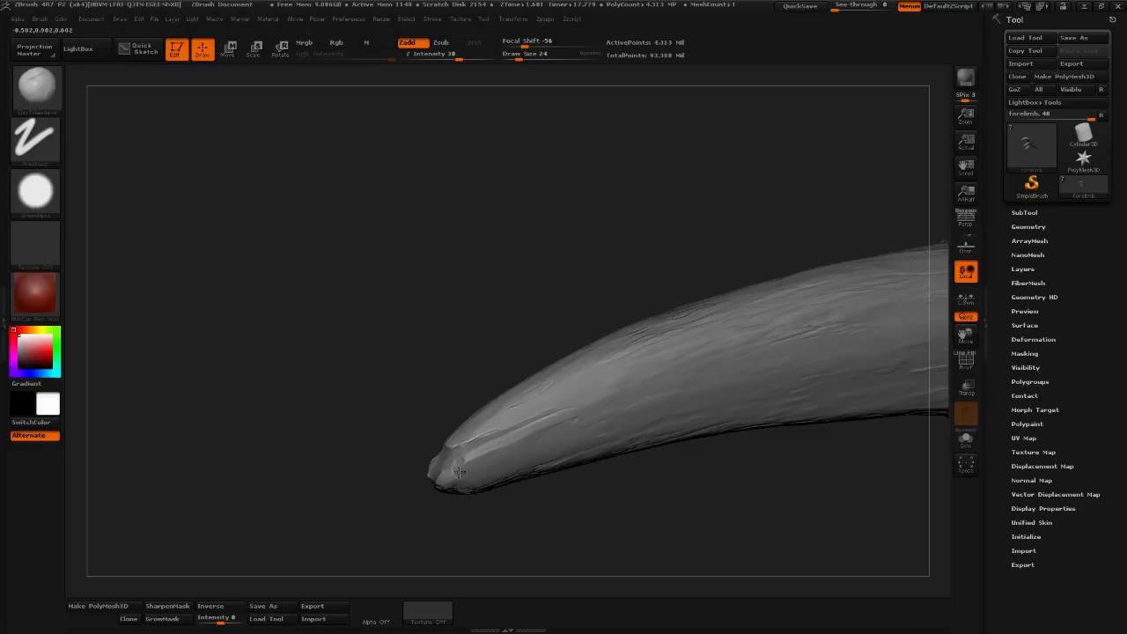
right_click_drag(451, 471, 459, 488)
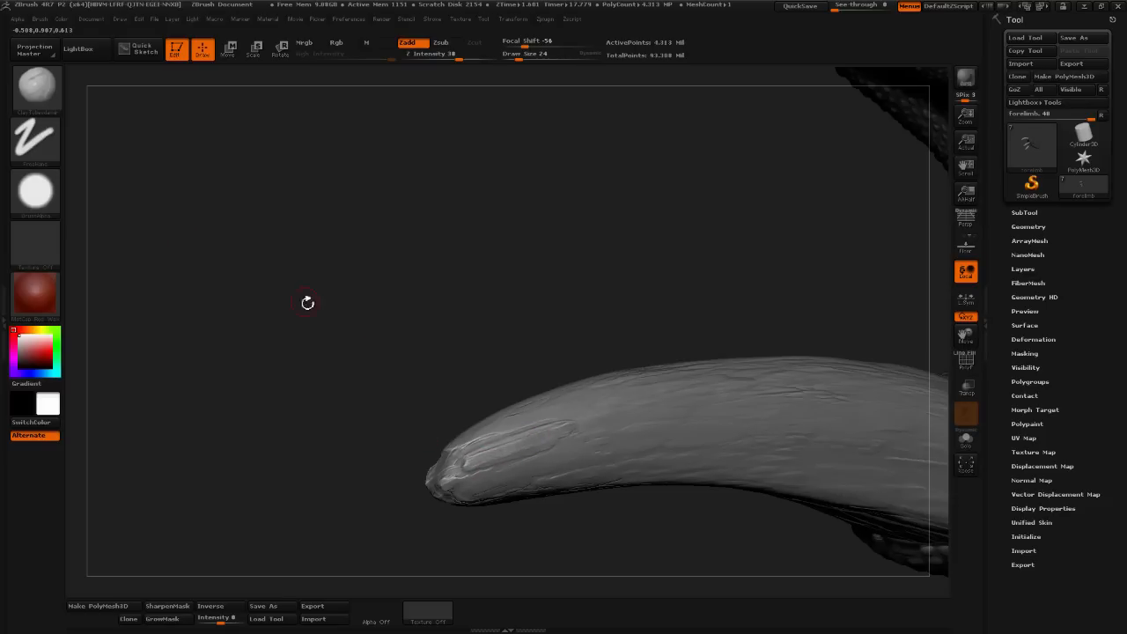
- Switch to the TrimDynamic brush with Z intensity 14 and draw size 56, and flatten the chips and ridges around the claw's tip and lower shaft
left_click(27, 102)
left_click(433, 103)
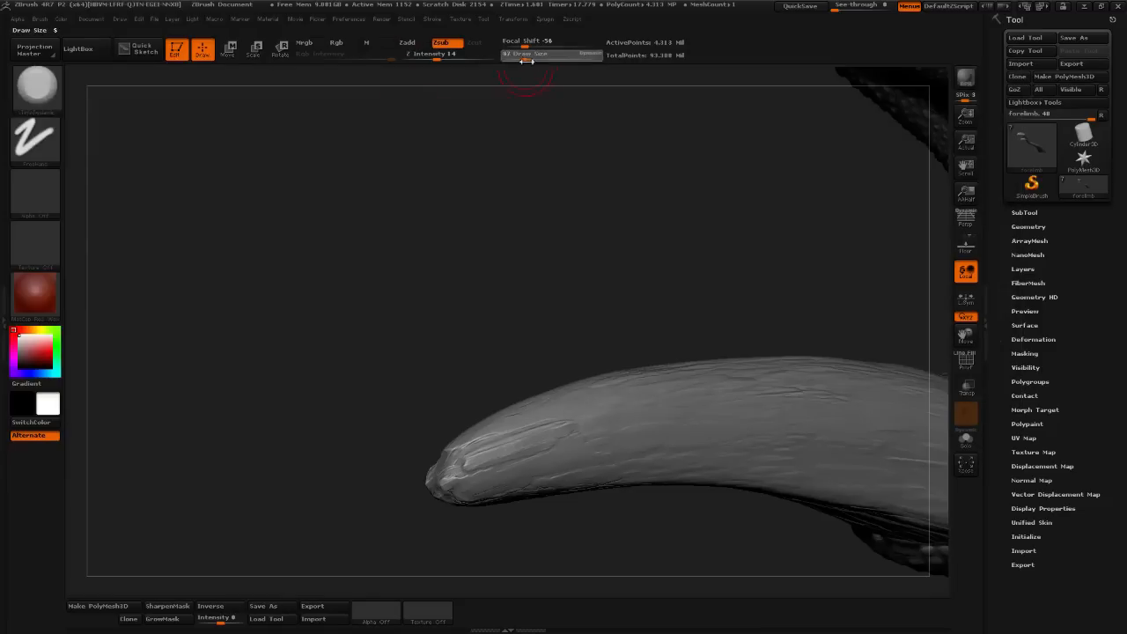
left_click_drag(541, 206, 543, 212)
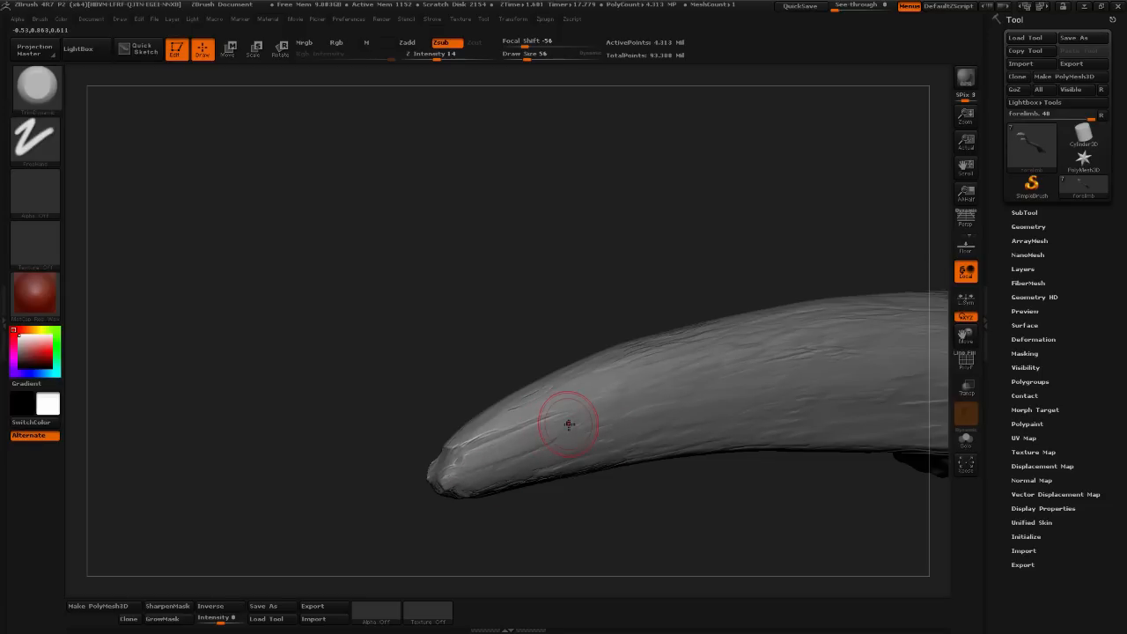
mouse_move(602, 533)
left_mouse_down()
mouse_move(650, 577)
mouse_move(629, 488)
mouse_move(555, 433)
left_mouse_up()
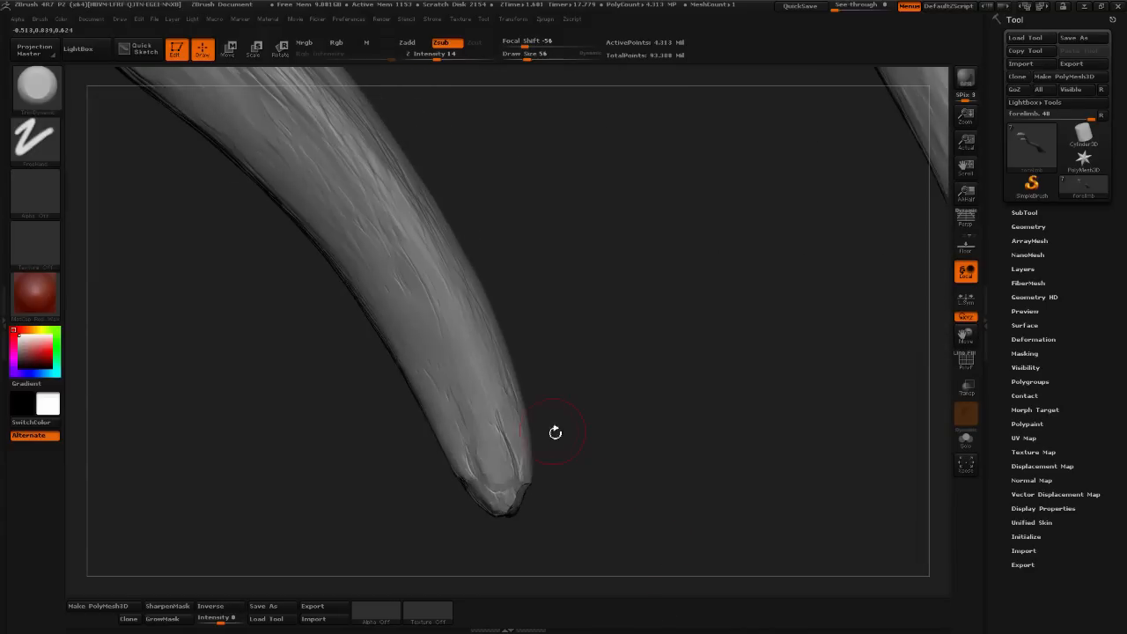
mouse_move(623, 407)
left_mouse_down("shift")
mouse_move(631, 438)
mouse_move(766, 432)
mouse_move(740, 440)
left_mouse_up("shift")
left_click_drag(489, 464, 534, 453)
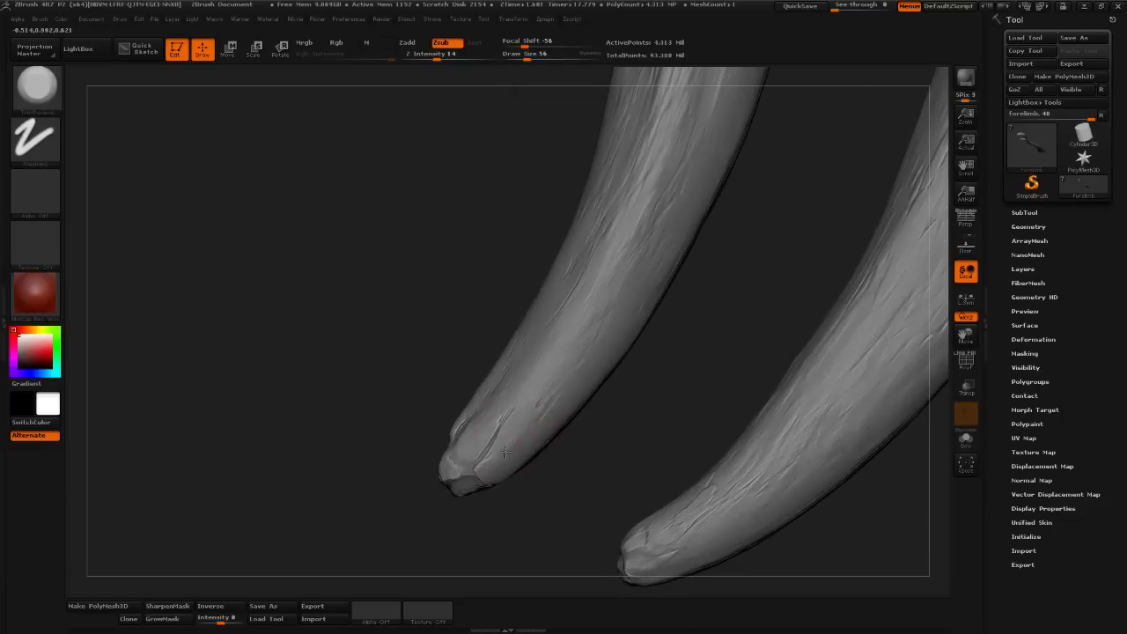
left_click_drag(622, 405, 451, 494)
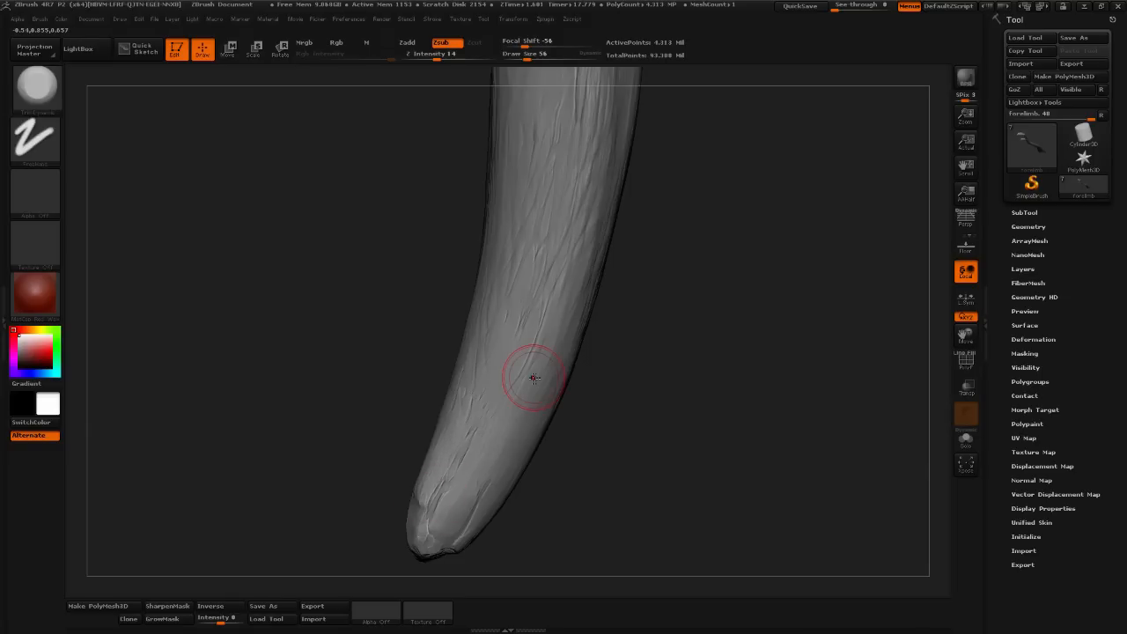
left_click_drag(628, 414, 615, 476)
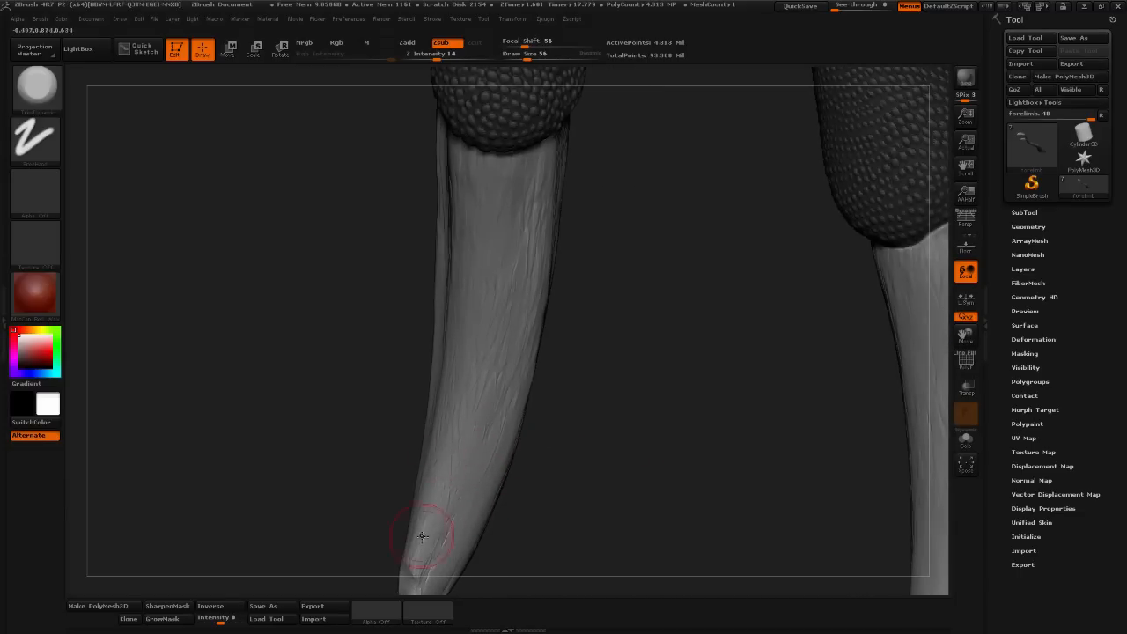
- Switch back to the custom ClayTubes brush with draw size 15, and add fine flakes above the claw's tip, smoothing where needed
left_click(36, 87)
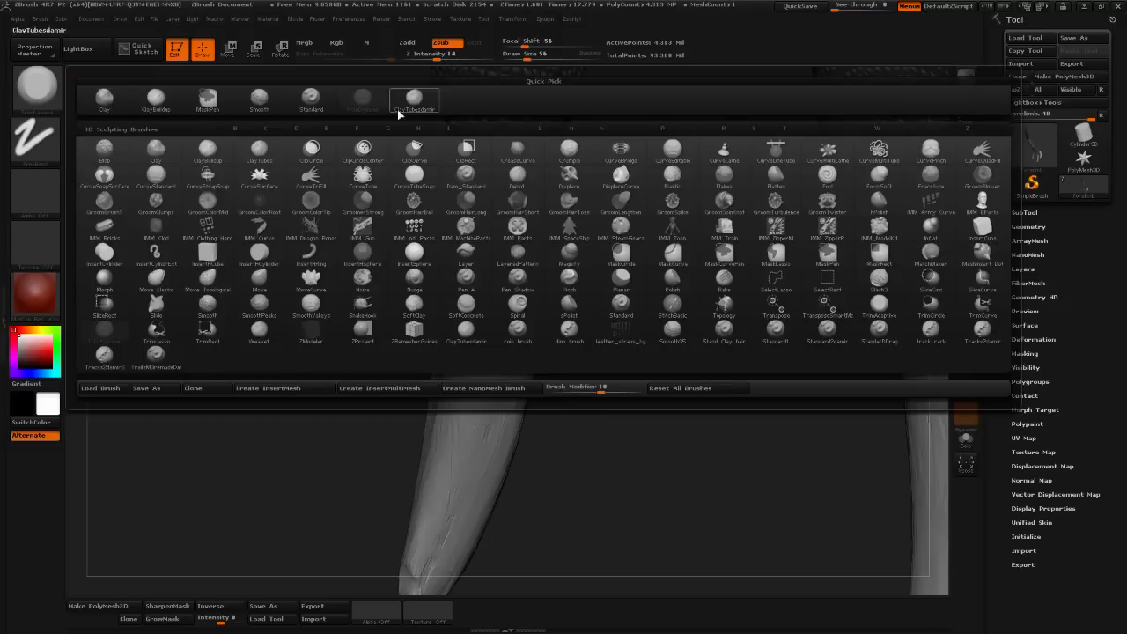
left_click(414, 107)
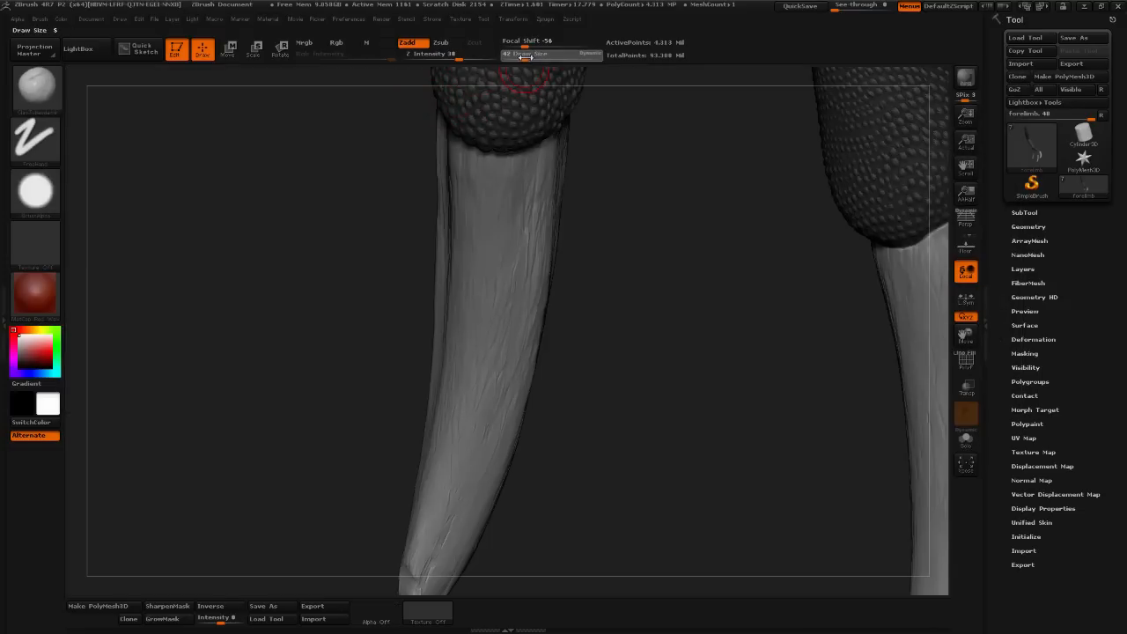
left_click_drag(525, 57, 518, 58)
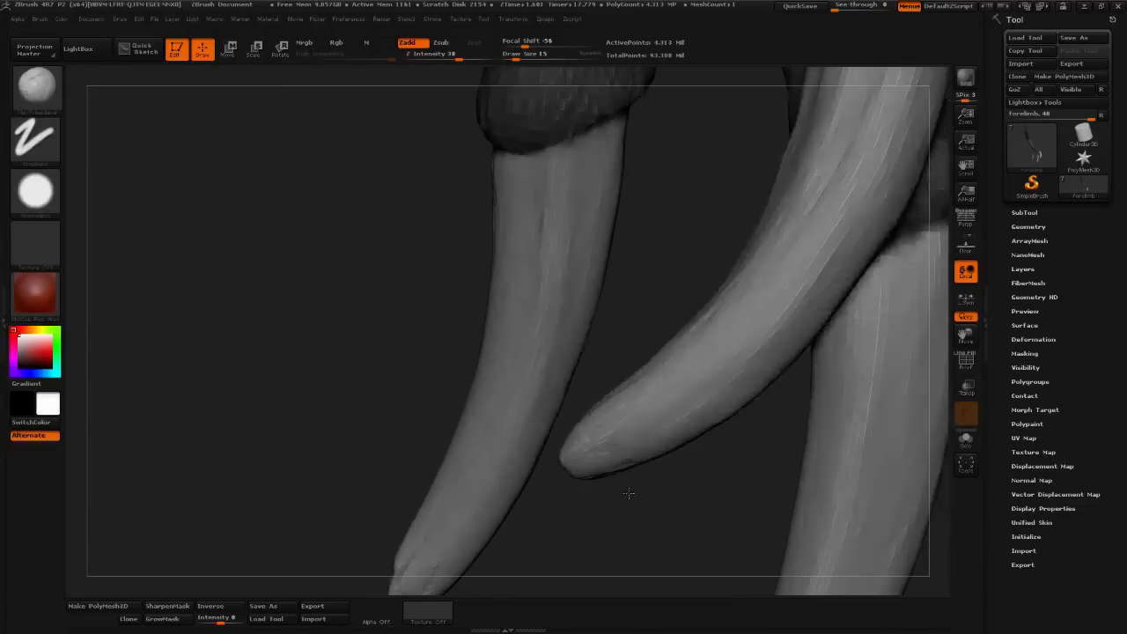
left_click_drag(629, 493, 654, 499, "alt")
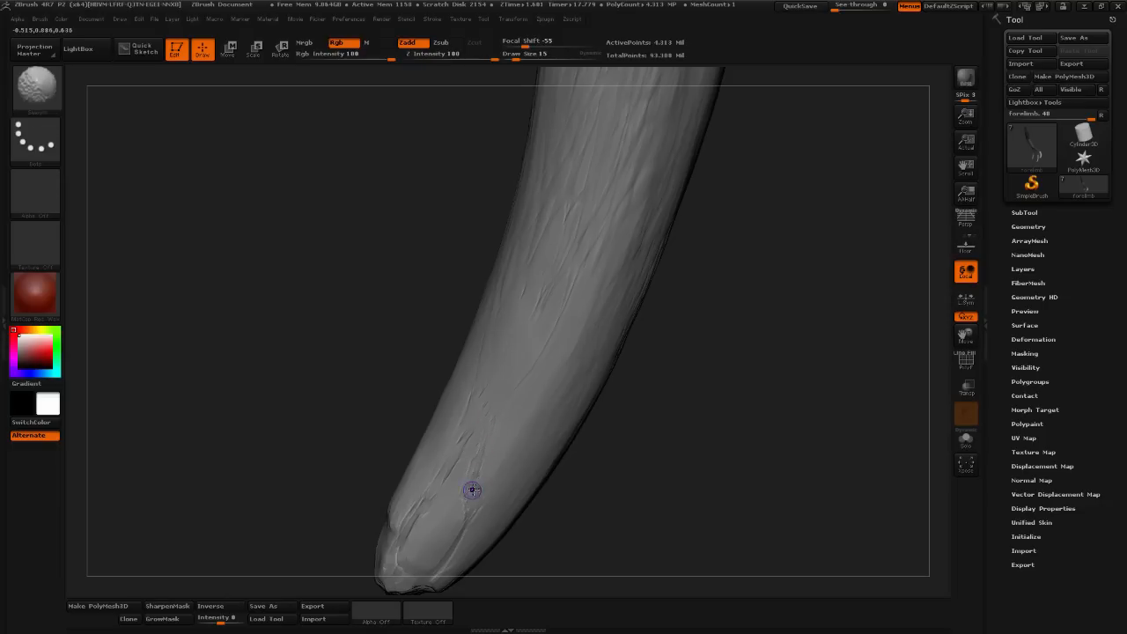
mouse_move(472, 491)
left_mouse_down("shift")
mouse_move(484, 489)
mouse_move(478, 521)
mouse_move(527, 467)
mouse_move(634, 460)
mouse_move(643, 447)
mouse_move(626, 450)
left_mouse_up("shift")
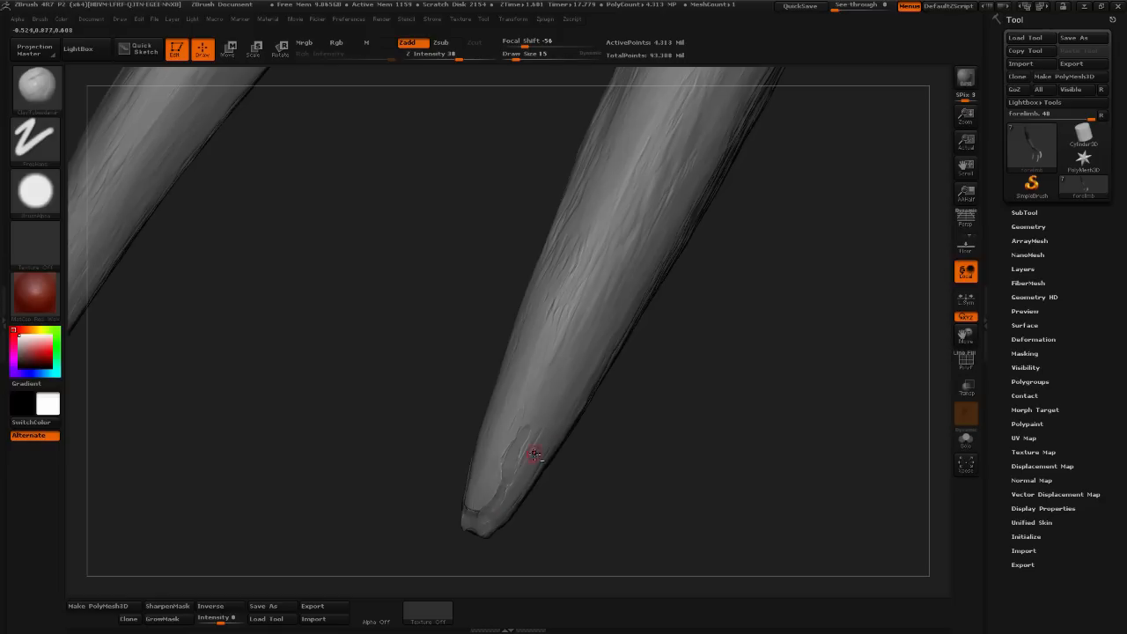
- Shape a thin flake edge along the adjoining side of the claw's lower shaft and soften it with the Smooth brush
key("shift")
left_click_drag(531, 436, 520, 455, "shift")
mouse_move(677, 406)
left_mouse_down()
mouse_move(597, 396)
mouse_move(554, 408)
mouse_move(558, 399)
left_mouse_up()
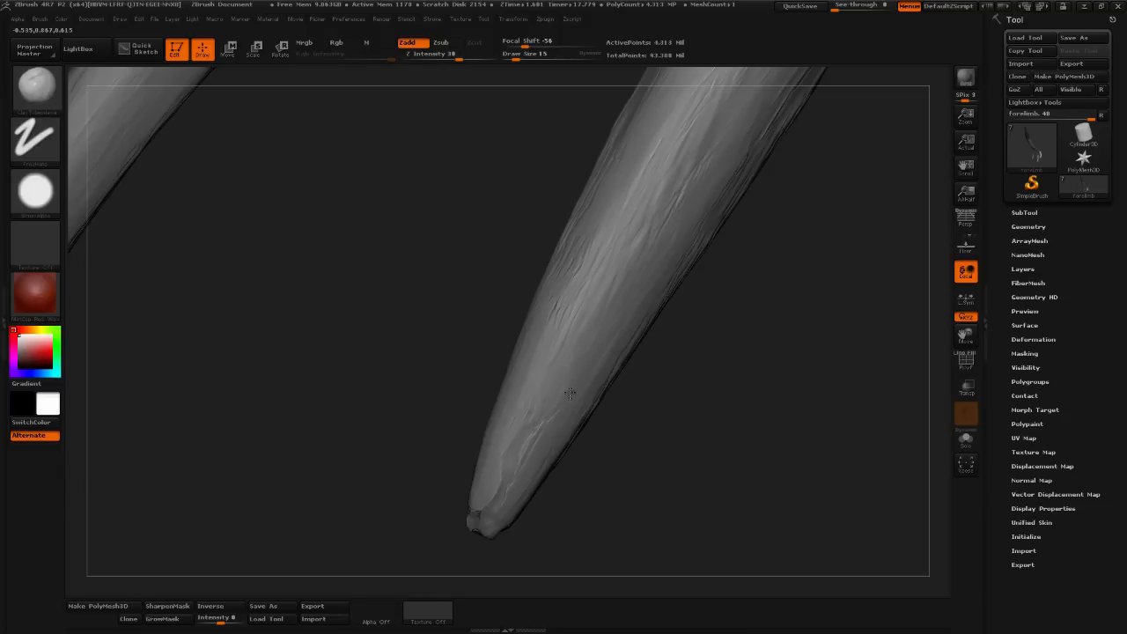
key("shift")
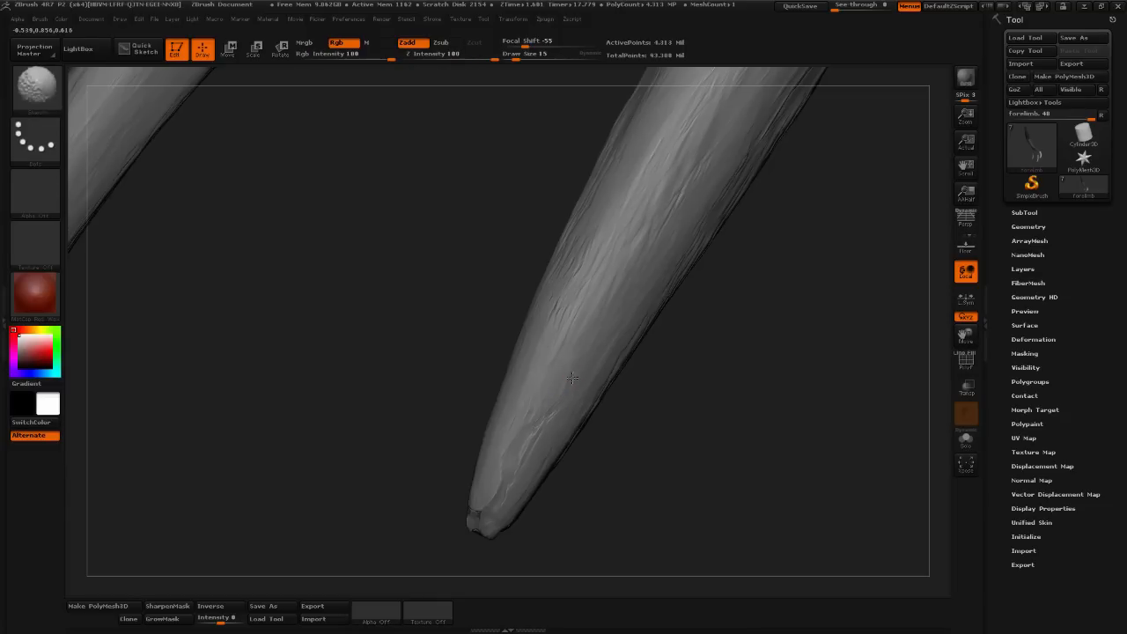
left_click_drag(526, 428, 517, 464, "shift")
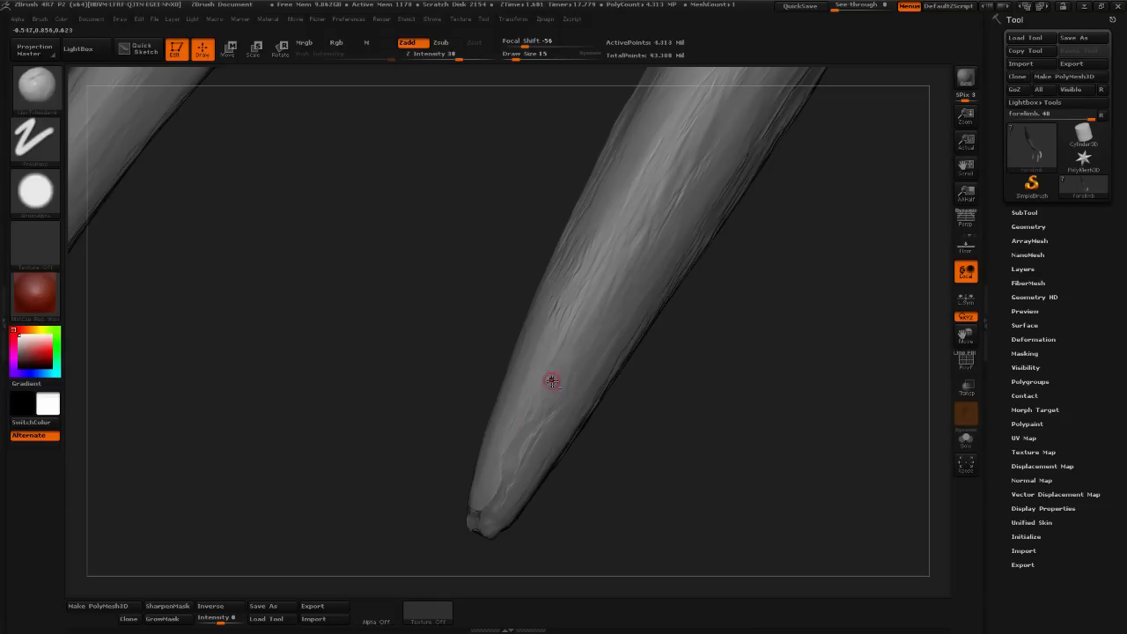
- Extend the flake edge further up the claw's lower shaft with narrow lengthwise strokes
left_click_drag(552, 382, 524, 439)
key("shift")
left_click_drag(561, 364, 526, 433)
left_click_drag(561, 364, 535, 412)
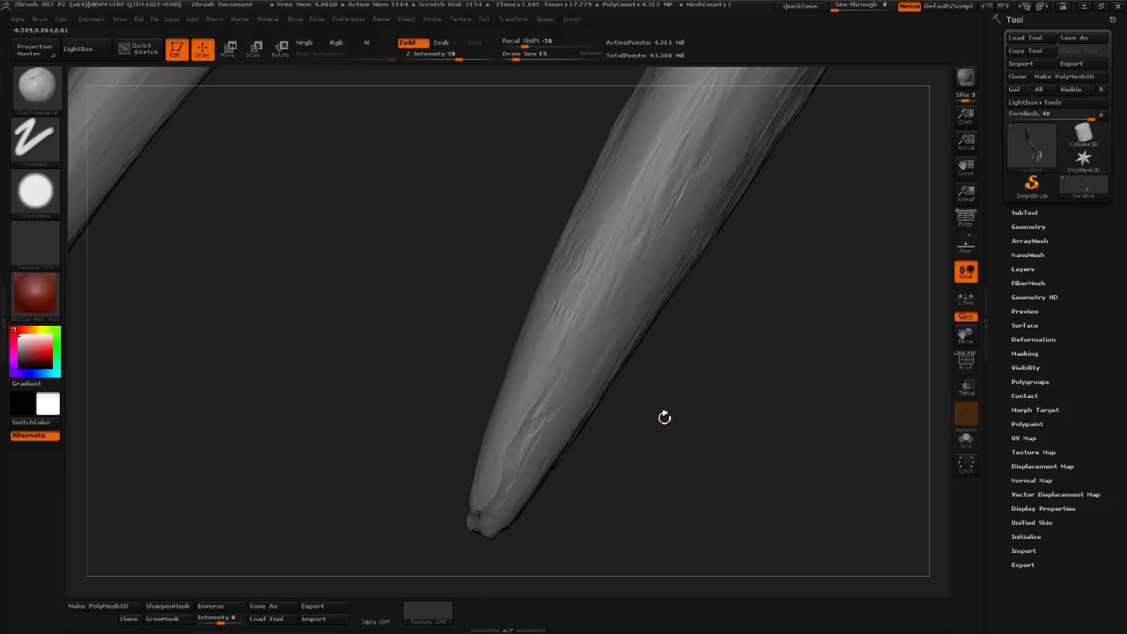
left_click_drag(664, 417, 670, 407)
key("shift")
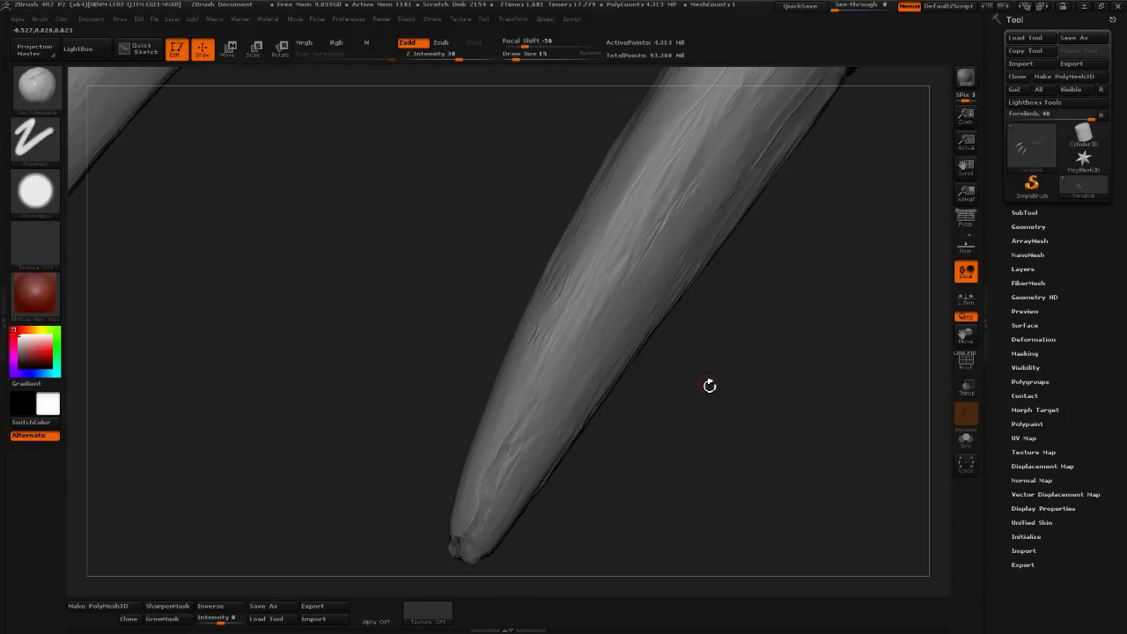
- Thicken the cracked ridge and outline a broad flake beside it near the claw's tip, smoothing its lower end
left_click_drag(692, 445, 526, 452)
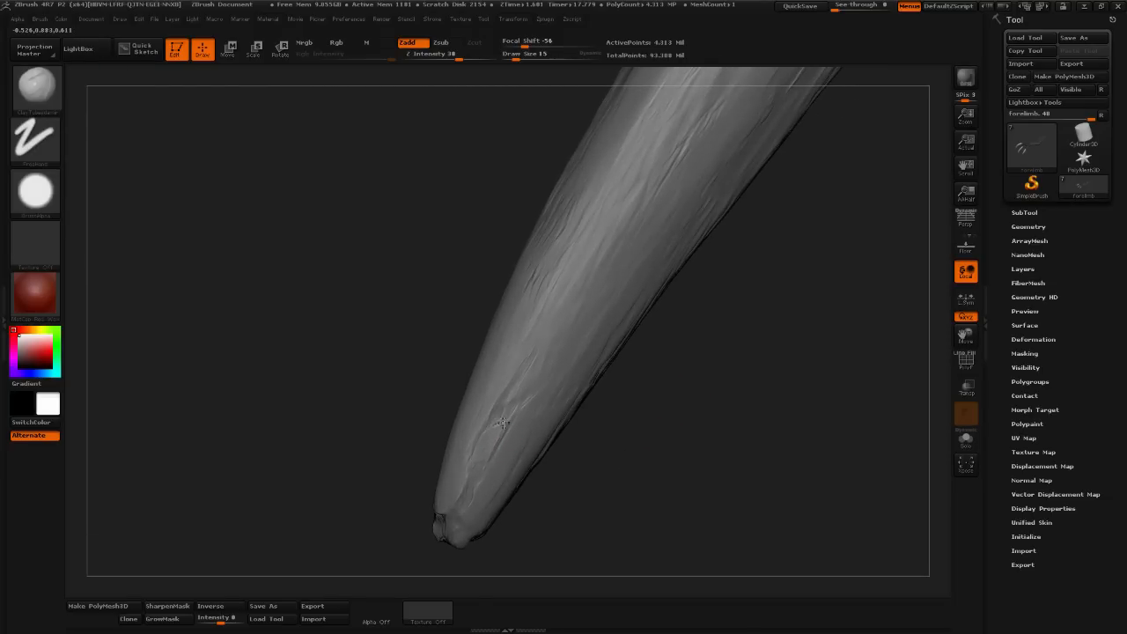
left_click_drag(572, 450, 526, 461)
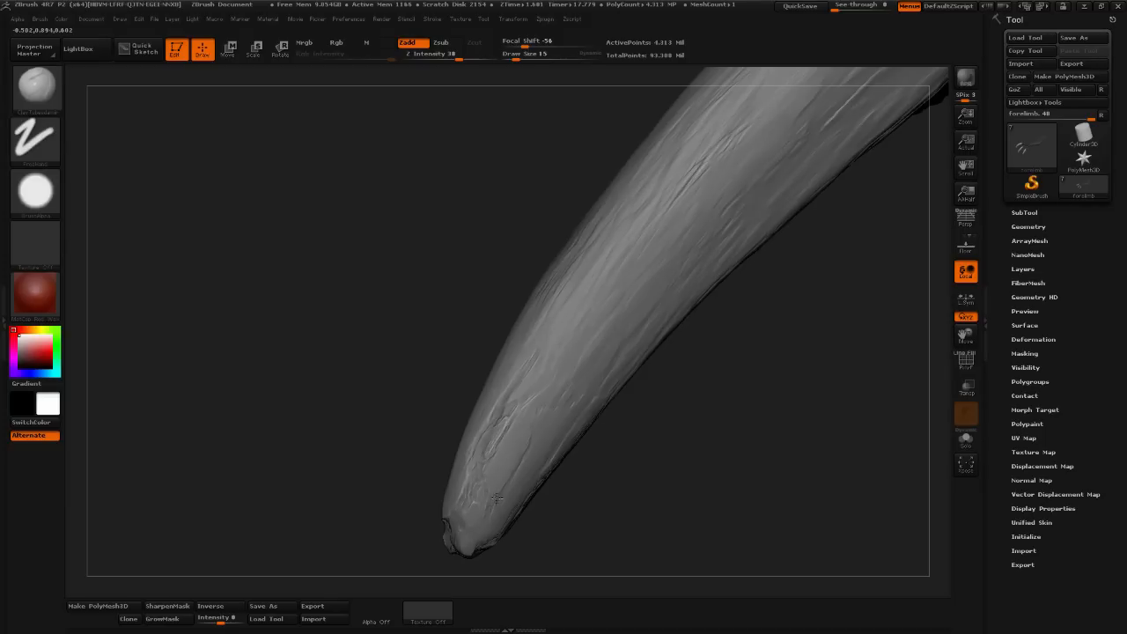
mouse_move(488, 492)
left_mouse_down("shift")
mouse_move(457, 529)
mouse_move(468, 503)
left_mouse_up("shift")
- Layer overlapping flakes and cracks over the claw's remaining side, from the blunt end up the lower shaft
left_click_drag(717, 431, 517, 433)
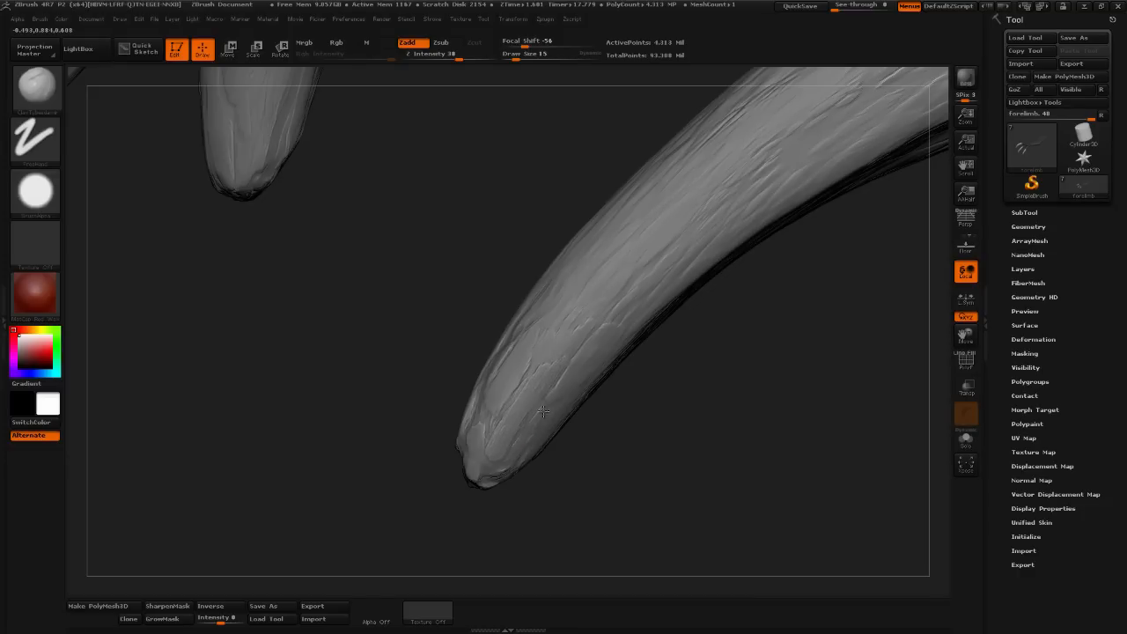
left_click_drag(583, 446, 533, 421)
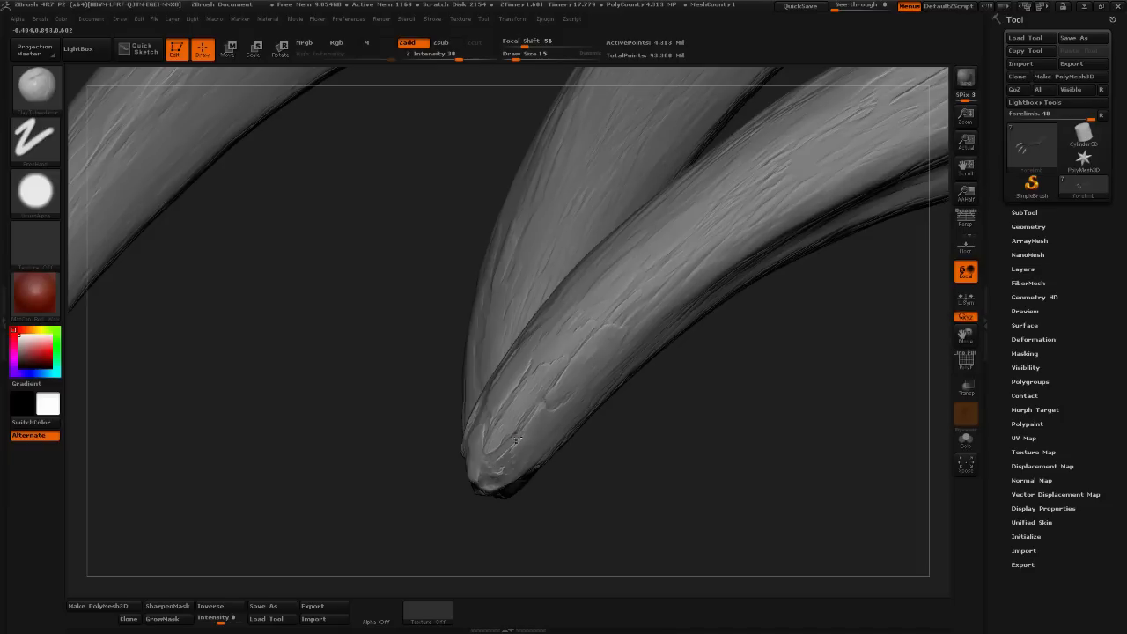
mouse_move(594, 453)
left_mouse_down()
mouse_move(700, 463)
mouse_move(634, 435)
left_mouse_up()
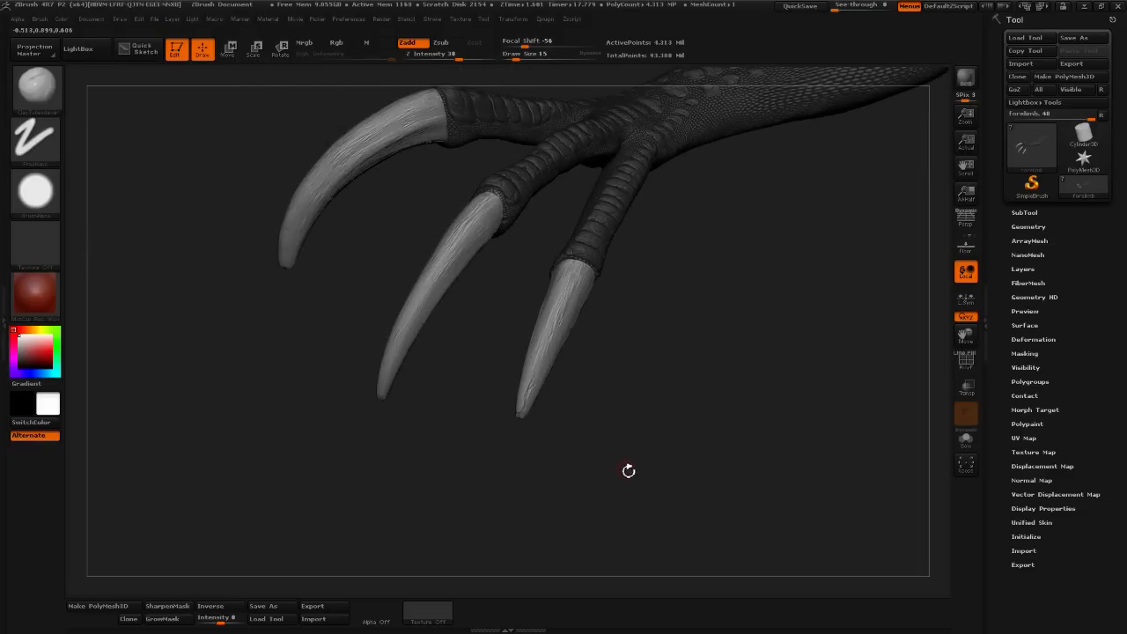
- Flatten the claw's lower shaft beside the chipped tip with the TrimDynamic brush at draw size 56
left_click_drag(527, 453, 605, 552)
left_click_drag(511, 514, 582, 553, "alt")
mouse_move(493, 489)
left_mouse_down()
mouse_move(726, 497)
mouse_move(715, 466)
left_mouse_up()
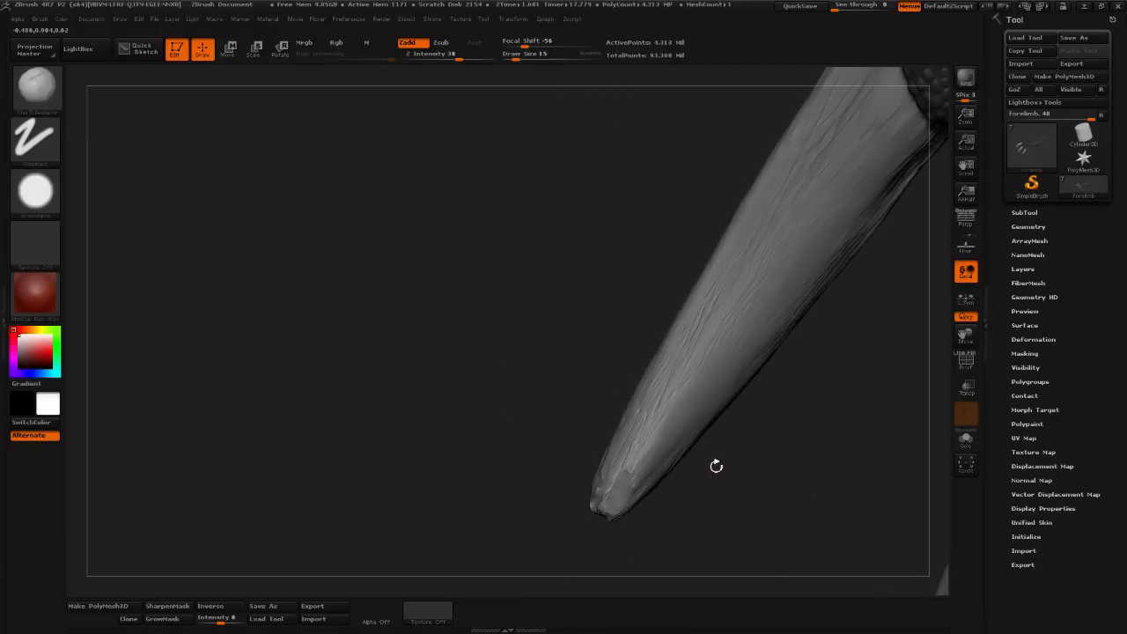
left_click(39, 93)
left_click(376, 102)
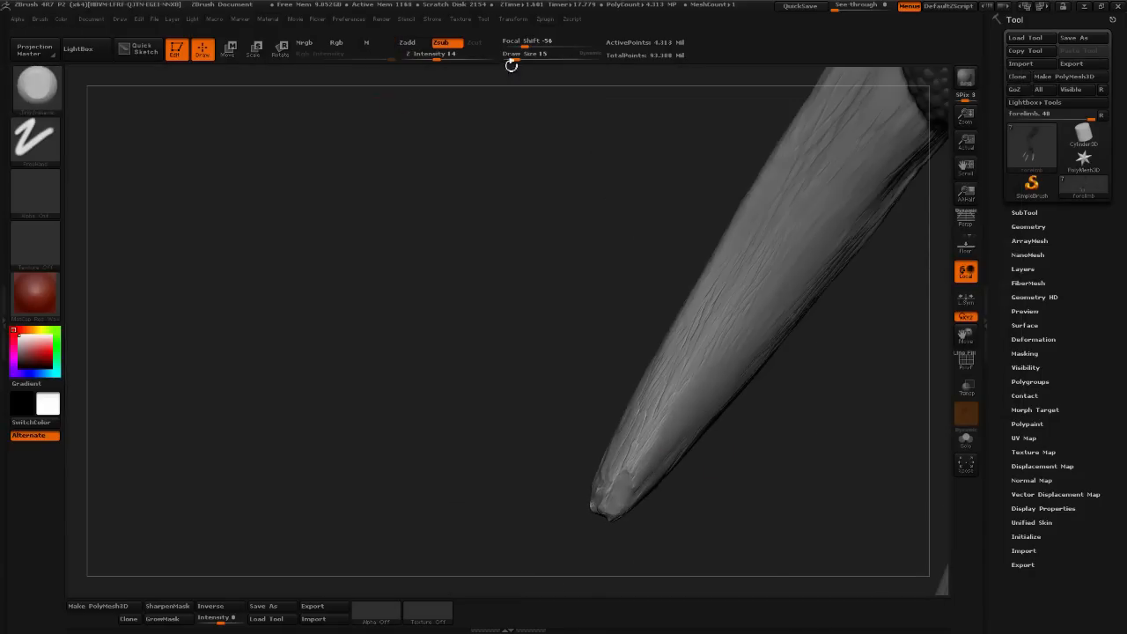
left_click(526, 58)
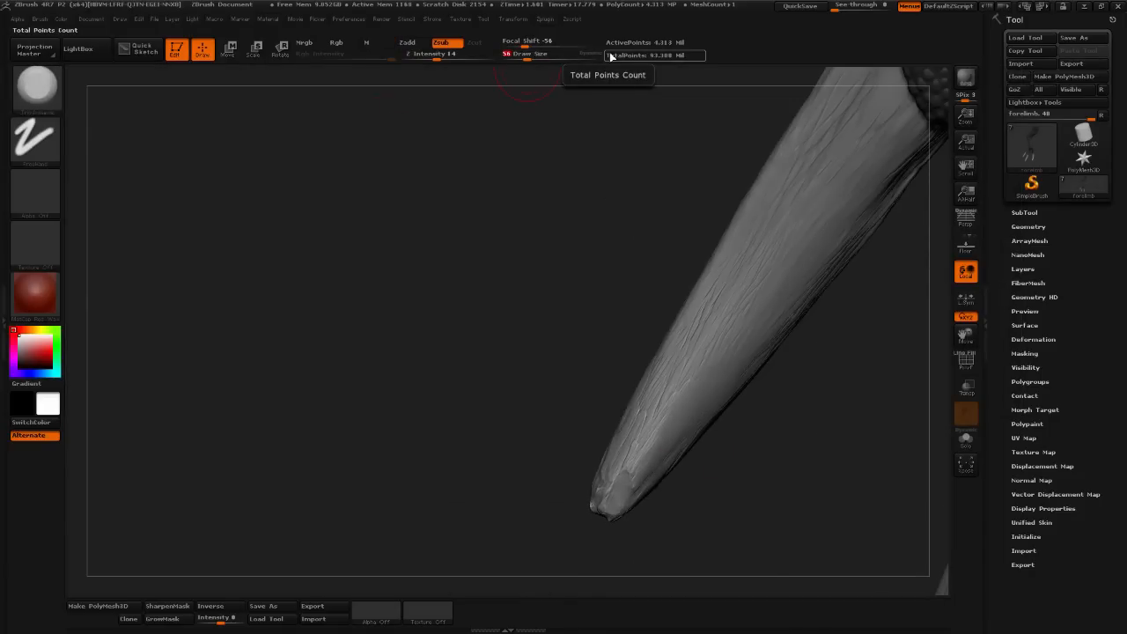
left_click_drag(660, 431, 636, 472)
left_click_drag(687, 403, 630, 466)
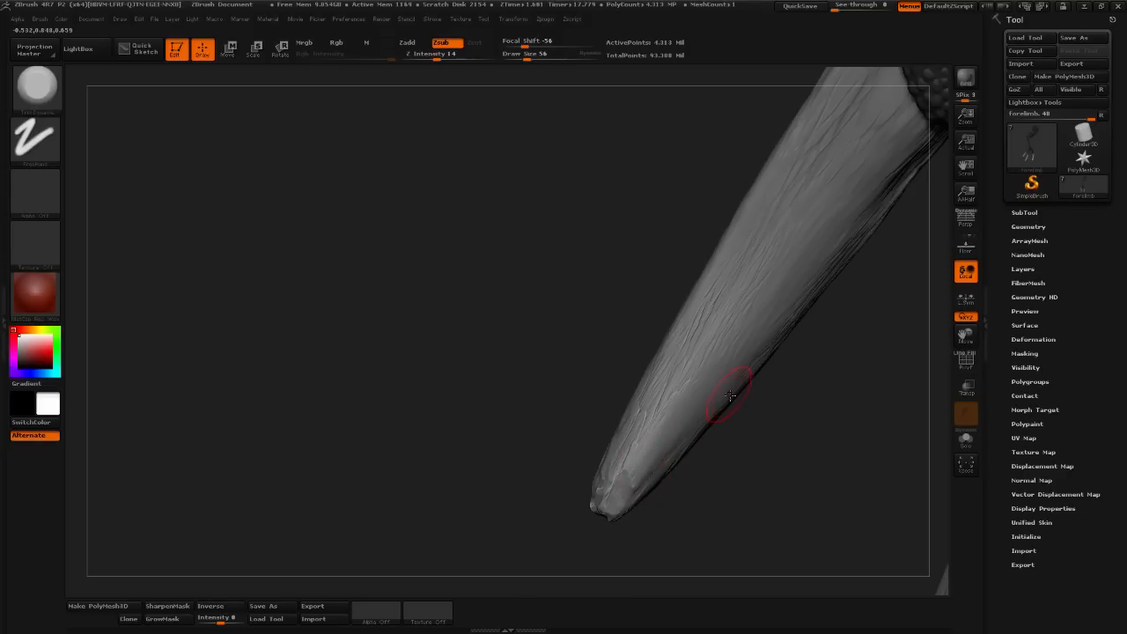
left_click_drag(759, 401, 710, 414)
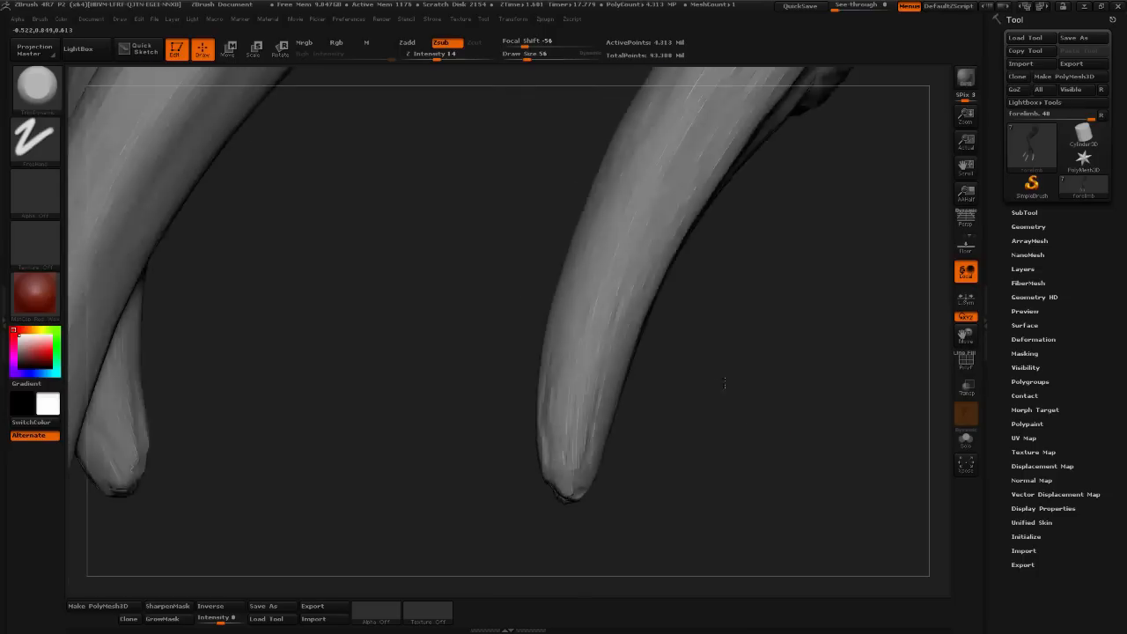
- Frame the base of the claw and subdivide the forelimb mesh to subdivision level 8
left_click_drag(725, 383, 805, 432)
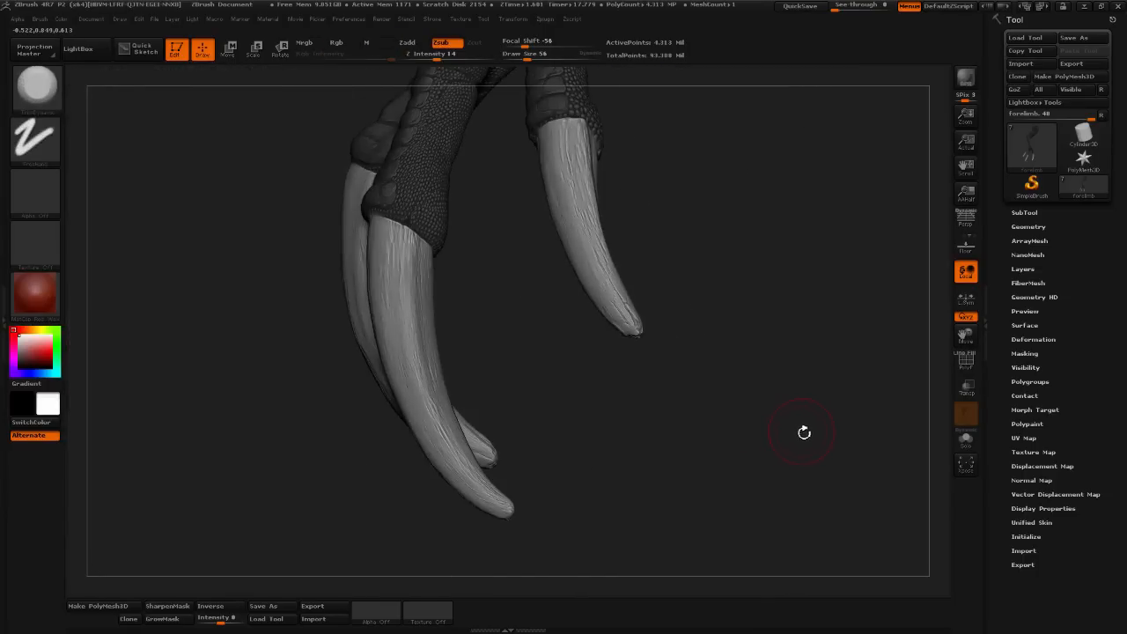
left_click_drag(697, 236, 806, 401, "alt")
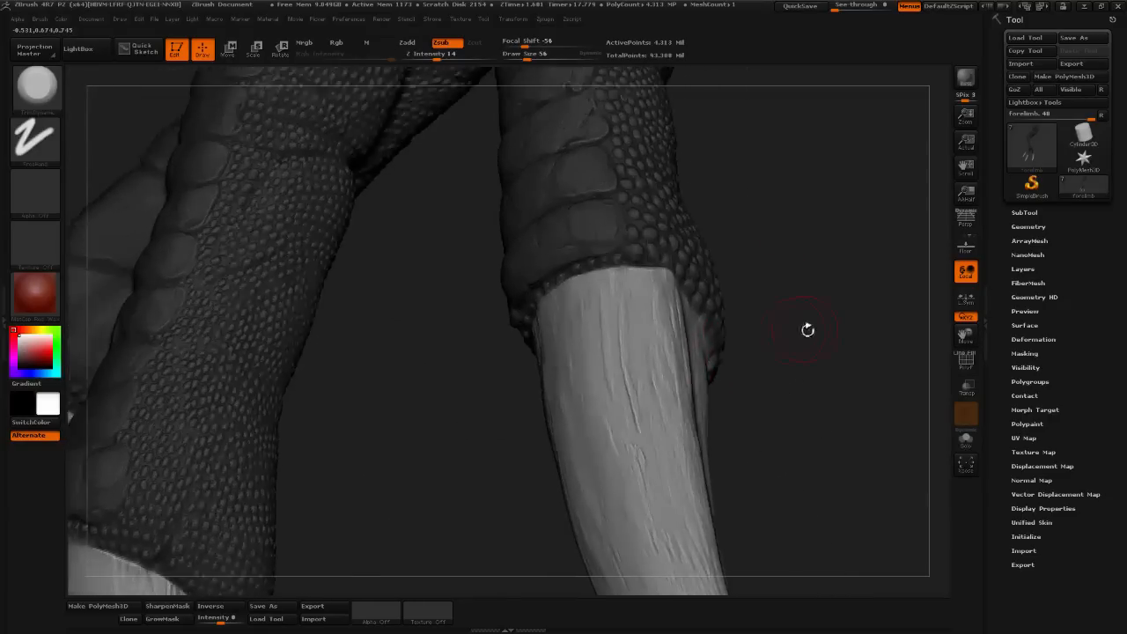
left_click_drag(808, 327, 718, 420)
left_click_drag(796, 418, 819, 411)
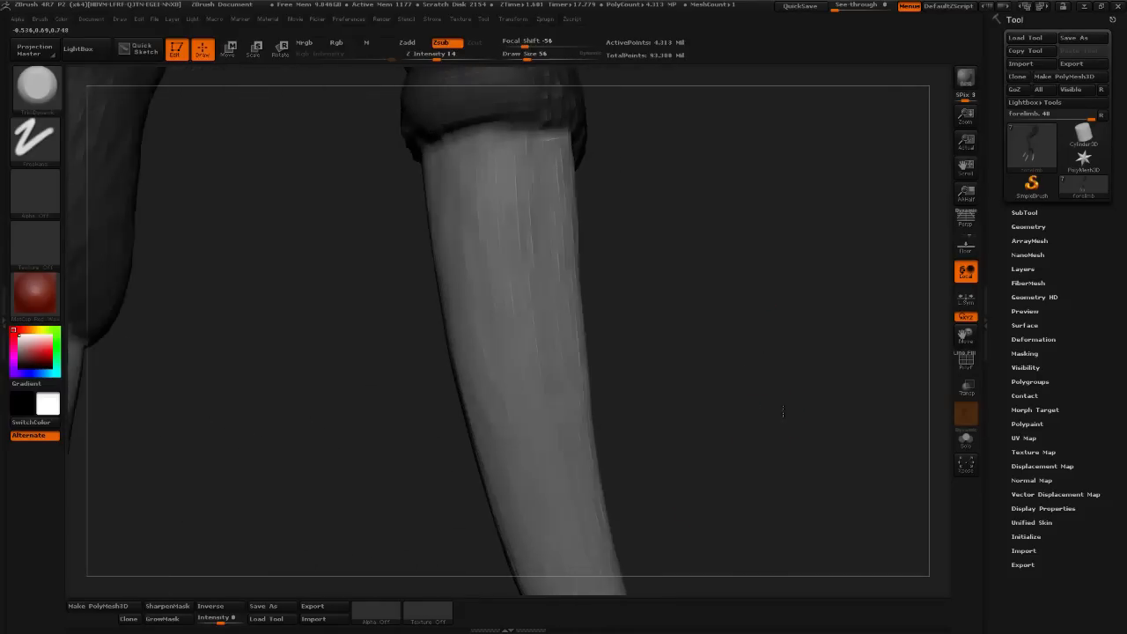
left_click(1027, 227)
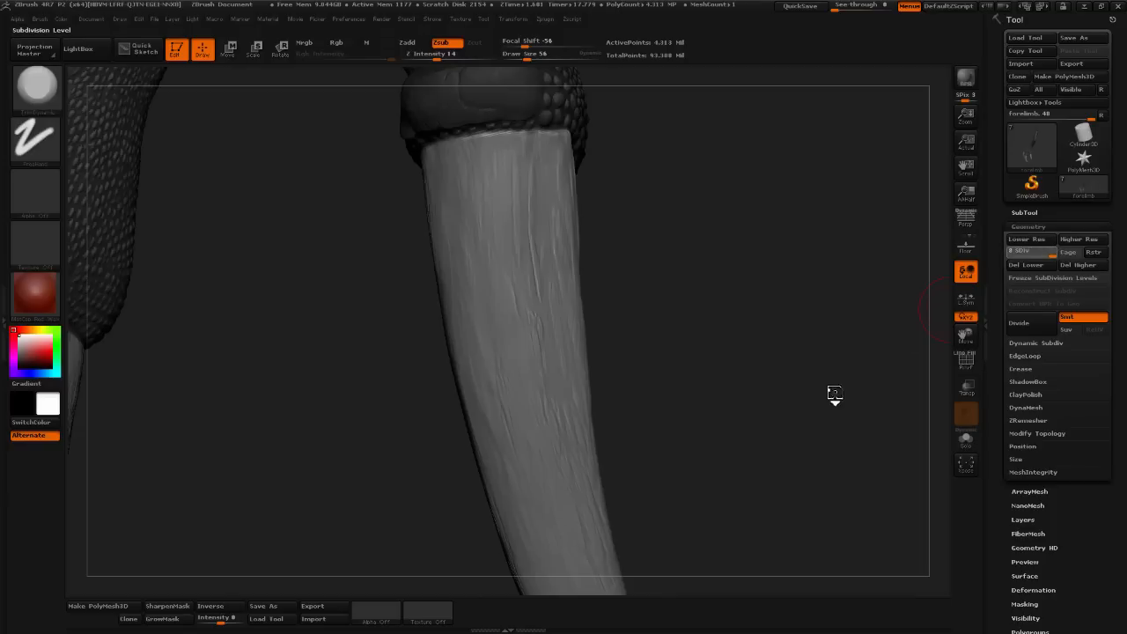
key("d")
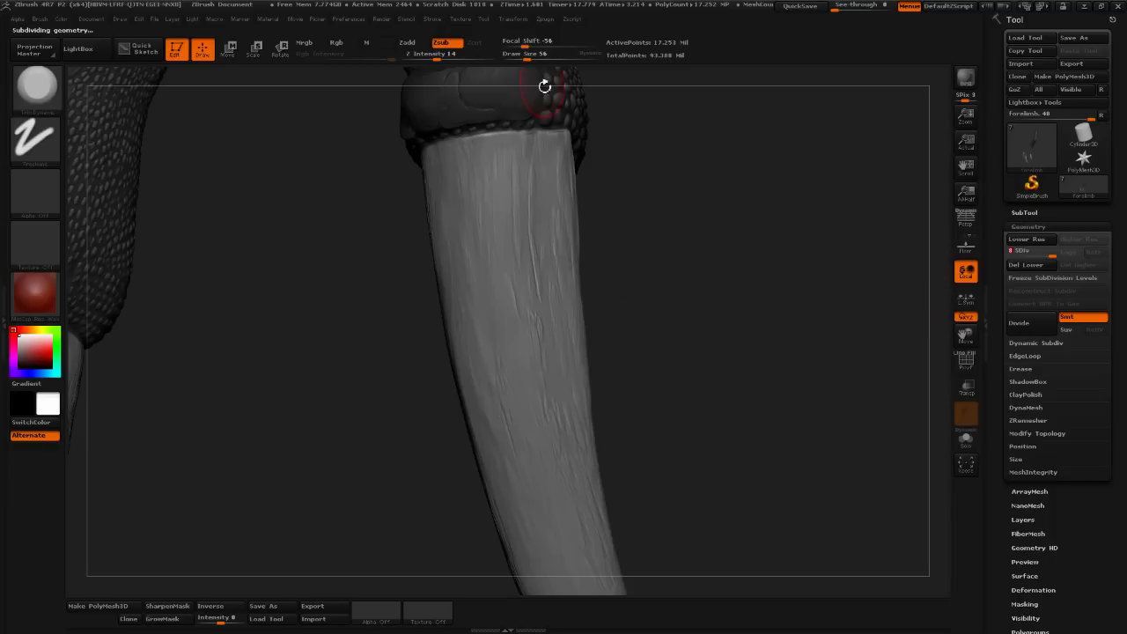
- Sculpt short lengthwise ridges at the claw's base with the clay tubes brush at draw size 19 and Z Intensity 24, smoothing them
left_click_drag(527, 58, 519, 59)
left_click(37, 85)
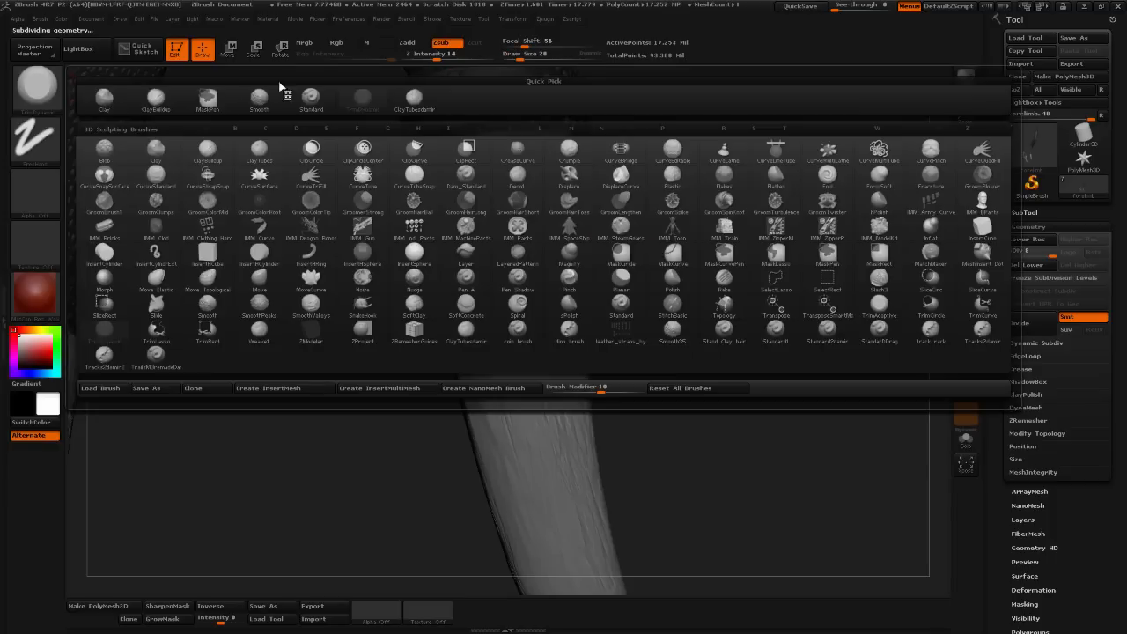
left_click(417, 108)
left_click_drag(510, 56, 520, 55)
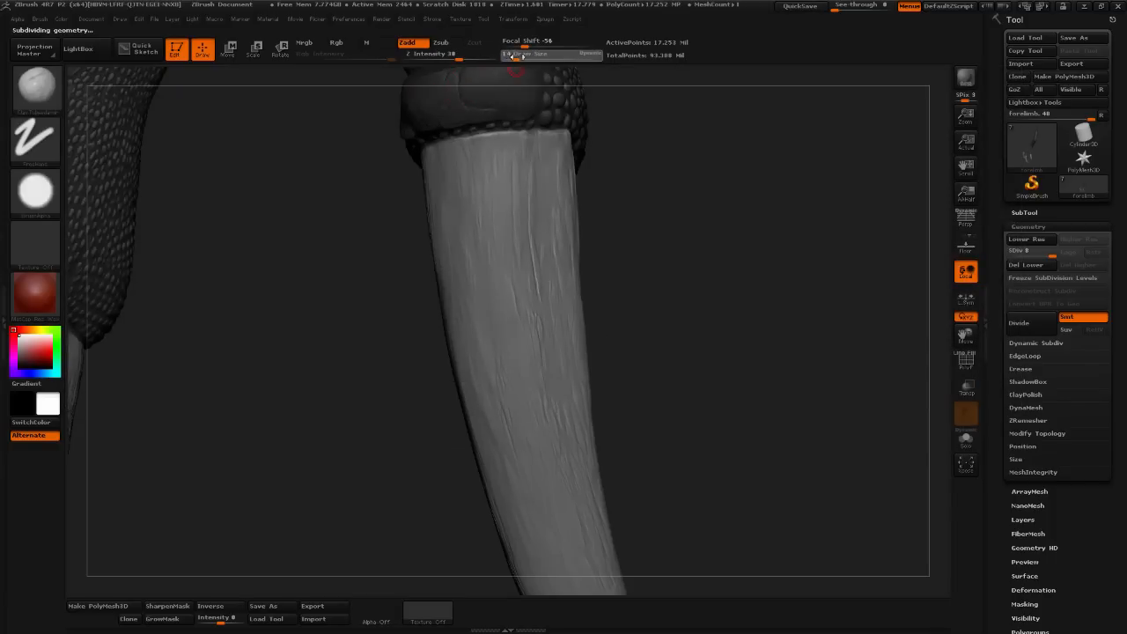
left_click_drag(682, 197, 760, 199)
left_click_drag(529, 135, 533, 178)
left_click_drag(525, 140, 535, 179)
left_click_drag(460, 55, 446, 55)
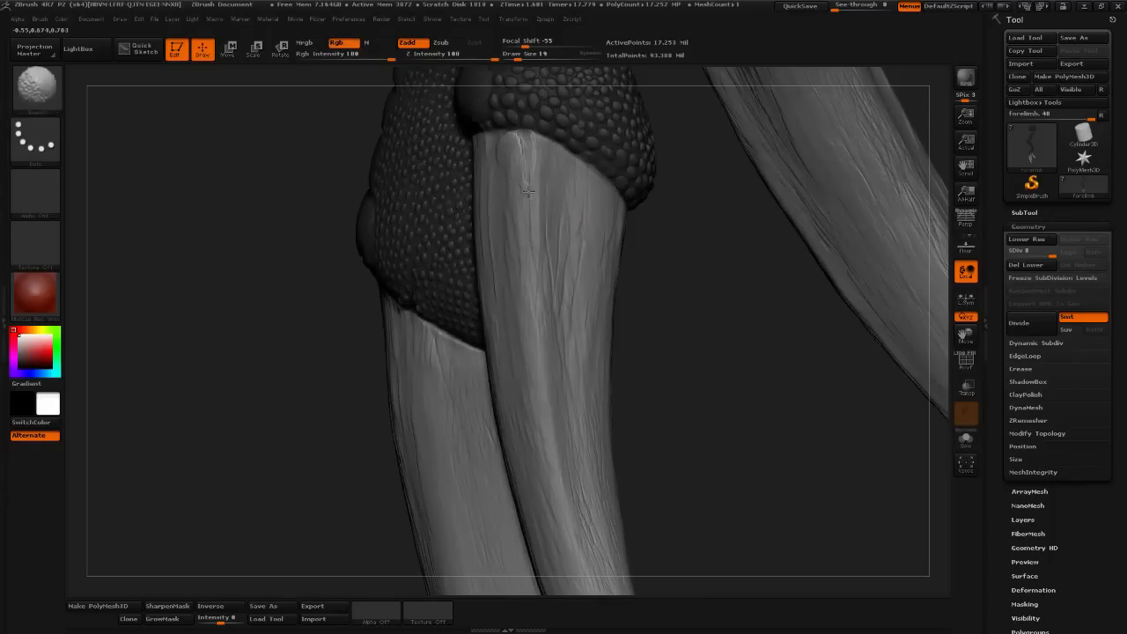
left_click_drag(528, 191, 533, 135, "shift")
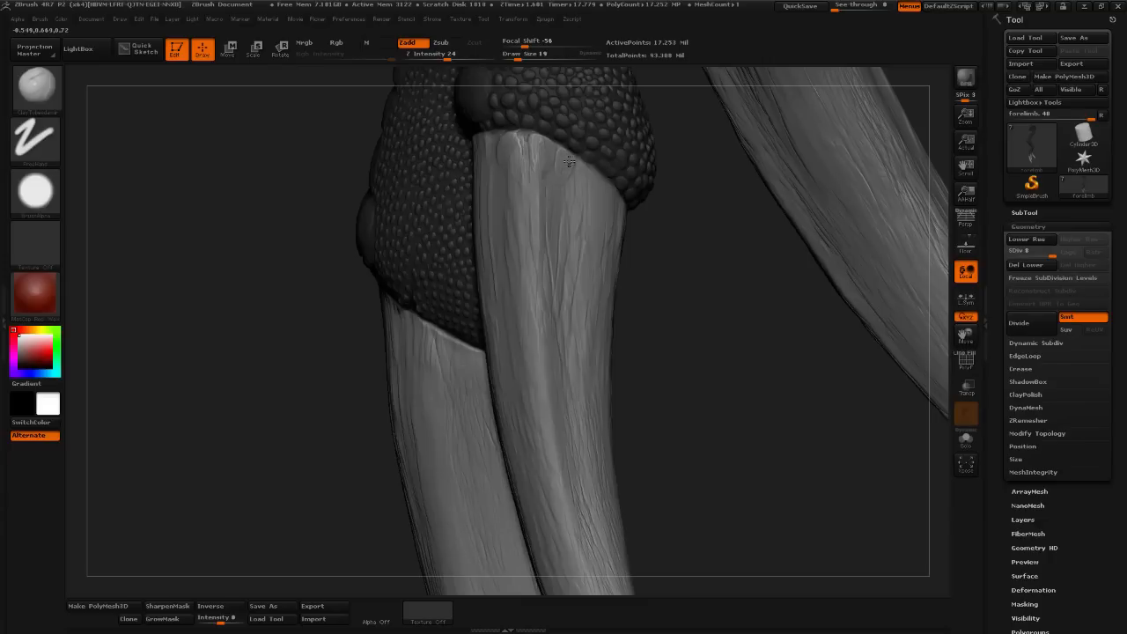
- Continue the fine ridges and grooves around the claw's base below the scales and soften them with the Smooth brush
left_click_drag(704, 244, 581, 189)
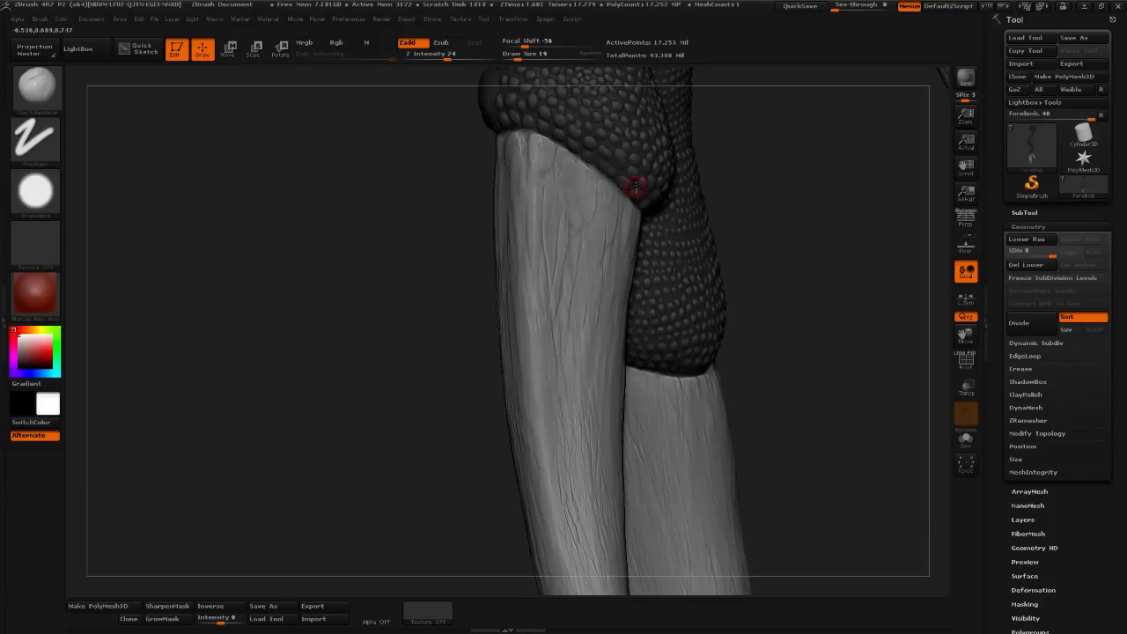
left_click_drag(840, 291, 603, 187)
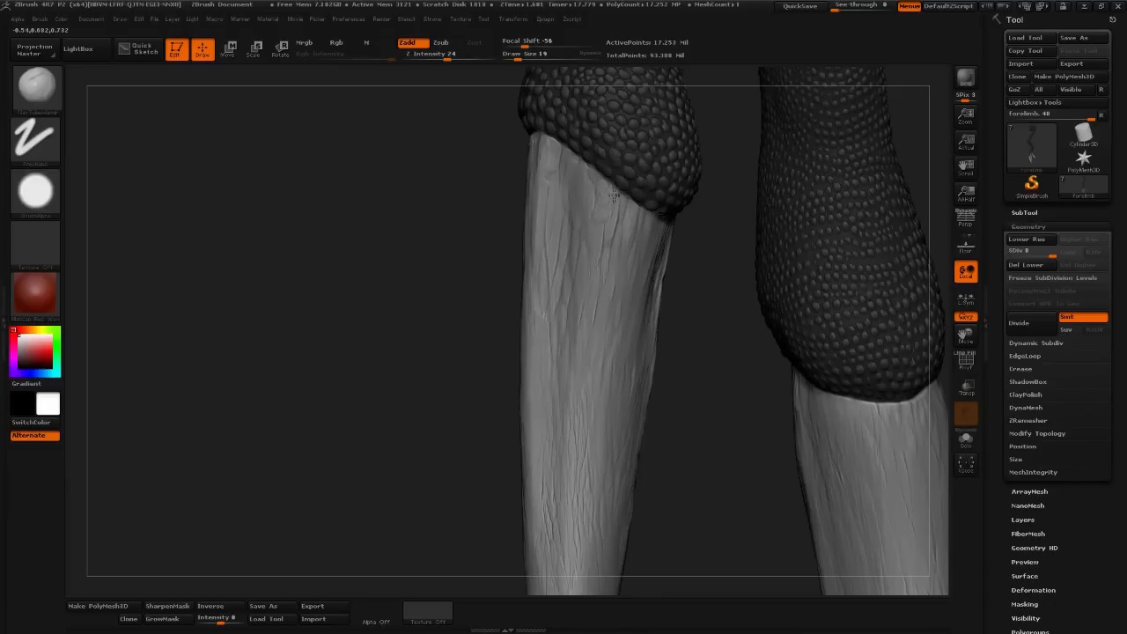
left_click_drag(726, 280, 634, 246)
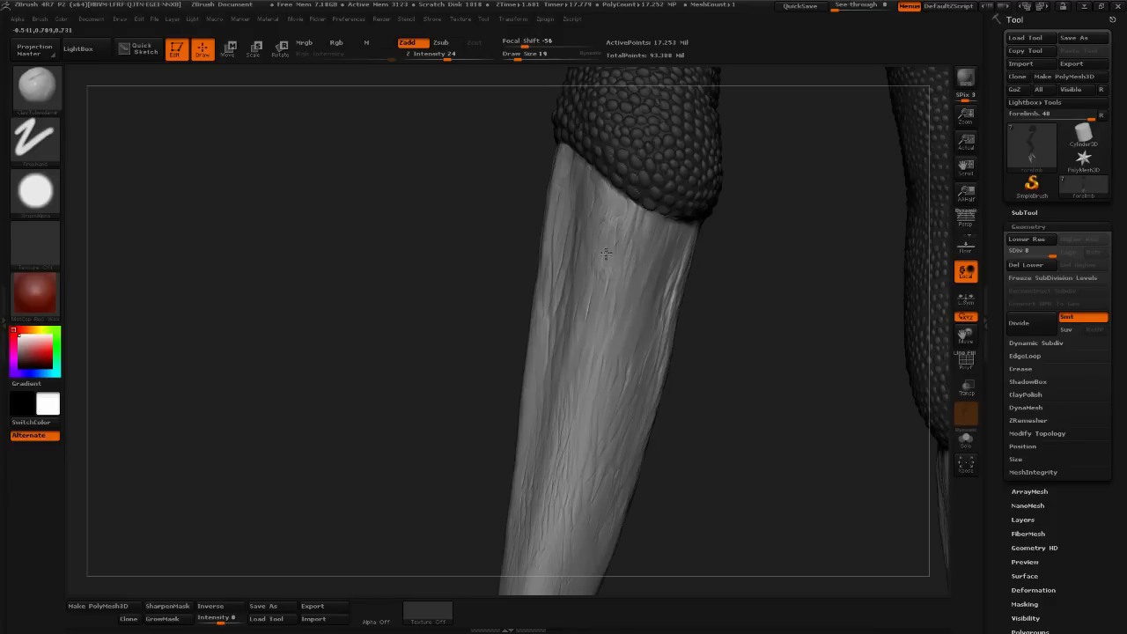
key("shift")
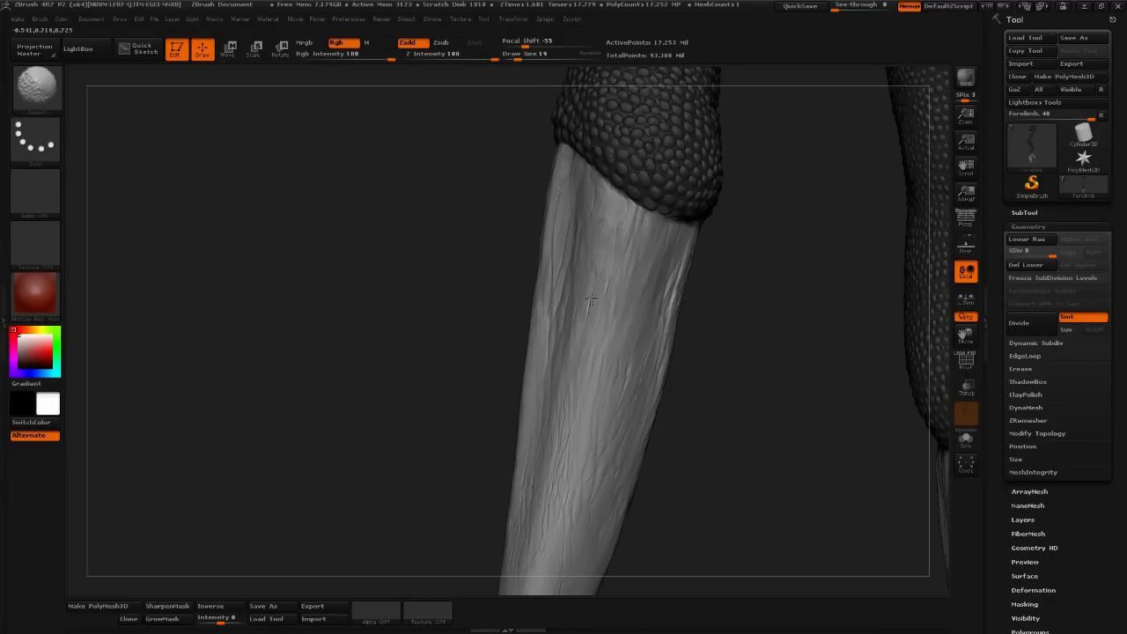
left_click_drag(781, 315, 696, 288)
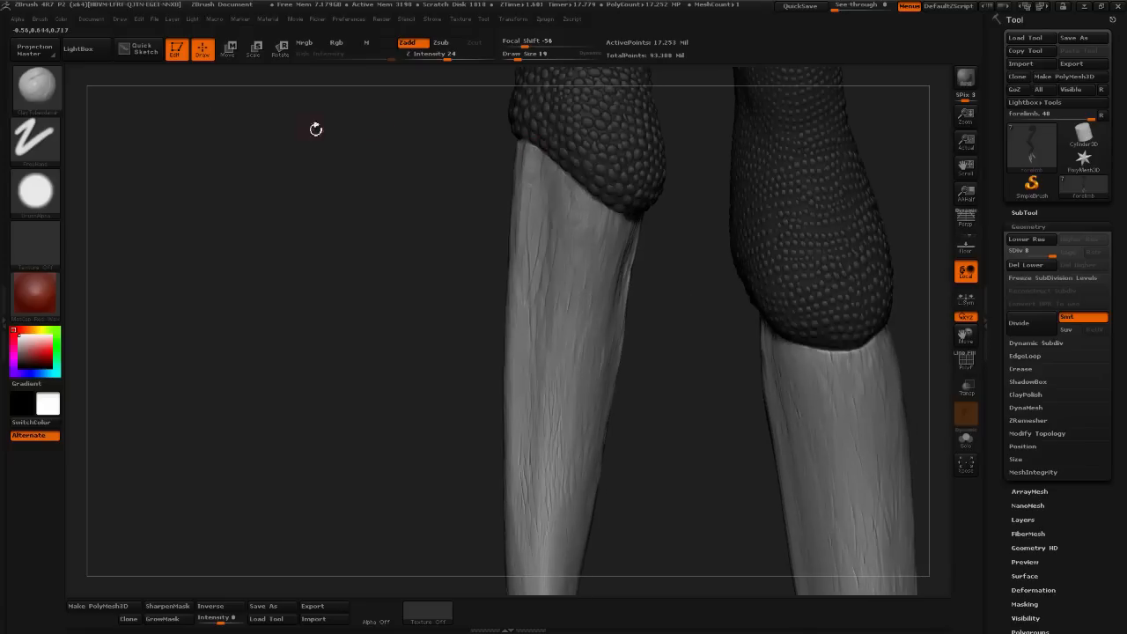
- Flatten the ridges along the claw's upper shaft with the TrimDynamic brush at draw size 39
left_click(35, 85)
left_click(363, 102)
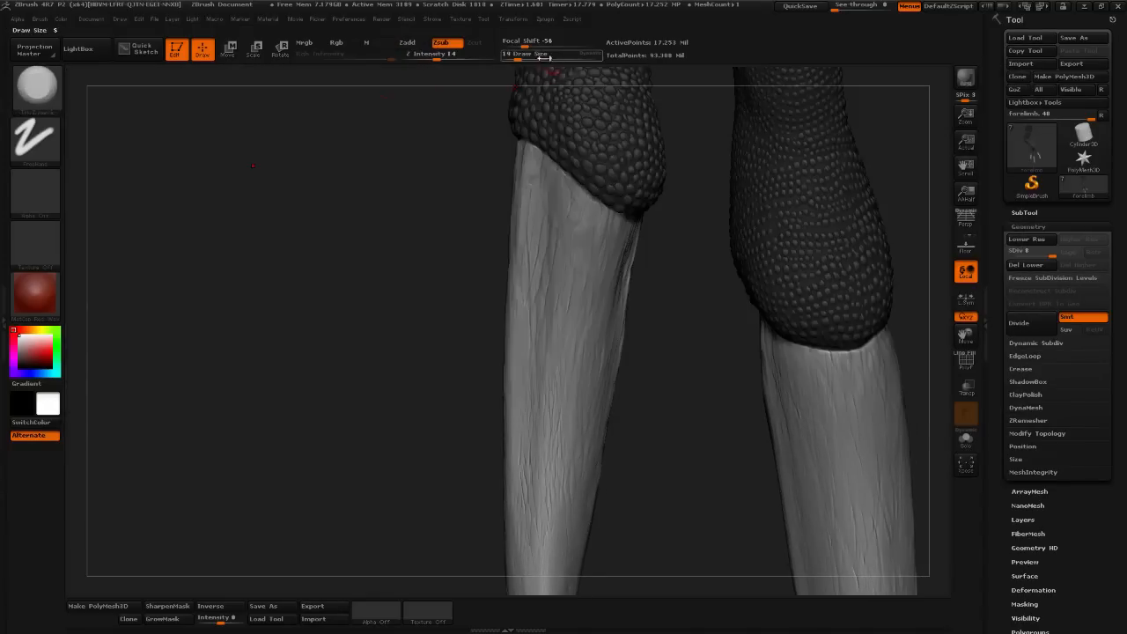
left_click_drag(545, 57, 553, 57)
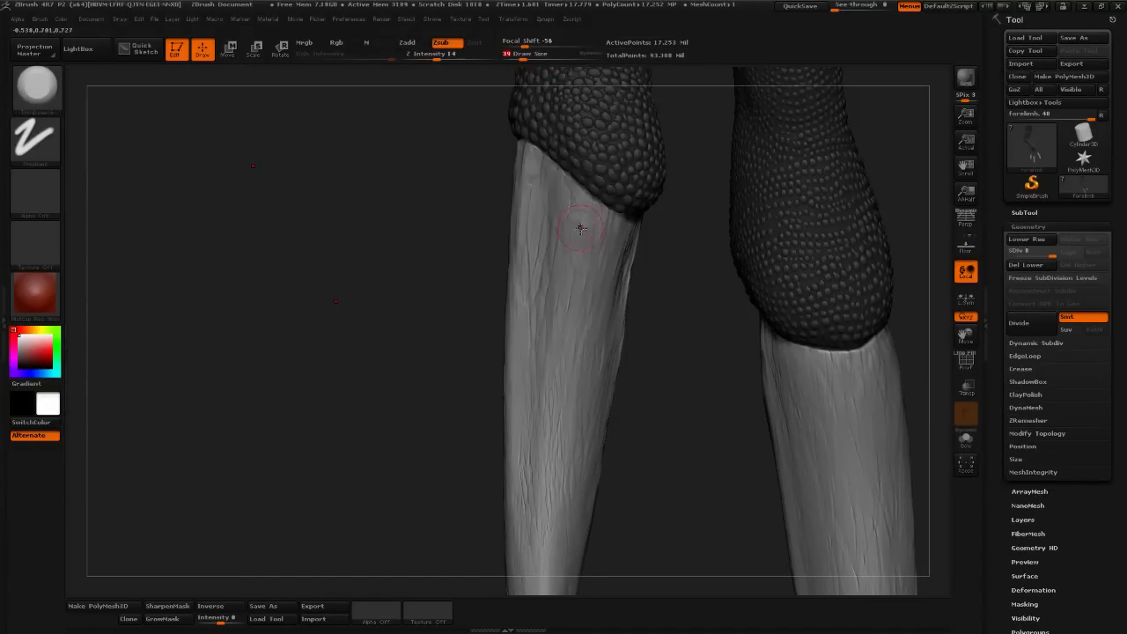
mouse_move(538, 304)
left_mouse_down()
mouse_move(552, 221)
mouse_move(537, 318)
left_mouse_up()
left_click_drag(537, 252, 535, 336)
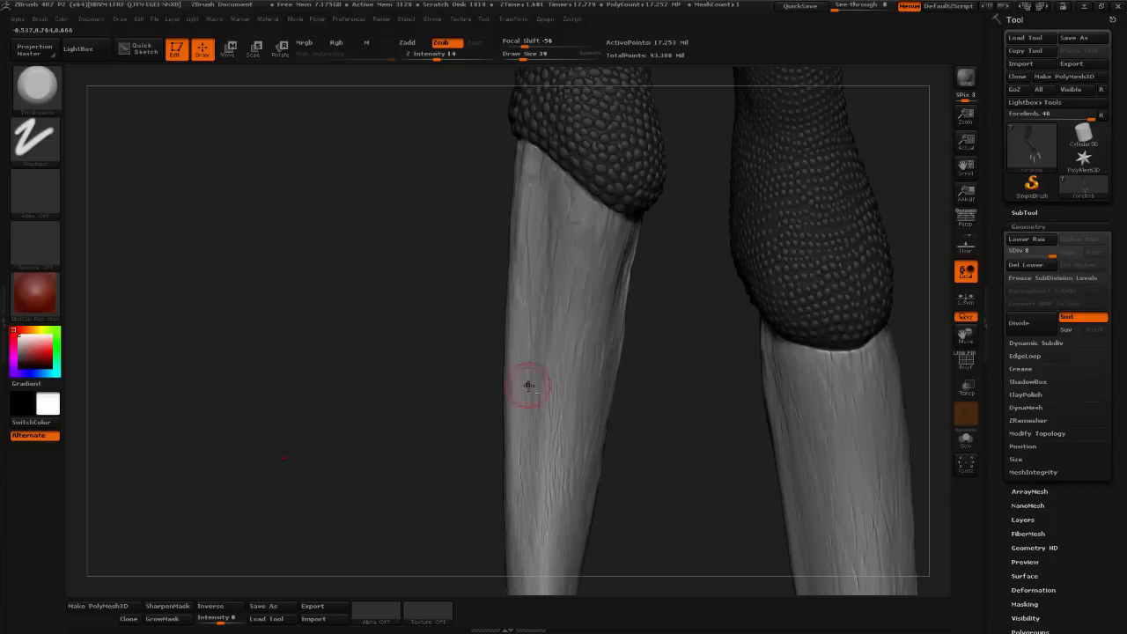
mouse_move(529, 385)
left_mouse_down()
mouse_move(526, 203)
mouse_move(544, 170)
left_mouse_up()
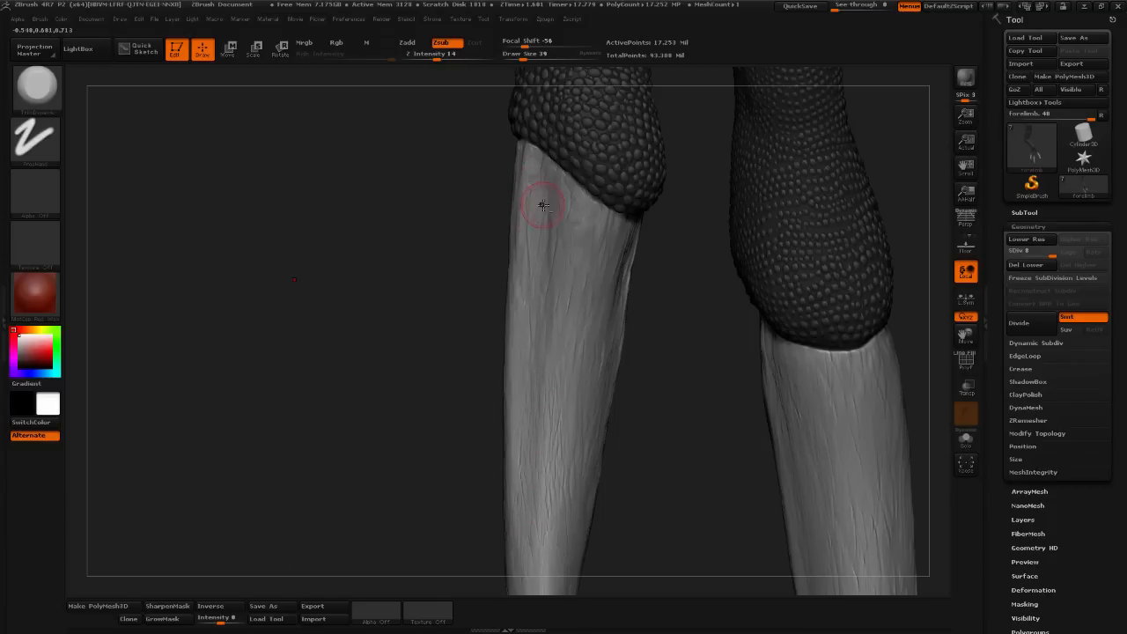
- Switch back to the clay tubes brush at draw size 19 for close-up detailing of the claw's base
left_click(38, 88)
left_click(414, 100)
left_click_drag(525, 60, 513, 63)
mouse_move(673, 231)
left_mouse_down()
mouse_move(650, 269)
mouse_move(664, 294)
mouse_move(652, 304)
mouse_move(669, 369)
left_mouse_up()
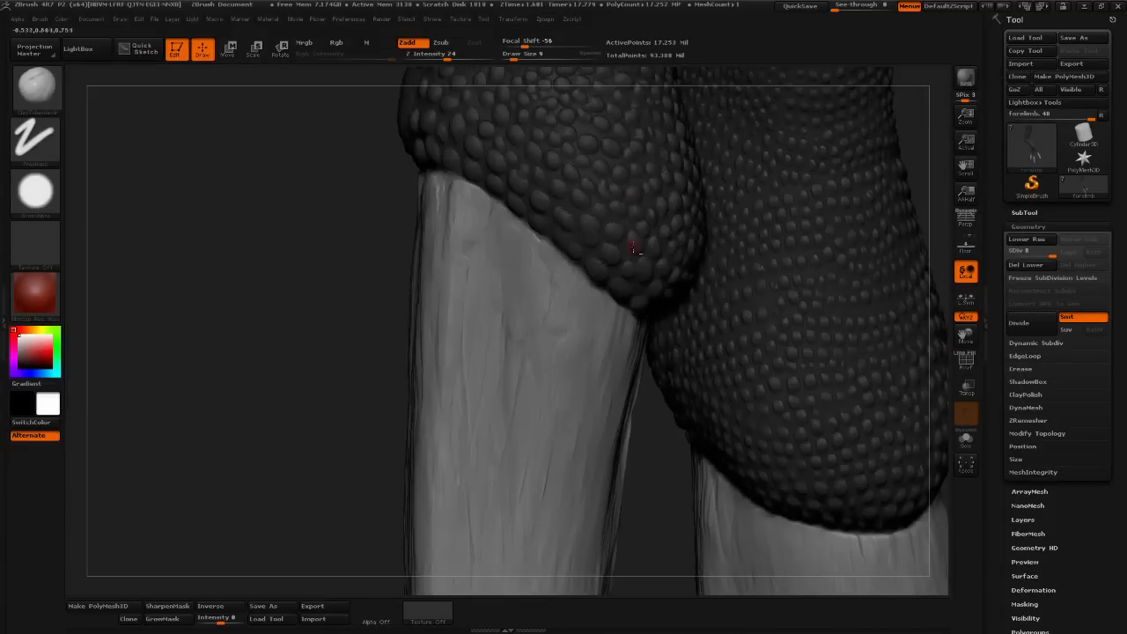
left_click_drag(514, 60, 518, 60)
left_click_drag(379, 281, 370, 284)
left_click_drag(517, 60, 521, 60)
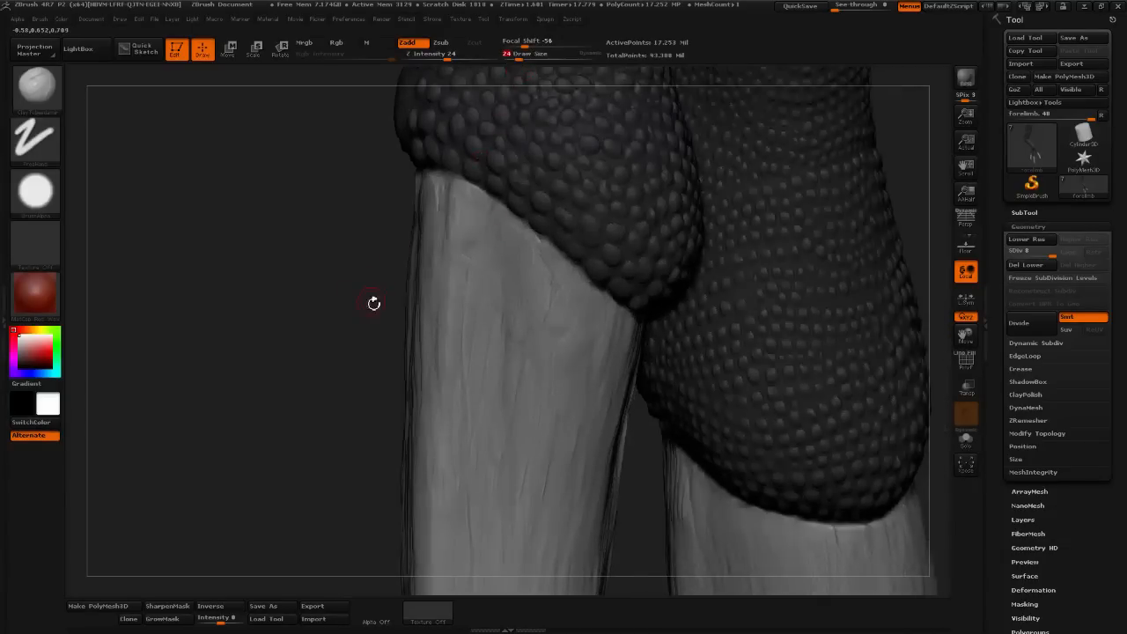
mouse_move(374, 303)
left_mouse_down("alt")
mouse_move(349, 314)
mouse_move(344, 298)
left_mouse_up("alt")
left_click_drag(520, 60, 522, 59)
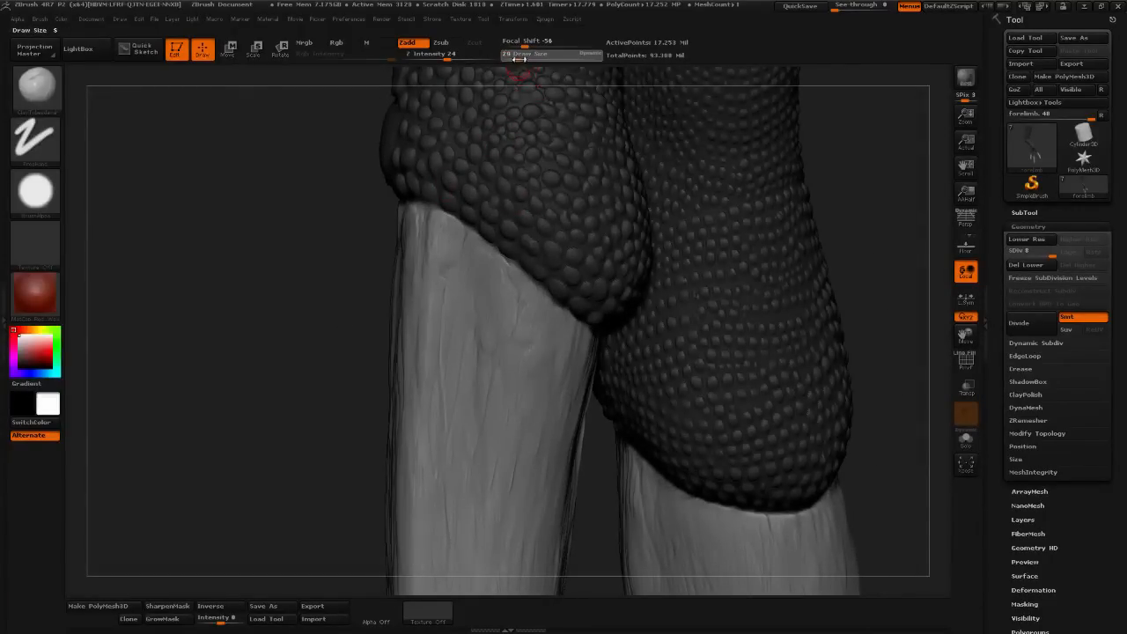
left_click_drag(334, 332, 328, 306, "alt")
left_click_drag(520, 56, 521, 56)
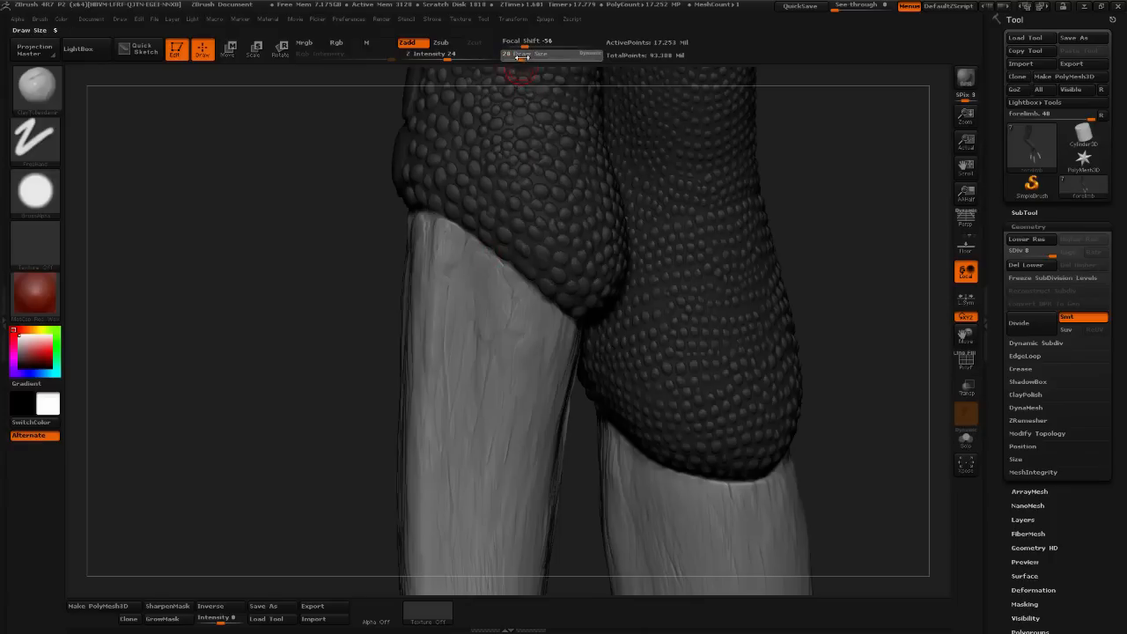
left_click_drag(519, 60, 519, 60)
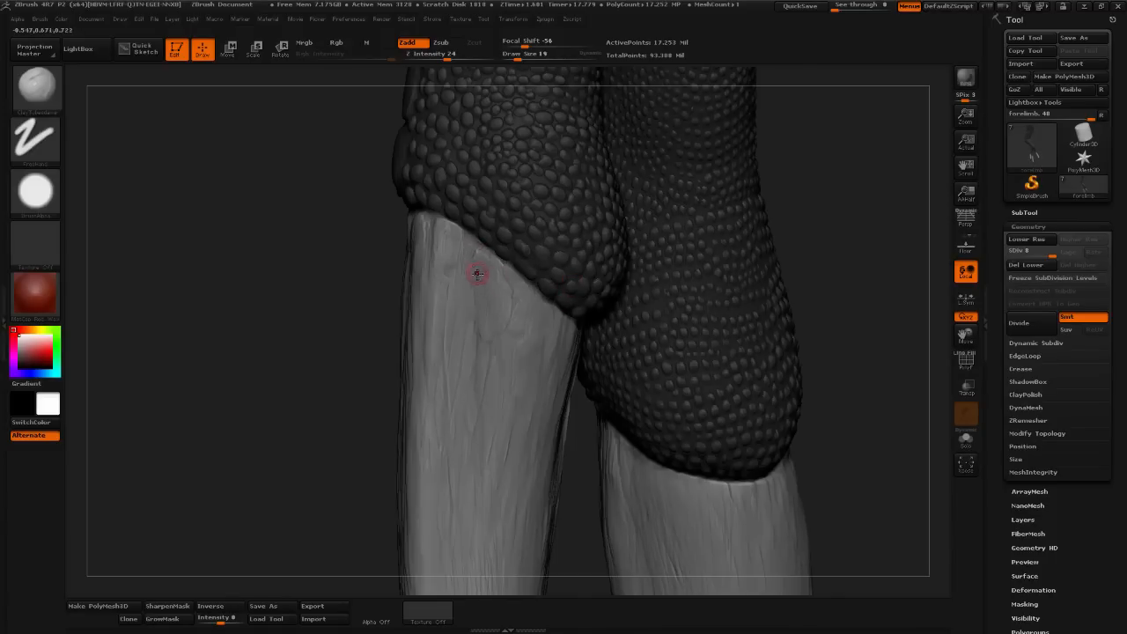
- Sculpt raised flake edges on the claw's base along the slanted border with the scales
left_click_drag(342, 370, 457, 296)
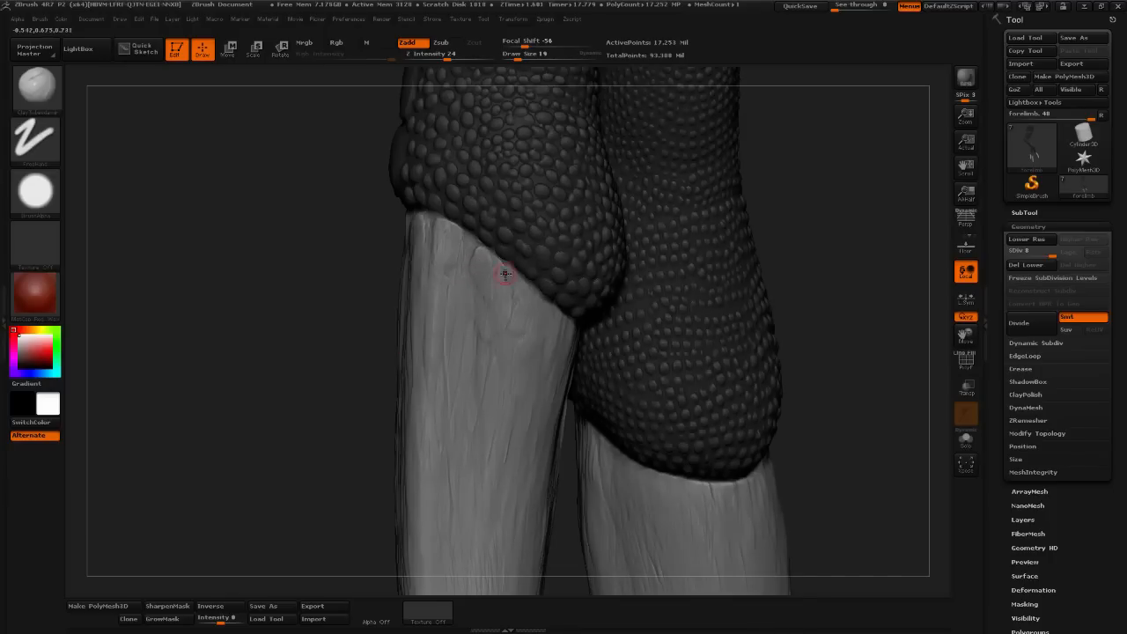
left_click_drag(318, 416, 305, 425)
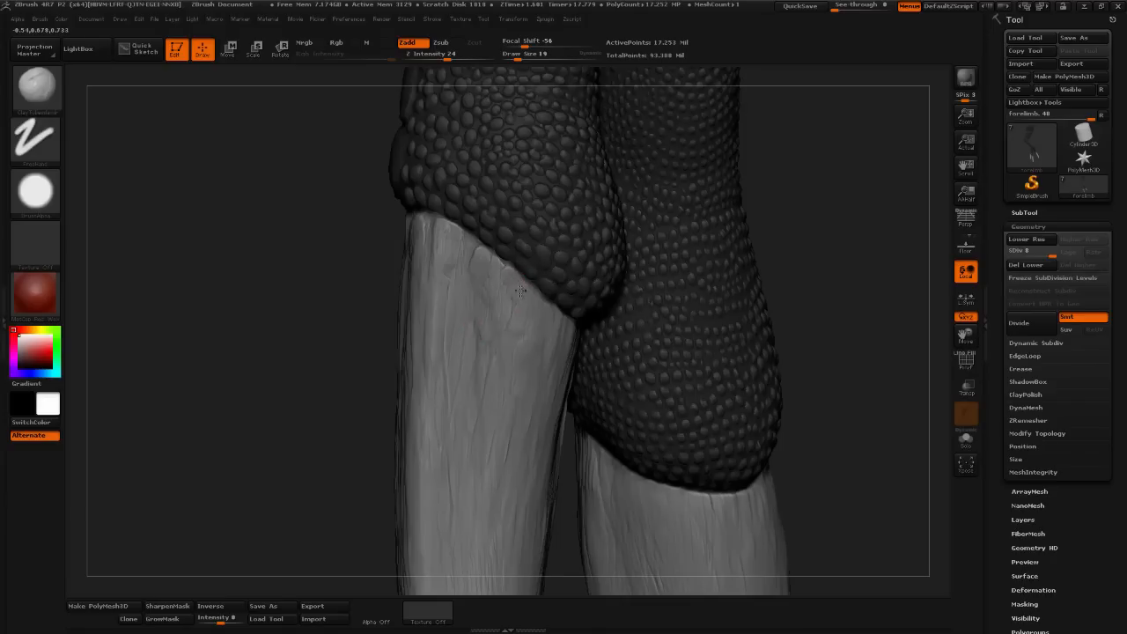
mouse_move(822, 259)
left_mouse_down()
mouse_move(819, 241)
mouse_move(643, 320)
mouse_move(497, 262)
left_mouse_up()
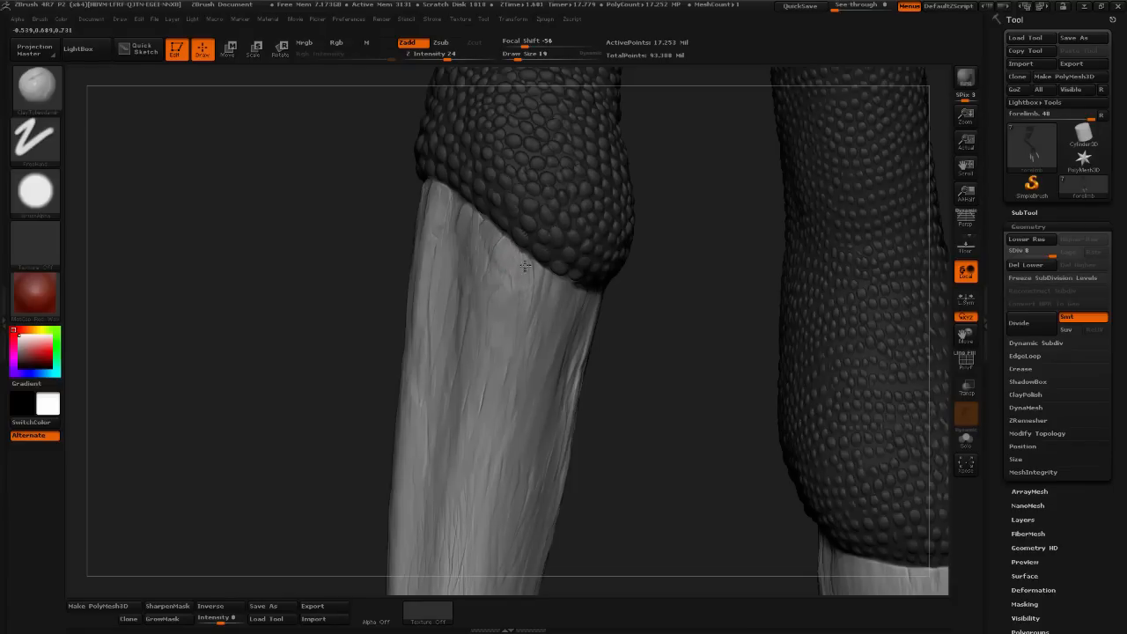
- Carve a forked crack with raised edges into the claw's base, running down from the middle of the scale border
mouse_move(619, 341)
left_mouse_down()
mouse_move(574, 317)
mouse_move(531, 267)
left_mouse_up()
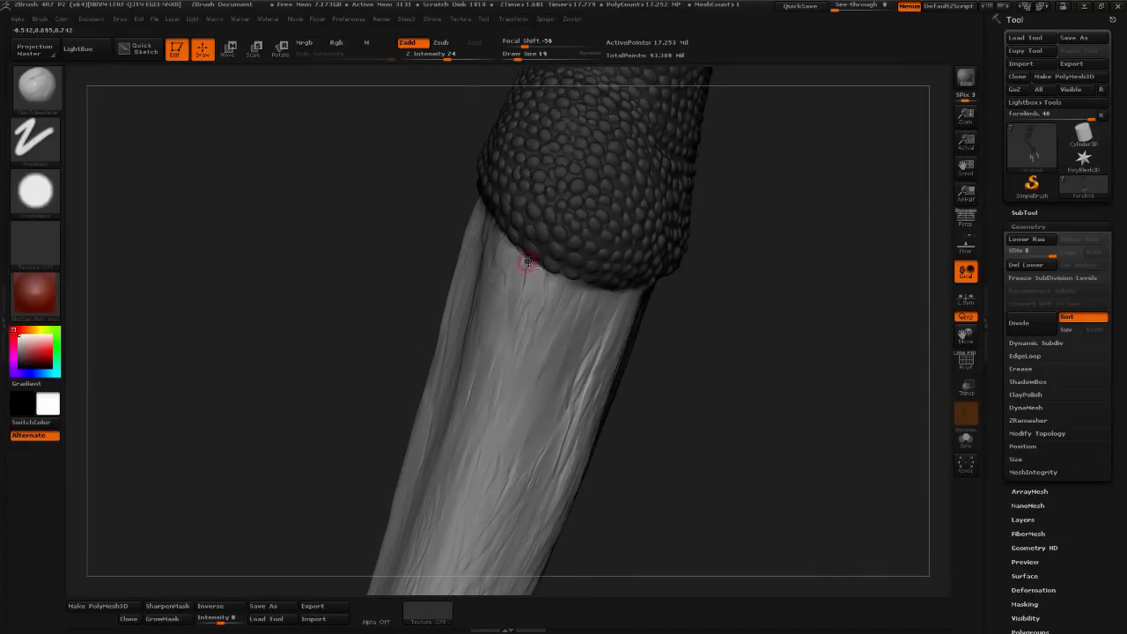
left_click_drag(668, 319, 701, 324)
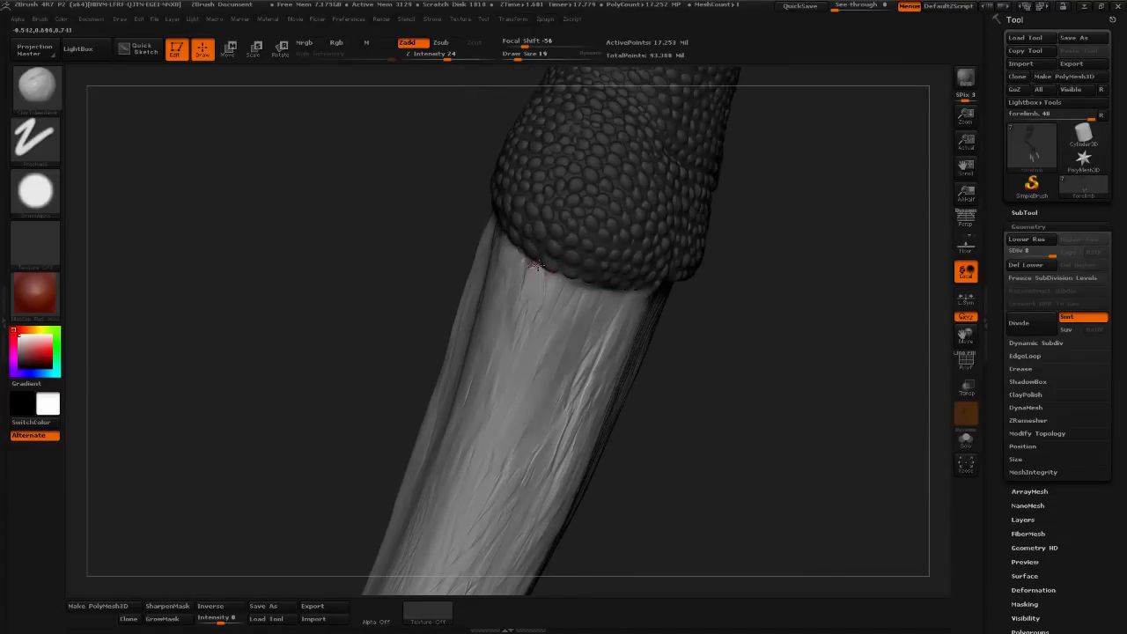
left_click_drag(709, 322, 763, 322)
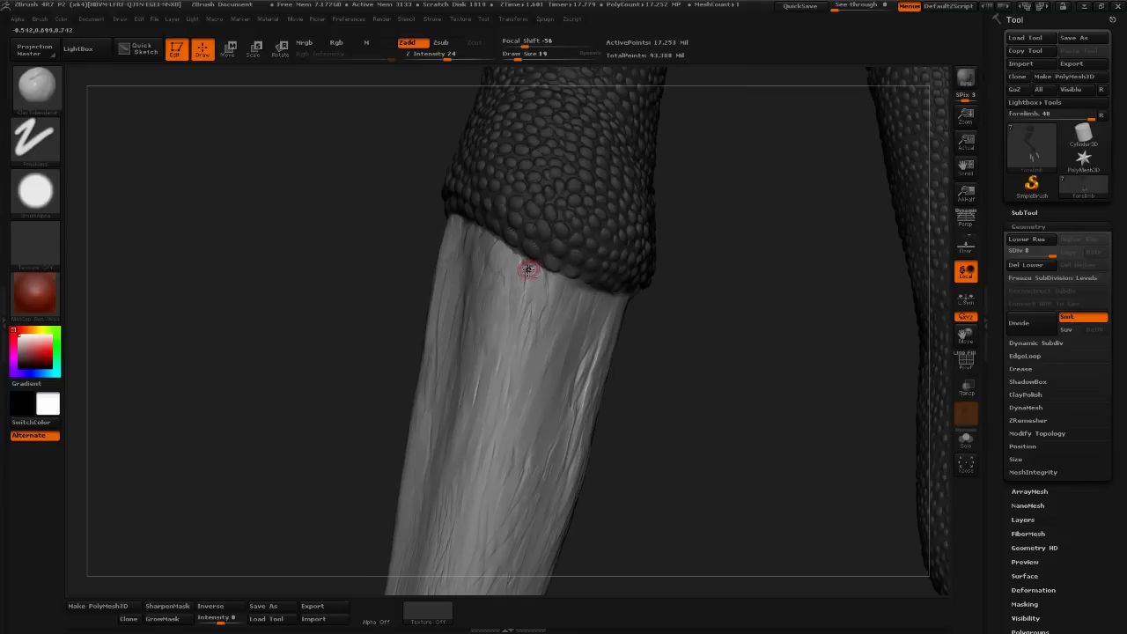
mouse_move(532, 278)
left_mouse_down()
mouse_move(521, 291)
mouse_move(526, 271)
left_mouse_up()
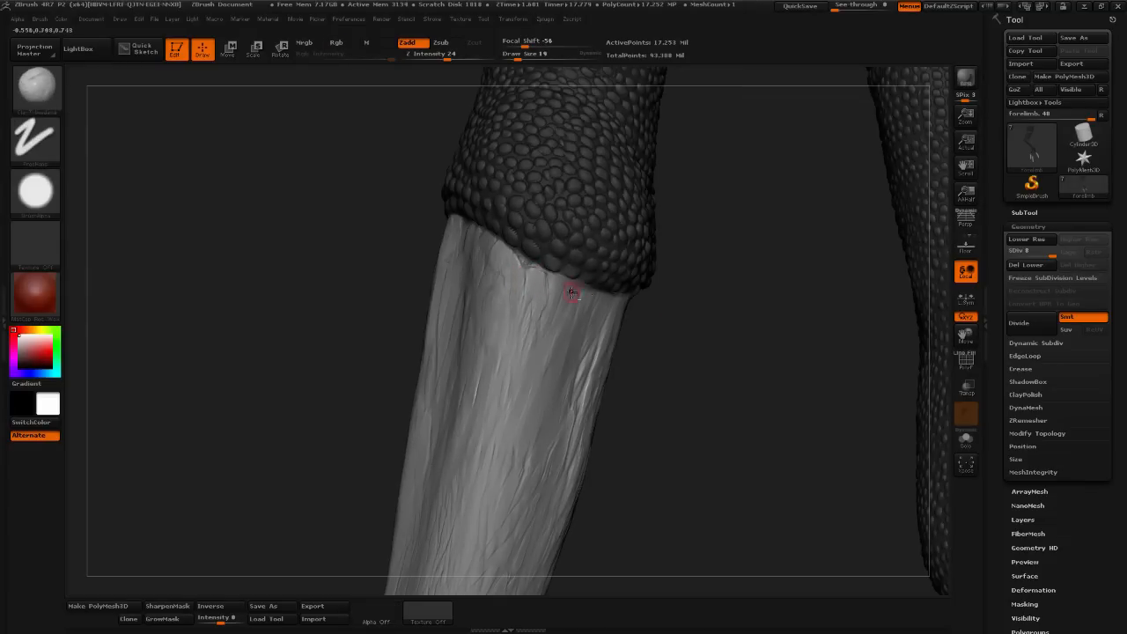
- Sculpt small chips into the claw's base just below the scale border and soften them with the Smooth brush
left_click_drag(733, 321, 696, 321)
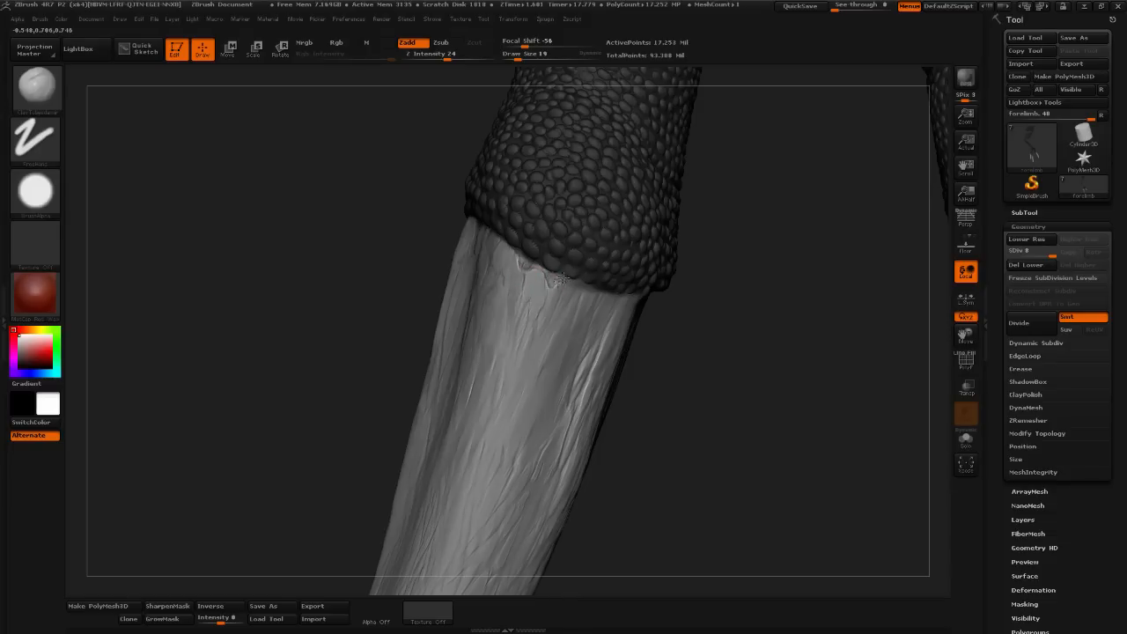
left_click_drag(698, 321, 666, 321)
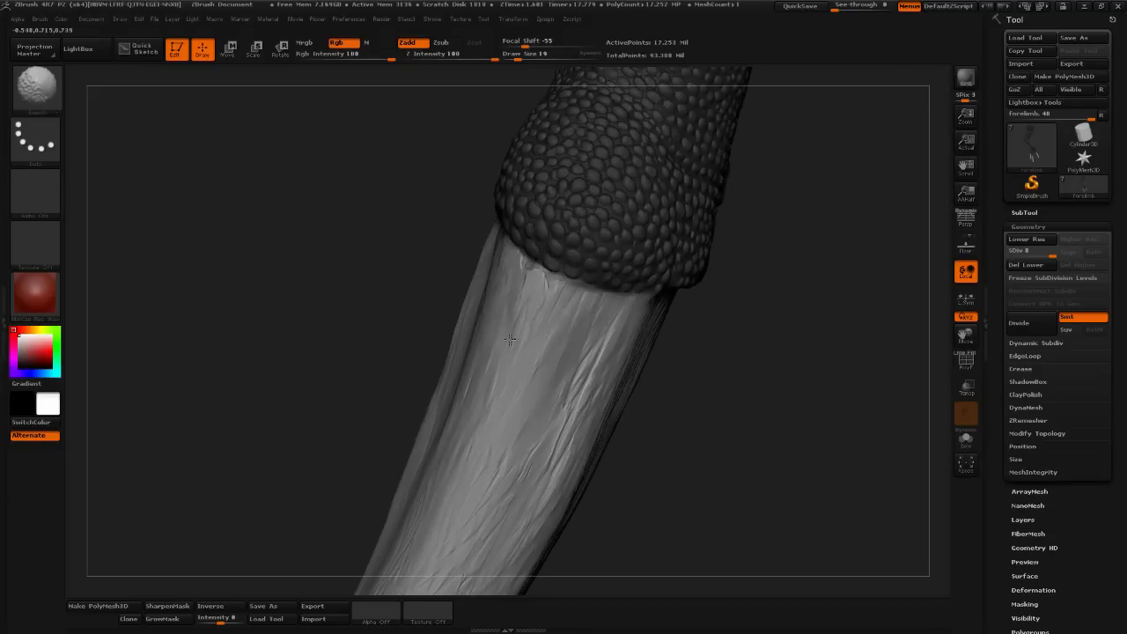
left_click_drag(566, 287, 552, 292)
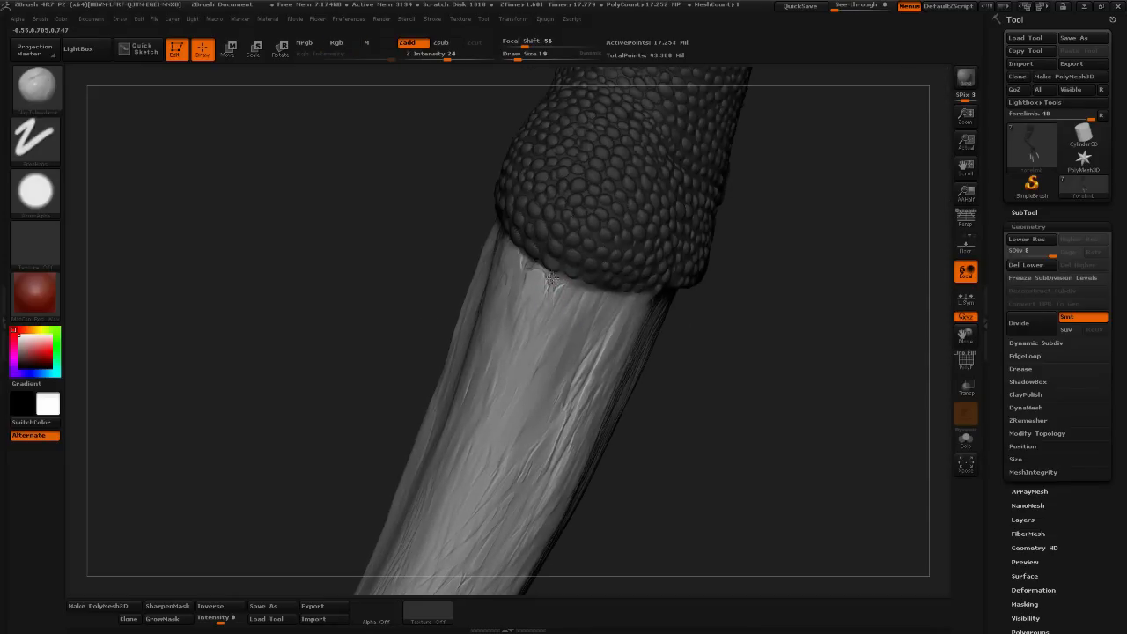
left_click_drag(566, 289, 548, 304, "shift")
left_click_drag(682, 327, 558, 329)
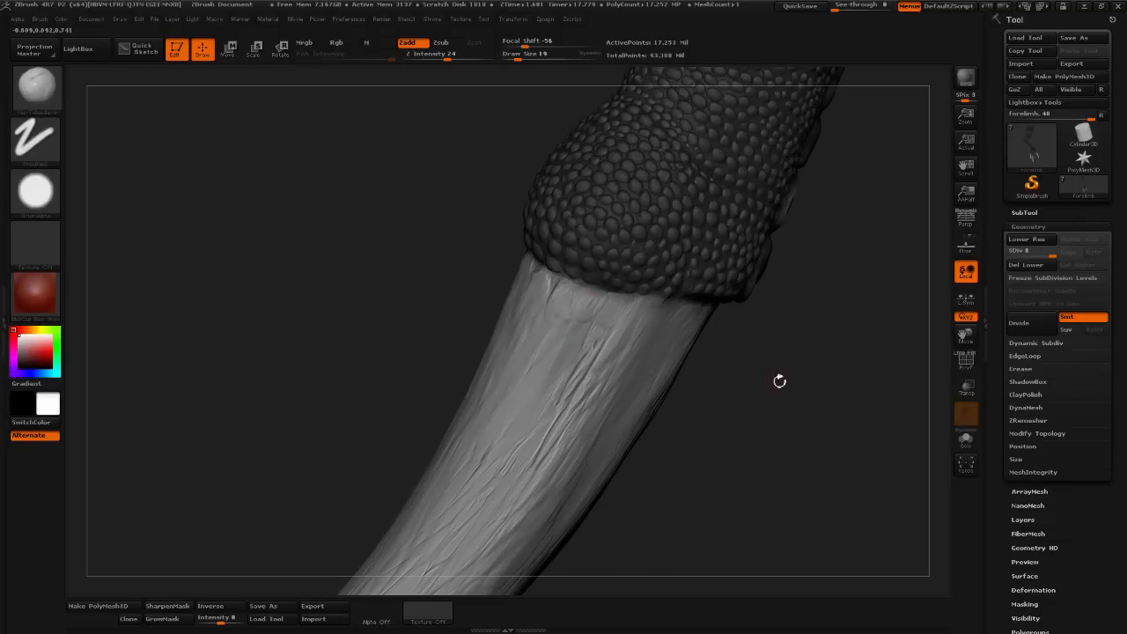
- Add flaking strokes across the adjoining side of the claw's base beneath the scales and smooth their edges
left_click_drag(780, 381, 658, 354)
left_click_drag(745, 475, 674, 347)
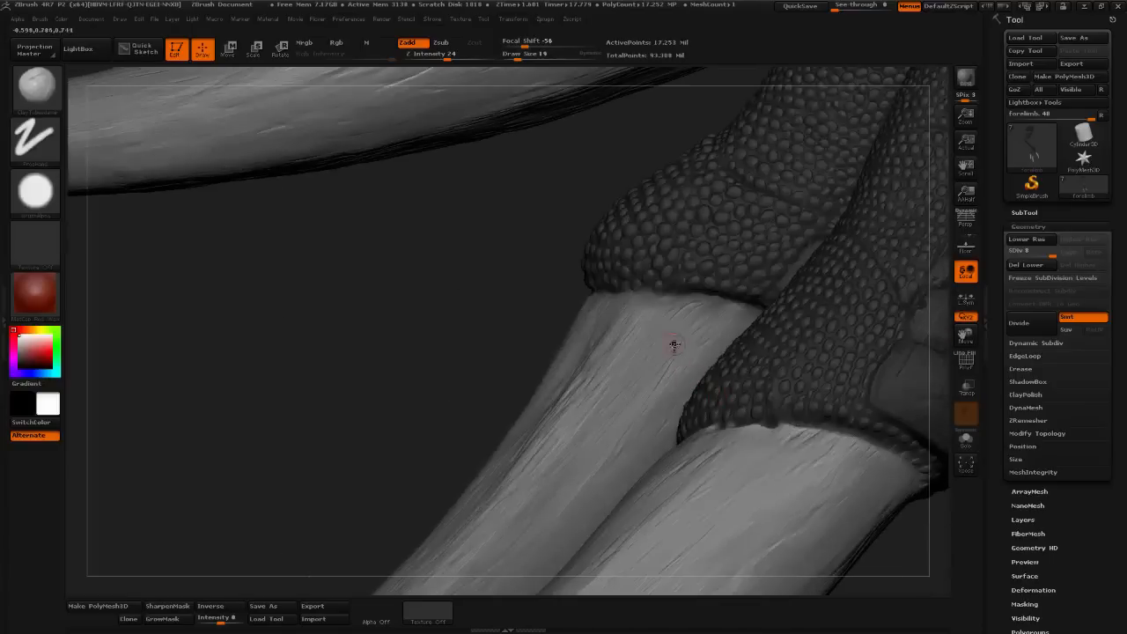
left_click_drag(440, 361, 529, 352)
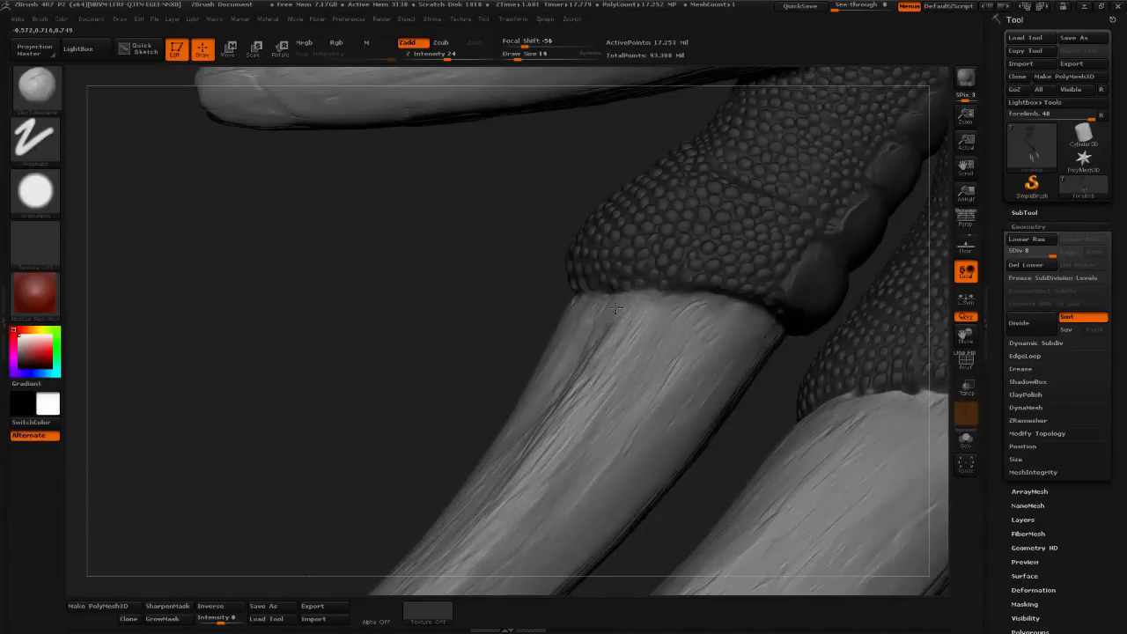
left_click_drag(623, 313, 586, 352)
mouse_move(638, 320)
left_mouse_down()
mouse_move(510, 351)
mouse_move(638, 316)
left_mouse_up()
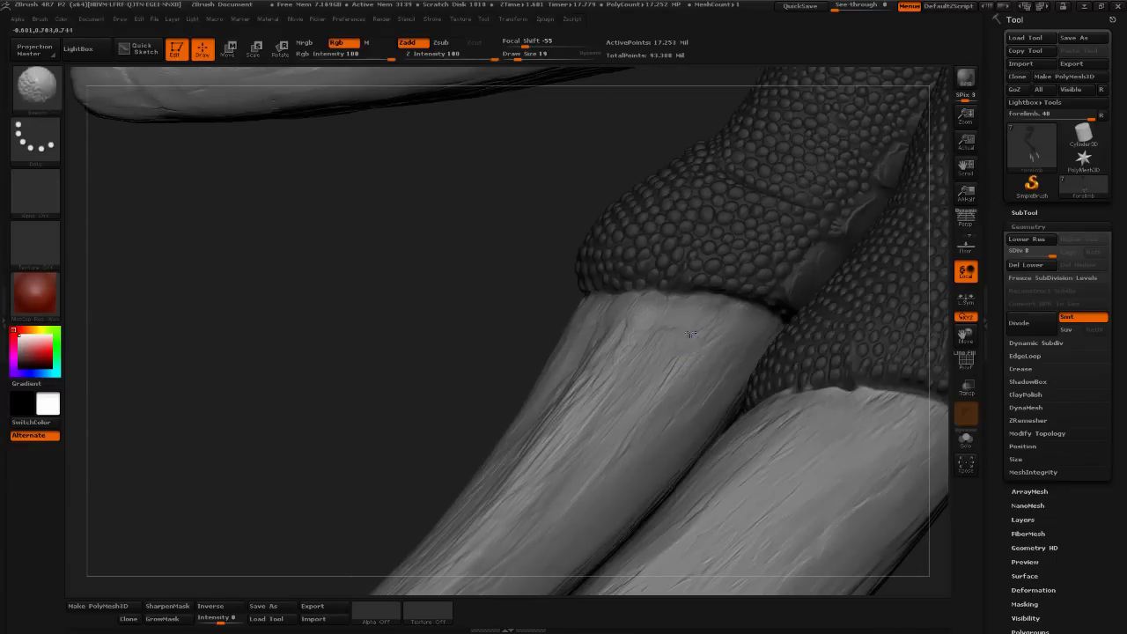
key("shift")
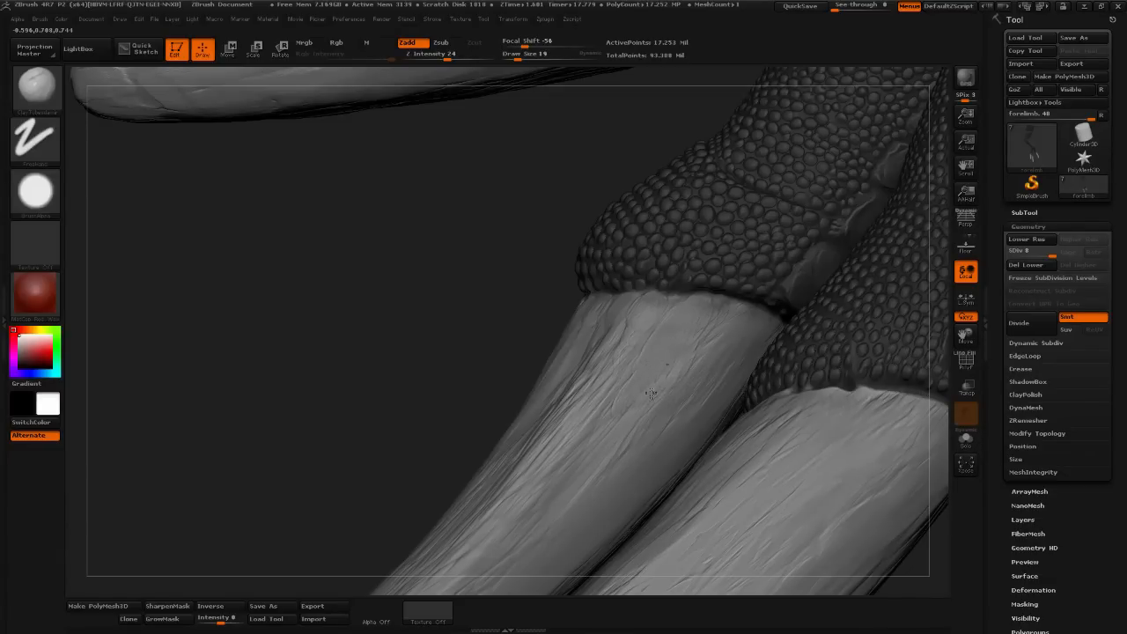
- Sculpt a chipped patch on the claw's upper shaft, a short way below the base, and smooth it into the surface
mouse_move(620, 414)
left_mouse_down()
mouse_move(617, 439)
mouse_move(647, 414)
mouse_move(587, 456)
left_mouse_up()
right_click_drag(545, 467, 508, 368, "alt")
left_click_drag(580, 341, 586, 344)
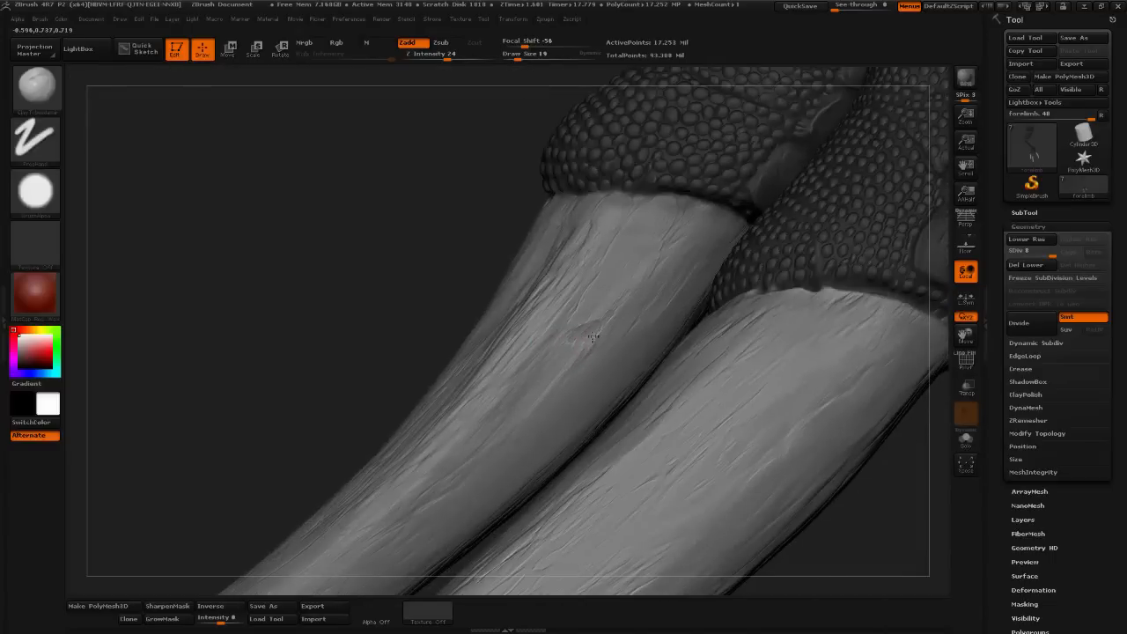
key("shift")
key("shift")
- Sculpt curved flake outlines and cracks into the claw's base beneath the large smooth plates, continuing around to its far side
mouse_move(396, 342)
left_mouse_down()
mouse_move(584, 308)
mouse_move(736, 312)
mouse_move(711, 298)
left_mouse_up()
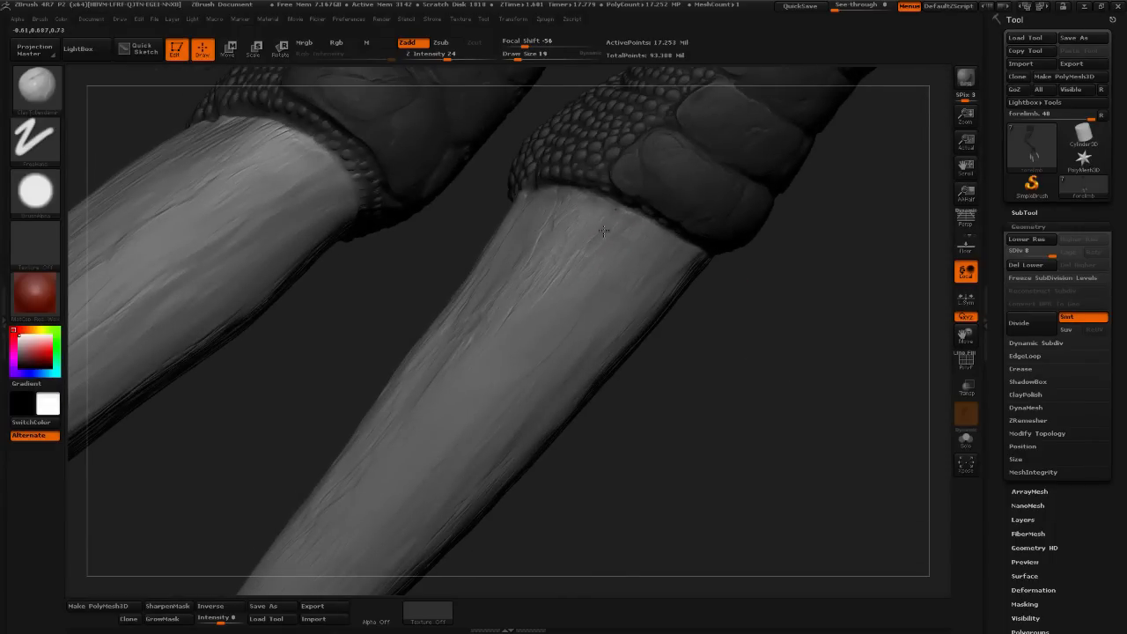
left_click_drag(818, 321, 793, 275)
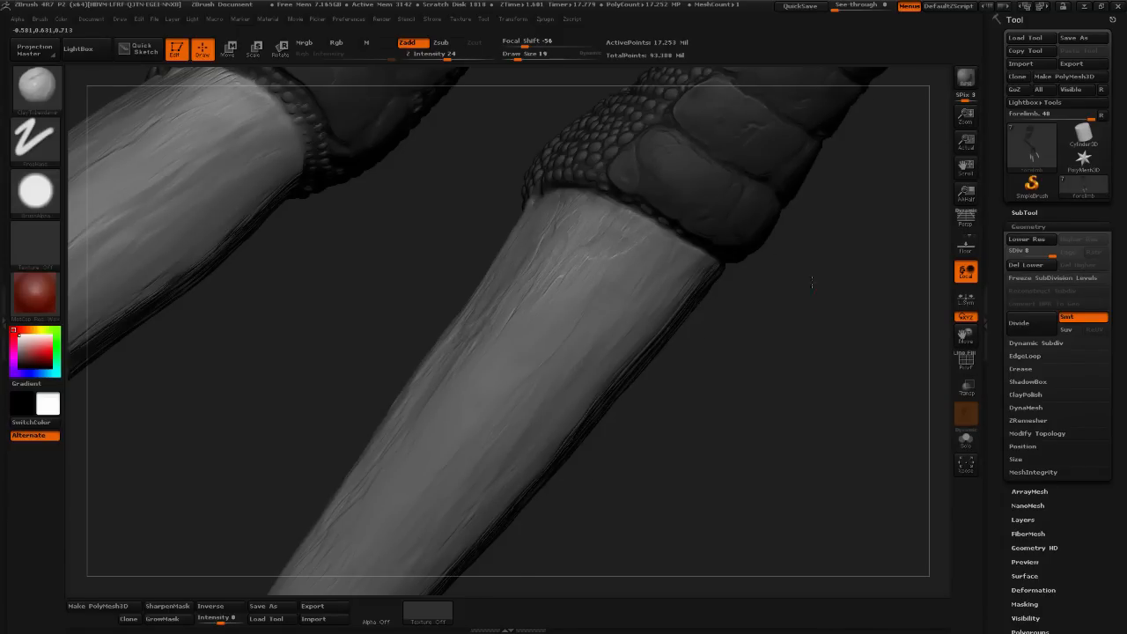
left_click_drag(797, 269, 748, 262)
left_click_drag(633, 235, 592, 276, "shift")
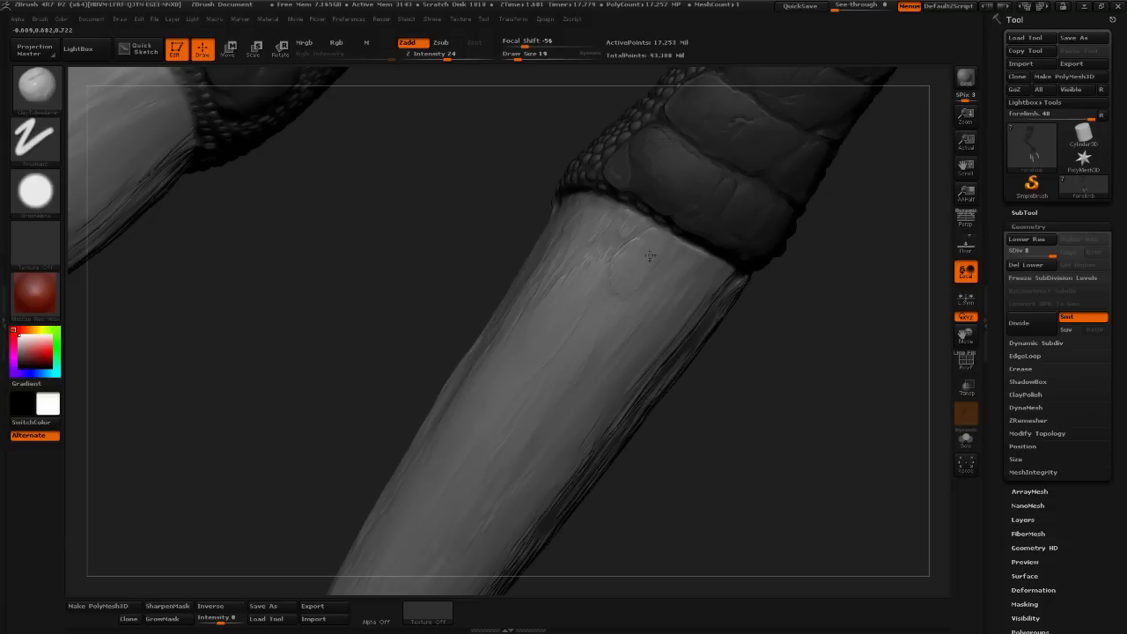
left_click_drag(760, 329, 629, 308)
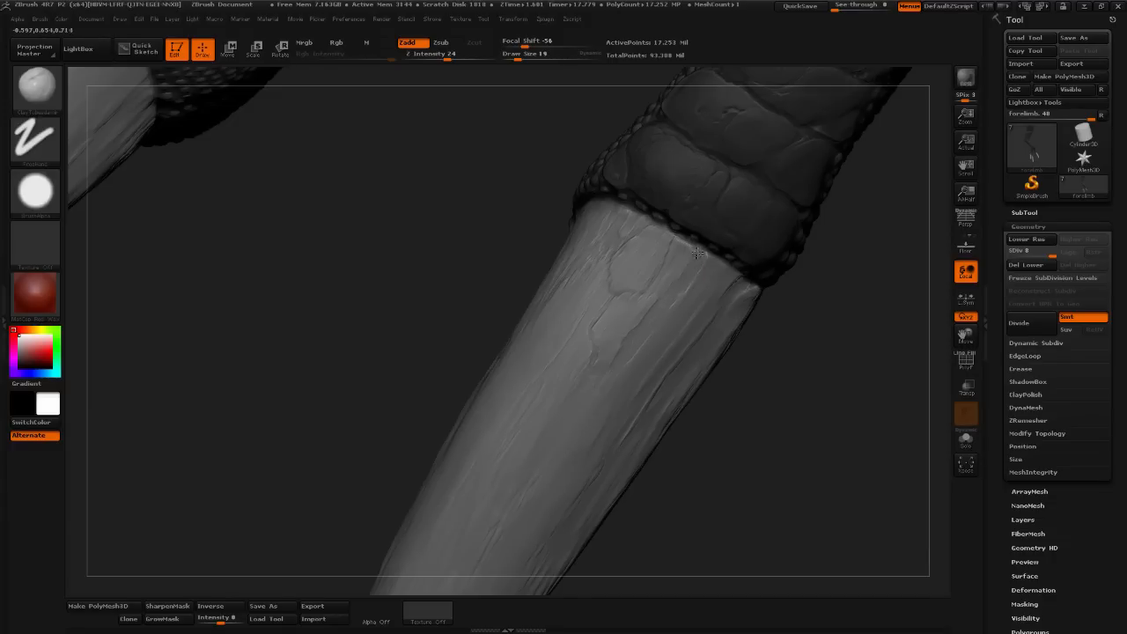
left_click_drag(813, 343, 715, 344)
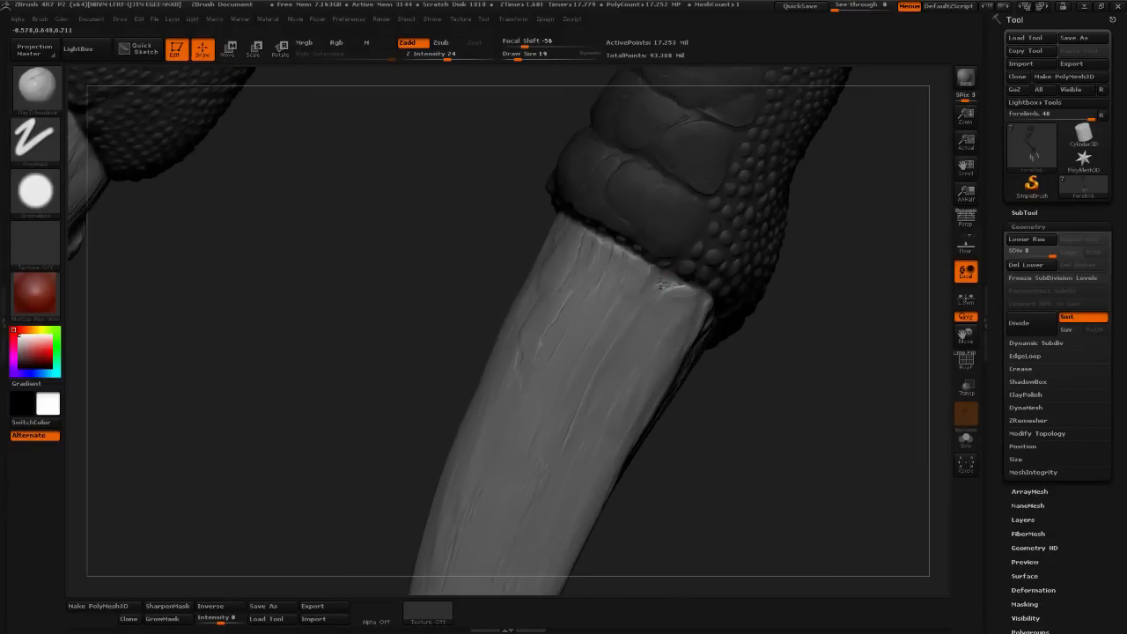
- Sculpt overlapping flake edges into another claw's base, directly beneath the large plates
mouse_move(776, 369)
left_mouse_down("alt")
mouse_move(766, 327)
mouse_move(685, 310)
mouse_move(725, 325)
mouse_move(745, 319)
mouse_move(725, 337)
mouse_move(541, 377)
mouse_move(649, 328)
left_mouse_up("alt")
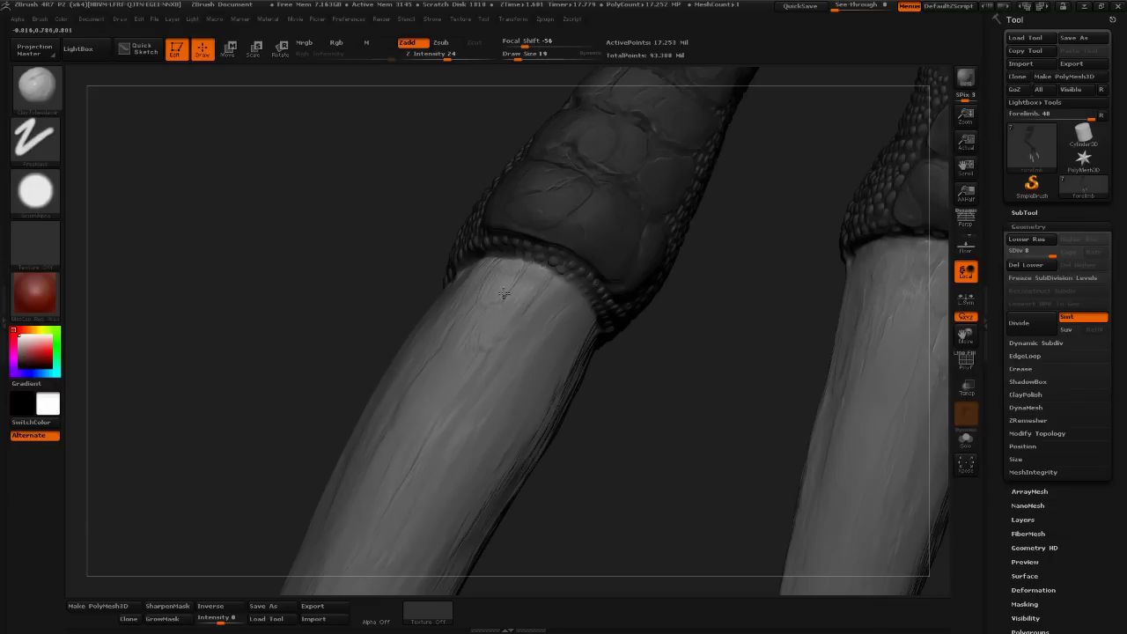
left_click_drag(707, 309, 549, 294)
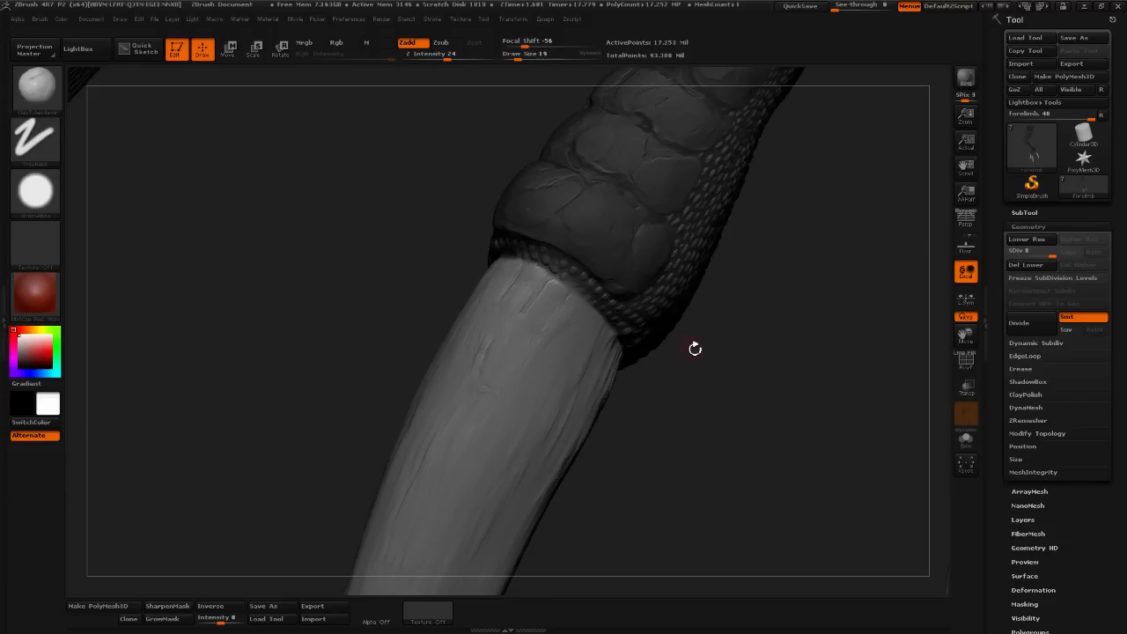
left_click_drag(695, 347, 529, 303)
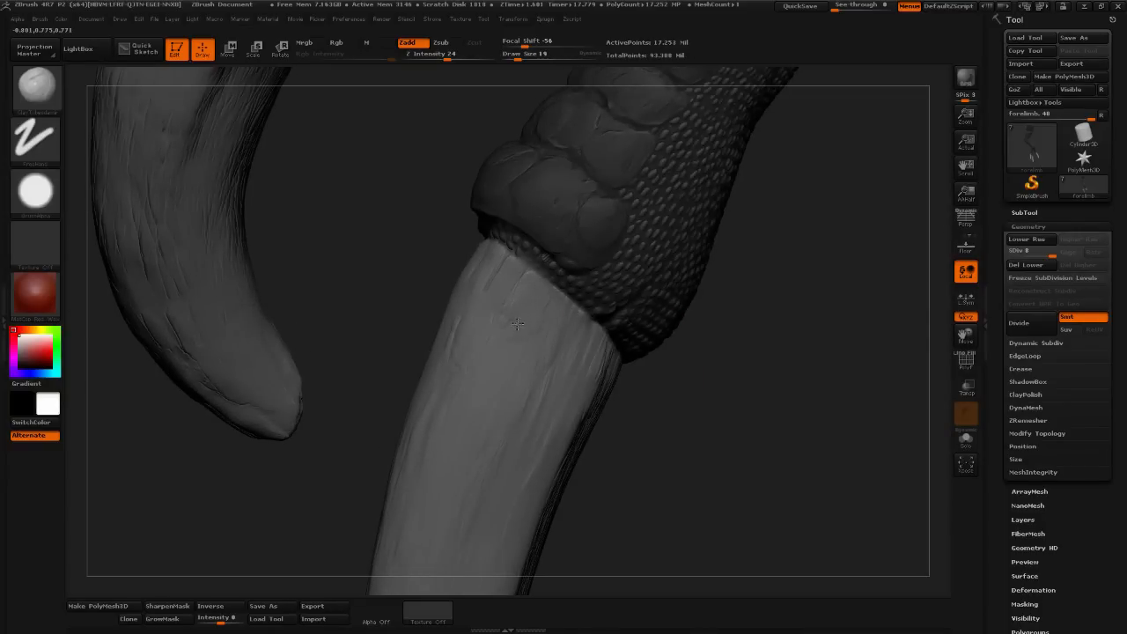
mouse_move(494, 361)
left_mouse_down()
mouse_move(493, 373)
mouse_move(508, 363)
left_mouse_up()
left_click_drag(744, 303, 539, 318)
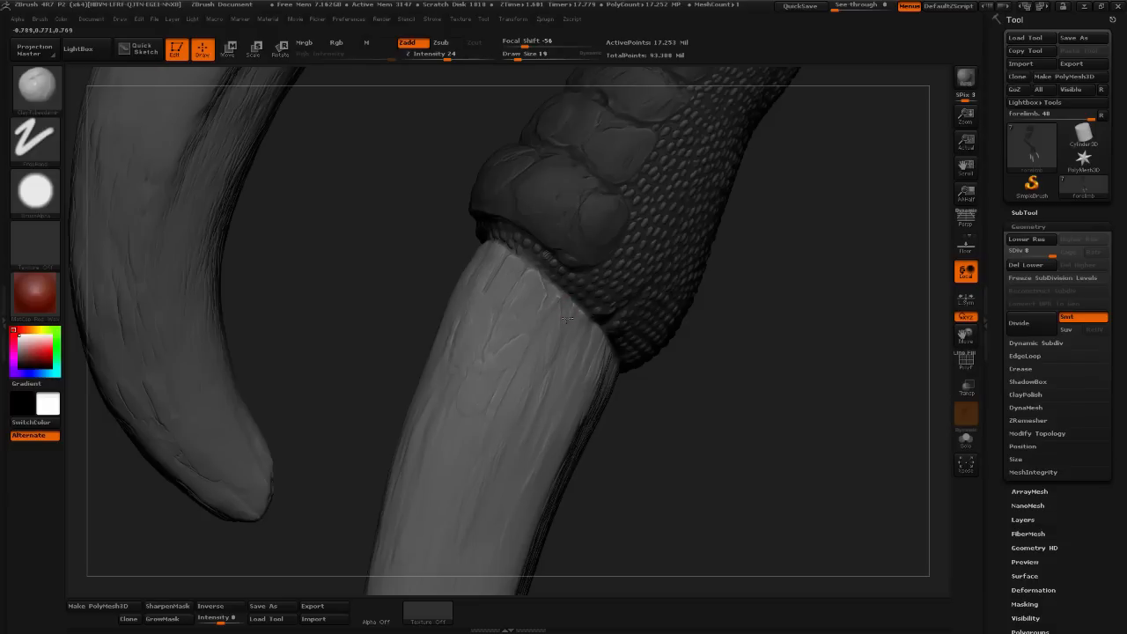
- Sculpt a peeling flake and irregular cracks running down this claw from its slanted scale border
left_click_drag(692, 380, 740, 280)
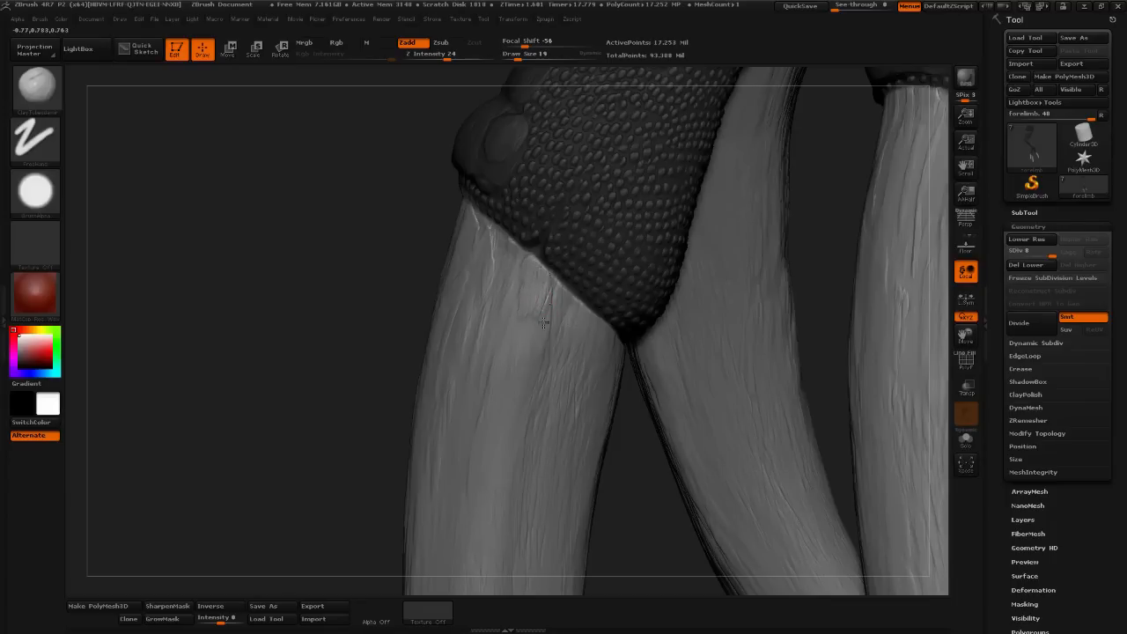
mouse_move(543, 323)
left_mouse_down()
mouse_move(538, 308)
mouse_move(516, 333)
mouse_move(536, 343)
mouse_move(540, 297)
mouse_move(521, 352)
mouse_move(532, 360)
left_mouse_up()
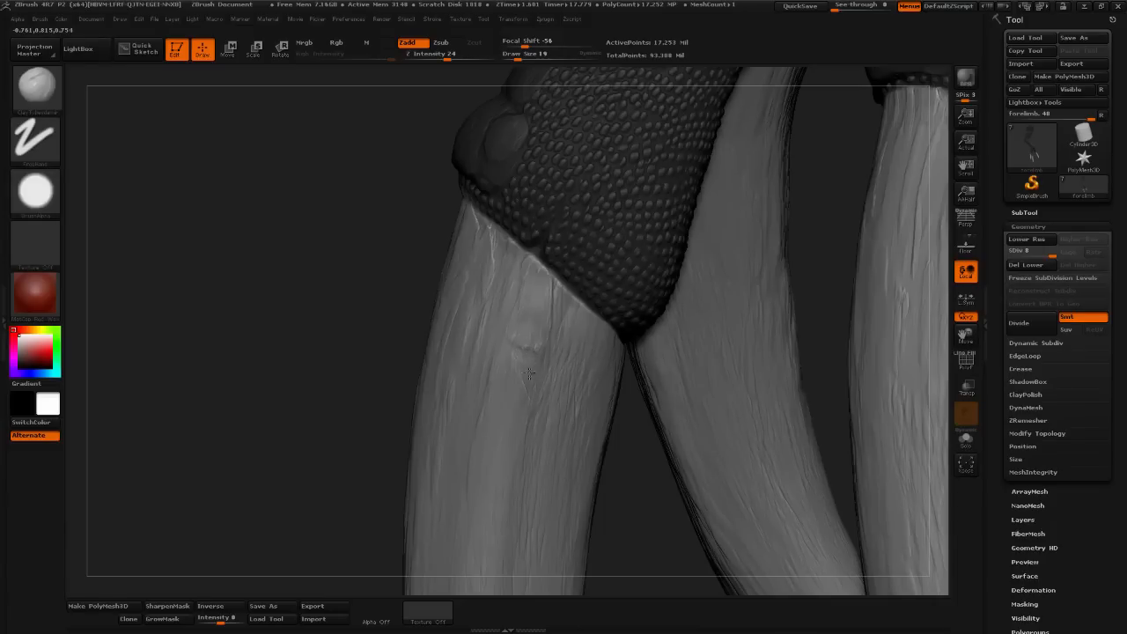
mouse_move(650, 440)
left_mouse_down()
mouse_move(755, 391)
mouse_move(627, 354)
left_mouse_up()
left_click_drag(757, 401, 850, 388)
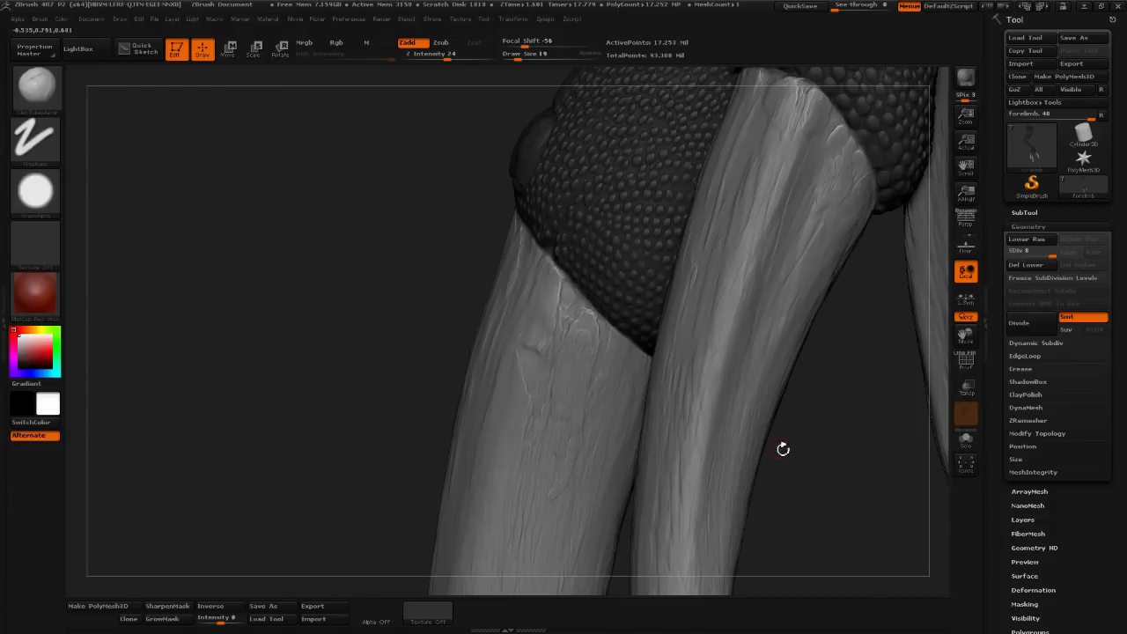
left_click_drag(783, 449, 668, 268, "alt")
key("shift")
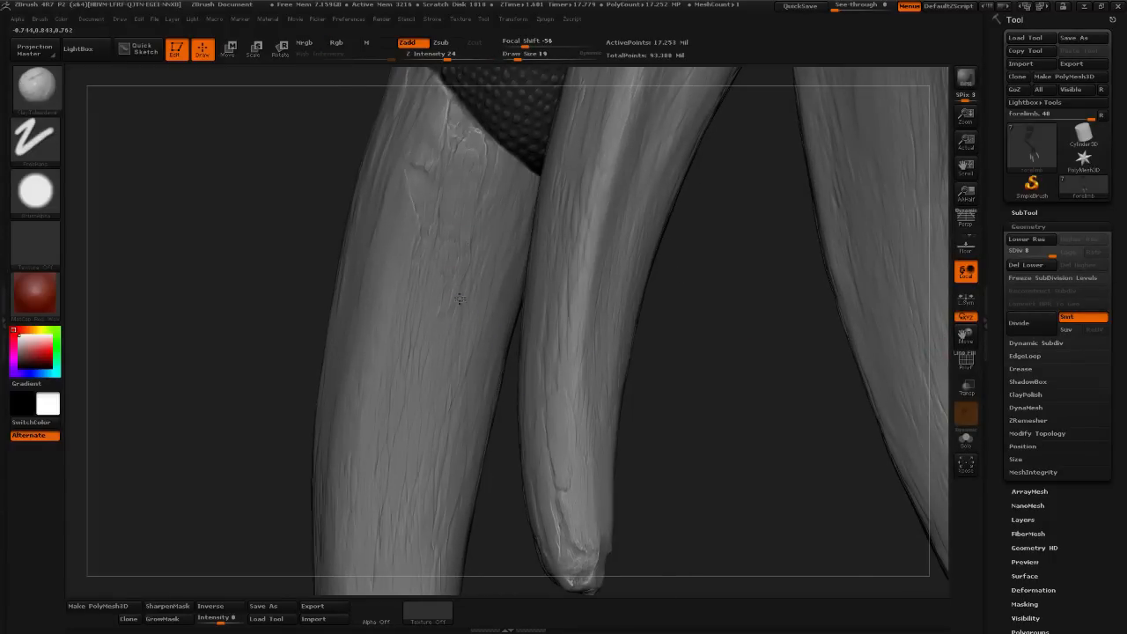
- Add small chips along the scale border on the next side of the claw's base and smooth the surface below
left_click_drag(685, 295, 611, 234)
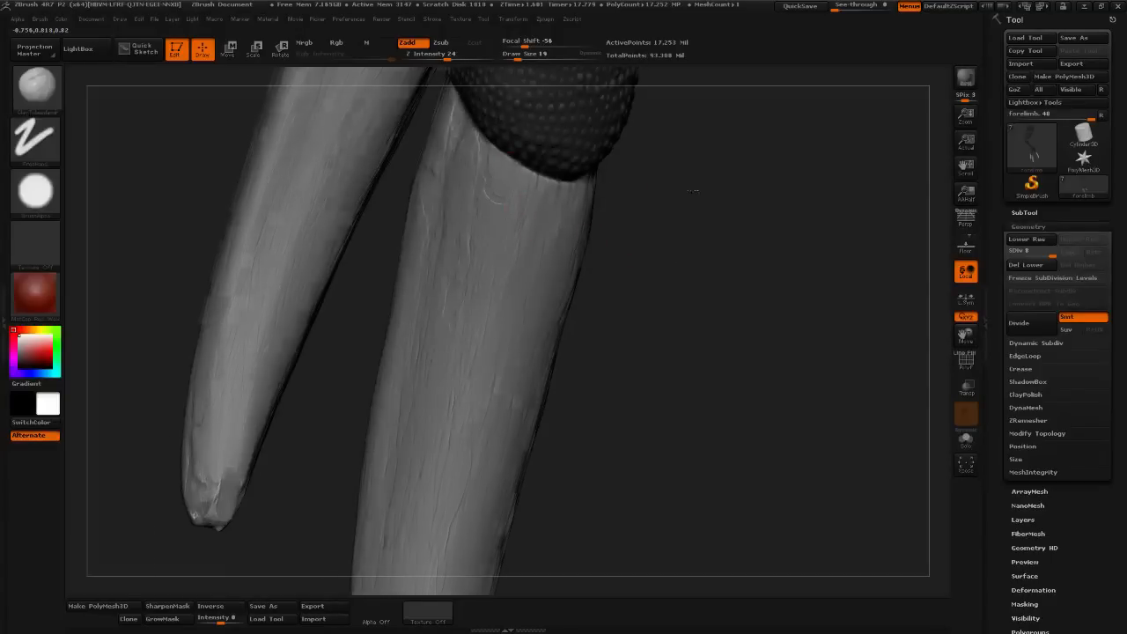
left_click_drag(695, 188, 660, 238)
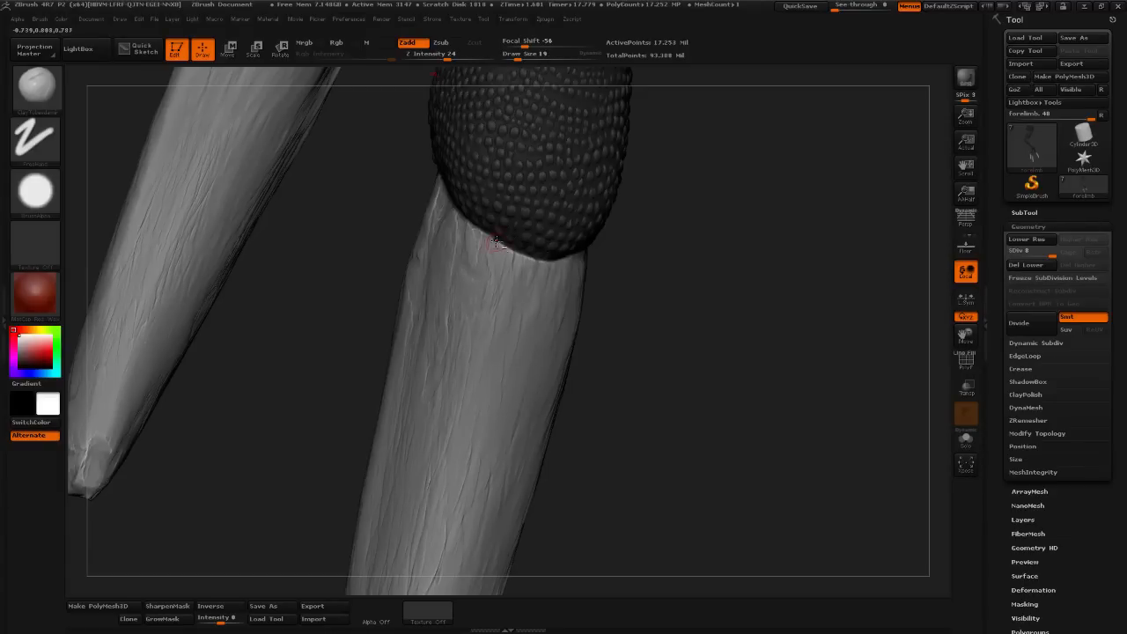
left_click_drag(657, 322, 522, 257)
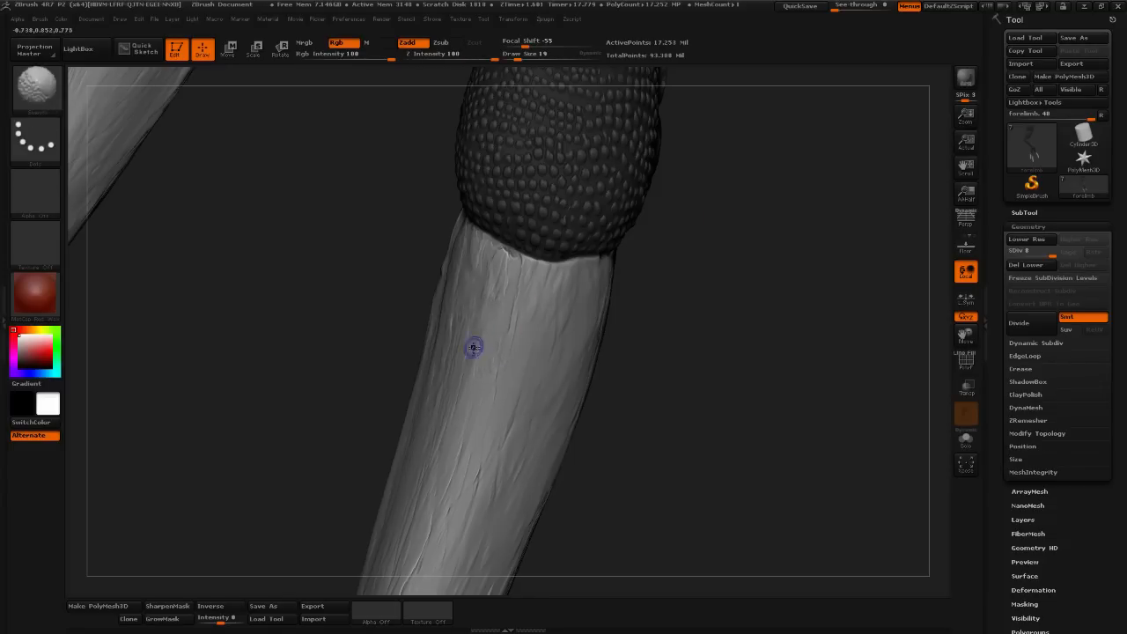
left_click_drag(473, 347, 486, 342, "shift")
- Carve a crack down from the middle of the scale border and build a raised, broken rim beside it
mouse_move(620, 301)
left_mouse_down()
mouse_move(484, 264)
mouse_move(533, 265)
mouse_move(514, 281)
left_mouse_up()
mouse_move(524, 265)
left_mouse_down()
mouse_move(544, 265)
mouse_move(513, 270)
mouse_move(503, 311)
left_mouse_up()
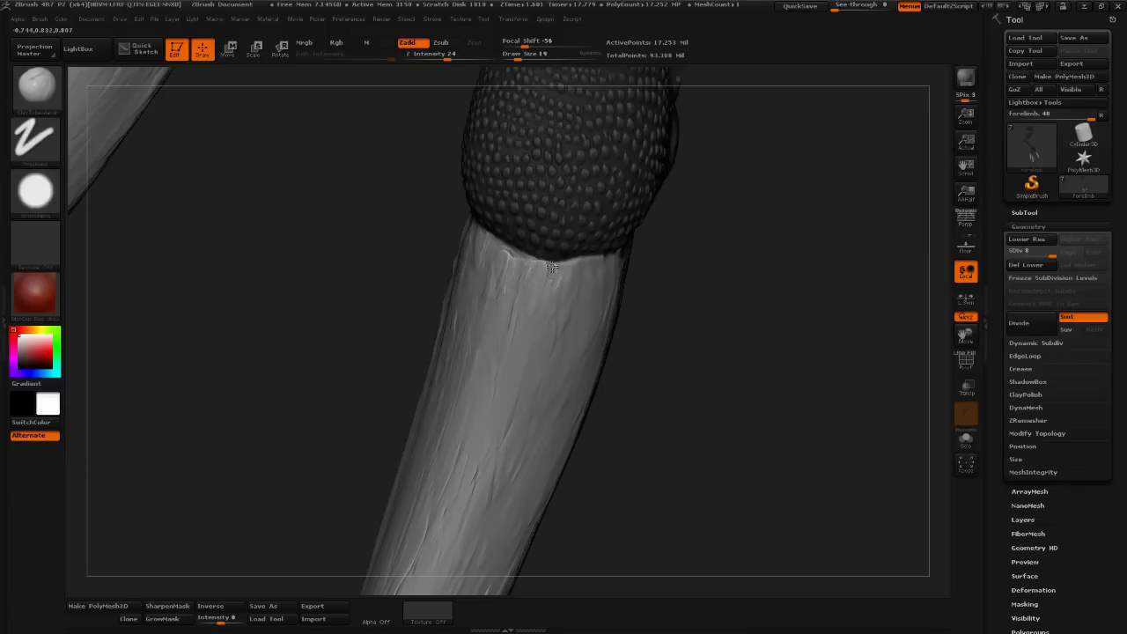
left_click_drag(553, 277, 563, 268)
right_click_drag(601, 300, 581, 282)
left_click_drag(561, 275, 549, 308)
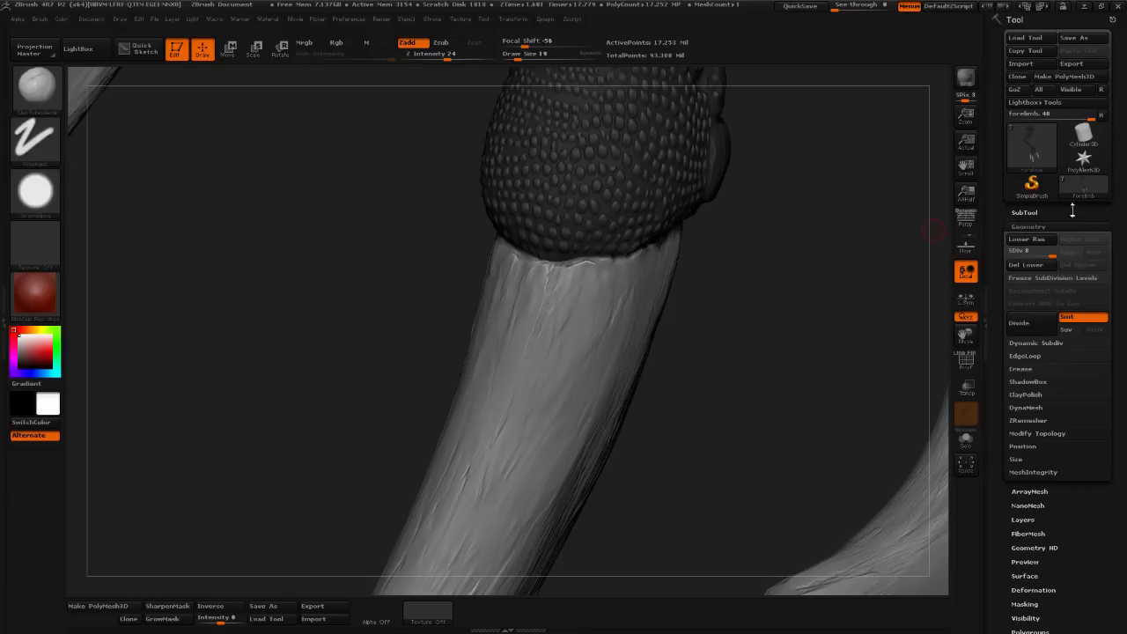
- Sculpt long cracks and a rounded flake outline into the claw's side, below the junction of scales and plates
right_click_drag(674, 310, 622, 294)
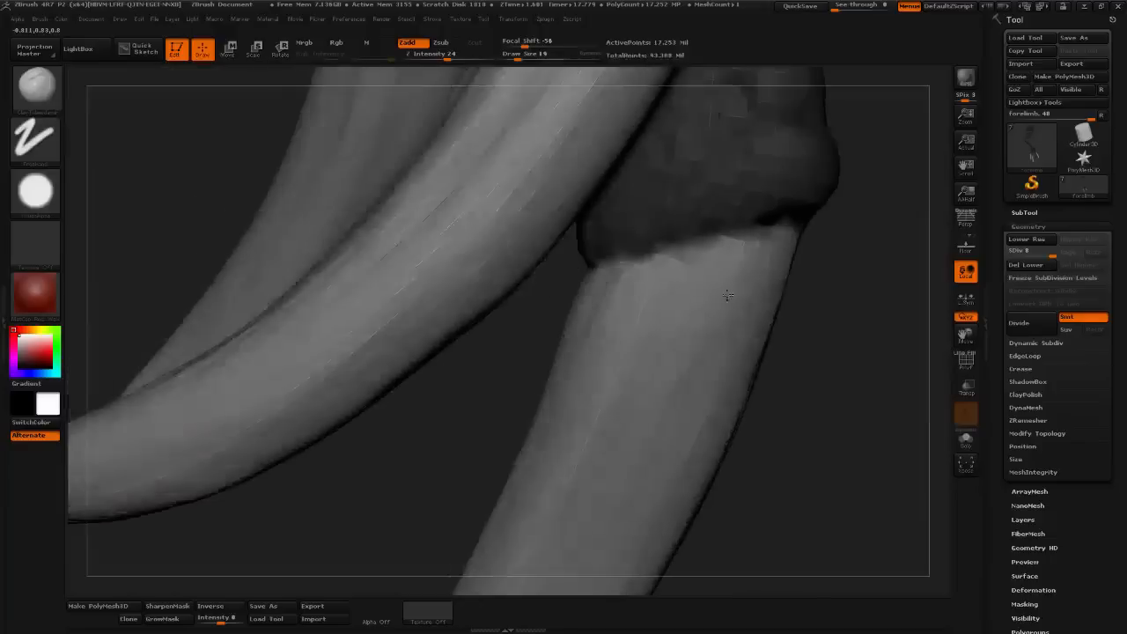
left_click_drag(761, 313, 659, 286)
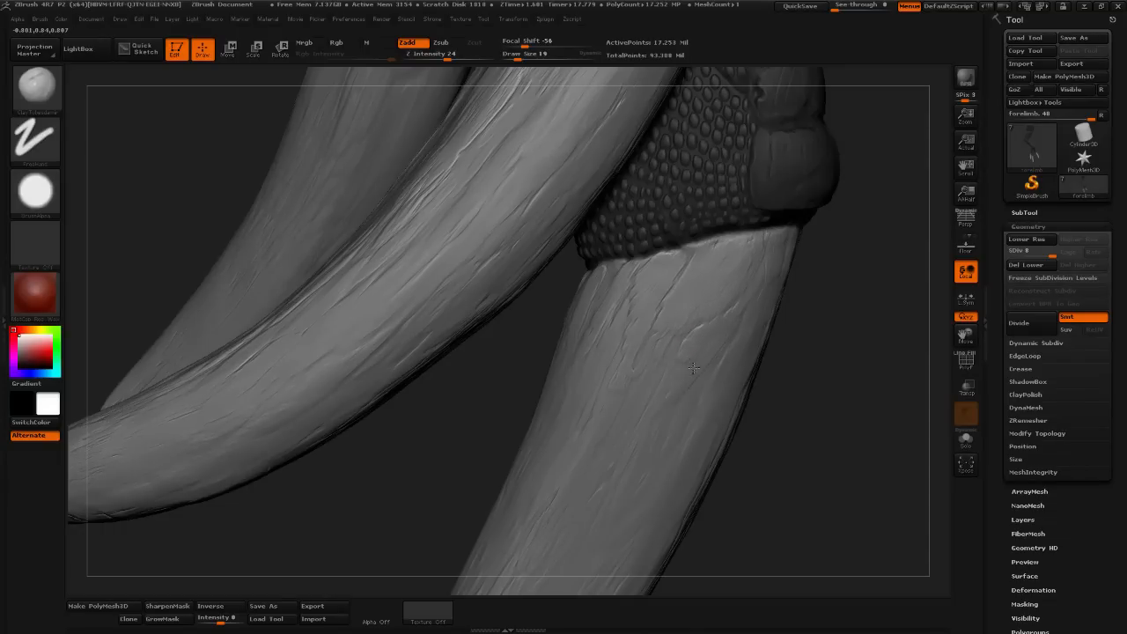
mouse_move(819, 360)
left_mouse_down()
mouse_move(632, 252)
mouse_move(657, 252)
left_mouse_up()
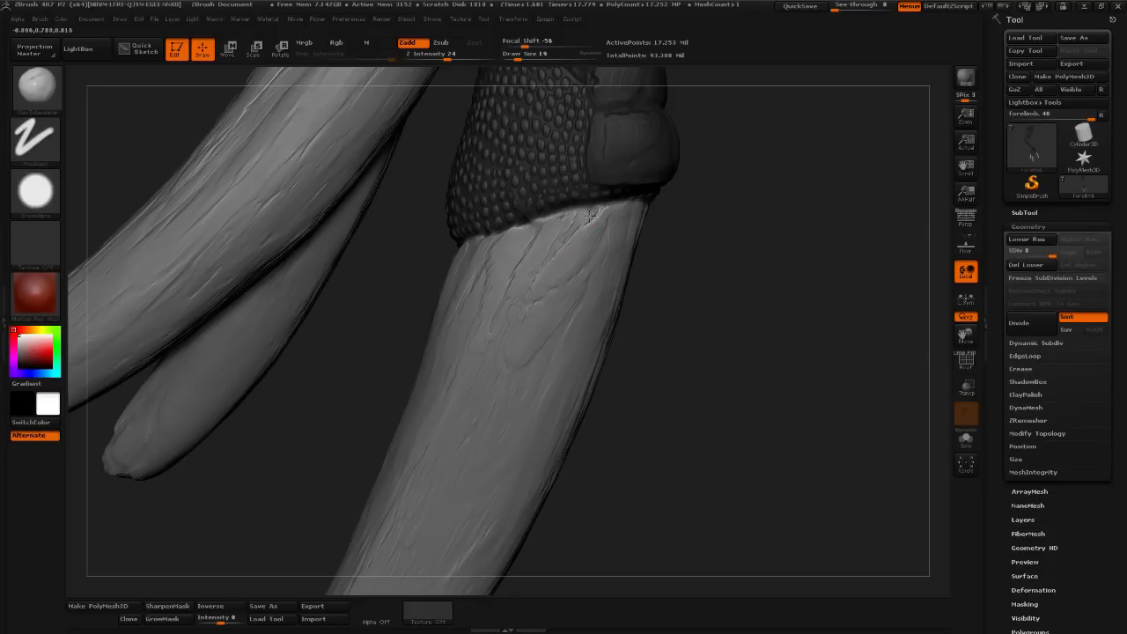
- Outline a rounded chip at the claw's base directly under the lowest smooth plate
right_click_drag(579, 267, 637, 229)
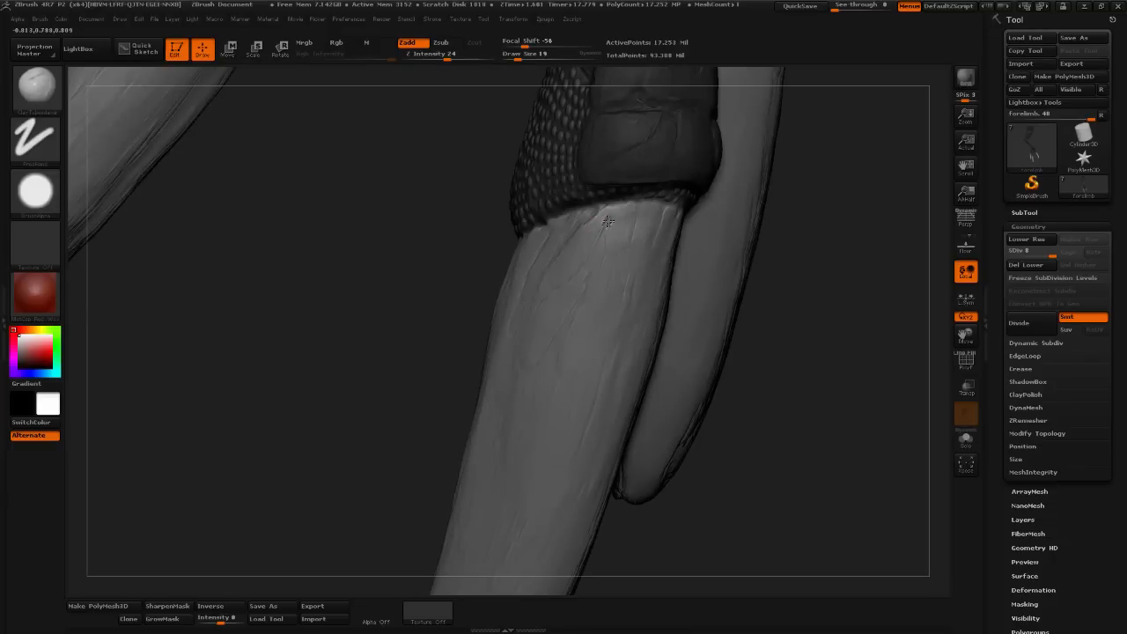
left_click_drag(608, 221, 625, 232)
left_click_drag(774, 285, 803, 278)
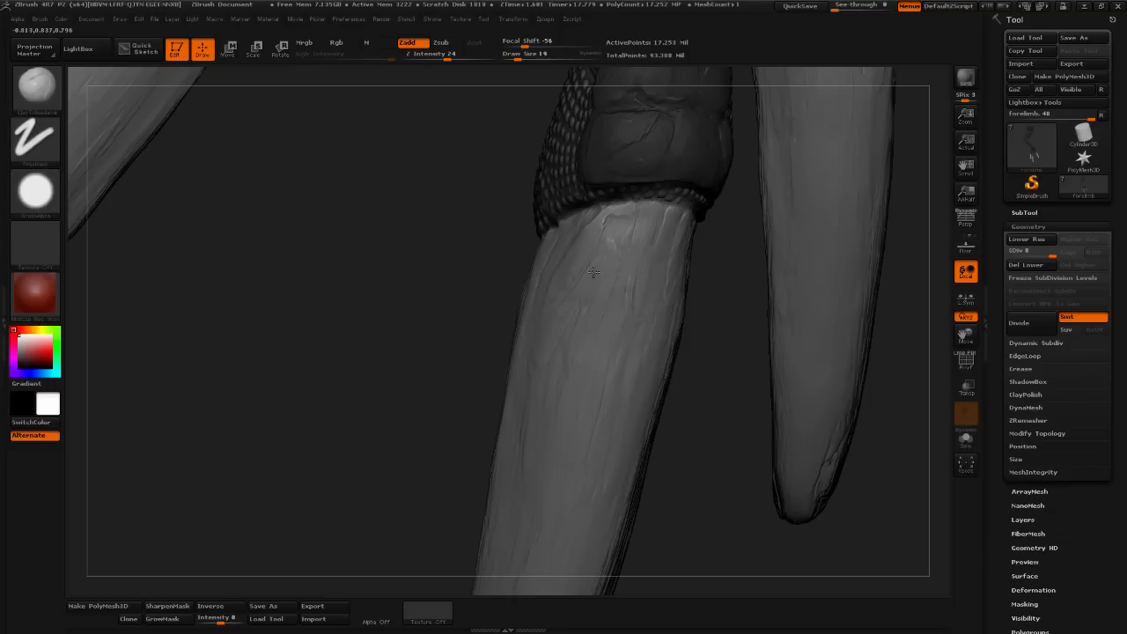
- Flatten the new flakes and cracks on the claw's upper shaft with the TrimDynamic brush at draw size 72
left_click(35, 86)
left_click(360, 94)
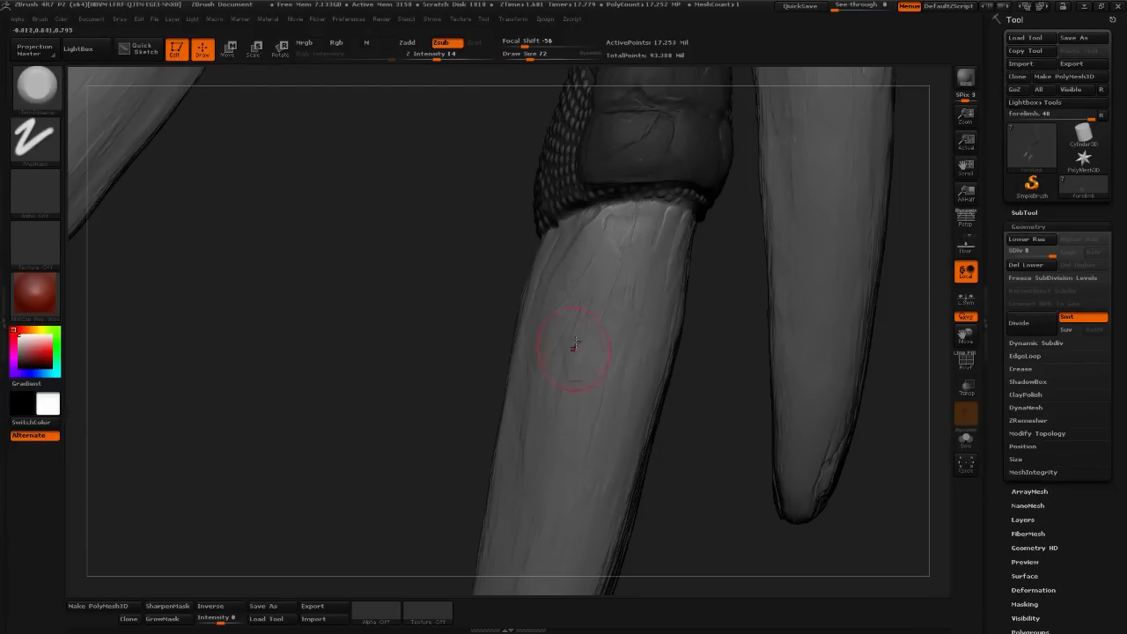
left_click_drag(447, 435, 581, 325)
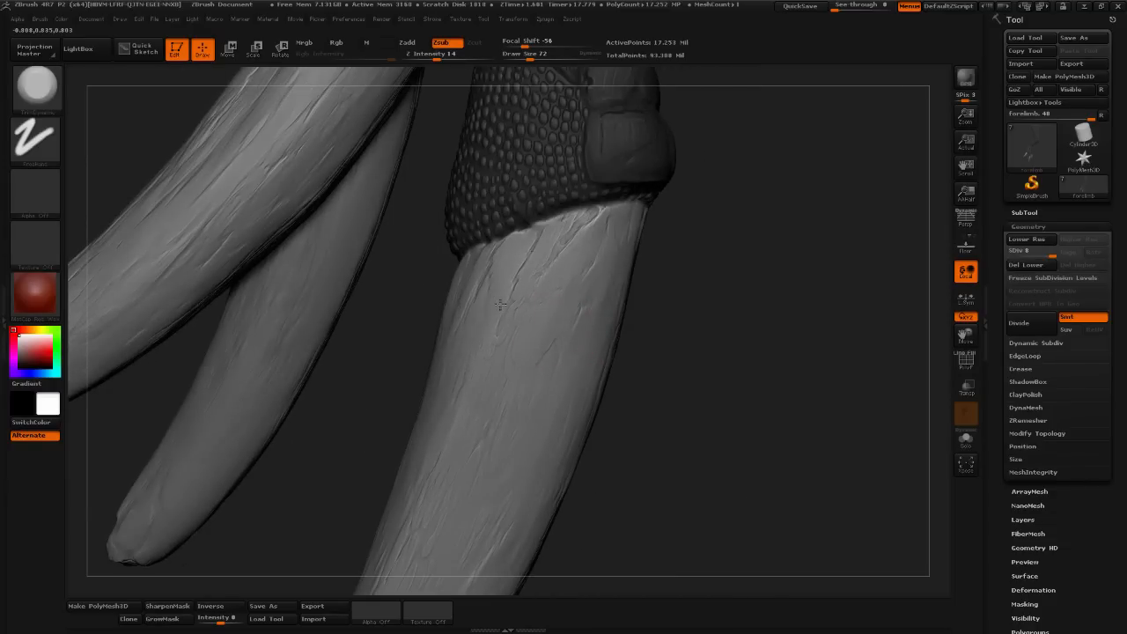
mouse_move(680, 233)
left_mouse_down()
mouse_move(719, 352)
mouse_move(645, 364)
mouse_move(690, 302)
left_mouse_up()
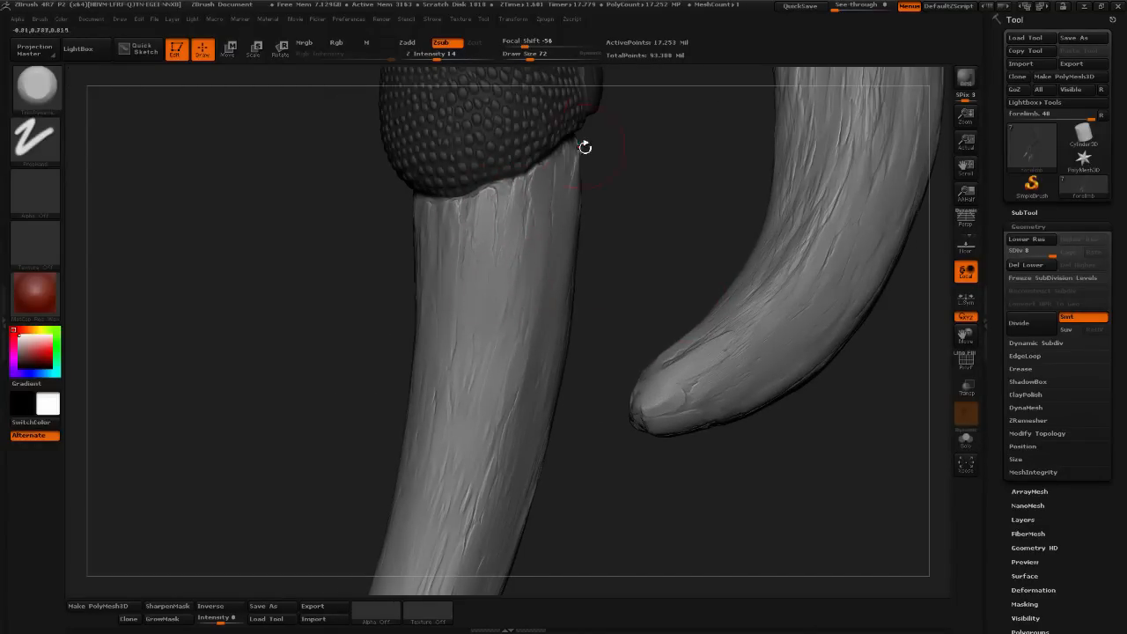
- Flatten the remaining cracks and flake edges around the claw's upper shaft with the TrimDynamic brush at draw size 47
left_click_drag(532, 58, 525, 58)
left_click_drag(663, 158, 599, 167)
left_click_drag(460, 234, 487, 214)
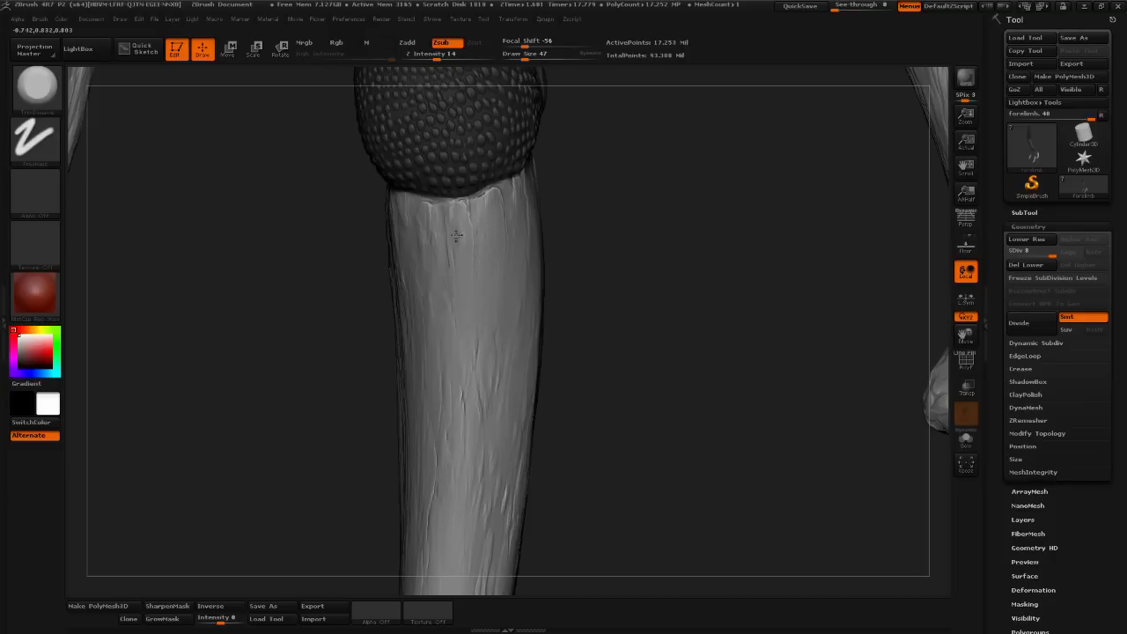
mouse_move(458, 222)
right_mouse_down()
mouse_move(446, 224)
mouse_move(455, 227)
right_mouse_up()
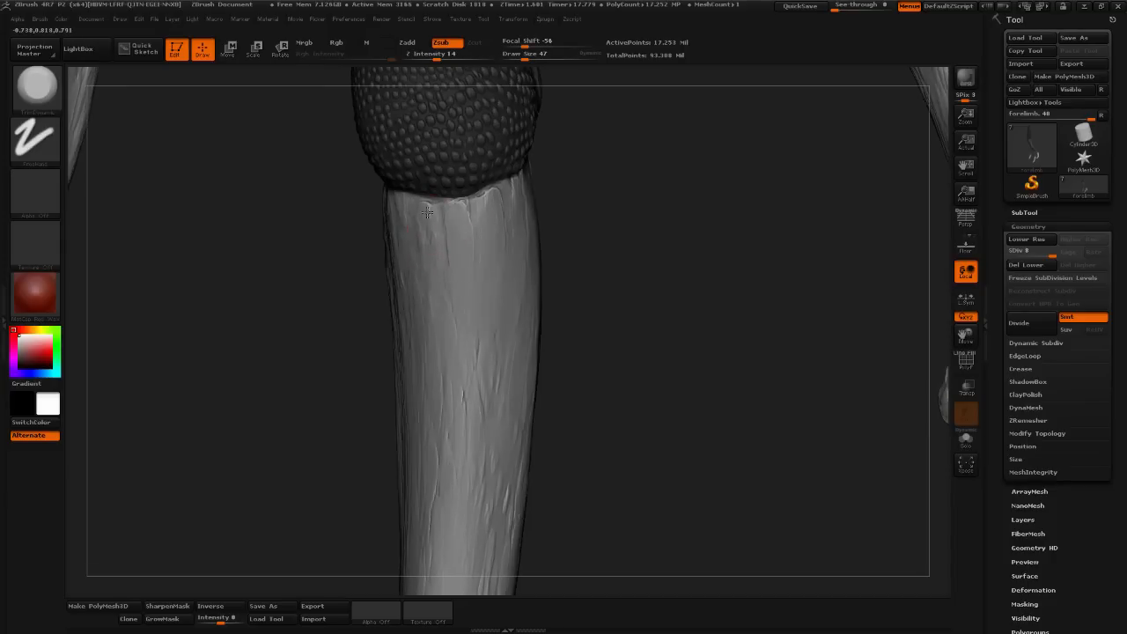
left_click_drag(590, 286, 648, 264)
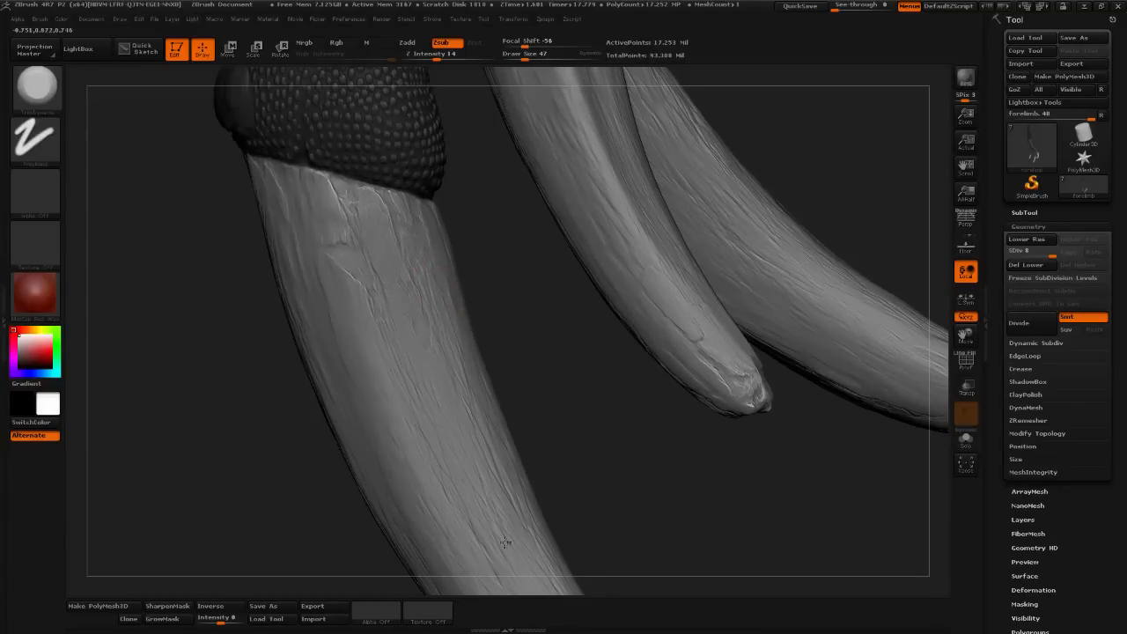
left_click_drag(590, 453, 463, 322)
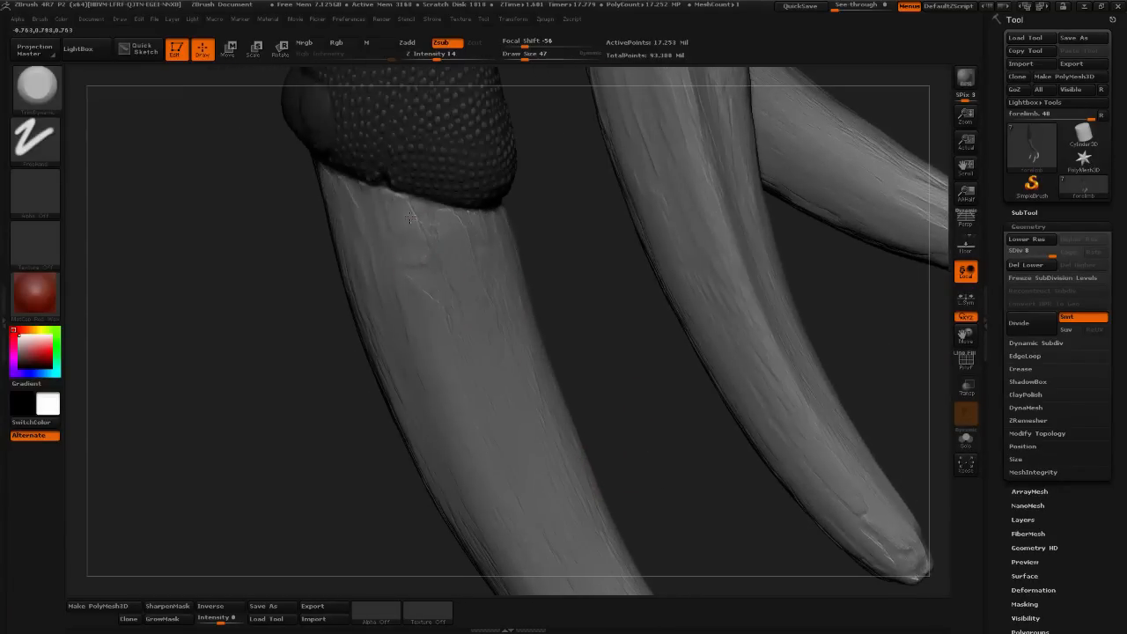
left_click_drag(561, 312, 581, 291)
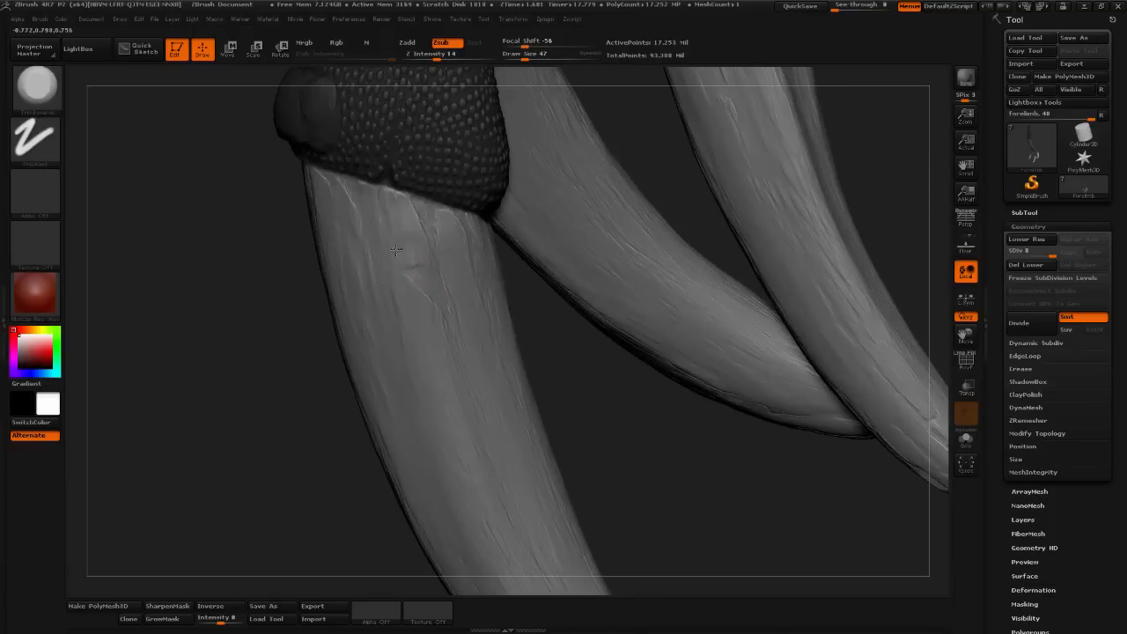
left_click_drag(461, 394, 376, 273)
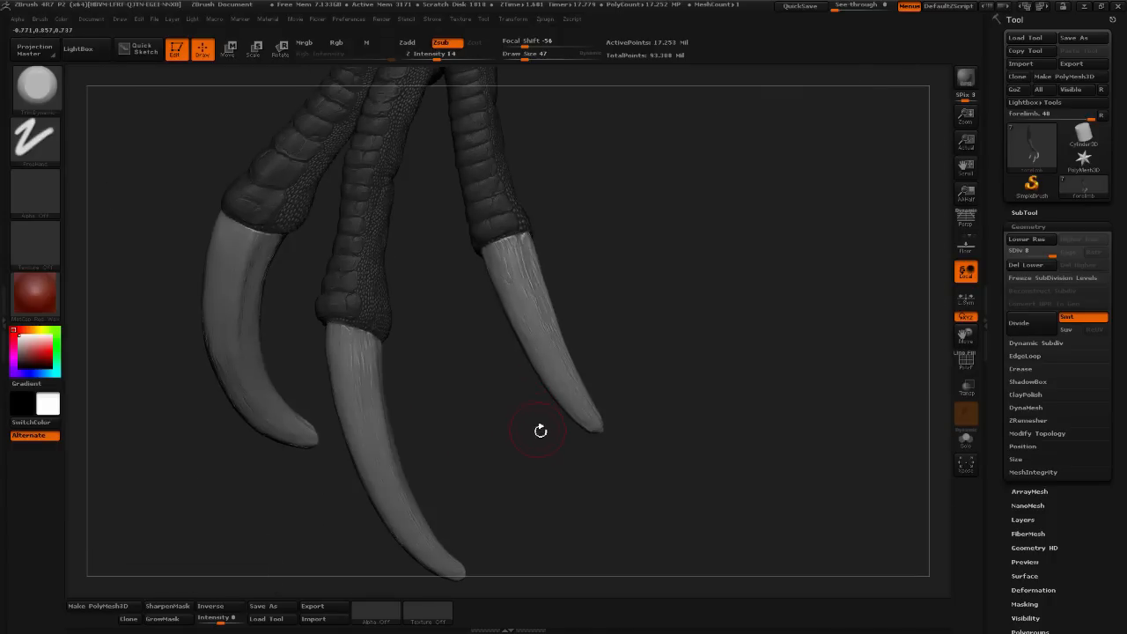
- Switch to the custom ClayTubes brush at draw size 15 and begin raised strokes on the neighbouring claw's base under its oval plate
left_click_drag(538, 431, 546, 308, "alt")
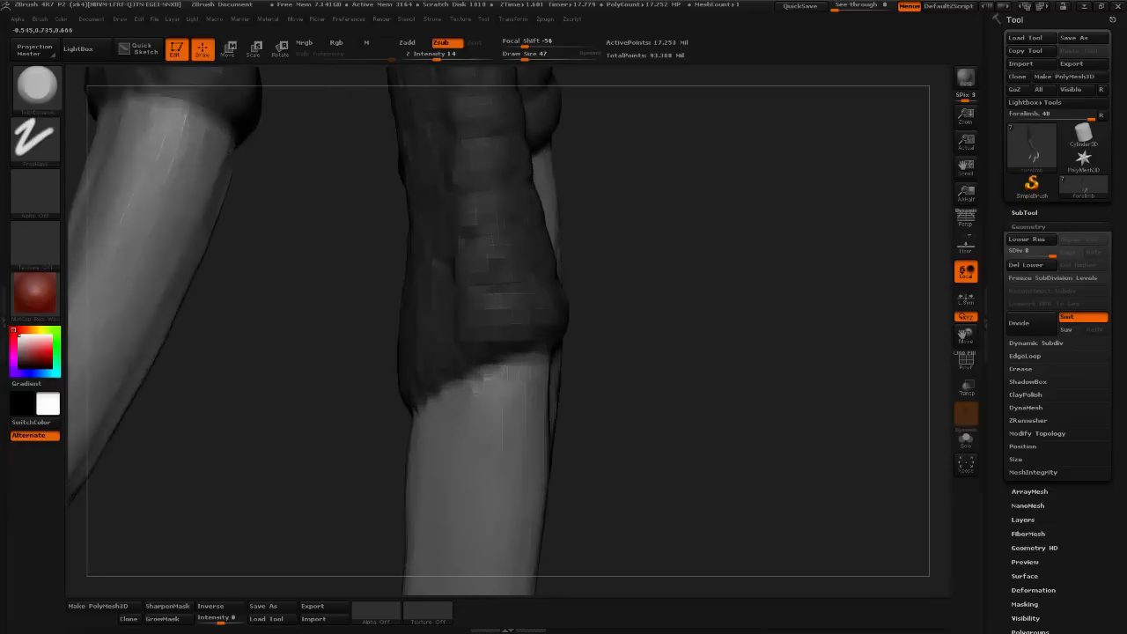
left_click_drag(705, 333, 749, 336)
left_click_drag(636, 380, 747, 390)
left_click(36, 90)
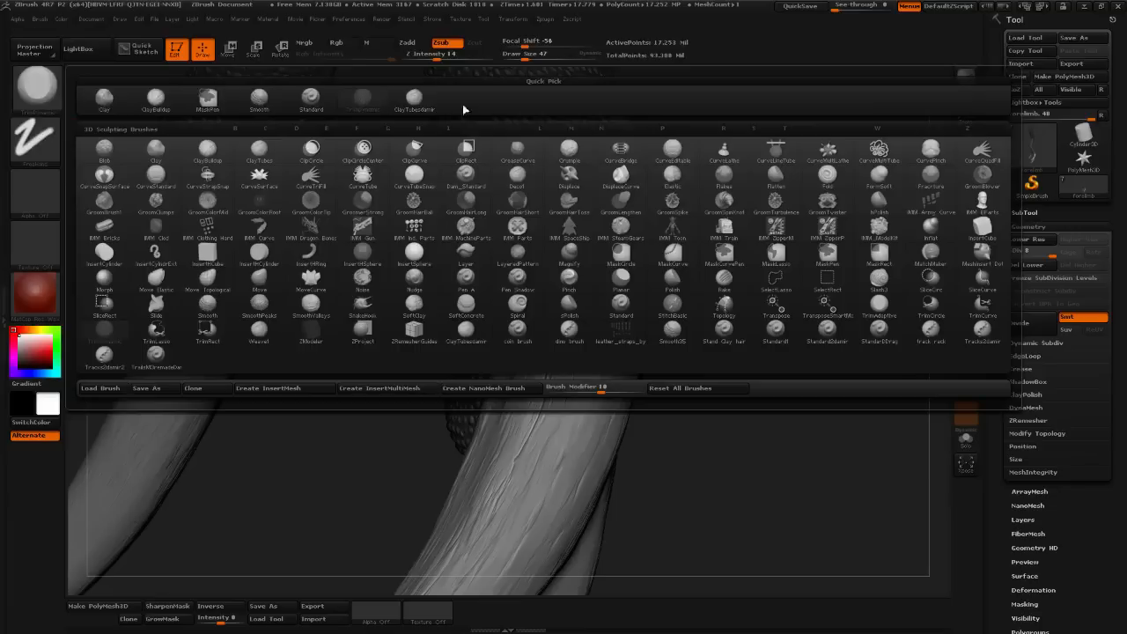
left_click(415, 98)
left_click_drag(562, 53, 553, 53)
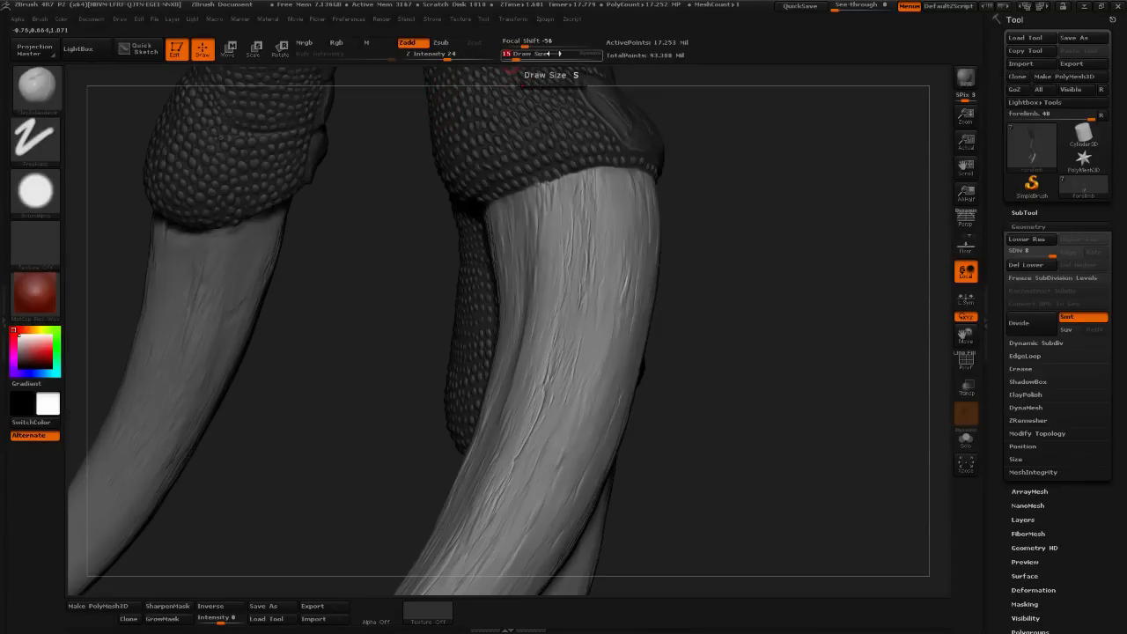
left_click_drag(722, 255, 685, 212)
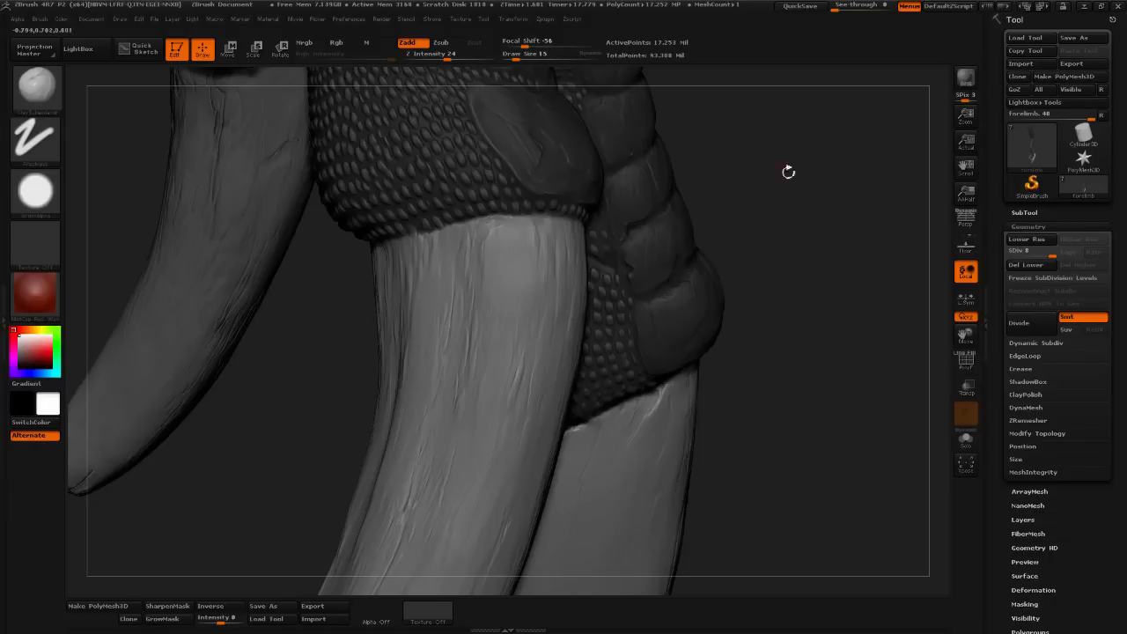
left_click_drag(787, 174, 724, 178)
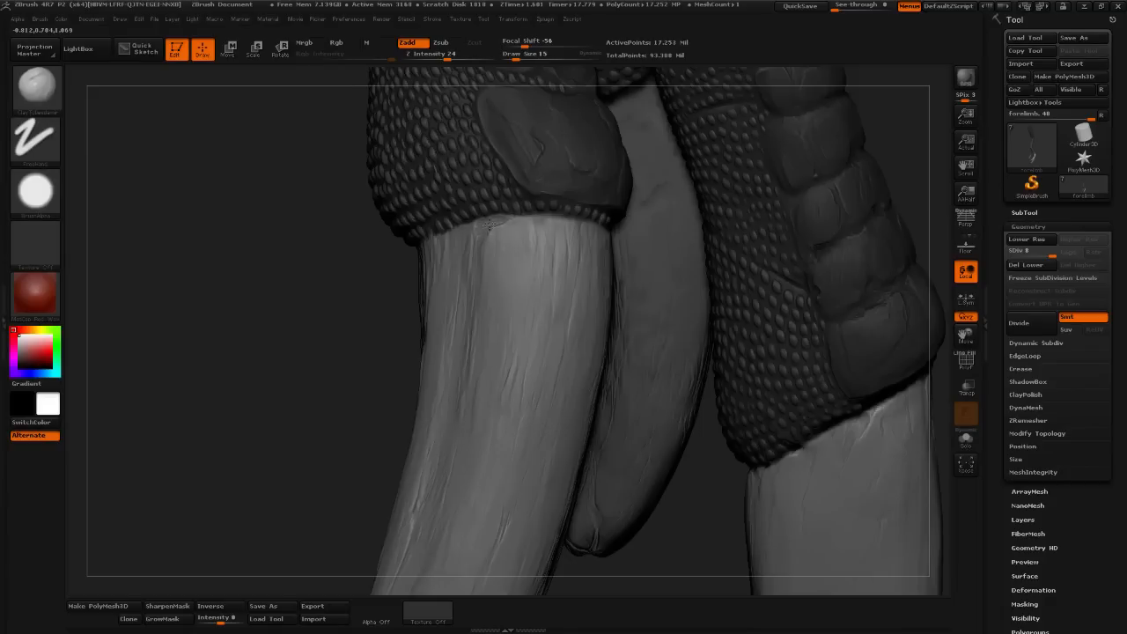
left_click_drag(358, 349, 491, 252)
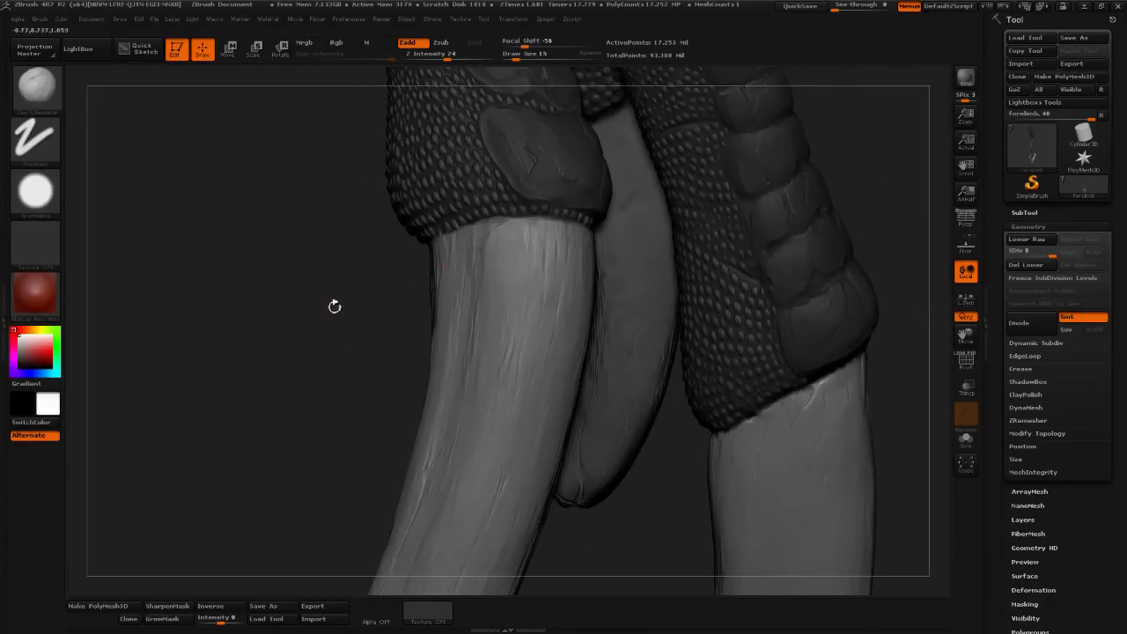
left_click_drag(335, 304, 491, 235)
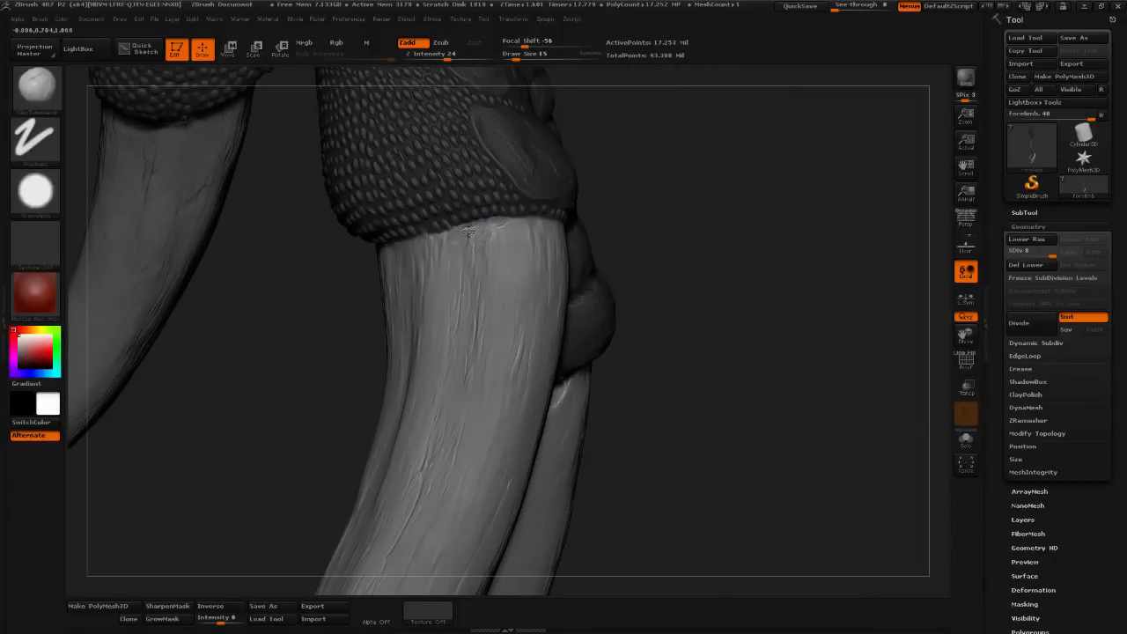
- Build and smooth a small chipped flake with short cracks at the claw's base, just below the scale border
left_click_drag(484, 222, 482, 233, "shift")
mouse_move(502, 222)
left_mouse_down()
mouse_move(503, 233)
mouse_move(483, 224)
left_mouse_up()
left_click_drag(475, 267, 478, 260, "shift")
left_click_drag(660, 211, 465, 249)
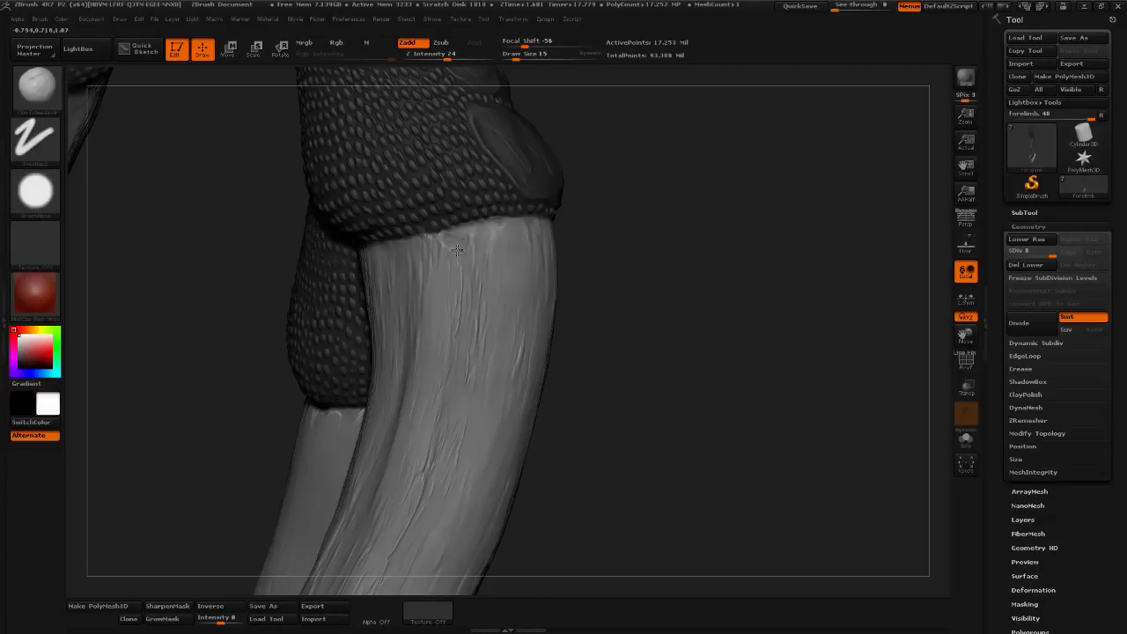
mouse_move(467, 253)
left_mouse_down()
mouse_move(495, 242)
mouse_move(483, 245)
left_mouse_up()
left_click_drag(471, 244, 479, 247)
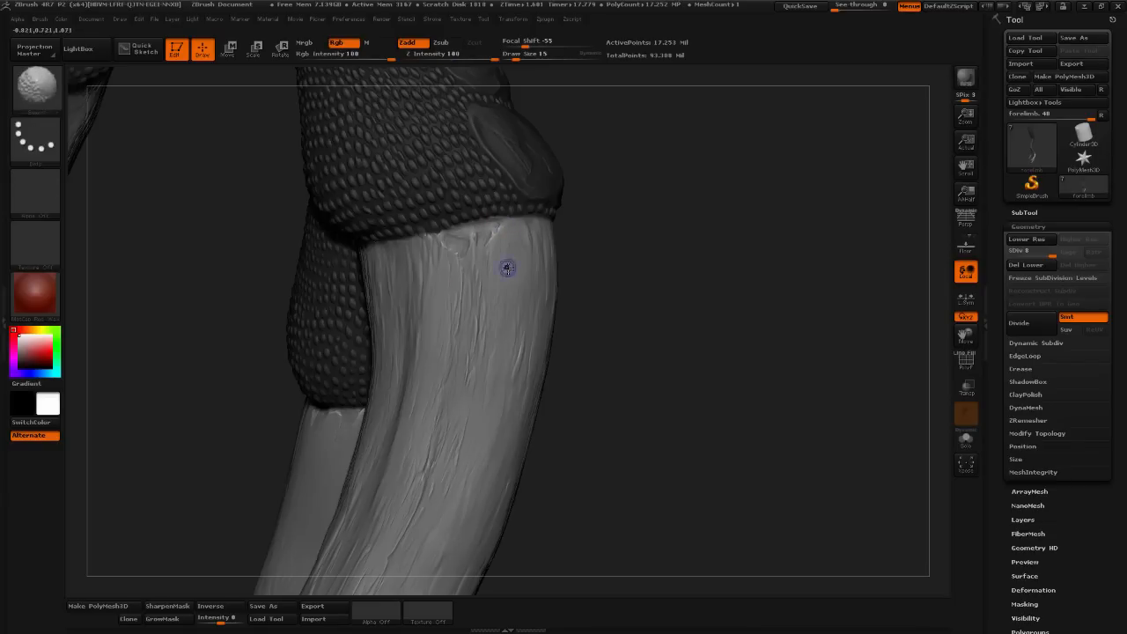
- Sculpt short rounded flake outlines under the scale border around the claw's side
left_click_drag(702, 195, 612, 224)
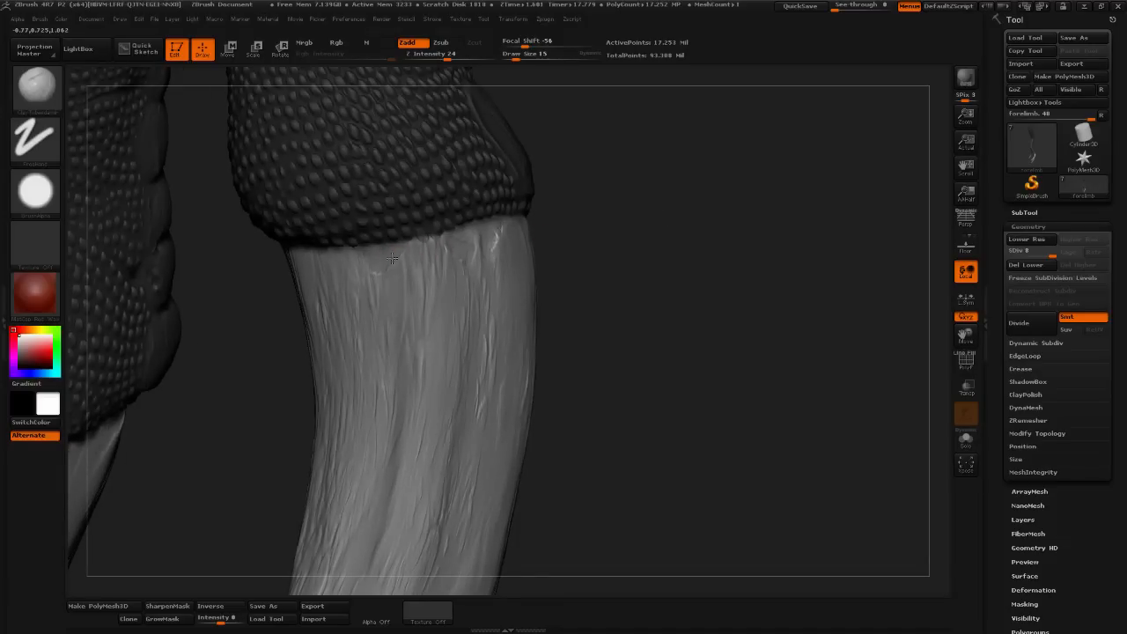
left_click_drag(406, 257, 408, 273)
left_click_drag(652, 207, 692, 198)
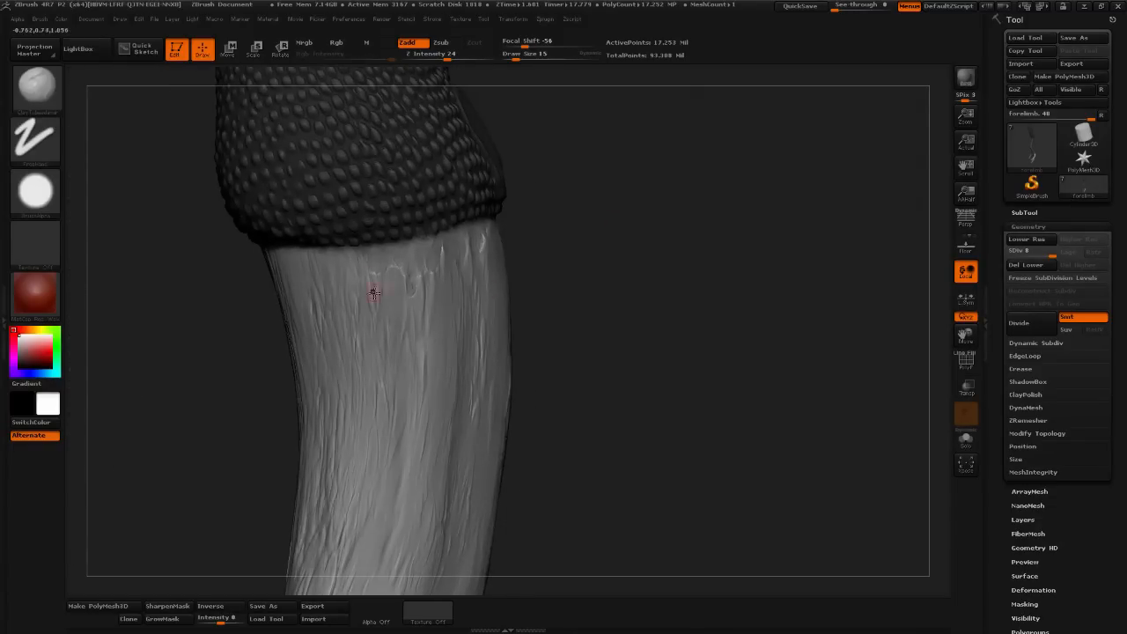
left_click_drag(546, 229, 553, 285)
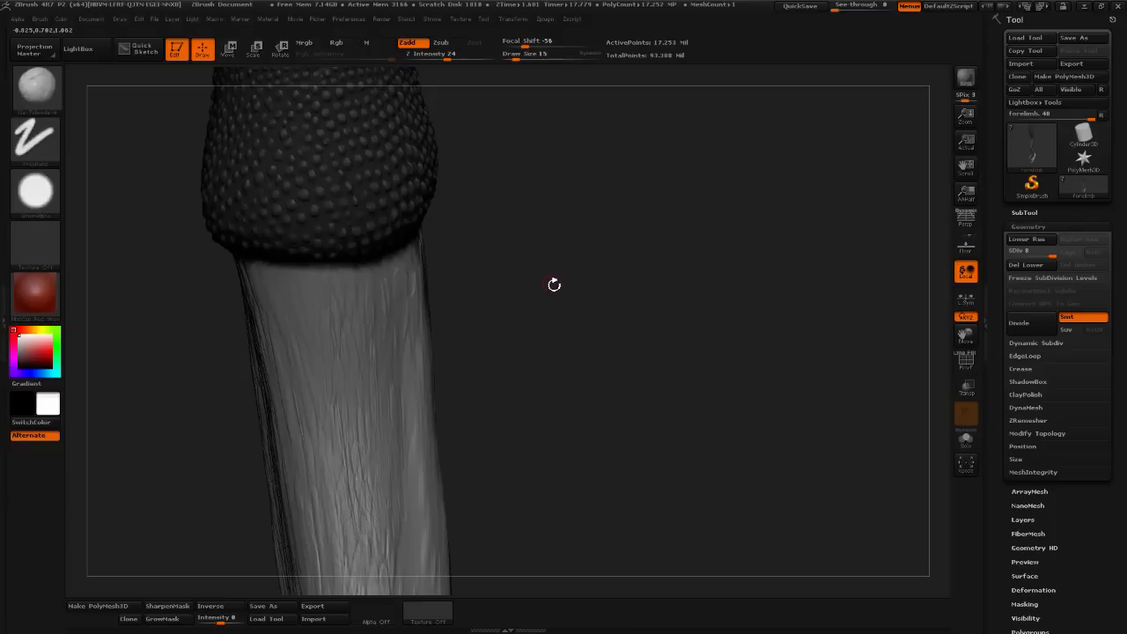
- Sculpt small curved, branching ridges beneath the scale border on the claw's fully scaled side
mouse_move(502, 315)
left_mouse_down()
mouse_move(549, 322)
mouse_move(533, 317)
mouse_move(585, 287)
mouse_move(589, 337)
mouse_move(589, 314)
mouse_move(561, 300)
mouse_move(613, 331)
left_mouse_up()
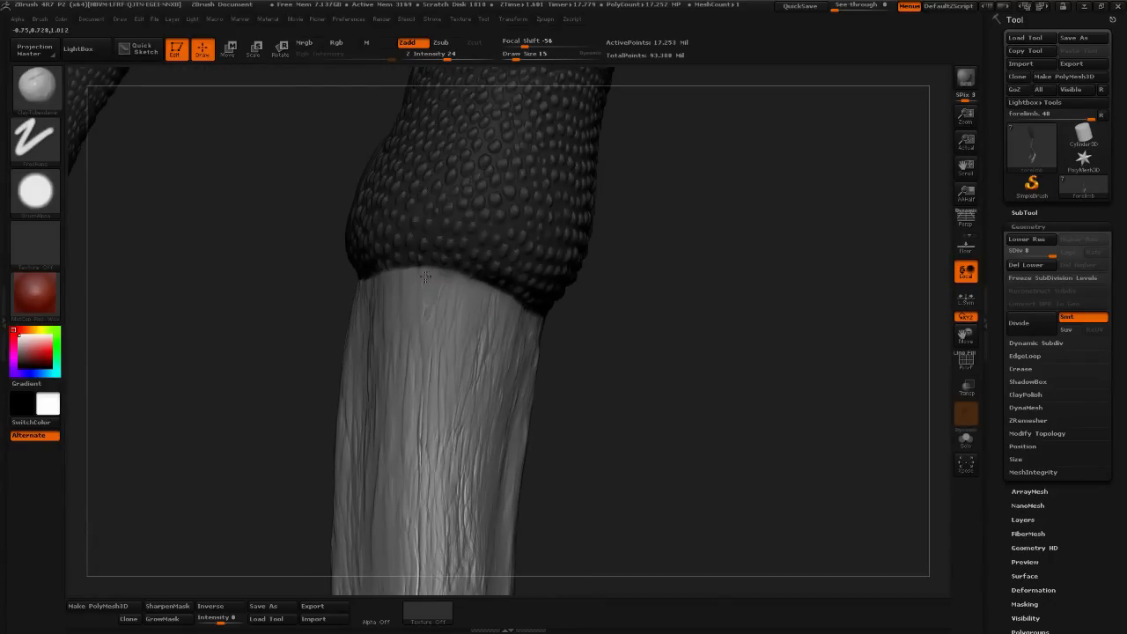
left_click_drag(424, 279, 415, 273)
left_click_drag(622, 265, 630, 277)
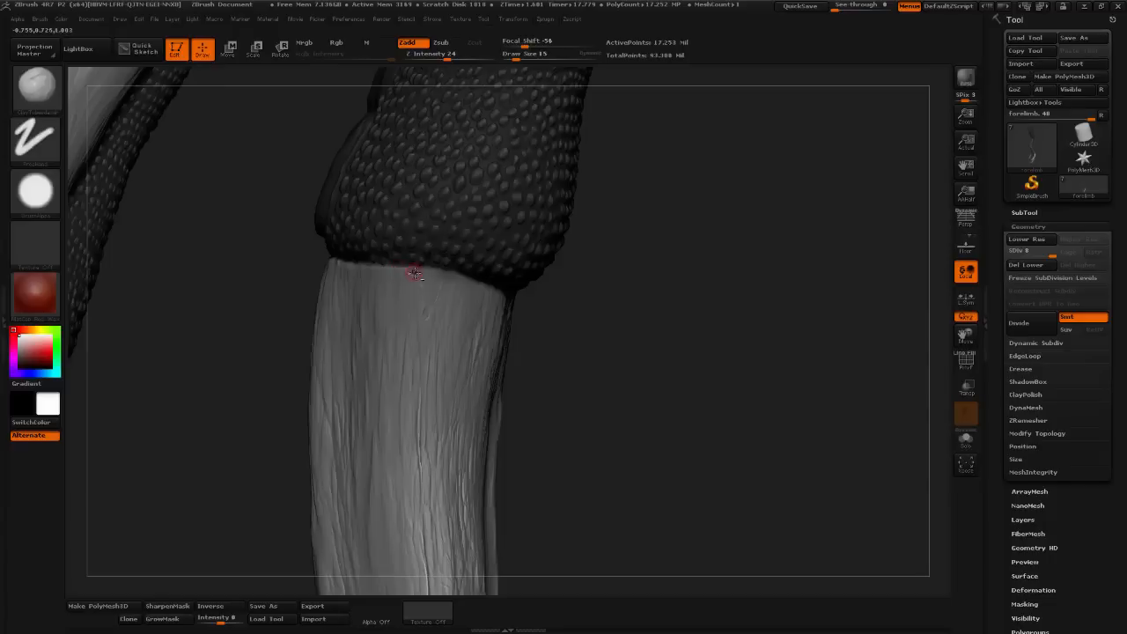
left_click_drag(415, 272, 399, 278)
left_click_drag(429, 314, 430, 317)
left_click_drag(590, 318, 548, 313)
left_click_drag(439, 293, 446, 280)
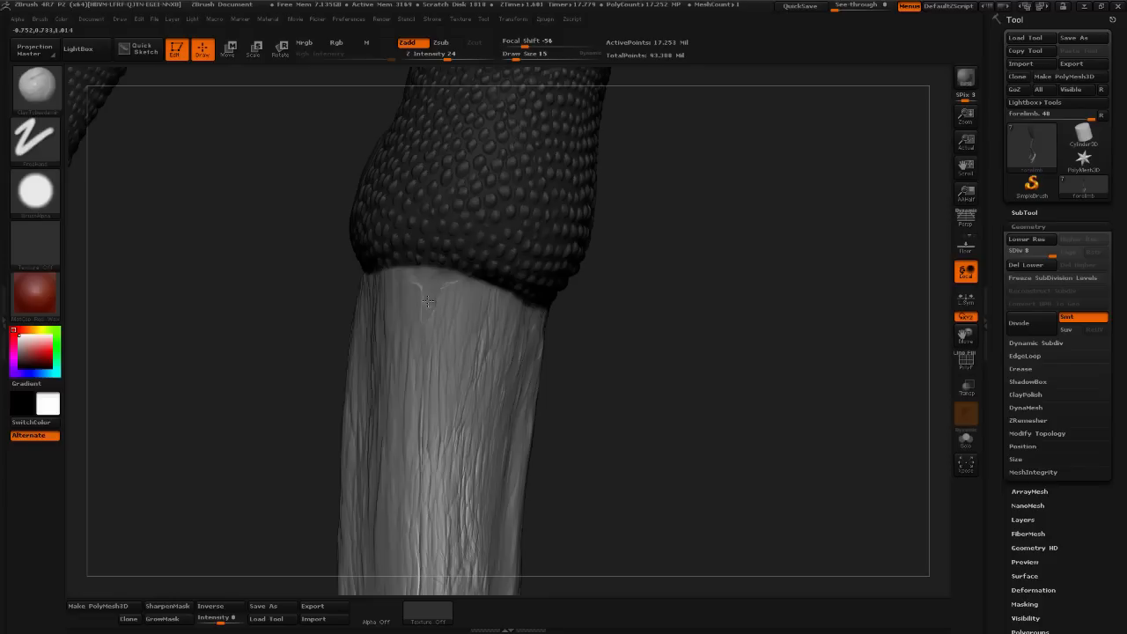
mouse_move(427, 301)
left_mouse_down()
mouse_move(468, 282)
mouse_move(459, 288)
left_mouse_up()
- Extend the rounded flakes and raised edges along the scale border toward the claw's oval-plate side
left_click_drag(701, 292, 647, 294)
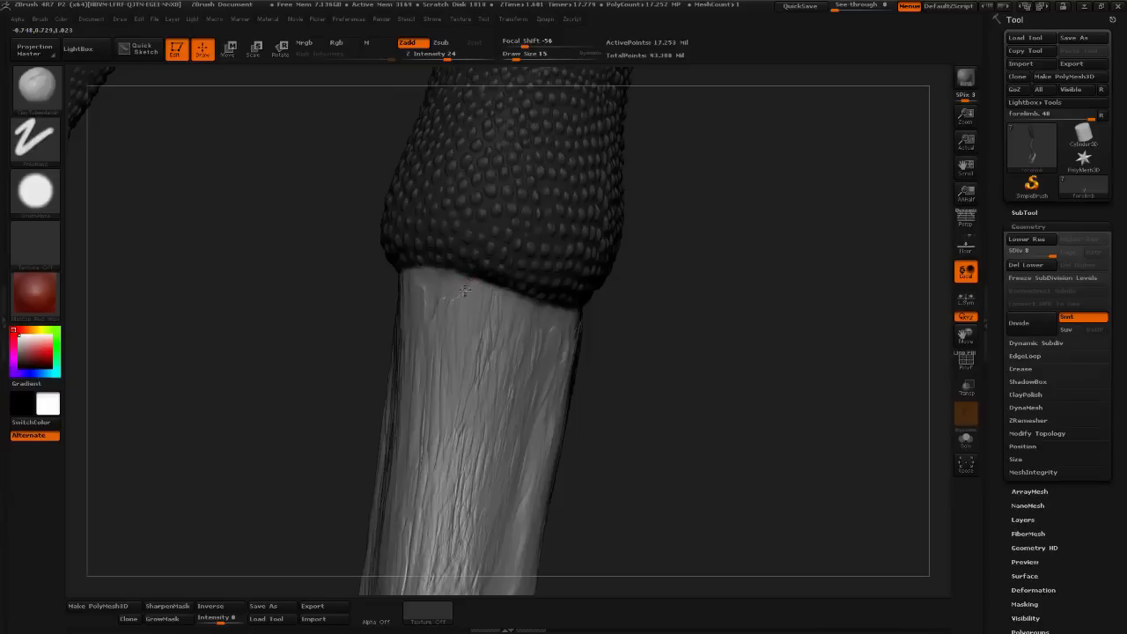
left_click_drag(465, 290, 478, 287)
left_click_drag(740, 277, 511, 298)
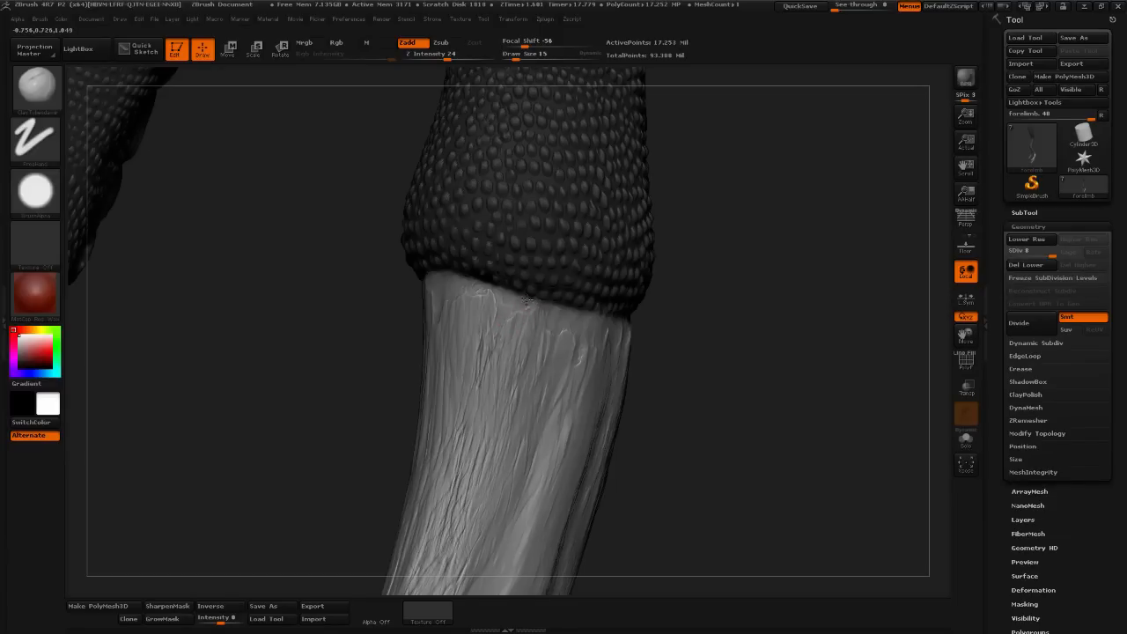
left_click_drag(736, 284, 707, 287)
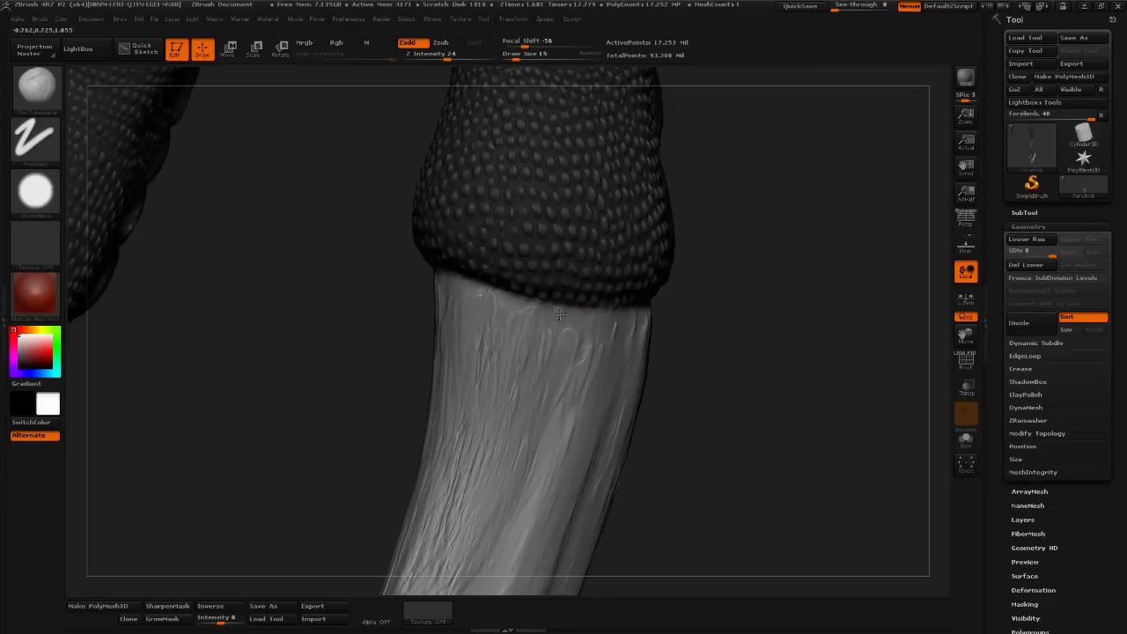
left_click_drag(745, 302, 593, 316)
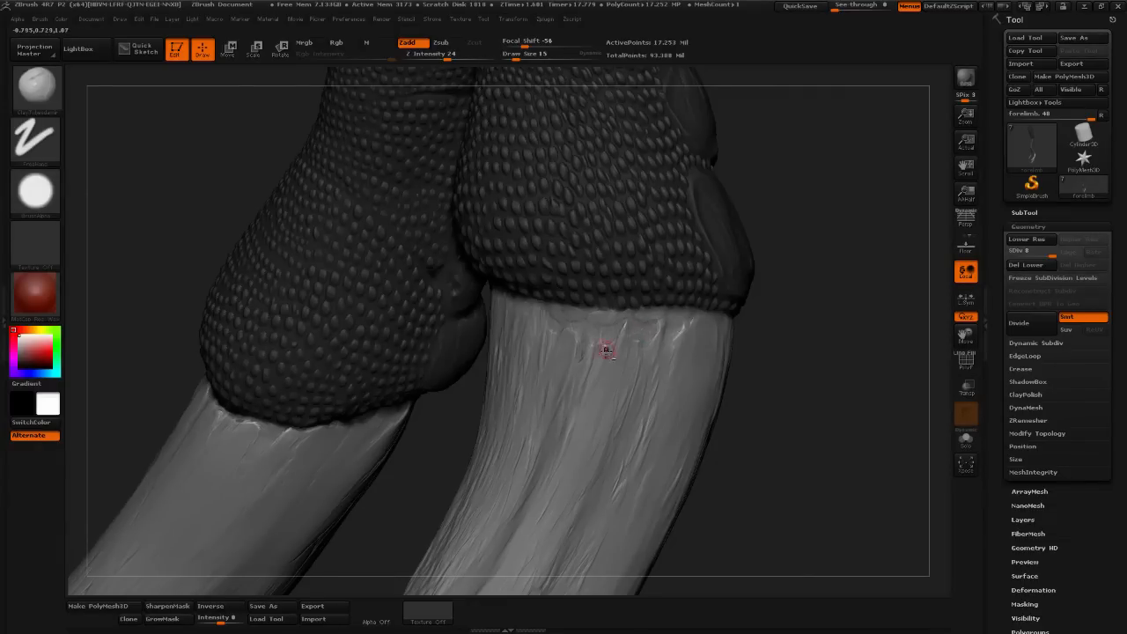
- Build a raised, broken rim across the claw's base directly beneath the pebbled scales
left_click_drag(796, 296, 769, 300)
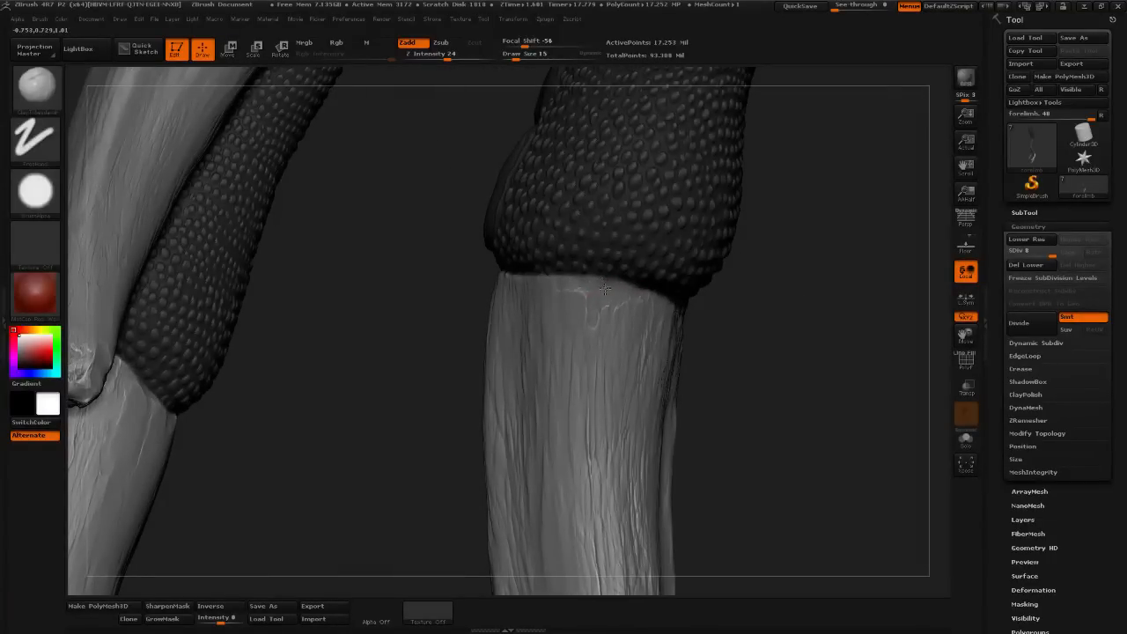
left_click_drag(745, 295, 796, 282)
left_click_drag(723, 288, 745, 266)
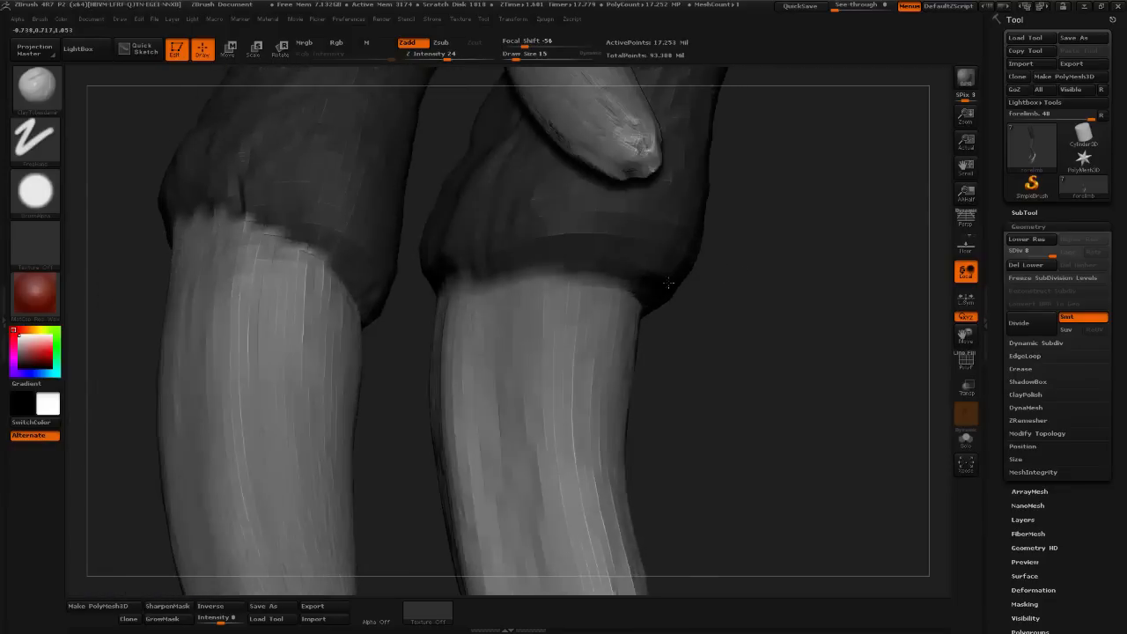
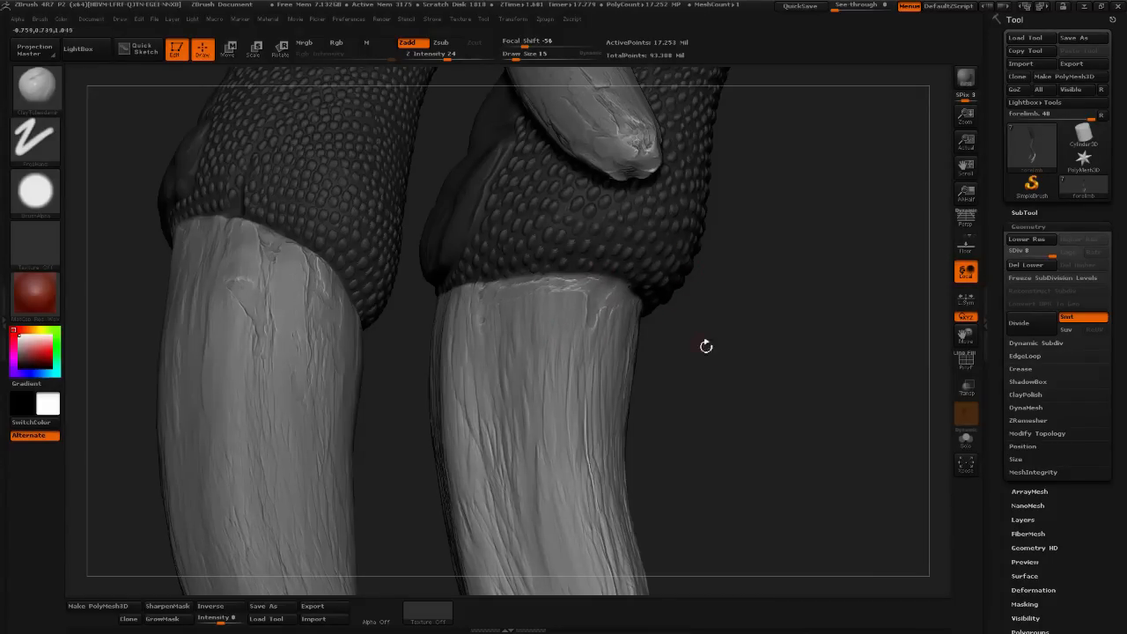
- Add thin raised flake edges to the adjacent claw's base below the scale border and the lowest smooth plates
mouse_move(707, 344)
left_mouse_down()
mouse_move(775, 343)
mouse_move(709, 309)
mouse_move(726, 323)
left_mouse_up()
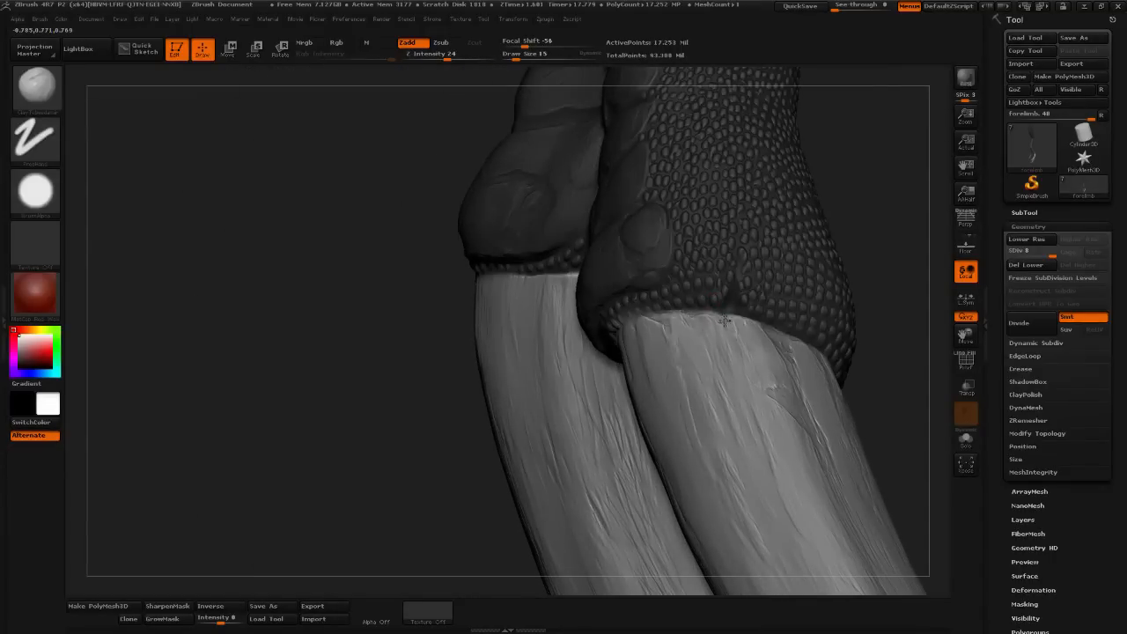
left_click_drag(861, 319, 933, 317)
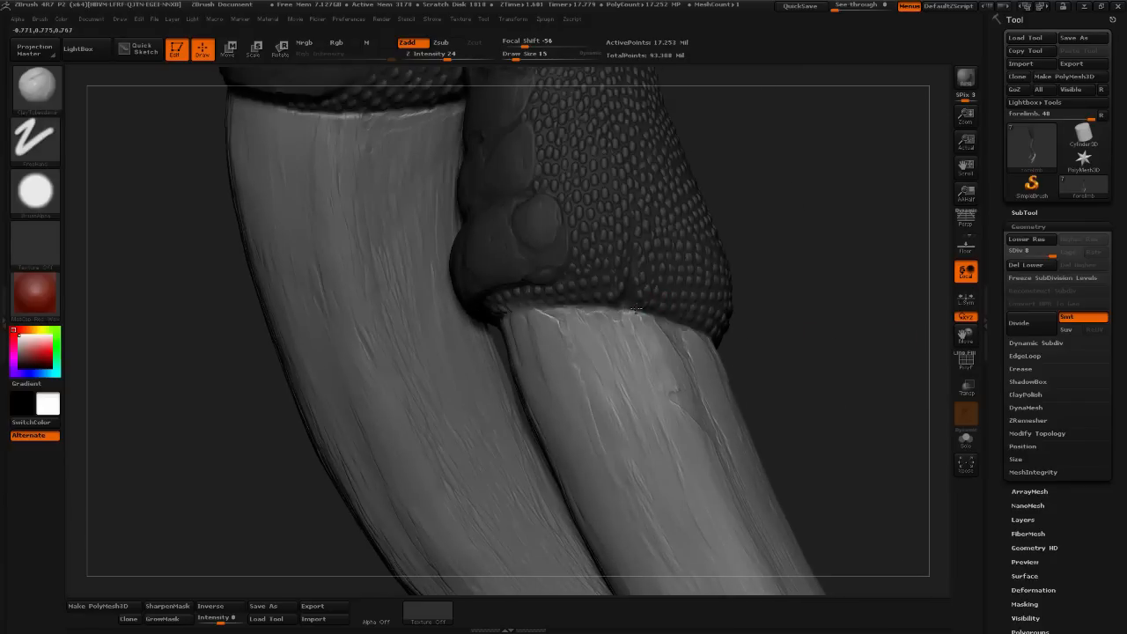
left_click_drag(658, 314, 678, 327)
left_click_drag(778, 253, 668, 278)
mouse_move(548, 313)
left_mouse_down()
mouse_move(562, 308)
mouse_move(548, 313)
left_mouse_up()
left_click_drag(715, 273, 792, 270)
left_click_drag(567, 316, 557, 315)
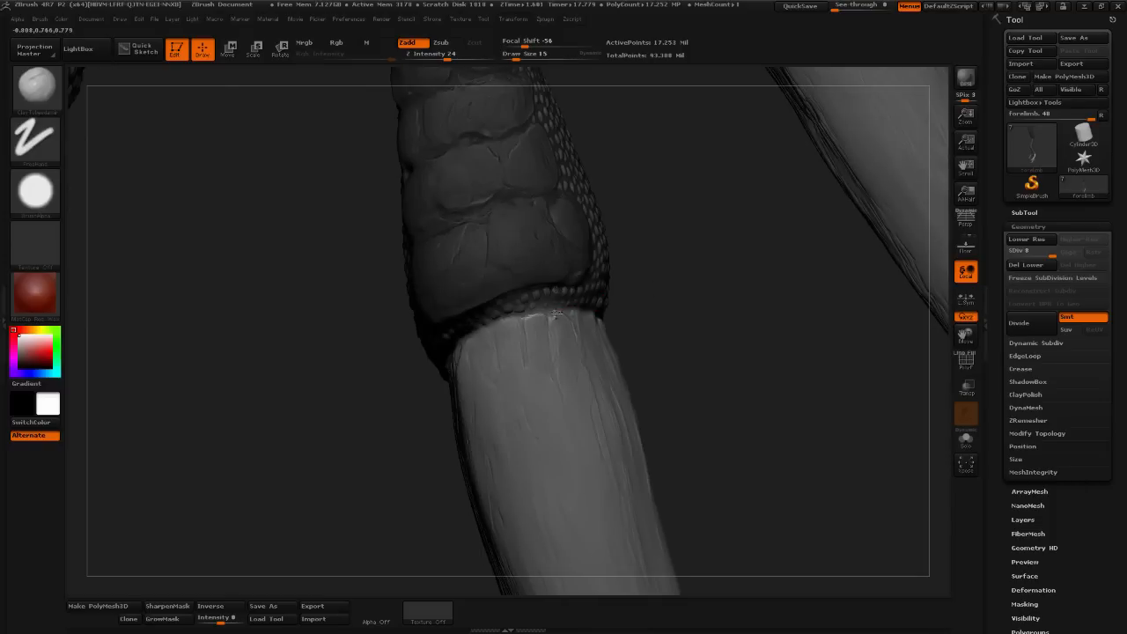
- Continue the thin raised flakes around the claw's base from beneath the lowest smooth plate to its fully scaled side
left_click_drag(662, 288, 749, 289)
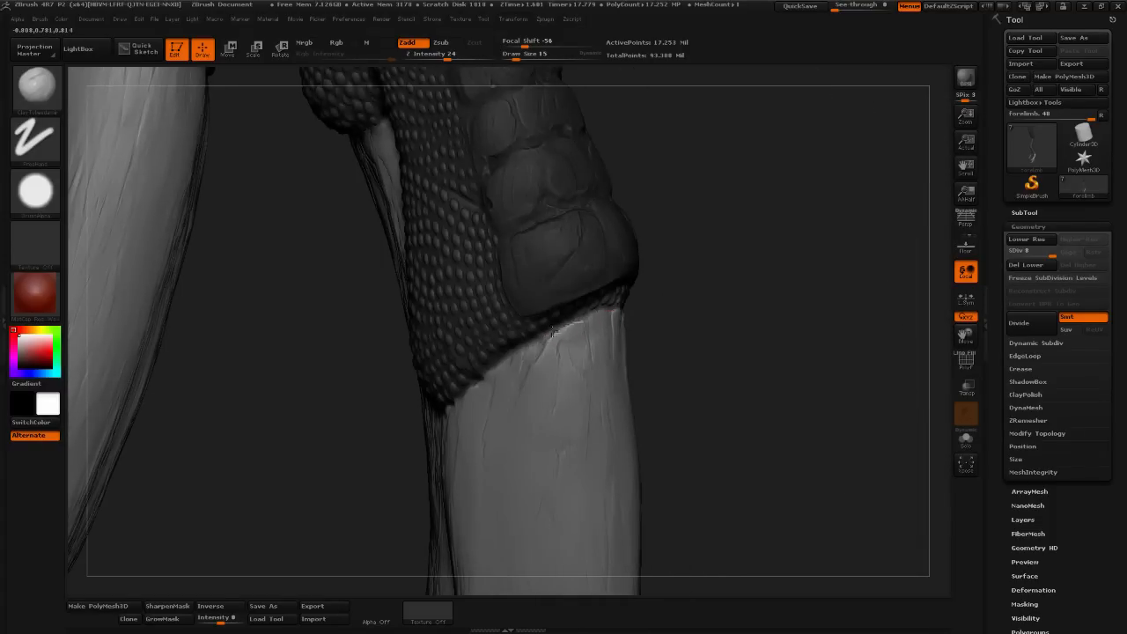
left_click_drag(678, 296, 740, 295)
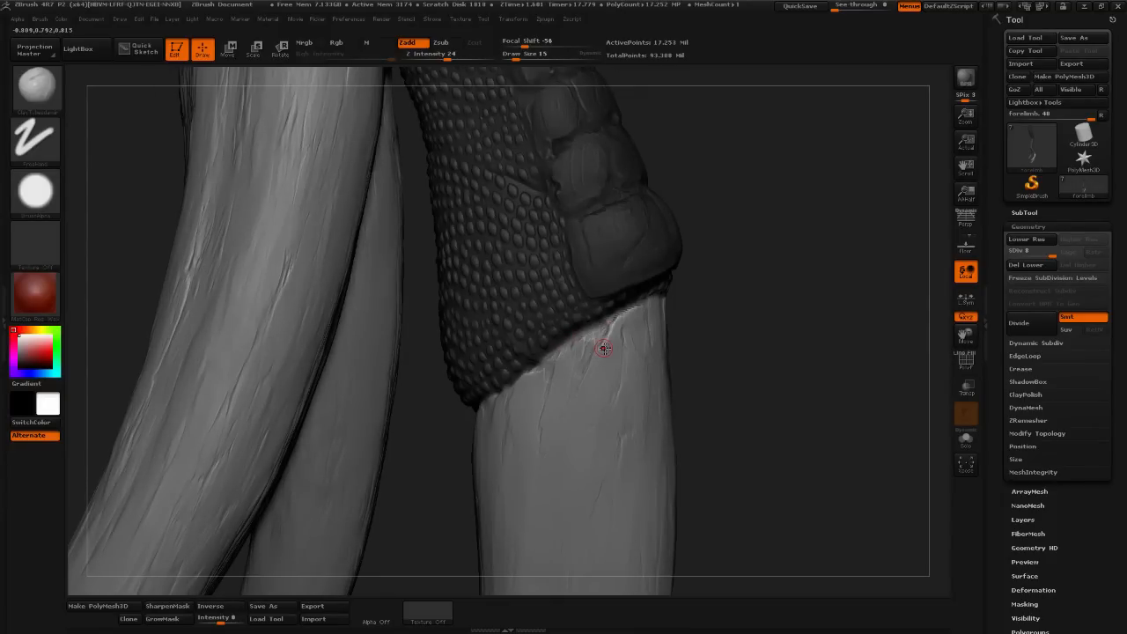
left_click_drag(749, 362, 601, 322)
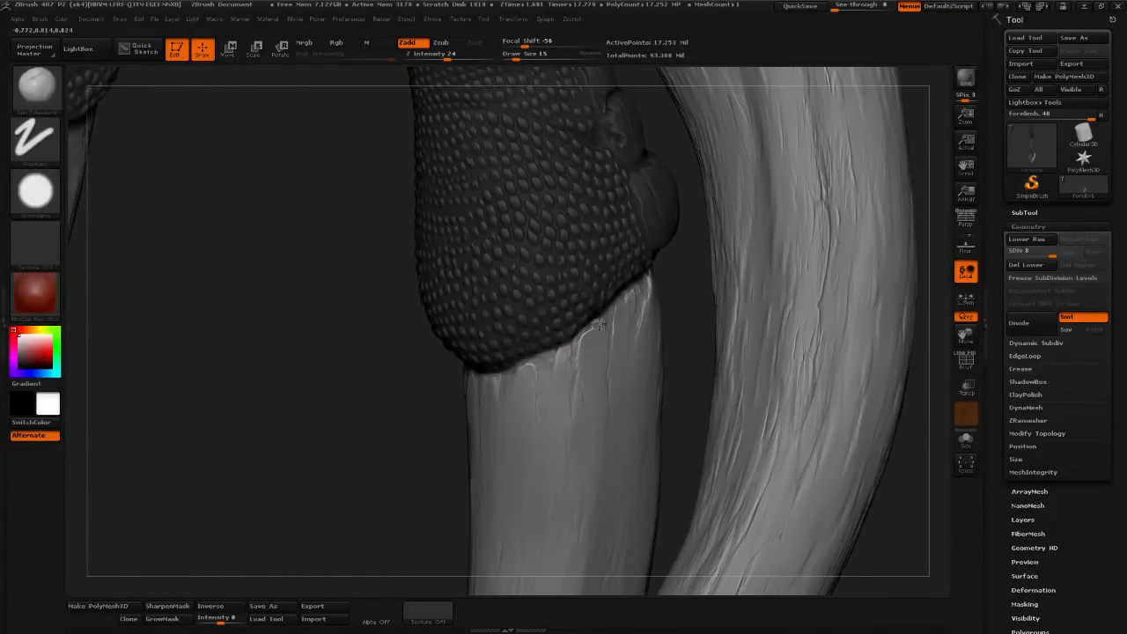
left_click_drag(676, 335, 749, 333)
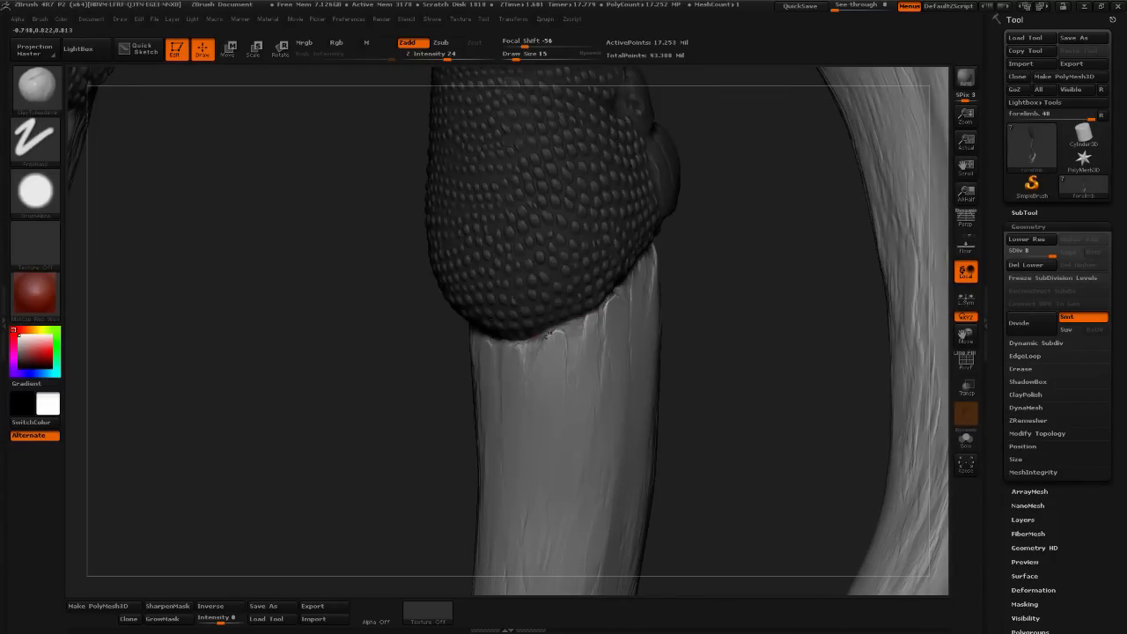
left_click_drag(687, 332, 634, 308)
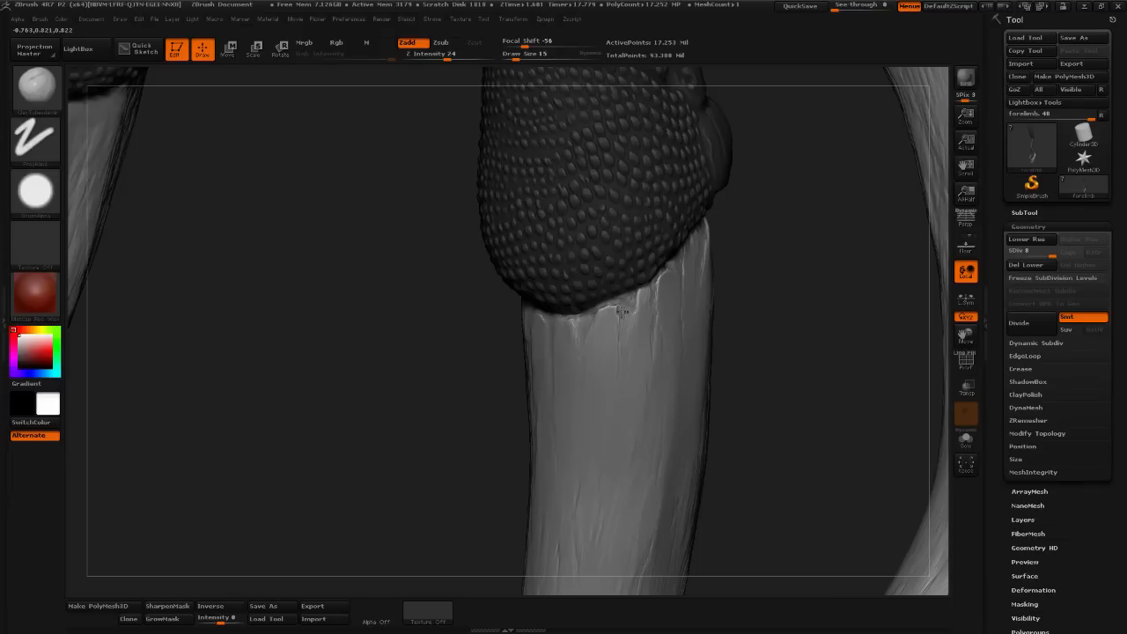
left_click_drag(634, 309, 612, 312)
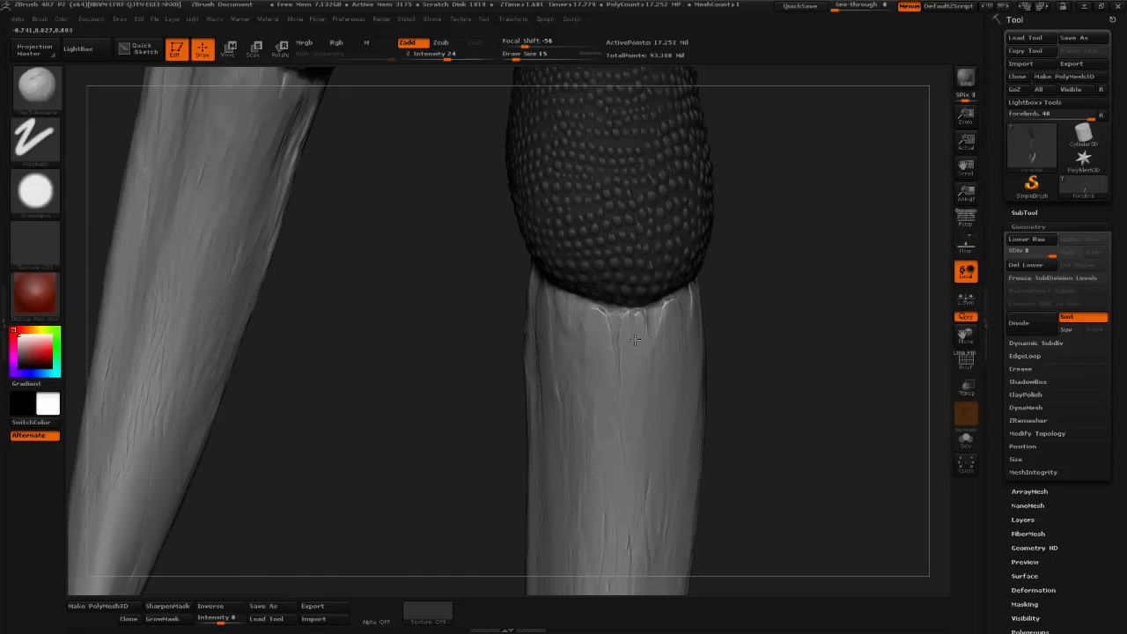
- Sculpt broken flake edges and short vertical ridges along the claw base's opposite side, back toward the smooth plates
left_click_drag(715, 320, 615, 432)
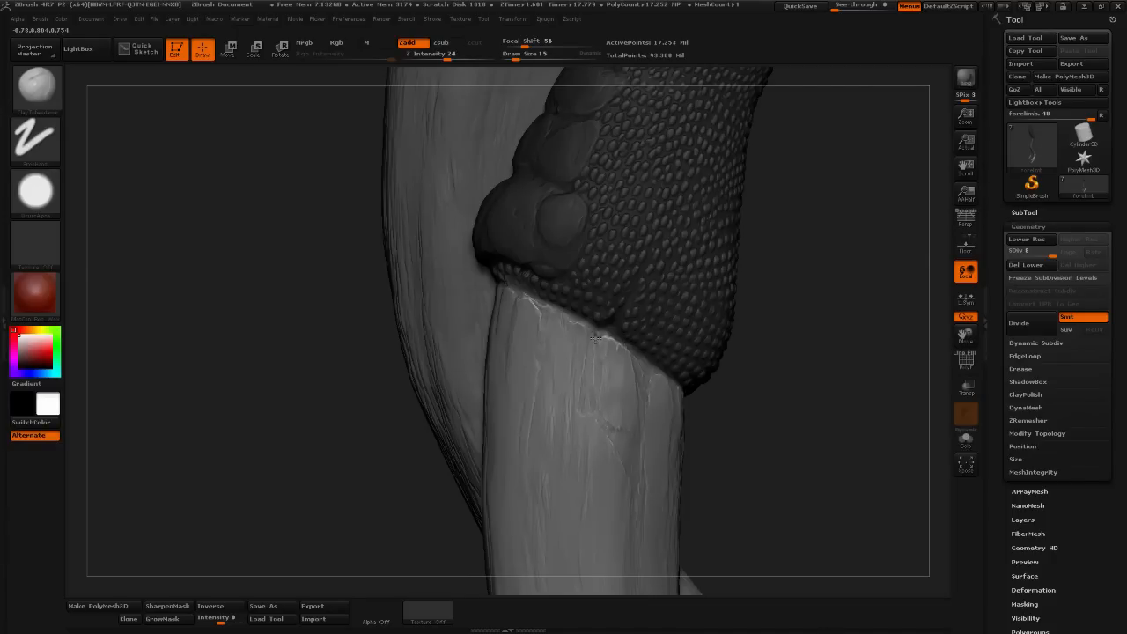
left_click_drag(697, 391, 752, 376)
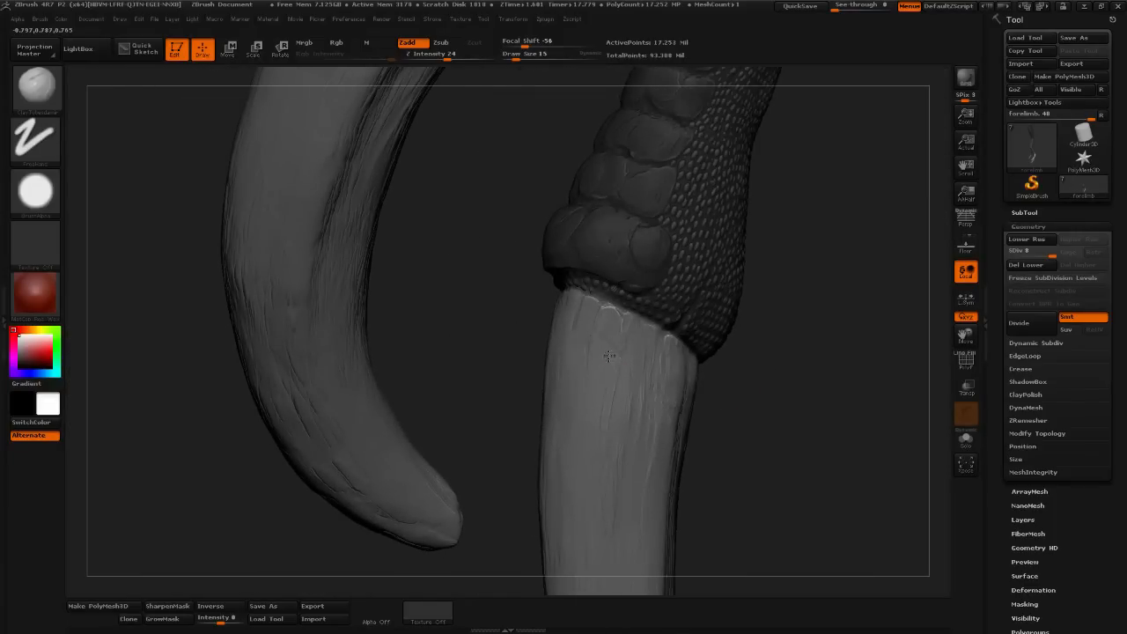
left_click_drag(720, 385, 745, 379)
left_click_drag(534, 320, 554, 303)
- Sculpt curved flake edges on the neighbouring claw's base below its large lowest plate, smoothing part of the surface
left_click_drag(739, 264, 555, 319)
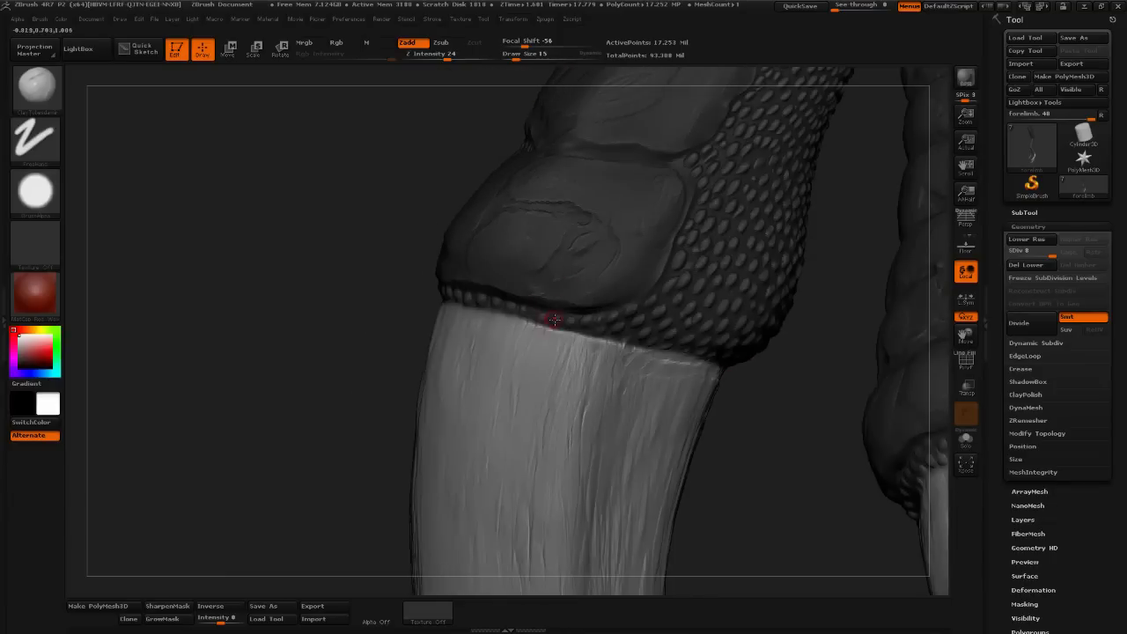
left_click_drag(725, 346, 587, 296)
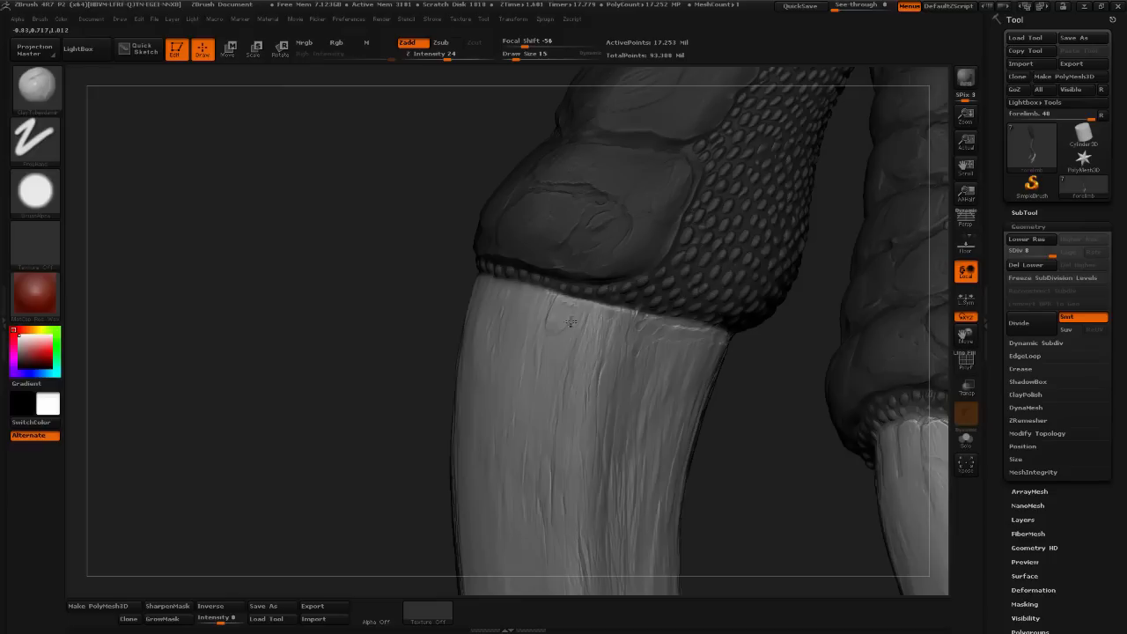
left_click_drag(576, 313, 558, 310, "shift")
key("shift")
mouse_move(455, 340)
left_mouse_down()
mouse_move(458, 378)
mouse_move(599, 314)
left_mouse_up()
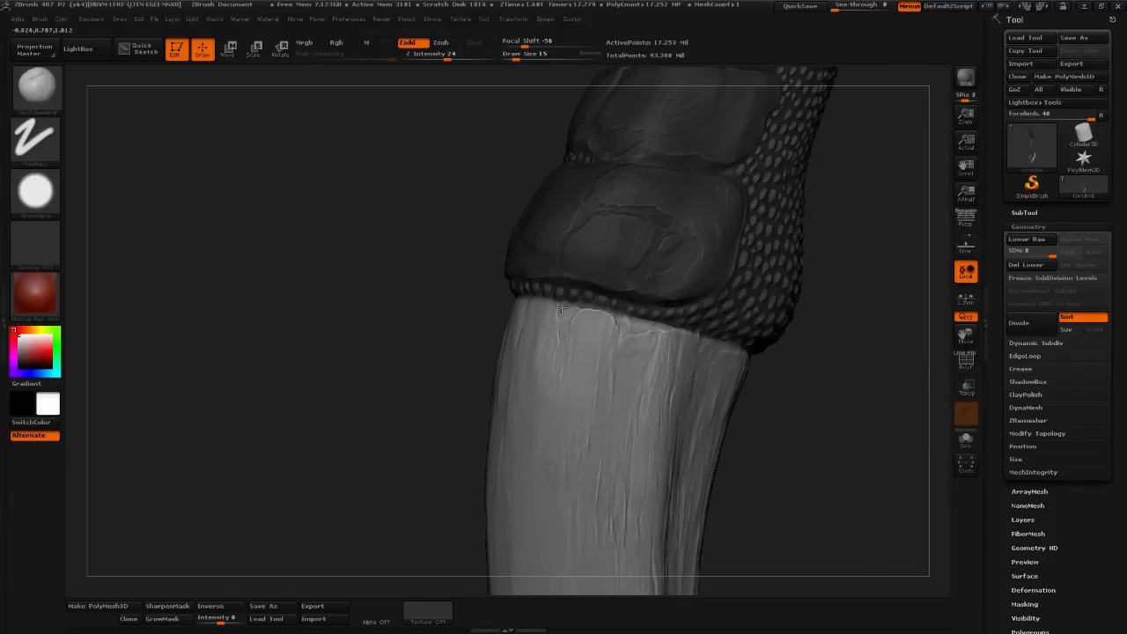
- Extend the chipped rim across the front of this claw's base beneath the row of small scales under the wide plate
left_click_drag(396, 372, 578, 329)
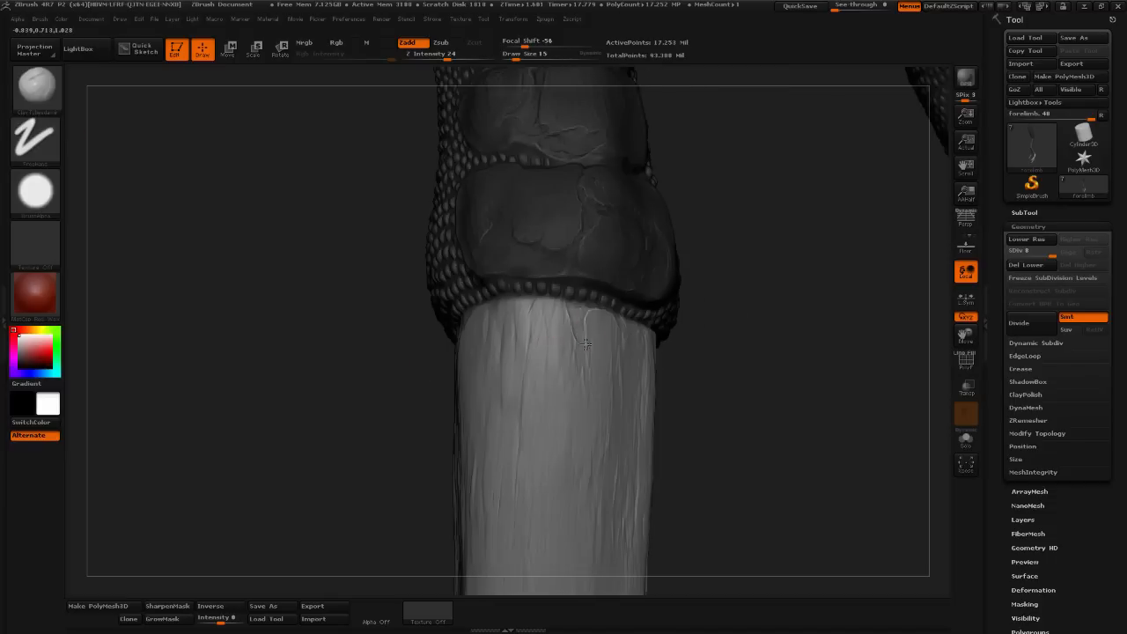
left_click_drag(691, 310, 717, 310)
left_click_drag(520, 313, 558, 305)
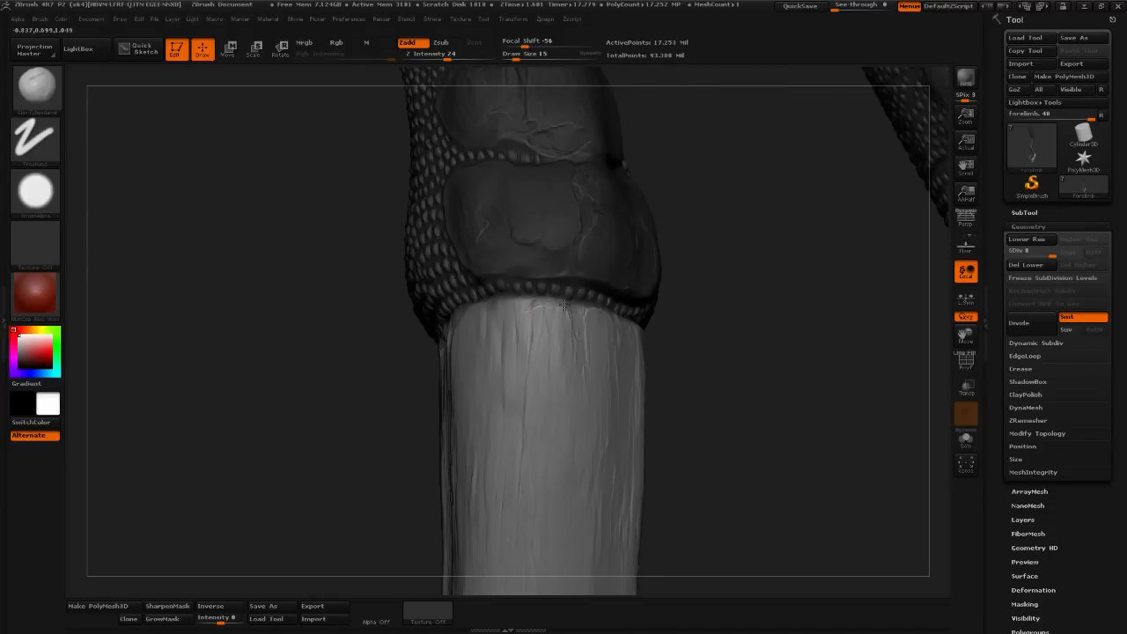
left_click_drag(722, 321, 566, 320)
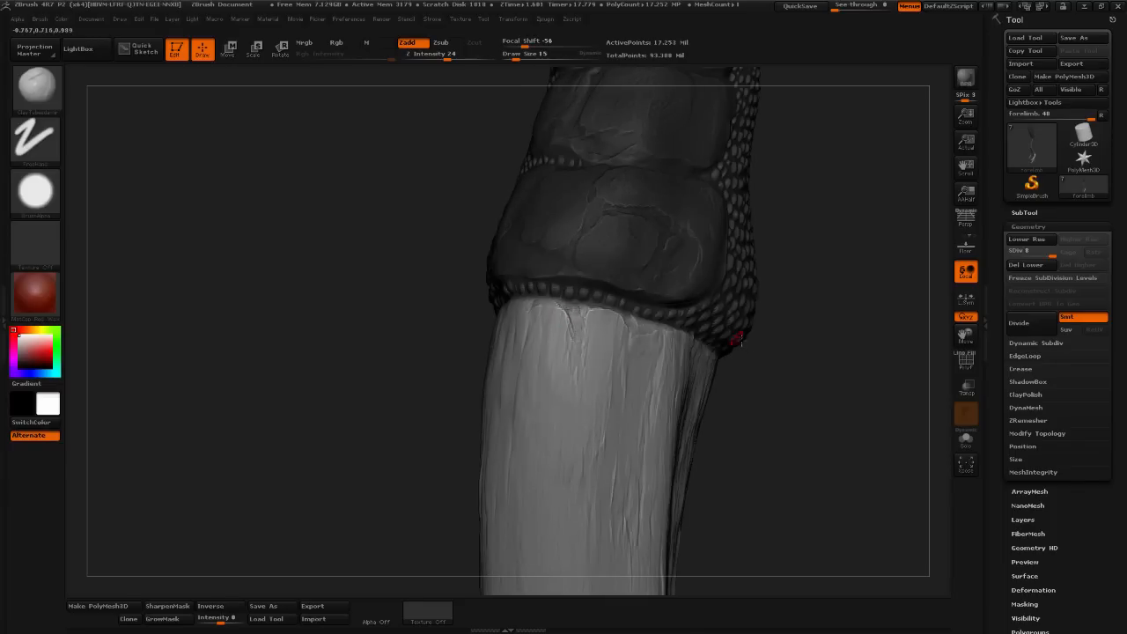
mouse_move(670, 330)
left_mouse_down()
mouse_move(773, 349)
mouse_move(697, 360)
mouse_move(777, 320)
mouse_move(555, 296)
left_mouse_up()
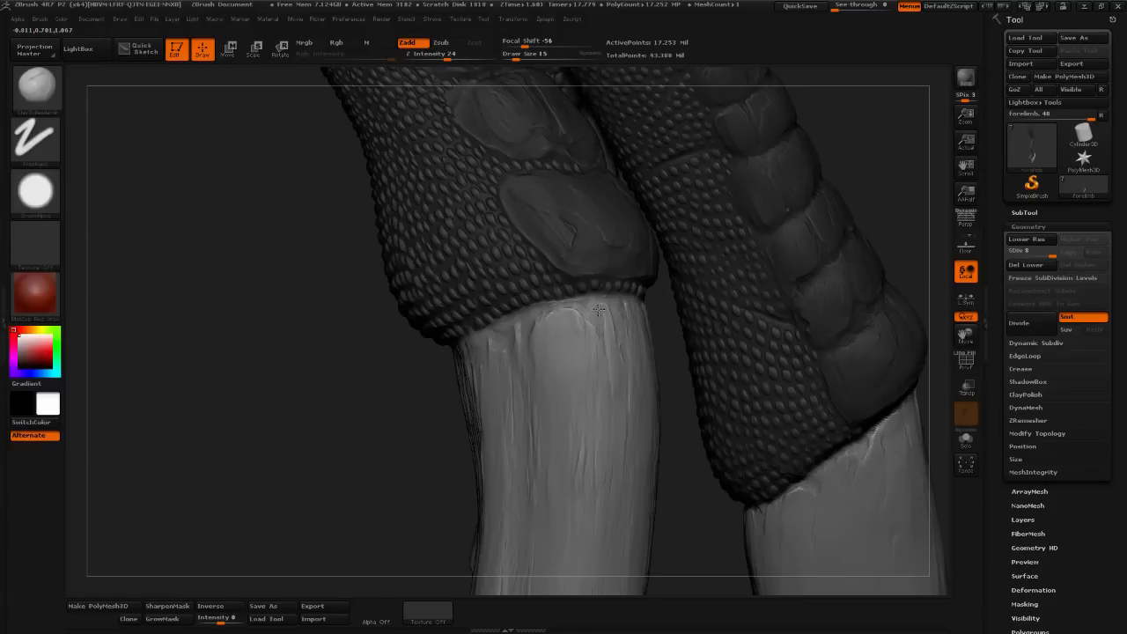
- Carry the raised, broken rim around this claw's base beneath the pebbled scales on its side and back
left_click_drag(660, 372, 680, 428)
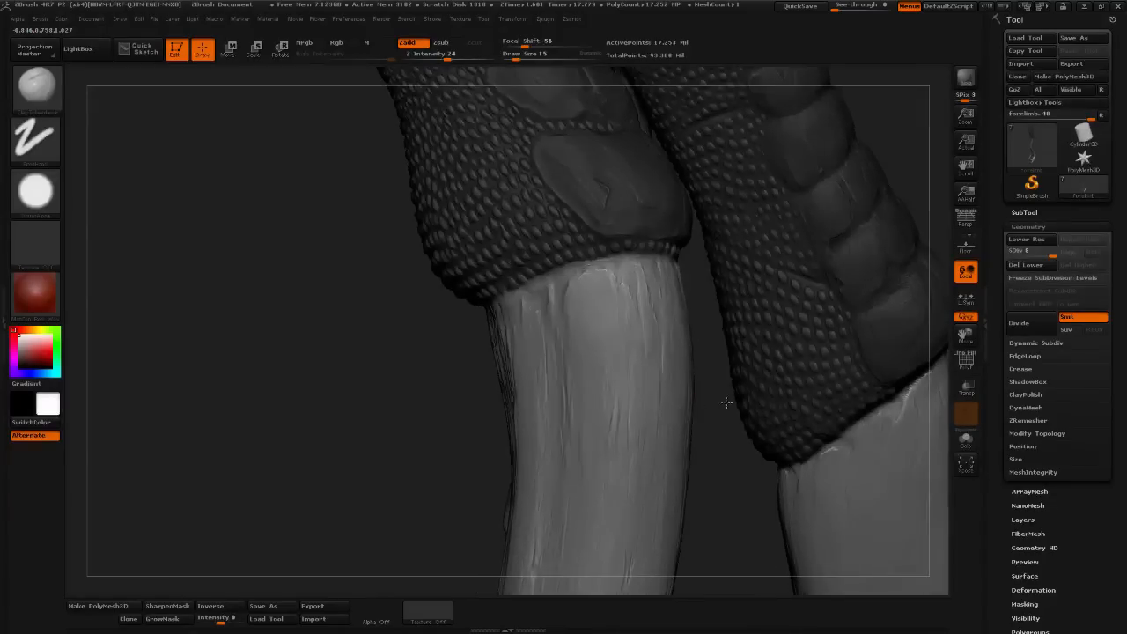
left_click_drag(467, 328, 685, 308)
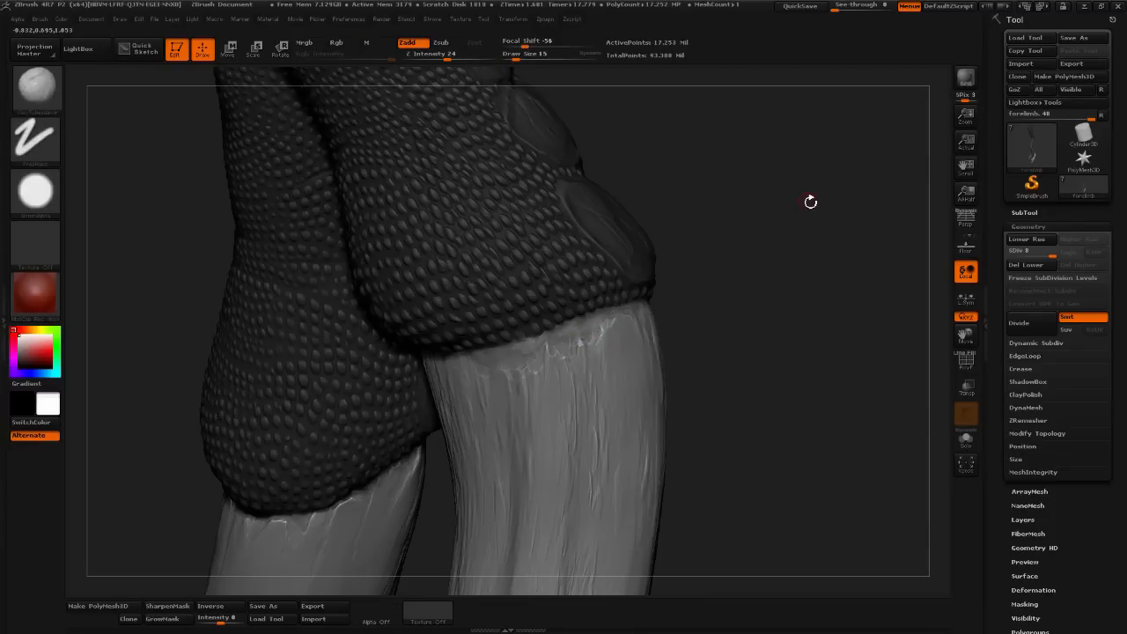
left_click_drag(738, 281, 555, 350)
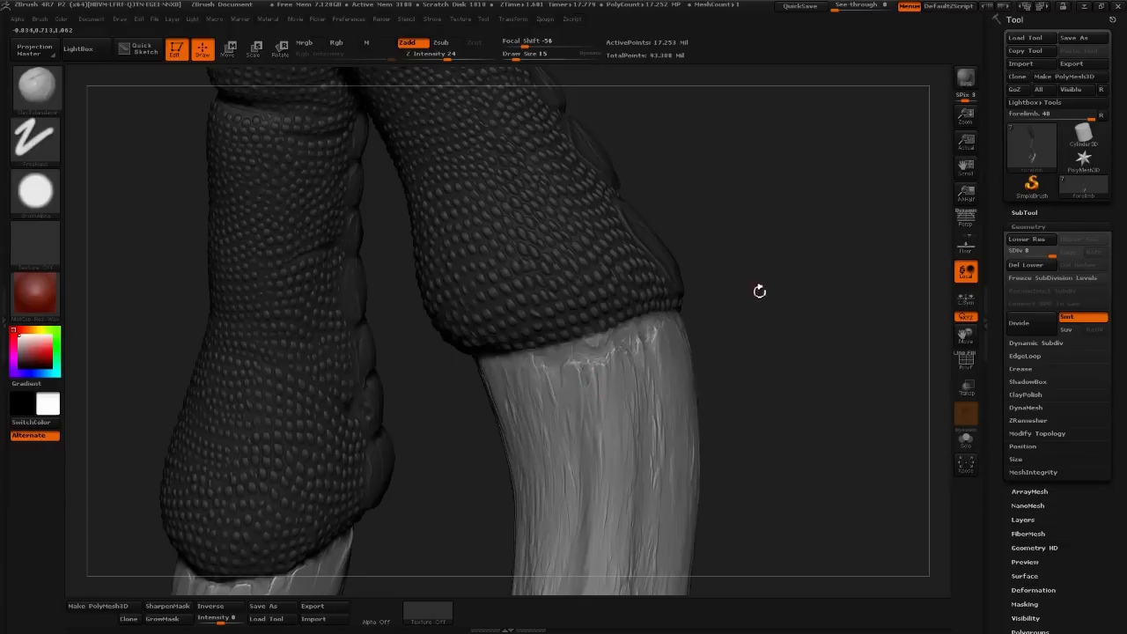
left_click_drag(760, 292, 791, 292)
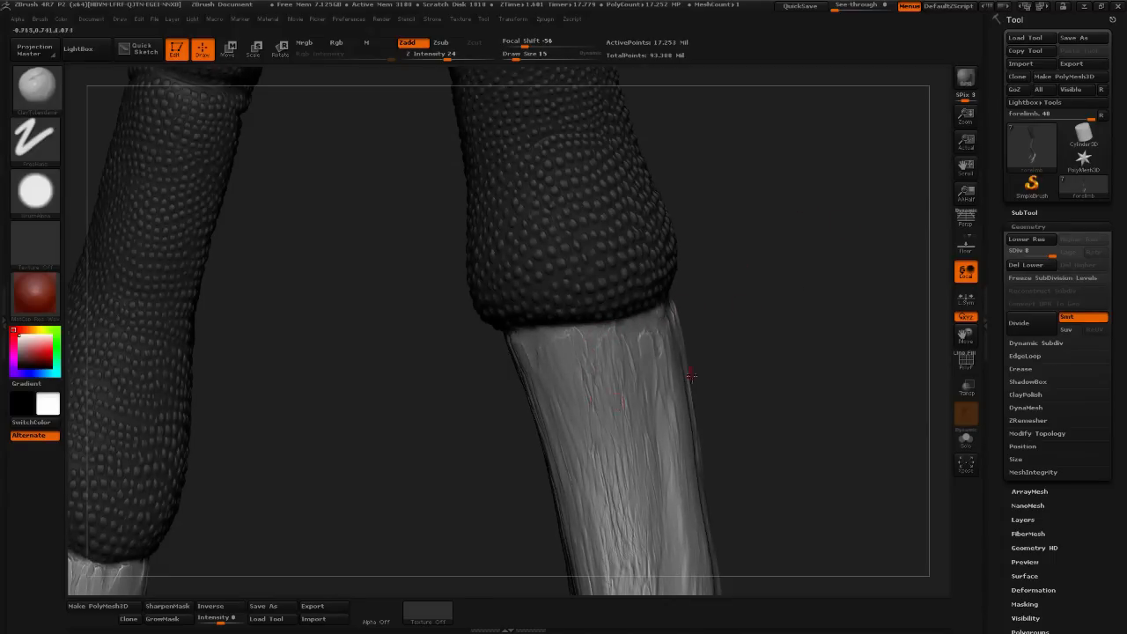
- Flatten the sharp vertical ridges on the claw's scaled side with the TrimDynamic brush at draw size 35
left_click_drag(753, 380, 682, 238, "alt")
left_click(53, 91)
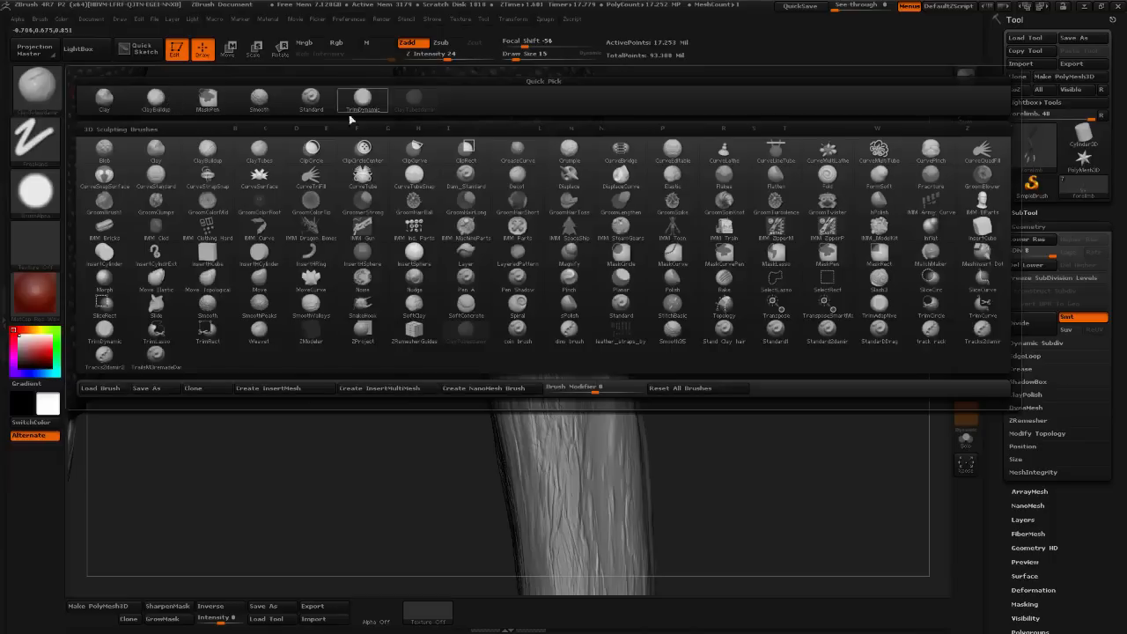
left_click(364, 101)
left_click_drag(524, 55, 521, 56)
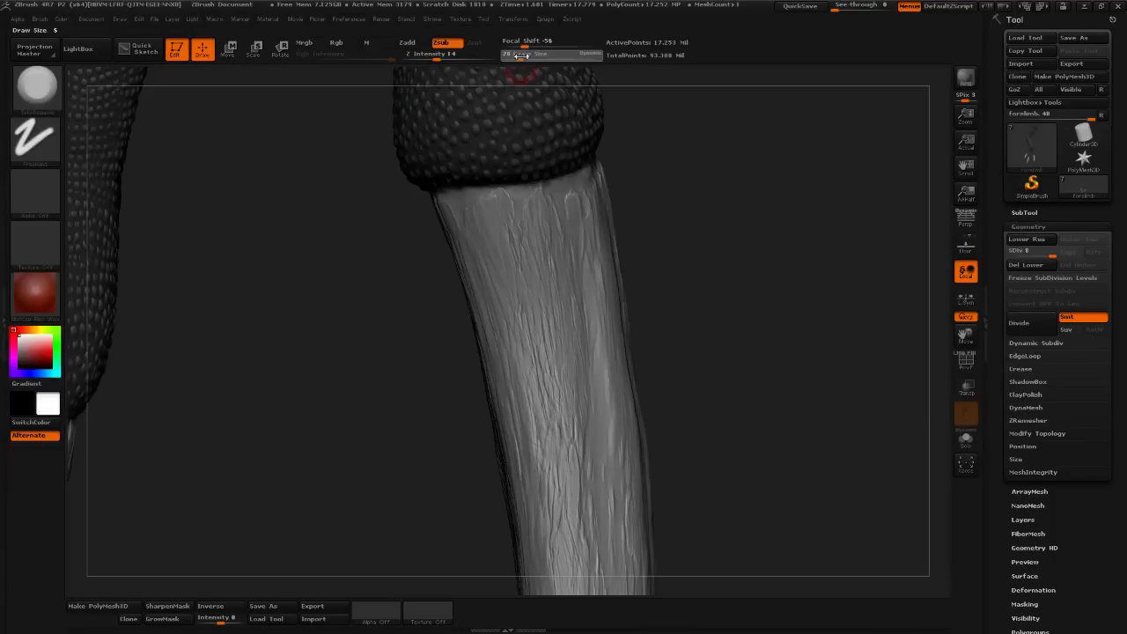
left_click_drag(652, 196, 575, 81)
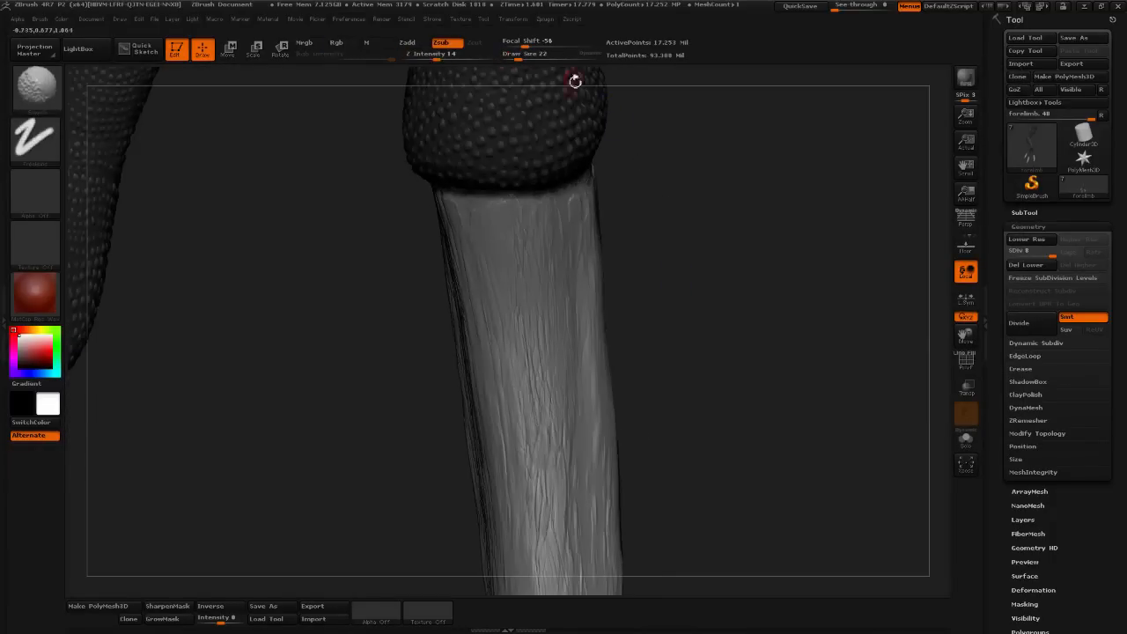
left_click_drag(516, 55, 527, 56)
mouse_move(731, 327)
left_mouse_down()
mouse_move(749, 314)
mouse_move(729, 322)
mouse_move(771, 354)
mouse_move(644, 170)
left_mouse_up()
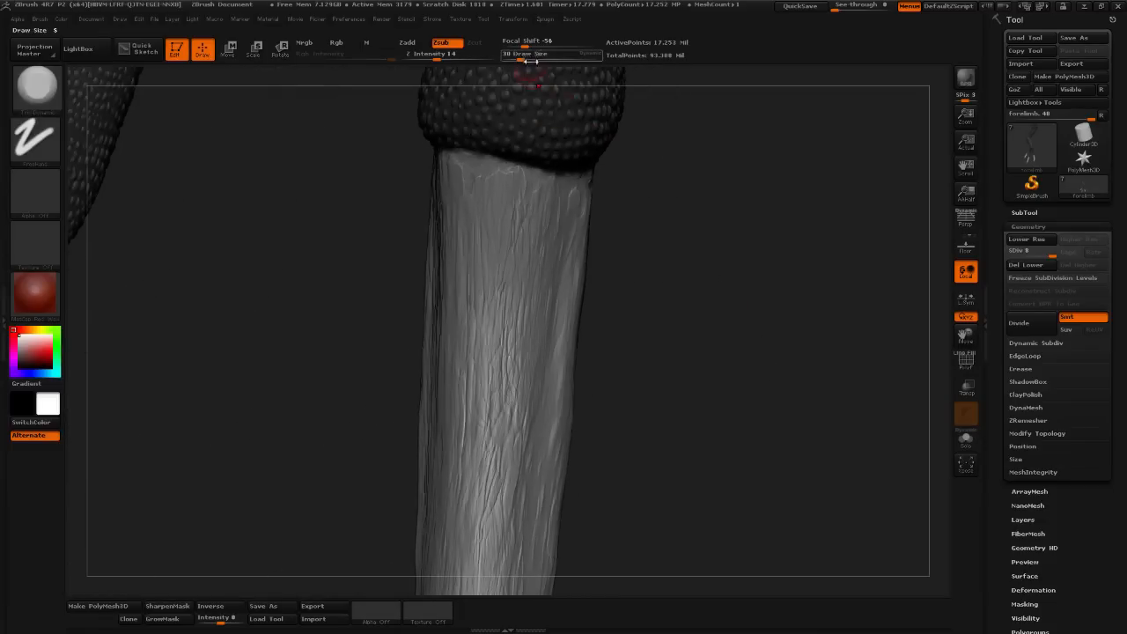
left_click_drag(531, 61, 538, 60)
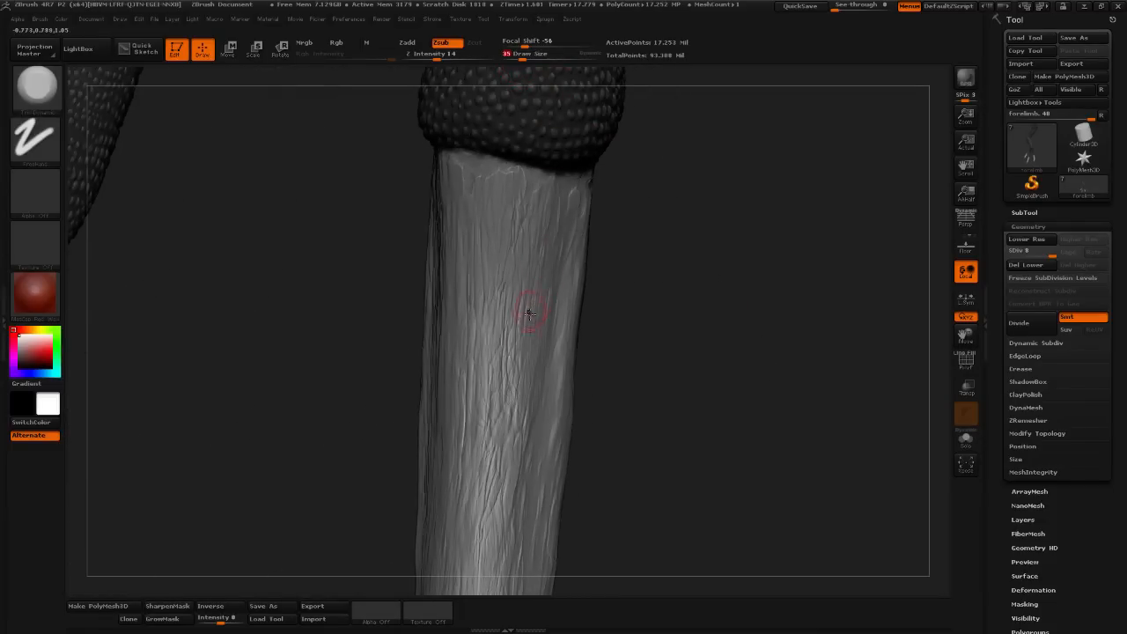
left_click_drag(646, 378, 625, 390)
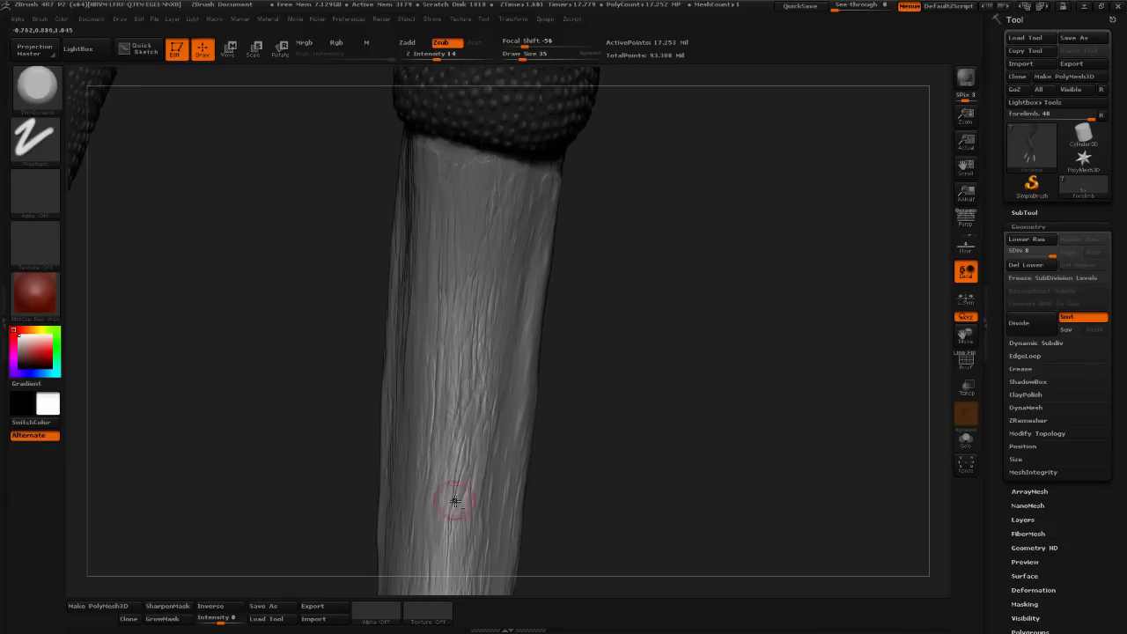
- Increase the TrimDynamic draw size to 53 and wear down more ridges along the claw's length below the scales
left_click_drag(531, 59, 527, 55)
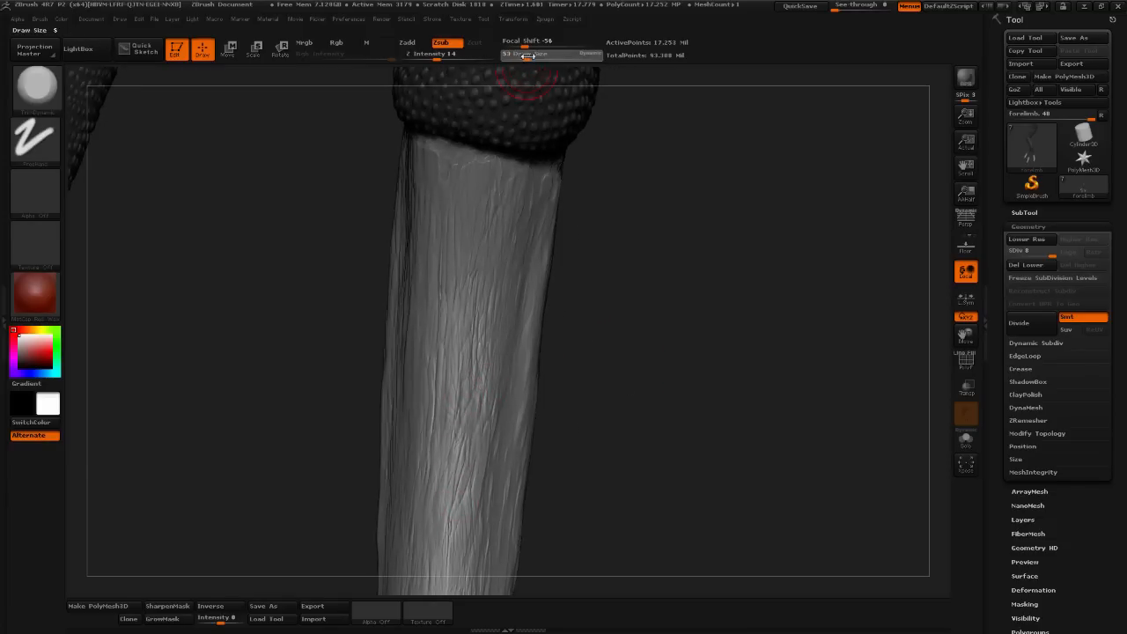
left_click_drag(626, 298, 585, 326)
left_click_drag(563, 398, 539, 384)
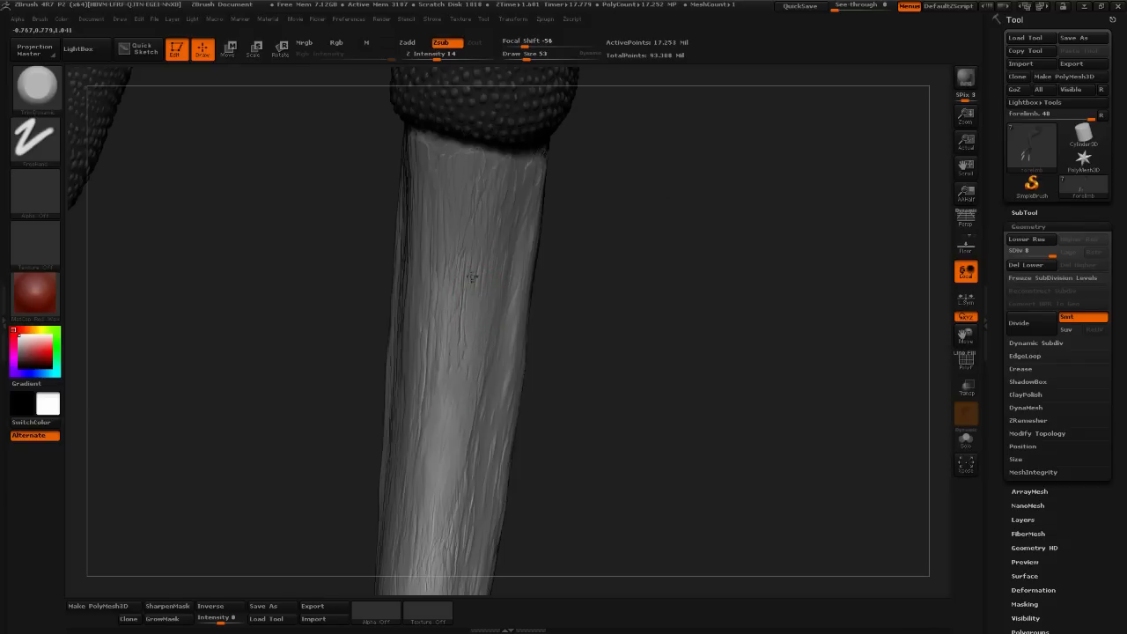
left_click_drag(571, 305, 470, 408)
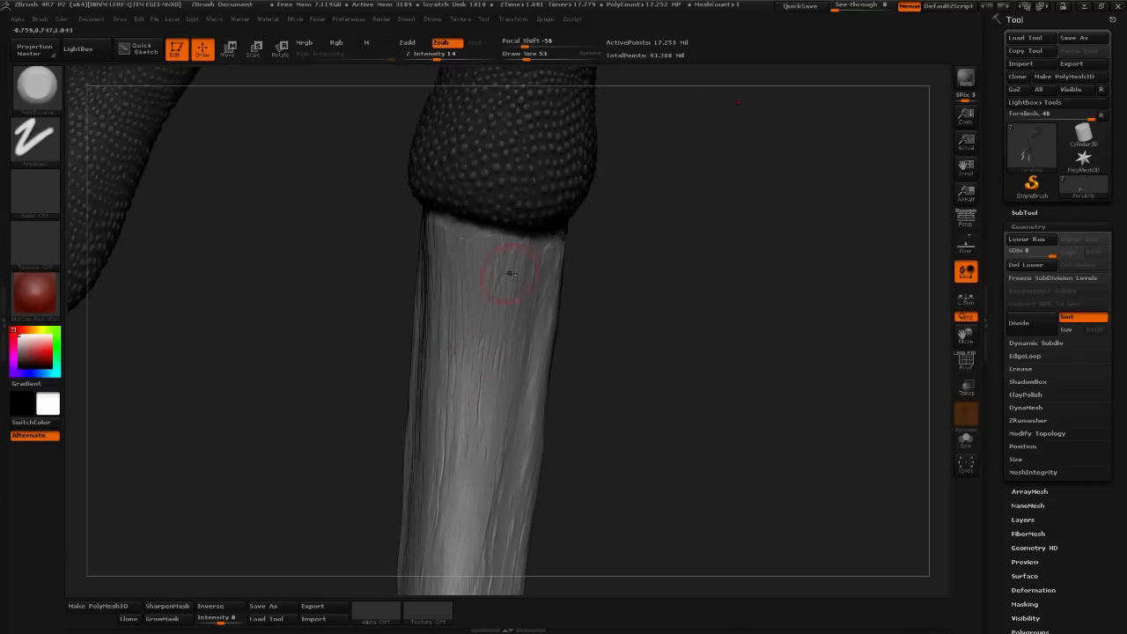
left_click_drag(612, 372, 463, 401)
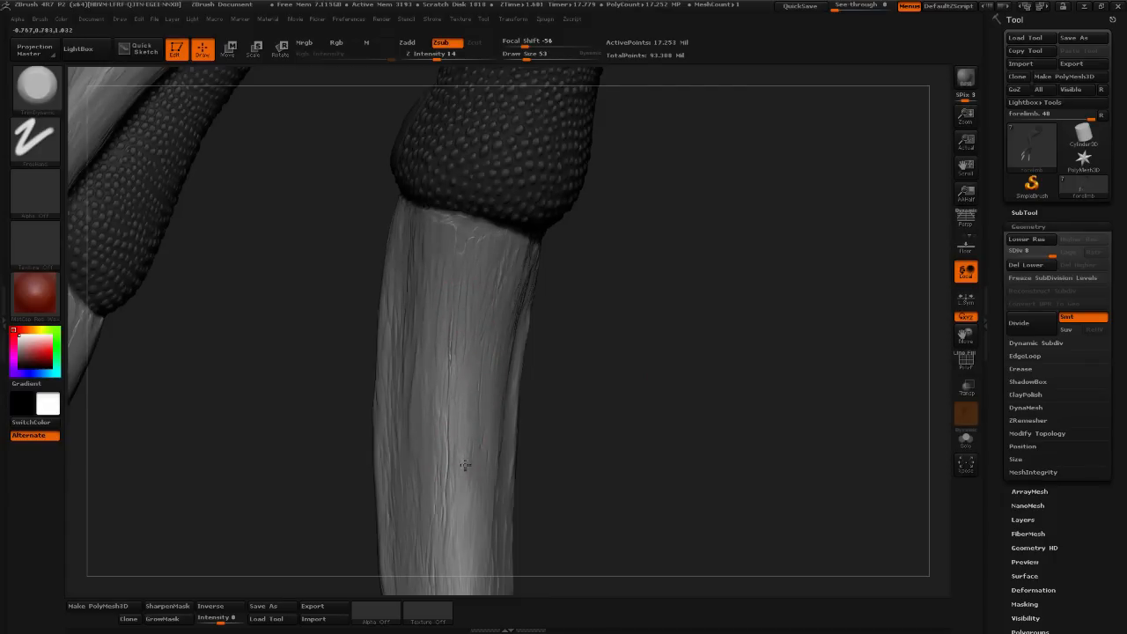
mouse_move(612, 351)
left_mouse_down()
mouse_move(616, 386)
mouse_move(596, 367)
mouse_move(608, 373)
left_mouse_up()
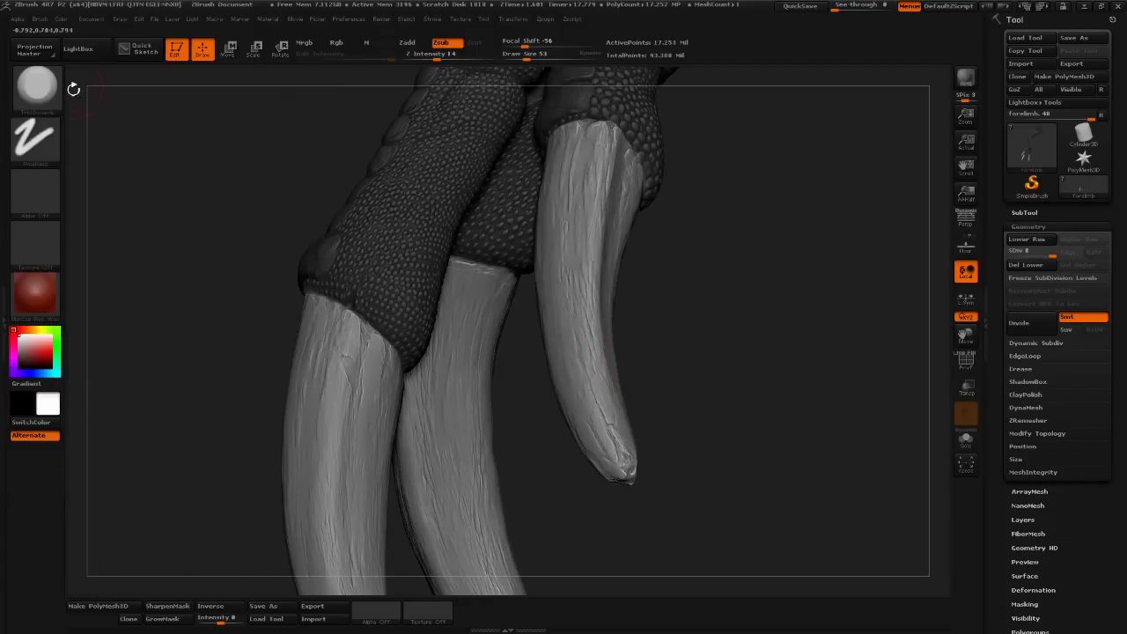
- Switch from TrimDynamic to the clay brush at draw size 19 and build up the chipped rim beneath the claw's pebbled scales
left_click(37, 86)
left_click(419, 109)
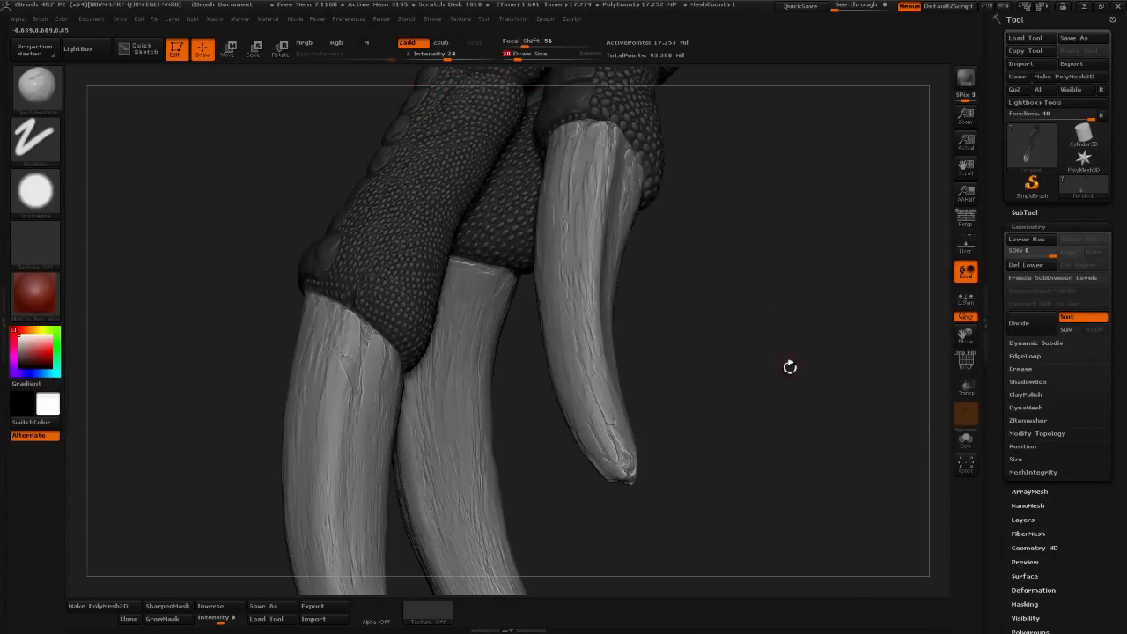
mouse_move(733, 355)
left_mouse_down()
mouse_move(706, 337)
mouse_move(696, 387)
mouse_move(692, 355)
mouse_move(717, 300)
mouse_move(712, 352)
left_mouse_up()
left_click(527, 57)
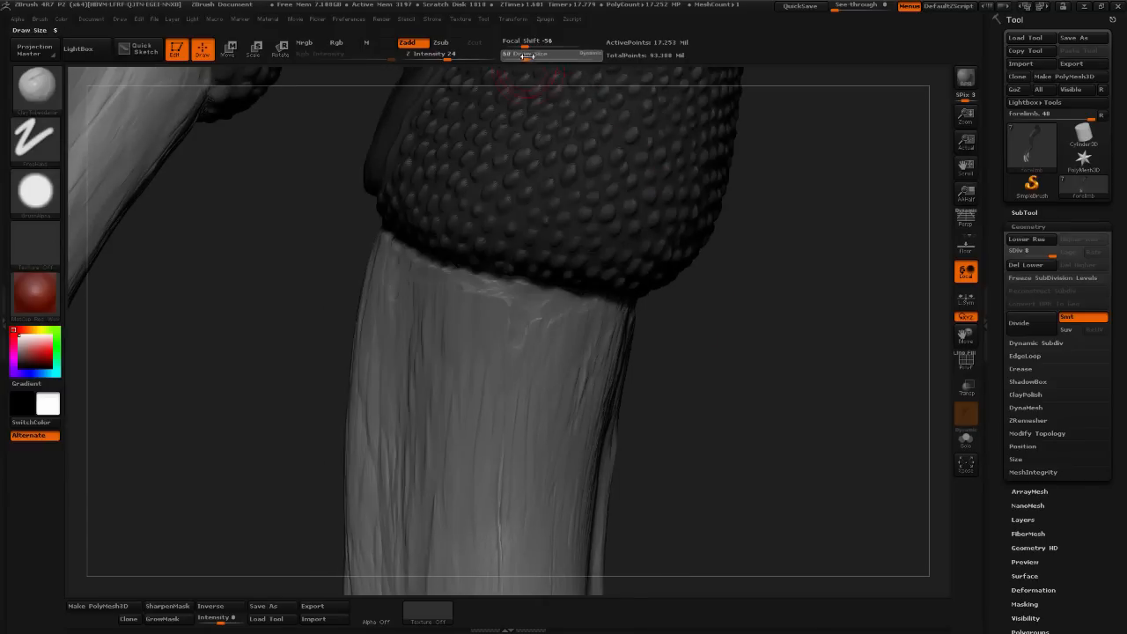
mouse_move(745, 199)
left_mouse_down()
mouse_move(579, 297)
mouse_move(656, 295)
left_mouse_up()
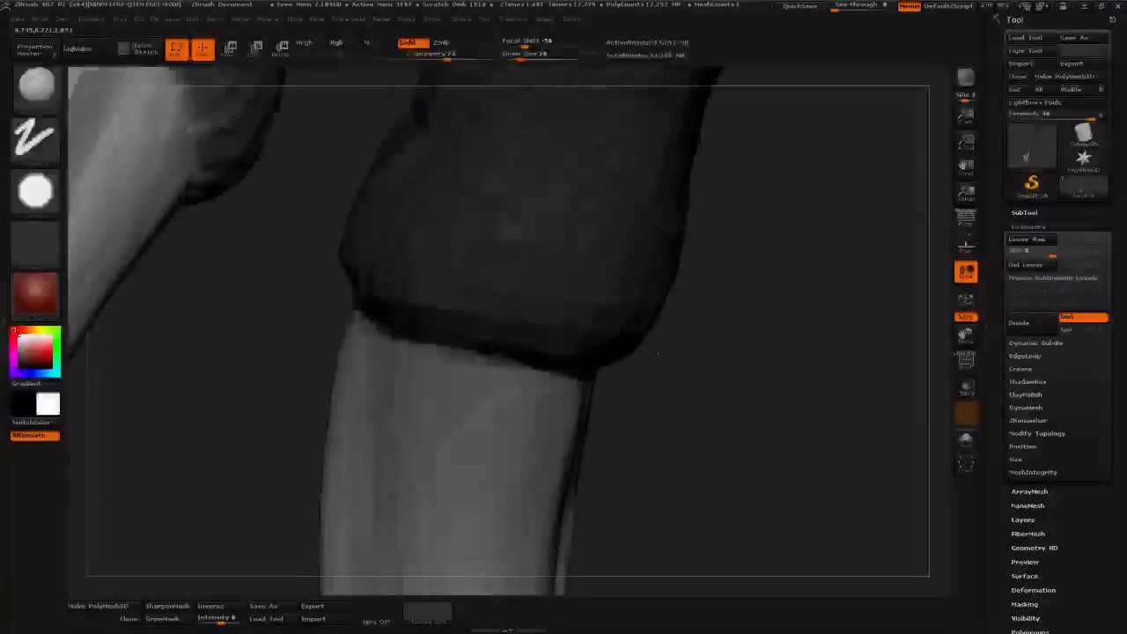
left_click_drag(523, 56, 518, 55)
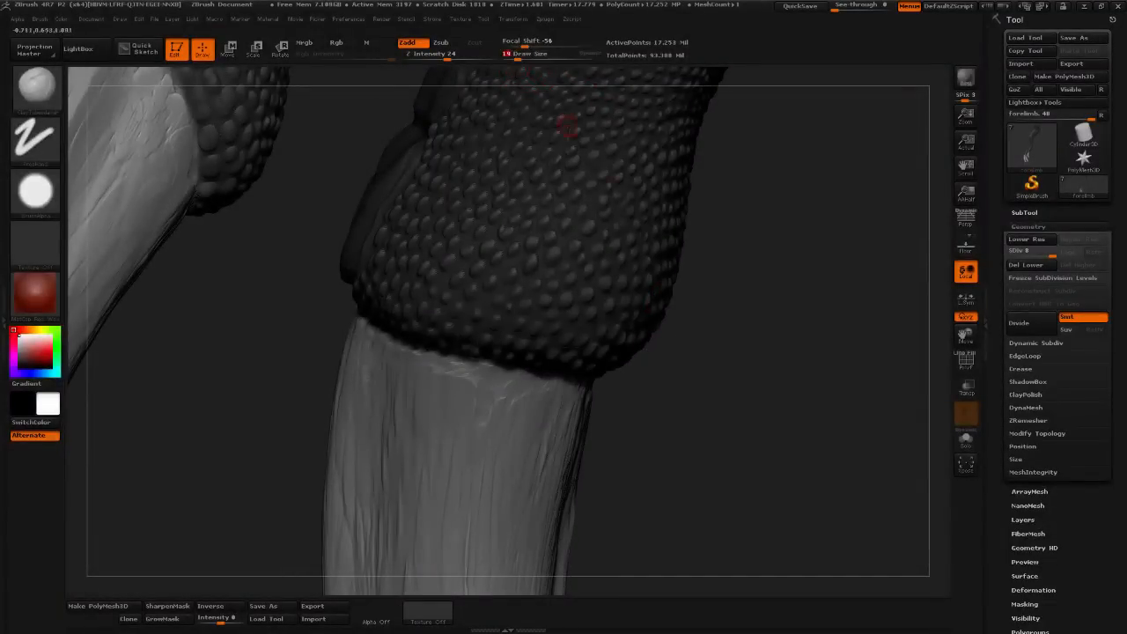
mouse_move(694, 333)
left_mouse_down()
mouse_move(738, 309)
mouse_move(724, 310)
left_mouse_up()
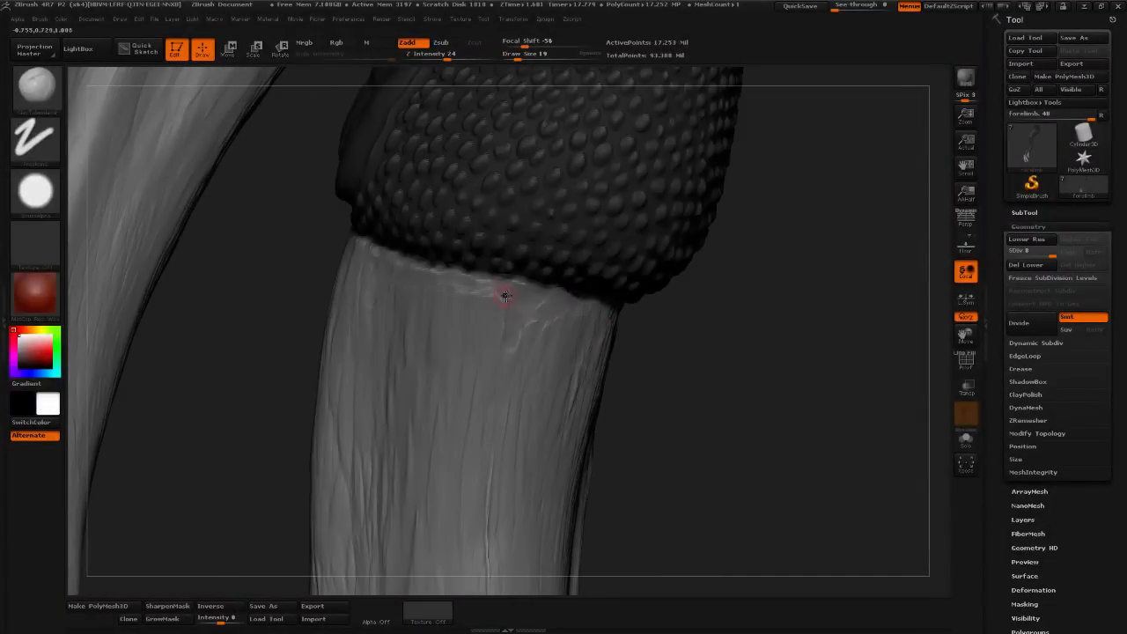
- Sculpt raised, flaking chips across the front of the claw's base below the wide plate
left_click_drag(658, 350, 688, 384)
left_click_drag(663, 446, 741, 472)
left_click_drag(327, 414, 392, 407)
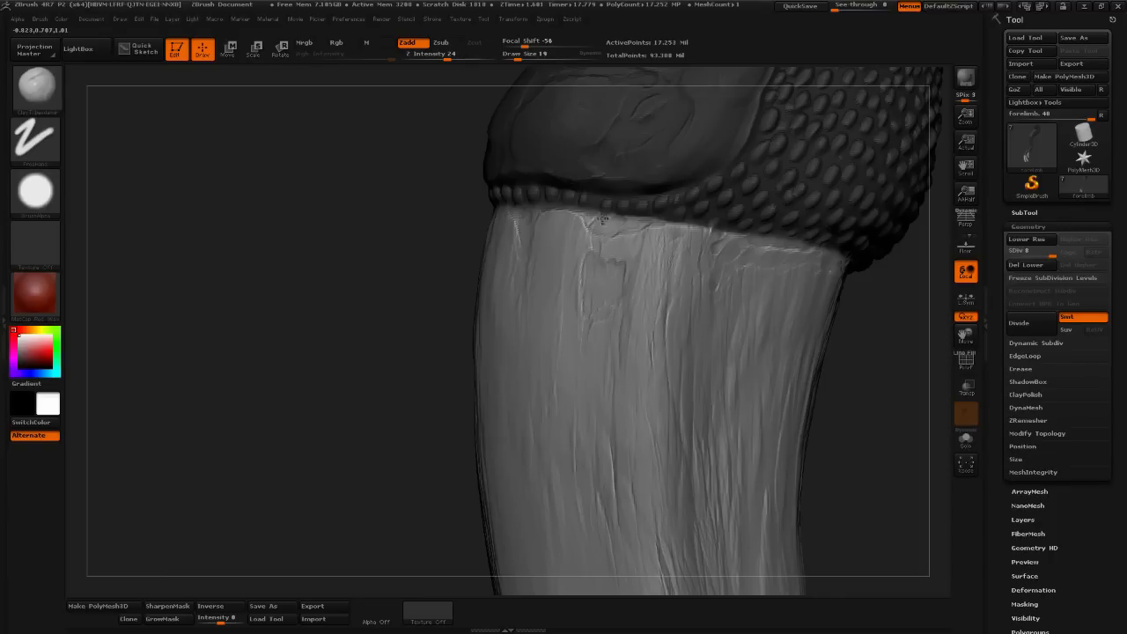
left_click_drag(391, 398, 670, 370)
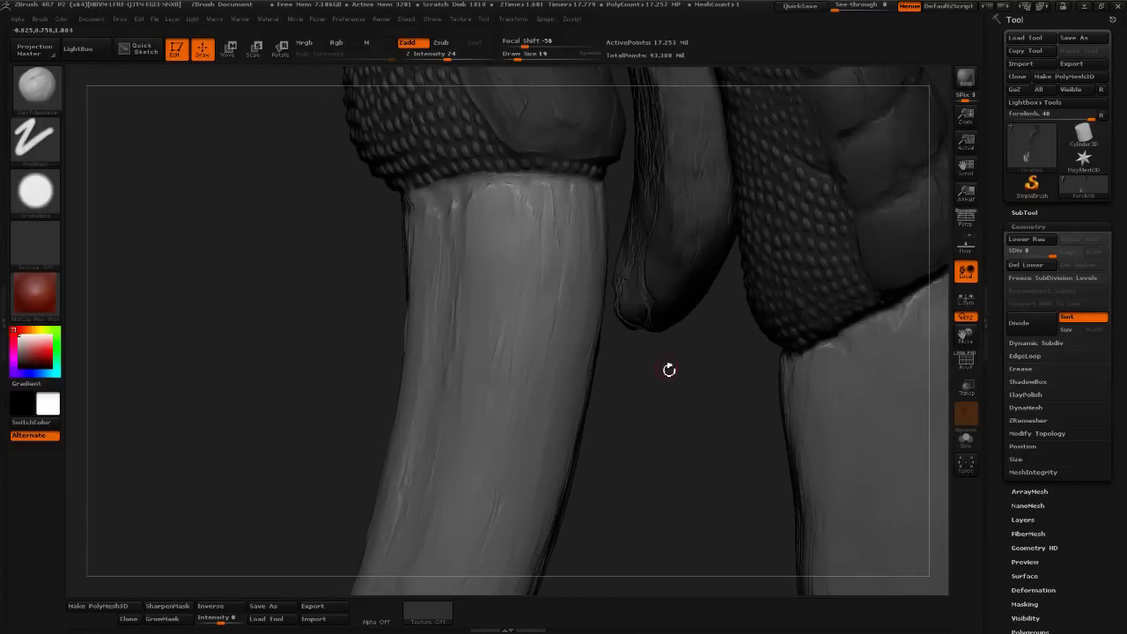
- Sculpt and smooth broken flakes along the slanted scale edge on the side of the claw's base
mouse_move(719, 412)
left_mouse_down()
mouse_move(748, 270)
mouse_move(696, 227)
mouse_move(661, 267)
left_mouse_up()
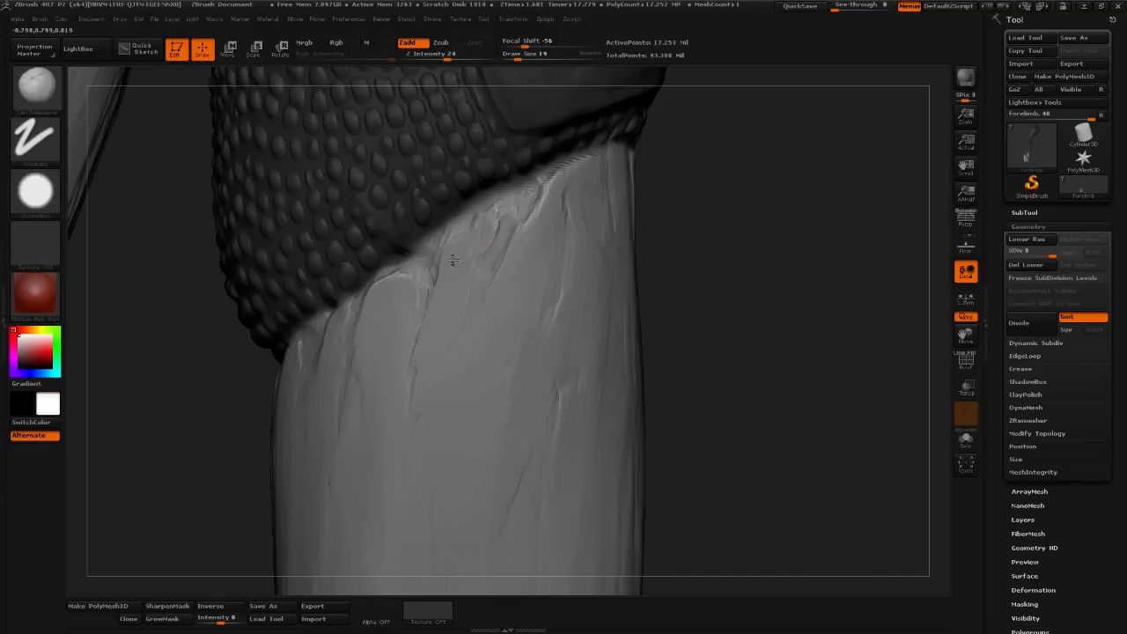
key("shift")
left_click_drag(696, 237, 691, 266)
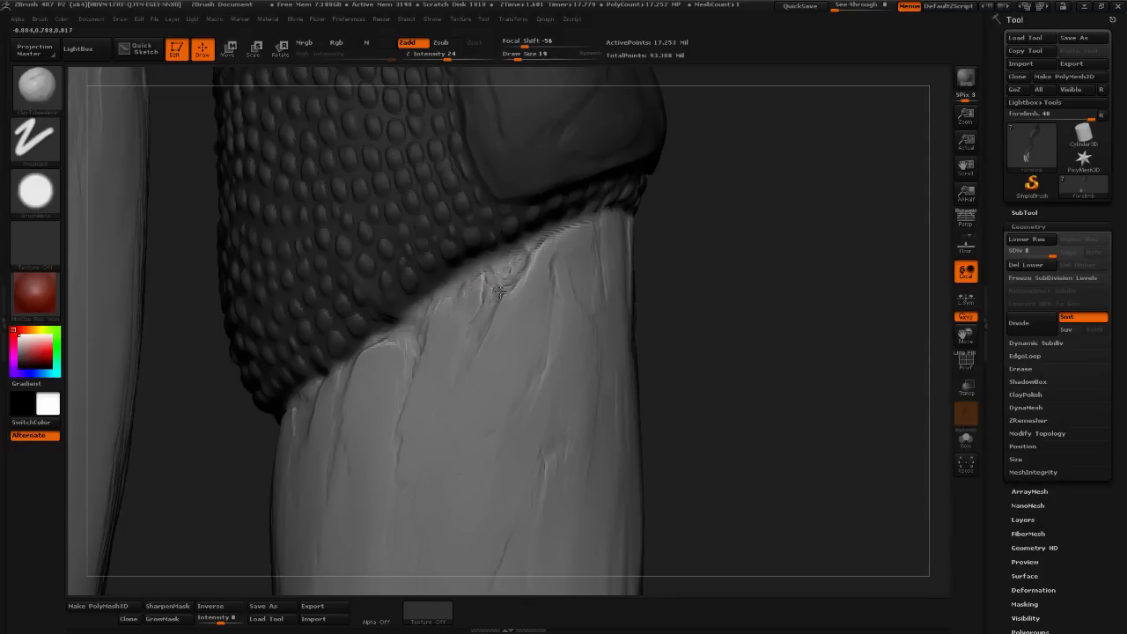
left_click_drag(644, 269, 732, 270)
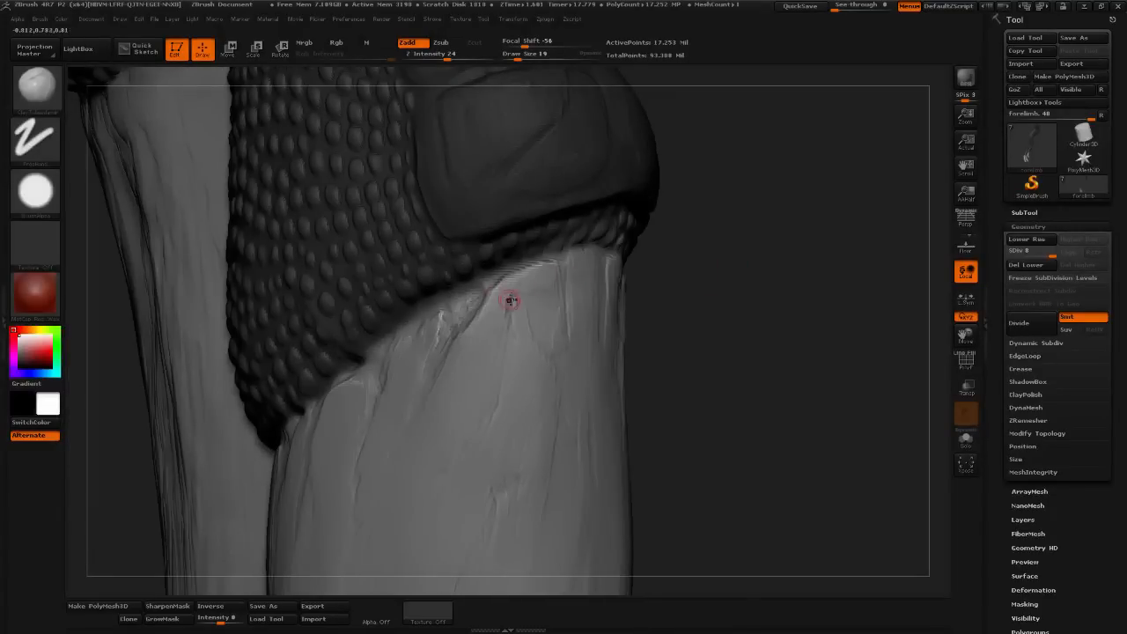
left_click_drag(502, 296, 500, 297)
key("shift")
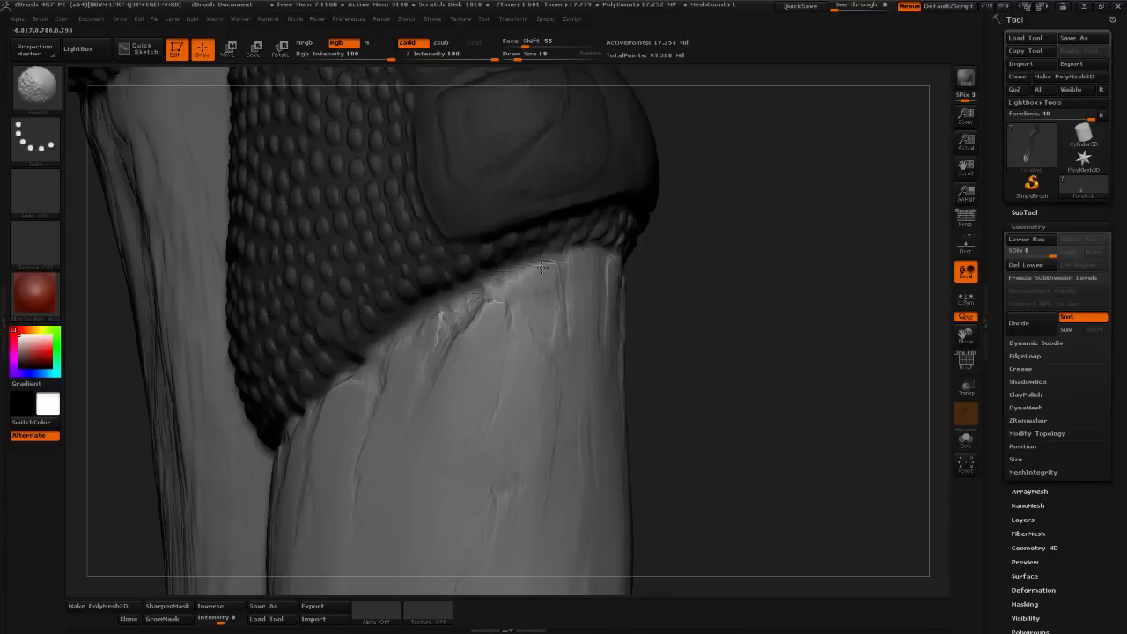
- Add small raised chips to the front of the claw's base, just under the wide plate and its narrow row of scales
mouse_move(772, 304)
left_mouse_down()
mouse_move(692, 320)
mouse_move(709, 335)
left_mouse_up()
left_click_drag(699, 386, 512, 369)
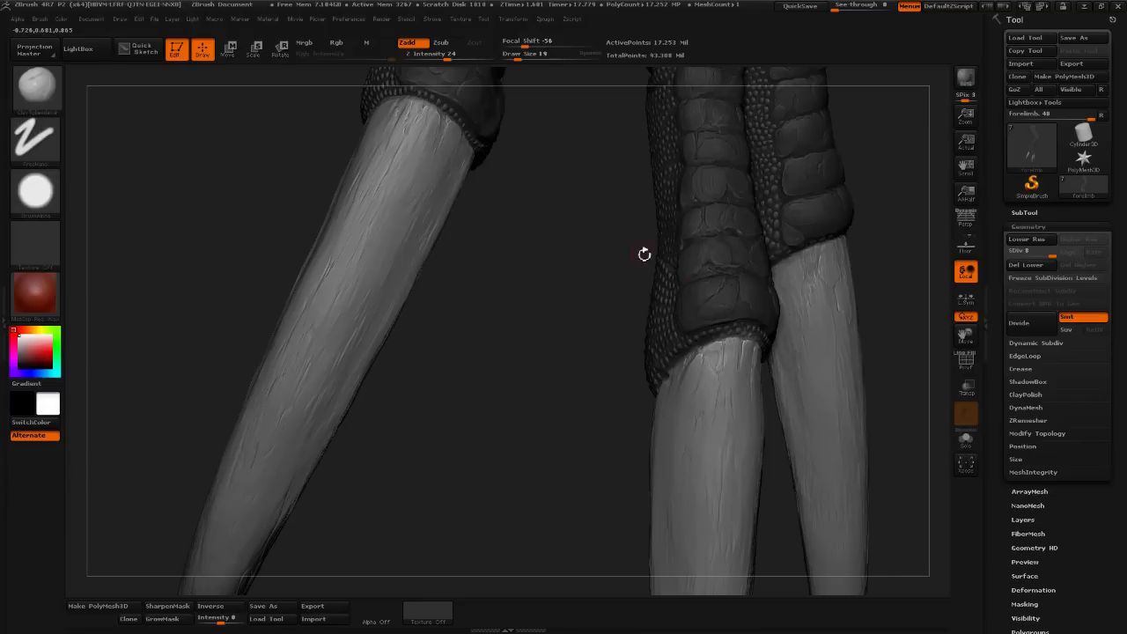
left_click_drag(534, 364, 825, 255)
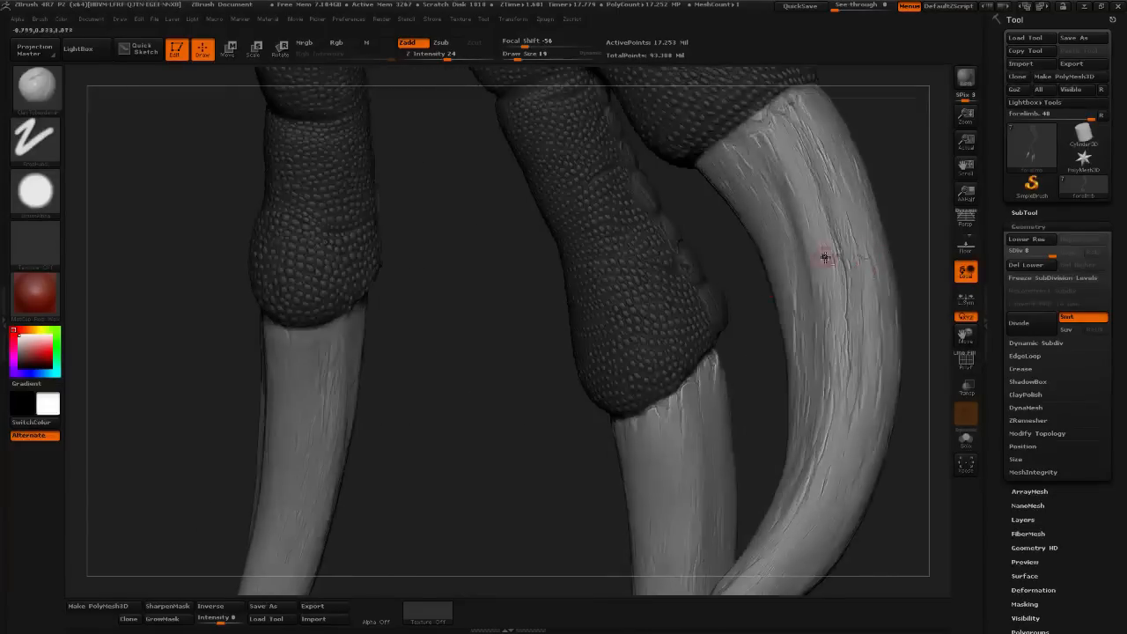
left_click_drag(719, 229, 858, 309)
left_click_drag(683, 328, 626, 395)
left_click_drag(522, 421, 579, 361)
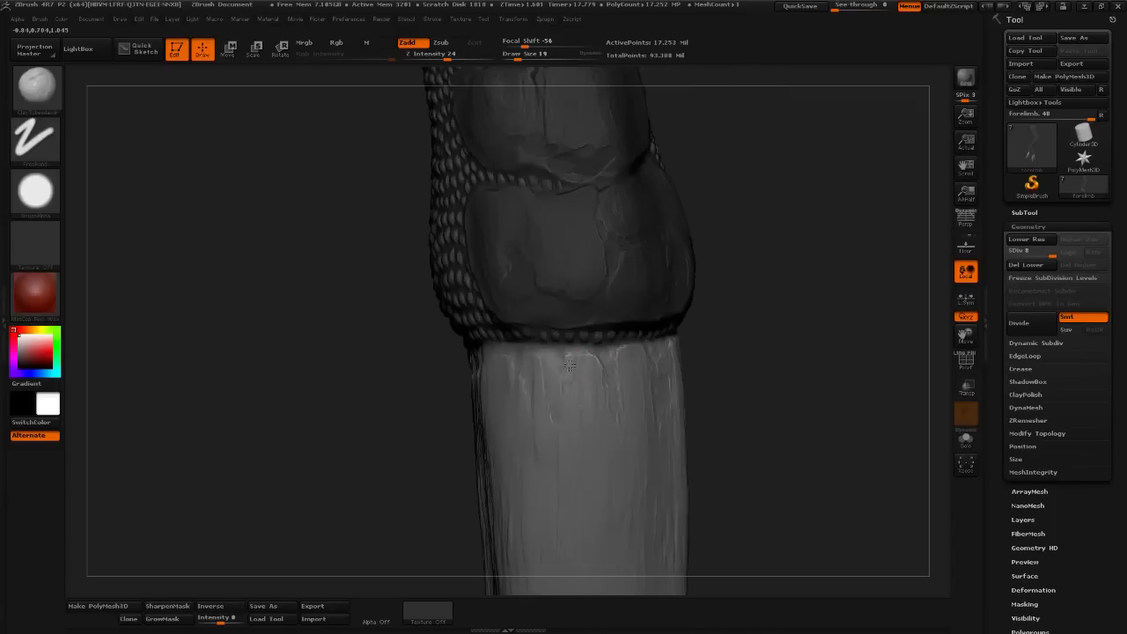
- Flatten the raised chips on the front of this claw's base with the TrimDynamic brush at draw size 53
left_click(35, 93)
left_click(360, 96)
left_click(530, 56)
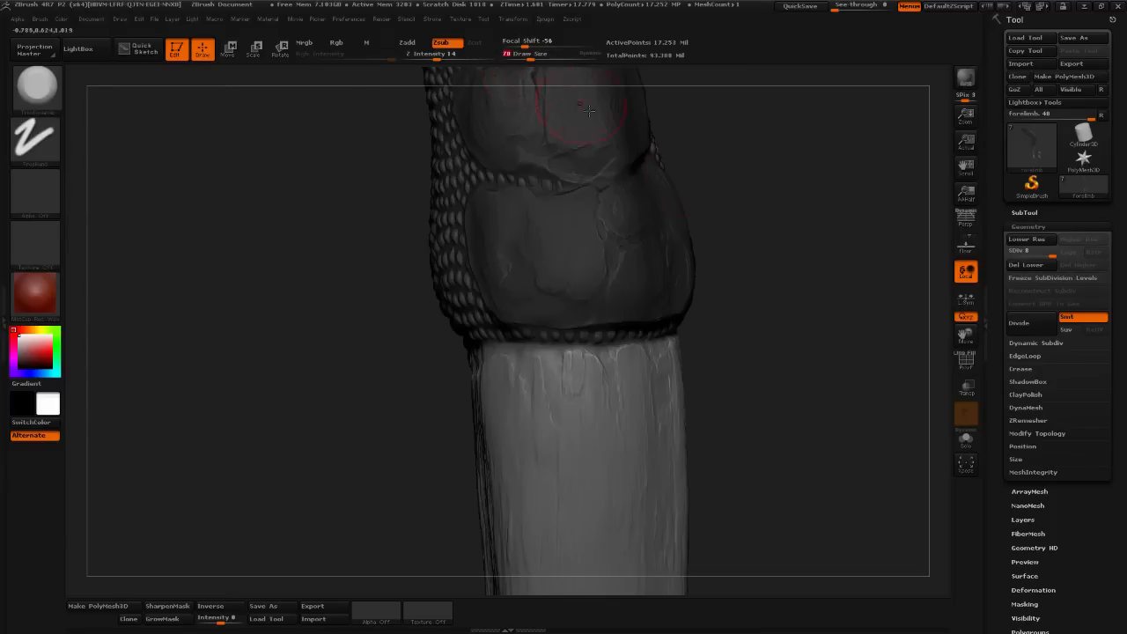
left_click_drag(763, 195, 690, 175)
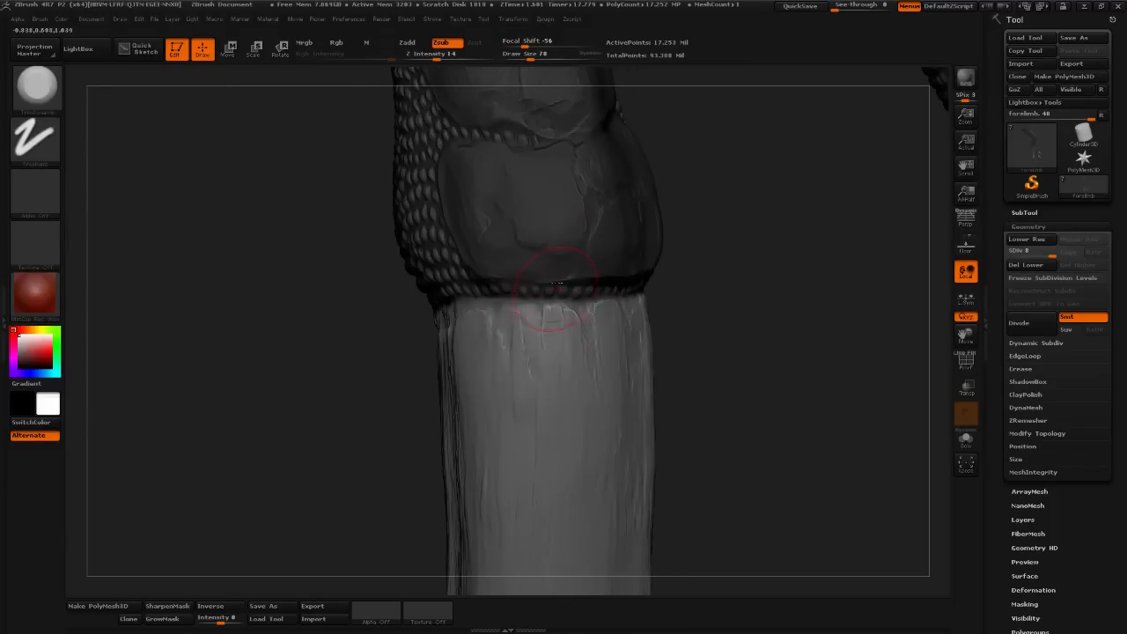
left_click(527, 57)
mouse_move(689, 362)
left_mouse_down()
mouse_move(730, 372)
mouse_move(736, 354)
left_mouse_up()
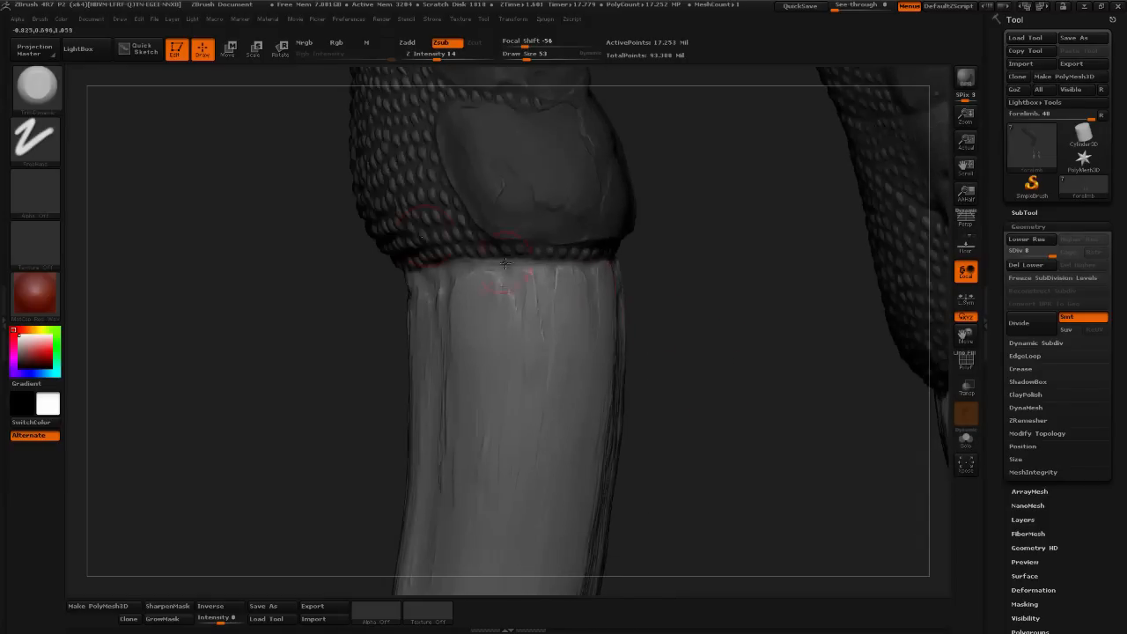
- Return to the clay brush at draw size 15 and sculpt finer flakes along the slanted rim towards the claw's front
left_click(37, 87)
left_click(421, 110)
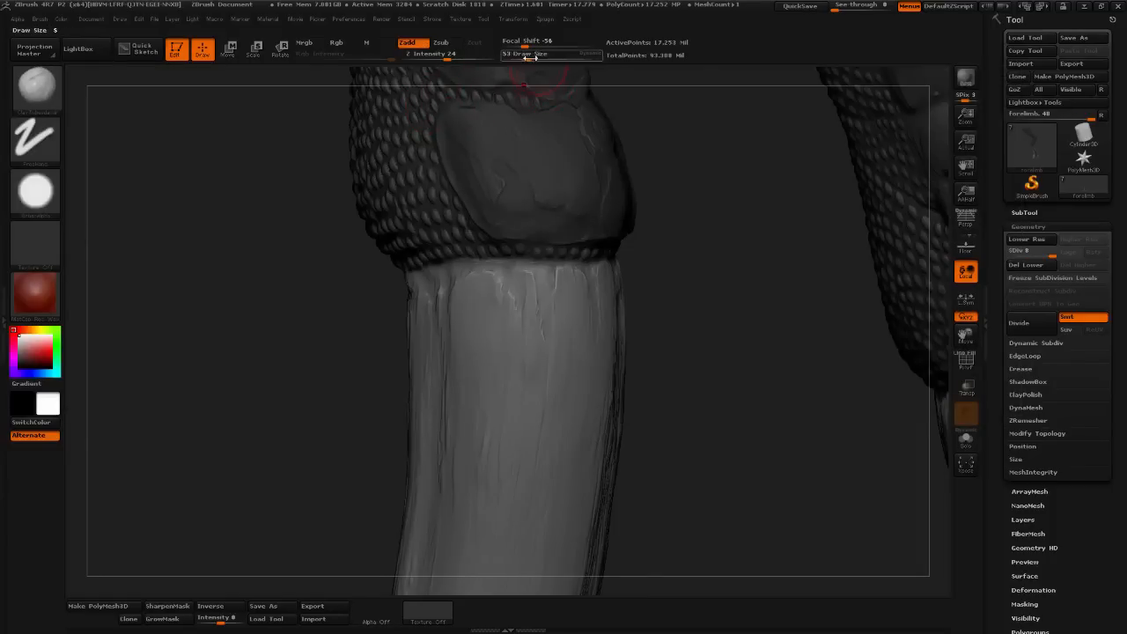
left_click_drag(530, 57, 517, 59)
mouse_move(667, 214)
left_mouse_down()
mouse_move(690, 246)
mouse_move(822, 351)
mouse_move(833, 379)
mouse_move(573, 256)
left_mouse_up()
left_click_drag(708, 377, 612, 272)
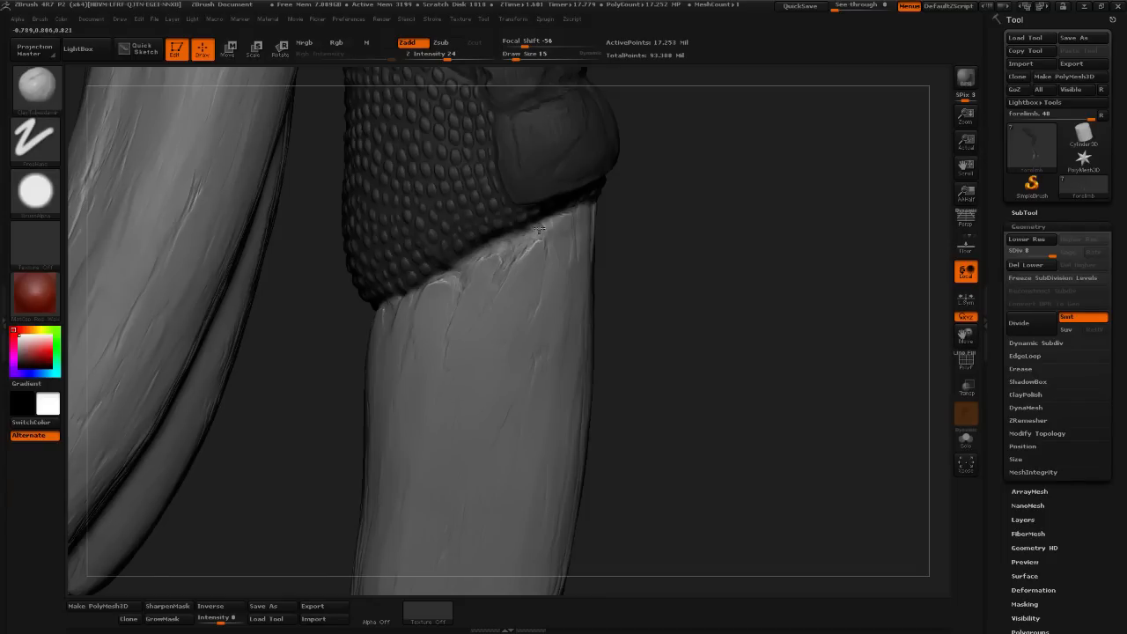
left_click_drag(687, 249, 541, 231)
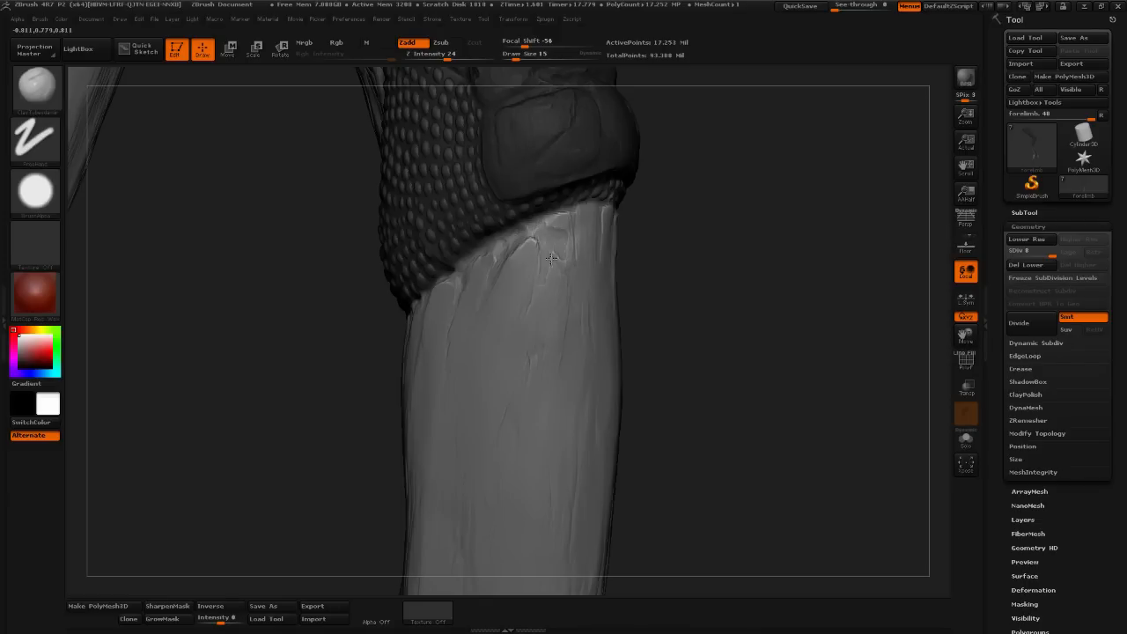
left_click_drag(692, 264, 596, 225)
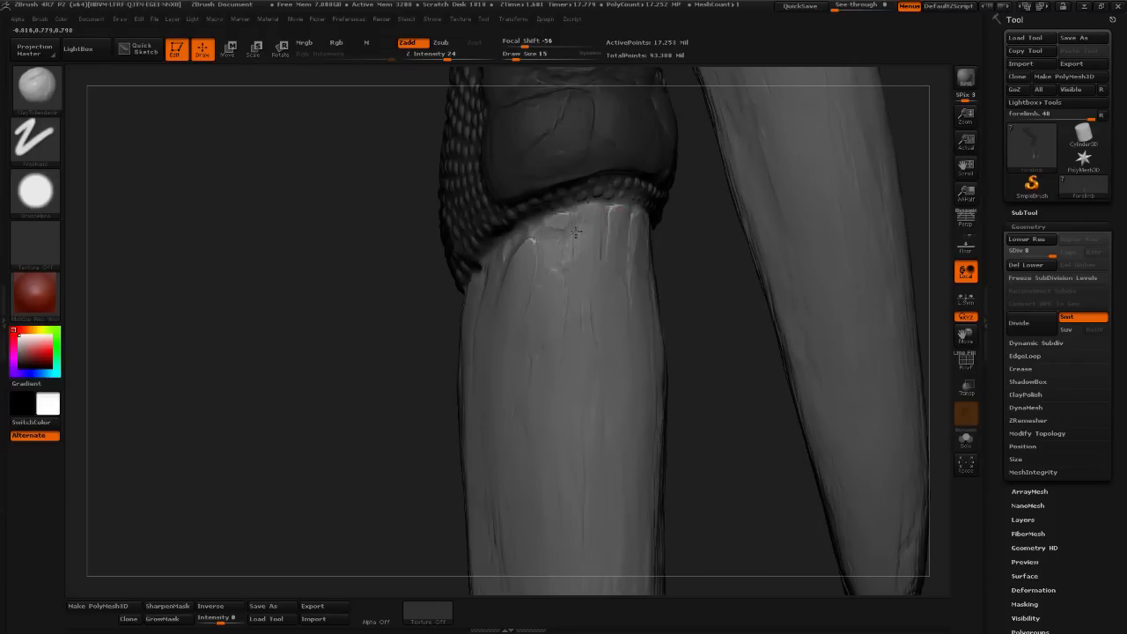
- Sculpt large peeling flakes on the front of another claw's base, running down from beneath its stacked plates
left_click_drag(738, 325, 837, 401)
left_click_drag(725, 281, 538, 282)
left_click_drag(846, 304, 423, 307, "alt")
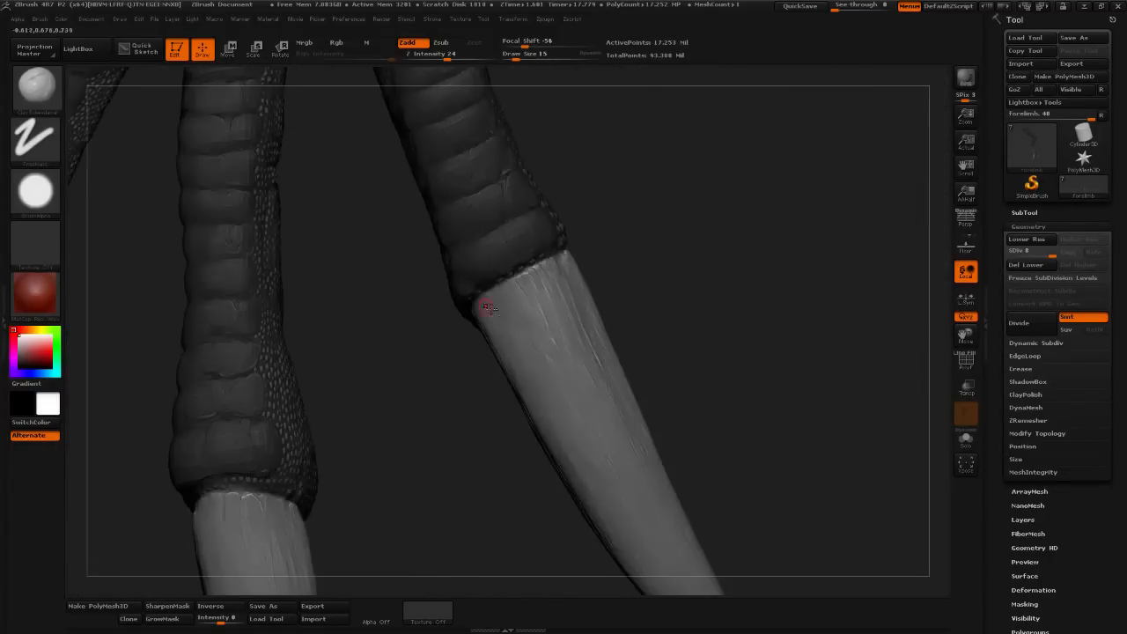
left_click_drag(616, 272, 524, 280)
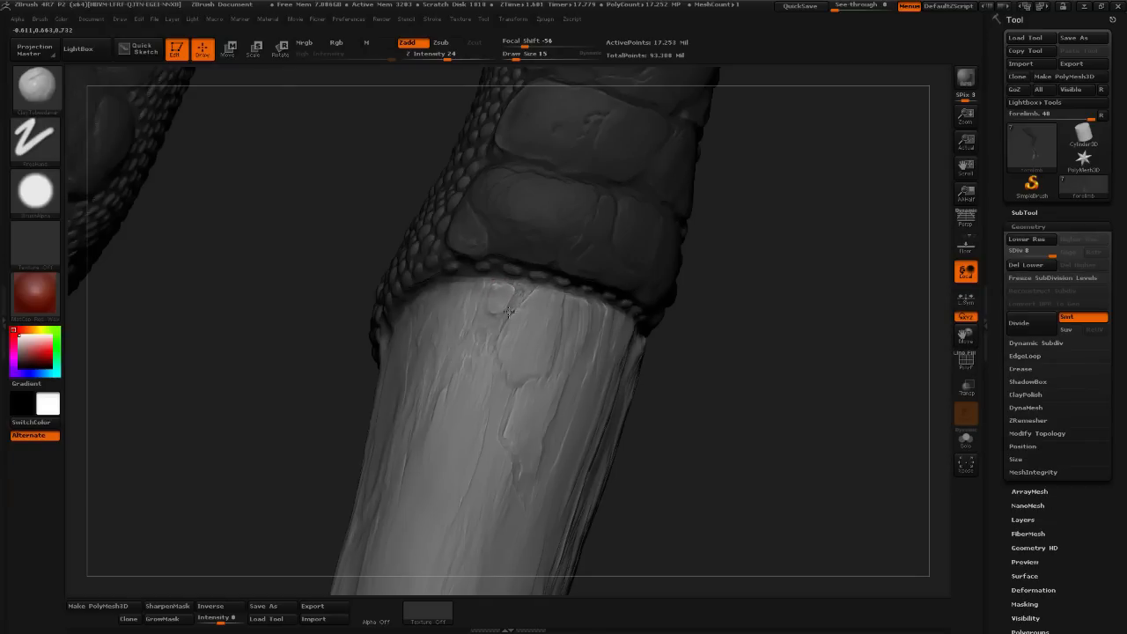
mouse_move(795, 312)
left_mouse_down()
mouse_move(798, 338)
mouse_move(619, 293)
left_mouse_up()
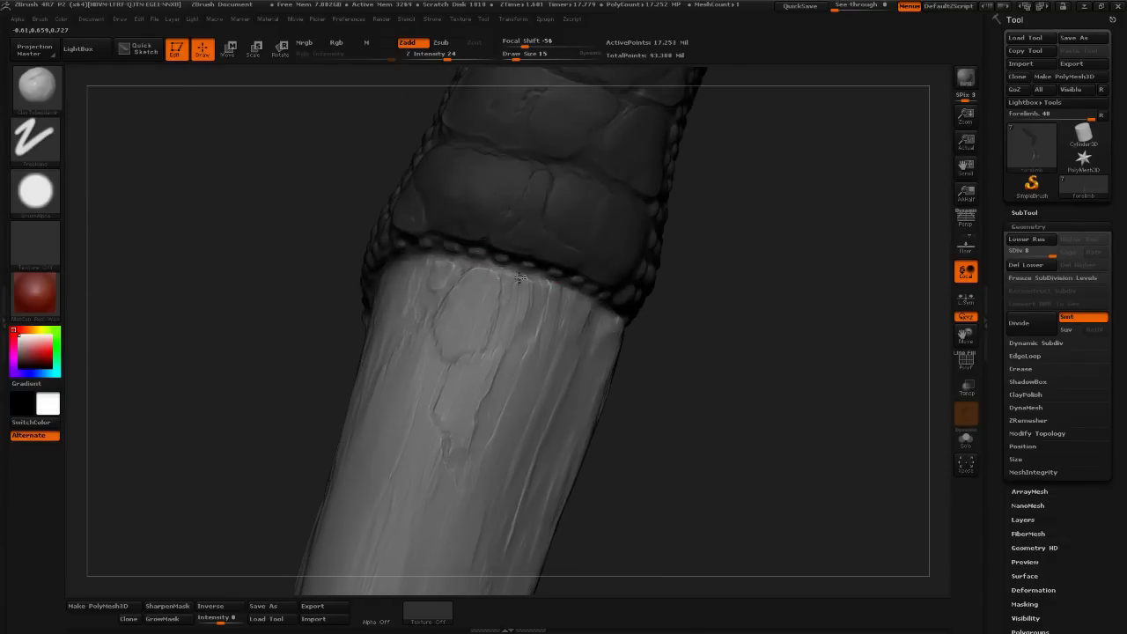
- Carry the chipped rim around this claw's base to where the plates meet the pebbled scales, smoothing rough spots
left_click_drag(740, 305, 447, 259)
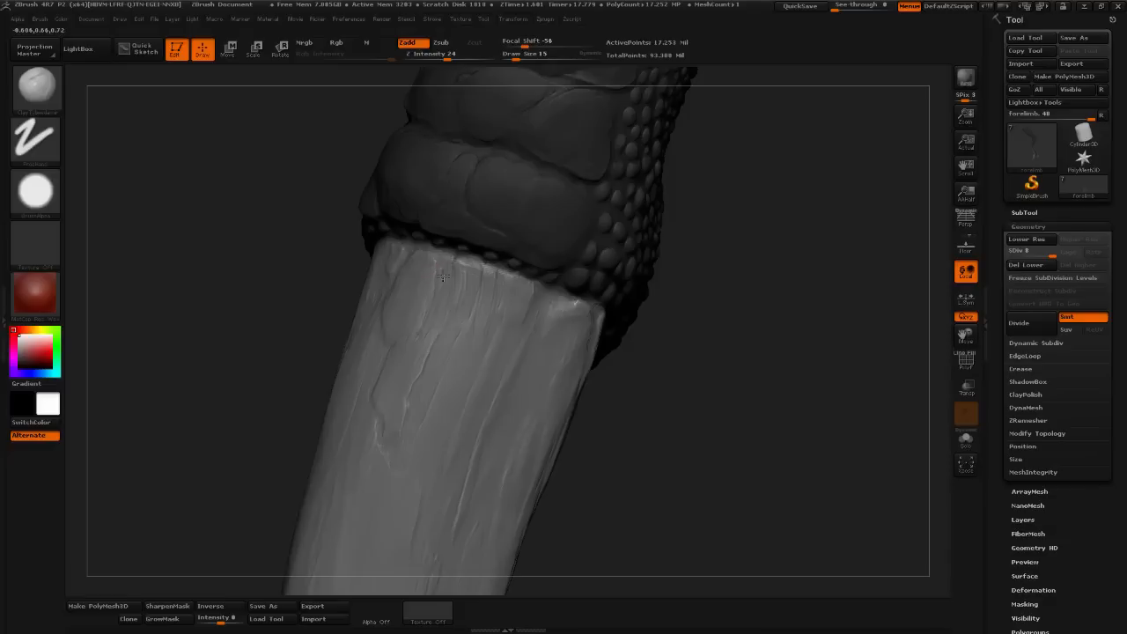
key("shift")
key("shift")
mouse_move(698, 333)
left_mouse_down()
mouse_move(785, 352)
mouse_move(691, 326)
left_mouse_up()
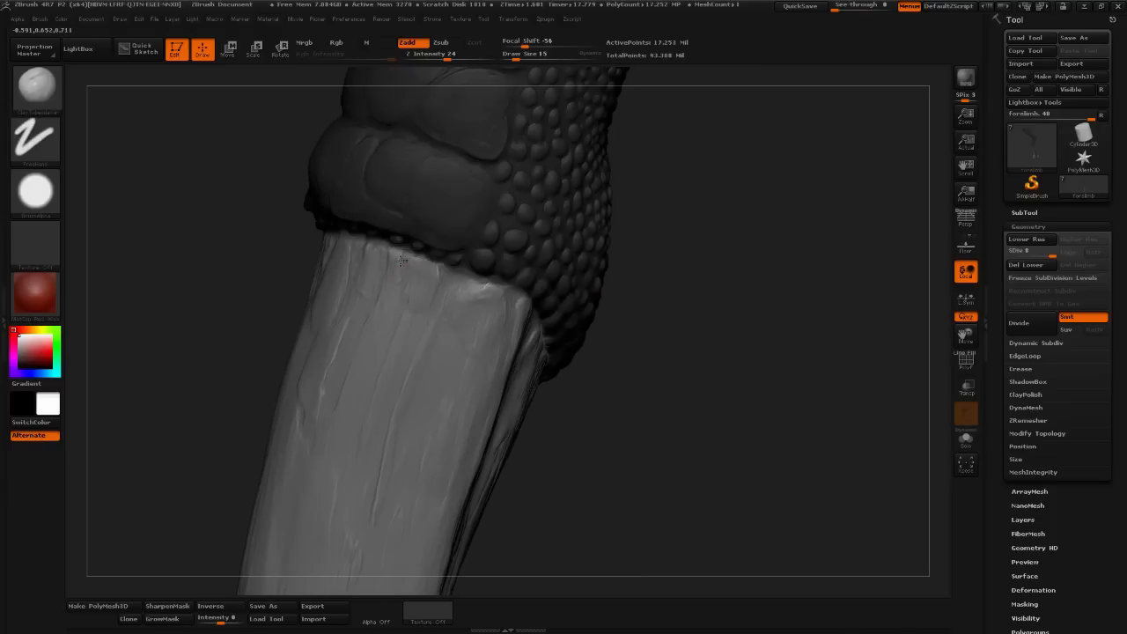
left_click_drag(705, 234, 747, 236)
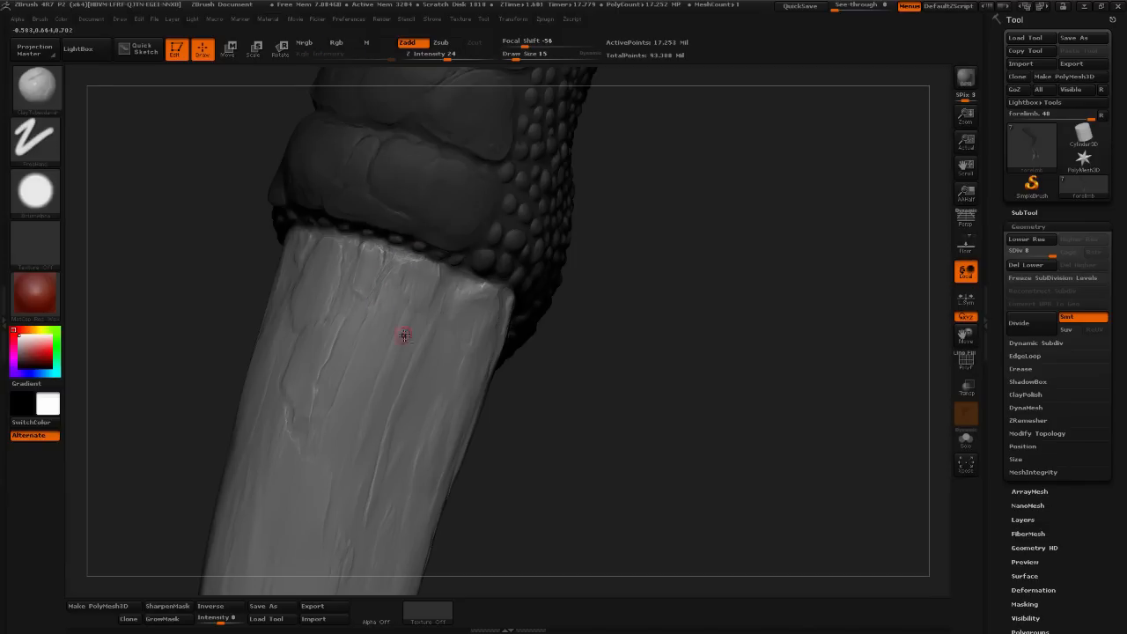
- Build up and smooth the broken rim at the corner of the claw's base beside its deep side groove
left_click_drag(613, 337, 553, 333)
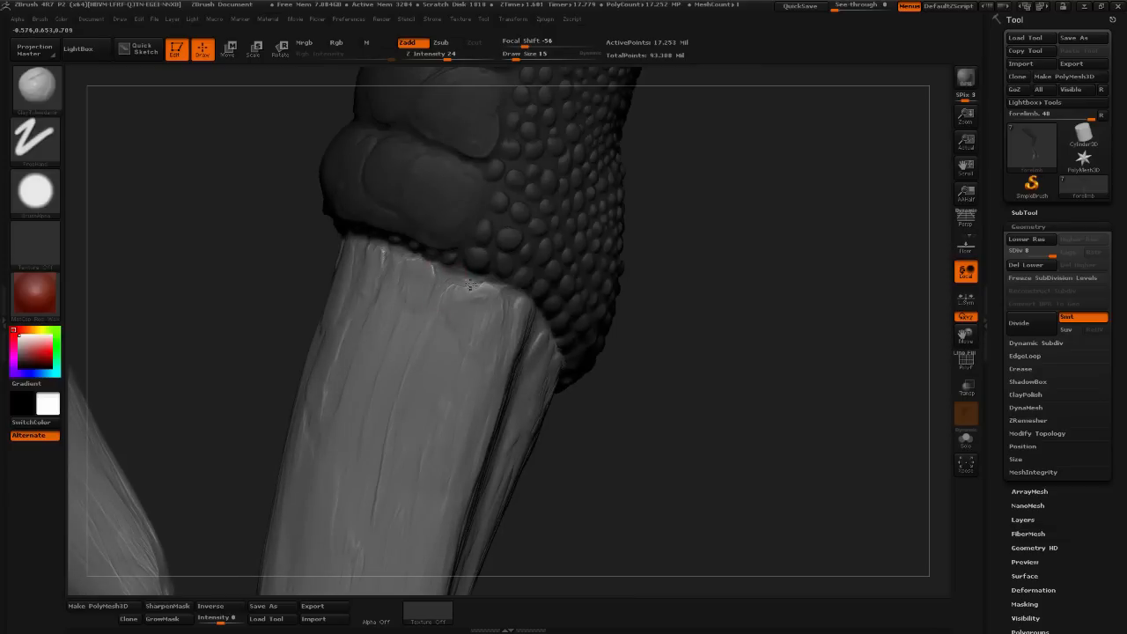
left_click_drag(636, 292, 575, 282, "alt")
key("shift")
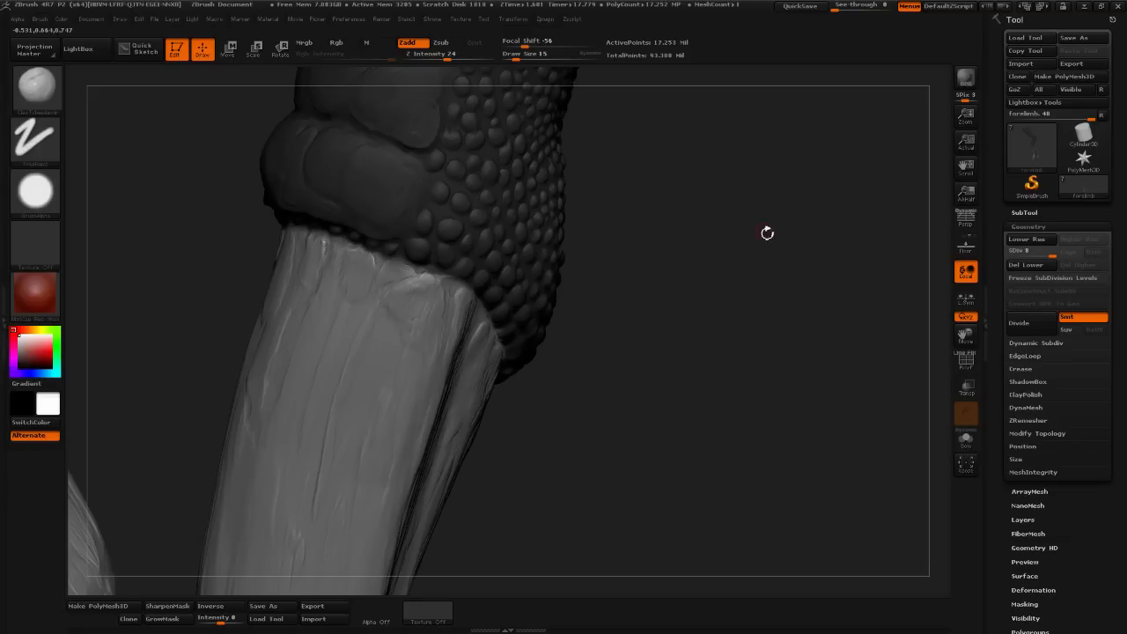
- Smooth the surface around the large peeling flakes on the front of the plated claw
left_click_drag(651, 317, 702, 365)
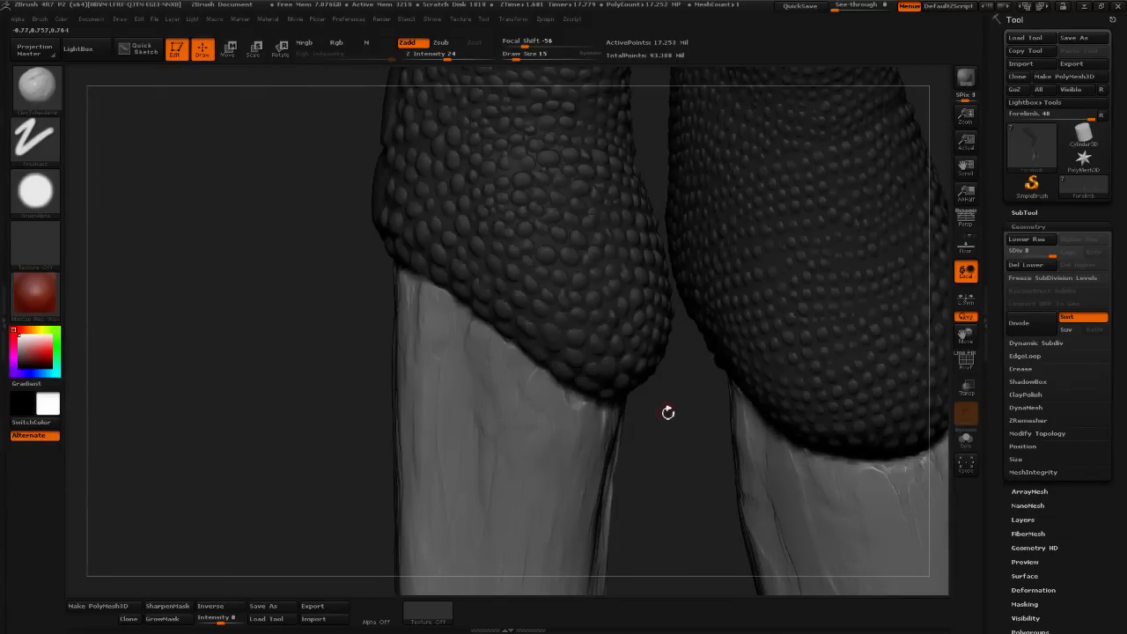
left_click_drag(667, 411, 602, 361)
mouse_move(620, 404)
left_mouse_down()
mouse_move(689, 418)
mouse_move(702, 370)
mouse_move(759, 359)
left_mouse_up()
left_click_drag(648, 275, 639, 256, "shift")
left_click_drag(596, 348, 583, 361, "shift")
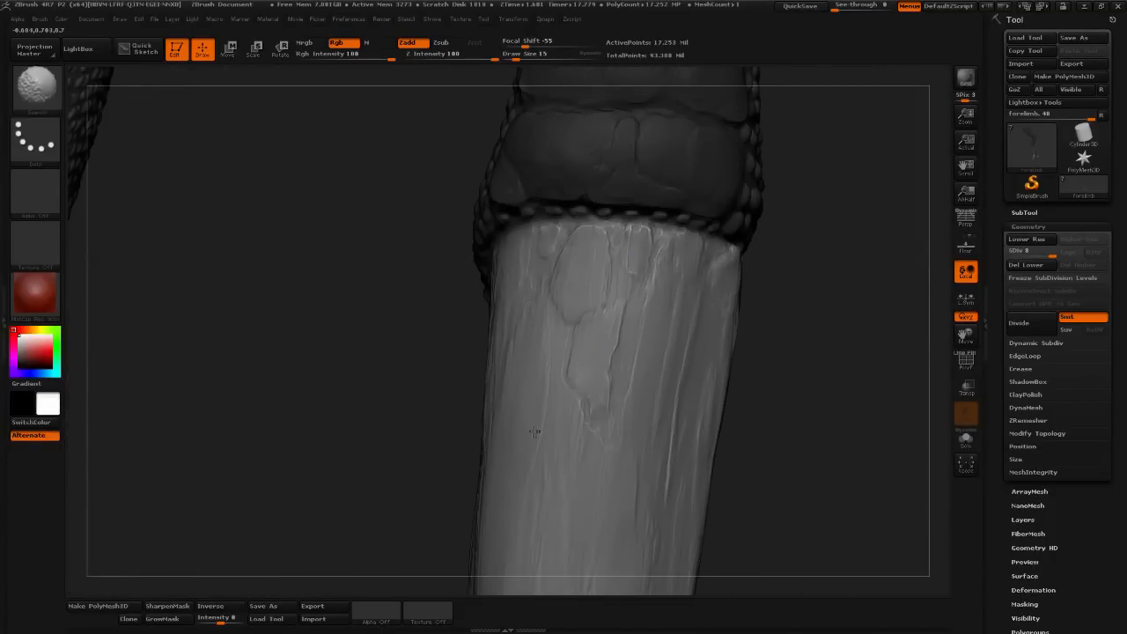
left_click_drag(798, 373, 753, 376)
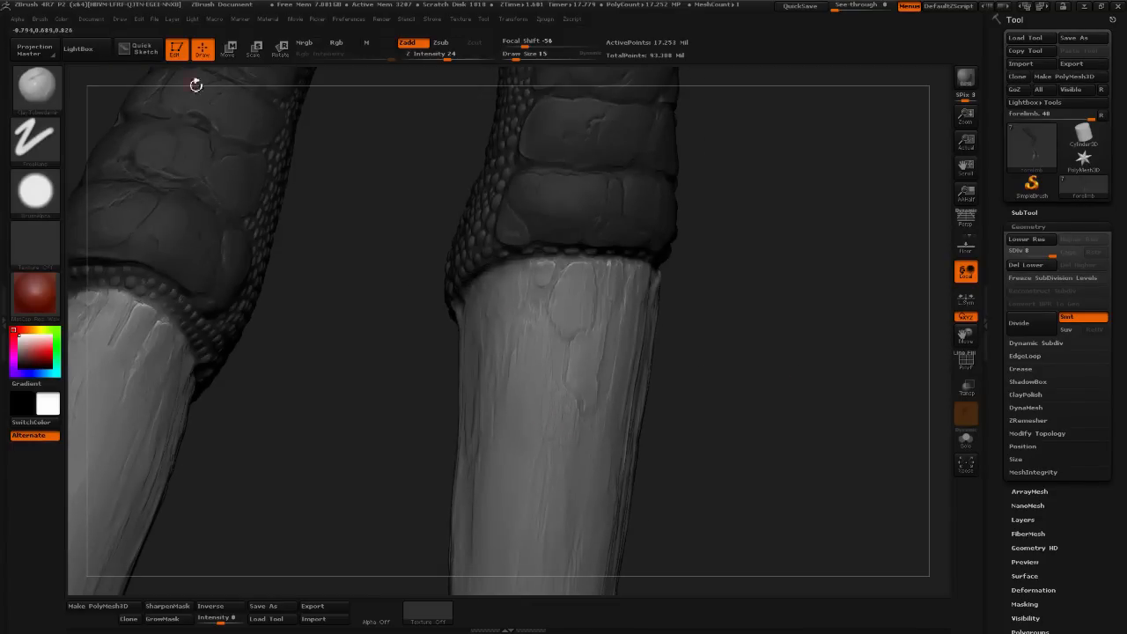
- Flatten the ridges around the claw's large flakes with the TrimDynamic brush at draw size 62 and check all the claws
left_click(36, 84)
left_click(362, 97)
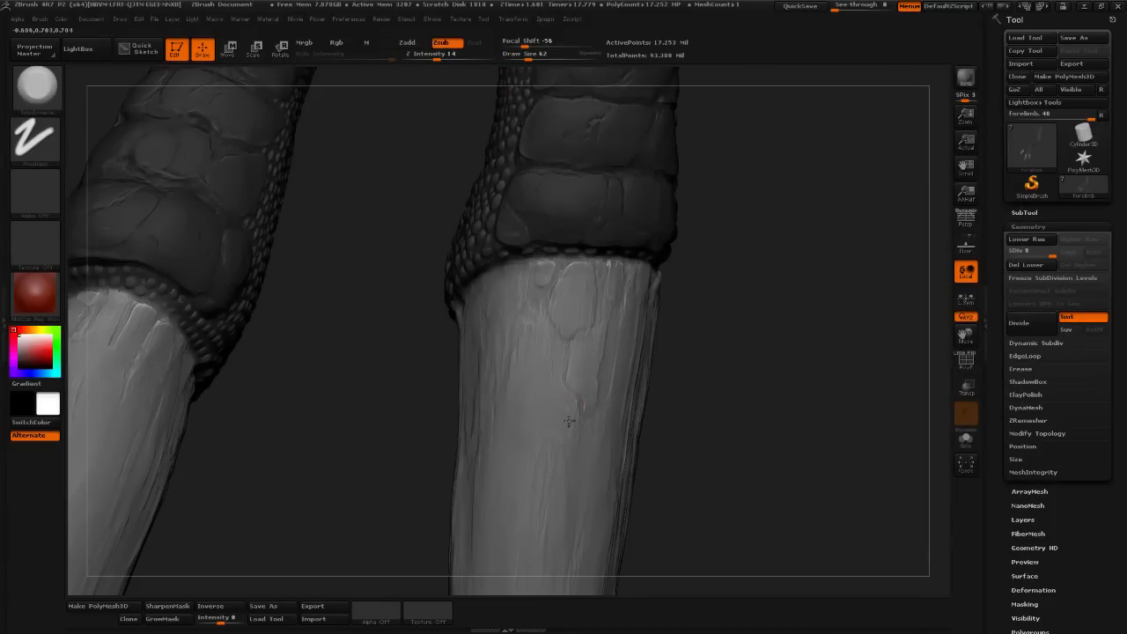
left_click_drag(714, 390, 925, 282)
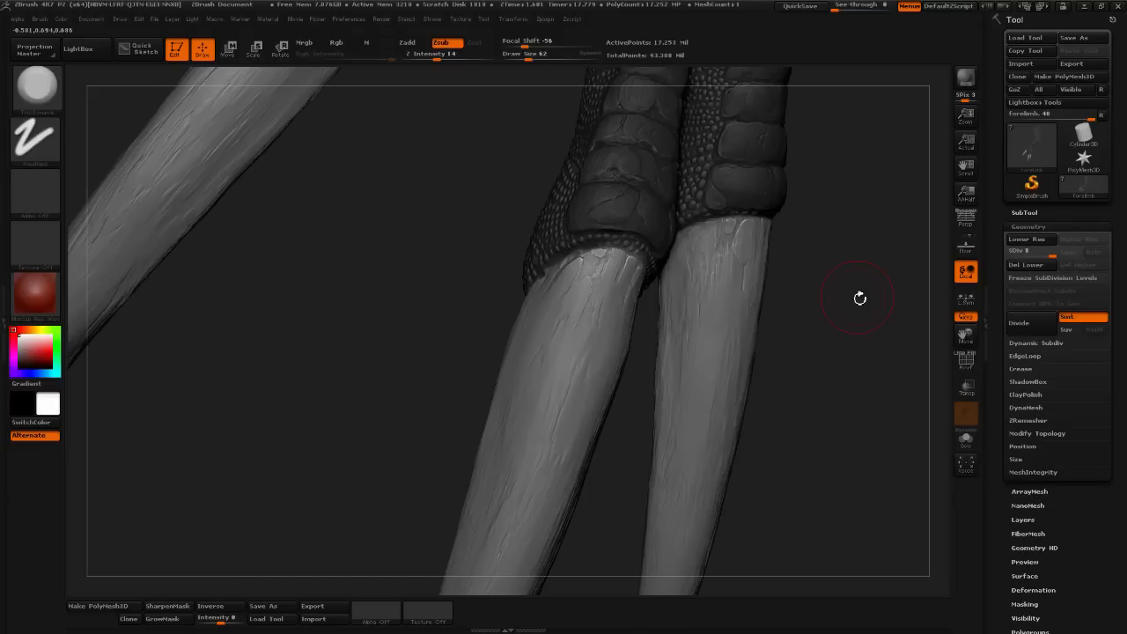
left_click_drag(842, 378, 851, 352)
left_click_drag(927, 188, 773, 354, "alt")
left_click_drag(826, 328, 784, 280)
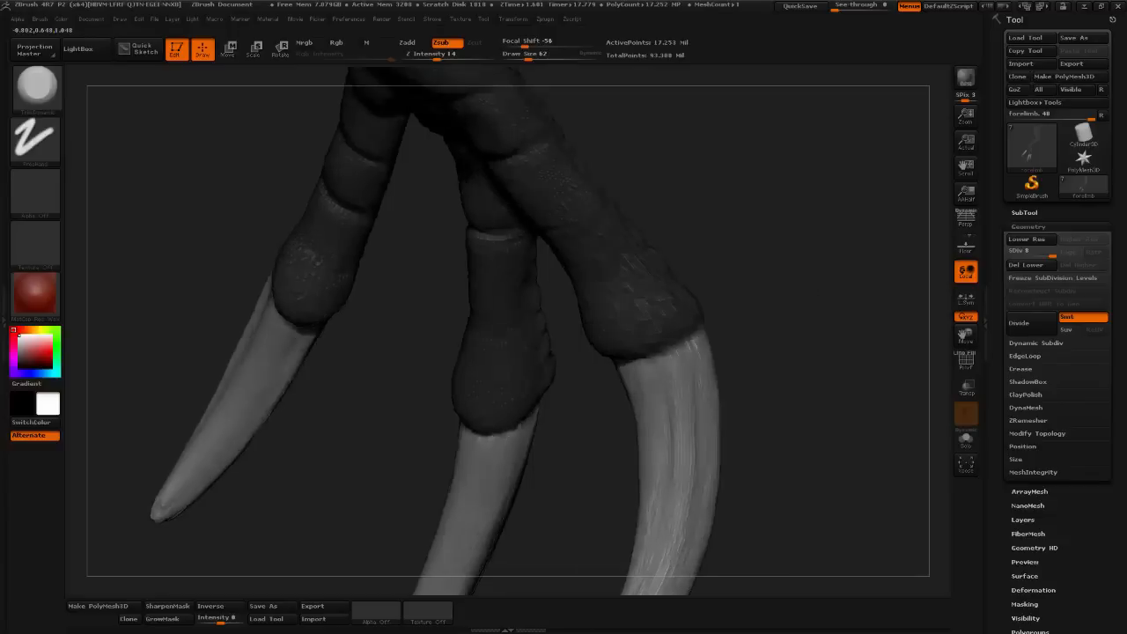
- Flatten the broken rim and the long ridges at the front claw's base with TrimDynamic and check all the claws
left_click_drag(863, 291, 776, 266, "alt")
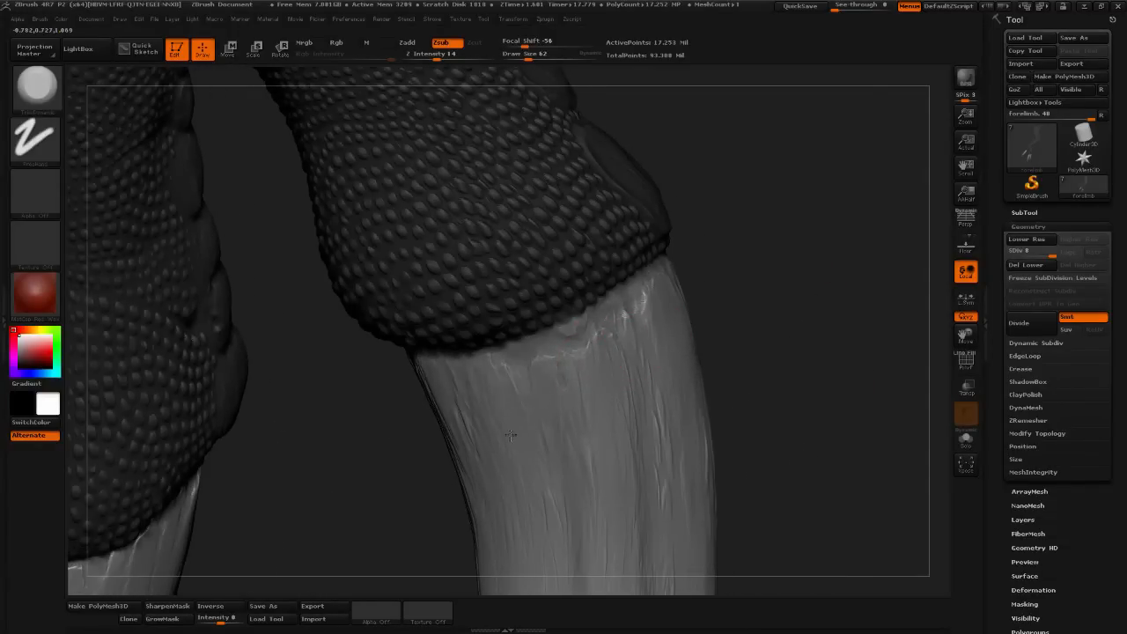
left_click_drag(828, 361, 780, 356)
left_click_drag(664, 344, 628, 359)
left_click_drag(659, 320, 627, 376)
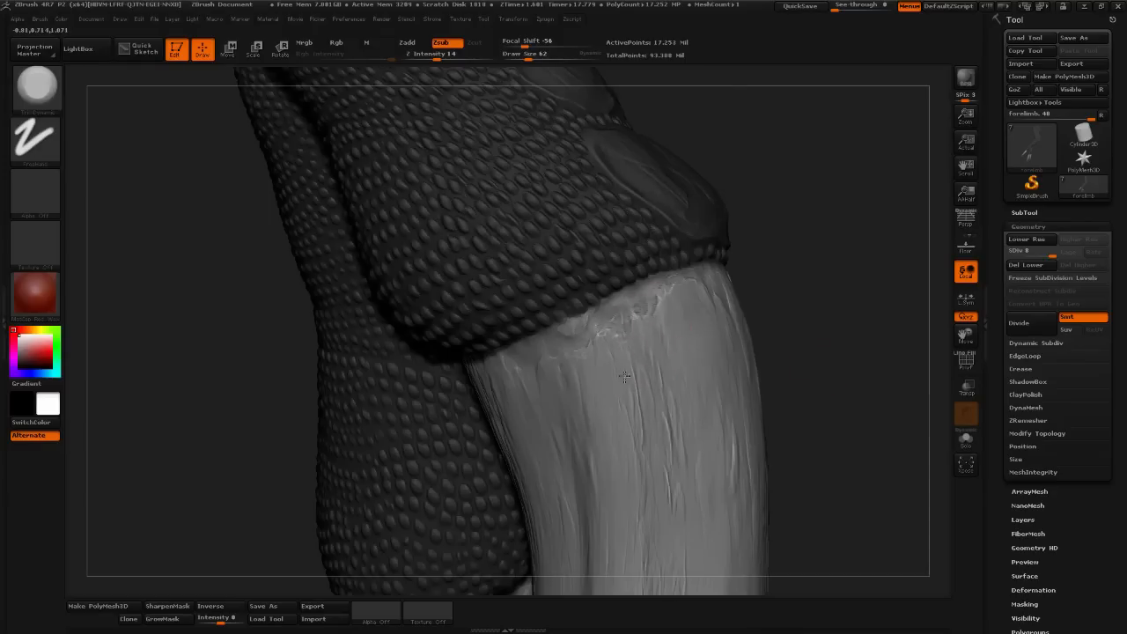
left_click_drag(683, 301, 695, 480)
left_click_drag(860, 433, 747, 393, "alt")
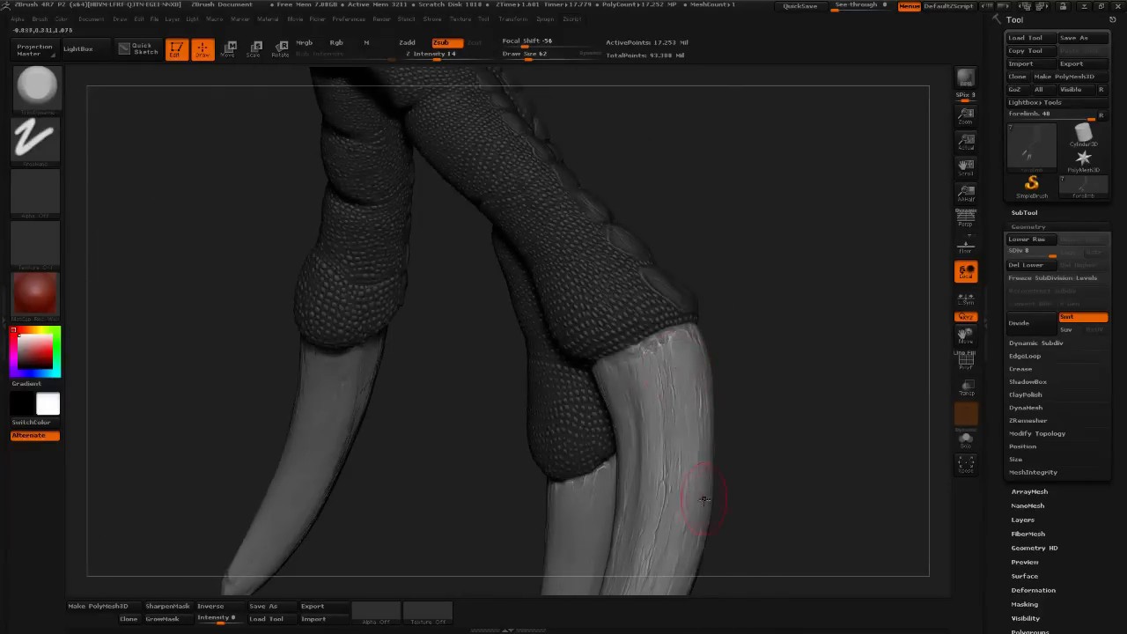
mouse_move(784, 466)
left_mouse_down("alt")
mouse_move(826, 331)
mouse_move(789, 355)
mouse_move(813, 370)
mouse_move(605, 409)
mouse_move(563, 352)
left_mouse_up("alt")
mouse_move(805, 338)
left_mouse_down()
mouse_move(758, 339)
mouse_move(831, 331)
left_mouse_up()
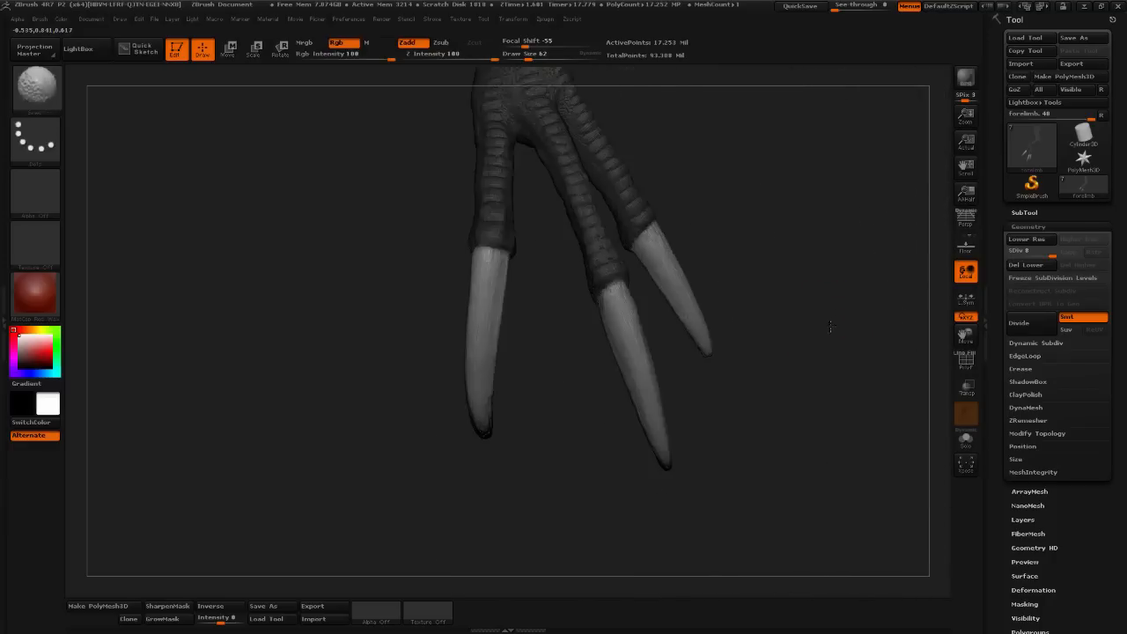
left_click_drag(832, 370, 764, 384)
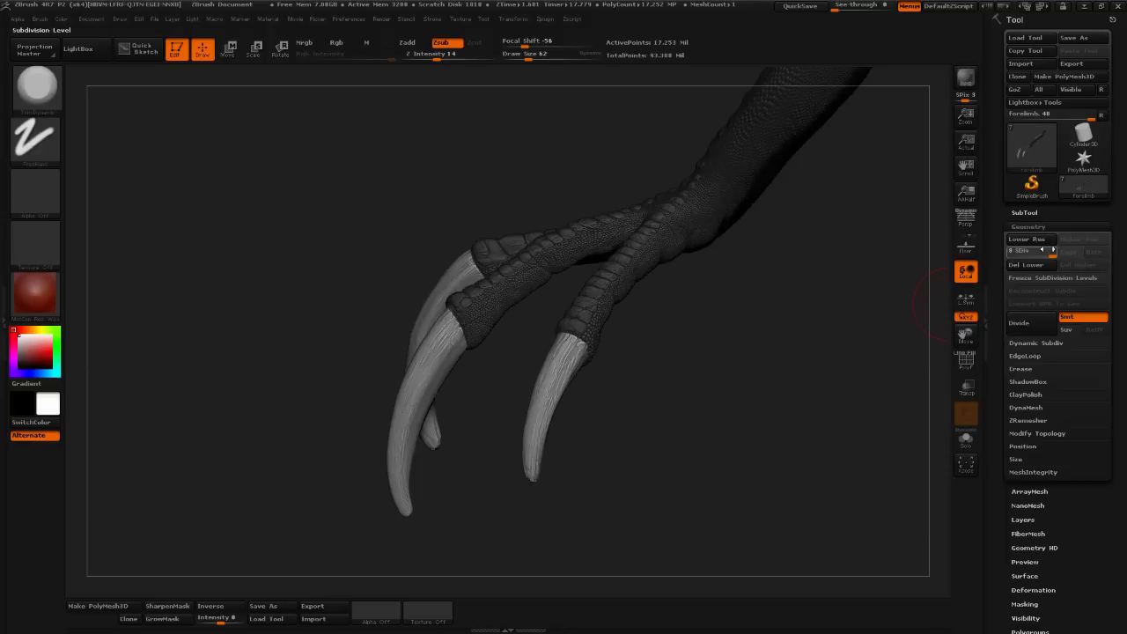
- Lower the forelimb to subdivision level 7 and save the tool to disk
left_click_drag(1053, 251, 1044, 250)
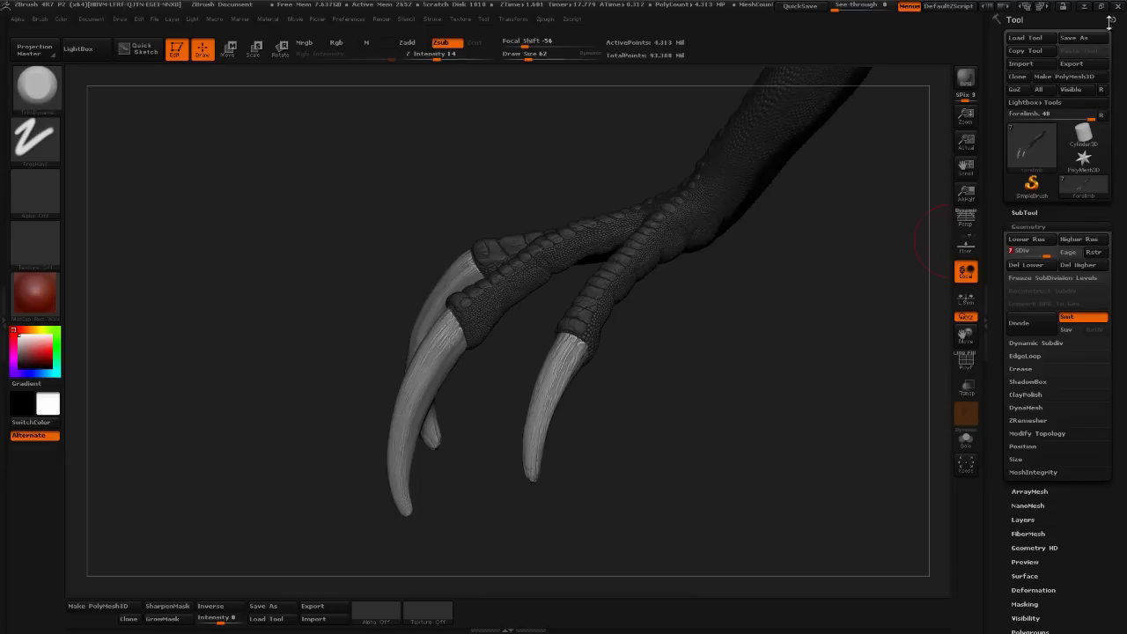
left_click(1081, 40)
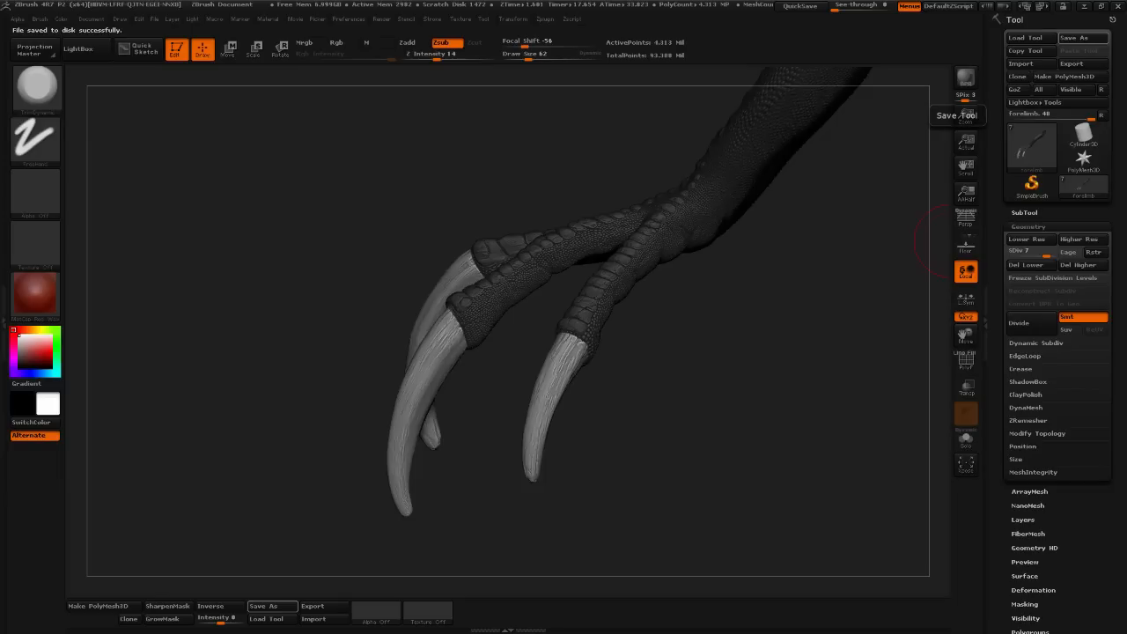
left_click_drag(715, 304, 893, 305)
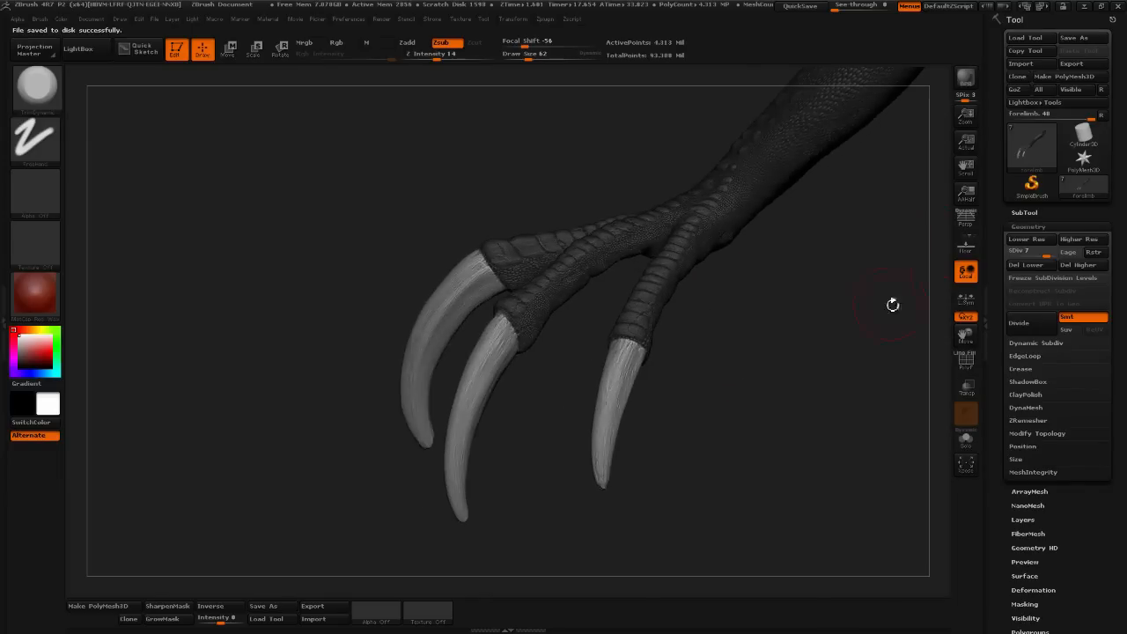
- Switch to the foot final_1 subtool, frame it and inspect the scaly leg, toes and claws from several sides
left_click(1026, 212)
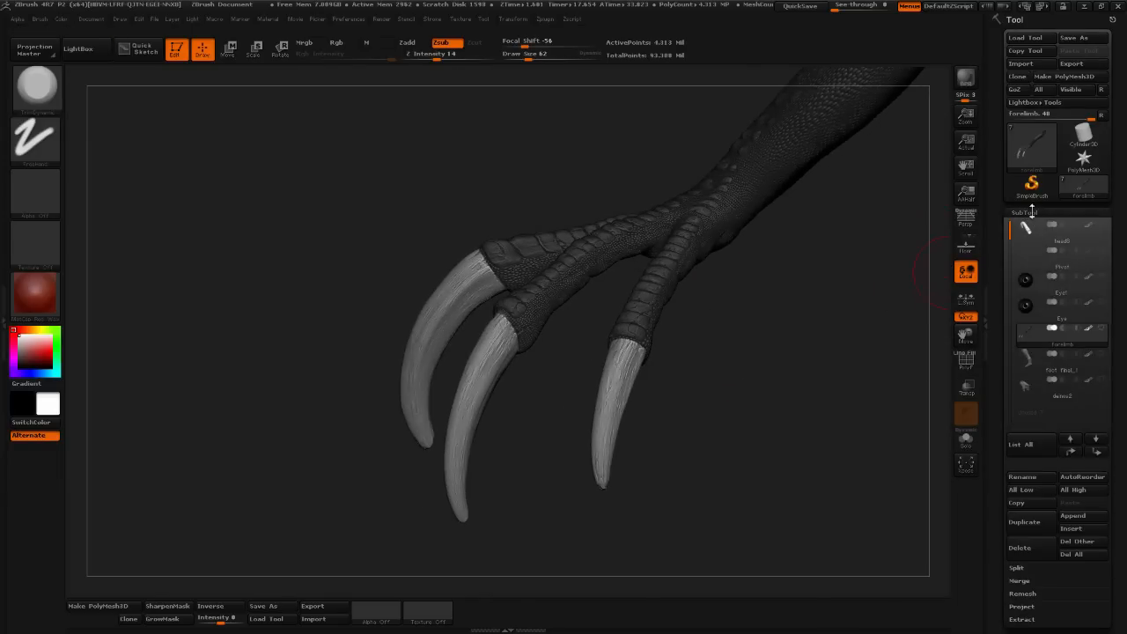
left_click(1028, 362)
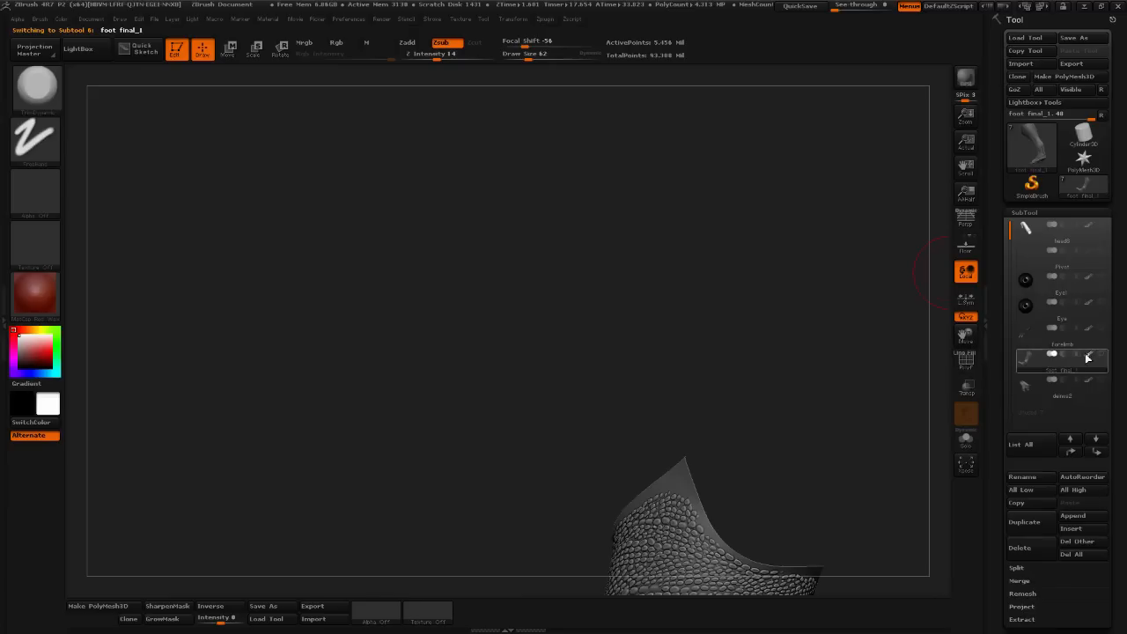
key("f")
left_click_drag(675, 398, 755, 468)
left_click_drag(828, 499, 537, 500, "alt")
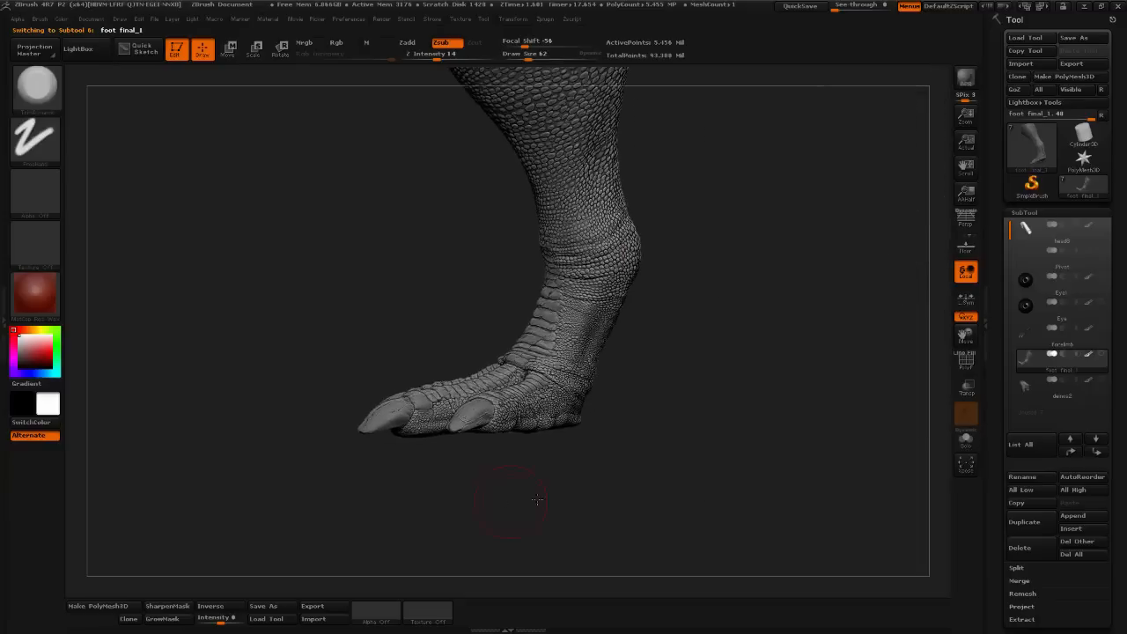
left_click_drag(726, 325, 654, 369)
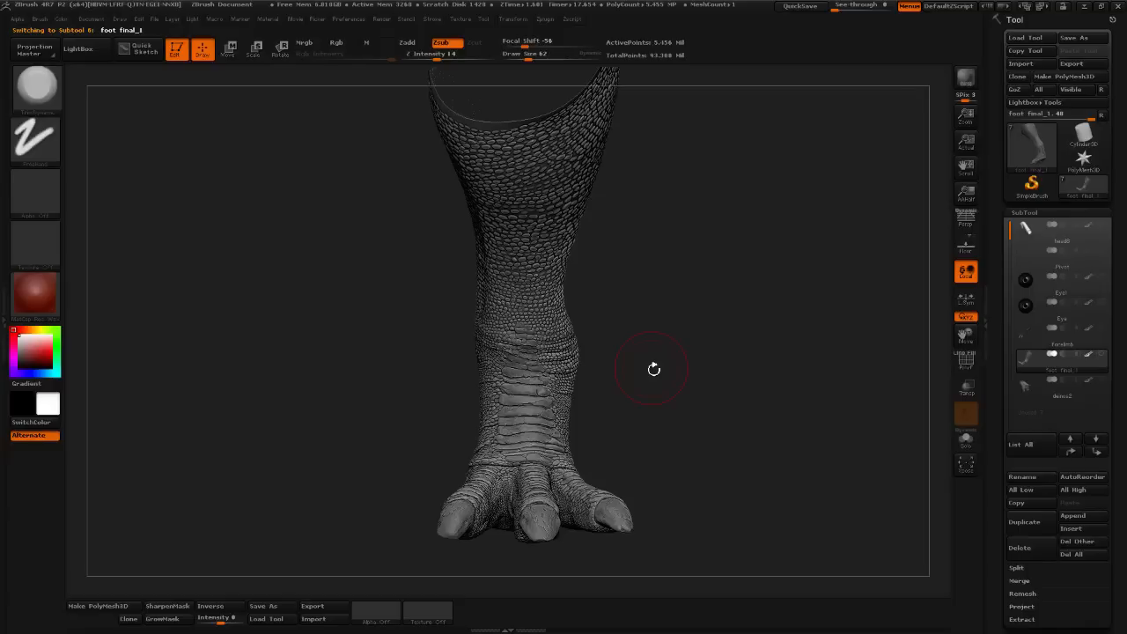
left_click_drag(681, 330, 707, 335)
left_click_drag(755, 395, 793, 428)
left_click_drag(800, 273, 791, 357)
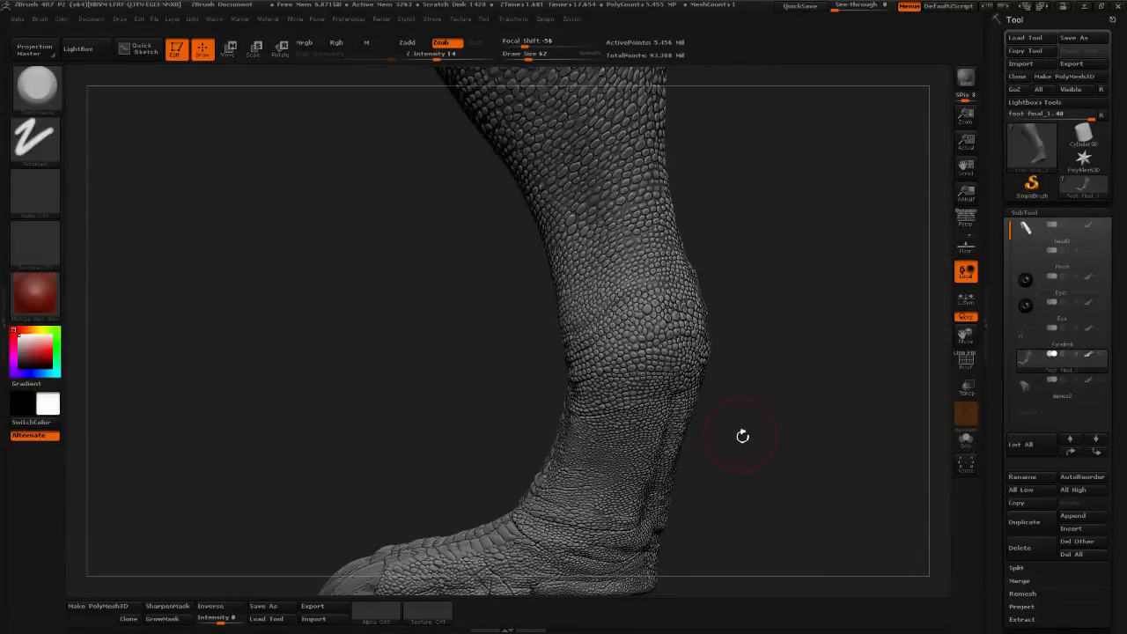
left_click_drag(743, 436, 851, 461)
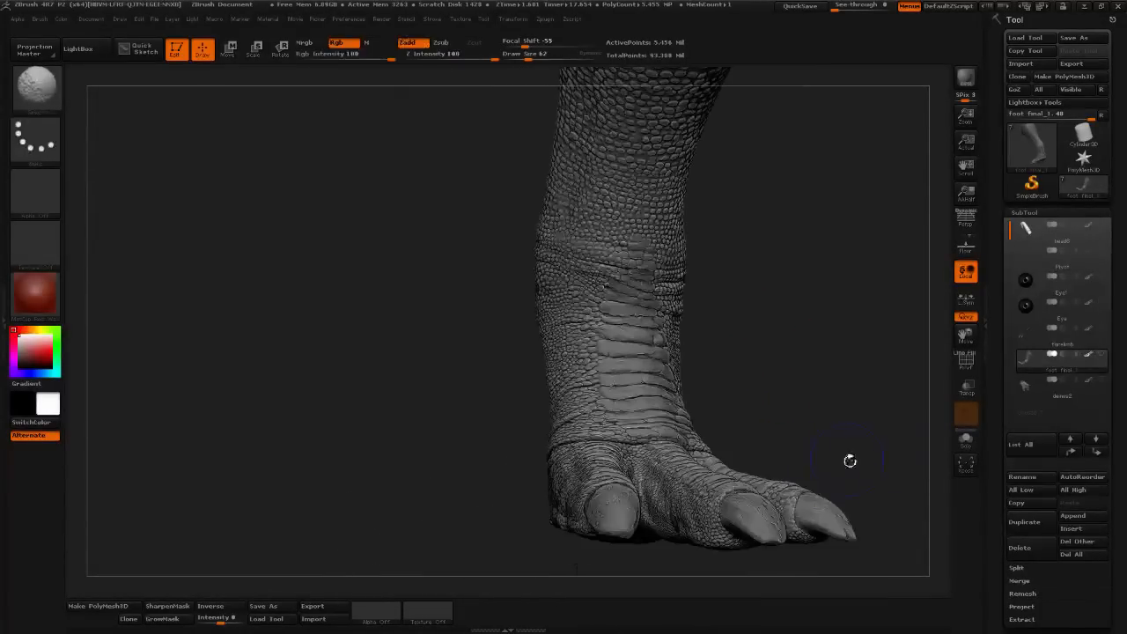
- Make the deinos2 body subtool active and visible alongside the foot, and examine the toes and claws
left_click(1103, 382)
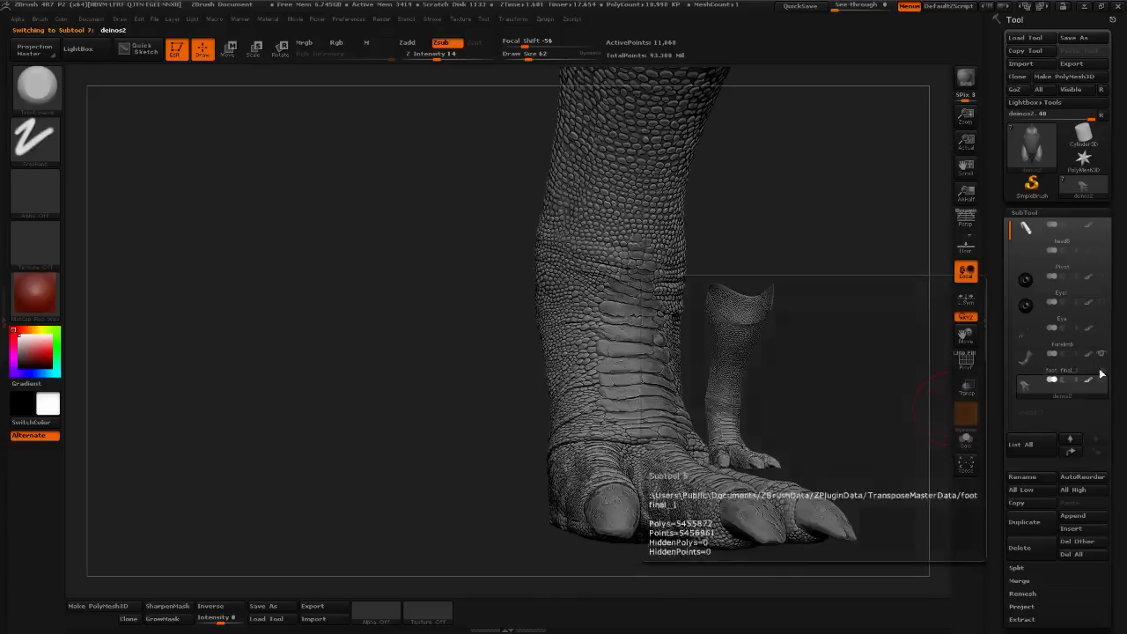
left_click(1102, 383)
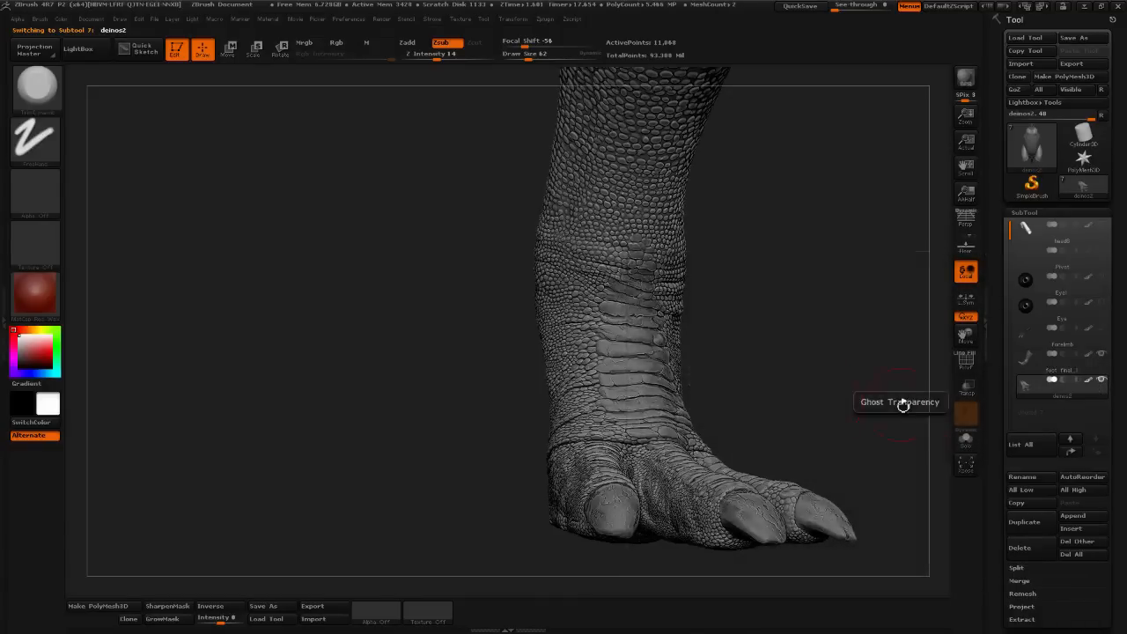
left_click_drag(838, 368, 771, 263, "alt")
left_click_drag(810, 312, 684, 319)
left_click_drag(781, 278, 754, 231)
left_click_drag(830, 236, 744, 246)
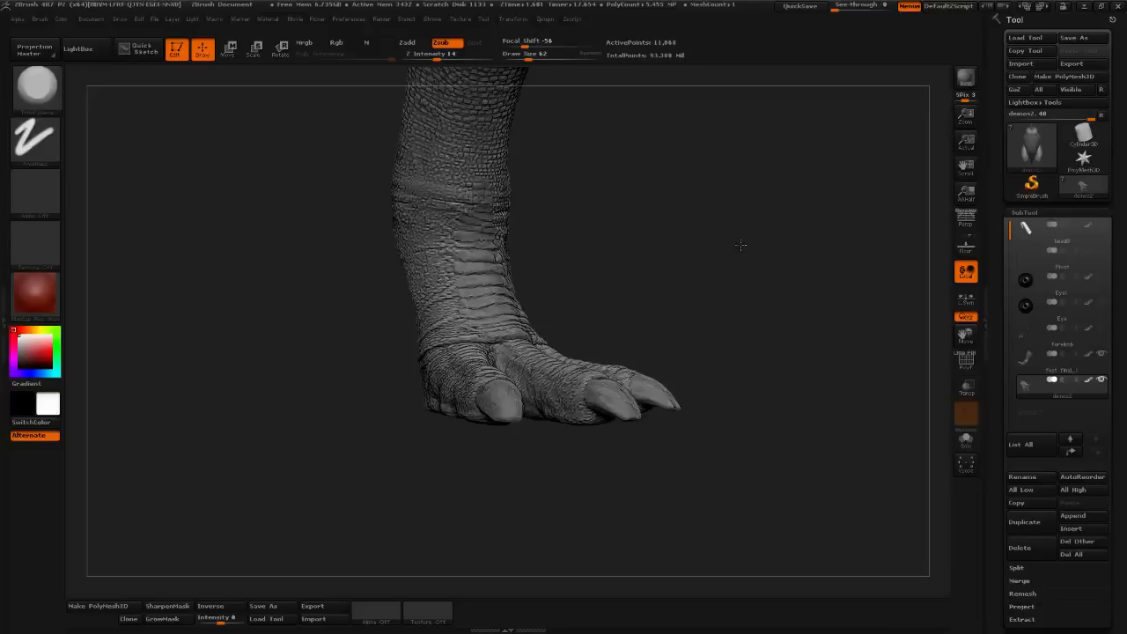
mouse_move(1050, 396)
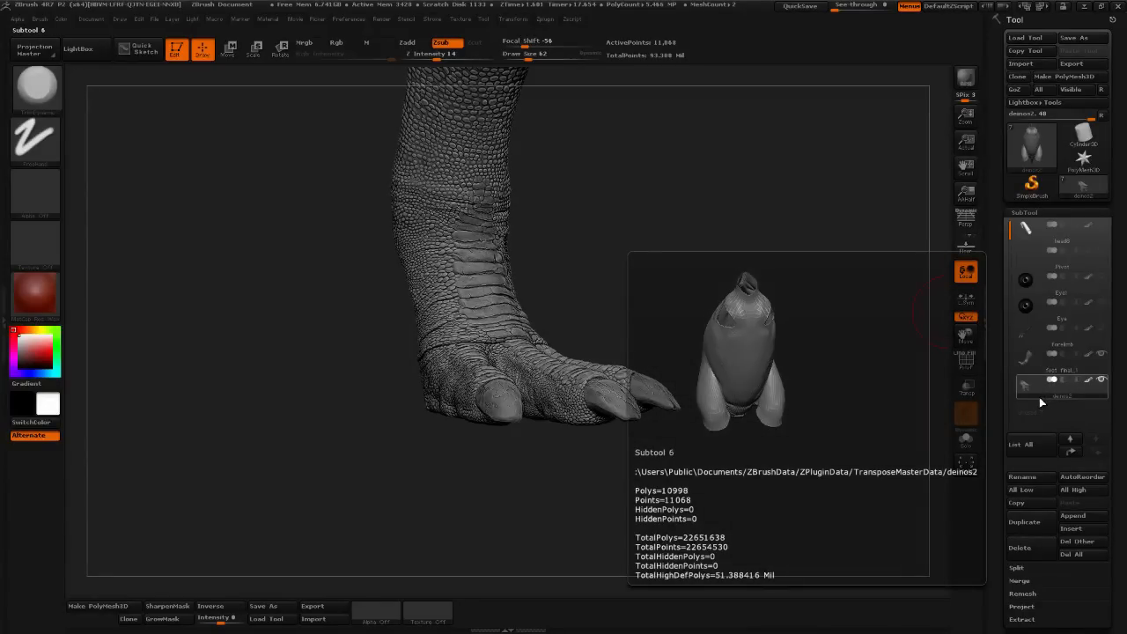
left_click_drag(754, 323, 745, 439)
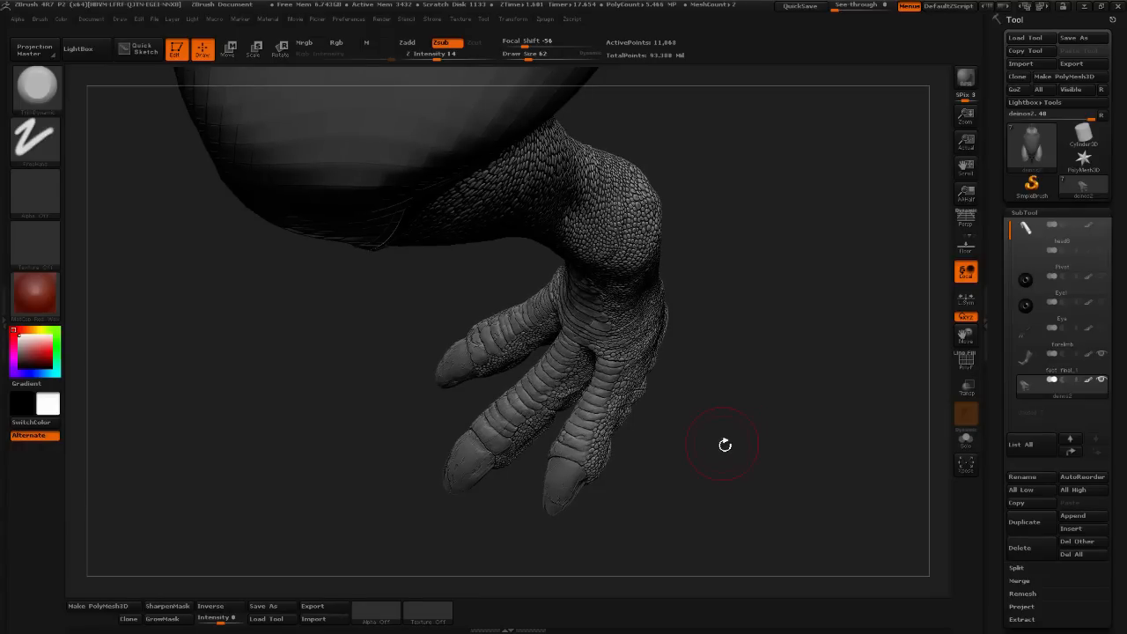
left_click_drag(697, 436, 783, 373)
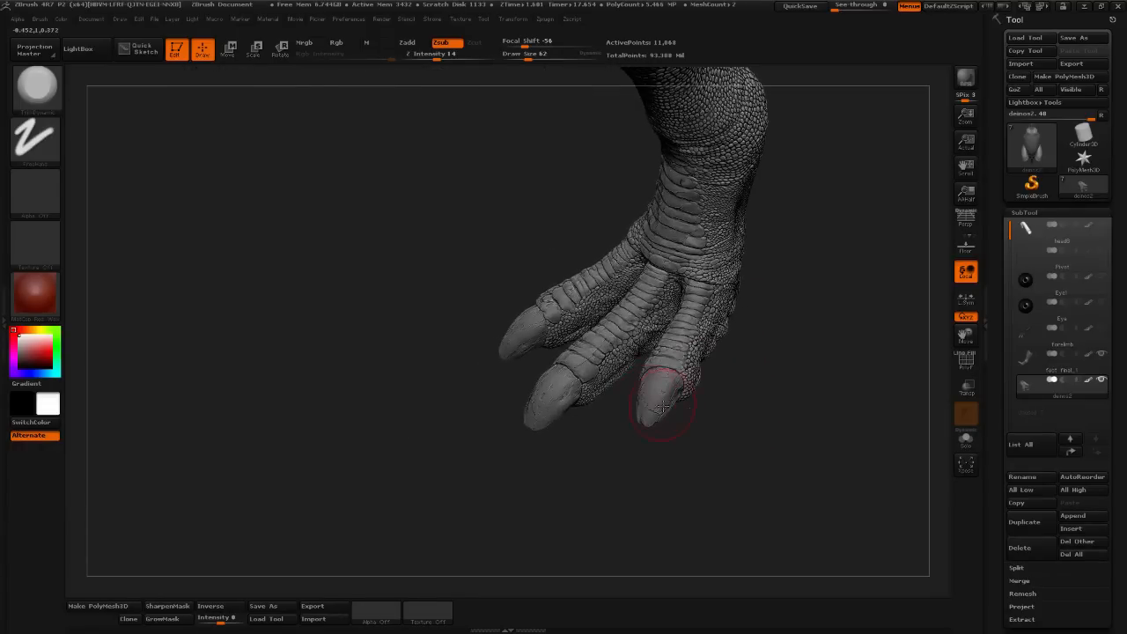
left_click_drag(725, 424, 634, 375)
left_click_drag(635, 374, 704, 423, "alt")
- Reselect the foot final_1 subtool and lower it to subdivision level 3
left_click_drag(757, 487, 1052, 278)
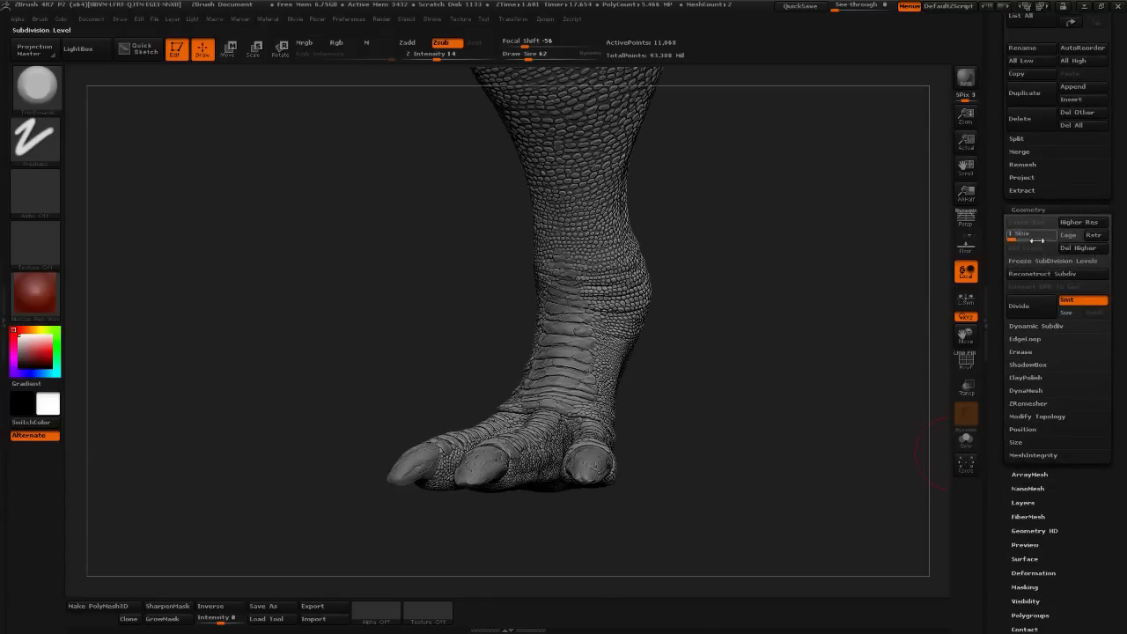
left_click(572, 392, "alt")
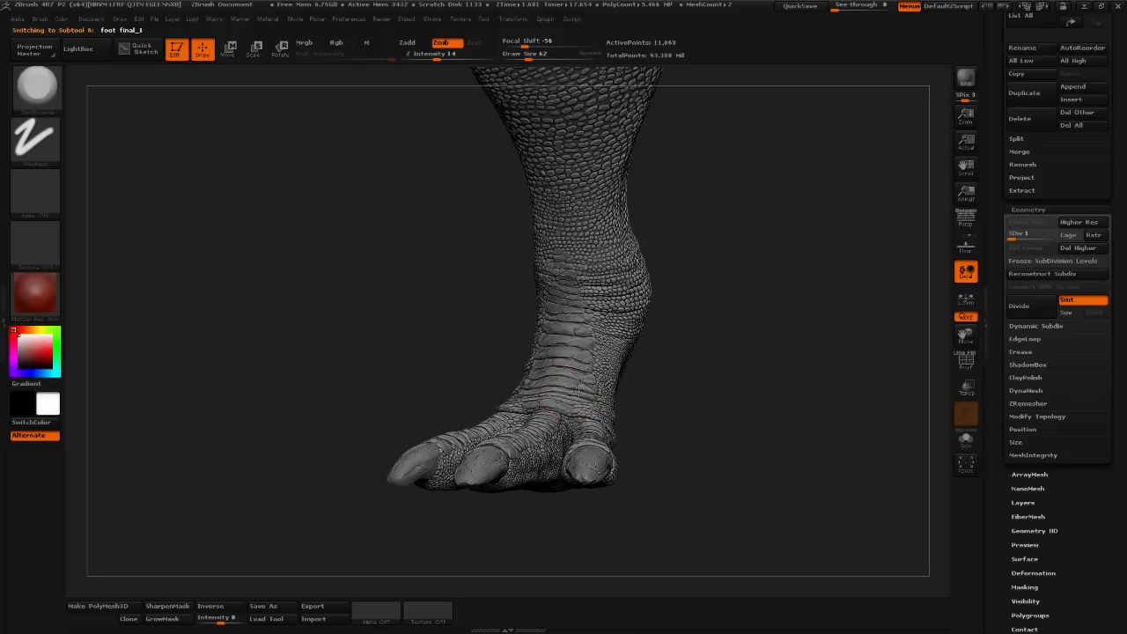
left_click(1036, 237)
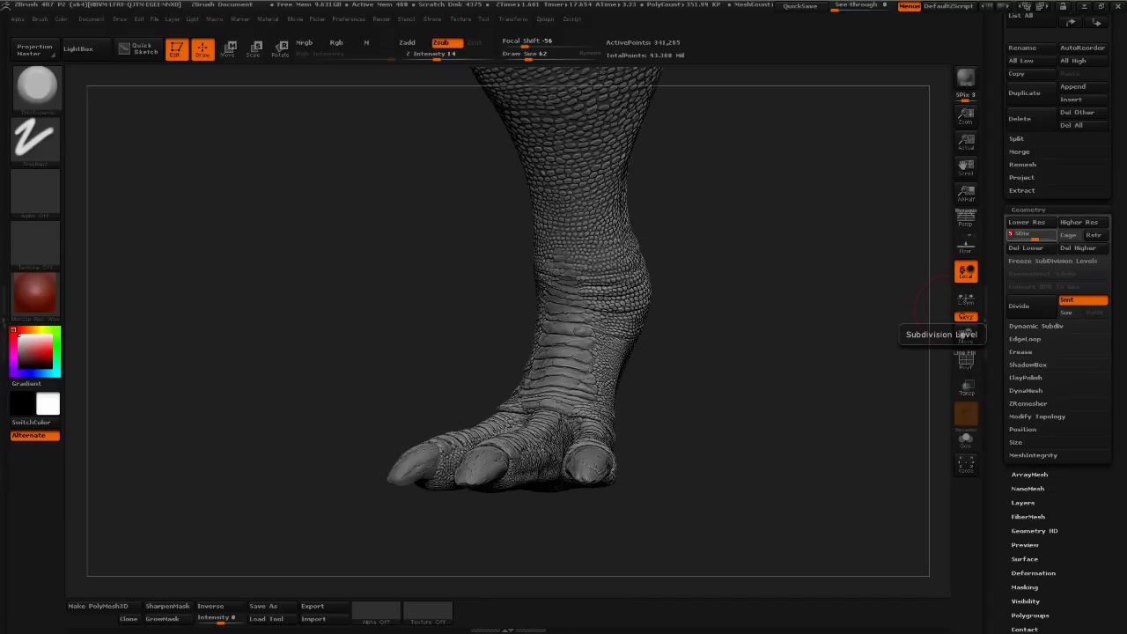
key("d")
key("d")
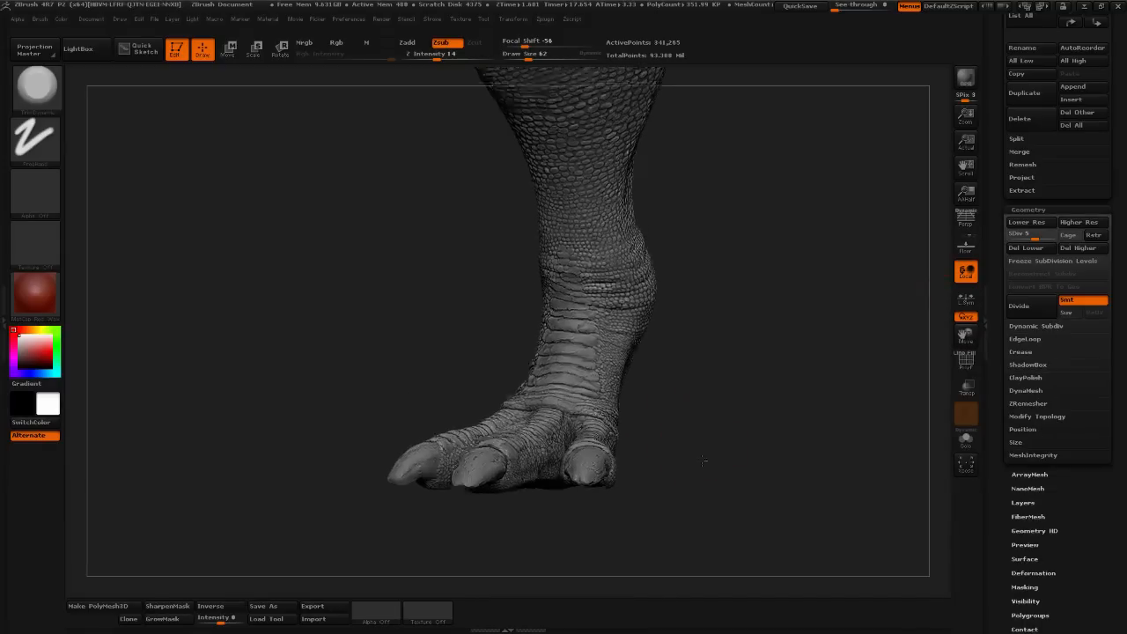
left_click_drag(704, 461, 913, 355)
left_click_drag(1034, 235, 1024, 235)
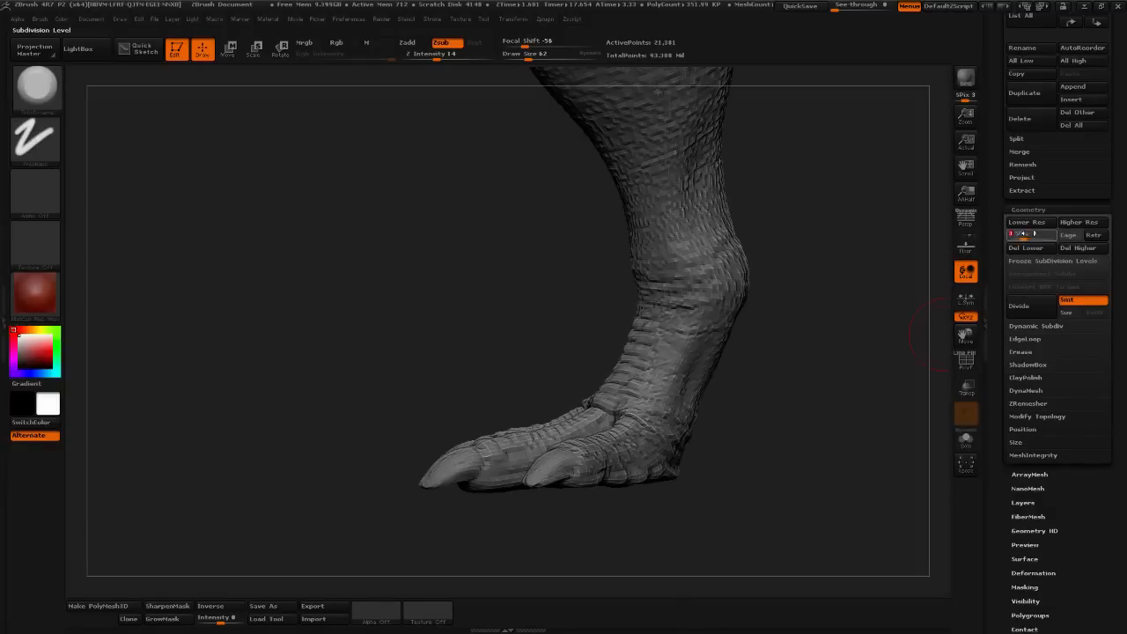
- Mask the outer toe's claw at draw size 113 and invert the mask so only that claw stays editable
left_click_drag(800, 355, 696, 408)
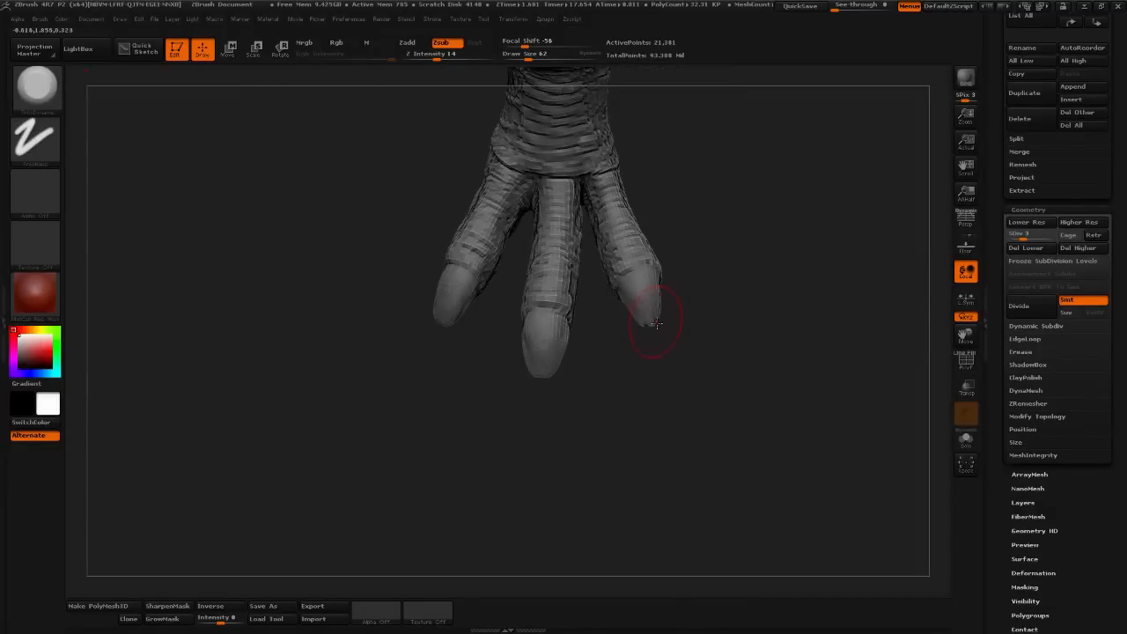
left_click_drag(657, 324, 770, 352)
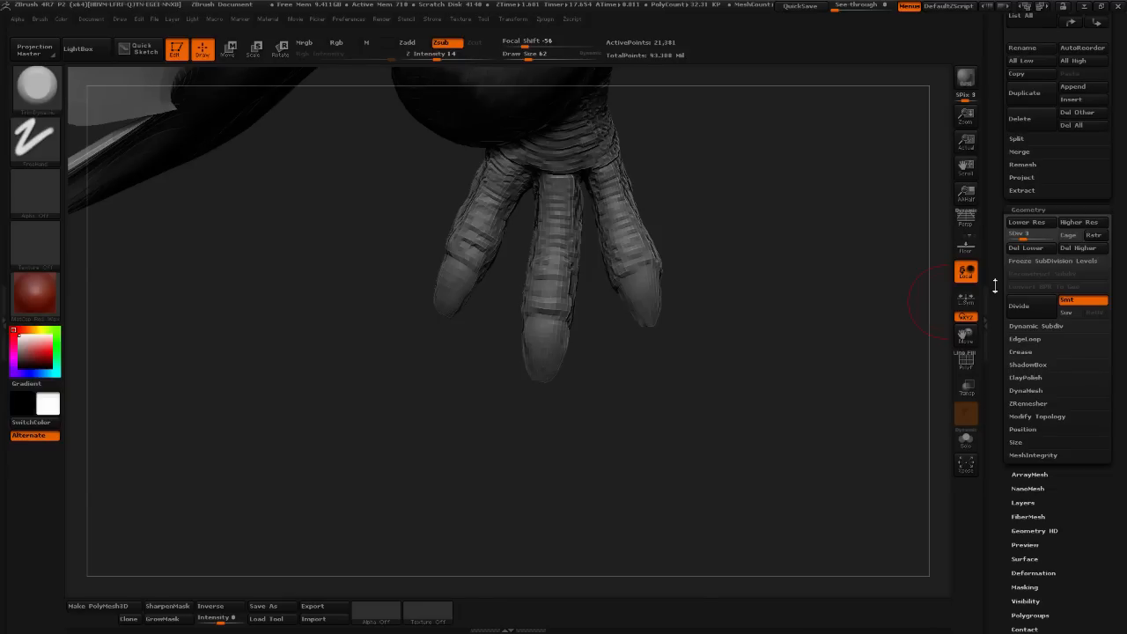
left_click_drag(616, 393, 637, 312)
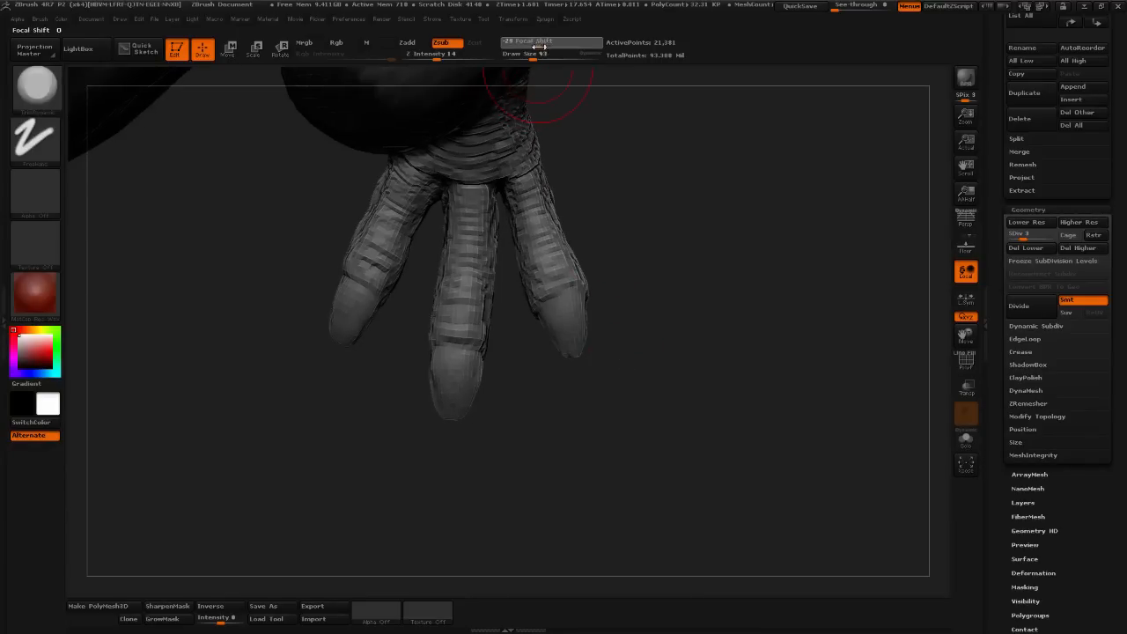
key("b")
key("m")
key("v")
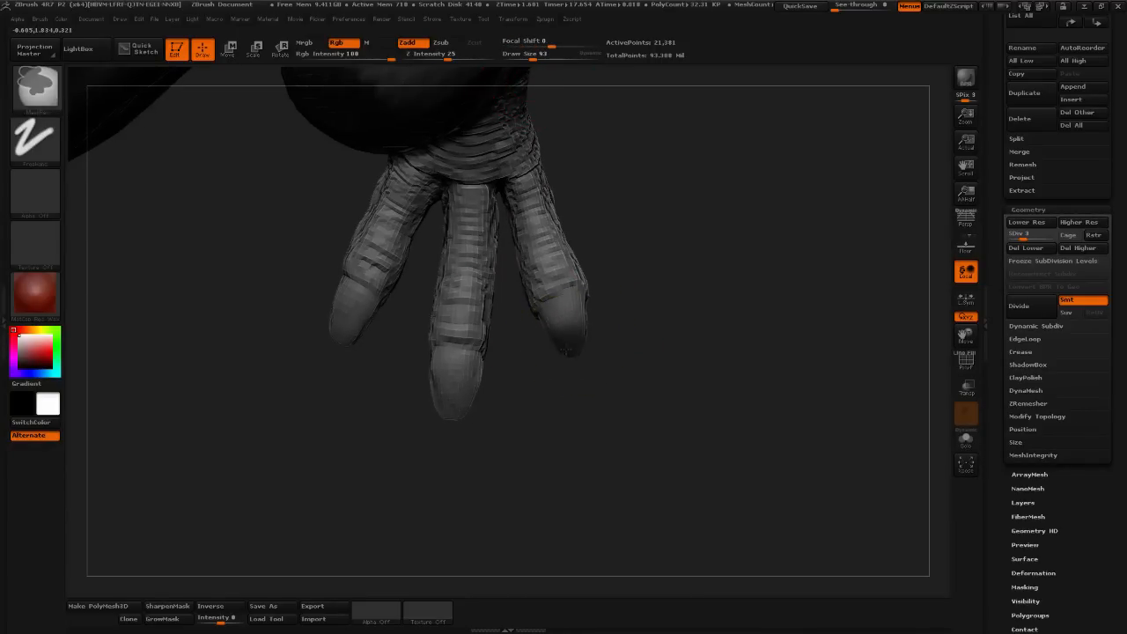
left_click(535, 61)
key("ctrl")
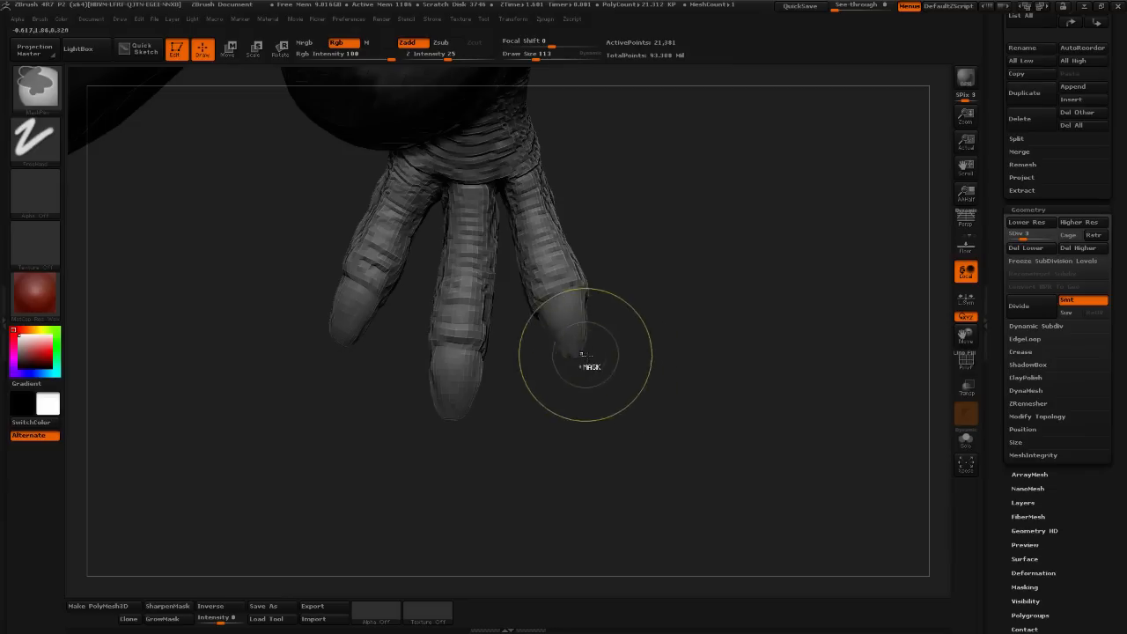
left_click_drag(573, 331, 571, 359, "ctrl")
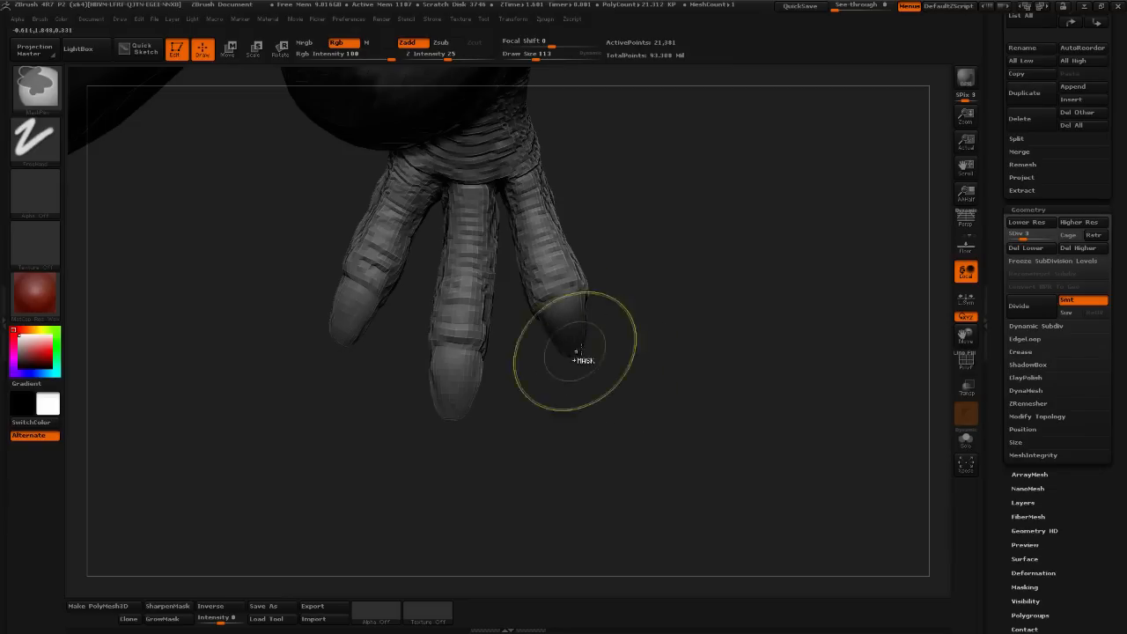
left_click(683, 387, "ctrl")
mouse_move(682, 387)
left_mouse_down()
mouse_move(656, 374)
mouse_move(700, 383)
mouse_move(681, 406)
mouse_move(646, 396)
mouse_move(625, 411)
mouse_move(658, 420)
mouse_move(663, 404)
left_mouse_up()
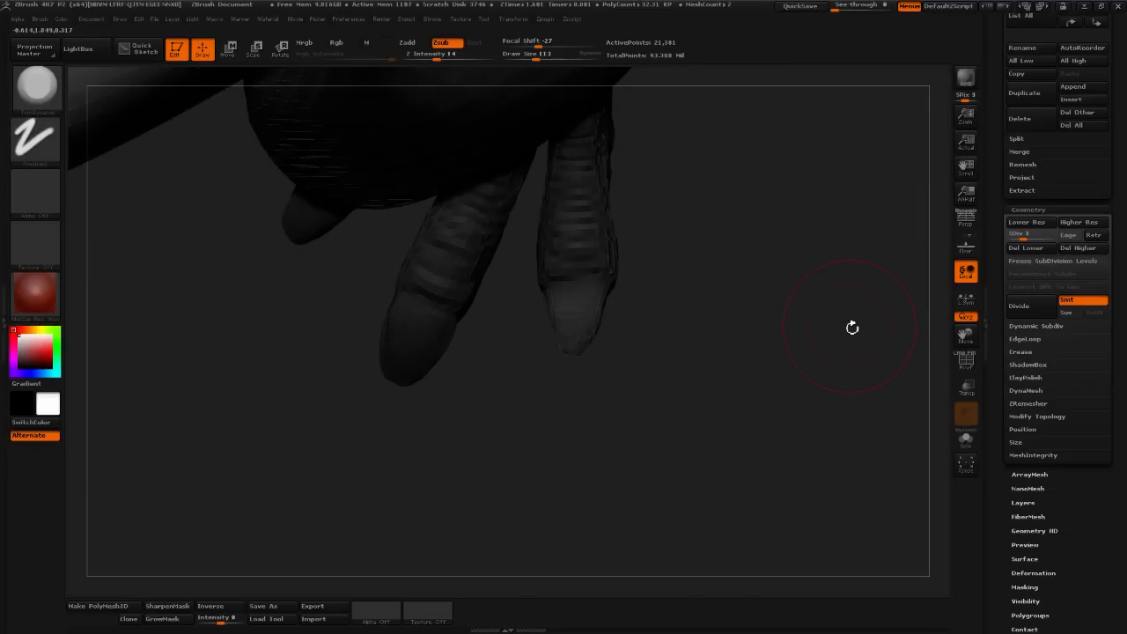
- Lengthen the unmasked toe claw by moving it outward along a Transpose line drawn from its base past the tip
left_click(228, 48)
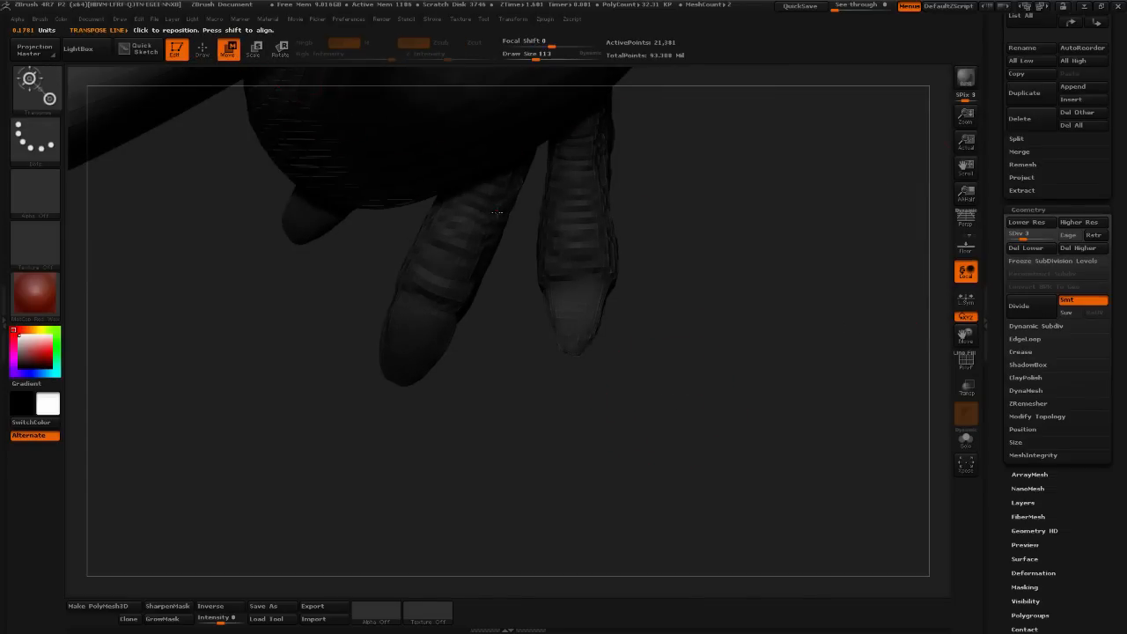
mouse_move(579, 305)
left_mouse_down()
mouse_move(541, 432)
mouse_move(569, 450)
left_mouse_up()
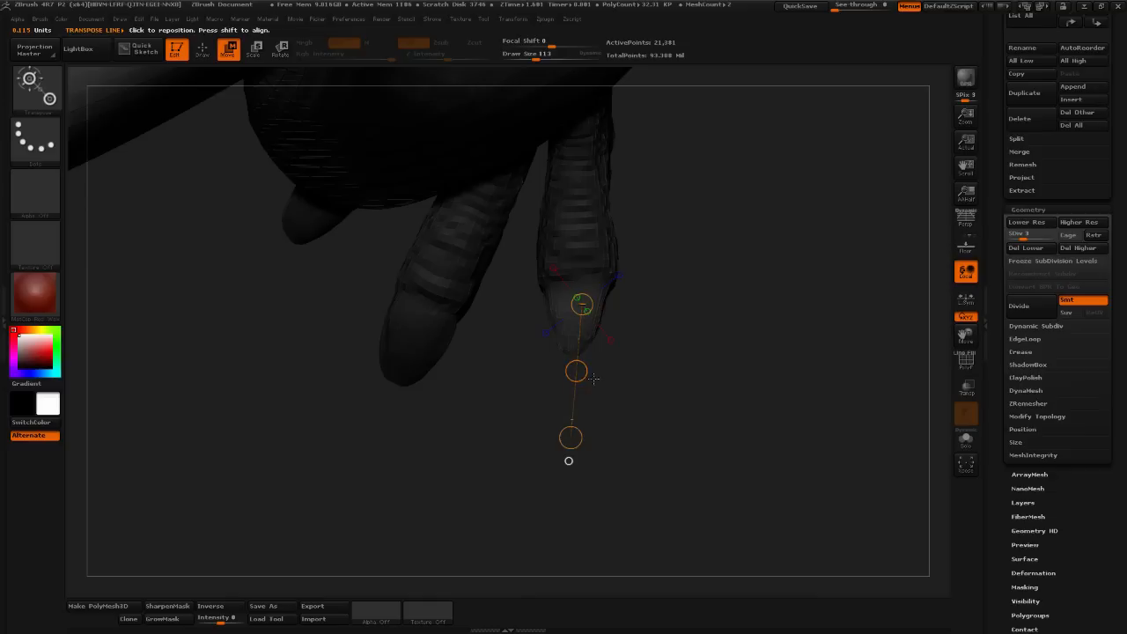
left_click_drag(578, 361, 568, 426)
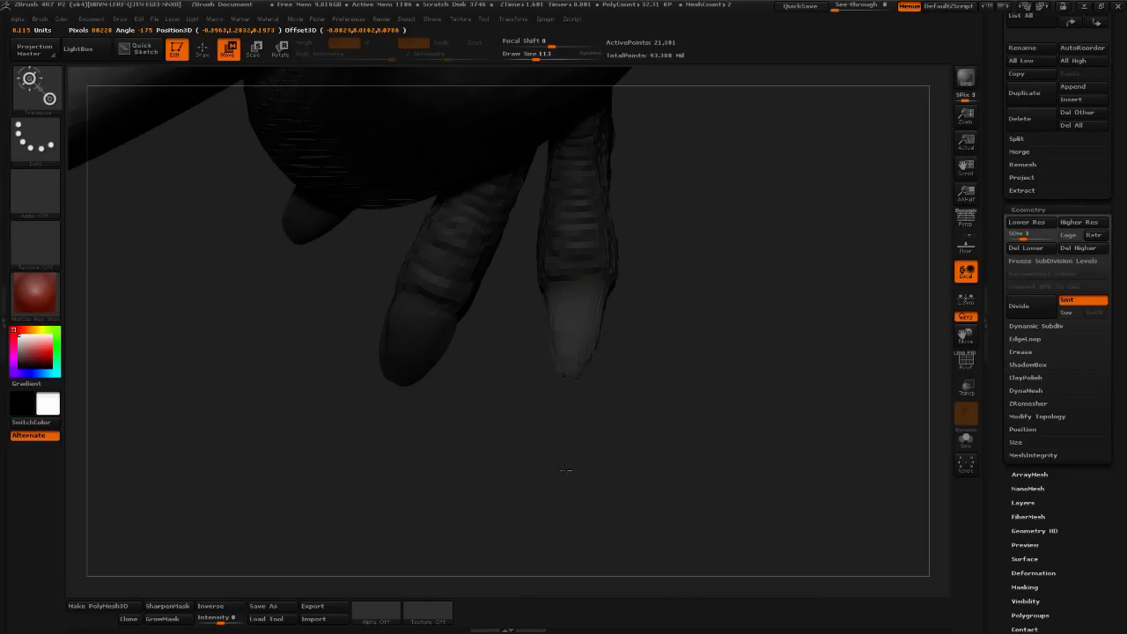
- Mask off everything except the middle toe's claw, touch up the mask, and lengthen the claw outward with a Transpose move
left_click_drag(566, 471, 565, 437)
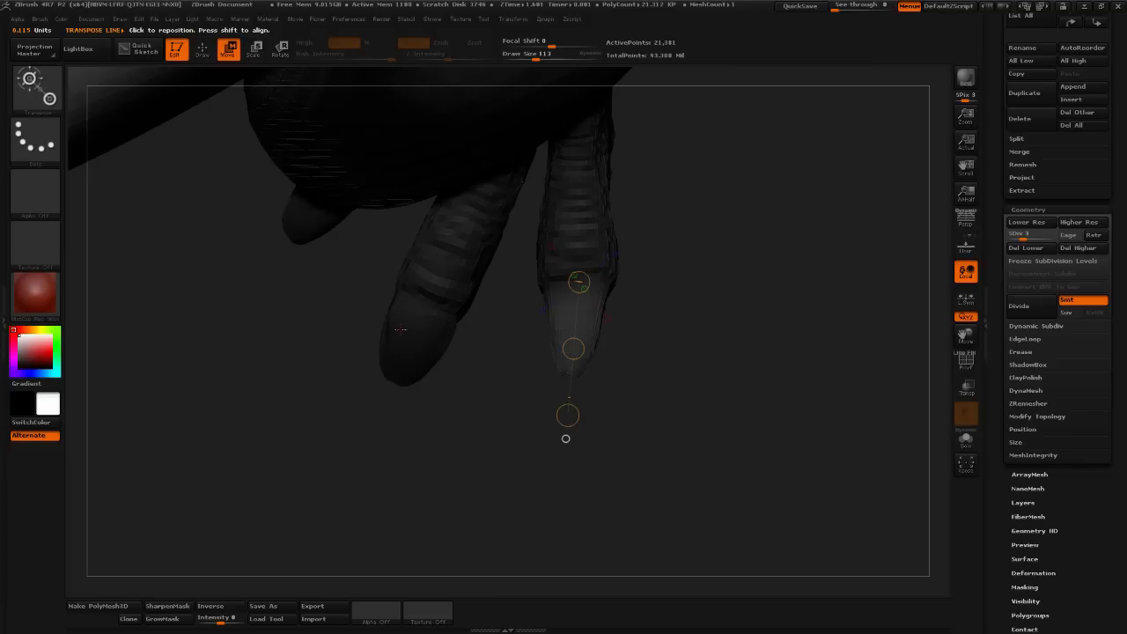
left_click_drag(415, 328, 390, 382, "ctrl")
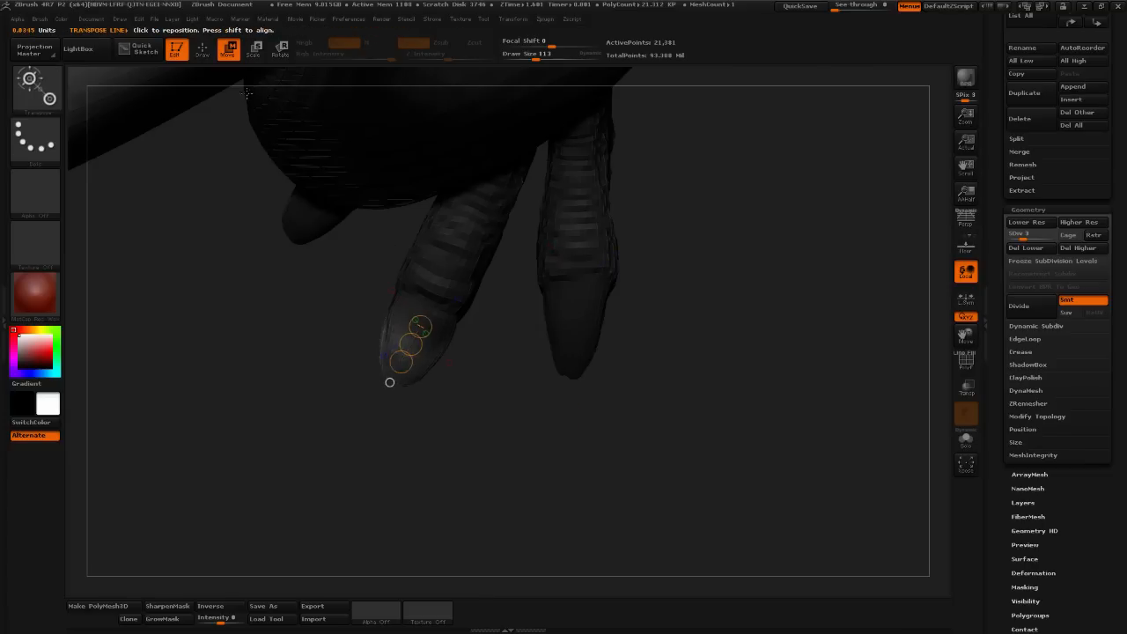
key("q")
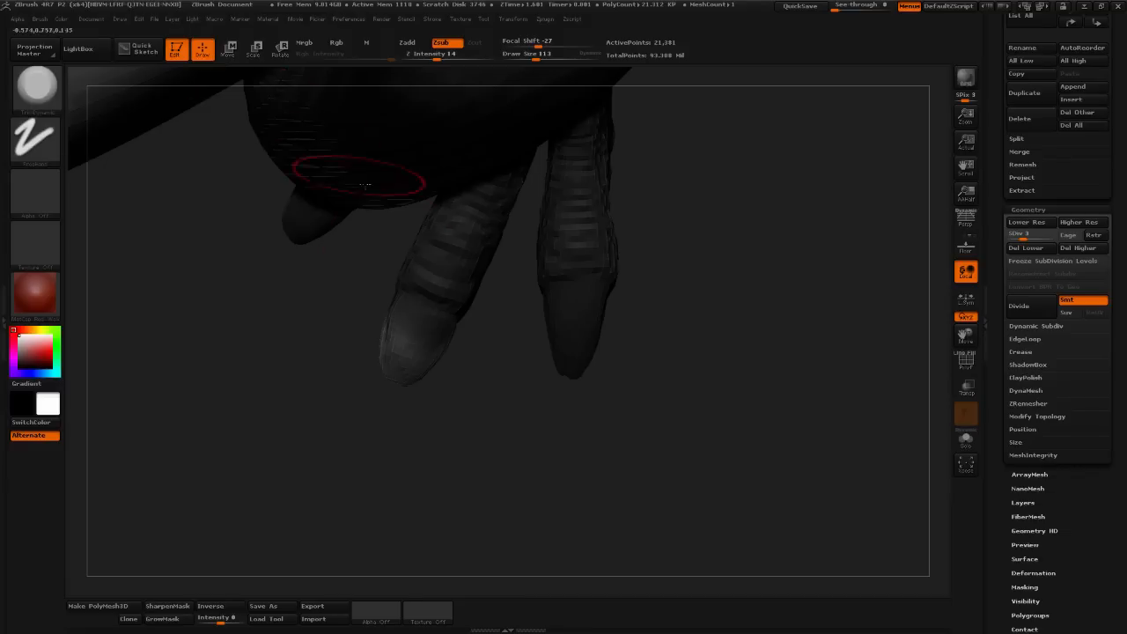
key("ctrl+i")
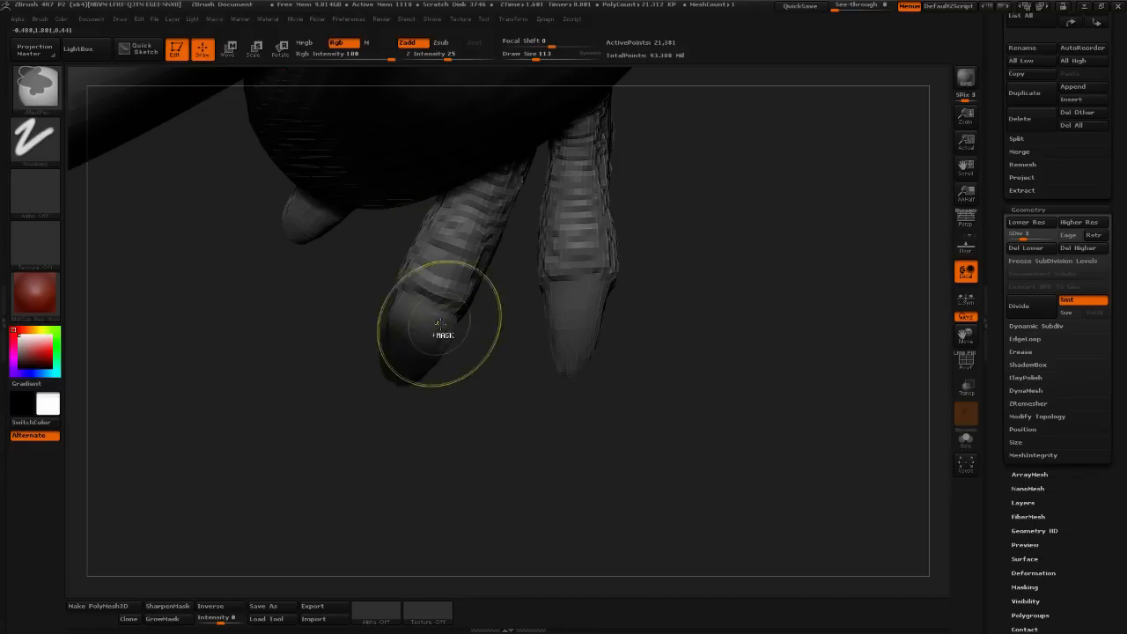
key("ctrl+i")
left_click(229, 49)
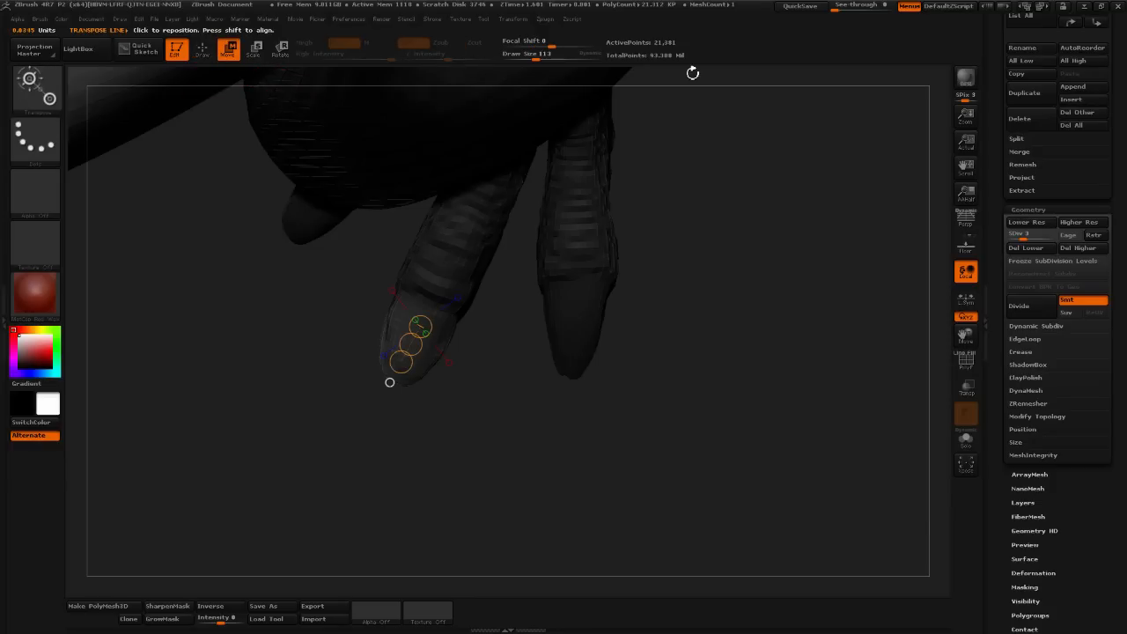
left_click_drag(456, 425, 362, 468)
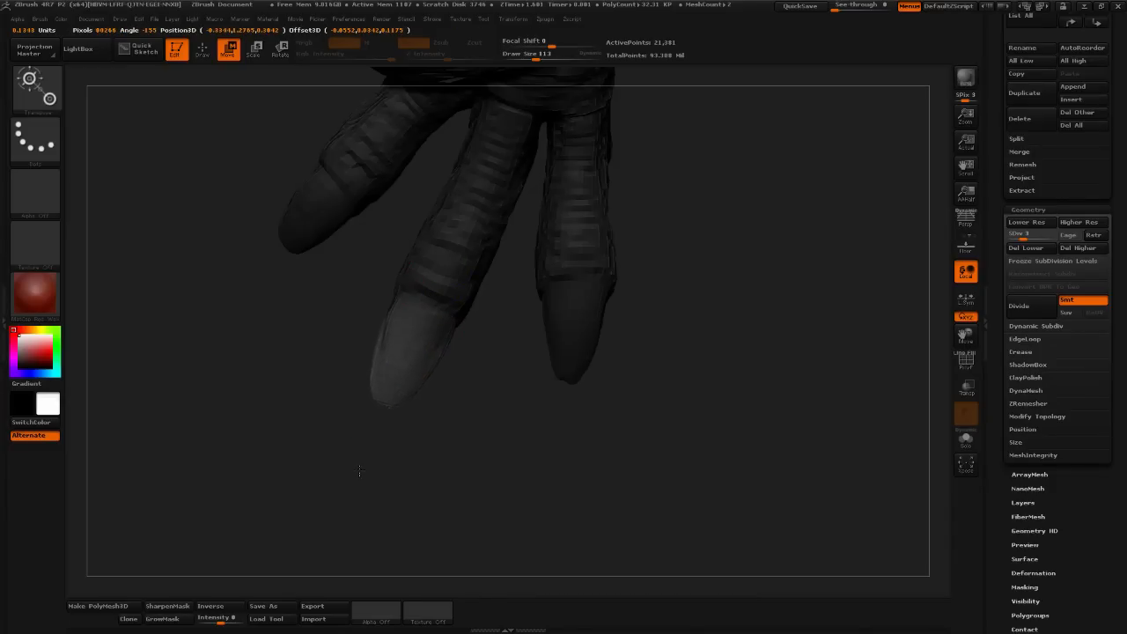
- Mask off everything except the remaining outer toe's claw and touch up the mask around the claw's base
left_click_drag(467, 460, 694, 456, "alt")
left_click_drag(485, 408, 513, 427, "alt")
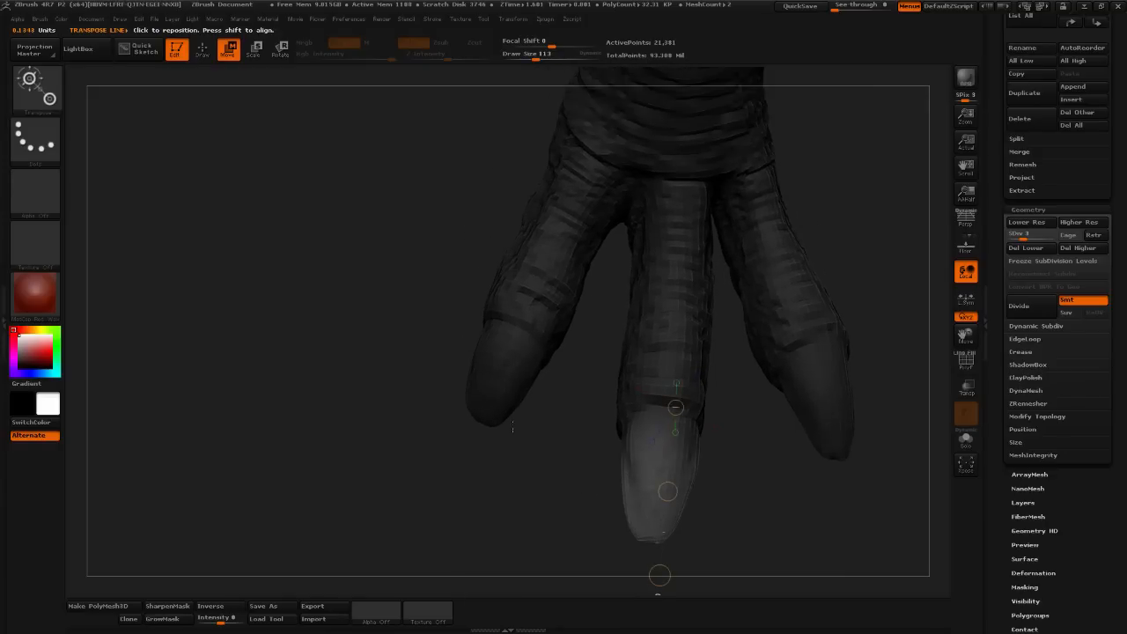
left_click_drag(509, 347, 491, 377, "ctrl")
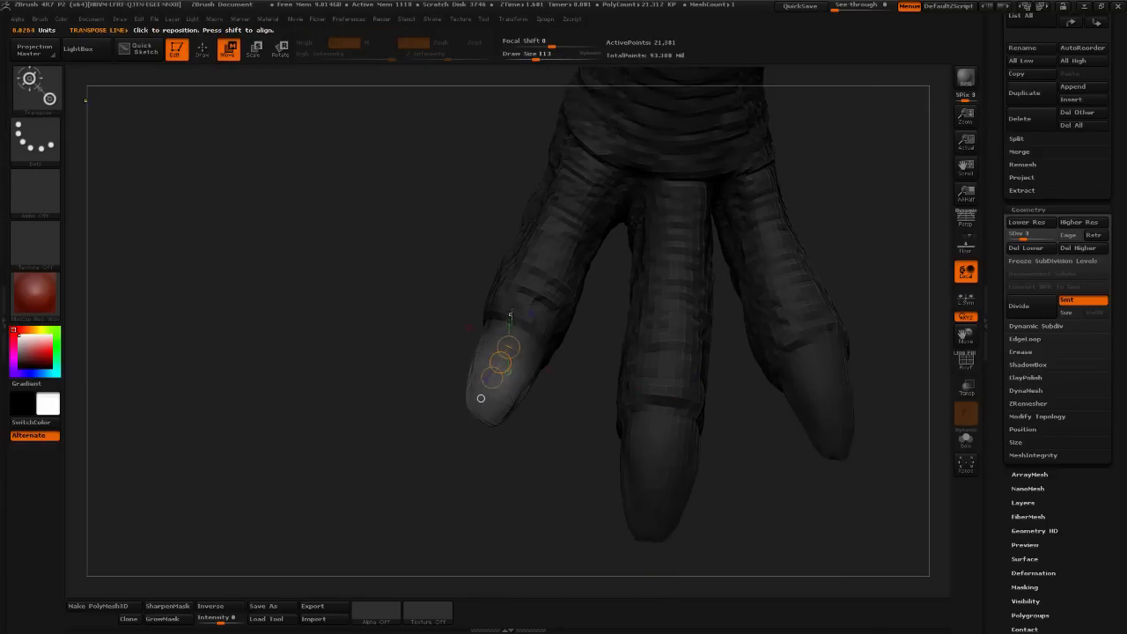
left_click(202, 50)
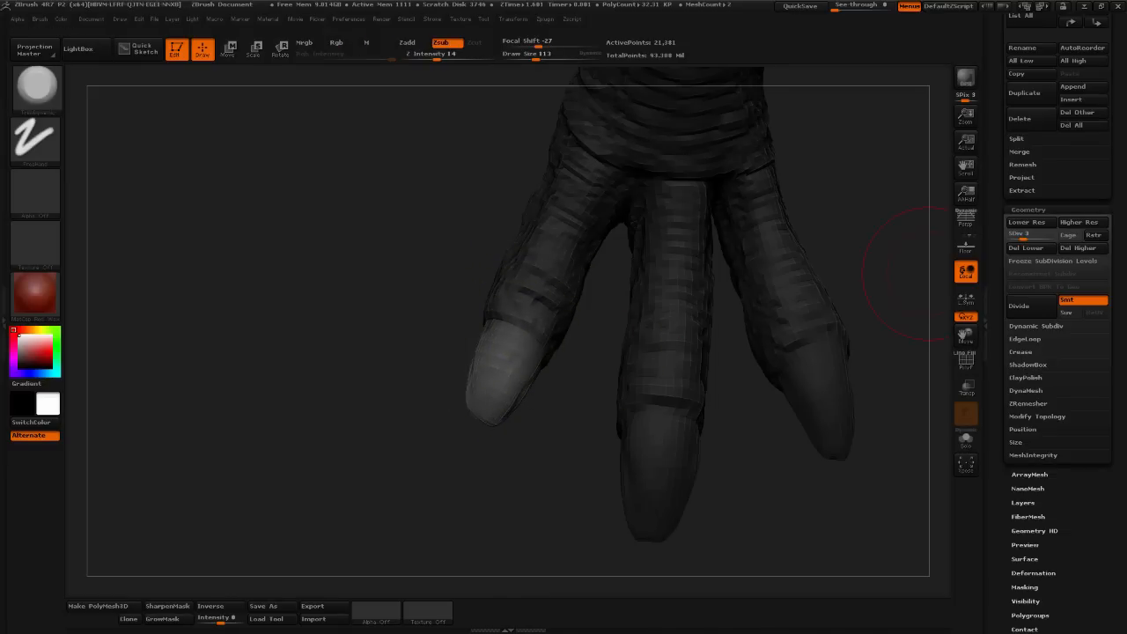
key("ctrl")
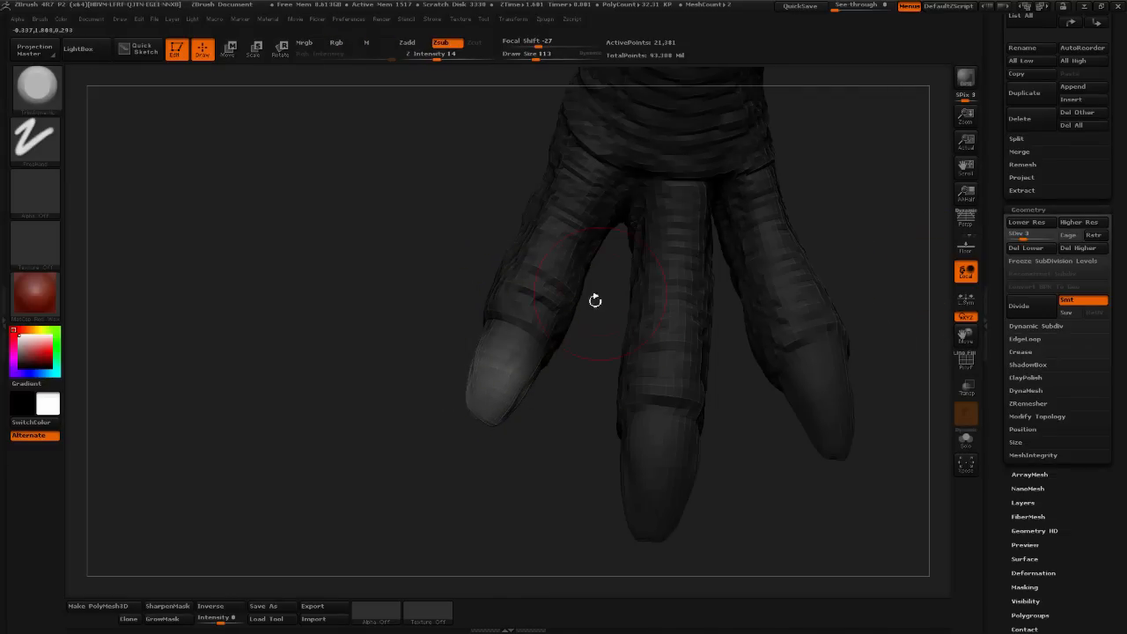
left_click(537, 417, "ctrl")
left_click(546, 398, "ctrl")
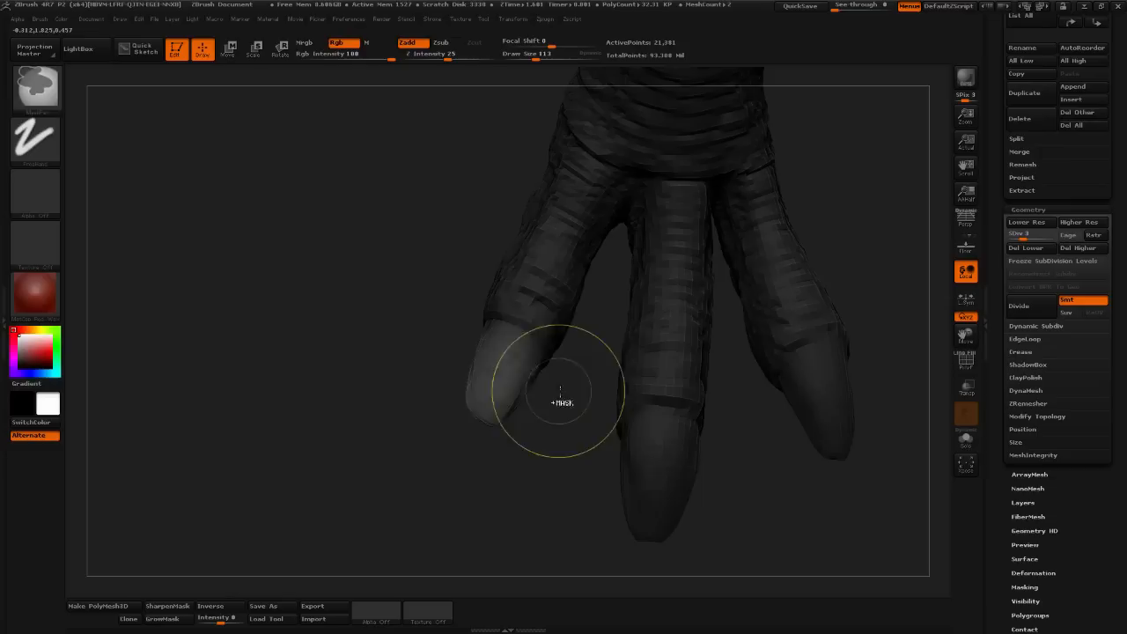
- Lengthen the unmasked outer claw by moving it along a Transpose line drawn from its base past the tip
left_click(257, 52)
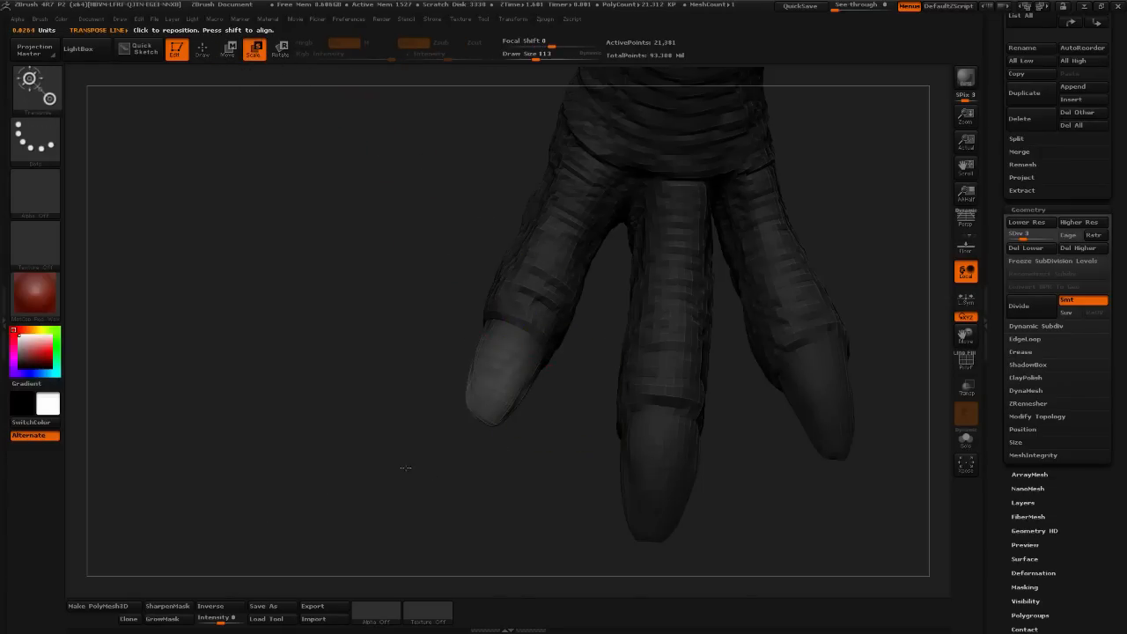
left_click_drag(402, 467, 453, 468)
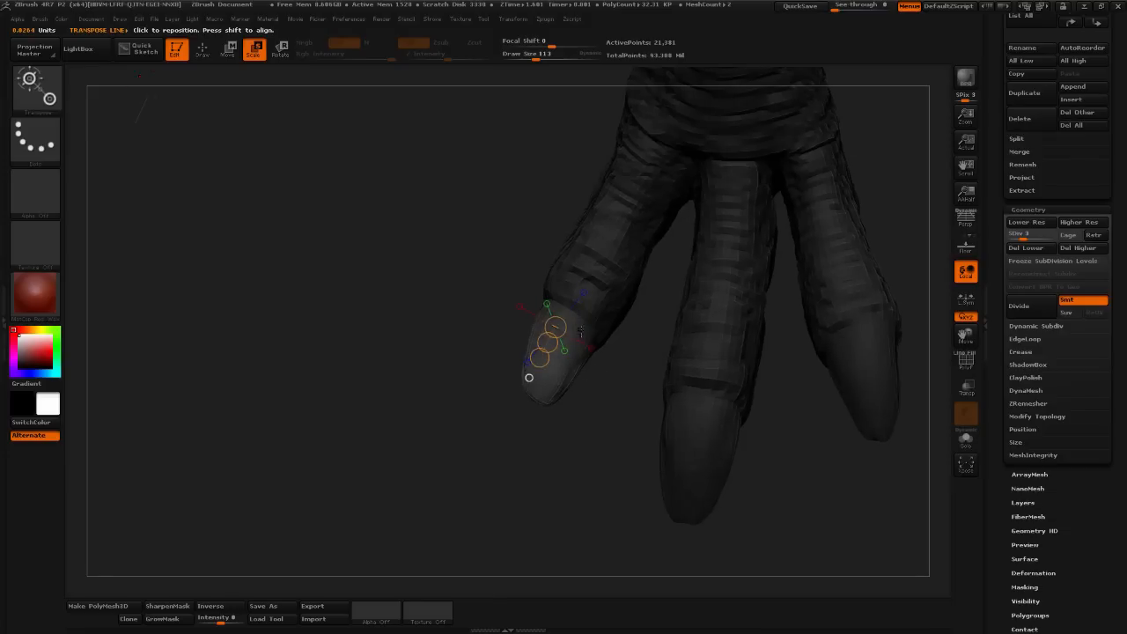
left_click_drag(573, 311, 485, 476)
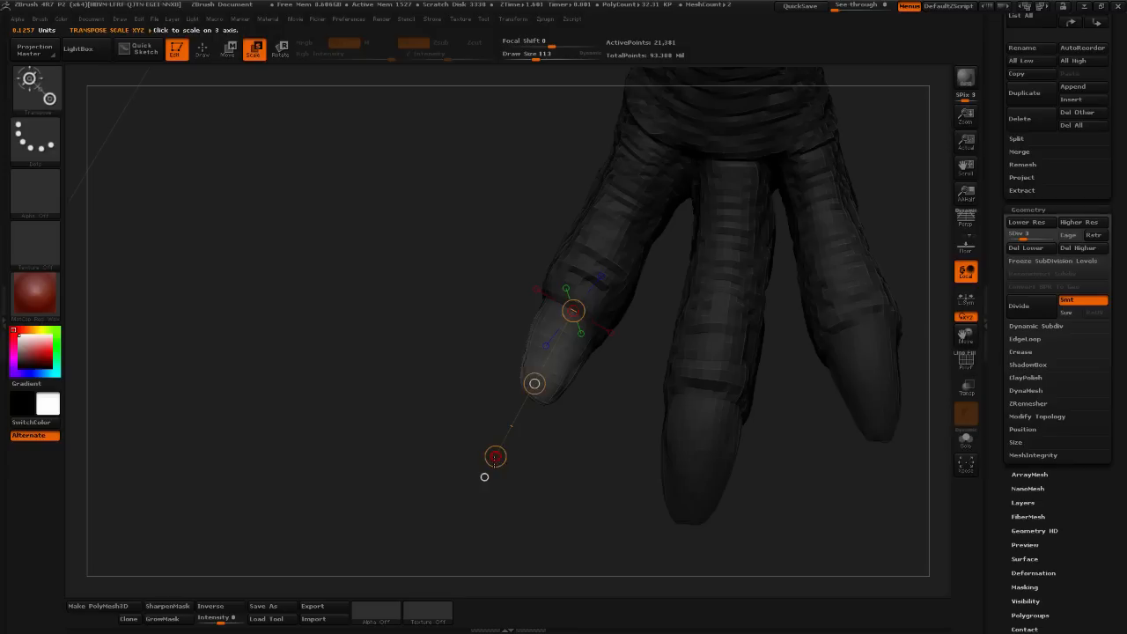
left_click_drag(498, 458, 491, 472)
key("ctrl+z")
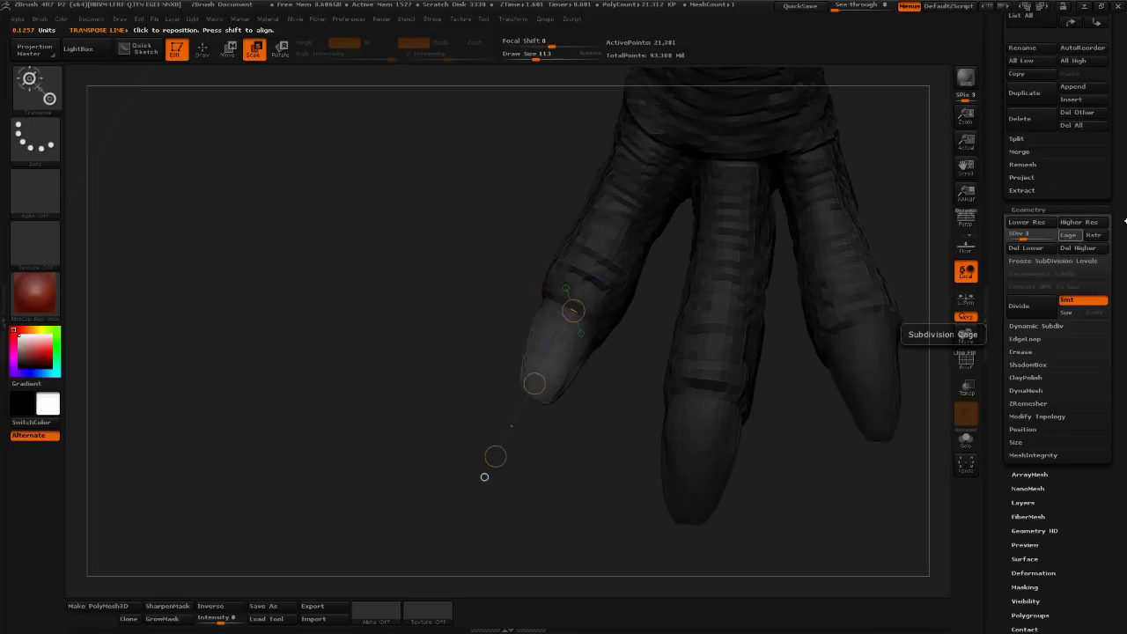
key("w")
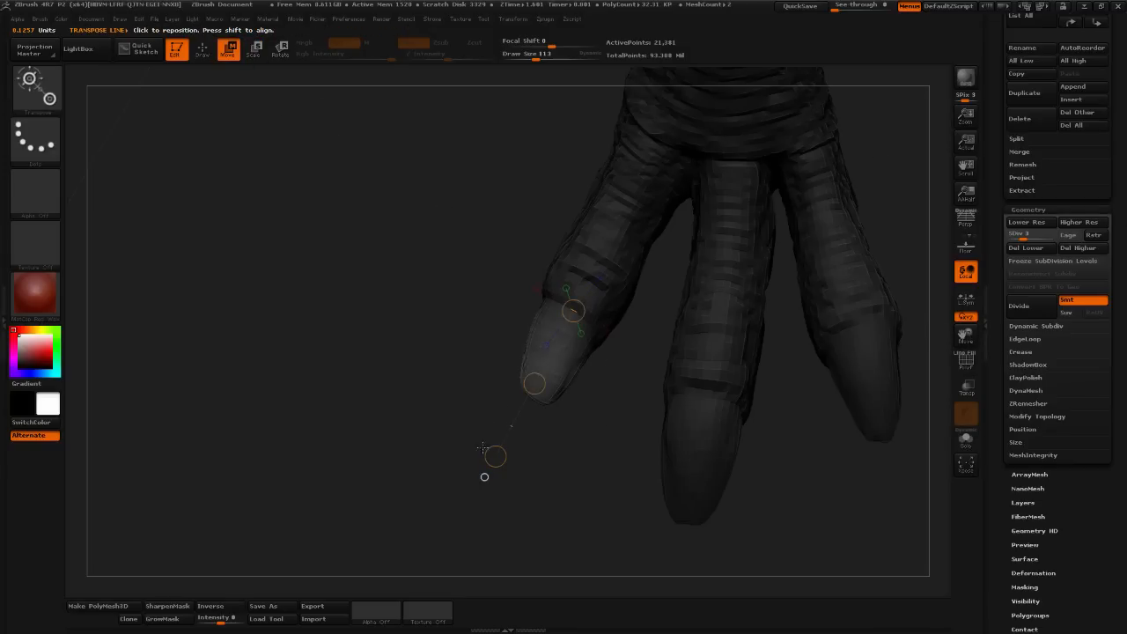
left_click_drag(496, 456, 481, 476)
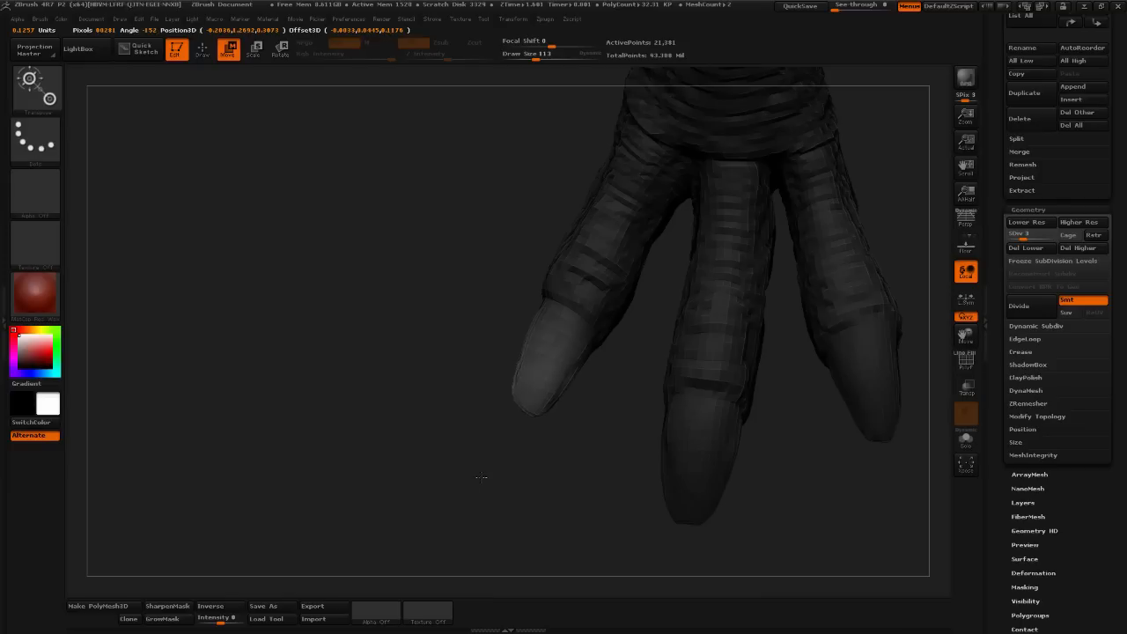
- Sharpen the unmasked claw's tip using the Pinch brush at draw size 165 and focal shift 27
left_click(211, 55)
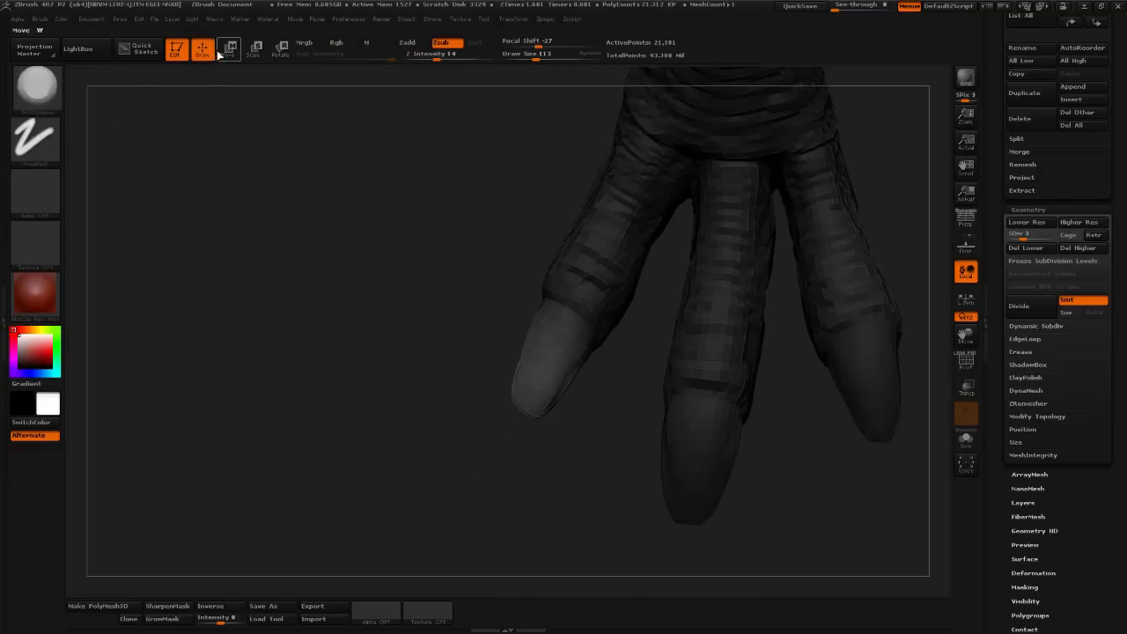
left_click(36, 85)
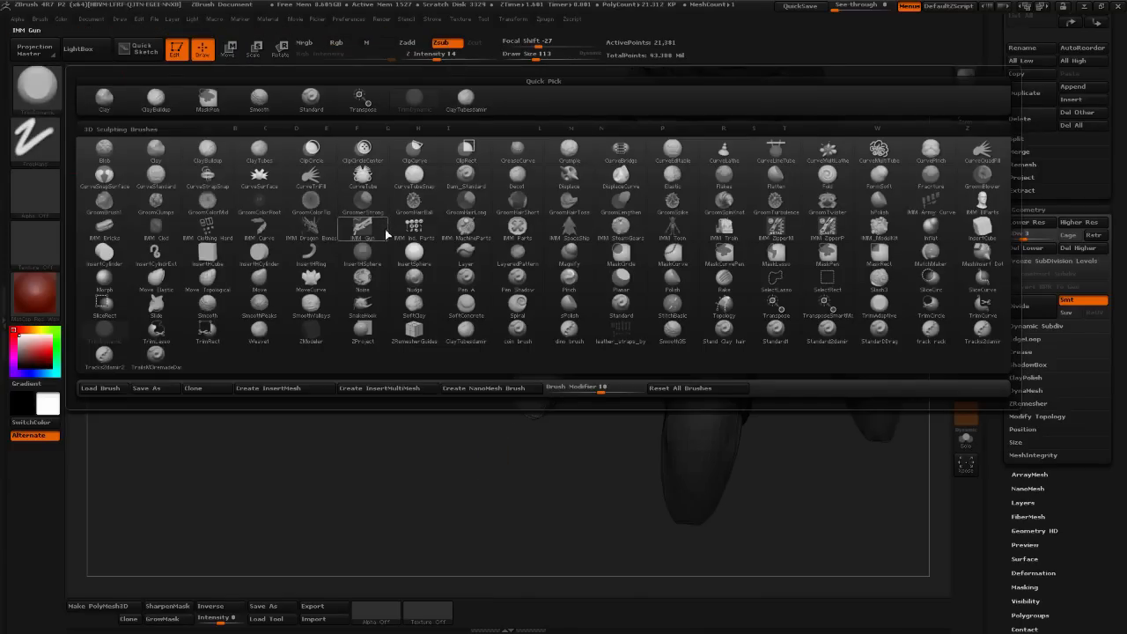
left_click(412, 227)
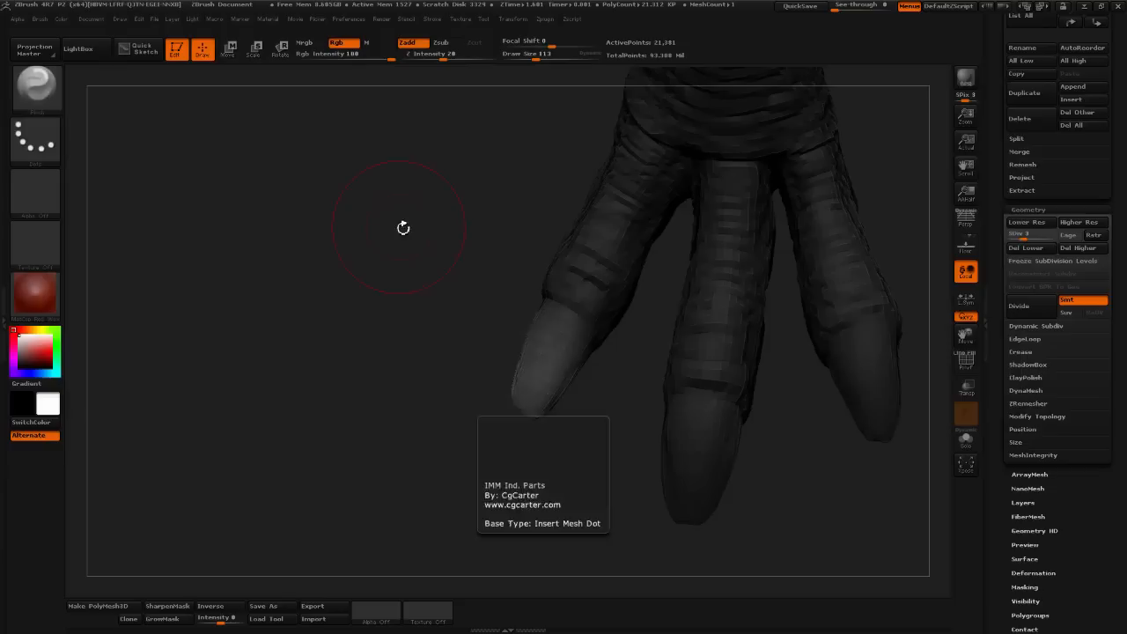
left_click(537, 60)
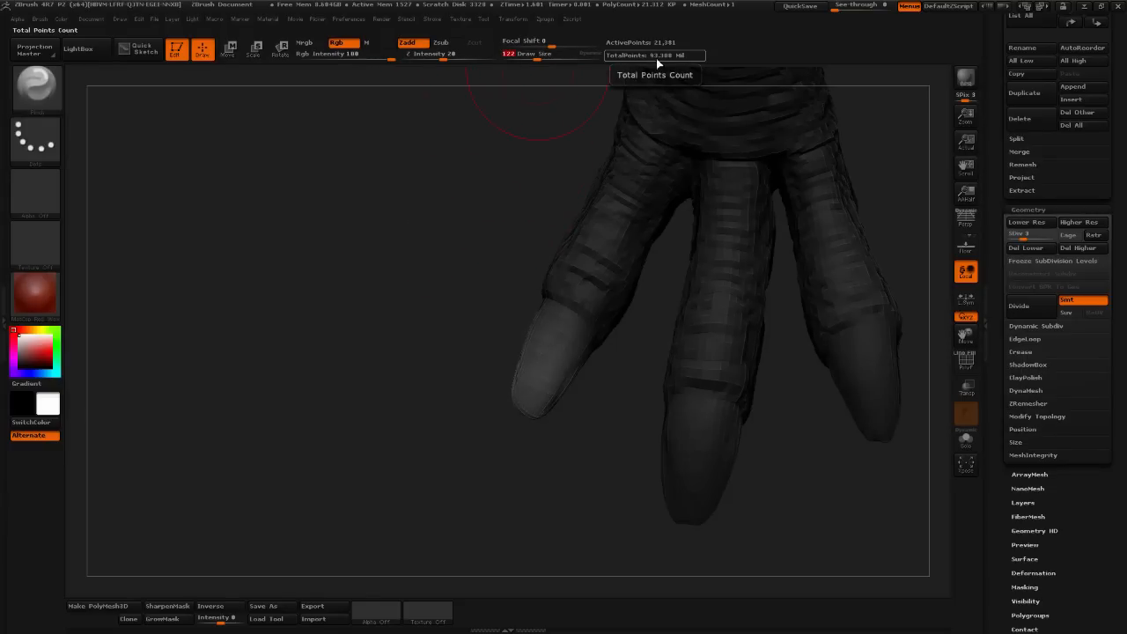
left_click_drag(588, 401, 599, 396, "alt")
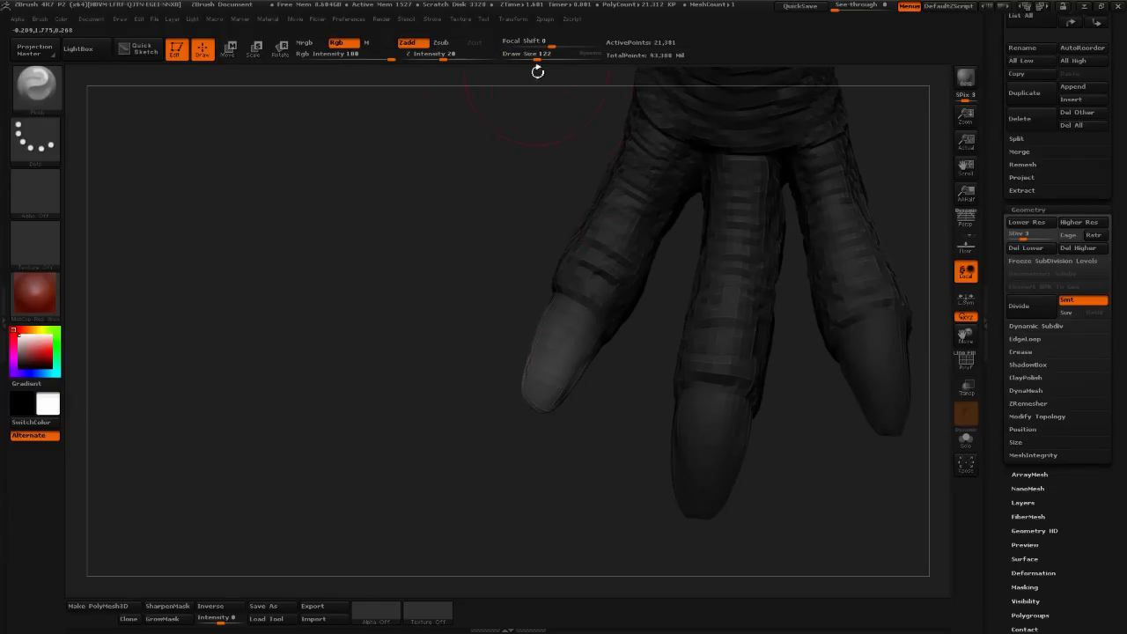
left_click_drag(538, 56, 566, 42)
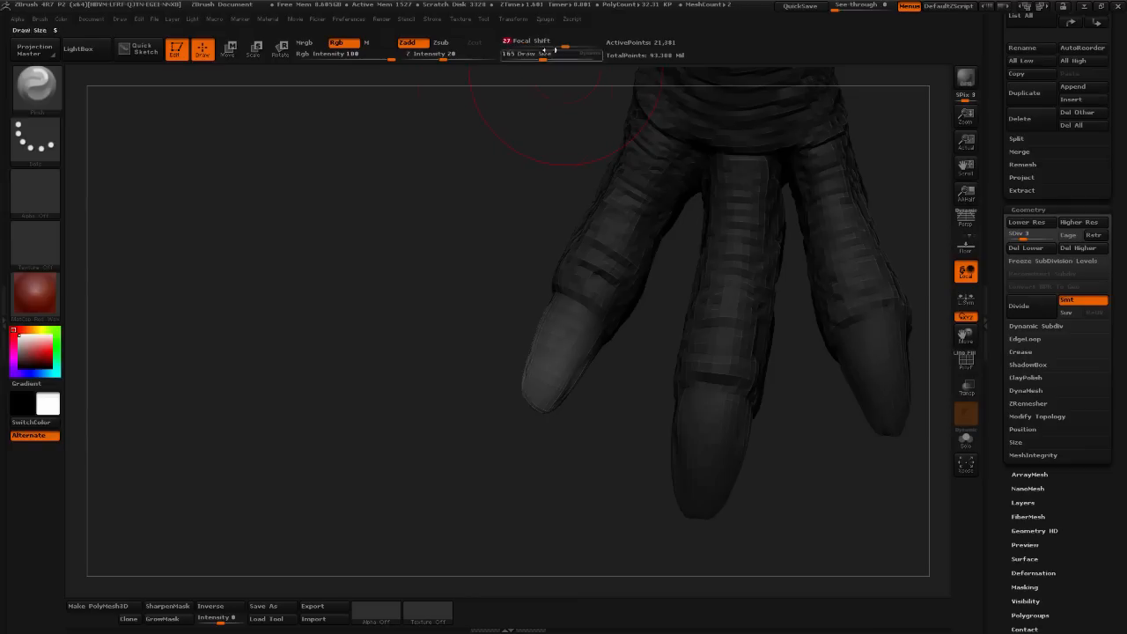
left_click_drag(540, 374, 536, 389)
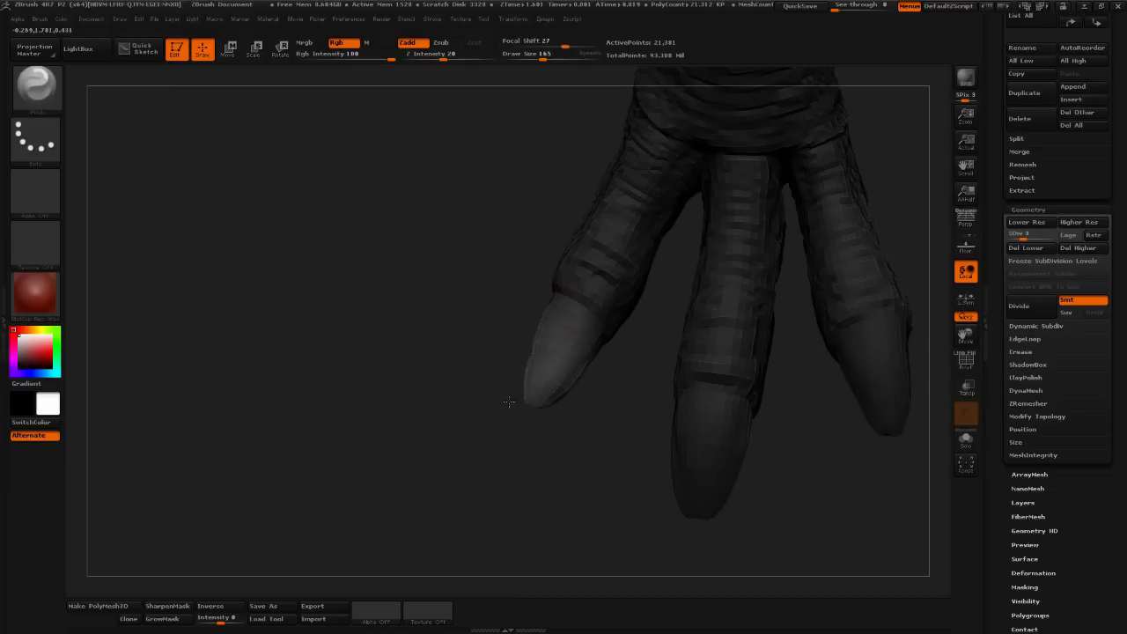
left_click_drag(557, 460, 633, 378)
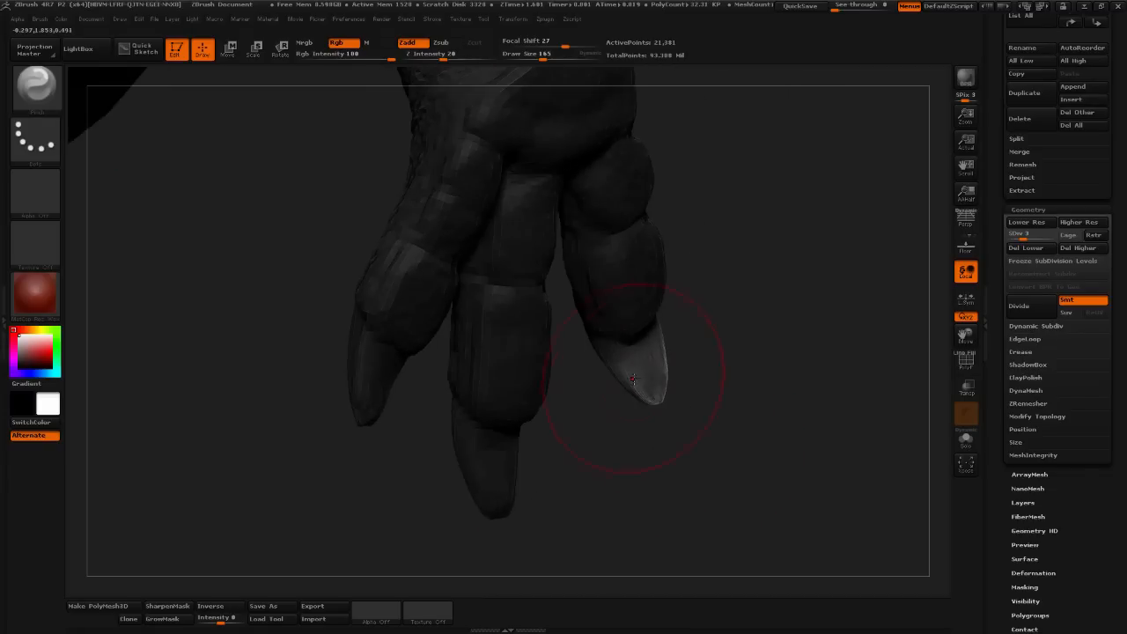
left_click_drag(696, 422, 614, 413)
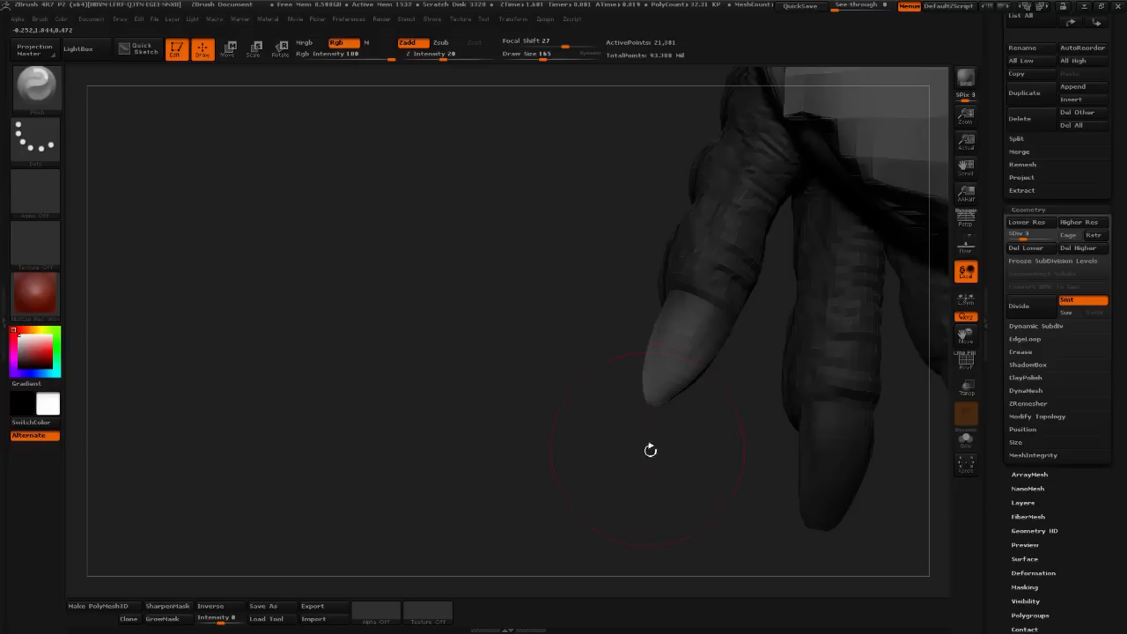
left_click_drag(710, 432, 934, 291)
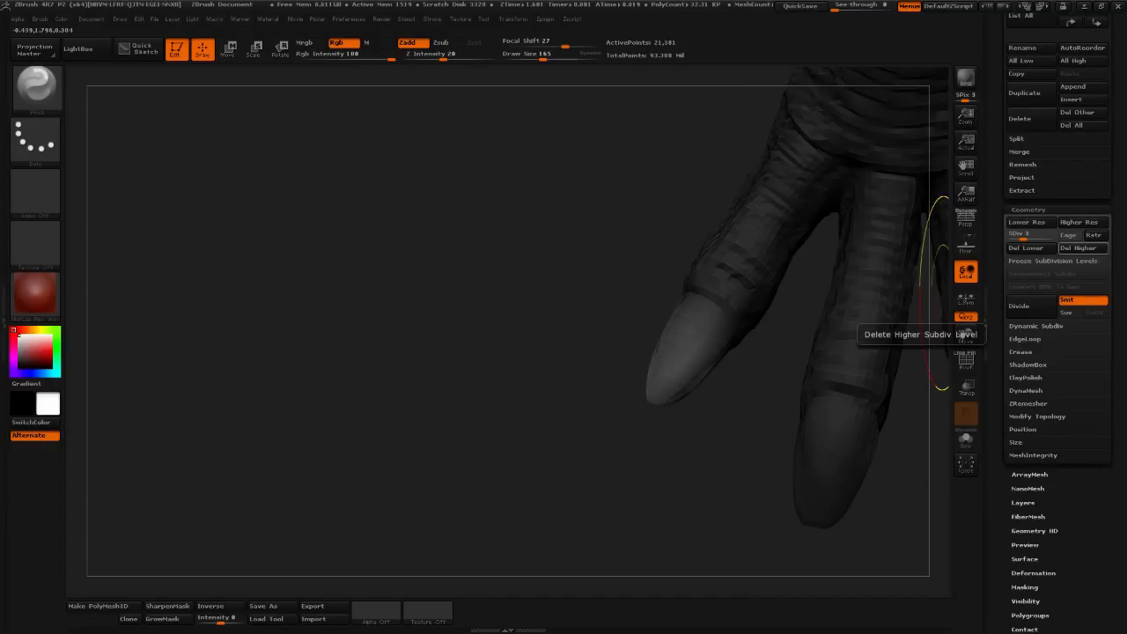
- Clear the mask and pinch the three toe claws to sharper points at draw size 200
key("ctrl")
key("ctrl")
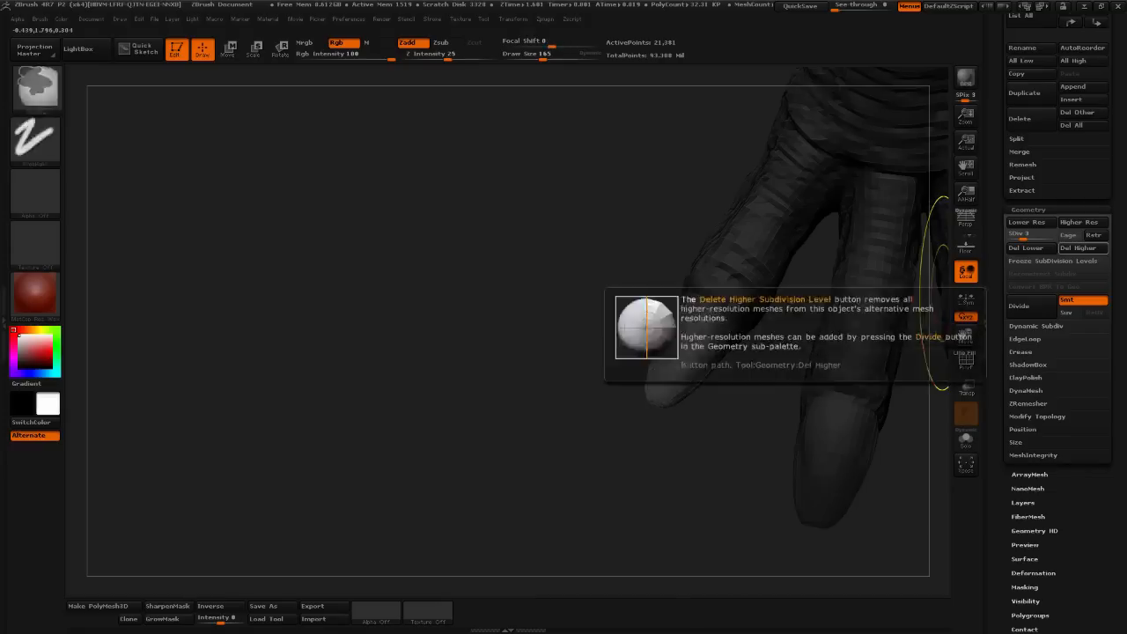
left_click_drag(685, 458, 524, 408)
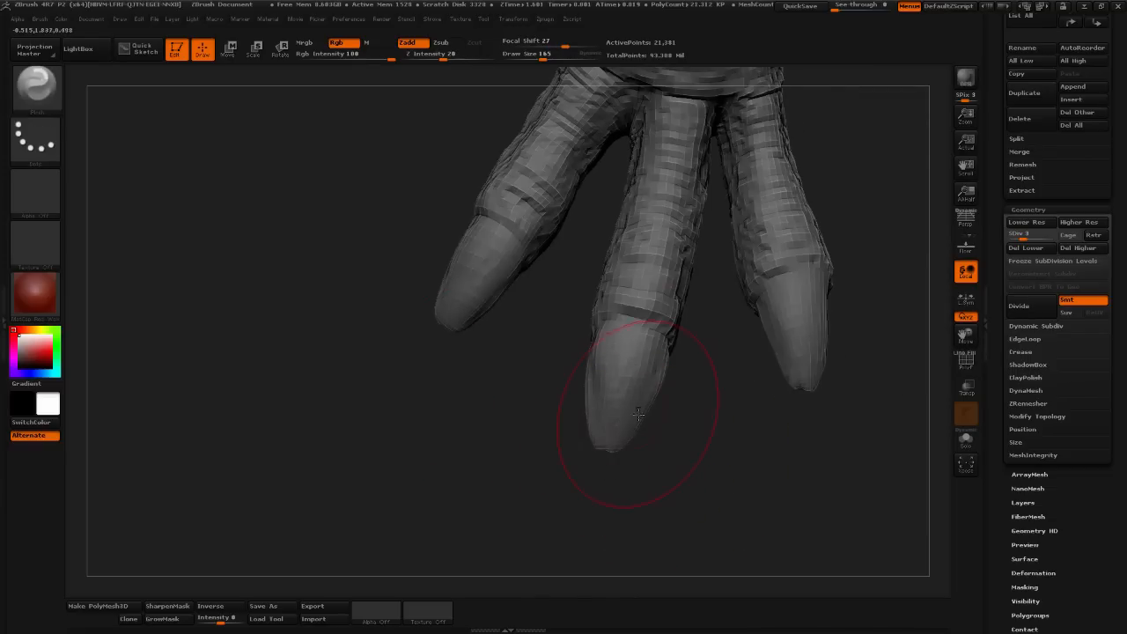
left_click(547, 56)
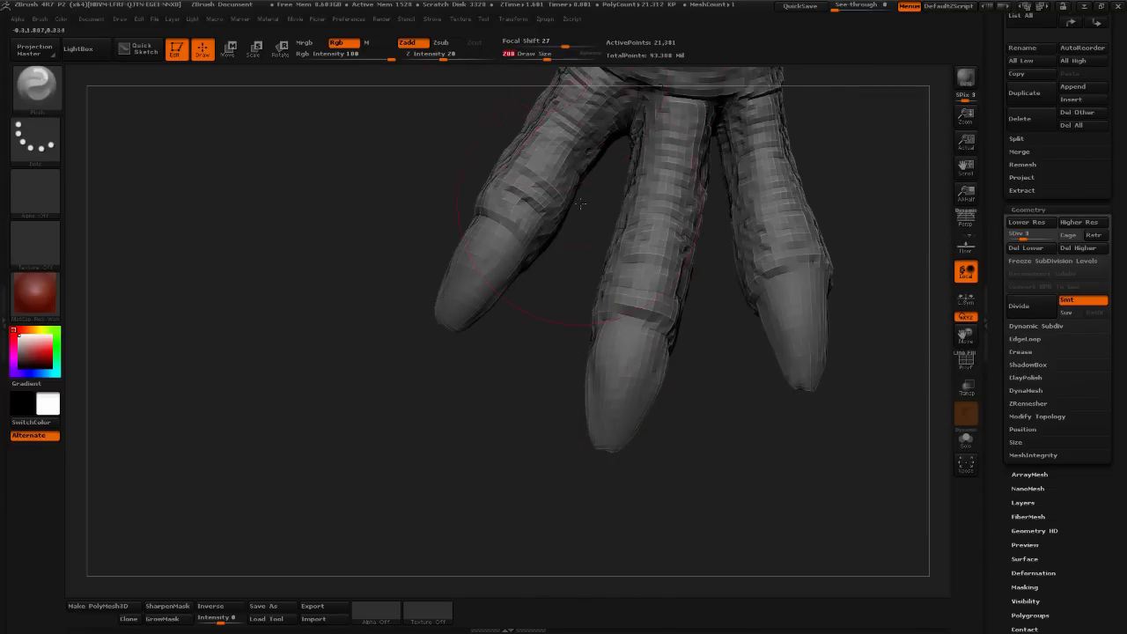
left_click_drag(658, 463, 609, 412, "alt")
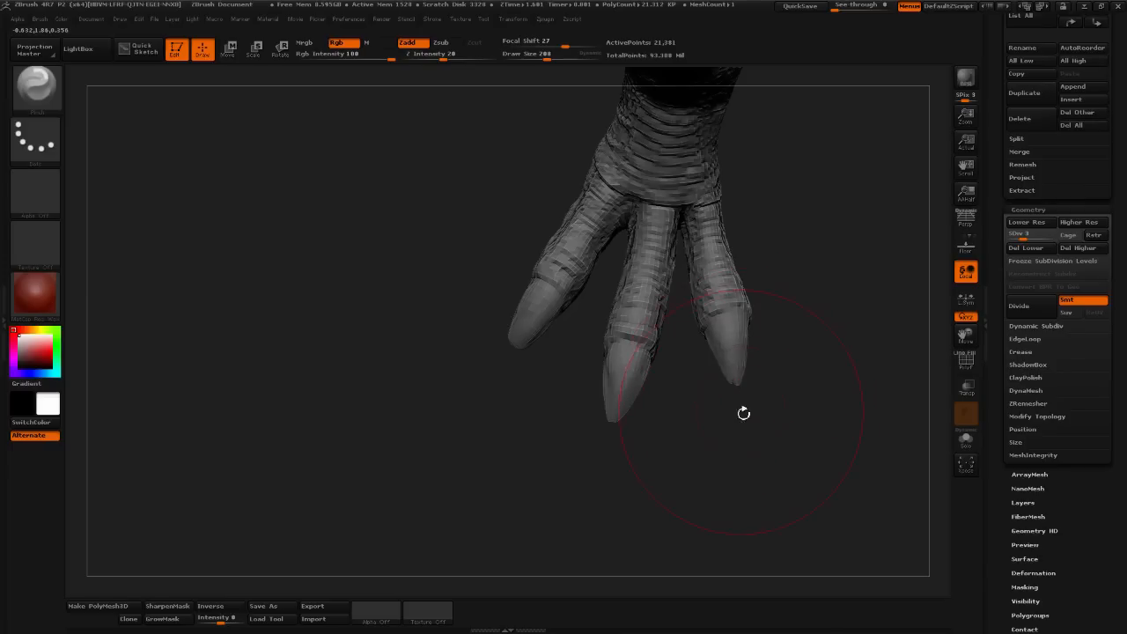
left_click_drag(752, 397, 738, 381)
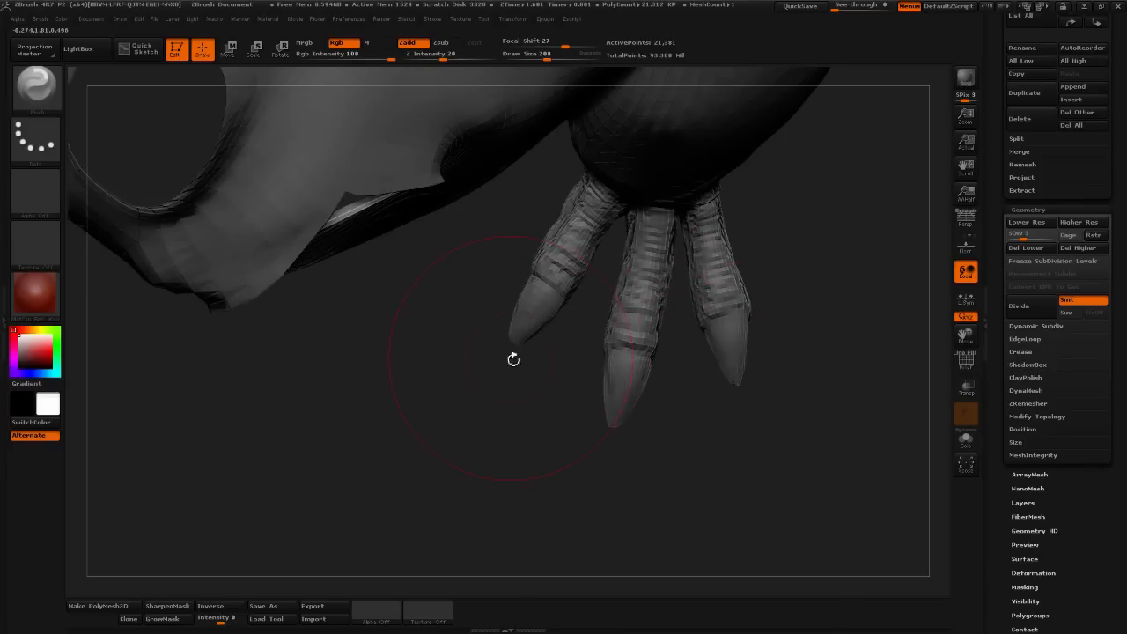
left_click_drag(511, 370, 304, 503)
- Set up the Move brush with draw size 93 and focal shift 31 for reshaping the toe claws
left_click(35, 85)
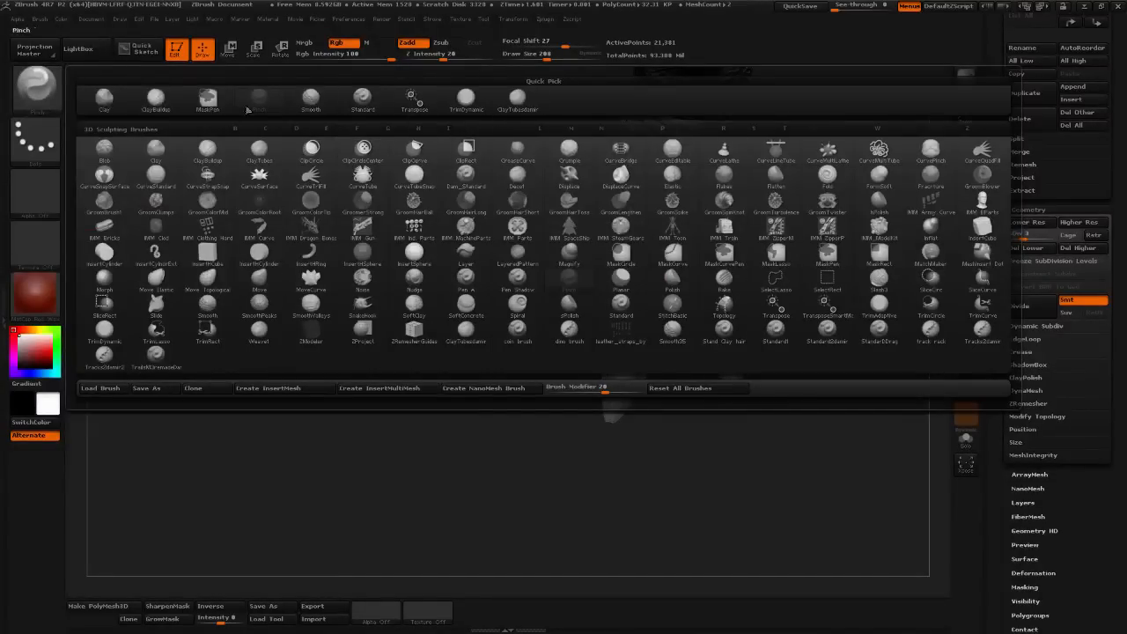
left_click(260, 280)
left_click(534, 55)
left_click(568, 42)
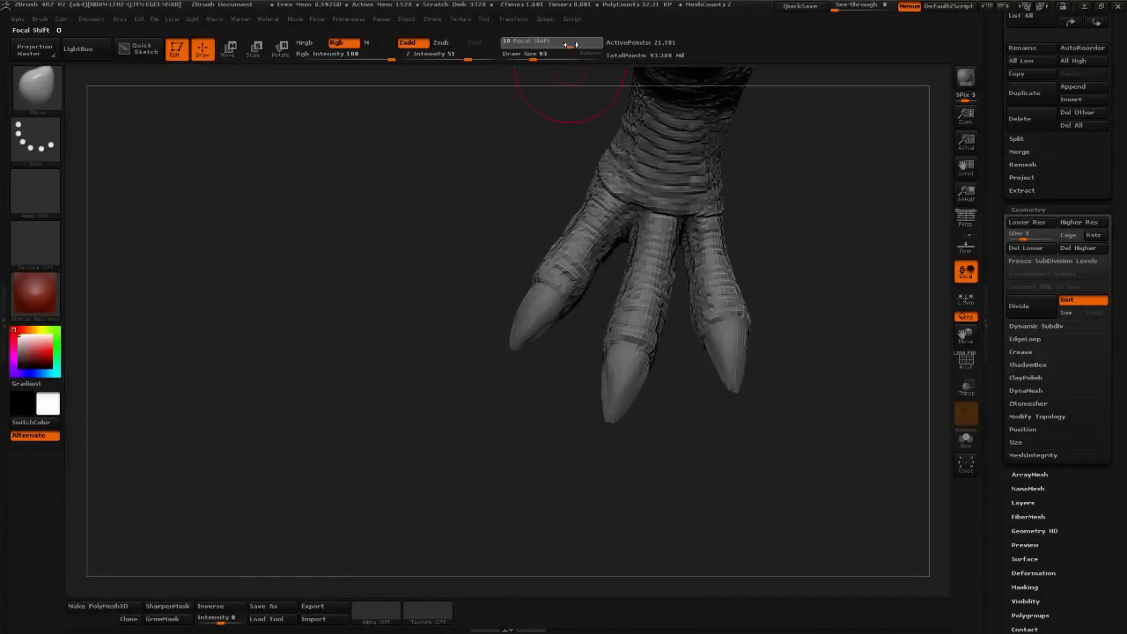
mouse_move(700, 444)
left_mouse_down("alt")
mouse_move(627, 478)
mouse_move(936, 488)
left_mouse_up("alt")
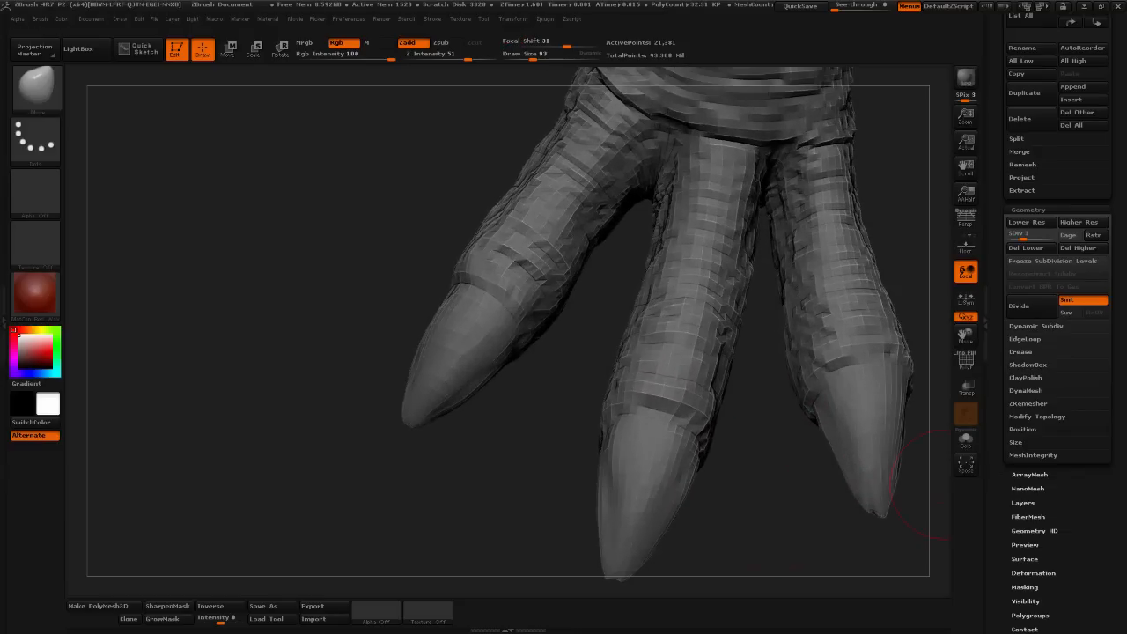
- Set the Move brush's draw size to 122 and adjust the outer side of the right-hand toe's claw
left_click_drag(837, 395, 544, 68, "alt")
left_click(545, 56)
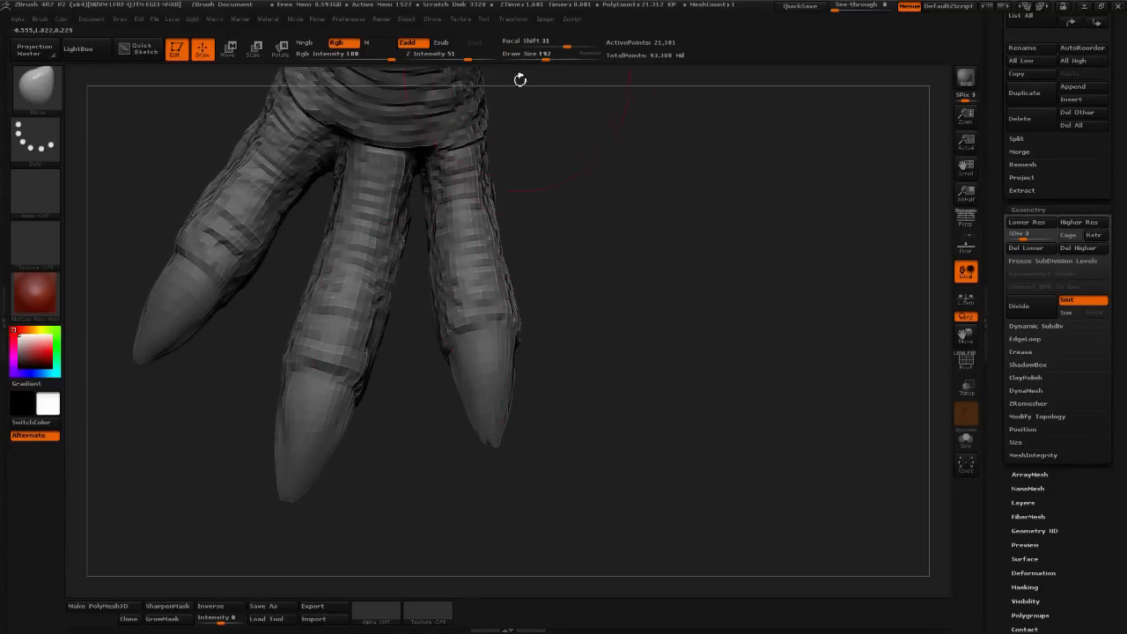
left_click(538, 56)
left_click_drag(537, 59, 539, 59)
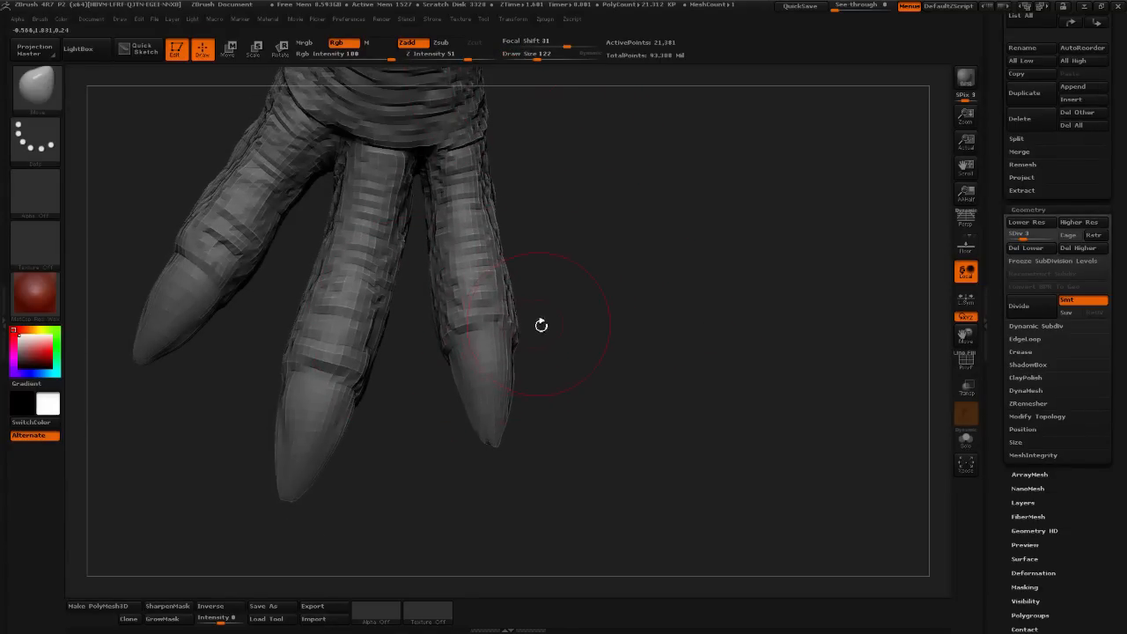
mouse_move(541, 326)
left_mouse_down()
mouse_move(528, 340)
mouse_move(566, 407)
mouse_move(573, 485)
left_mouse_up()
left_click_drag(484, 530, 495, 535)
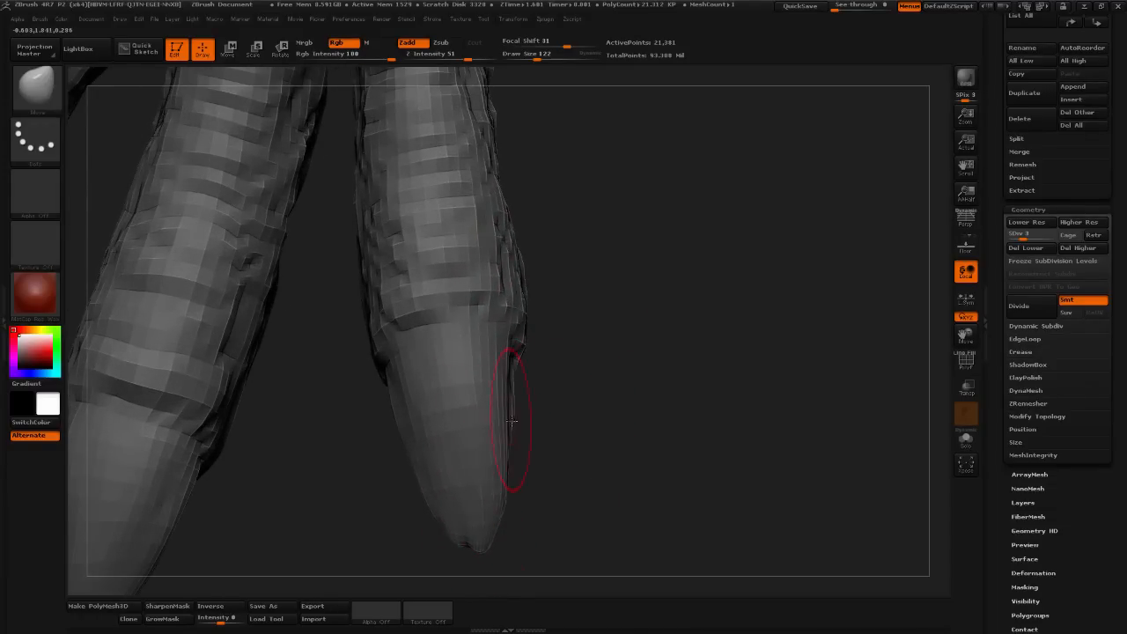
- Refine the side contours of the middle toe's claw with the Move brush, reducing the draw size for finer adjustments
mouse_move(546, 467)
left_mouse_down()
mouse_move(606, 410)
mouse_move(541, 453)
mouse_move(589, 440)
mouse_move(452, 444)
mouse_move(462, 414)
mouse_move(519, 440)
mouse_move(560, 480)
mouse_move(576, 458)
mouse_move(447, 441)
left_mouse_up()
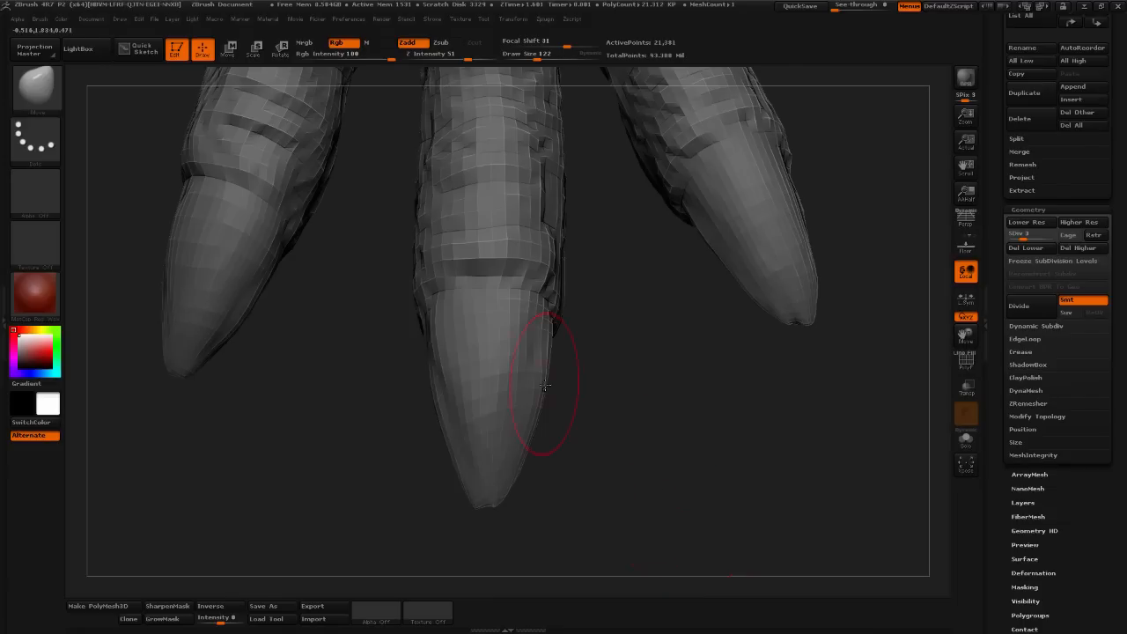
mouse_move(581, 447)
left_mouse_down()
mouse_move(628, 446)
mouse_move(504, 464)
left_mouse_up()
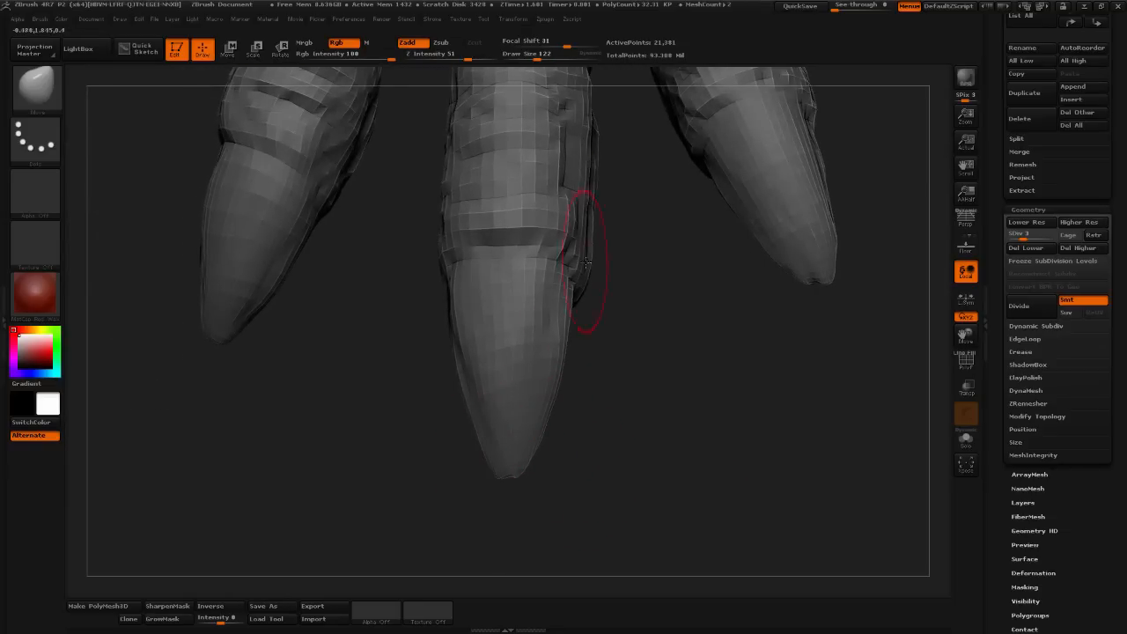
left_click_drag(537, 58, 526, 58)
mouse_move(579, 375)
left_mouse_down()
mouse_move(599, 423)
mouse_move(582, 440)
mouse_move(584, 473)
mouse_move(523, 478)
left_mouse_up()
- Set the draw size to 72 and reshape the middle claw's curved tip in profile
left_click(530, 57)
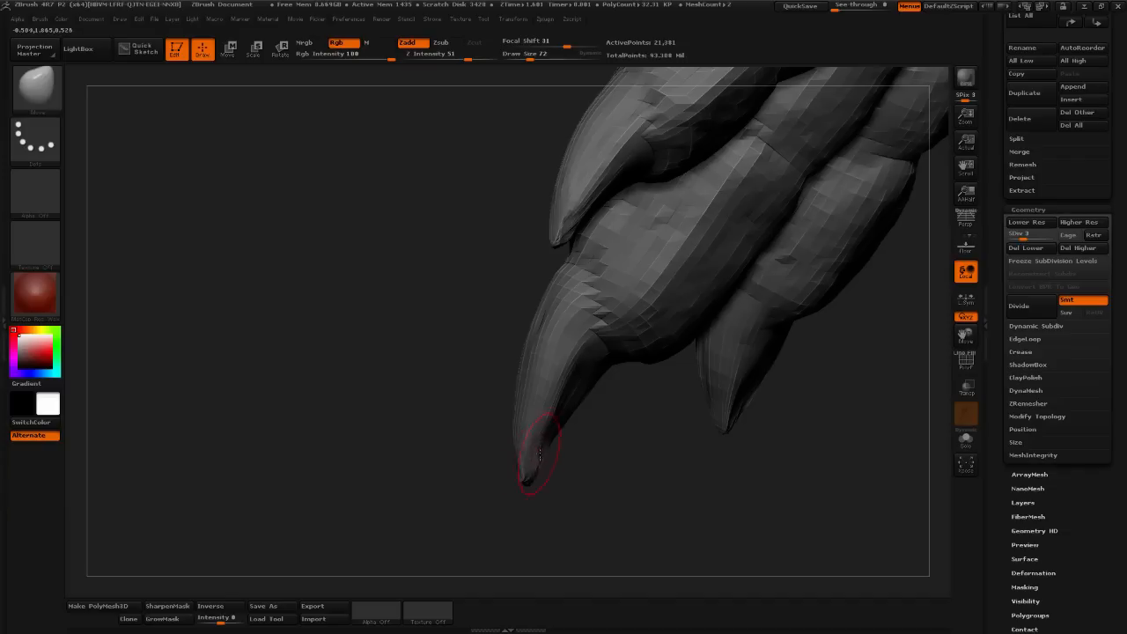
left_click_drag(525, 450, 555, 475)
left_click_drag(541, 58, 537, 58)
left_click_drag(536, 113, 534, 273)
left_click_drag(594, 449, 536, 504)
- Reduce the draw size to 56 and refine the middle claw's tapered profile toward its point
left_click(529, 56)
left_click_drag(479, 208, 490, 179, "alt")
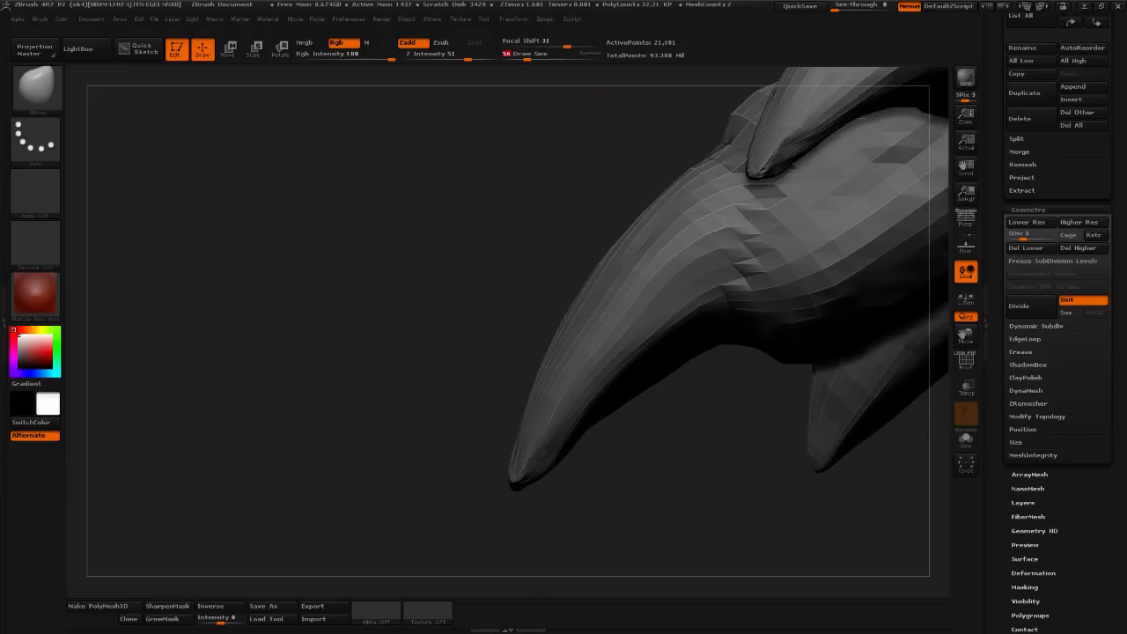
left_click_drag(466, 417, 515, 344, "alt")
mouse_move(582, 411)
left_mouse_down()
mouse_move(608, 453)
mouse_move(607, 416)
mouse_move(663, 417)
left_mouse_up()
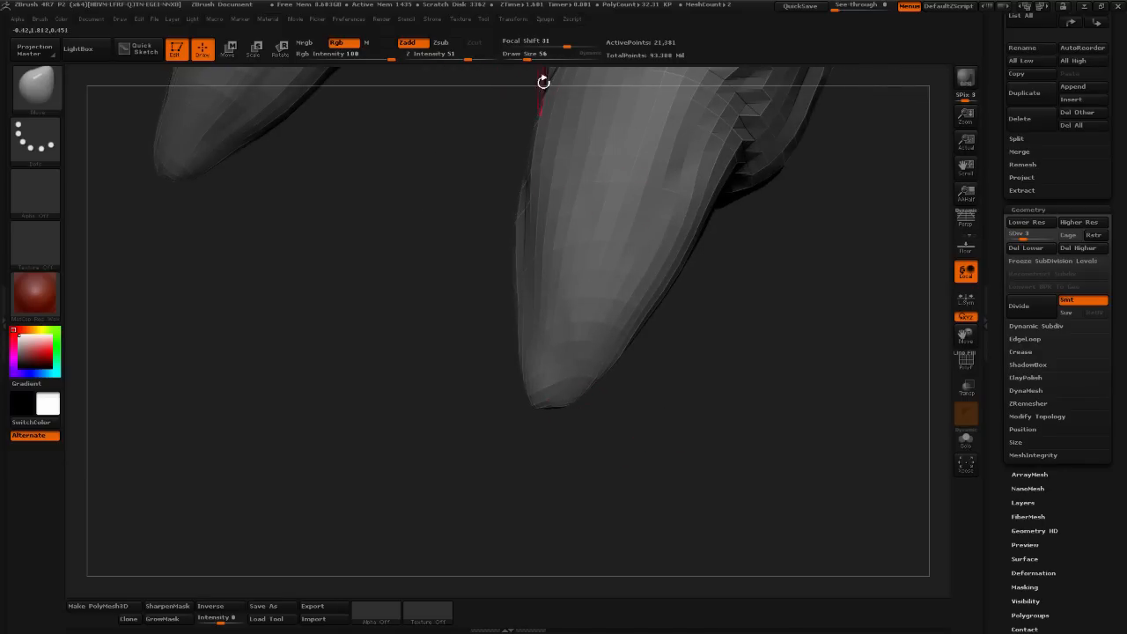
- Shape the end of the middle claw's tip with the Move brush at draw size 78, then at 42
left_click(530, 58)
left_click_drag(608, 403, 558, 411)
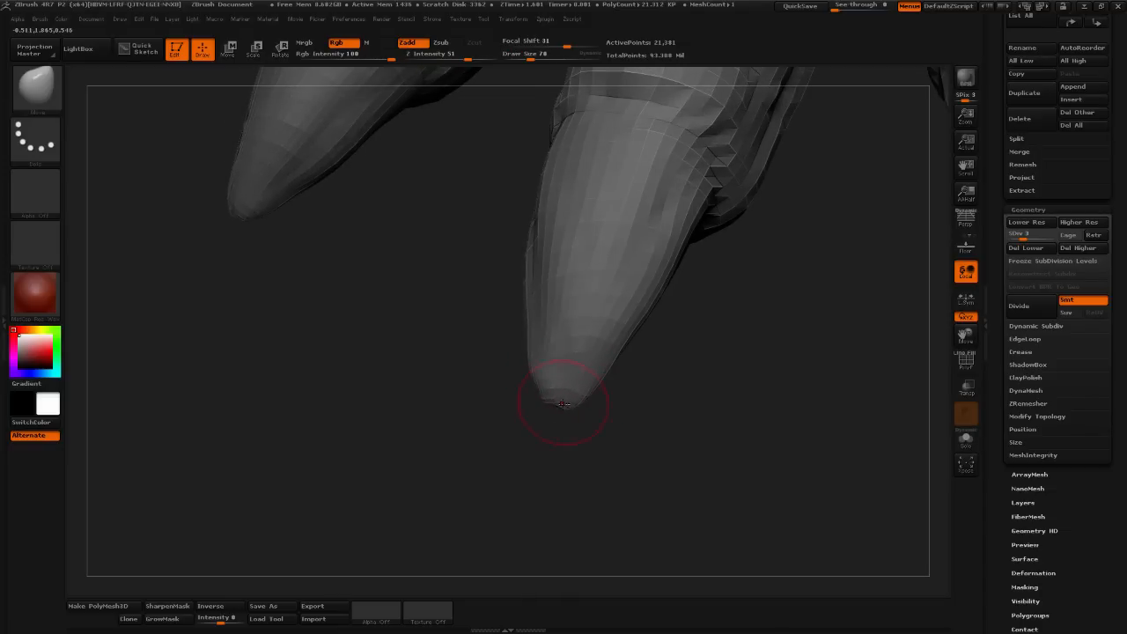
left_click_drag(548, 397, 543, 400)
left_click_drag(531, 59, 524, 59)
left_click_drag(614, 394, 593, 411)
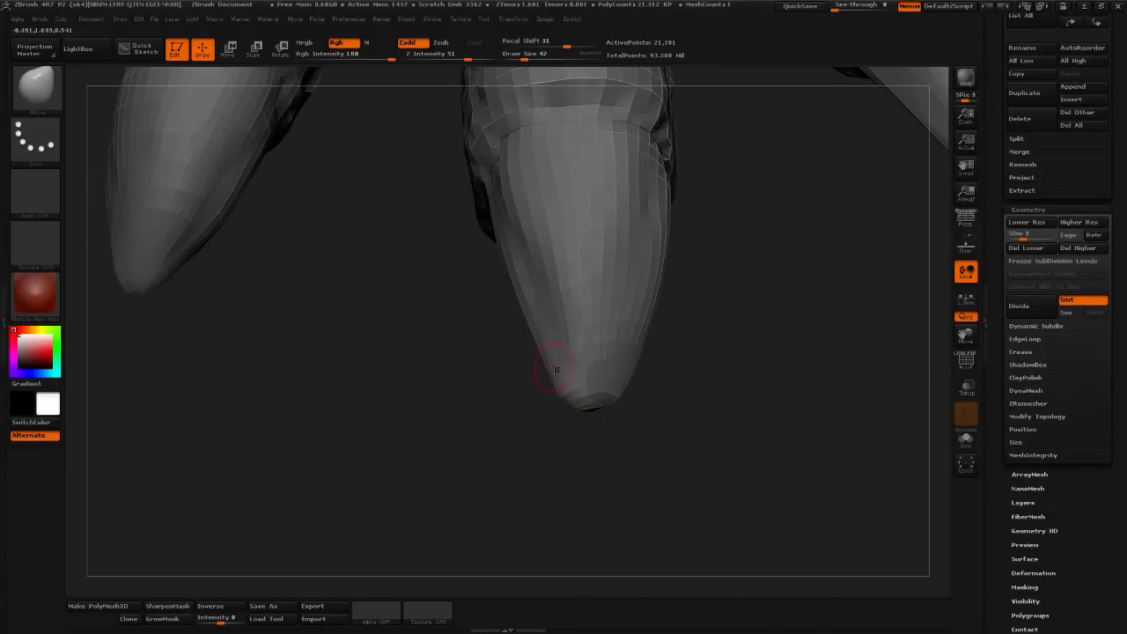
- Enlarge the draw size to 105 and adjust the side contour of the middle claw
left_click(530, 58)
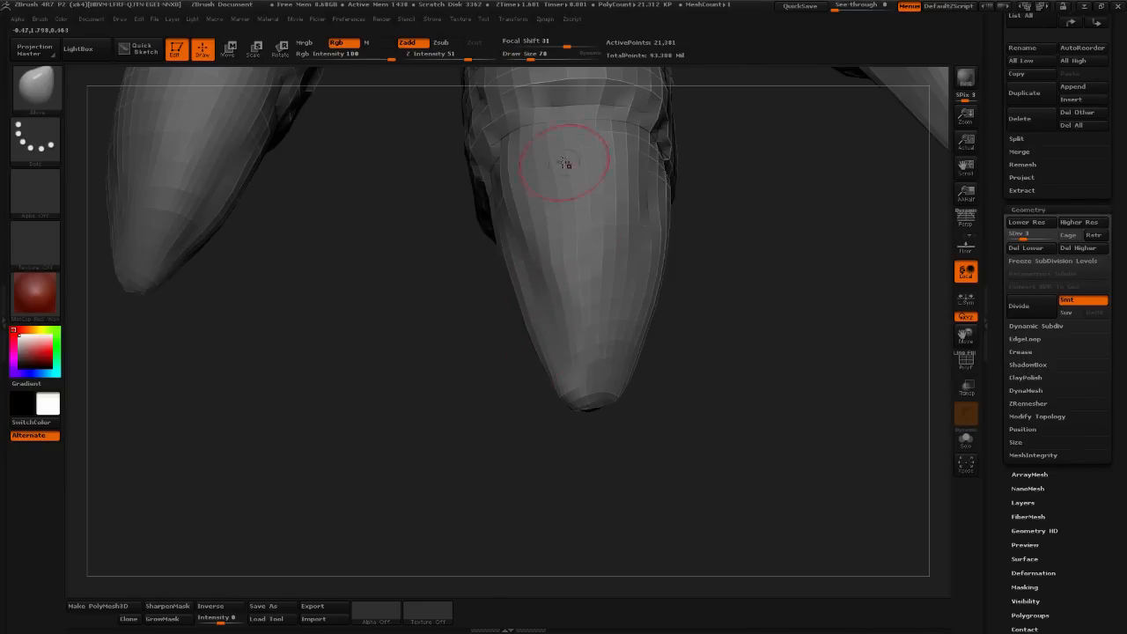
left_click(536, 57)
mouse_move(725, 232)
left_mouse_down("alt")
mouse_move(710, 311)
mouse_move(541, 340)
left_mouse_up("alt")
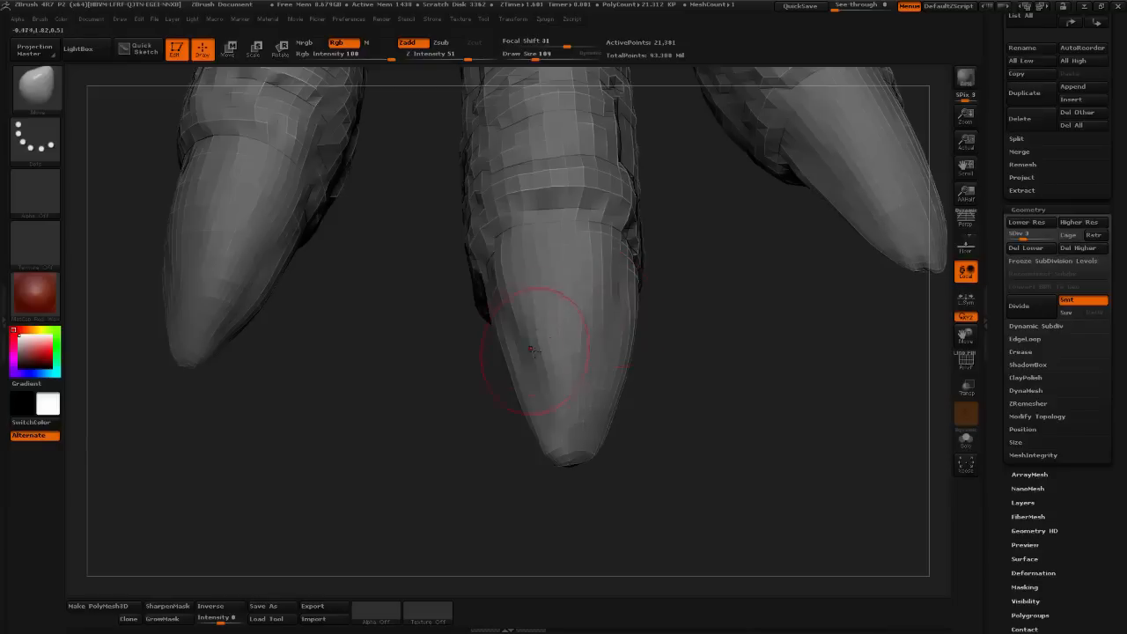
- Set the draw size to 75 and even out both sides of the middle claw near its base
left_click_drag(540, 60, 534, 231)
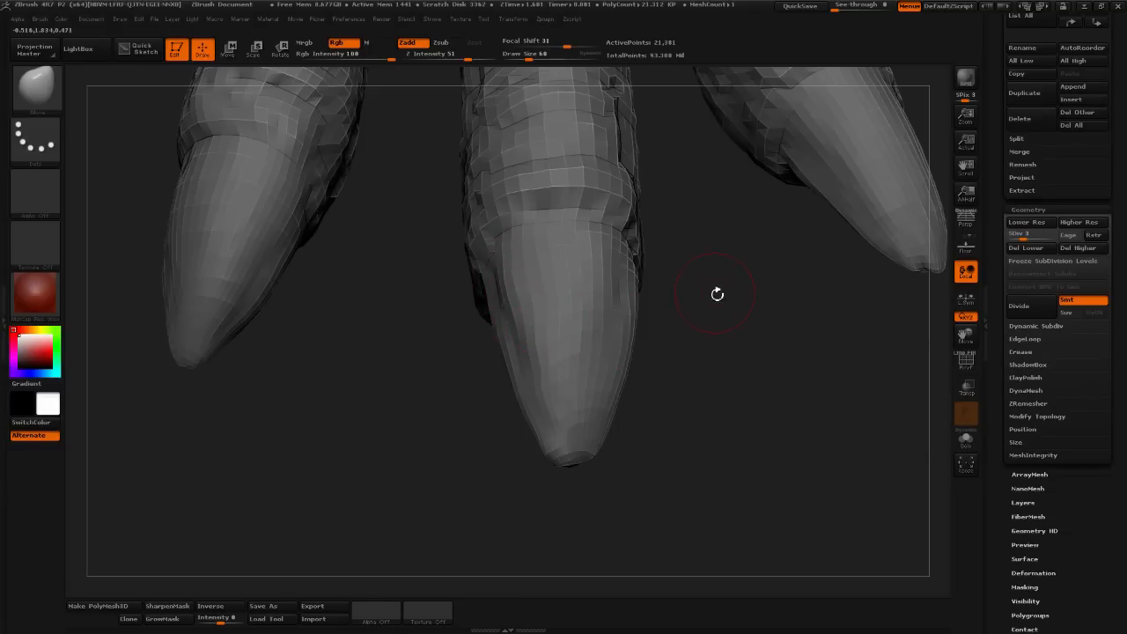
mouse_move(717, 295)
left_mouse_down()
mouse_move(702, 239)
mouse_move(524, 119)
left_mouse_up()
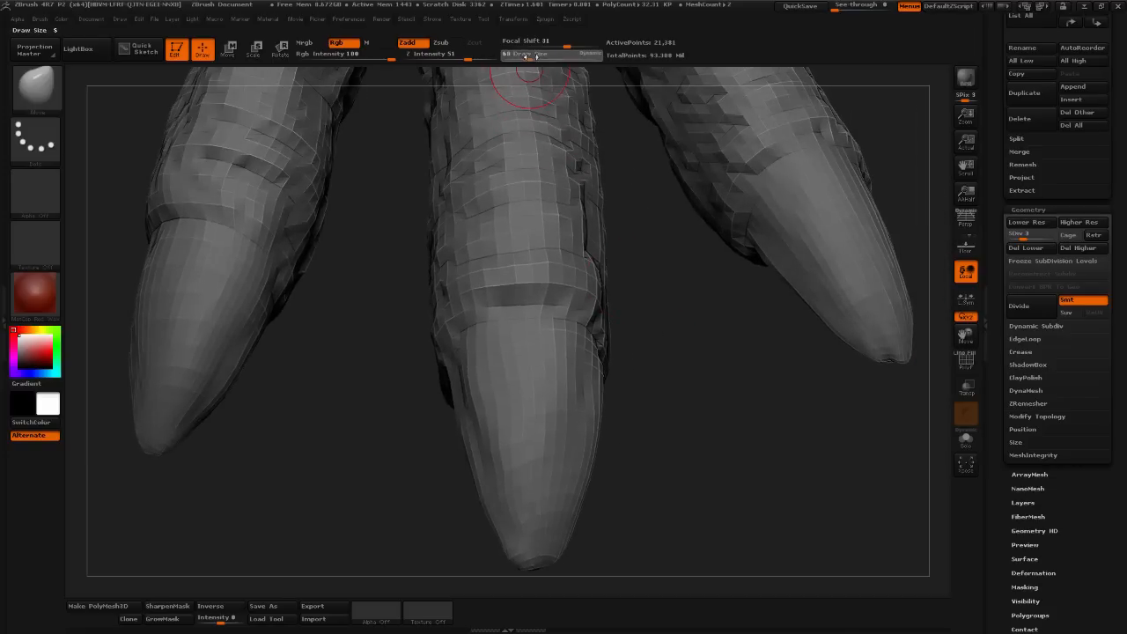
mouse_move(625, 250)
left_mouse_down()
mouse_move(654, 327)
mouse_move(614, 319)
mouse_move(626, 347)
left_mouse_up()
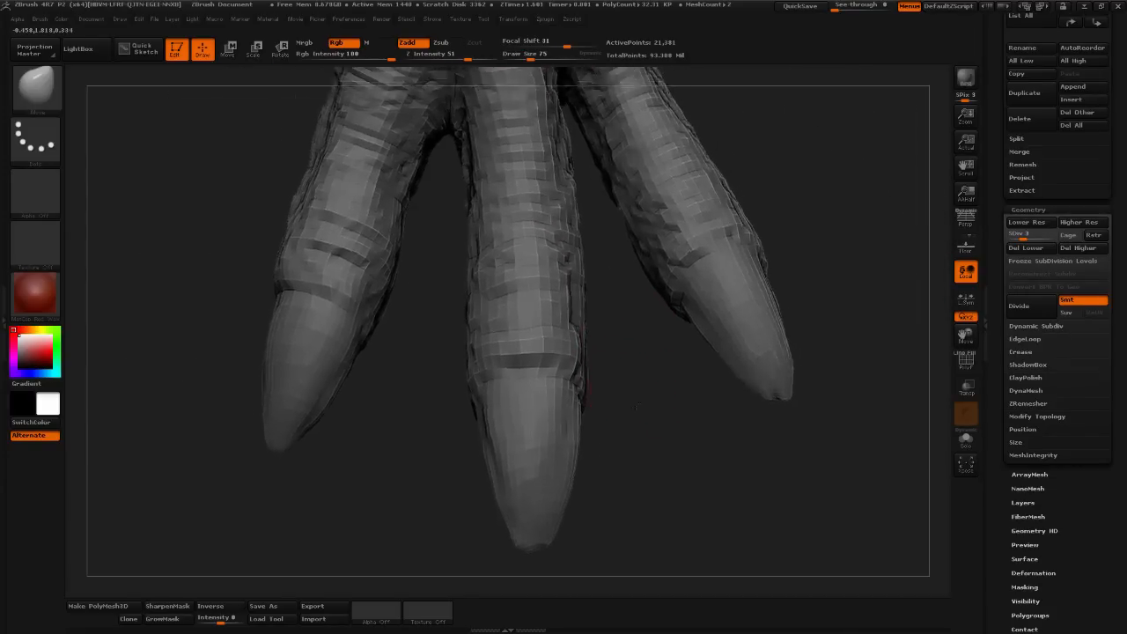
mouse_move(627, 423)
left_mouse_down()
mouse_move(599, 433)
mouse_move(627, 434)
mouse_move(624, 475)
left_mouse_up()
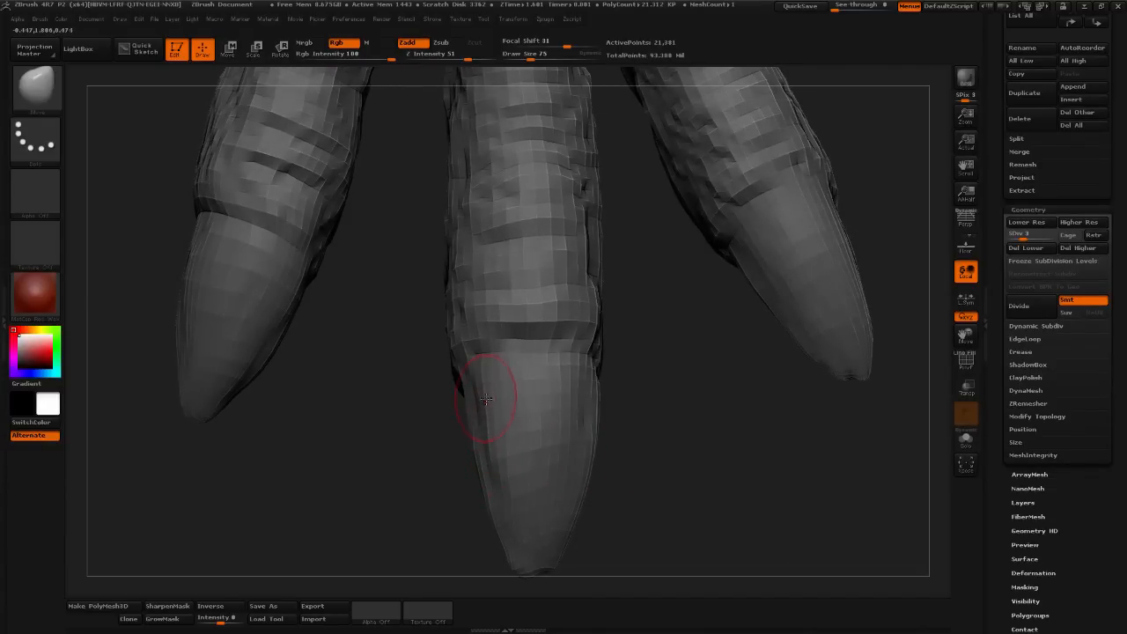
left_click_drag(621, 426, 686, 427)
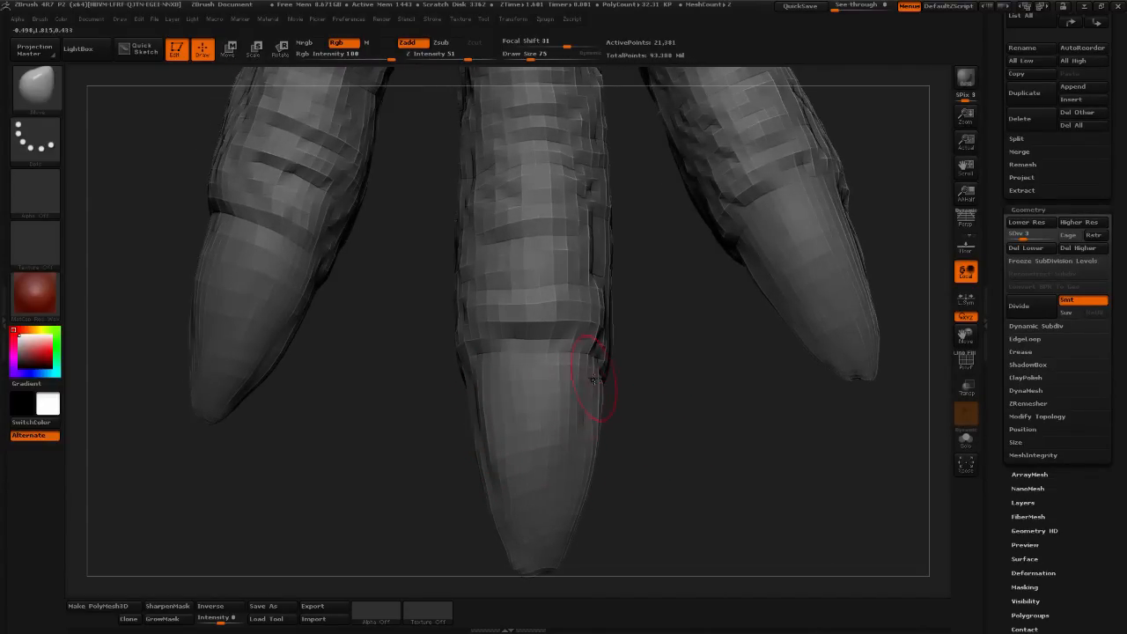
left_click_drag(630, 394, 796, 368)
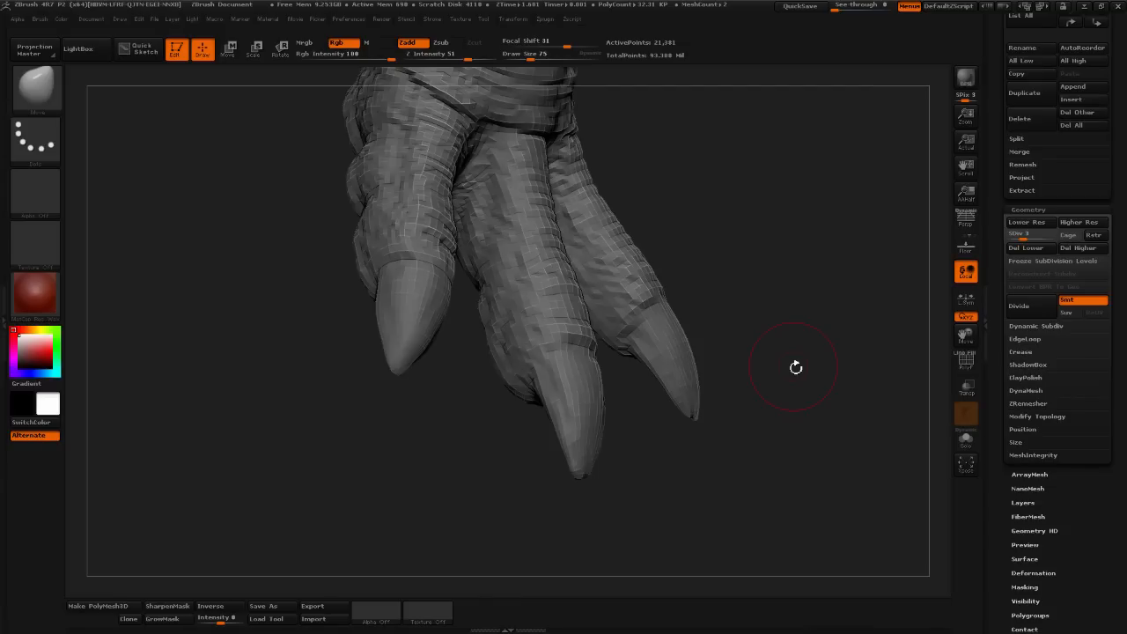
- Set the draw size to 109 and adjust the middle claw's overall silhouette from an angled front view
left_click_drag(787, 337, 593, 467)
left_click(537, 58)
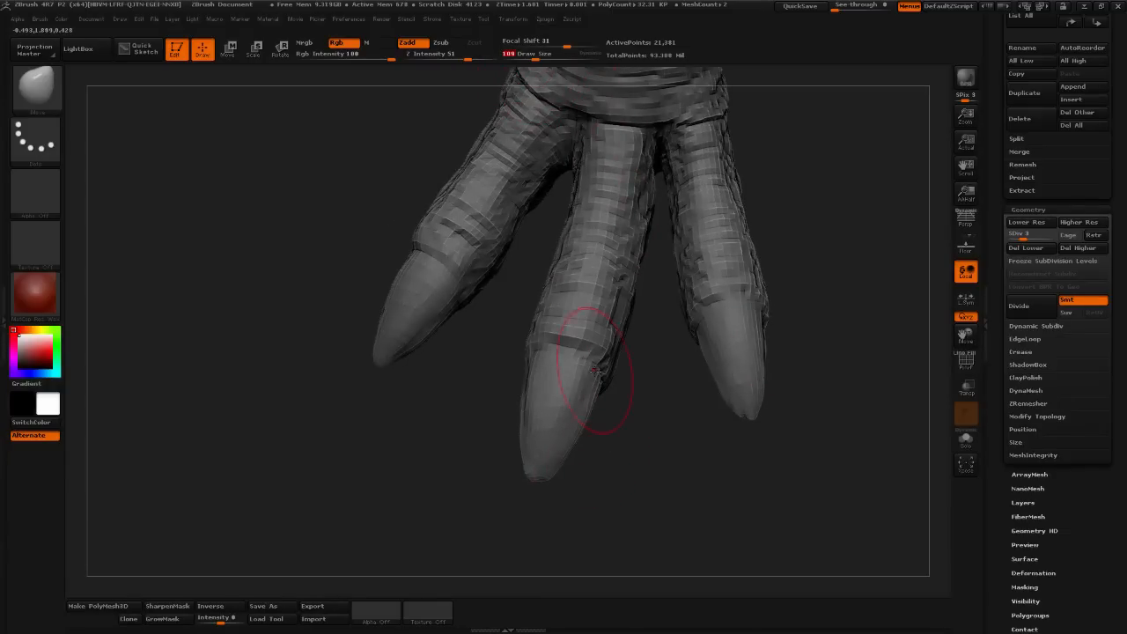
mouse_move(612, 423)
left_mouse_down()
mouse_move(622, 452)
mouse_move(614, 441)
mouse_move(510, 420)
left_mouse_up()
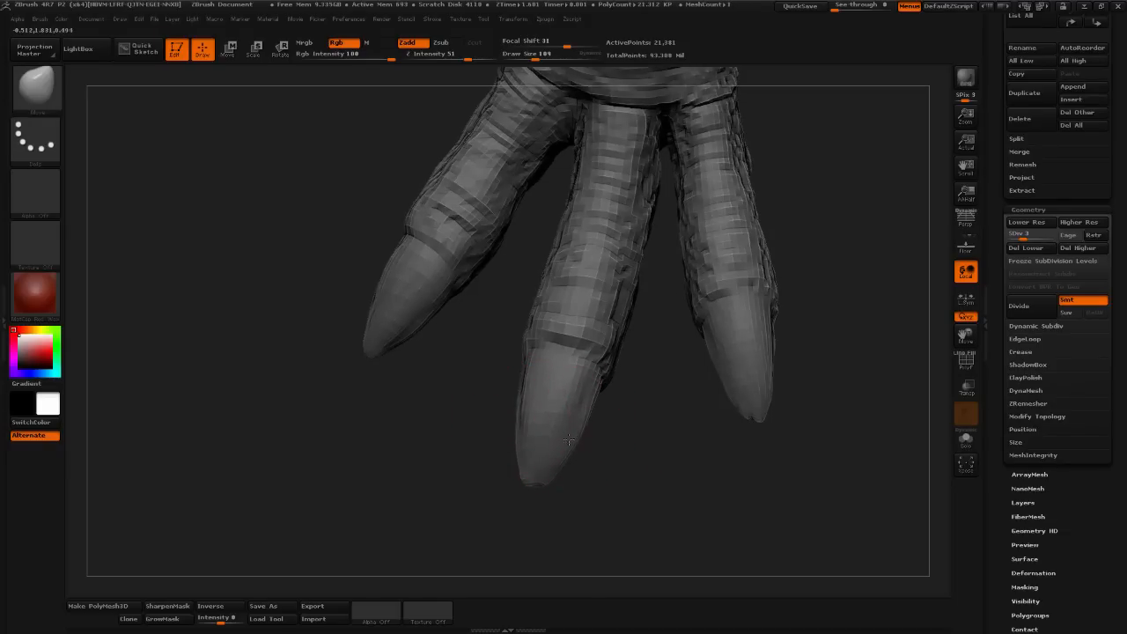
mouse_move(588, 444)
left_mouse_down()
mouse_move(611, 453)
mouse_move(594, 475)
left_mouse_up()
left_click_drag(536, 422, 524, 414)
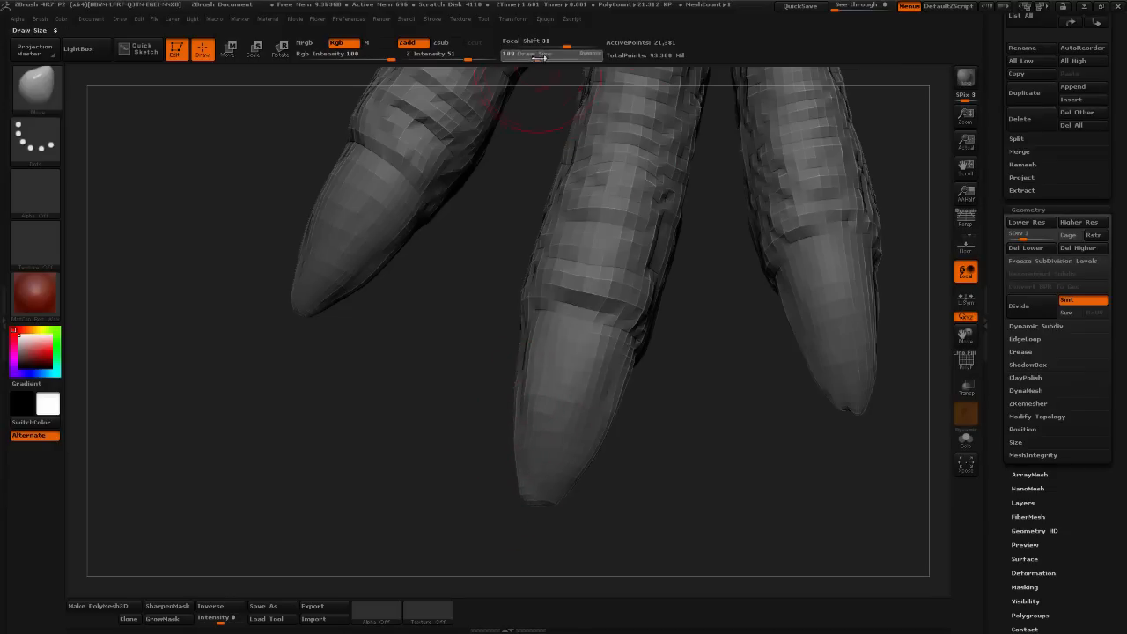
- Refine the middle claw's lower sides and tip with the Move brush at draw sizes 62 and 72
left_click_drag(536, 55, 527, 55)
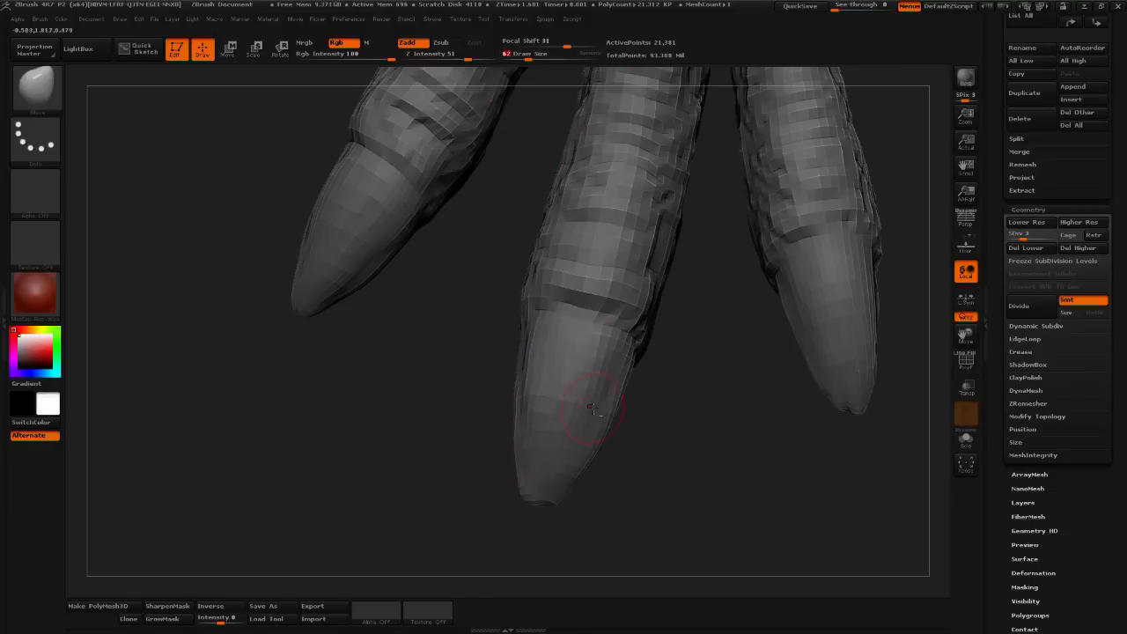
left_click_drag(616, 475, 647, 448)
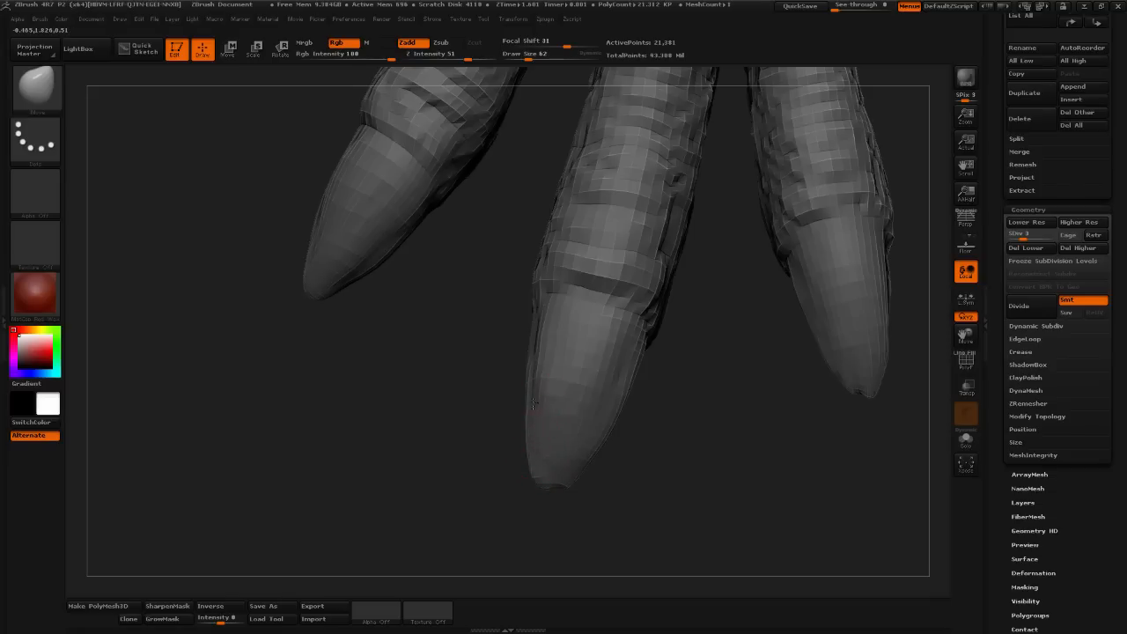
left_click(530, 57)
left_click_drag(653, 439, 617, 428, "alt")
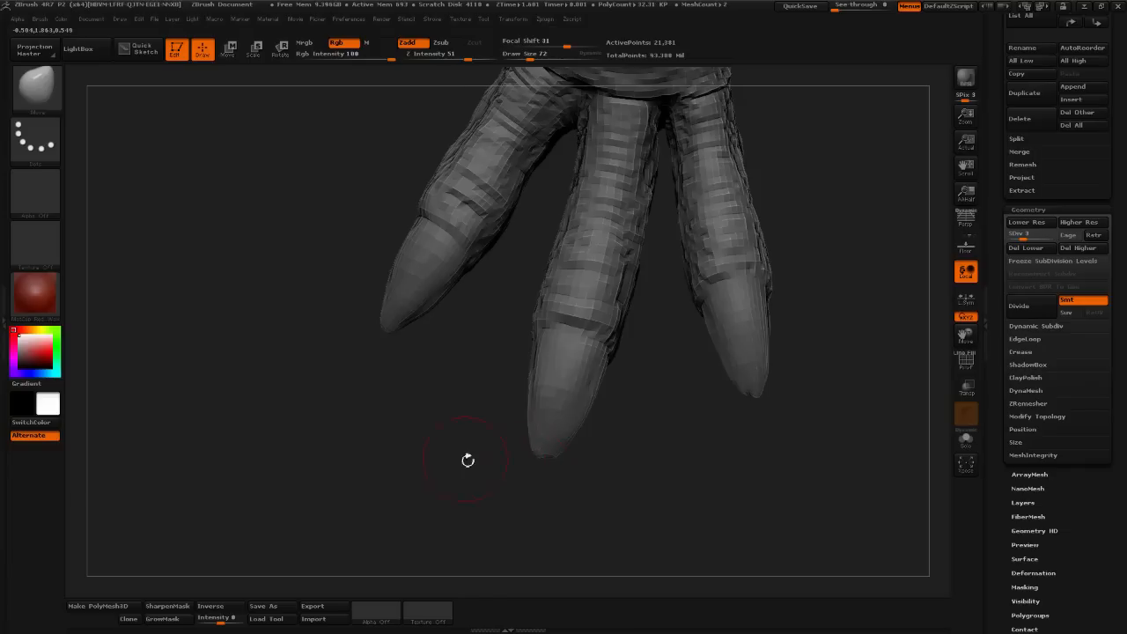
- Set the draw size to 118 and reshape the inner side and underside of the left-hand toe's claw
mouse_move(365, 402)
left_mouse_down("alt")
mouse_move(503, 450)
mouse_move(516, 379)
mouse_move(525, 397)
mouse_move(483, 372)
mouse_move(531, 438)
mouse_move(511, 428)
left_mouse_up("alt")
left_click(537, 59)
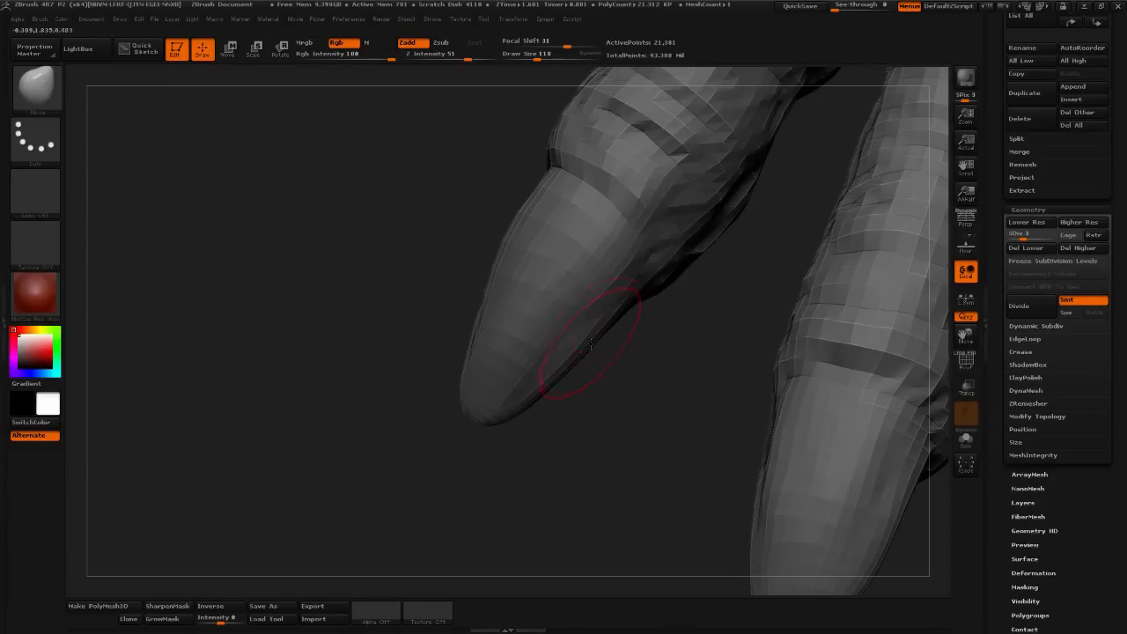
left_click_drag(590, 346, 540, 382)
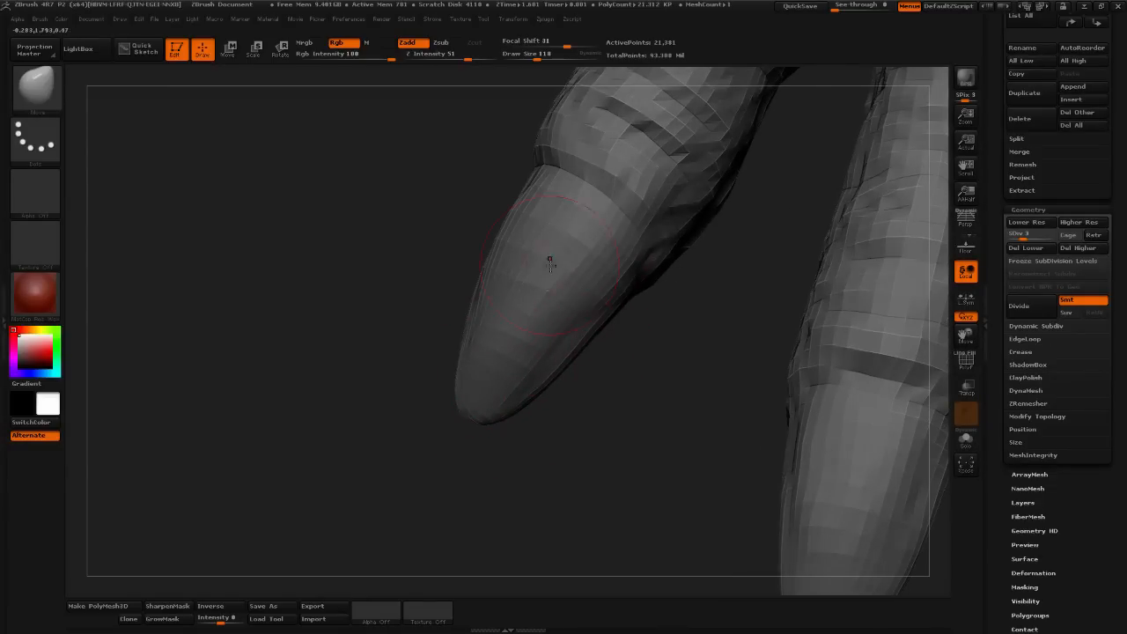
mouse_move(724, 263)
left_mouse_down("alt")
mouse_move(712, 290)
mouse_move(627, 324)
mouse_move(583, 323)
left_mouse_up("alt")
mouse_move(637, 357)
left_mouse_down()
mouse_move(570, 340)
mouse_move(549, 356)
left_mouse_up()
mouse_move(544, 430)
left_mouse_down()
mouse_move(503, 412)
mouse_move(627, 506)
mouse_move(624, 461)
mouse_move(622, 493)
mouse_move(589, 480)
left_mouse_up()
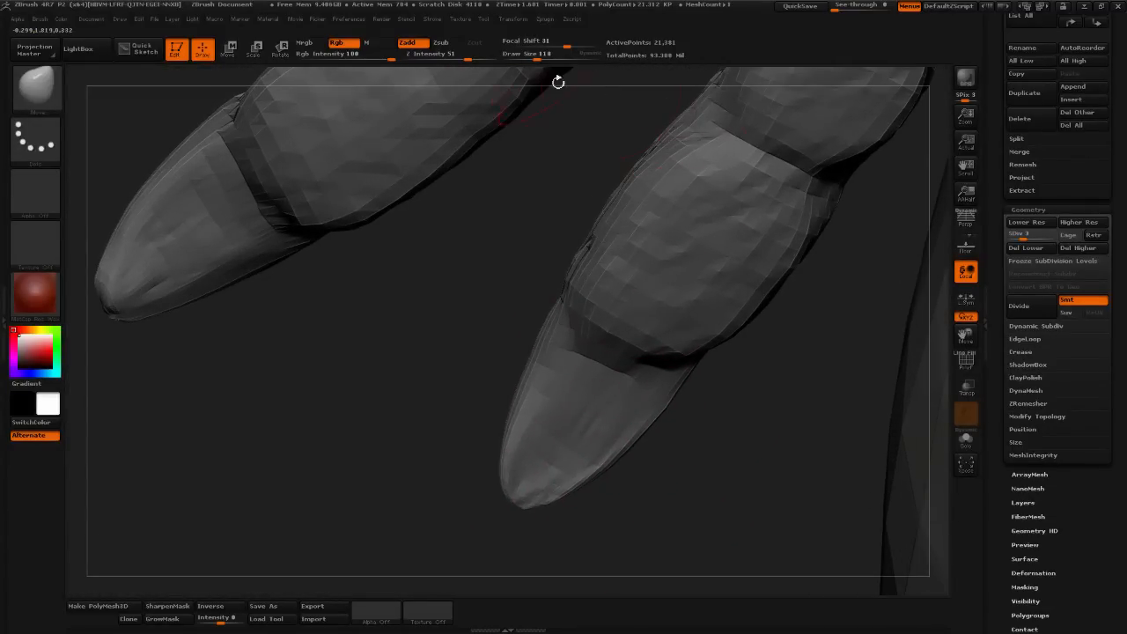
- Reduce the draw size to 56 and reshape the crease where the left-hand toe's underside pad meets its claw
left_click(532, 58)
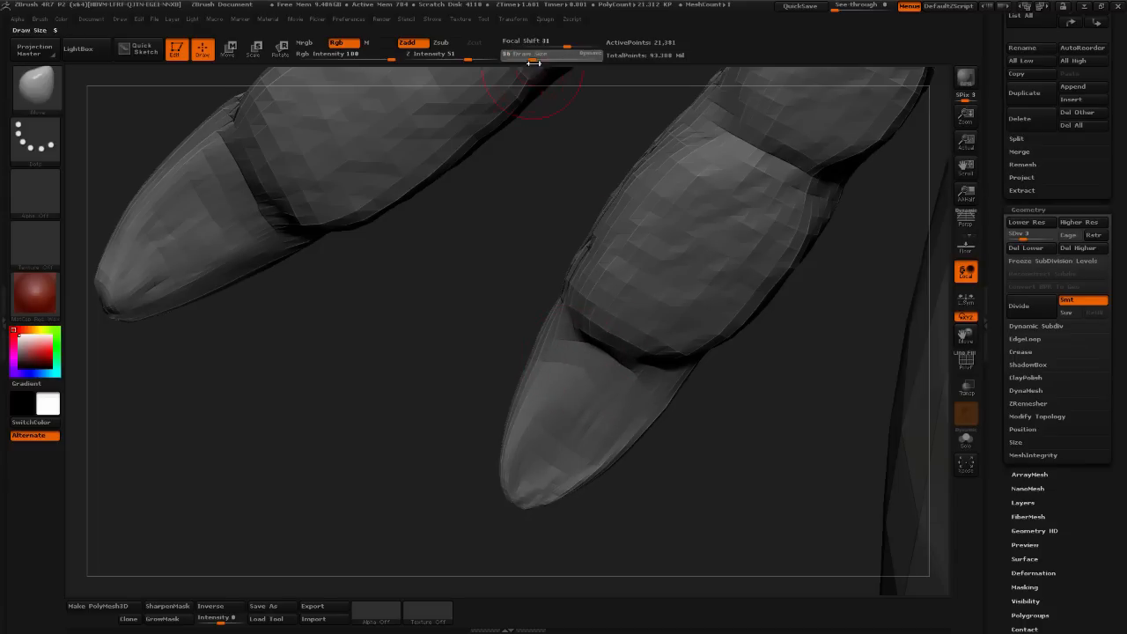
left_click_drag(534, 63, 527, 62)
left_click_drag(619, 363, 579, 344)
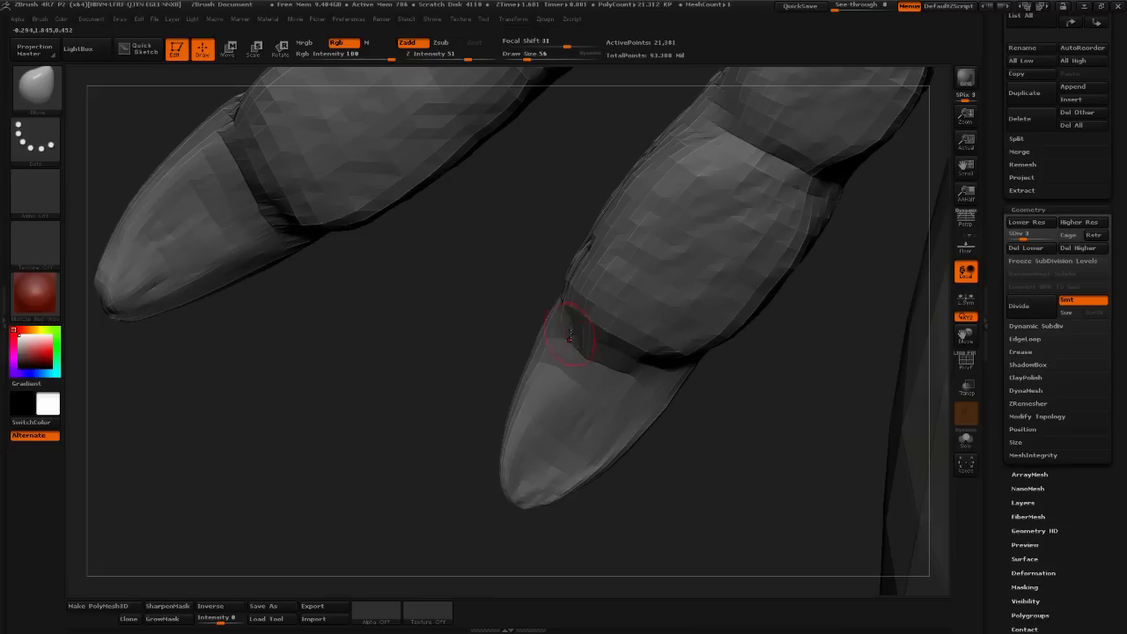
left_click_drag(620, 362, 639, 372)
left_click_drag(656, 364, 665, 372)
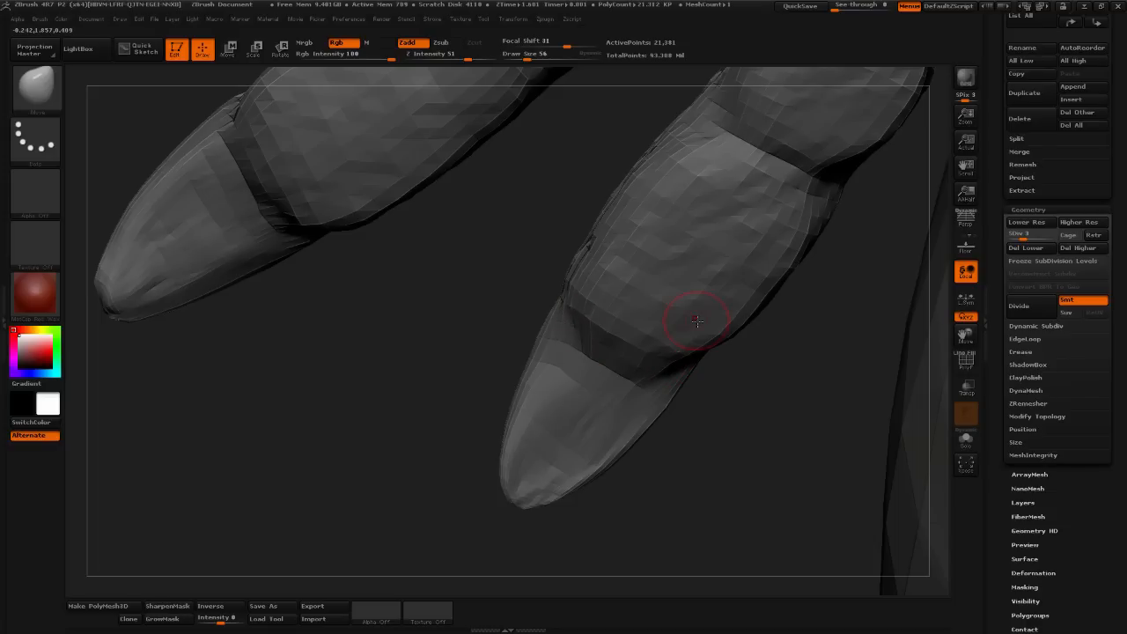
- Refine the base and side edges of the left-hand toe's claw with the Move brush from several angles
mouse_move(563, 249)
left_mouse_down()
mouse_move(494, 378)
mouse_move(599, 473)
mouse_move(599, 364)
left_mouse_up()
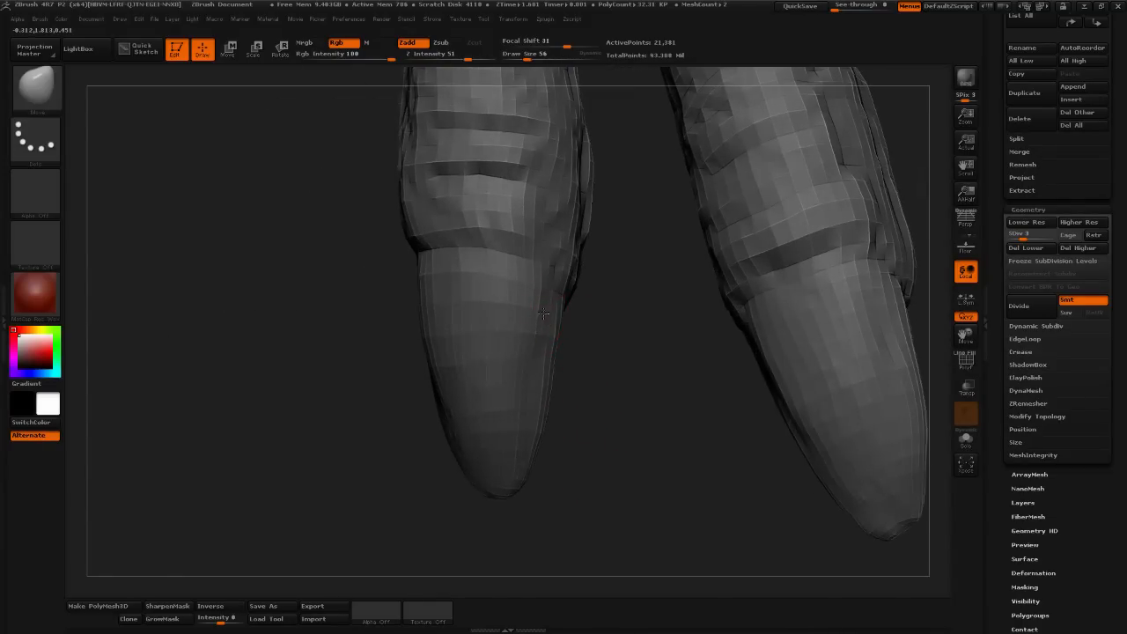
mouse_move(544, 314)
left_mouse_down()
mouse_move(587, 335)
mouse_move(537, 331)
left_mouse_up()
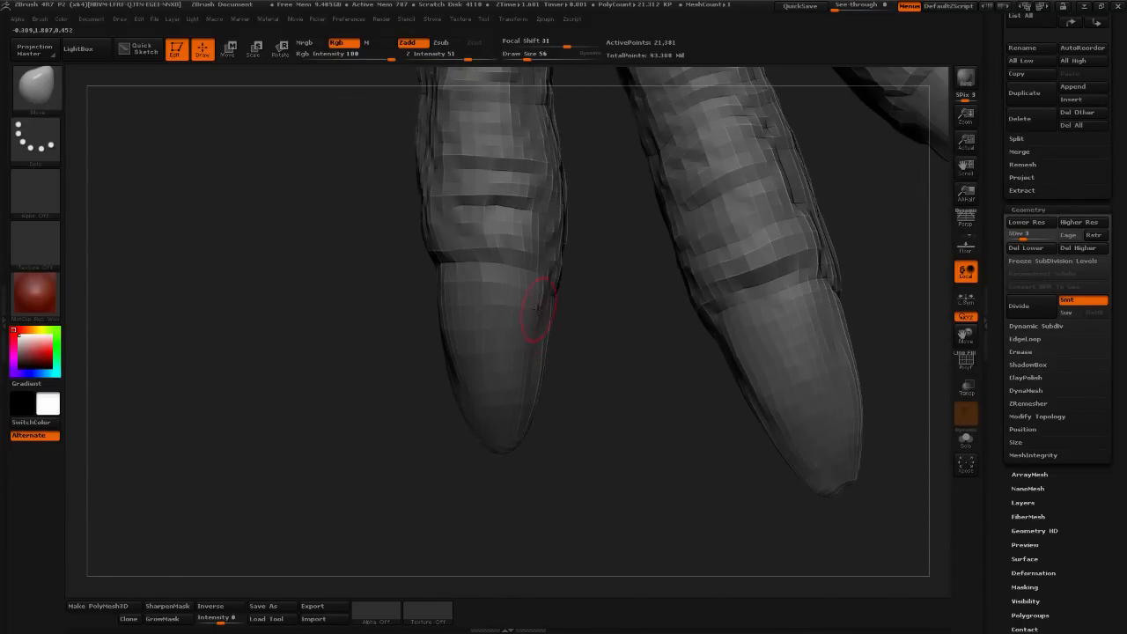
mouse_move(540, 291)
left_mouse_down()
mouse_move(611, 320)
mouse_move(558, 294)
left_mouse_up()
mouse_move(581, 375)
left_mouse_down()
mouse_move(568, 353)
mouse_move(579, 336)
left_mouse_up()
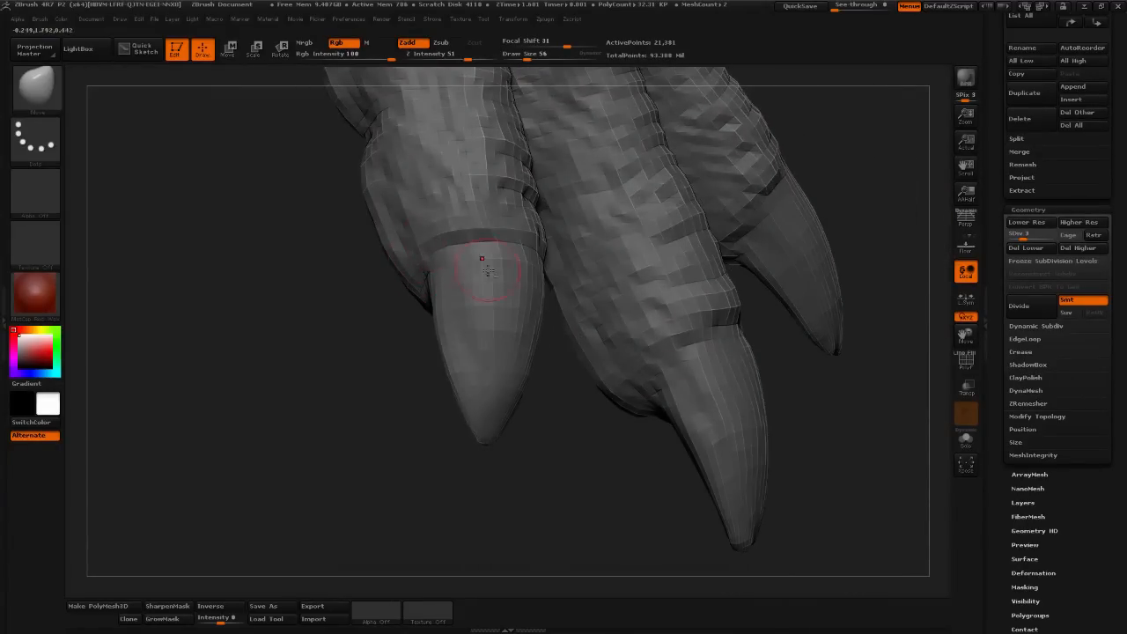
left_click_drag(570, 400, 491, 447)
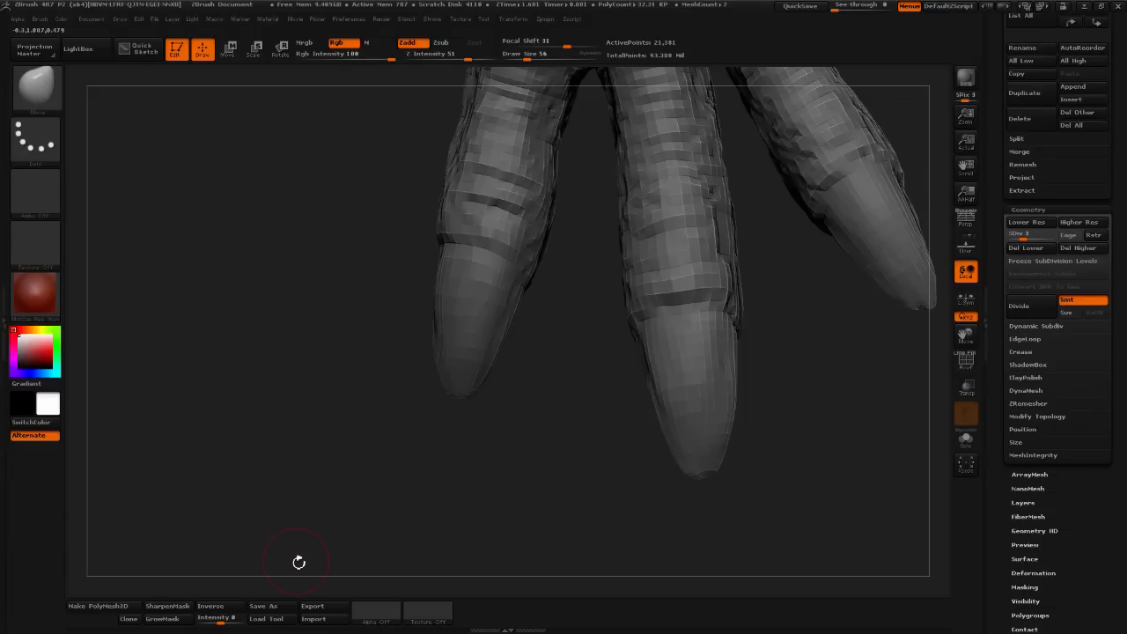
mouse_move(567, 420)
left_mouse_down()
mouse_move(856, 384)
mouse_move(692, 323)
left_mouse_up()
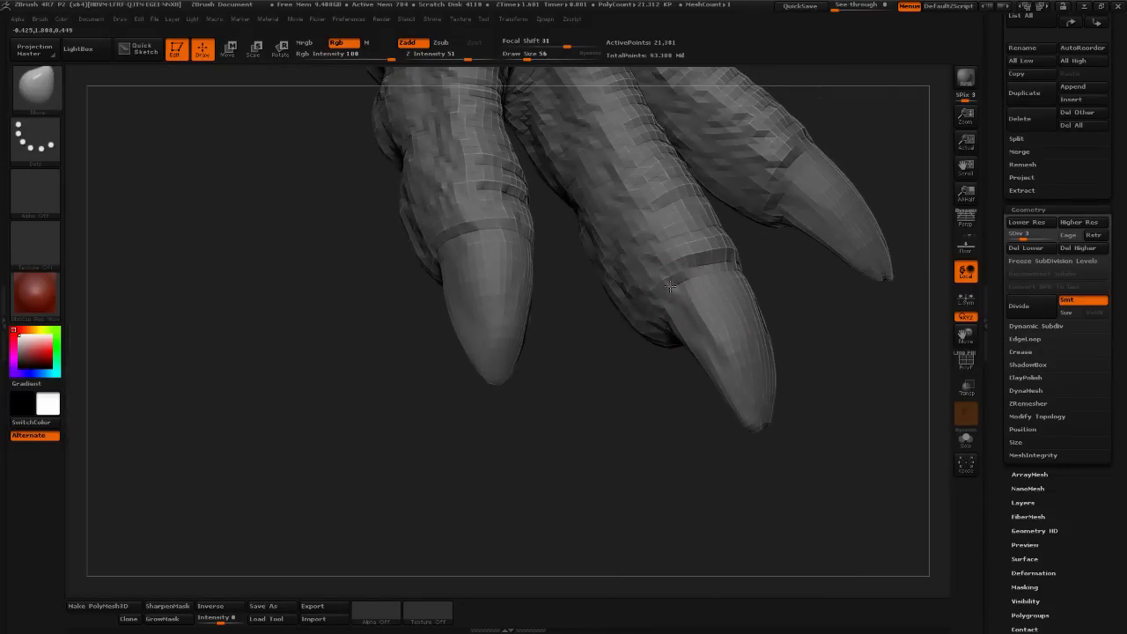
- Set the draw size to 78 and refine the side profile and underside of the nearest toe's claw with the Move brush
mouse_move(794, 326)
left_mouse_down()
mouse_move(825, 350)
mouse_move(745, 406)
mouse_move(755, 435)
mouse_move(745, 432)
mouse_move(755, 402)
mouse_move(770, 421)
mouse_move(766, 400)
mouse_move(796, 418)
mouse_move(754, 344)
mouse_move(793, 347)
left_mouse_up()
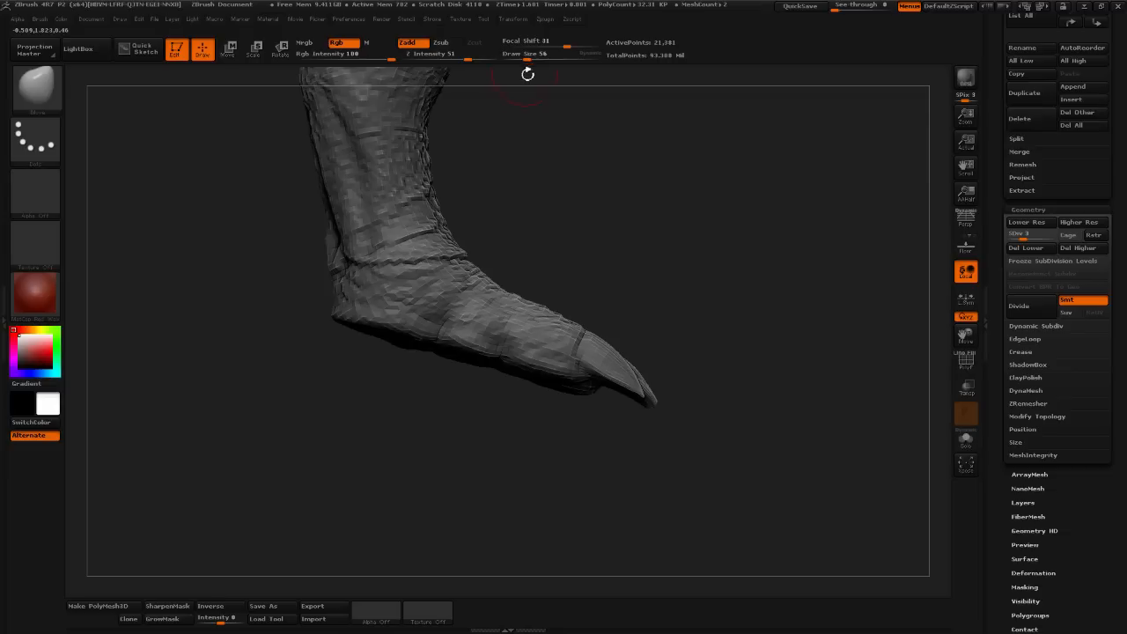
left_click_drag(527, 58, 564, 128)
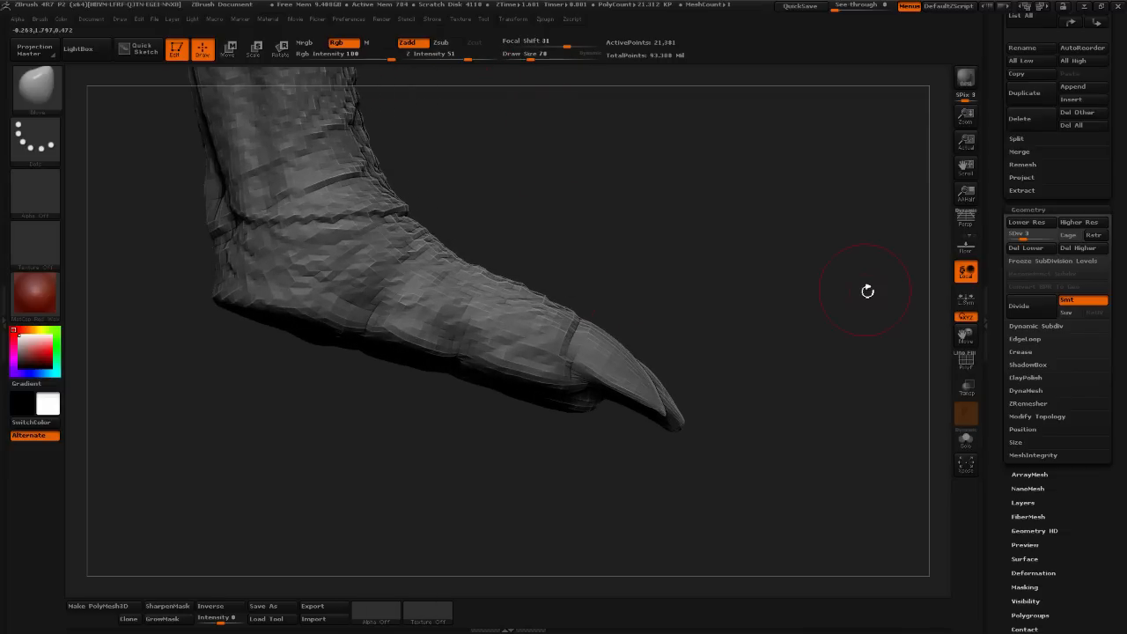
left_click_drag(610, 382, 640, 389)
mouse_move(719, 370)
left_mouse_down()
mouse_move(705, 398)
mouse_move(658, 398)
mouse_move(668, 402)
left_mouse_up()
left_click_drag(786, 401, 755, 411)
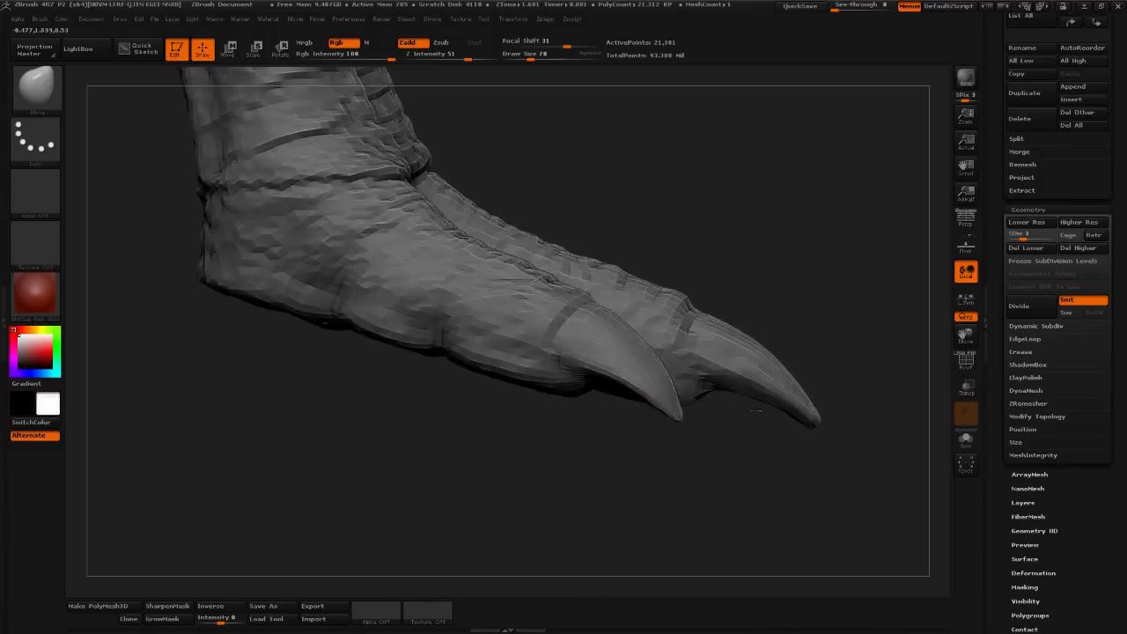
- Adjust the curve of the claws from both sides with the Move brush at draw sizes 145 and 65
left_click_drag(851, 331, 658, 284, "alt")
left_click(540, 57)
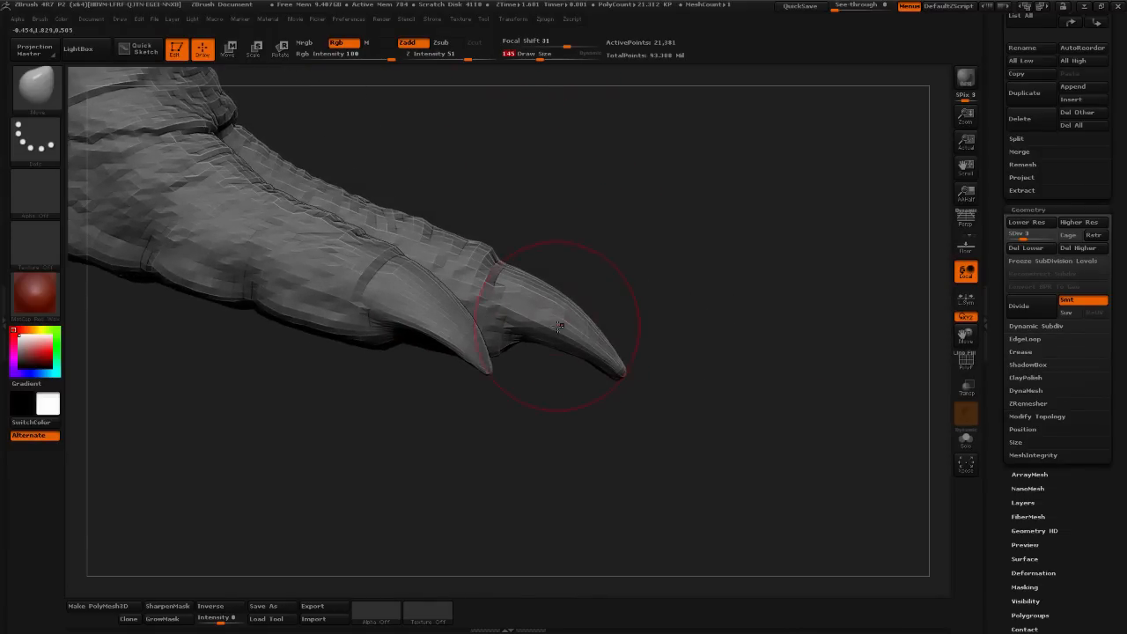
mouse_move(701, 348)
left_mouse_down()
mouse_move(631, 353)
mouse_move(607, 325)
left_mouse_up()
left_click(528, 57)
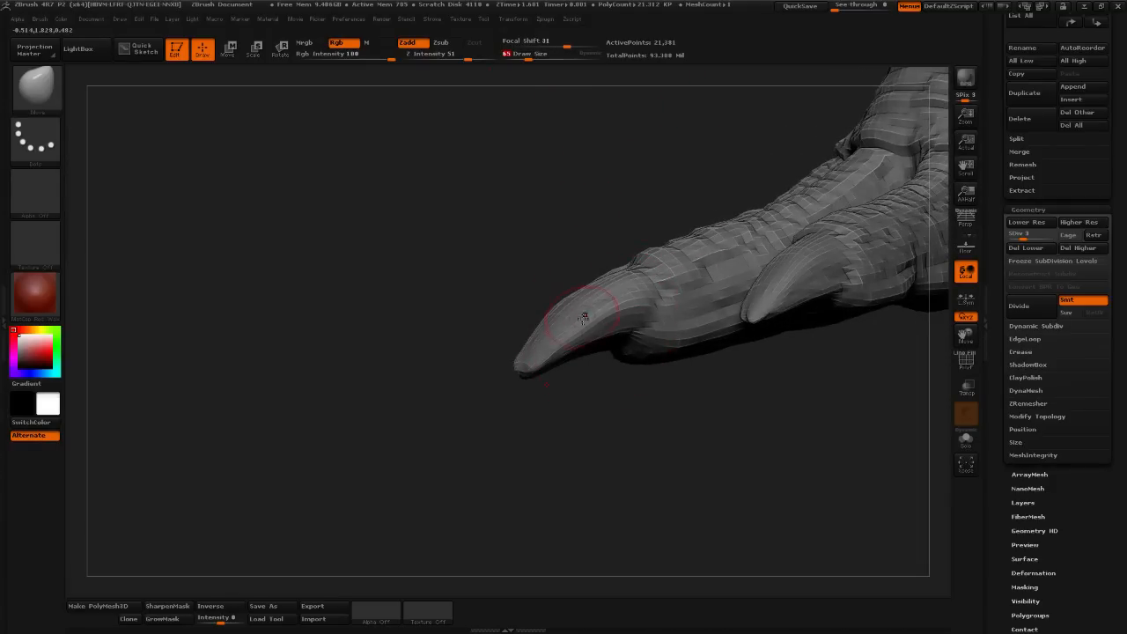
left_click_drag(589, 404, 642, 401)
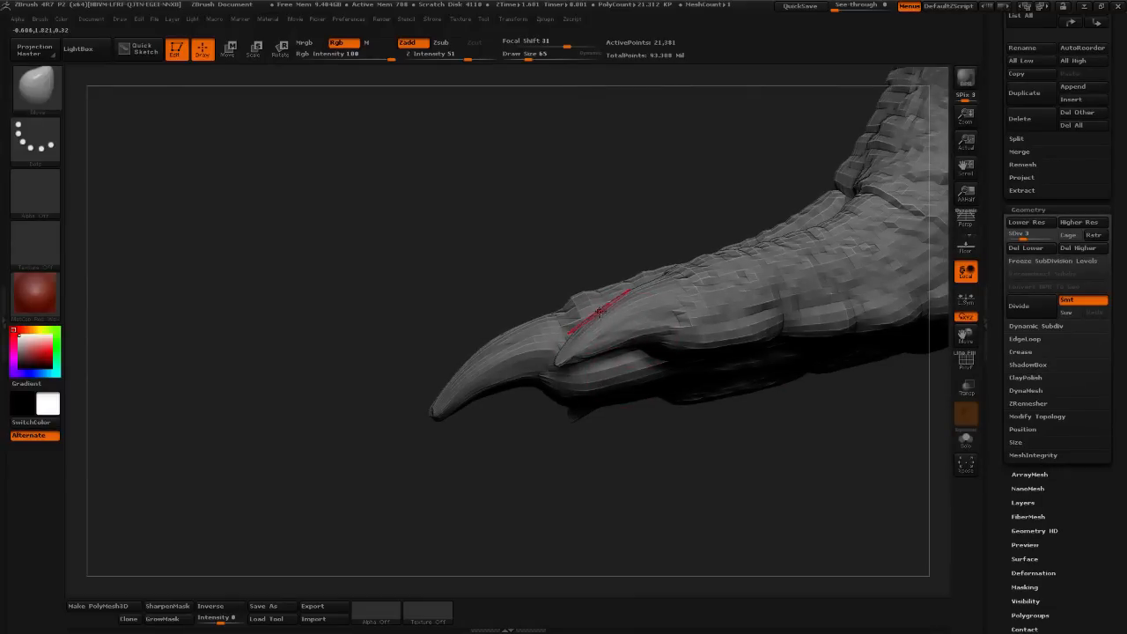
- Enlarge the Move brush and reshape the upper surface and side edges of the claws
left_click(536, 55)
left_click_drag(584, 332, 576, 341)
mouse_move(638, 325)
left_mouse_down()
mouse_move(653, 326)
mouse_move(566, 332)
mouse_move(581, 352)
left_mouse_up()
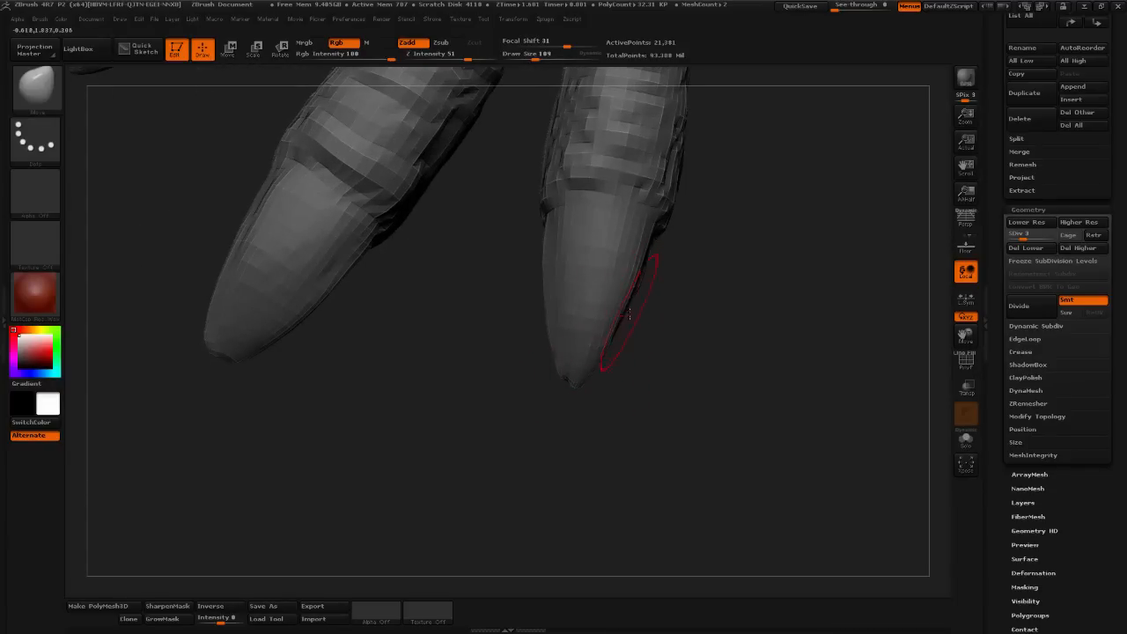
mouse_move(637, 329)
left_mouse_down()
mouse_move(584, 398)
mouse_move(582, 441)
mouse_move(434, 436)
mouse_move(481, 419)
mouse_move(464, 392)
mouse_move(454, 398)
left_mouse_up()
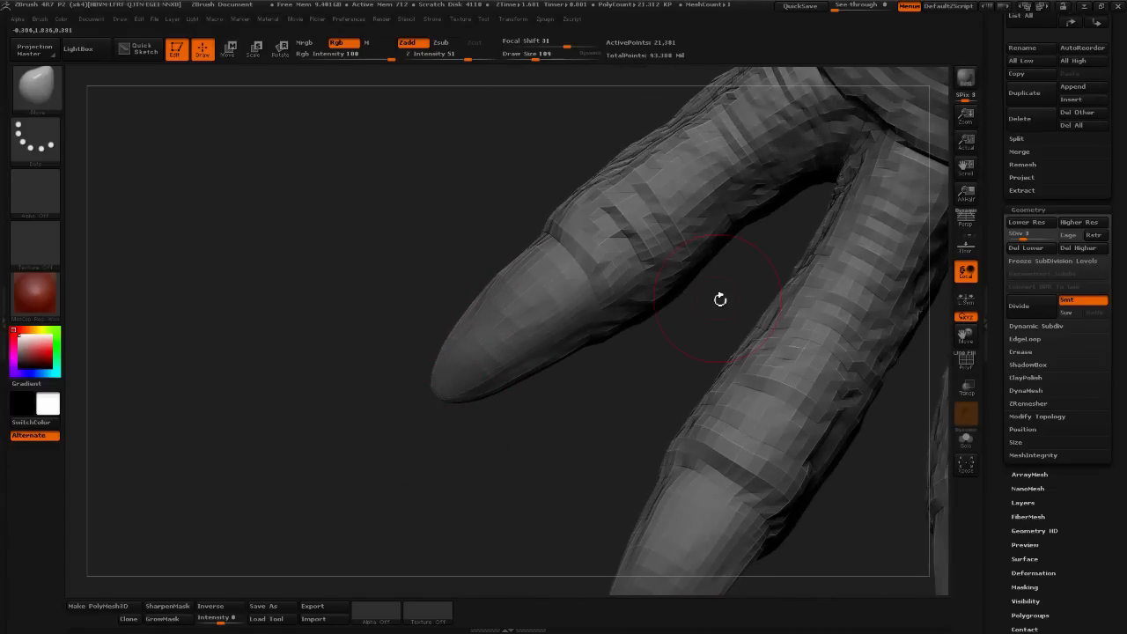
- Reshape the inner edge and tip of the outer toe's claw from below
mouse_move(721, 299)
left_mouse_down()
mouse_move(536, 420)
mouse_move(511, 398)
left_mouse_up()
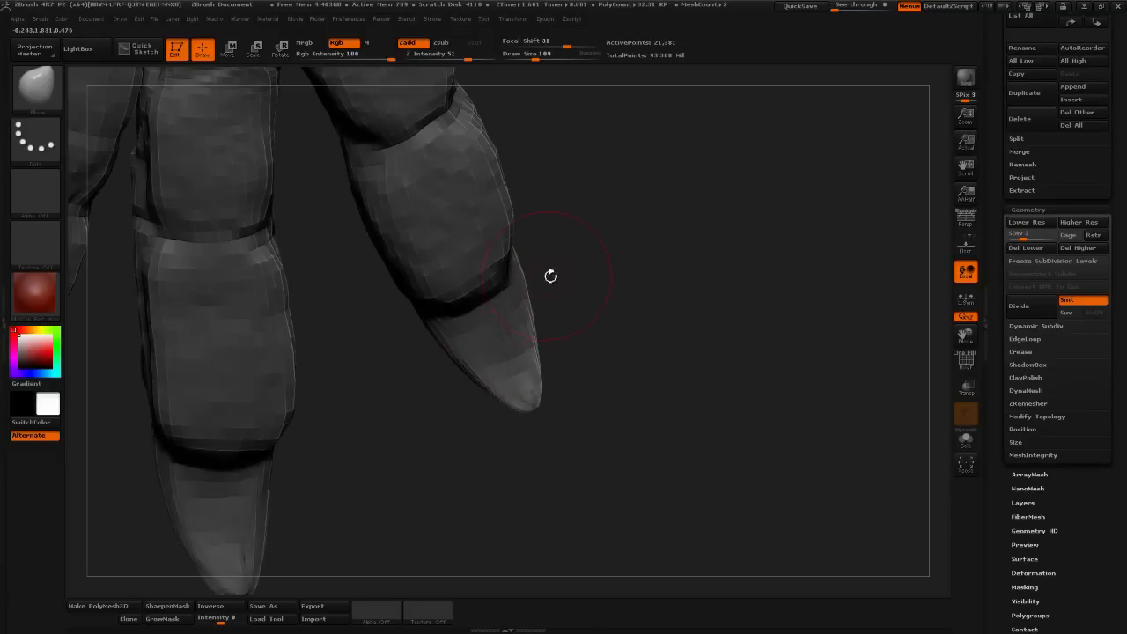
left_click_drag(551, 272, 527, 317)
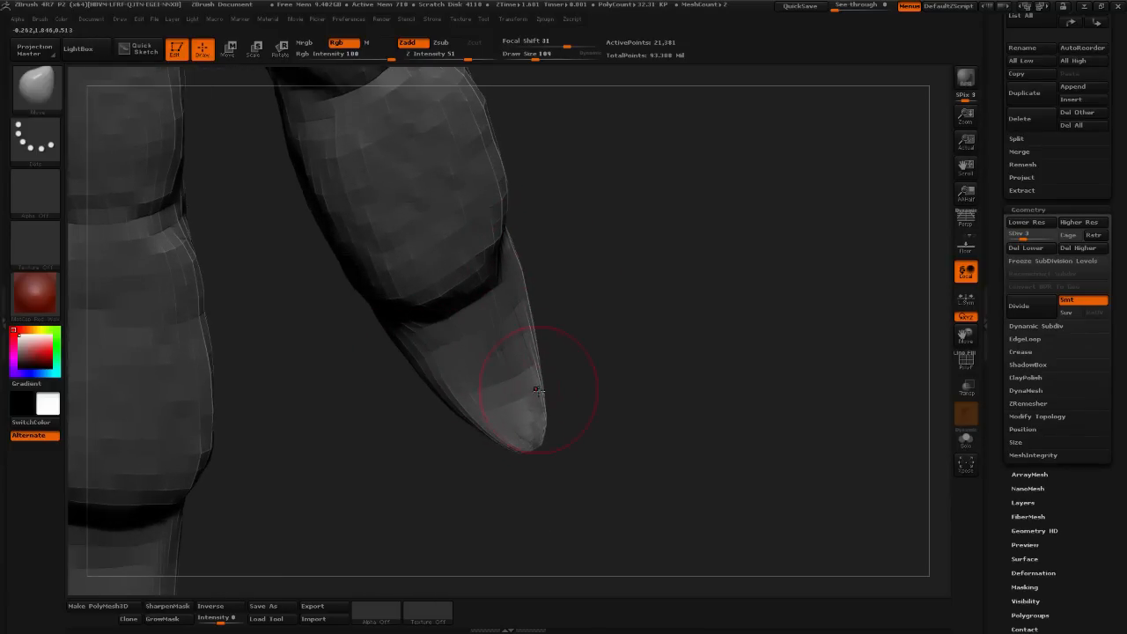
left_click_drag(439, 398, 449, 390)
left_click_drag(560, 344, 592, 304)
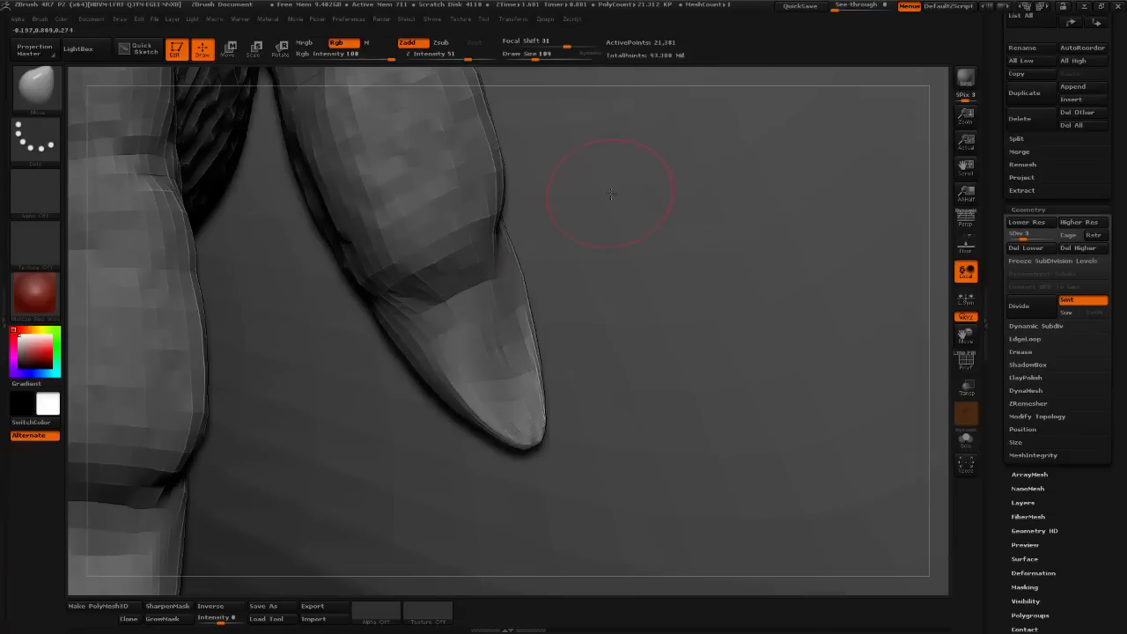
- Reduce the draw size to 50 and refine the crease where that toe's underside pad meets its claw
left_click_drag(536, 60, 530, 61)
left_click_drag(426, 304, 431, 297)
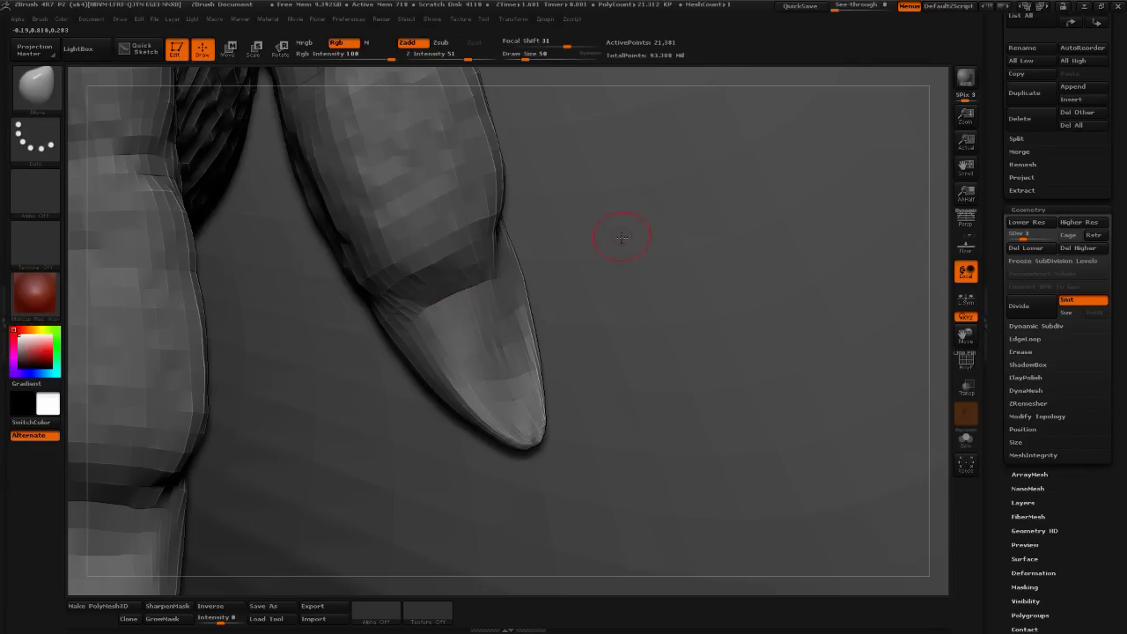
left_click_drag(941, 241, 468, 266)
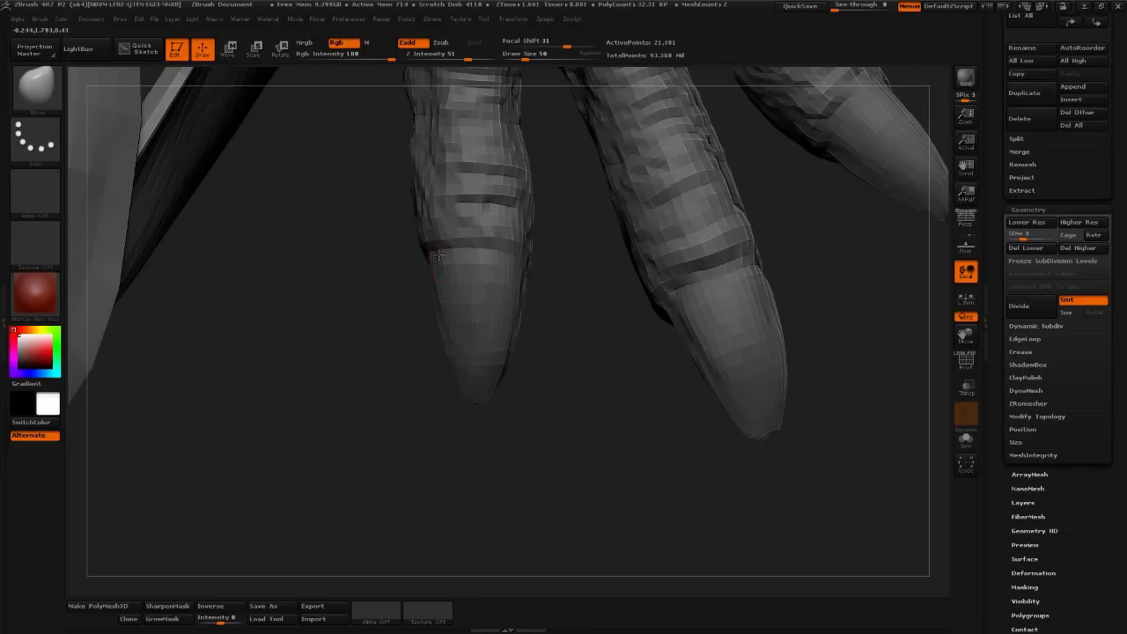
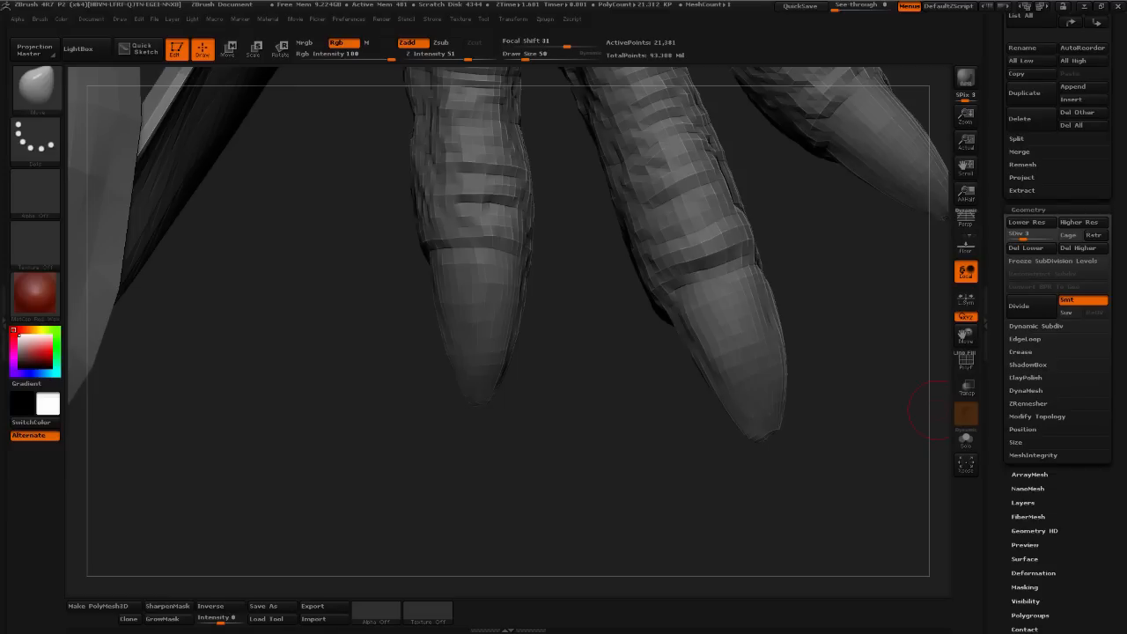
- Set the draw size to 101 and examine the profiles of all three claws from low front angles
left_click_drag(539, 485, 484, 430)
mouse_move(652, 399)
left_mouse_down("alt")
mouse_move(634, 519)
mouse_move(651, 491)
mouse_move(624, 503)
mouse_move(639, 458)
mouse_move(652, 470)
mouse_move(649, 453)
mouse_move(704, 452)
mouse_move(718, 370)
mouse_move(666, 379)
left_mouse_up("alt")
left_click_drag(526, 57, 534, 57)
mouse_move(608, 110)
left_mouse_down()
mouse_move(644, 131)
mouse_move(646, 145)
left_mouse_up()
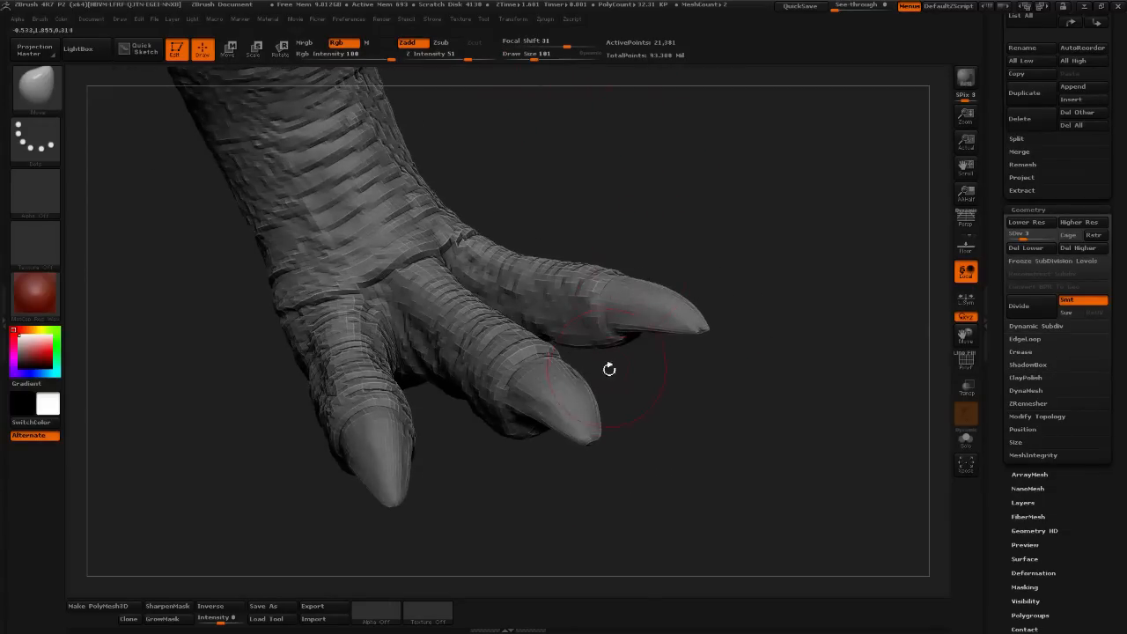
left_click_drag(720, 396, 644, 477)
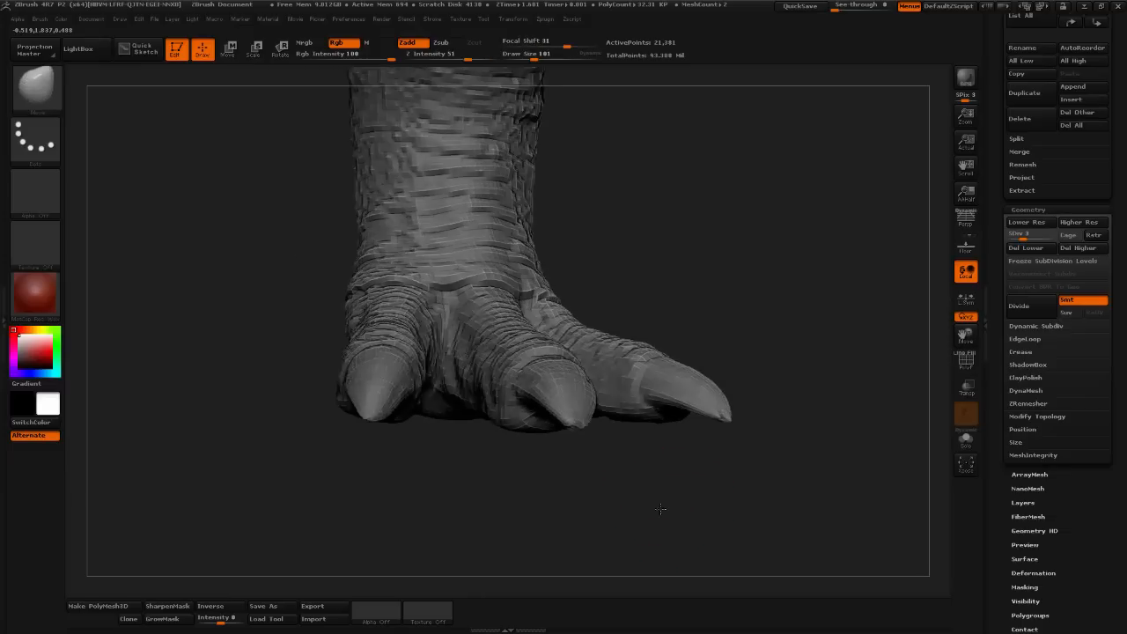
left_click_drag(661, 511, 553, 499)
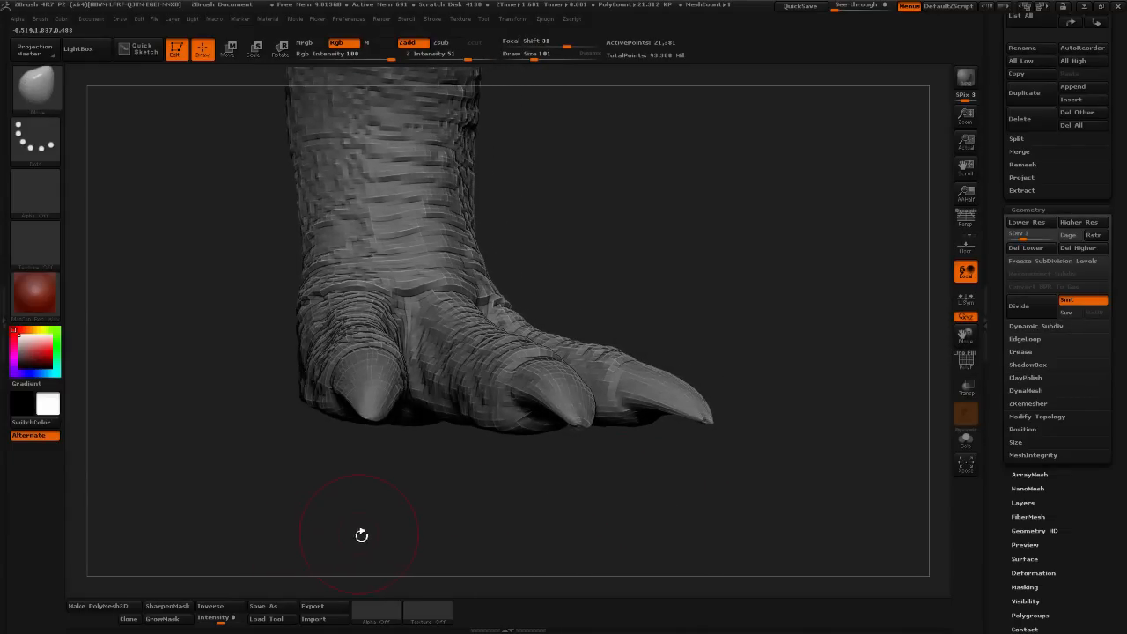
left_click_drag(423, 509, 423, 493)
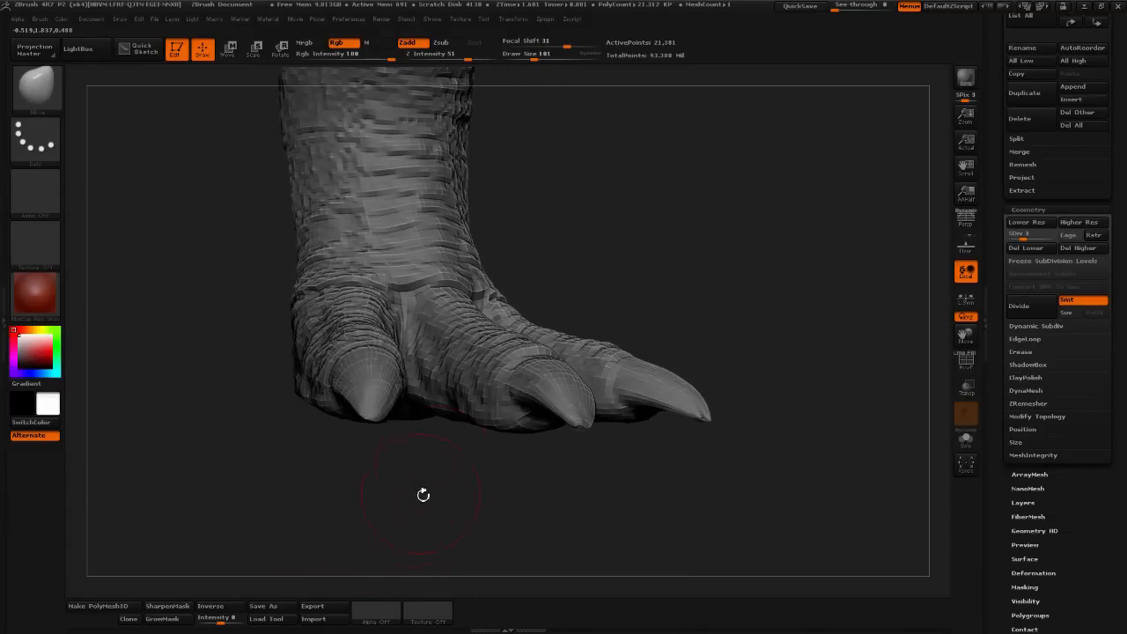
- Enlarge the brush to draw size 175 and mask the whole foot except the left-hand toe's claw
left_click(539, 59)
left_click_drag(544, 136, 519, 207)
left_click_drag(407, 448, 402, 482)
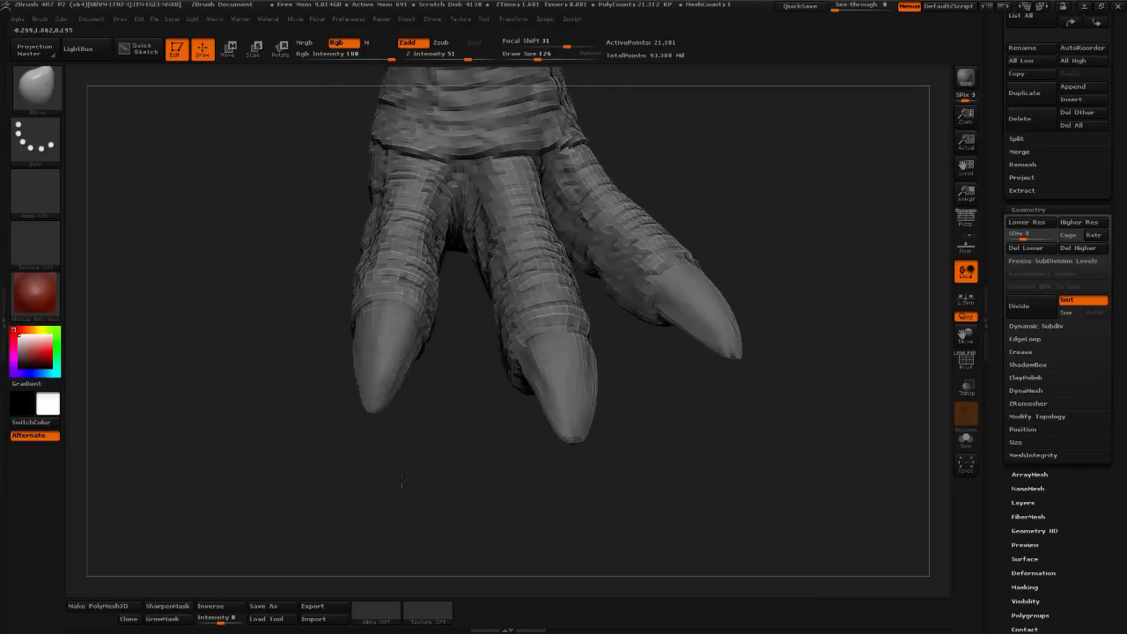
mouse_move(390, 371)
left_mouse_down("ctrl")
mouse_move(377, 405)
mouse_move(408, 466)
left_mouse_up("ctrl")
left_click(543, 58)
left_click_drag(404, 426, 404, 454, "ctrl")
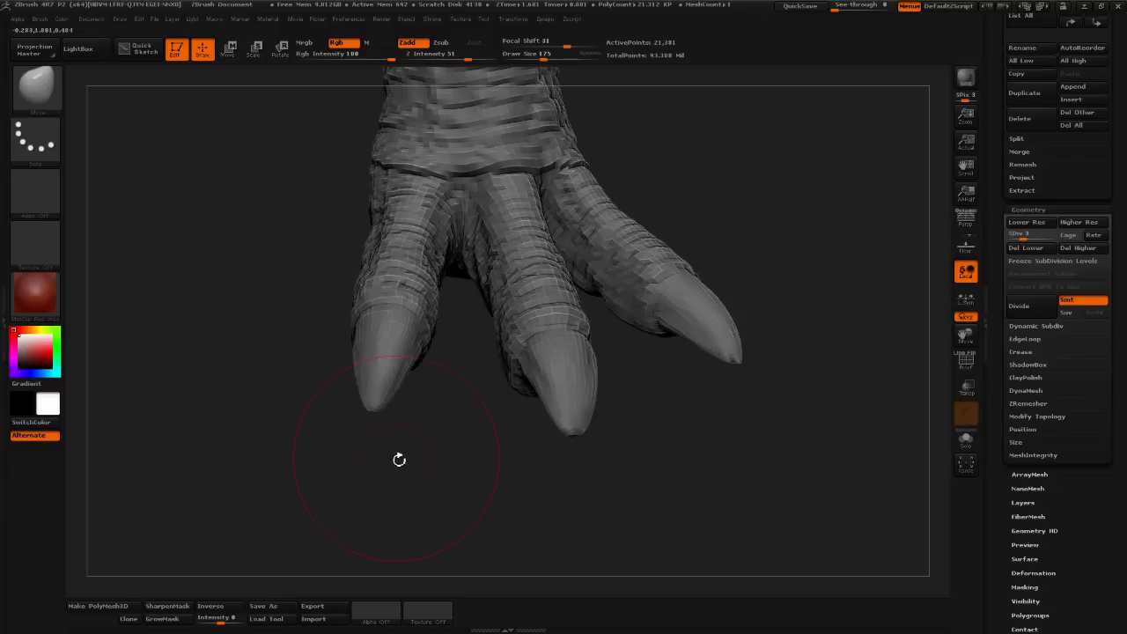
mouse_move(388, 343)
left_mouse_down("ctrl")
mouse_move(391, 396)
mouse_move(370, 430)
mouse_move(405, 431)
mouse_move(413, 446)
left_mouse_up("ctrl")
mouse_move(413, 445)
left_mouse_down("alt")
mouse_move(416, 484)
mouse_move(431, 467)
mouse_move(417, 471)
left_mouse_up("alt")
left_click(428, 475, "ctrl")
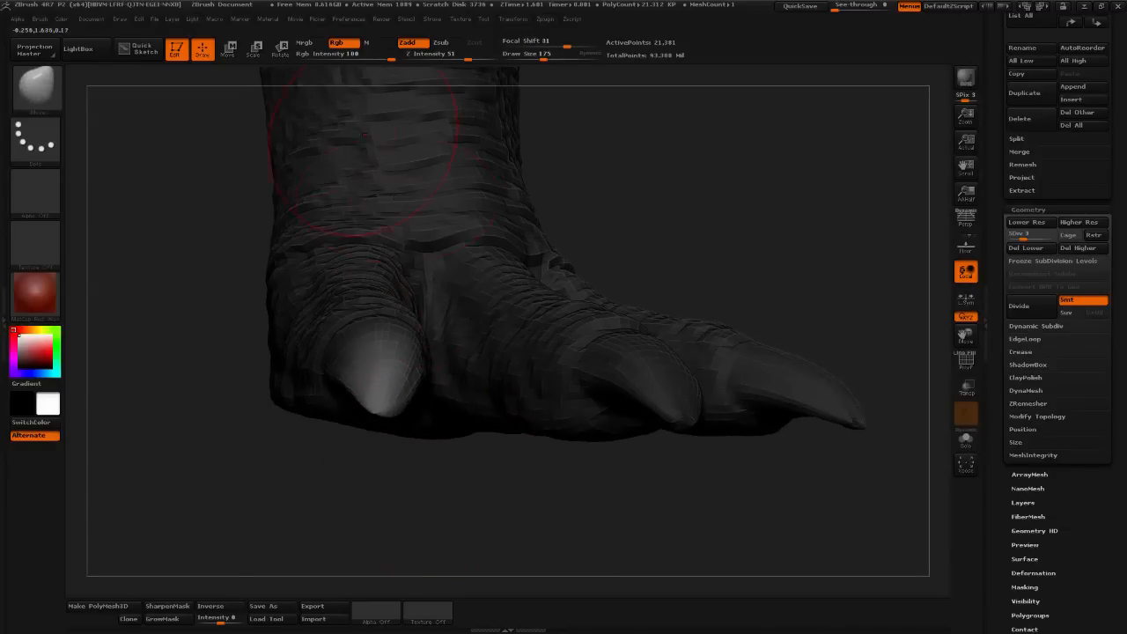
- Reposition the unmasked left-hand claw with the Transpose line, return to sculpting and clear the mask
key("r")
mouse_move(393, 317)
left_mouse_down()
mouse_move(428, 412)
mouse_move(508, 449)
left_mouse_up()
left_click_drag(380, 393, 505, 393)
key("w")
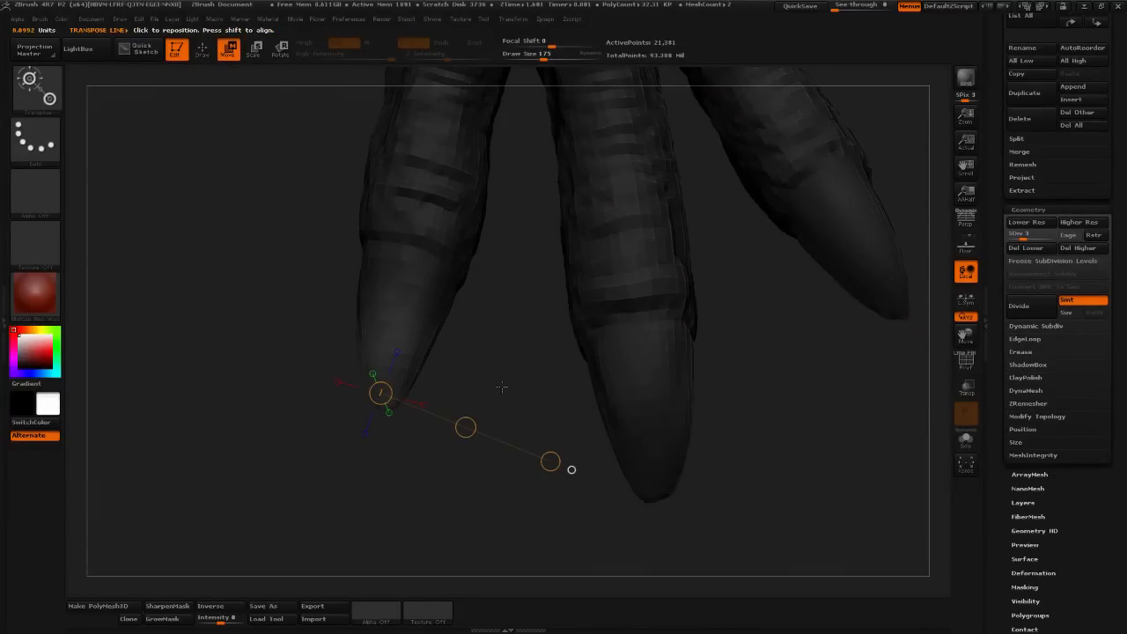
left_click_drag(467, 428, 472, 425)
left_click(204, 51)
left_click(452, 390, "ctrl")
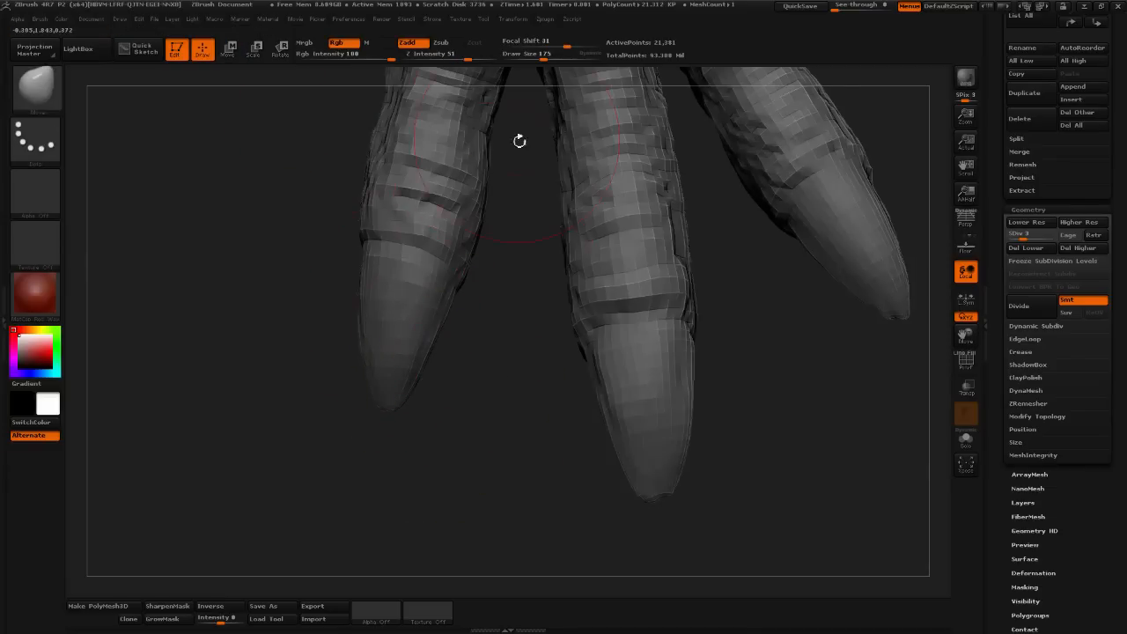
- Set the draw size to 105 and refine both sides of the left-hand toe's claw where it meets the toe
left_click_drag(543, 55, 535, 54)
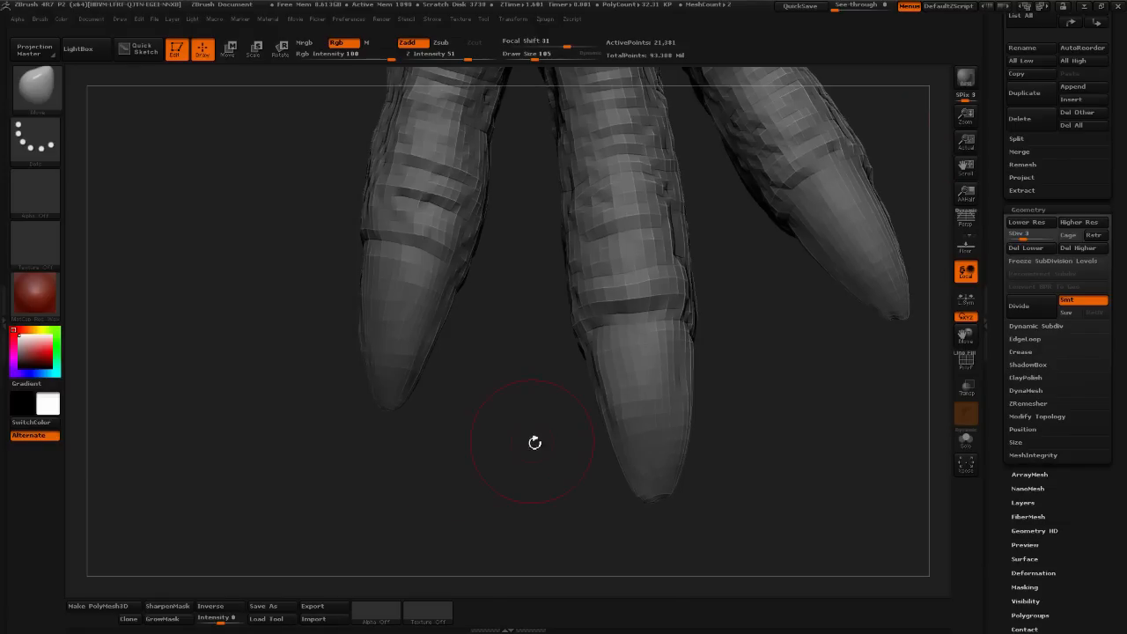
left_click_drag(529, 464, 441, 392, "alt")
left_click_drag(584, 460, 597, 531)
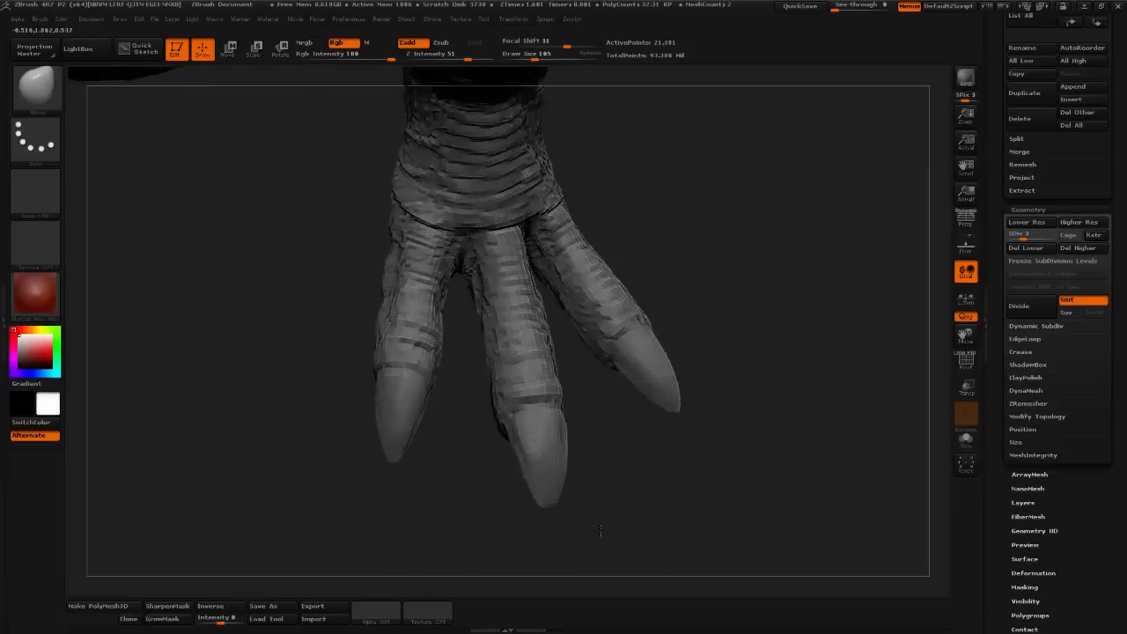
left_click_drag(451, 491, 455, 515)
left_click_drag(438, 445, 457, 472, "alt")
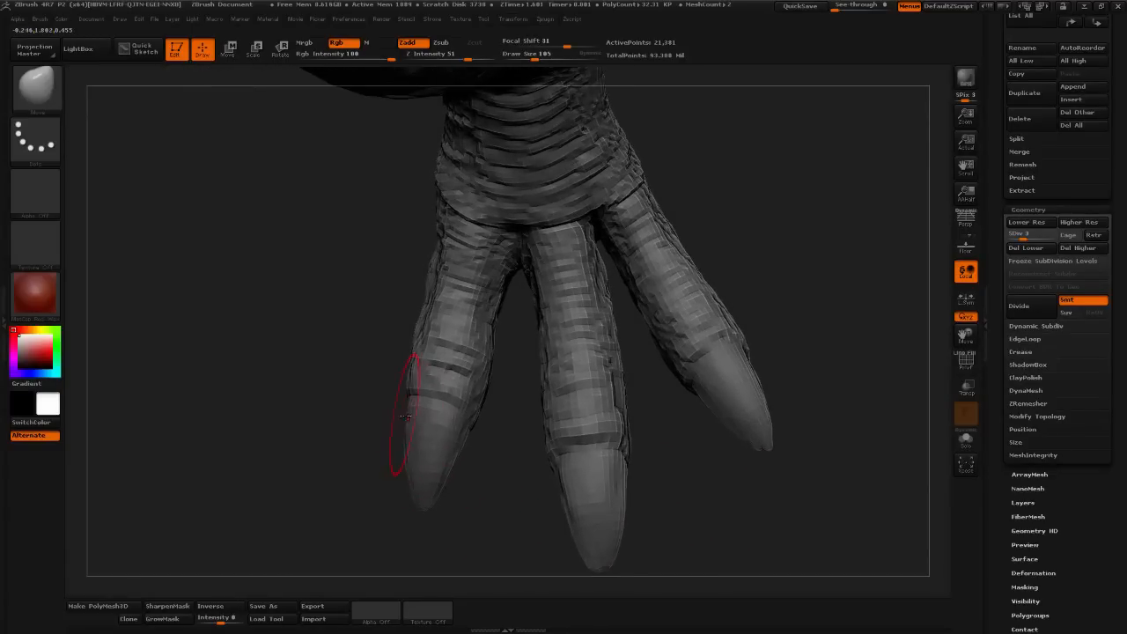
mouse_move(475, 433)
left_mouse_down()
mouse_move(490, 410)
mouse_move(473, 432)
left_mouse_up()
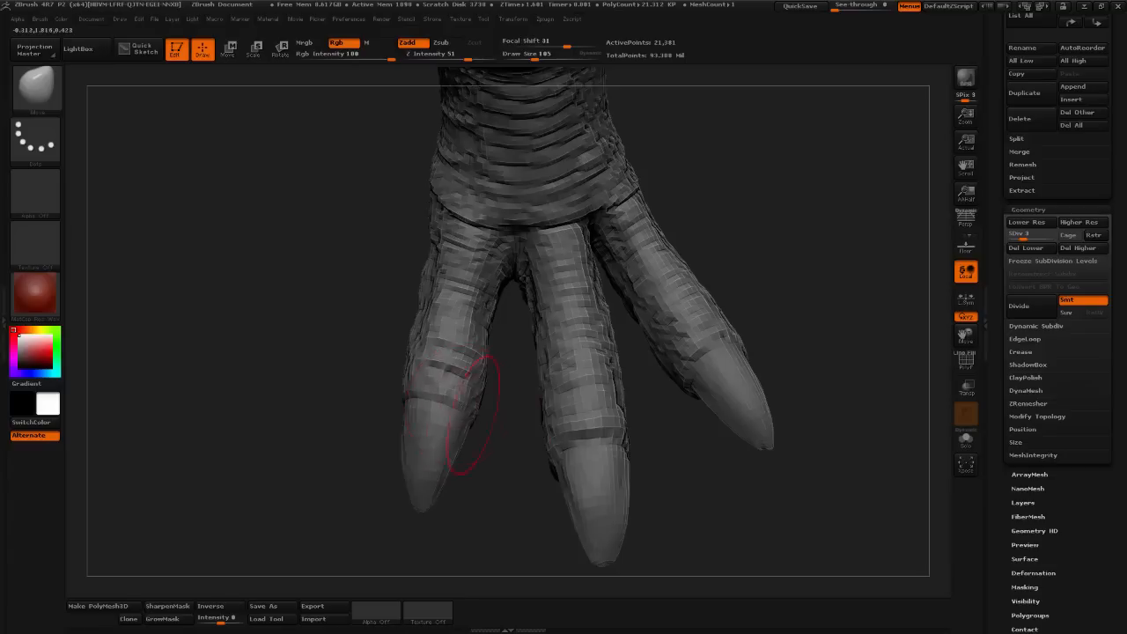
- Examine the leg, foot and claws from the side and from above
left_click_drag(697, 514, 704, 446, "alt")
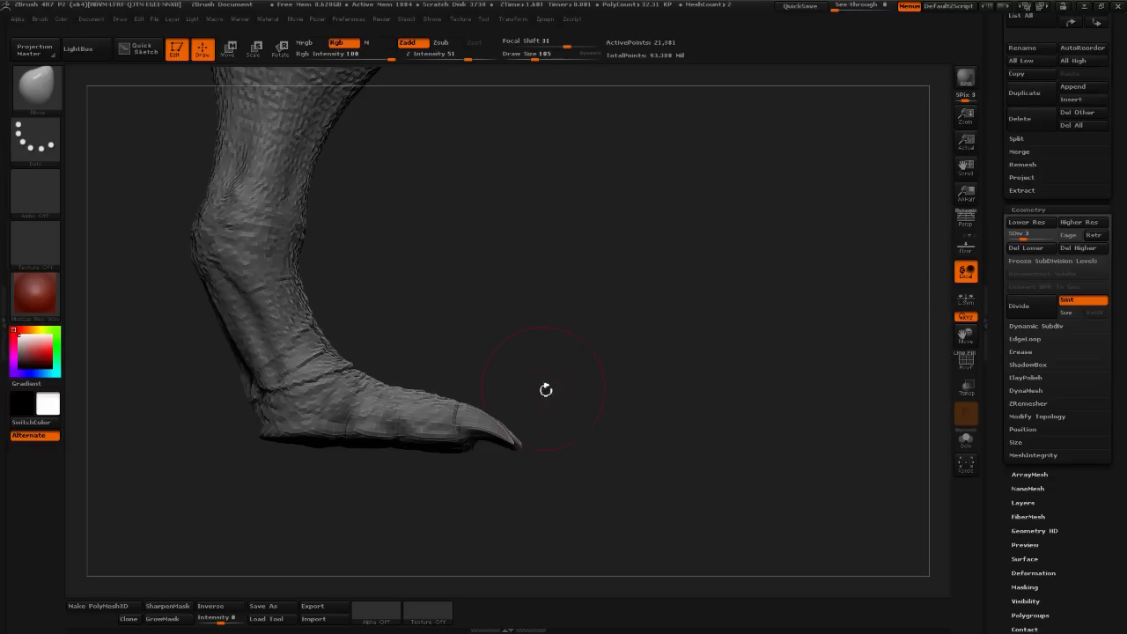
mouse_move(586, 401)
left_mouse_down()
mouse_move(483, 404)
mouse_move(714, 431)
mouse_move(760, 371)
mouse_move(759, 352)
mouse_move(760, 456)
mouse_move(705, 422)
mouse_move(796, 521)
mouse_move(747, 471)
mouse_move(825, 435)
mouse_move(767, 442)
left_mouse_up()
left_click_drag(874, 493, 810, 495)
left_click_drag(848, 484, 622, 514, "alt")
left_click_drag(692, 507, 732, 549)
left_click_drag(679, 481, 651, 451)
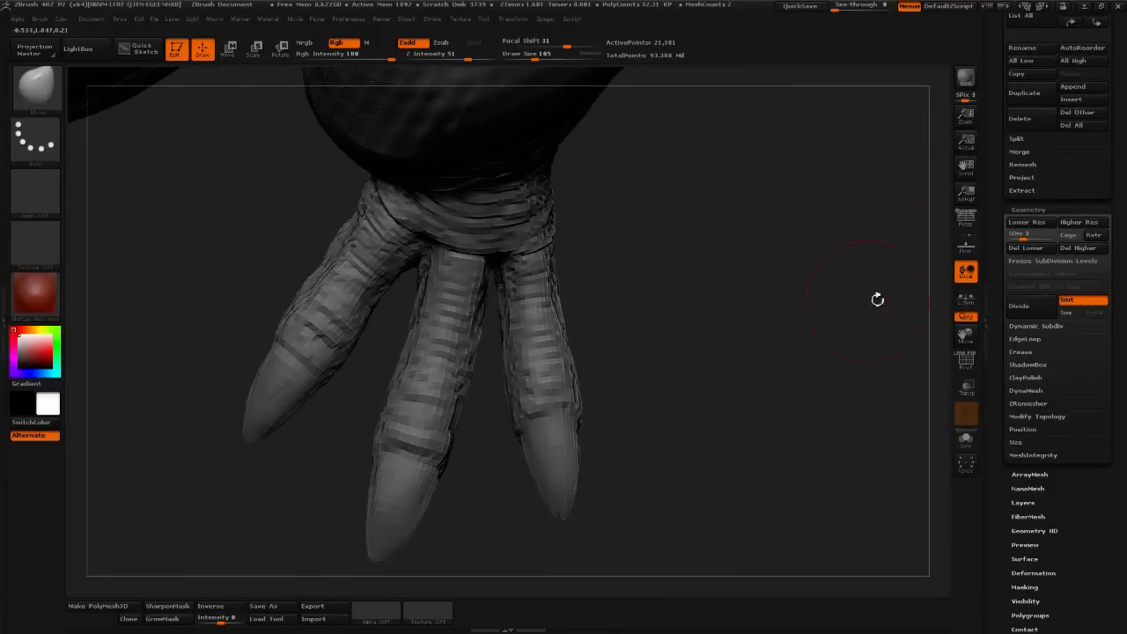
- Switch to the foot final_1 tool, set the selection brush to SelectLasso and keep the Move brush for sculpting
left_click_drag(995, 203, 992, 389)
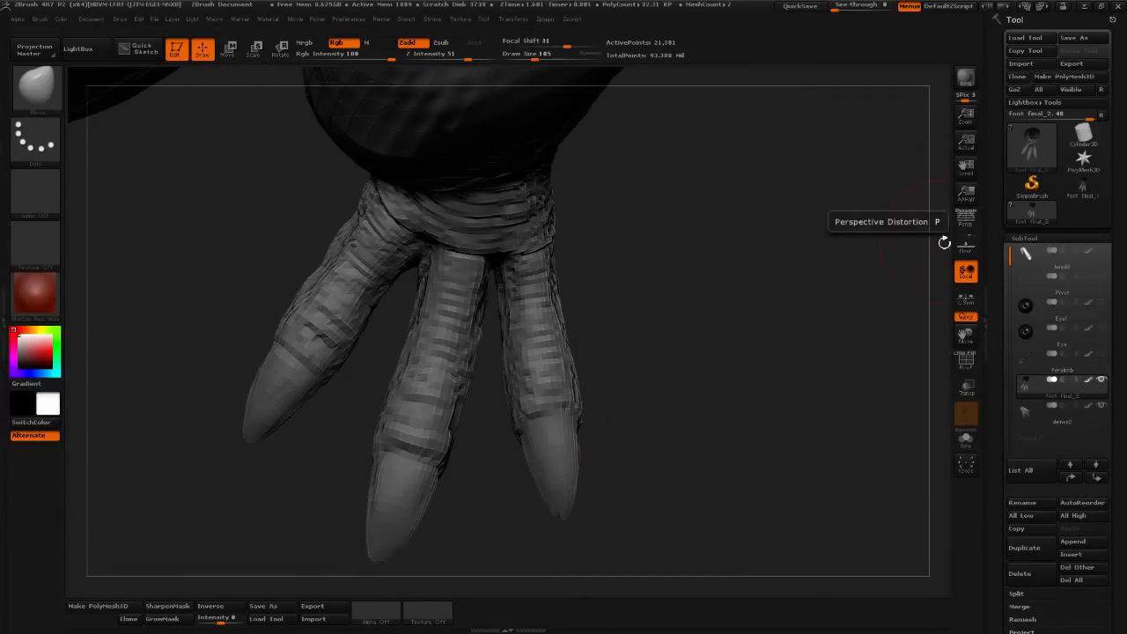
mouse_move(669, 424)
left_mouse_down("ctrl+shift")
mouse_move(651, 516)
mouse_move(614, 551)
left_mouse_up("ctrl+shift")
left_click(38, 103, "ctrl+shift")
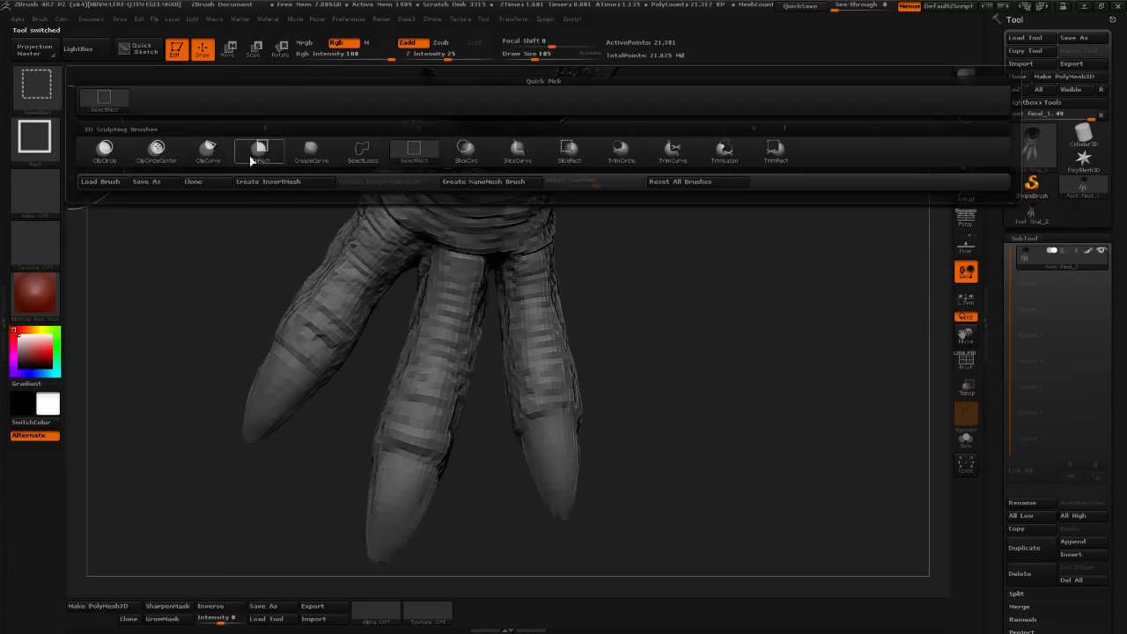
key("m")
key("v")
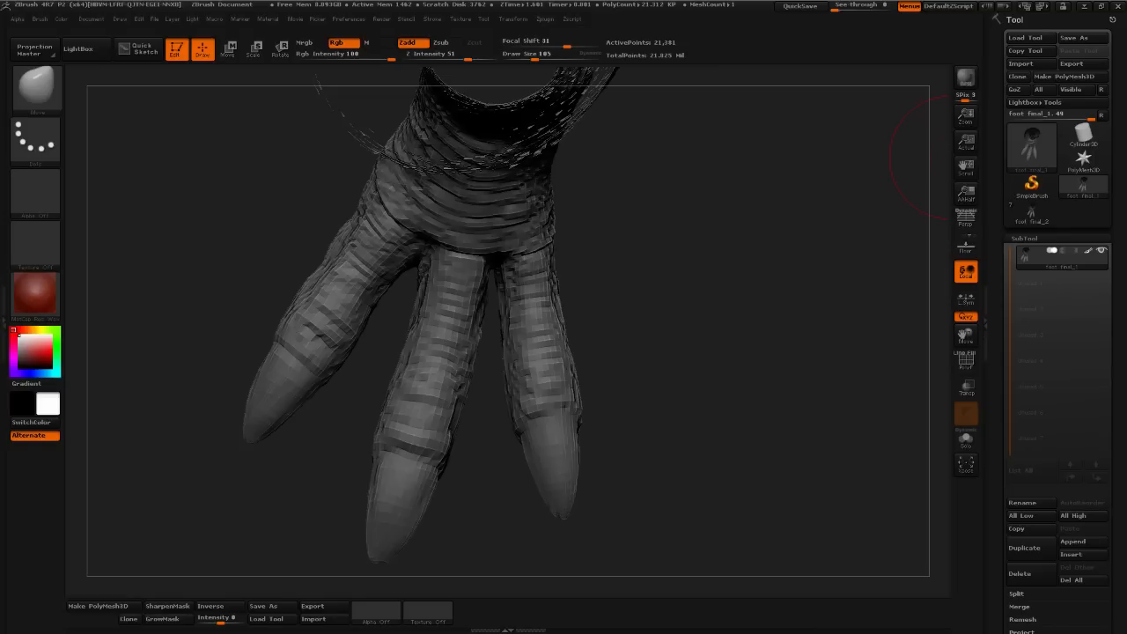
- Hide the right-hand toe of the foot with a lasso selection
left_click_drag(660, 437, 347, 469)
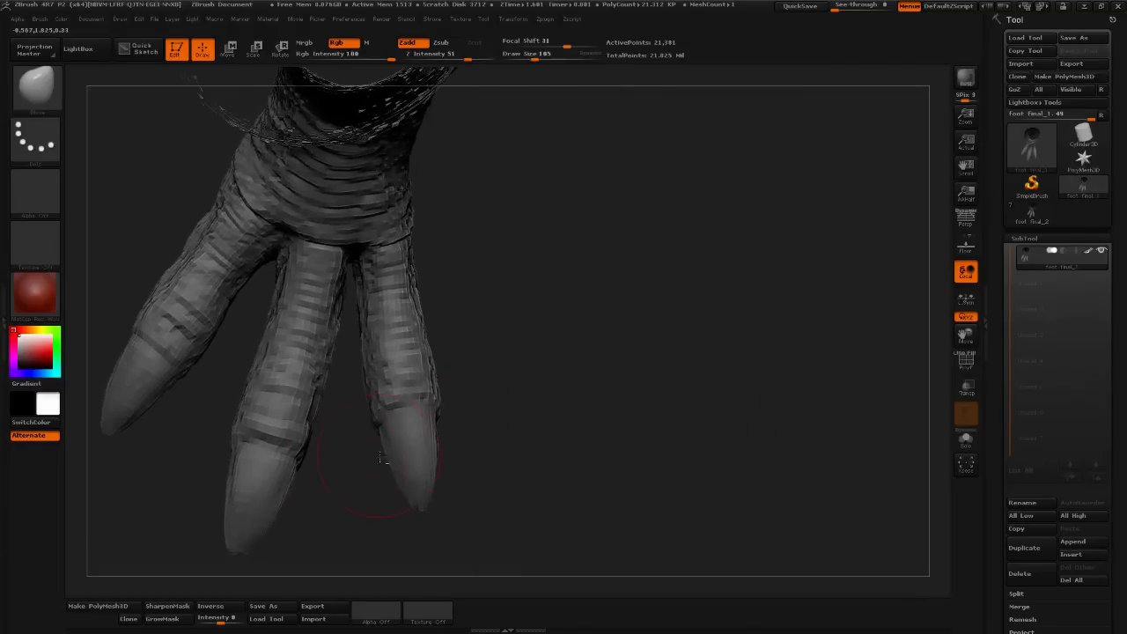
key("ctrl+shift")
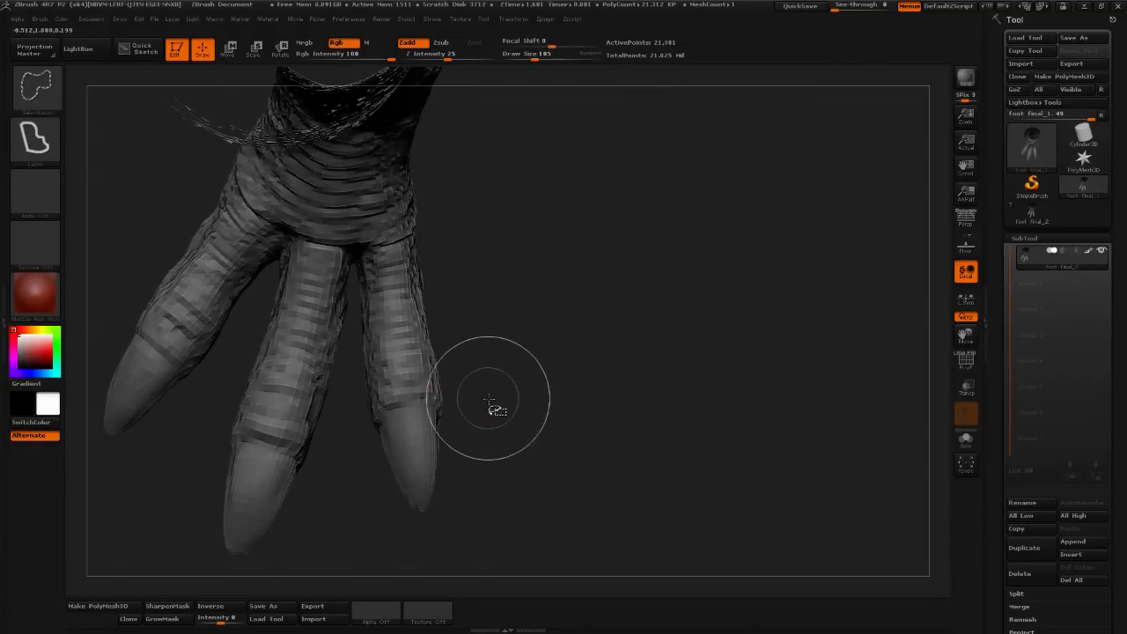
mouse_move(536, 410)
left_mouse_down()
mouse_move(677, 393)
mouse_move(641, 495)
mouse_move(499, 481)
mouse_move(475, 368)
mouse_move(480, 312)
mouse_move(502, 266)
mouse_move(558, 227)
mouse_move(672, 325)
mouse_move(655, 449)
left_mouse_up()
key("ctrl+shift")
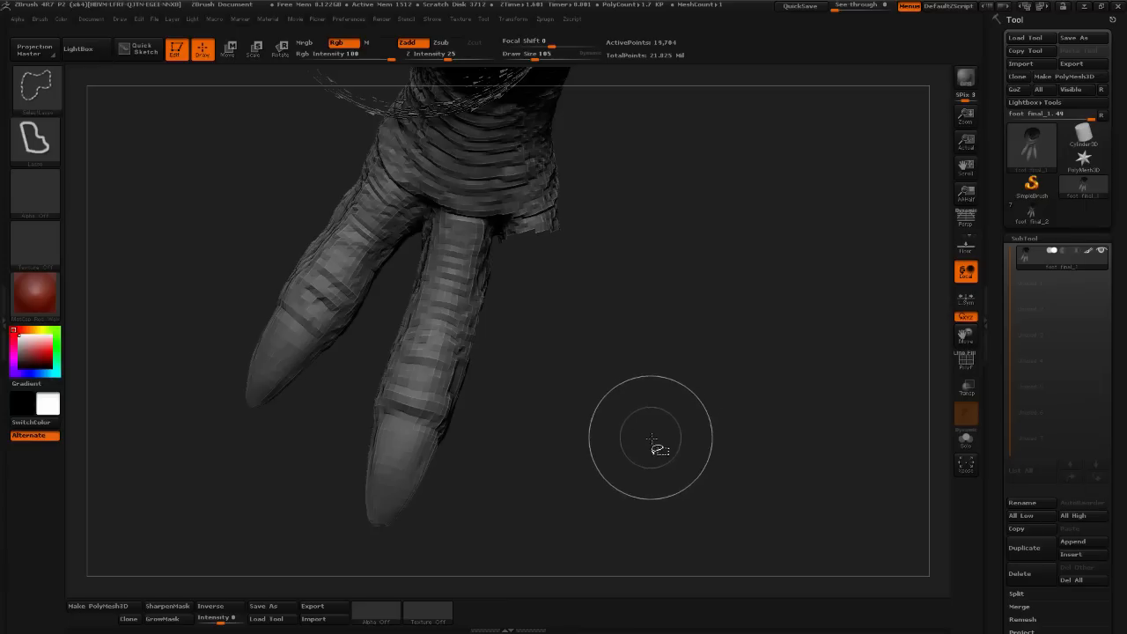
- Invert the mesh visibility to inspect the right-hand toe on its own, and bring back the rest of the foot
left_click_drag(641, 502, 646, 482, "ctrl+shift")
left_click_drag(740, 410, 780, 374)
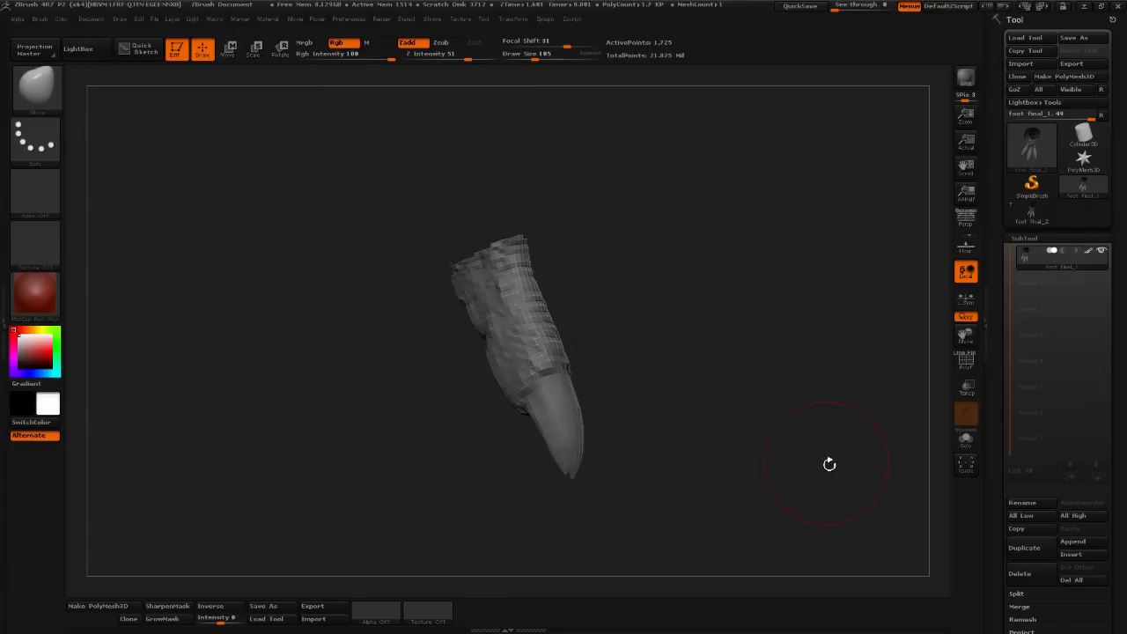
left_click_drag(830, 465, 720, 441)
left_click_drag(719, 442, 764, 439, "ctrl+shift")
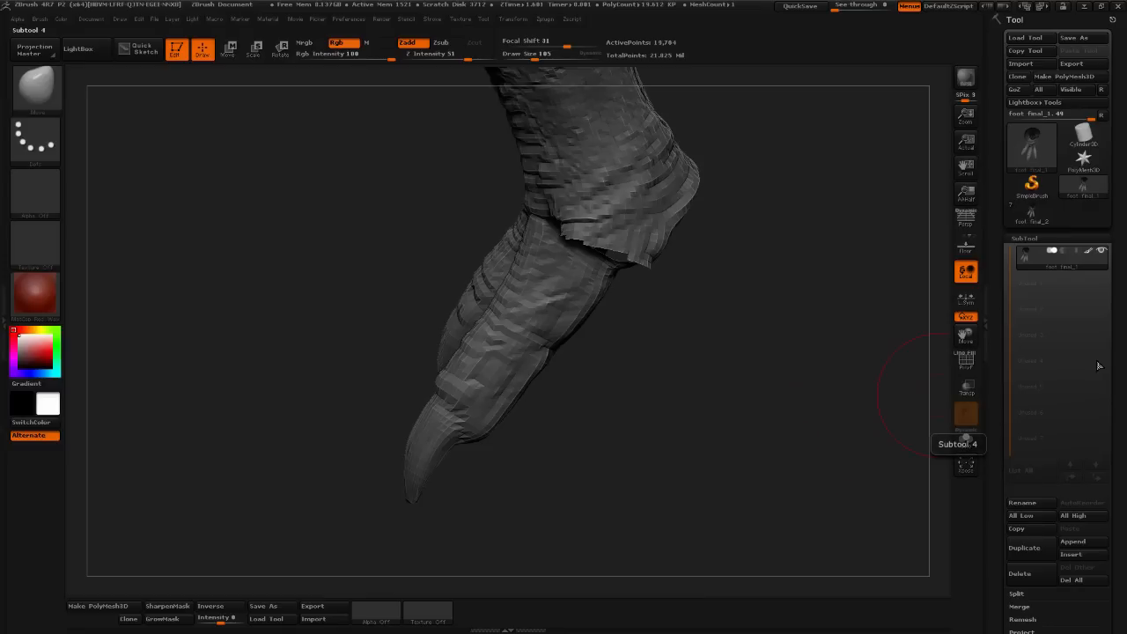
- Isolate the right-hand toe by inverting the visibility and raise the subdivision level to 7
left_click_drag(995, 405, 1006, 302)
left_click_drag(998, 343, 1007, 454)
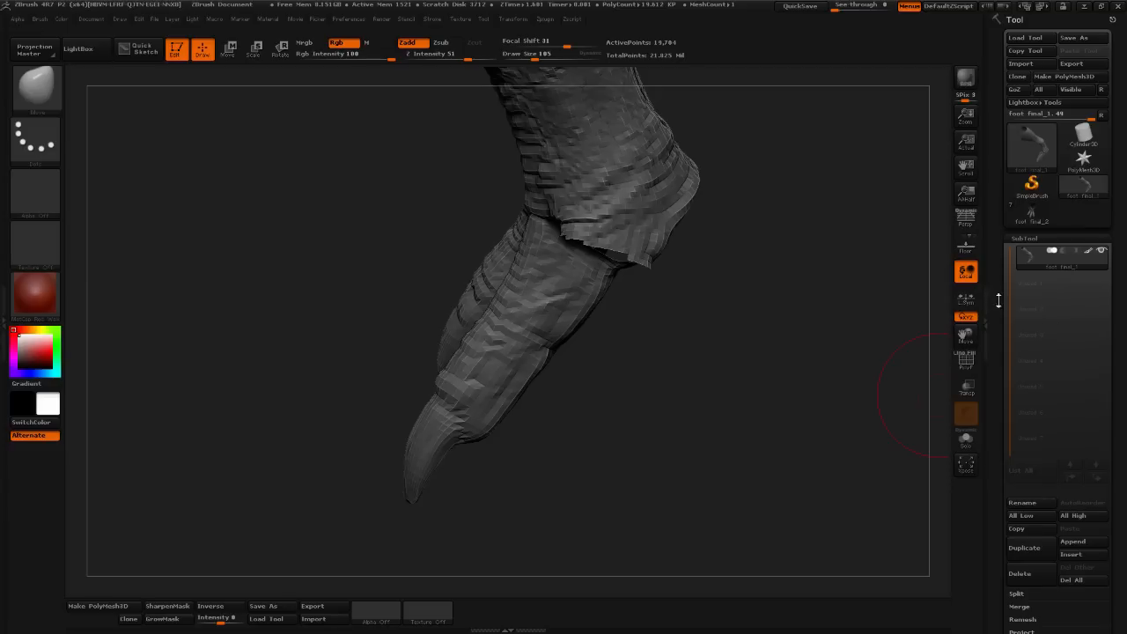
left_click_drag(1013, 359, 1000, 281)
left_click_drag(739, 365, 1053, 311, "ctrl+shift")
left_click(1038, 106)
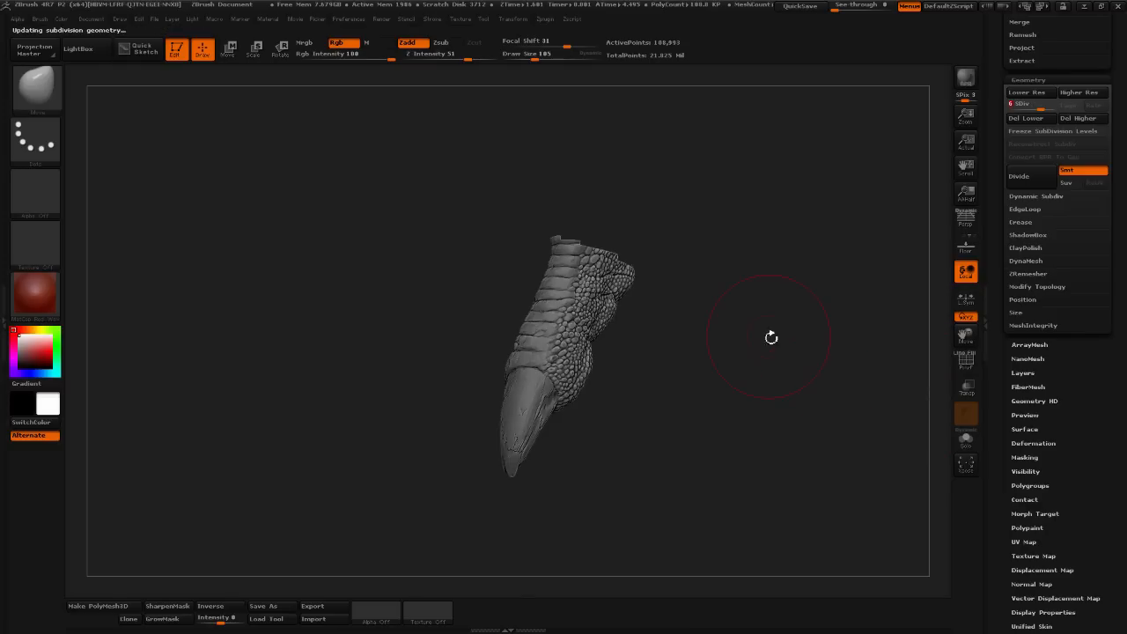
left_click_drag(747, 397, 843, 406)
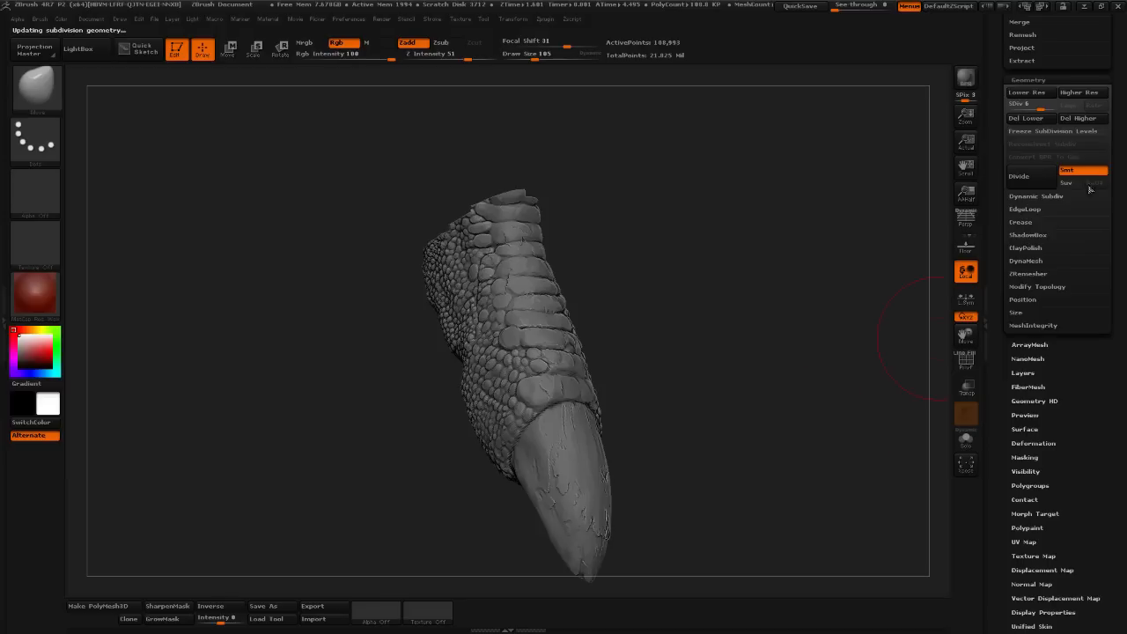
left_click_drag(1043, 105, 1048, 103)
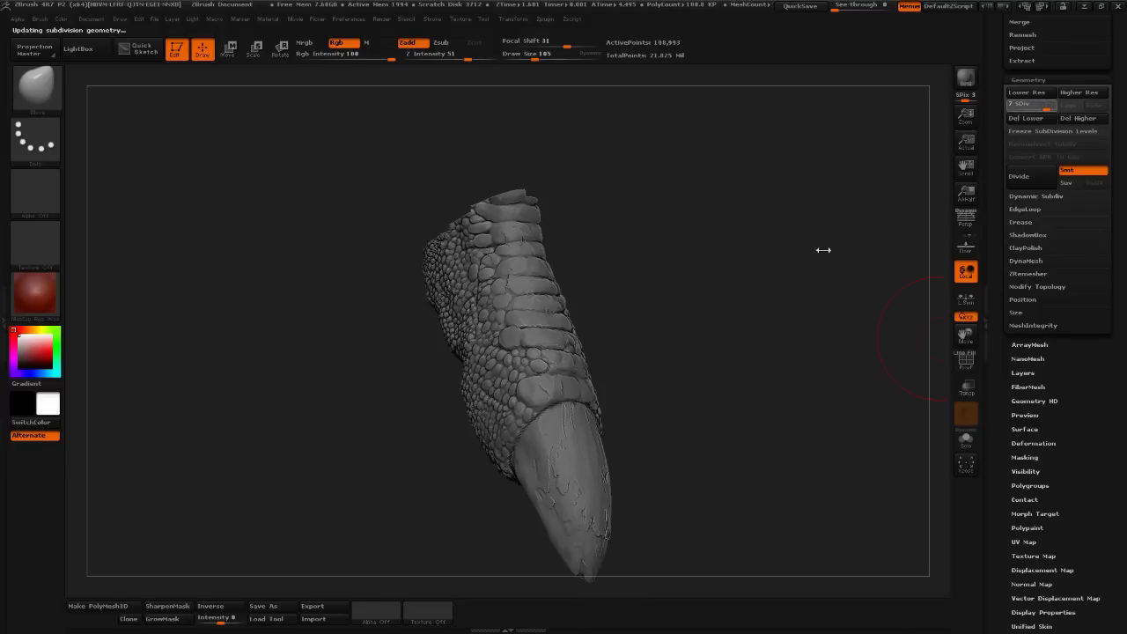
- Set the draw size to 53 and examine the isolated toe's scales and claw edge from several angles
left_click_drag(767, 395, 741, 392)
left_click_drag(741, 392, 767, 443, "alt")
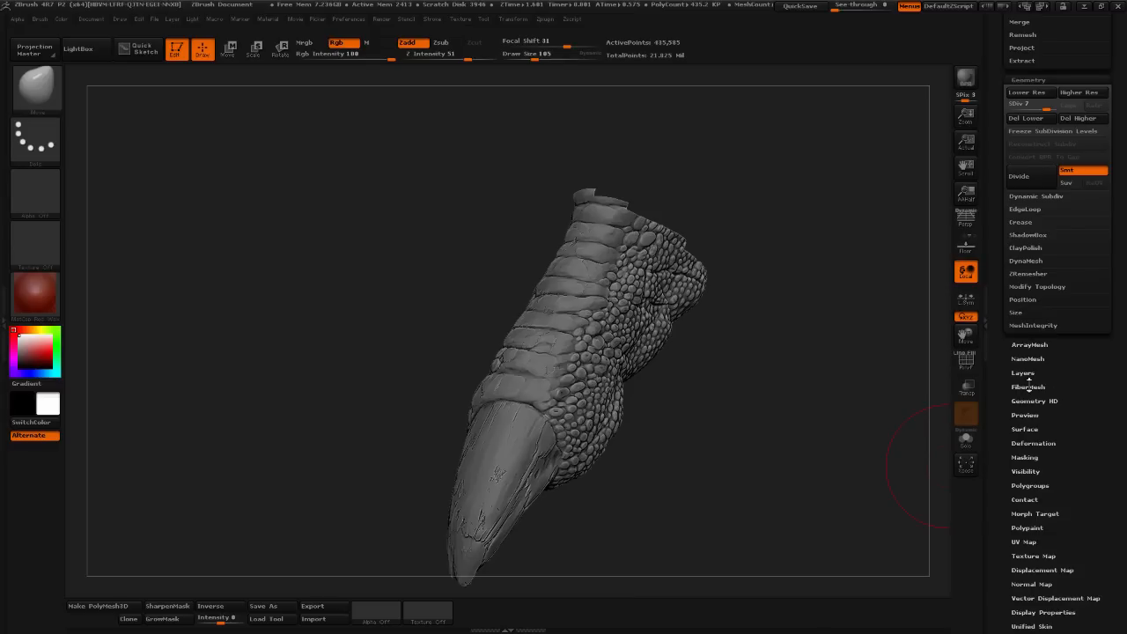
mouse_move(740, 412)
left_mouse_down()
mouse_move(720, 419)
mouse_move(764, 432)
mouse_move(783, 429)
mouse_move(778, 411)
left_mouse_up()
mouse_move(783, 468)
left_mouse_down()
mouse_move(793, 435)
mouse_move(811, 437)
mouse_move(793, 458)
mouse_move(752, 435)
mouse_move(767, 465)
mouse_move(756, 472)
mouse_move(784, 449)
mouse_move(764, 446)
mouse_move(801, 463)
mouse_move(758, 419)
mouse_move(742, 433)
mouse_move(780, 449)
left_mouse_up()
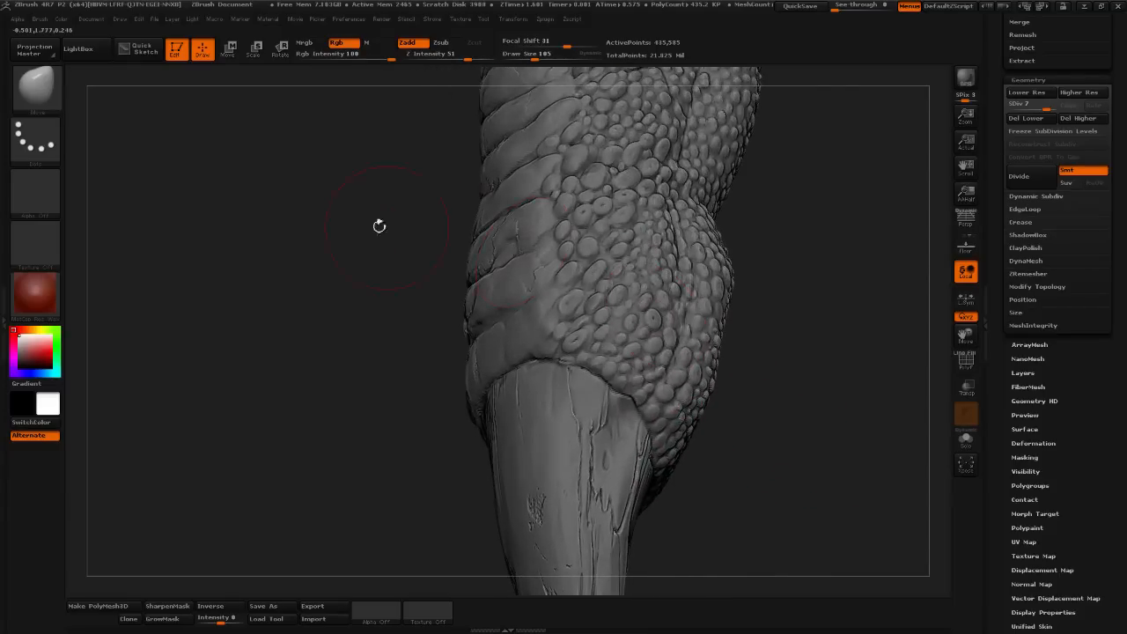
left_click(39, 93)
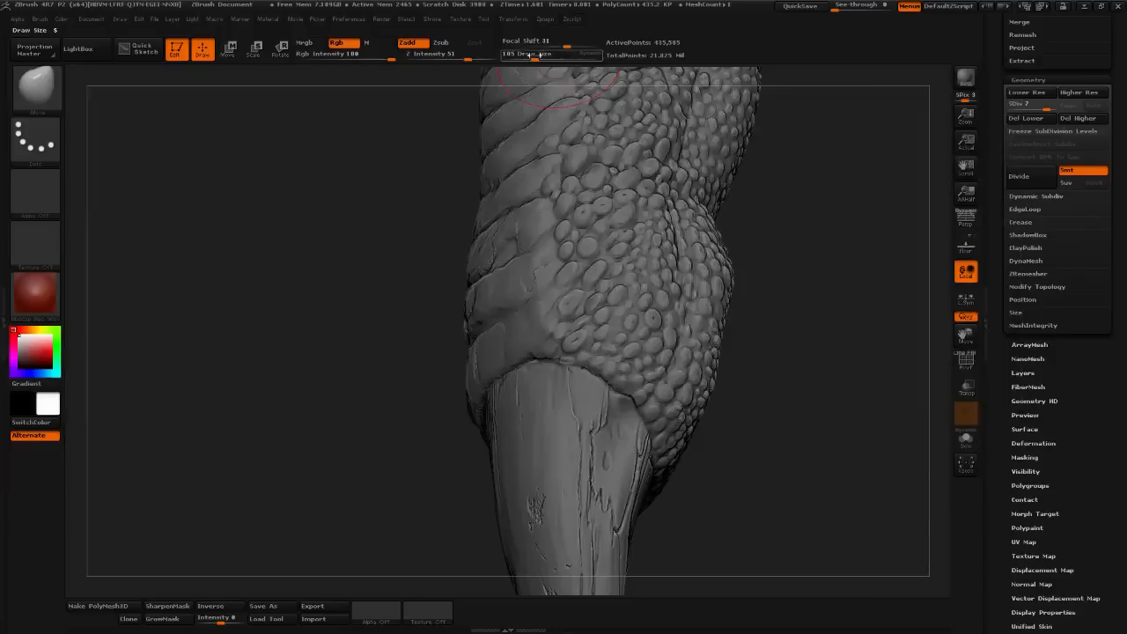
left_click_drag(535, 55, 526, 56)
mouse_move(813, 269)
left_mouse_down()
mouse_move(842, 348)
mouse_move(819, 352)
left_mouse_up()
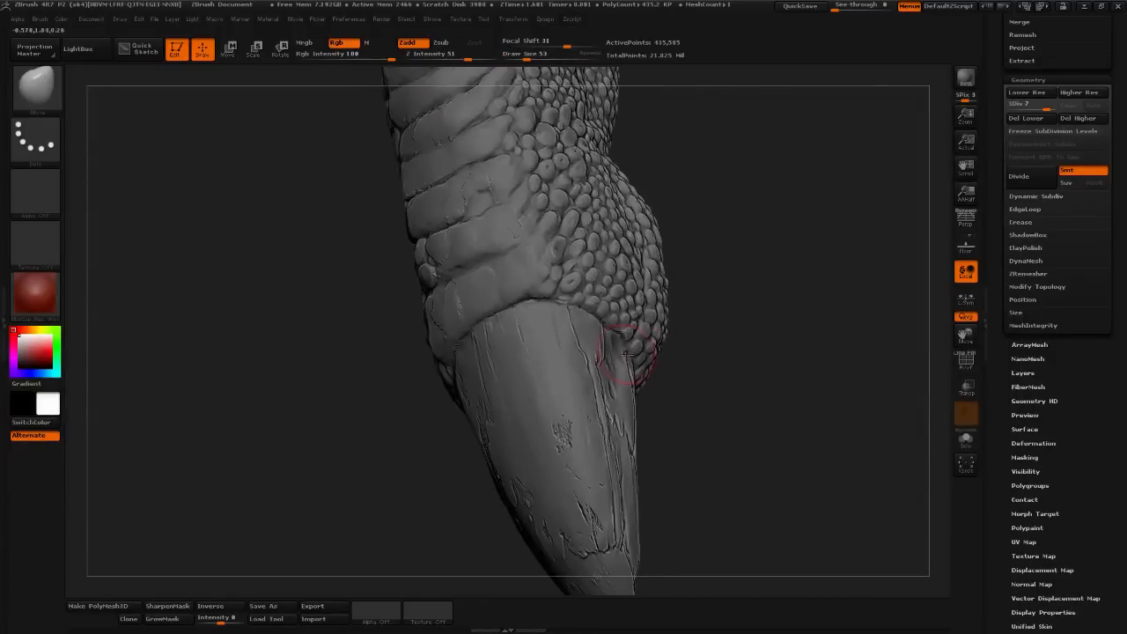
left_click_drag(728, 374, 739, 352)
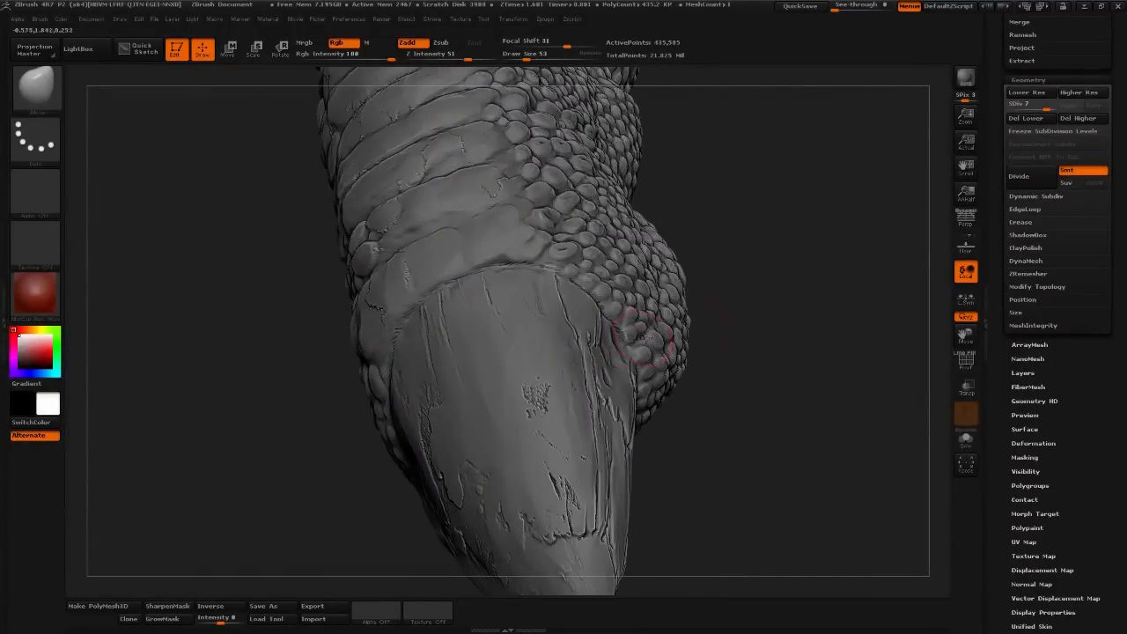
right_click_drag(643, 338, 631, 345)
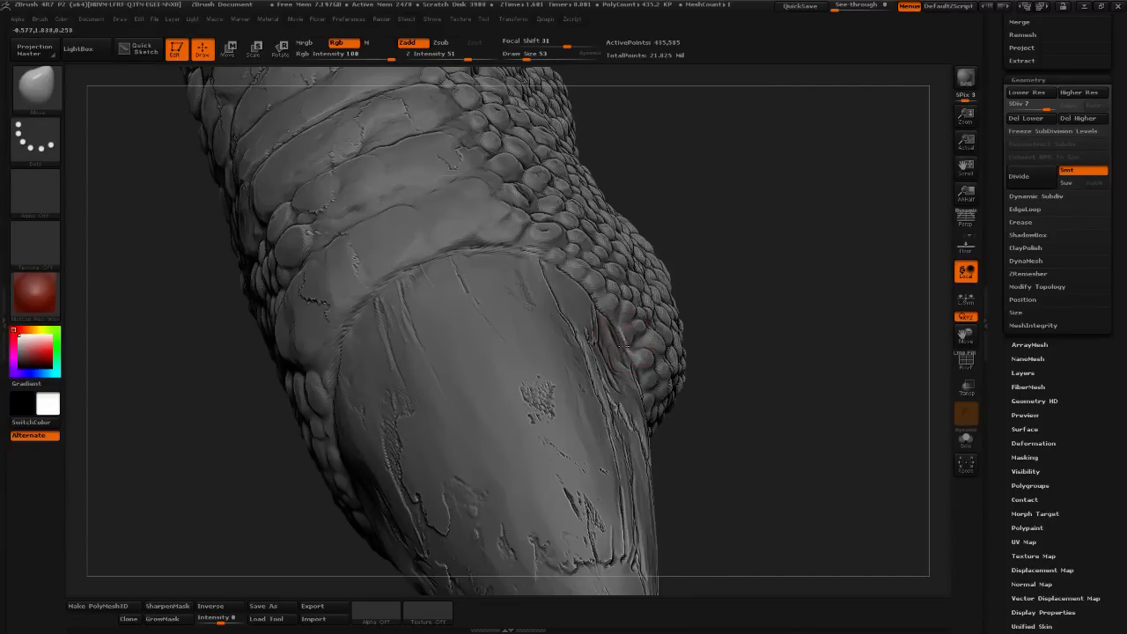
left_click_drag(813, 370, 780, 440)
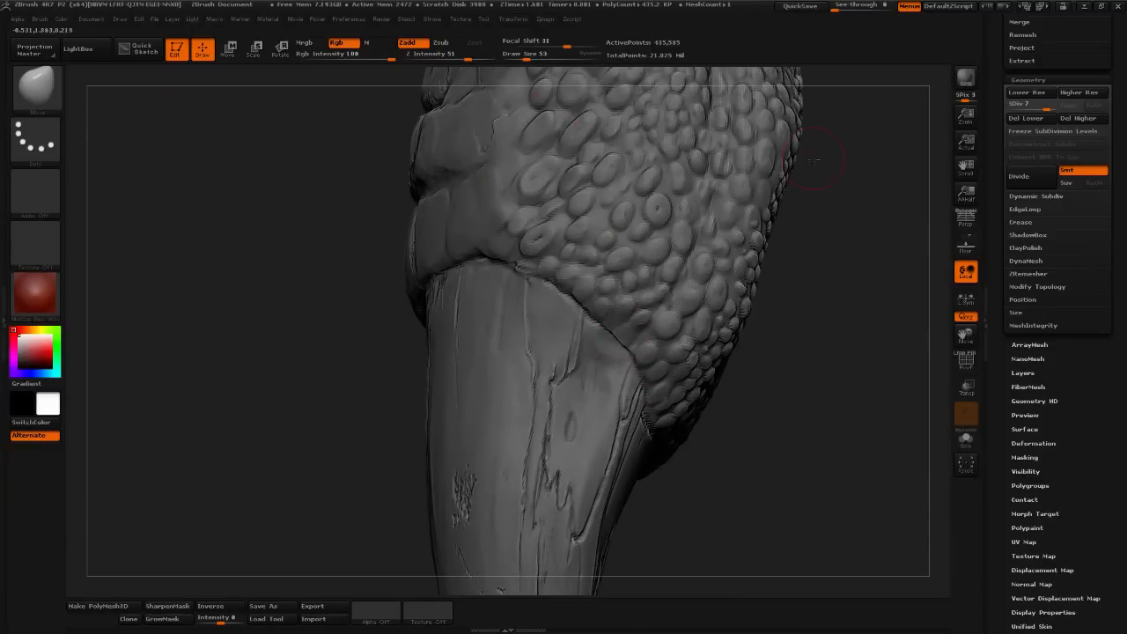
- Divide the toe to subdivision level 8, delete its lower levels and split off the hidden part of the foot
key("ctrl+d")
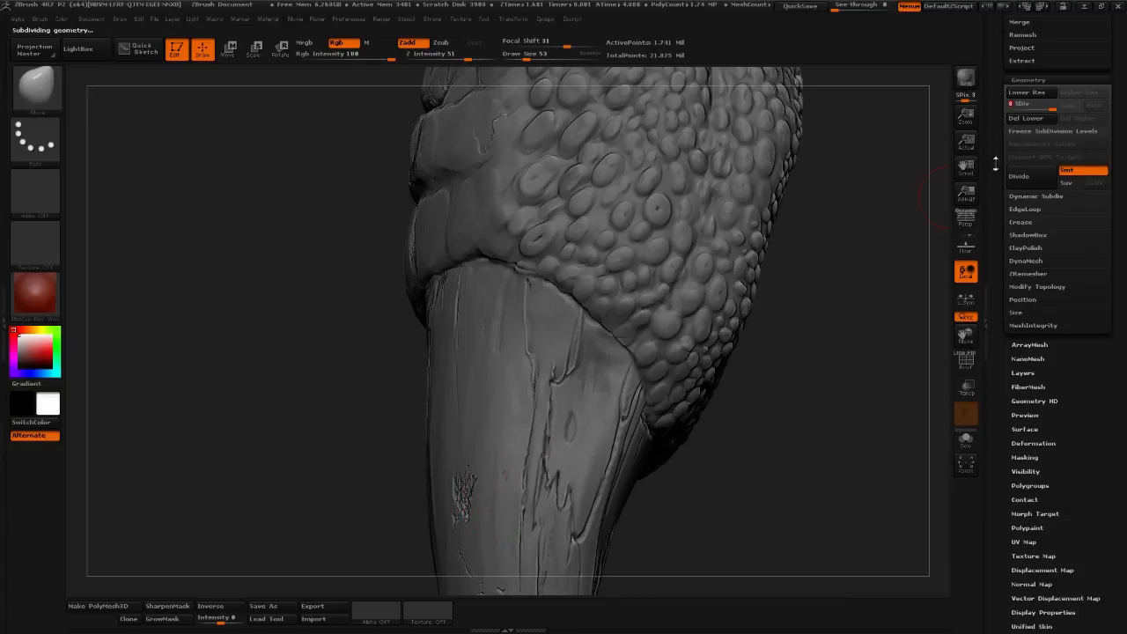
scroll(1009, 290, "up", 5)
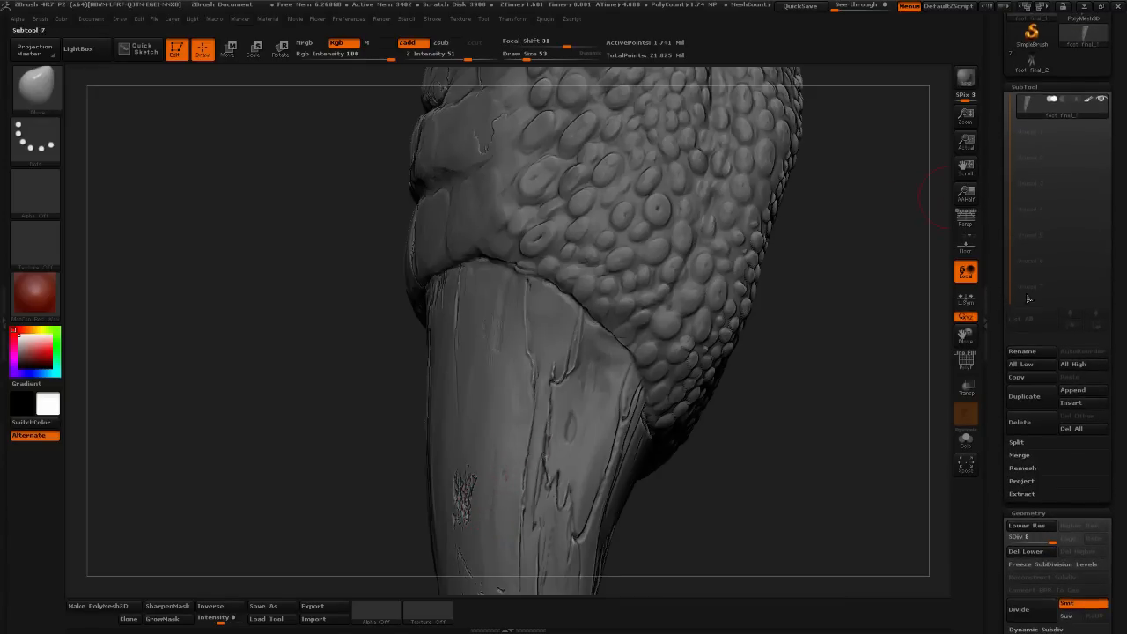
left_click(1018, 443)
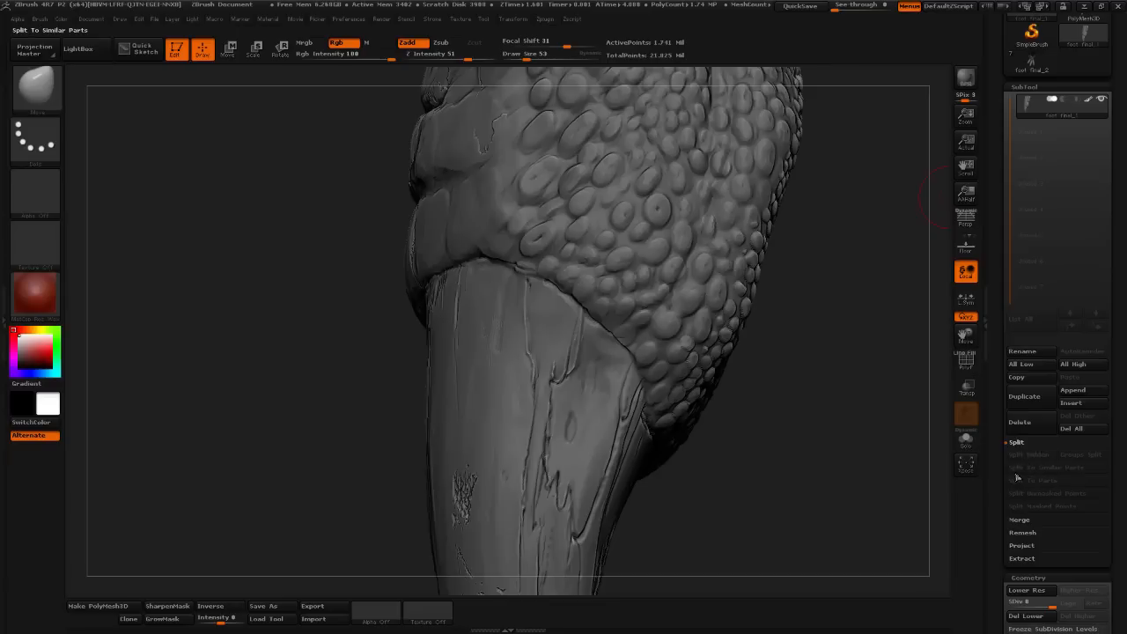
scroll(1013, 423, "down", 2)
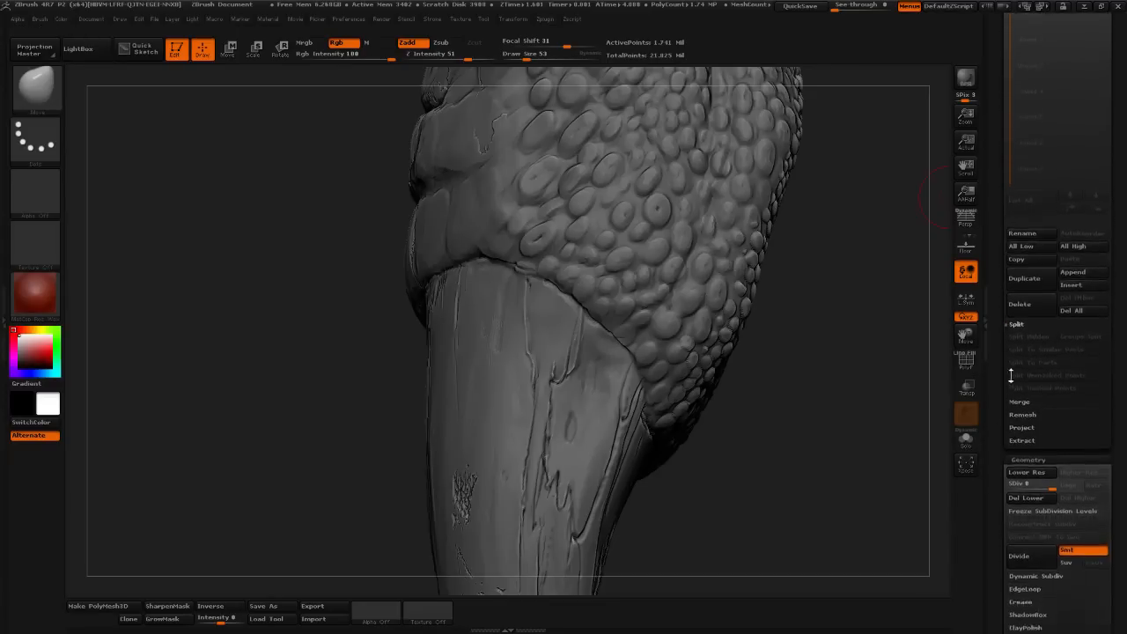
scroll(1011, 376, "down", 2)
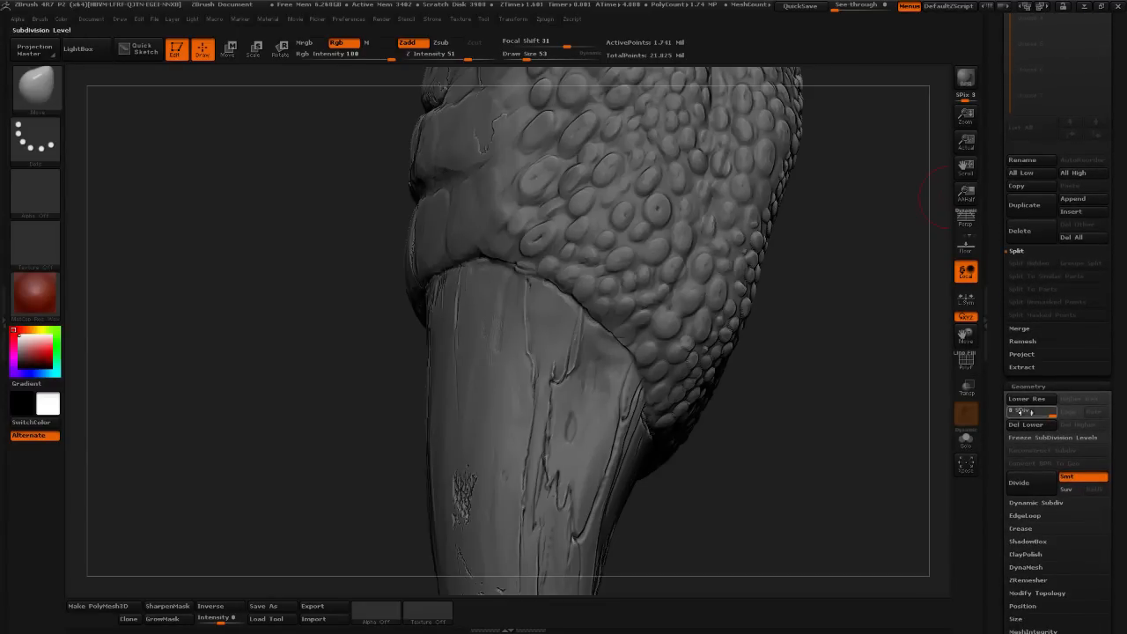
left_click(1021, 428)
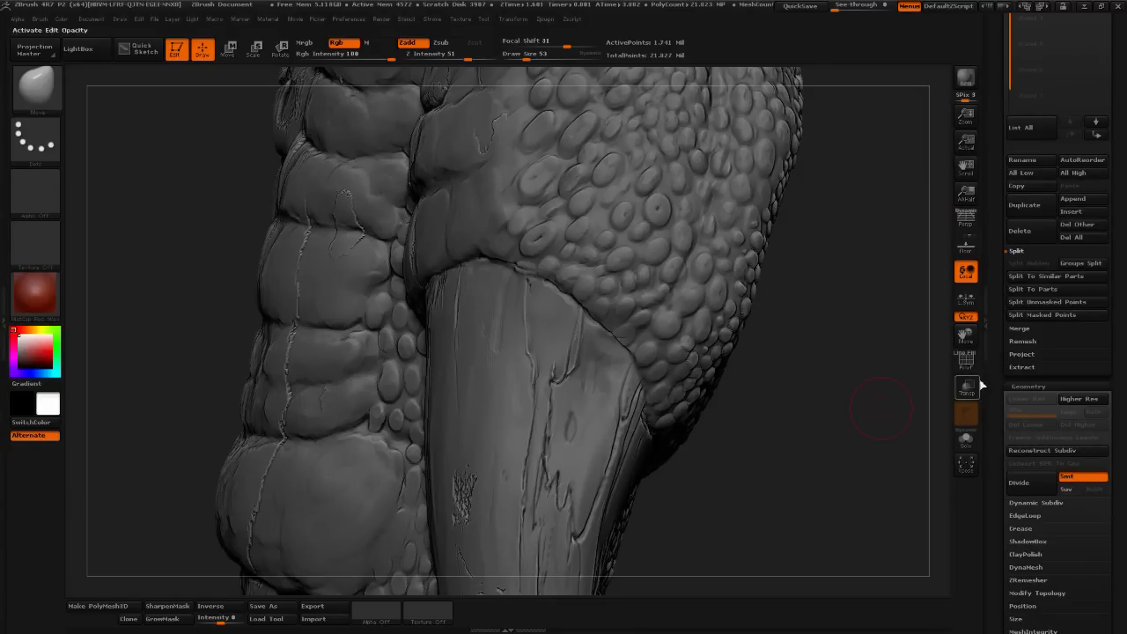
- Switch to the foot final_2 tool and append the split-off high-resolution toe to it as a subtool
mouse_move(848, 400)
left_mouse_down()
mouse_move(786, 352)
mouse_move(770, 395)
mouse_move(730, 362)
mouse_move(830, 443)
mouse_move(811, 425)
mouse_move(774, 309)
mouse_move(794, 278)
left_mouse_up()
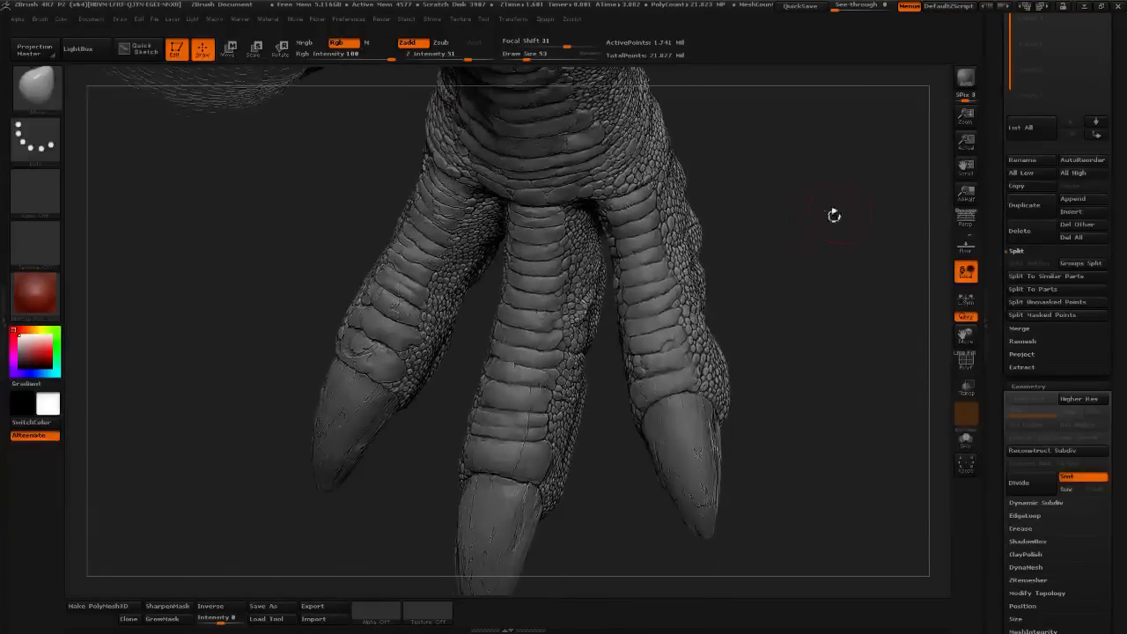
left_click_drag(994, 197, 997, 315)
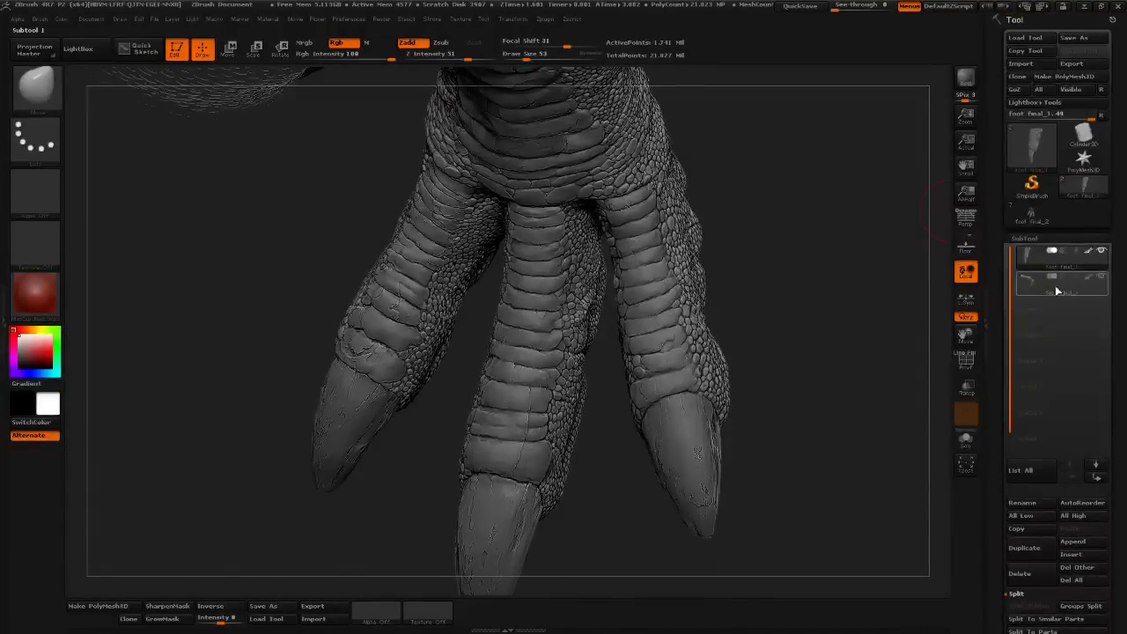
mouse_move(1060, 284)
left_click(1033, 213)
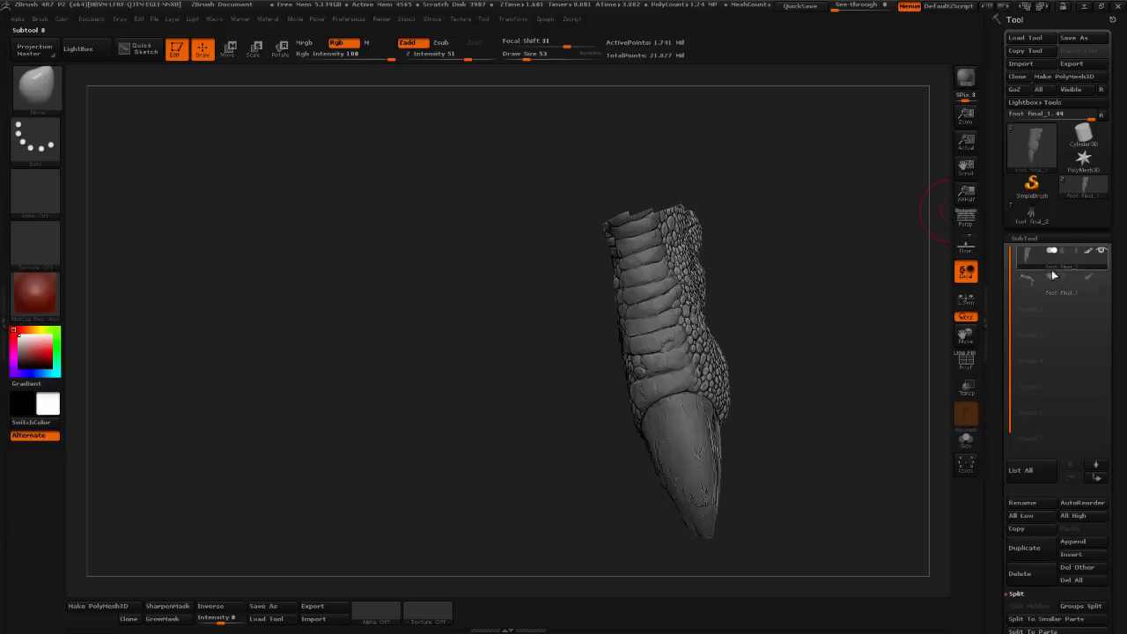
left_click(1036, 213)
left_click_drag(1003, 411, 1003, 337)
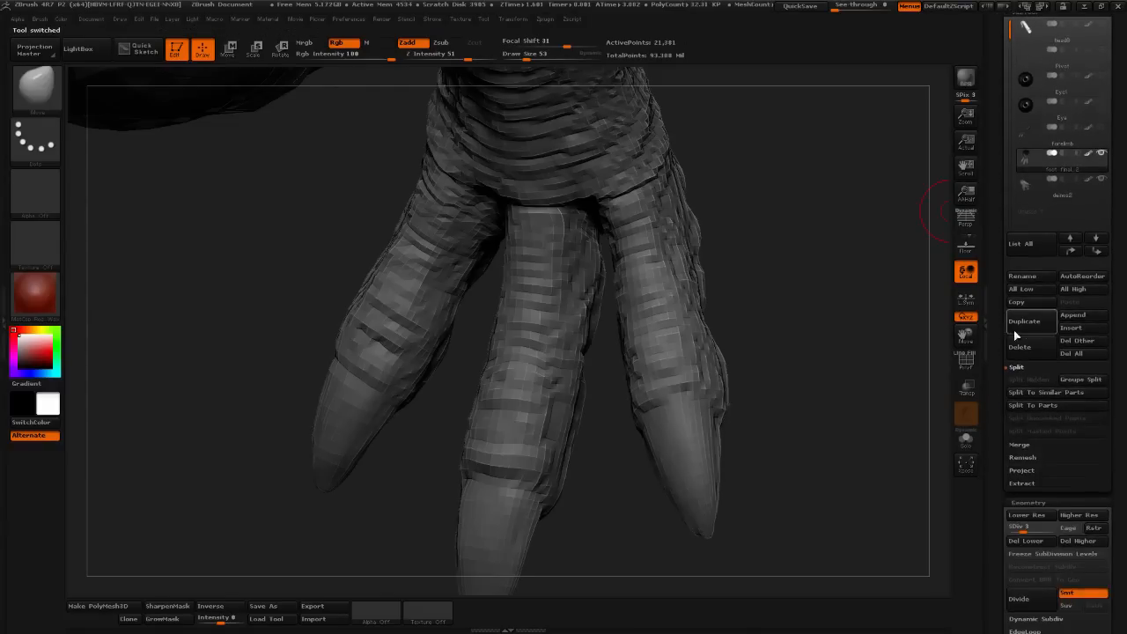
left_click(1076, 316)
left_click(822, 333)
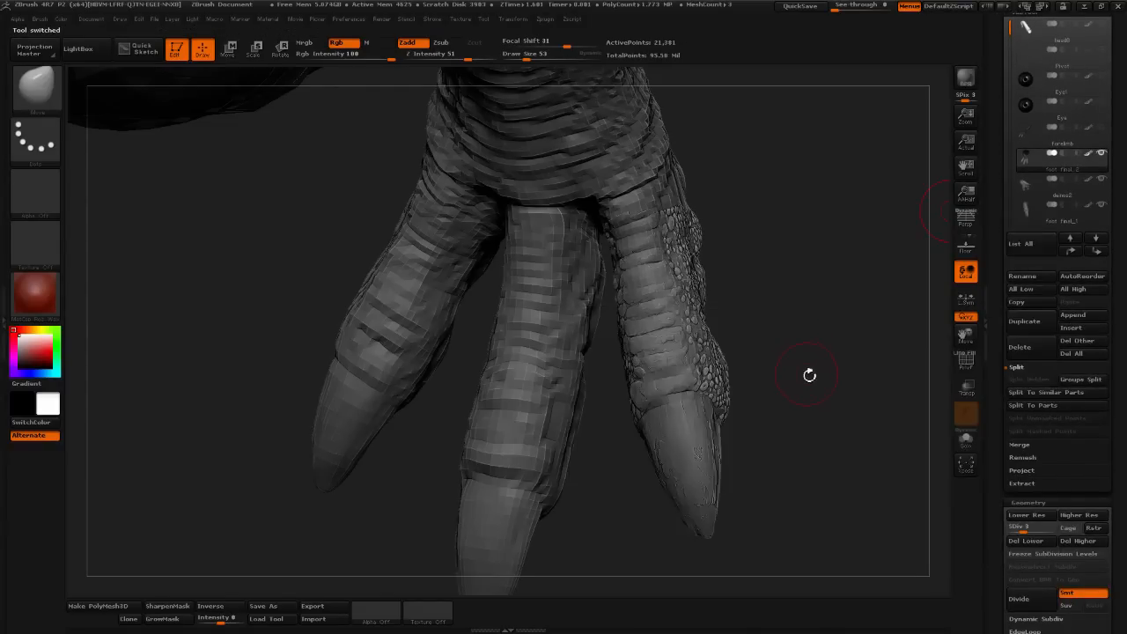
- Select the appended foot final_1 subtool and move it above deinos2 in the subtool order
left_click_drag(821, 330, 859, 394)
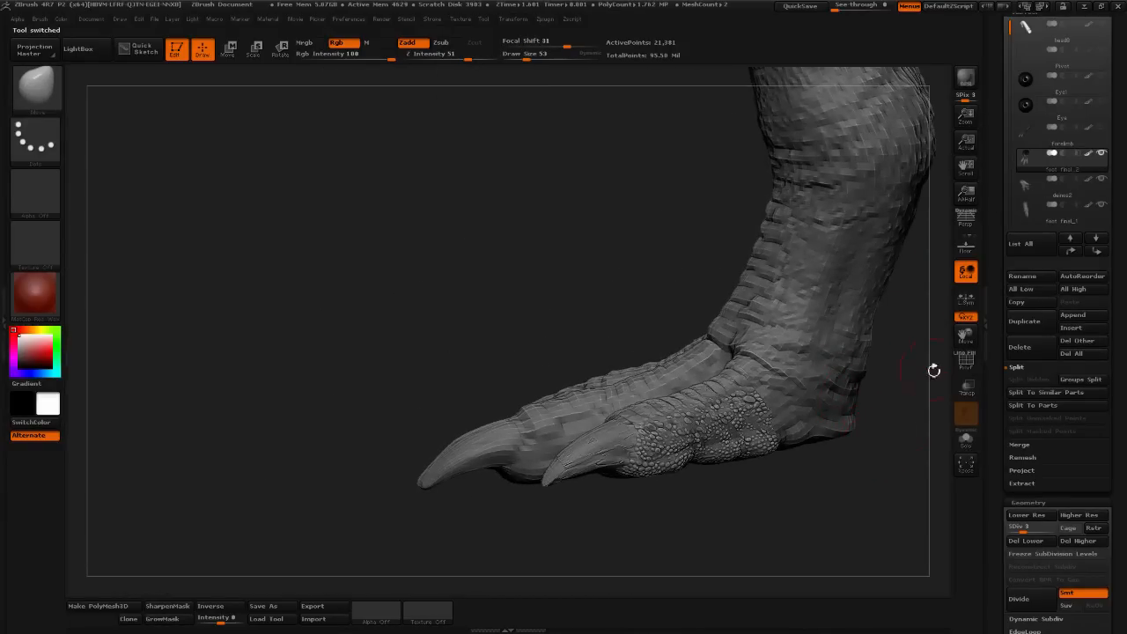
left_click(1047, 218)
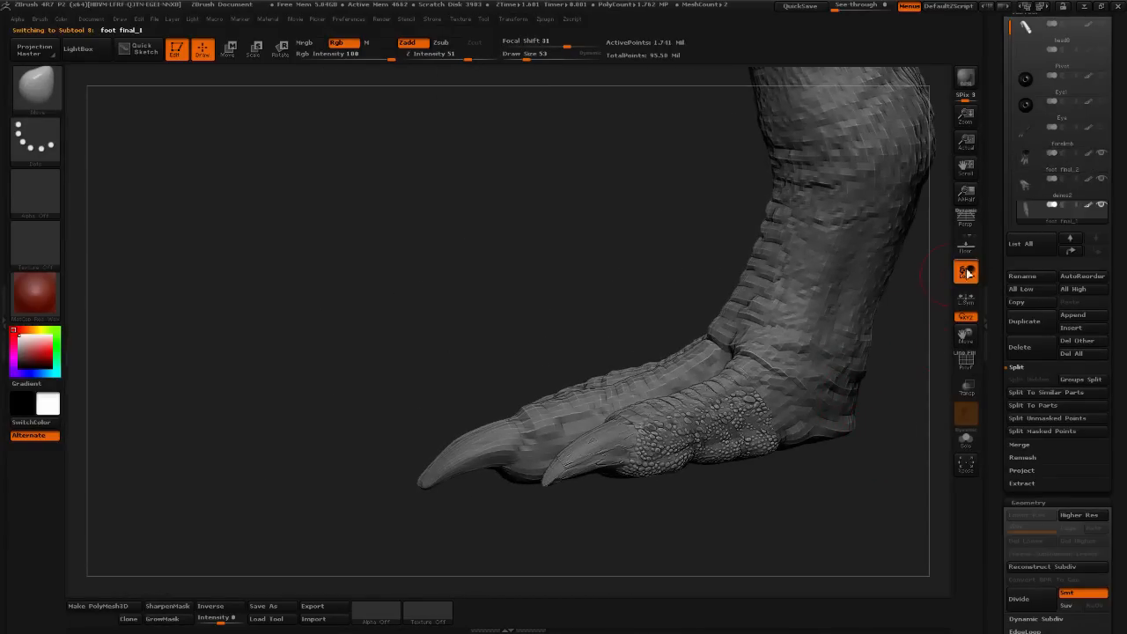
left_click(1064, 248)
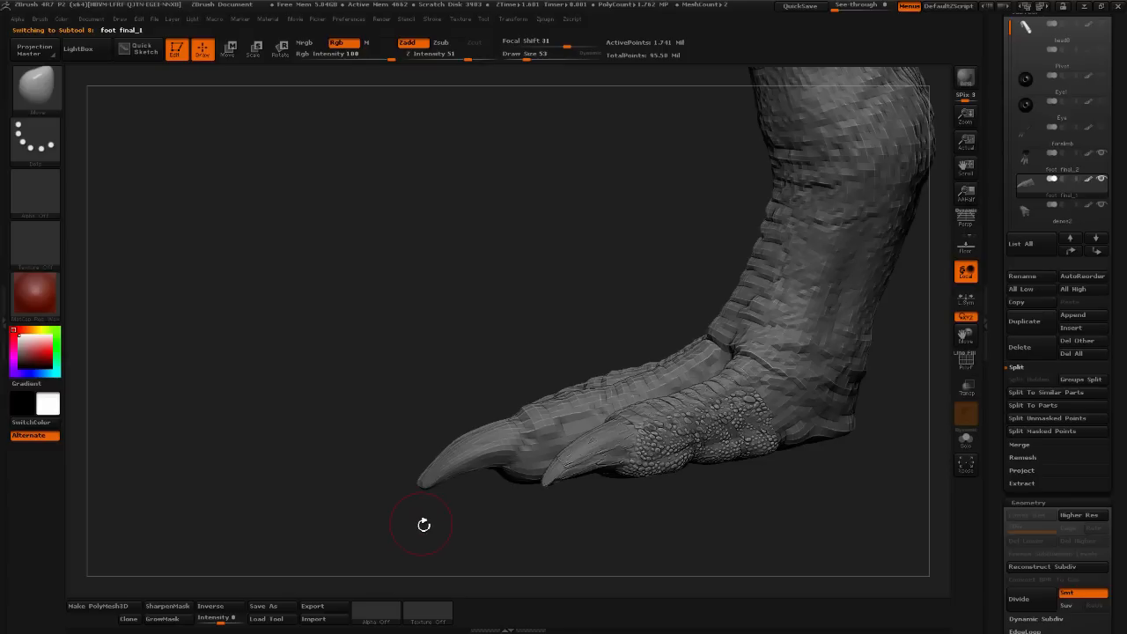
- Examine how the appended toe sits on the foot from the front and both sides, and check the subtool list
mouse_move(831, 485)
left_mouse_down()
mouse_move(835, 338)
mouse_move(815, 469)
mouse_move(823, 500)
left_mouse_up()
left_click_drag(828, 553, 802, 531, "shift")
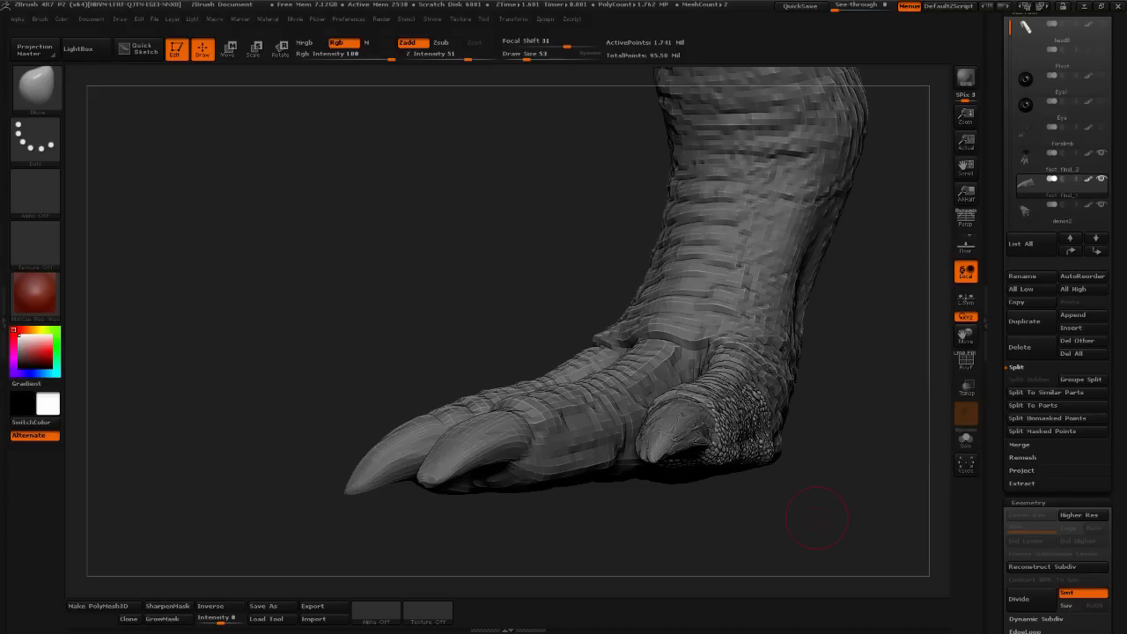
left_click_drag(873, 443, 797, 368)
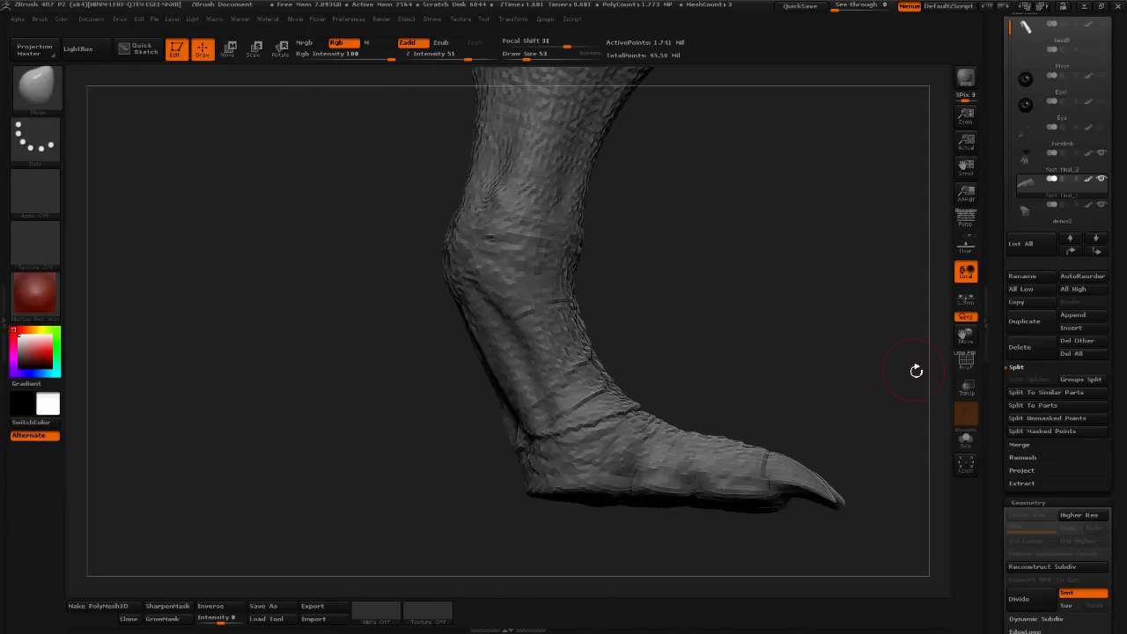
left_click_drag(820, 355, 830, 385)
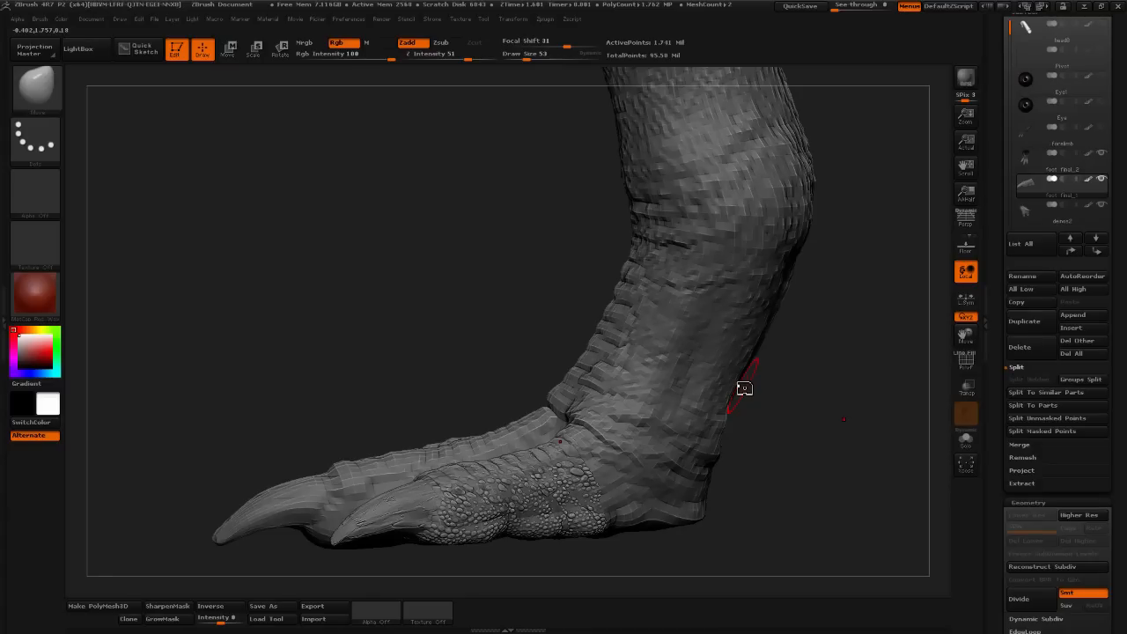
mouse_move(803, 425)
left_mouse_down()
mouse_move(823, 431)
mouse_move(710, 420)
mouse_move(795, 428)
left_mouse_up()
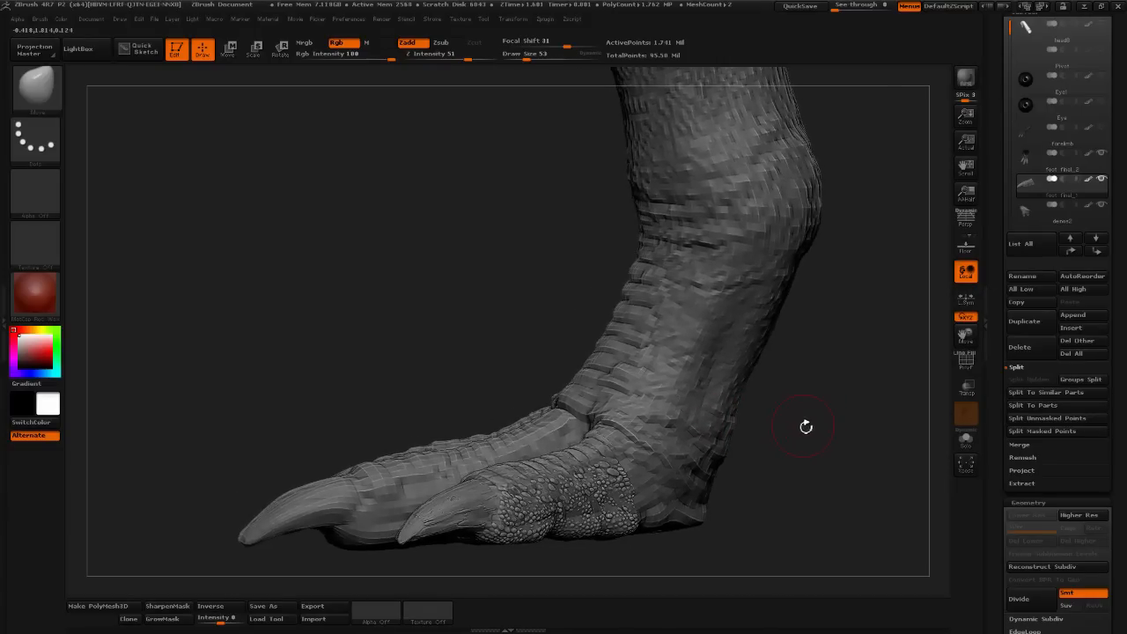
scroll(1048, 390, "up", 5)
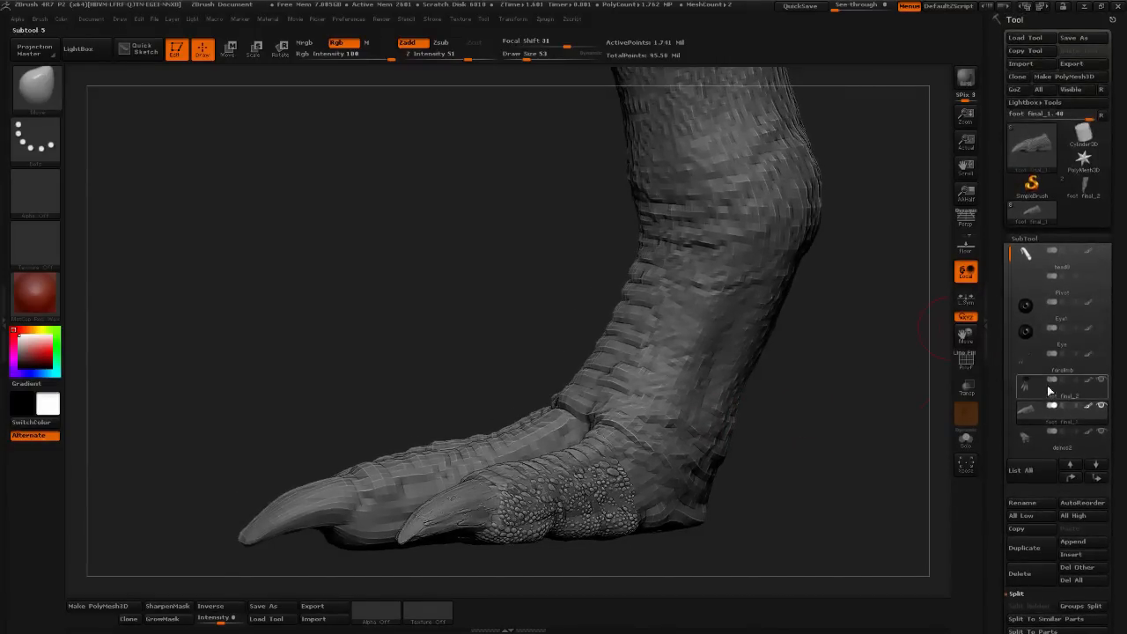
left_click_drag(1011, 261, 1007, 285)
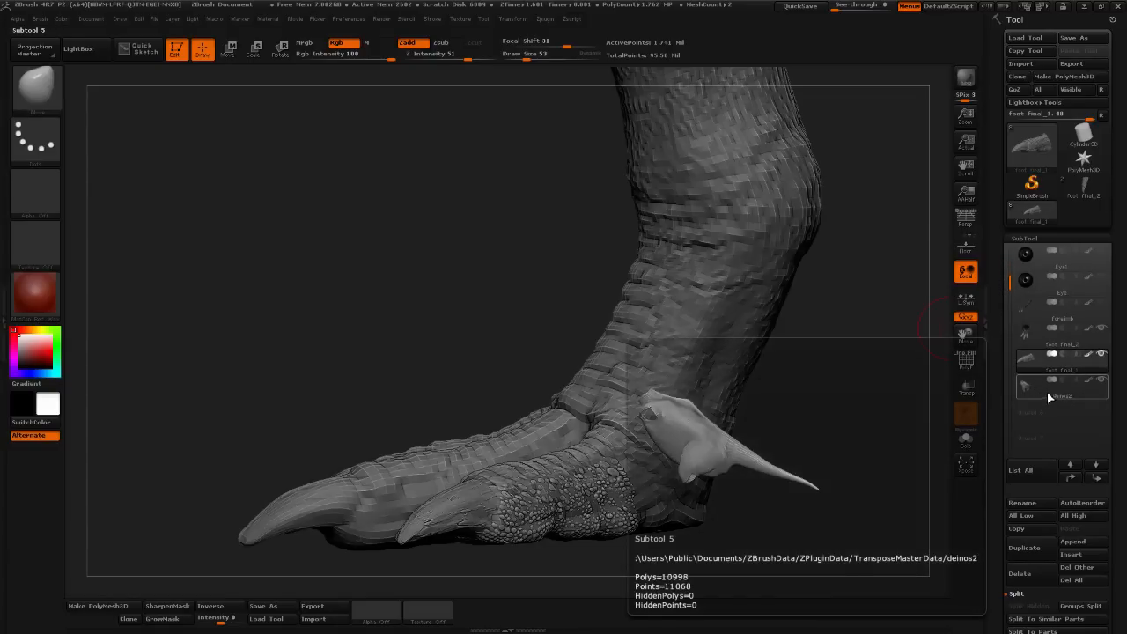
mouse_move(1052, 366)
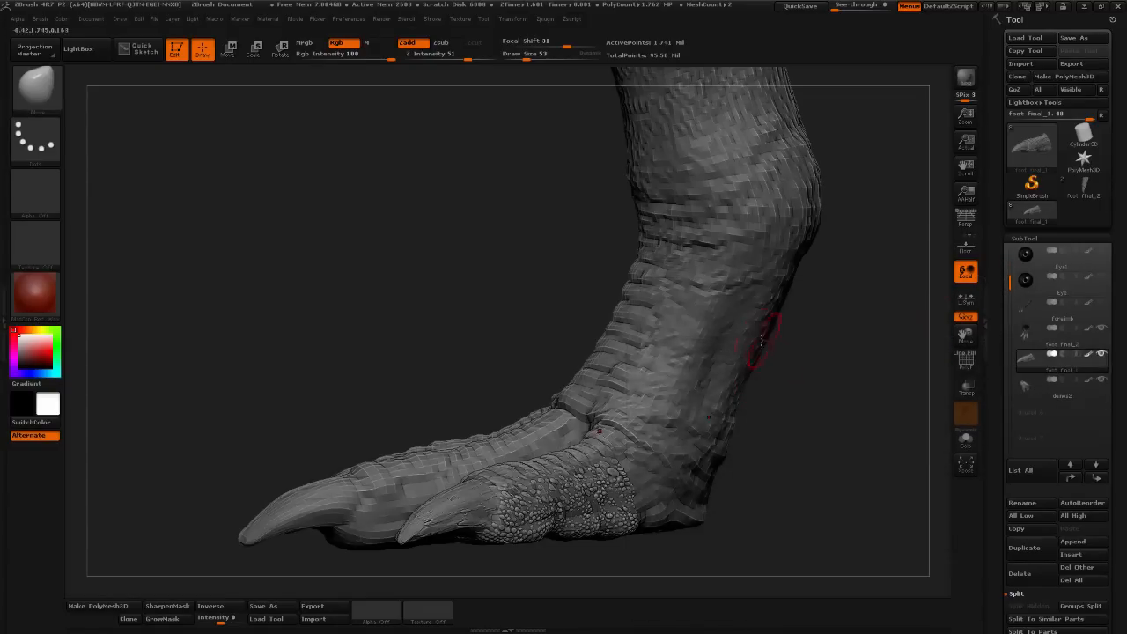
- Move the appended toe with Transpose off the outer toe and across to the opposite side of the foot
left_click(280, 50)
left_click_drag(797, 326, 783, 264, "alt")
left_click_drag(659, 463, 658, 552)
left_click_drag(805, 483, 872, 381, "alt")
left_click_drag(760, 378, 753, 475)
left_click_drag(624, 467, 803, 401, "alt")
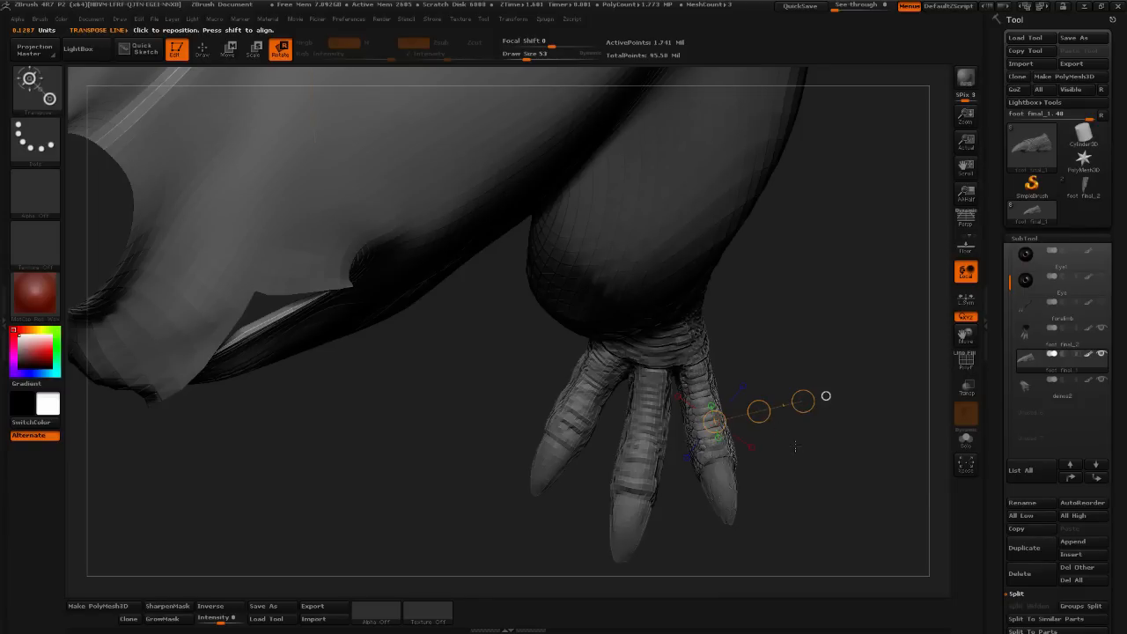
mouse_move(799, 474)
left_mouse_down()
mouse_move(780, 448)
mouse_move(797, 459)
mouse_move(774, 481)
mouse_move(790, 489)
mouse_move(789, 507)
mouse_move(780, 480)
left_mouse_up()
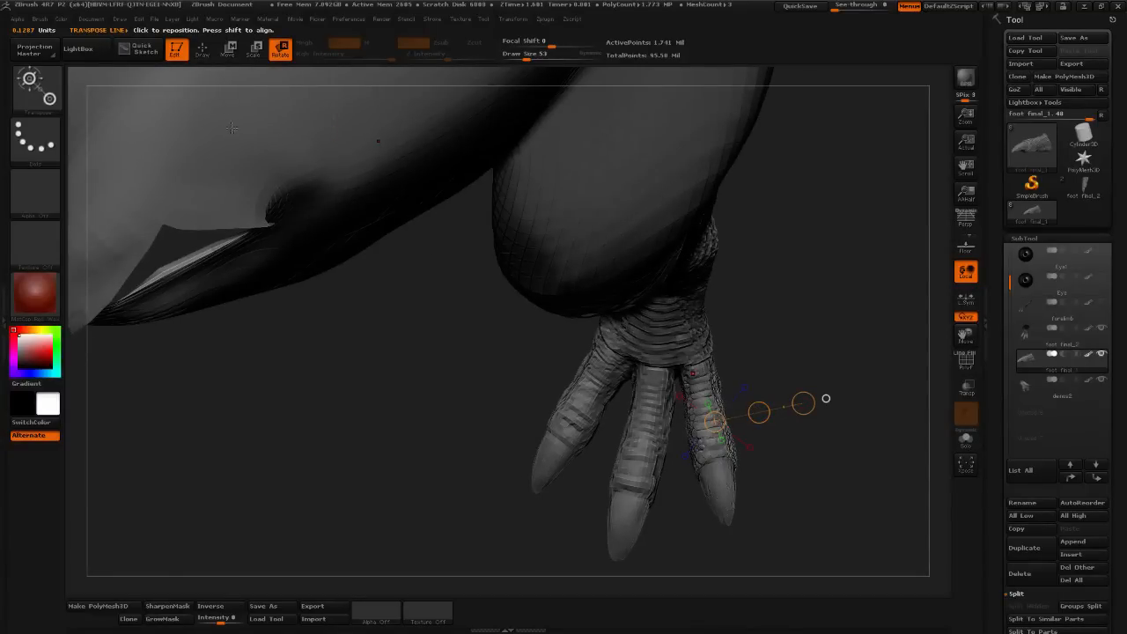
left_click(228, 48)
left_click_drag(758, 413, 602, 354)
mouse_move(776, 330)
left_mouse_down()
mouse_move(865, 319)
mouse_move(814, 384)
mouse_move(815, 355)
mouse_move(652, 339)
mouse_move(650, 377)
mouse_move(710, 388)
mouse_move(720, 415)
mouse_move(560, 268)
left_mouse_up()
- Rotate the toe with Transpose until its claw points down, and twist it about its own length
key("r")
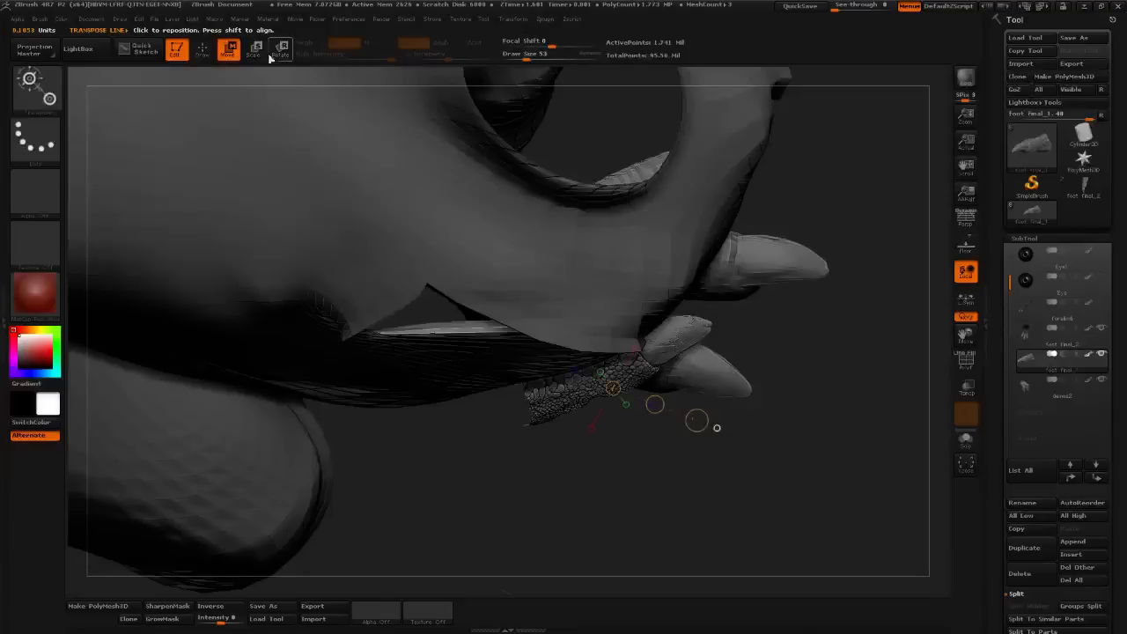
left_click_drag(717, 428, 832, 385)
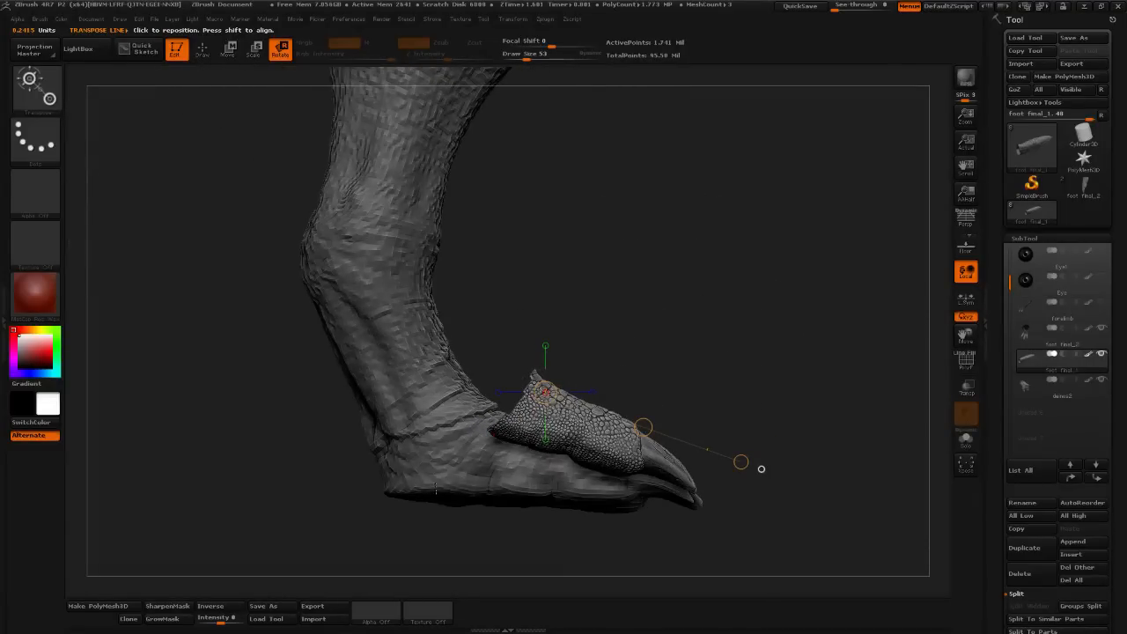
left_click_drag(737, 388, 801, 333, "alt")
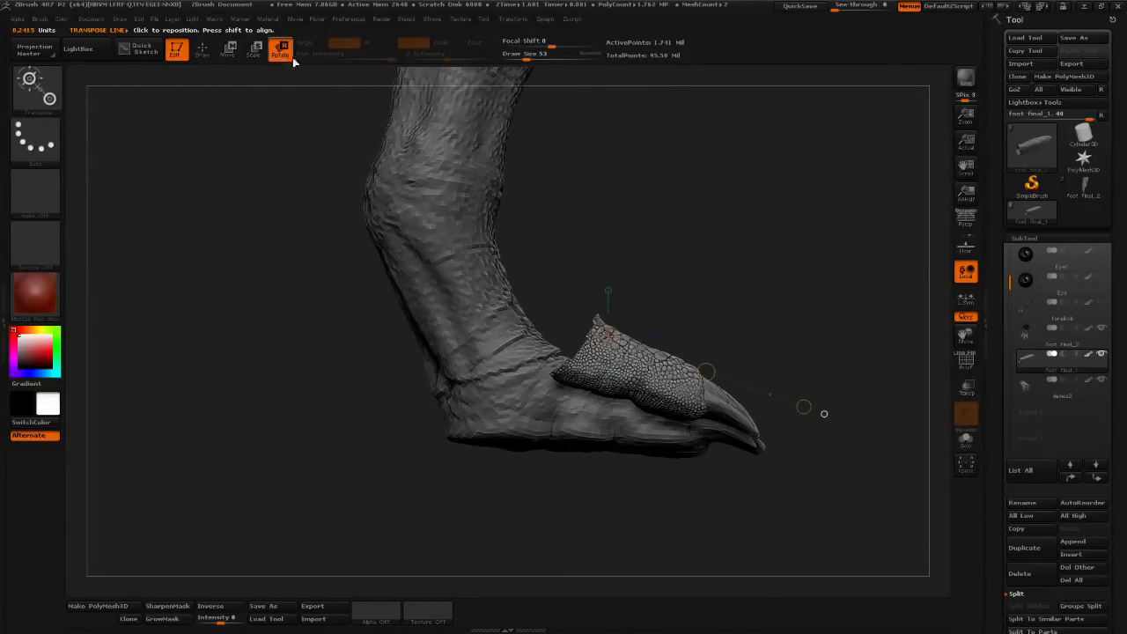
mouse_move(624, 353)
left_mouse_down()
mouse_move(654, 405)
mouse_move(646, 476)
mouse_move(464, 458)
left_mouse_up()
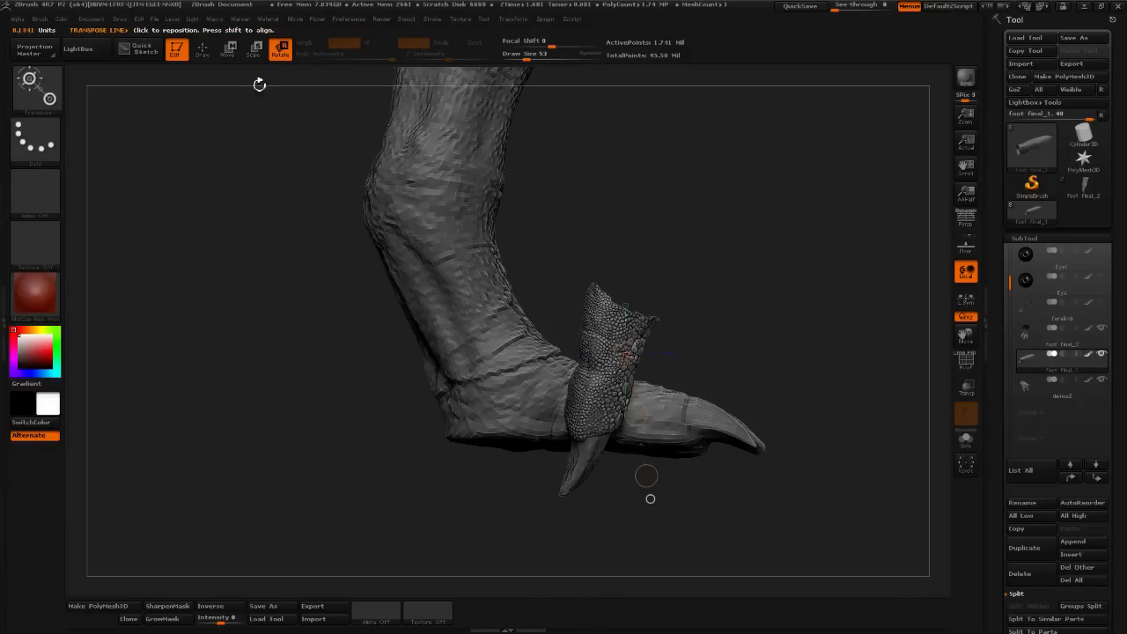
left_click(253, 49)
left_click(280, 49)
left_click_drag(616, 302, 581, 426)
left_click_drag(600, 362, 555, 366)
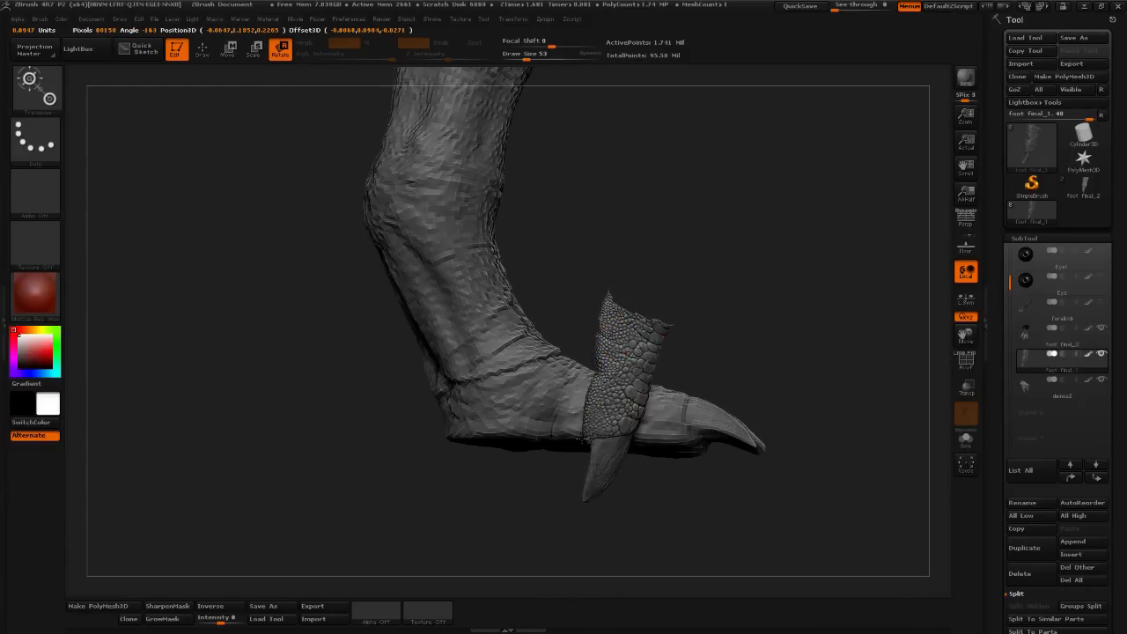
- Move the toe back beside the heel and scale it down to suit a small extra toe
left_click(228, 49)
left_click_drag(599, 359, 380, 336)
left_click_drag(776, 301, 578, 308)
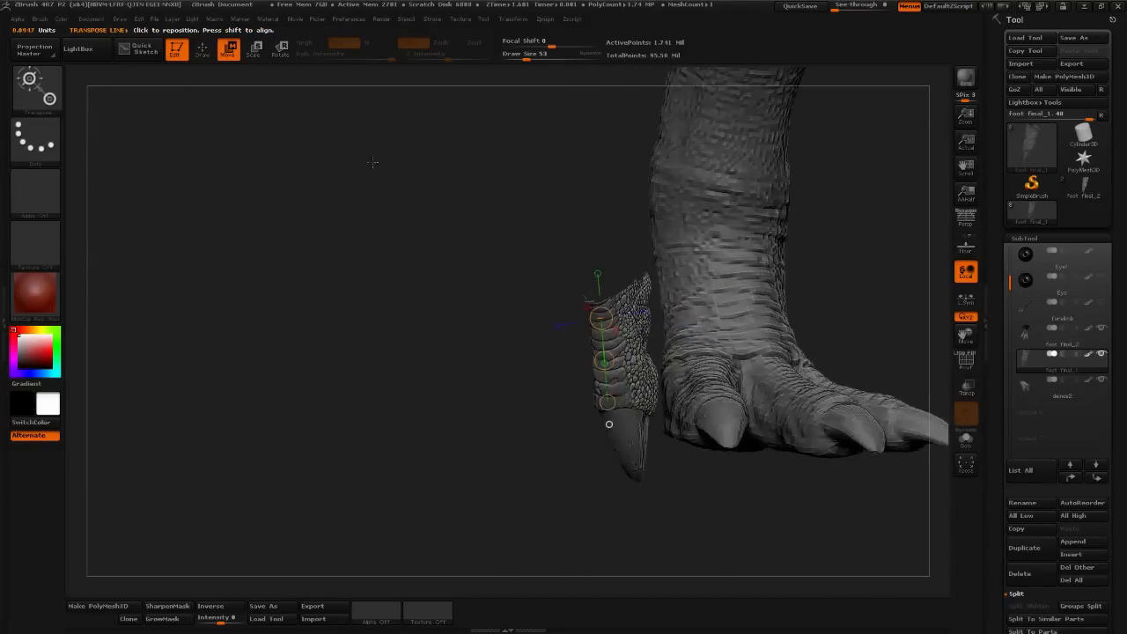
left_click(254, 50)
left_click_drag(617, 200, 606, 224)
left_click_drag(499, 362, 750, 444)
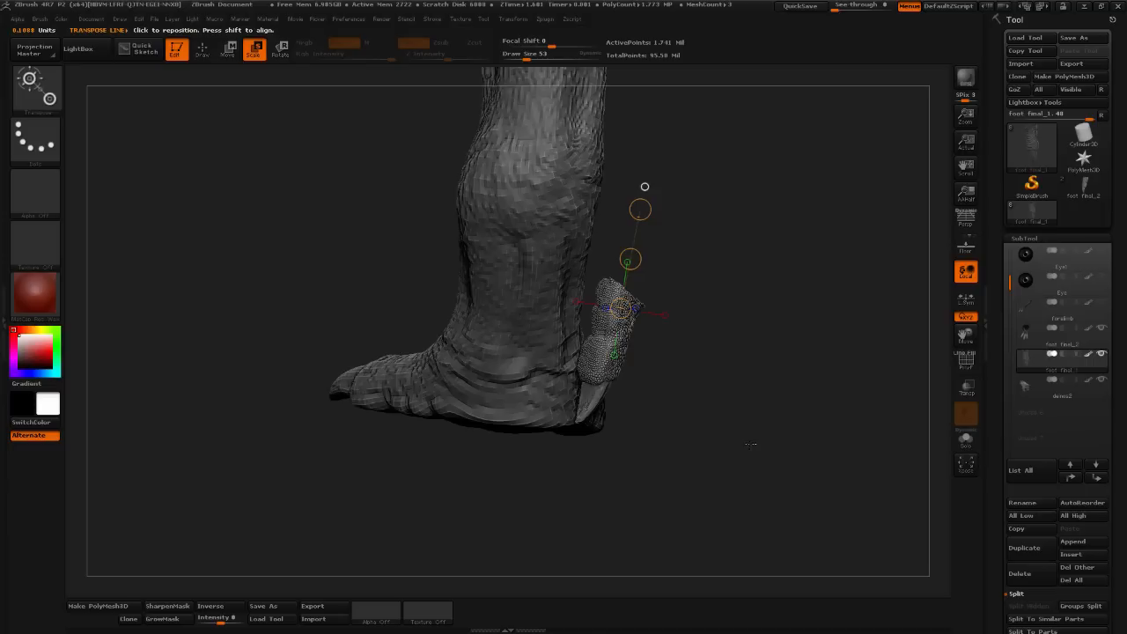
left_click_drag(706, 371, 618, 355)
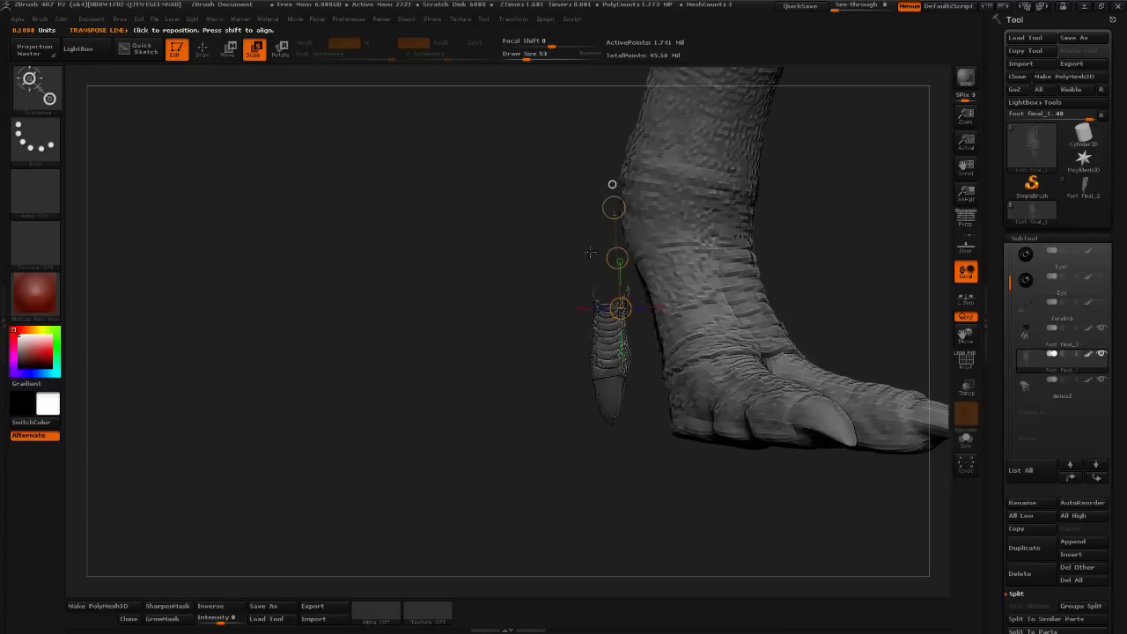
left_click_drag(614, 209, 614, 184)
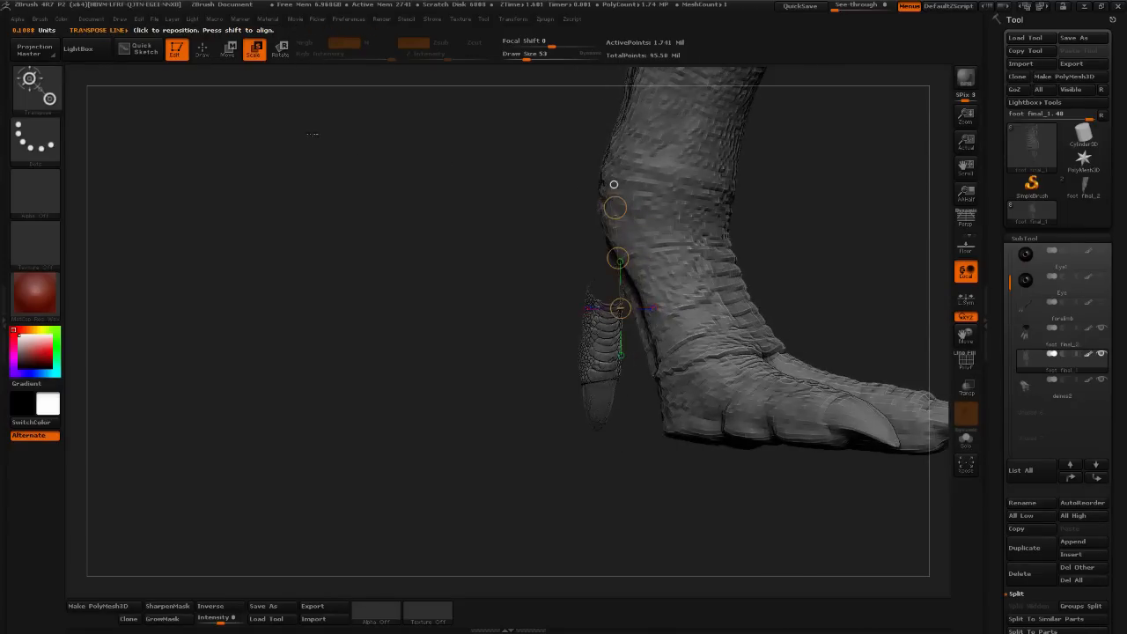
- Move the scaled toe closer to the inner side of the ankle, checking it from front and back
left_click(230, 53)
left_click_drag(405, 230, 506, 258)
left_click_drag(618, 258, 657, 274)
left_click_drag(573, 490, 661, 288)
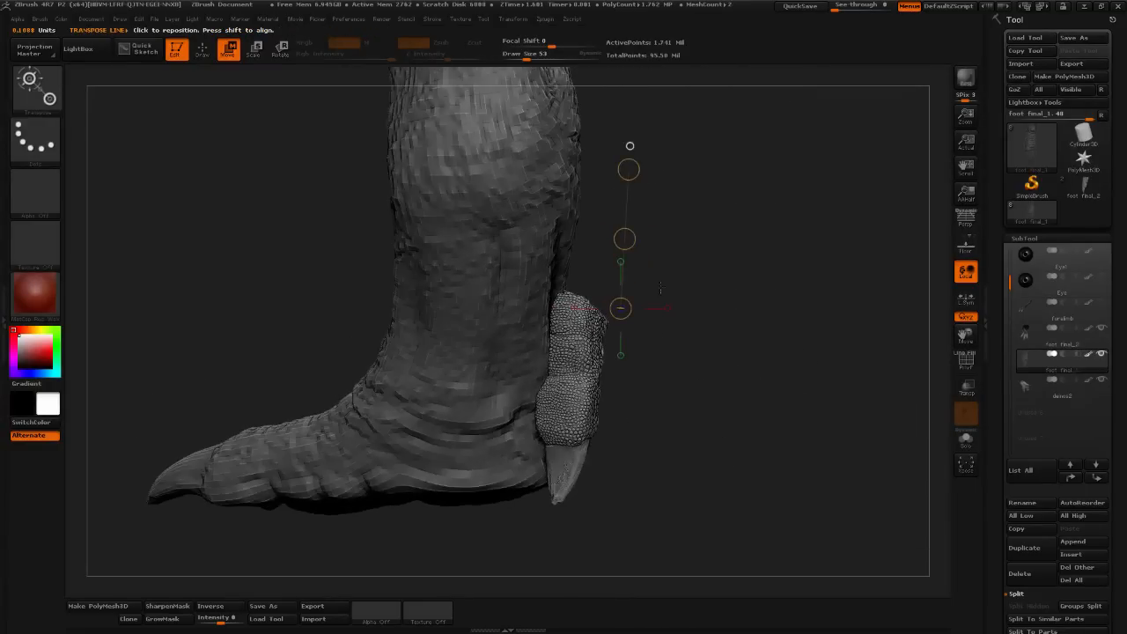
- Rotate the toe so its claw angles outward from the ankle, and twist it about its length
left_click(280, 48)
mouse_move(568, 300)
left_mouse_down()
mouse_move(605, 466)
mouse_move(693, 439)
mouse_move(658, 441)
mouse_move(637, 408)
left_mouse_up()
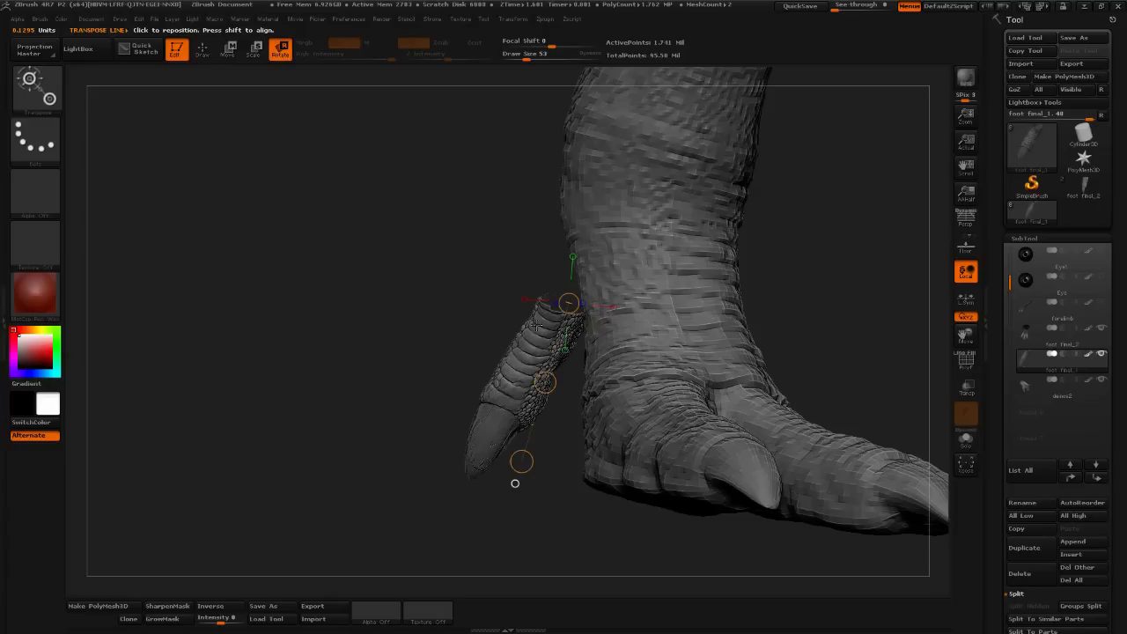
mouse_move(535, 325)
left_mouse_down()
mouse_move(465, 410)
mouse_move(562, 341)
mouse_move(507, 366)
mouse_move(468, 417)
left_mouse_up()
mouse_move(551, 318)
left_mouse_down()
mouse_move(563, 328)
mouse_move(469, 417)
mouse_move(486, 401)
mouse_move(499, 412)
left_mouse_up()
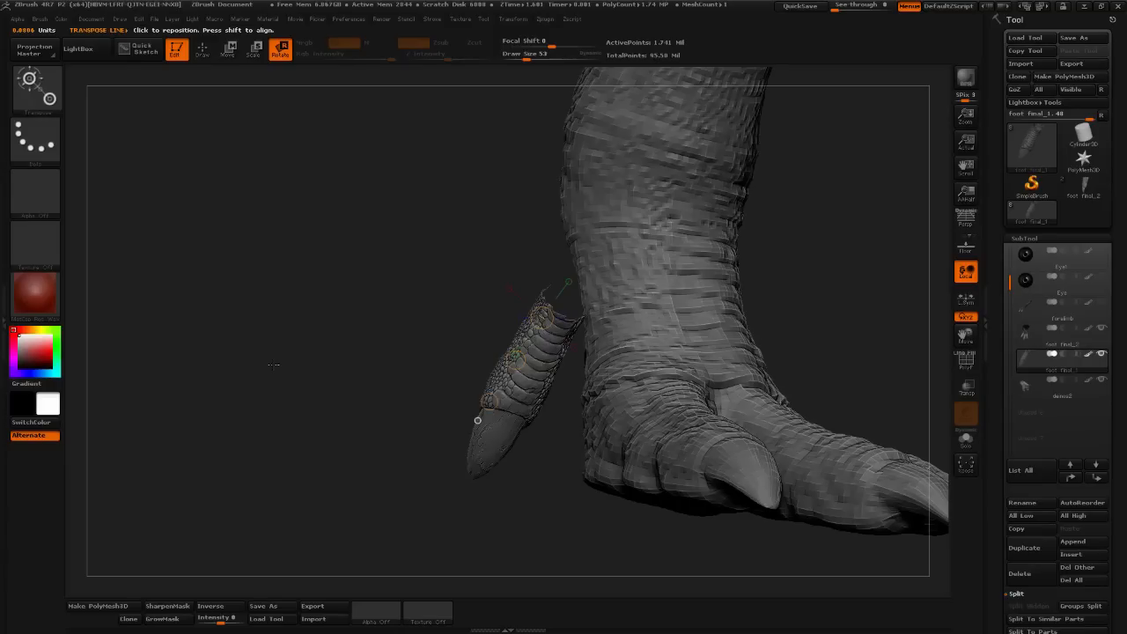
mouse_move(470, 475)
left_mouse_down()
mouse_move(524, 490)
mouse_move(582, 432)
mouse_move(539, 346)
left_mouse_up()
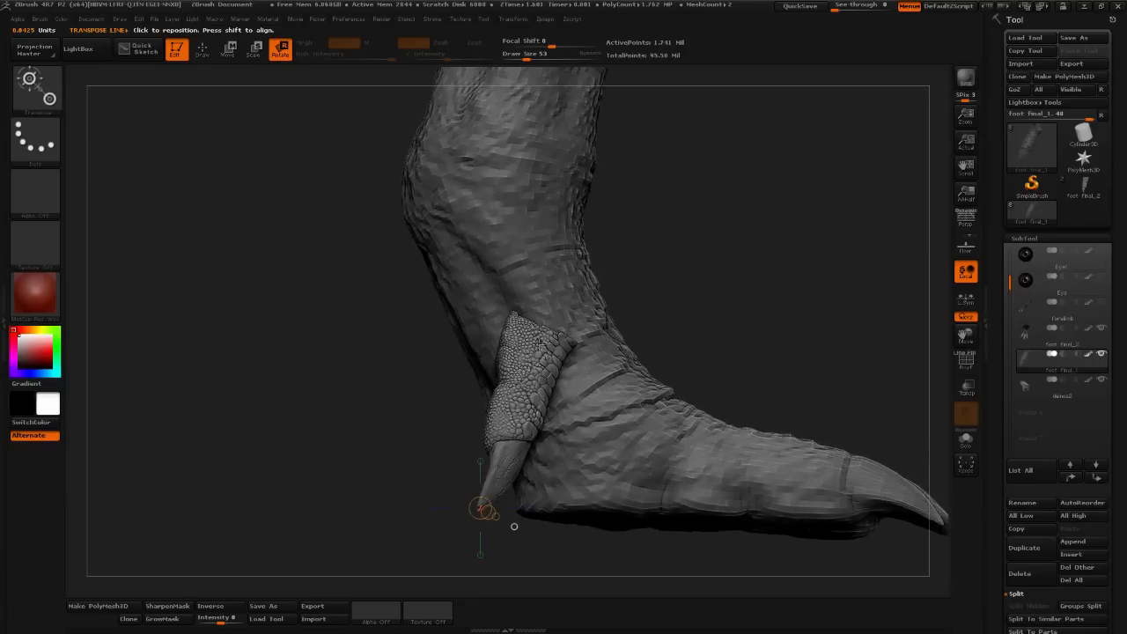
- Move the angled toe inward against the ankle in the rear view of the foot
left_click_drag(818, 326, 1004, 314)
left_click_drag(839, 361, 896, 297)
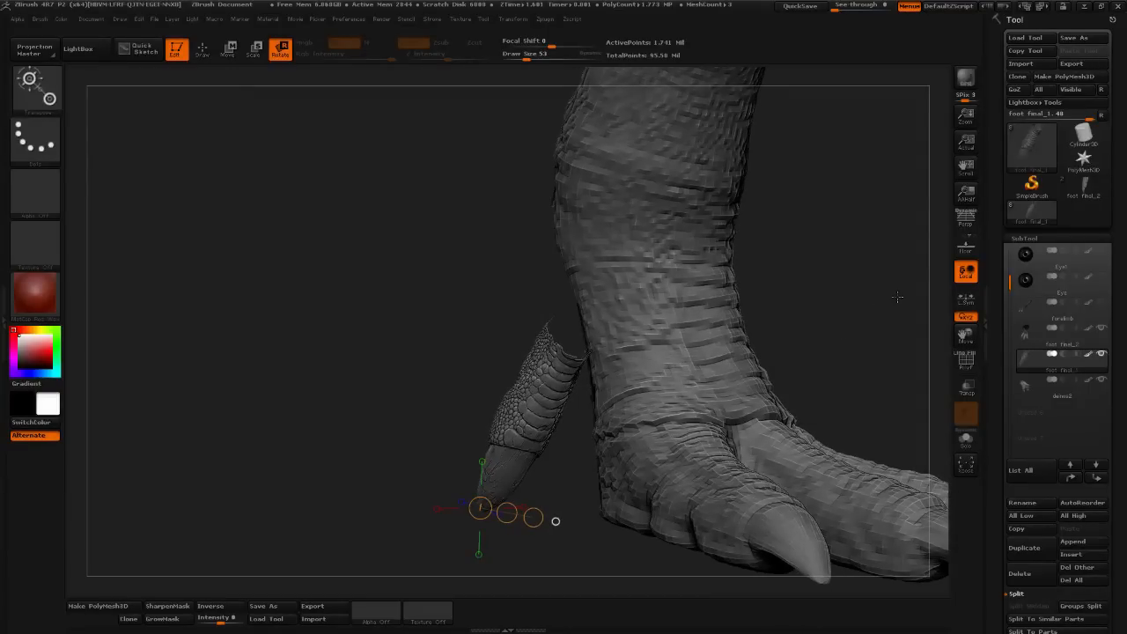
left_click_drag(792, 315, 687, 321)
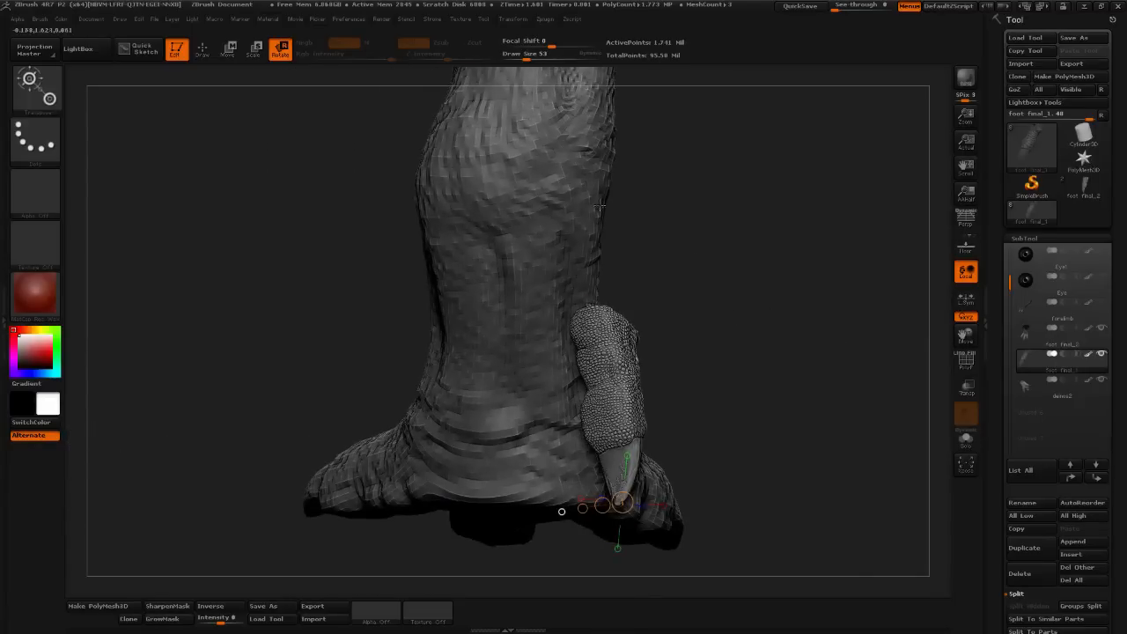
left_click(231, 51)
mouse_move(606, 388)
left_mouse_down()
mouse_move(616, 339)
mouse_move(598, 373)
left_mouse_up()
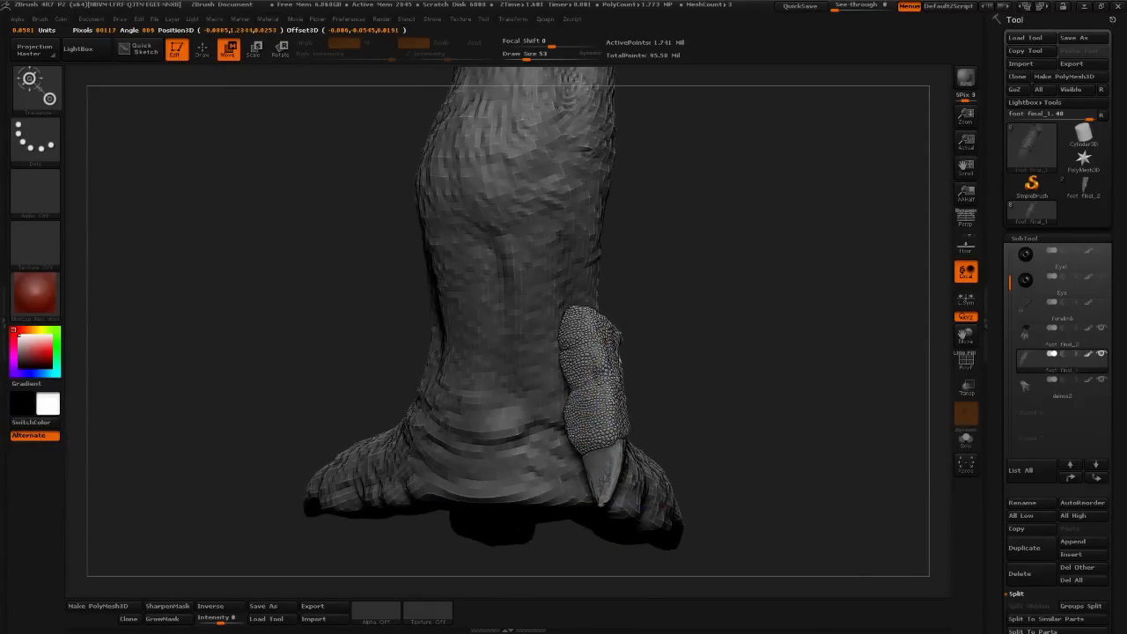
- Fine-tune the toe's position on the side of the ankle above the heel with Transpose Move
left_click_drag(858, 366, 646, 373)
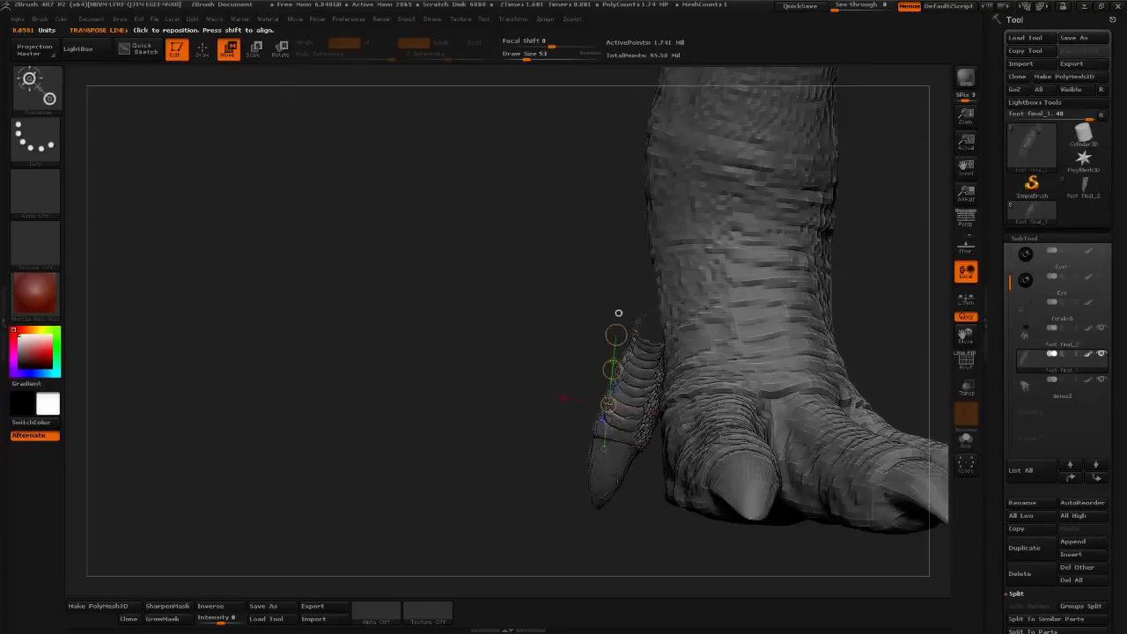
left_click_drag(626, 497, 560, 510)
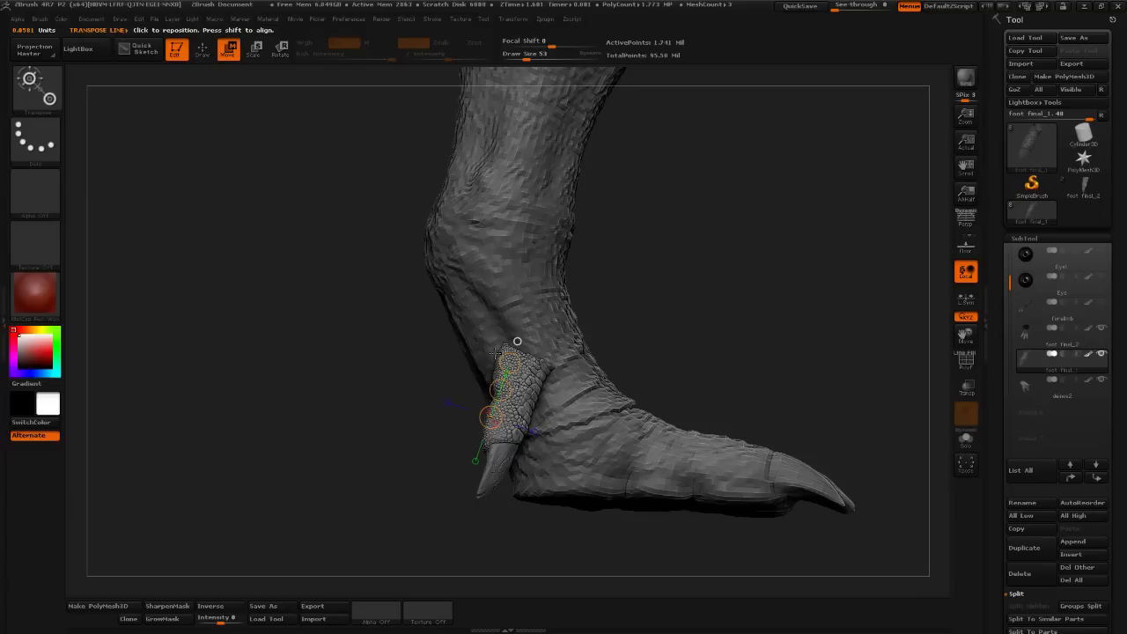
left_click_drag(517, 341, 512, 322)
left_click_drag(500, 416, 546, 337)
left_click_drag(522, 377, 516, 368)
mouse_move(730, 320)
left_mouse_down()
mouse_move(710, 329)
mouse_move(728, 326)
left_mouse_up()
left_click_drag(525, 376, 526, 385)
left_click_drag(513, 525, 546, 527, "alt")
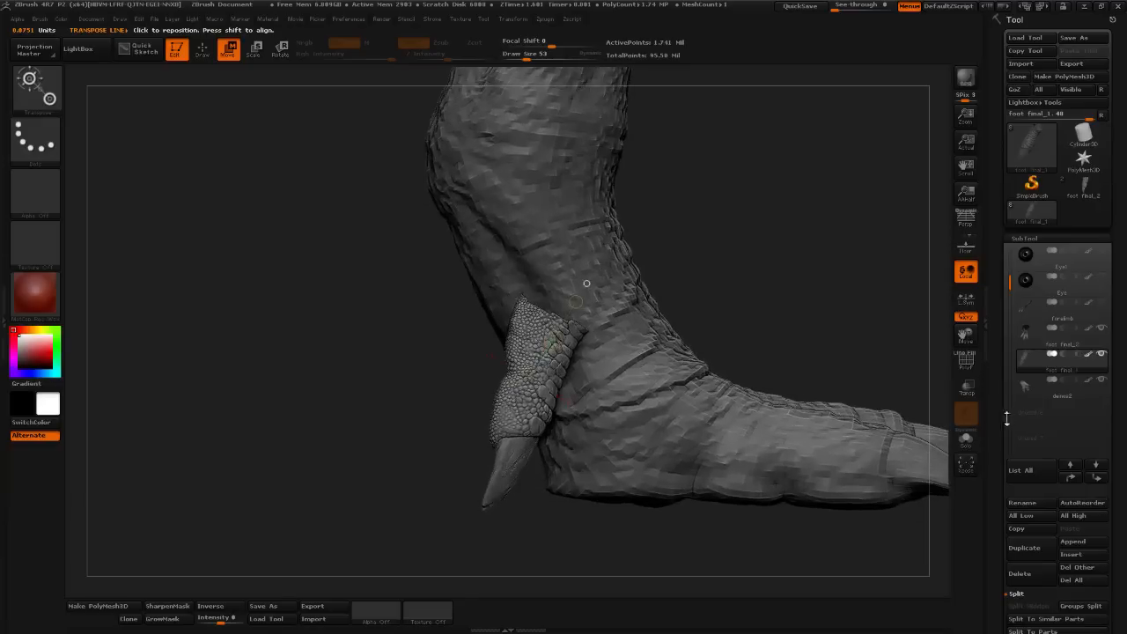
- Reconstruct five lower subdivision levels for the foot final_1 toe subtool
left_click_drag(1001, 430, 1011, 159)
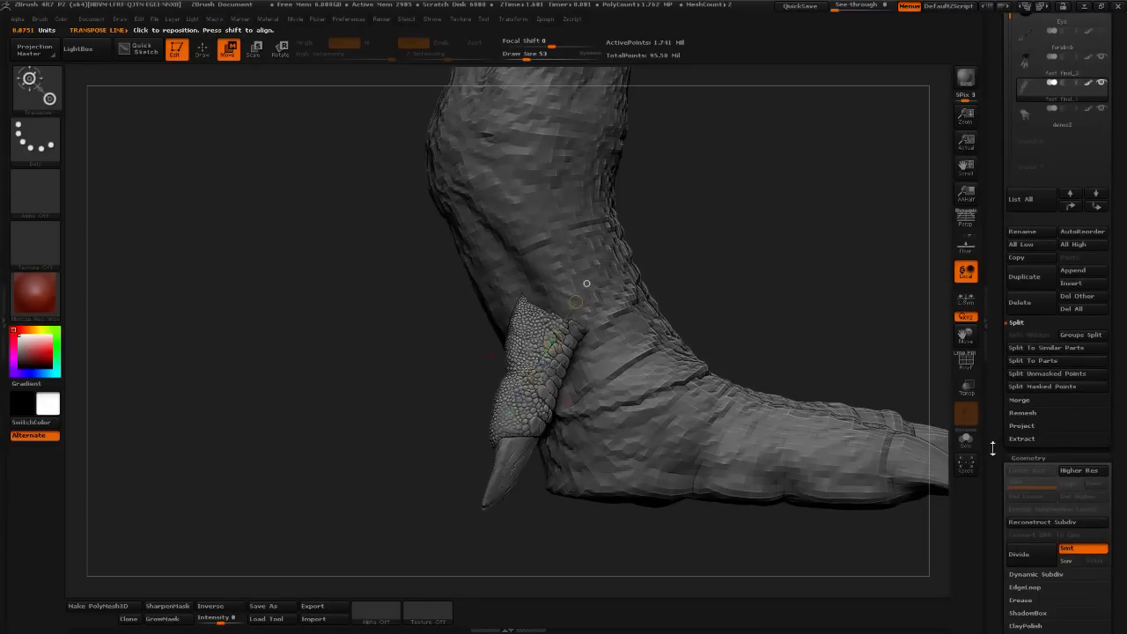
left_click(1017, 525)
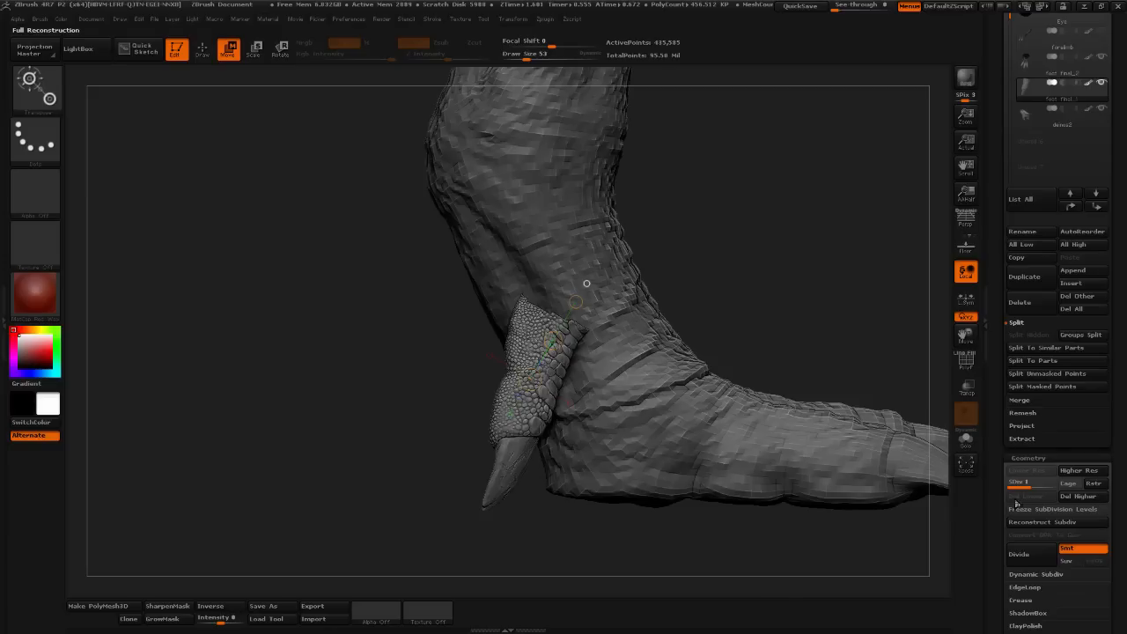
left_click(1015, 523)
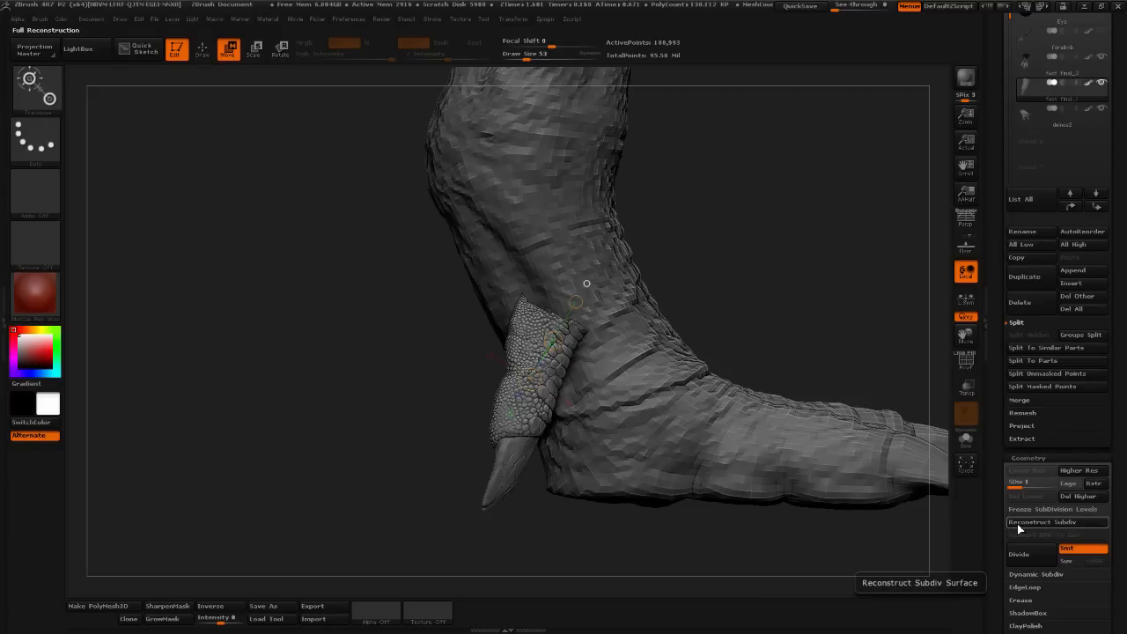
left_click(1022, 526)
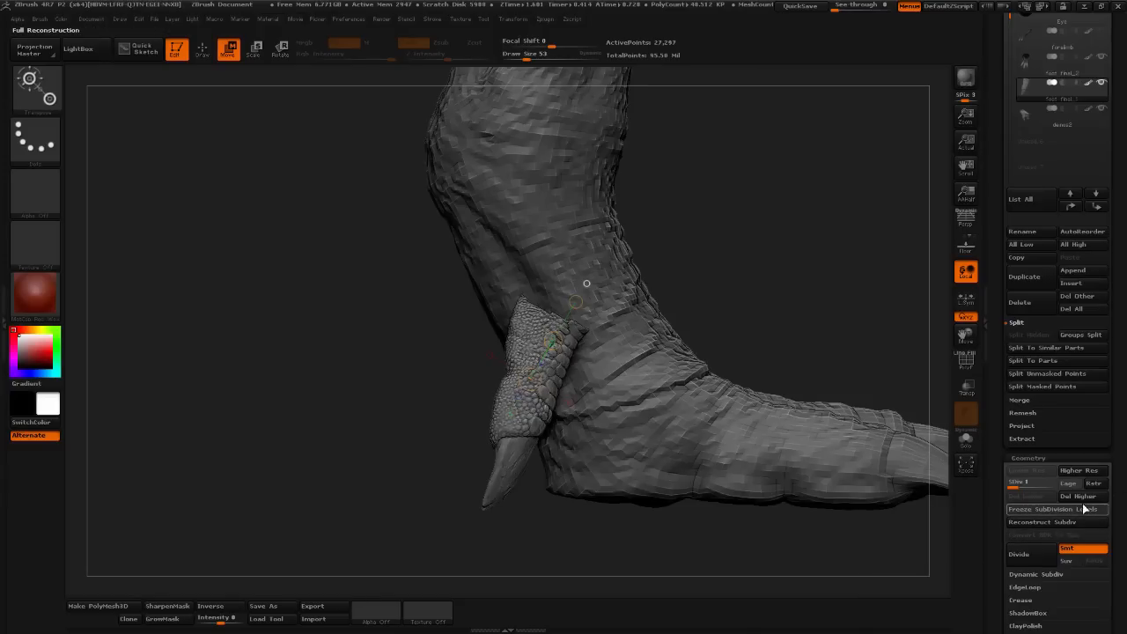
left_click(1031, 524)
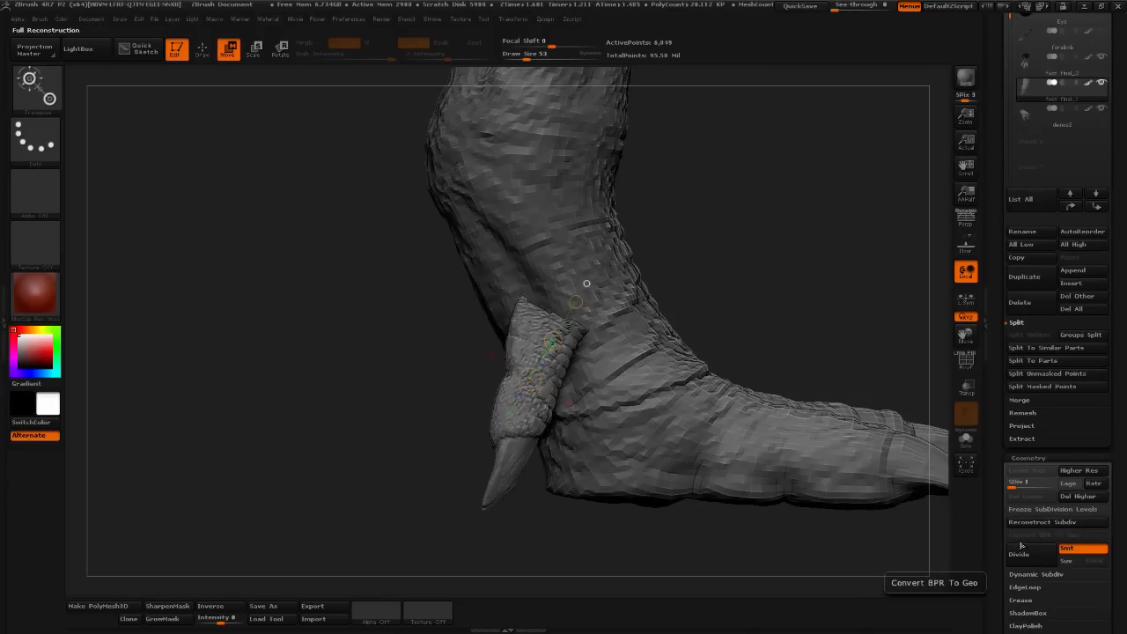
left_click(1032, 524)
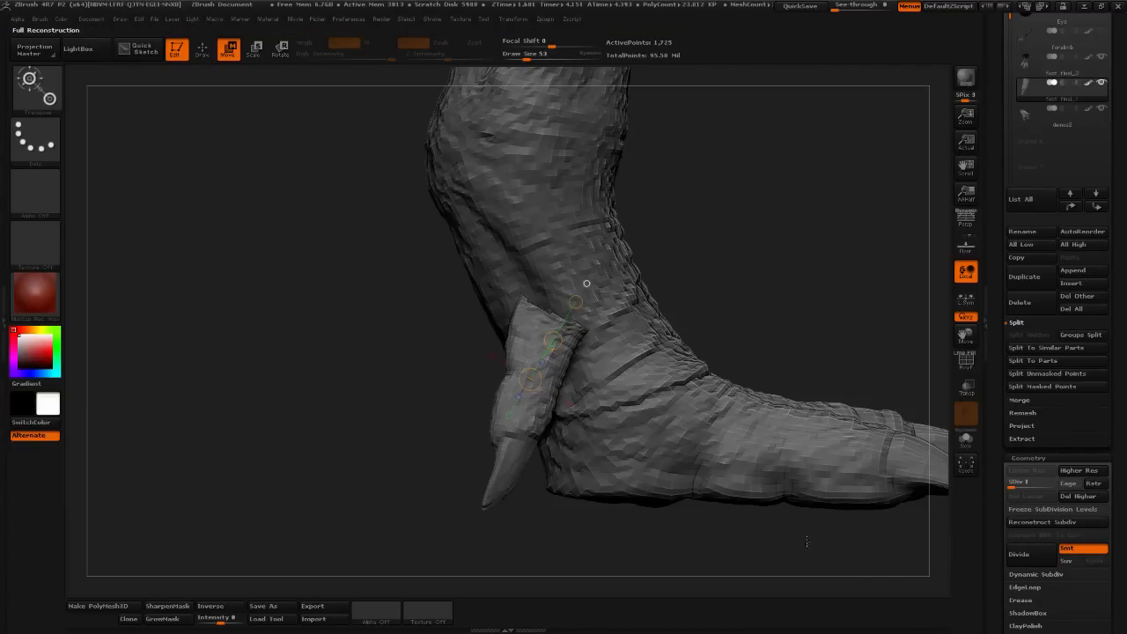
- Mask the upper part of the toe with a soft edge and rotate its lower part and claw backward, away from the heel
mouse_move(806, 541)
left_mouse_down()
mouse_move(858, 515)
mouse_move(903, 432)
mouse_move(874, 410)
mouse_move(707, 409)
mouse_move(645, 471)
left_mouse_up()
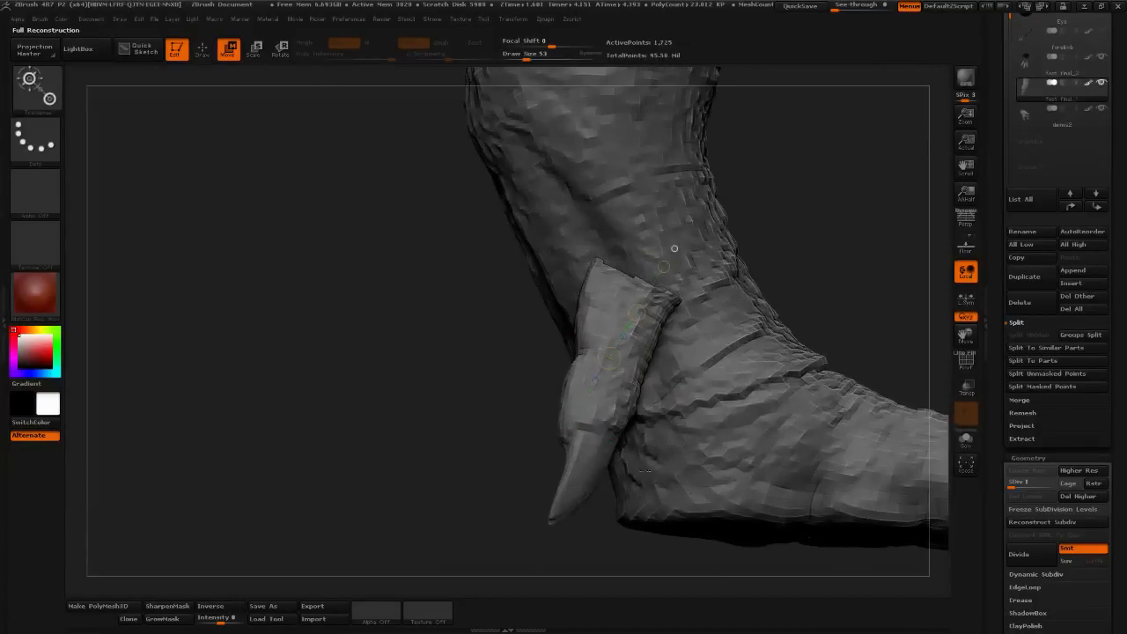
mouse_move(610, 316)
left_mouse_down("ctrl")
mouse_move(595, 399)
mouse_move(625, 416)
left_mouse_up("ctrl")
left_click(606, 386, "ctrl")
left_click_drag(610, 354, 532, 556)
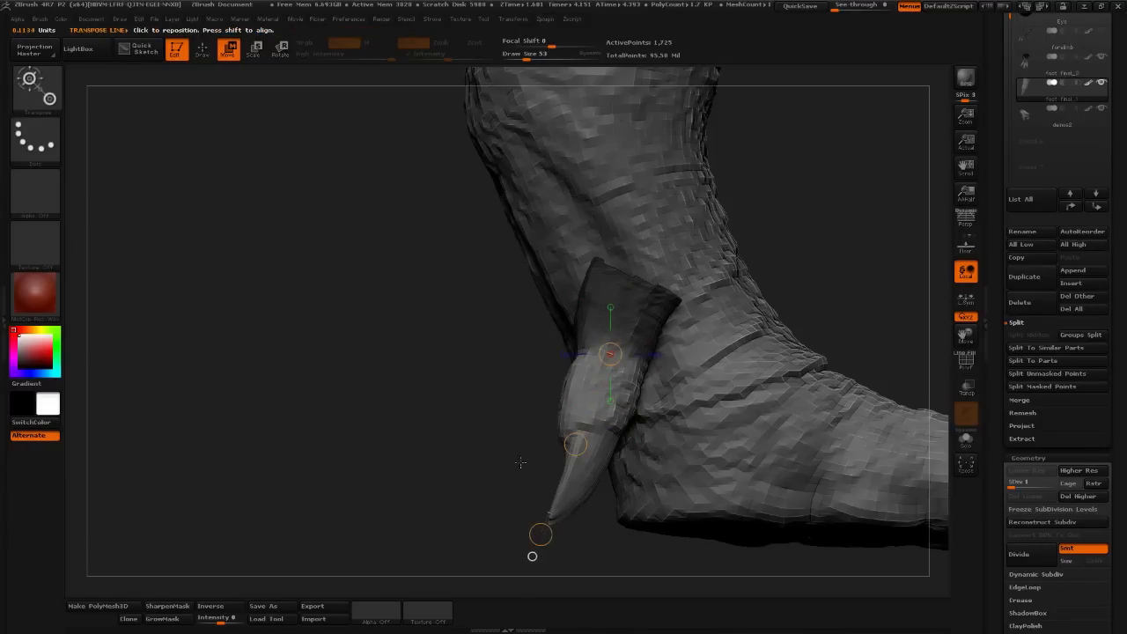
key("r")
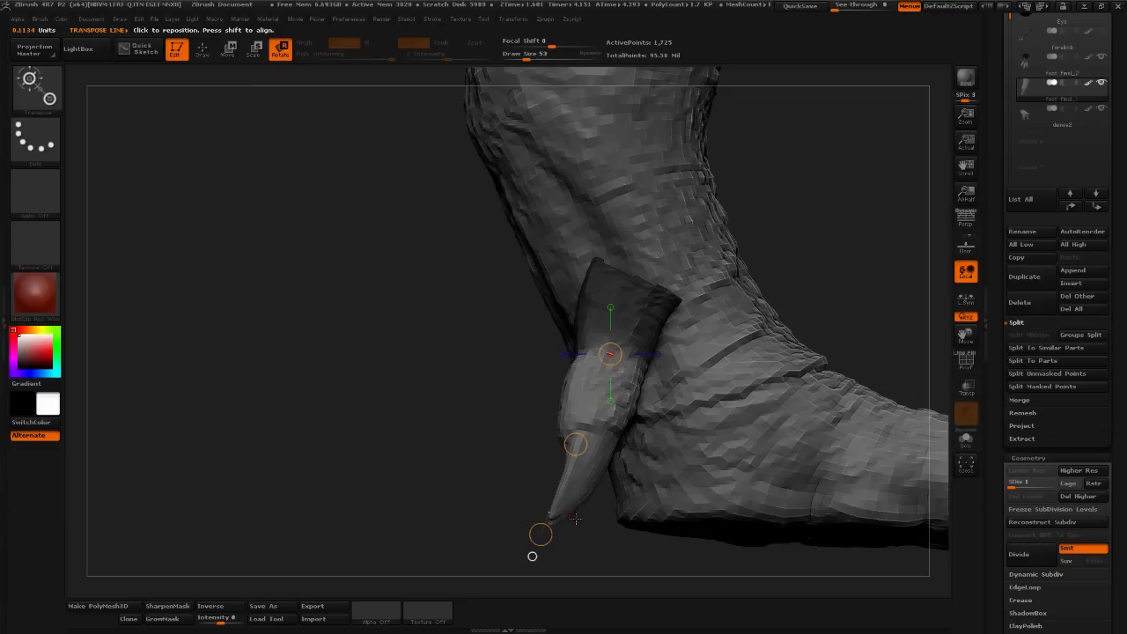
left_click_drag(541, 533, 486, 514)
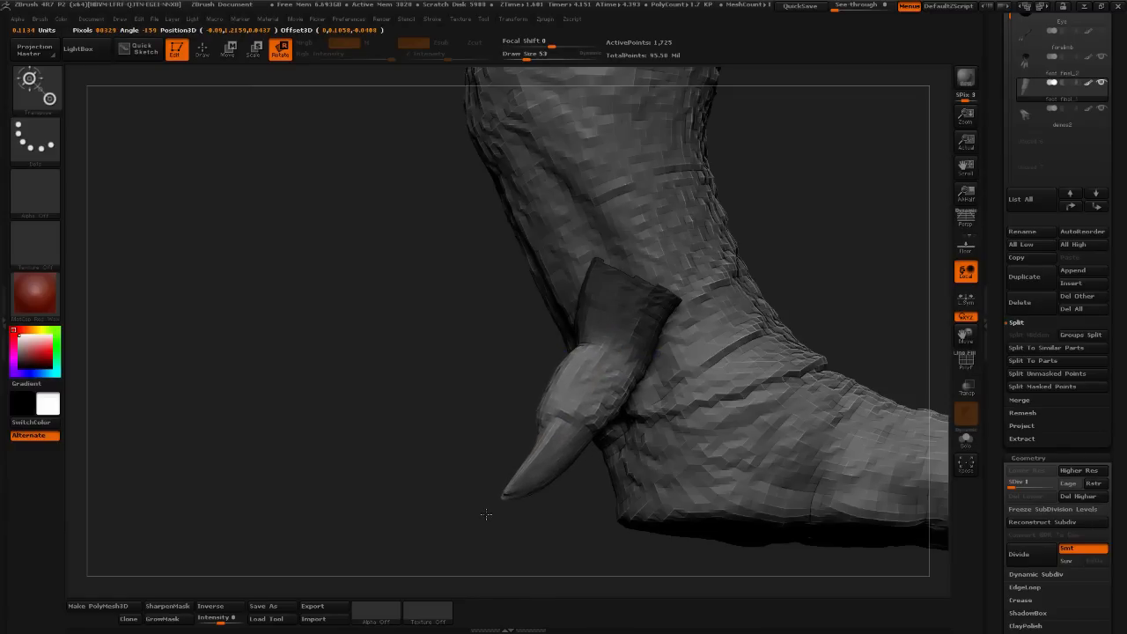
- Extend the mask down to the base of the claw and adjust the claw's angle and position with Transpose
left_click_drag(577, 419, 546, 466, "ctrl")
left_click_drag(511, 531, 669, 529)
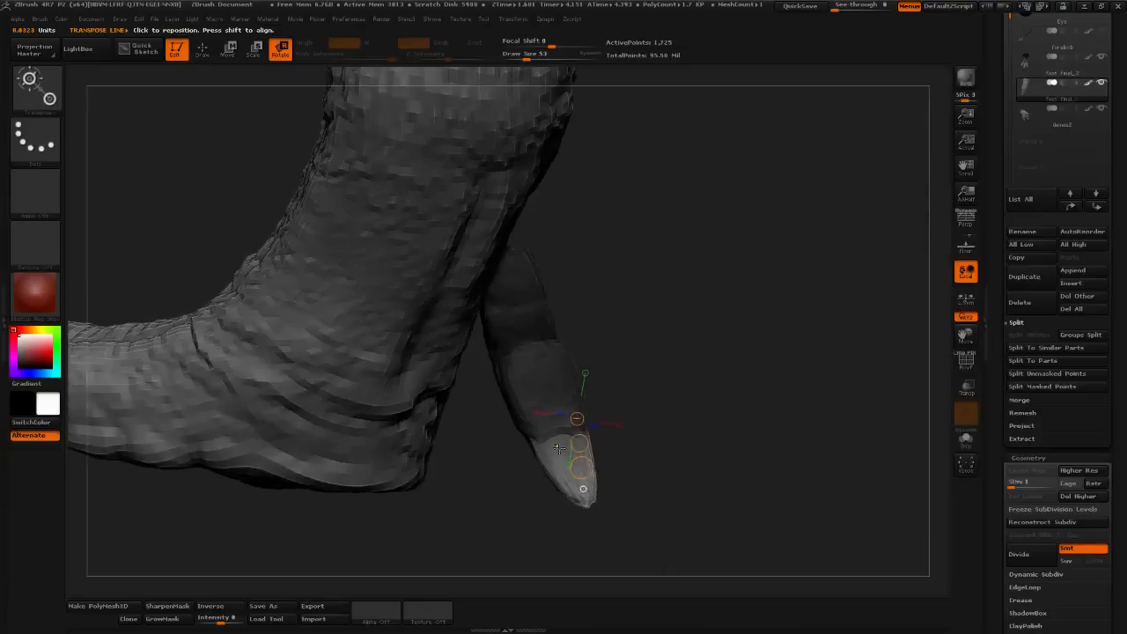
left_click(559, 412)
left_click_drag(550, 433, 556, 455)
left_click_drag(687, 486, 483, 291)
left_click(240, 54)
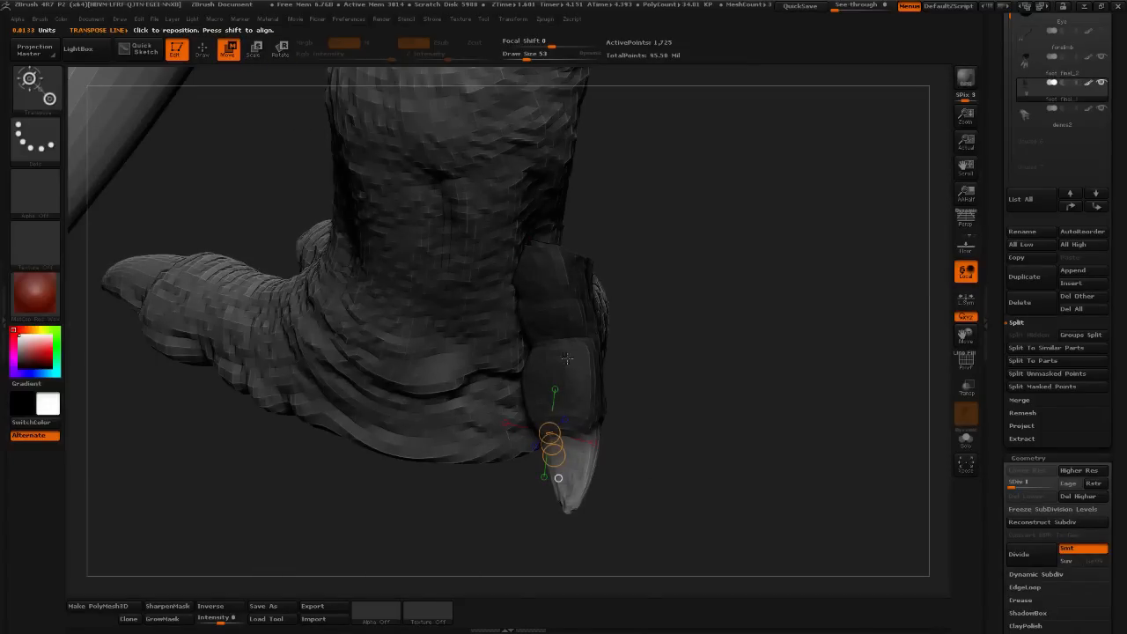
mouse_move(568, 429)
left_mouse_down()
mouse_move(558, 526)
mouse_move(556, 510)
mouse_move(563, 536)
left_mouse_up()
left_click_drag(704, 414, 482, 217)
- Pull the tip of the unmasked claw farther out with the Move brush at Draw Size 244
left_click(209, 52)
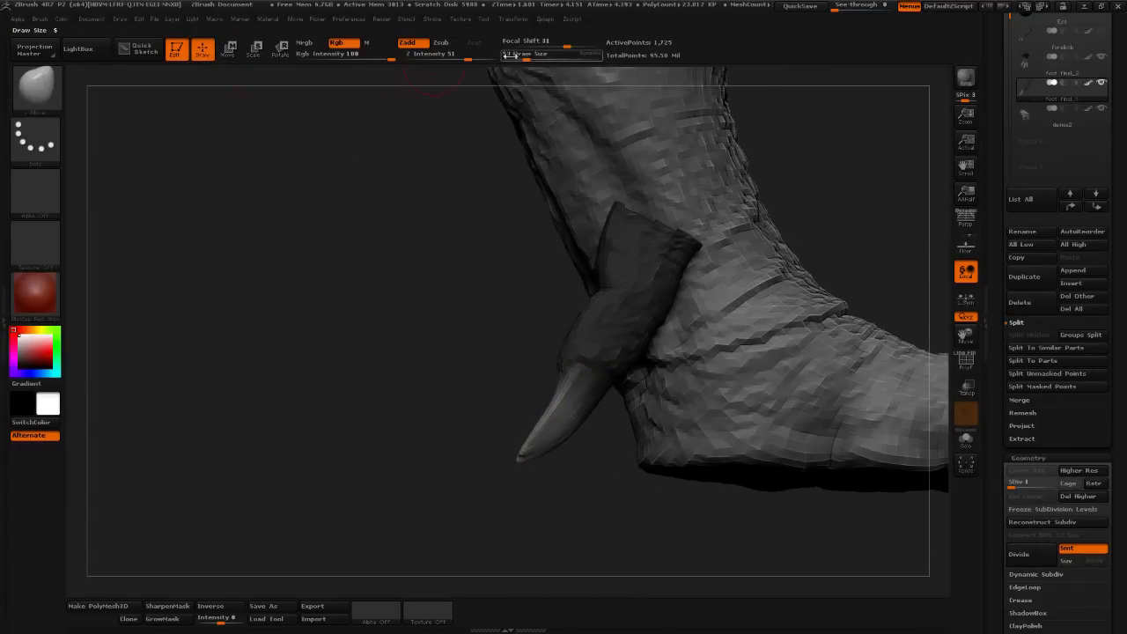
mouse_move(519, 456)
left_mouse_down()
mouse_move(485, 457)
mouse_move(555, 442)
mouse_move(528, 424)
left_mouse_up()
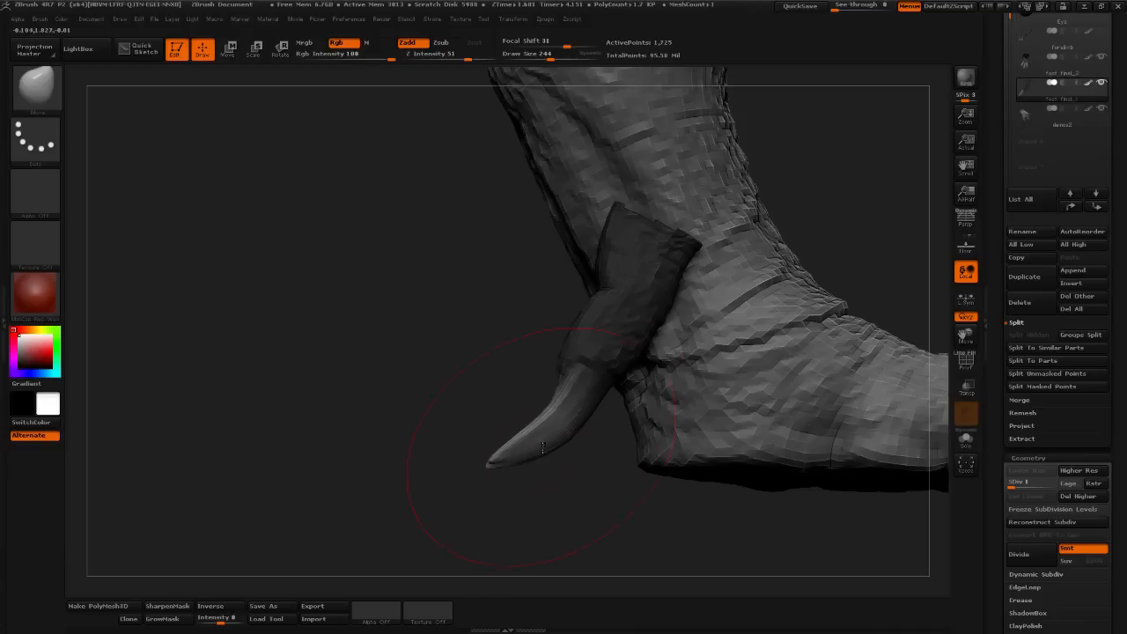
- Refine the unmasked claw's tip with the Move brush and clear the mask from the rear toe
left_click_drag(541, 482, 538, 522, "alt")
mouse_move(526, 477)
left_mouse_down()
mouse_move(511, 473)
mouse_move(518, 465)
left_mouse_up()
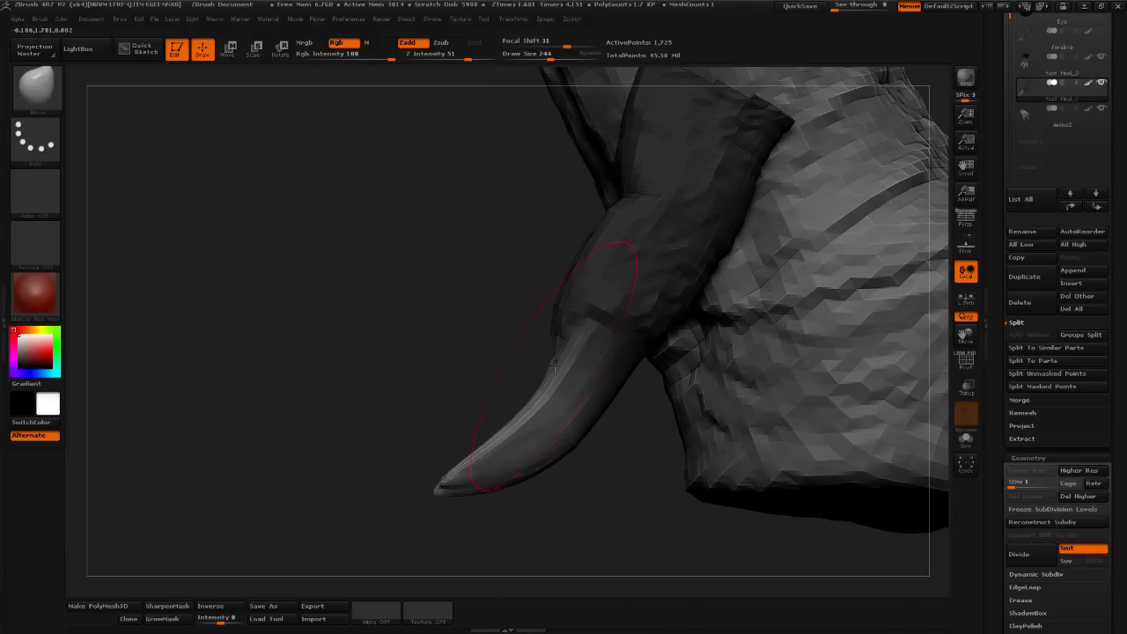
key("ctrl")
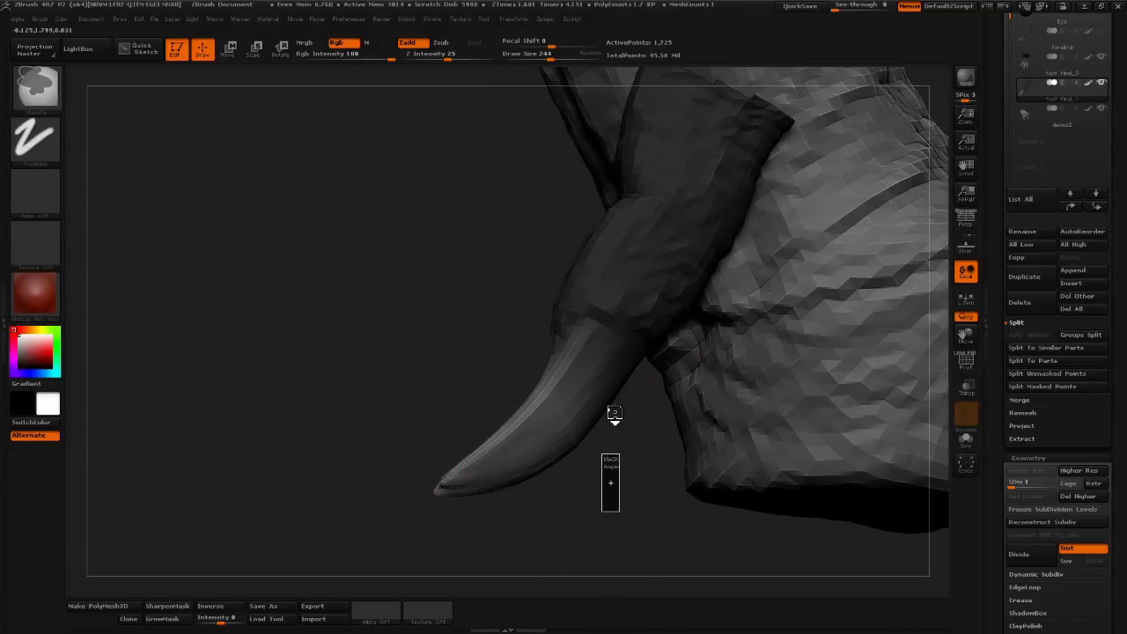
left_click(614, 414, "ctrl")
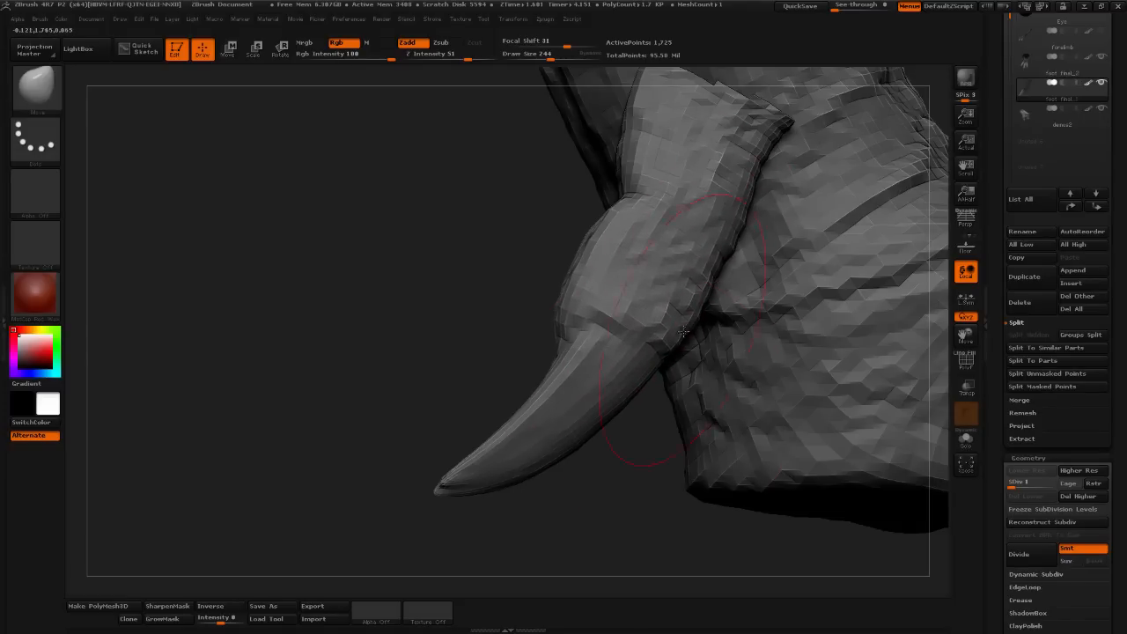
- Adjust the rear toe's claw and back contour from several sides with the Move brush, reducing Draw Size to 165
left_click_drag(645, 493, 652, 416, "alt")
left_click_drag(572, 412, 654, 394)
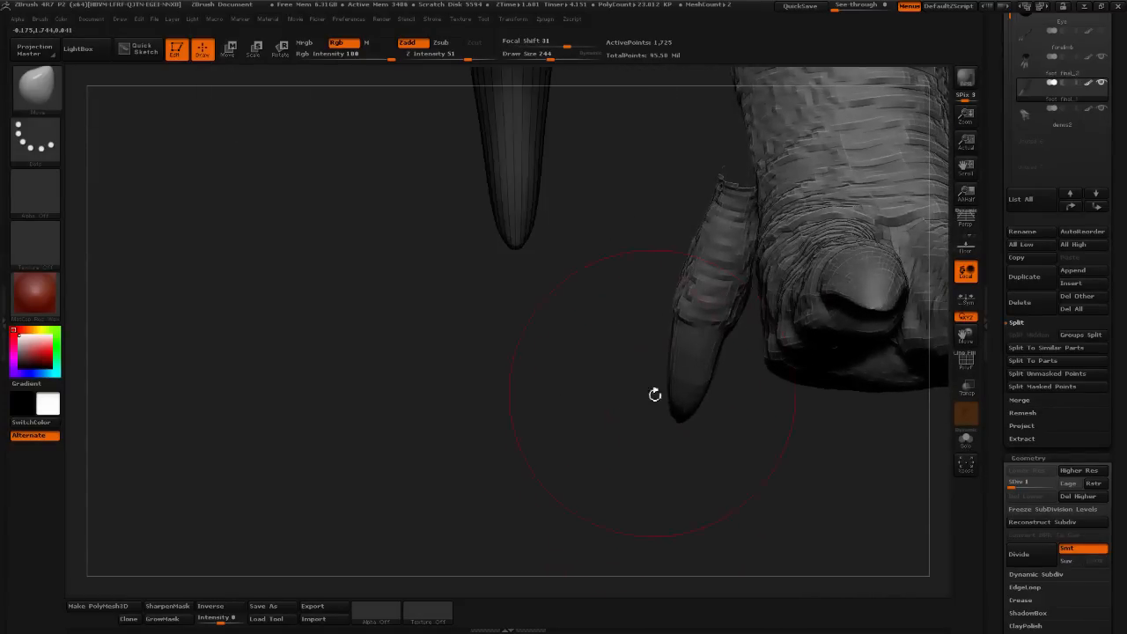
left_click_drag(722, 354, 713, 375)
mouse_move(736, 418)
left_mouse_down()
mouse_move(777, 401)
mouse_move(629, 80)
left_mouse_up()
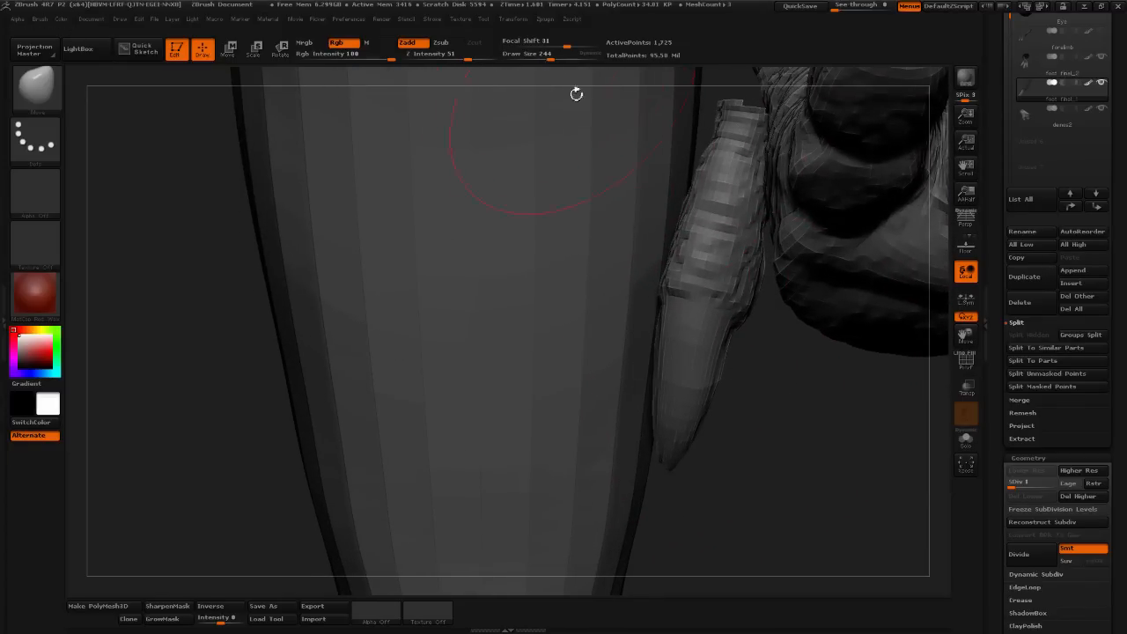
left_click(543, 57)
left_click_drag(729, 338, 721, 348)
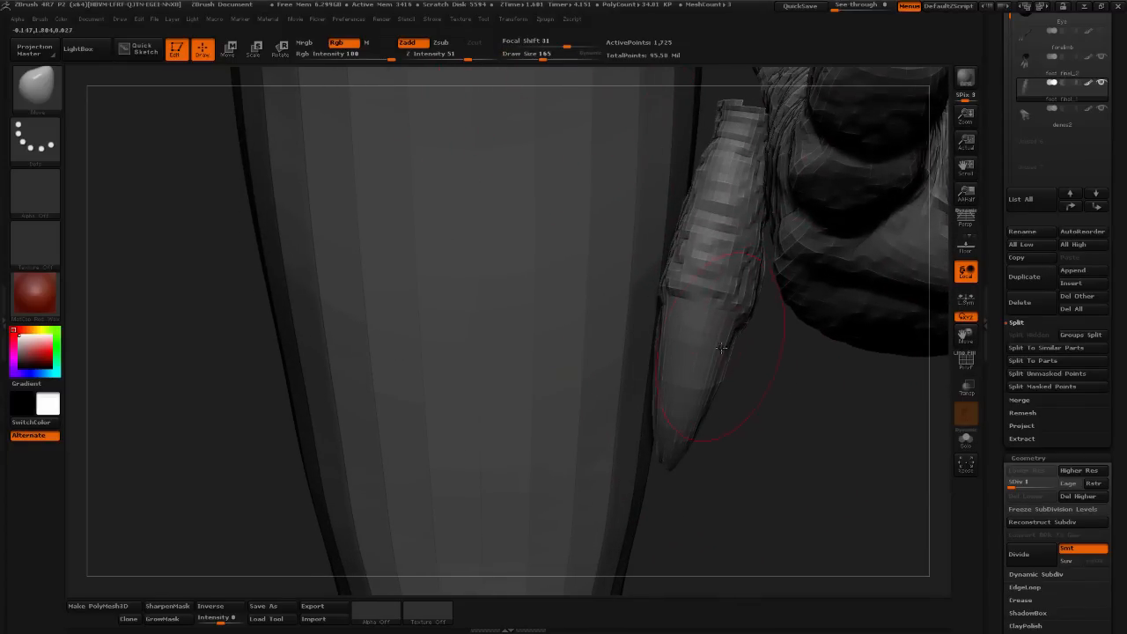
left_click_drag(775, 390, 691, 385)
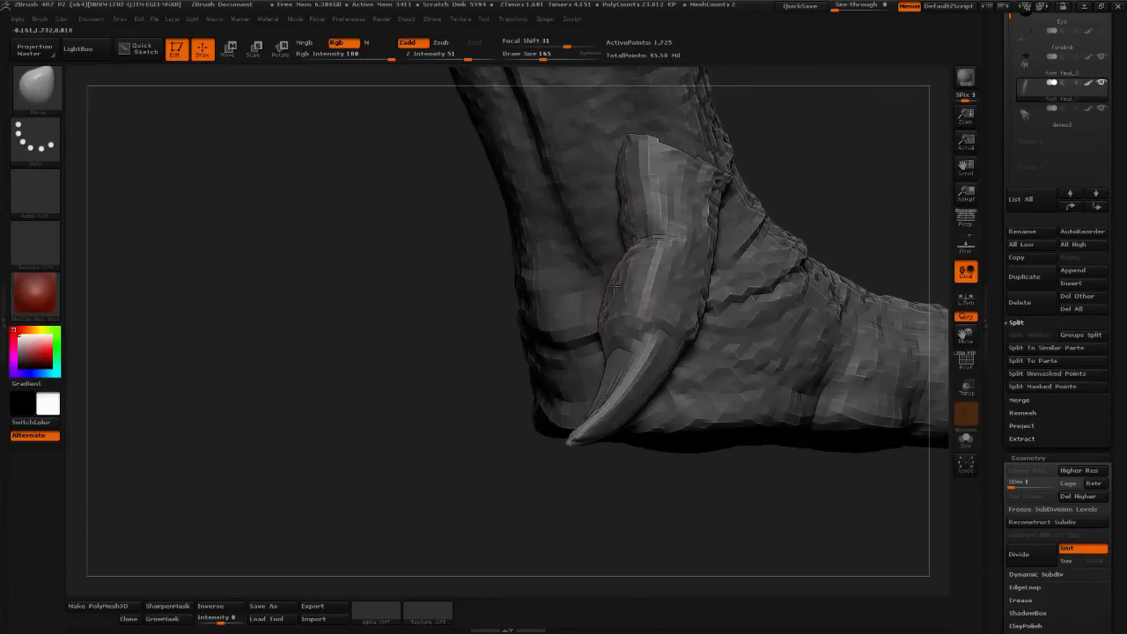
left_click_drag(614, 286, 620, 288)
- Flatten and even out the rear toe's surfaces using TrimDynamic at Draw Size 75 and Z Intensity 21
left_click(541, 59)
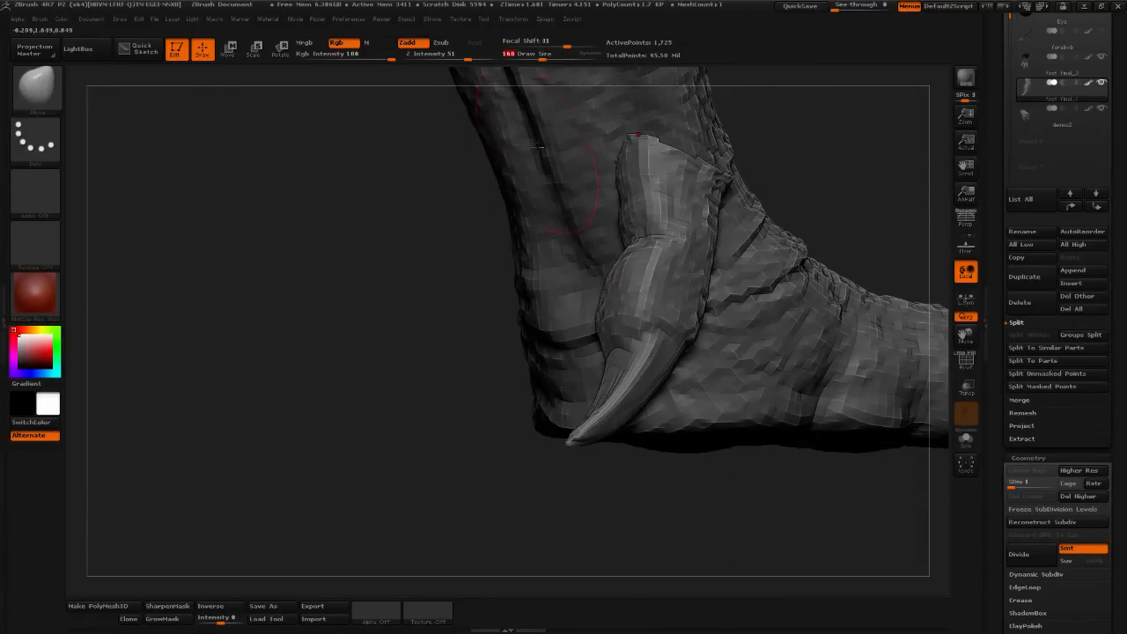
type("75")
key("Return")
mouse_move(364, 291)
left_mouse_down()
mouse_move(742, 176)
mouse_move(750, 201)
mouse_move(717, 266)
left_mouse_up()
left_click(37, 92)
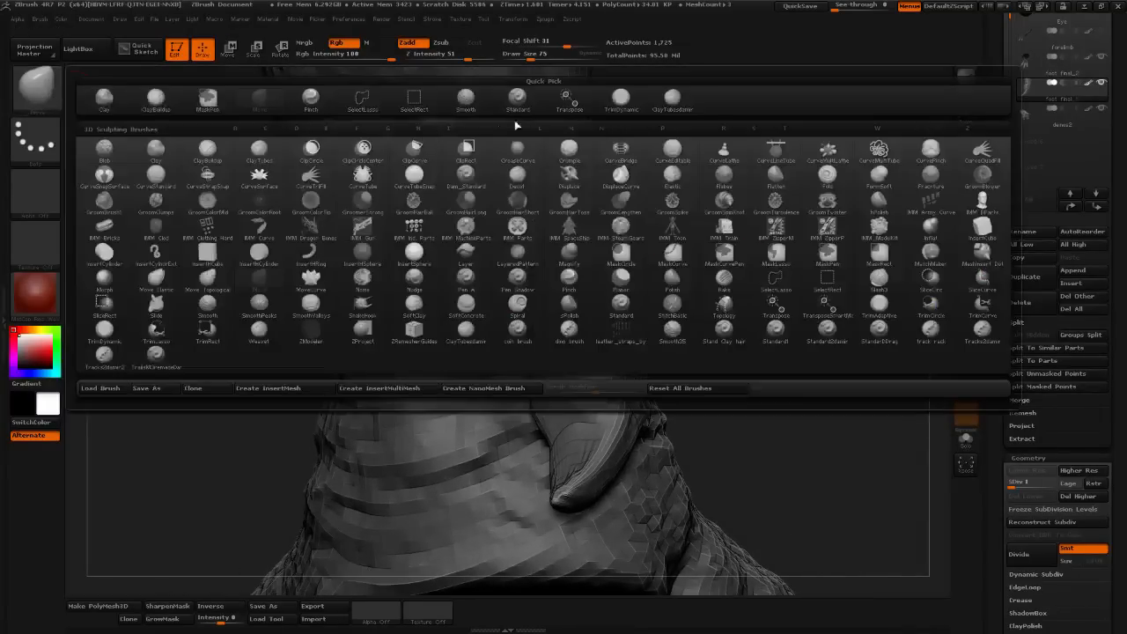
left_click(621, 97)
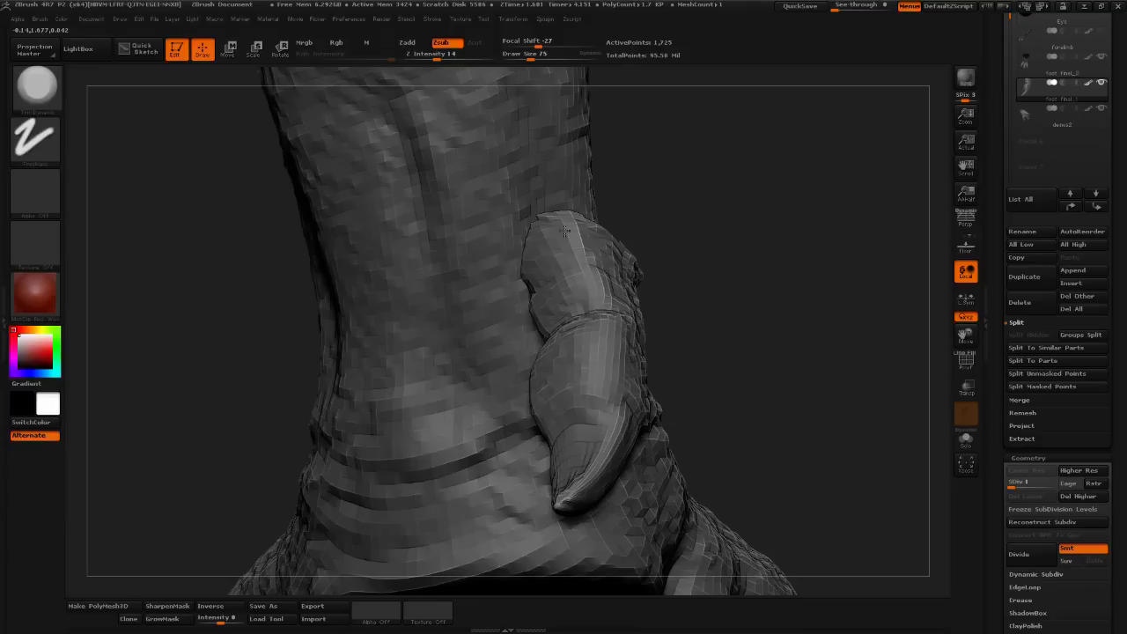
left_click(444, 56)
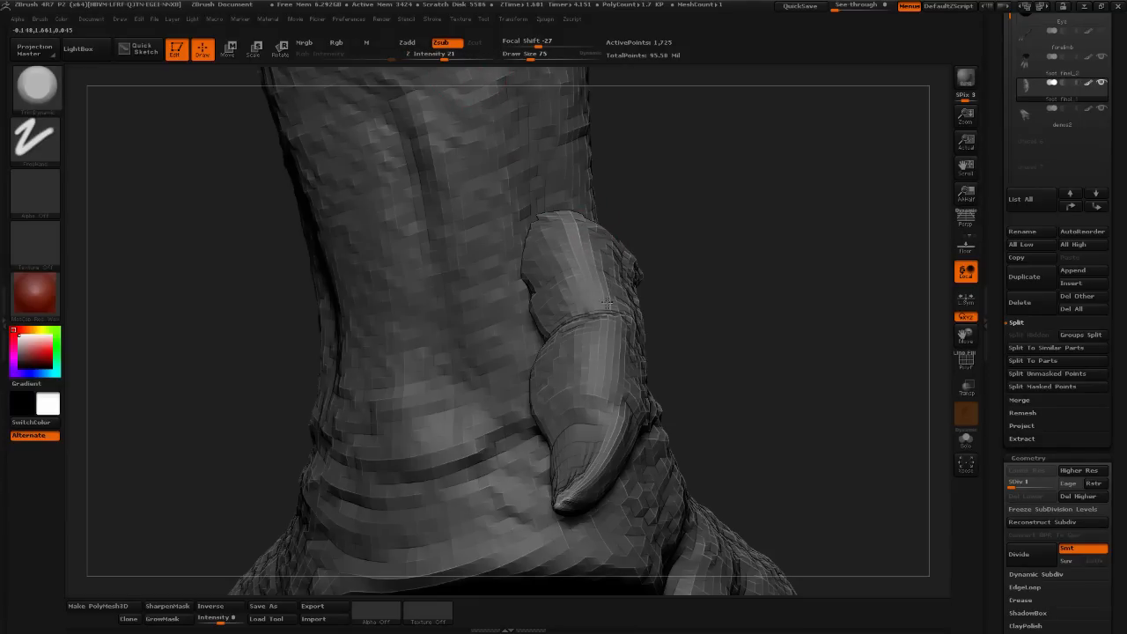
left_click_drag(736, 283, 777, 252)
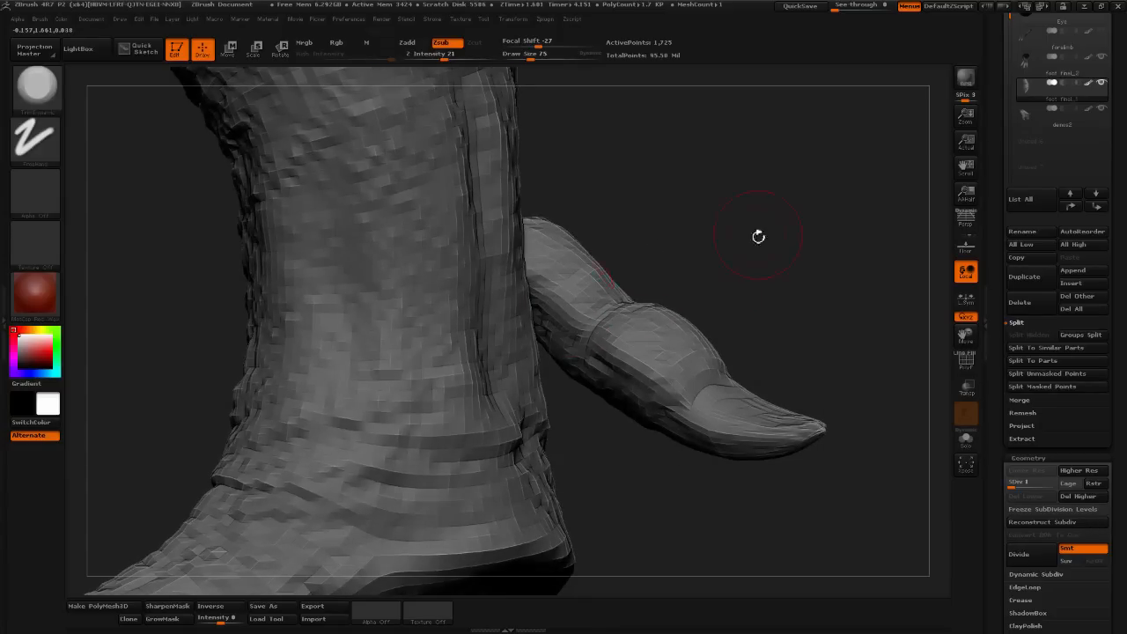
left_click_drag(758, 237, 547, 281)
left_click_drag(775, 273, 617, 375)
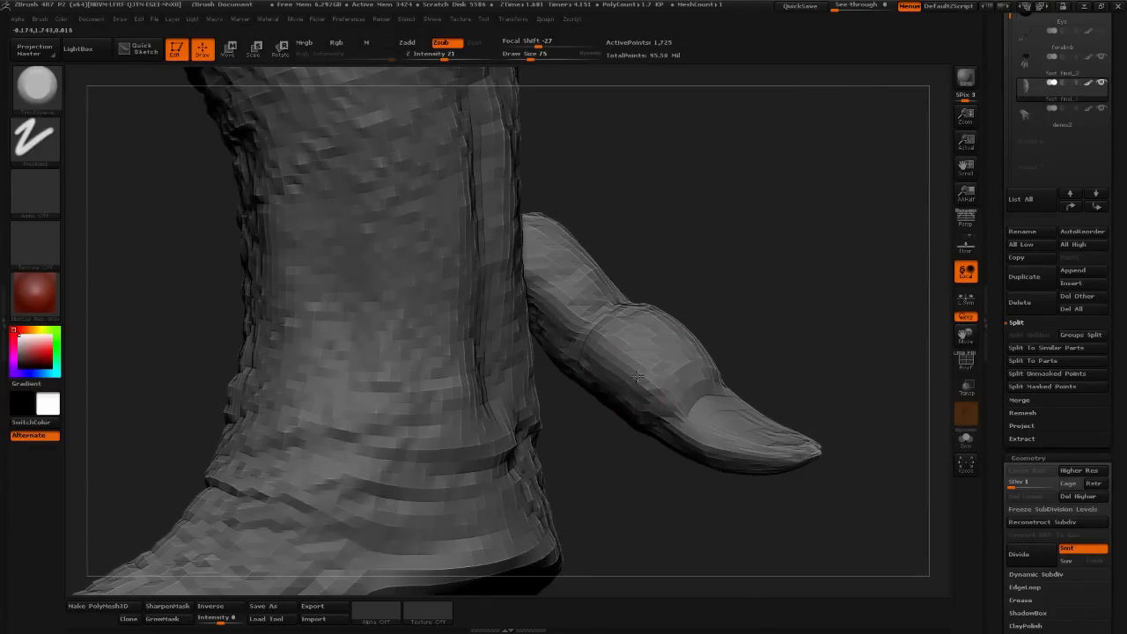
left_click_drag(788, 368, 651, 402)
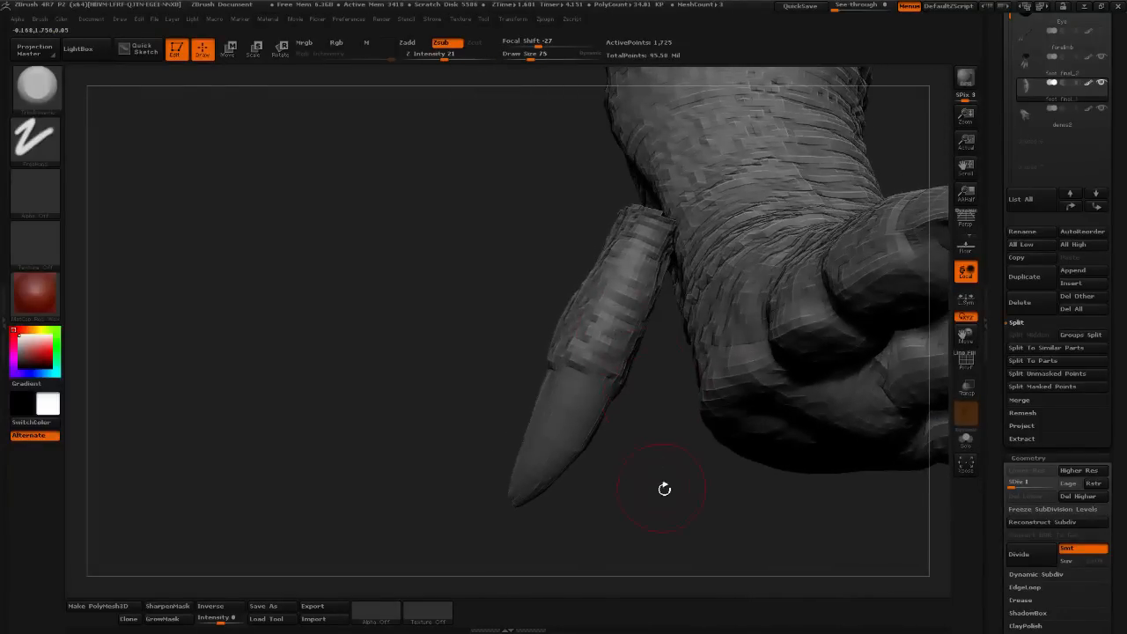
left_click_drag(664, 489, 599, 430)
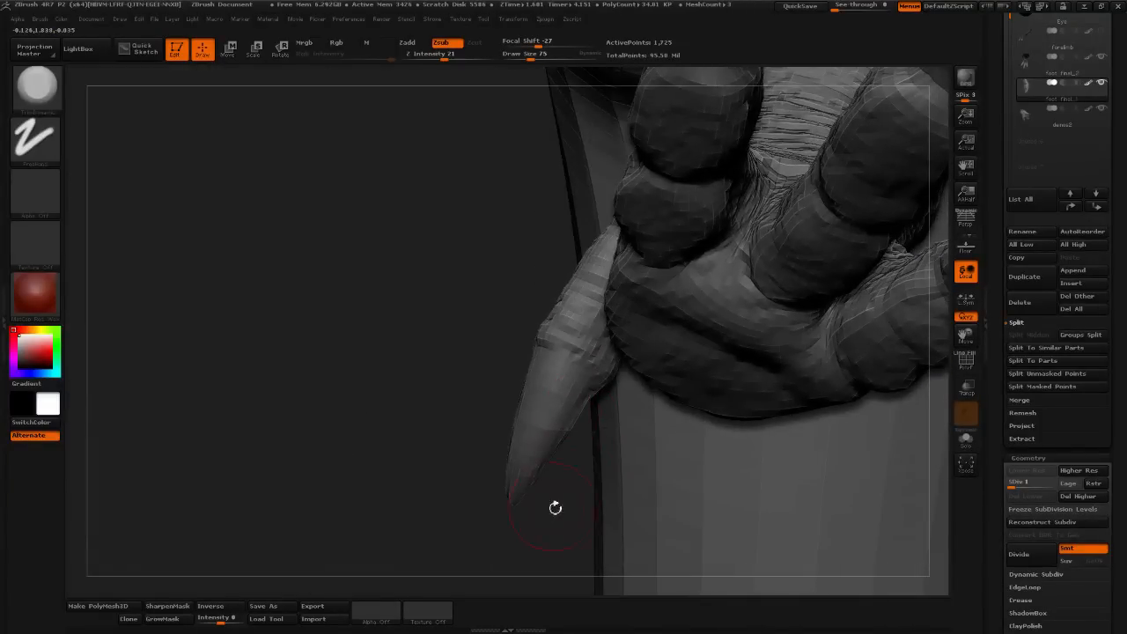
mouse_move(555, 508)
left_mouse_down()
mouse_move(498, 476)
mouse_move(510, 519)
mouse_move(662, 528)
mouse_move(619, 363)
left_mouse_up()
double_click(4, 194)
left_click(154, 151)
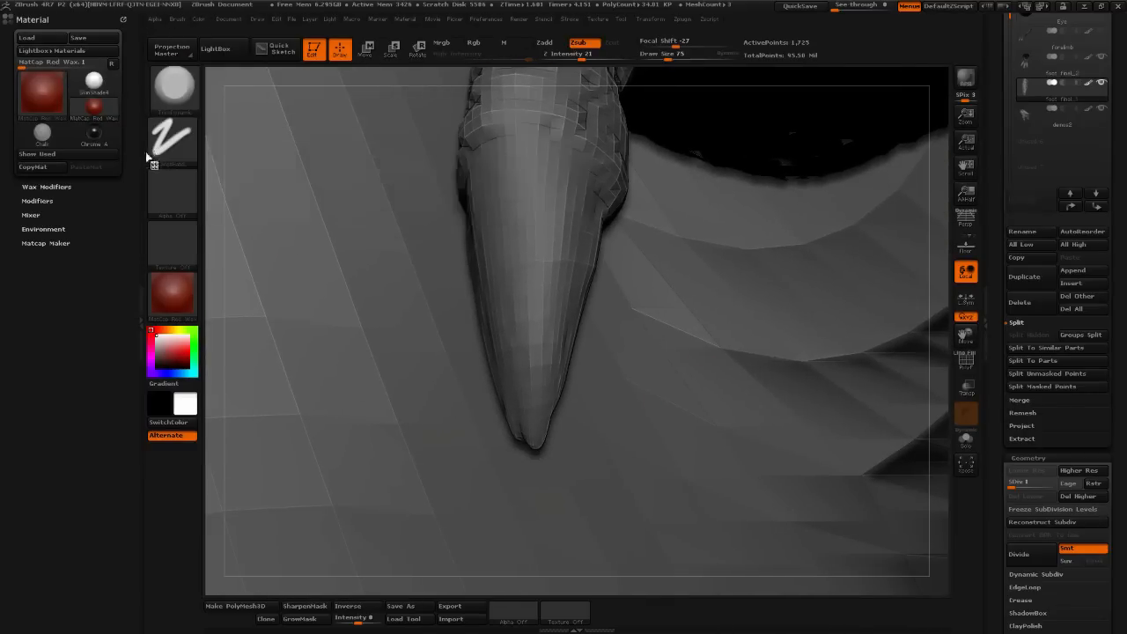
double_click(141, 154)
- Reshape the claw and the toe segment above it from the underside with the Move brush at Draw Size 105
left_click(39, 89)
left_click(264, 104)
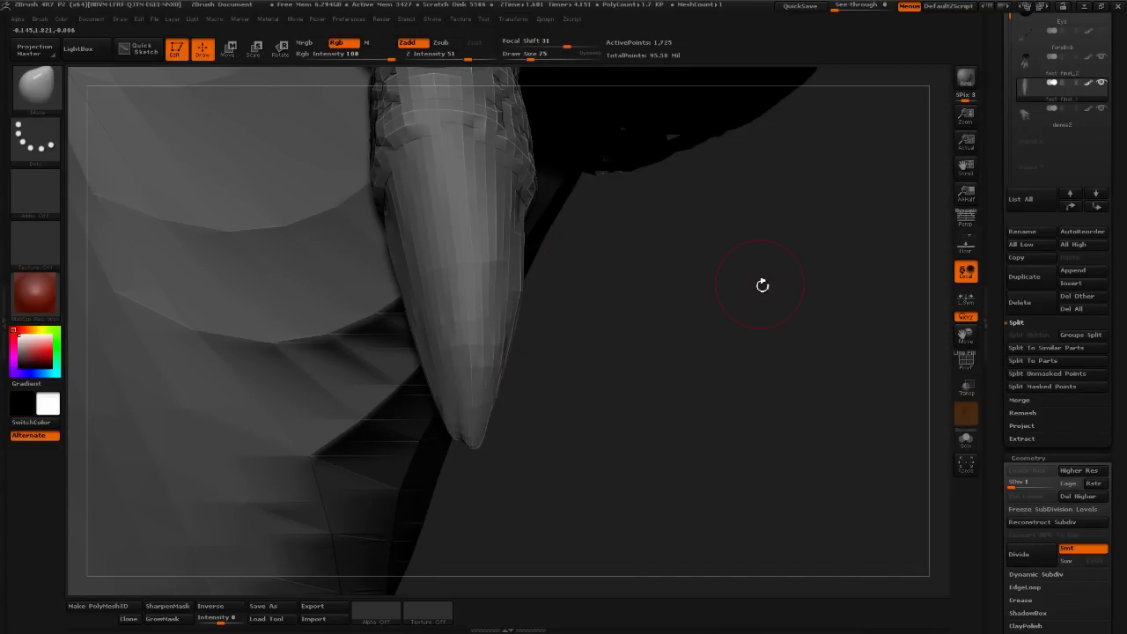
left_click_drag(694, 411, 535, 299)
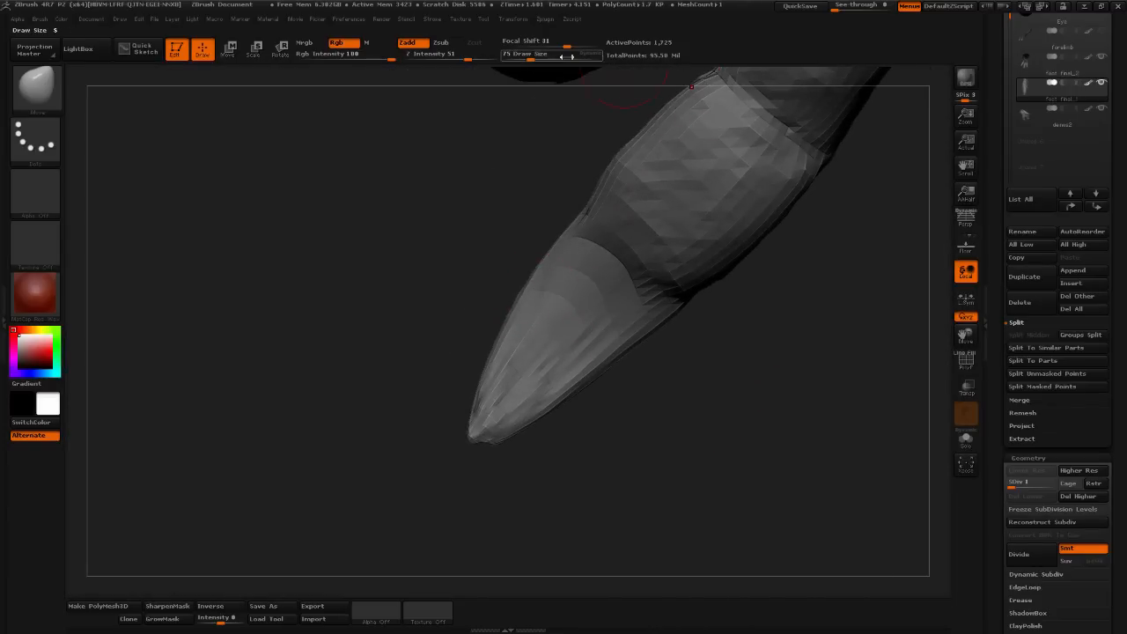
left_click(532, 58)
left_click(536, 59)
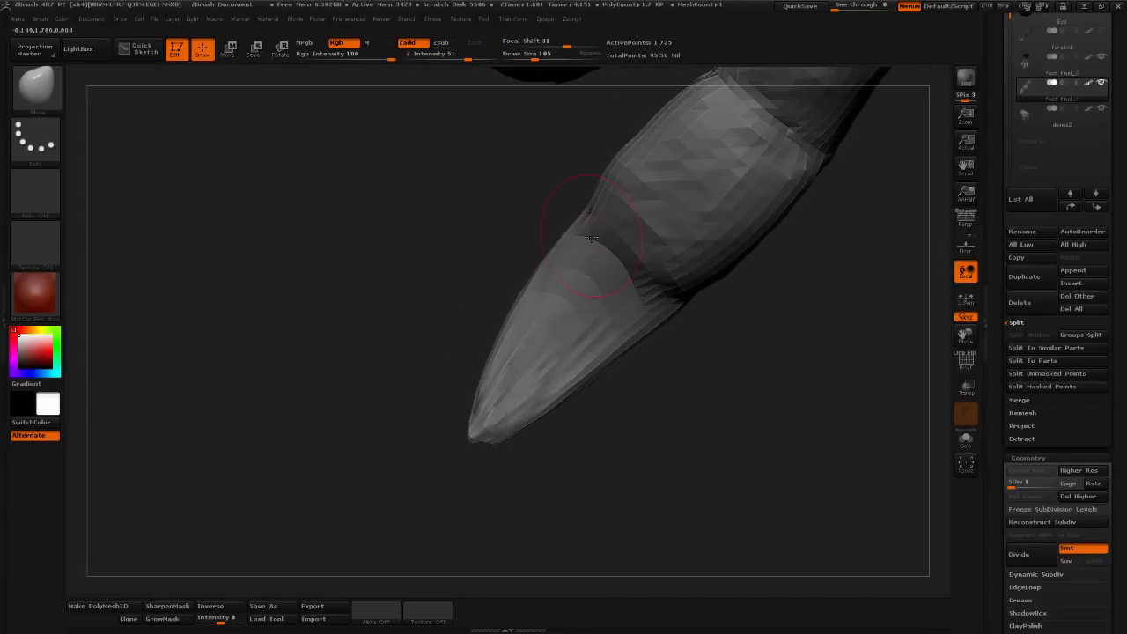
left_click_drag(698, 298, 801, 321)
left_click_drag(522, 314, 478, 332)
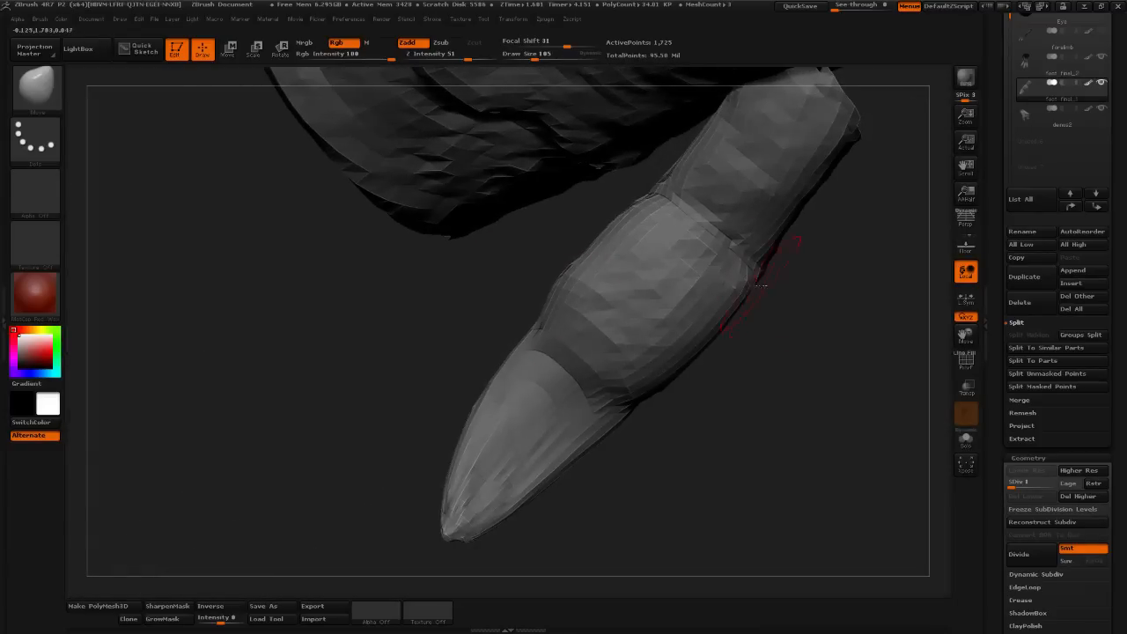
mouse_move(761, 281)
left_mouse_down()
mouse_move(743, 280)
mouse_move(759, 259)
mouse_move(443, 437)
left_mouse_up()
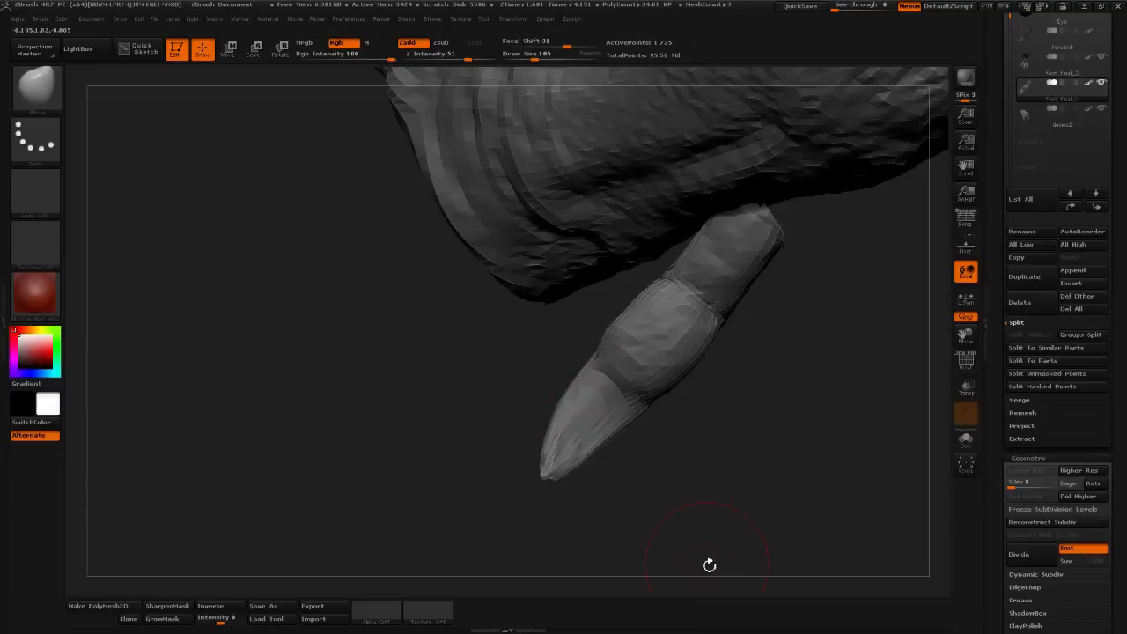
left_click_drag(766, 447, 694, 407)
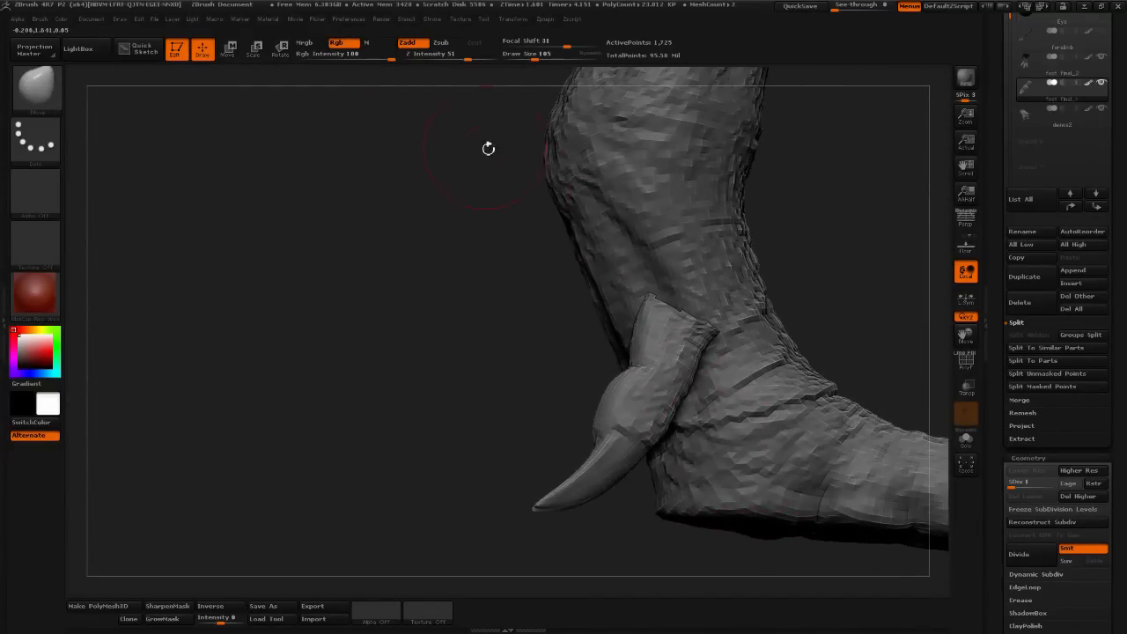
- Adjust the whole rear toe's angle with Transpose Rotate, using an action line from its upper end toward the claw
left_click(281, 51)
mouse_move(671, 324)
left_mouse_down()
mouse_move(622, 506)
mouse_move(648, 512)
mouse_move(626, 507)
left_mouse_up()
left_click_drag(752, 559, 629, 524, "alt")
left_click_drag(740, 339, 749, 384, "alt")
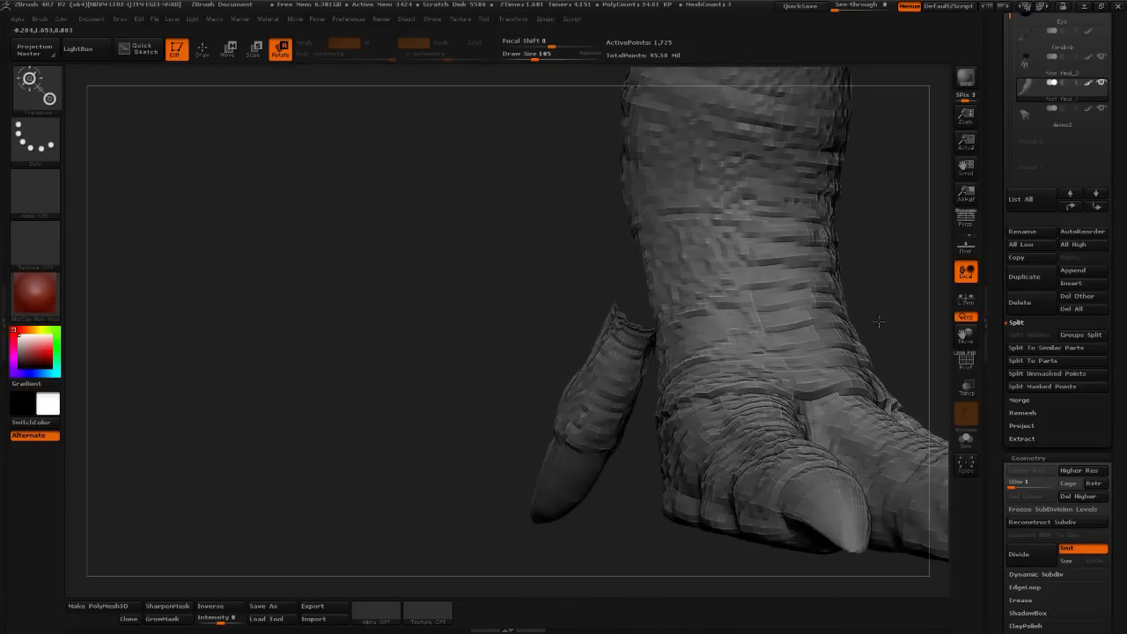
left_click_drag(938, 217, 801, 270)
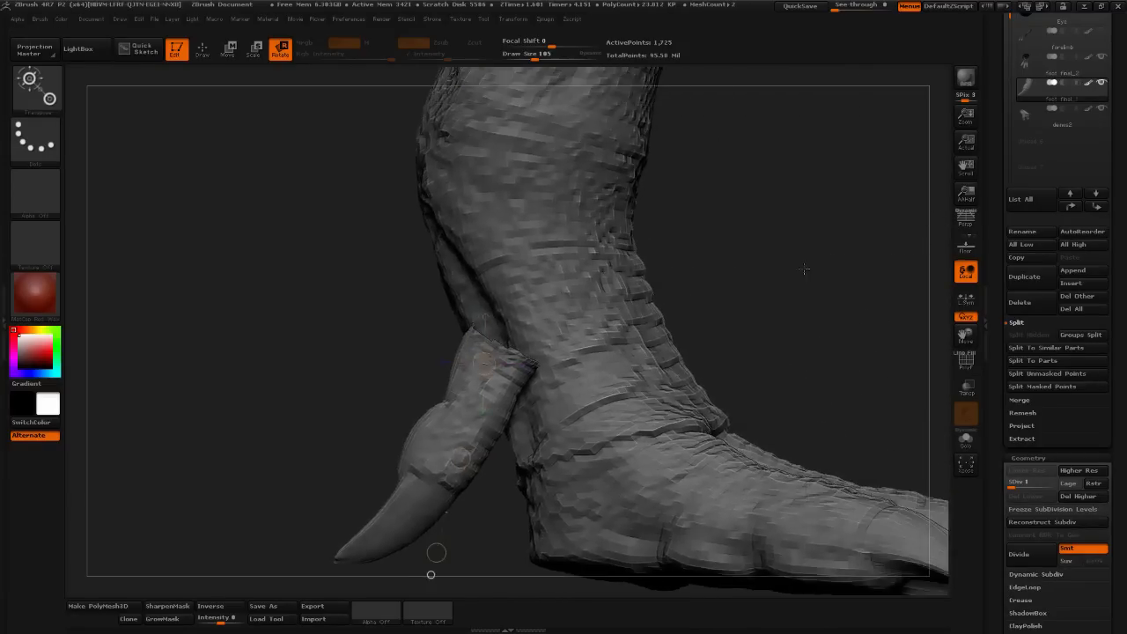
key("q")
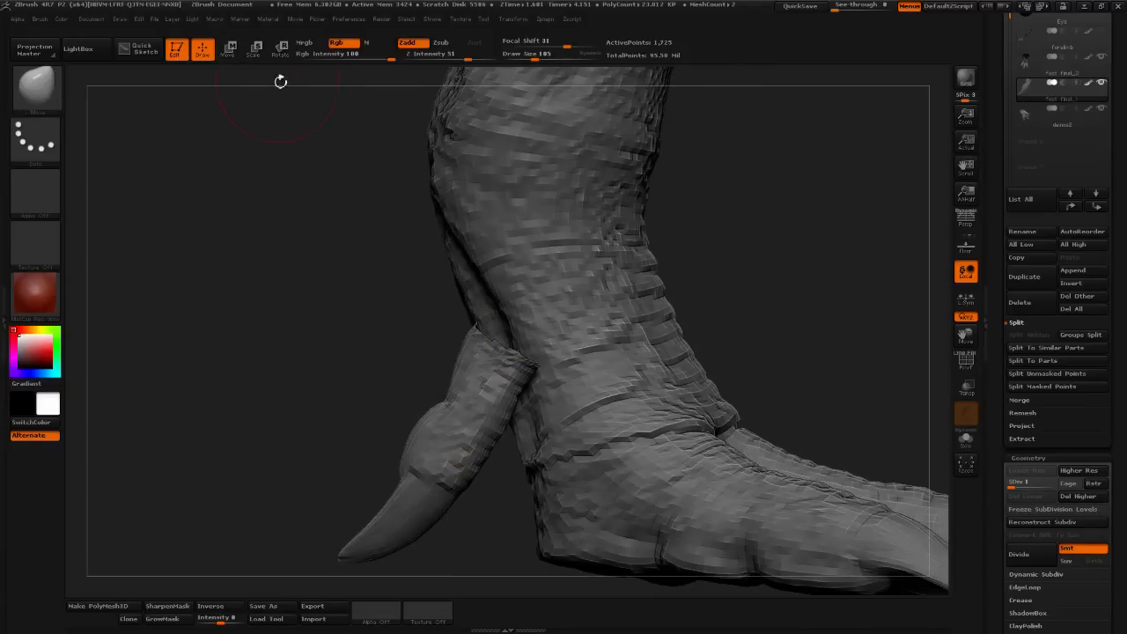
- Pull the rear claw's tip outward and refine its curve with the Move brush at Draw Size 178
left_click_drag(526, 56, 528, 57)
mouse_move(804, 230)
left_mouse_down()
mouse_move(780, 221)
mouse_move(775, 244)
mouse_move(799, 226)
left_mouse_up()
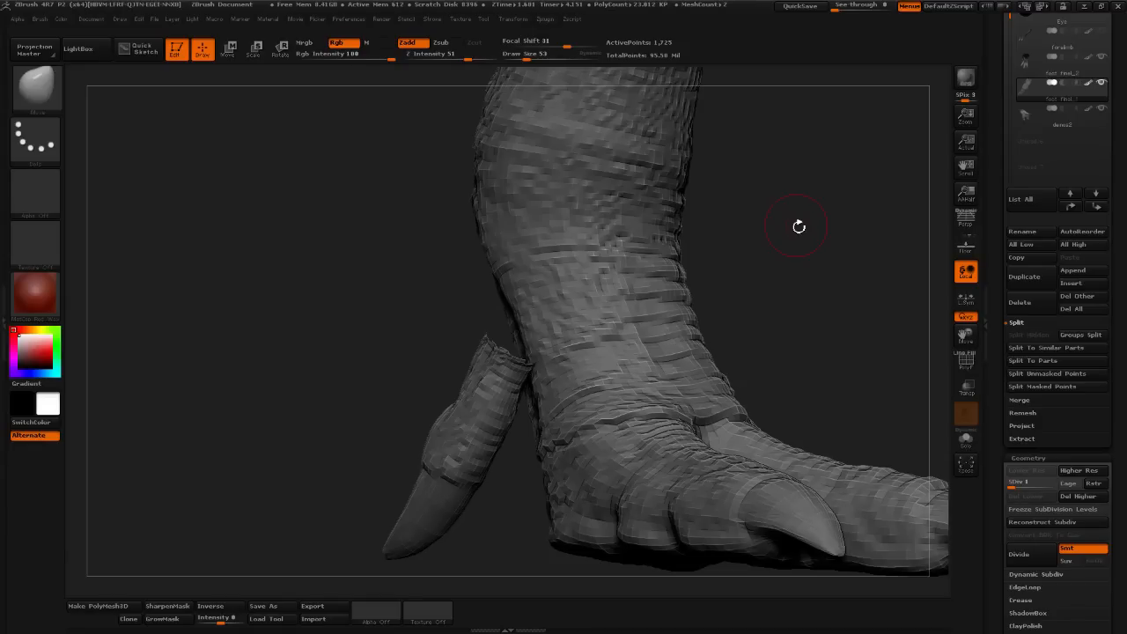
mouse_move(800, 302)
left_mouse_down()
mouse_move(823, 305)
mouse_move(778, 335)
mouse_move(780, 357)
mouse_move(727, 297)
left_mouse_up()
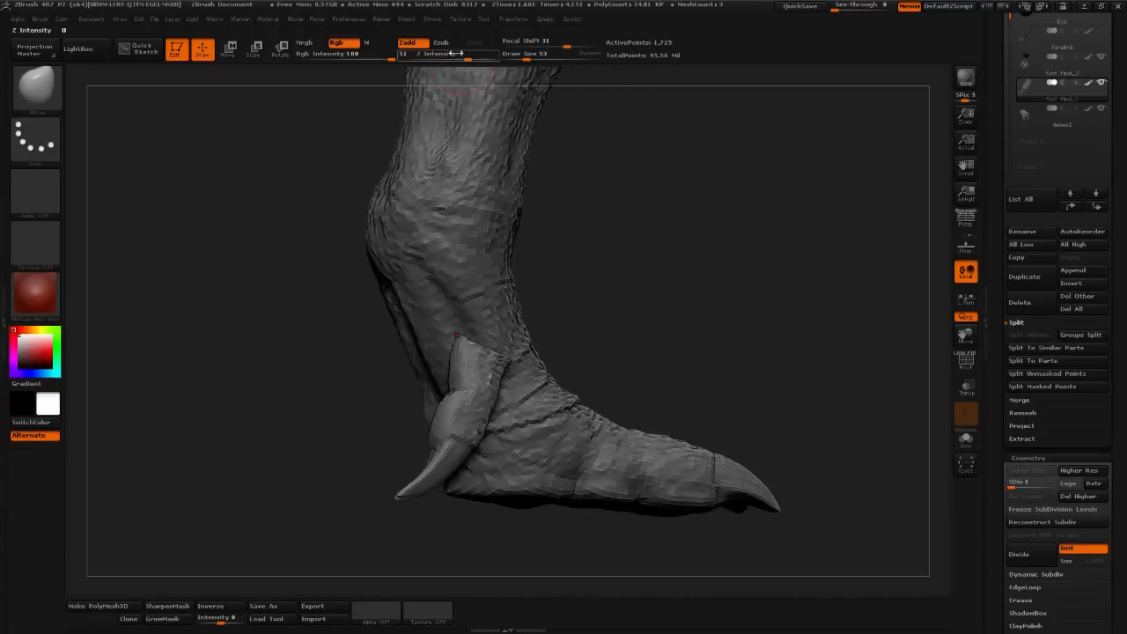
left_click_drag(529, 57, 539, 58)
mouse_move(667, 239)
left_mouse_down("alt")
mouse_move(746, 208)
mouse_move(764, 218)
mouse_move(710, 205)
mouse_move(619, 233)
left_mouse_up("alt")
left_click(546, 61)
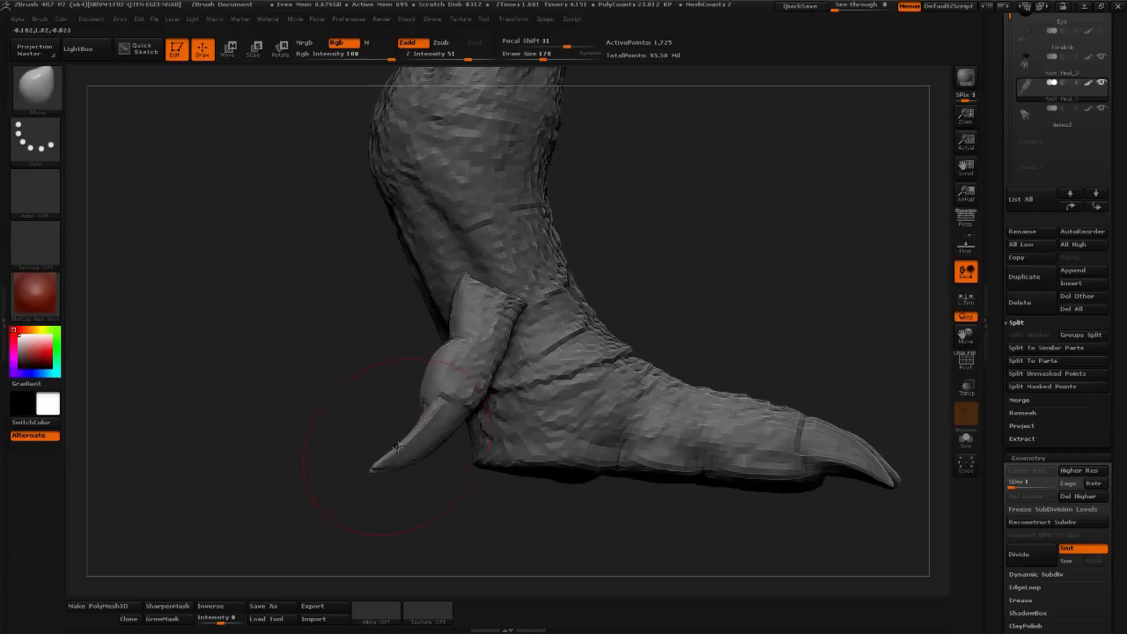
mouse_move(398, 448)
left_mouse_down()
mouse_move(392, 440)
mouse_move(374, 493)
mouse_move(363, 463)
left_mouse_up()
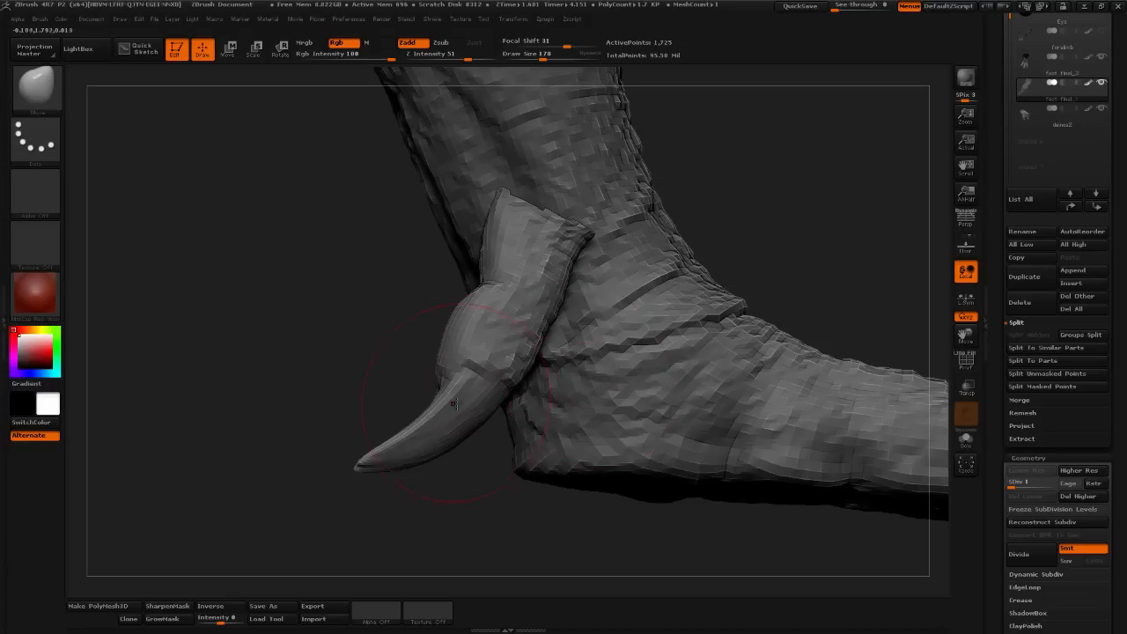
left_click_drag(466, 496, 481, 453, "alt")
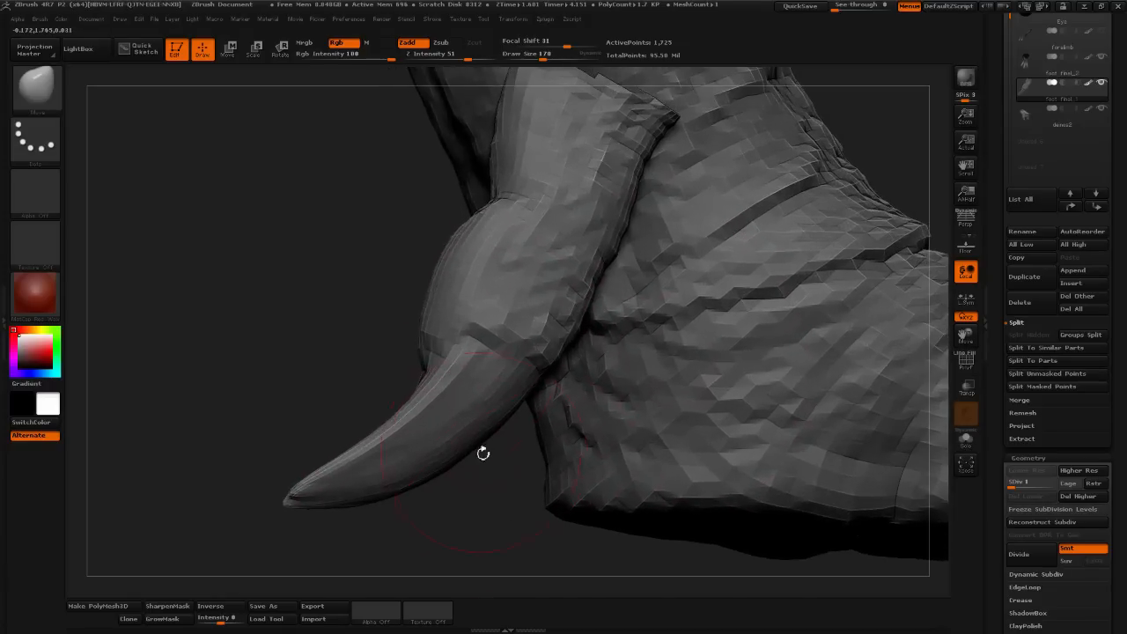
left_click_drag(496, 494, 442, 402, "alt")
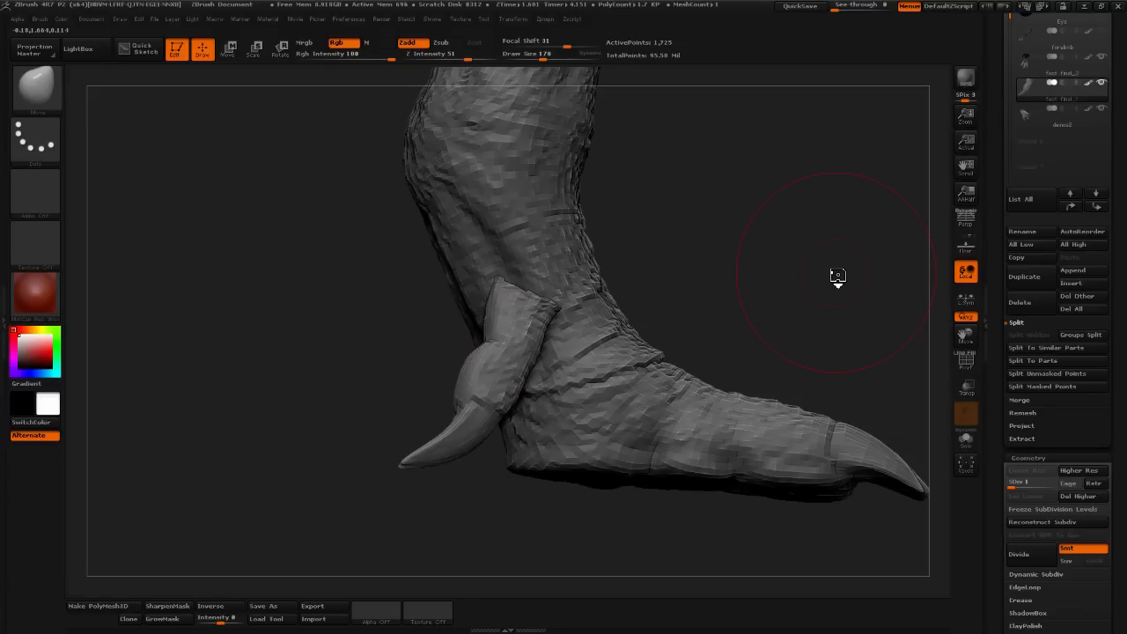
- Make the main foot subtool, foot final_2, active and set the Move brush's Draw Size to 72
left_click_drag(740, 332, 681, 271)
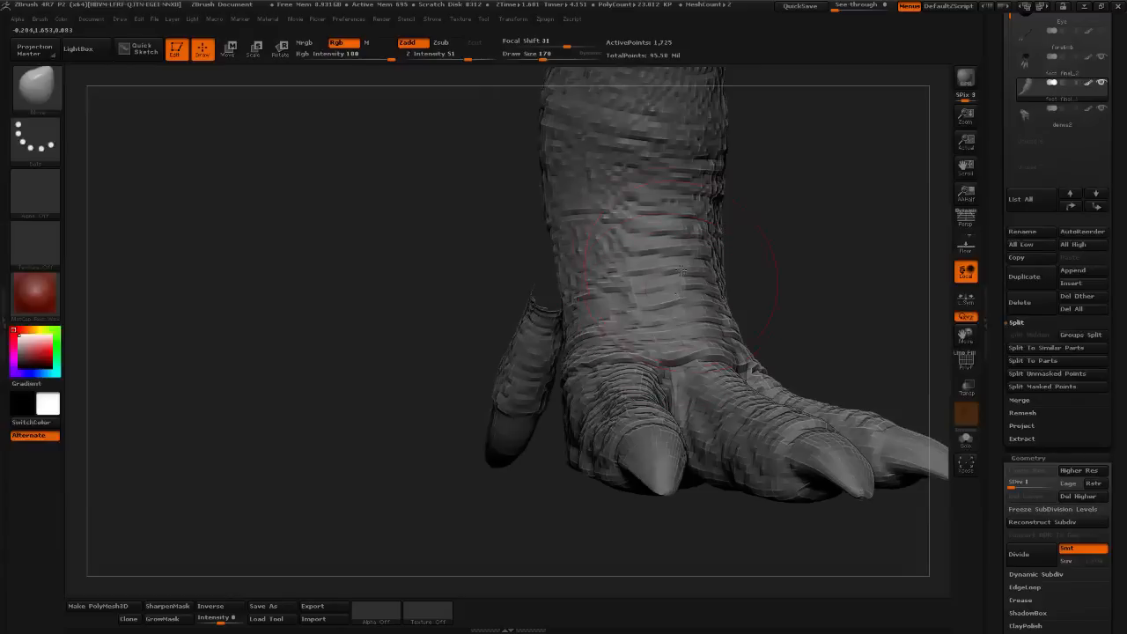
left_click(533, 56)
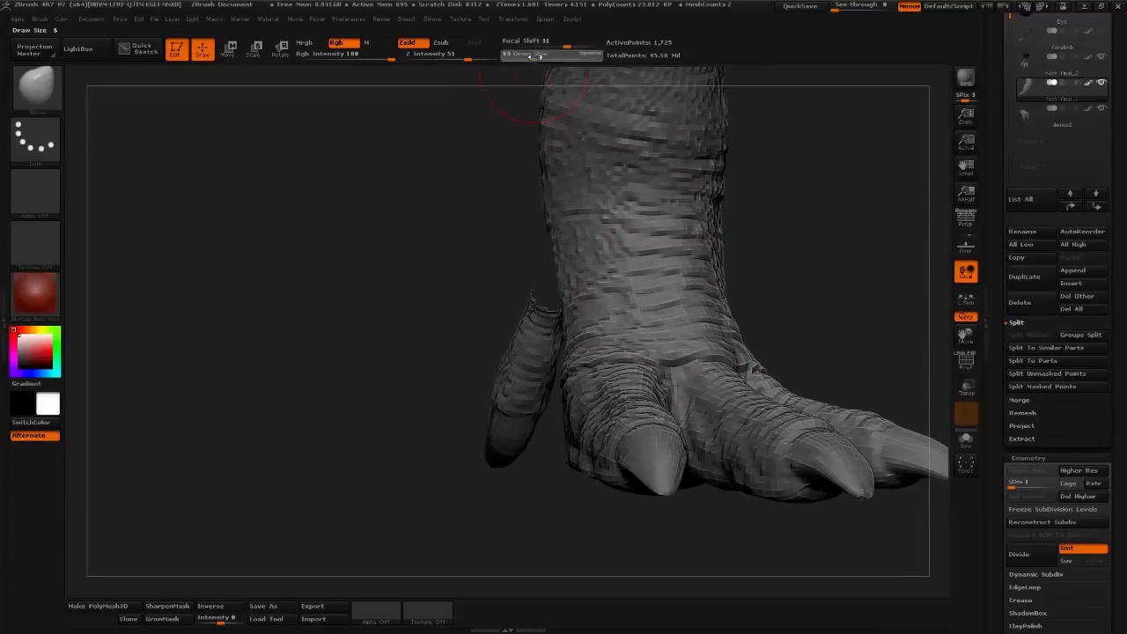
left_click(607, 253, "alt")
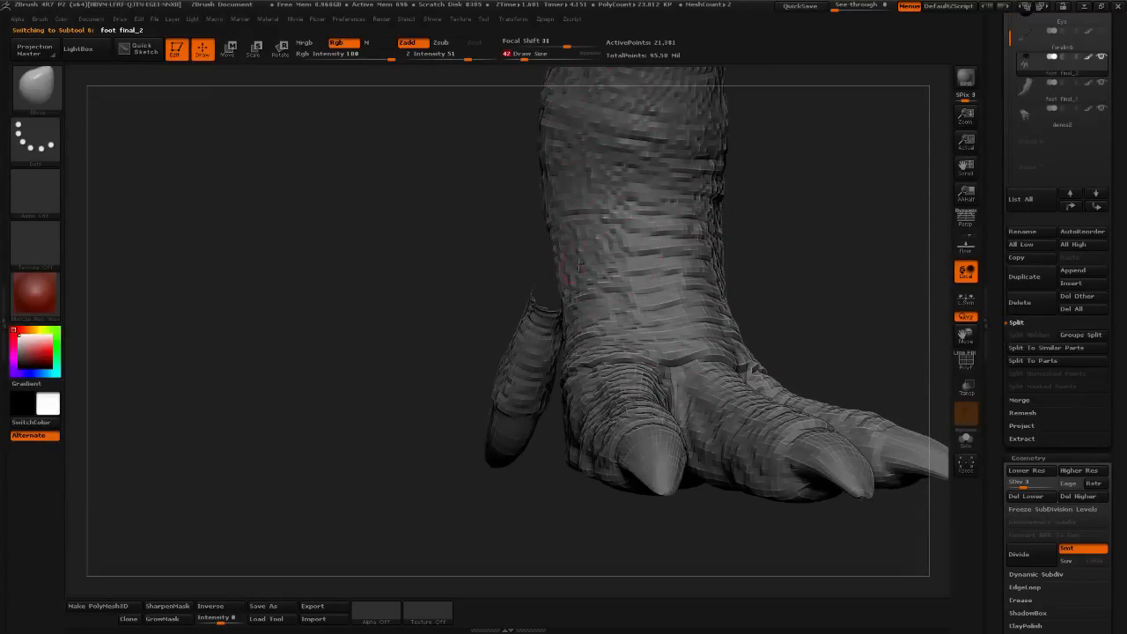
left_click(530, 59)
left_click_drag(786, 146, 848, 181)
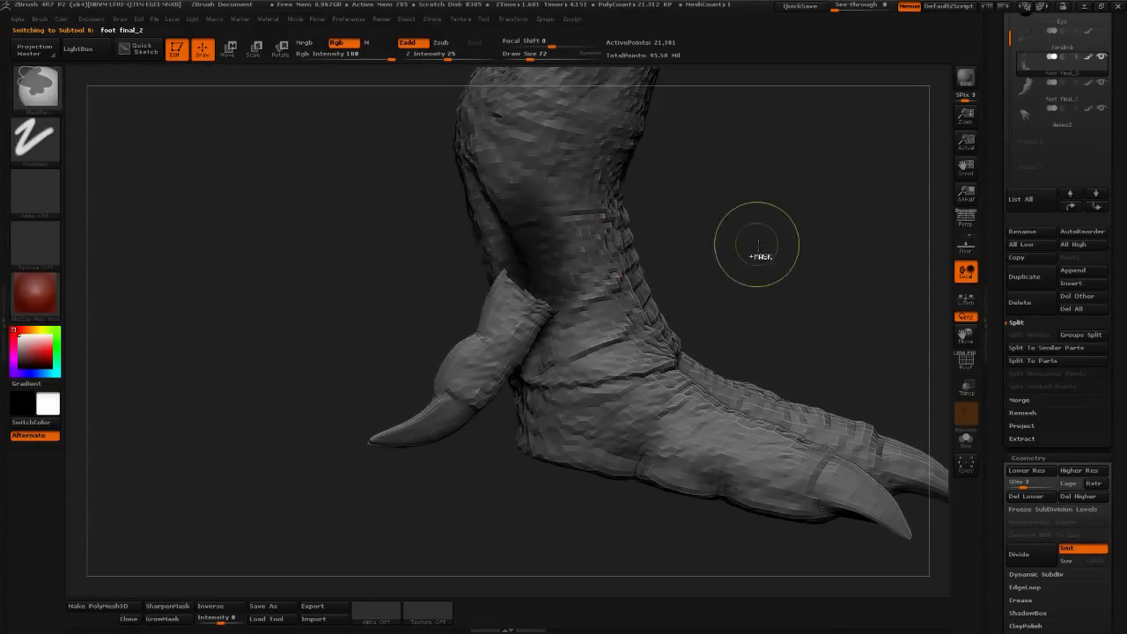
- Mask the main foot except the ankle area above the rear toe and pull that area toward the toe with the Move brush at Draw Size 186
left_click_drag(772, 257, 780, 278, "ctrl")
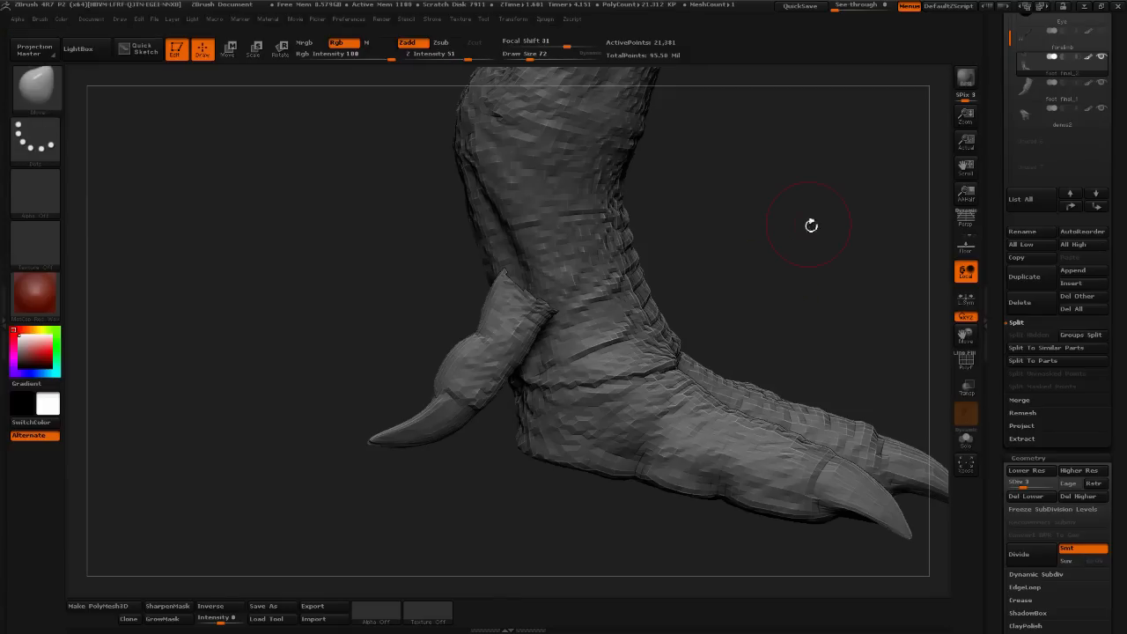
mouse_move(1035, 113)
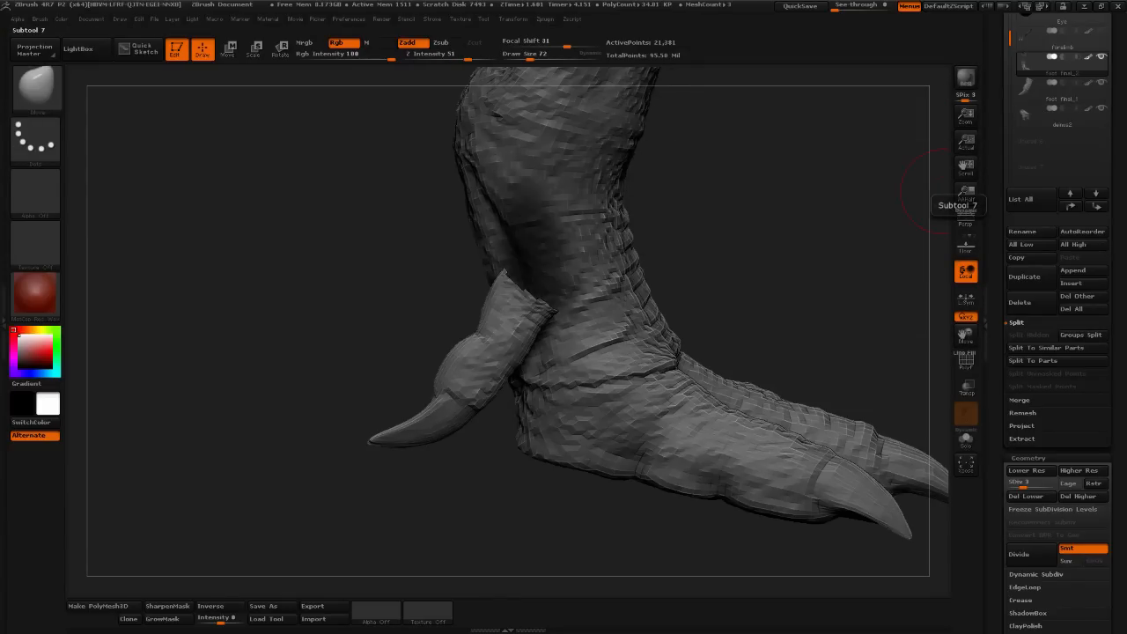
mouse_move(740, 251)
left_mouse_down()
mouse_move(767, 270)
mouse_move(421, 135)
left_mouse_up()
left_click_drag(531, 57, 544, 57)
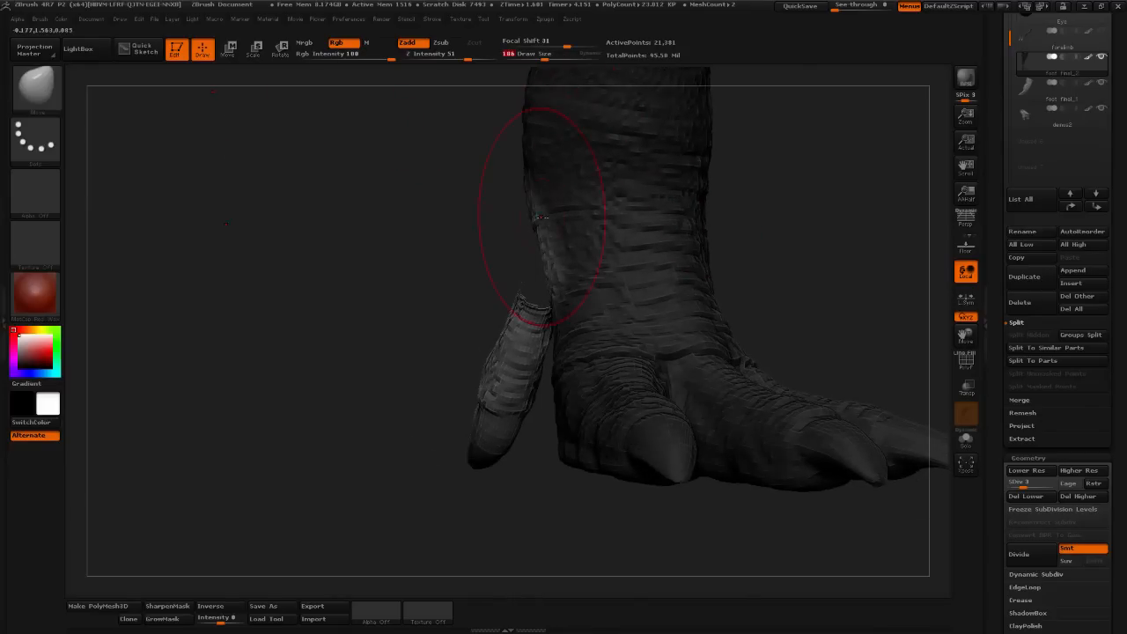
left_click_drag(550, 288, 512, 299)
mouse_move(535, 262)
left_mouse_down()
mouse_move(521, 265)
mouse_move(528, 237)
left_mouse_up()
mouse_move(388, 335)
left_mouse_down()
mouse_move(471, 343)
mouse_move(513, 286)
left_mouse_up()
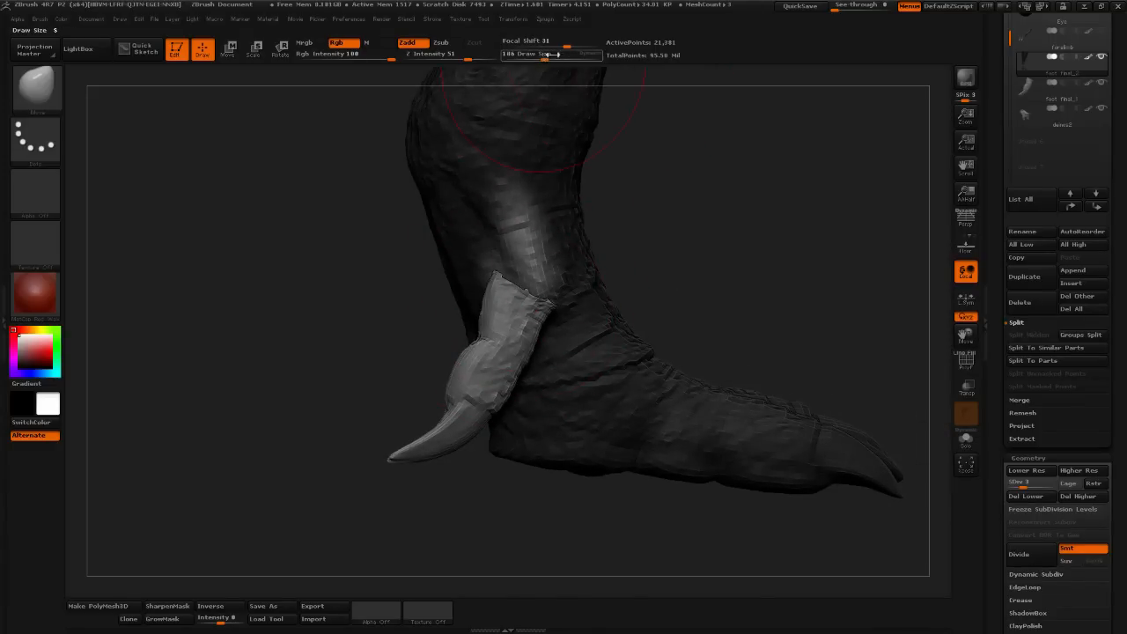
- Pull the unmasked ankle surface over the rear toe's upper end with the Move brush, alternating Draw Sizes 105 and 45
left_click_drag(553, 53, 540, 54)
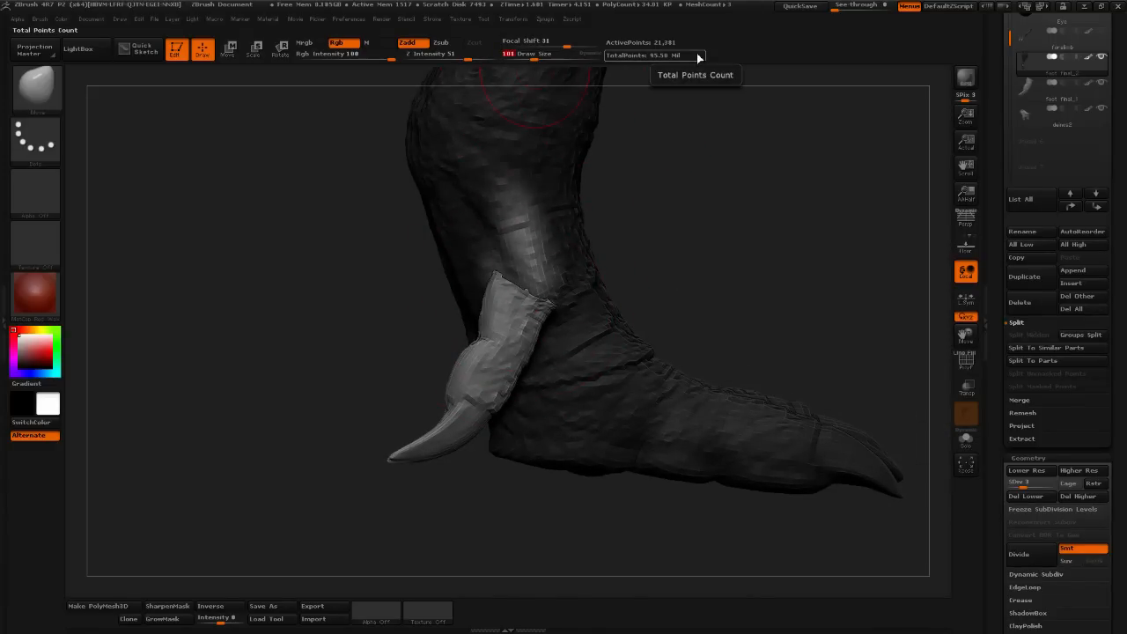
left_click_drag(541, 53, 553, 54)
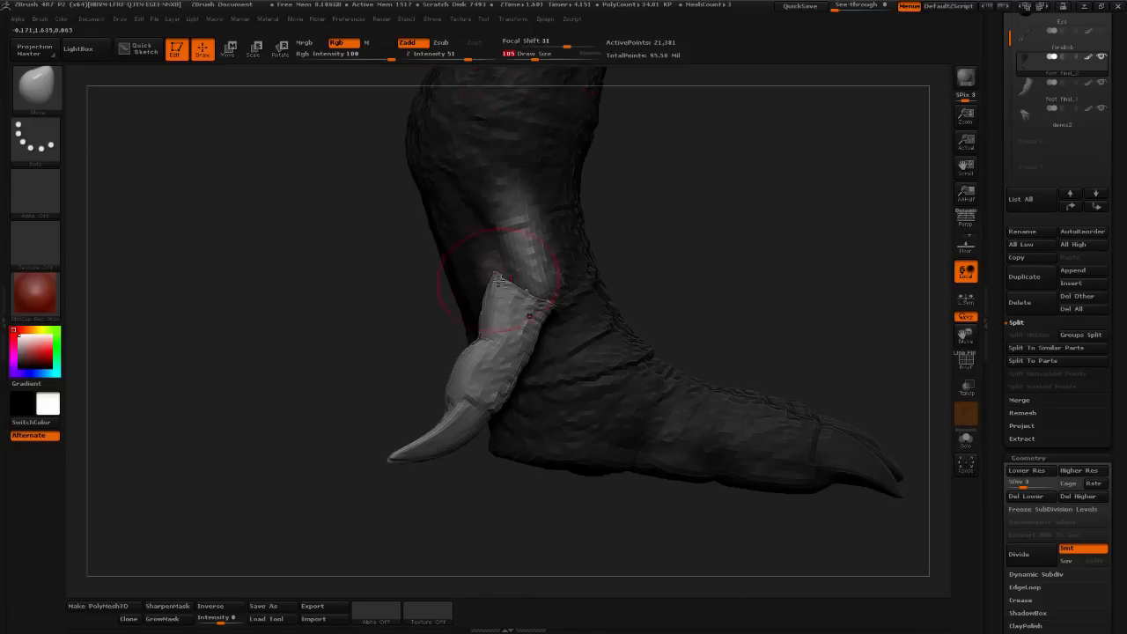
mouse_move(508, 278)
left_mouse_down()
mouse_move(488, 298)
mouse_move(497, 305)
mouse_move(495, 287)
mouse_move(517, 269)
mouse_move(498, 263)
mouse_move(529, 271)
mouse_move(502, 295)
mouse_move(518, 270)
left_mouse_up()
left_click_drag(533, 57, 525, 58)
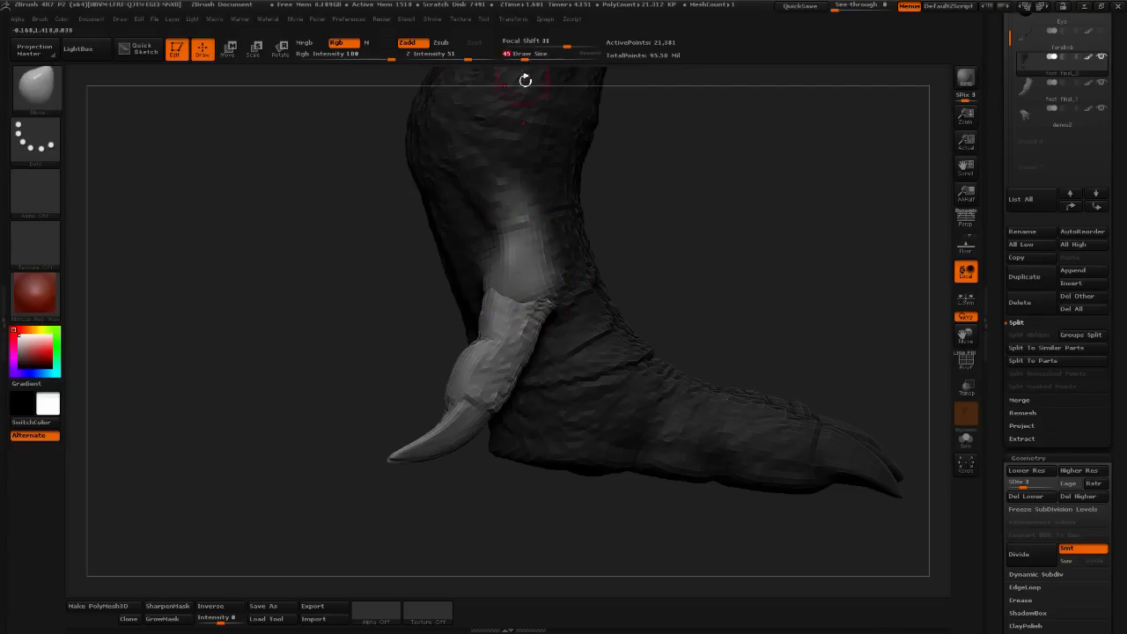
left_click_drag(509, 266, 516, 272)
left_click_drag(526, 59, 535, 58)
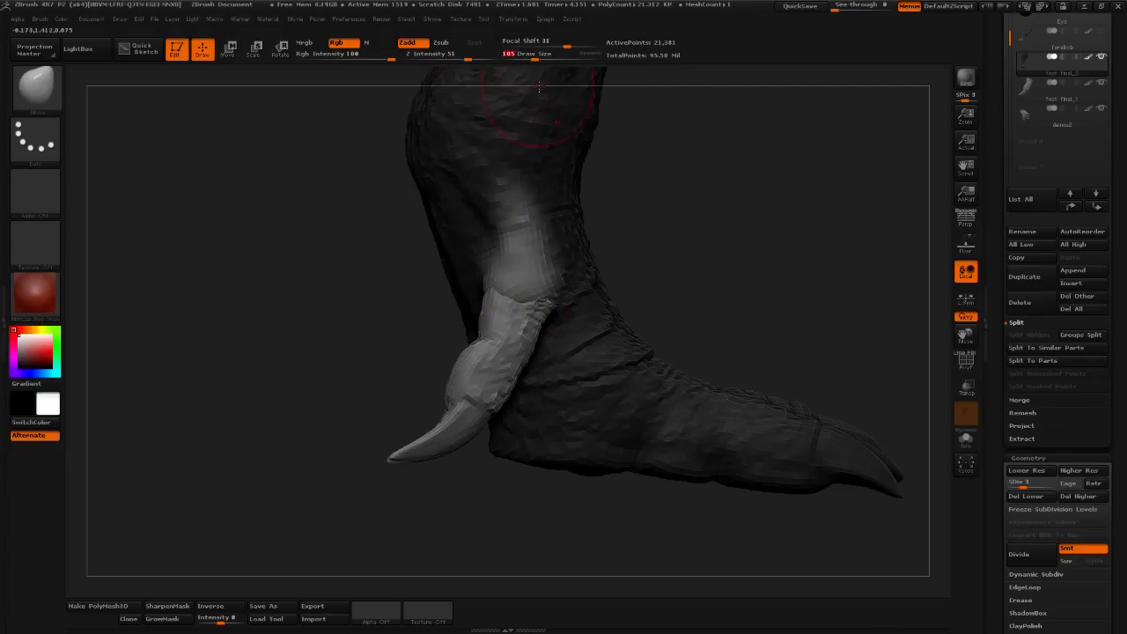
left_click_drag(458, 273, 448, 275)
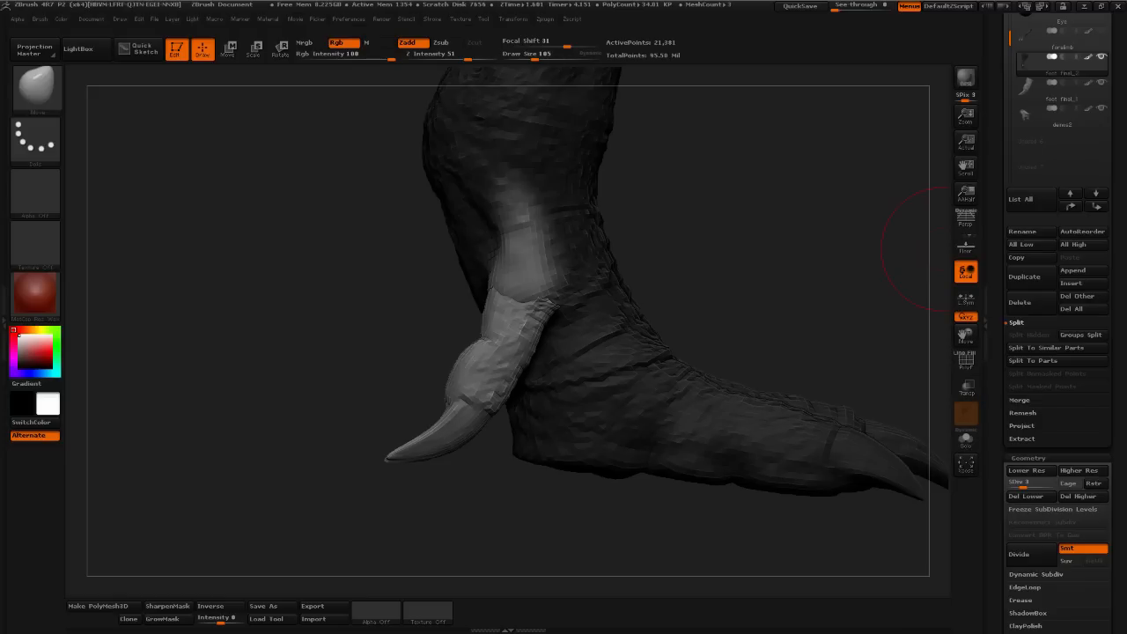
- Refine the ankle bulge around the toe joint from several sides with the Move brush at Draw Size 105 and clear the mask
left_click_drag(707, 307, 686, 291)
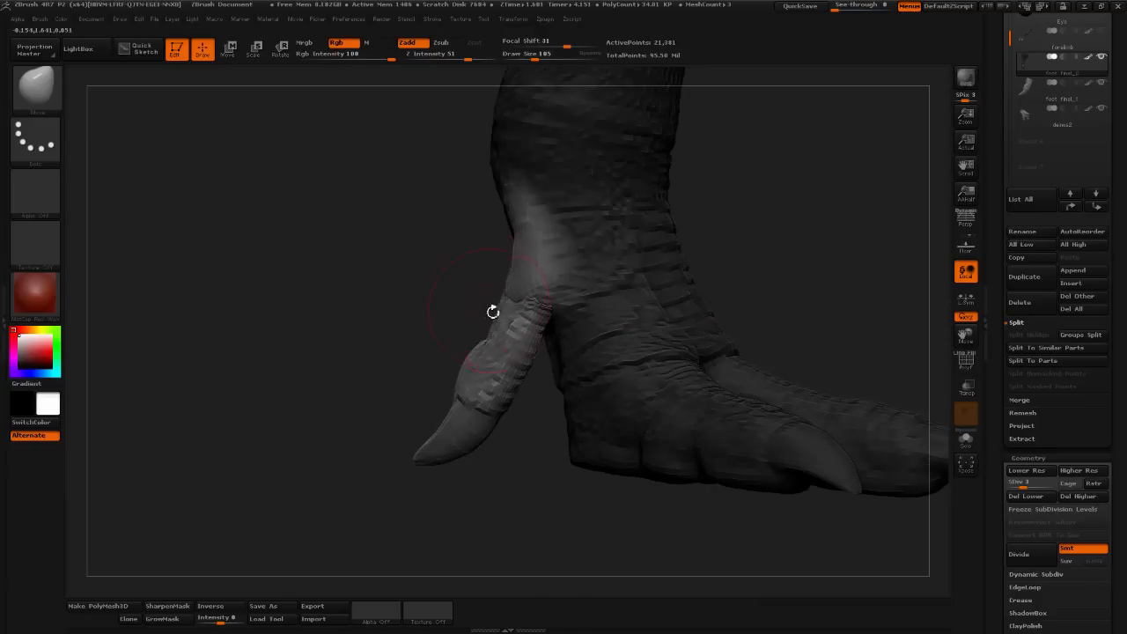
left_click_drag(522, 307, 544, 310)
left_click_drag(660, 252, 669, 259)
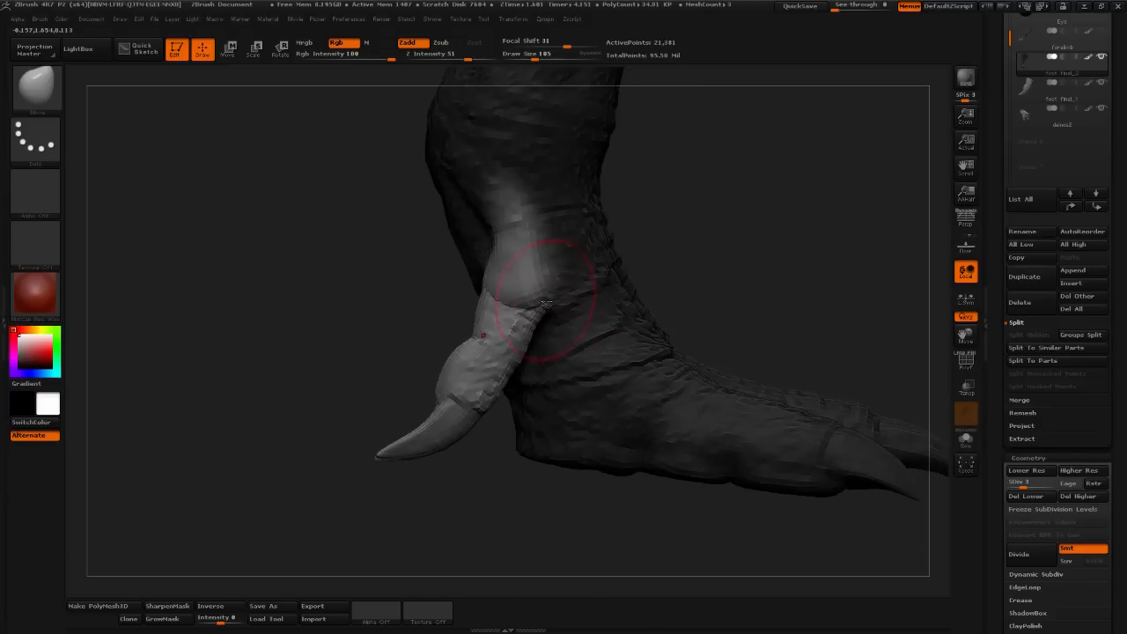
left_click_drag(556, 304, 518, 294)
key("ctrl")
mouse_move(702, 163)
left_mouse_down("ctrl")
mouse_move(709, 191)
mouse_move(673, 213)
left_mouse_up("ctrl")
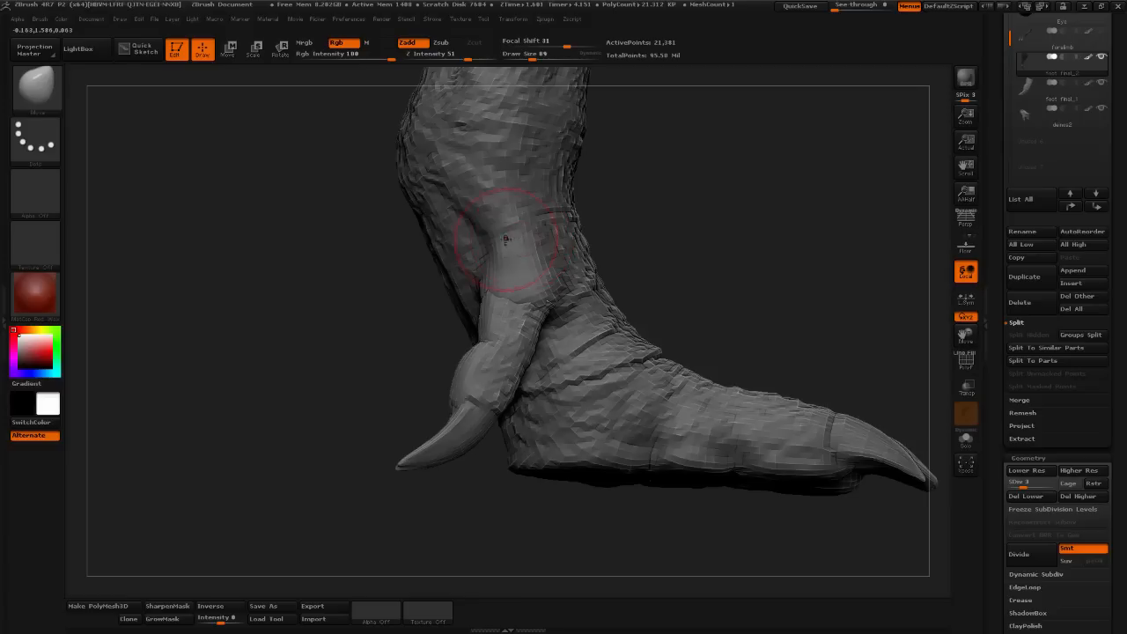
- Adjust the unmasked foot surface at the front of the toe joint with the Move brush at Draw Size 89
left_click(527, 57)
left_click(531, 55)
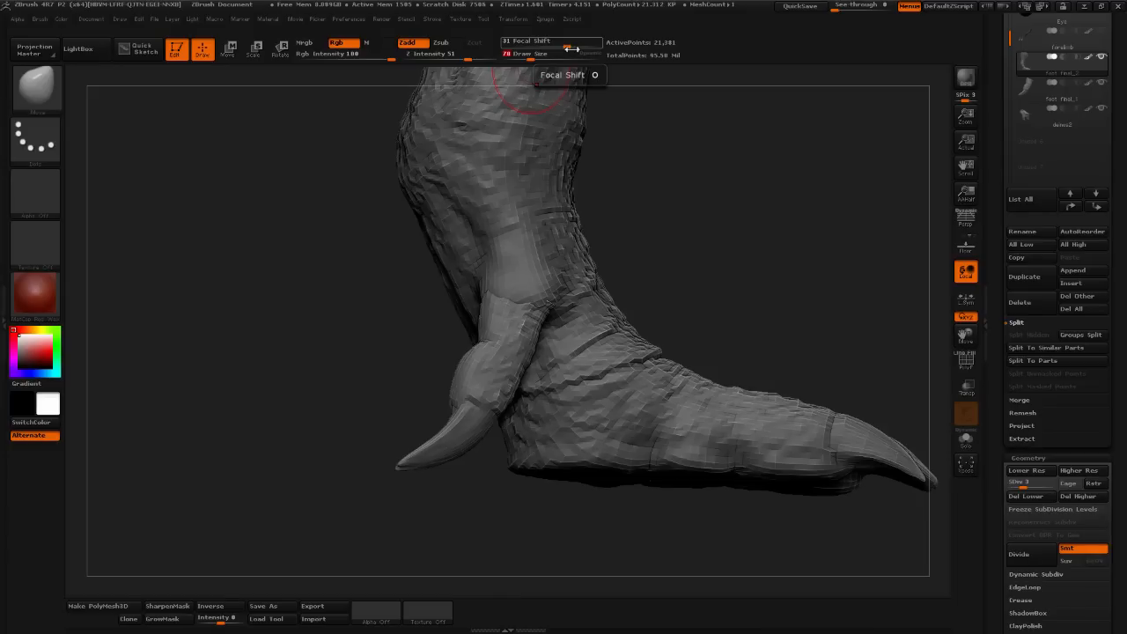
left_click_drag(531, 55, 533, 55)
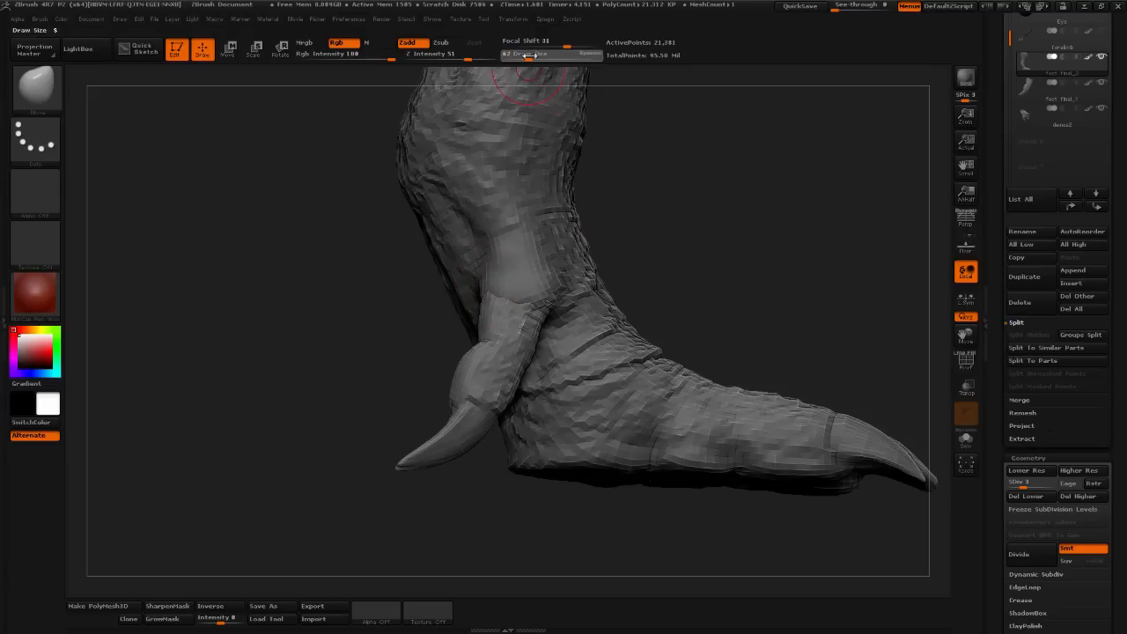
left_click_drag(603, 131, 682, 259)
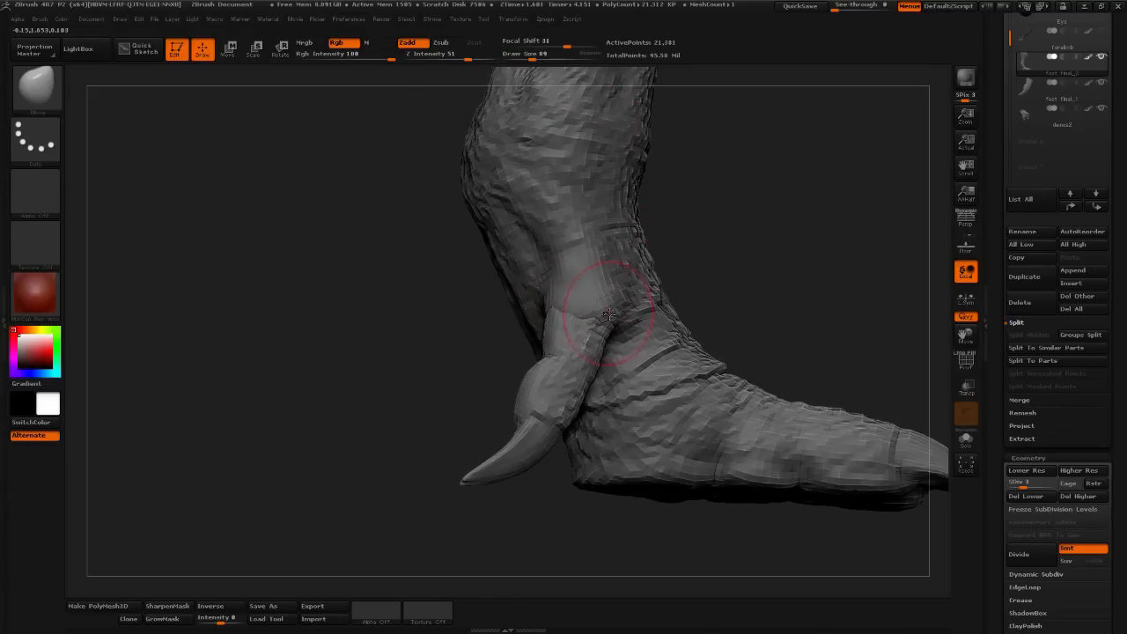
left_click_drag(609, 318, 607, 313)
left_click_drag(768, 252, 651, 258)
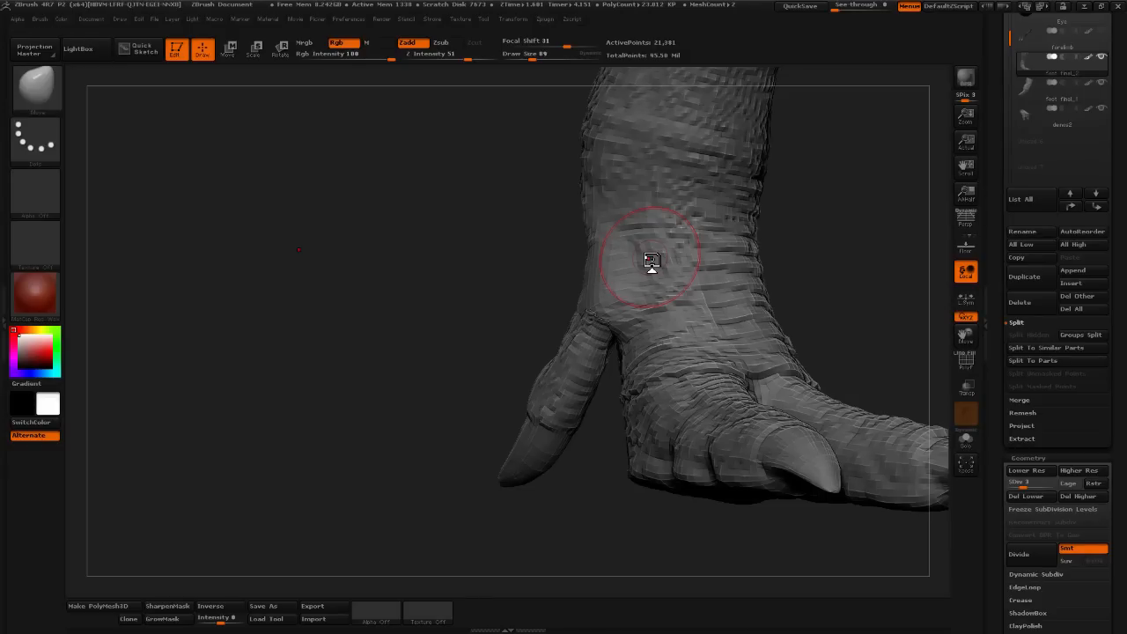
left_click_drag(803, 254, 826, 272)
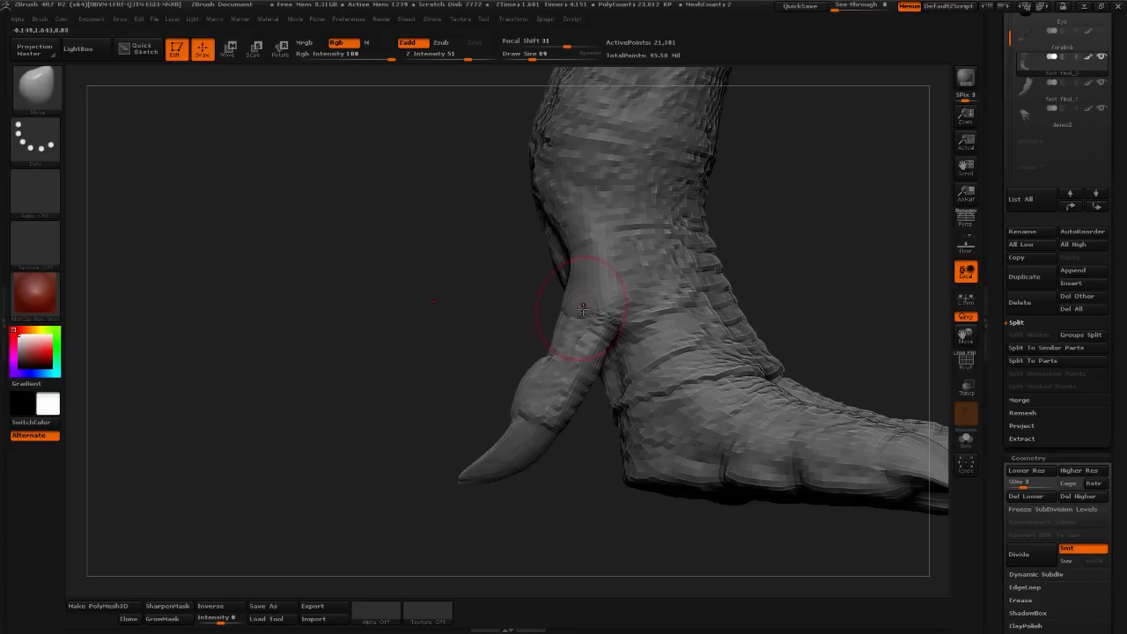
left_click_drag(837, 239, 772, 257)
- Shape the ankle surface directly above the rear toe with the Move brush at Draw Size 50
left_click_drag(533, 59, 546, 60)
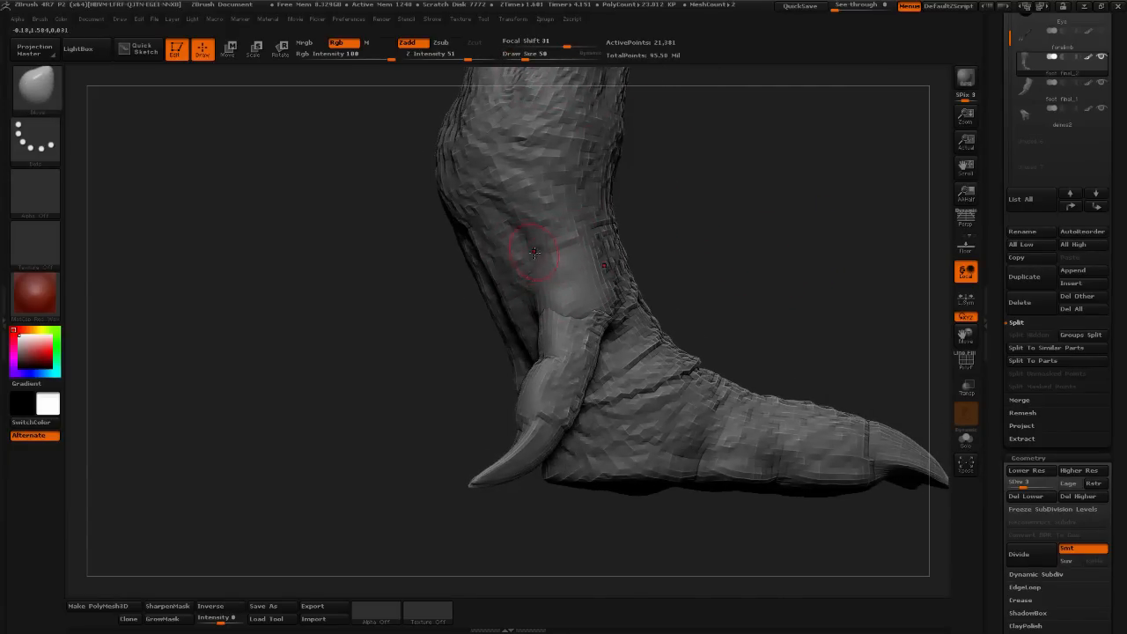
mouse_move(566, 285)
left_mouse_down()
mouse_move(576, 282)
mouse_move(564, 298)
left_mouse_up()
left_click_drag(721, 297, 811, 254)
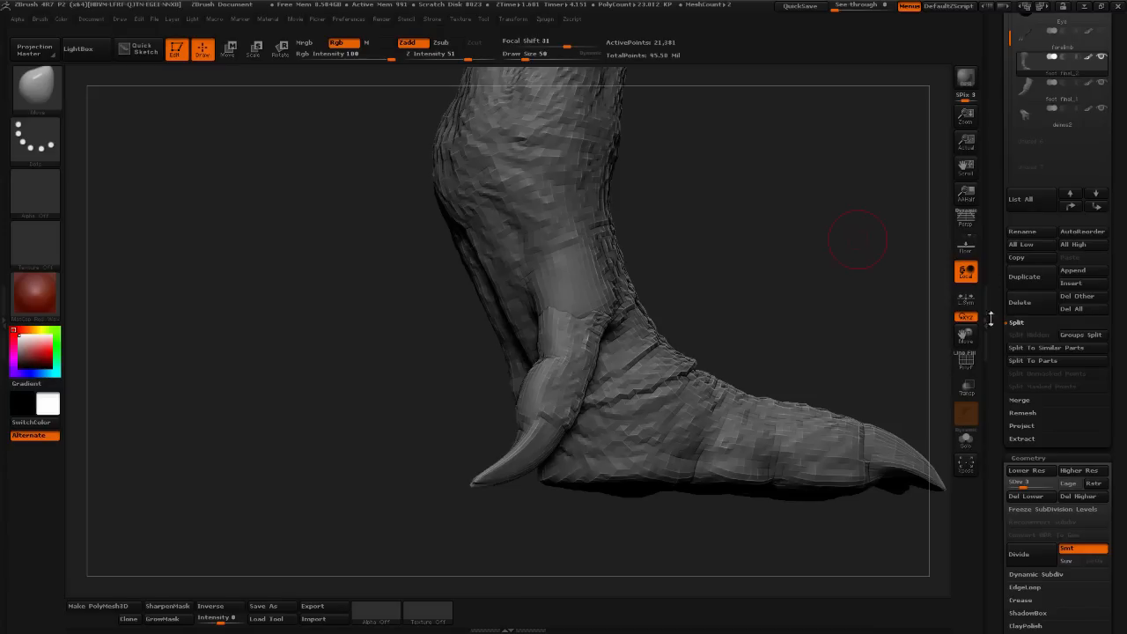
left_click_drag(727, 234, 698, 230)
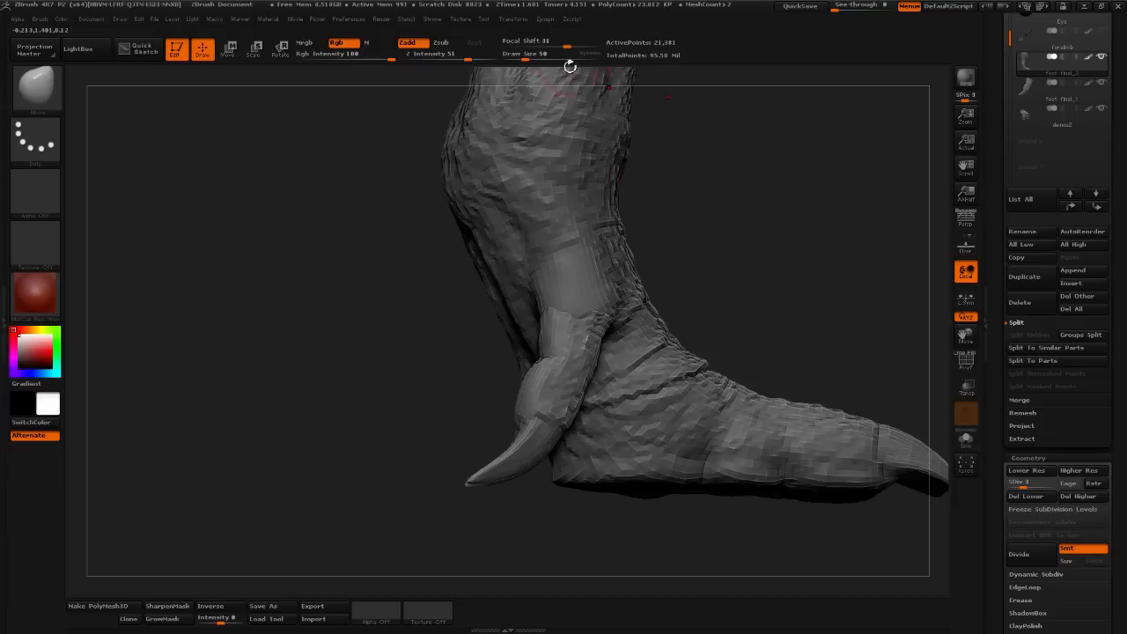
- Refine the ankle's rear edge at Draw Size 78 and its lower edge over the toe at Draw Size 89 with the Move brush
left_click_drag(525, 59, 527, 59)
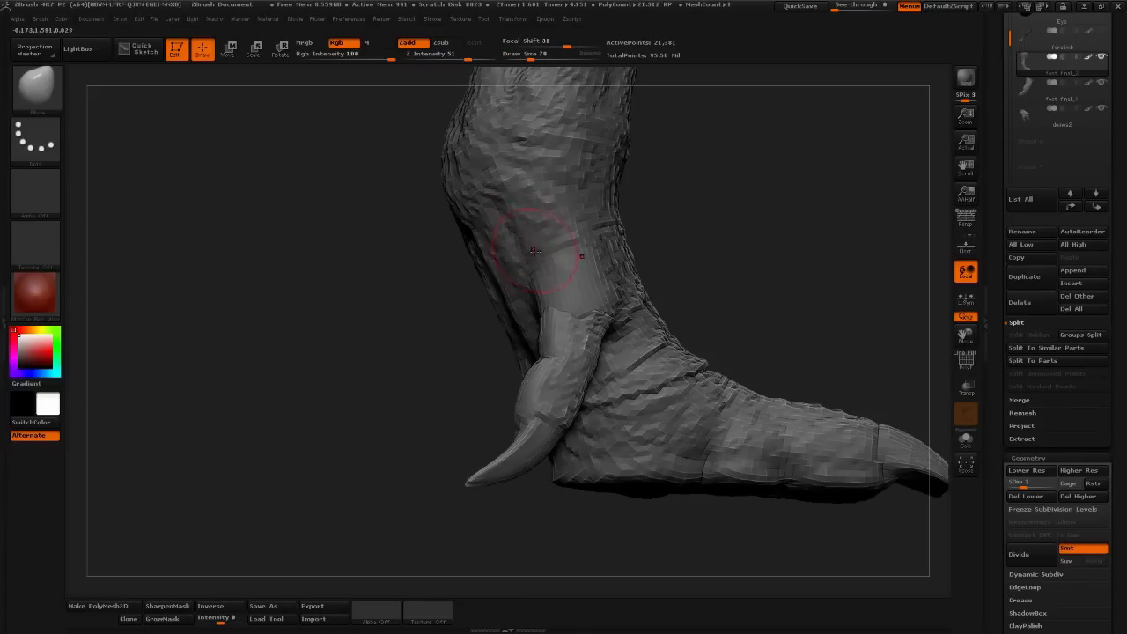
left_click_drag(534, 273, 530, 274)
mouse_move(703, 260)
left_mouse_down()
mouse_move(685, 253)
mouse_move(730, 234)
left_mouse_up()
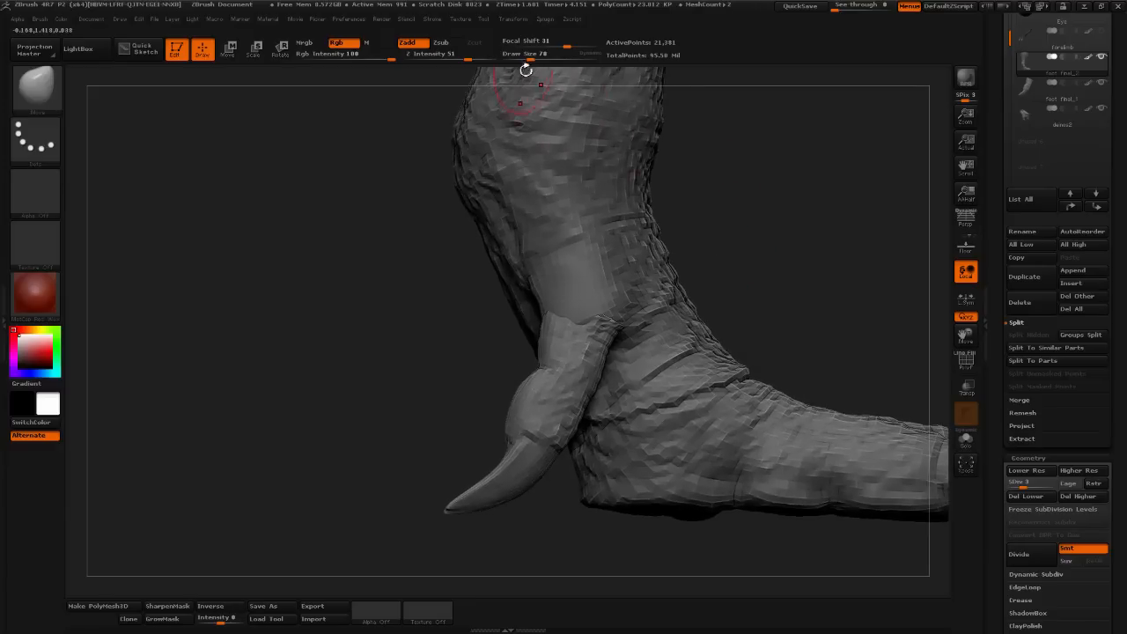
left_click_drag(532, 57, 534, 57)
left_click_drag(598, 309, 582, 320)
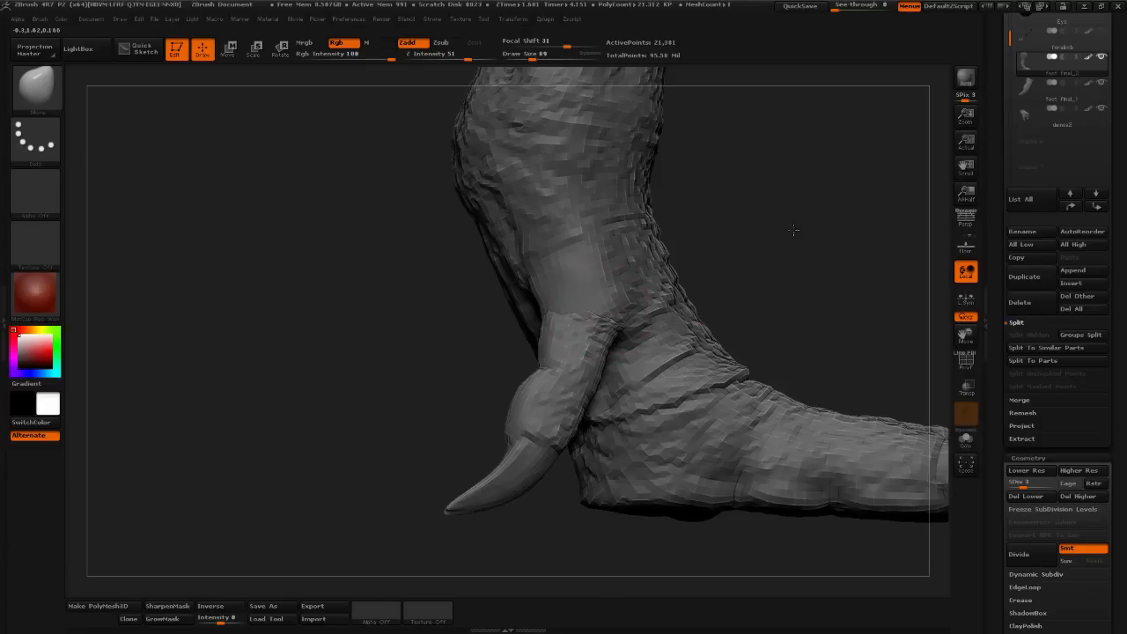
- Make the rear toe subtool, foot final_1, active and mask all of it except its upper rim, painting the rim at Draw Size 30
left_click_drag(796, 232, 791, 269, "alt")
left_click(587, 363, "alt")
left_click_drag(612, 344, 622, 339)
left_click_drag(754, 245, 739, 276, "alt")
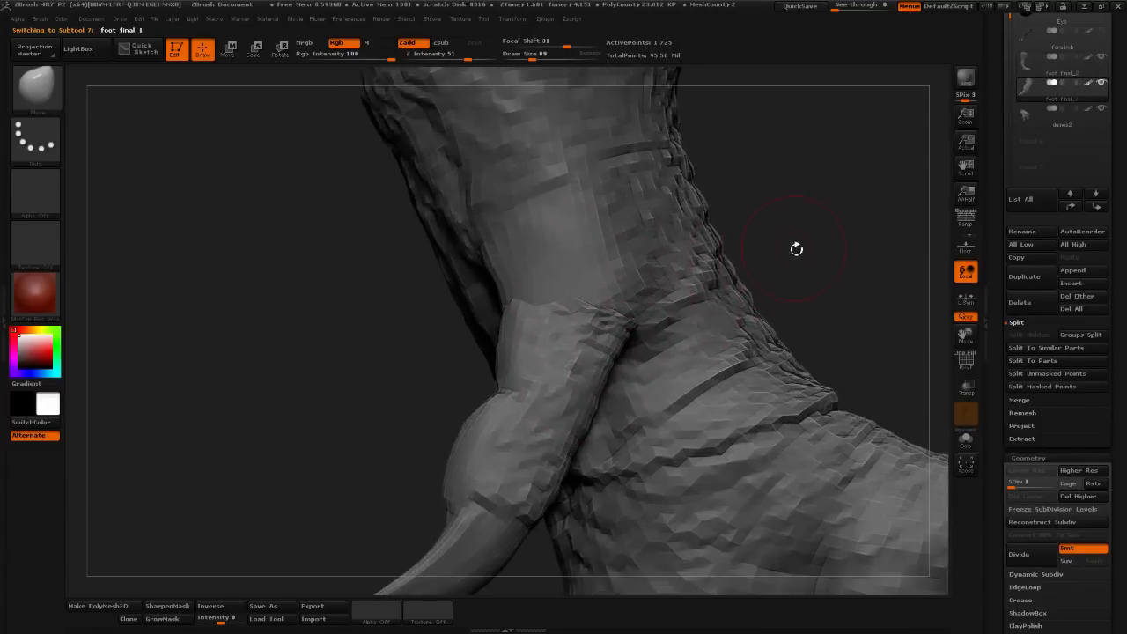
left_click_drag(796, 247, 686, 244)
left_click(526, 54)
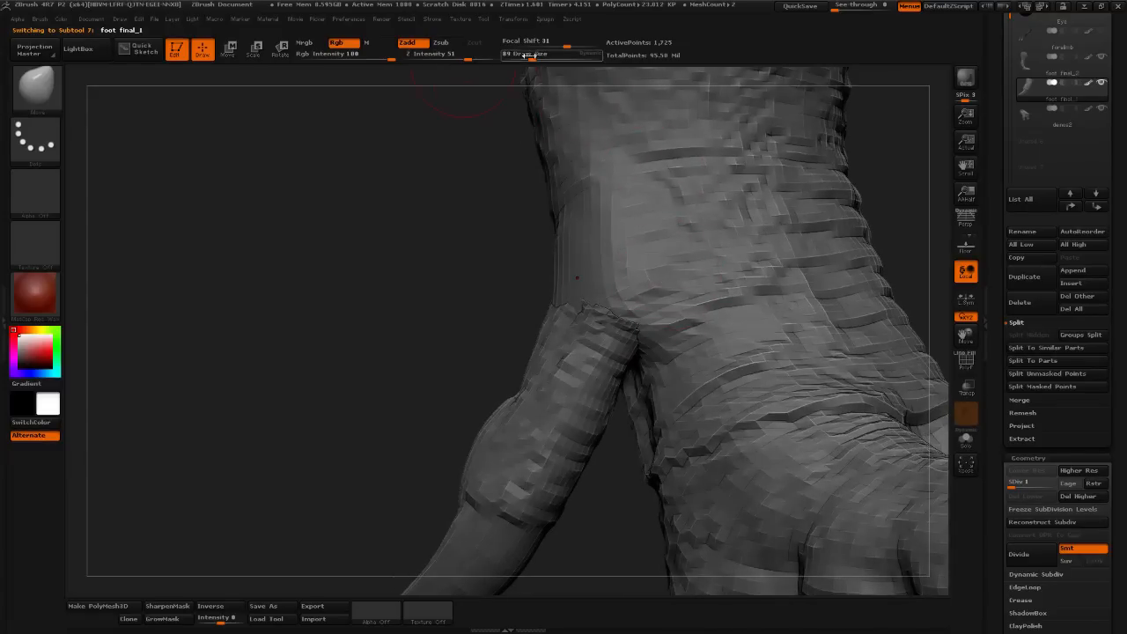
type("30")
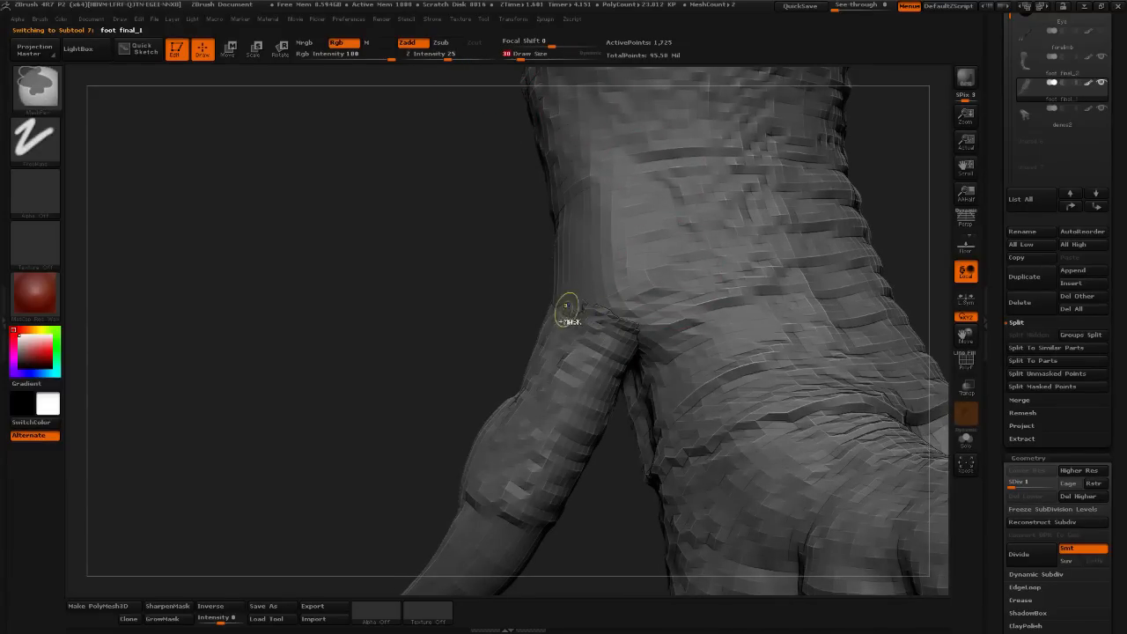
mouse_move(569, 309)
left_mouse_down("ctrl")
mouse_move(631, 327)
mouse_move(567, 306)
left_mouse_up("ctrl")
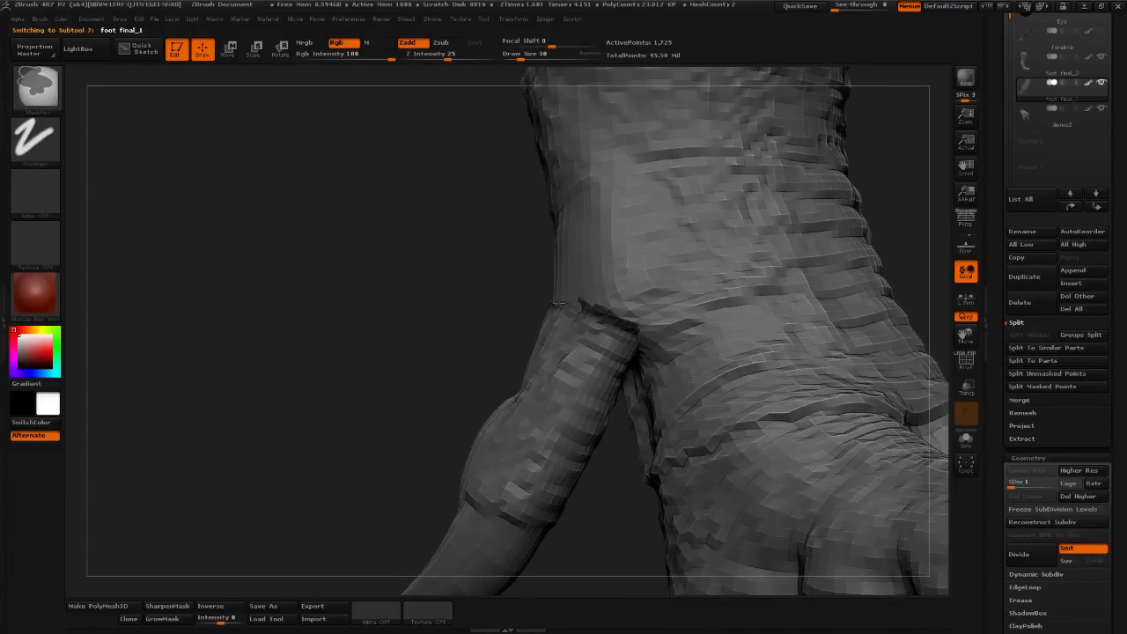
mouse_move(444, 295)
left_mouse_down()
mouse_move(701, 276)
mouse_move(761, 248)
left_mouse_up()
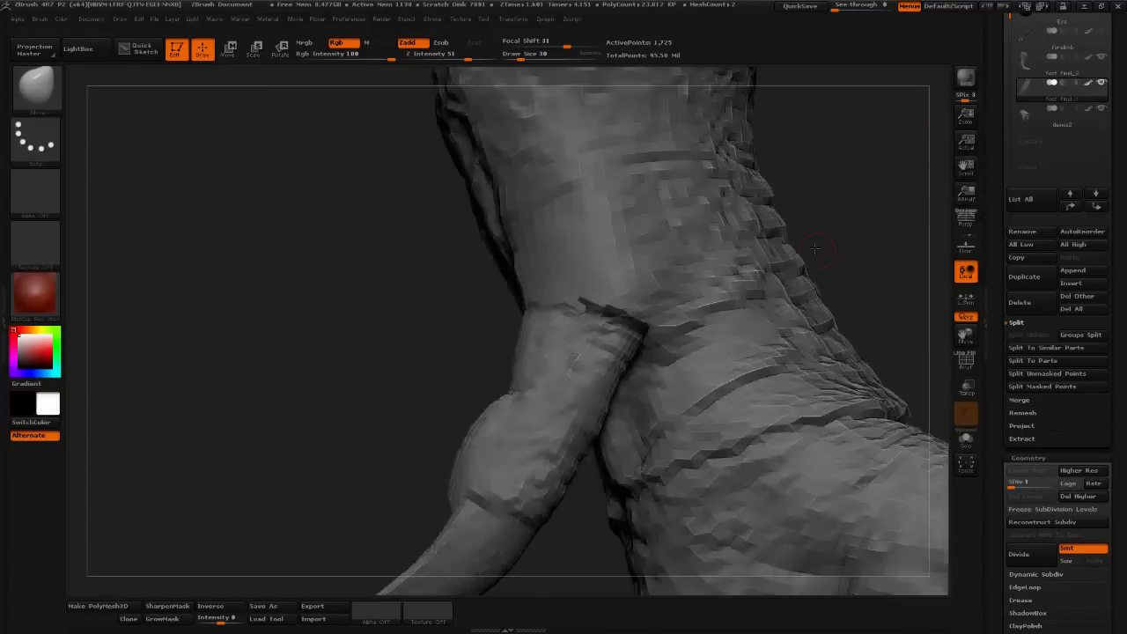
left_click(816, 248, "ctrl")
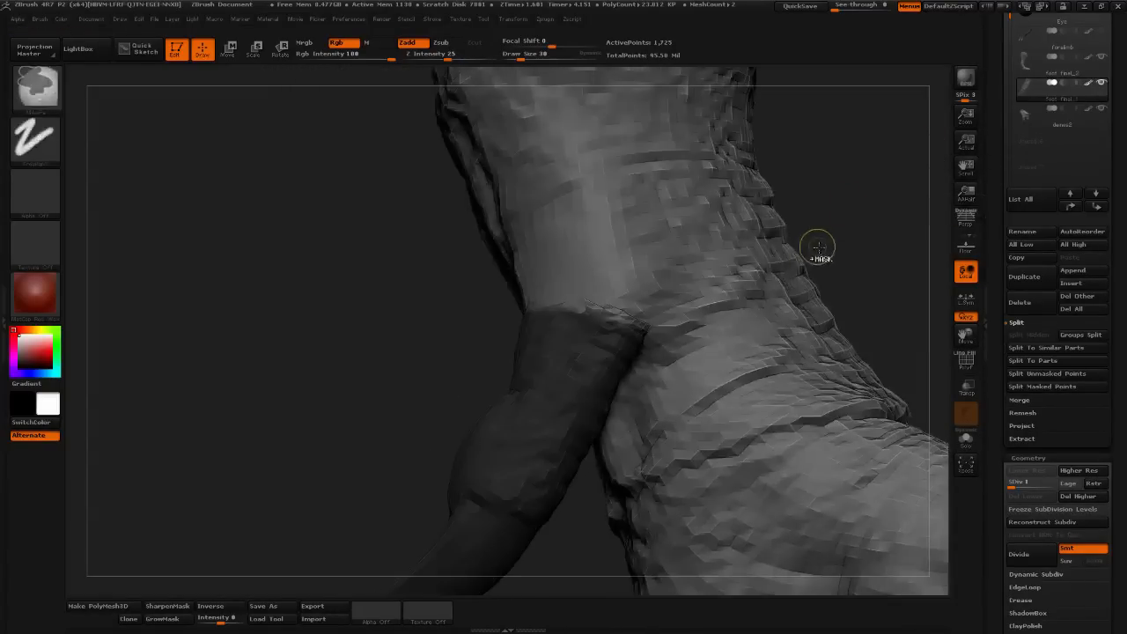
- Move the rear toe's unmasked upper rim against the ankle with the Move brush at Draw Size 197
left_click_drag(818, 247, 852, 222)
left_click(546, 56)
left_click_drag(631, 84, 634, 318)
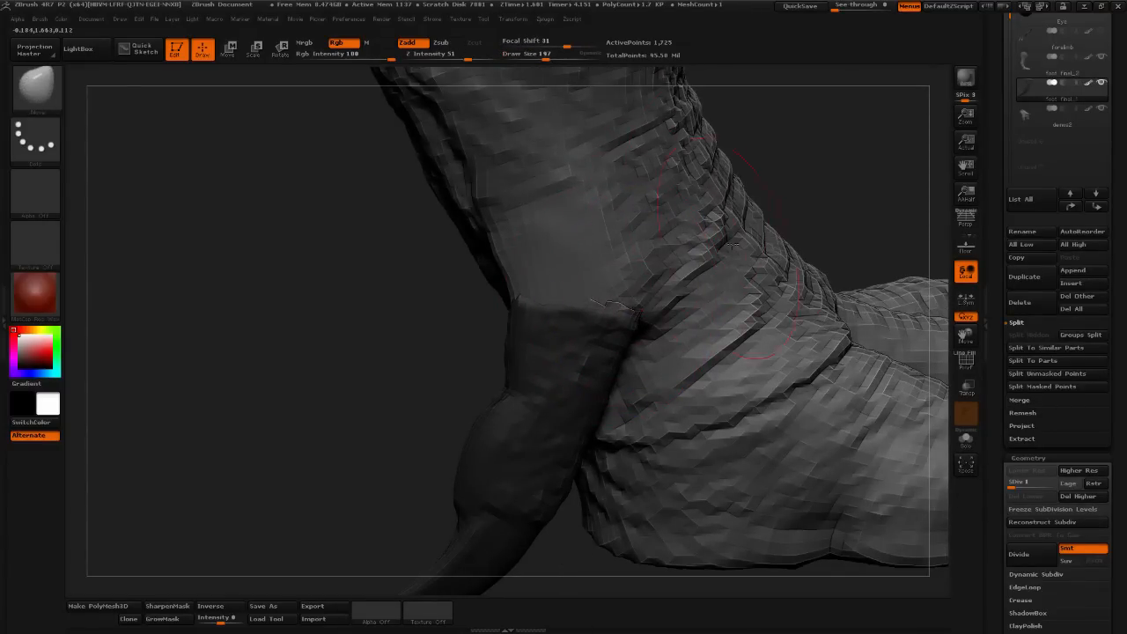
left_click_drag(821, 178, 578, 275)
left_click_drag(491, 345, 494, 396, "alt")
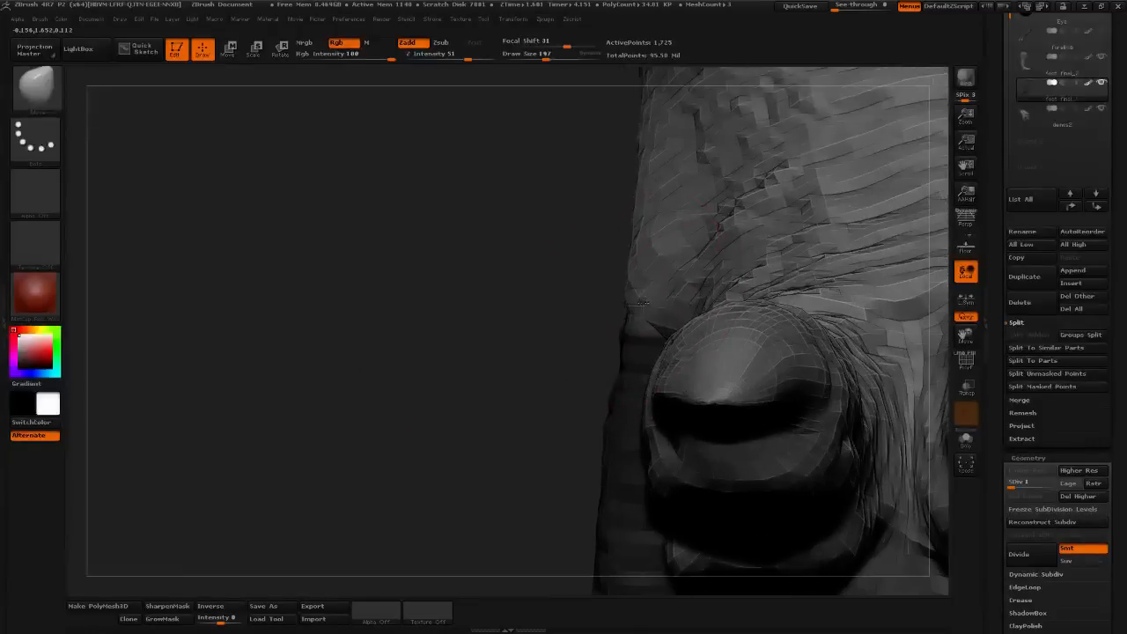
- Fit the rear toe's upper rim closely into the ankle surface from several angles with the Move brush at Draw Size 118
left_click(537, 60)
left_click_drag(543, 314, 623, 297)
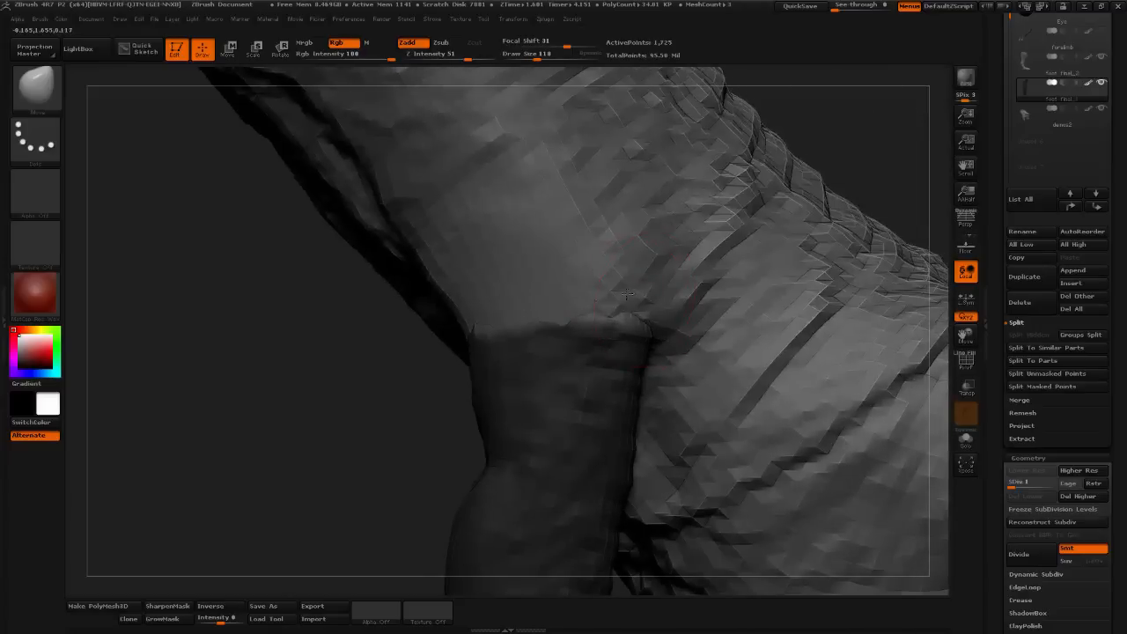
left_click_drag(851, 146, 856, 157)
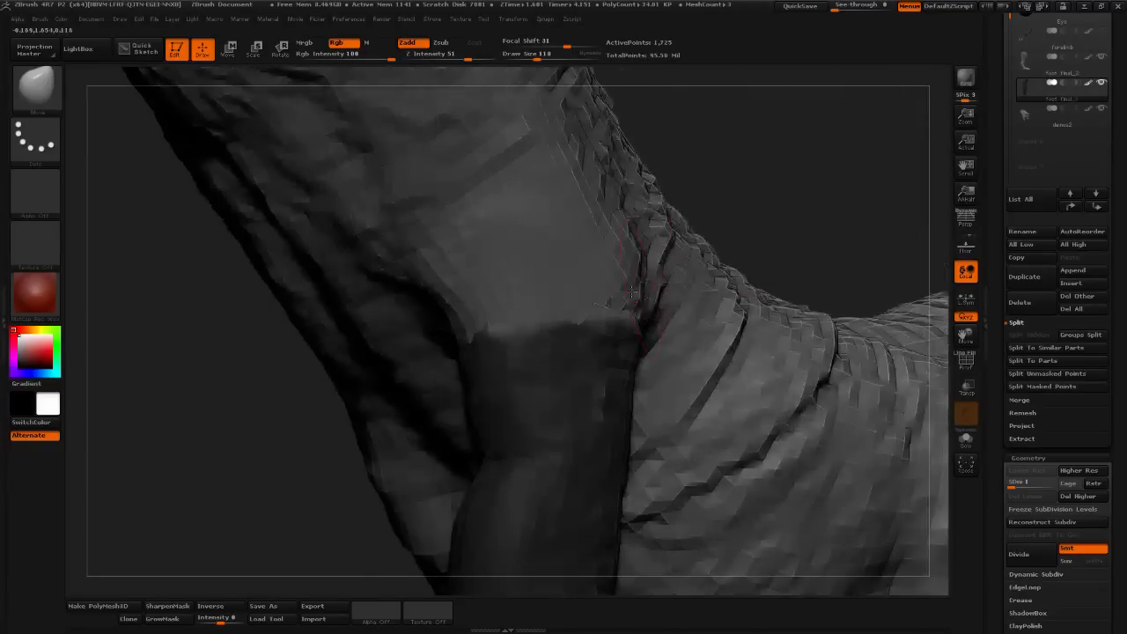
left_click_drag(811, 207, 718, 247)
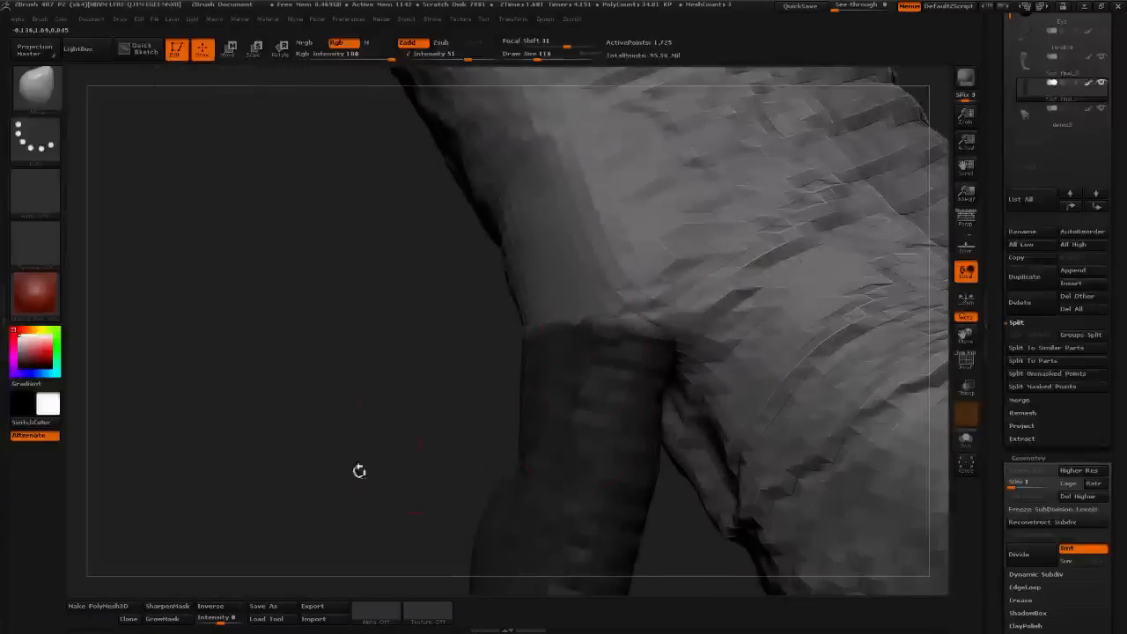
mouse_move(358, 470)
left_mouse_down("alt")
mouse_move(325, 367)
mouse_move(459, 280)
mouse_move(783, 241)
mouse_move(796, 303)
mouse_move(661, 431)
mouse_move(671, 502)
mouse_move(559, 495)
mouse_move(641, 341)
left_mouse_up("alt")
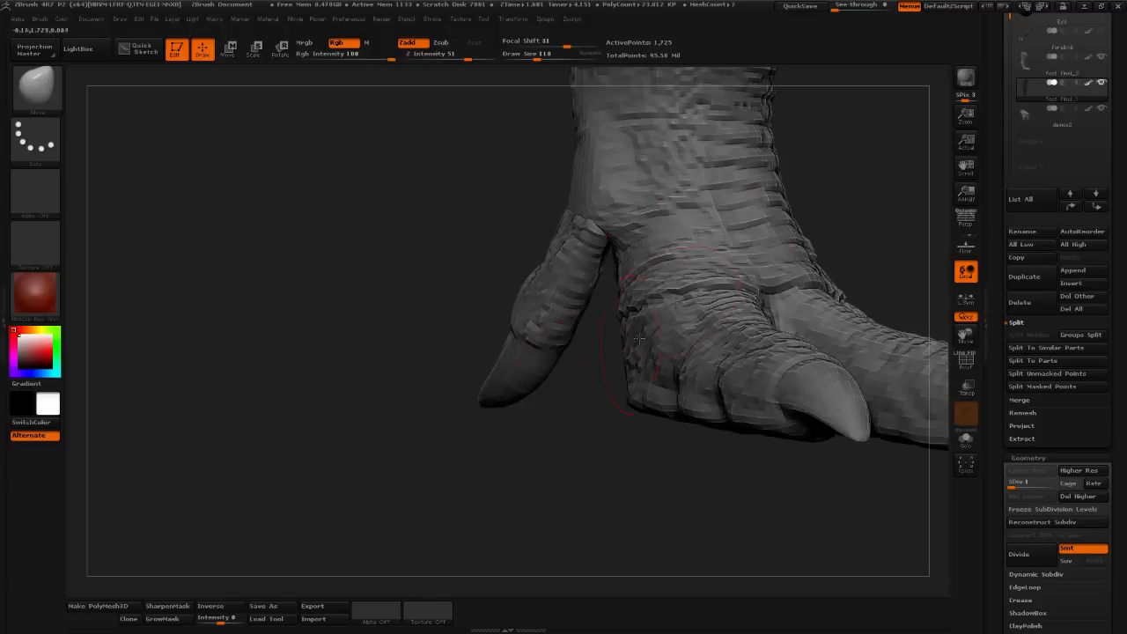
- Refine the rear toe's upper rim against the ankle with the Move brush at Draw Sizes 75, 122 and 158
left_click_drag(539, 57, 530, 59)
left_click_drag(459, 98, 474, 220, "alt")
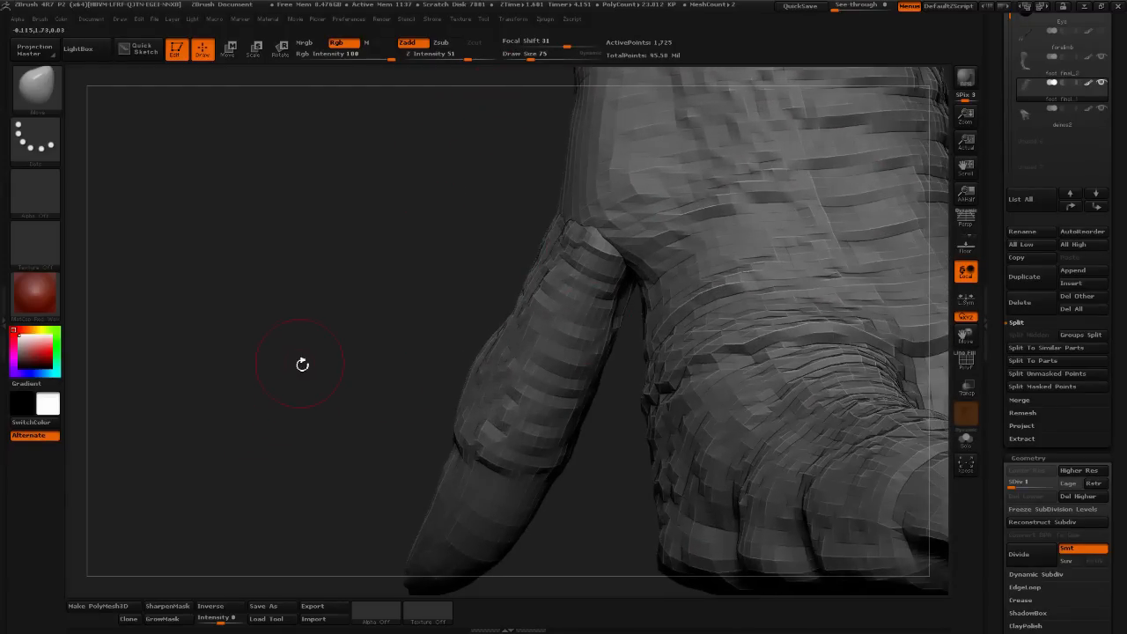
left_click_drag(302, 365, 535, 300)
left_click_drag(619, 303, 628, 301)
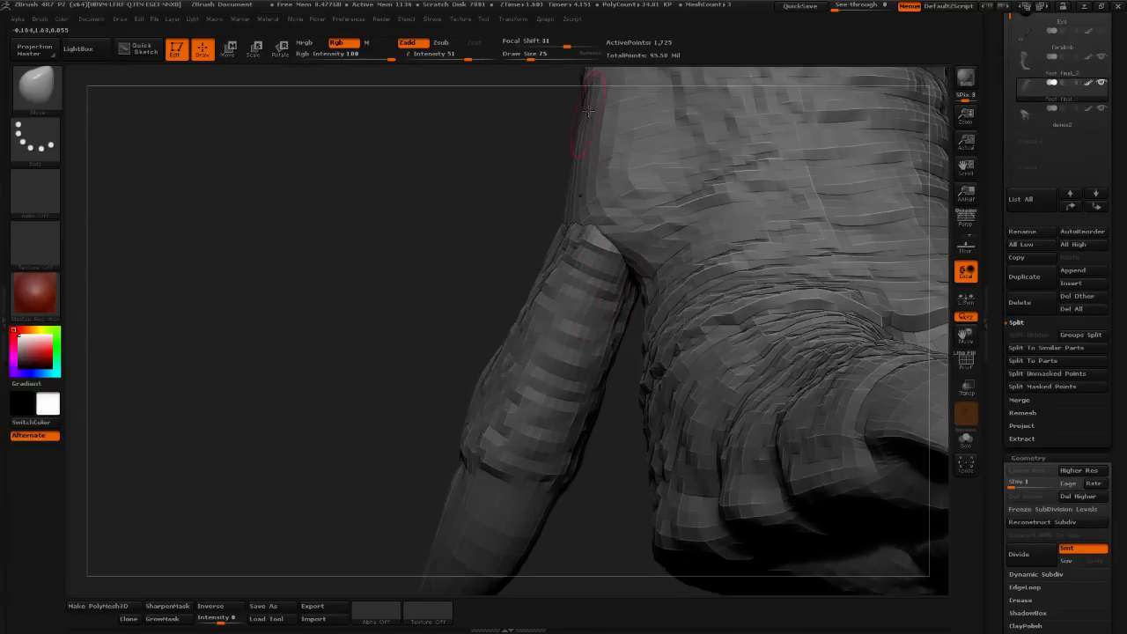
left_click_drag(532, 59, 537, 58)
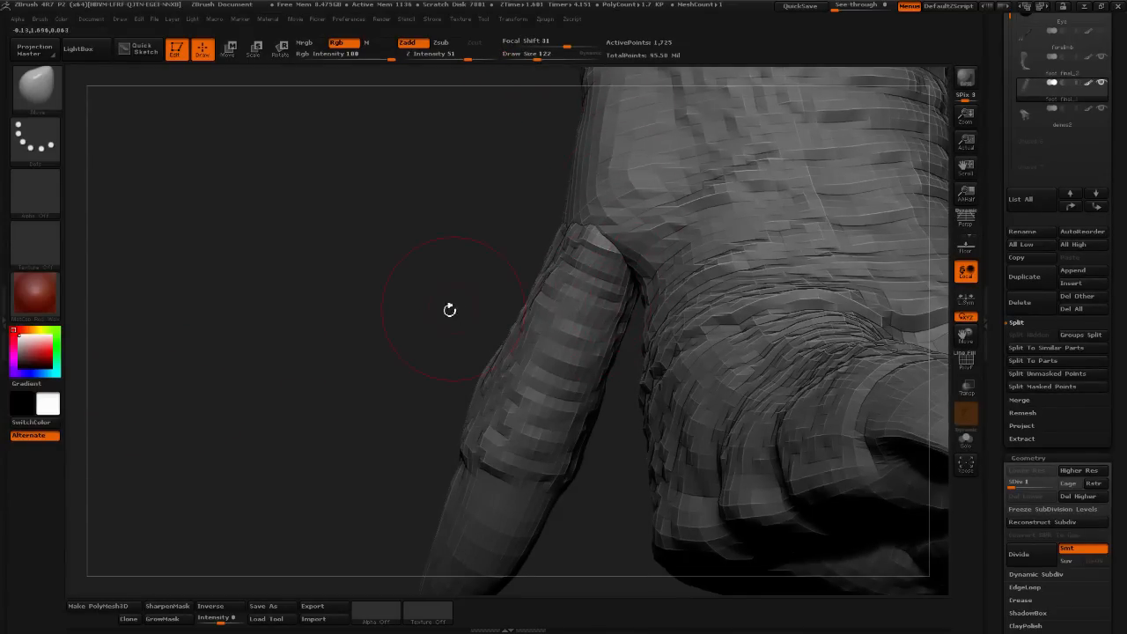
left_click_drag(448, 309, 558, 277)
left_click_drag(537, 58, 541, 59)
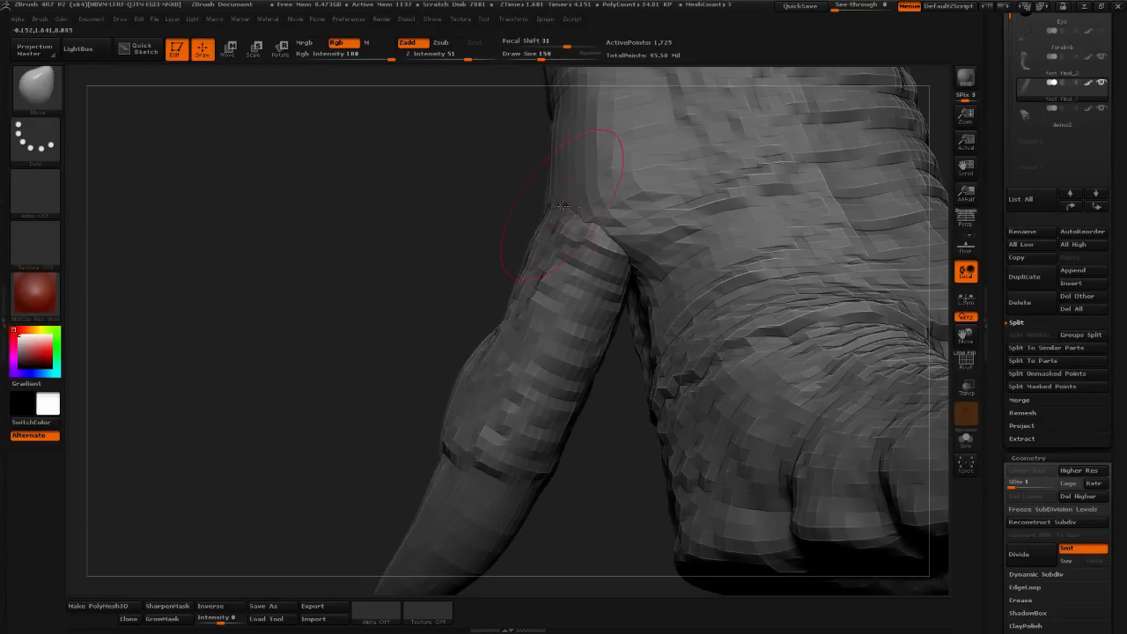
- Make the foot subtool, foot final_2, active and reshape the ankle surface above the rear toe with the Move brush at Draw Sizes 197 and 168
left_click(592, 170, "alt")
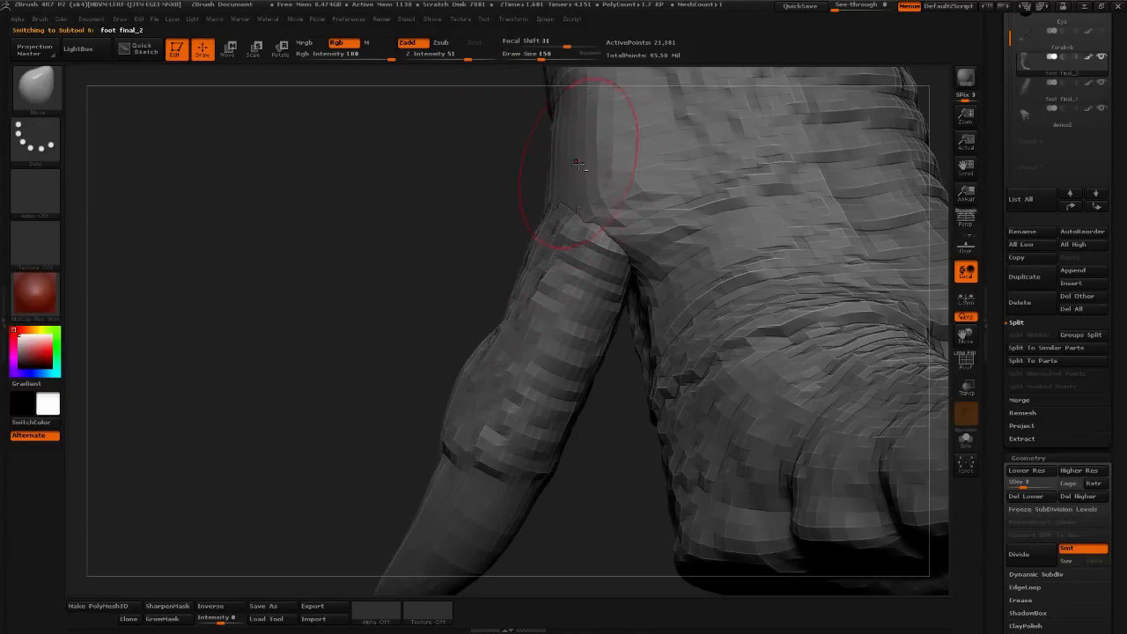
left_click_drag(540, 57, 547, 57)
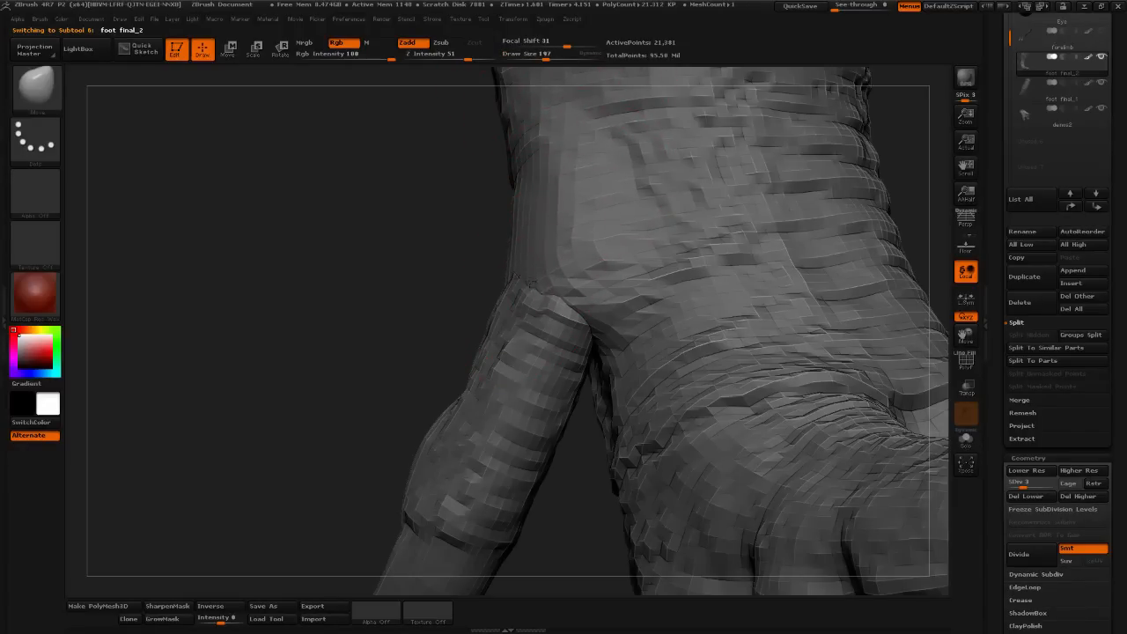
left_click(543, 57)
left_click(541, 59)
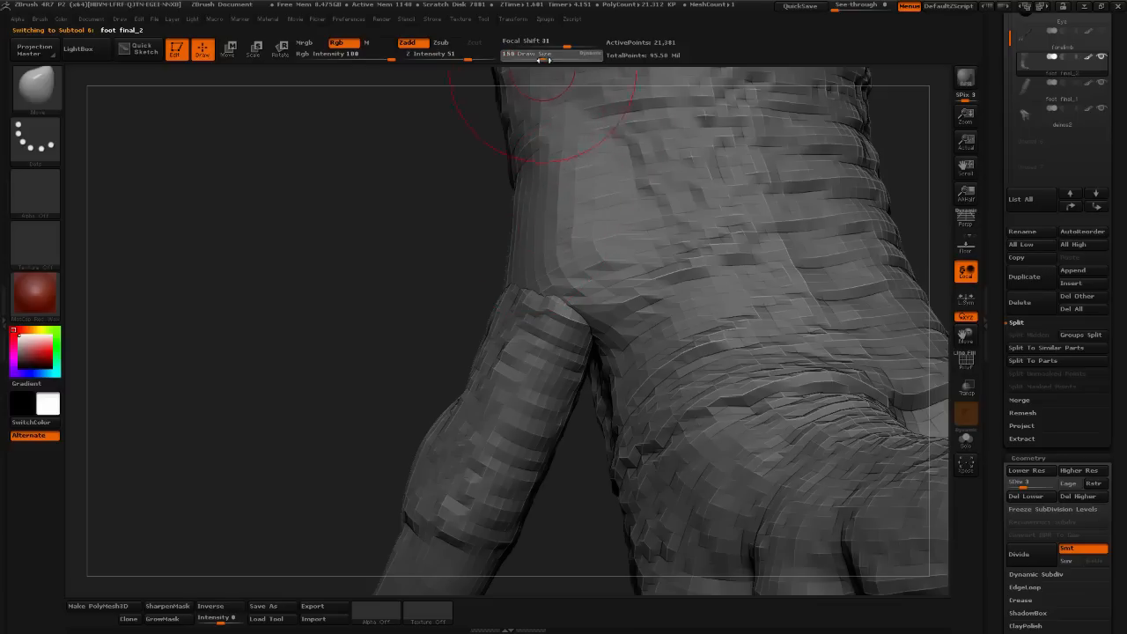
left_click_drag(393, 336, 484, 294)
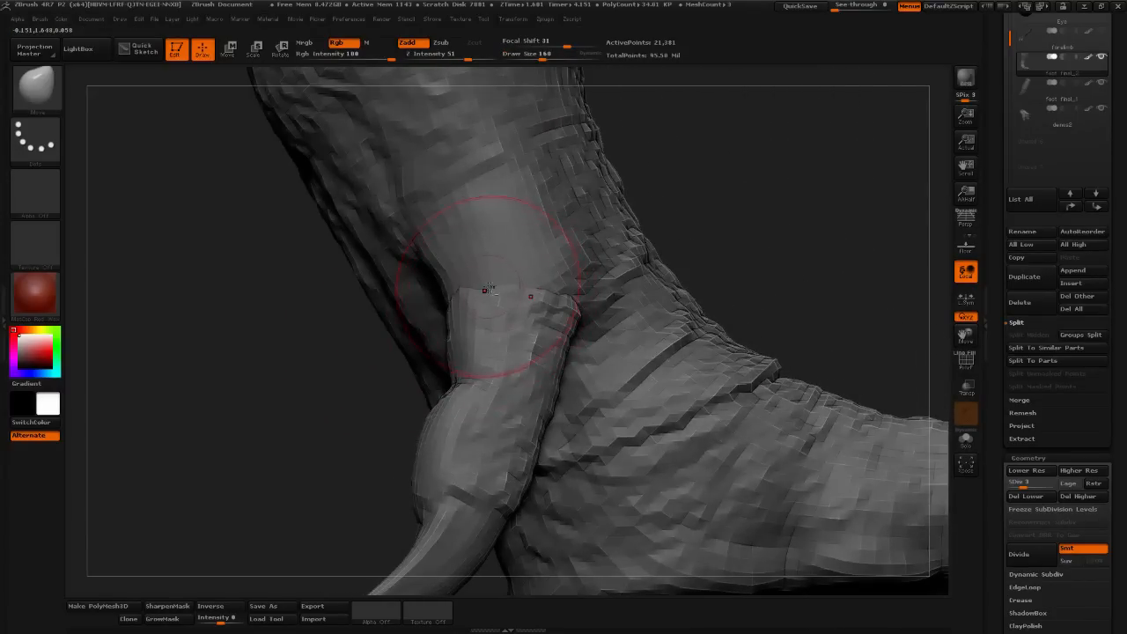
- Pull the ankle's lower edge over the rear toe's rim with the Move brush at Draw Size 118
left_click(538, 59)
mouse_move(780, 235)
left_mouse_down()
mouse_move(421, 281)
mouse_move(541, 297)
left_mouse_up()
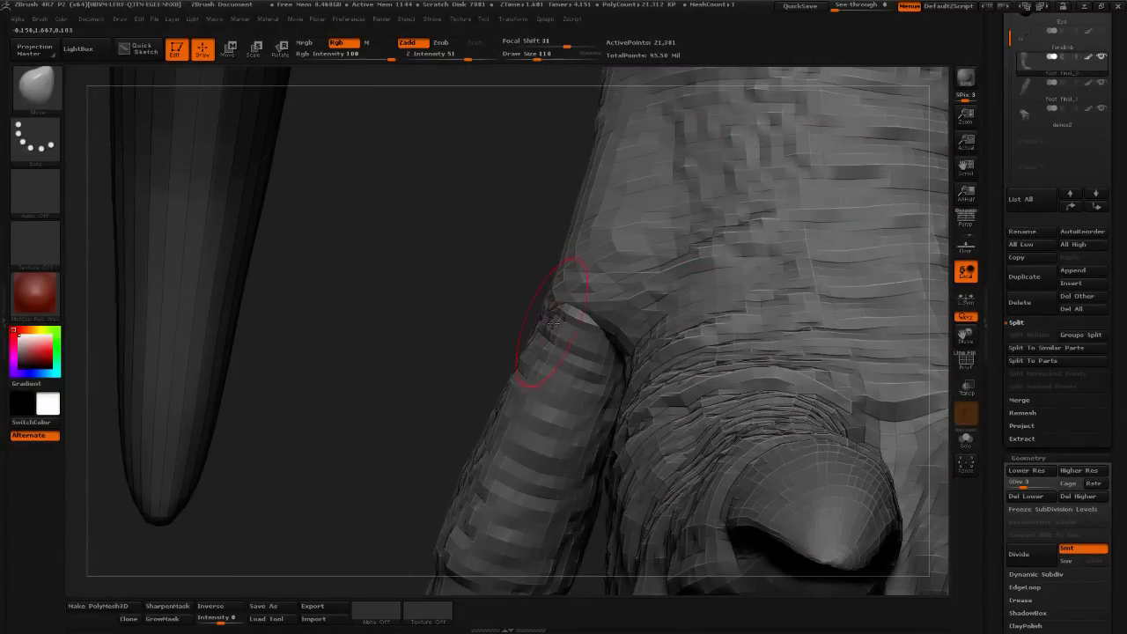
left_click_drag(483, 331, 581, 296)
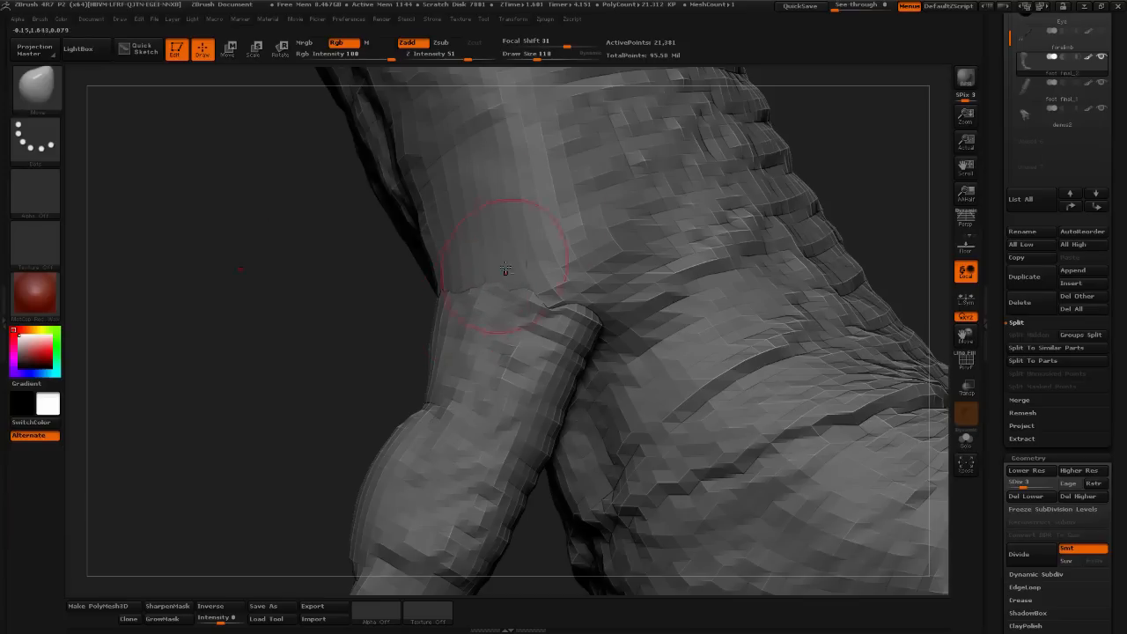
- Fit the ankle surface around the inner side of the toe joint with the Move brush, using Draw Sizes 146 and 101
left_click_drag(541, 55, 553, 54)
mouse_move(344, 340)
left_mouse_down()
mouse_move(480, 345)
mouse_move(447, 322)
left_mouse_up()
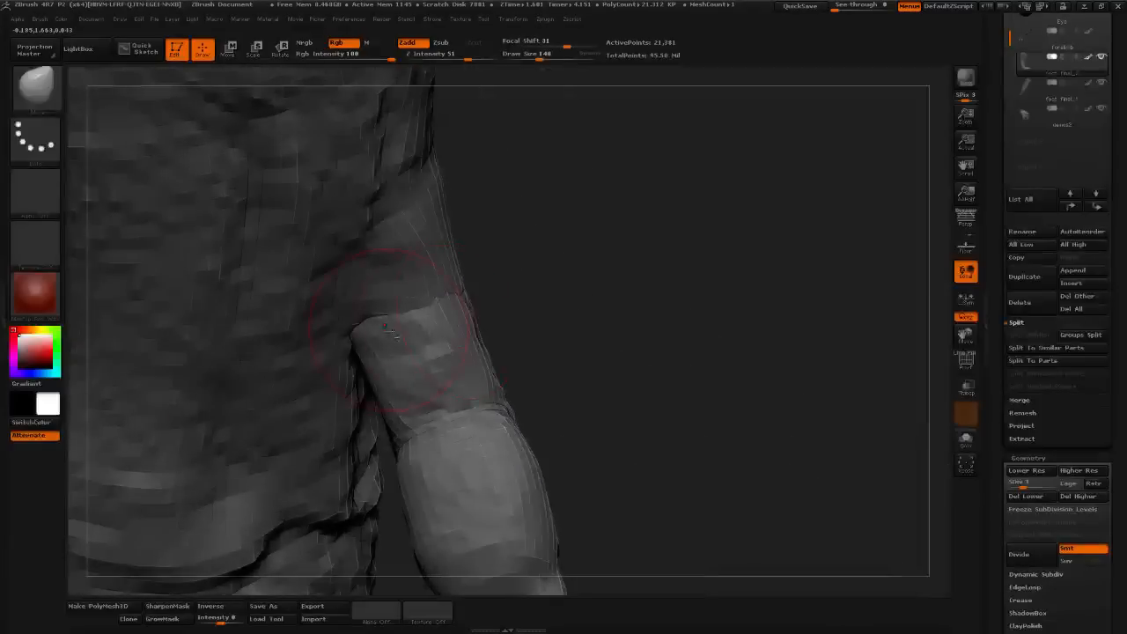
left_click(523, 57)
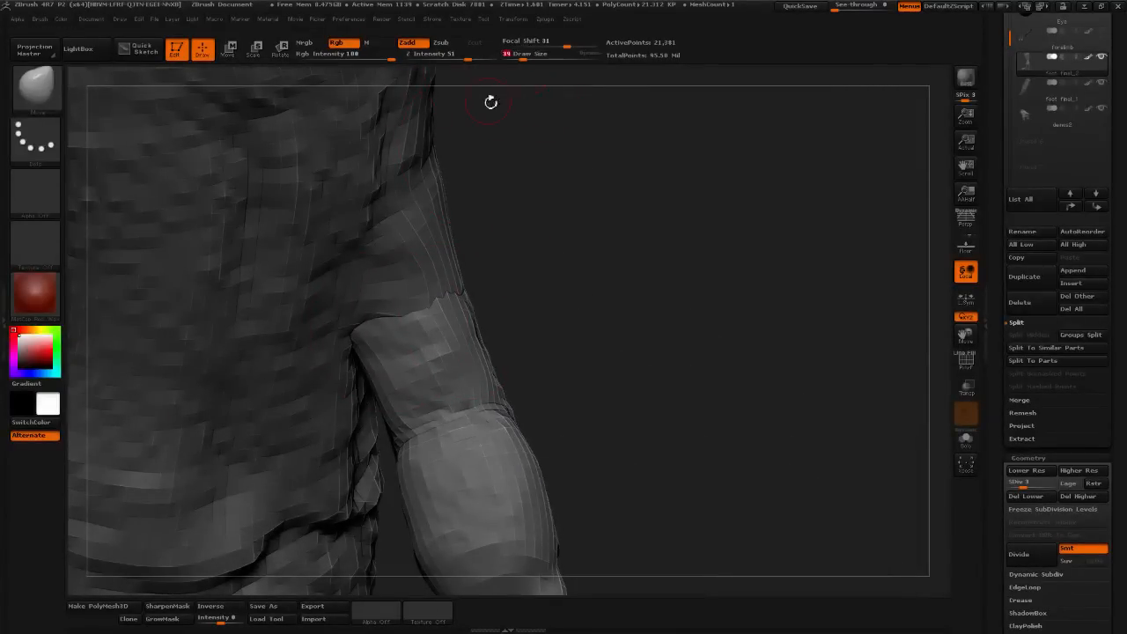
mouse_move(371, 318)
left_mouse_down()
mouse_move(388, 341)
mouse_move(393, 330)
left_mouse_up()
left_click(534, 57)
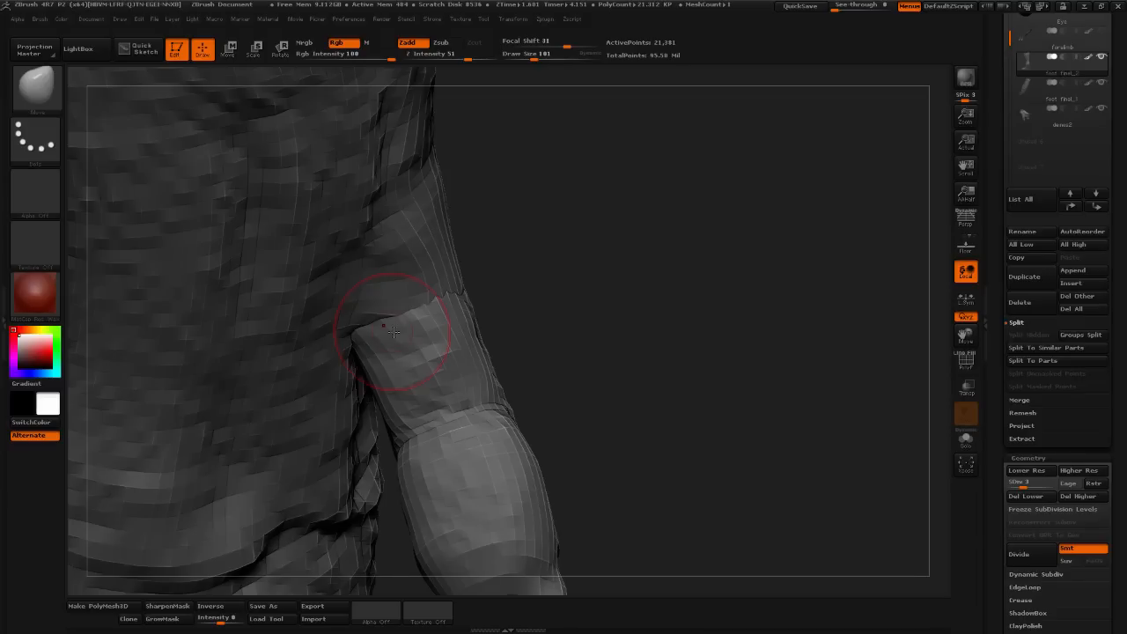
mouse_move(572, 326)
left_mouse_down()
mouse_move(611, 350)
mouse_move(576, 333)
left_mouse_up()
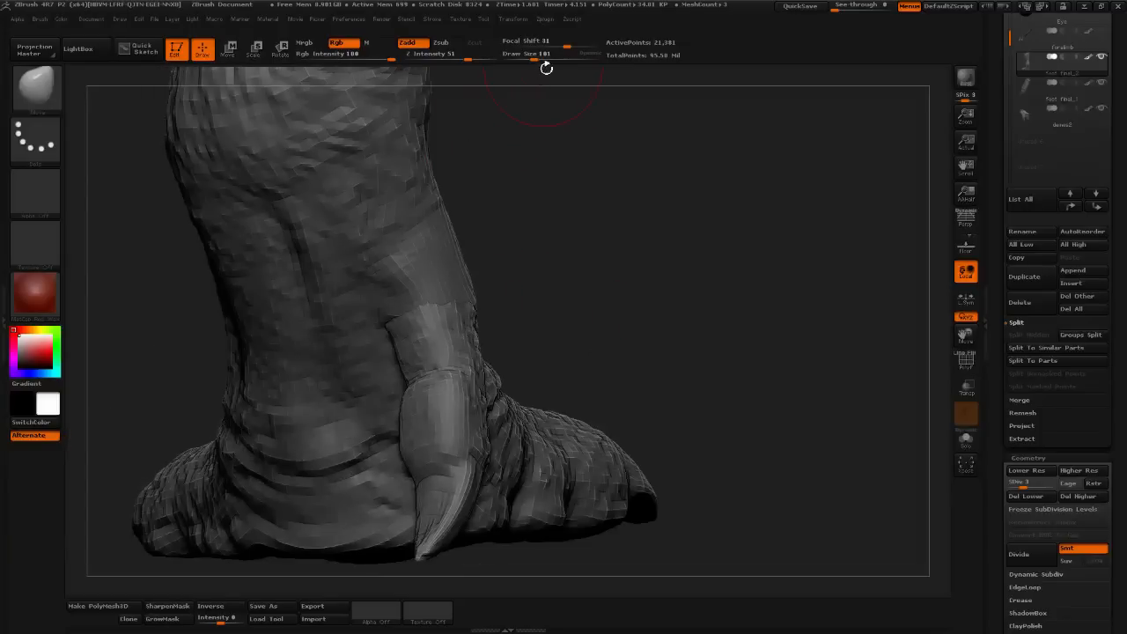
- Adjust the ankle surface at the outer corner of the toe joint with the Move brush at Draw Size 105
left_click(539, 58)
mouse_move(648, 257)
left_mouse_down()
mouse_move(606, 255)
mouse_move(641, 247)
left_mouse_up()
left_click_drag(733, 220, 683, 250, "alt")
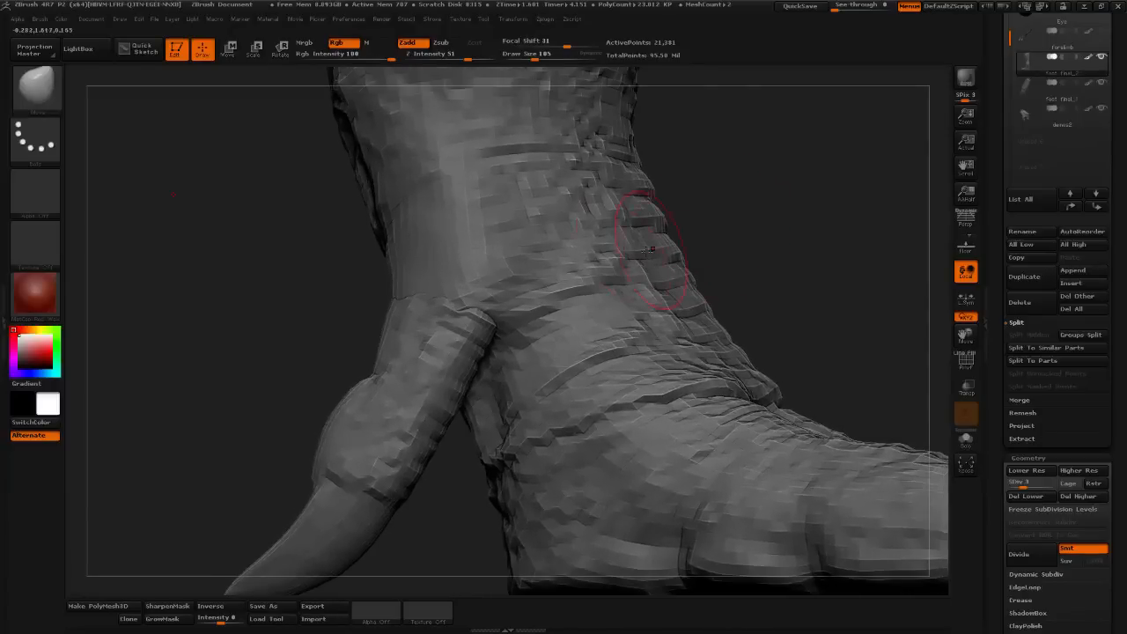
left_click_drag(480, 312, 480, 321)
- Make foot final_1 active, nudge the rear toe with the Move brush at Draw Size 105, and clear its mask
left_click(416, 345, "alt")
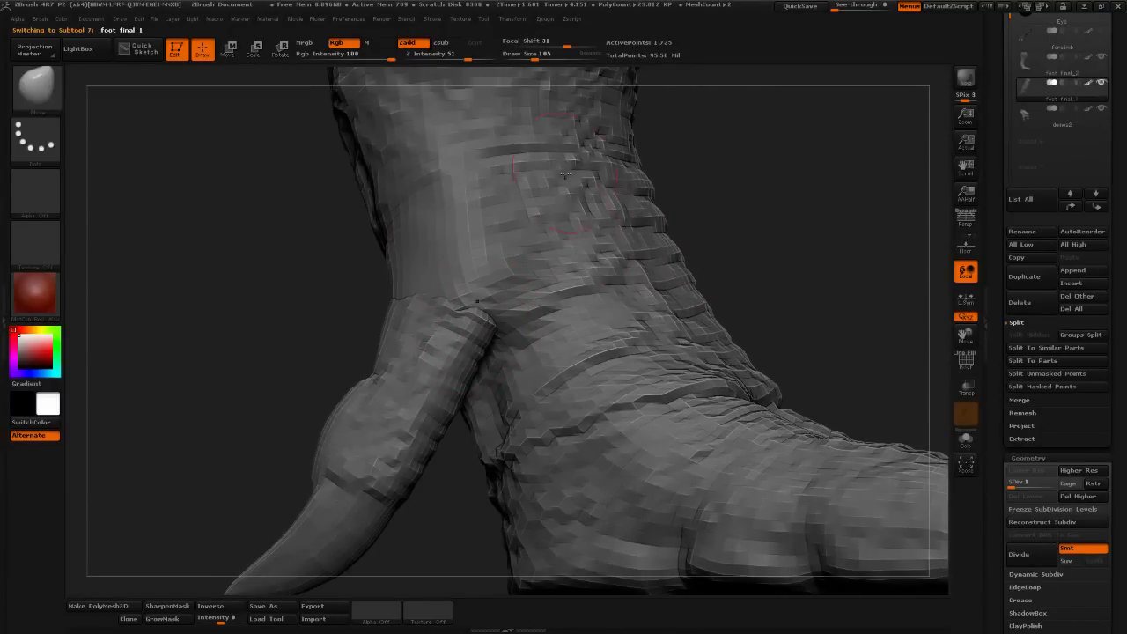
left_click_drag(718, 190, 696, 151, "alt")
mouse_move(465, 361)
left_mouse_down()
mouse_move(476, 373)
mouse_move(466, 397)
left_mouse_up()
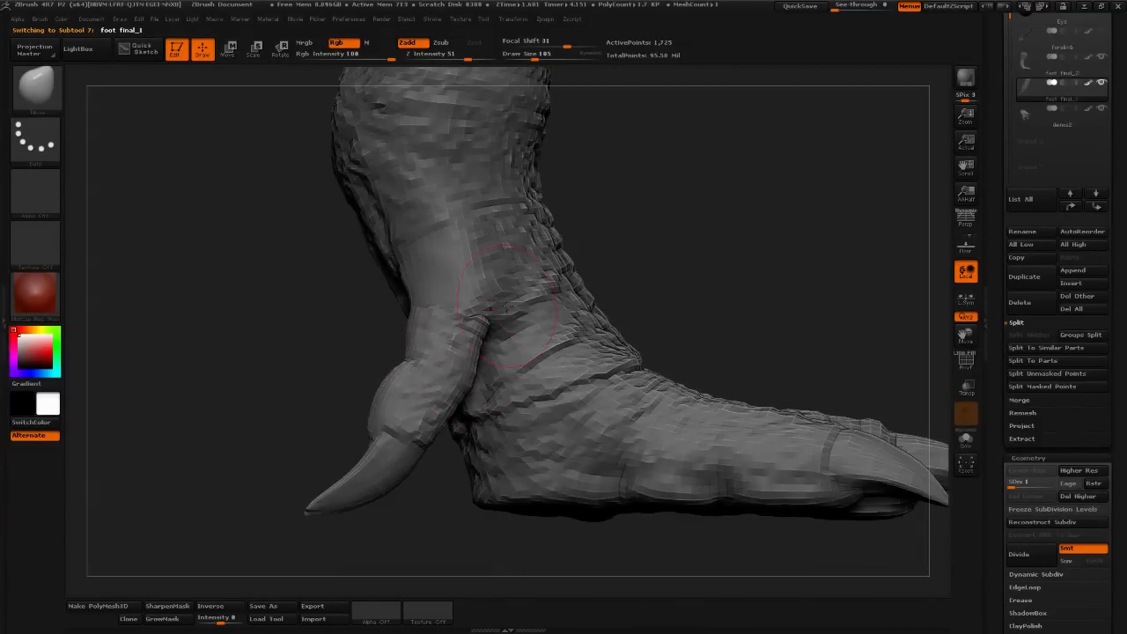
left_click_drag(698, 265, 631, 269)
left_click_drag(650, 231, 687, 286, "ctrl")
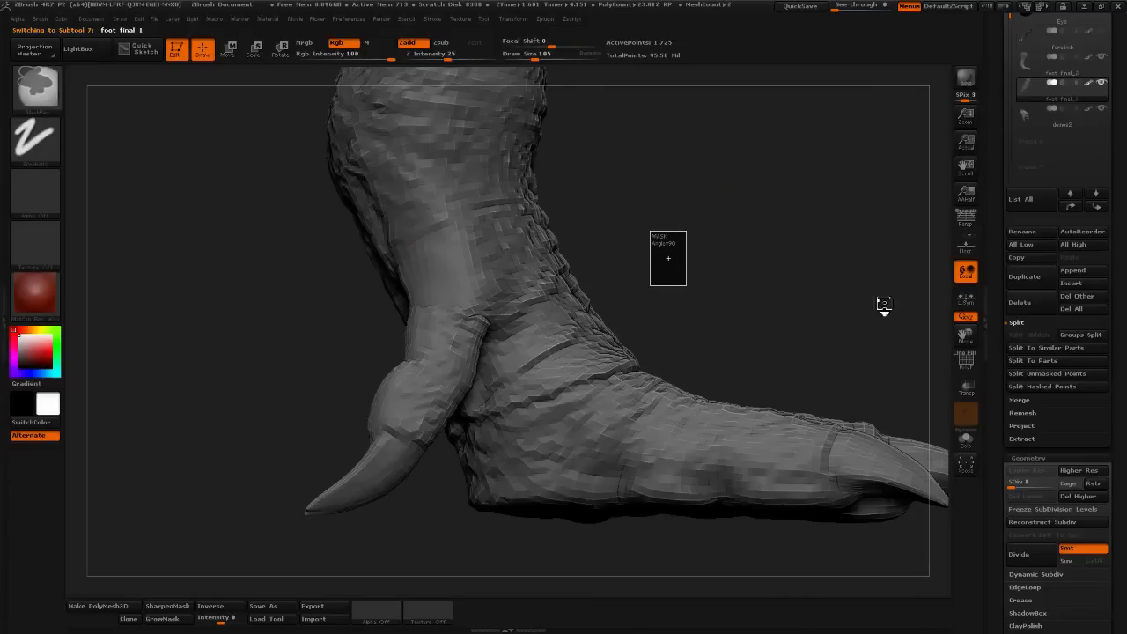
- Raise the rear toe to subdivision level 4 and the foot to subdivision level 7
left_click(1026, 481)
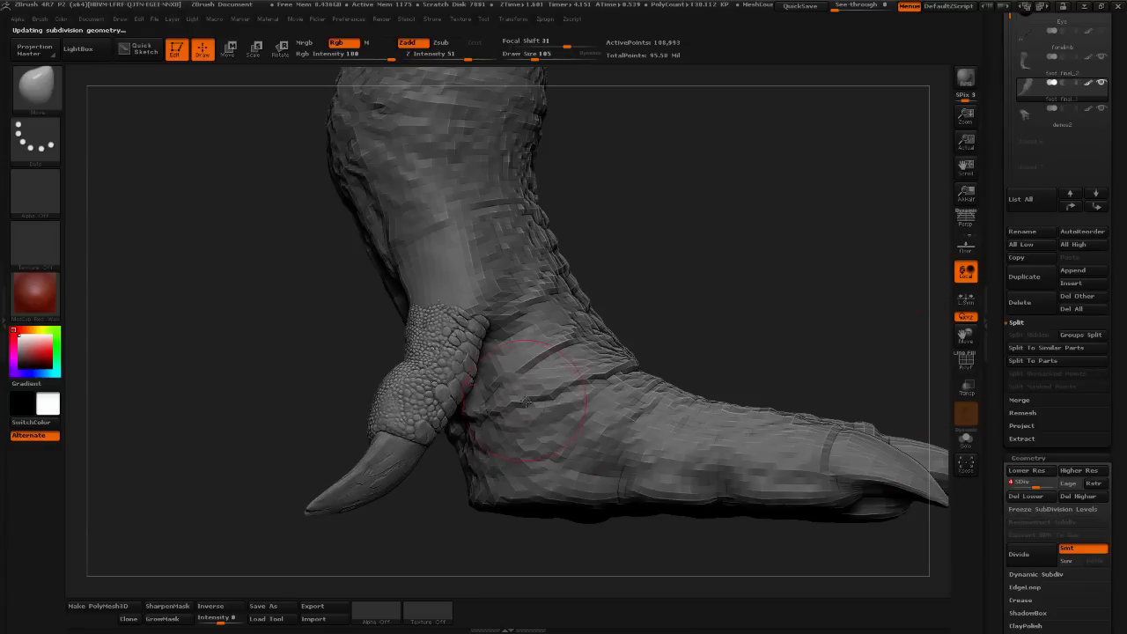
left_click(581, 415, "alt")
left_click(1040, 482)
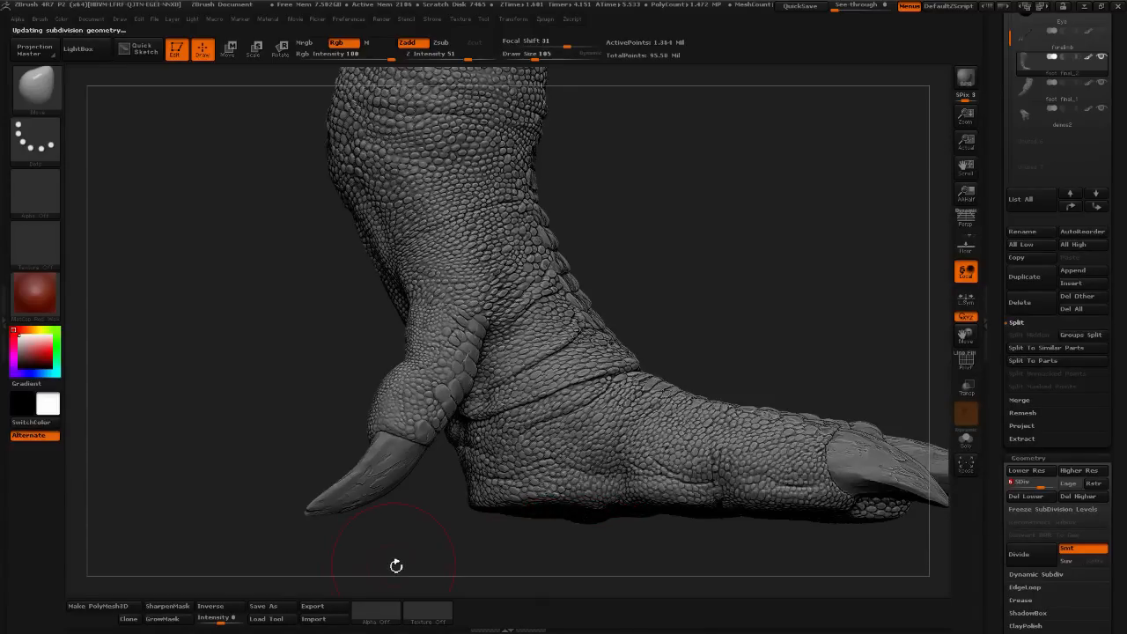
mouse_move(797, 309)
left_mouse_down("alt")
mouse_move(785, 312)
mouse_move(819, 306)
left_mouse_up("alt")
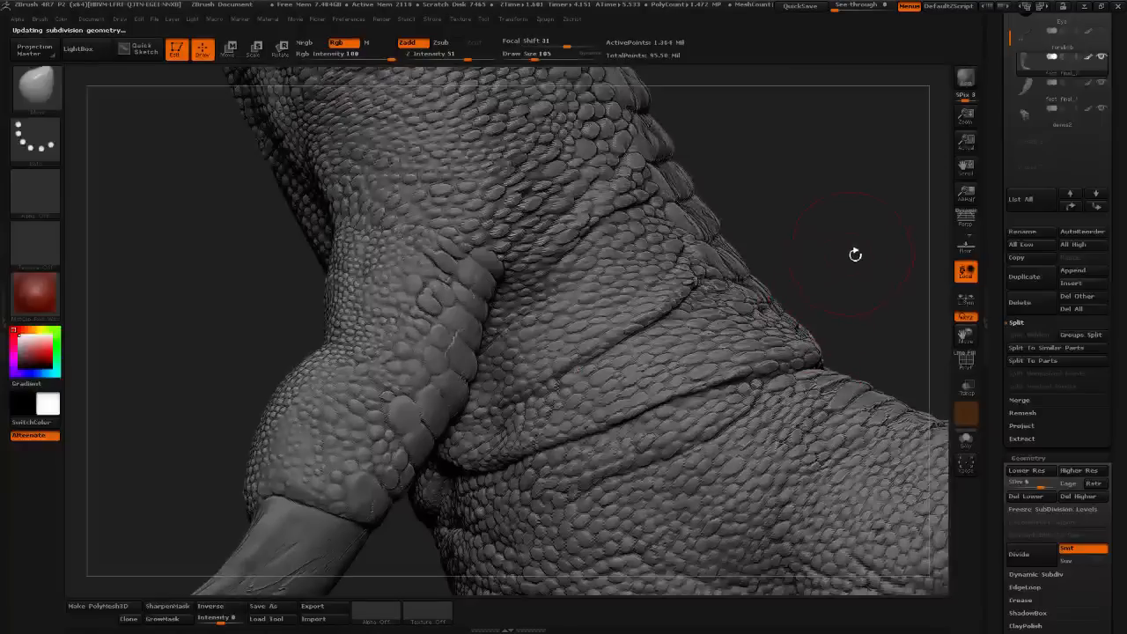
left_click_drag(856, 247, 875, 259, "alt")
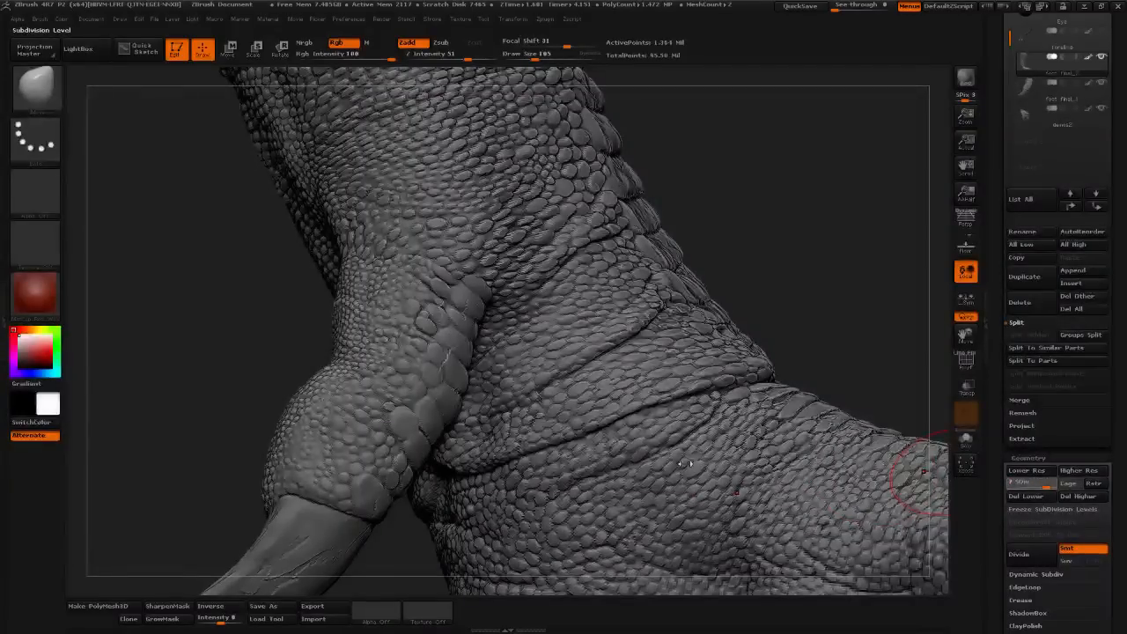
key("d")
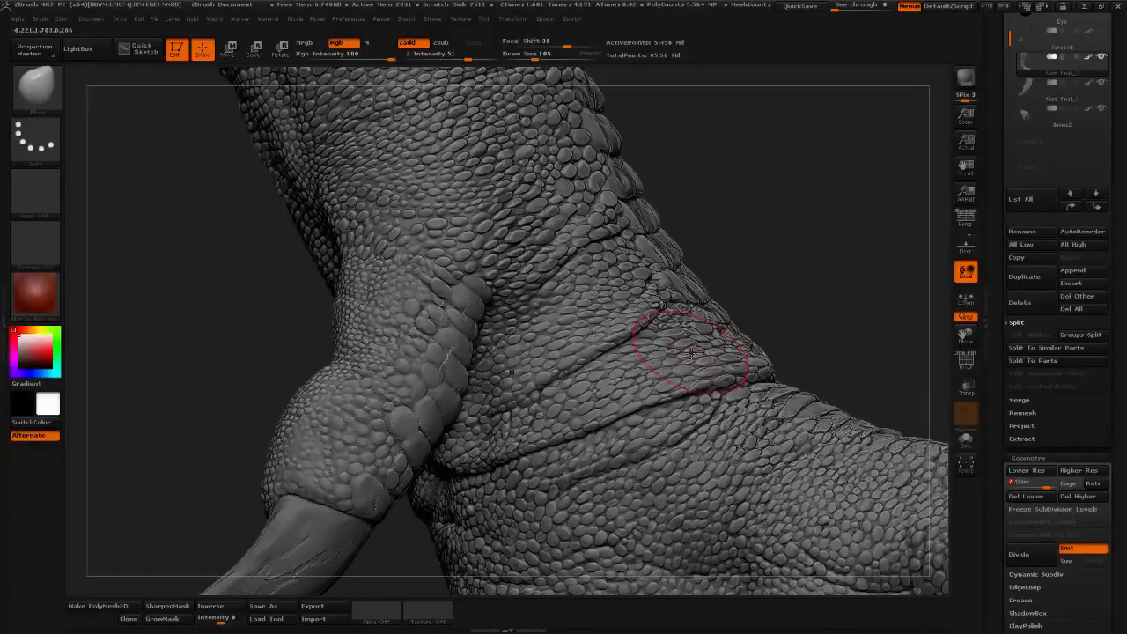
- Make the rear toe subtool, foot final_1, active and adjust its wide front scales with the Move brush at Draw Size 50
mouse_move(787, 284)
left_mouse_down()
mouse_move(863, 217)
mouse_move(837, 205)
mouse_move(798, 227)
left_mouse_up()
mouse_move(828, 262)
left_mouse_down()
mouse_move(803, 265)
mouse_move(817, 289)
mouse_move(838, 269)
mouse_move(805, 279)
mouse_move(788, 261)
mouse_move(826, 229)
left_mouse_up()
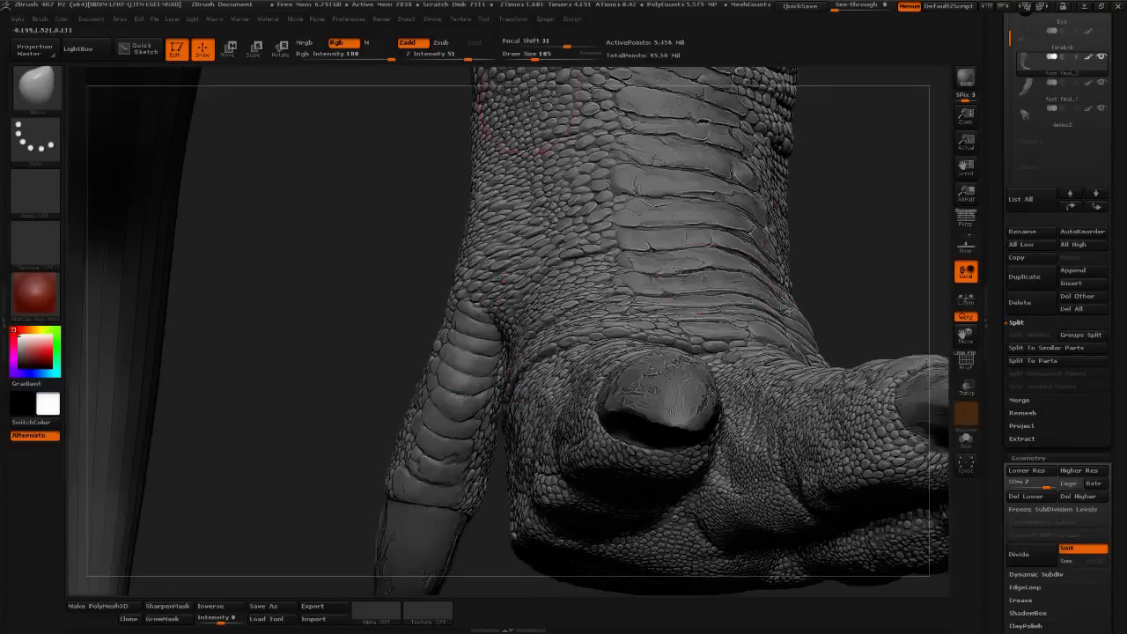
left_click_drag(534, 62, 525, 60)
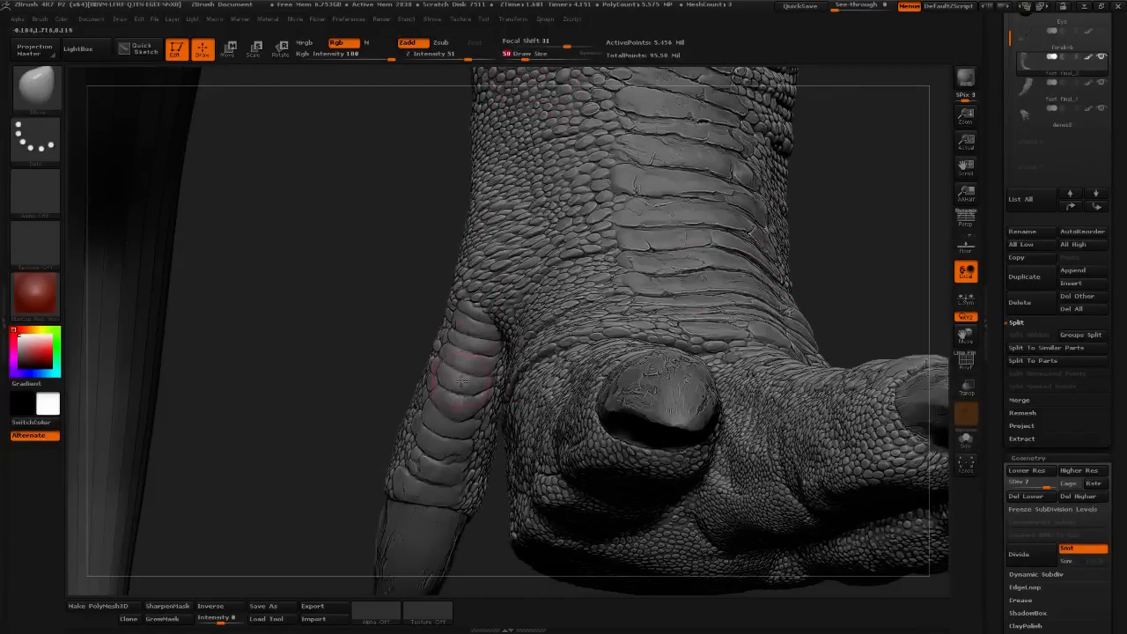
left_click_drag(332, 447, 340, 398)
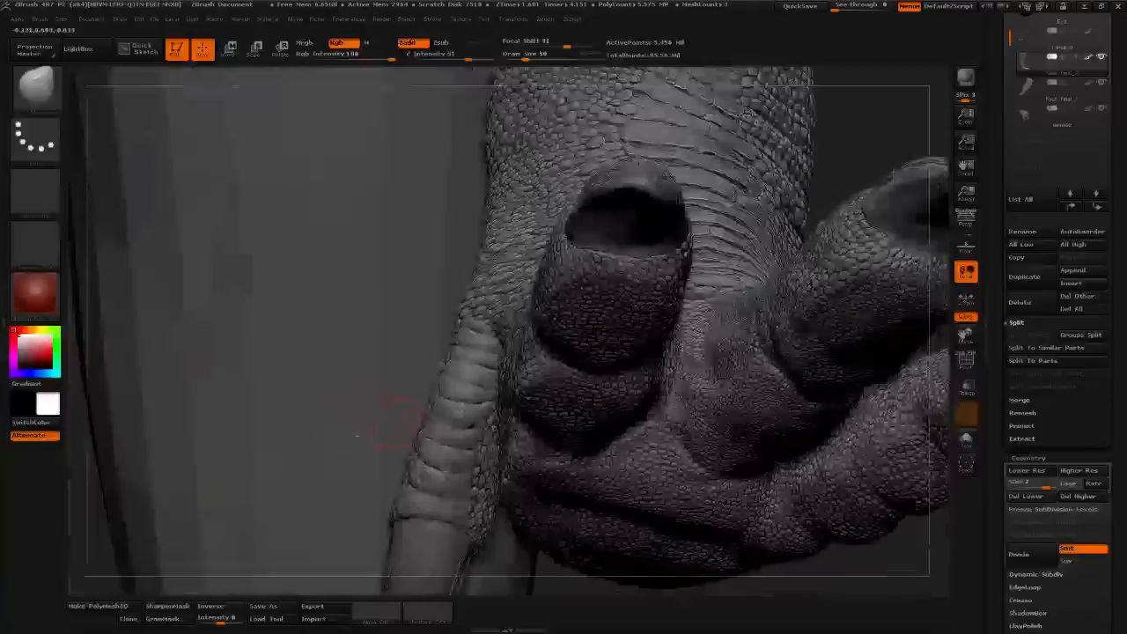
left_click(460, 449, "alt")
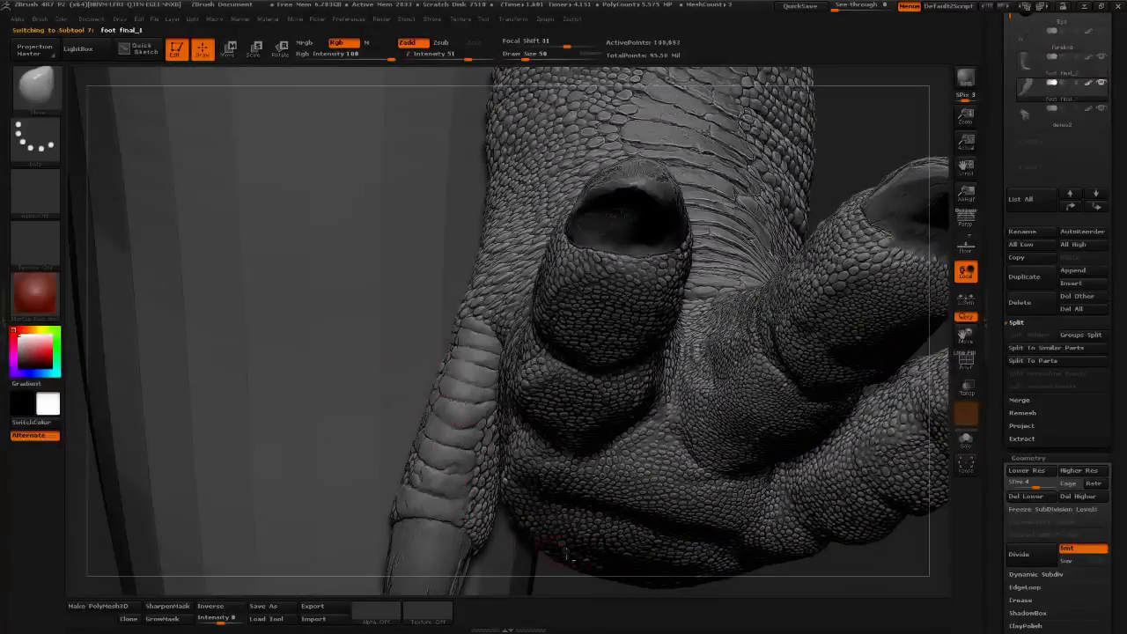
left_click_drag(560, 575, 557, 487)
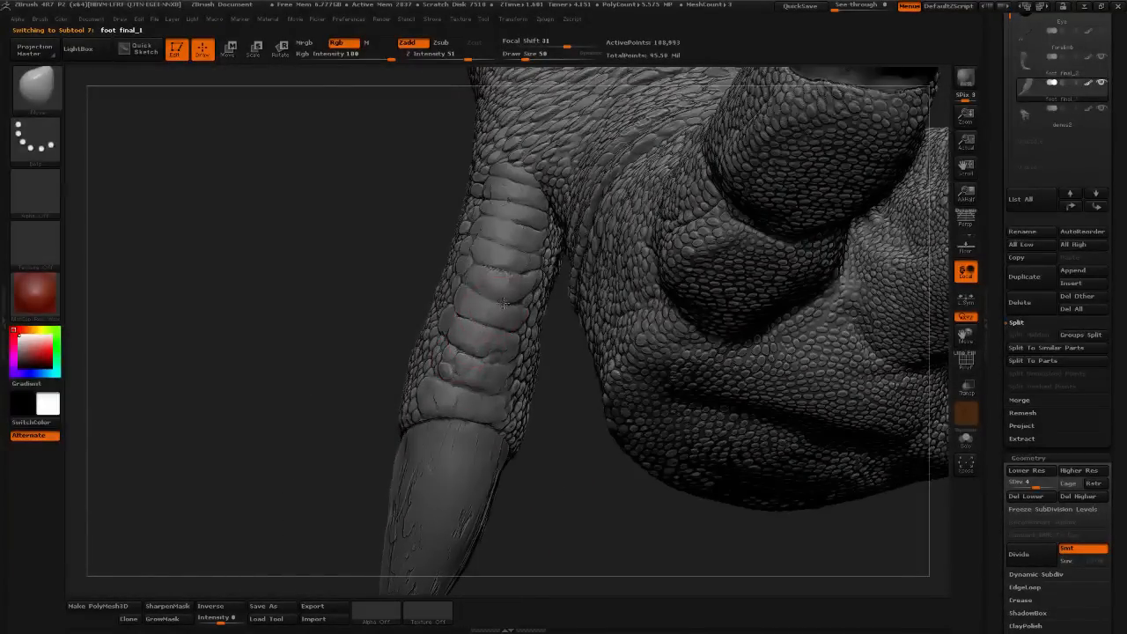
left_click_drag(566, 343, 569, 397, "alt")
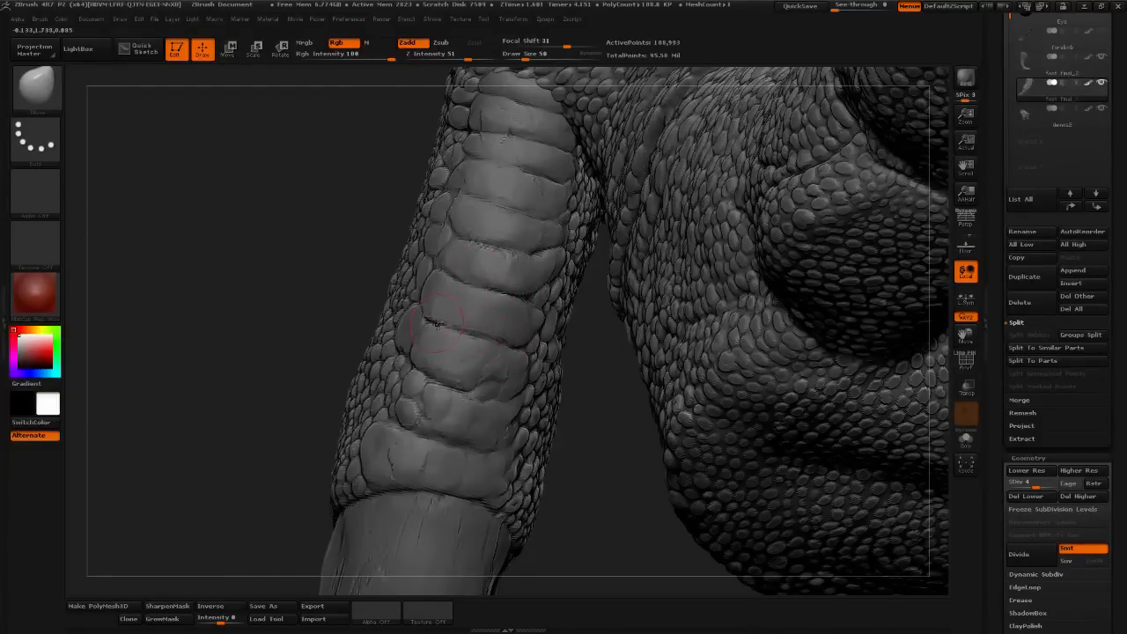
left_click_drag(583, 377, 520, 467)
- Set Z Intensity to 23 and shift the rear toe's front scales with the Move brush at Draw Sizes 175 and 78
left_click(446, 59)
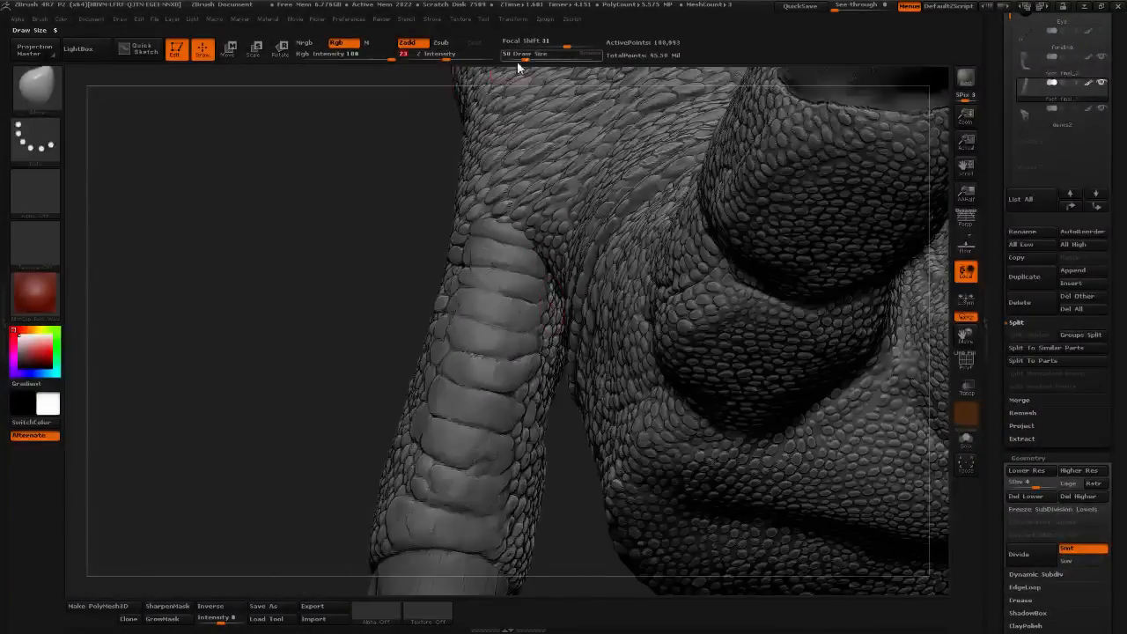
left_click(531, 59)
left_click(543, 58)
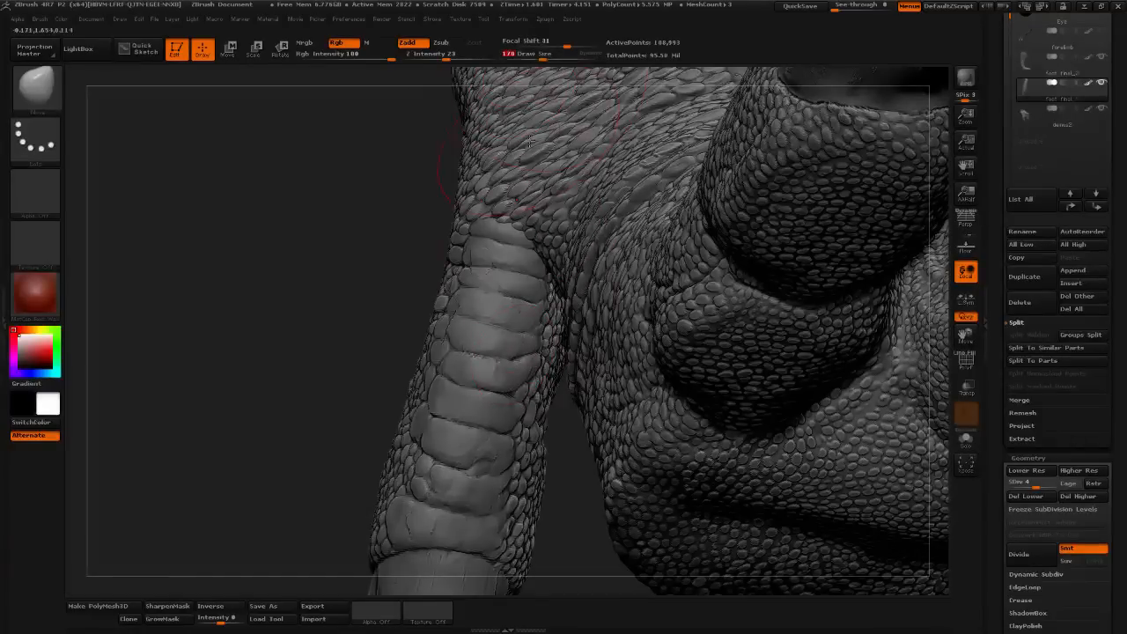
left_click_drag(545, 370, 554, 372)
left_click(531, 59)
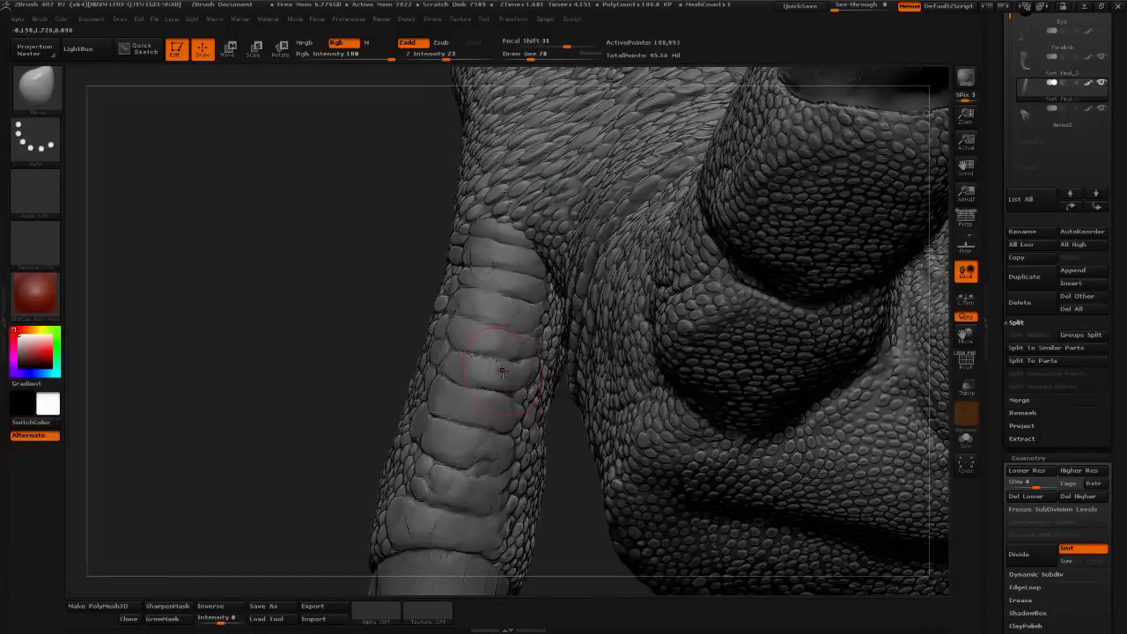
left_click_drag(502, 370, 524, 365)
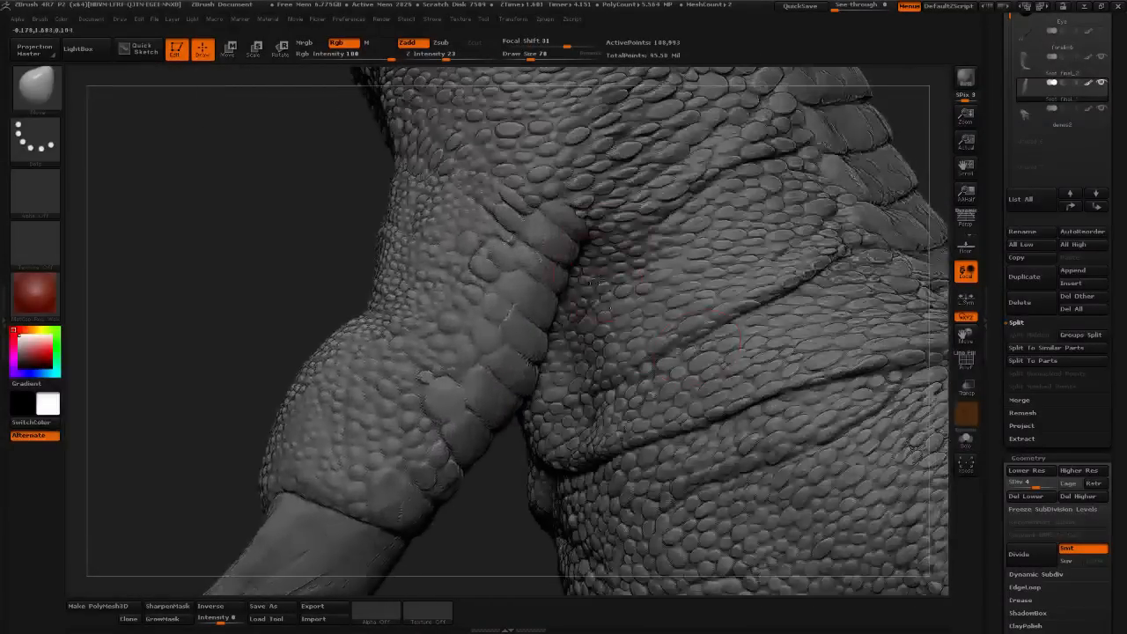
- Smooth the creases between the rear toe's large front scales at Draw Size 24
left_click(518, 58)
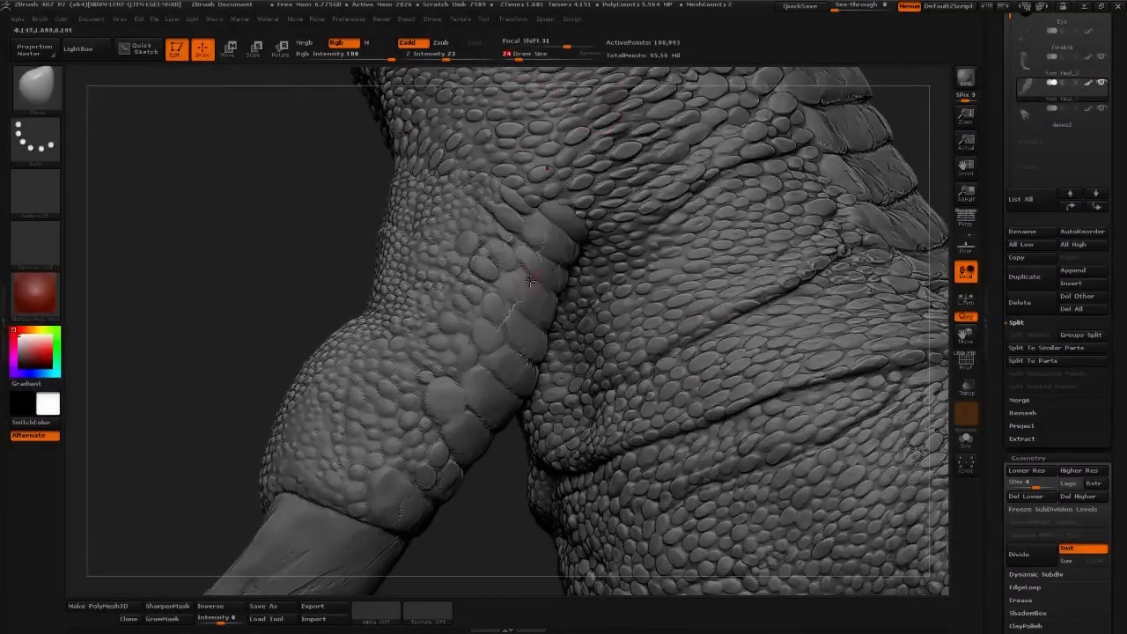
mouse_move(495, 321)
left_mouse_down("shift")
mouse_move(497, 334)
mouse_move(509, 325)
left_mouse_up("shift")
key("shift")
left_click_drag(236, 272, 944, 293)
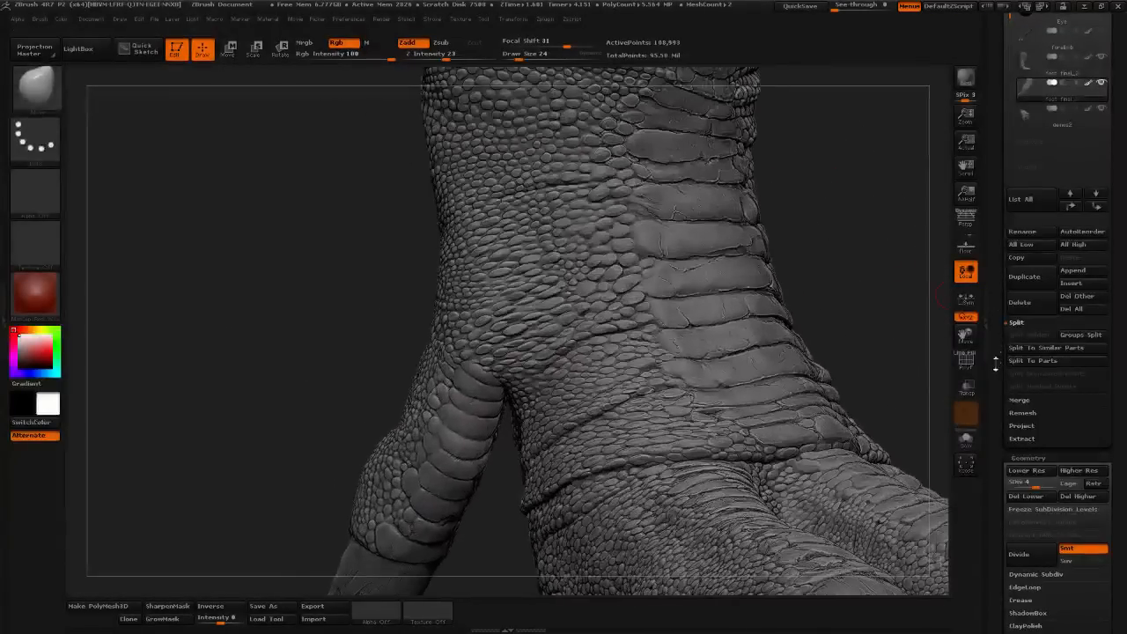
- Make the foot subtool, foot final_2, active and smooth away its scales above the rear toe joint at Draw Sizes 24 and 45
left_click(674, 370, "alt")
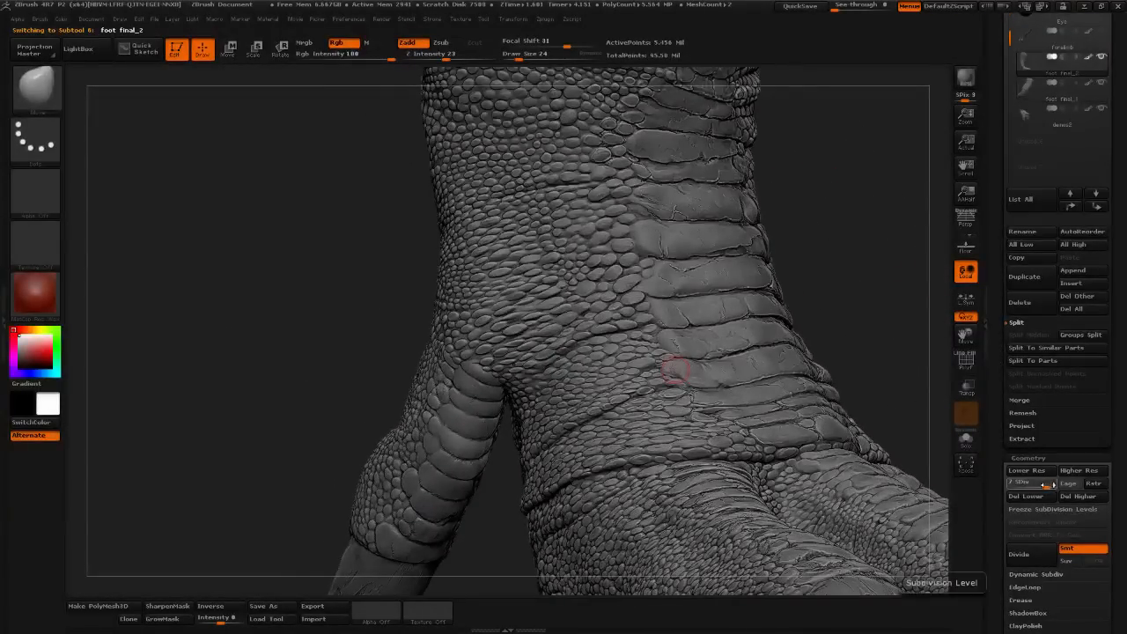
key("shift")
mouse_move(533, 323)
left_mouse_down("shift")
mouse_move(501, 339)
mouse_move(511, 361)
mouse_move(538, 351)
mouse_move(548, 368)
mouse_move(570, 362)
mouse_move(490, 367)
left_mouse_up("shift")
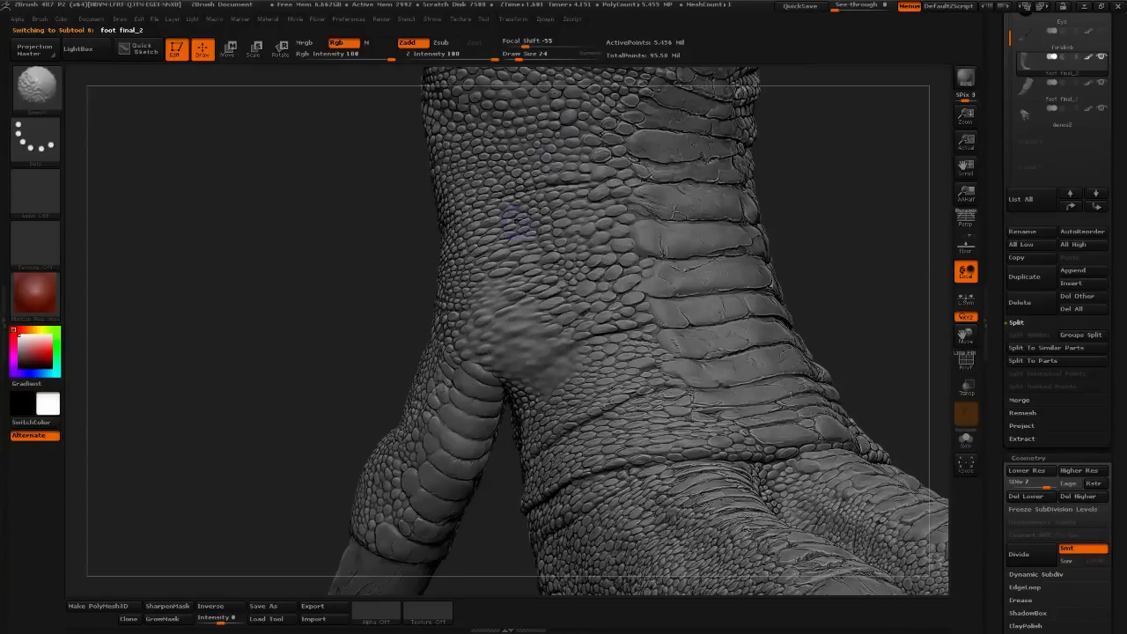
left_click(524, 57)
mouse_move(509, 291)
left_mouse_down("shift")
mouse_move(515, 268)
mouse_move(480, 273)
mouse_move(497, 246)
mouse_move(480, 236)
mouse_move(494, 193)
mouse_move(472, 160)
left_mouse_up("shift")
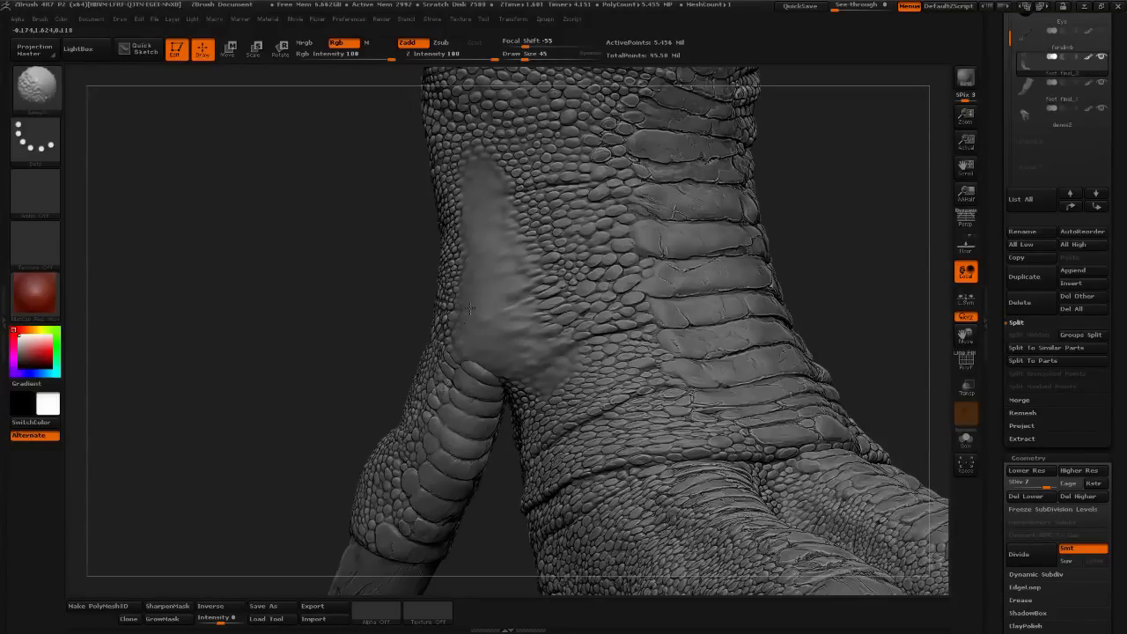
mouse_move(496, 360)
left_mouse_down("shift")
mouse_move(548, 296)
mouse_move(560, 319)
mouse_move(533, 231)
mouse_move(512, 217)
left_mouse_up("shift")
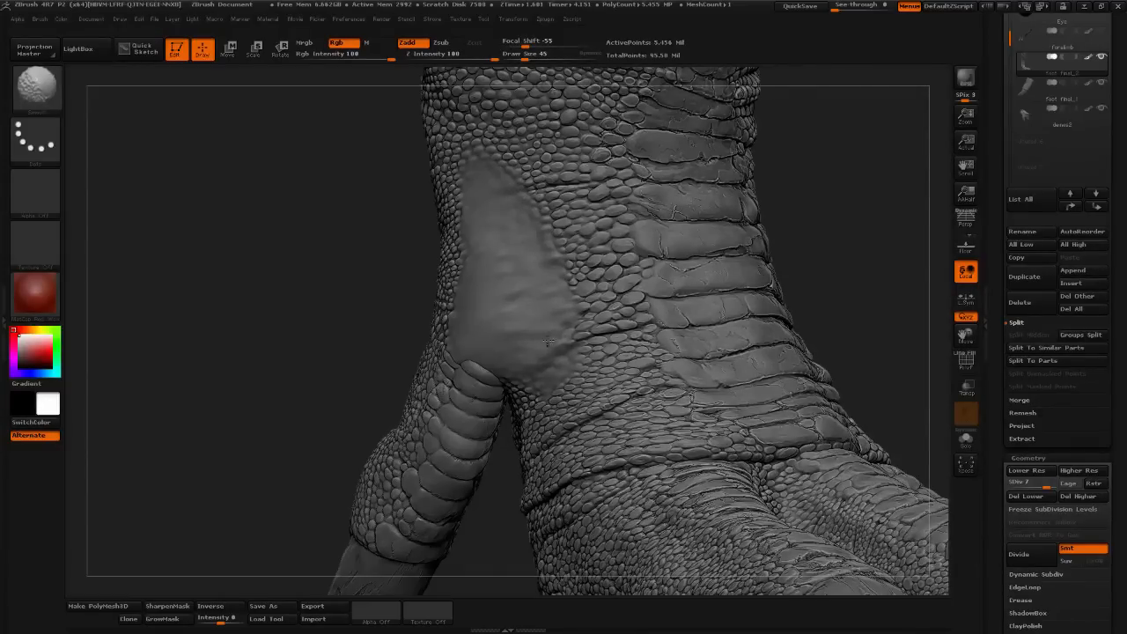
- Extend the smoothed area around the inner and back sides of the ankle above the rear toe at Draw Size 45
left_click_drag(309, 385, 527, 304)
mouse_move(467, 327)
left_mouse_down("shift")
mouse_move(454, 342)
mouse_move(432, 304)
mouse_move(436, 216)
mouse_move(467, 242)
mouse_move(483, 300)
mouse_move(462, 335)
mouse_move(416, 285)
left_mouse_up("shift")
left_click_drag(440, 216, 415, 219, "shift")
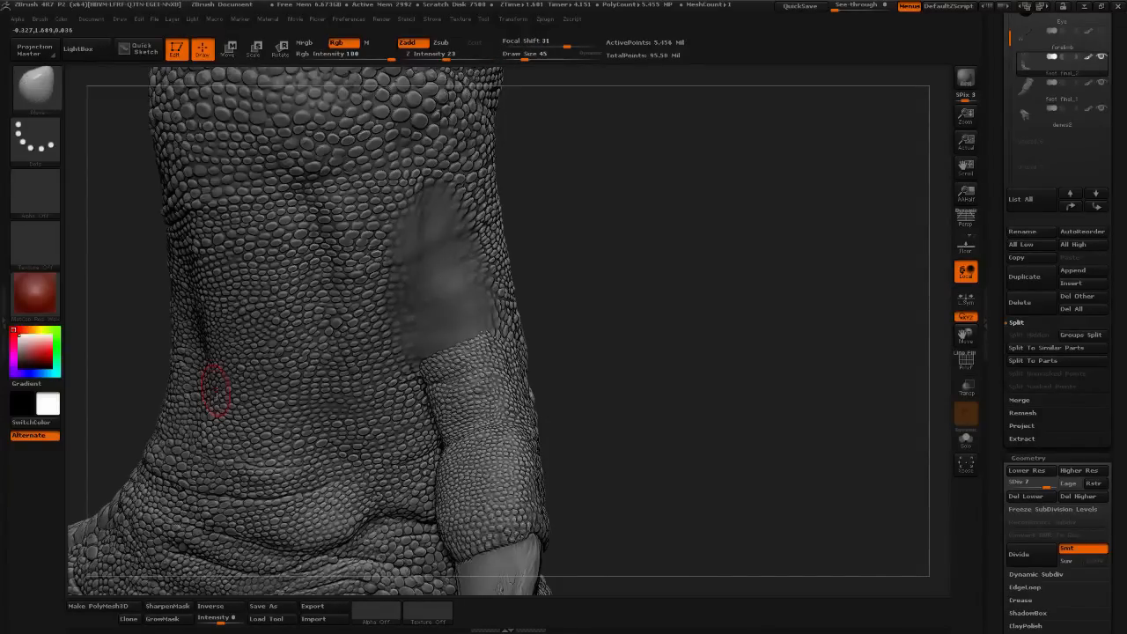
mouse_move(699, 224)
left_mouse_down()
mouse_move(535, 389)
mouse_move(504, 339)
mouse_move(532, 310)
mouse_move(489, 312)
left_mouse_up()
mouse_move(490, 269)
left_mouse_down("shift")
mouse_move(495, 248)
mouse_move(470, 242)
left_mouse_up("shift")
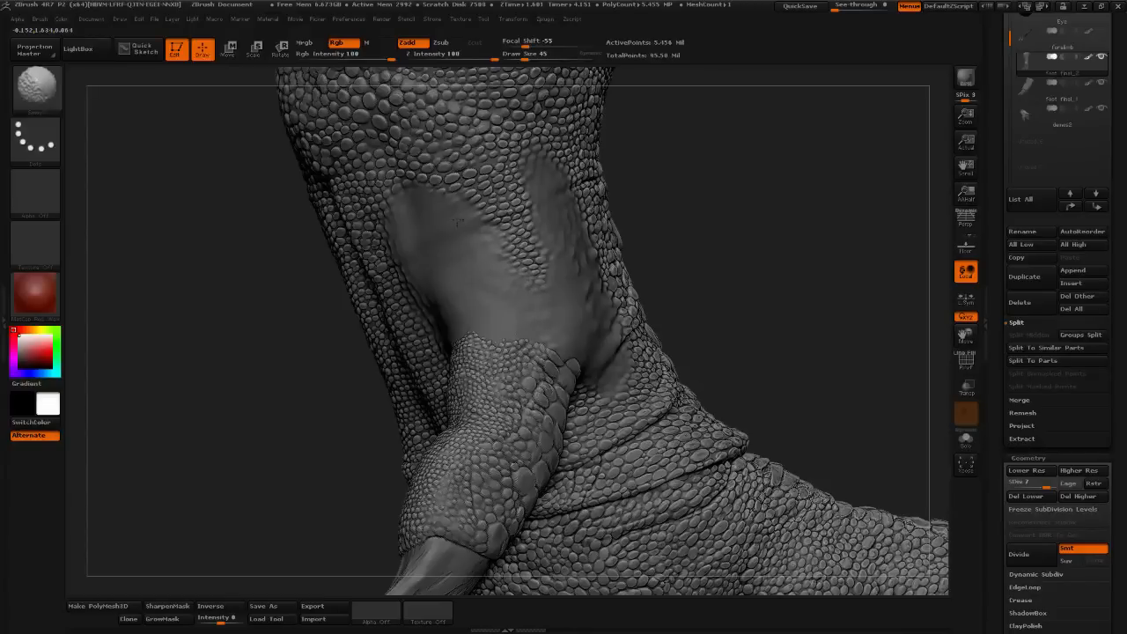
- Examine the whole foot and leg from several angles to judge the rear toe's fit and the smoothed ankle area
mouse_move(848, 261)
left_mouse_down()
mouse_move(819, 265)
mouse_move(850, 248)
mouse_move(836, 244)
mouse_move(828, 291)
left_mouse_up()
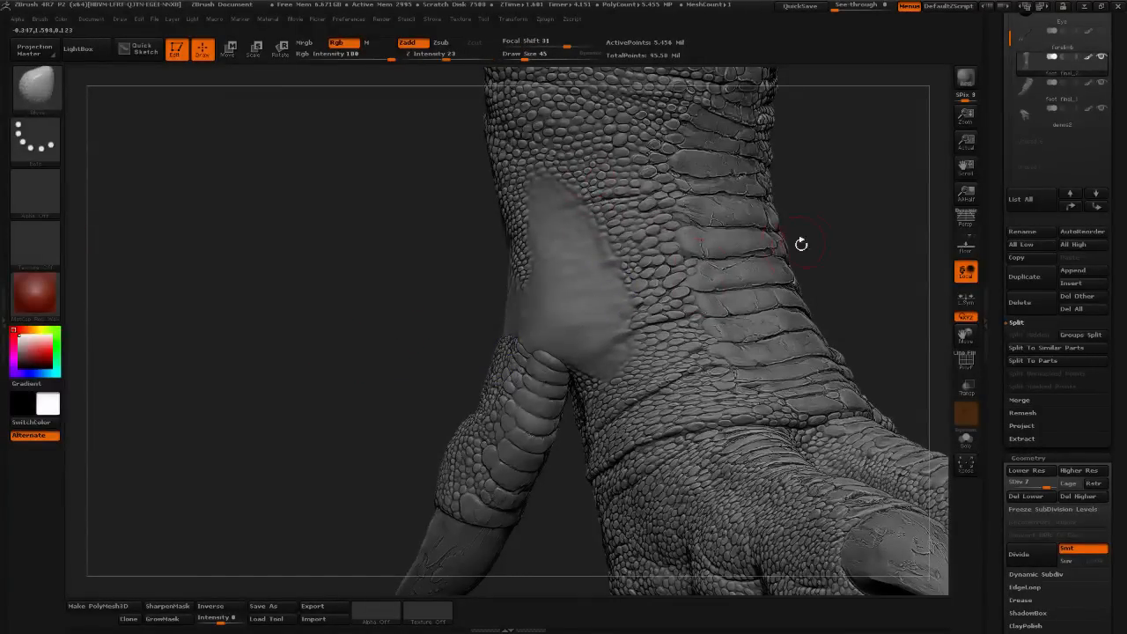
left_click_drag(839, 240, 749, 254)
left_click_drag(877, 302, 684, 367)
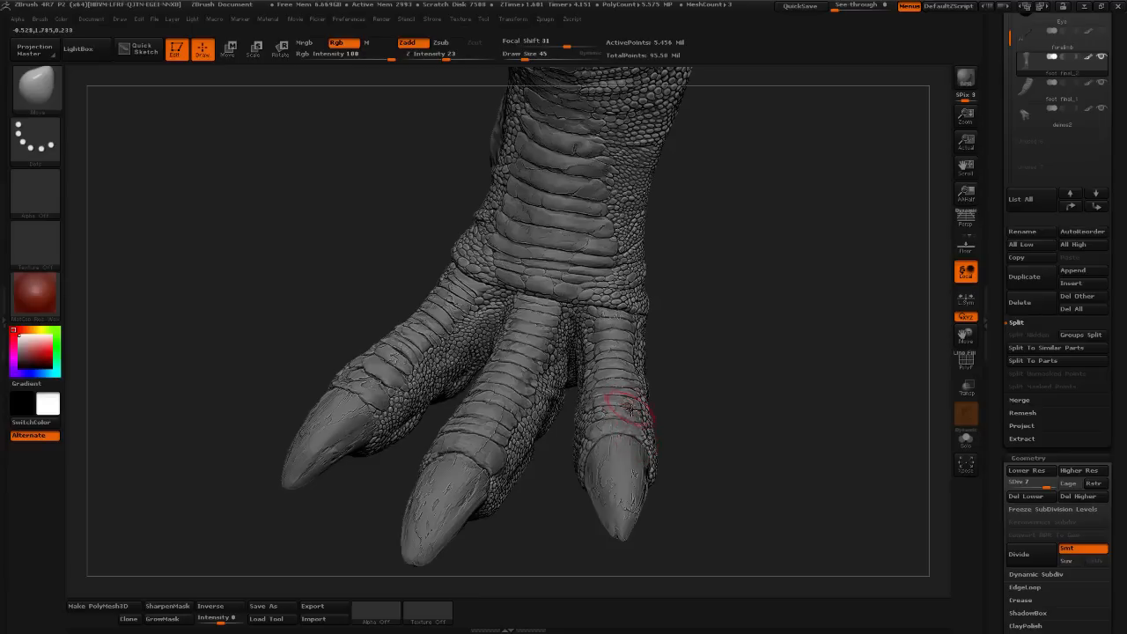
mouse_move(697, 349)
left_mouse_down()
mouse_move(709, 361)
mouse_move(684, 382)
left_mouse_up()
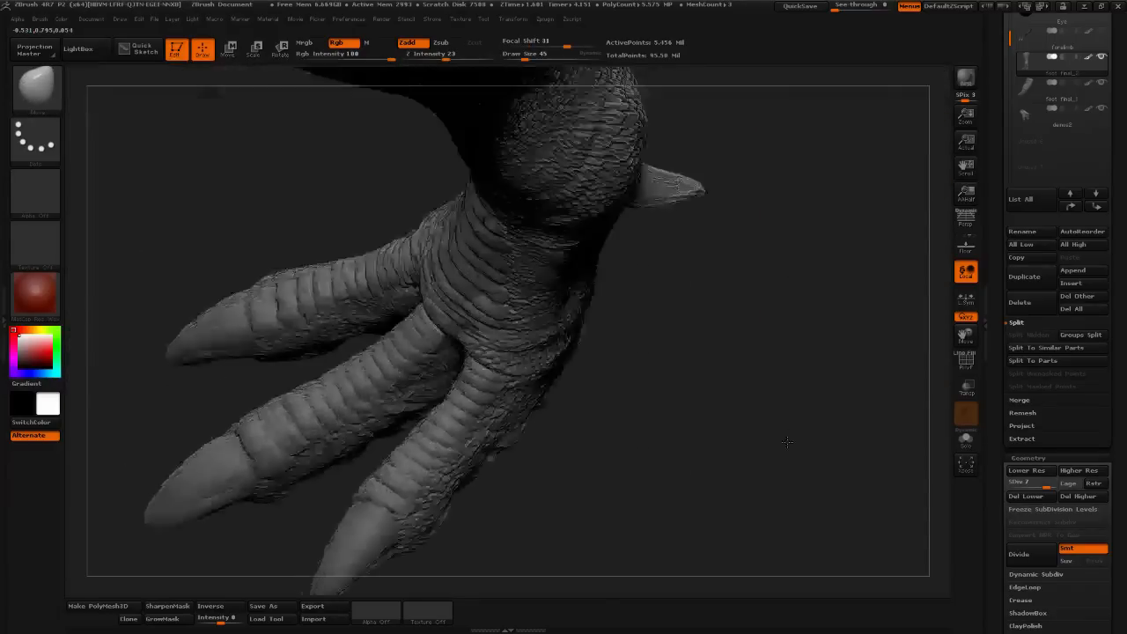
mouse_move(787, 442)
left_mouse_down()
mouse_move(717, 388)
mouse_move(770, 385)
mouse_move(770, 475)
mouse_move(788, 406)
left_mouse_up()
left_click_drag(848, 322, 778, 352)
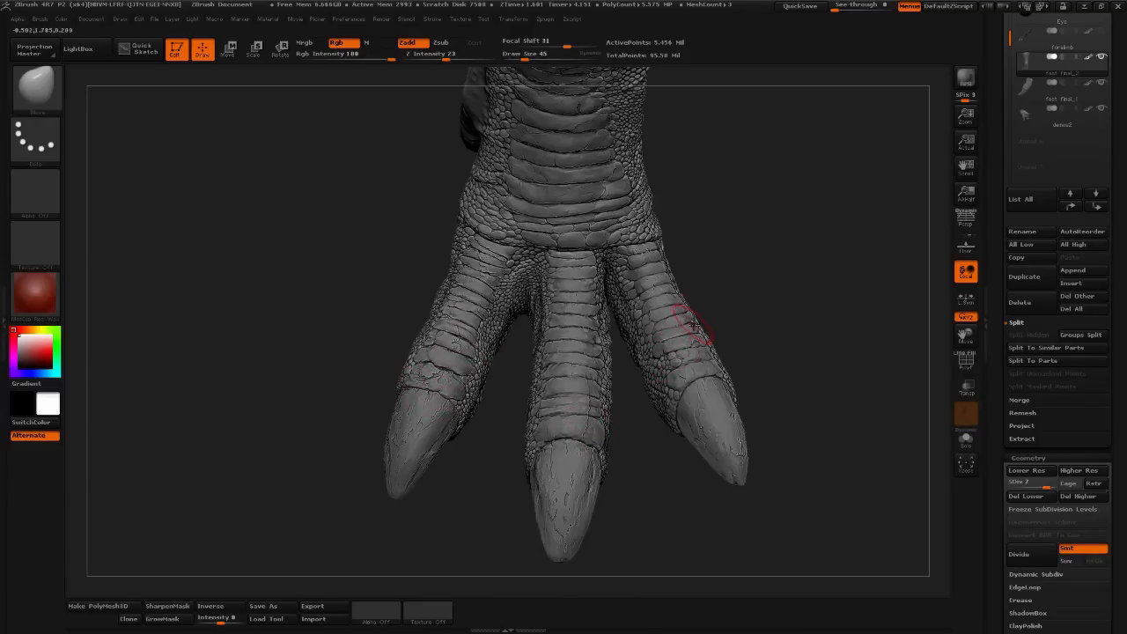
left_click_drag(703, 304, 739, 314)
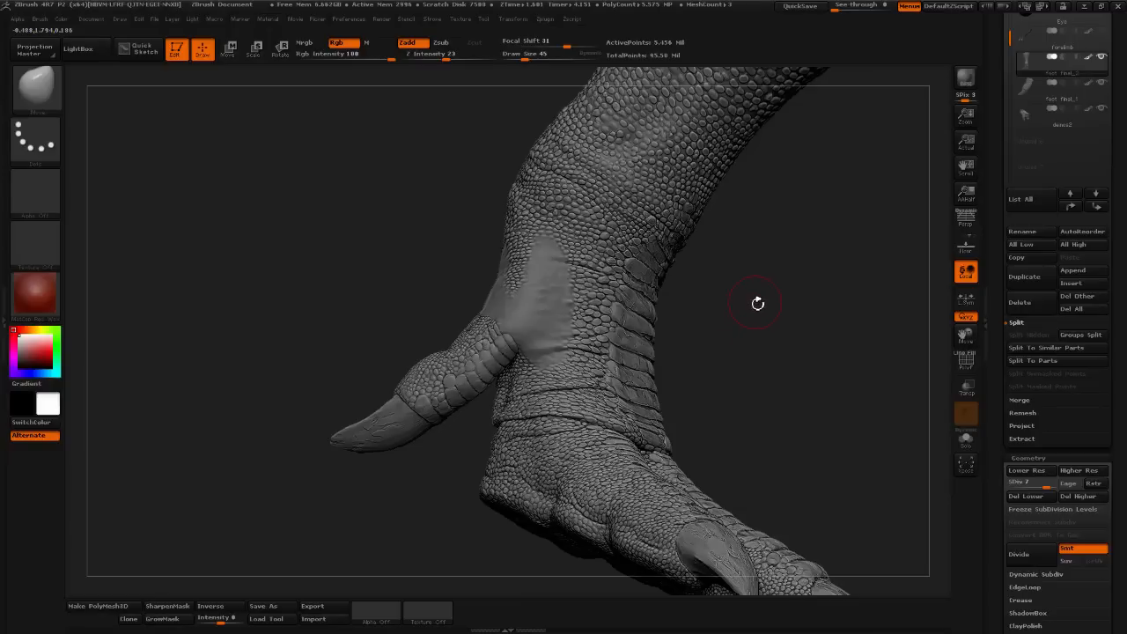
left_click_drag(828, 312, 848, 350)
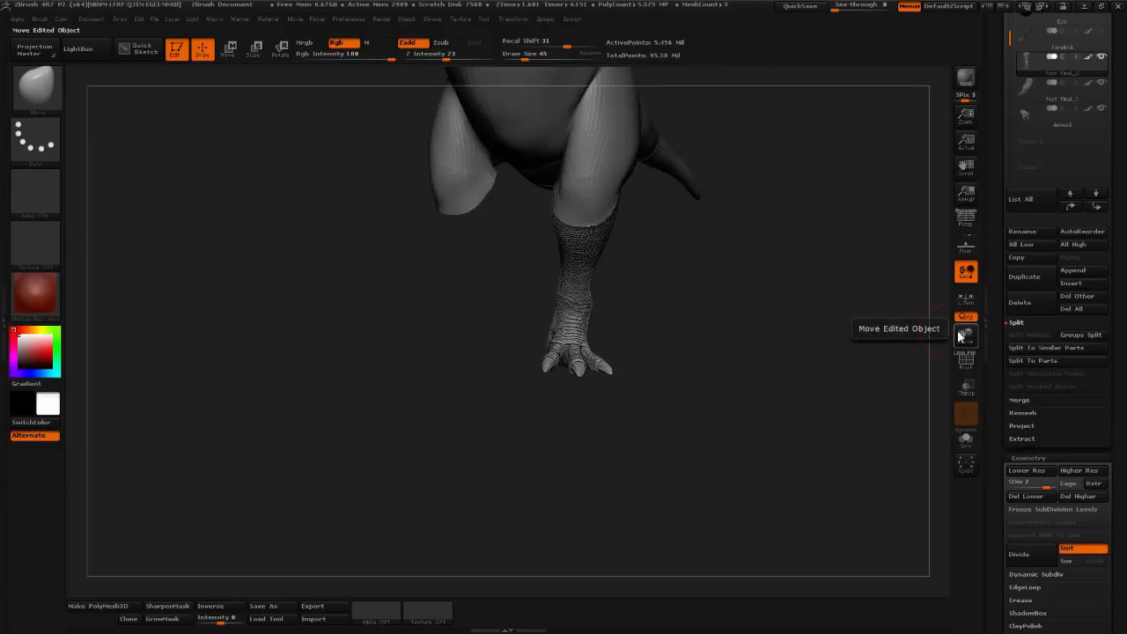
left_click_drag(695, 320, 813, 373)
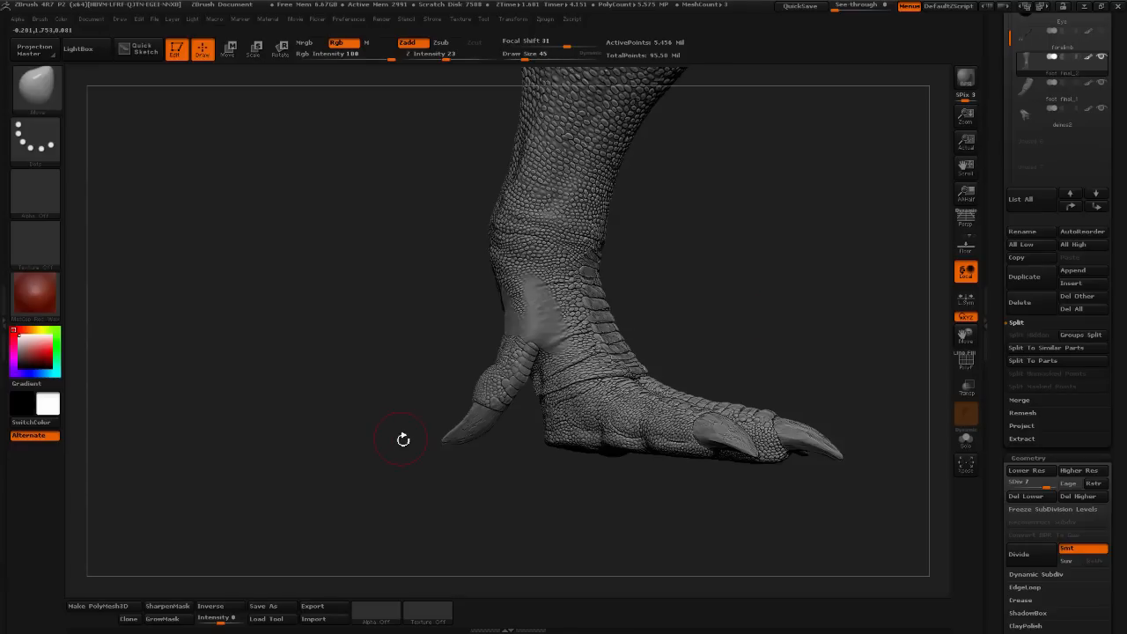
left_click_drag(674, 282, 718, 266)
left_click_drag(718, 267, 835, 294, "alt")
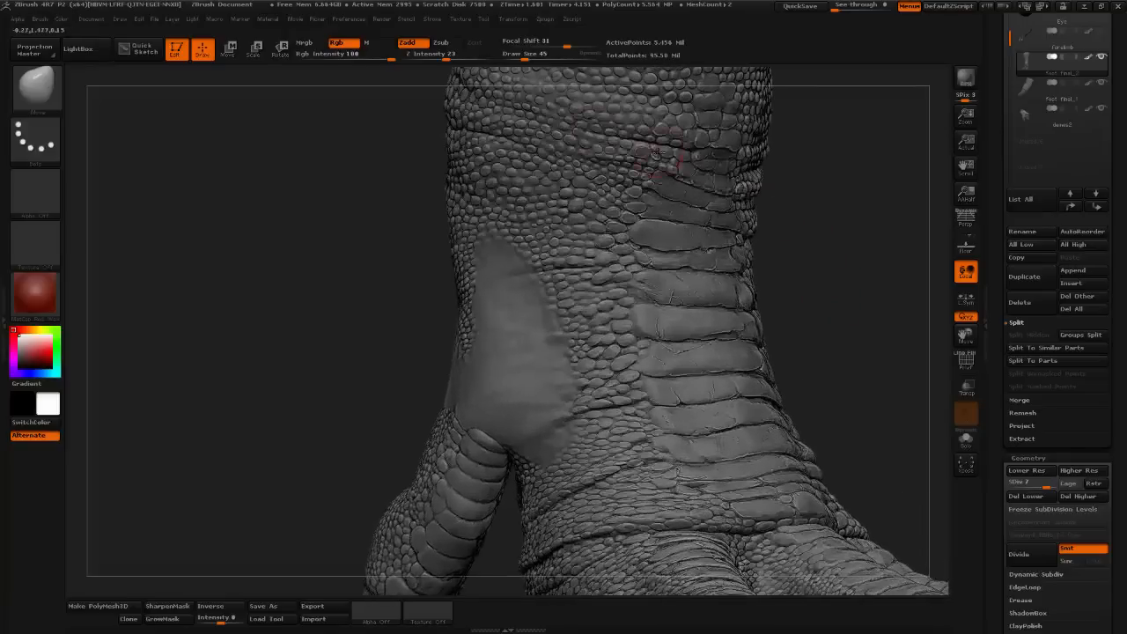
- Set the Move brush to Z Intensity 19 and Draw Size 30, and smooth the ankle surface around the rear toe joint
left_click_drag(447, 55, 439, 54)
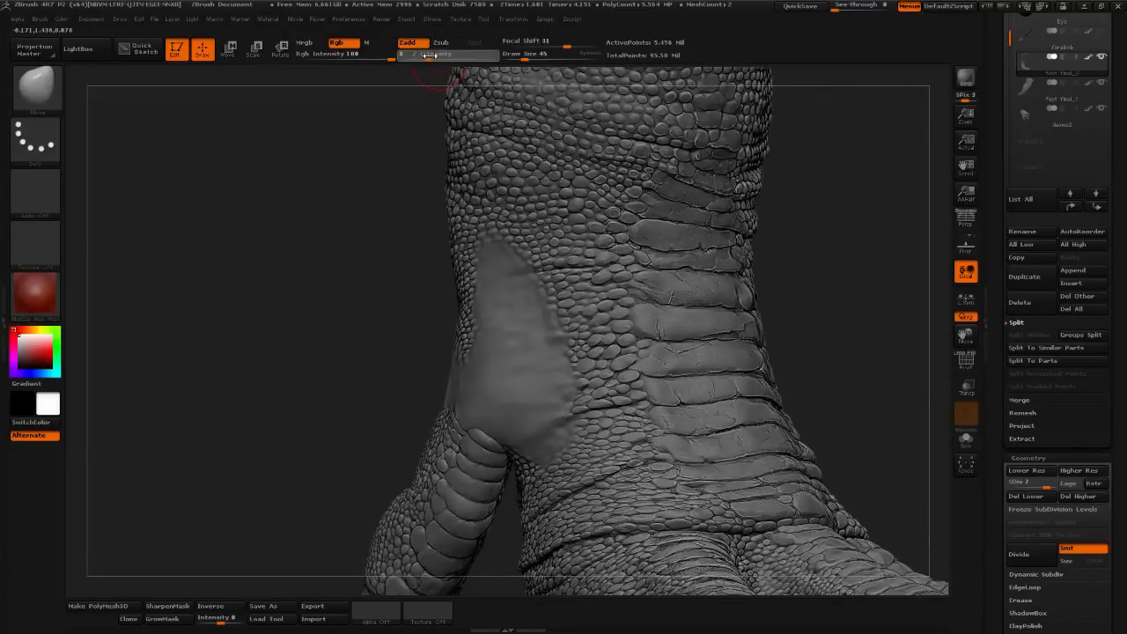
left_click_drag(529, 55, 521, 55)
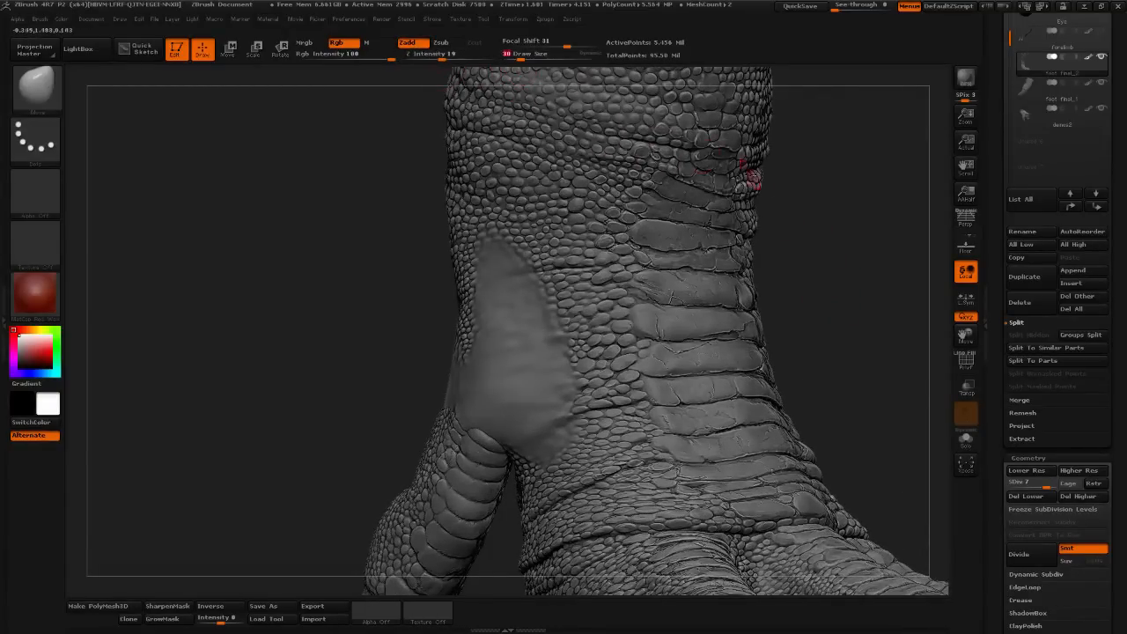
mouse_move(749, 175)
left_mouse_down()
mouse_move(781, 171)
mouse_move(806, 136)
left_mouse_up()
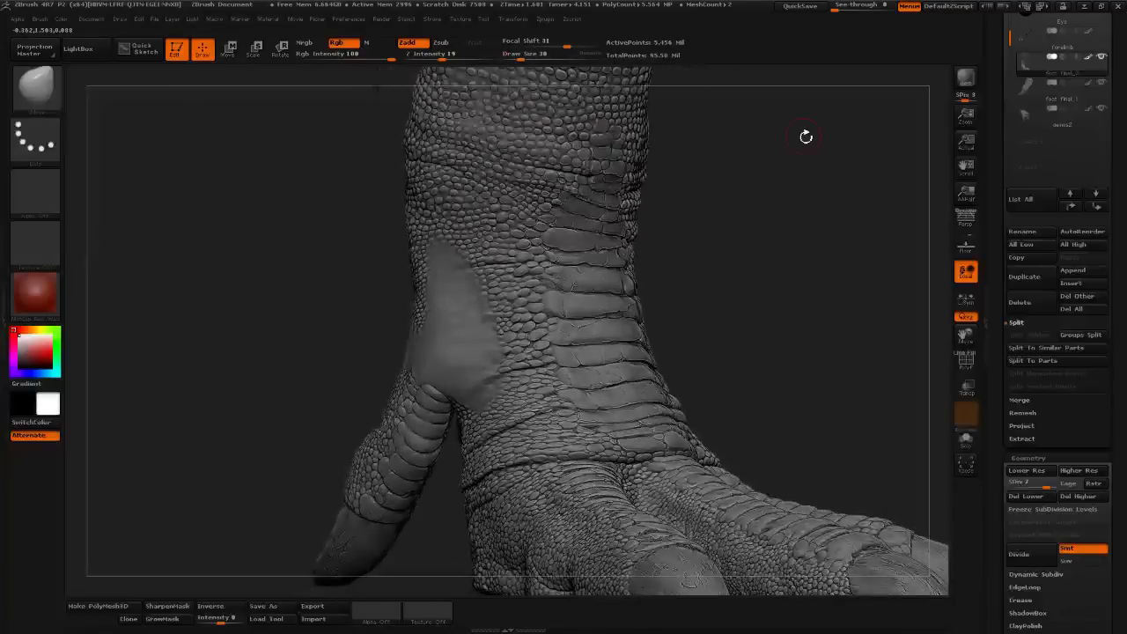
mouse_move(687, 258)
left_mouse_down()
mouse_move(796, 255)
mouse_move(755, 240)
left_mouse_up()
left_click_drag(443, 310, 407, 334, "shift")
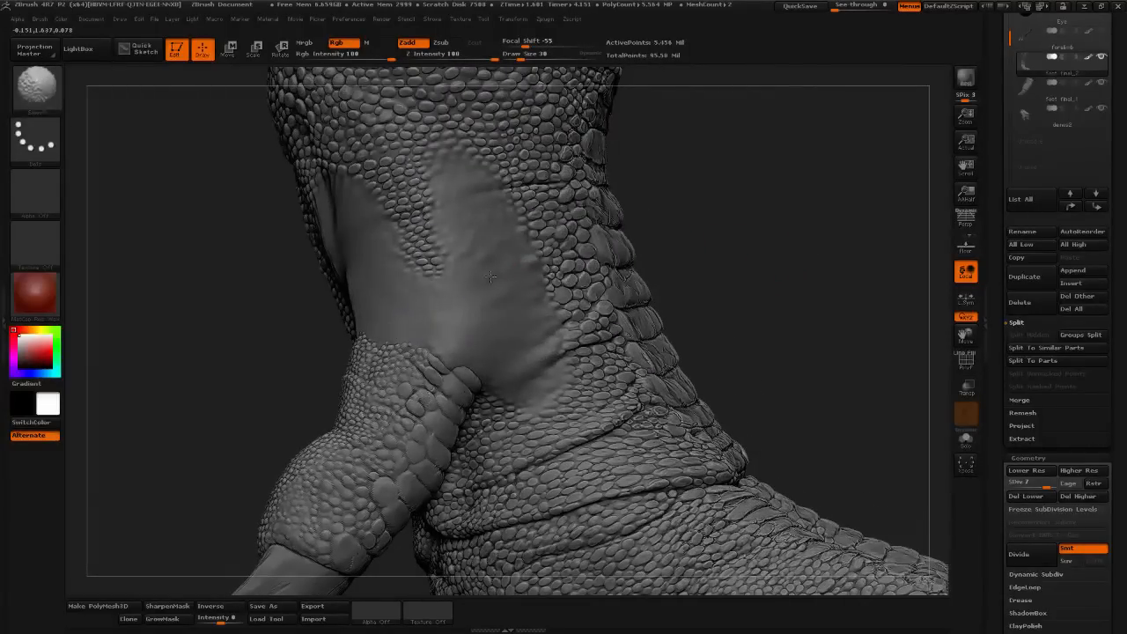
- Raise the foot subtool to subdivision level 8
left_click(1048, 474)
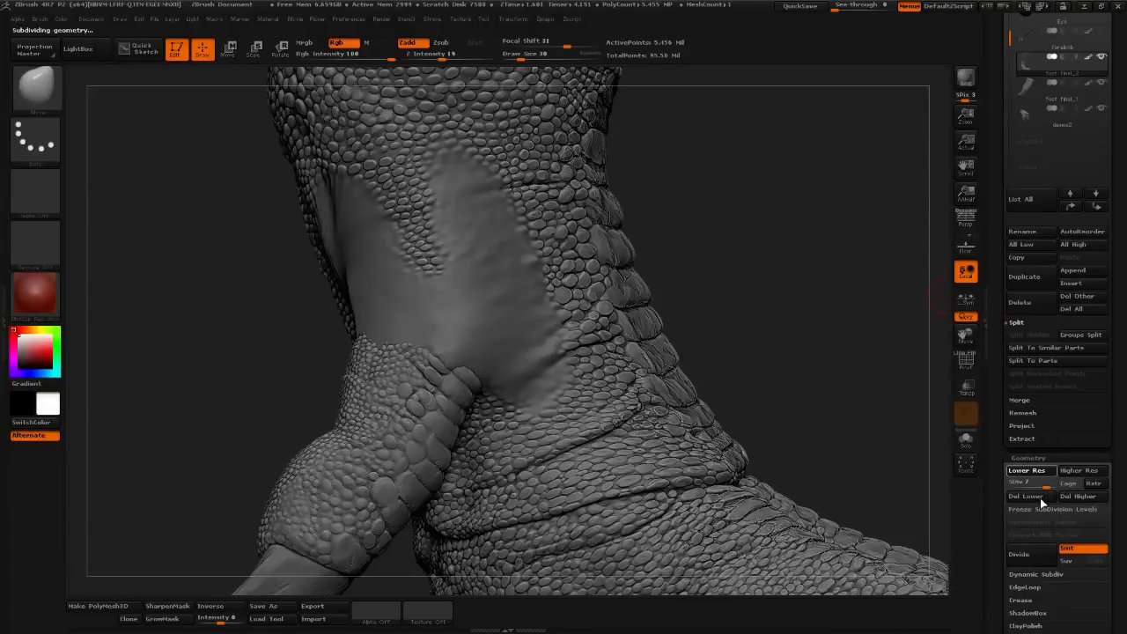
left_click(1021, 471)
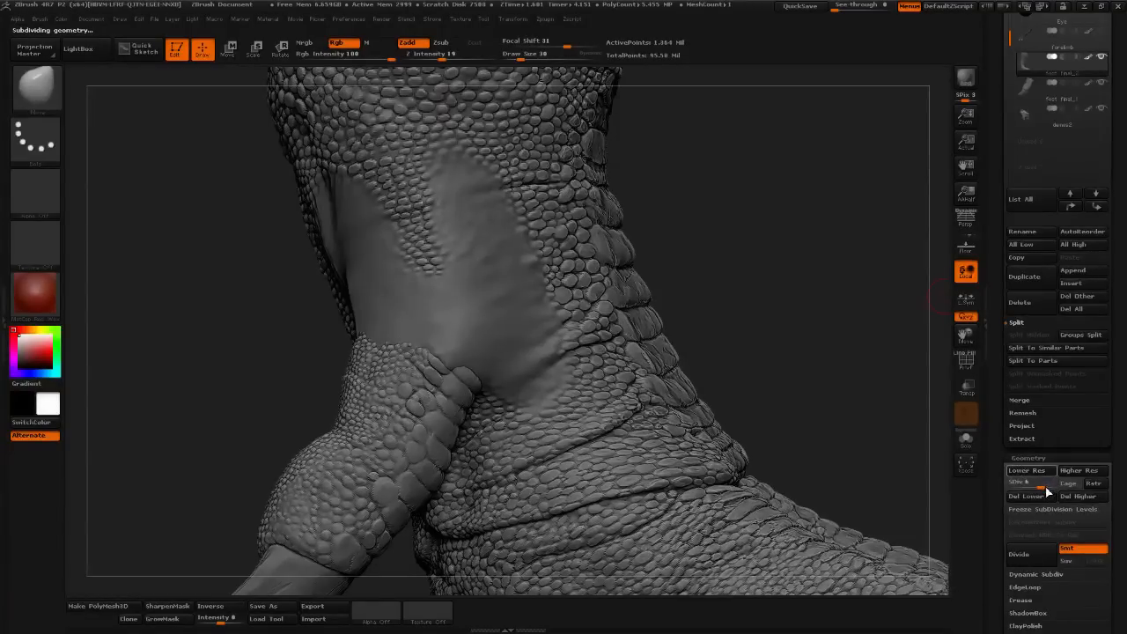
key("shift+d")
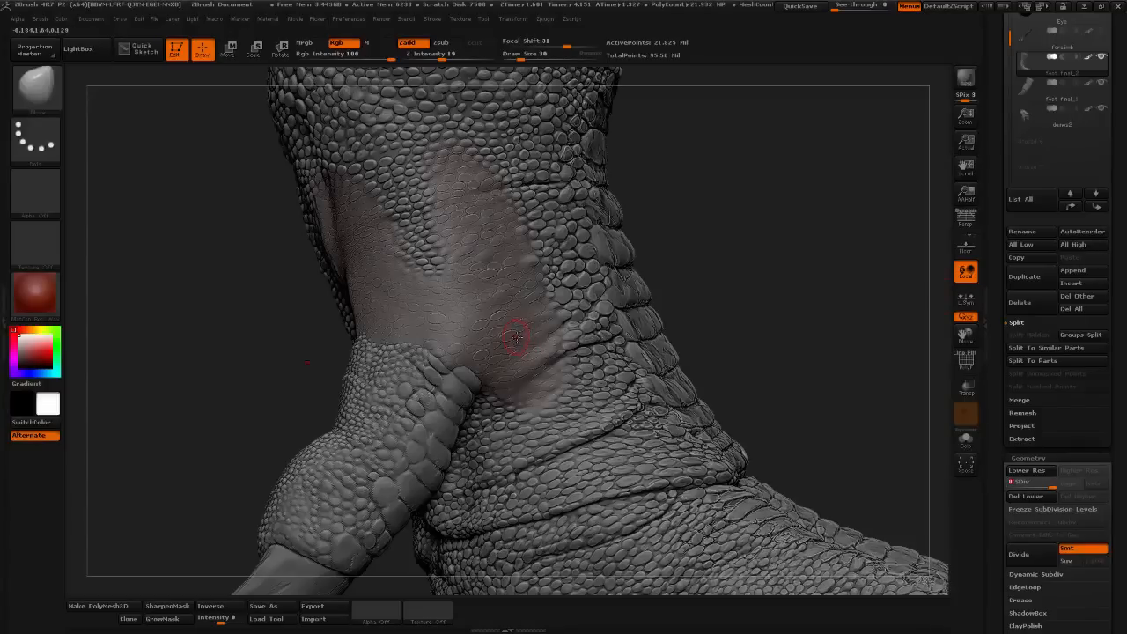
- Switch to a grey MatCap material and smooth the scales beside the rear toe's base at Draw Size 45
left_click(40, 290)
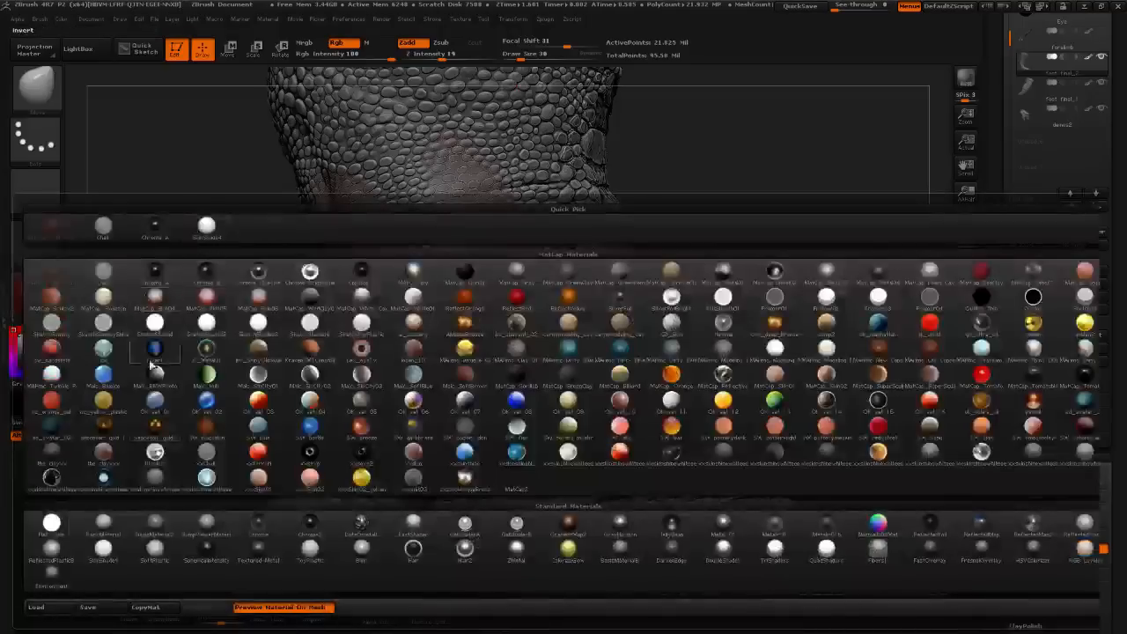
left_click(172, 474)
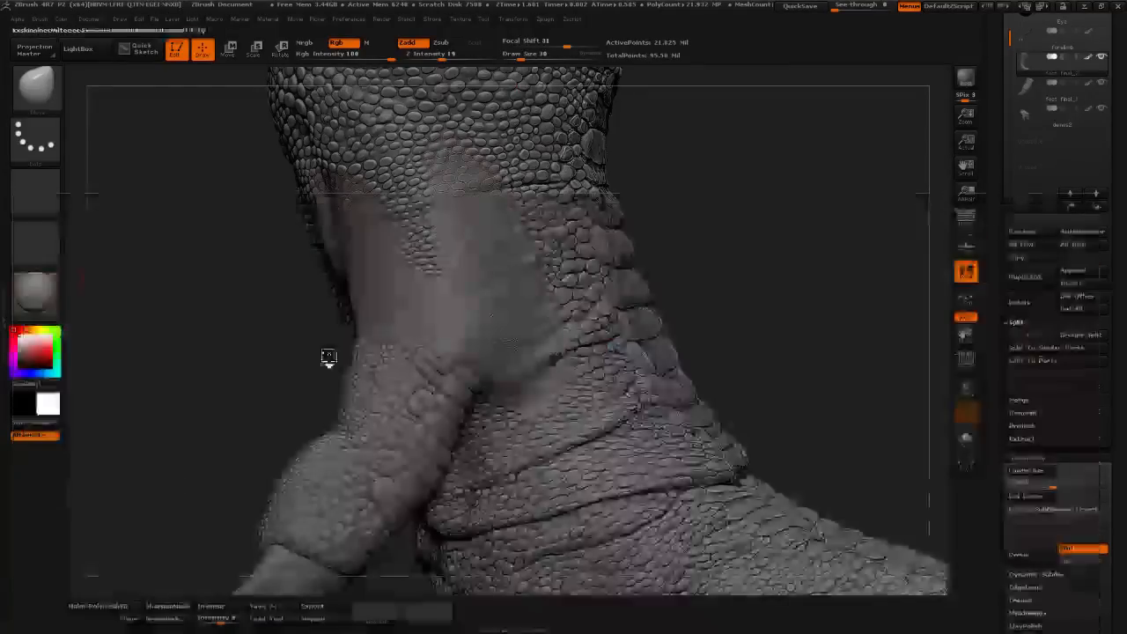
left_click(525, 60)
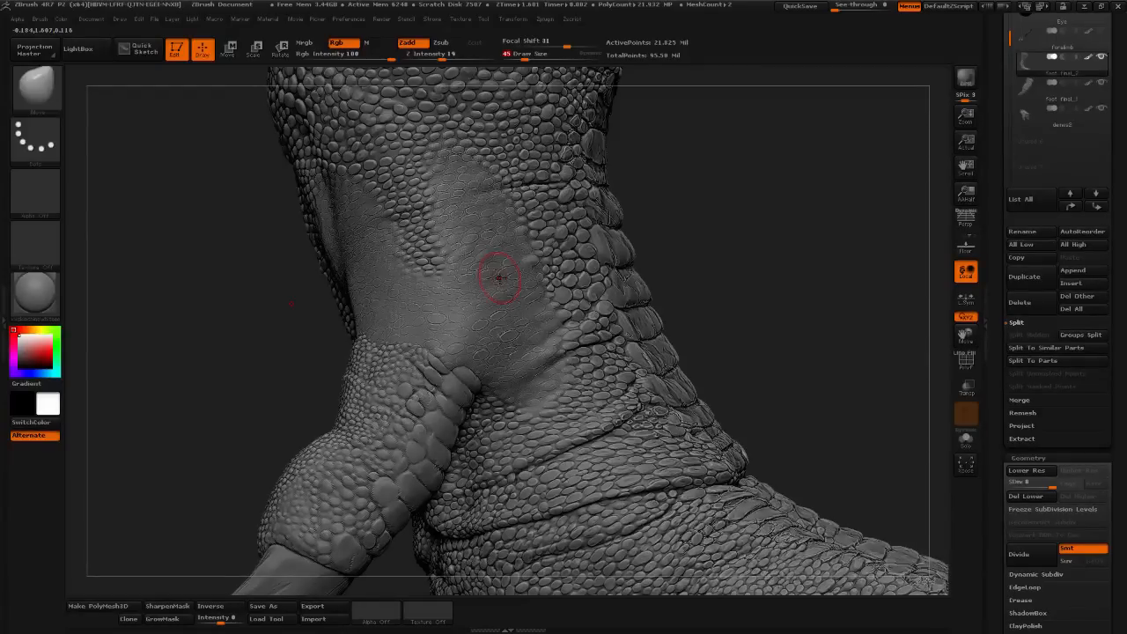
key("shift")
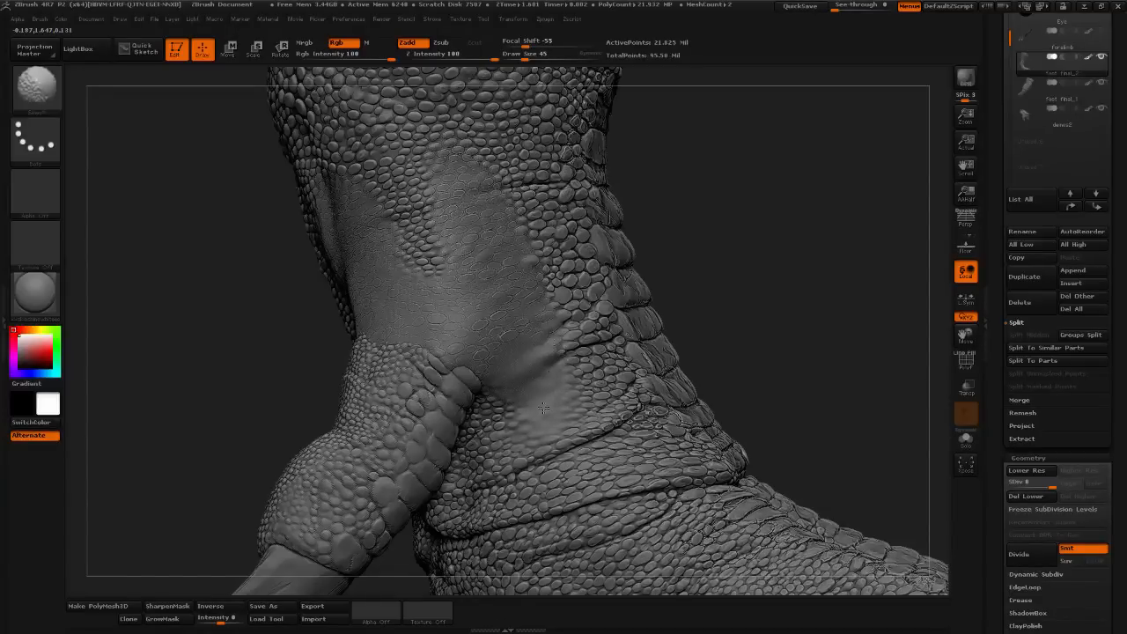
- Turn on Mrgb and try shinier grey MatCap materials on the foot
left_click_drag(763, 289, 757, 286)
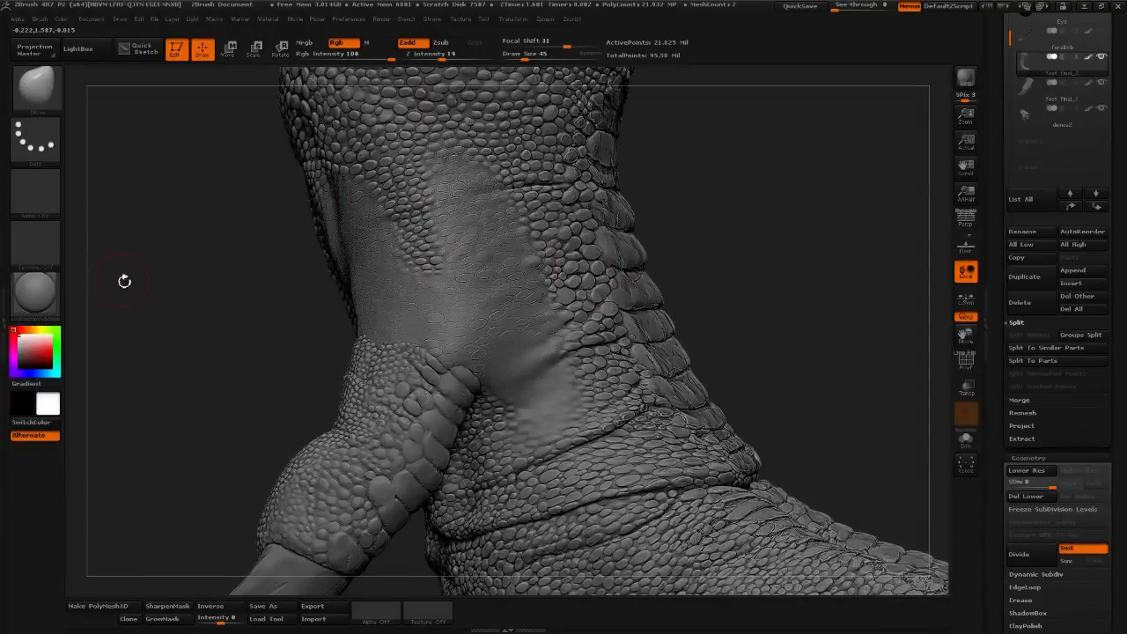
key("ctrl")
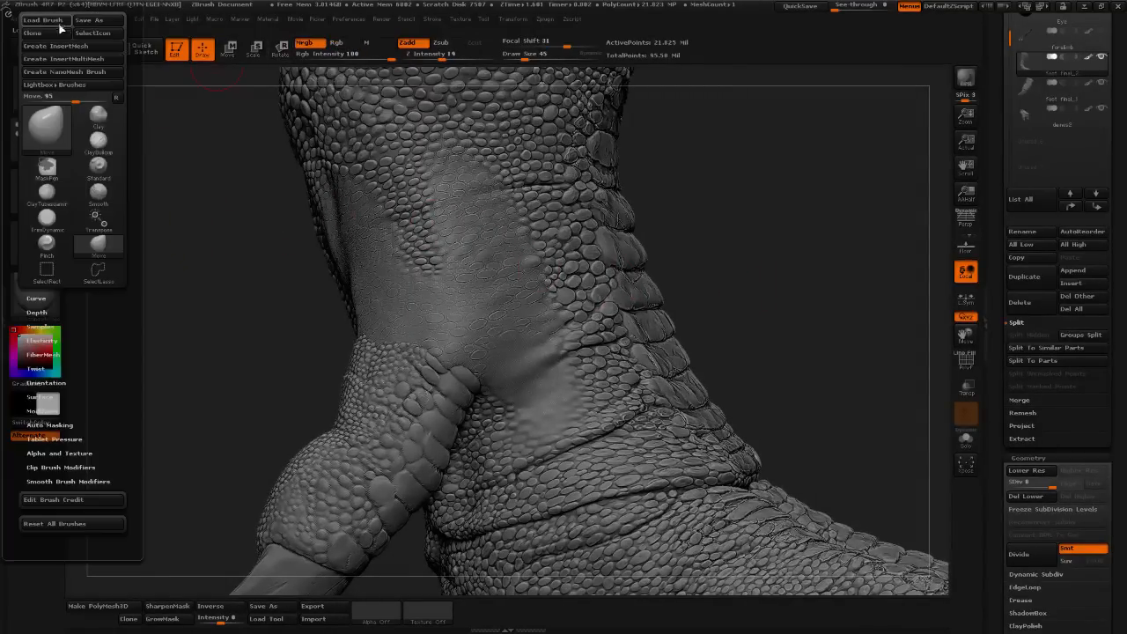
left_click(61, 19)
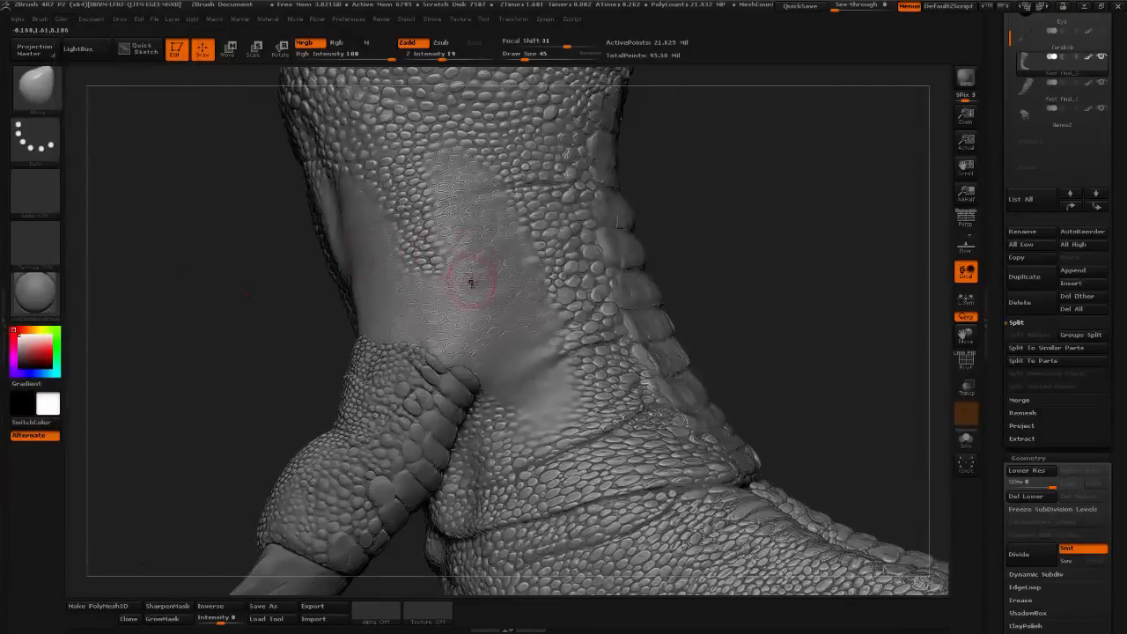
left_click(32, 288)
left_click(190, 402)
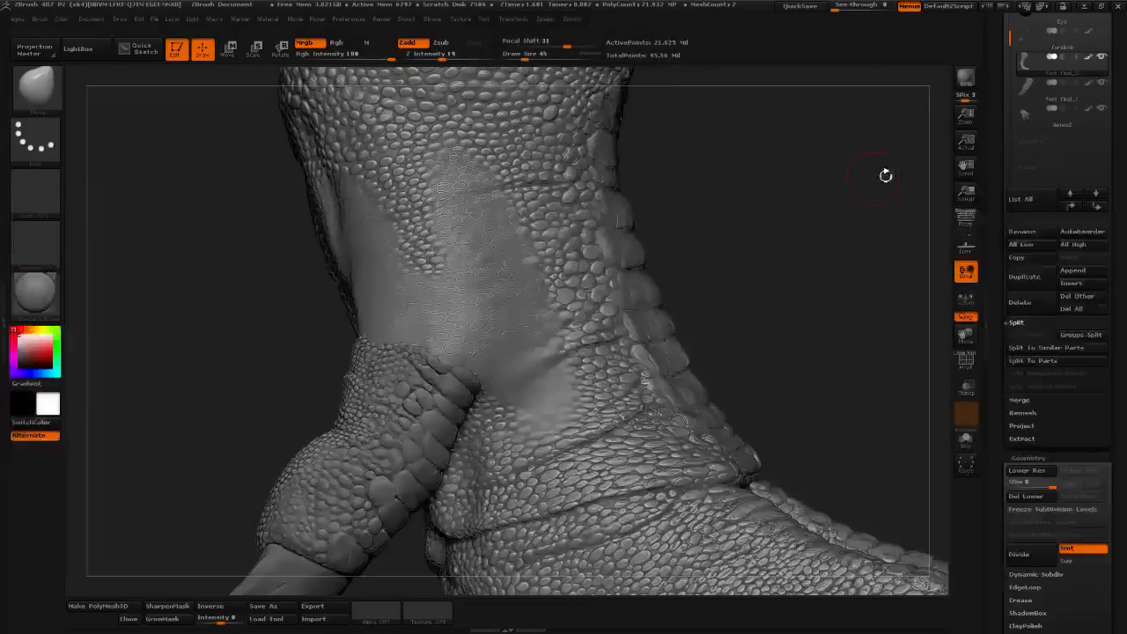
- Choose a darker grey skin-shine MatCap and fill the foot subtool with it
left_click_drag(787, 244, 250, 293)
left_click(37, 295)
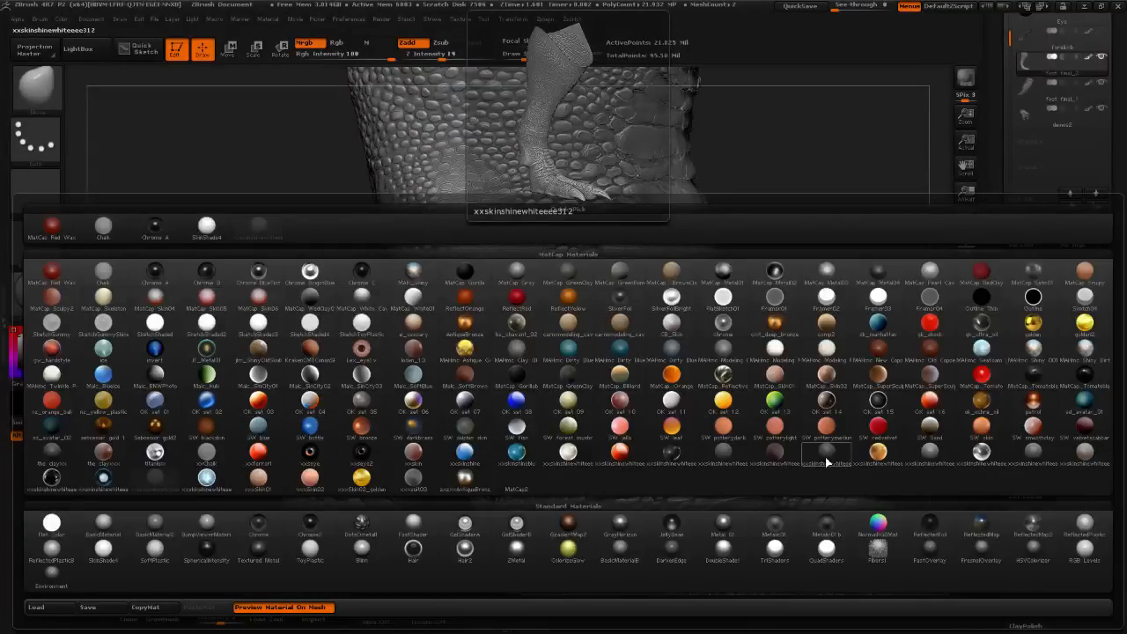
left_click(726, 453)
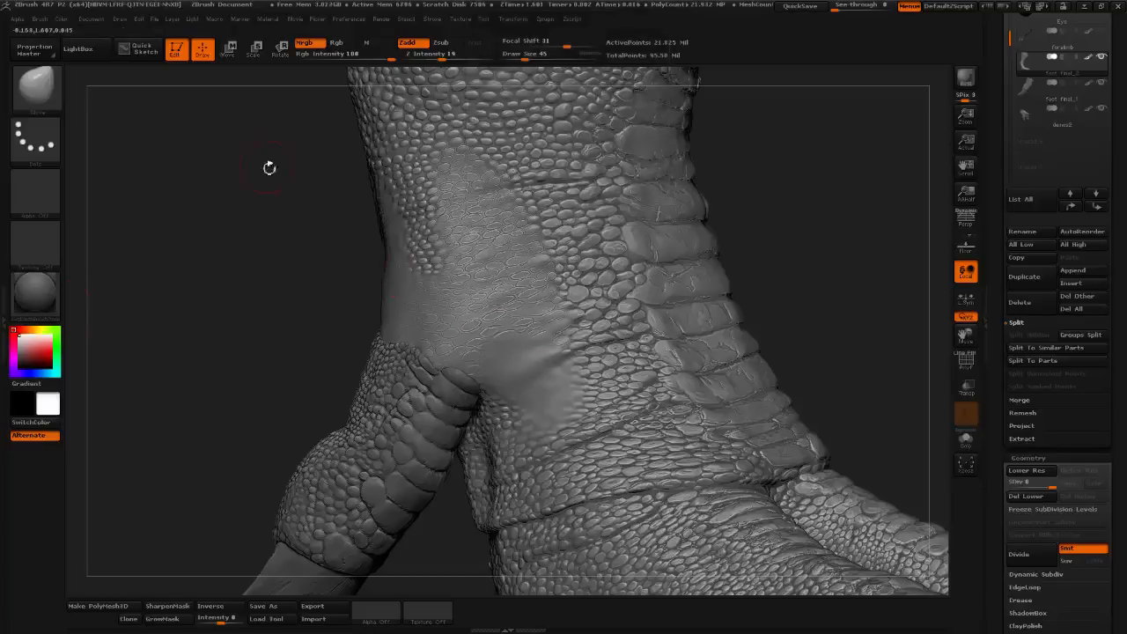
left_click(61, 22)
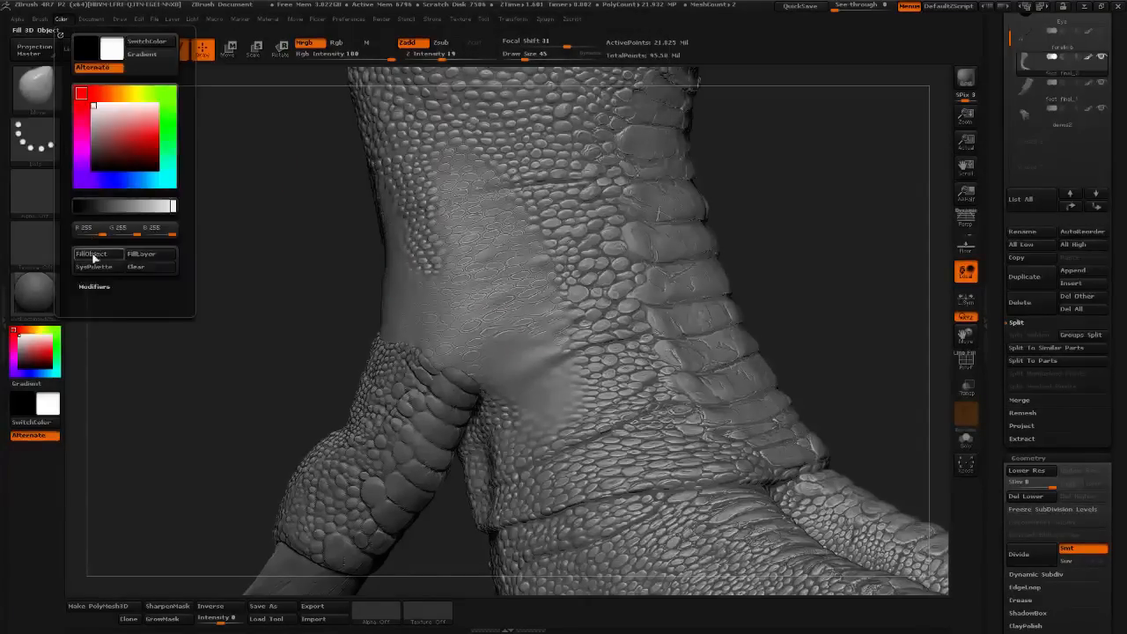
- Smooth the fine surface noise out of the cleared ankle area, front to back, at Draw Size 45 in Rgb mode
left_click_drag(358, 305, 410, 308)
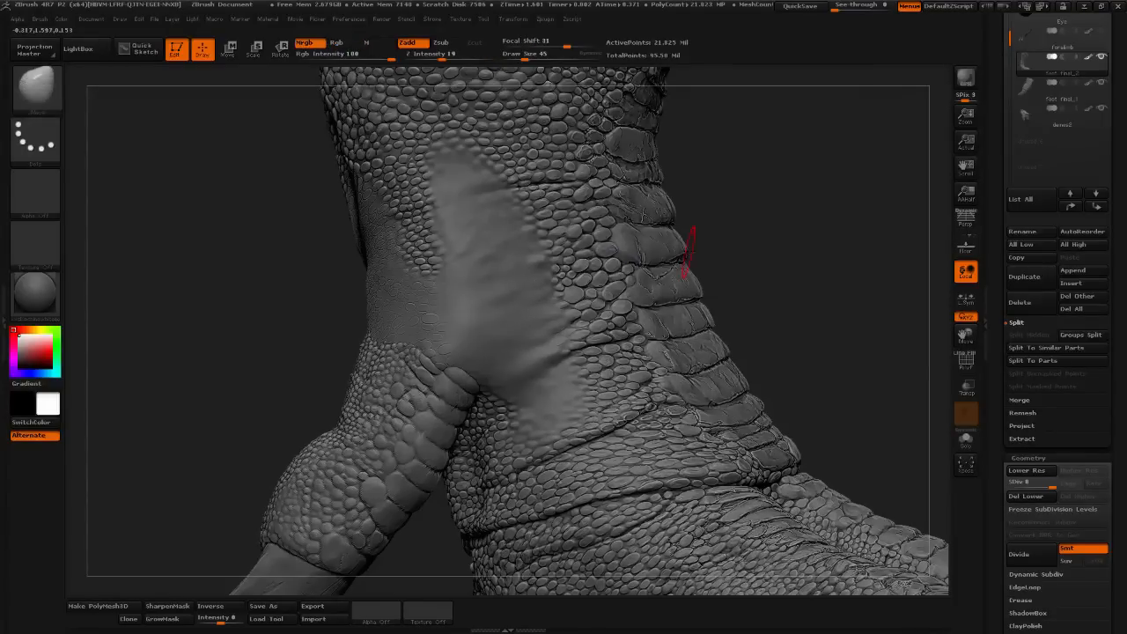
right_click_drag(651, 260, 562, 266)
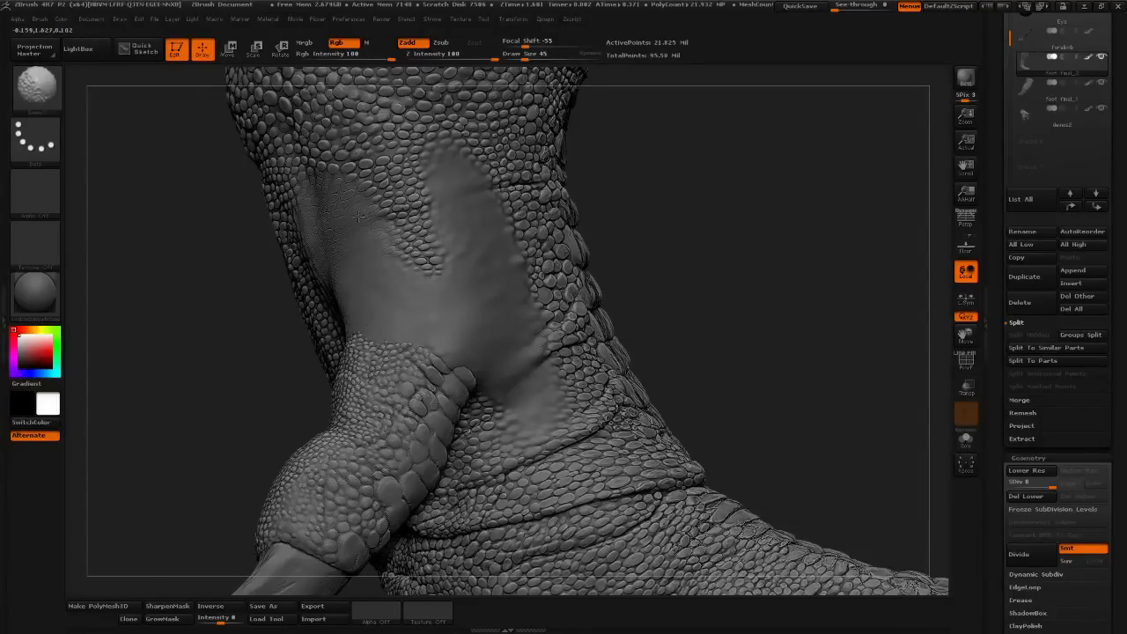
right_click_drag(697, 196, 335, 240)
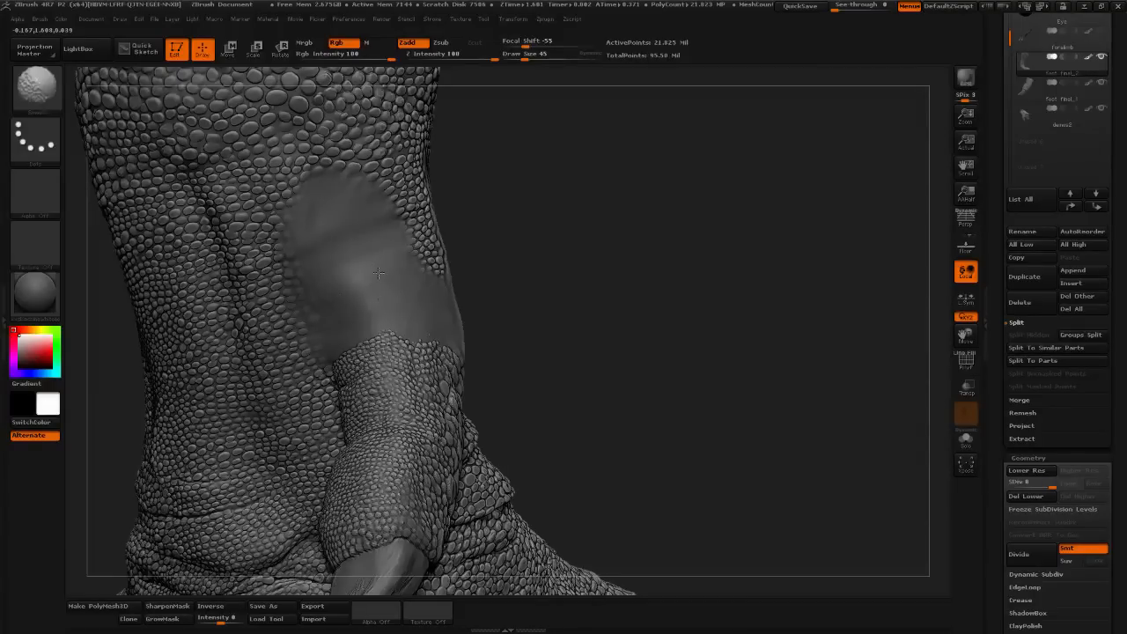
- Smooth the remaining scales along the inner side of the cleared ankle area at Draw Size 45
right_click_drag(440, 318, 222, 323)
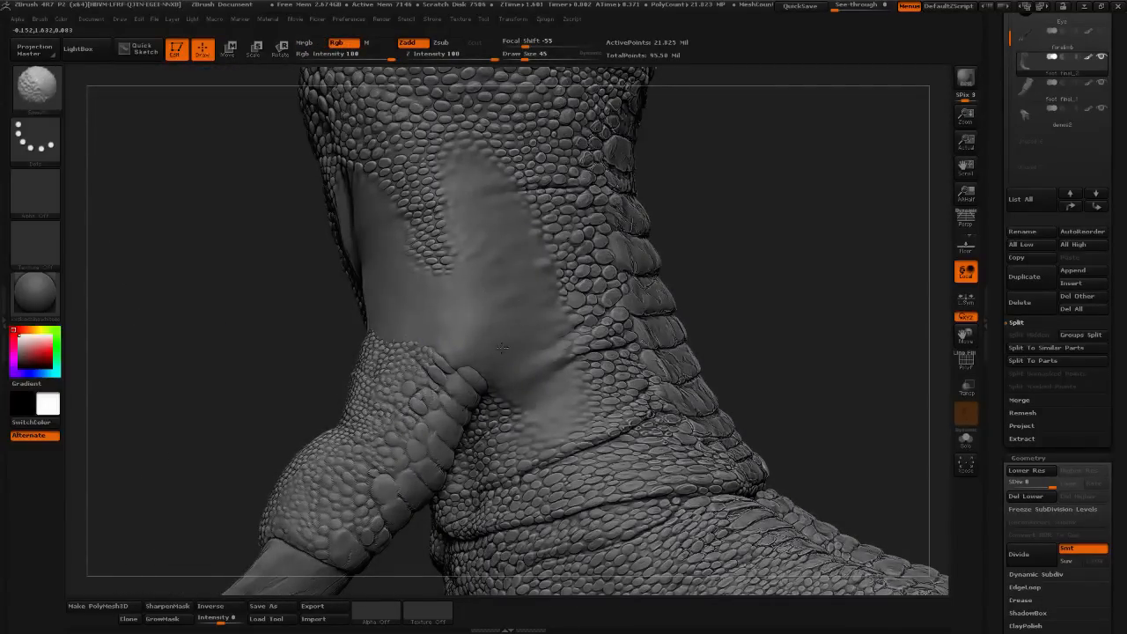
left_click_drag(552, 393, 603, 309, "shift")
right_click_drag(602, 309, 440, 306)
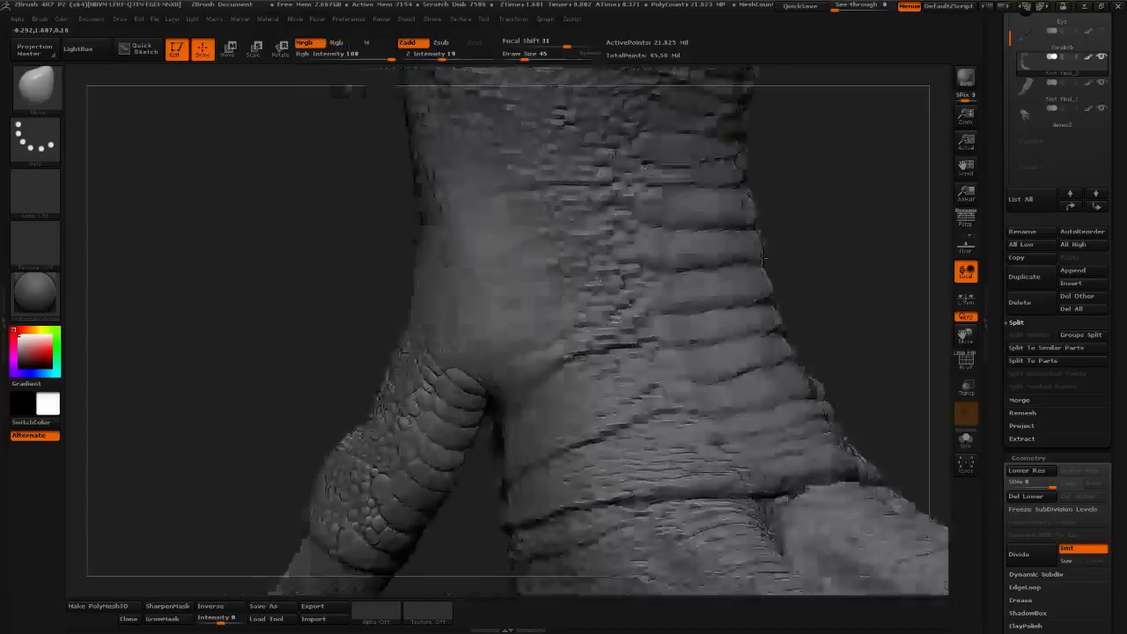
mouse_move(889, 256)
right_mouse_down("ctrl")
mouse_move(689, 286)
mouse_move(707, 320)
mouse_move(742, 225)
mouse_move(683, 220)
mouse_move(653, 287)
right_mouse_up("ctrl")
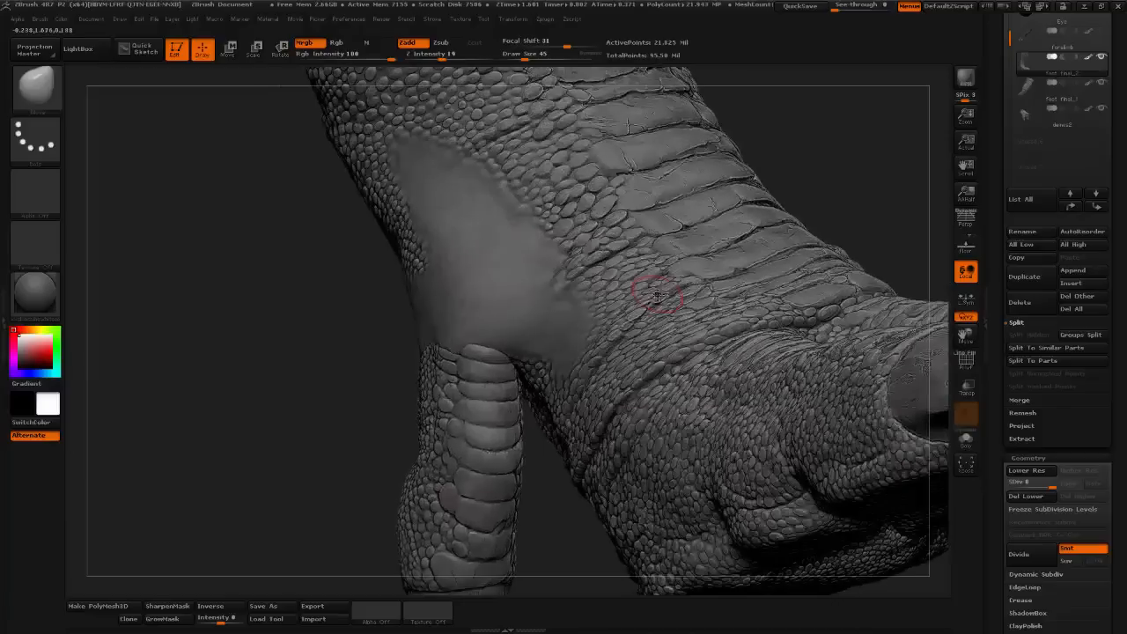
right_click_drag(299, 346, 328, 382)
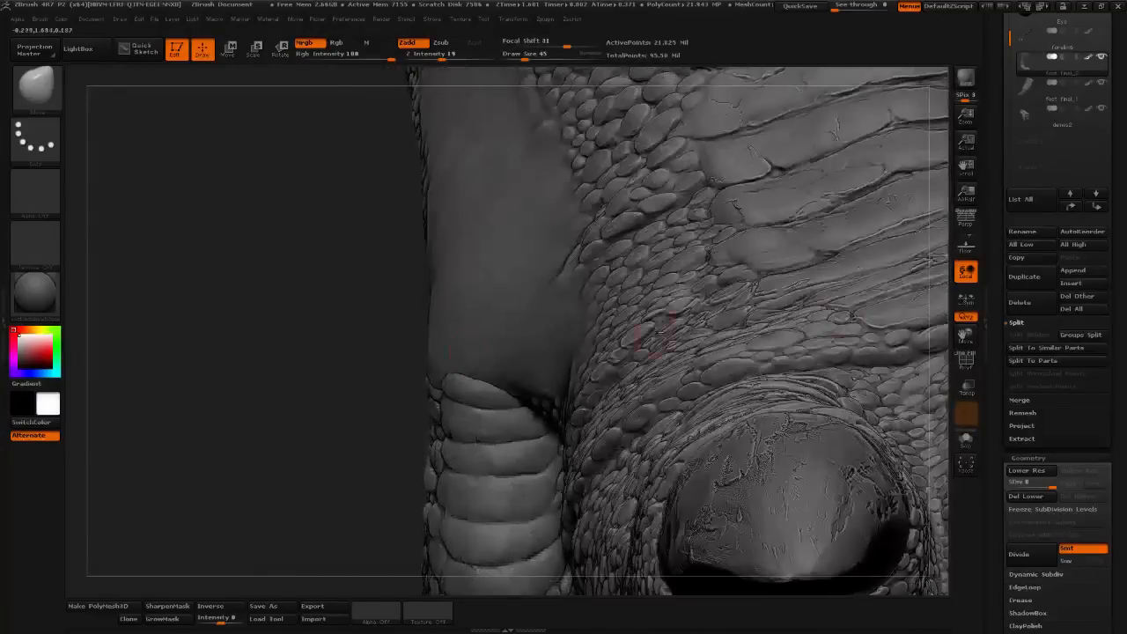
- Sculpt a broad plate directly above the rear toe's top plate with the custom ClayTubes brush at Draw Size 39 and smooth it
left_click(35, 88)
left_click(673, 99)
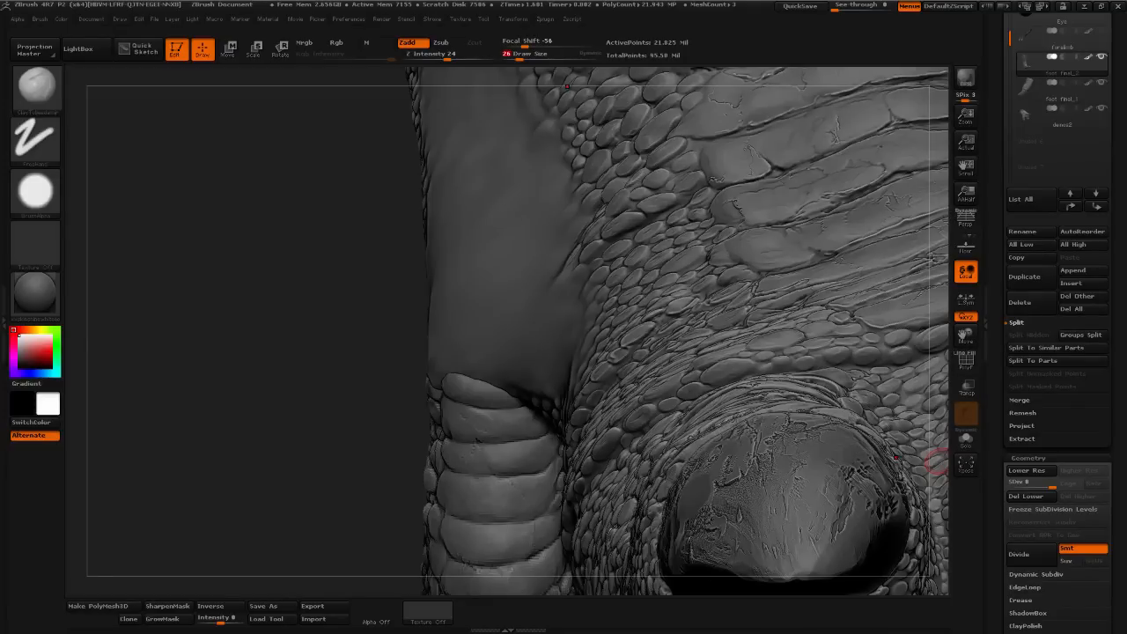
left_click_drag(239, 347, 352, 322)
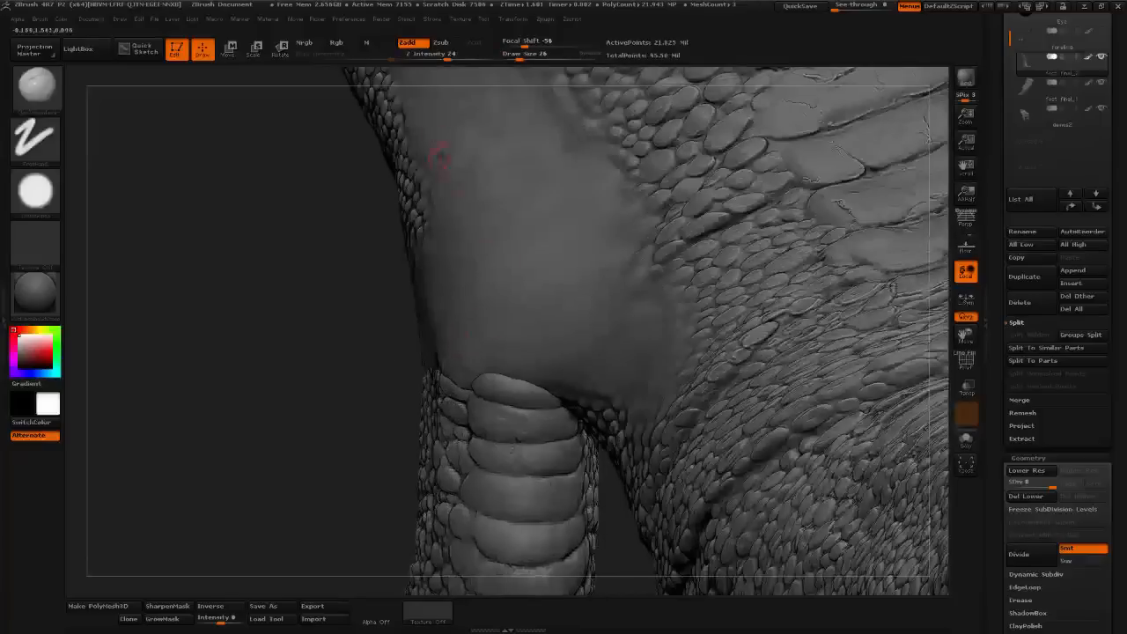
left_click_drag(509, 54, 514, 53)
mouse_move(527, 370)
left_mouse_down()
mouse_move(500, 361)
mouse_move(538, 356)
mouse_move(519, 385)
left_mouse_up()
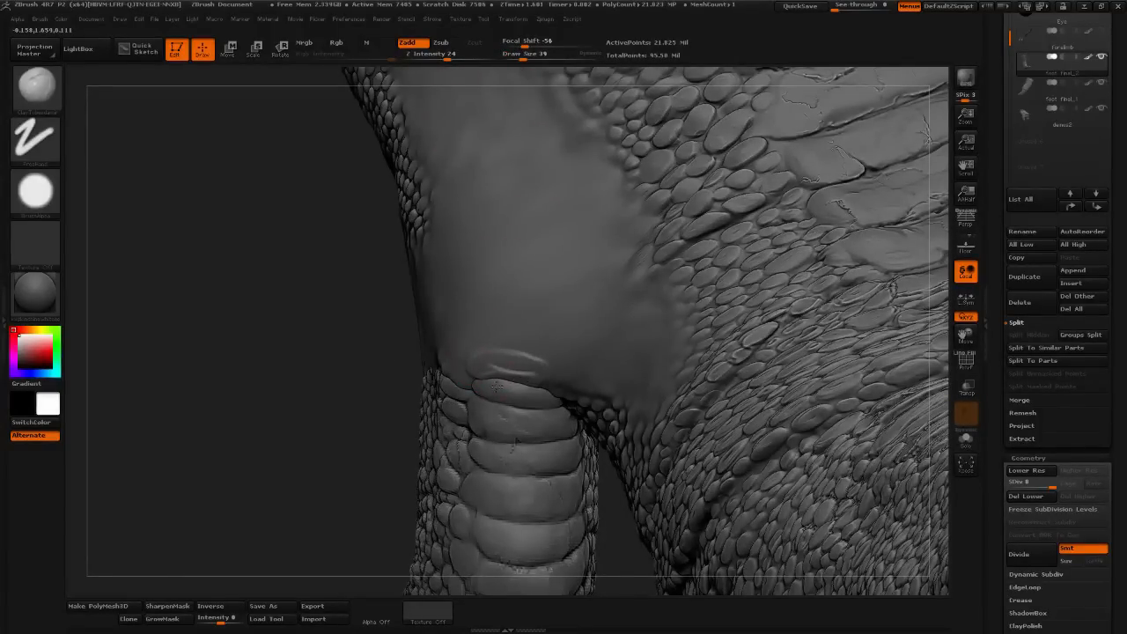
key("shift")
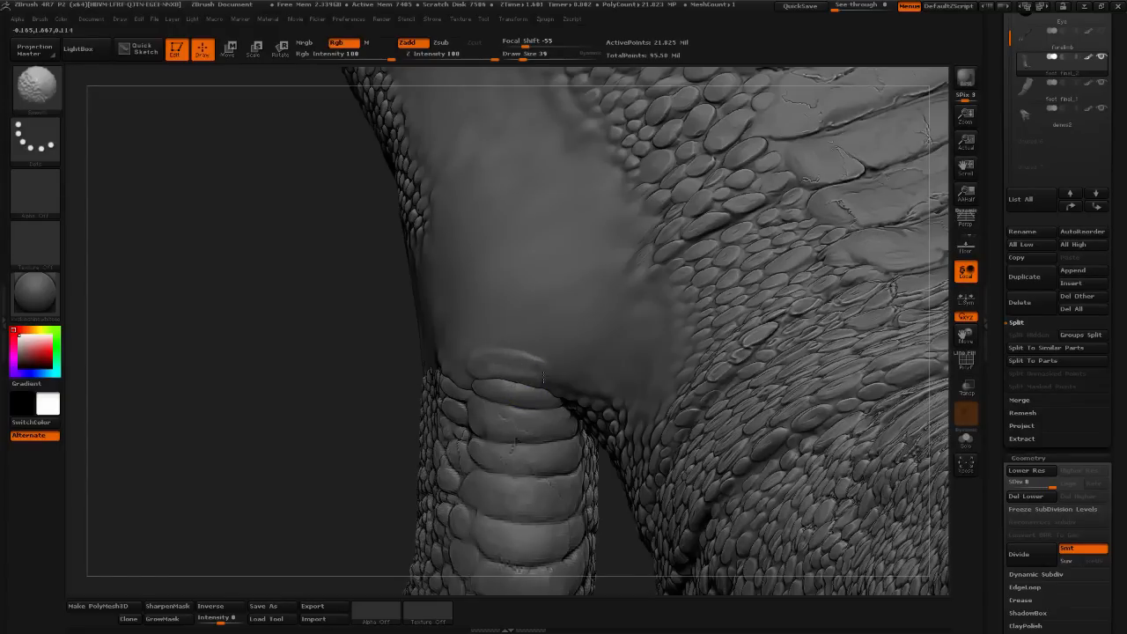
mouse_move(531, 392)
left_mouse_down("shift")
mouse_move(550, 400)
mouse_move(493, 370)
mouse_move(535, 384)
left_mouse_up("shift")
key("shift")
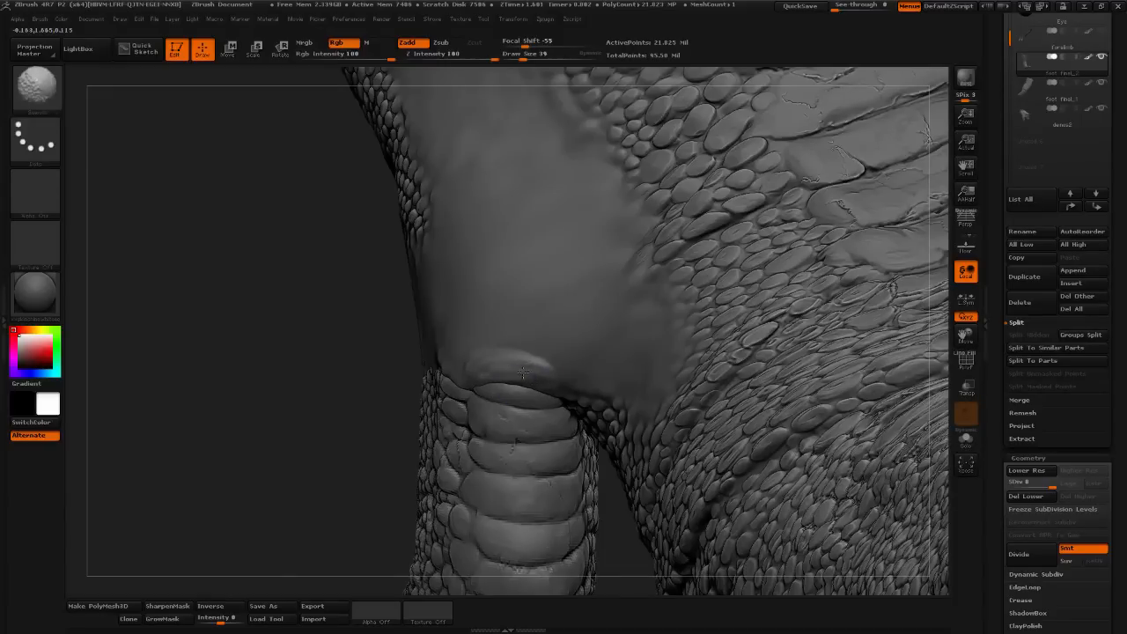
mouse_move(543, 375)
left_mouse_down("shift")
mouse_move(552, 383)
mouse_move(548, 370)
mouse_move(504, 364)
left_mouse_up("shift")
- Build up the new plate above the rear toe and extend it sideways over the smaller scales, checking its shape from several angles
mouse_move(393, 394)
left_mouse_down()
mouse_move(795, 376)
mouse_move(393, 412)
left_mouse_up()
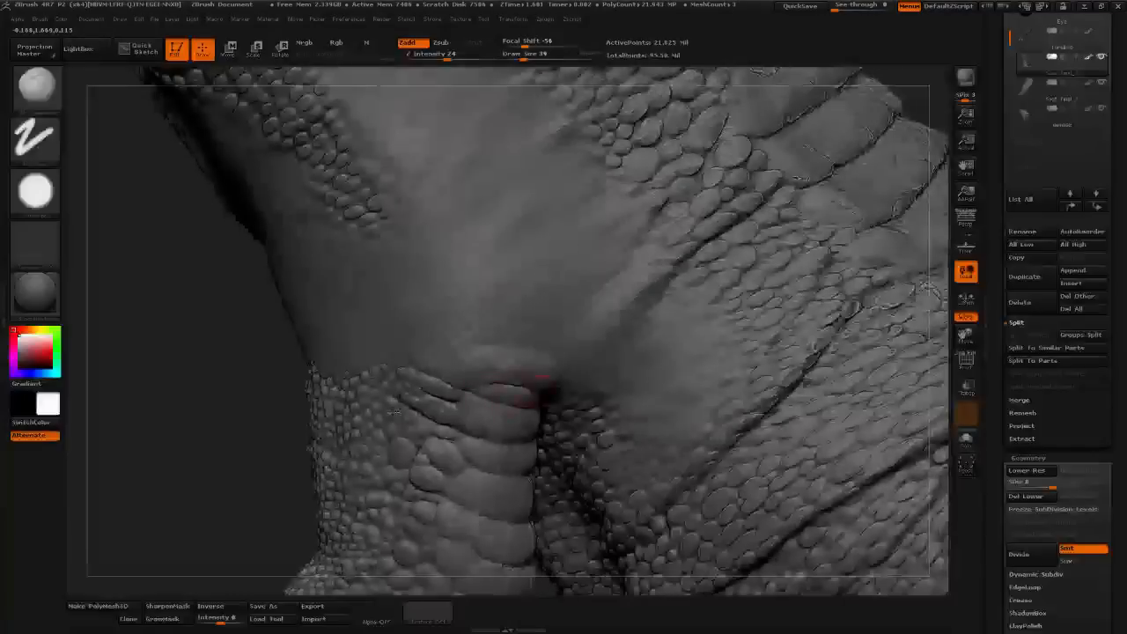
mouse_move(540, 382)
left_mouse_down()
mouse_move(453, 389)
mouse_move(462, 367)
mouse_move(467, 384)
mouse_move(437, 380)
left_mouse_up()
key("shift")
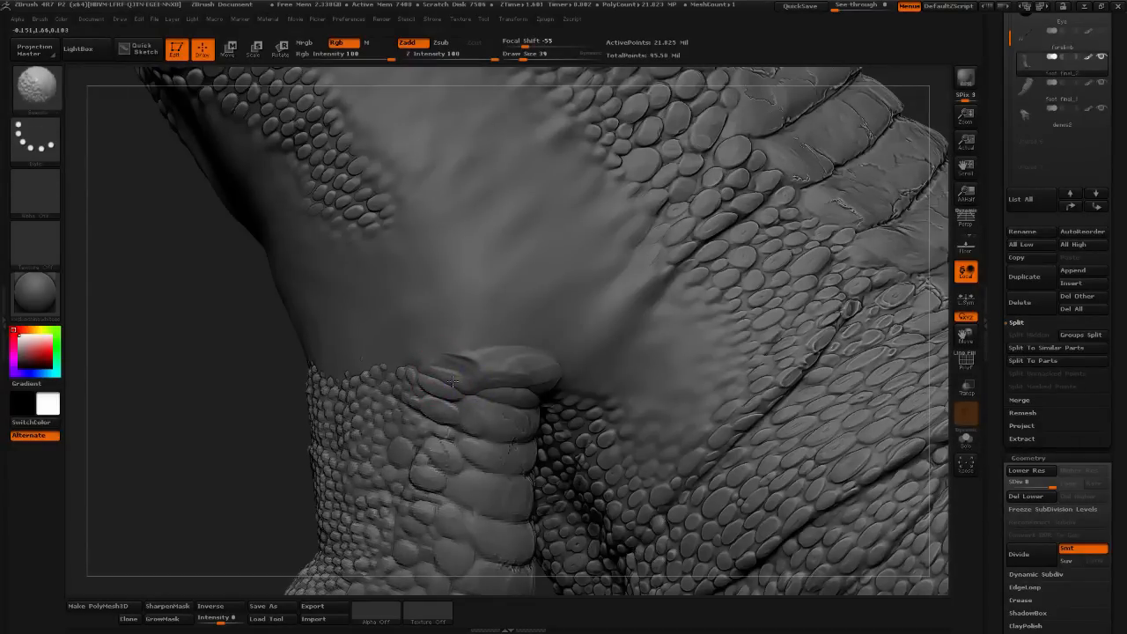
mouse_move(169, 316)
left_mouse_down()
mouse_move(158, 370)
mouse_move(176, 403)
mouse_move(185, 374)
left_mouse_up()
left_click_drag(687, 180, 743, 166)
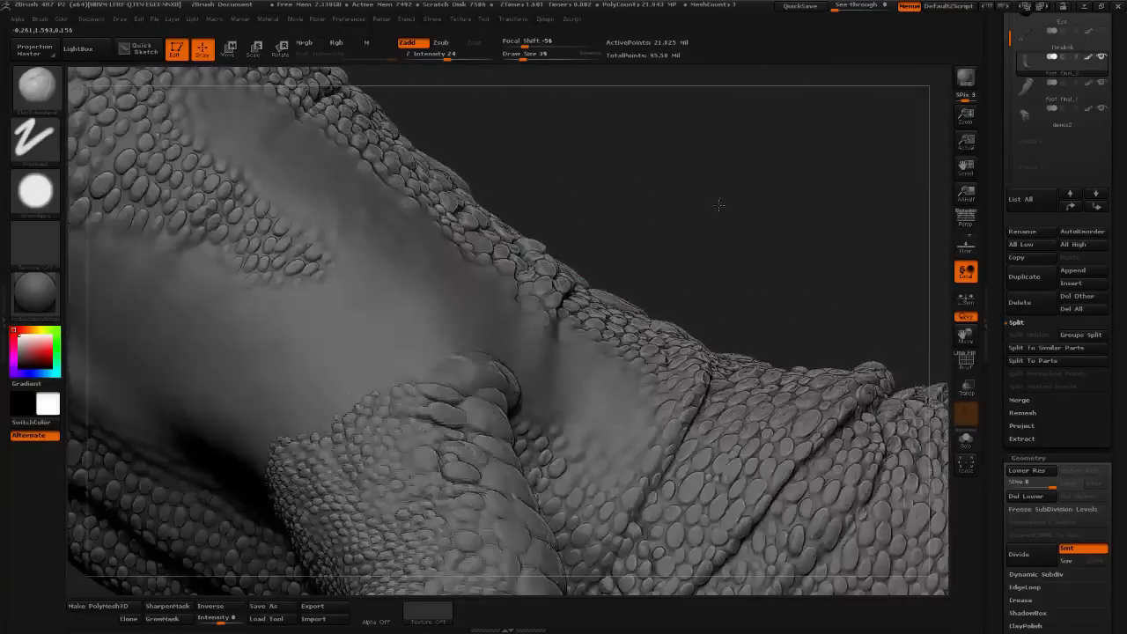
left_click_drag(720, 206, 546, 299)
left_click_drag(293, 397, 345, 395)
left_click_drag(214, 431, 268, 413)
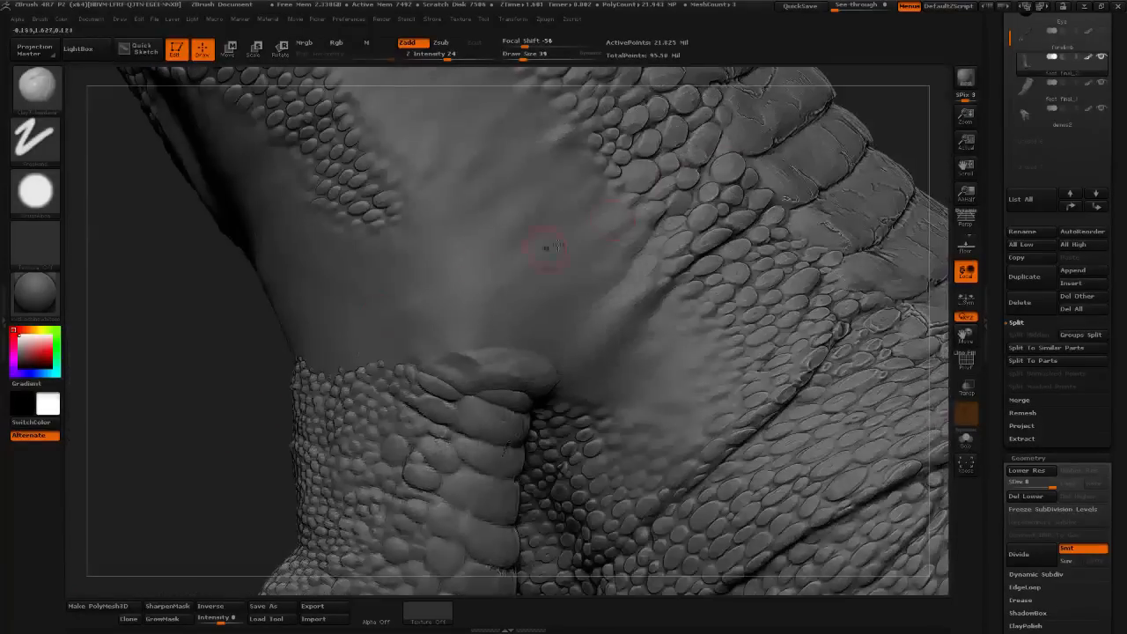
left_click_drag(909, 107, 824, 120)
- Blend the ankle surface into the rear toe's upper scales using the ZProject brush with Zsub, Z Intensity 26 and Draw Size 39
left_click(49, 97)
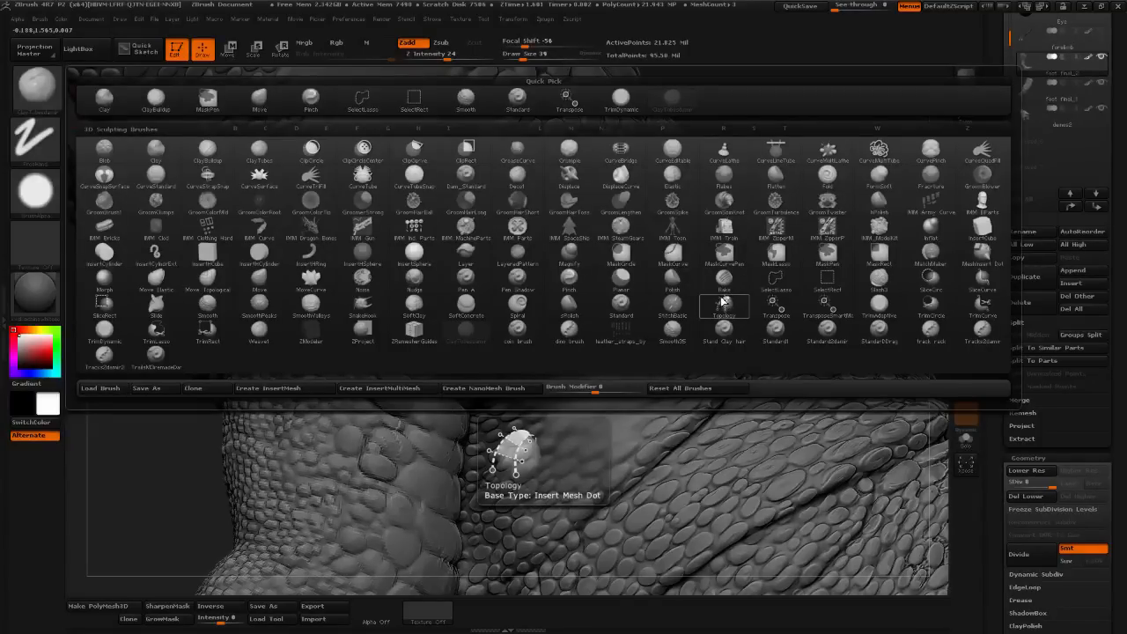
left_click(376, 339)
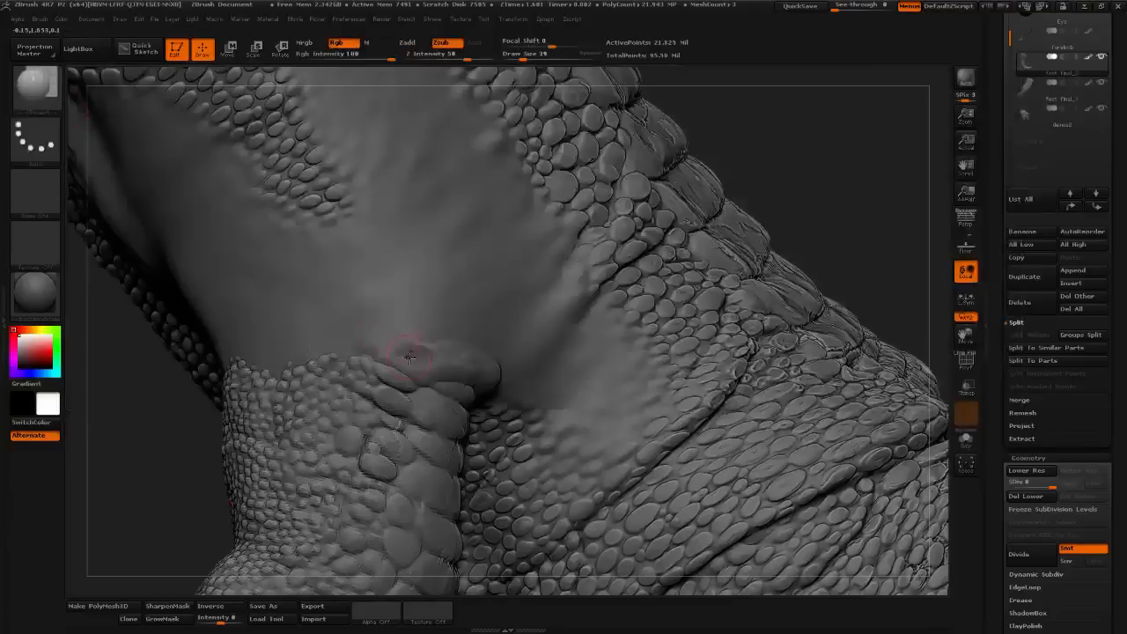
left_click_drag(450, 55, 415, 59)
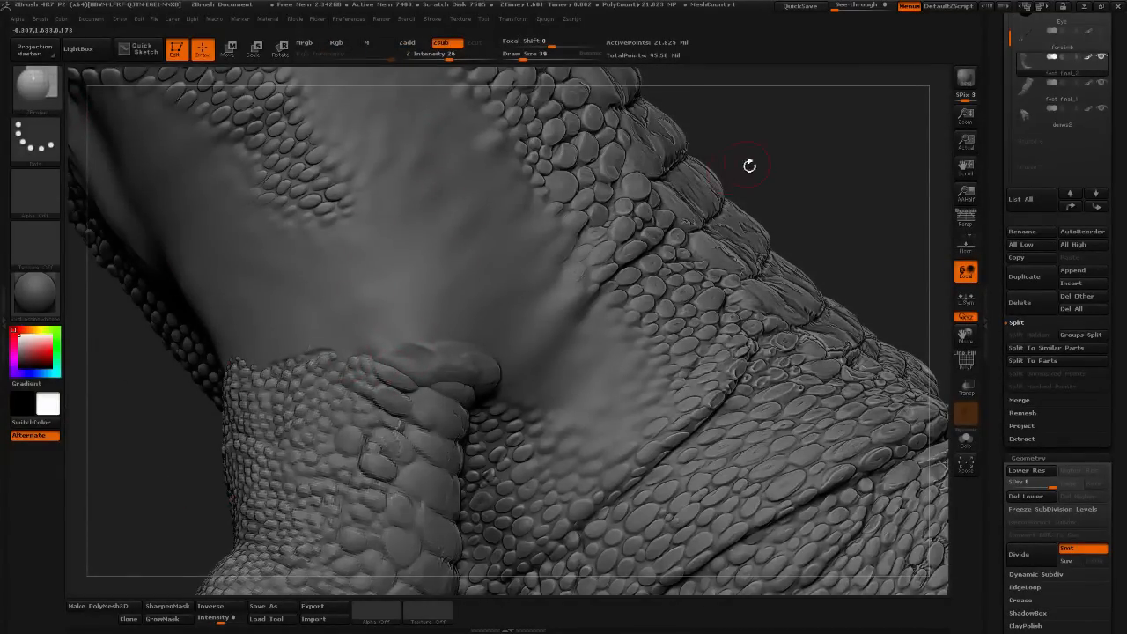
mouse_move(750, 164)
left_mouse_down()
mouse_move(566, 294)
mouse_move(480, 288)
mouse_move(619, 297)
mouse_move(516, 305)
mouse_move(554, 259)
mouse_move(678, 255)
mouse_move(576, 360)
mouse_move(274, 544)
mouse_move(710, 390)
mouse_move(627, 269)
mouse_move(345, 335)
mouse_move(379, 335)
left_mouse_up()
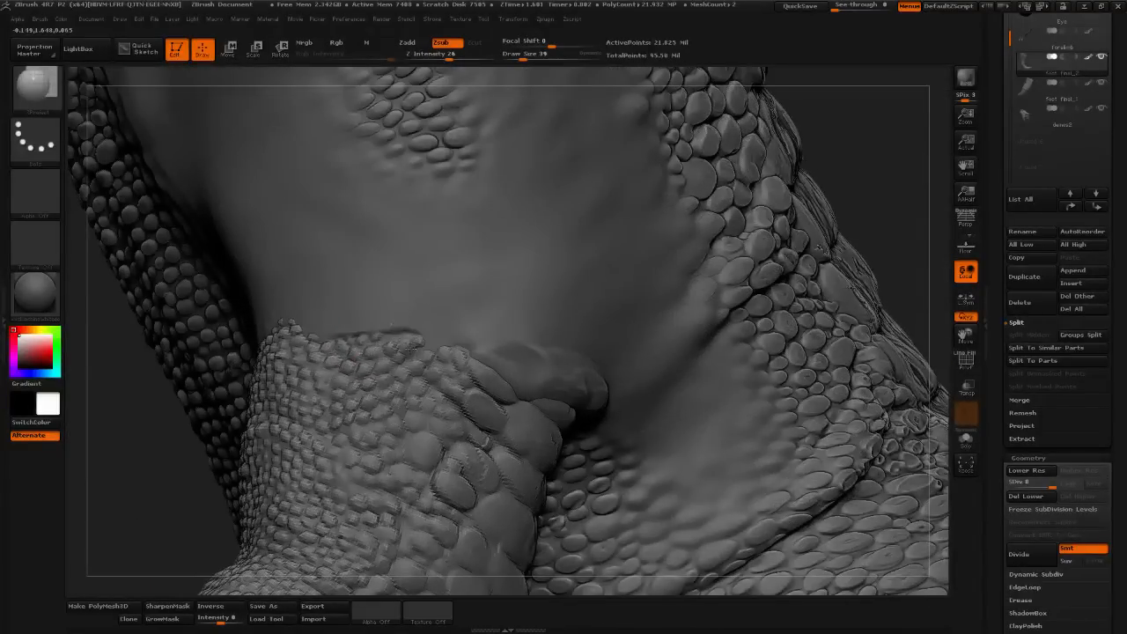
left_click_drag(473, 346, 323, 331)
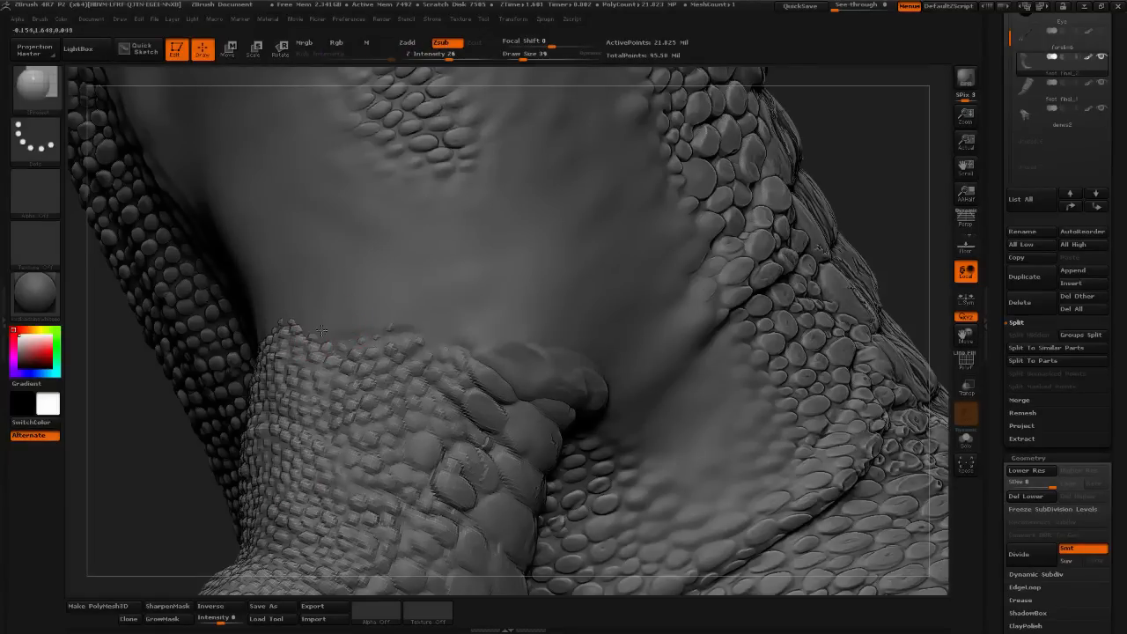
- Raise the rear toe subtool to a higher subdivision level and reselect the foot final_2 subtool
left_click(441, 478, "alt")
left_click(1049, 480)
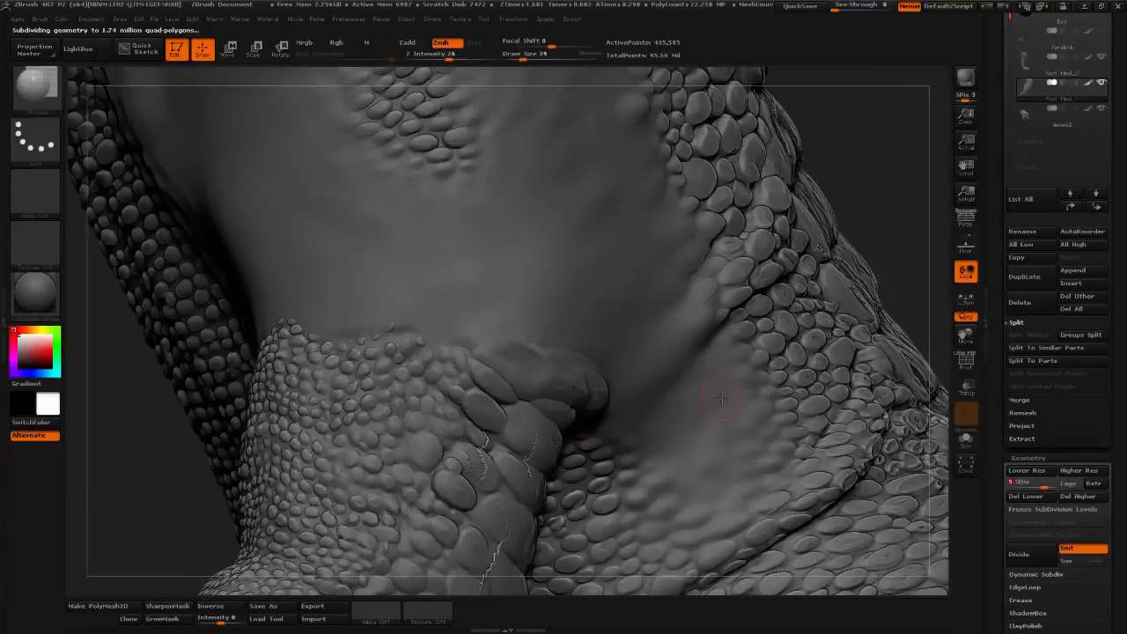
left_click(774, 327, "alt")
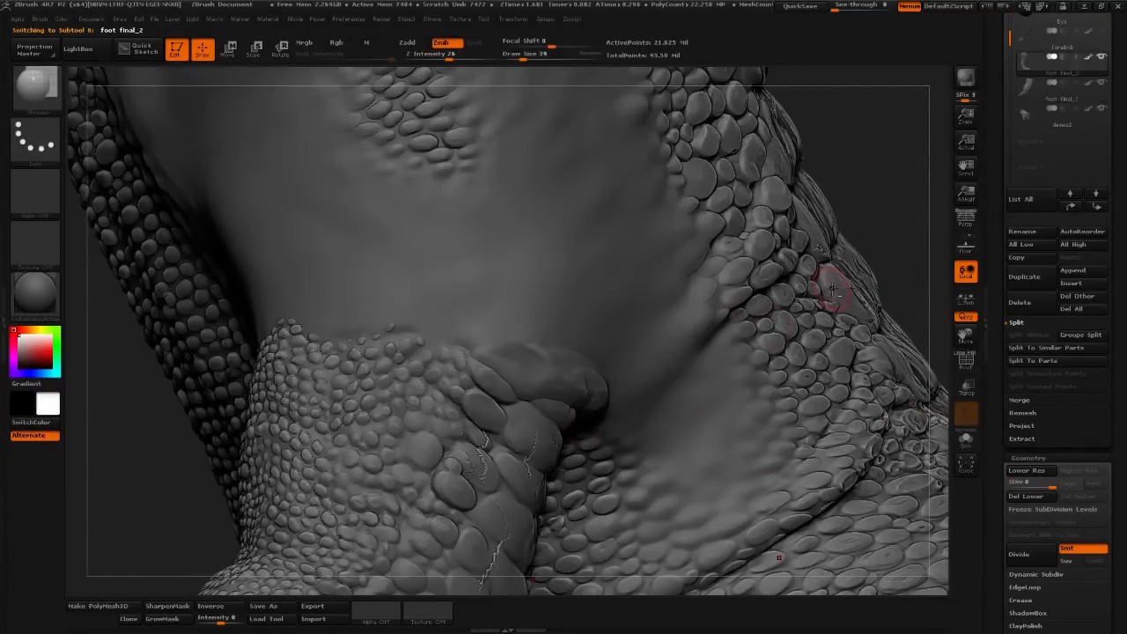
- Project the toe's small scales onto the ankle along the back of the seam, reducing Z Intensity to 12 and setting Draw Size 42
left_click_drag(891, 237, 945, 256)
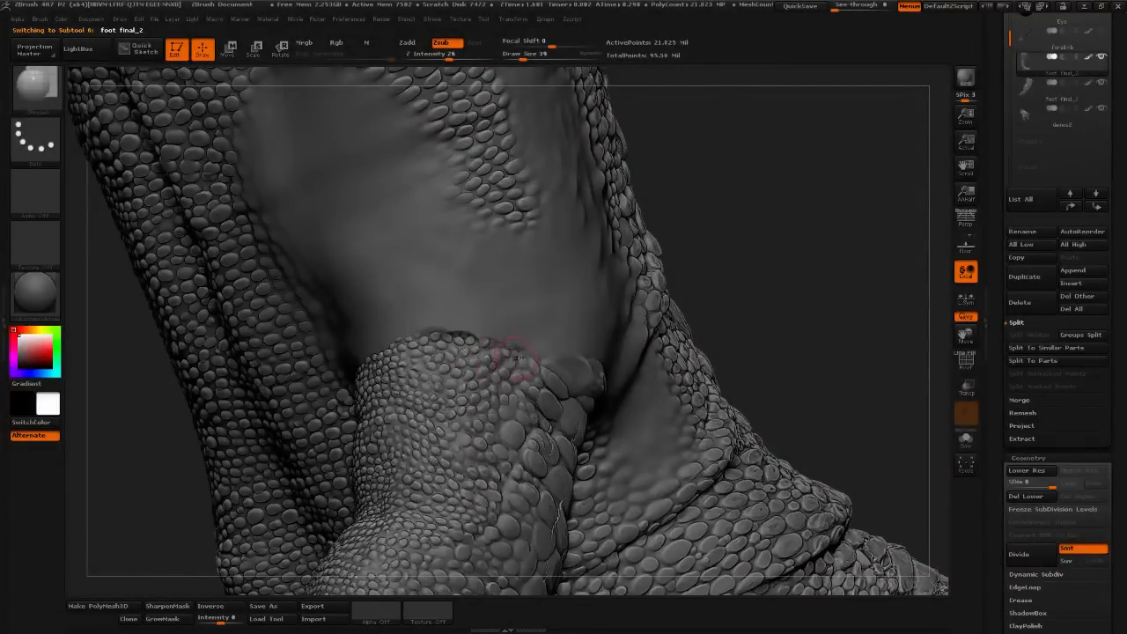
mouse_move(432, 337)
left_mouse_down()
mouse_move(421, 338)
mouse_move(479, 324)
left_mouse_up()
left_click(434, 58)
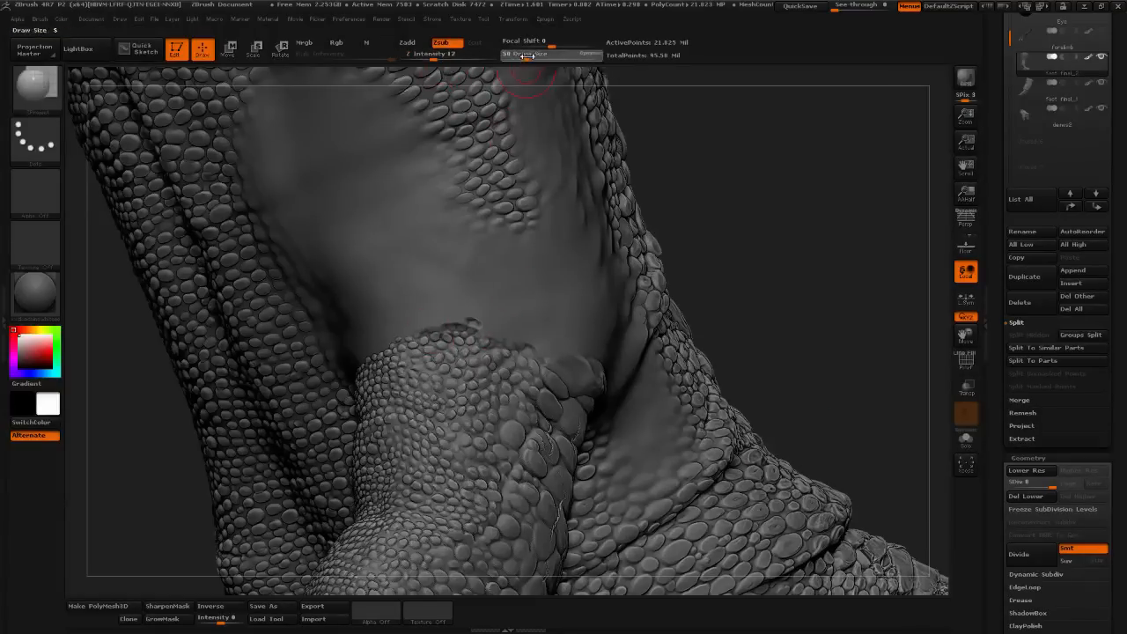
left_click(525, 58)
left_click_drag(434, 335, 469, 323)
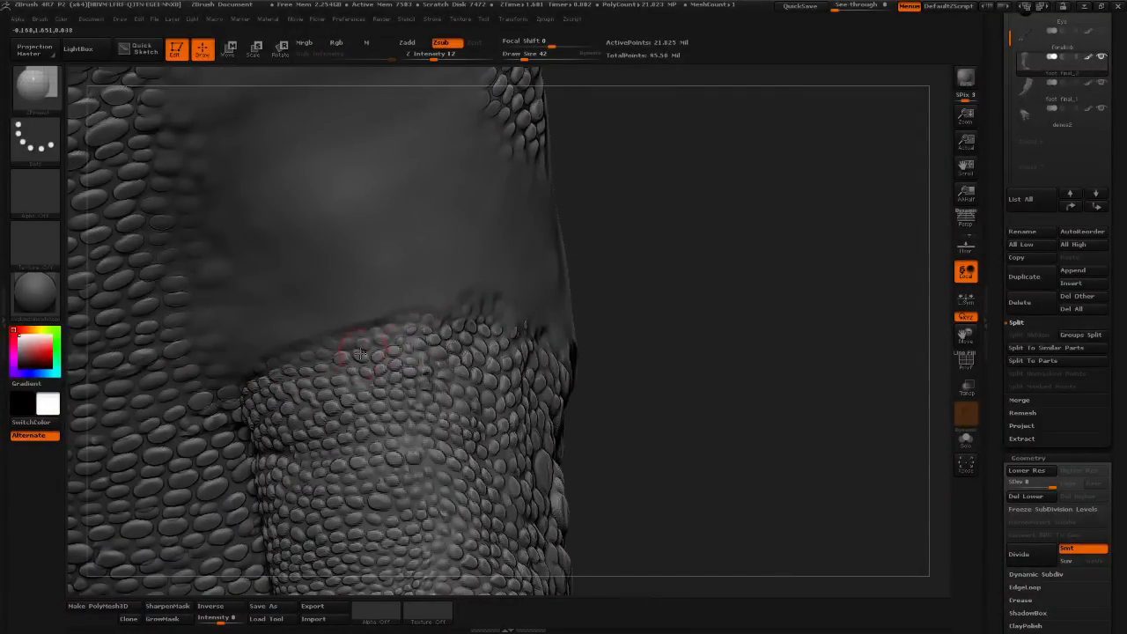
left_click_drag(295, 371, 407, 320)
mouse_move(334, 347)
left_mouse_down()
mouse_move(426, 310)
mouse_move(466, 322)
mouse_move(379, 320)
left_mouse_up()
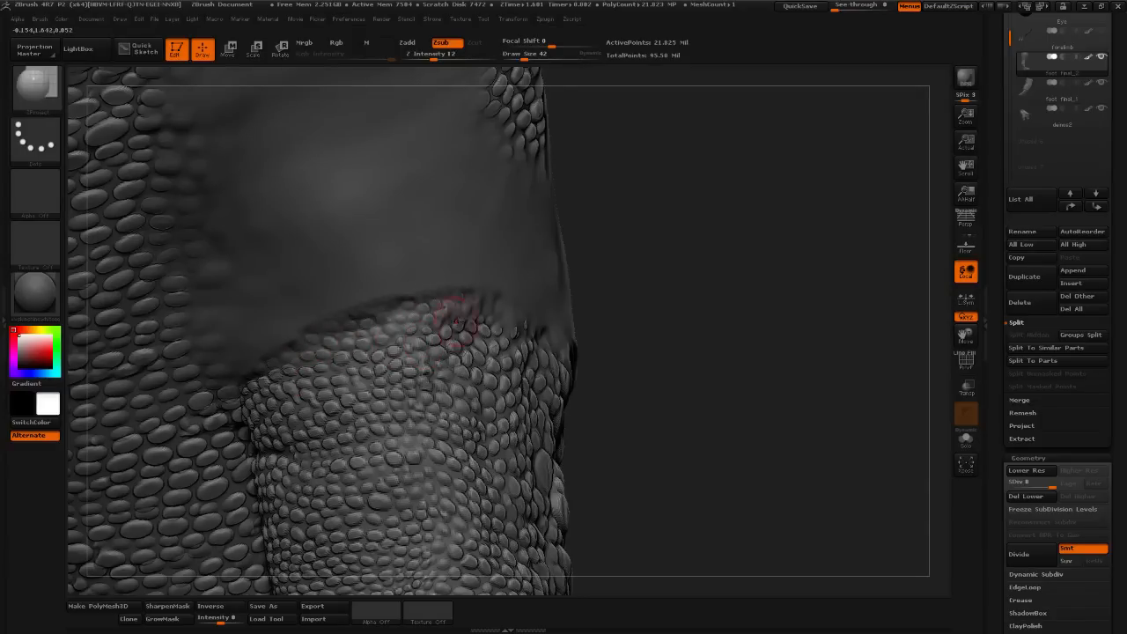
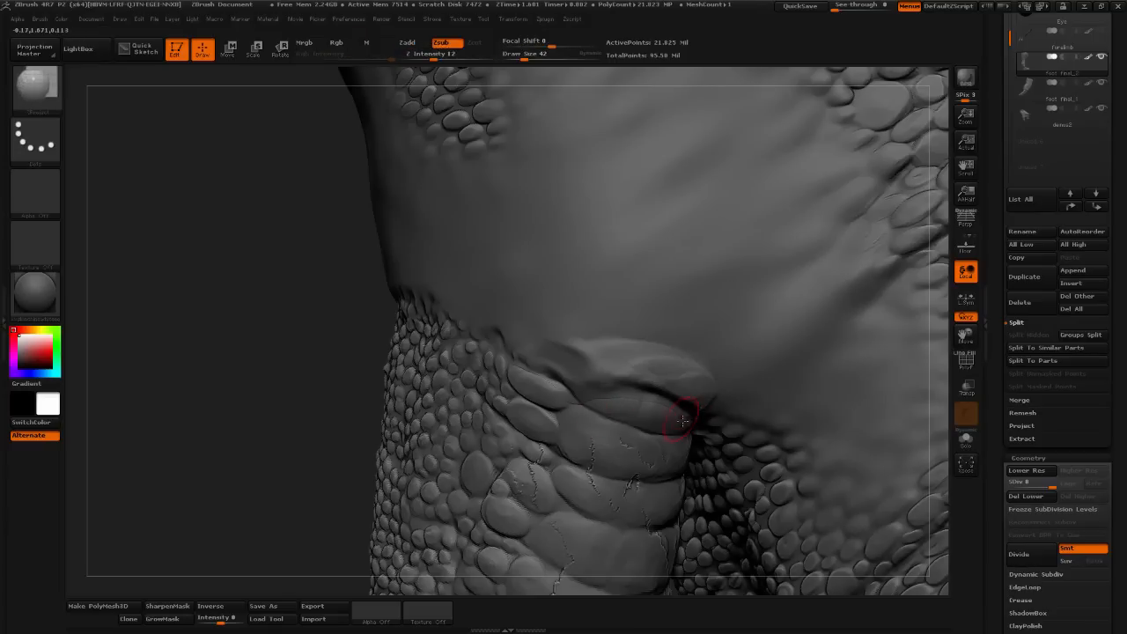
- Flatten the lumpy plate above the rear toe into the ankle with the TrimDynamic brush at Draw Size 42
mouse_move(405, 471)
left_mouse_down()
mouse_move(340, 460)
mouse_move(244, 415)
mouse_move(234, 219)
left_mouse_up()
left_click(44, 86)
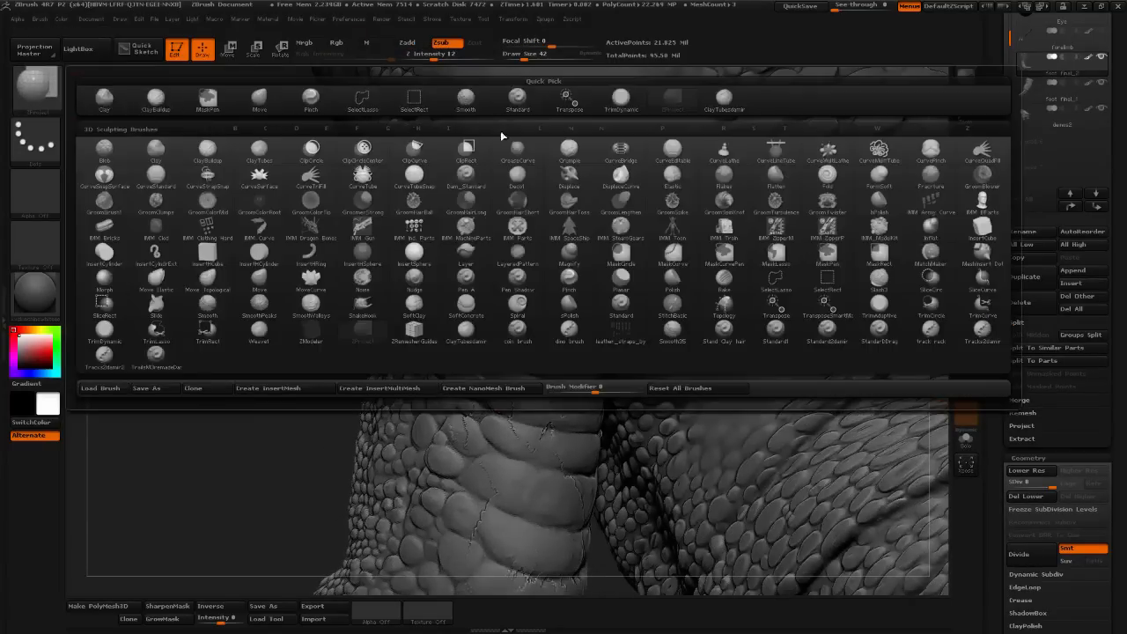
left_click(623, 99)
left_click_drag(582, 341, 592, 343)
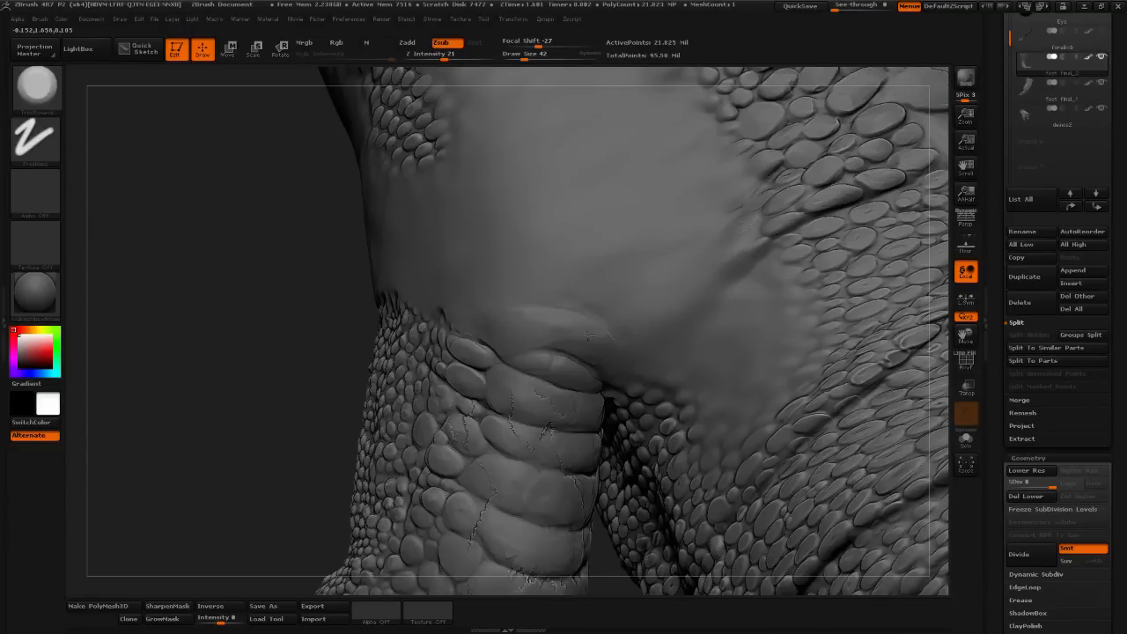
left_click_drag(344, 318, 430, 318)
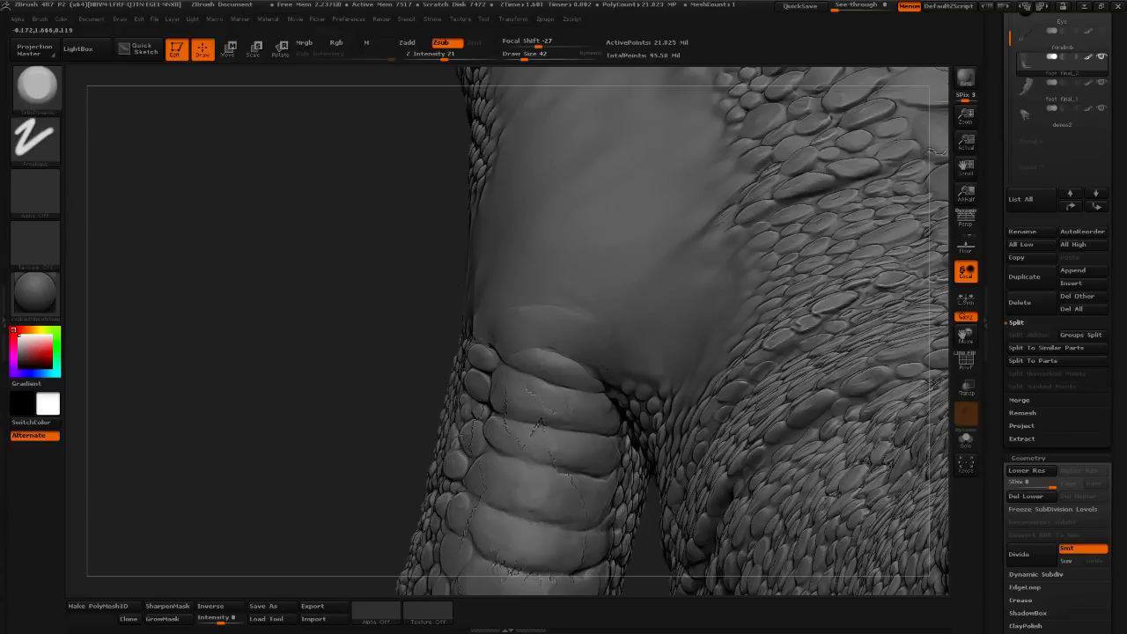
mouse_move(325, 379)
left_mouse_down()
mouse_move(353, 392)
mouse_move(303, 426)
mouse_move(238, 518)
left_mouse_up()
mouse_move(887, 202)
left_mouse_down()
mouse_move(757, 211)
mouse_move(744, 242)
left_mouse_up()
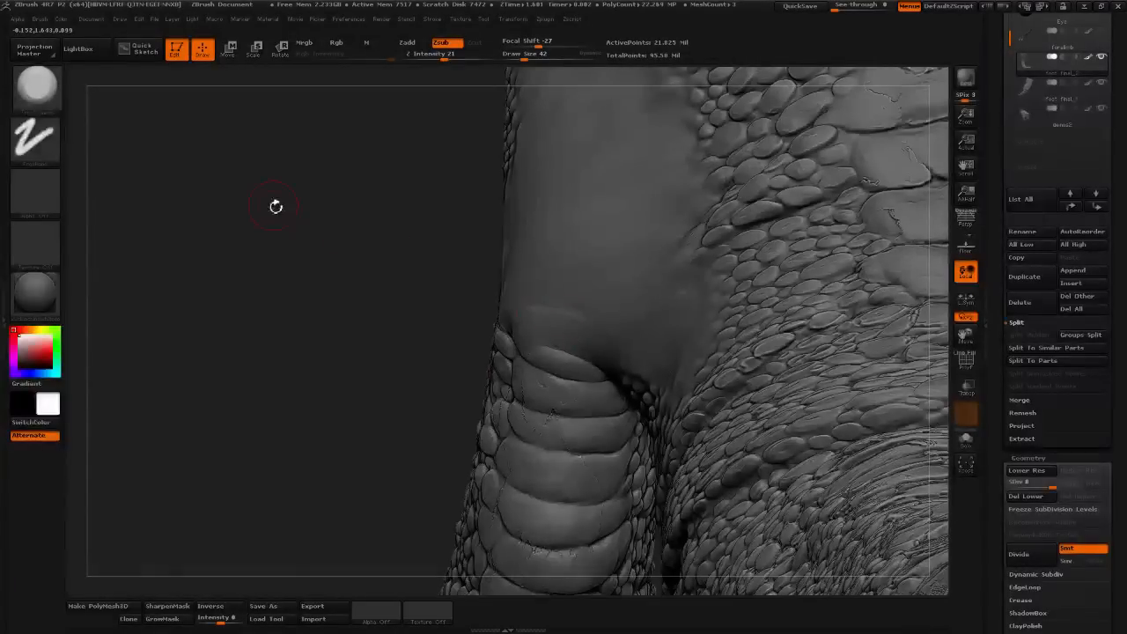
- Resculpt the plate above the rear toe's top plate with the custom ClayTubes brush at Draw Size 42 and smooth its edges
left_click(37, 89)
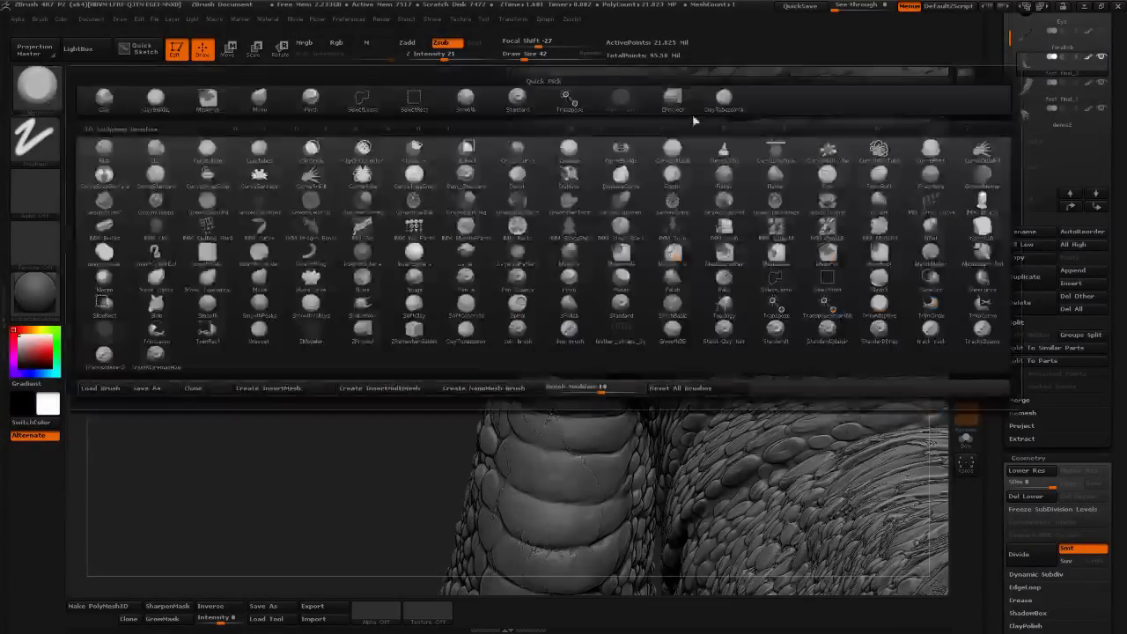
left_click(724, 99)
mouse_move(556, 326)
left_mouse_down()
mouse_move(509, 319)
mouse_move(523, 314)
mouse_move(604, 350)
mouse_move(606, 364)
mouse_move(533, 337)
mouse_move(539, 327)
mouse_move(519, 334)
left_mouse_up()
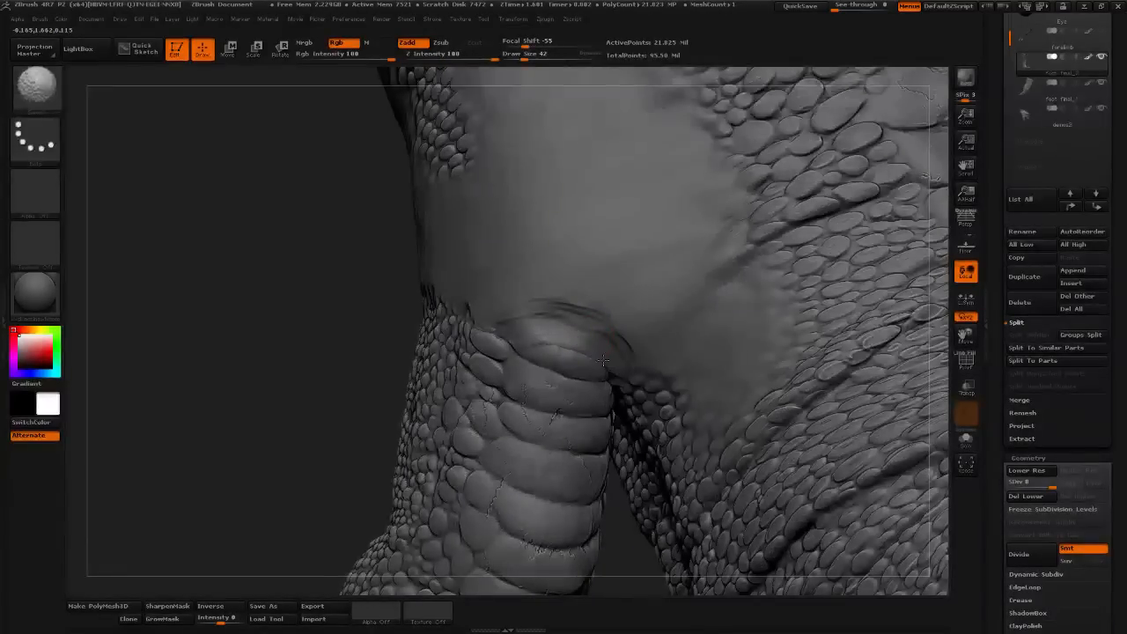
mouse_move(553, 311)
left_mouse_down("shift")
mouse_move(568, 323)
mouse_move(584, 314)
mouse_move(534, 315)
mouse_move(606, 329)
mouse_move(611, 310)
mouse_move(629, 341)
left_mouse_up("shift")
left_click_drag(608, 306, 635, 324)
left_click_drag(578, 294, 499, 324)
- Sculpt another wide, rounded plate on the smooth ankle skin just above the previous one at Draw Size 42
mouse_move(401, 352)
left_mouse_down()
mouse_move(272, 350)
mouse_move(260, 432)
left_mouse_up()
mouse_move(522, 345)
left_mouse_down()
mouse_move(481, 349)
mouse_move(581, 353)
left_mouse_up()
left_click_drag(515, 365, 480, 362)
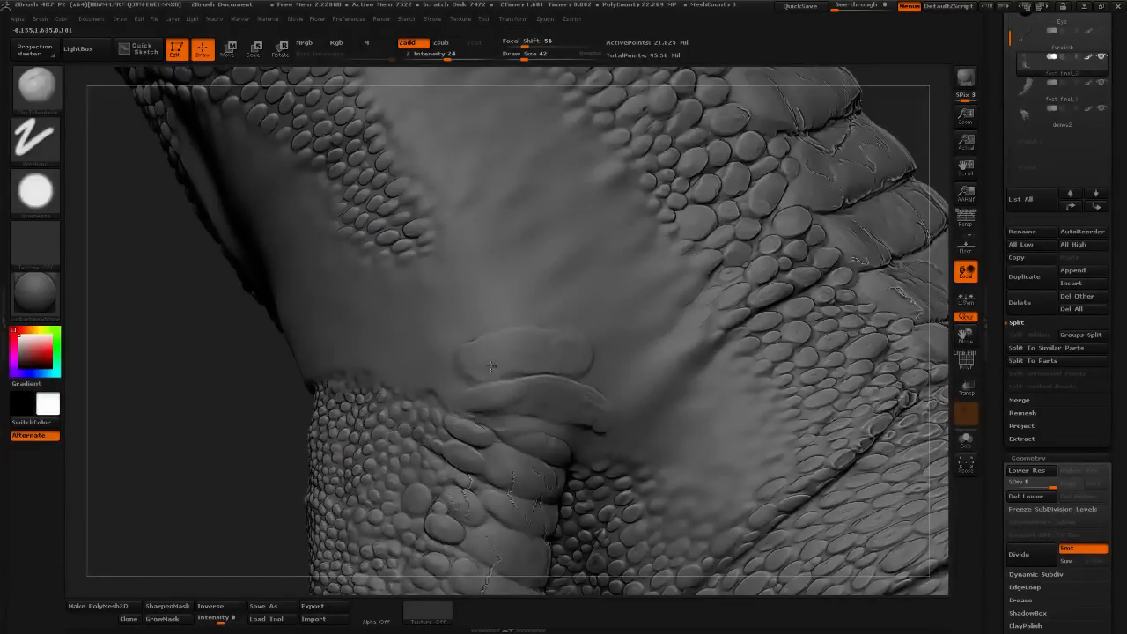
- Sculpt a tapering row of plates up the cleared ankle from the rear toe at Draw Size 22 and refine their edges
left_click_drag(525, 58, 518, 59)
mouse_move(504, 377)
left_mouse_down()
mouse_move(472, 374)
mouse_move(494, 353)
mouse_move(503, 373)
left_mouse_up()
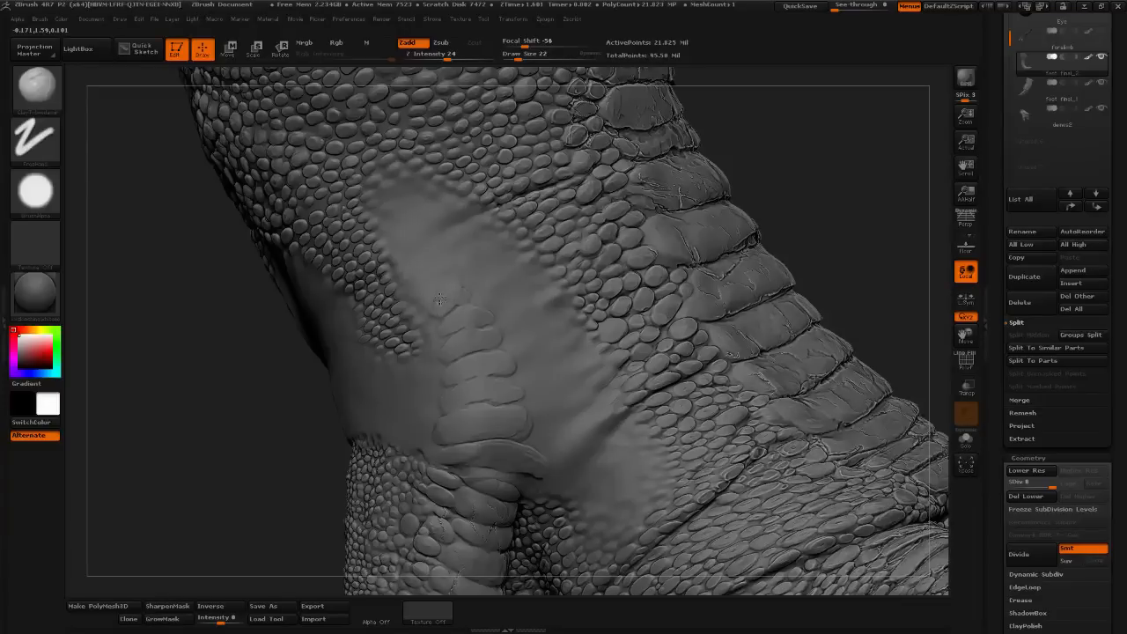
mouse_move(440, 299)
left_mouse_down()
mouse_move(468, 276)
mouse_move(477, 291)
mouse_move(489, 276)
mouse_move(450, 272)
mouse_move(457, 260)
mouse_move(432, 282)
mouse_move(428, 264)
left_mouse_up()
left_click_drag(825, 196, 758, 176, "alt")
left_click_drag(758, 212, 589, 275, "shift")
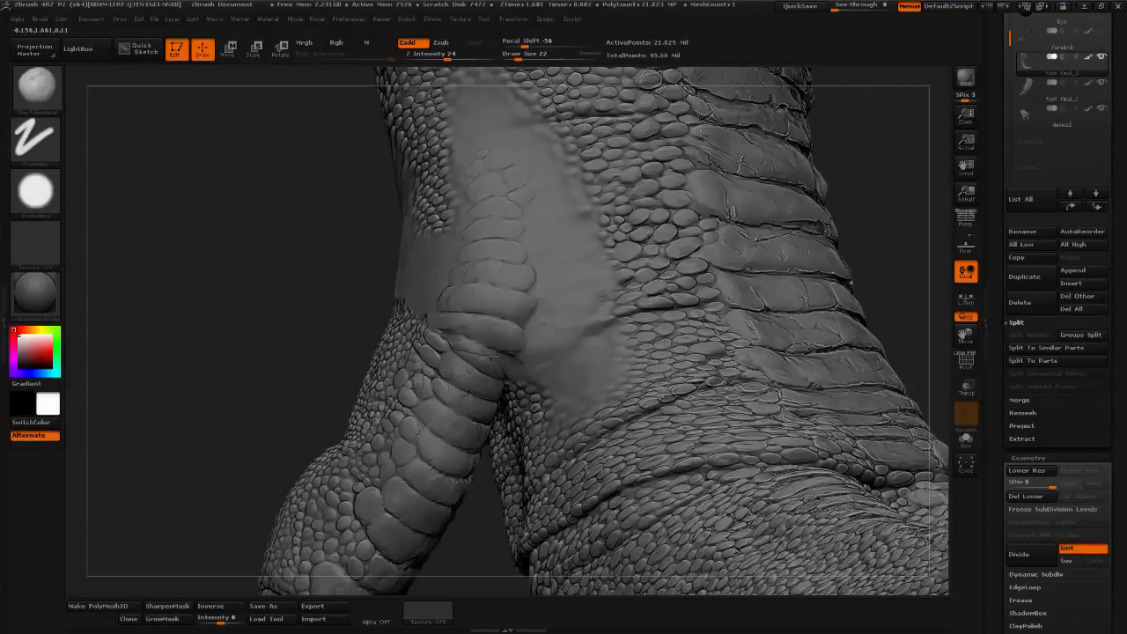
key("shift")
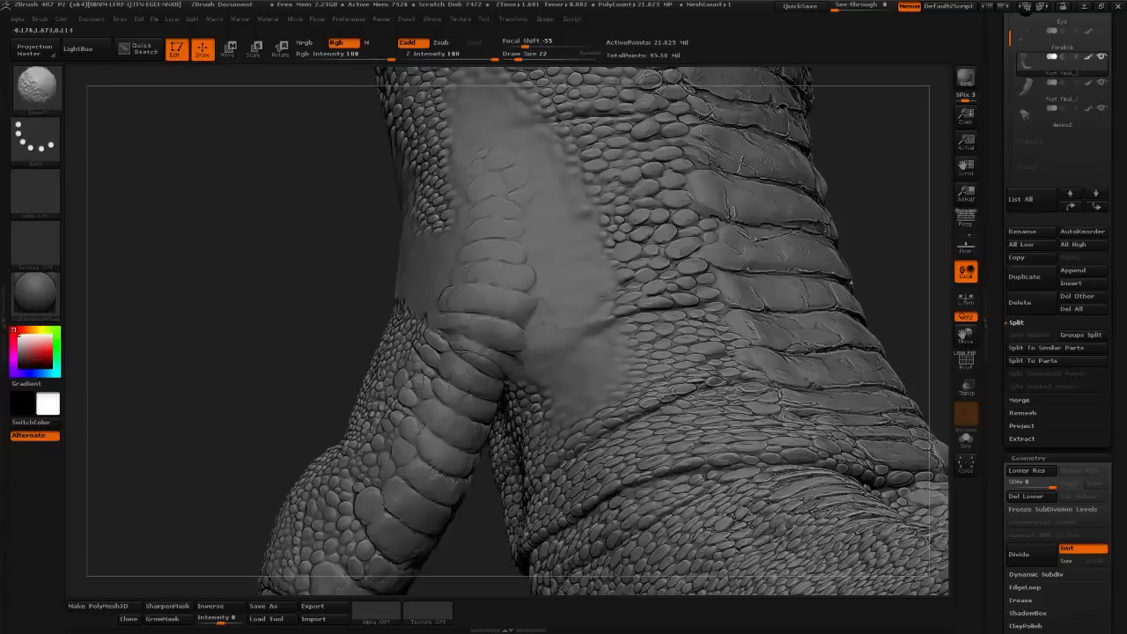
- Smooth the seam where the rear toe's scaly side meets the bare ankle skin, using Draw Sizes 65 and 35
left_click_drag(886, 191, 395, 322)
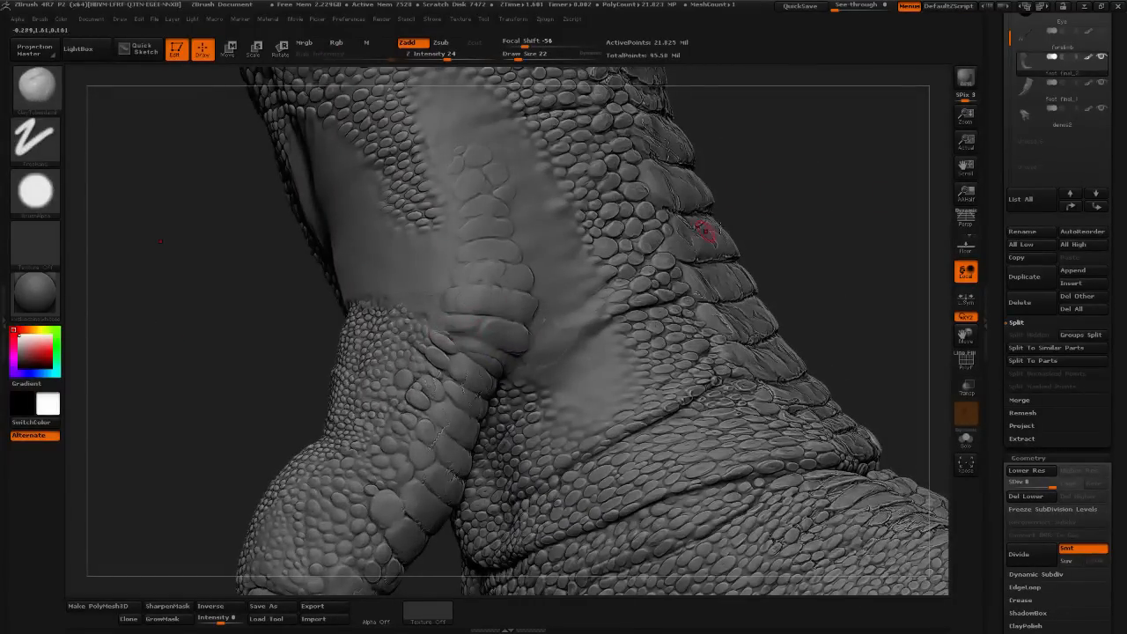
left_click_drag(776, 227, 868, 243)
key("shift")
left_click_drag(572, 251, 646, 241)
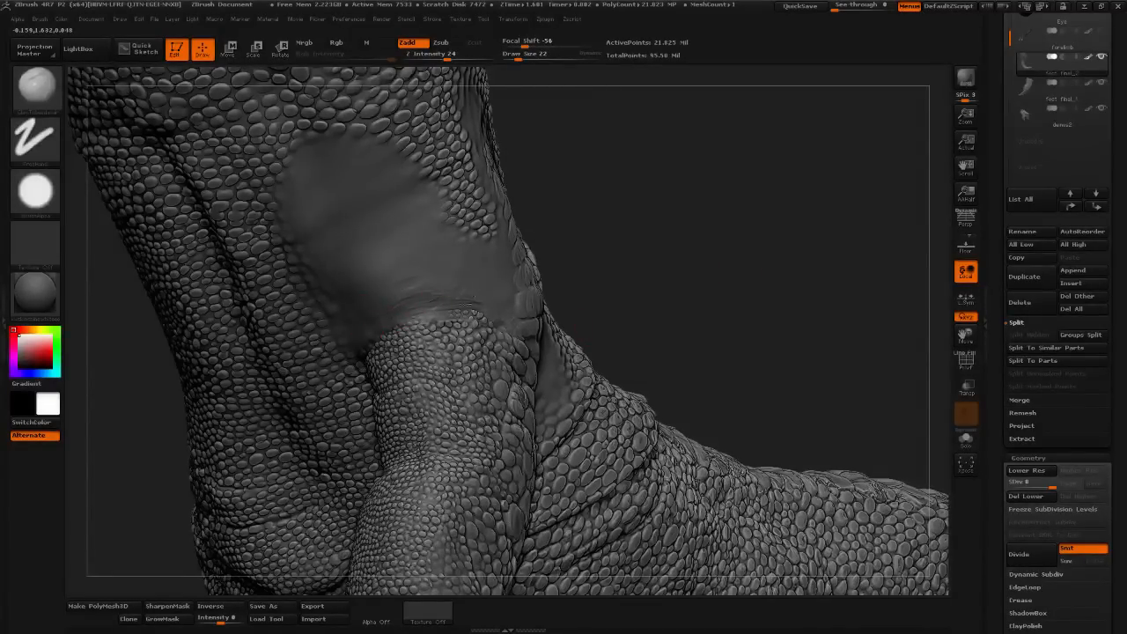
left_click(528, 56)
left_click_drag(441, 295, 433, 286, "shift")
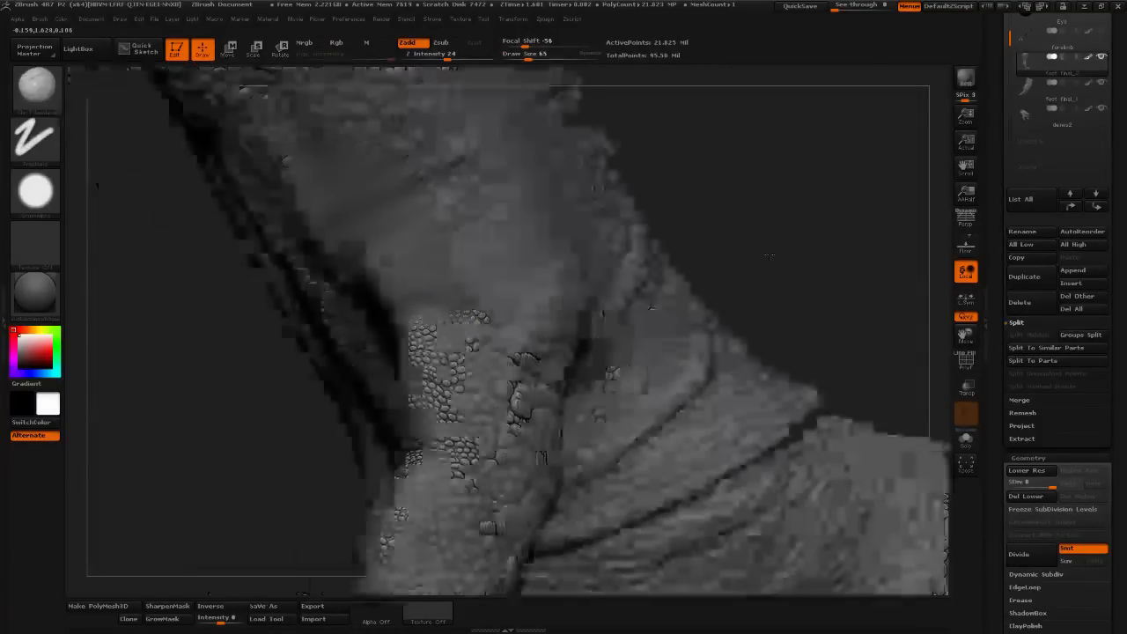
left_click(523, 55)
mouse_move(490, 292)
left_mouse_down("shift")
mouse_move(487, 309)
mouse_move(496, 302)
left_mouse_up("shift")
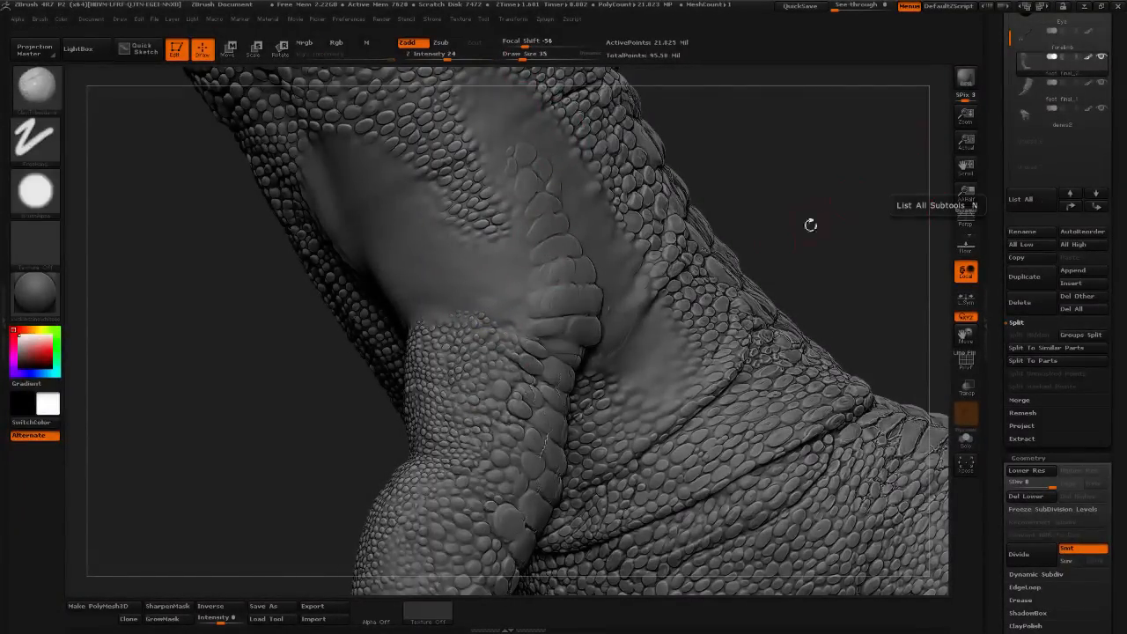
- Refine the rounded plates climbing the ankle above the rear toe with the custom ClayTubes brush at Draw Size 24
left_click_drag(810, 227, 390, 444)
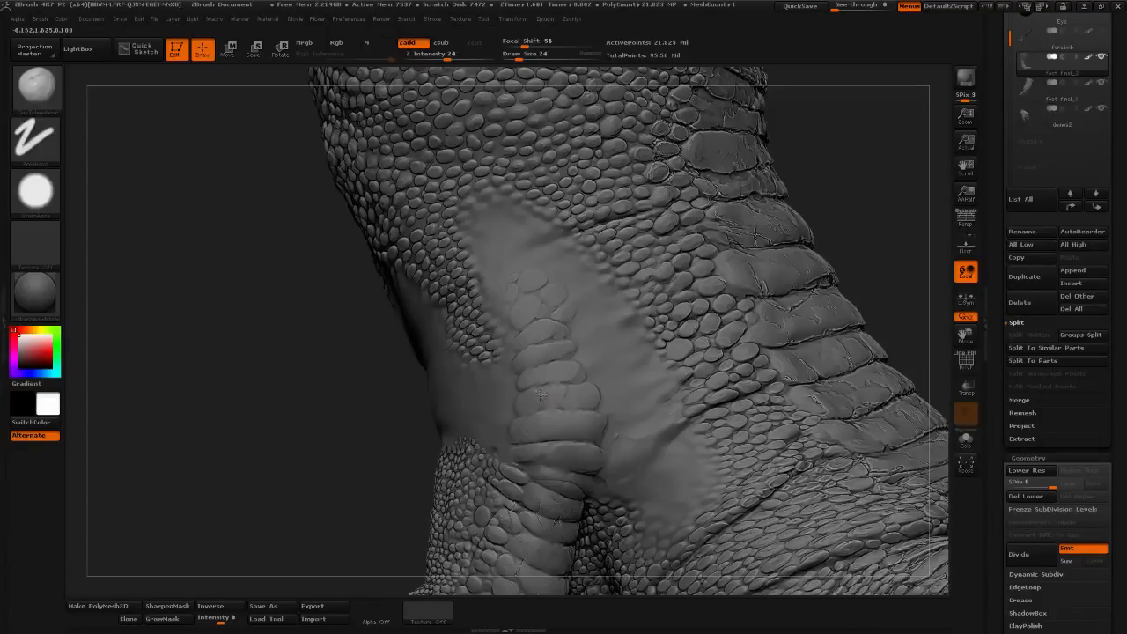
mouse_move(391, 473)
left_mouse_down()
mouse_move(531, 373)
mouse_move(487, 346)
left_mouse_up()
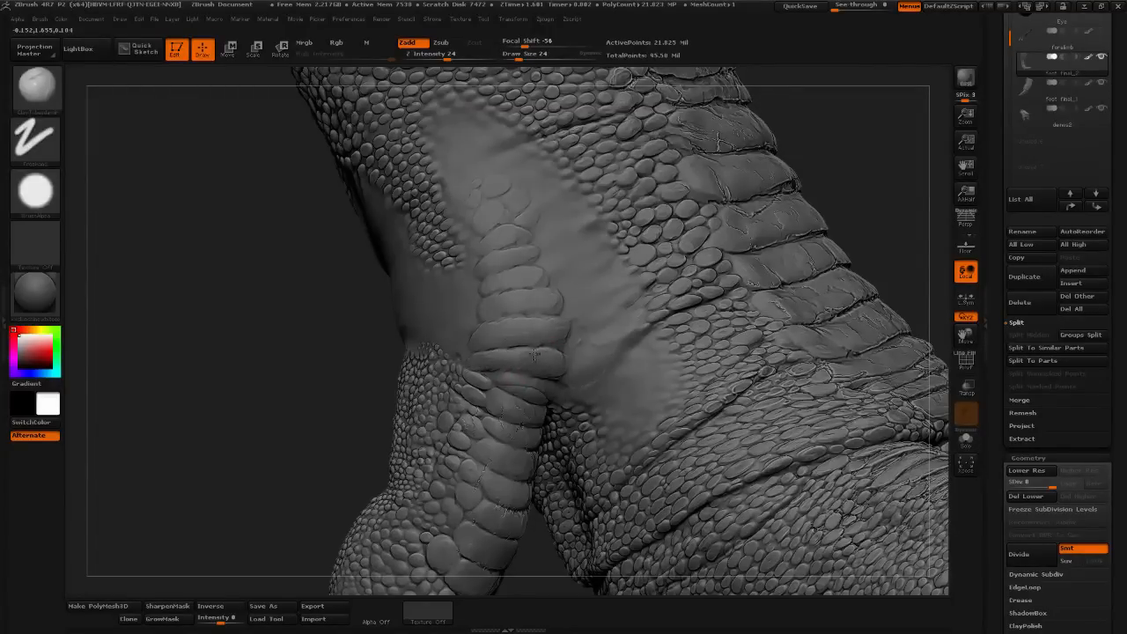
mouse_move(296, 418)
left_mouse_down()
mouse_move(352, 414)
mouse_move(326, 410)
left_mouse_up()
- Project over the plates at the joint between rear toe and ankle with the ZProject brush at Draw Size 24
left_click(5, 319)
left_click(149, 154)
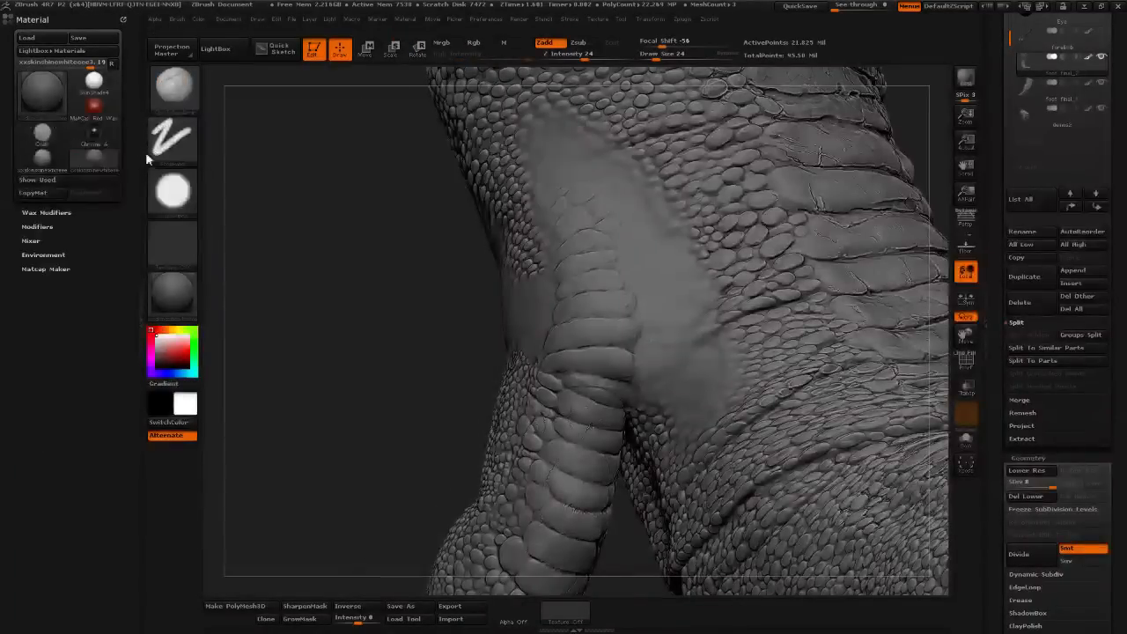
left_click(143, 156)
left_click(49, 92)
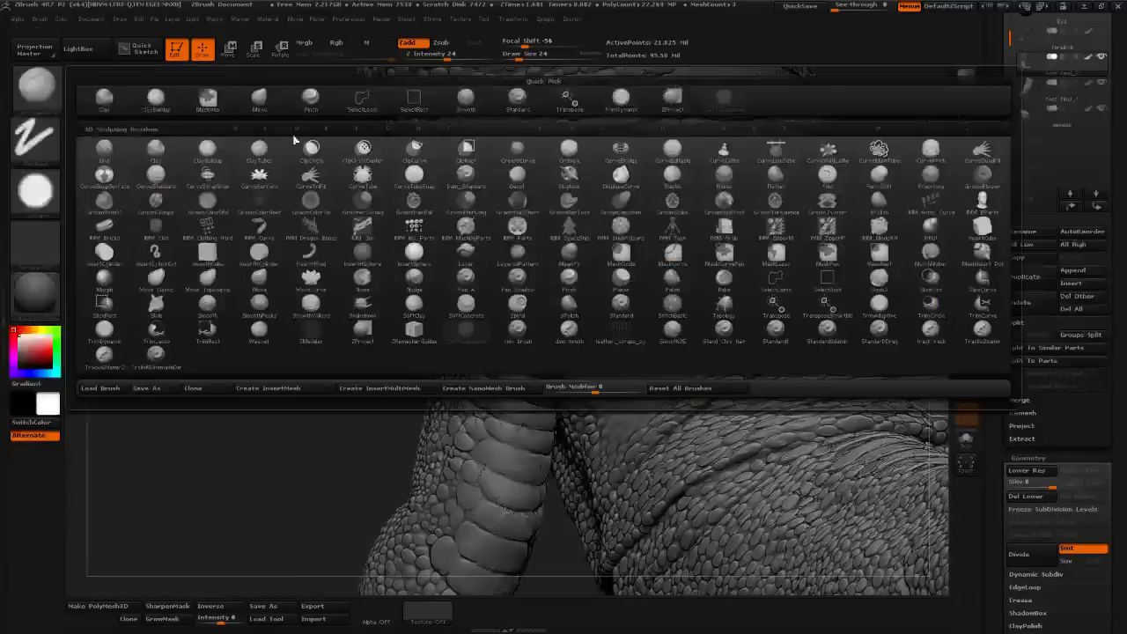
left_click(673, 97)
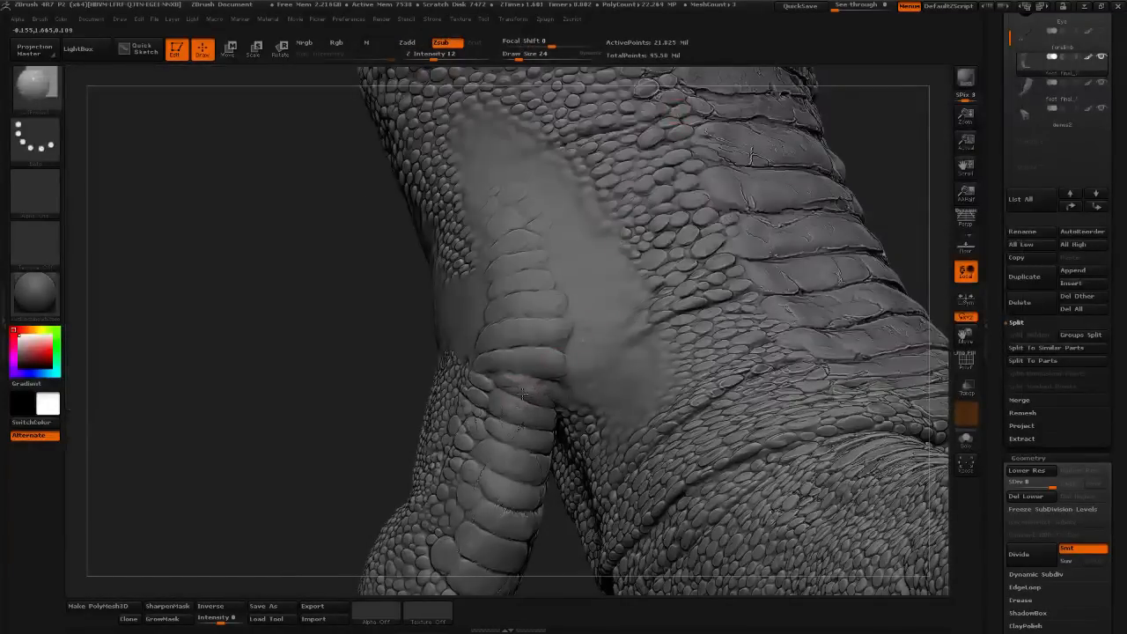
left_click_drag(542, 399, 557, 396)
mouse_move(404, 440)
left_mouse_down()
mouse_move(468, 267)
mouse_move(454, 273)
left_mouse_up()
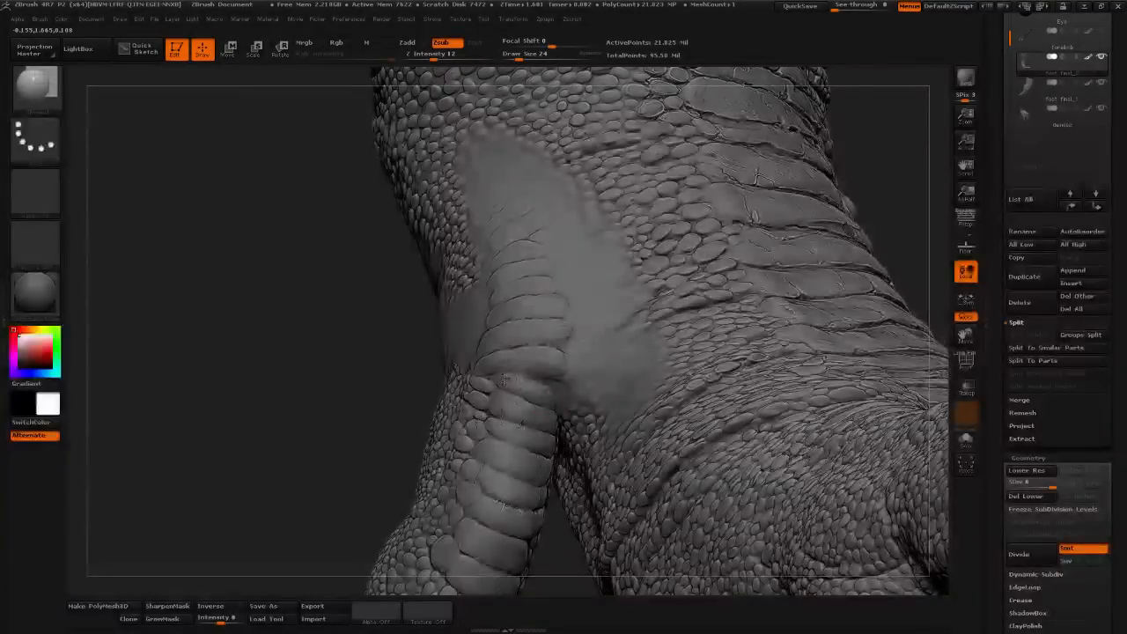
left_click_drag(524, 388, 543, 390)
left_click_drag(328, 412, 338, 353)
- Build up the plate at the toe joint with the custom ClayTubes brush at Draw Size 24 and smooth its lower edge
left_click_drag(737, 247, 812, 405)
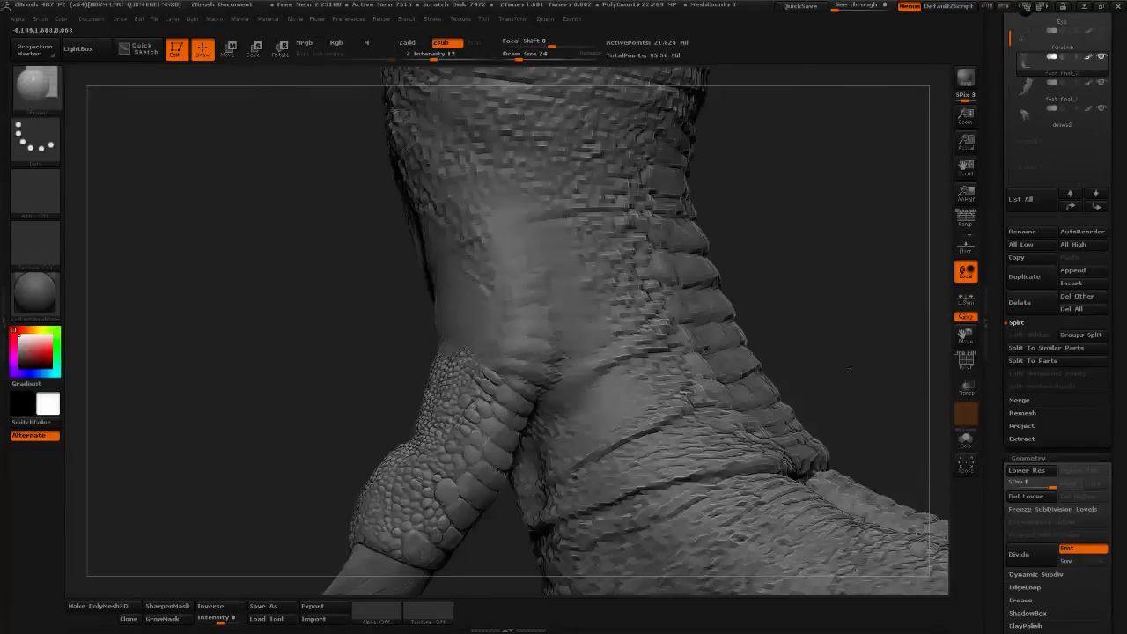
left_click_drag(868, 289, 863, 251)
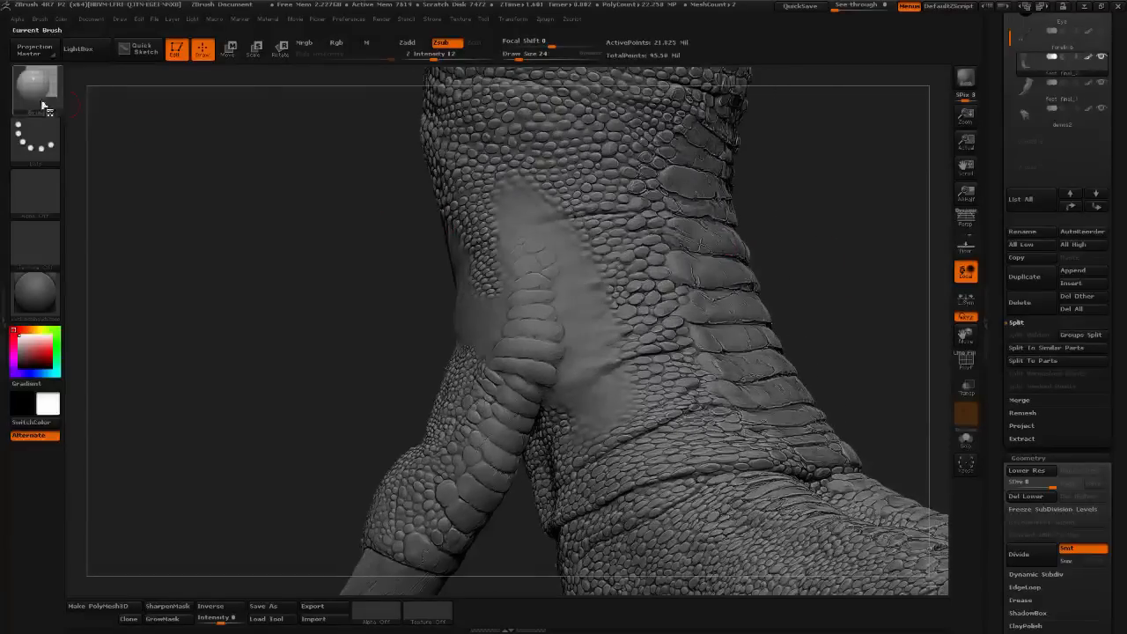
left_click(44, 105)
left_click(720, 104)
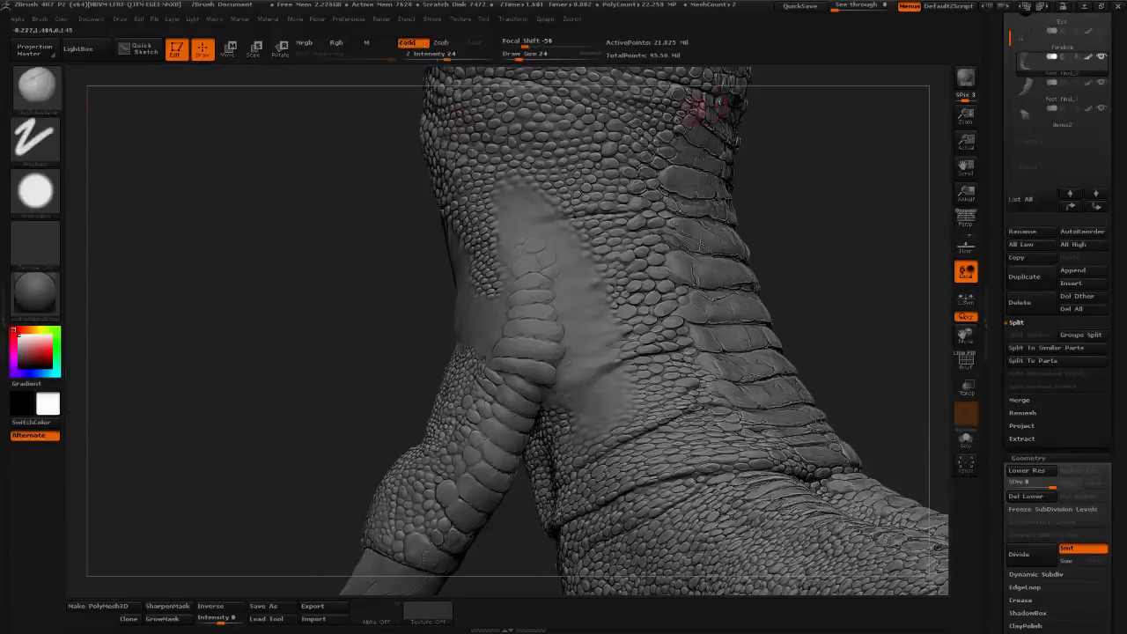
left_click(520, 57)
left_click_drag(846, 190, 891, 205)
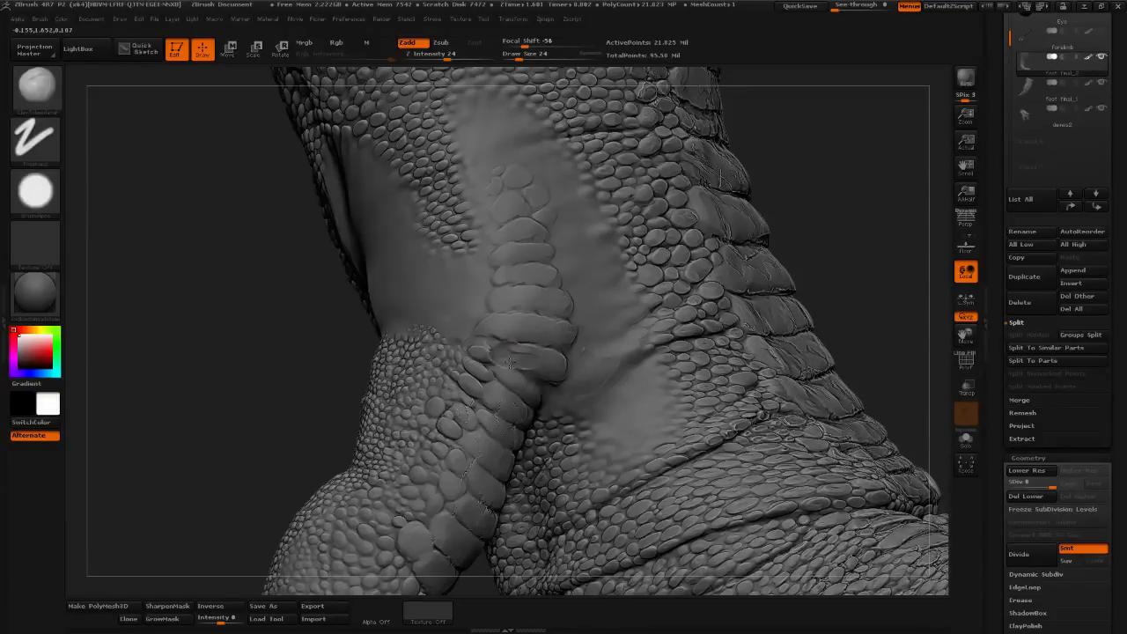
left_click_drag(509, 364, 542, 366)
left_click_drag(533, 370, 558, 367)
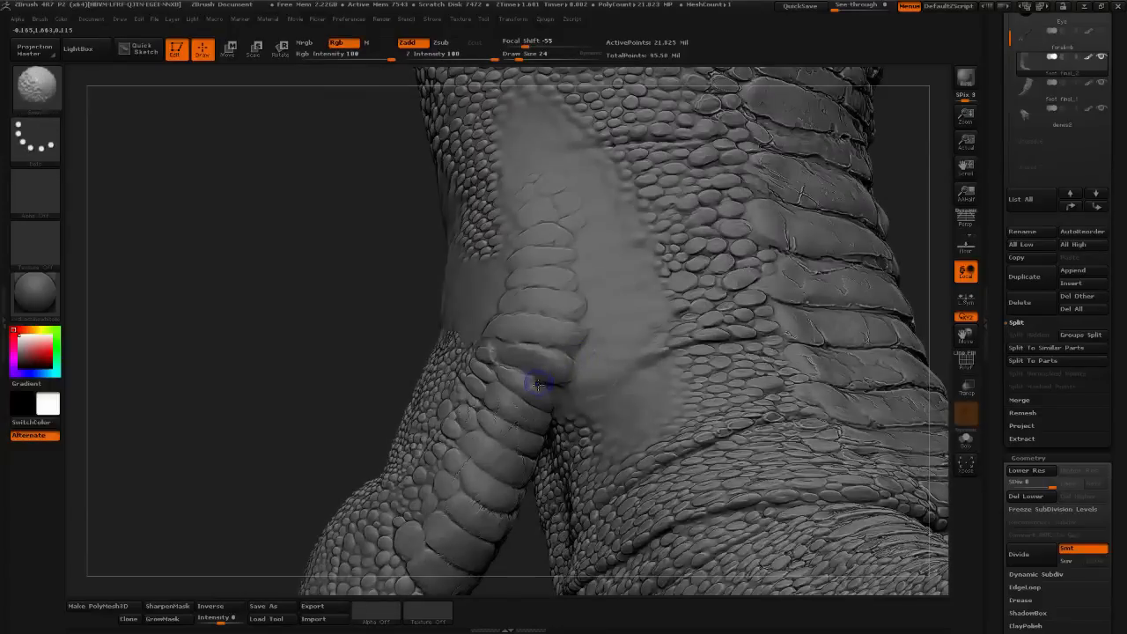
mouse_move(538, 384)
left_mouse_down("shift")
mouse_move(501, 373)
mouse_move(535, 385)
mouse_move(522, 384)
left_mouse_up("shift")
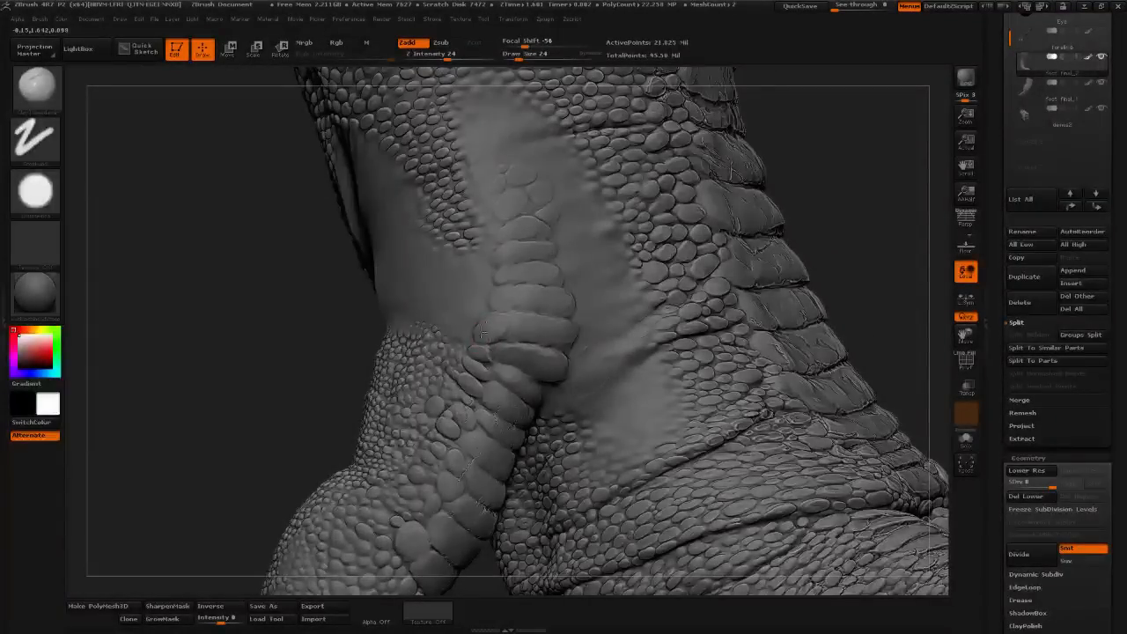
- Add volume to the next plates above the toe joint and round off their ends with the custom ClayTubes brush
mouse_move(517, 336)
left_mouse_down()
mouse_move(510, 328)
mouse_move(523, 323)
left_mouse_up()
left_click_drag(828, 253, 765, 257)
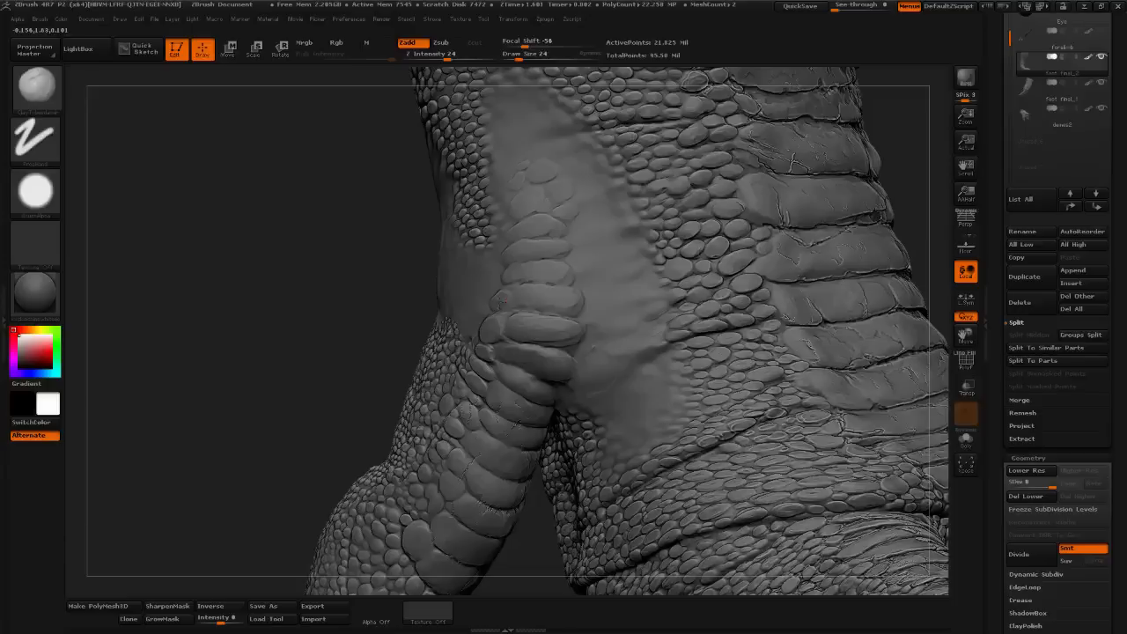
mouse_move(518, 294)
left_mouse_down()
mouse_move(576, 304)
mouse_move(556, 295)
left_mouse_up()
left_click_drag(323, 381, 325, 304, "alt")
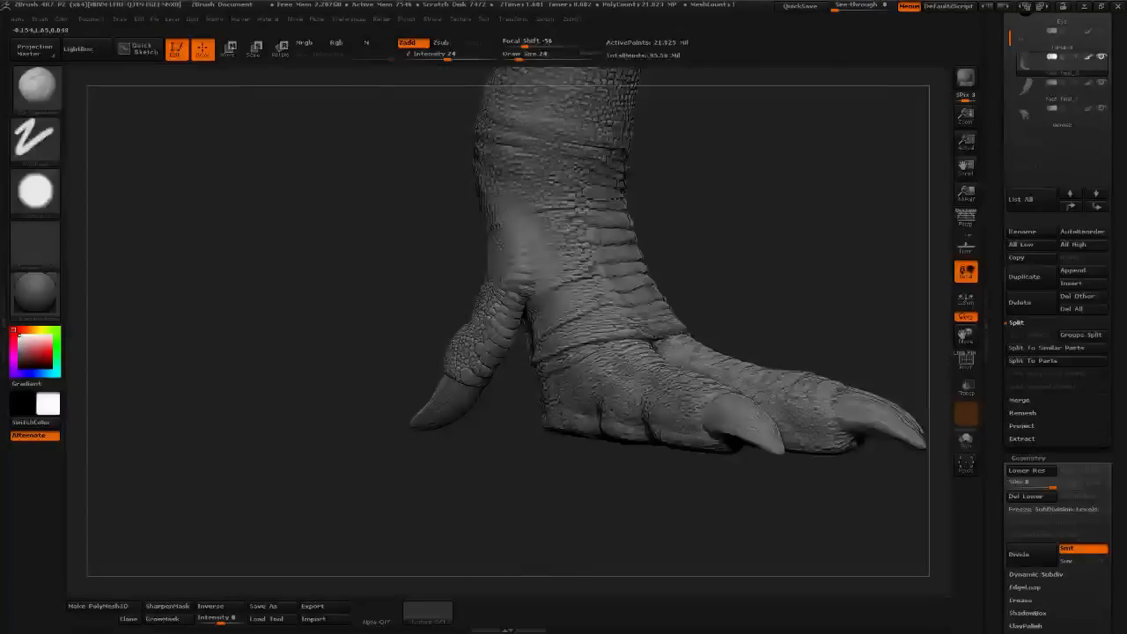
left_click_drag(530, 480, 589, 525)
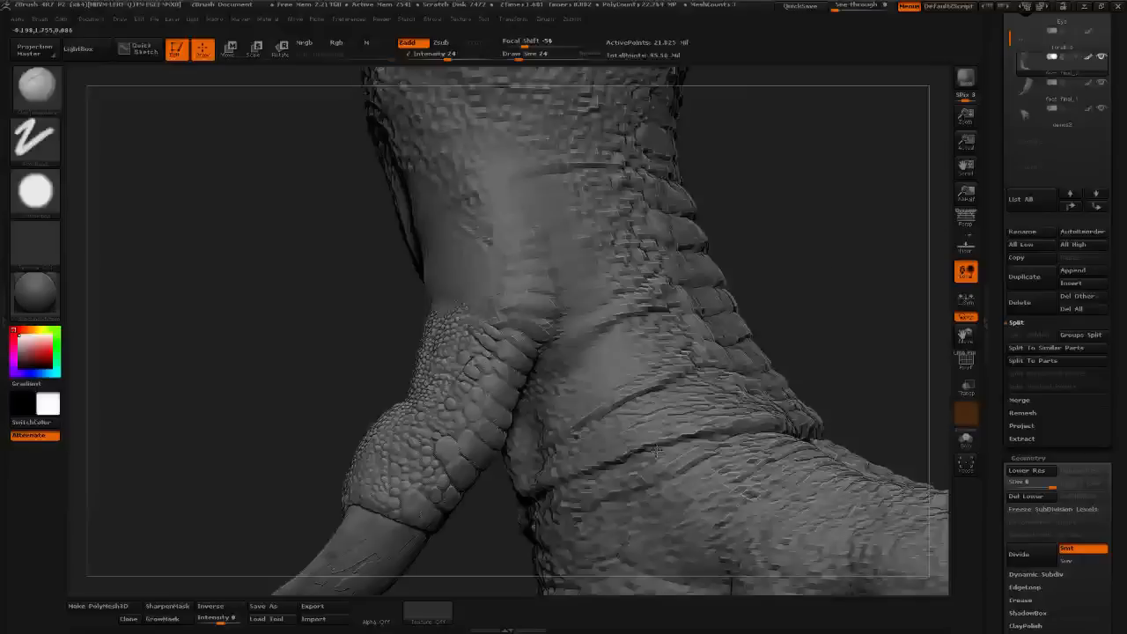
mouse_move(874, 255)
left_mouse_down()
mouse_move(813, 254)
mouse_move(847, 258)
mouse_move(855, 294)
left_mouse_up()
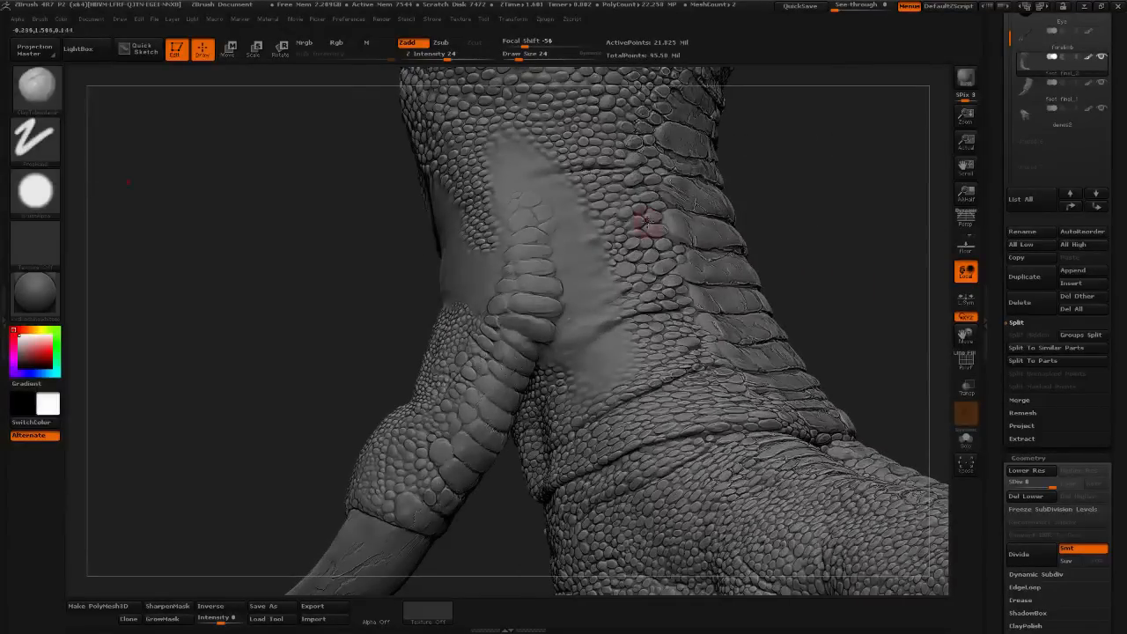
- Push the outer ends of the plates above the toe joint inward with the Move brush at Draw Size 47
left_click(36, 86)
left_click(259, 99)
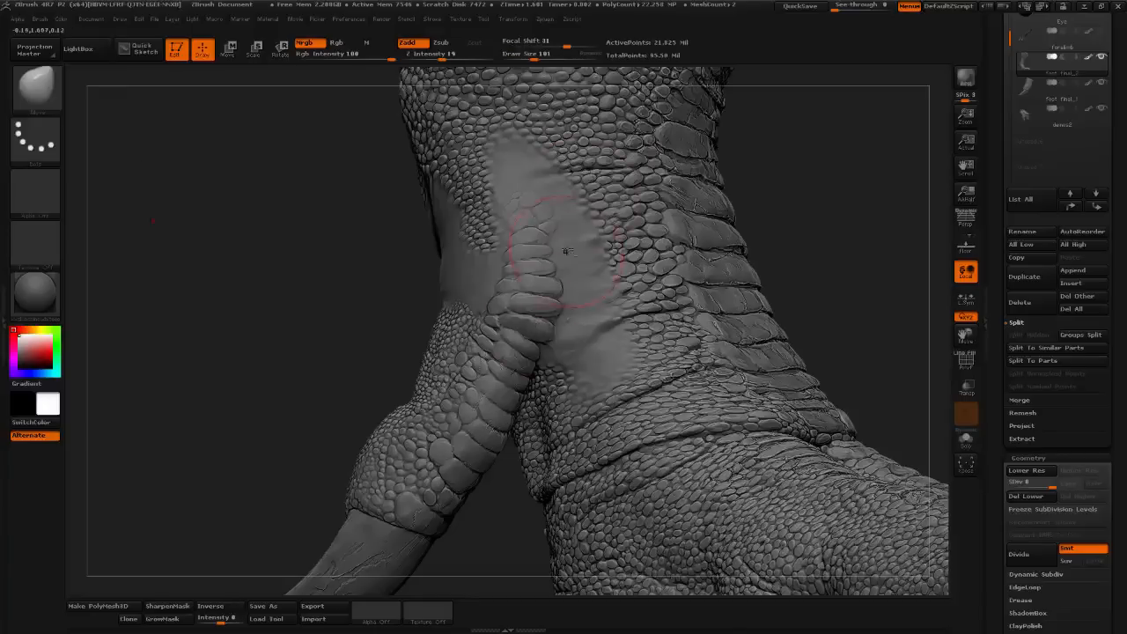
left_click_drag(537, 57, 520, 56)
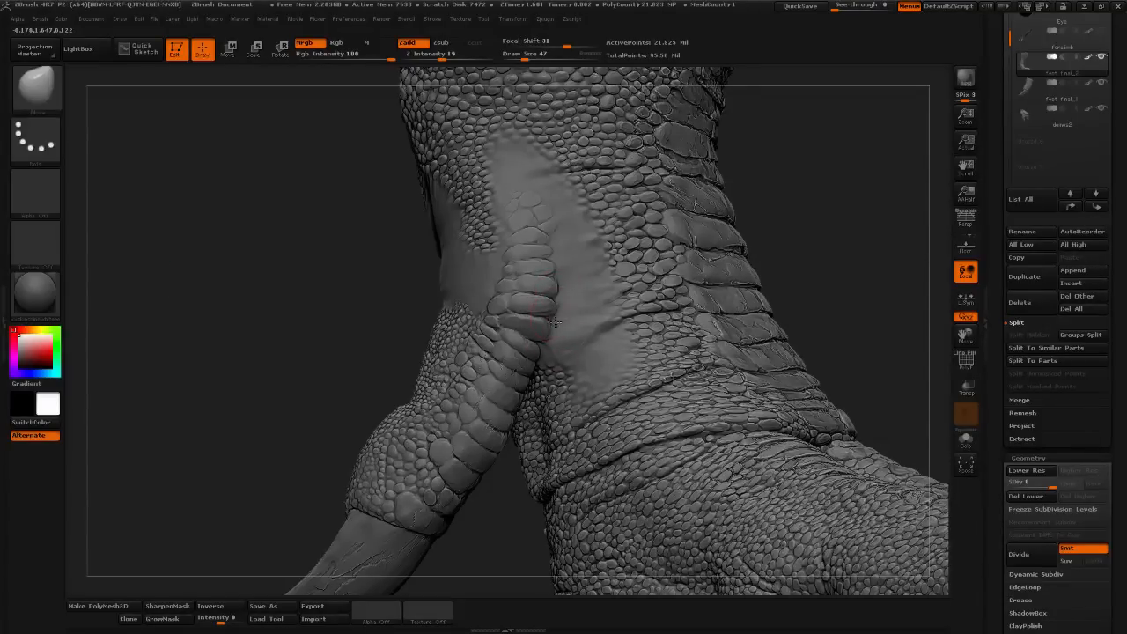
left_click_drag(806, 242, 402, 347)
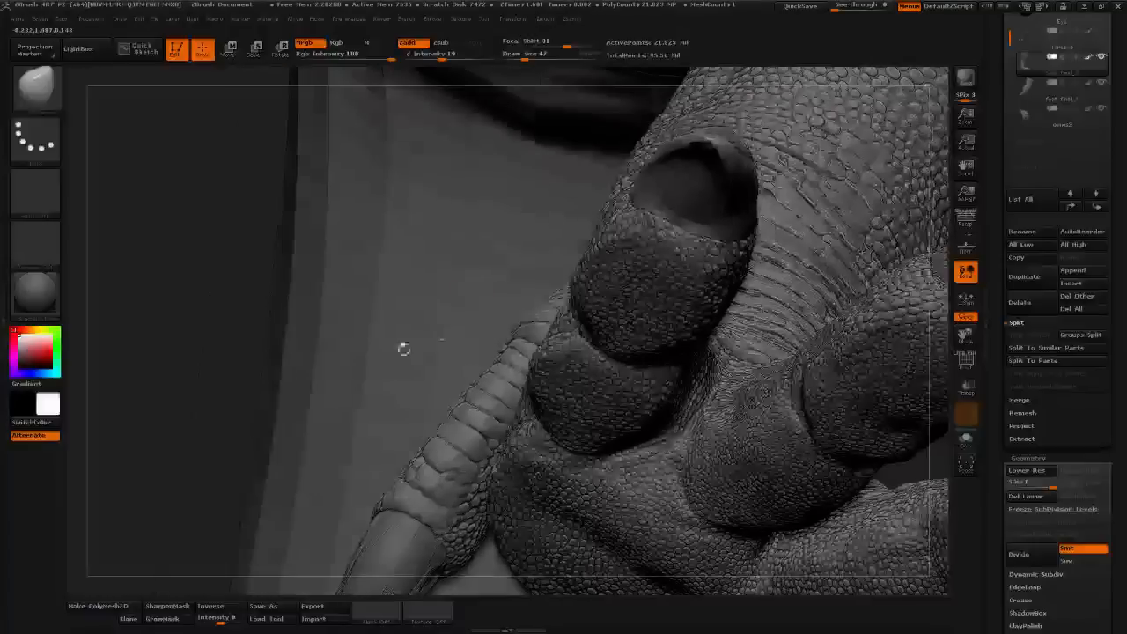
mouse_move(276, 369)
left_mouse_down()
mouse_move(236, 360)
mouse_move(504, 324)
left_mouse_up()
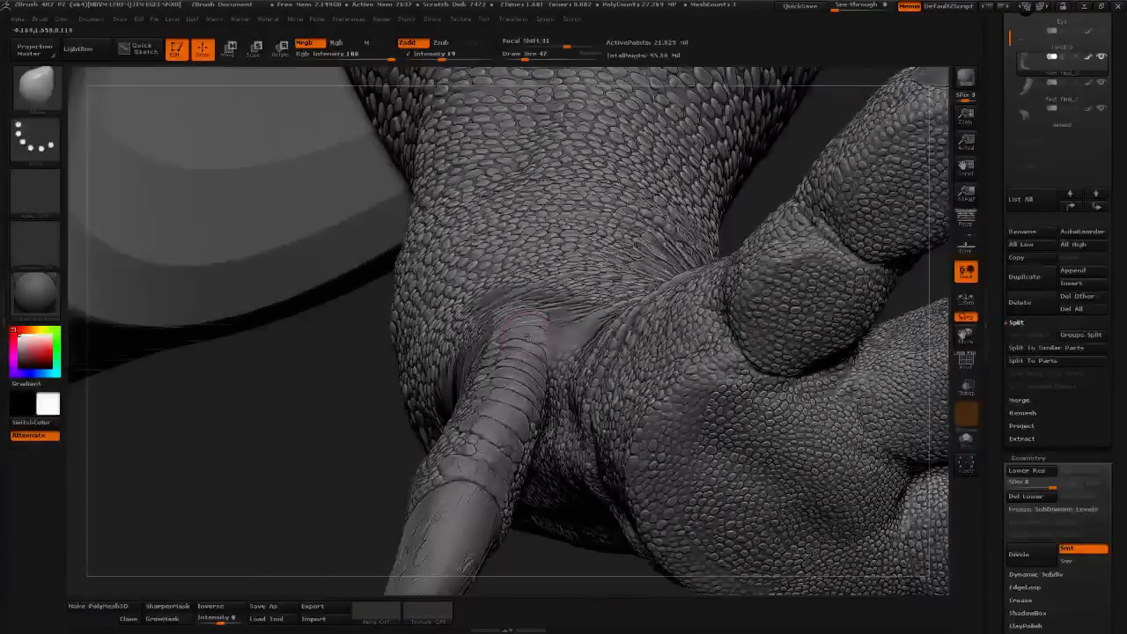
left_click_drag(357, 380, 533, 317)
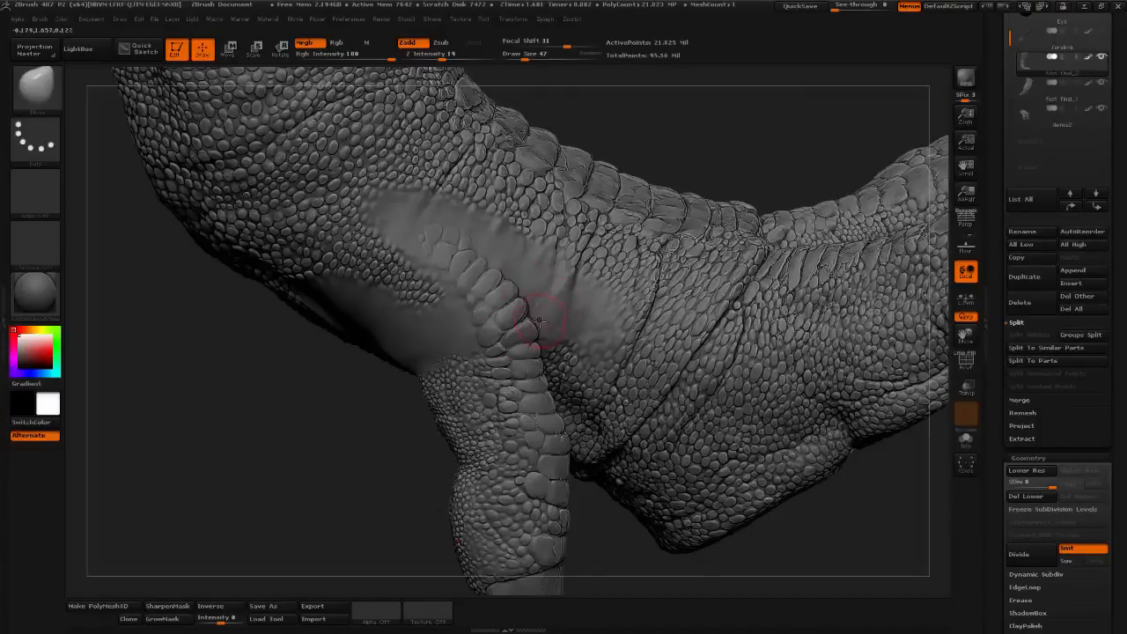
right_click_drag(565, 283, 549, 301, "ctrl")
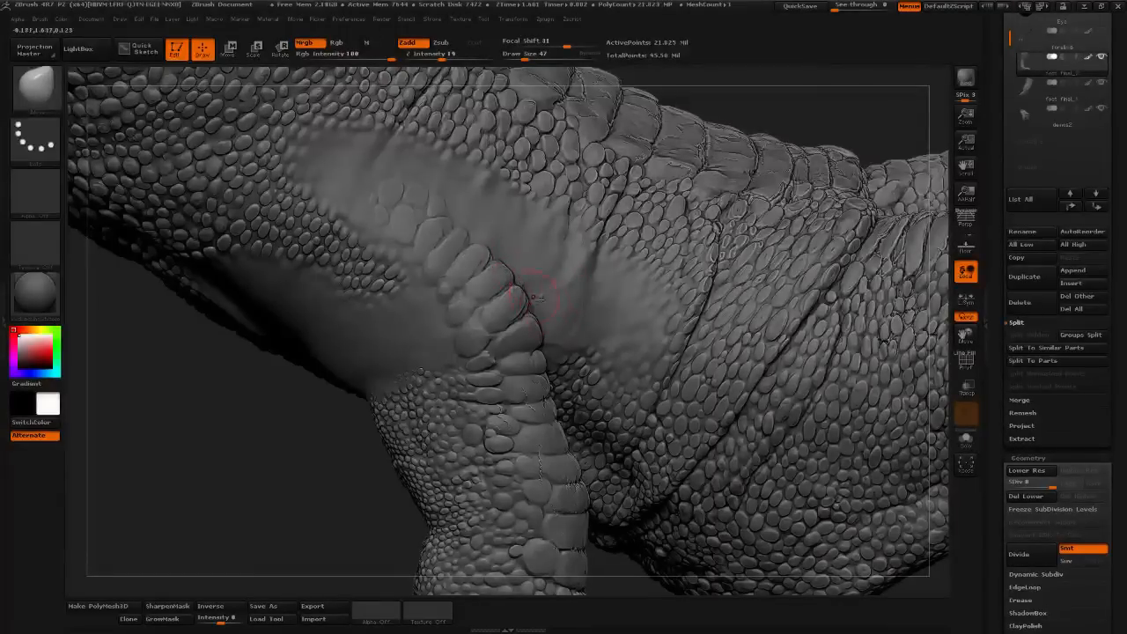
- Smooth the surfaces and creases of the plates above the toe joint at Draw Size 28
right_click_drag(795, 109, 780, 333, "ctrl")
right_click_drag(828, 139, 791, 284)
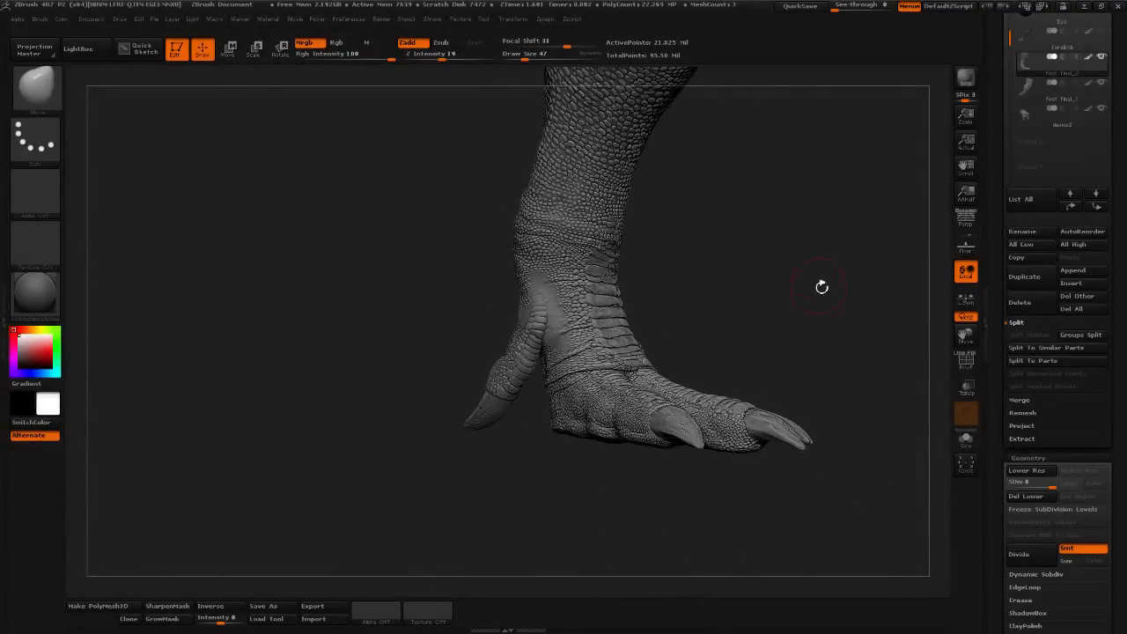
mouse_move(819, 285)
right_mouse_down()
mouse_move(766, 269)
mouse_move(841, 276)
mouse_move(864, 325)
mouse_move(813, 309)
mouse_move(919, 370)
right_mouse_up()
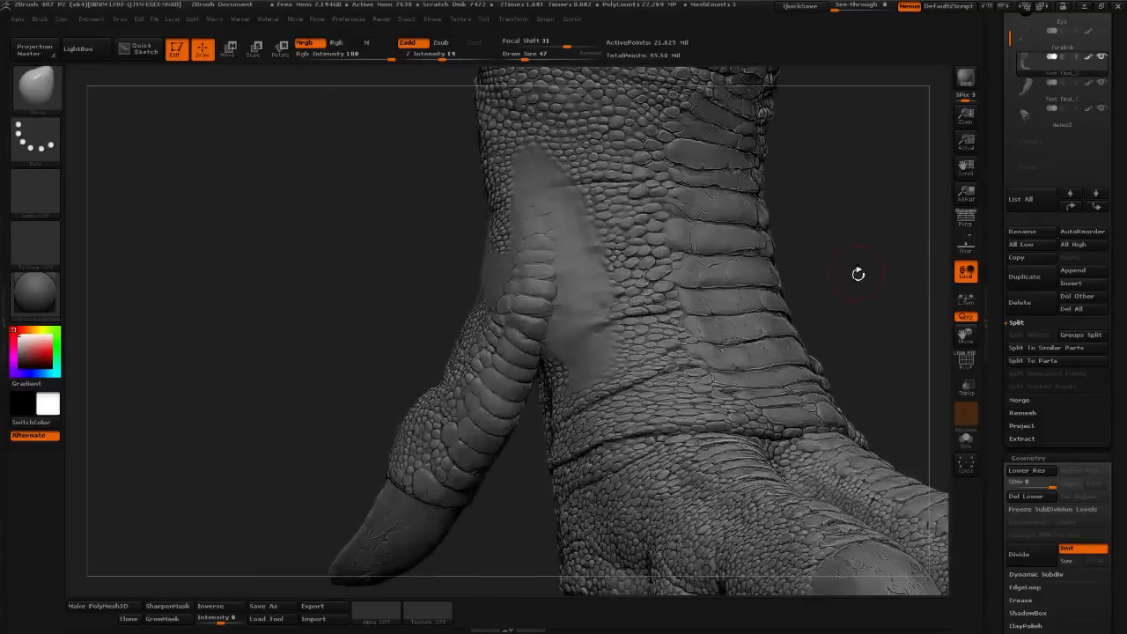
right_click_drag(883, 256, 805, 271, "alt")
right_click_drag(805, 270, 868, 309, "ctrl")
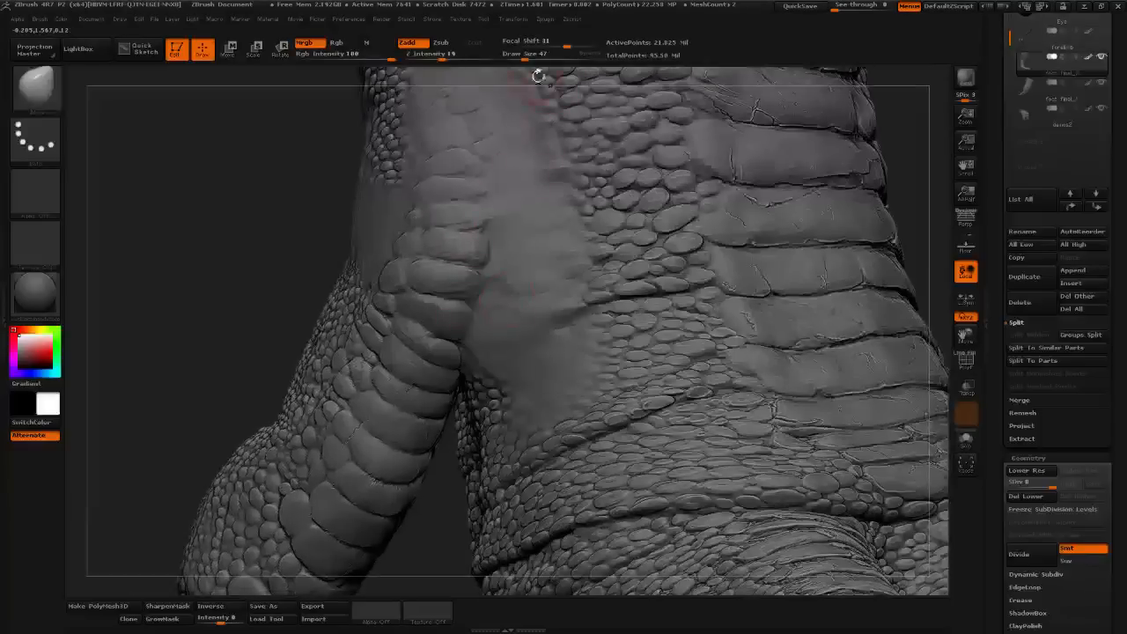
left_click(519, 56)
key("shift")
type("28")
key("Return")
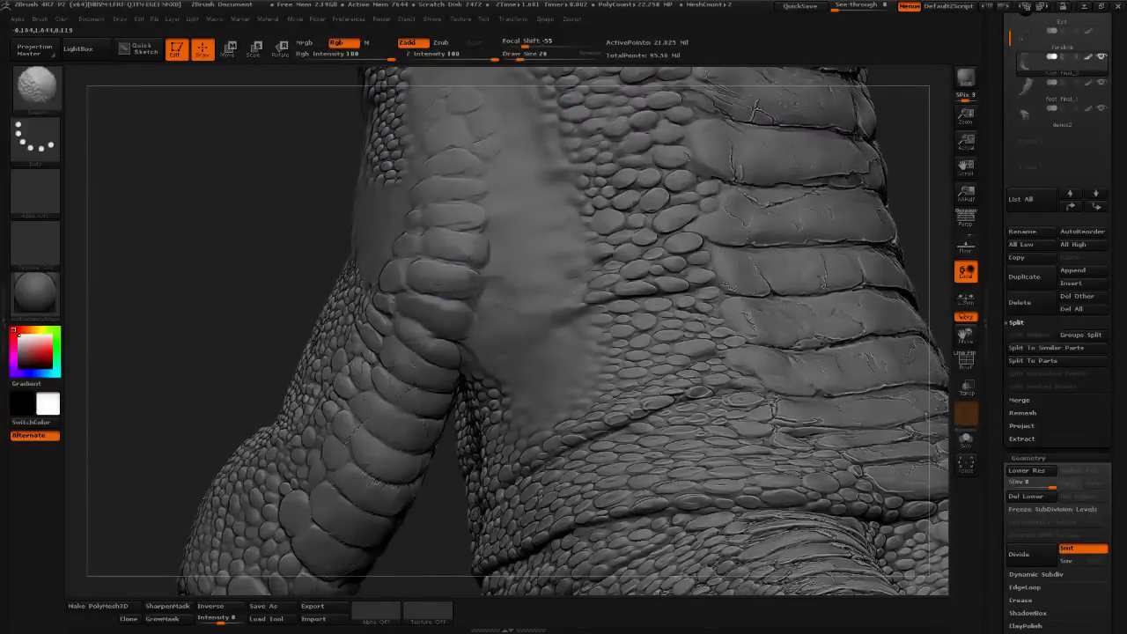
mouse_move(449, 270)
left_mouse_down("shift")
mouse_move(468, 246)
mouse_move(434, 249)
left_mouse_up("shift")
left_click_drag(464, 214, 457, 217, "shift")
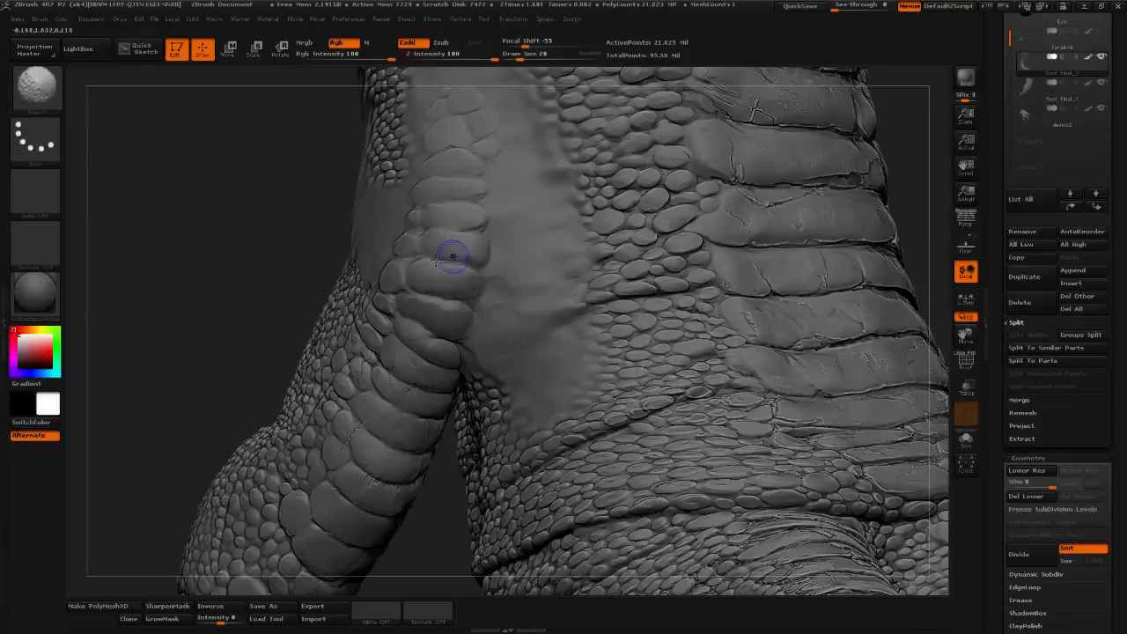
- Sculpt small scales beside the upper plates of the added rear toe with the custom ClayTubes brush at Draw Size 20
left_click(42, 103)
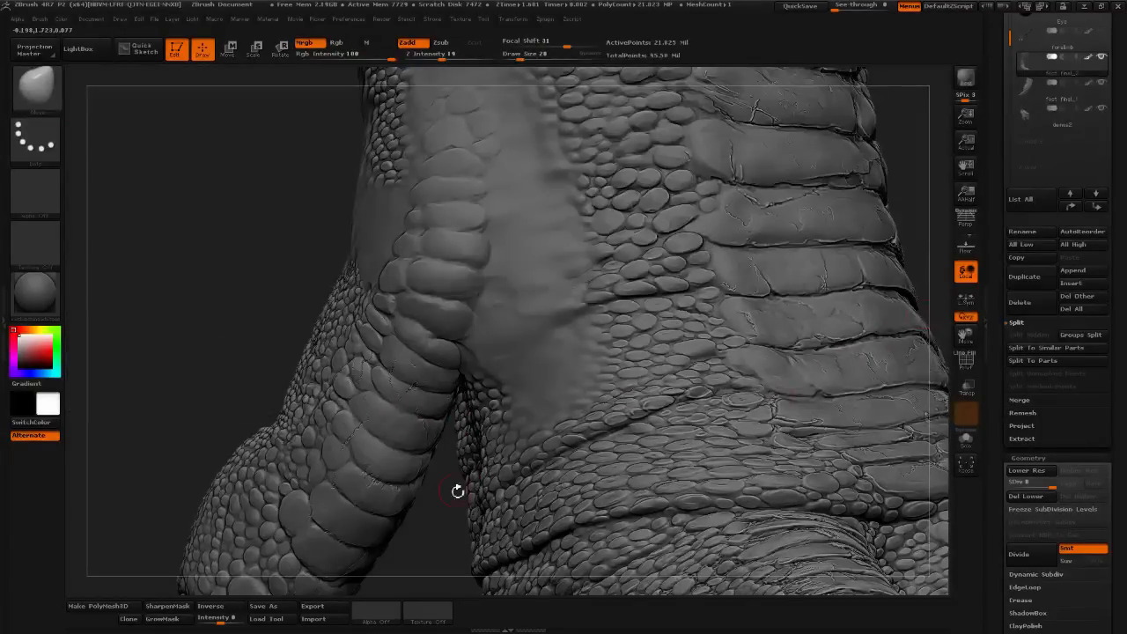
mouse_move(458, 490)
left_mouse_down()
mouse_move(443, 503)
mouse_move(451, 467)
mouse_move(425, 465)
left_mouse_up()
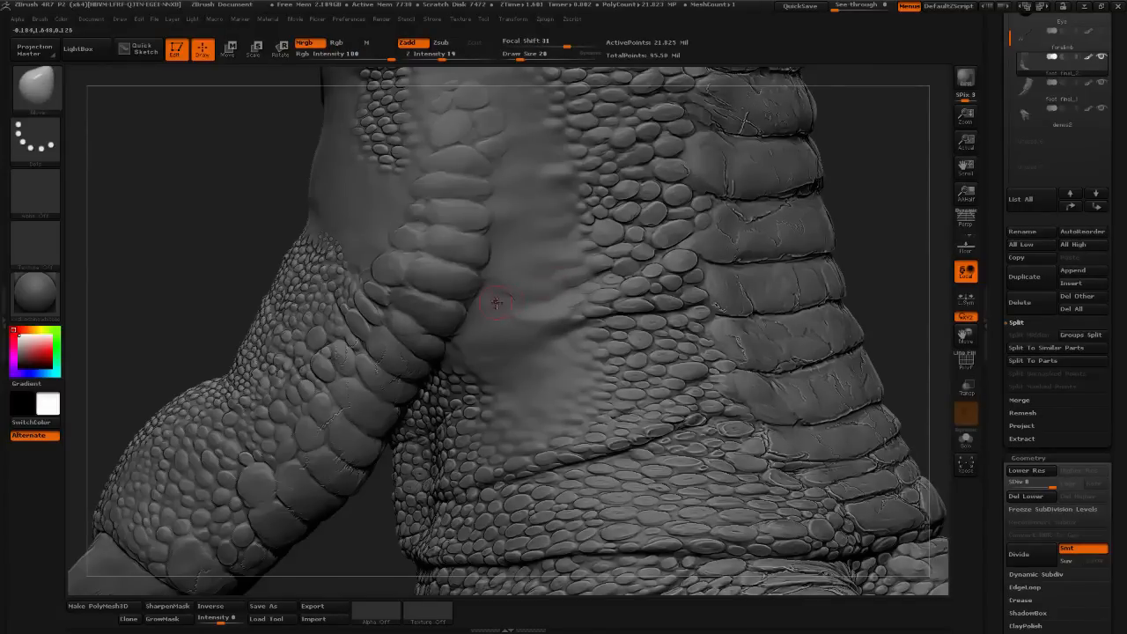
key("shift")
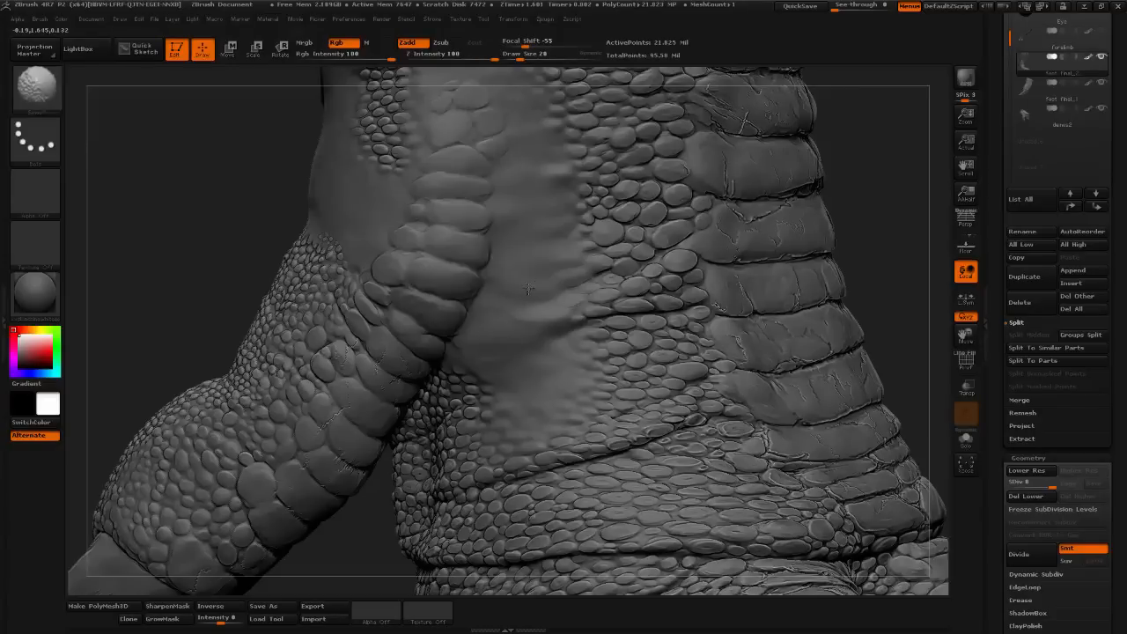
key("b")
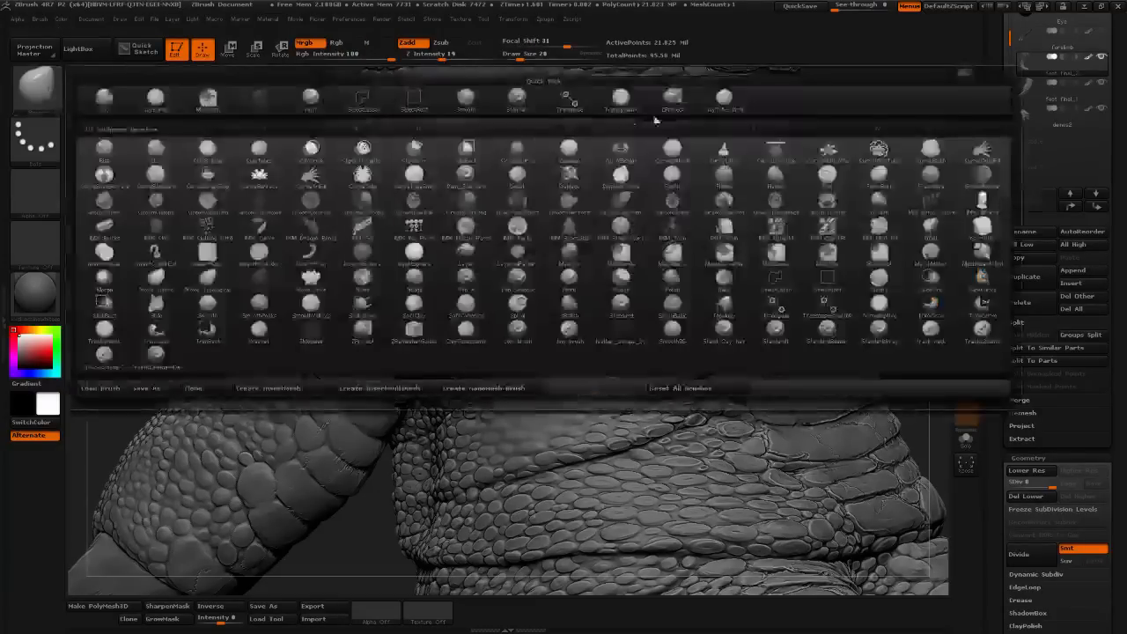
left_click(717, 116)
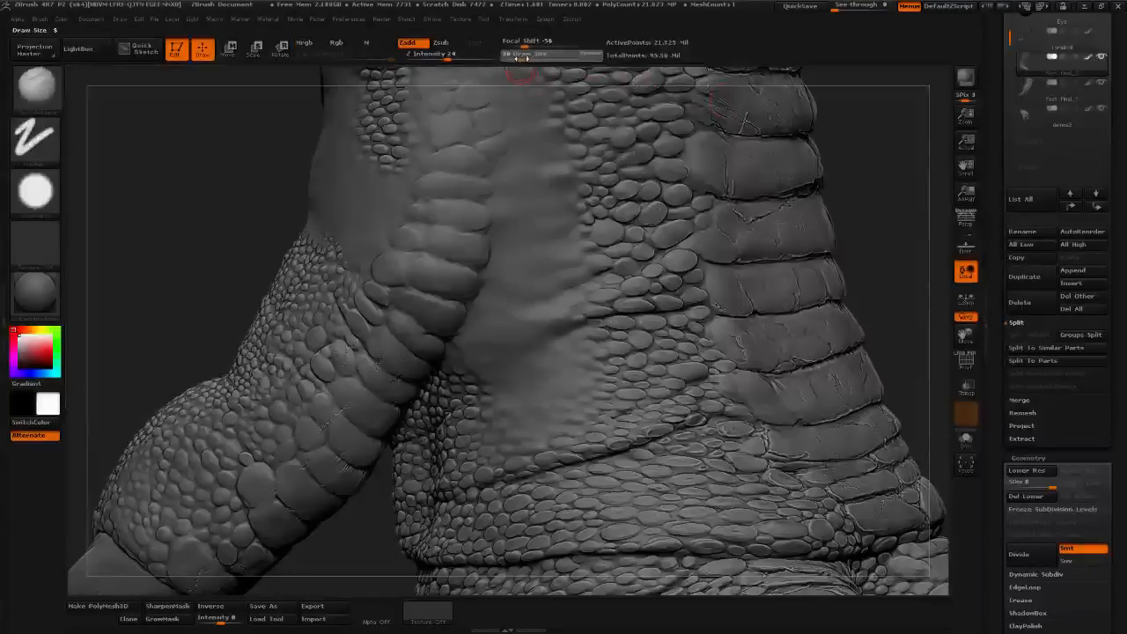
key("o")
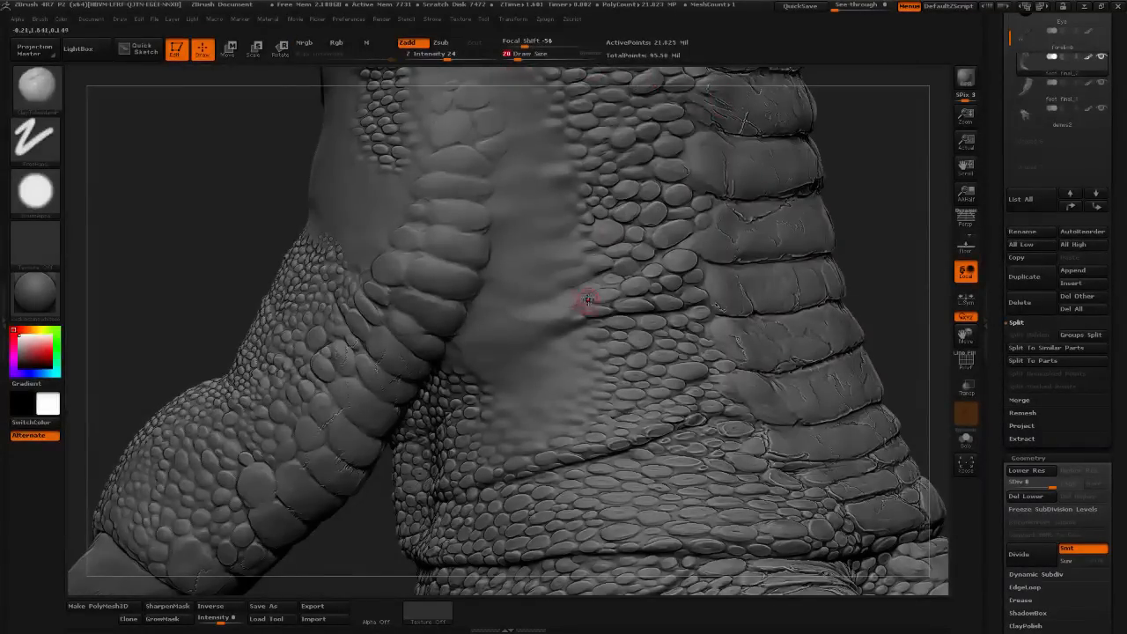
left_click_drag(863, 161, 546, 332)
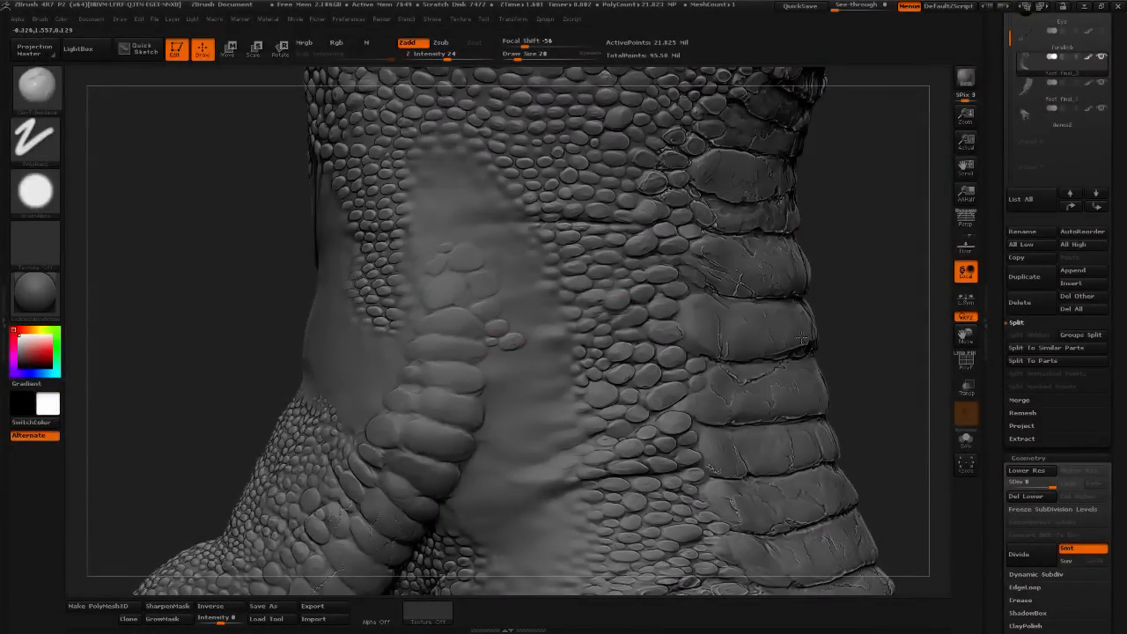
- Build up and smooth the middle plates along the outer front toe with the custom ClayTubes brush at Draw Size 20
left_click_drag(848, 244, 912, 340)
key("shift")
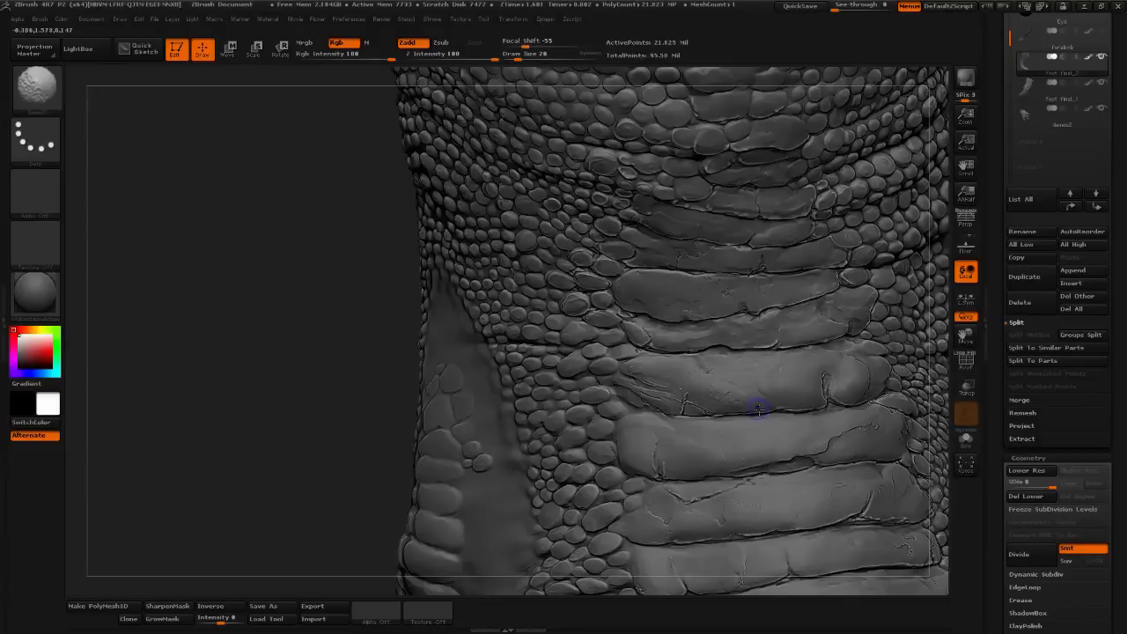
mouse_move(396, 476)
left_mouse_down()
mouse_move(546, 516)
mouse_move(756, 285)
left_mouse_up()
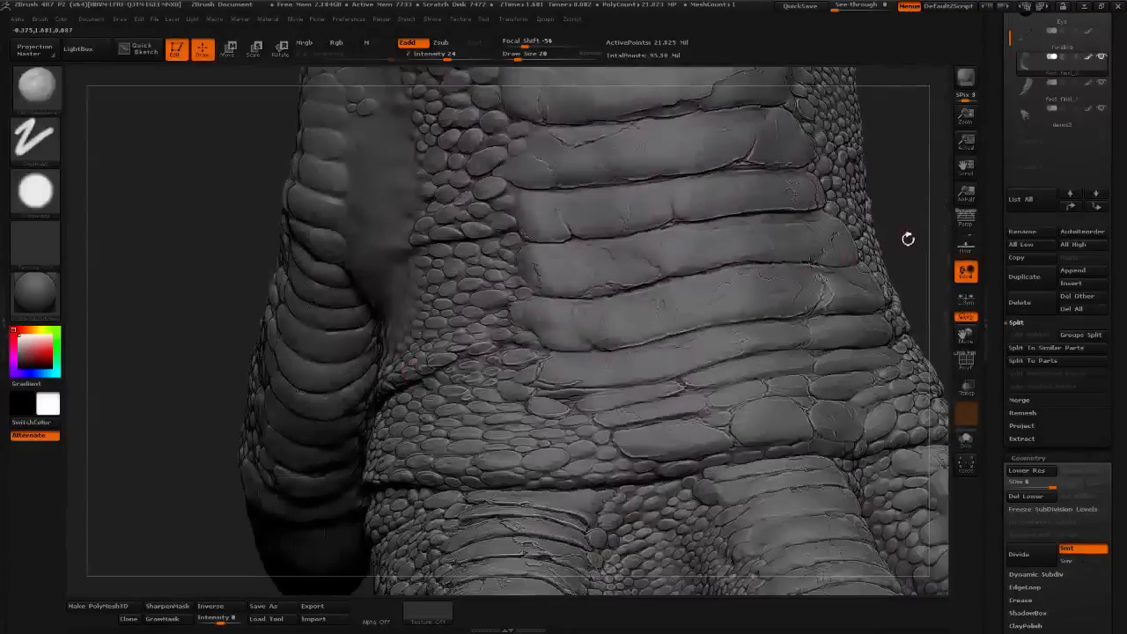
left_click_drag(908, 238, 674, 75, "alt")
mouse_move(845, 220)
left_mouse_down()
mouse_move(832, 207)
mouse_move(889, 132)
left_mouse_up()
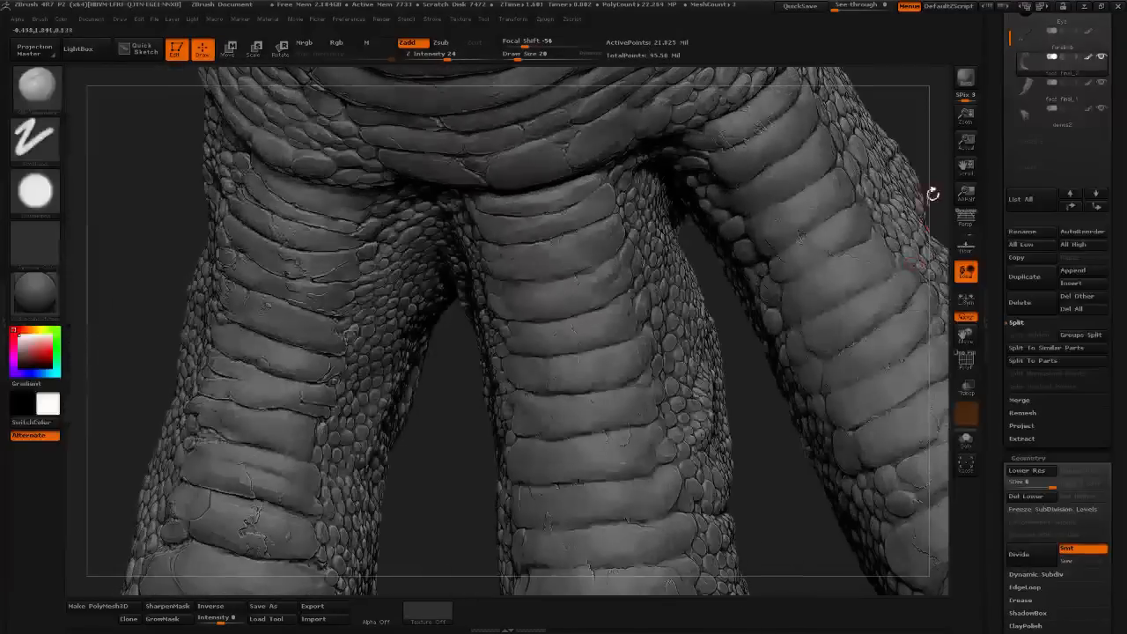
left_click_drag(931, 189, 506, 249)
key("shift")
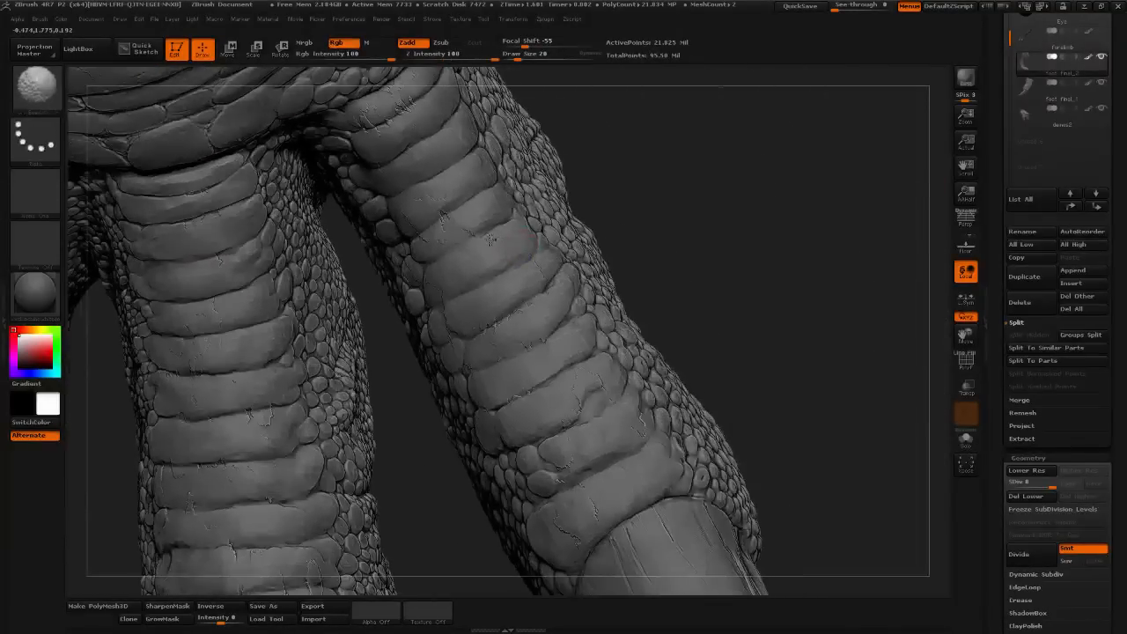
left_click_drag(757, 208, 621, 230)
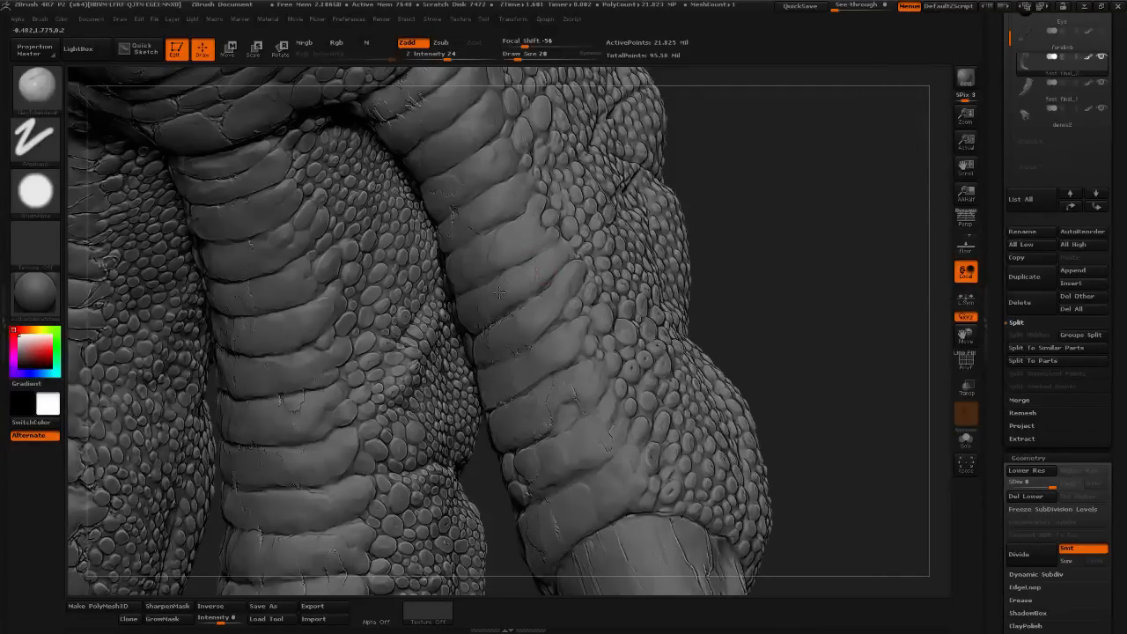
right_click_drag(489, 296, 545, 295)
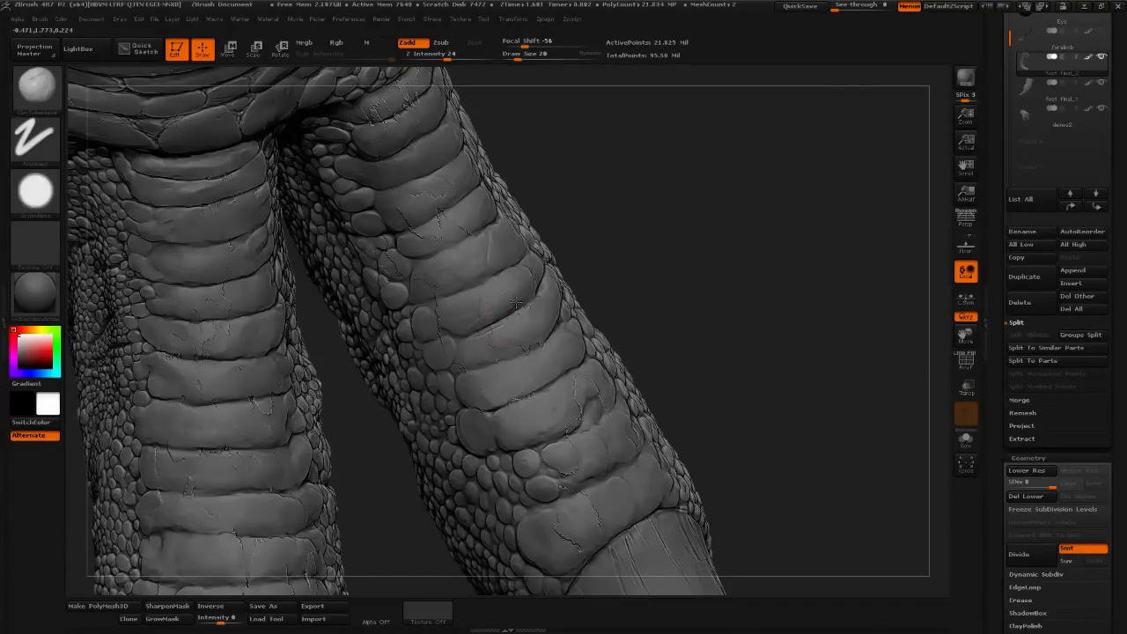
left_click_drag(516, 303, 503, 301)
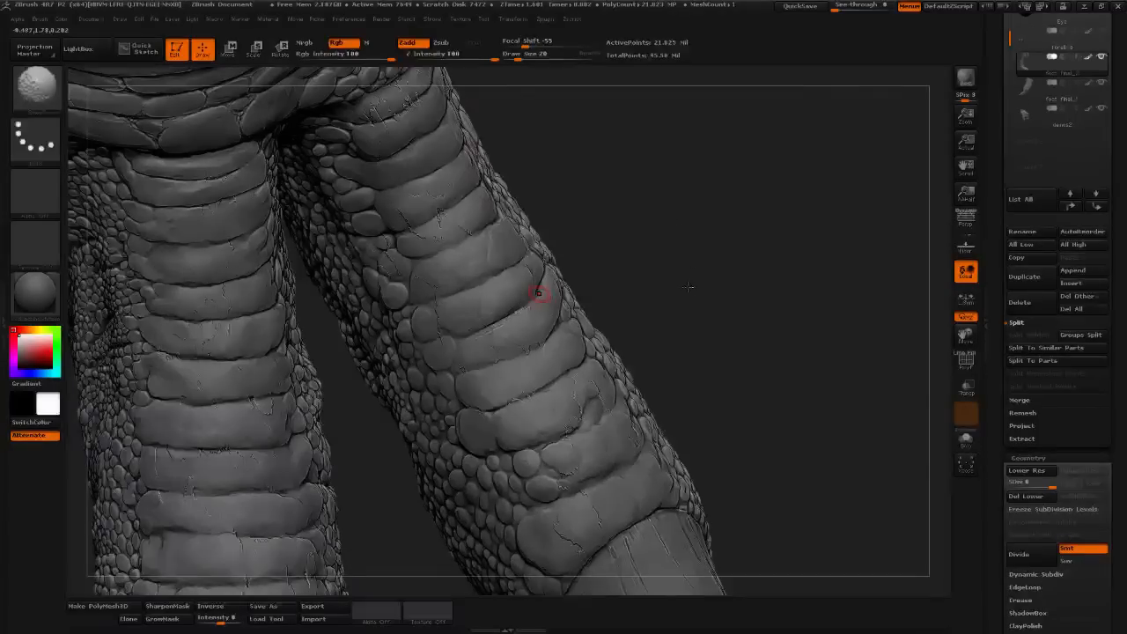
- Add volume to the plates higher up the outer front toe, keeping the custom ClayTubes brush at Draw Size 20
mouse_move(692, 288)
left_mouse_down()
mouse_move(675, 256)
mouse_move(708, 345)
mouse_move(692, 322)
left_mouse_up()
left_click_drag(541, 377, 489, 404)
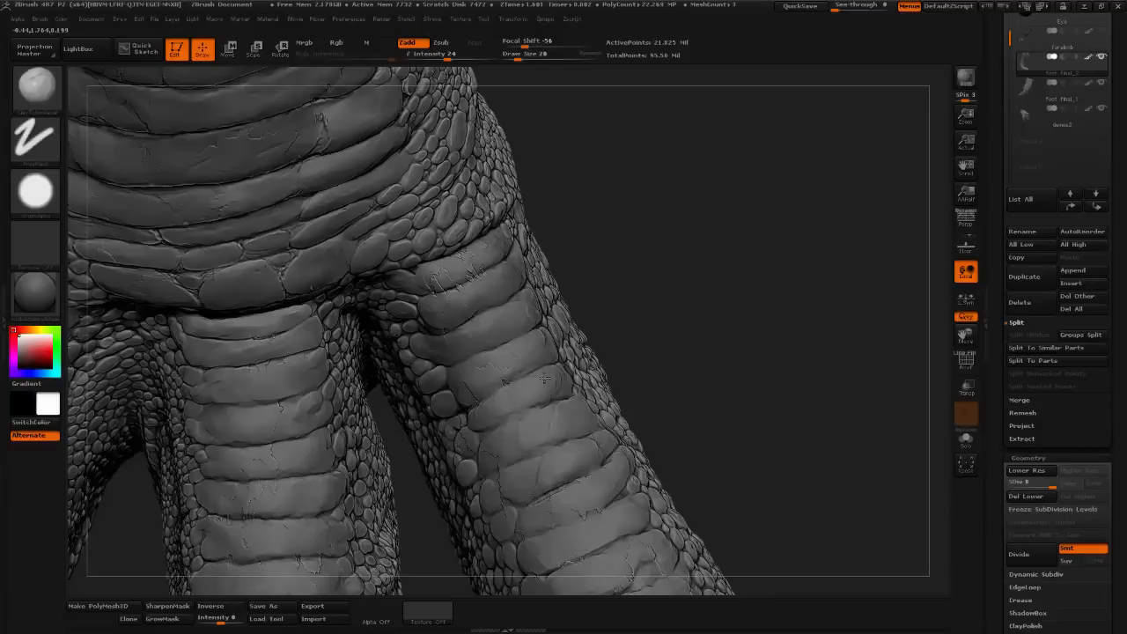
left_click_drag(521, 400, 520, 407)
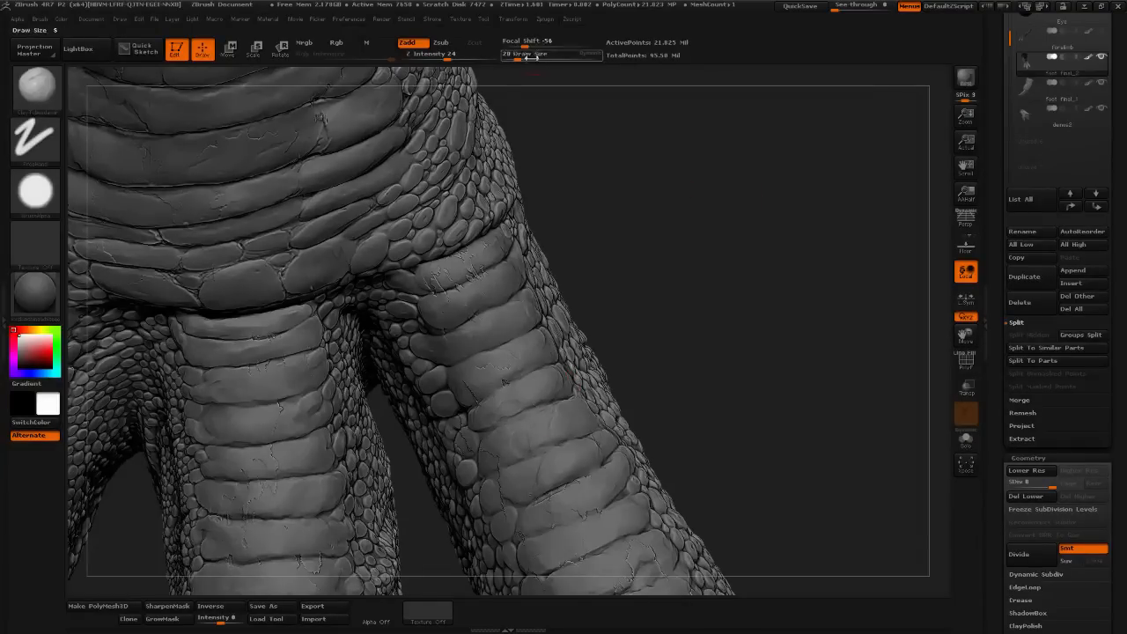
- Refine and smooth the uppermost plates at the base of the outer front toe with the custom ClayTubes brush at Draw Size 15
mouse_move(527, 57)
left_mouse_down()
mouse_move(517, 57)
mouse_move(575, 141)
mouse_move(548, 167)
left_mouse_up()
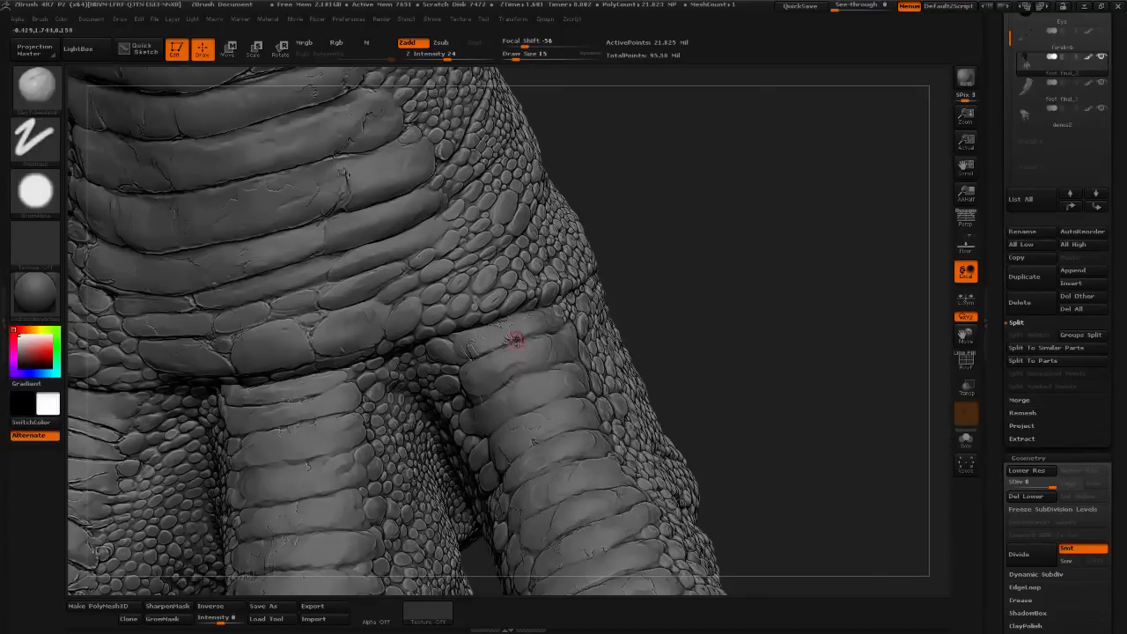
key("shift")
left_click_drag(477, 334, 472, 351)
mouse_move(625, 299)
left_mouse_down("alt")
mouse_move(537, 180)
mouse_move(520, 190)
left_mouse_up("alt")
key("shift")
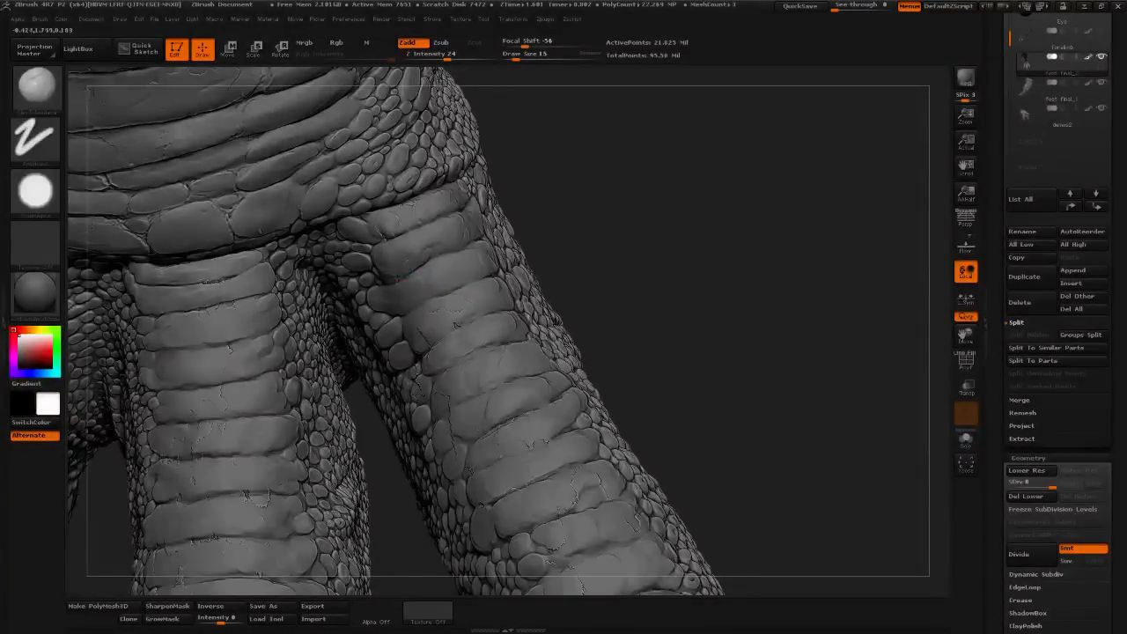
- Refine the surfaces and edges of the lower plates towards the outer front toe's claw at Draw Size 15
mouse_move(609, 271)
left_mouse_down()
mouse_move(617, 230)
mouse_move(641, 245)
mouse_move(612, 260)
left_mouse_up()
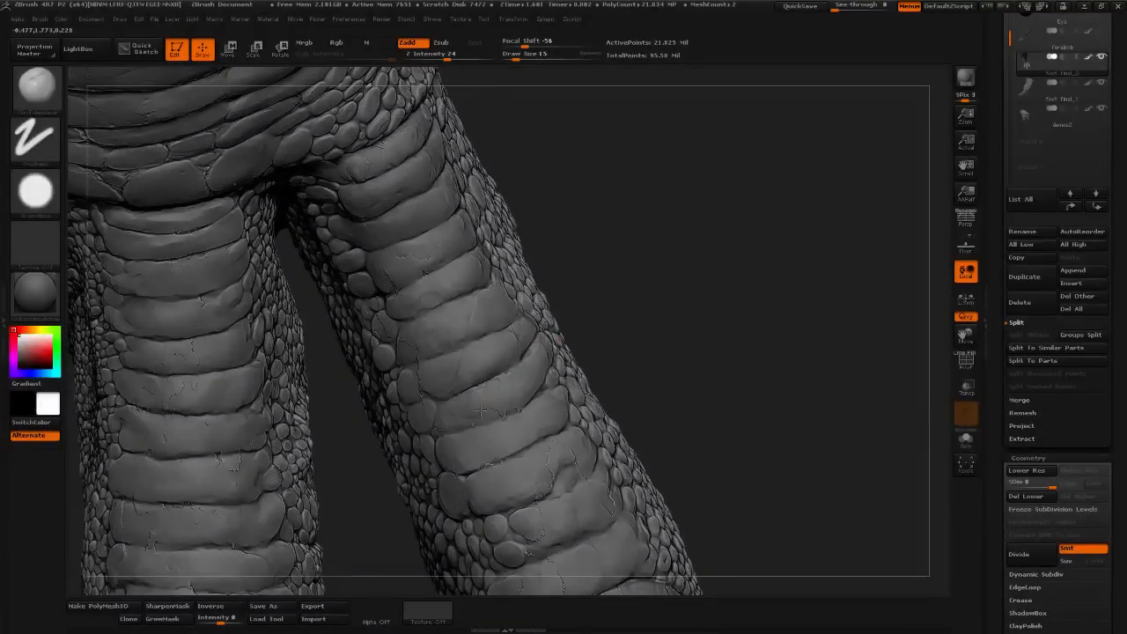
mouse_move(650, 349)
left_mouse_down()
mouse_move(514, 418)
mouse_move(506, 407)
left_mouse_up()
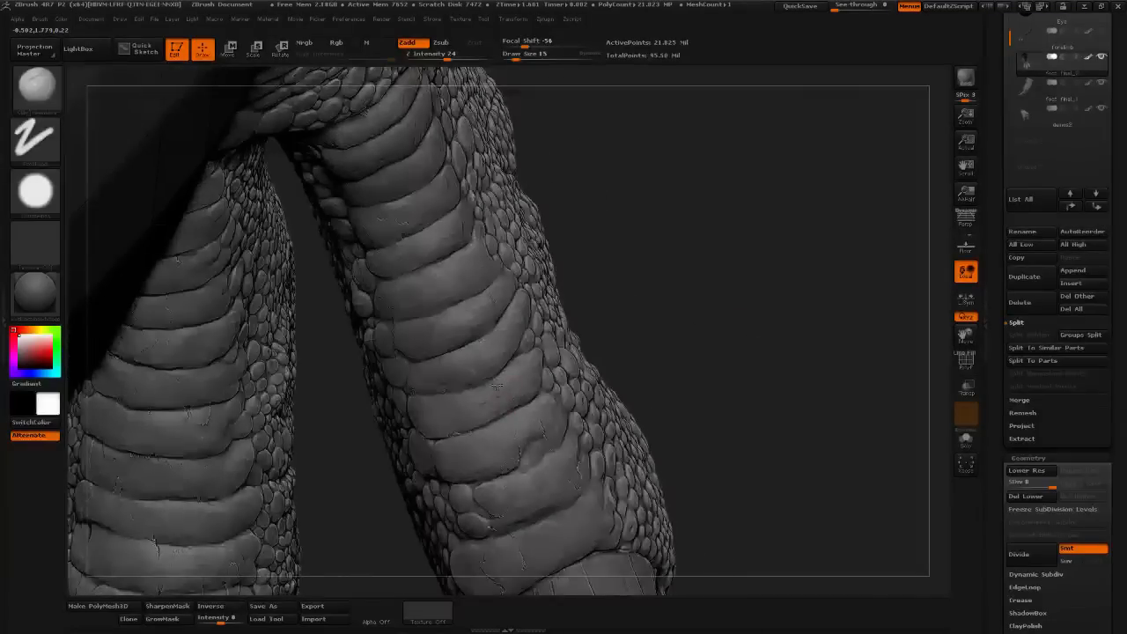
left_click_drag(631, 330, 529, 381)
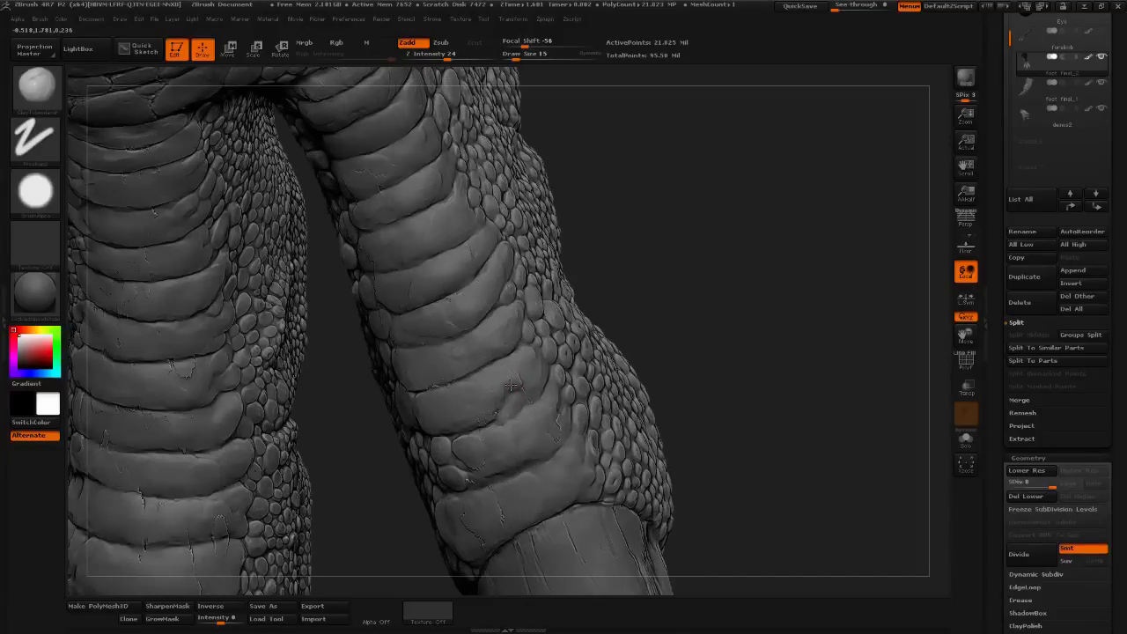
left_click_drag(638, 344, 685, 308)
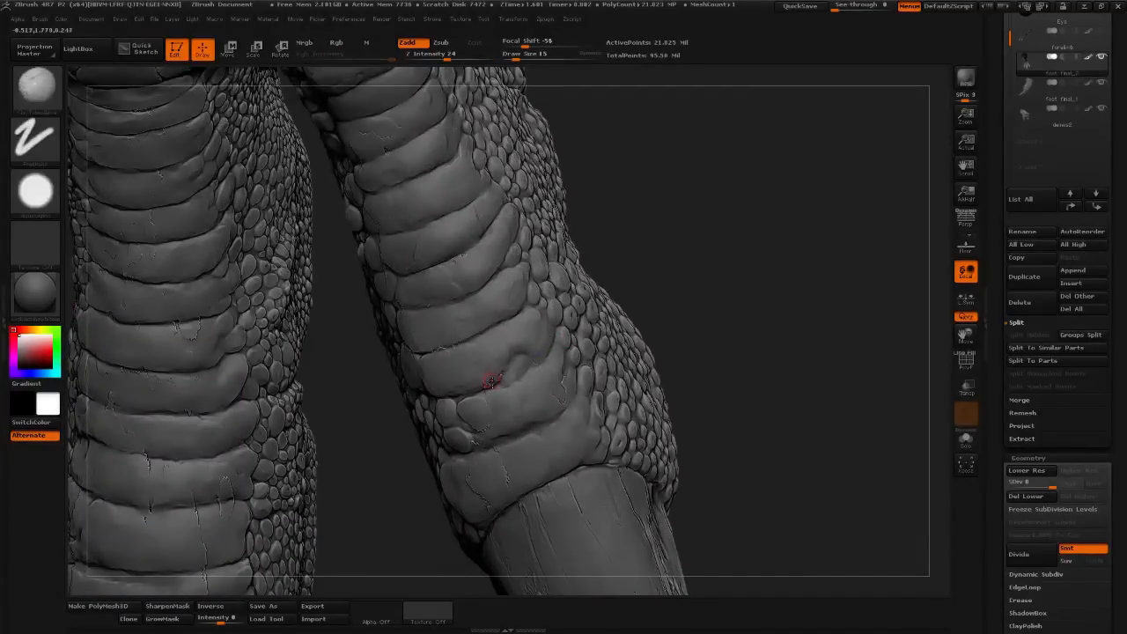
mouse_move(648, 338)
left_mouse_down()
mouse_move(688, 365)
mouse_move(702, 345)
mouse_move(516, 397)
mouse_move(493, 390)
mouse_move(574, 344)
left_mouse_up()
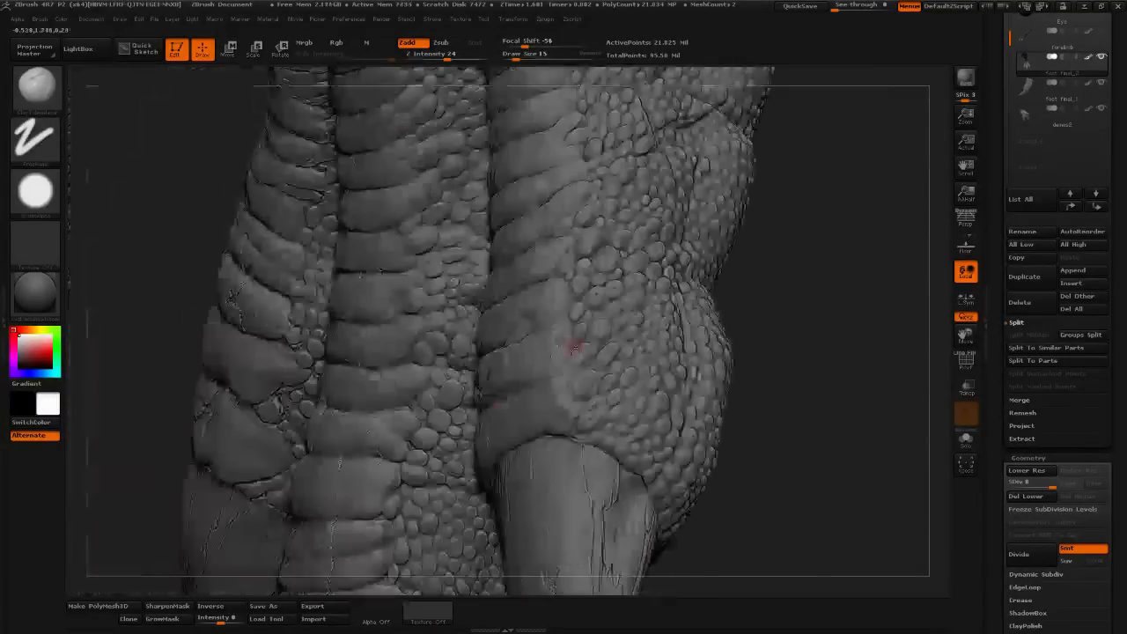
- Sculpt and smooth surface detail on the outer toe's banded plates, from above the claw up to the toe's base
mouse_move(755, 315)
left_mouse_down()
mouse_move(831, 319)
mouse_move(749, 310)
mouse_move(775, 229)
mouse_move(536, 345)
left_mouse_up()
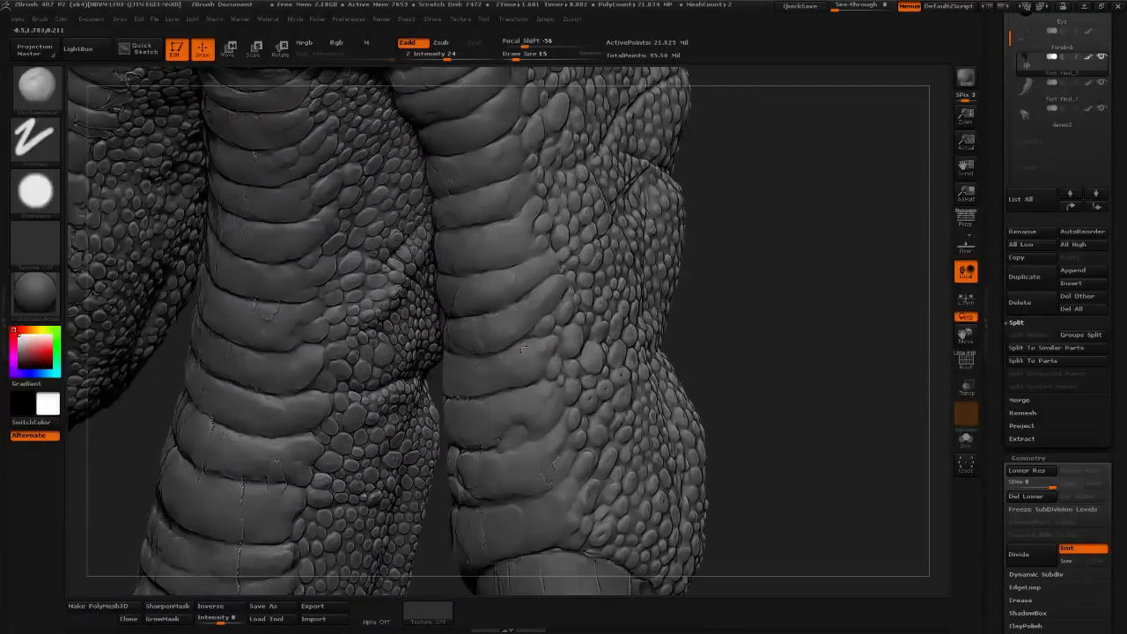
left_click_drag(536, 377, 516, 373)
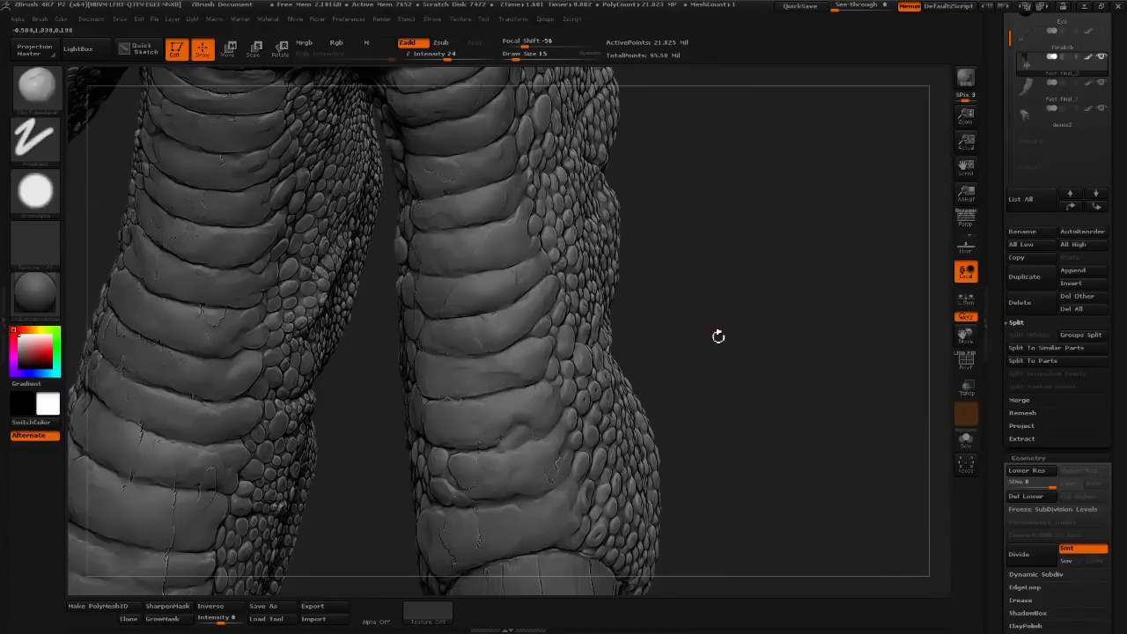
left_click_drag(788, 335, 519, 388)
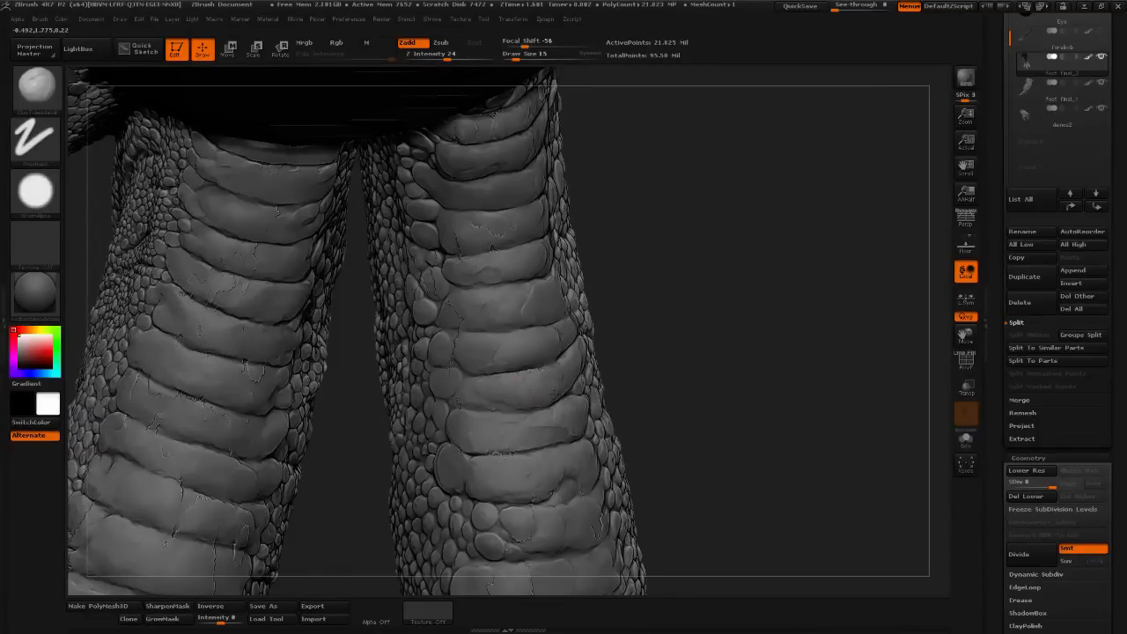
left_click_drag(541, 279, 674, 260)
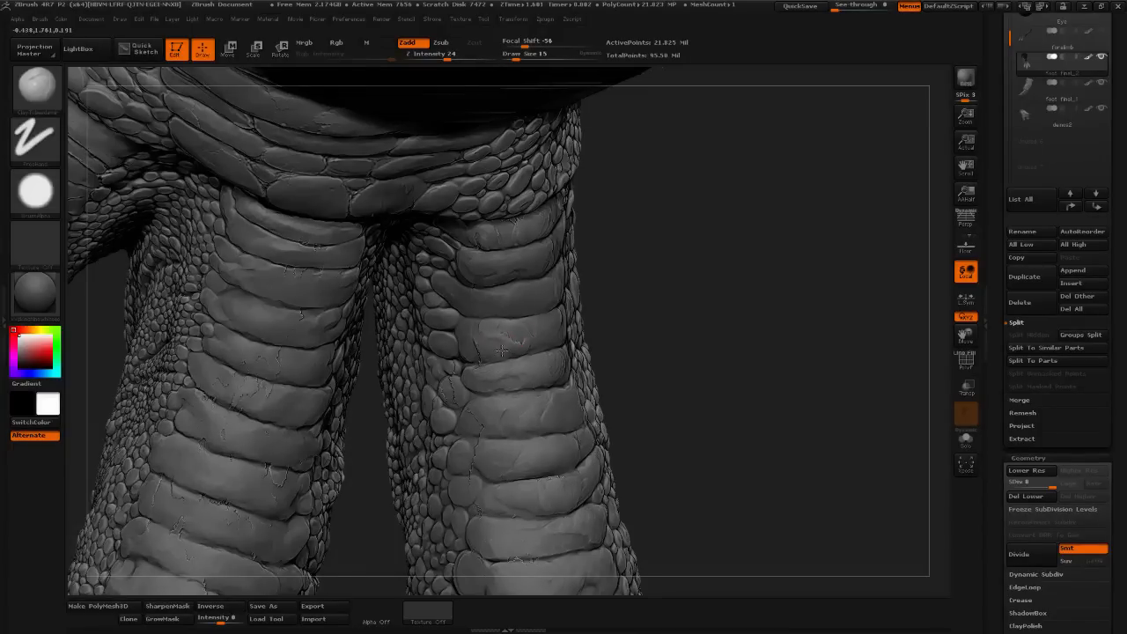
mouse_move(687, 302)
left_mouse_down()
mouse_move(702, 304)
mouse_move(700, 315)
left_mouse_up()
left_click_drag(529, 337, 534, 348, "shift")
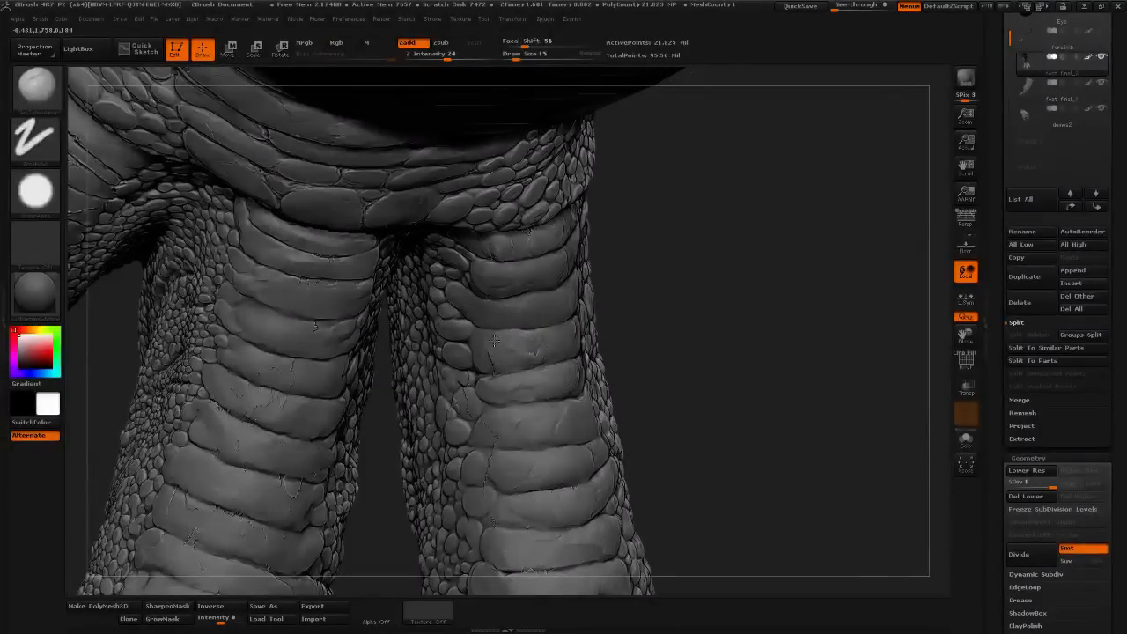
mouse_move(692, 346)
left_mouse_down()
mouse_move(709, 320)
mouse_move(688, 275)
mouse_move(720, 332)
mouse_move(683, 348)
mouse_move(696, 396)
left_mouse_up()
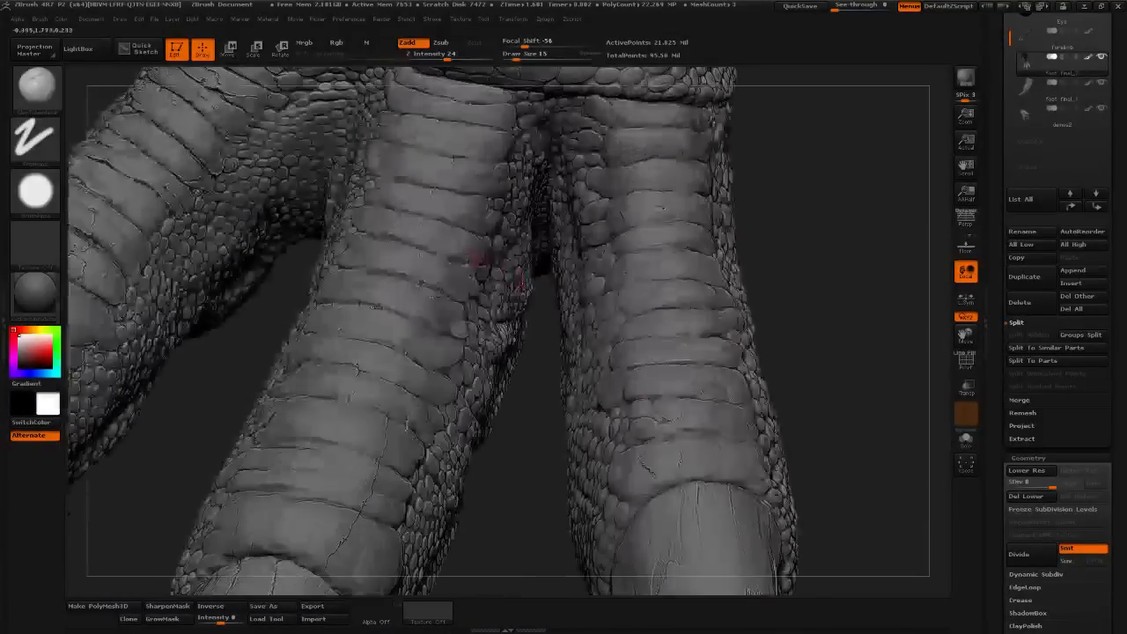
- Build up and smooth the surface of the middle toe's upper banded plates
key("shift")
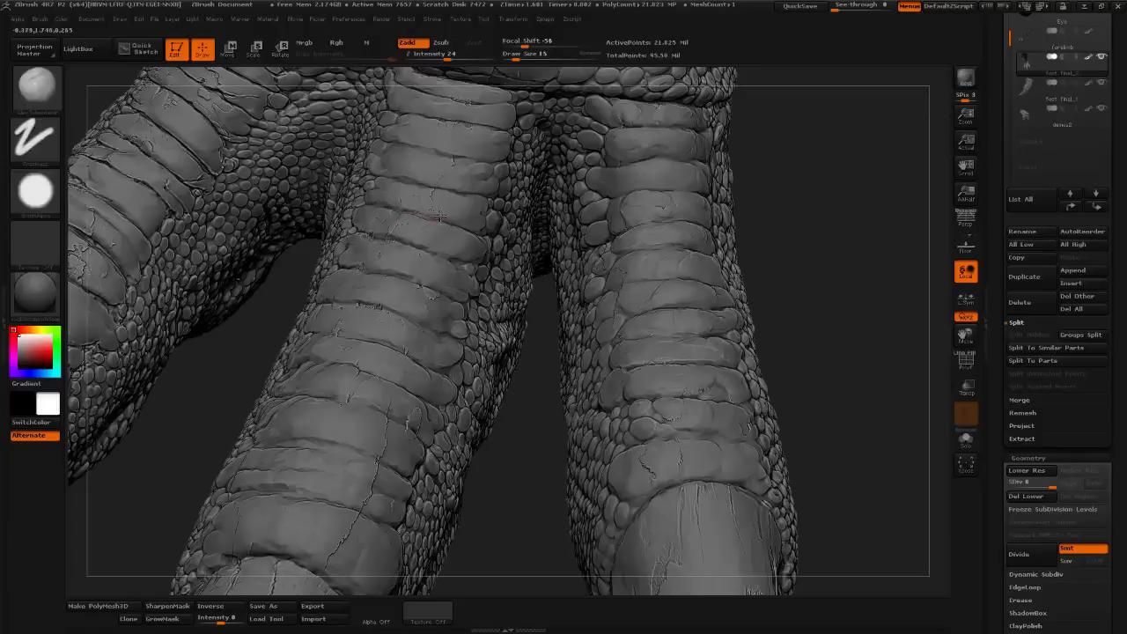
key("shift")
mouse_move(502, 461)
left_mouse_down()
mouse_move(598, 569)
mouse_move(563, 449)
left_mouse_up()
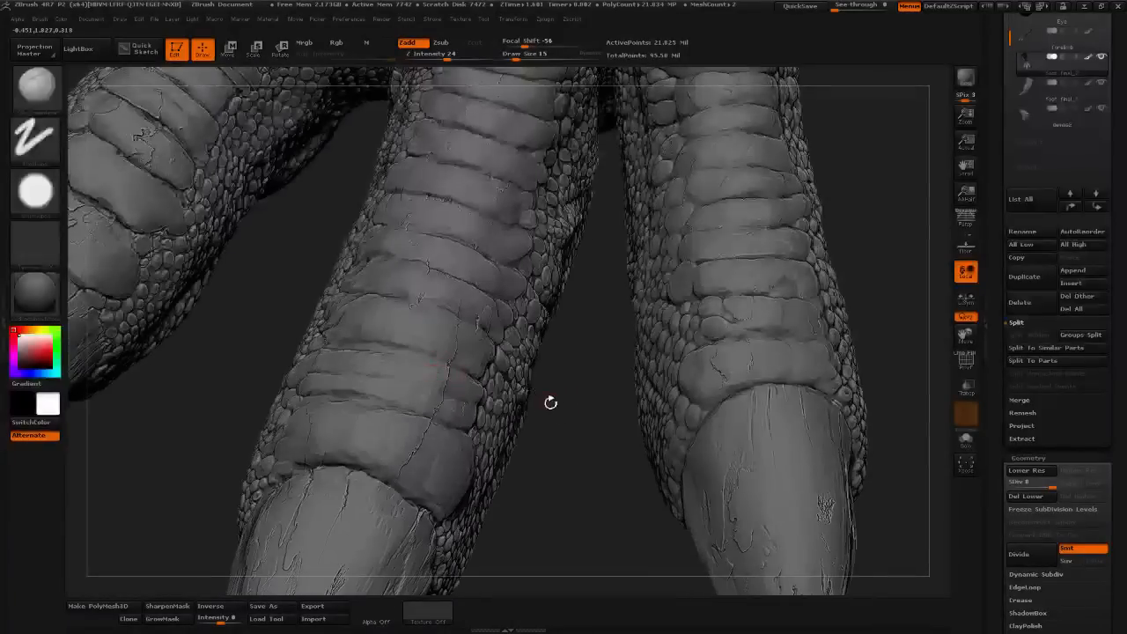
left_click_drag(549, 399, 433, 312)
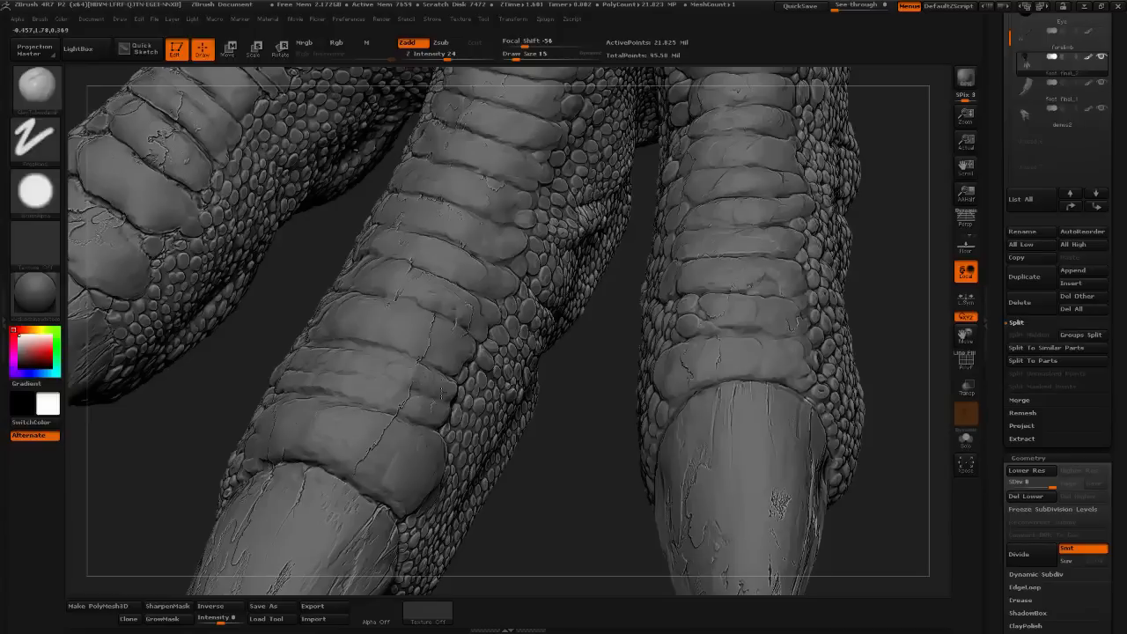
- Soften the crack across the middle toe's last plate above the claw and rebuild the plate's surface
left_click_drag(415, 394, 412, 379, "shift")
key("shift")
left_click_drag(396, 417, 405, 409)
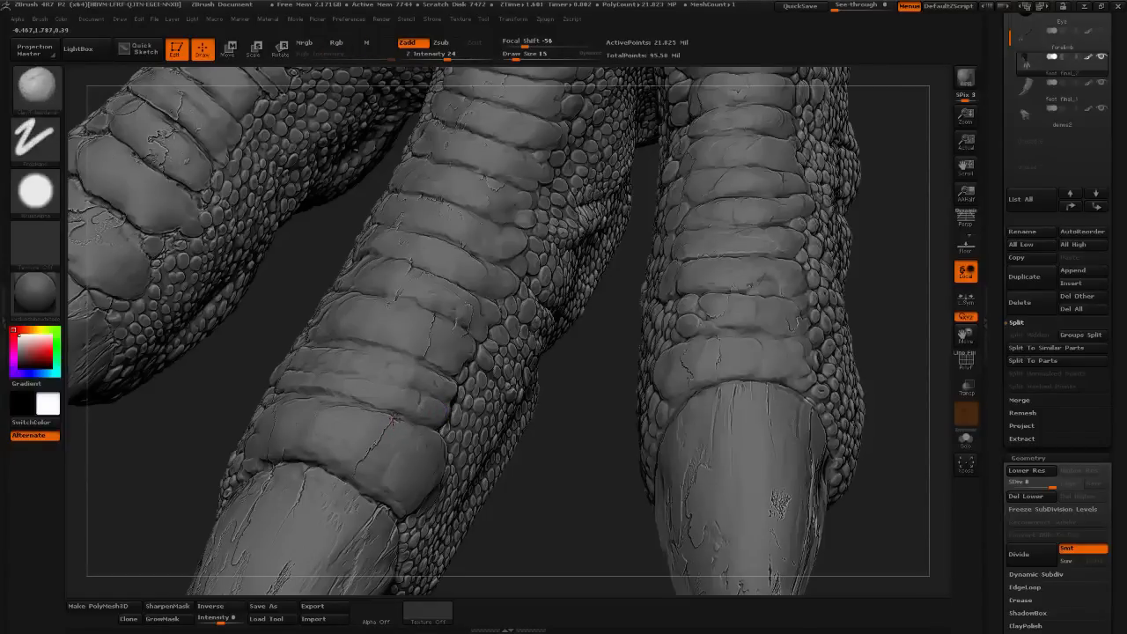
key("shift")
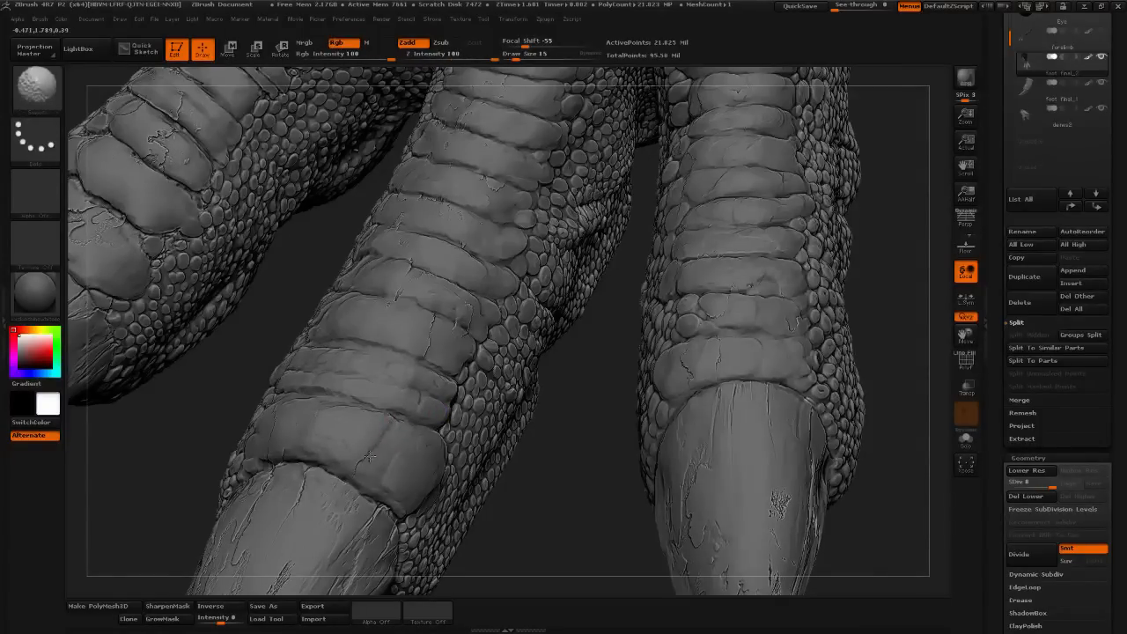
key("shift")
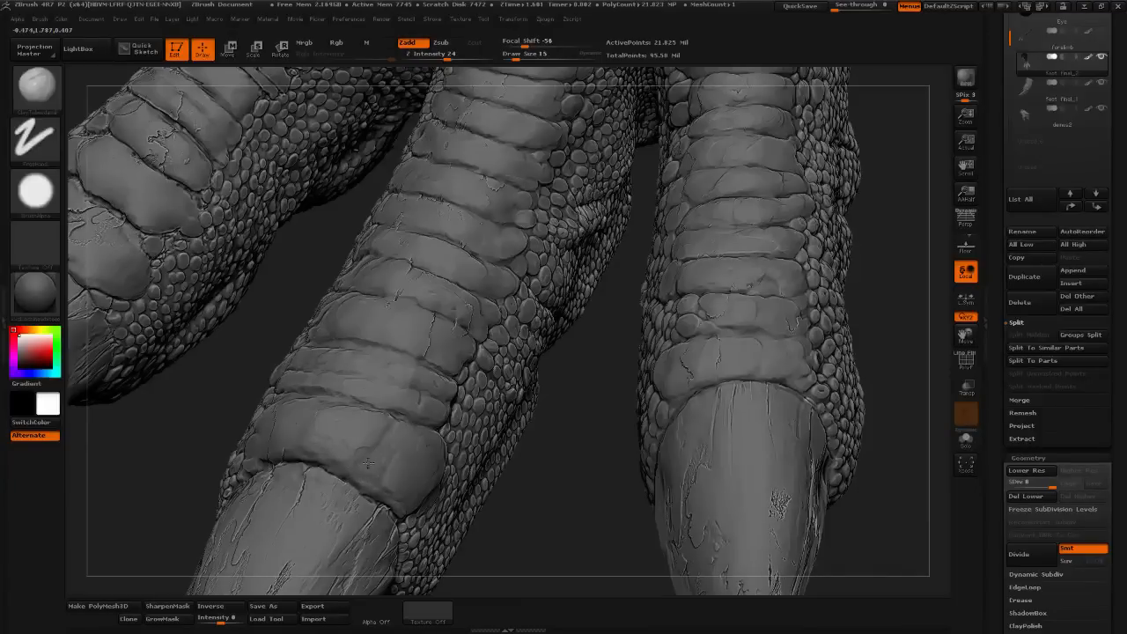
left_click_drag(357, 480, 388, 445)
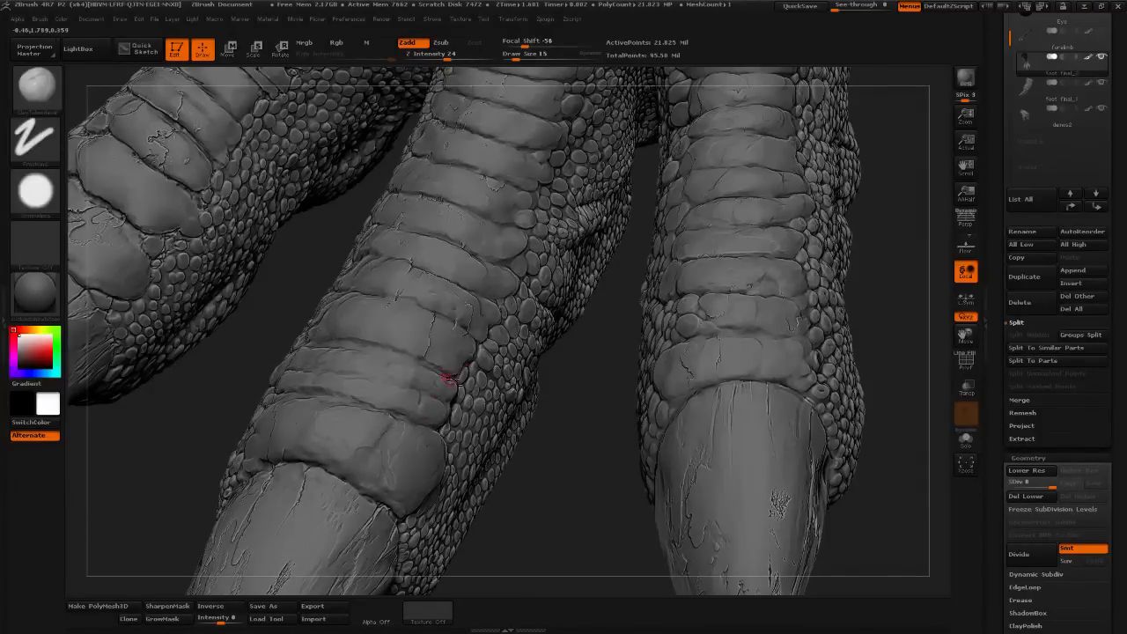
- Refine the edges and cracks of the plates halfway along the middle toe with sculpting and smoothing strokes
mouse_move(564, 379)
left_mouse_down()
mouse_move(594, 377)
mouse_move(414, 395)
left_mouse_up()
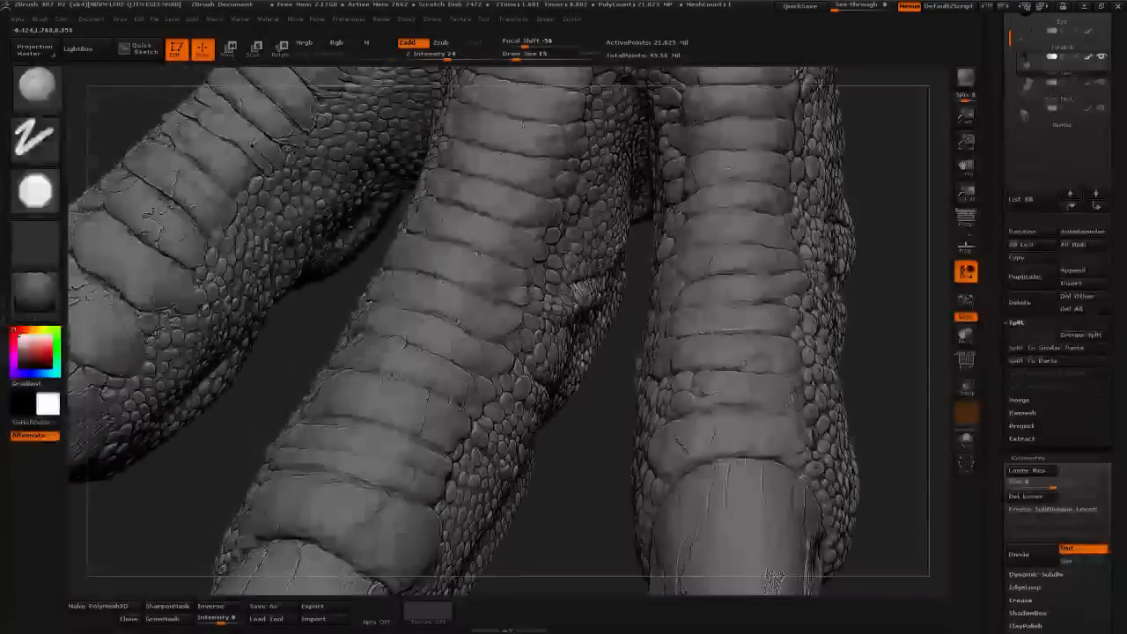
key("shift")
left_click_drag(383, 379, 409, 380)
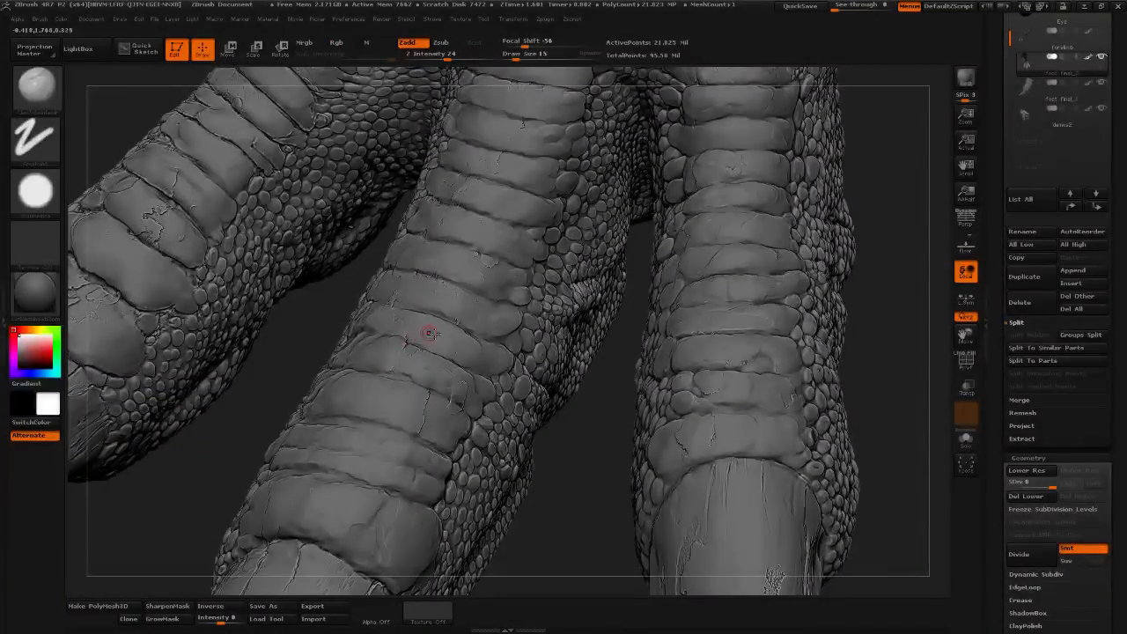
left_click_drag(583, 460, 687, 458)
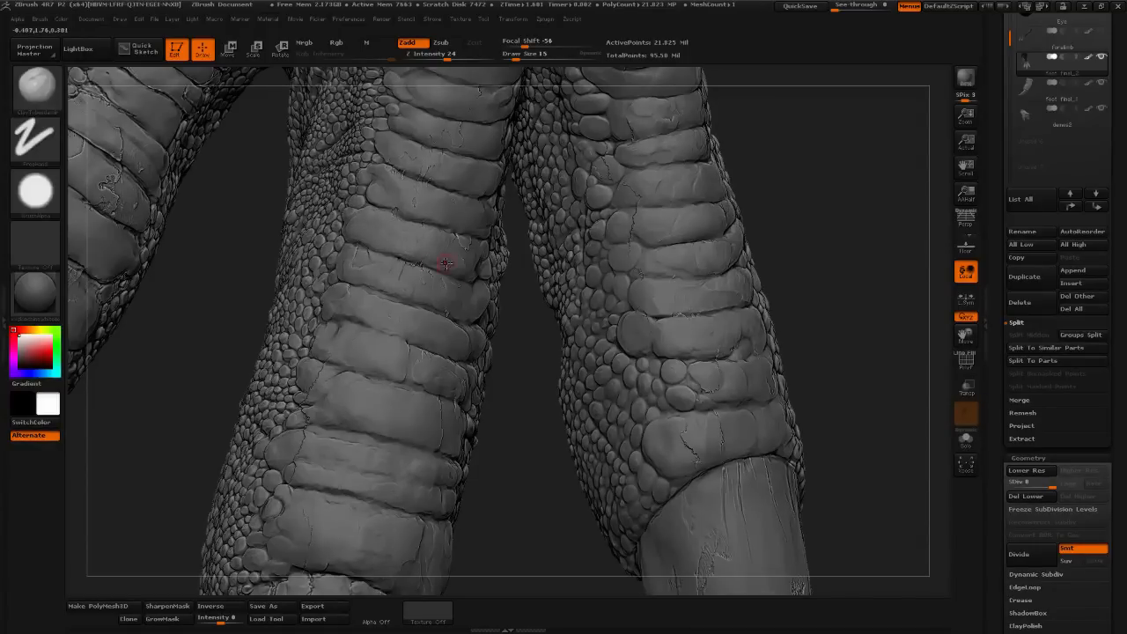
left_click_drag(525, 370, 569, 352)
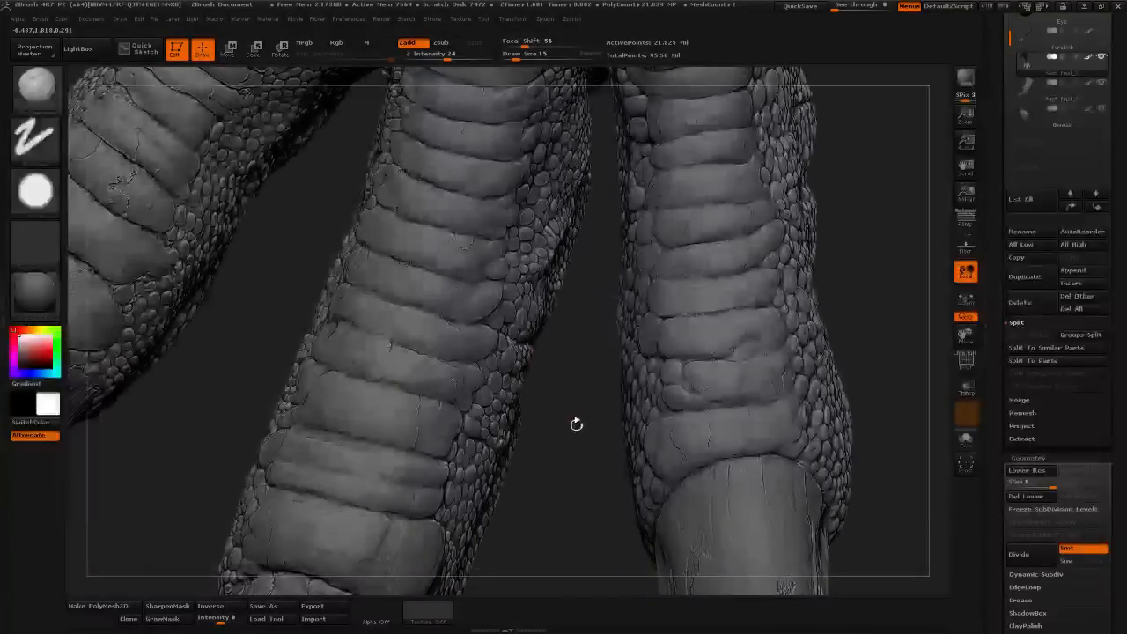
mouse_move(577, 425)
left_mouse_down()
mouse_move(582, 432)
mouse_move(568, 428)
left_mouse_up()
key("shift")
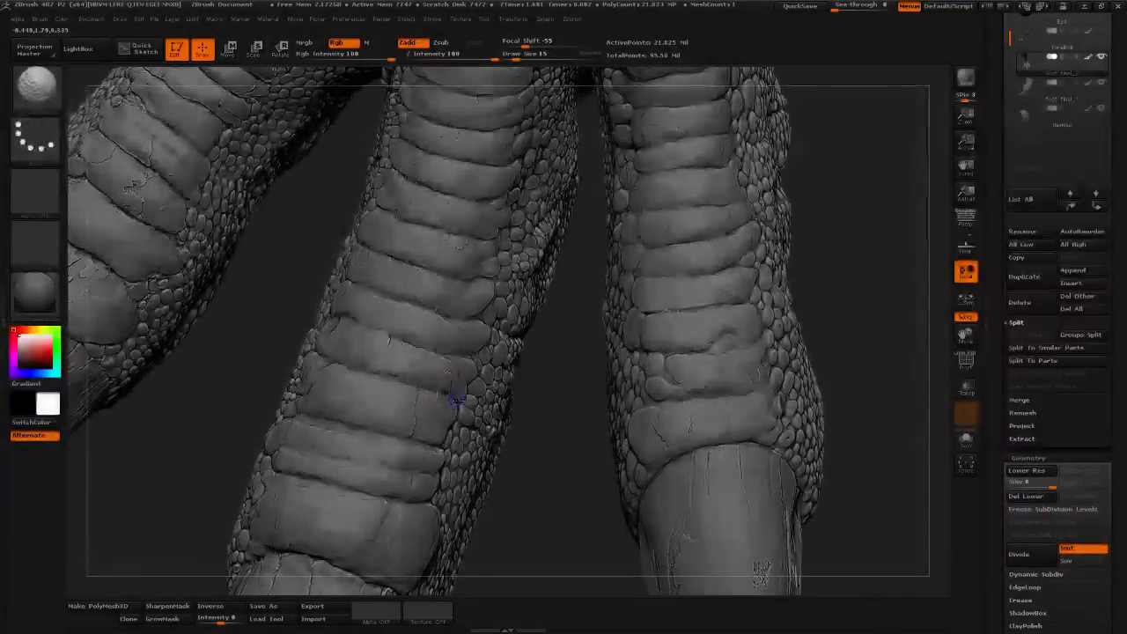
mouse_move(443, 383)
left_mouse_down("shift")
mouse_move(462, 385)
mouse_move(433, 383)
left_mouse_up("shift")
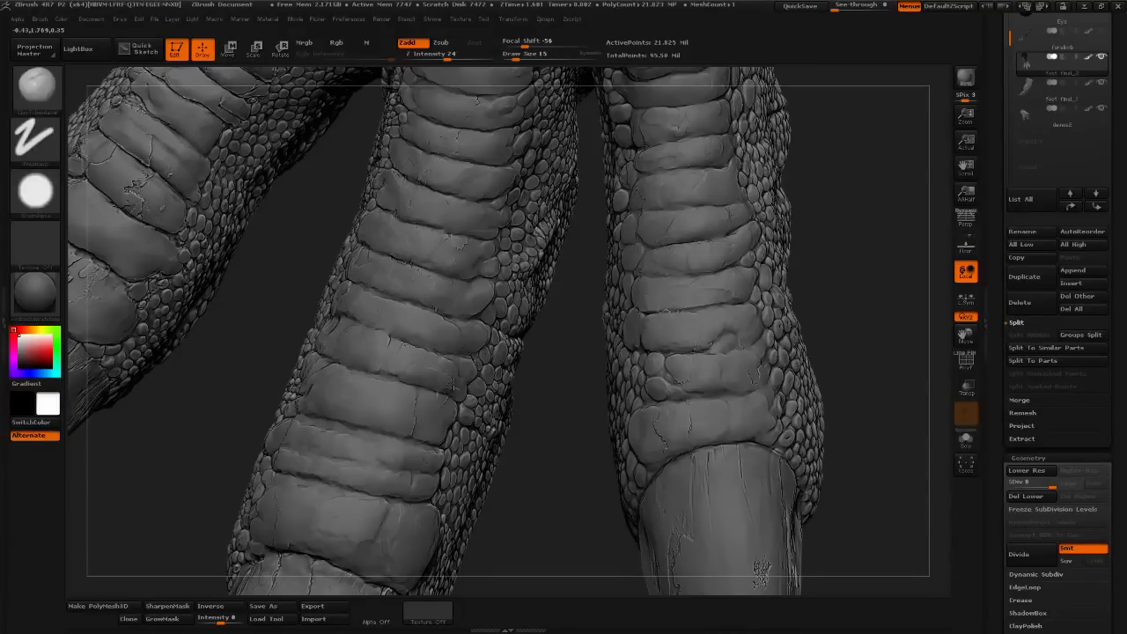
key("shift")
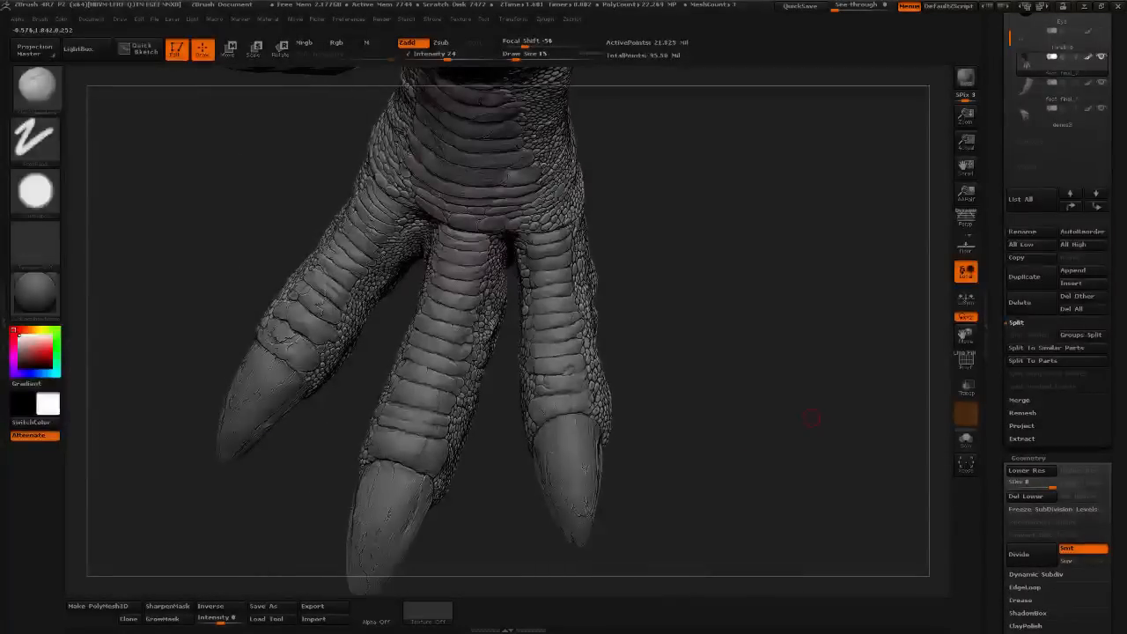
- Set the brush's Z Intensity to 37 and sculpt small rounded scales over the upper part of the smooth patch above the rear toe
left_click_drag(639, 319, 867, 295)
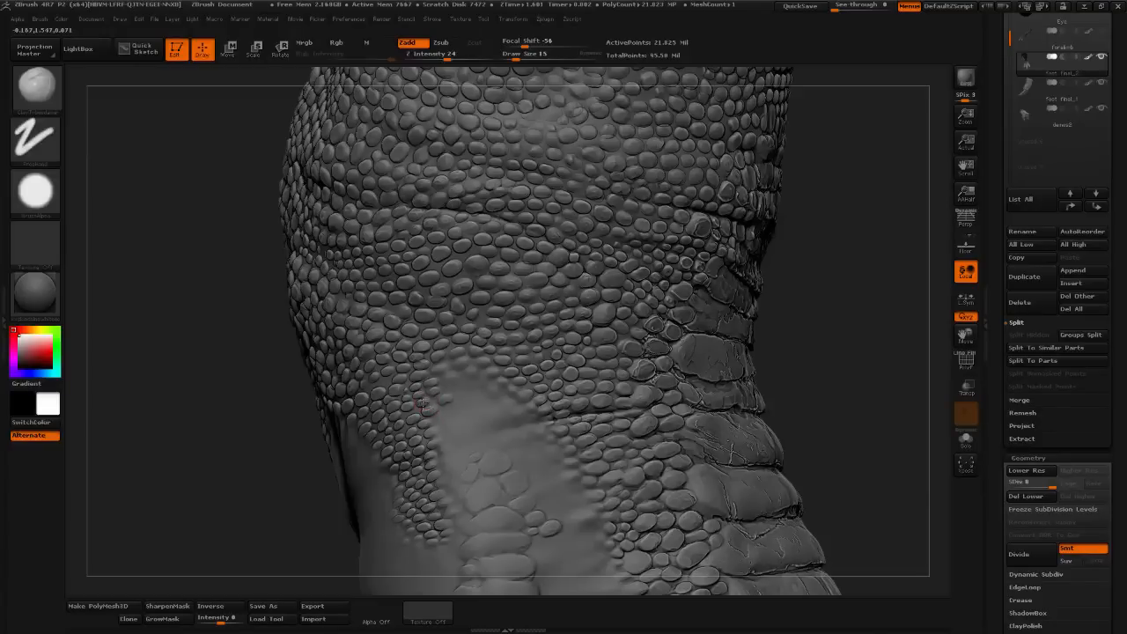
left_click_drag(801, 314, 861, 445)
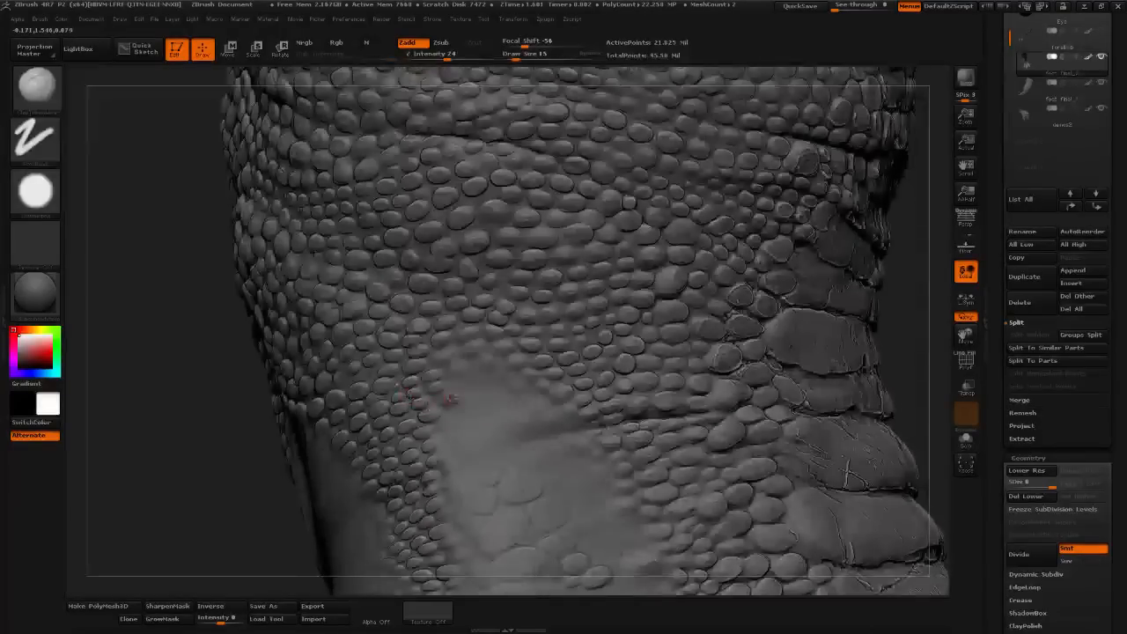
left_click_drag(449, 56, 458, 55)
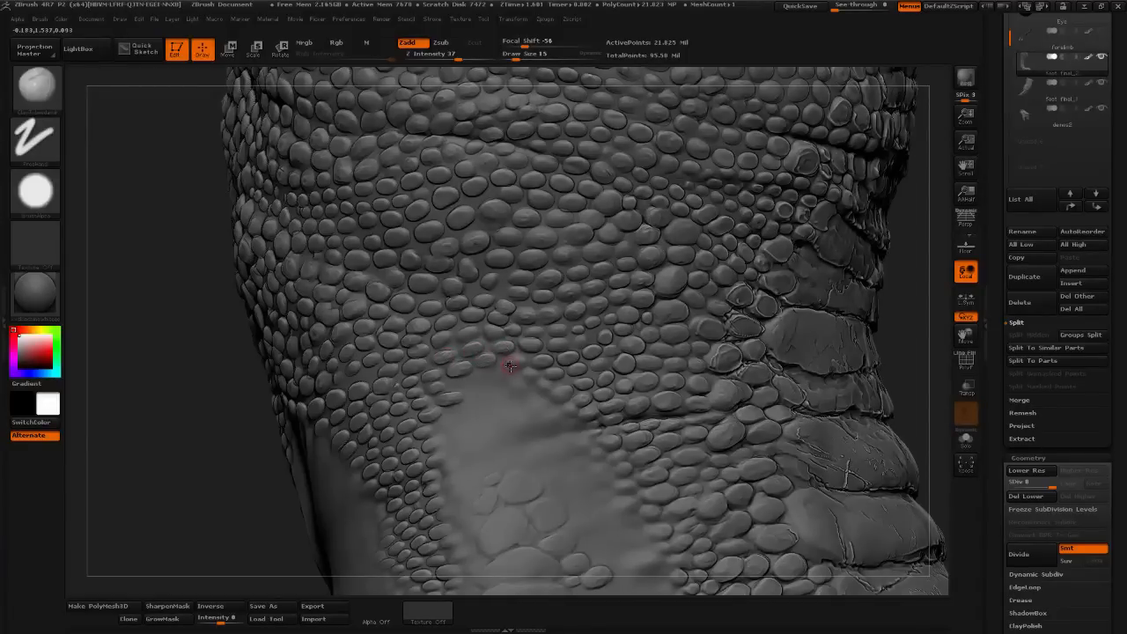
mouse_move(515, 369)
left_mouse_down("shift")
mouse_move(495, 354)
mouse_move(433, 373)
left_mouse_up("shift")
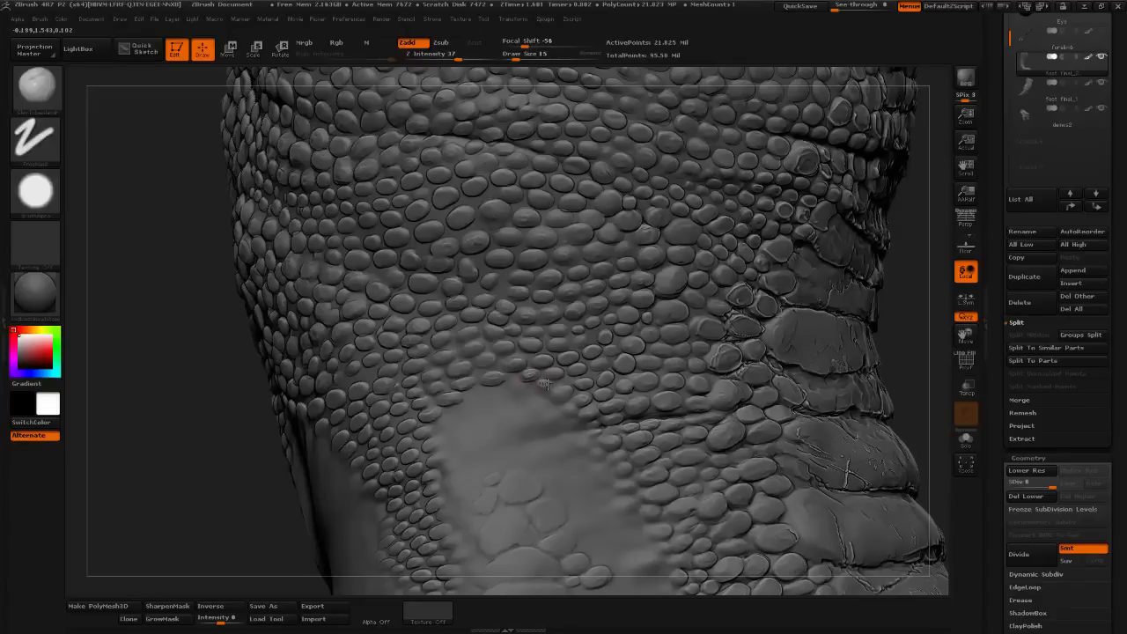
left_click_drag(538, 381, 528, 377, "shift")
left_click_drag(451, 426, 458, 422, "shift")
mouse_move(439, 441)
left_mouse_down("shift")
mouse_move(449, 469)
mouse_move(460, 432)
mouse_move(485, 432)
mouse_move(482, 446)
mouse_move(564, 424)
mouse_move(547, 409)
mouse_move(565, 421)
mouse_move(501, 425)
mouse_move(467, 407)
mouse_move(506, 423)
mouse_move(480, 396)
mouse_move(515, 401)
left_mouse_up("shift")
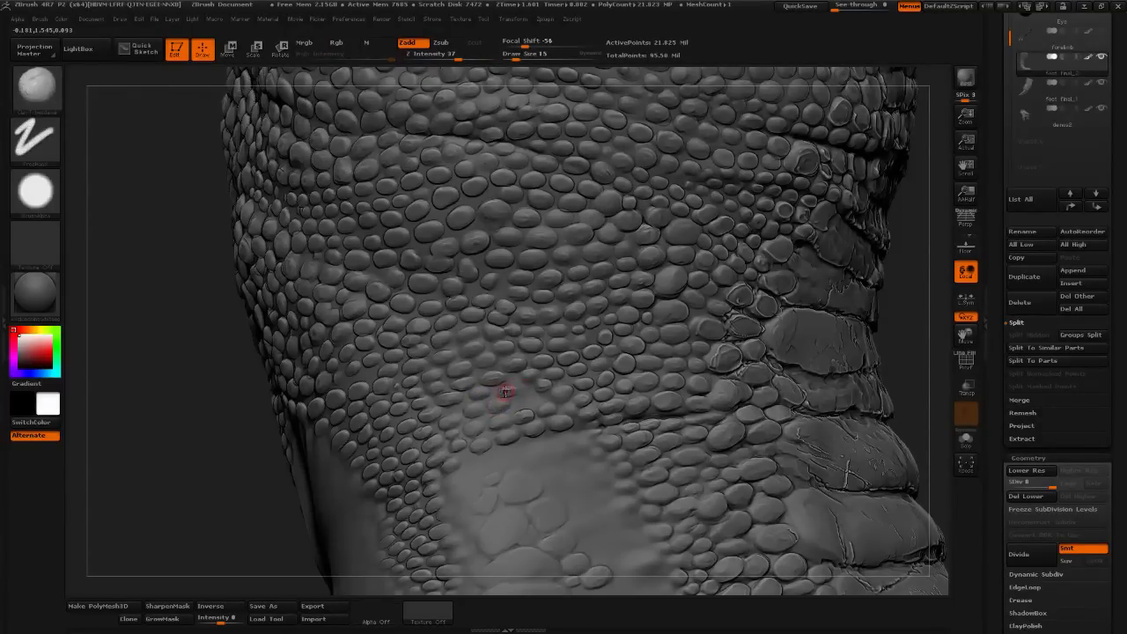
left_click_drag(508, 391, 514, 394, "shift")
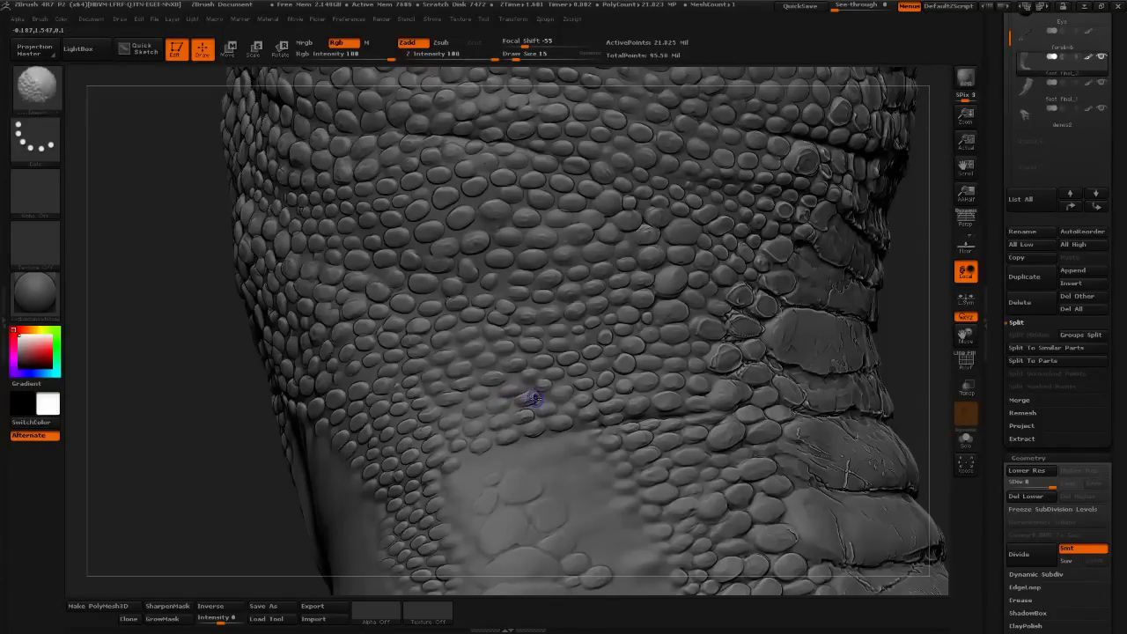
left_click_drag(535, 396, 523, 401, "shift")
- Sculpt and sharpen small rounded scales between the ankle's smooth patch and the large front plates
left_click_drag(236, 521, 345, 442, "alt")
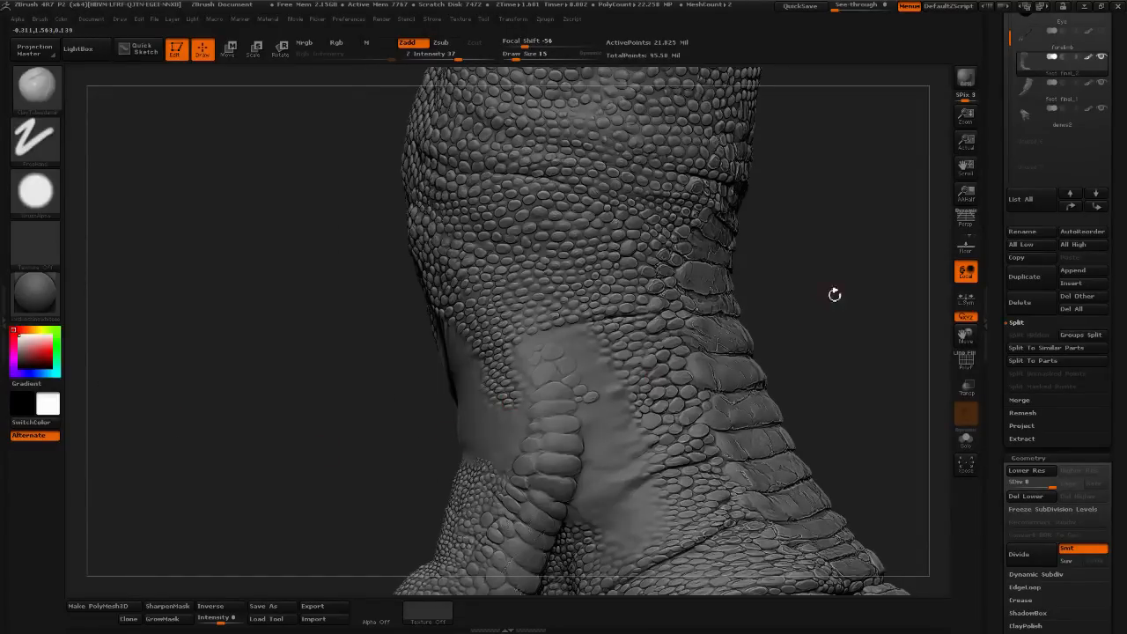
mouse_move(833, 294)
left_mouse_down()
mouse_move(795, 305)
mouse_move(749, 374)
mouse_move(697, 321)
mouse_move(718, 374)
left_mouse_up()
left_click_drag(815, 317, 769, 310)
mouse_move(861, 311)
left_mouse_down()
mouse_move(843, 246)
mouse_move(812, 252)
left_mouse_up()
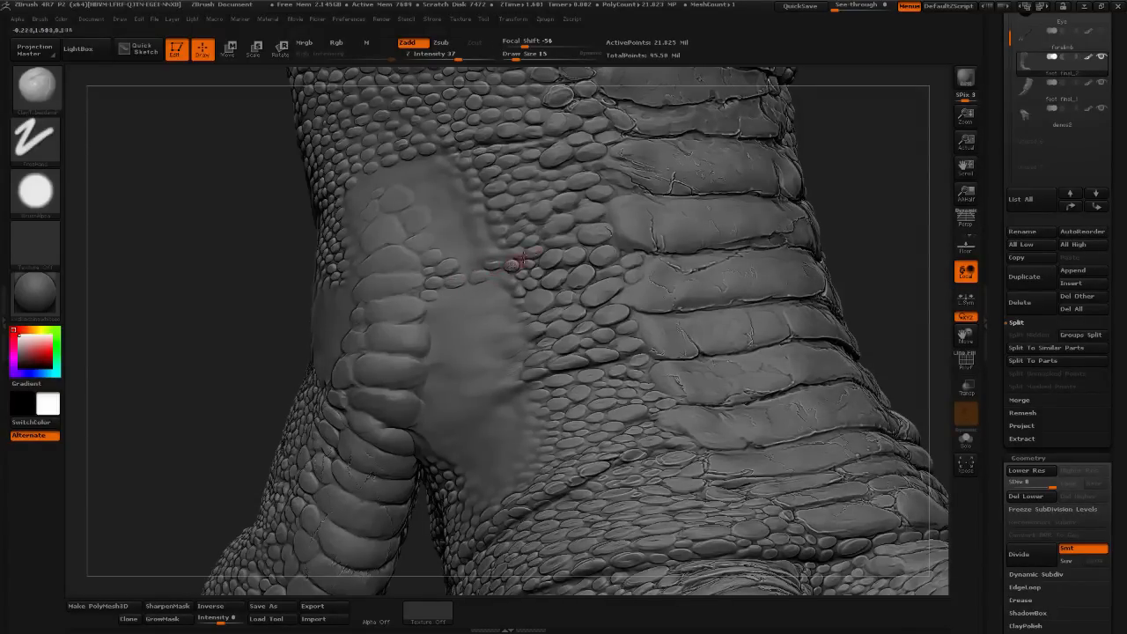
left_click_drag(846, 173, 883, 247)
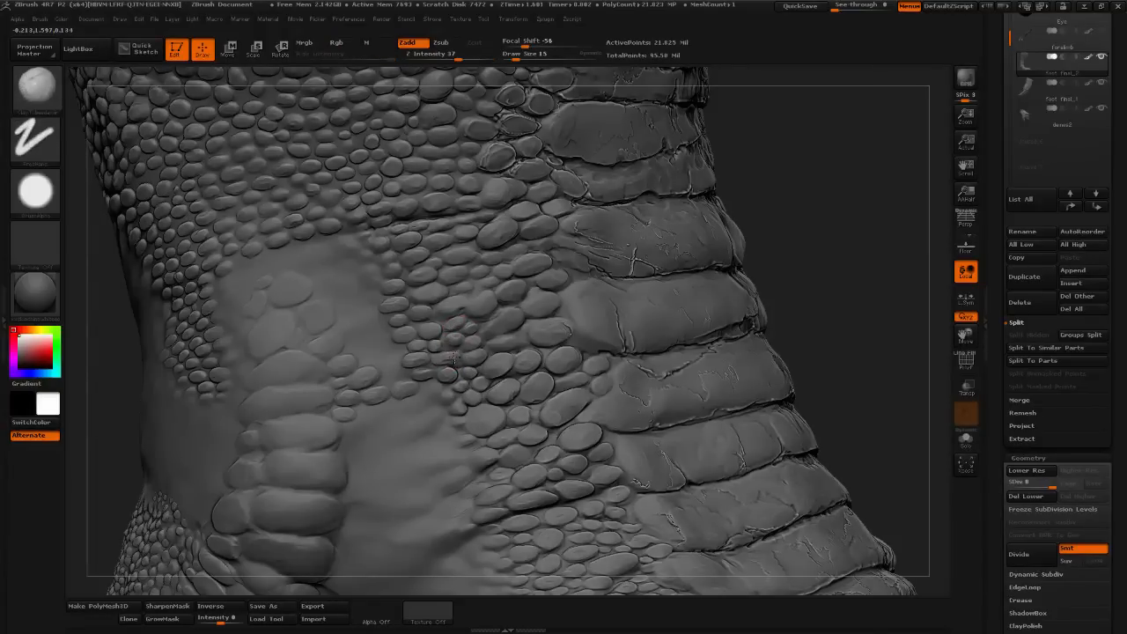
left_click_drag(822, 297, 773, 298)
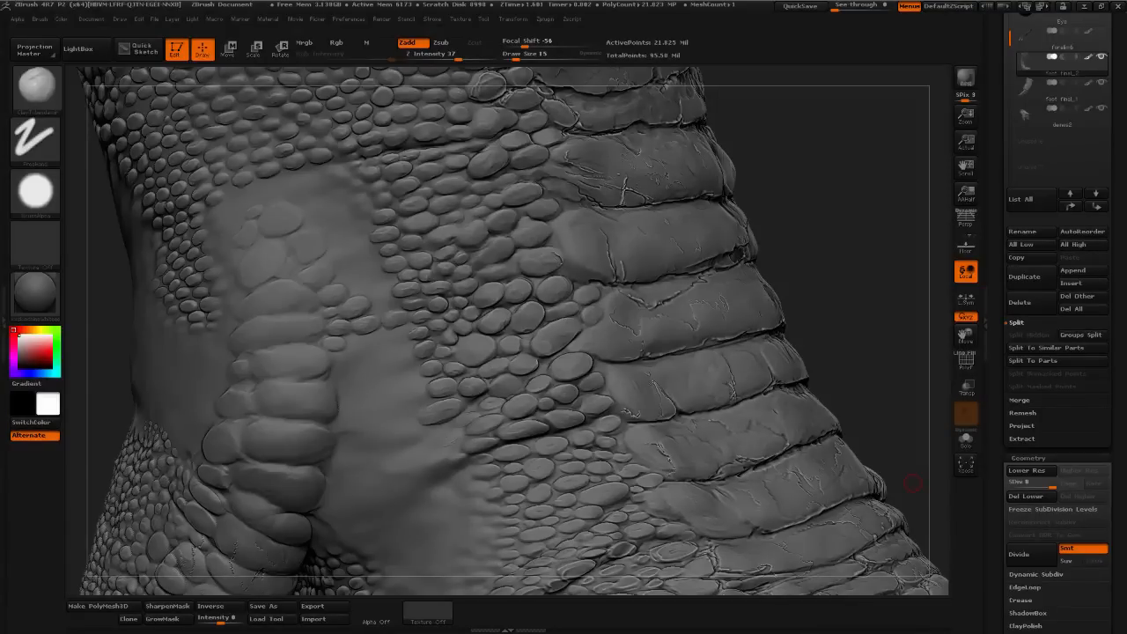
- Replace the active foot model on the canvas with the Sphere3D primitive
left_click(840, 205)
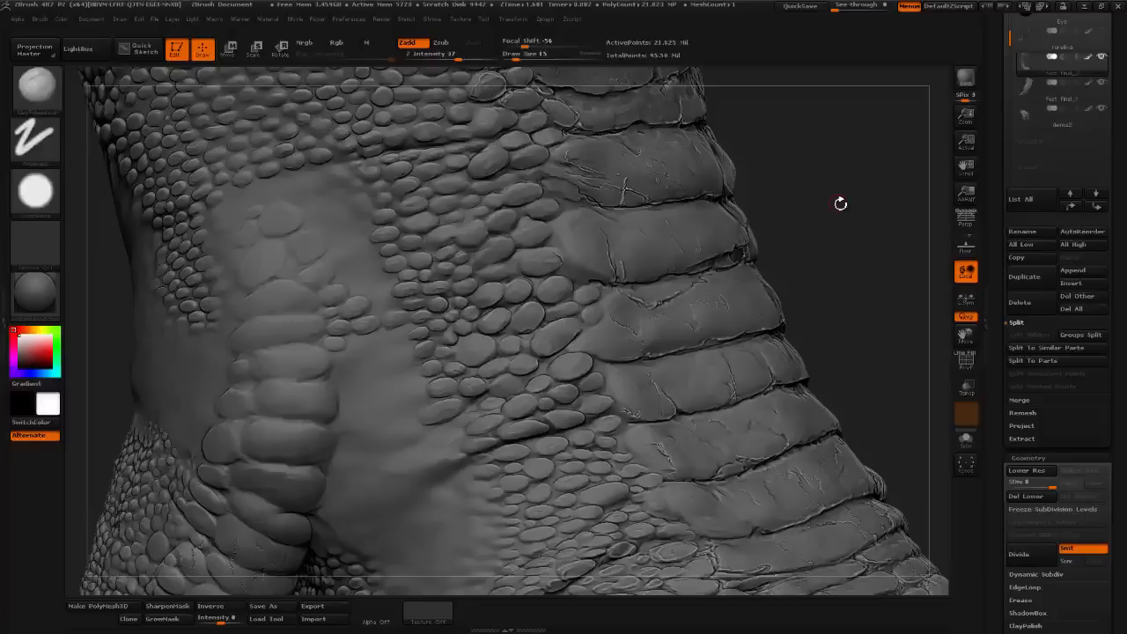
scroll(1057, 140, "up", 5)
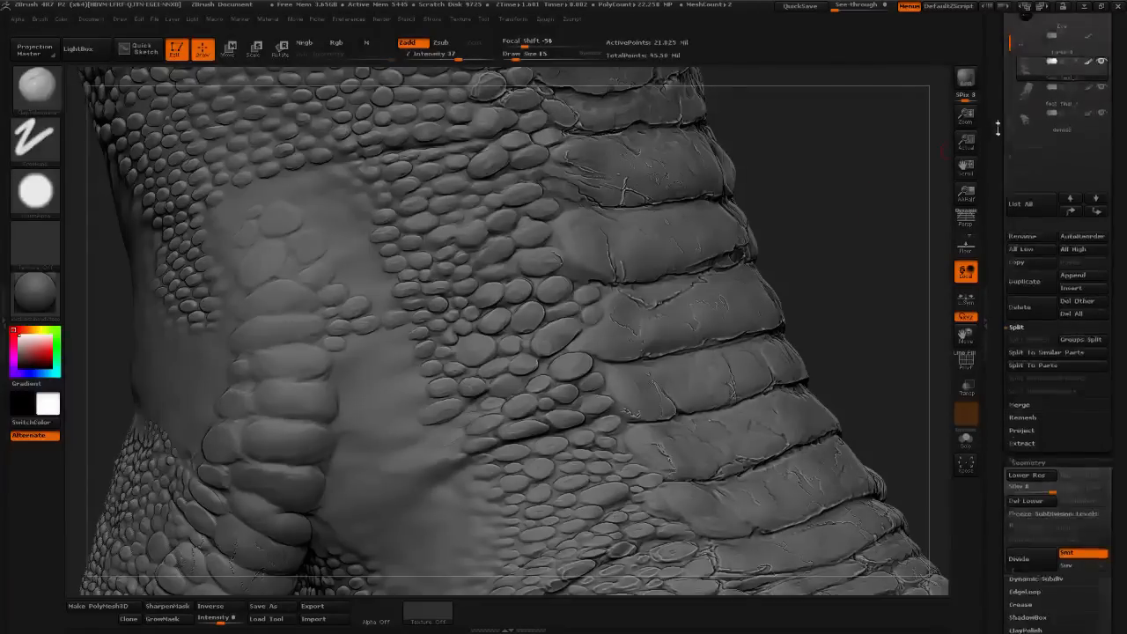
left_click(1083, 133)
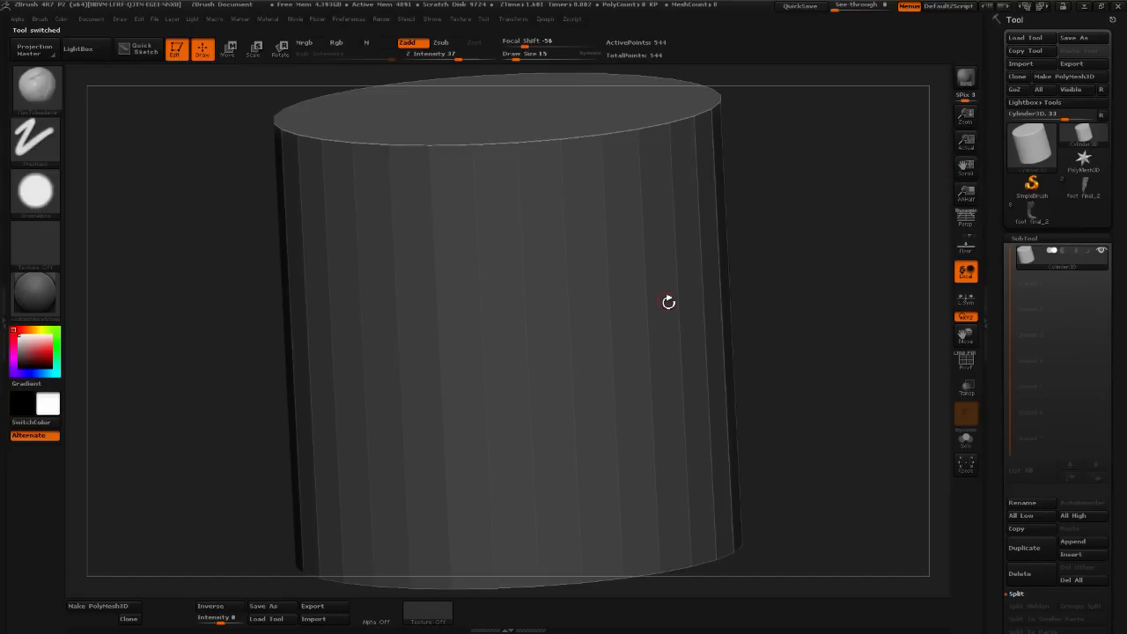
left_click(1032, 143)
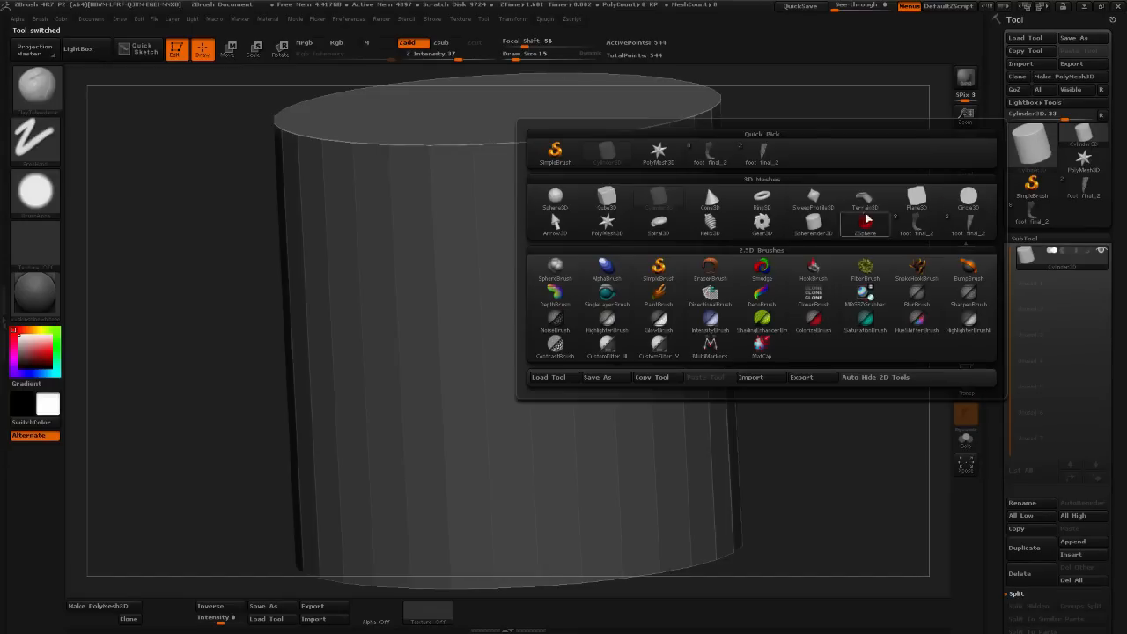
left_click(555, 197)
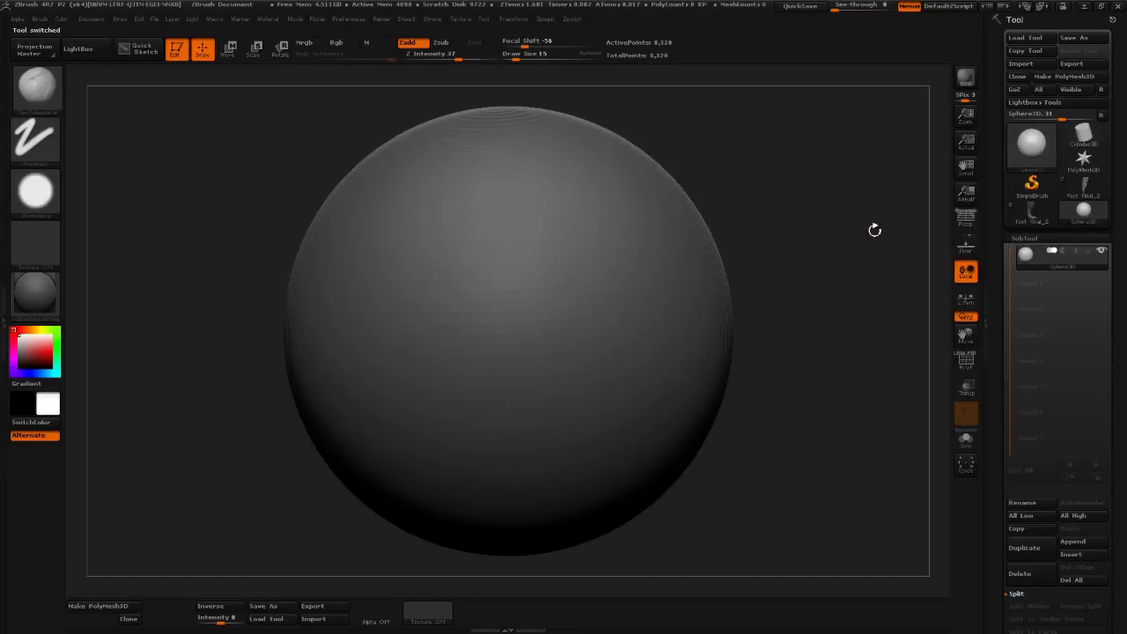
- Convert the sphere to a PolyMesh3D and set up the Move brush with Focal Shift 37 and Draw Size 232
left_click(1068, 77)
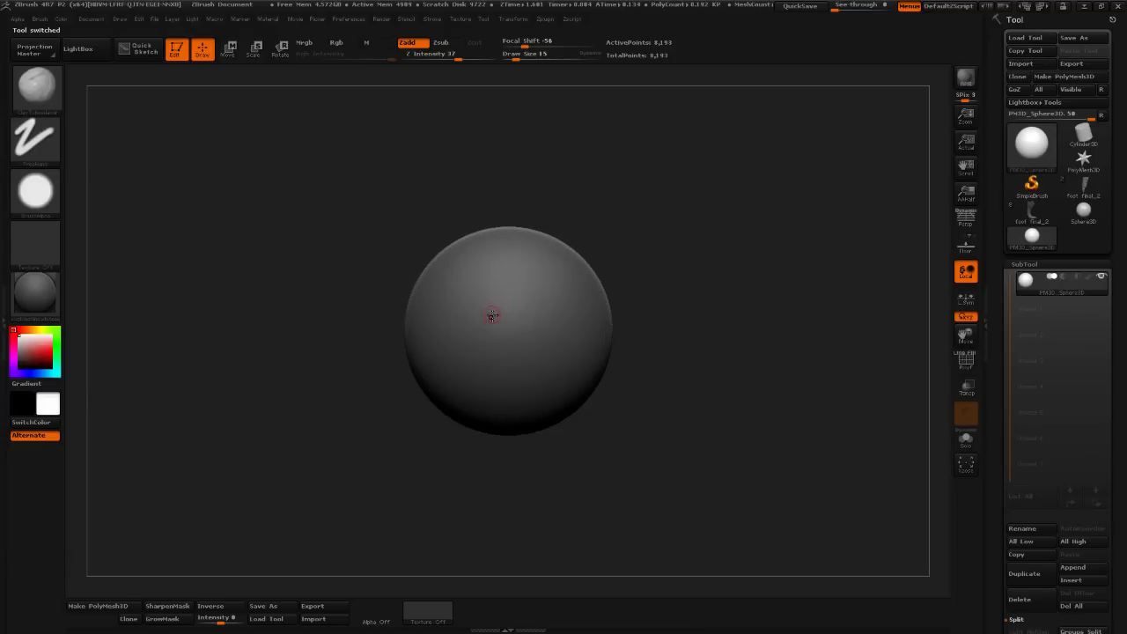
left_click_drag(518, 57, 542, 57)
left_click(46, 92)
left_click(263, 104)
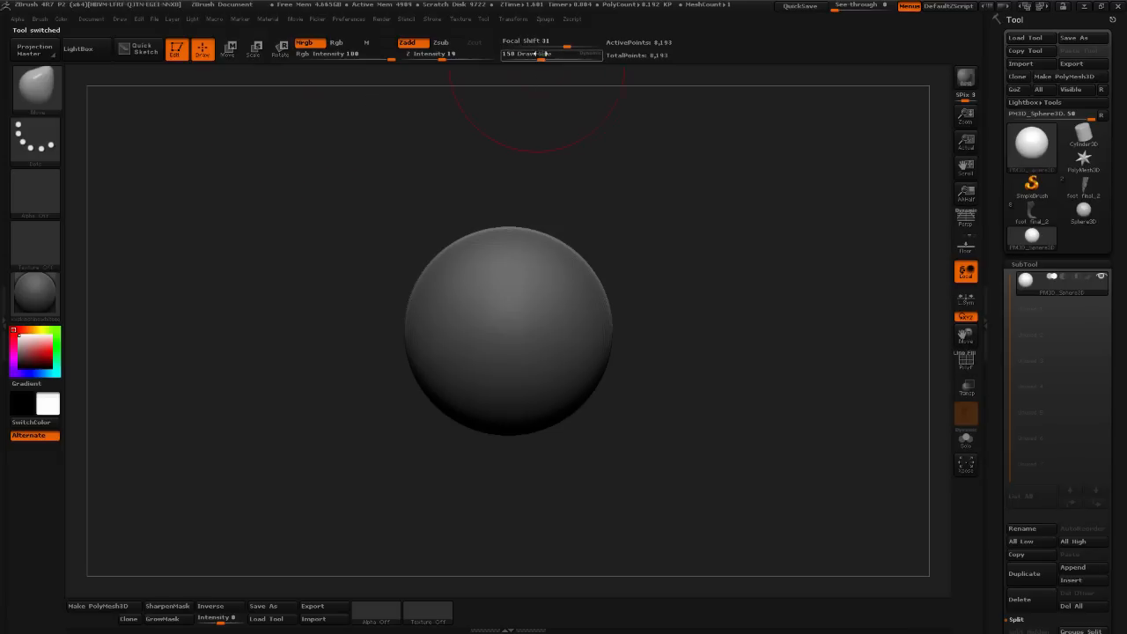
left_click(570, 45)
left_click(549, 55)
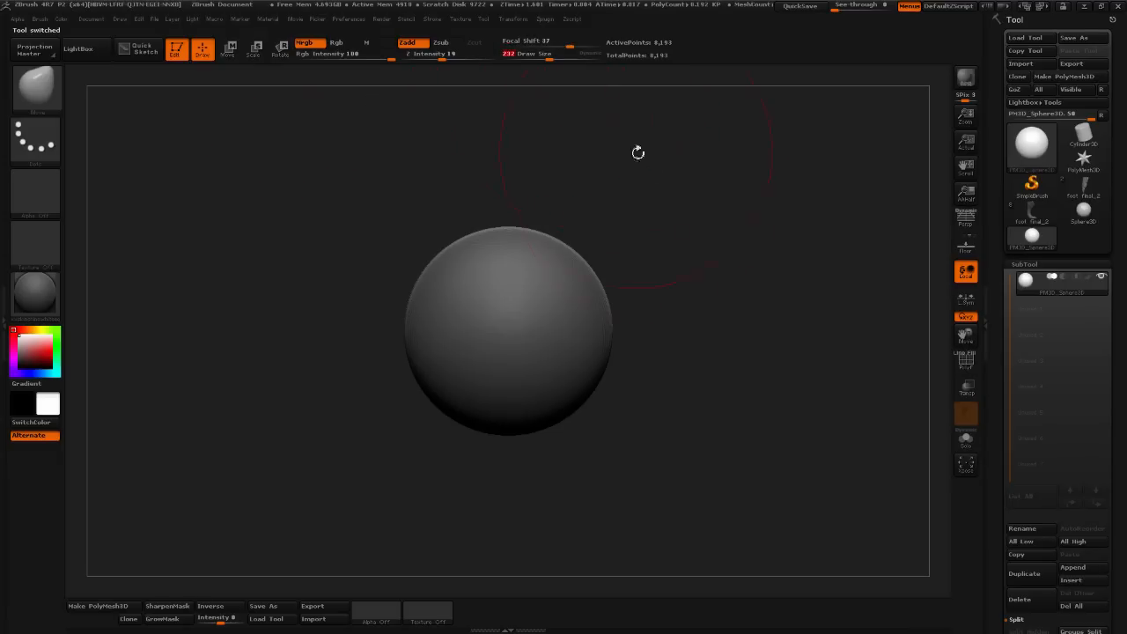
left_click_drag(638, 152, 727, 176, "alt")
key("shift")
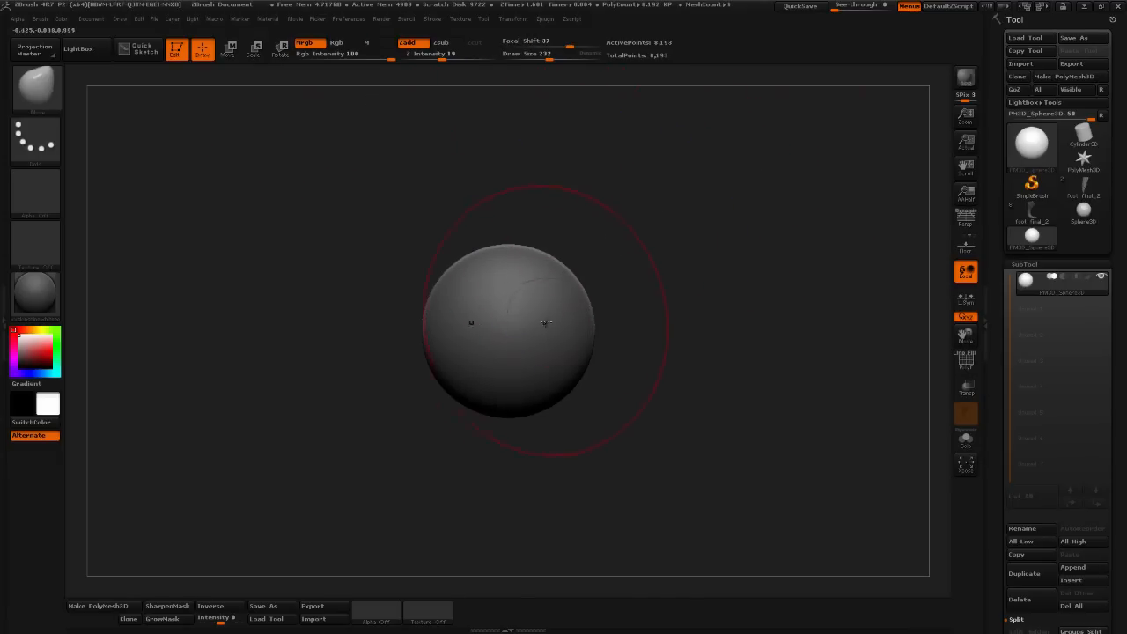
- Pull one side of the sphere out into a long, downward-curving snout and adjust the rounded back of the head
left_click_drag(583, 322, 385, 325)
left_click_drag(713, 305, 614, 311)
left_click_drag(439, 321, 104, 351)
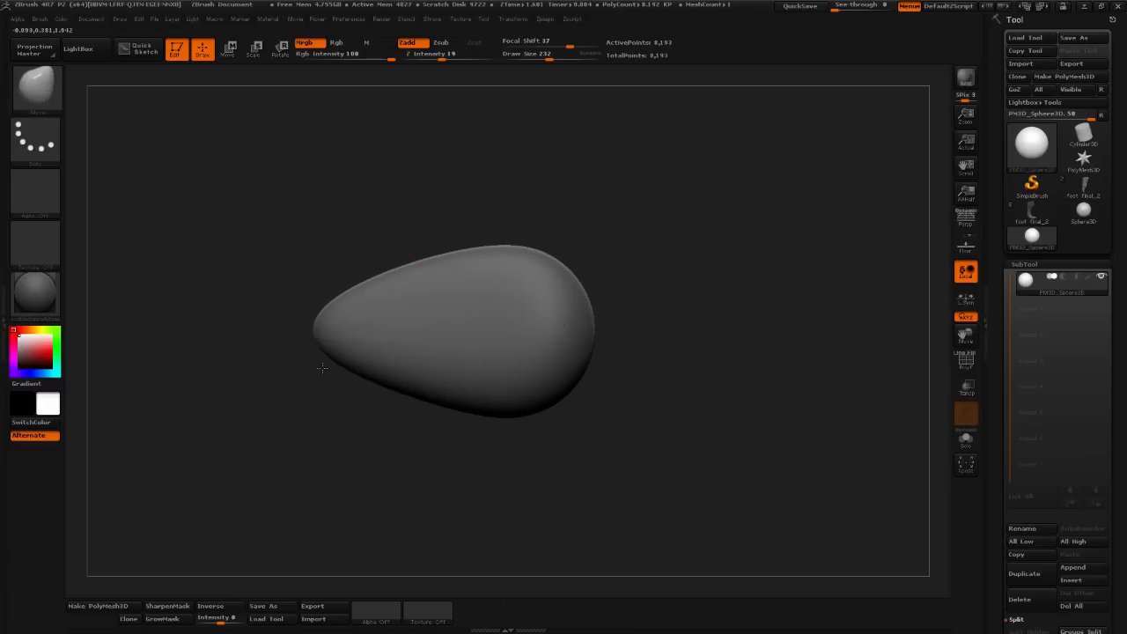
mouse_move(322, 370)
left_mouse_down()
mouse_move(353, 415)
mouse_move(375, 423)
mouse_move(458, 349)
mouse_move(297, 402)
left_mouse_up()
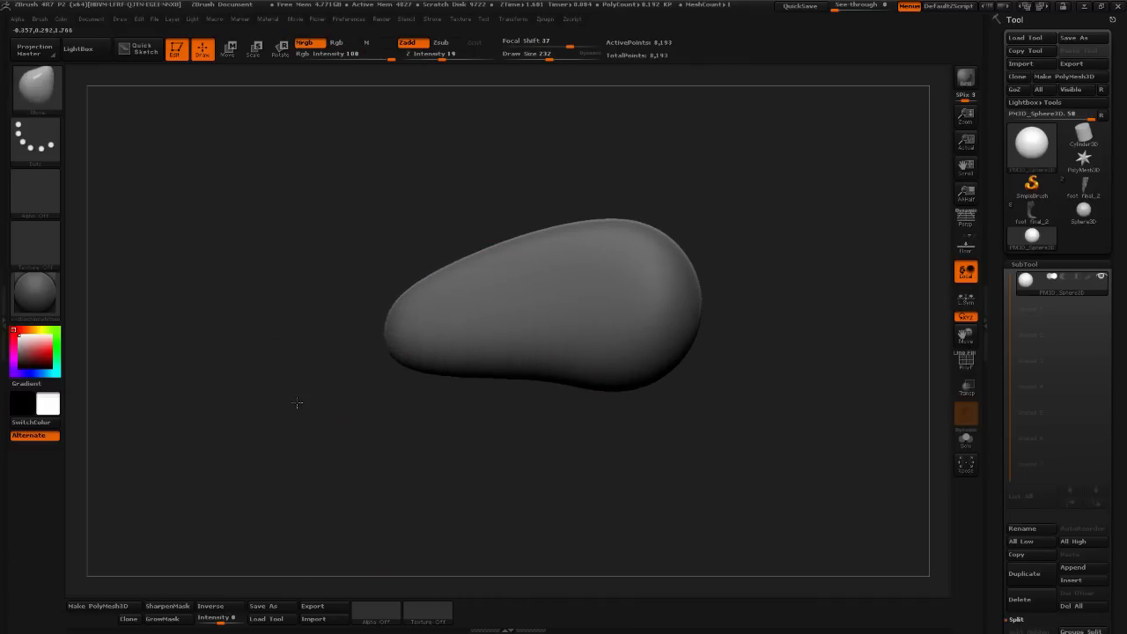
left_click_drag(448, 377, 321, 416)
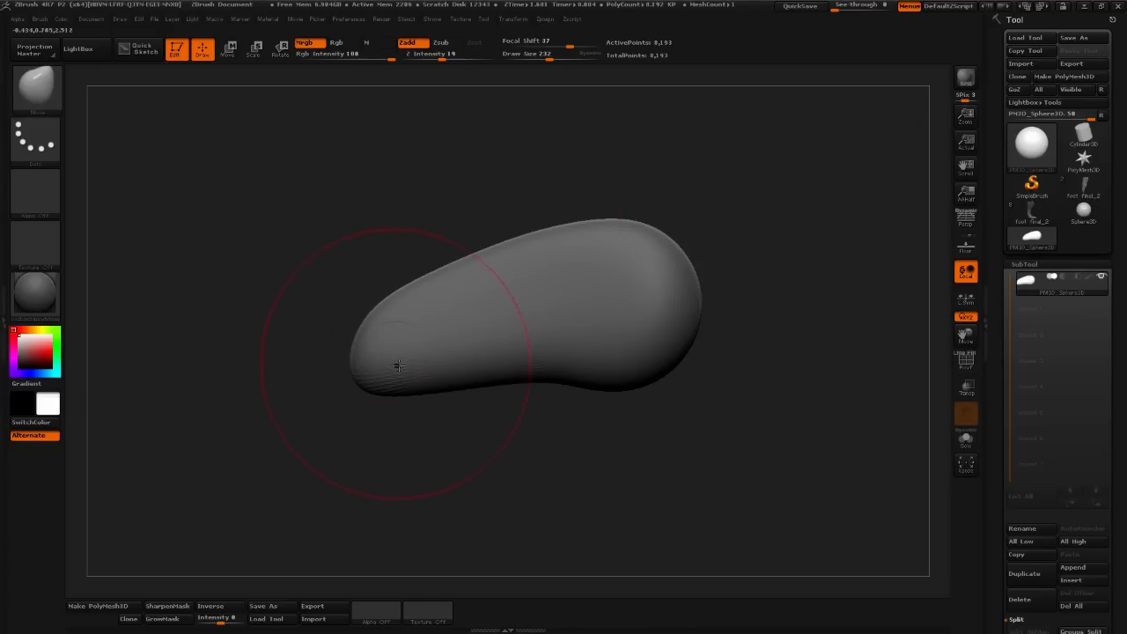
mouse_move(394, 371)
left_mouse_down()
mouse_move(490, 436)
mouse_move(493, 412)
mouse_move(460, 388)
left_mouse_up()
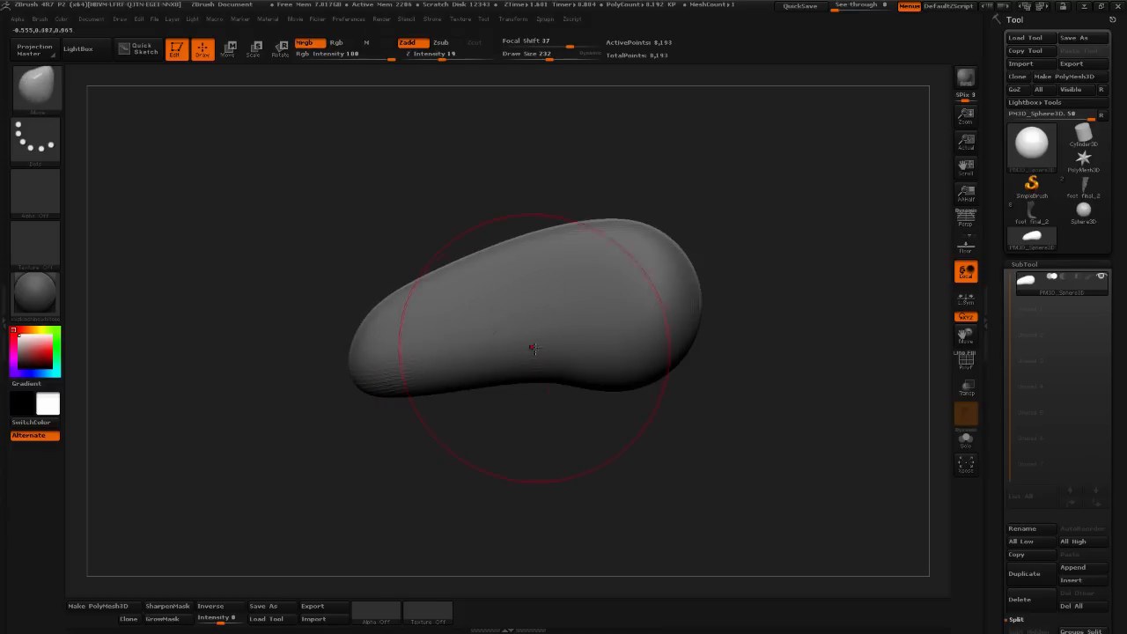
left_click_drag(666, 319, 673, 339)
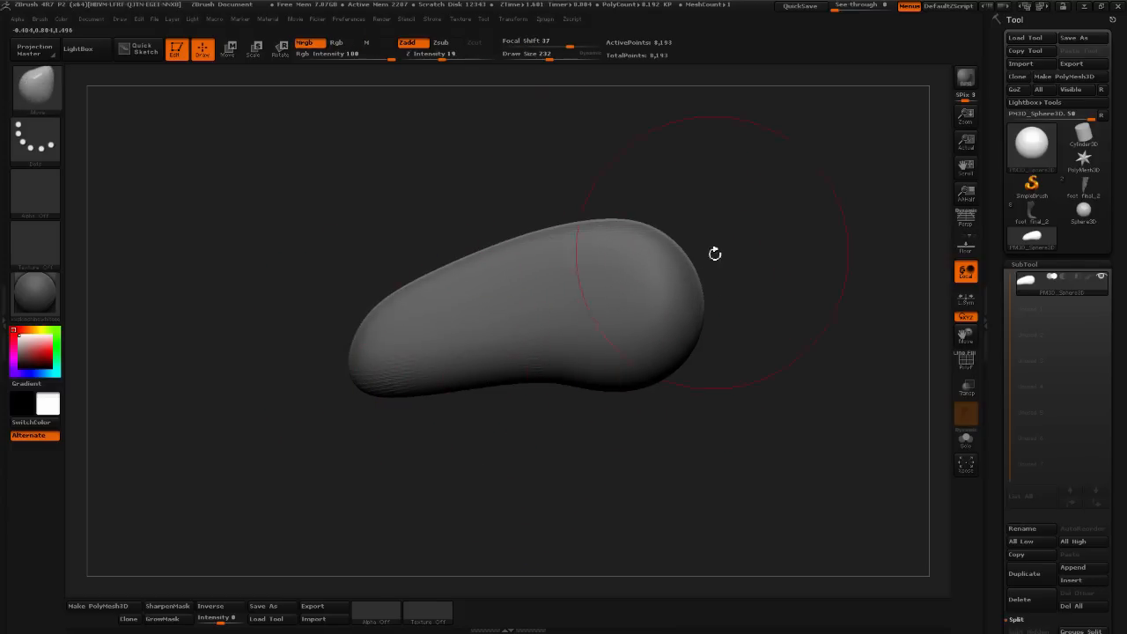
left_click_drag(754, 311, 685, 305)
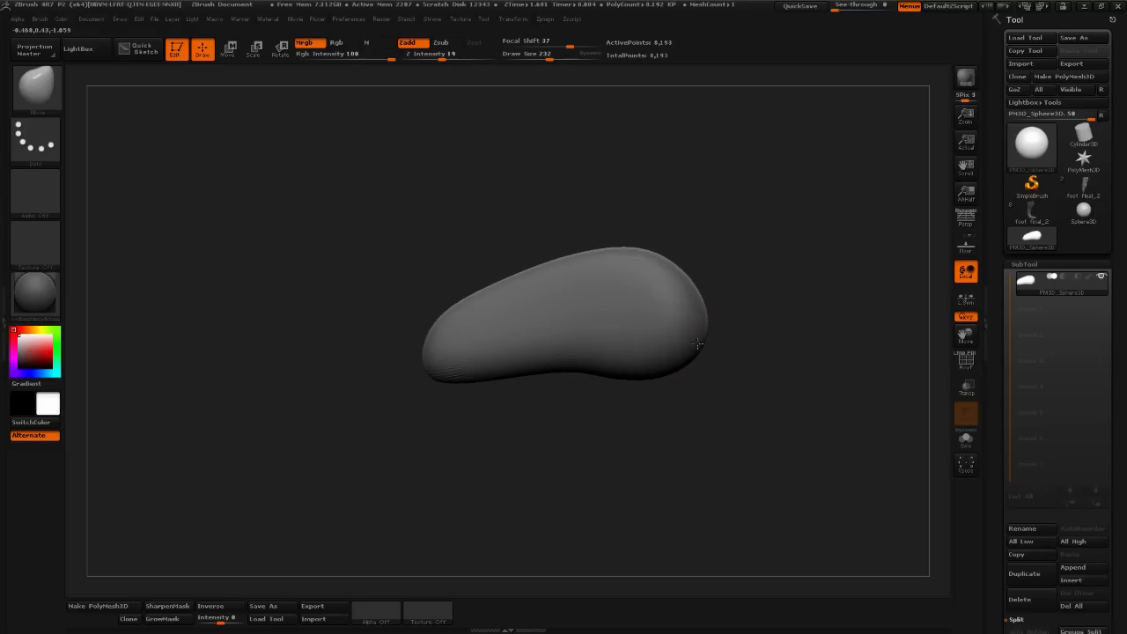
- Pull the lower back of the head downward into a thick, slanted neck
left_click_drag(697, 344, 714, 433)
left_click_drag(690, 384, 702, 433)
left_click_drag(690, 353, 745, 480)
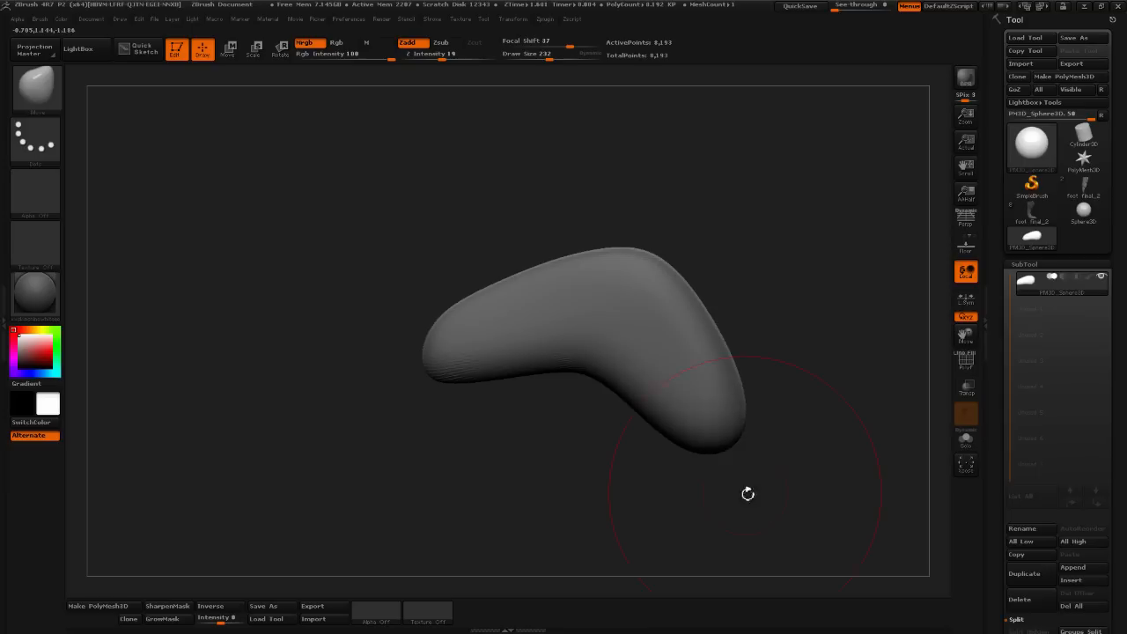
left_click_drag(704, 430, 700, 521)
left_click_drag(728, 396, 759, 424)
left_click_drag(721, 471, 721, 501)
mouse_move(757, 431)
left_mouse_down()
mouse_move(782, 448)
mouse_move(773, 481)
left_mouse_up()
left_click_drag(682, 432, 675, 437)
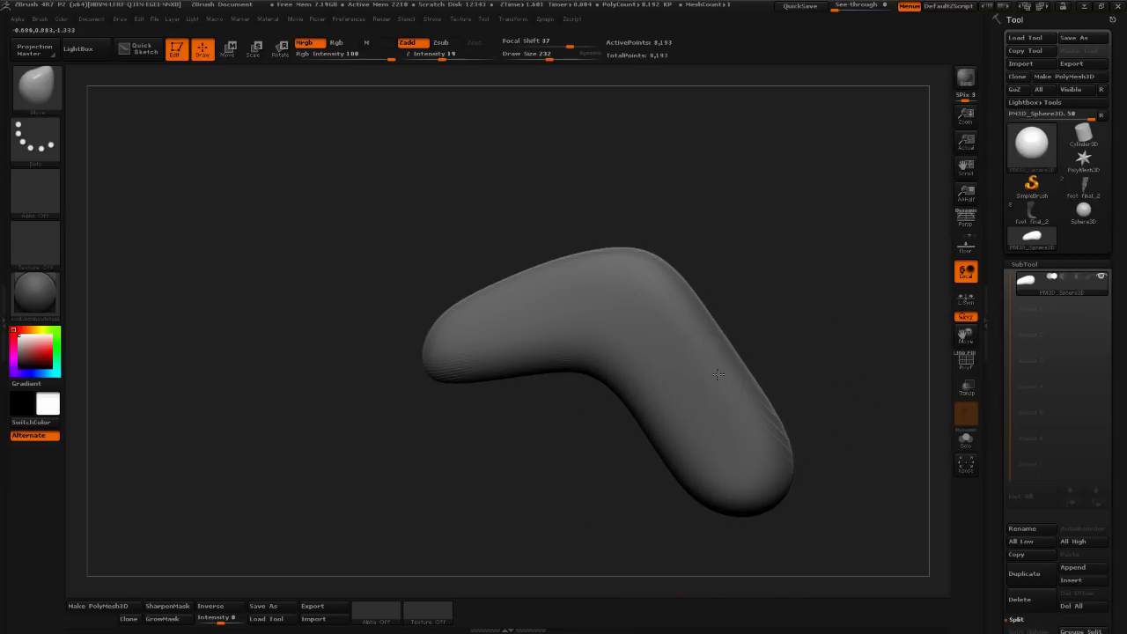
- Round out the back of the neck and refine the neck and snout contours with Move strokes
left_click_drag(719, 374, 731, 363)
left_click_drag(674, 330, 685, 321)
left_click_drag(679, 408, 693, 399)
left_click_drag(715, 487, 728, 482)
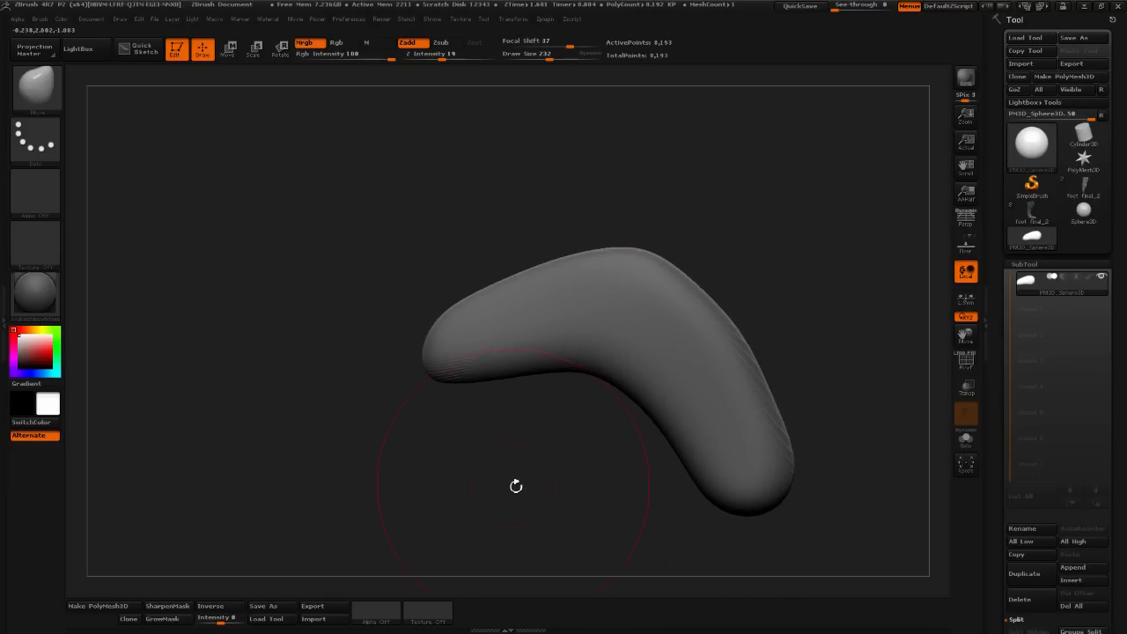
left_click_drag(452, 491, 526, 447, "alt")
left_click_drag(527, 392, 523, 487, "alt")
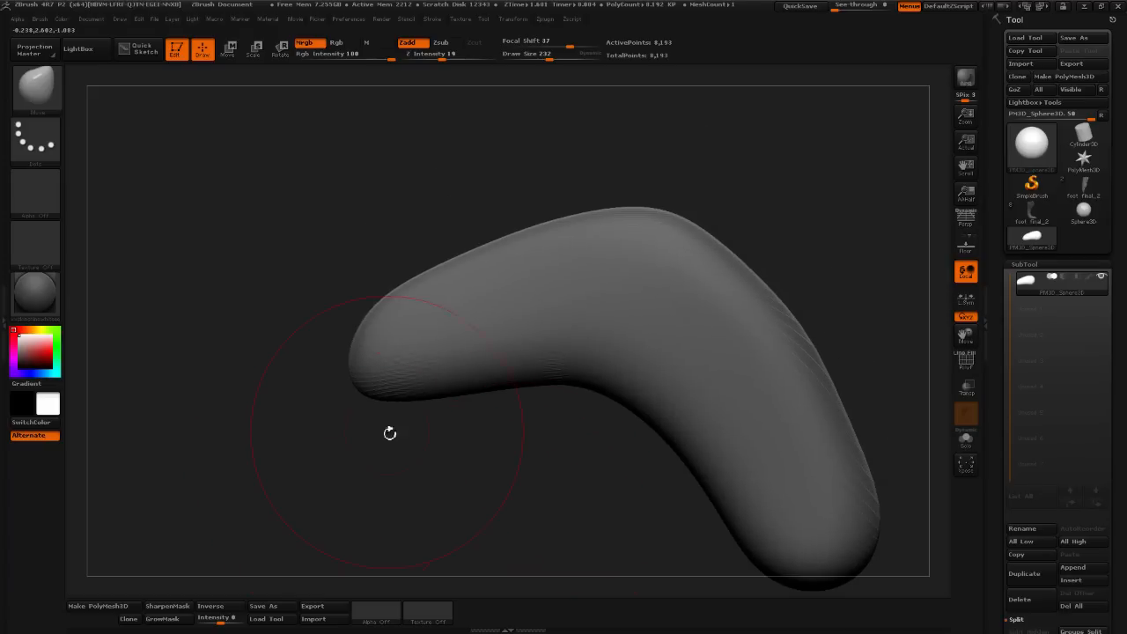
left_click_drag(784, 315, 835, 462, "shift")
mouse_move(812, 380)
left_mouse_down()
mouse_move(822, 375)
mouse_move(836, 402)
left_mouse_up()
mouse_move(841, 438)
left_mouse_down()
mouse_move(850, 434)
mouse_move(860, 456)
left_mouse_up()
left_click_drag(903, 440, 846, 384, "alt")
left_click_drag(793, 414, 801, 410)
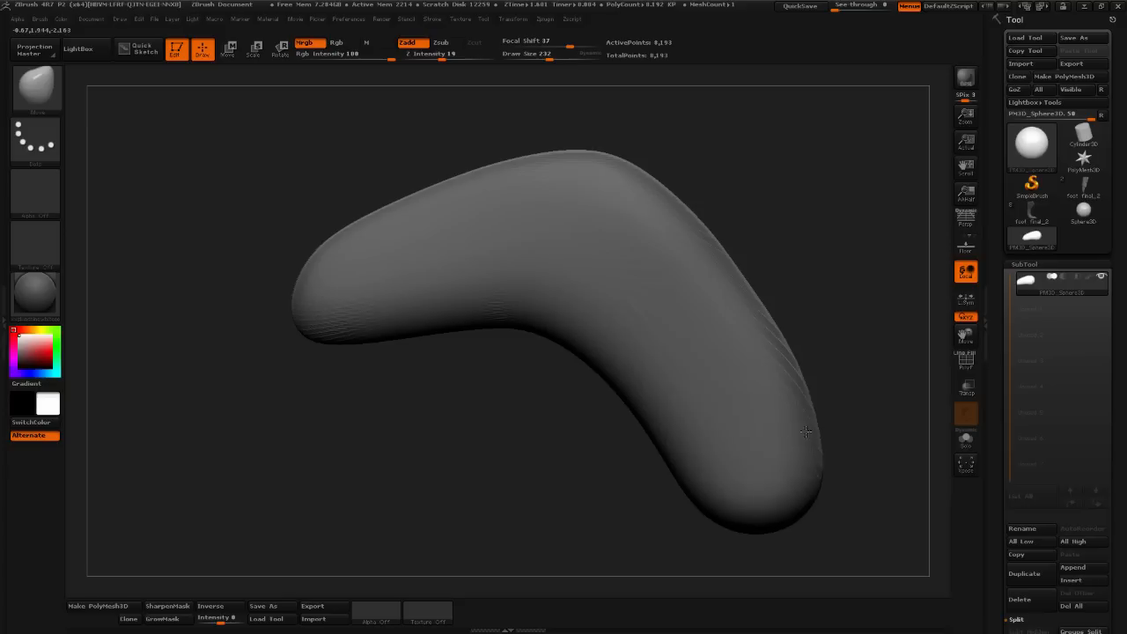
left_click_drag(724, 374, 743, 362, "shift")
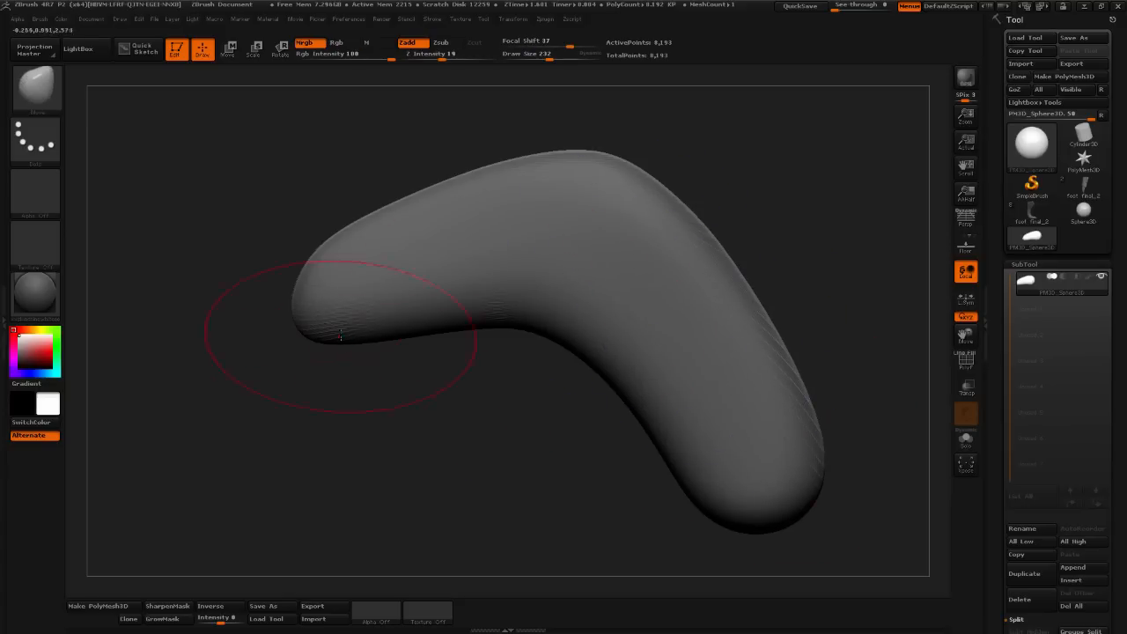
left_click_drag(339, 339, 335, 334)
- Set the Draw Size to 86 and pull a small bump out of the inner bend below the snout
mouse_move(316, 372)
left_mouse_down()
mouse_move(541, 246)
mouse_move(469, 268)
mouse_move(535, 265)
mouse_move(561, 244)
mouse_move(543, 316)
left_mouse_up()
left_click_drag(511, 247, 488, 322)
mouse_move(466, 372)
left_mouse_down()
mouse_move(543, 361)
mouse_move(490, 358)
mouse_move(468, 377)
mouse_move(614, 344)
mouse_move(615, 163)
left_mouse_up()
left_click_drag(553, 52, 532, 53)
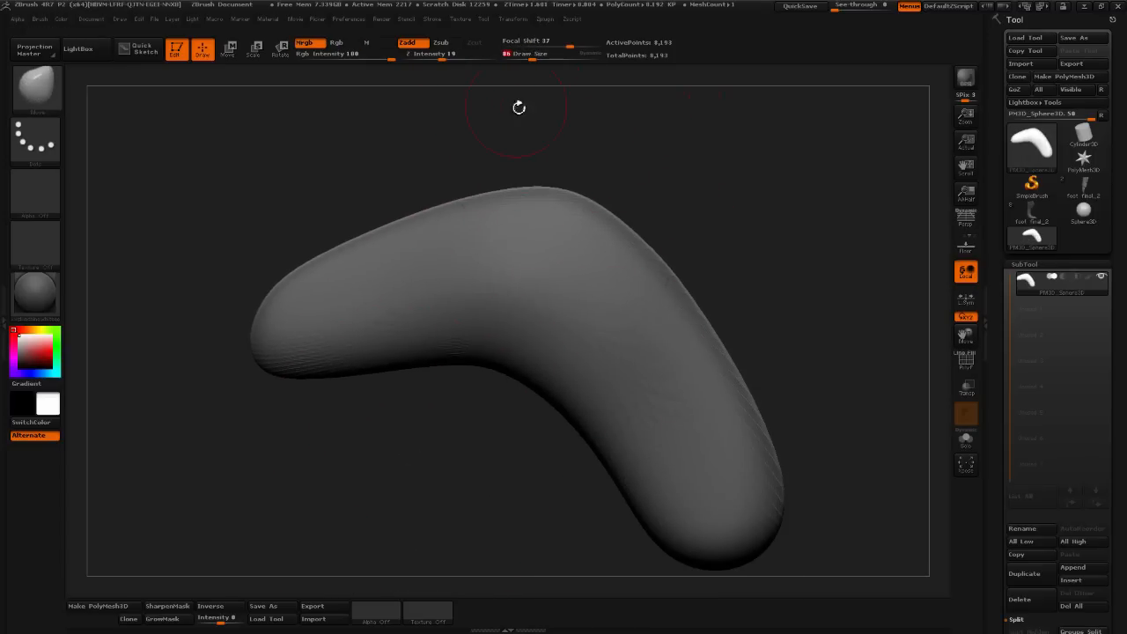
left_click_drag(479, 406, 478, 411)
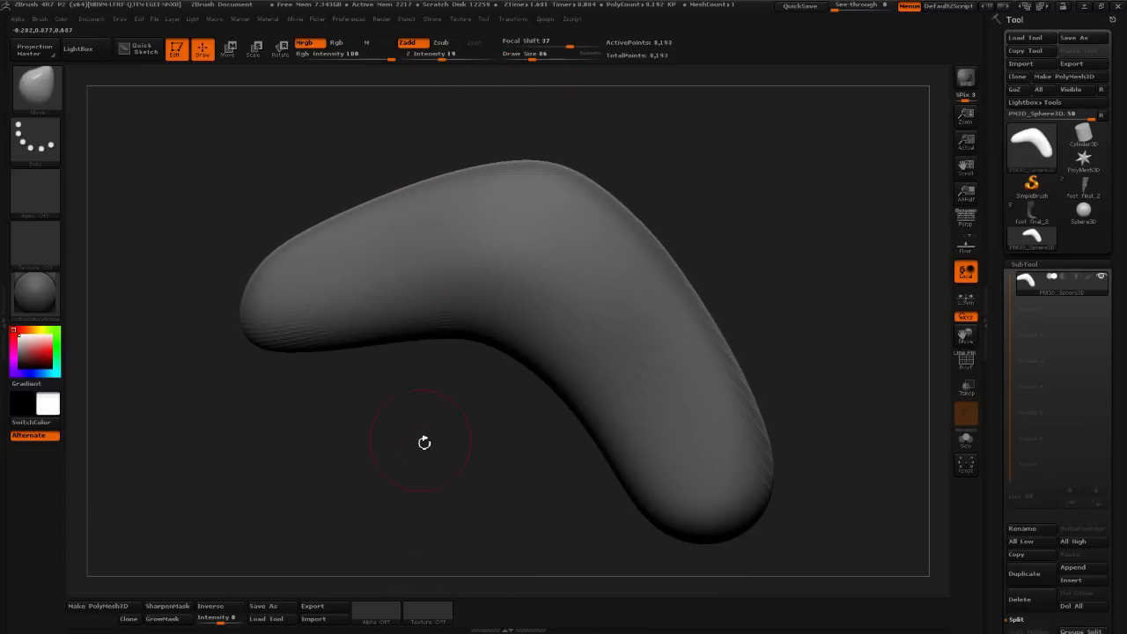
left_click_drag(425, 443, 491, 360)
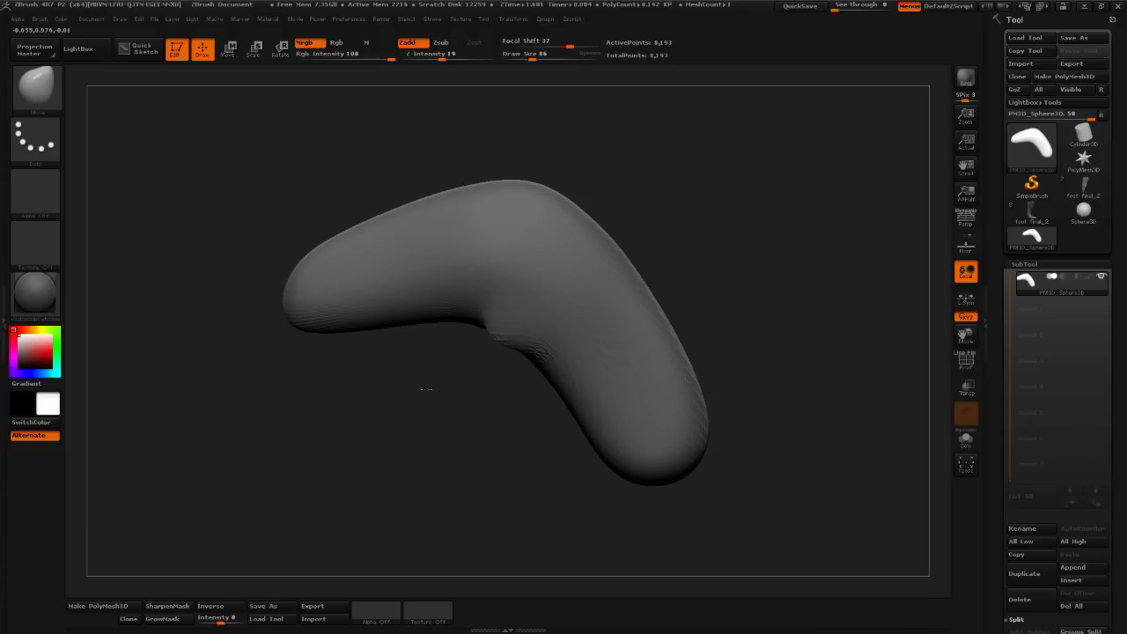
left_click_drag(427, 389, 511, 339)
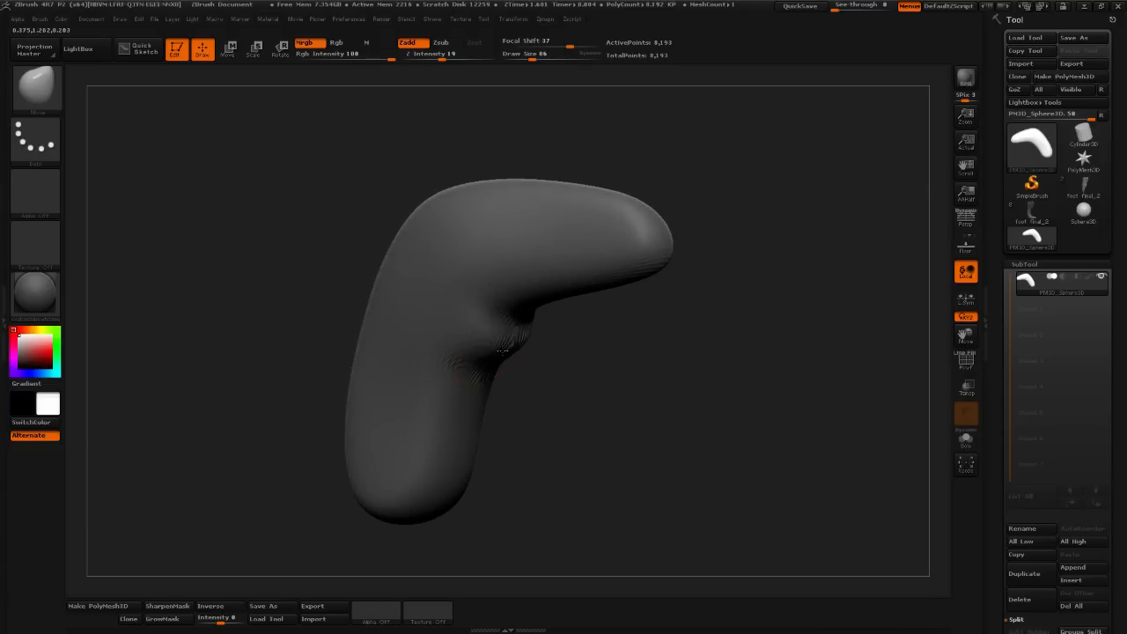
- Set the Draw Size to 197 and stretch the bump below the snout into a long lower jaw
left_click_drag(532, 54, 547, 54)
mouse_move(581, 355)
left_mouse_down()
mouse_move(500, 352)
mouse_move(534, 339)
mouse_move(557, 355)
mouse_move(645, 352)
left_mouse_up()
left_click_drag(521, 310, 440, 303)
mouse_move(608, 379)
left_mouse_down()
mouse_move(719, 359)
mouse_move(659, 356)
left_mouse_up()
mouse_move(696, 370)
left_mouse_down()
mouse_move(722, 373)
mouse_move(711, 407)
left_mouse_up()
left_click_drag(654, 366, 691, 351)
left_click_drag(356, 391, 350, 410)
mouse_move(423, 440)
left_mouse_down()
mouse_move(188, 407)
mouse_move(466, 445)
mouse_move(258, 405)
mouse_move(403, 443)
mouse_move(431, 441)
mouse_move(495, 392)
left_mouse_up()
left_click_drag(405, 347, 232, 374)
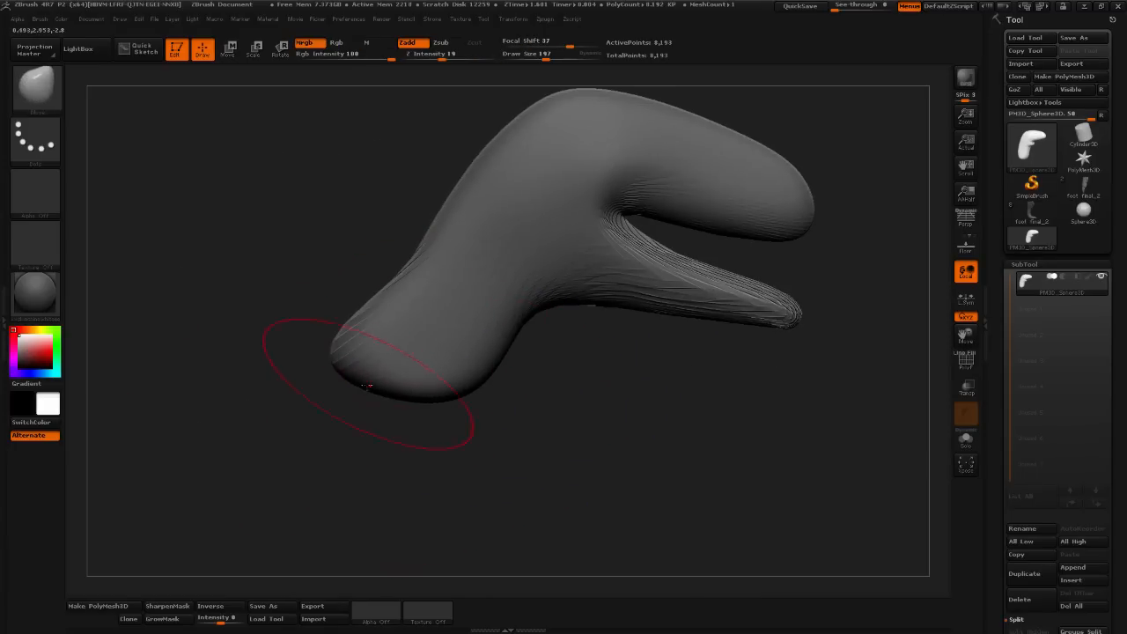
- Square off the base of the neck and push the throat inward with Move strokes
left_click_drag(369, 385, 357, 379)
mouse_move(418, 271)
left_mouse_down()
mouse_move(404, 259)
mouse_move(410, 238)
left_mouse_up()
left_click_drag(396, 393, 395, 386)
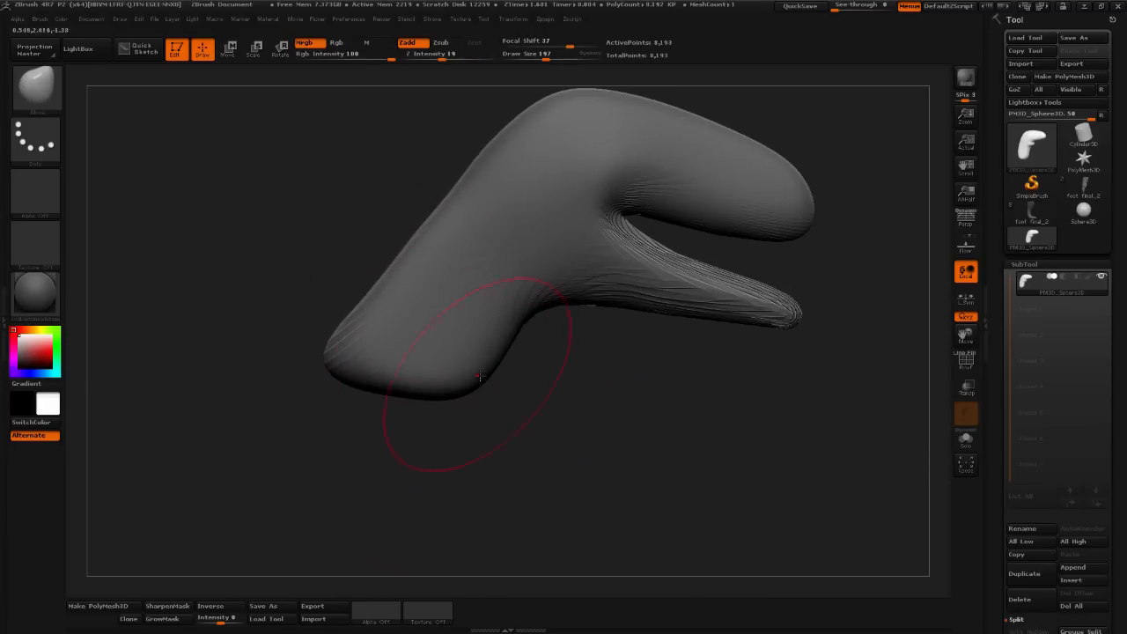
left_click_drag(480, 376, 460, 365)
left_click_drag(519, 333, 510, 317)
- Pull the back of the neck outward to refine its slope up to the head
left_click_drag(433, 223, 423, 215)
left_click_drag(475, 157, 467, 146)
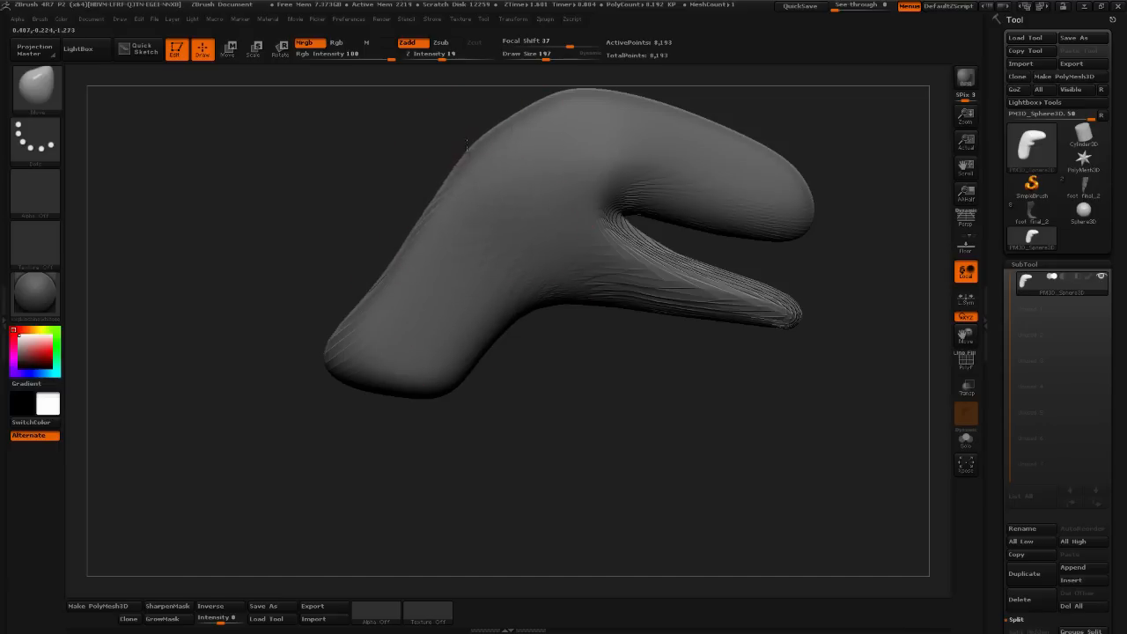
mouse_move(393, 268)
left_mouse_down()
mouse_move(383, 261)
mouse_move(359, 289)
left_mouse_up()
left_click_drag(339, 247, 321, 265)
left_click_drag(423, 231, 409, 219)
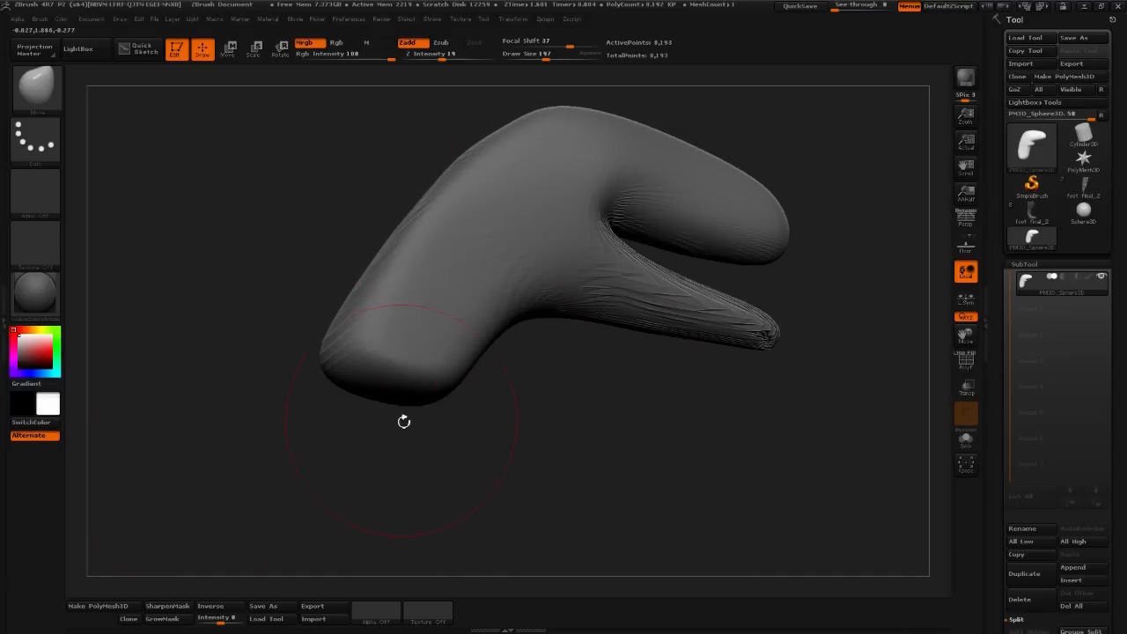
left_click_drag(574, 384, 519, 397)
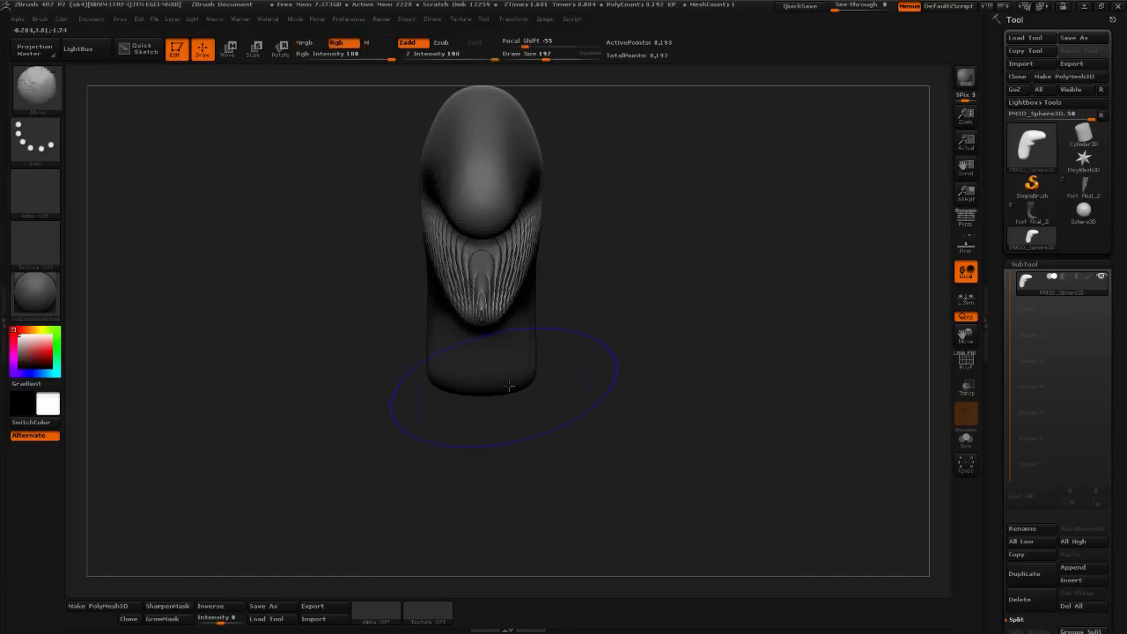
mouse_move(606, 257)
left_mouse_down()
mouse_move(581, 310)
mouse_move(531, 255)
mouse_move(784, 284)
left_mouse_up()
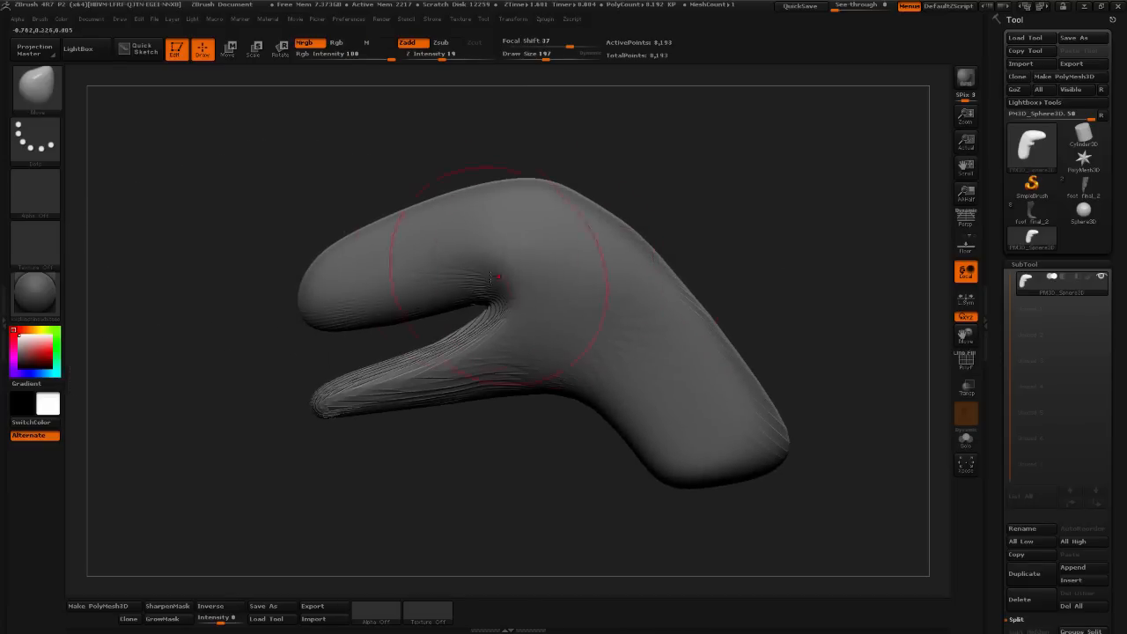
- Pull the snout tip down at Draw Size 89 and reshape the top of the head at Draw Size 181
left_click_drag(546, 54, 532, 54)
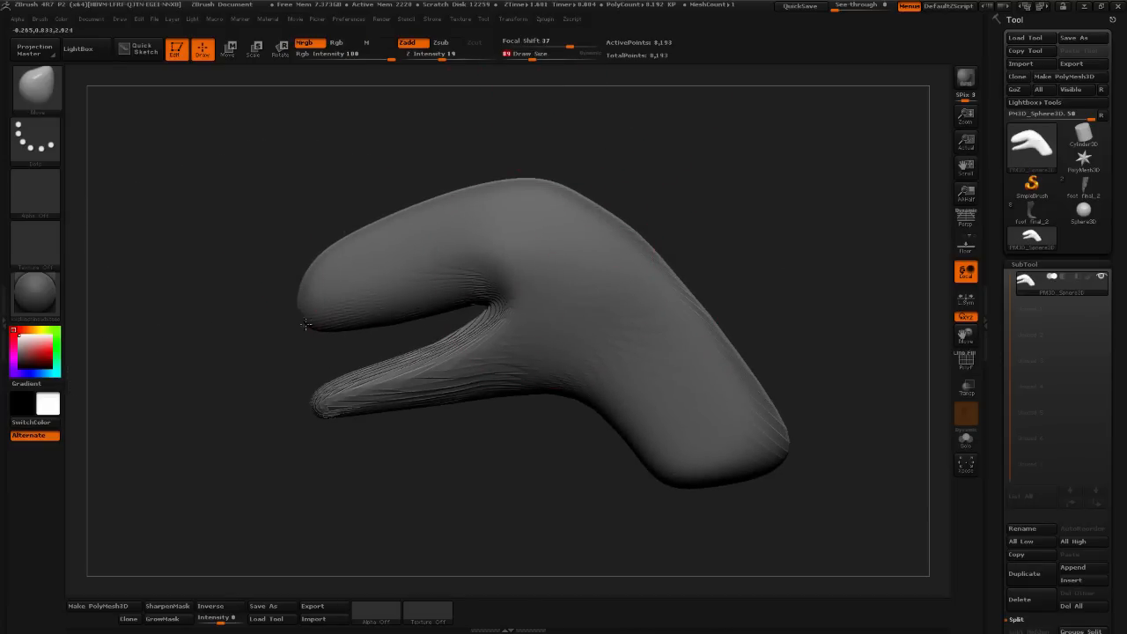
left_click_drag(328, 314, 322, 279)
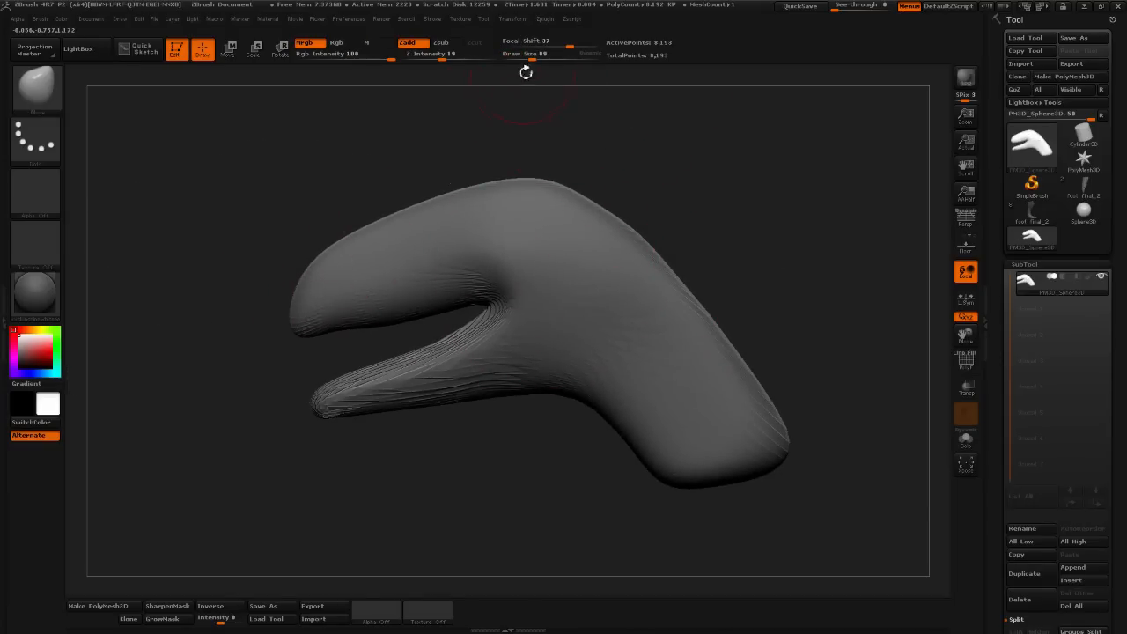
left_click_drag(532, 54, 544, 54)
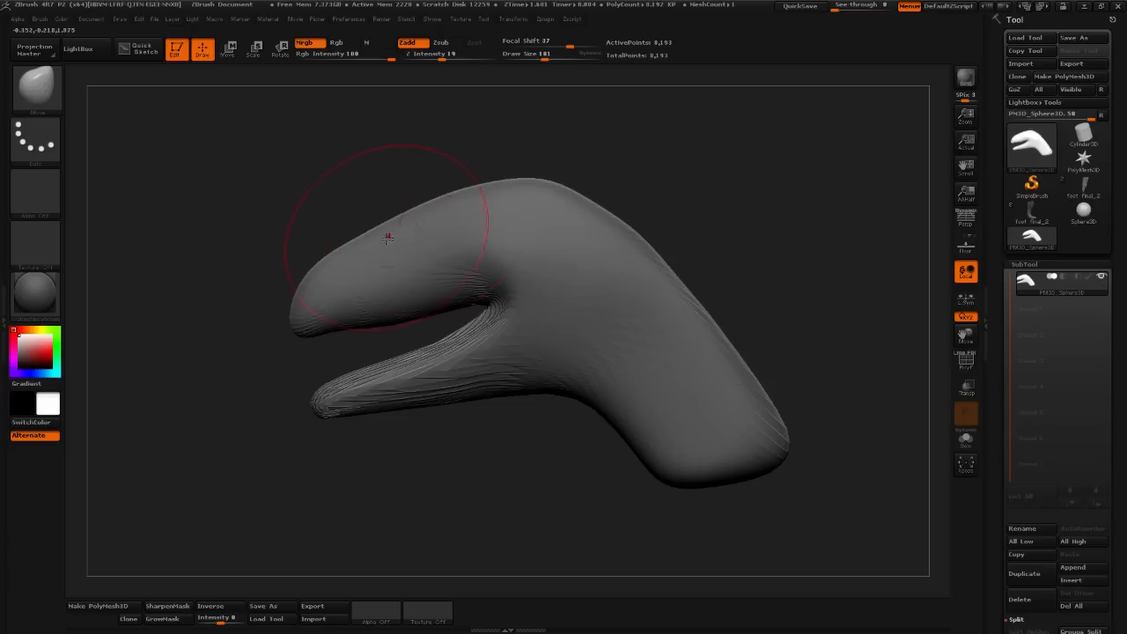
left_click_drag(388, 238, 451, 214)
left_click_drag(511, 186, 528, 194)
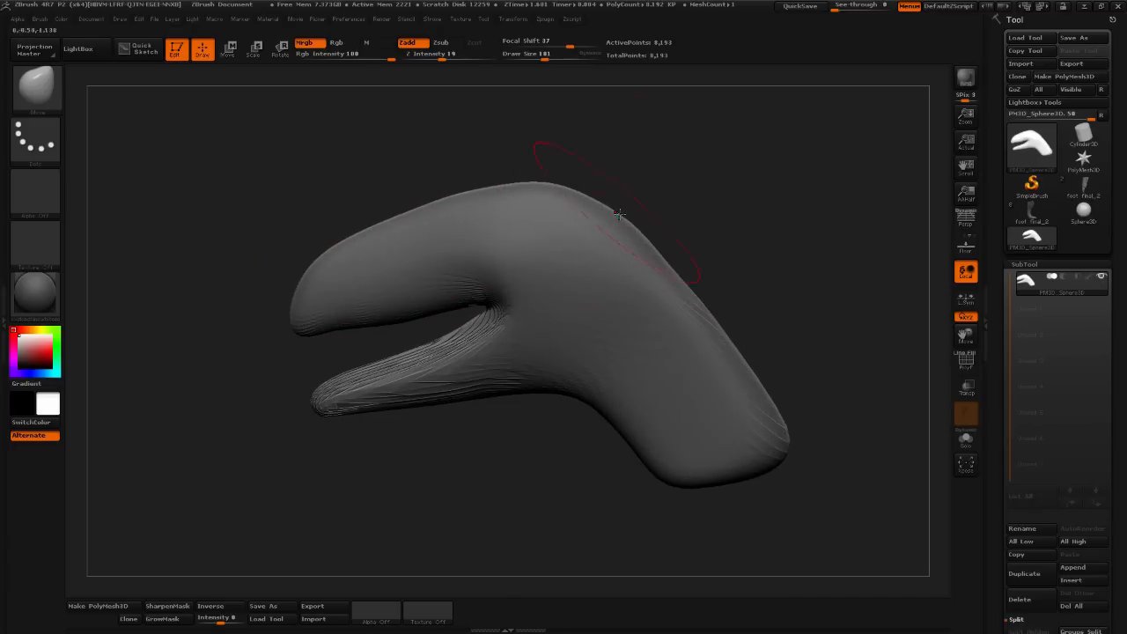
left_click_drag(693, 254, 748, 254)
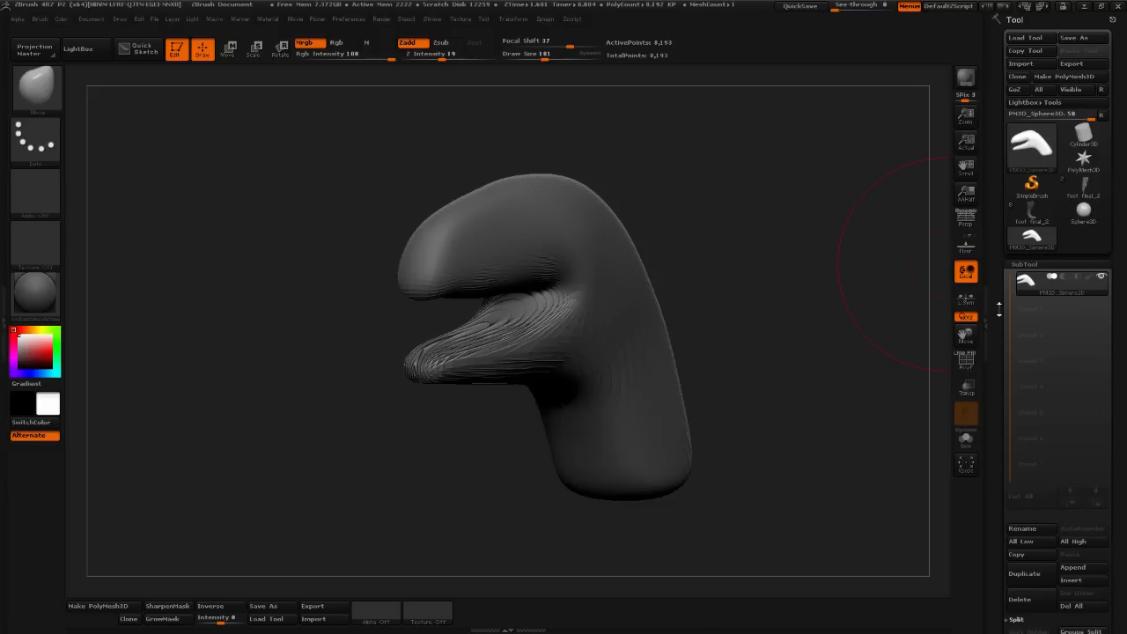
- Set the DynaMesh resolution to 32 and remesh the blocked-out head with DynaMesh
left_click_drag(999, 311, 1006, 132)
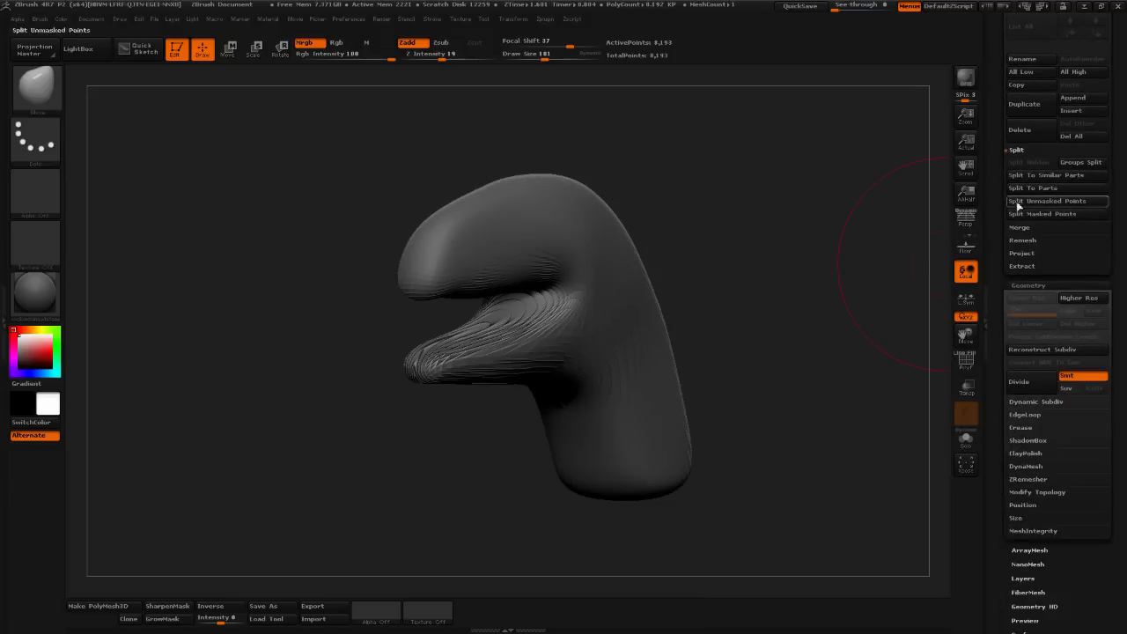
left_click(1027, 286)
left_click(1033, 284)
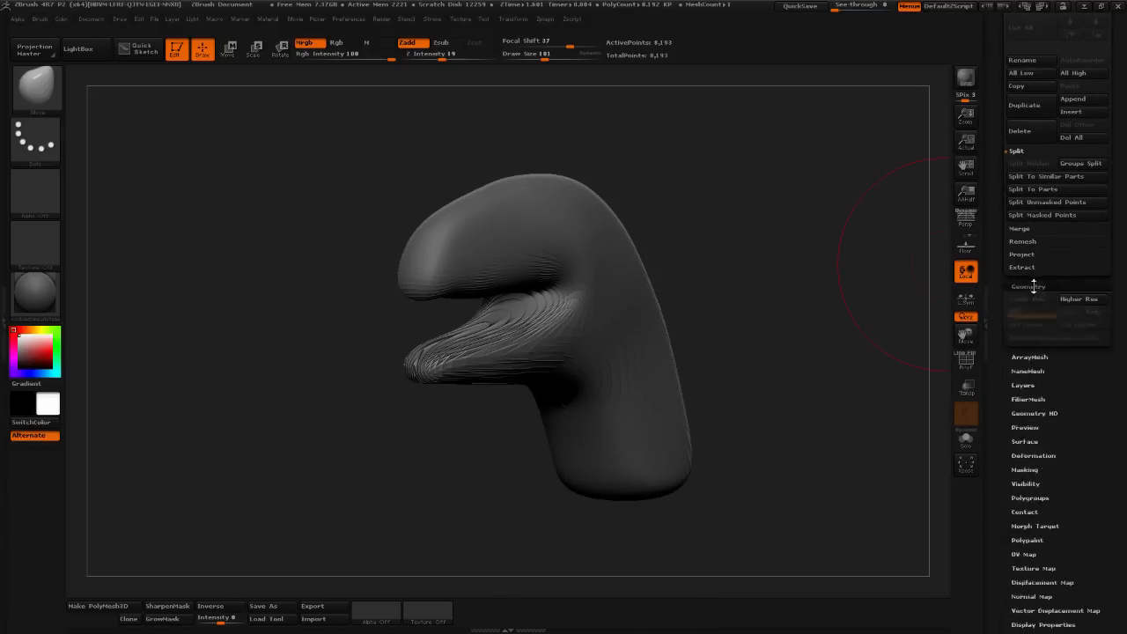
left_click(1026, 468)
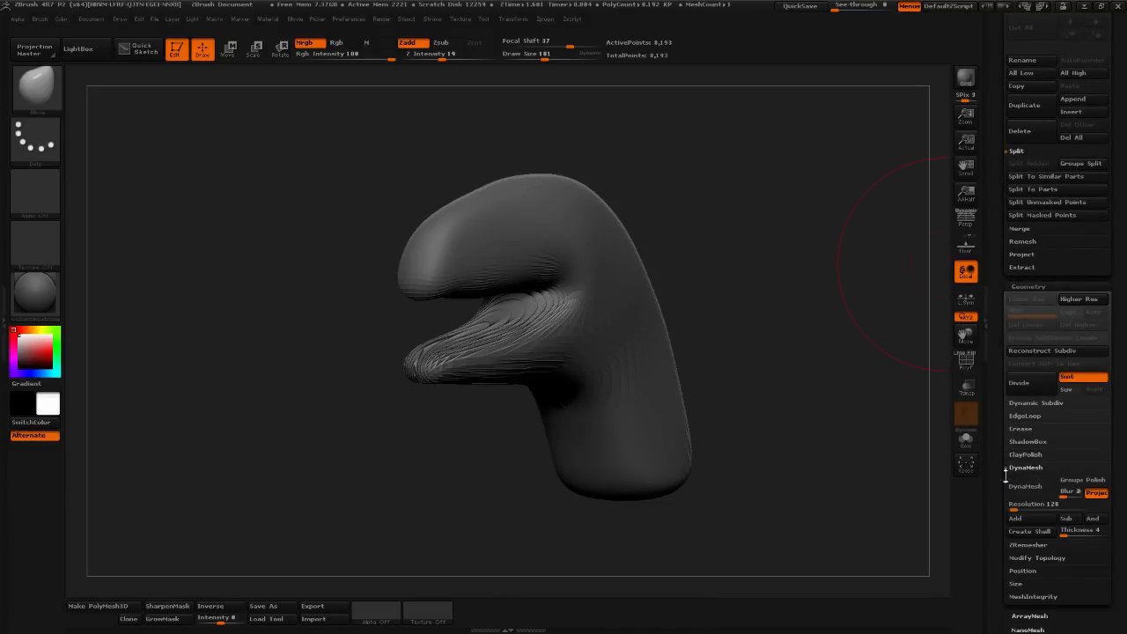
left_click_drag(997, 480, 1013, 410)
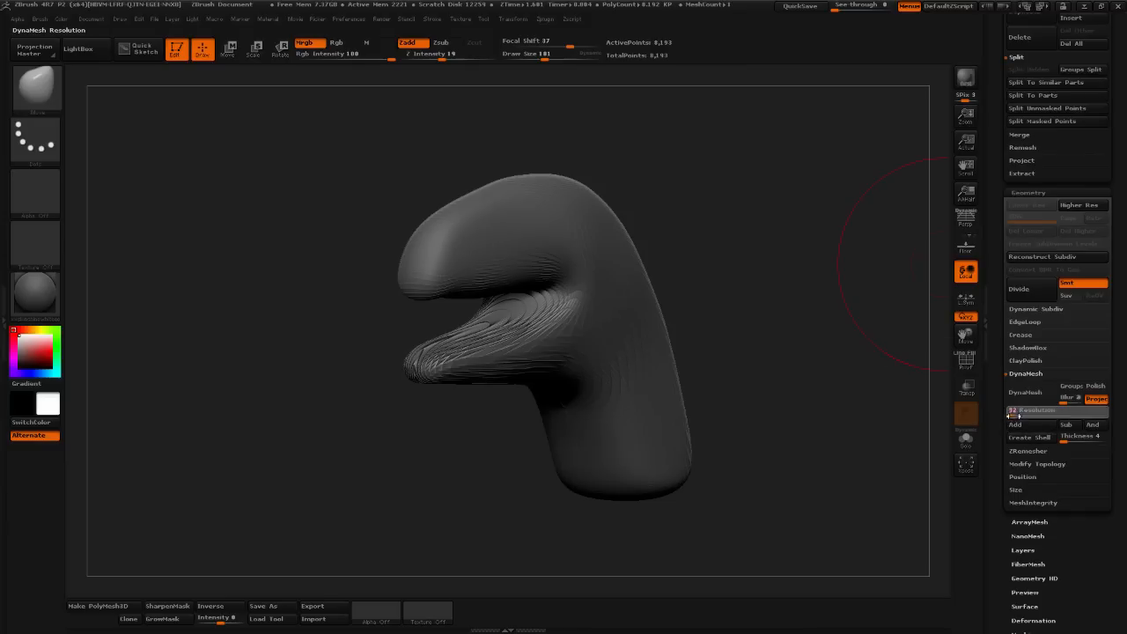
left_click(1031, 392)
left_click_drag(771, 414, 455, 436)
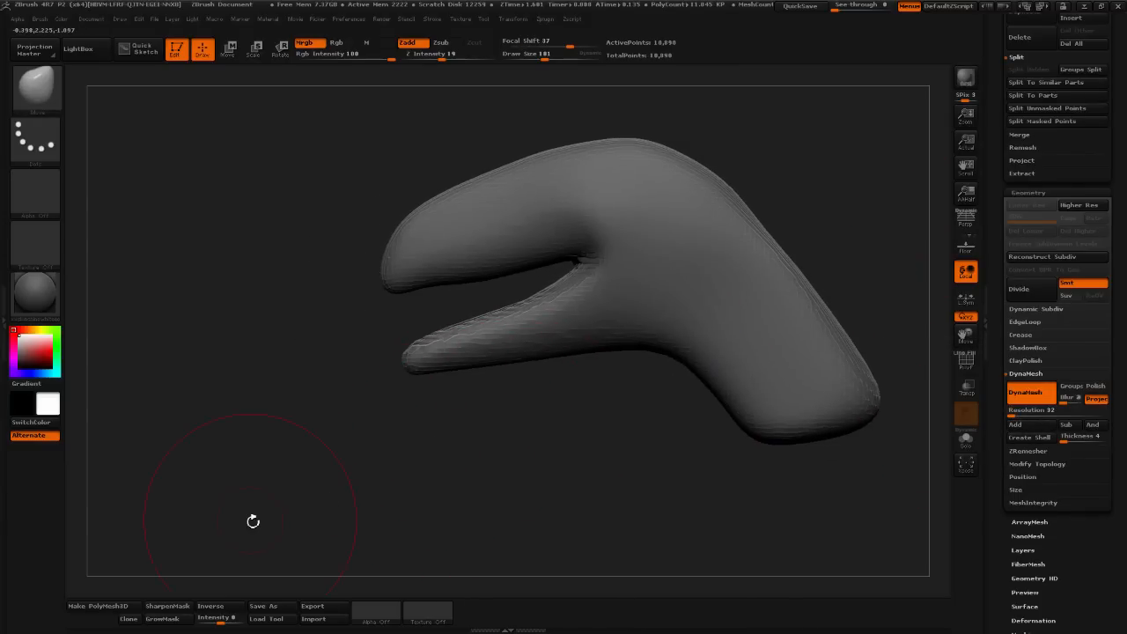
- Choose the ClayTubesdamir brush at Draw Size 75 and add a second subdivision level to the head mesh
left_click(35, 85)
left_click(40, 85)
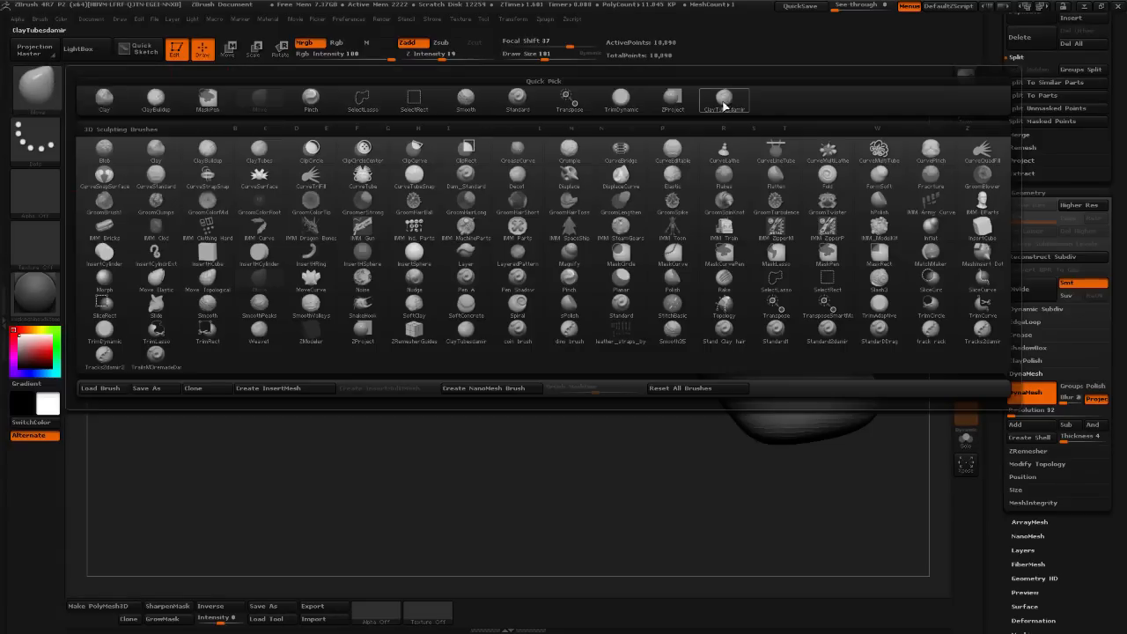
left_click(725, 101)
mouse_move(546, 56)
left_mouse_down()
mouse_move(534, 57)
mouse_move(549, 44)
mouse_move(530, 56)
left_mouse_up()
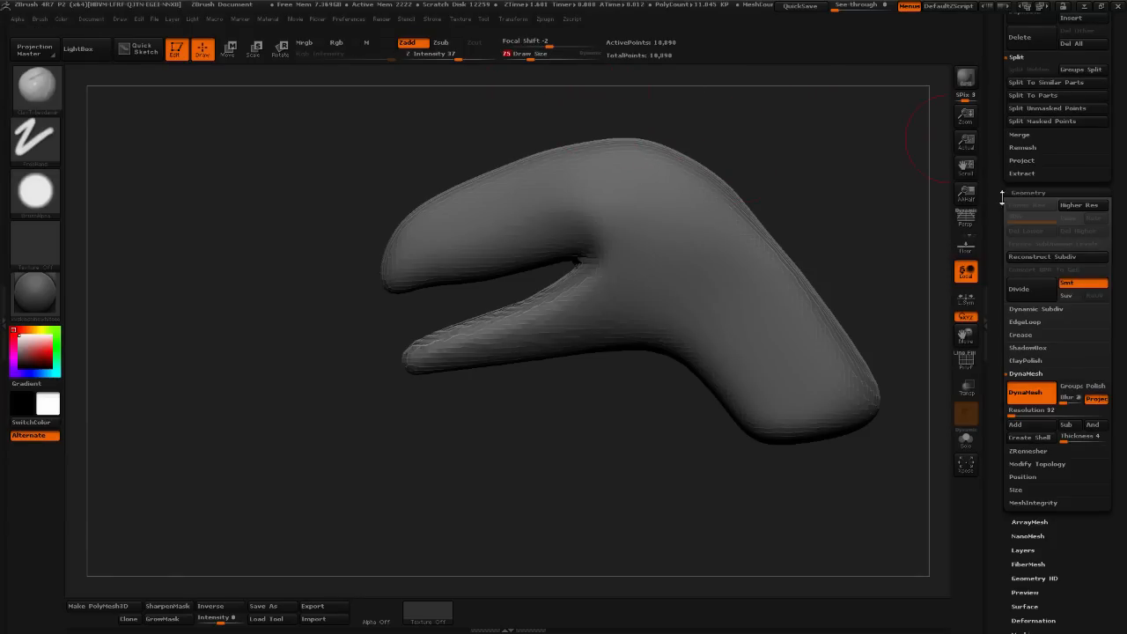
left_click(1025, 257)
- Build up the side of the lower jaw back to its hinge with clay strokes, reducing the Draw Size to 56
left_click_drag(813, 234, 833, 242)
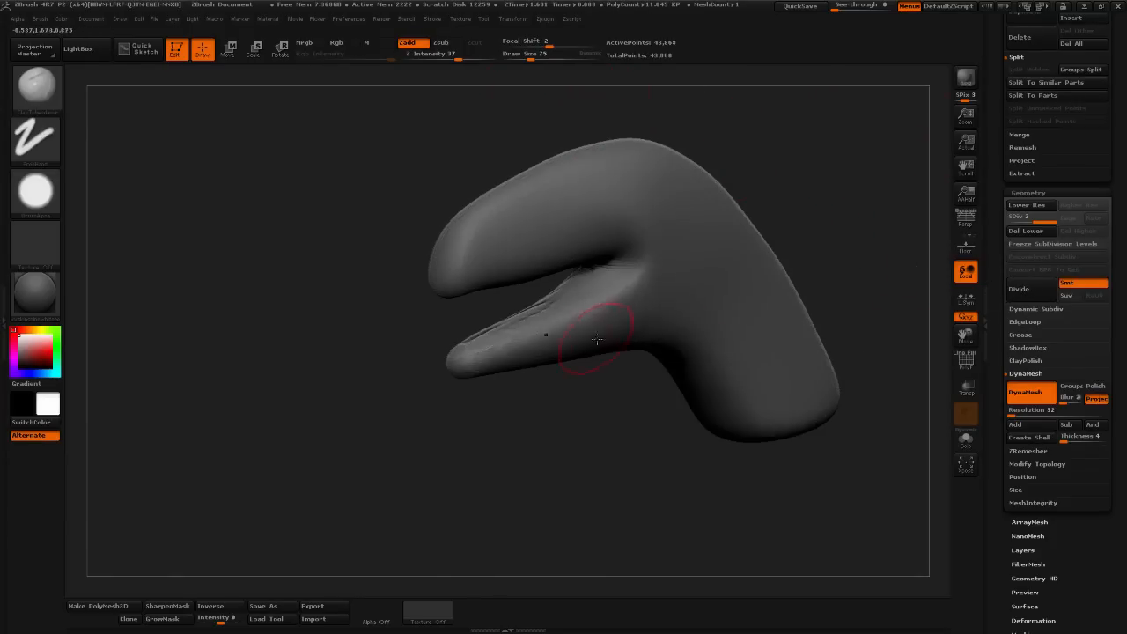
mouse_move(650, 300)
left_mouse_down()
mouse_move(591, 289)
mouse_move(599, 304)
left_mouse_up()
left_click(531, 57)
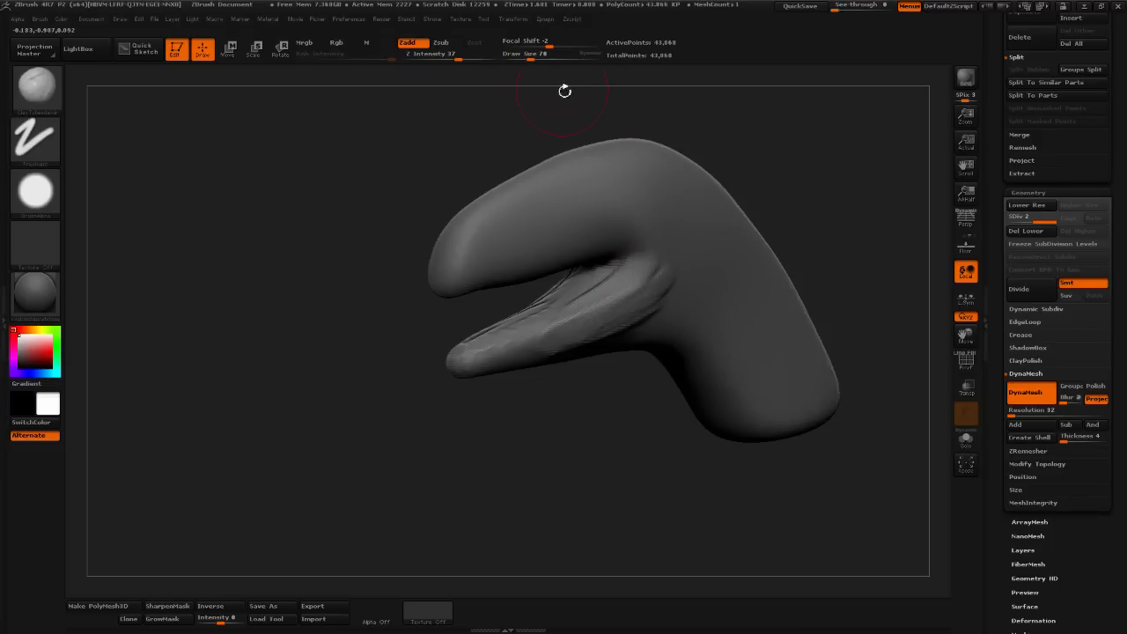
left_click_drag(531, 56, 529, 55)
left_click_drag(756, 138, 776, 142)
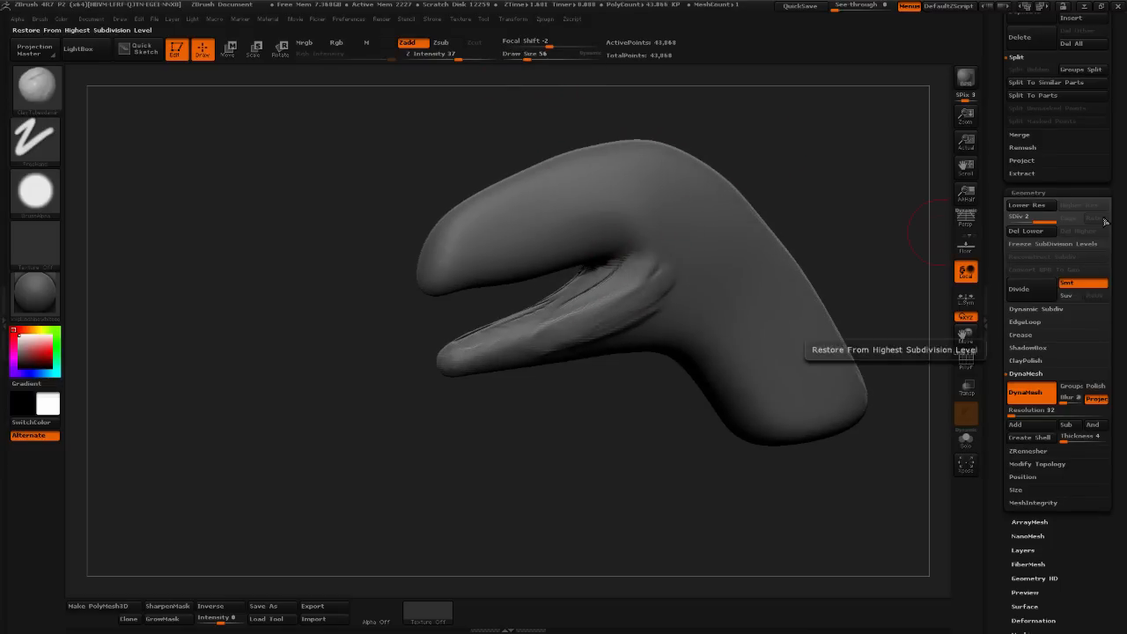
left_click_drag(780, 188, 759, 194)
mouse_move(633, 309)
left_mouse_down()
mouse_move(679, 292)
mouse_move(628, 324)
left_mouse_up()
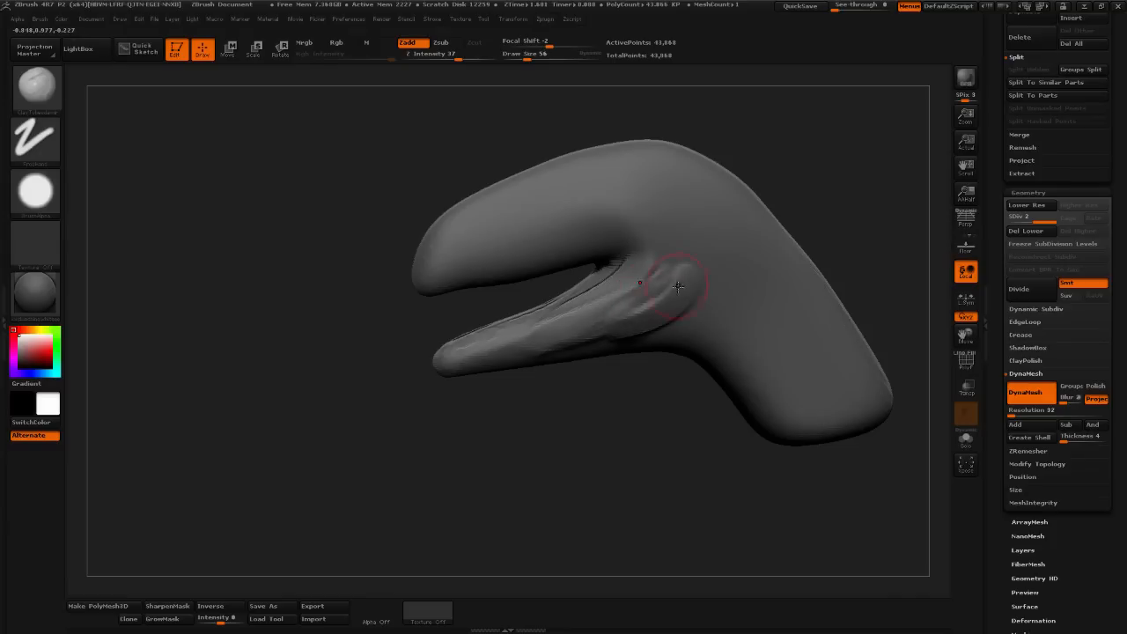
left_click_drag(674, 288, 570, 326)
left_click_drag(590, 387, 593, 421)
mouse_move(644, 308)
left_mouse_down()
mouse_move(679, 322)
mouse_move(704, 296)
mouse_move(575, 343)
mouse_move(476, 357)
left_mouse_up()
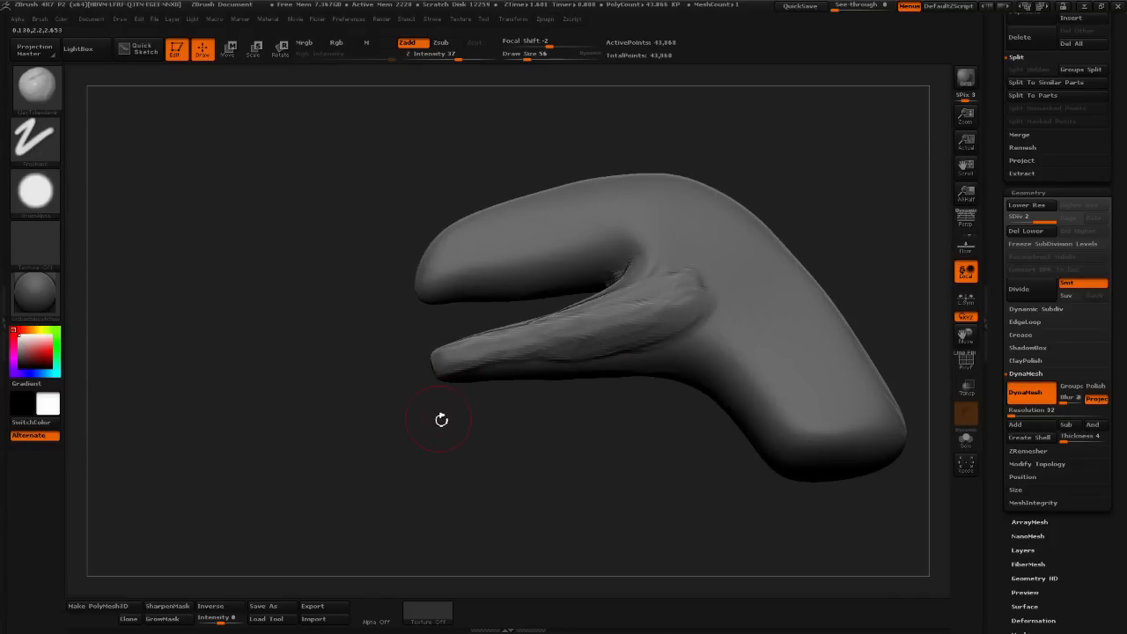
- Hollow out the inner surface of the lower jaw and smooth the inside corner of the mouth
left_click_drag(441, 420, 423, 446, "alt")
mouse_move(319, 401)
left_mouse_down()
mouse_move(292, 407)
mouse_move(296, 387)
mouse_move(299, 406)
mouse_move(314, 388)
left_mouse_up()
mouse_move(299, 490)
left_mouse_down()
mouse_move(373, 514)
mouse_move(374, 403)
mouse_move(383, 473)
mouse_move(327, 458)
left_mouse_up()
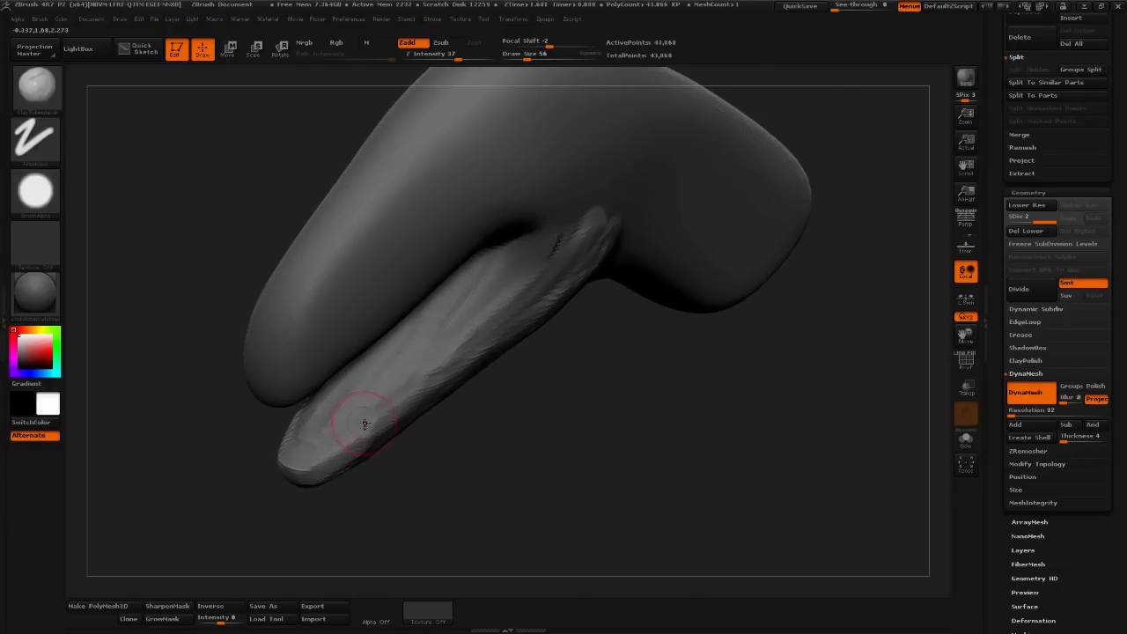
mouse_move(364, 423)
left_mouse_down()
mouse_move(340, 403)
mouse_move(442, 331)
mouse_move(467, 330)
left_mouse_up()
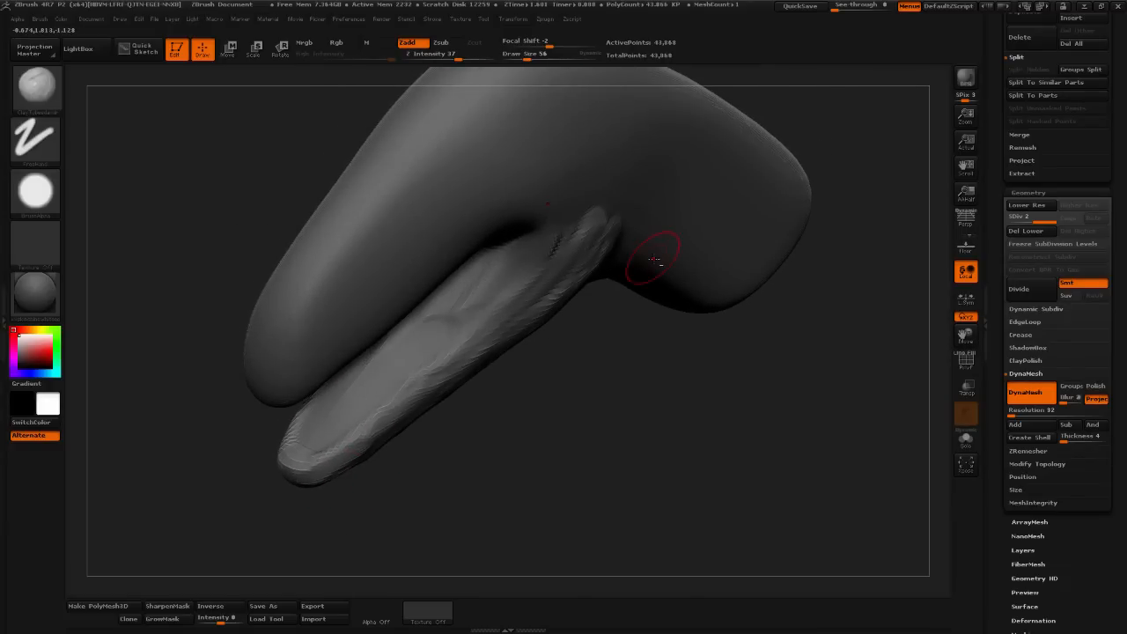
left_click_drag(508, 440, 490, 414)
mouse_move(388, 394)
left_mouse_down()
mouse_move(342, 402)
mouse_move(445, 314)
left_mouse_up()
left_click_drag(460, 418, 453, 387)
mouse_move(445, 319)
left_mouse_down()
mouse_move(401, 359)
mouse_move(428, 338)
mouse_move(429, 319)
left_mouse_up()
left_click_drag(462, 440, 471, 387)
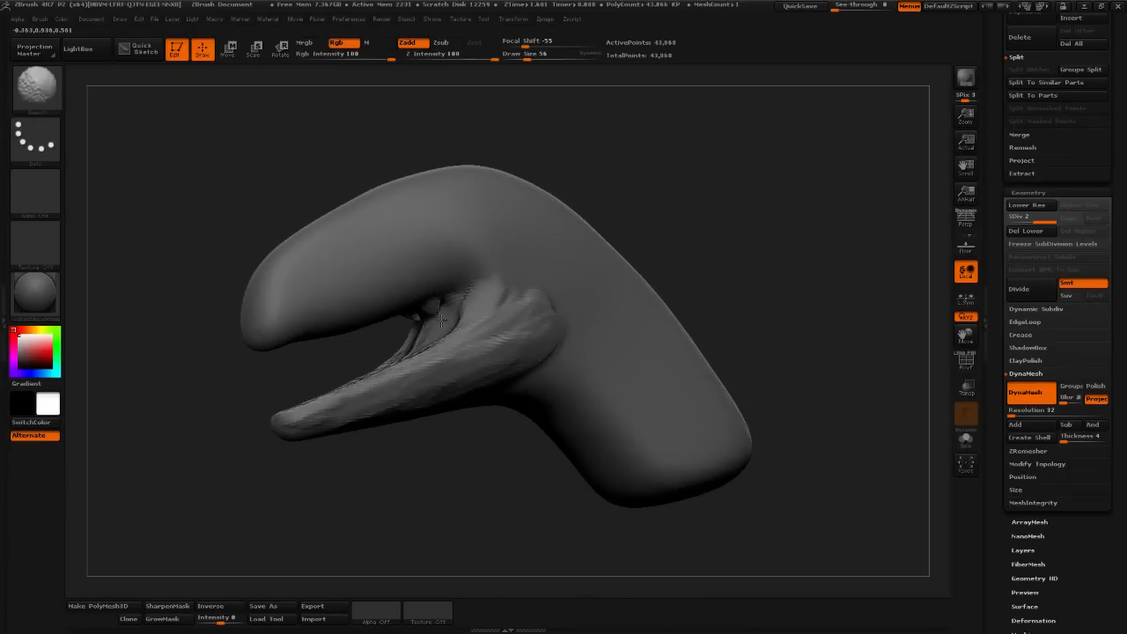
left_click_drag(441, 320, 419, 330, "shift")
- Turn on BackfaceMask in the auto masking settings of the ClayTubesdamir brush
left_click(40, 18)
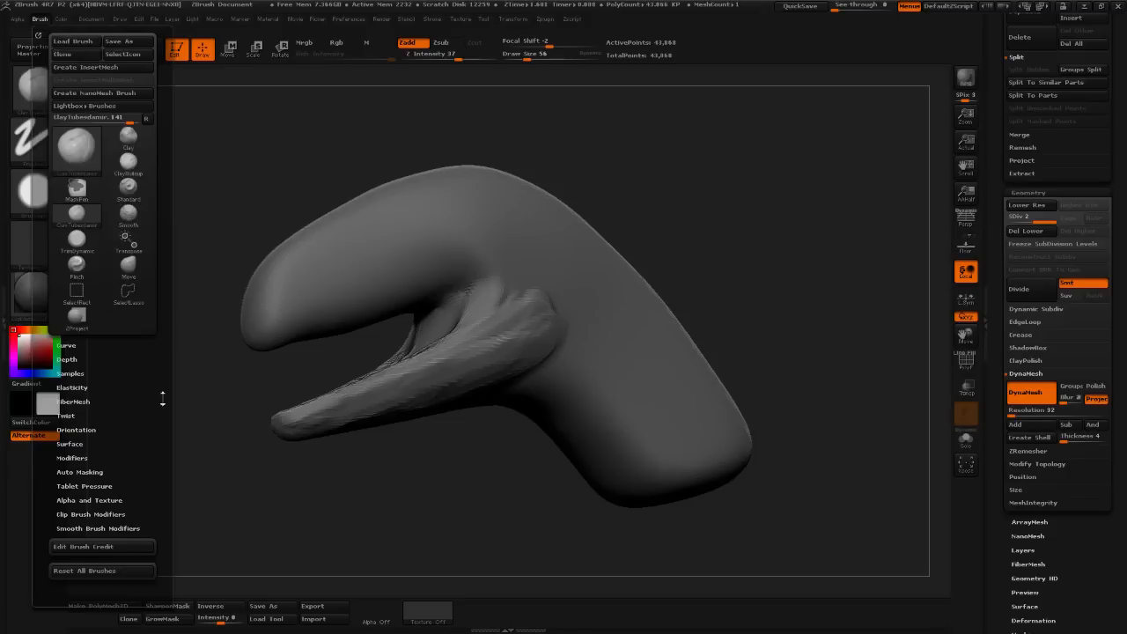
scroll(162, 399, "down", 5)
left_click(95, 333)
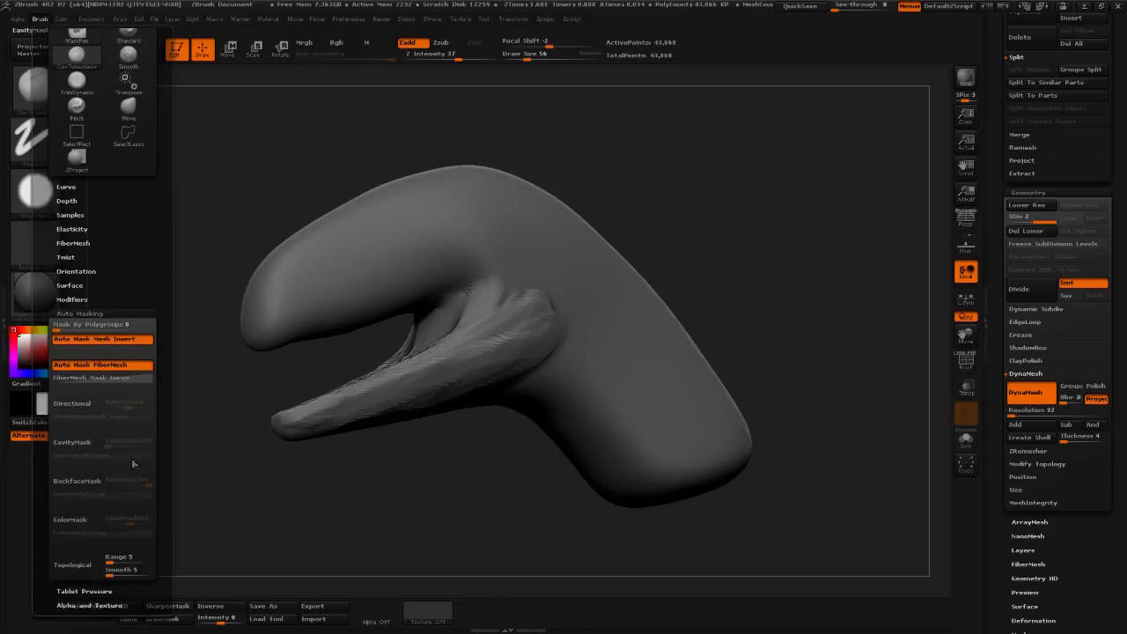
left_click(76, 486)
mouse_move(646, 244)
left_mouse_down()
mouse_move(676, 216)
mouse_move(667, 211)
left_mouse_up()
left_click(430, 19)
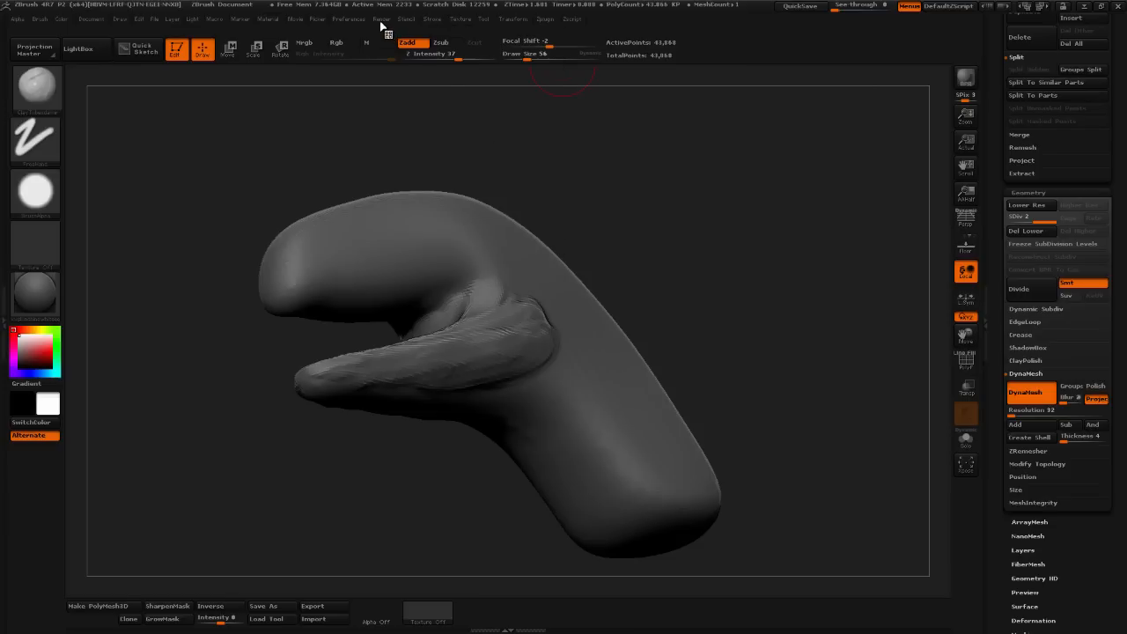
left_click(381, 20)
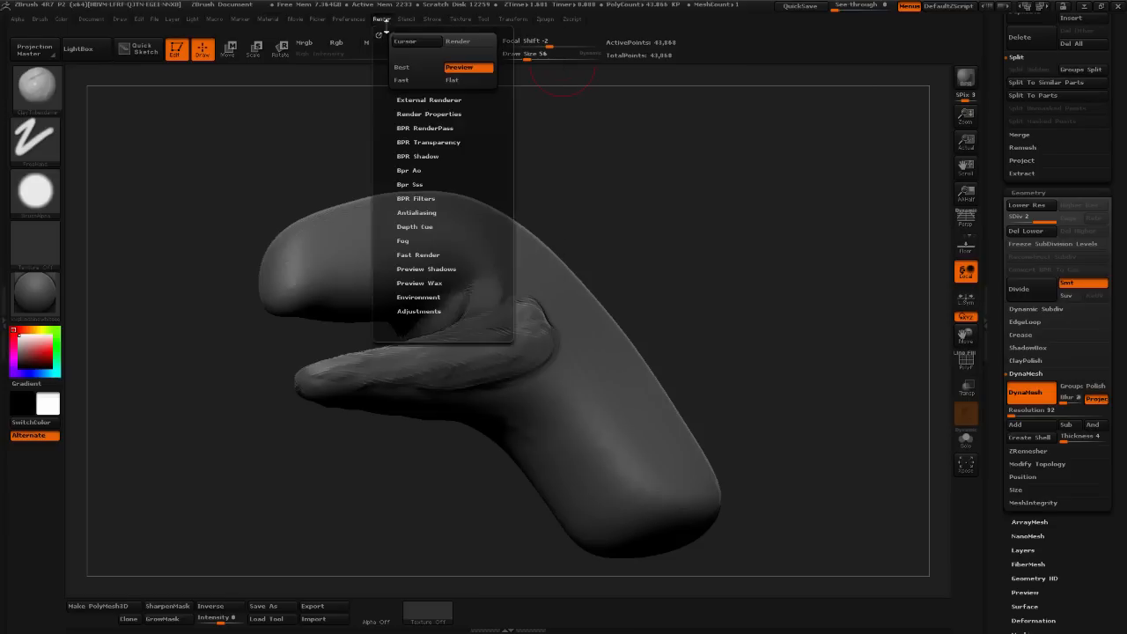
left_click(436, 114)
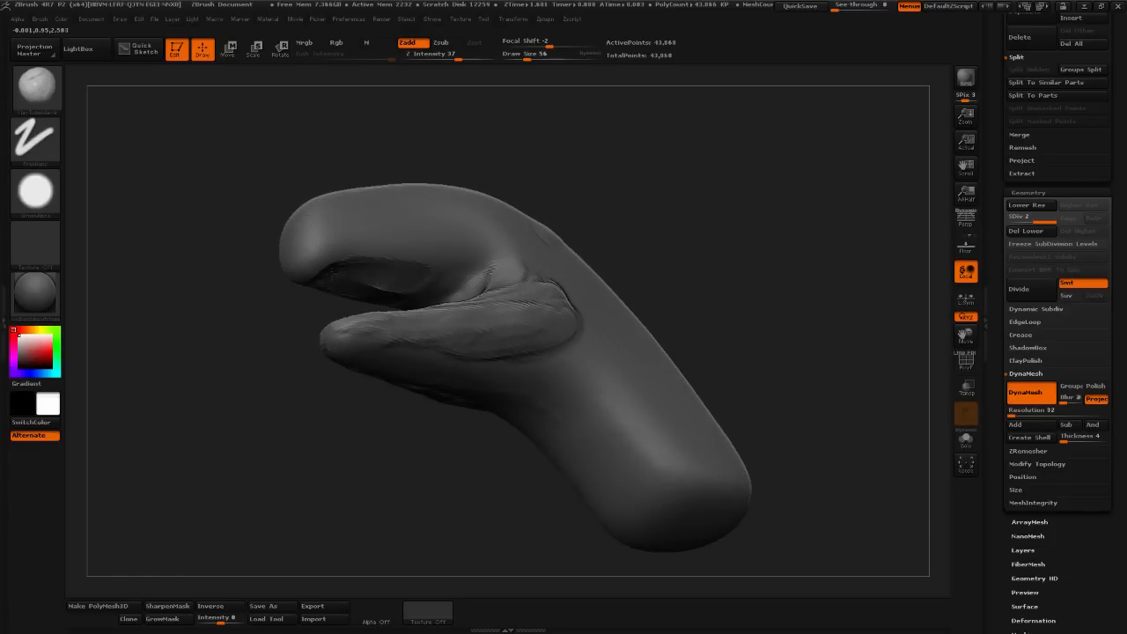
- Carve a hollow palate into the underside of the upper jaw and smooth its surface
mouse_move(333, 276)
left_mouse_down("alt")
mouse_move(311, 272)
mouse_move(472, 284)
left_mouse_up("alt")
mouse_move(379, 275)
left_mouse_down("shift")
mouse_move(316, 280)
mouse_move(440, 280)
left_mouse_up("shift")
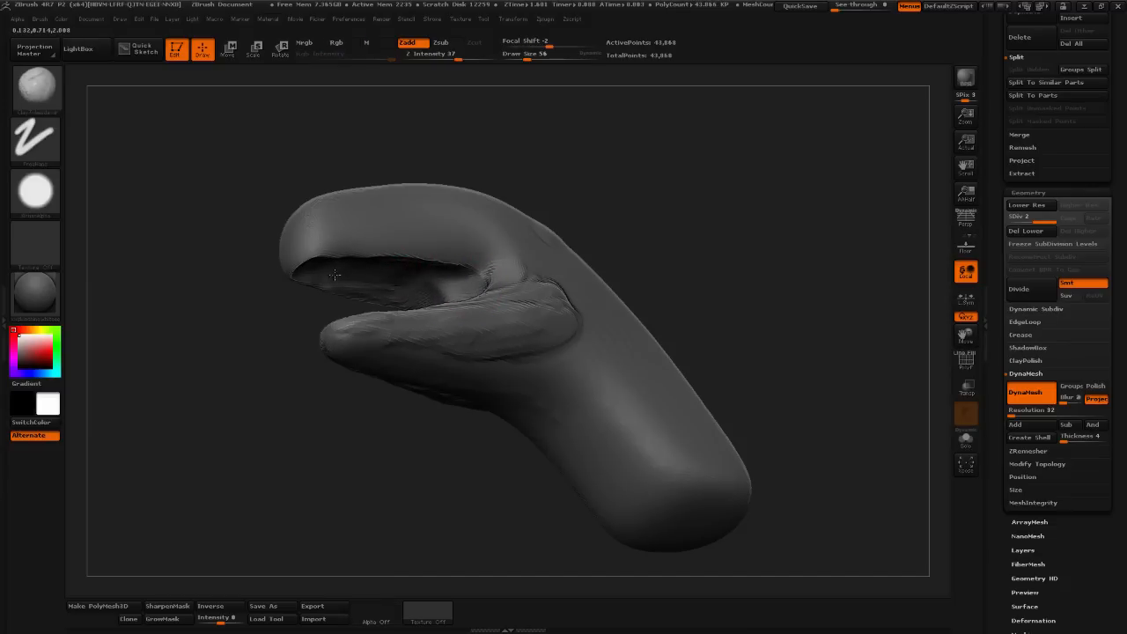
left_click_drag(606, 199, 601, 225)
mouse_move(390, 315)
left_mouse_down()
mouse_move(359, 319)
mouse_move(387, 330)
mouse_move(349, 335)
mouse_move(396, 324)
mouse_move(345, 336)
left_mouse_up()
- Build a raised ridge along the rear edge of the upper jaw and smooth the area around the mouth corner
left_click_drag(562, 287, 515, 302)
mouse_move(379, 314)
left_mouse_down()
mouse_move(342, 333)
mouse_move(336, 317)
mouse_move(363, 337)
mouse_move(380, 315)
left_mouse_up()
mouse_move(591, 285)
left_mouse_down()
mouse_move(569, 303)
mouse_move(579, 306)
mouse_move(538, 311)
left_mouse_up()
mouse_move(391, 310)
left_mouse_down()
mouse_move(393, 330)
mouse_move(369, 316)
mouse_move(407, 297)
left_mouse_up()
left_click_drag(622, 236, 581, 254)
mouse_move(378, 287)
left_mouse_down()
mouse_move(339, 288)
mouse_move(436, 269)
mouse_move(365, 344)
mouse_move(412, 328)
mouse_move(419, 345)
mouse_move(447, 320)
mouse_move(466, 333)
mouse_move(432, 374)
mouse_move(255, 412)
mouse_move(181, 456)
left_mouse_up()
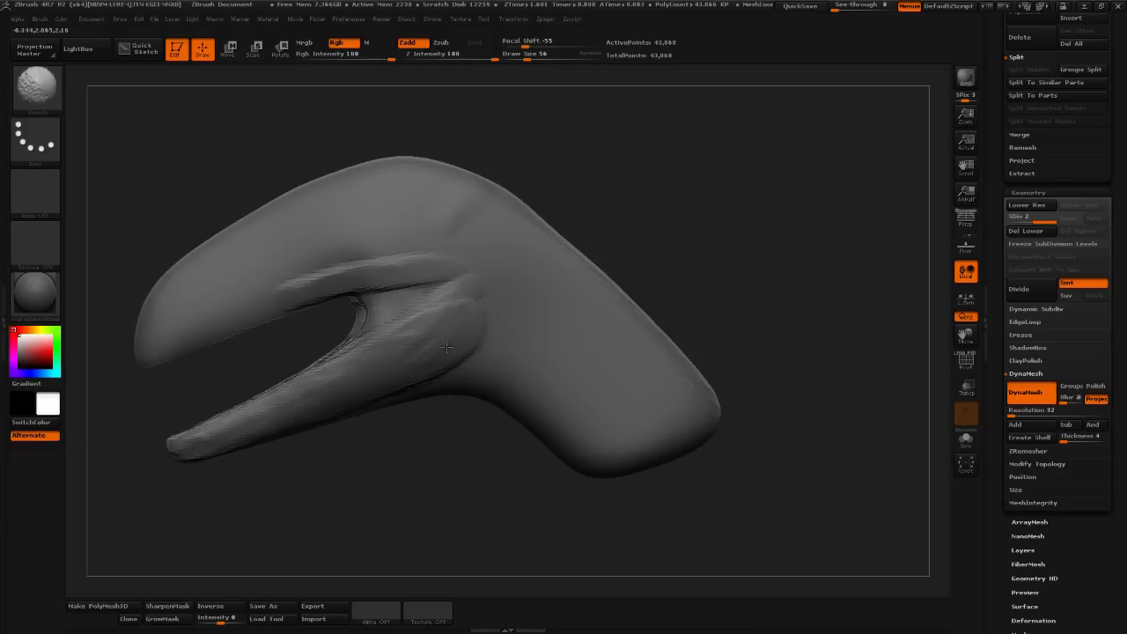
- Round out the jaw muscle behind the mouth corner and smooth the side of the lower jaw
left_click_drag(428, 460, 287, 482)
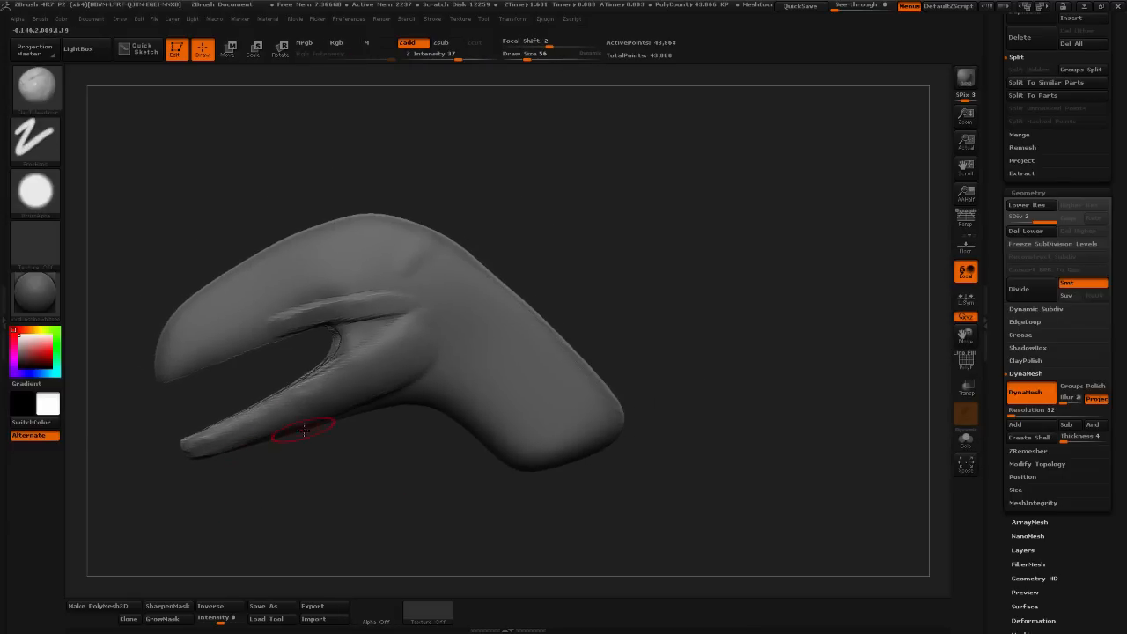
left_click_drag(417, 444, 353, 362)
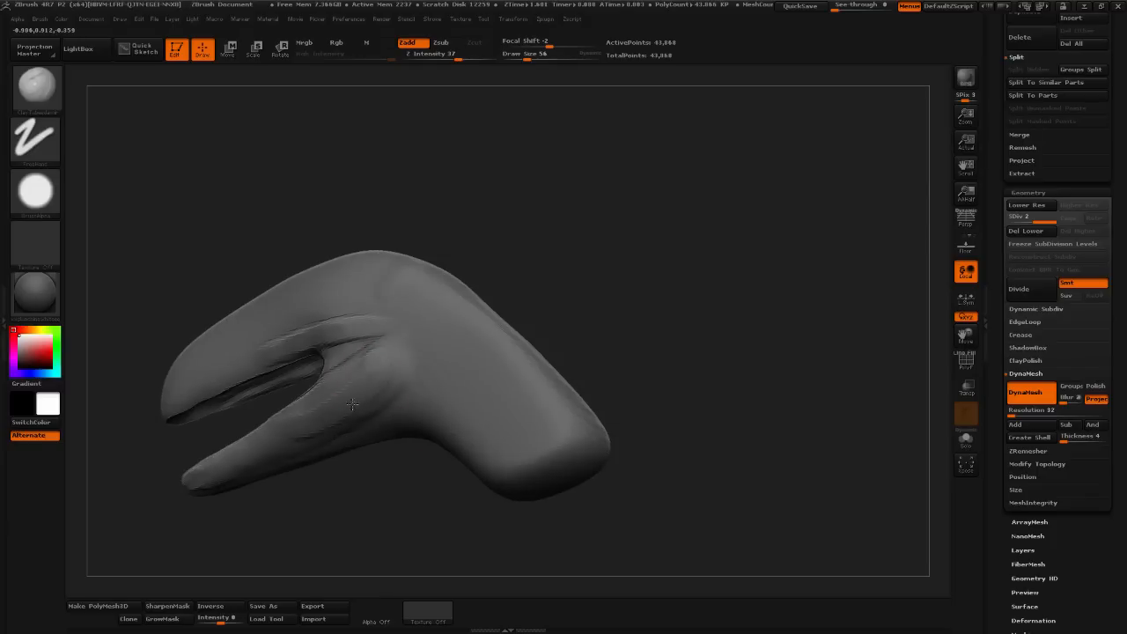
left_click_drag(335, 478, 352, 390)
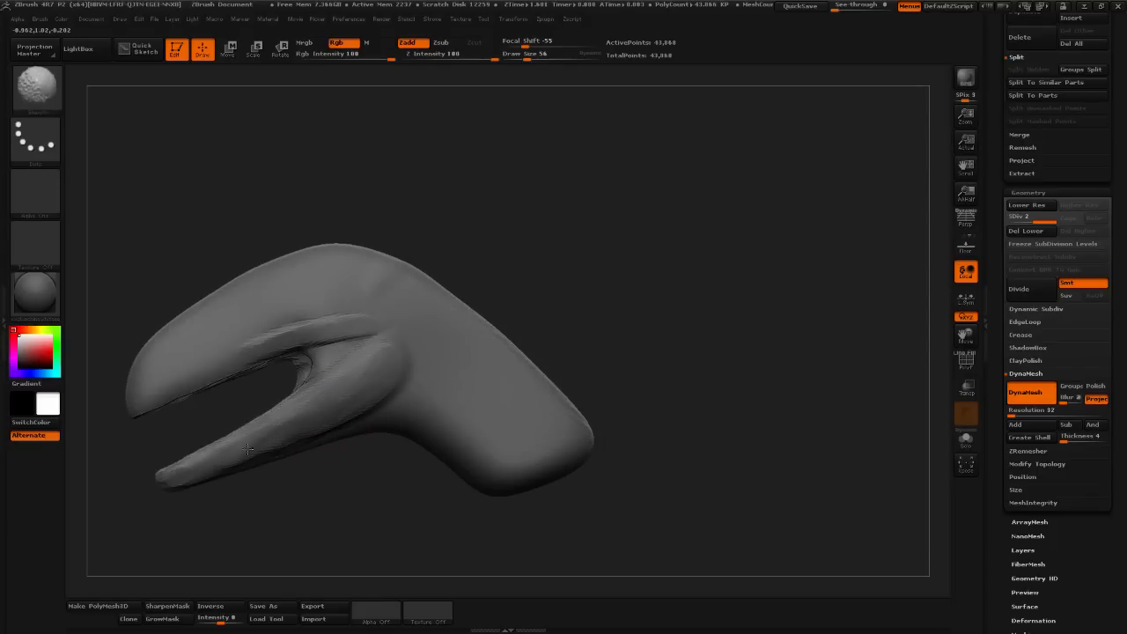
left_click_drag(519, 241, 104, 420)
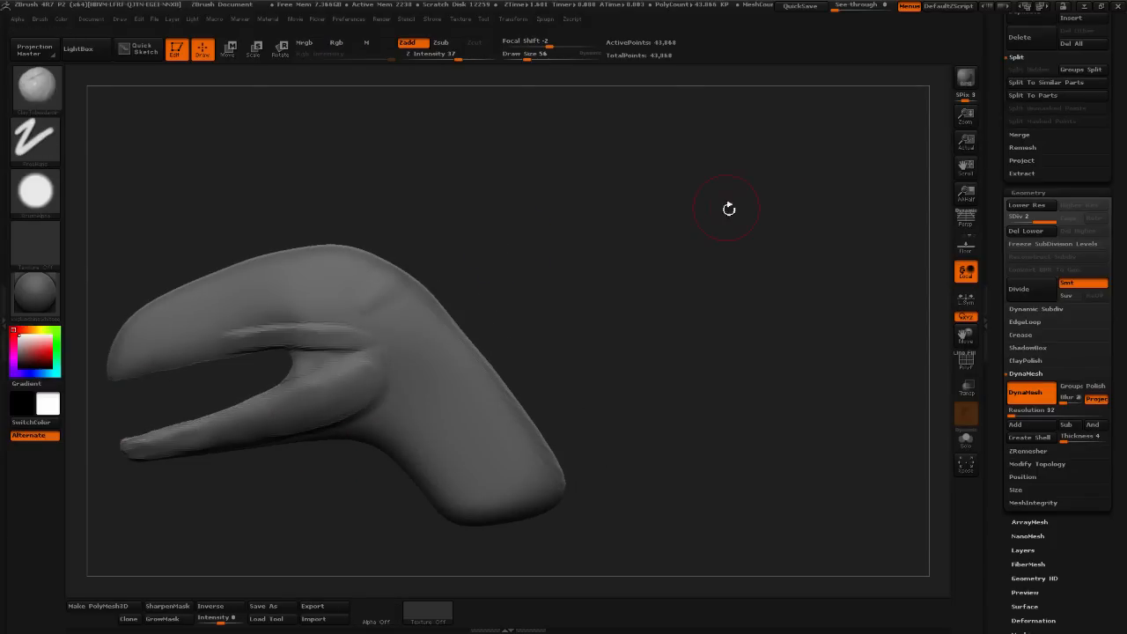
- Carve a nostril near the snout tip and shape the side of the upper jaw with clay strokes
left_click_drag(620, 208, 708, 210, "alt")
mouse_move(360, 340)
left_mouse_down()
mouse_move(405, 337)
mouse_move(339, 329)
mouse_move(214, 354)
mouse_move(228, 358)
mouse_move(229, 332)
mouse_move(224, 361)
mouse_move(295, 303)
mouse_move(273, 334)
left_mouse_up()
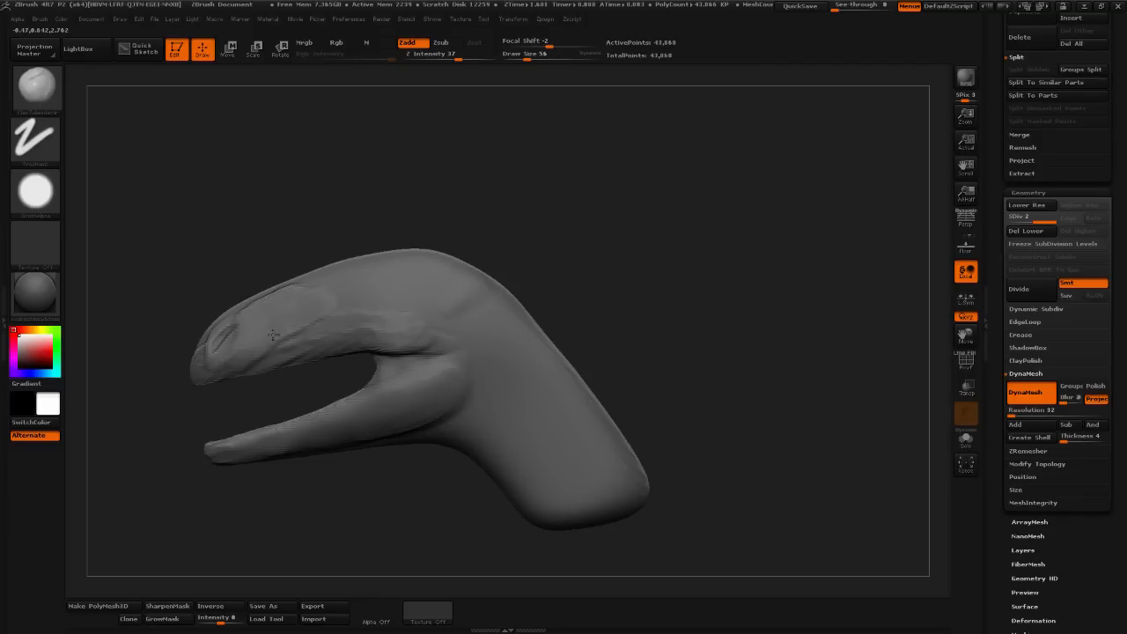
left_click_drag(308, 295, 308, 301)
- Set the Draw Size to 20, sculpt brow ridges along the top of the snout, and smooth them
left_click(520, 56)
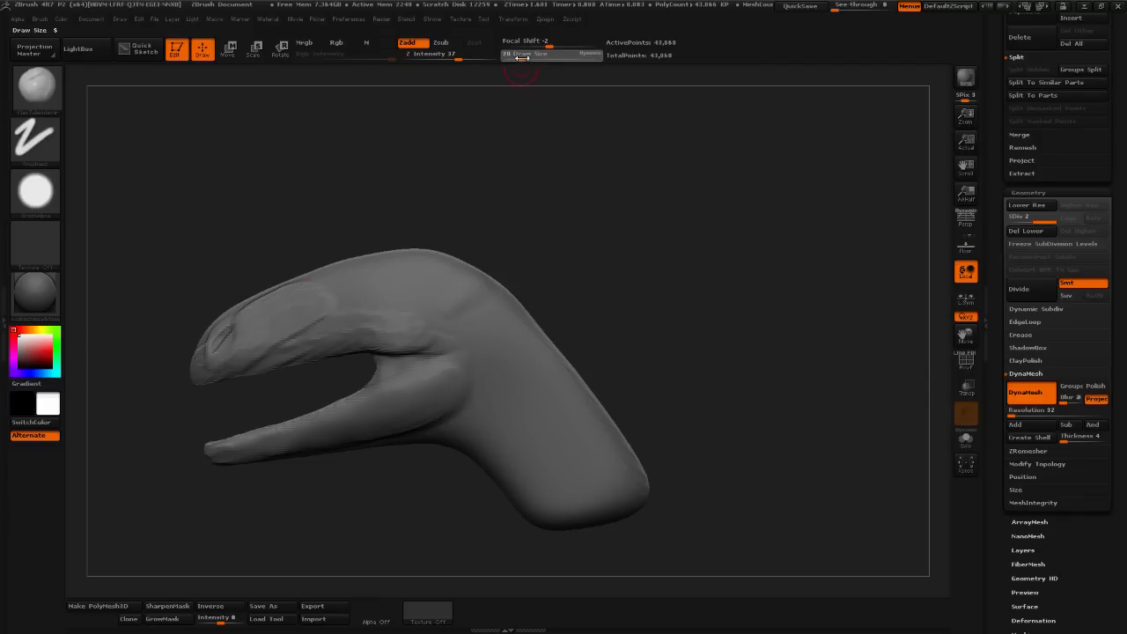
left_click_drag(650, 138, 609, 179)
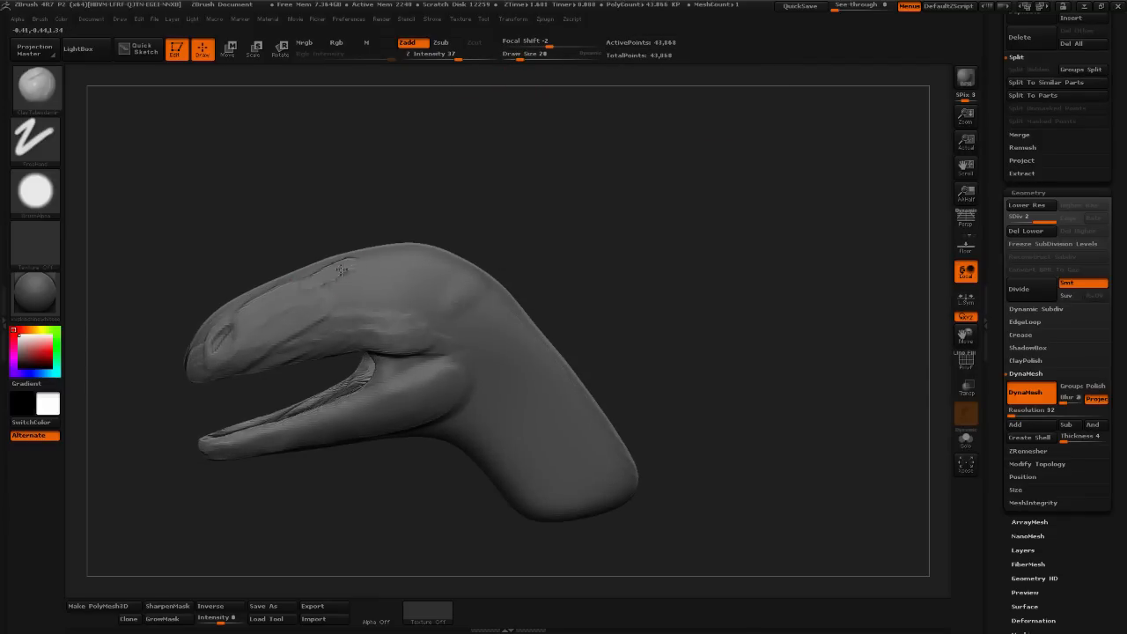
mouse_move(342, 270)
left_mouse_down()
mouse_move(310, 288)
mouse_move(335, 304)
mouse_move(362, 275)
mouse_move(306, 307)
left_mouse_up()
key("shift")
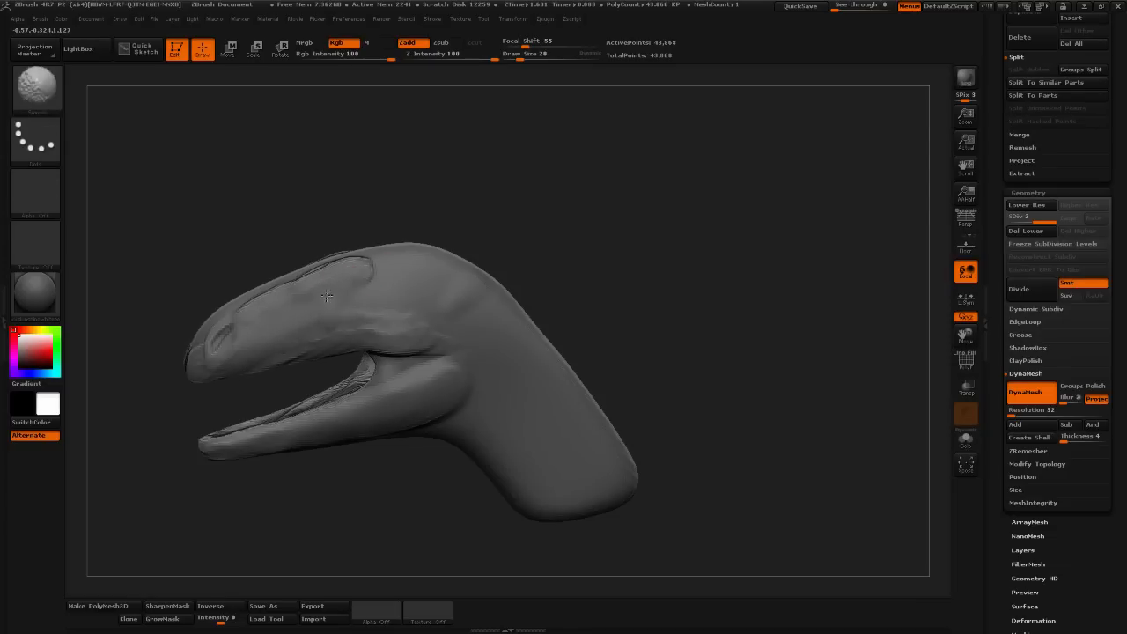
right_click_drag(327, 296, 408, 262)
mouse_move(327, 271)
left_mouse_down()
mouse_move(345, 275)
mouse_move(307, 301)
left_mouse_up()
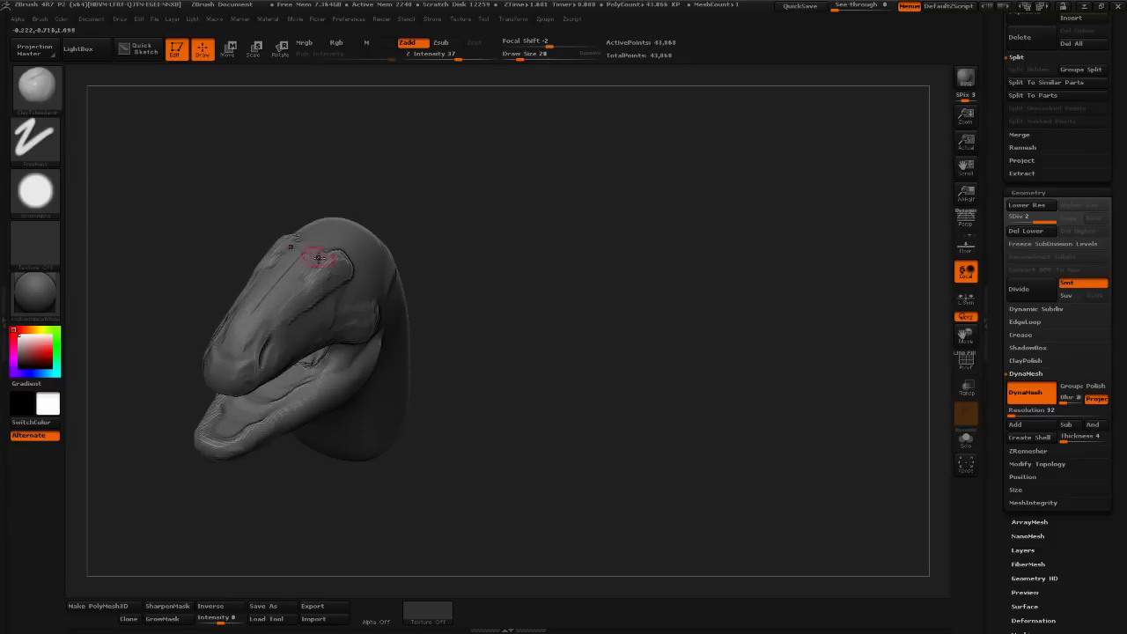
key("shift")
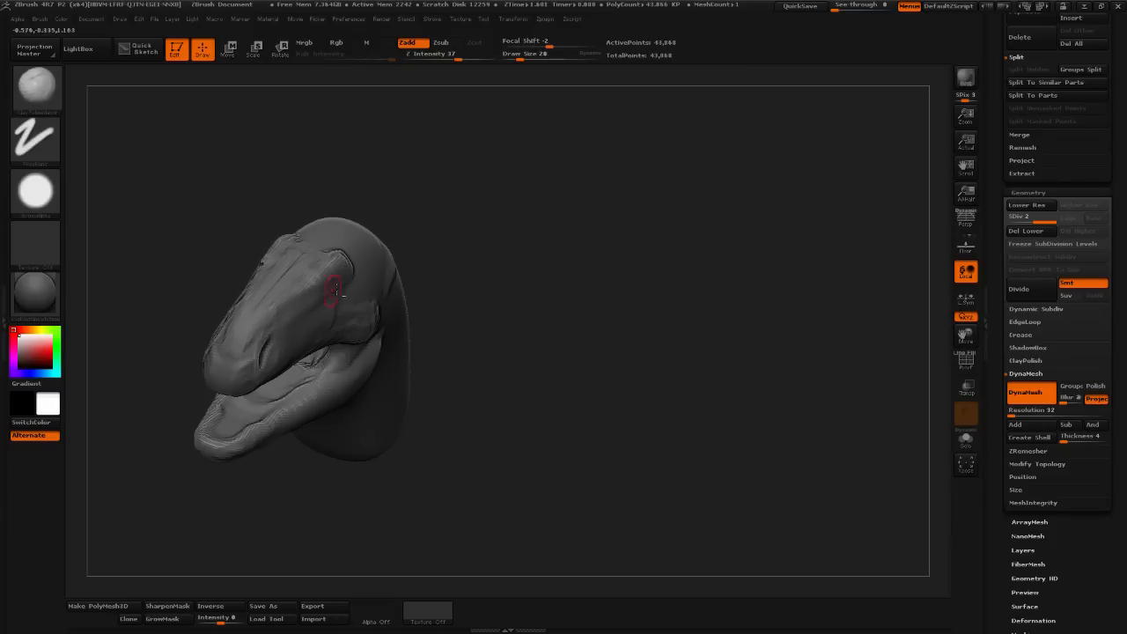
key("shift")
- Refine the rim of the nostrils with small clay strokes and smooth the surrounding snout
mouse_move(433, 323)
left_mouse_down()
mouse_move(272, 352)
mouse_move(275, 335)
left_mouse_up()
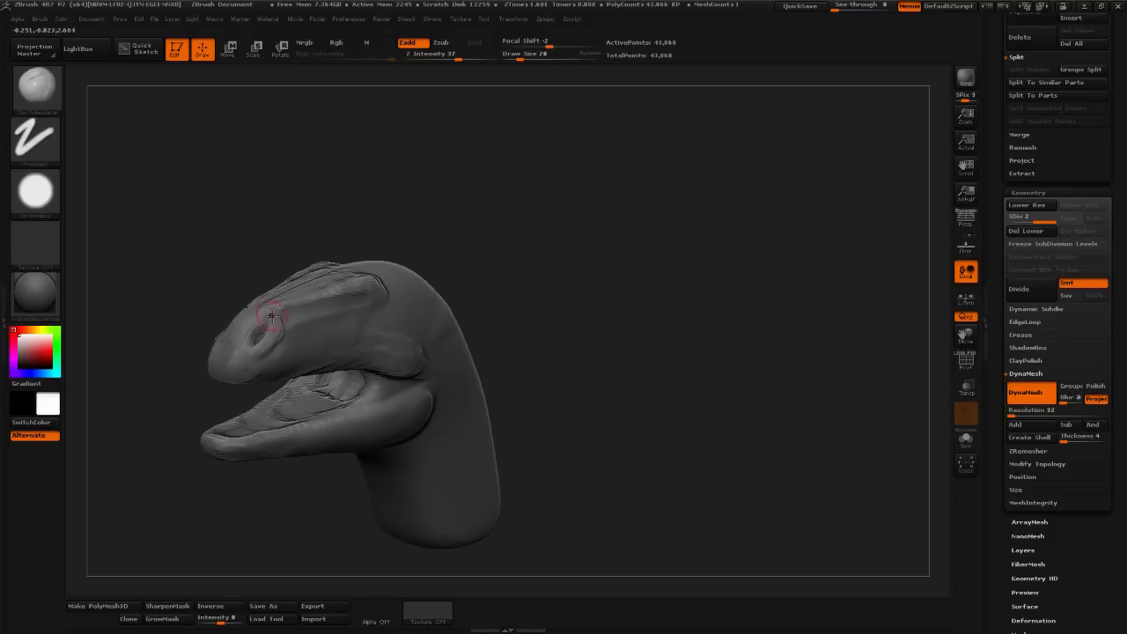
key("shift")
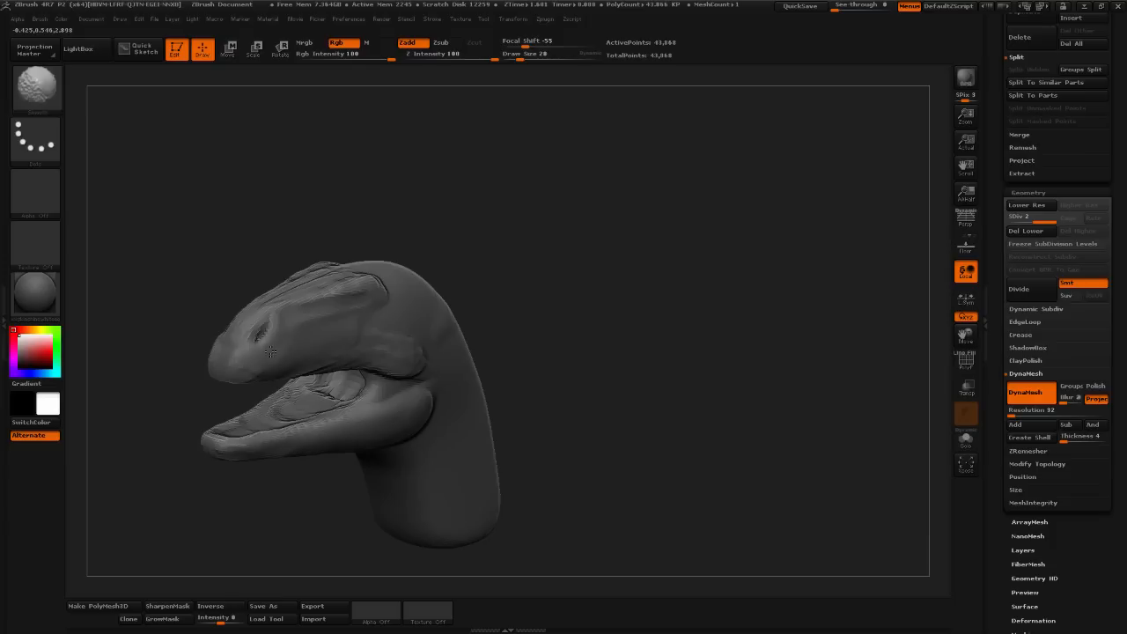
mouse_move(511, 262)
left_mouse_down()
mouse_move(536, 275)
mouse_move(530, 297)
mouse_move(495, 286)
left_mouse_up()
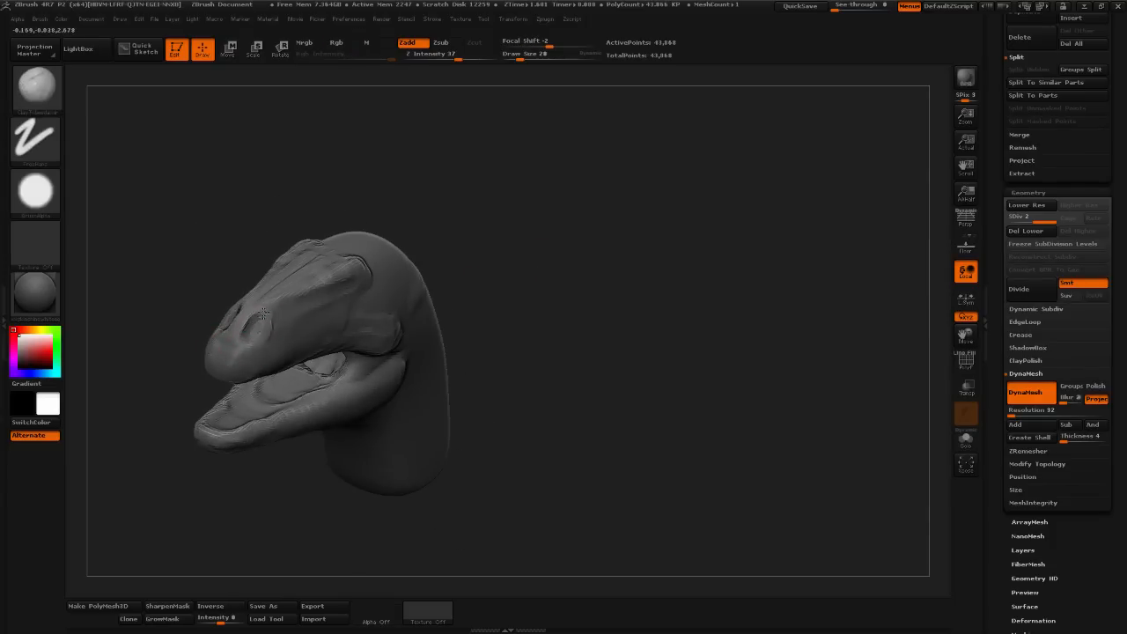
- Smooth the snout surface around and below the nostrils
key("shift")
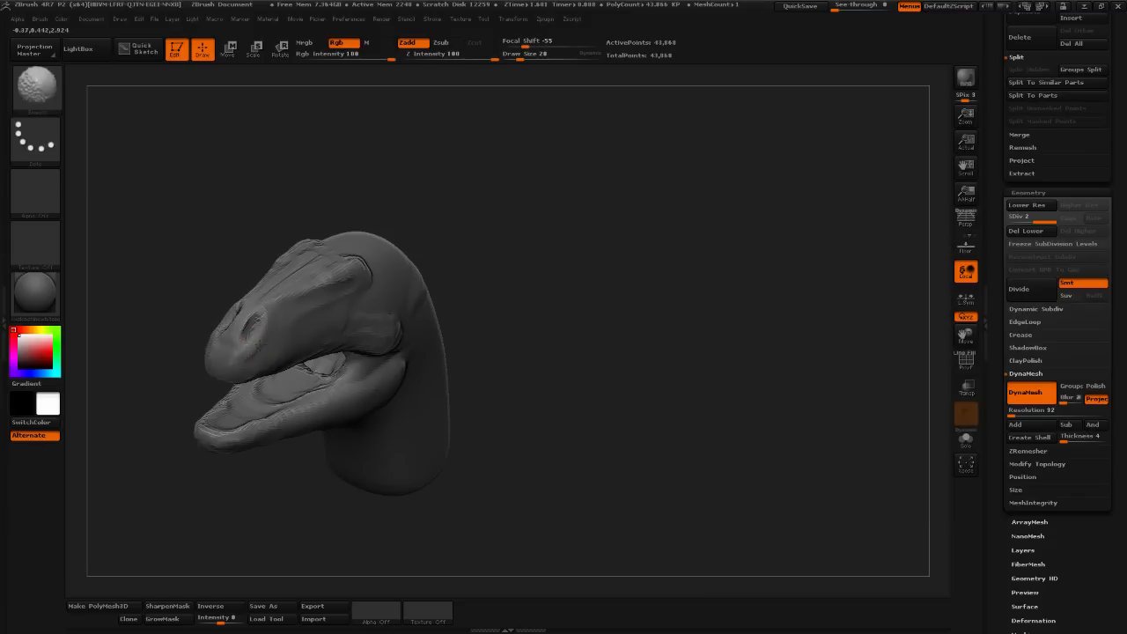
left_click_drag(251, 352, 251, 342, "shift")
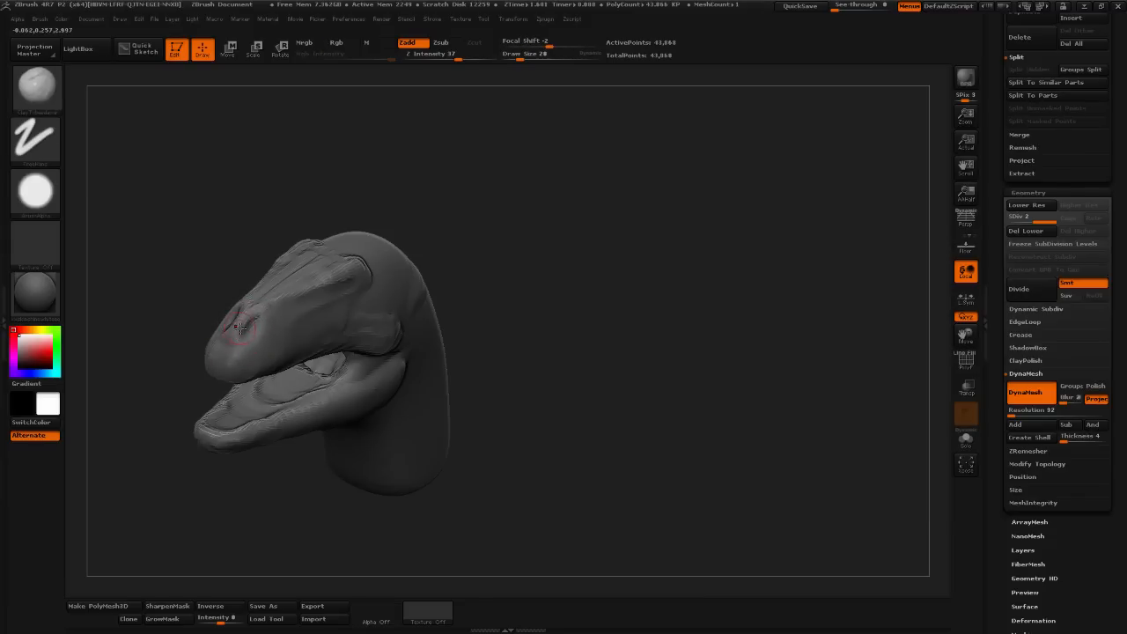
key("shift")
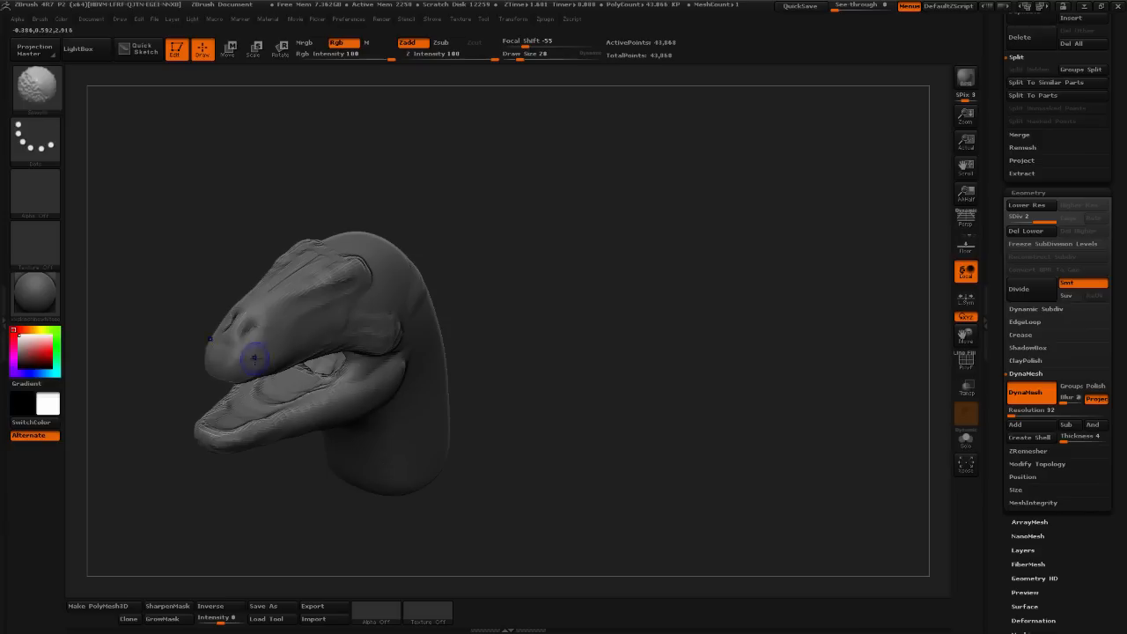
key("shift")
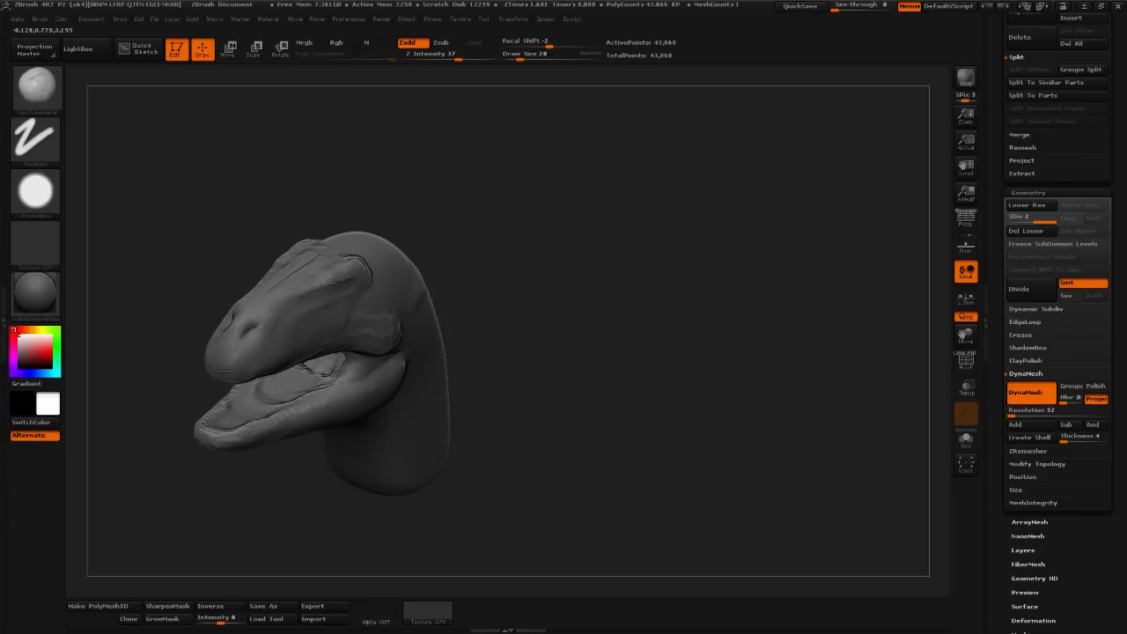
- Shape the temple area behind the brow ridges with clay strokes
mouse_move(494, 291)
left_mouse_down()
mouse_move(536, 255)
mouse_move(493, 252)
mouse_move(327, 329)
mouse_move(240, 401)
mouse_move(245, 376)
left_mouse_up()
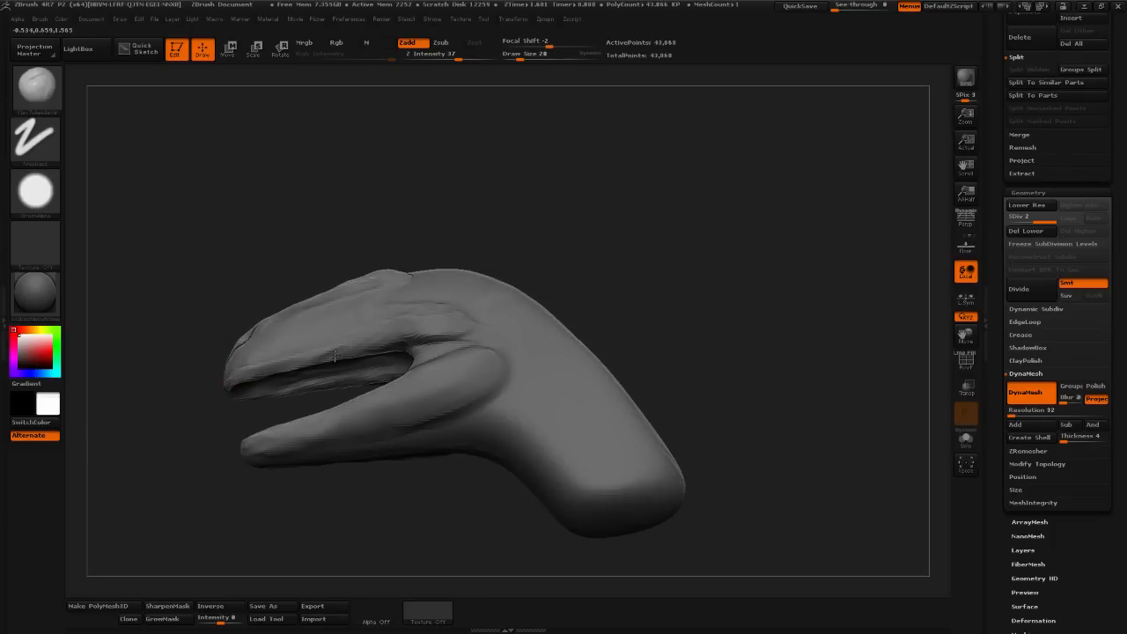
left_click_drag(493, 264, 634, 252)
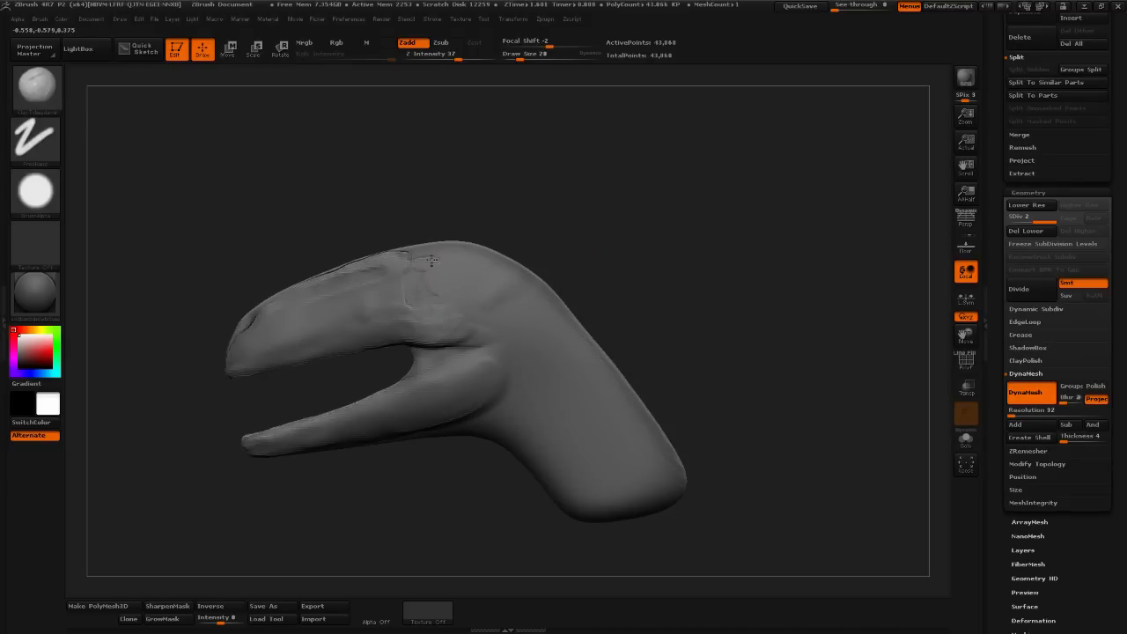
mouse_move(494, 211)
left_mouse_down()
mouse_move(471, 236)
mouse_move(412, 226)
mouse_move(463, 224)
mouse_move(428, 235)
mouse_move(450, 241)
mouse_move(509, 240)
left_mouse_up()
mouse_move(509, 239)
left_mouse_down()
mouse_move(435, 236)
mouse_move(497, 234)
mouse_move(523, 254)
mouse_move(512, 271)
left_mouse_up()
- Set the Draw Size to 78, build up muscle ridges along the back and side of the neck, and smooth them
key("shift")
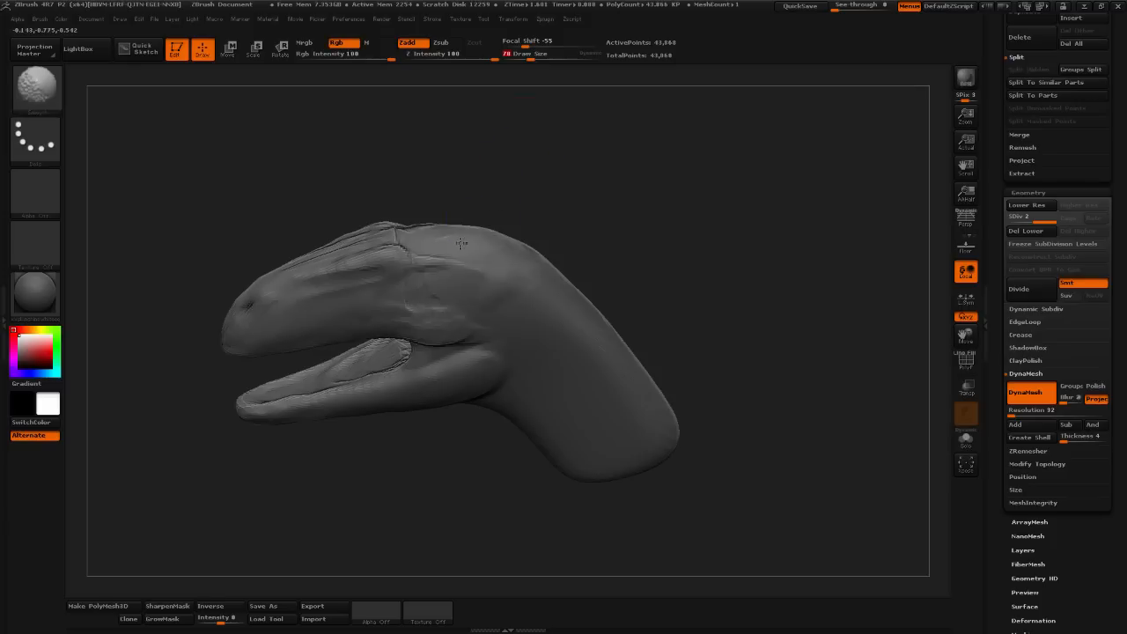
left_click_drag(615, 295, 644, 295, "shift")
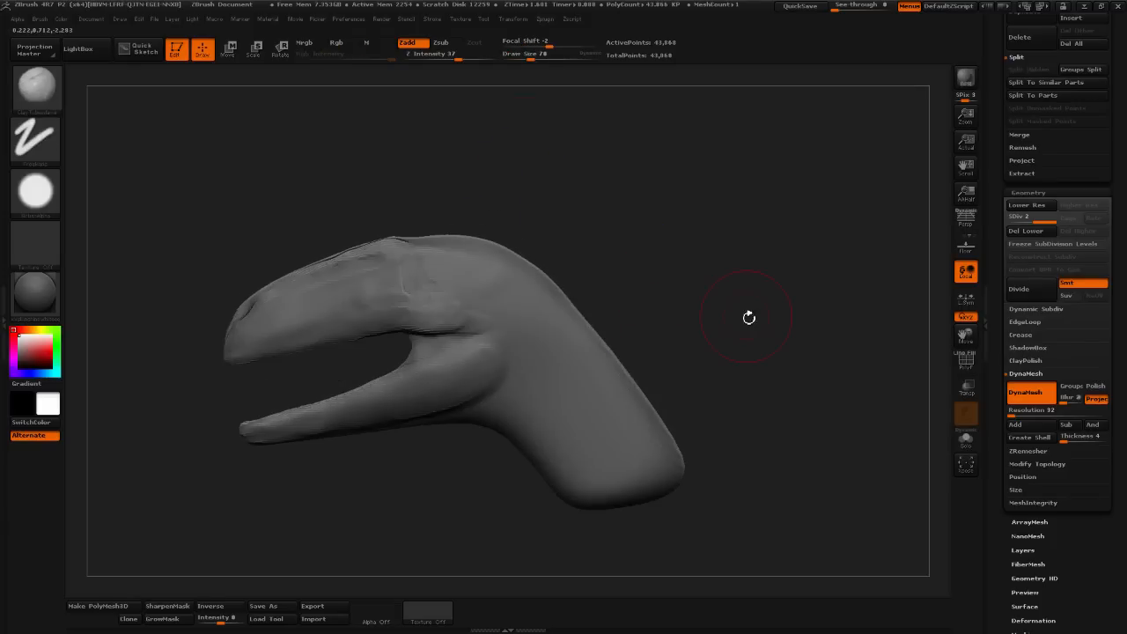
left_click_drag(750, 318, 615, 287, "alt")
left_click_drag(579, 340, 377, 255)
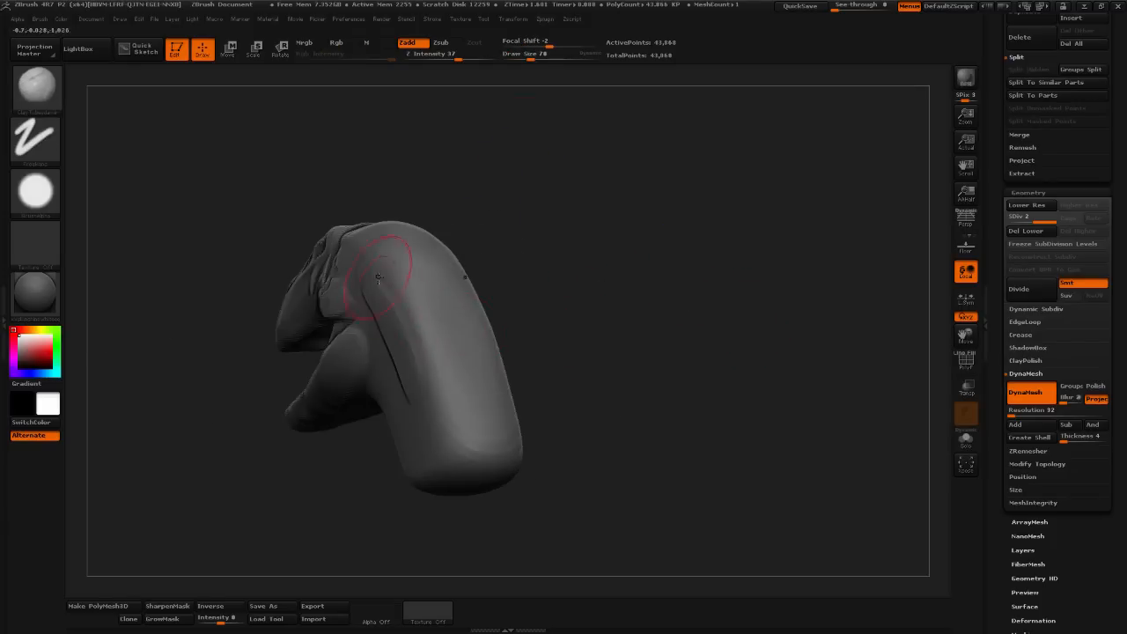
left_click_drag(444, 245, 490, 388)
left_click_drag(412, 275, 447, 386)
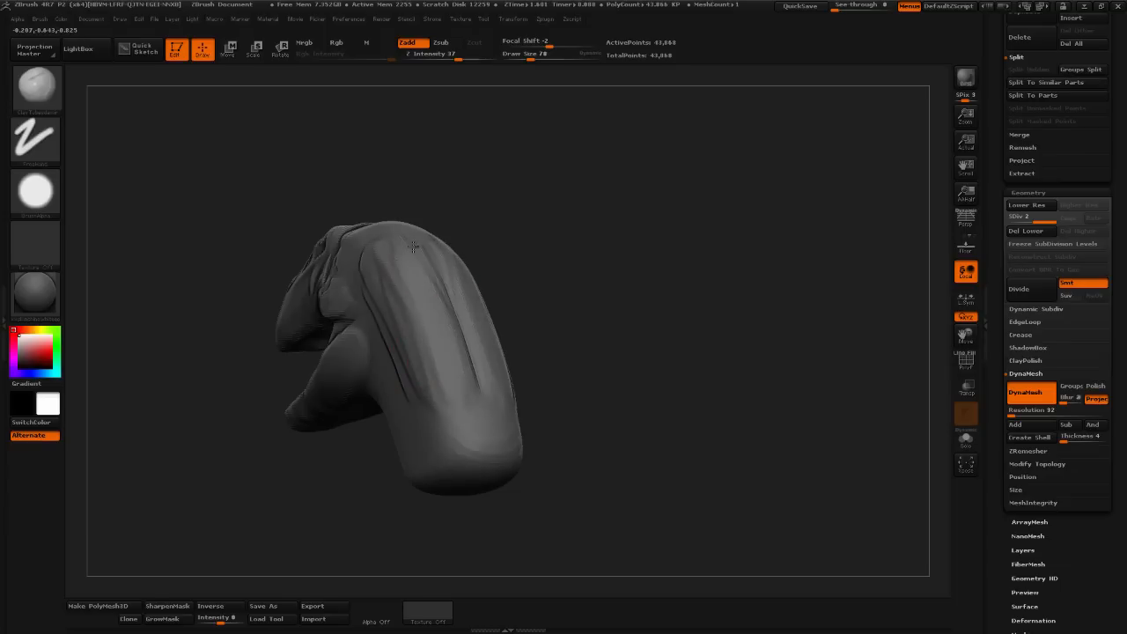
left_click_drag(439, 243, 476, 386)
key("shift")
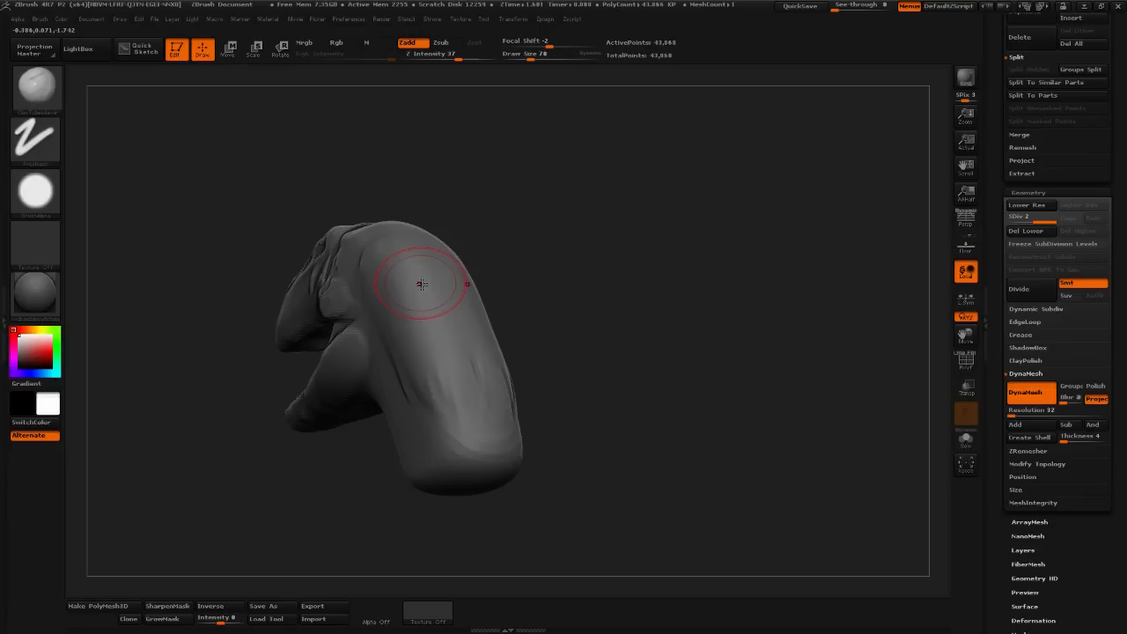
left_click_drag(439, 264, 463, 384, "shift")
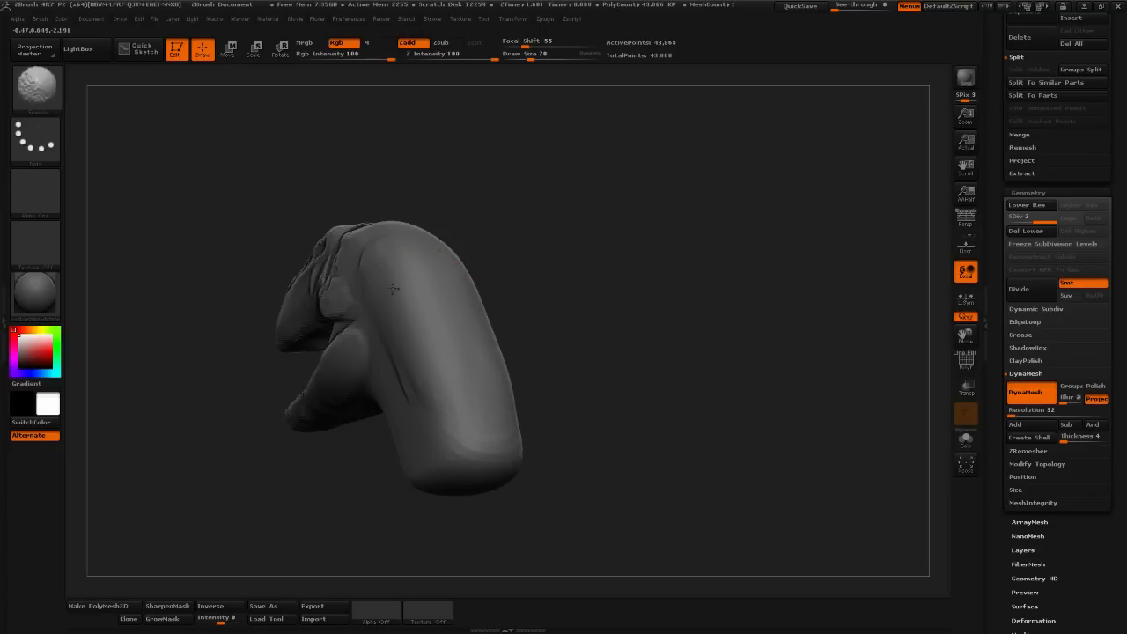
- Add long clay strokes down the nape from behind the head to the base of the neck
left_click_drag(471, 246, 533, 249)
left_click_drag(304, 222, 397, 385)
left_click_drag(568, 308, 498, 307)
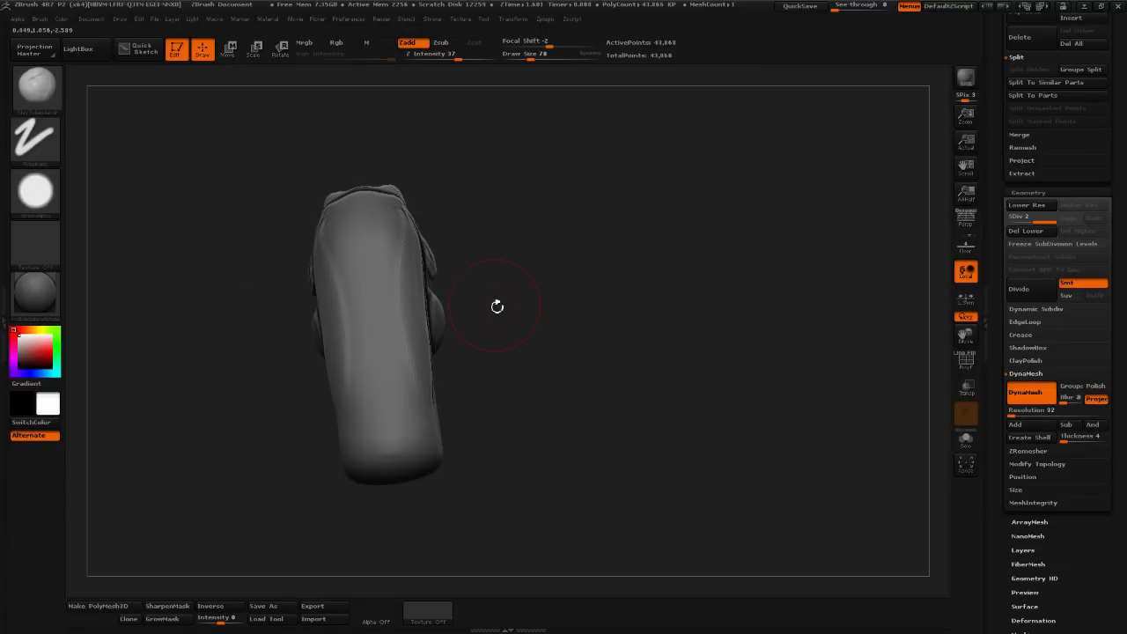
left_click_drag(365, 285, 379, 390)
mouse_move(480, 387)
left_mouse_down()
mouse_move(350, 279)
mouse_move(461, 236)
mouse_move(315, 251)
left_mouse_up()
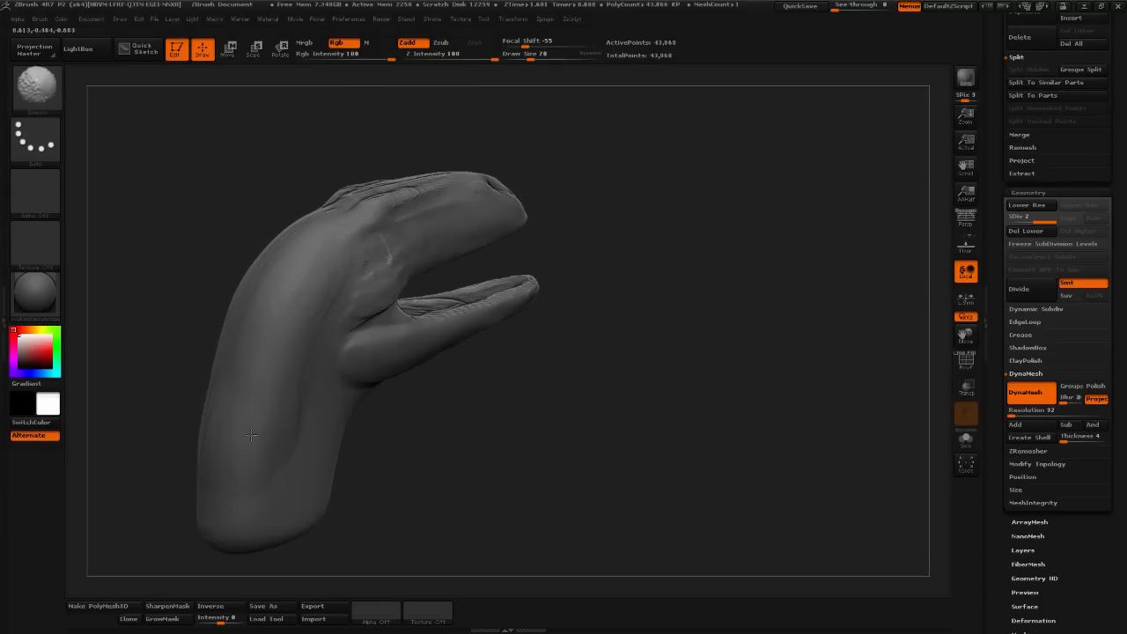
- Build up the side of the neck behind the jaw muscle and smooth the strokes into the surface
mouse_move(241, 459)
left_mouse_down()
mouse_move(440, 479)
mouse_move(347, 438)
left_mouse_up()
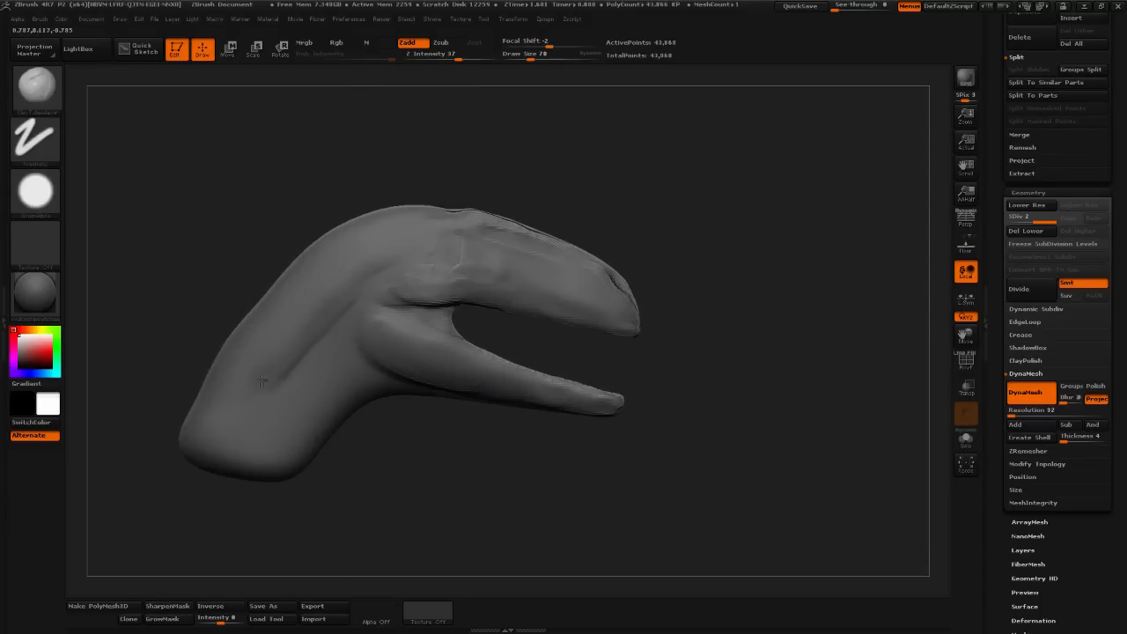
key("shift")
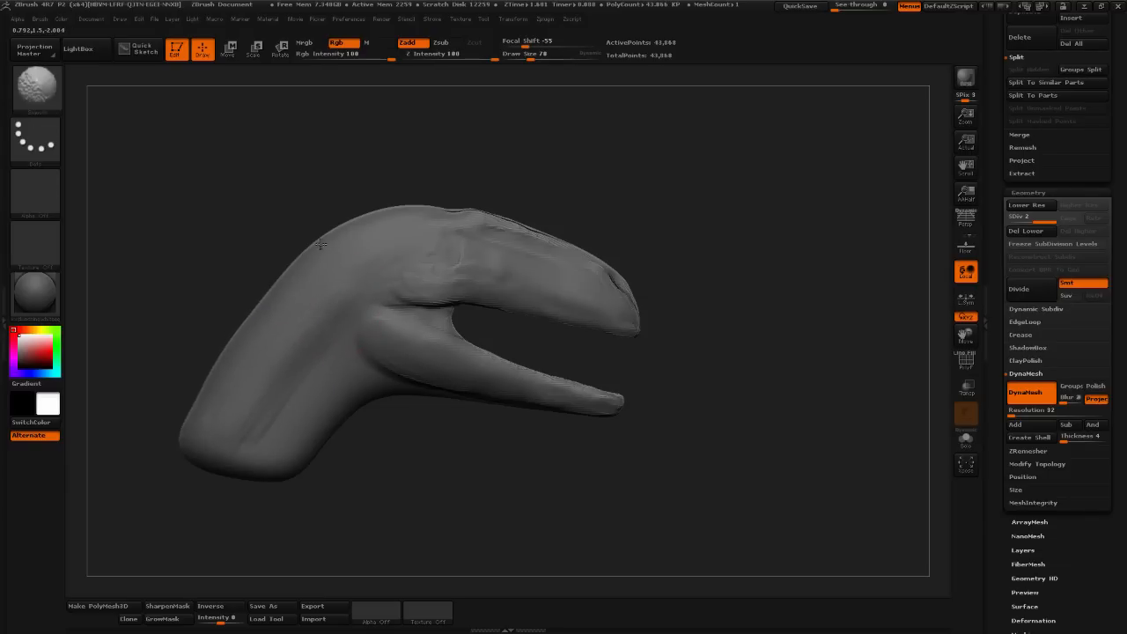
key("shift")
mouse_move(393, 490)
left_mouse_down("alt")
mouse_move(395, 435)
mouse_move(380, 429)
left_mouse_up("alt")
mouse_move(344, 324)
left_mouse_down("shift")
mouse_move(302, 391)
mouse_move(350, 349)
mouse_move(330, 352)
left_mouse_up("shift")
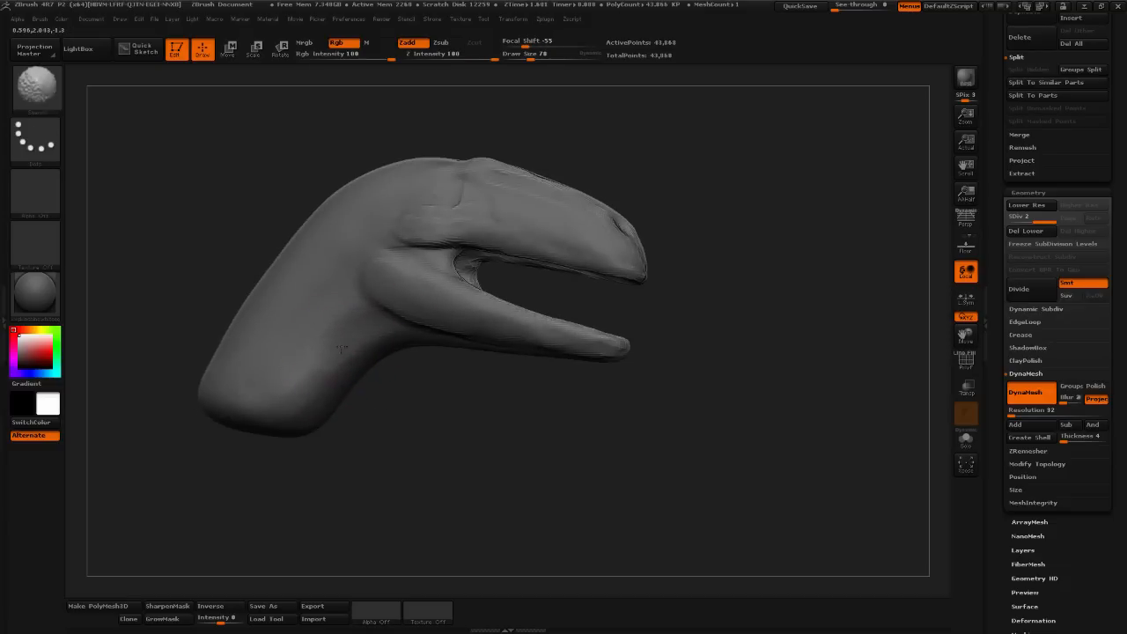
- Fill out the throat beneath the lower jaw with clay strokes and smooth the underside of the neck
mouse_move(467, 434)
left_mouse_down()
mouse_move(378, 322)
mouse_move(422, 316)
left_mouse_up()
key("shift")
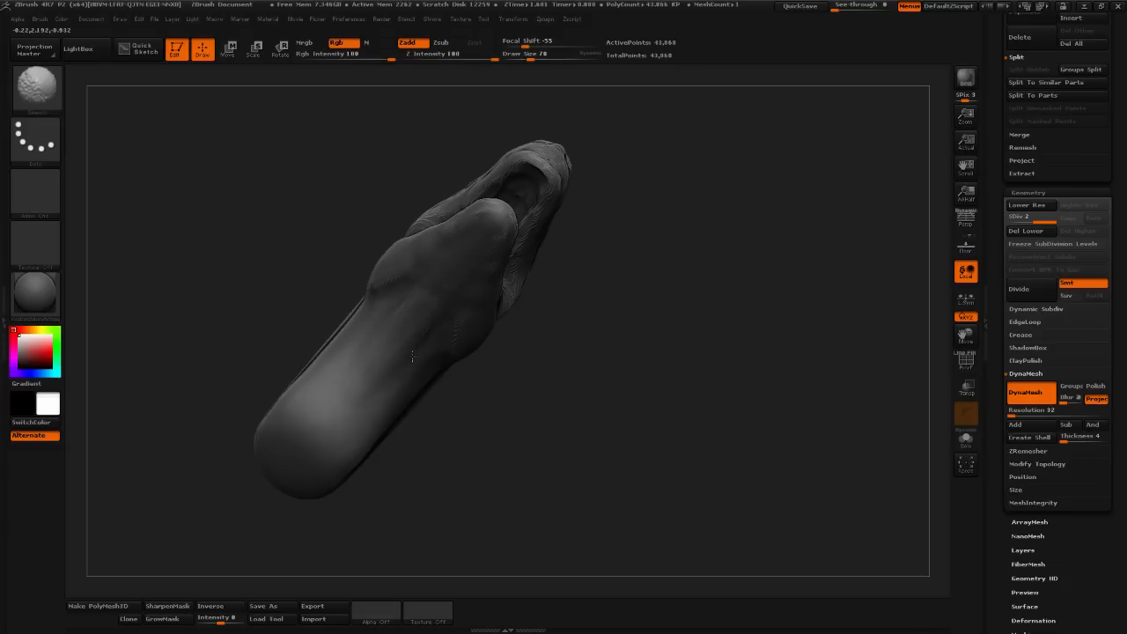
left_click_drag(393, 393, 358, 444)
key("shift")
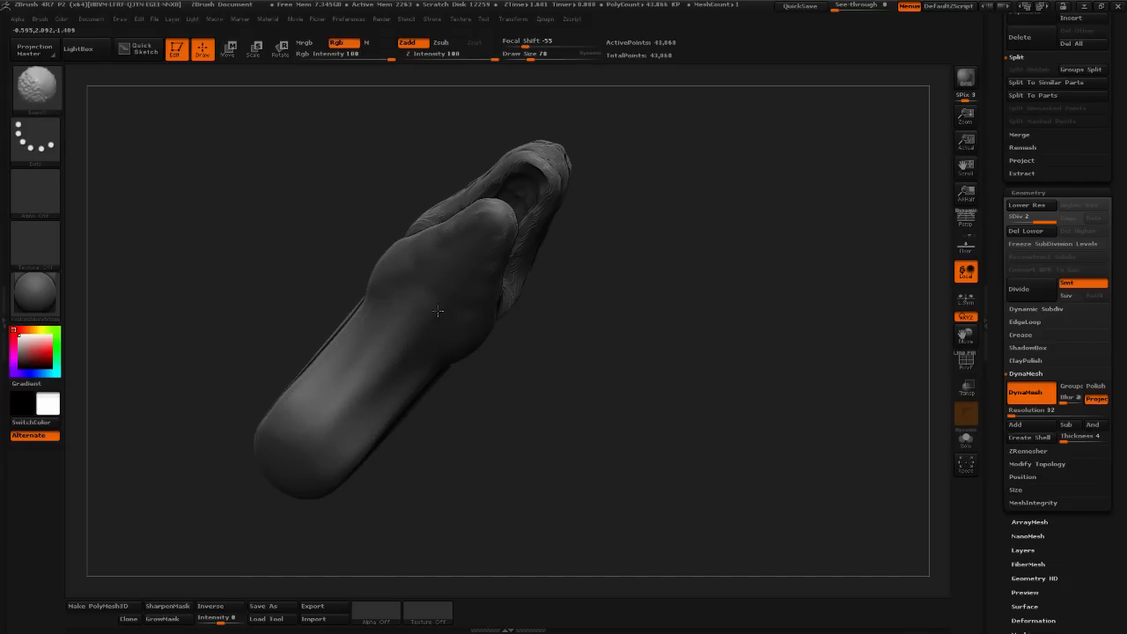
right_click_drag(437, 311, 364, 447)
key("shift")
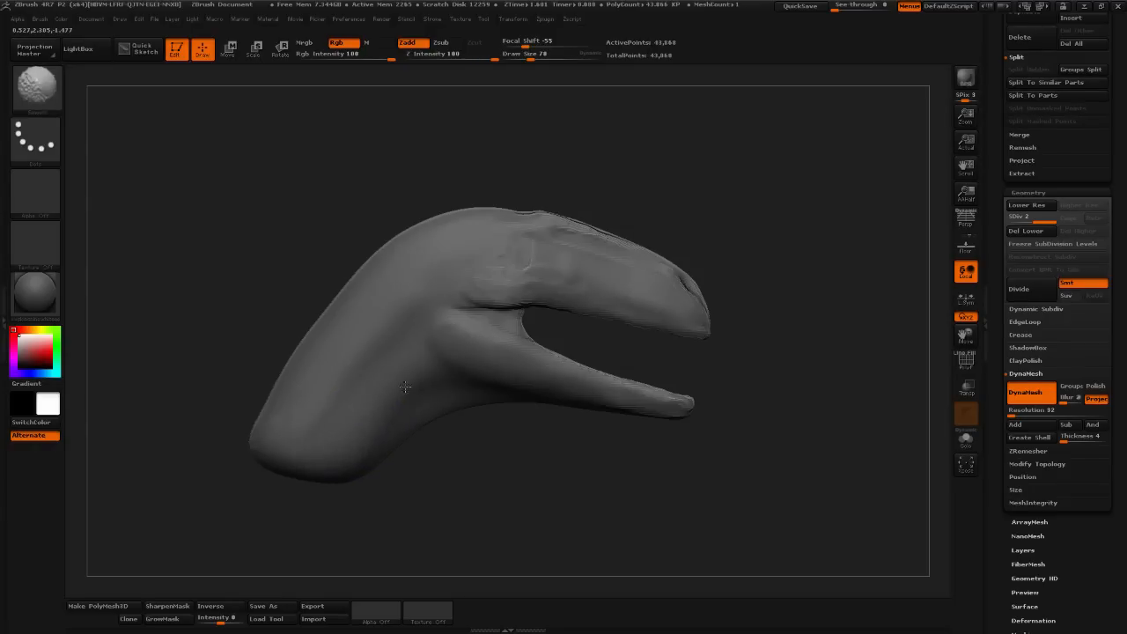
- Switch to the Move brush with Draw Size 82 and Z Intensity 28, and adjust the corner of the mouth
mouse_move(405, 387)
right_mouse_down()
mouse_move(493, 454)
mouse_move(535, 342)
mouse_move(722, 346)
right_mouse_up()
left_click(259, 99)
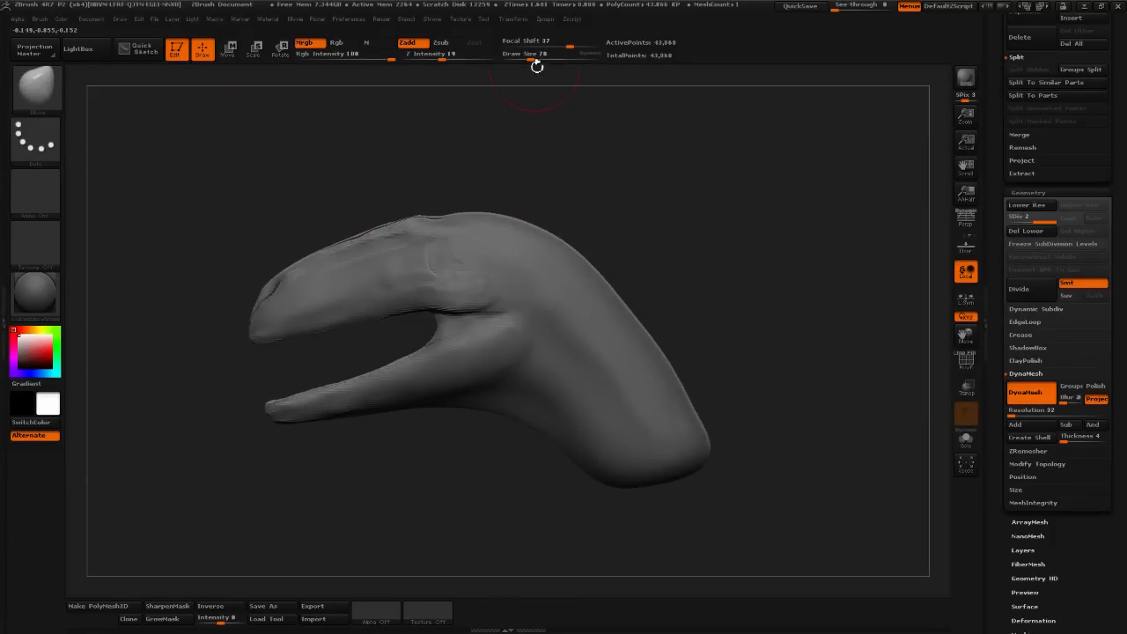
left_click_drag(537, 59, 535, 59)
left_click_drag(443, 60, 451, 60)
left_click_drag(547, 65, 531, 59)
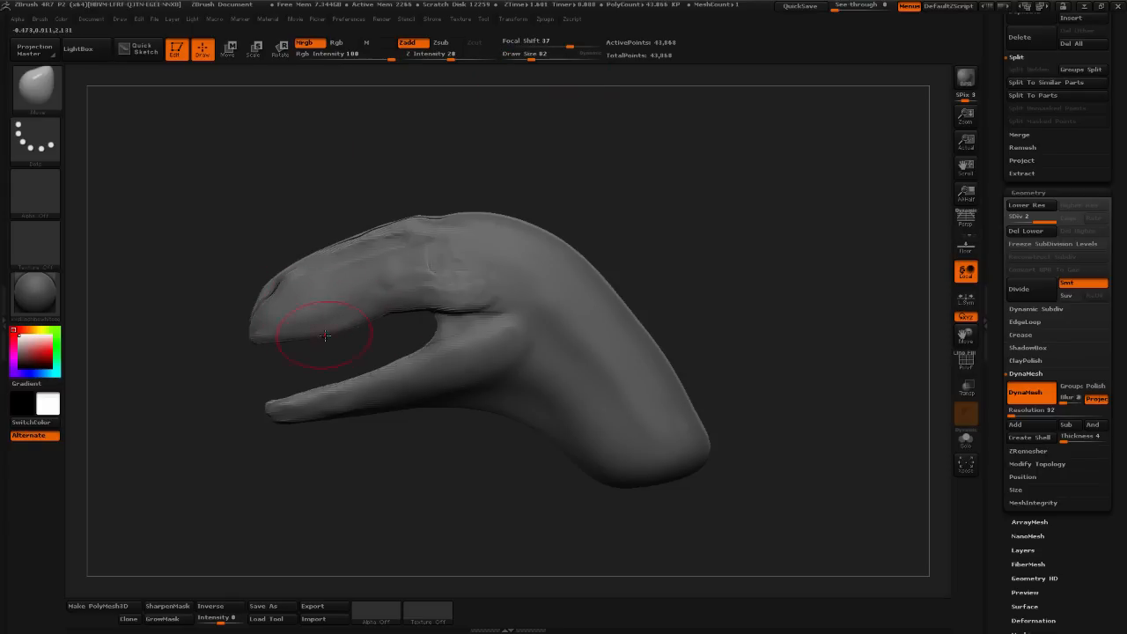
left_click_drag(445, 305, 442, 313)
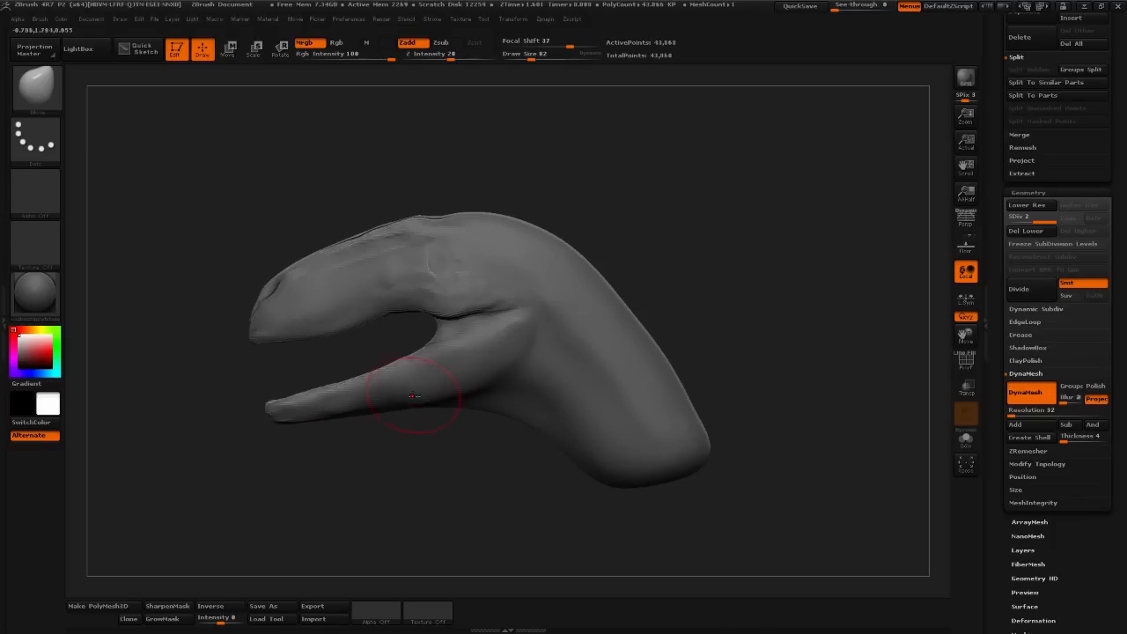
- Reshape the lower jaw tip and the front of the snout with the Move brush at Draw Sizes 155 and 145
left_click(542, 56)
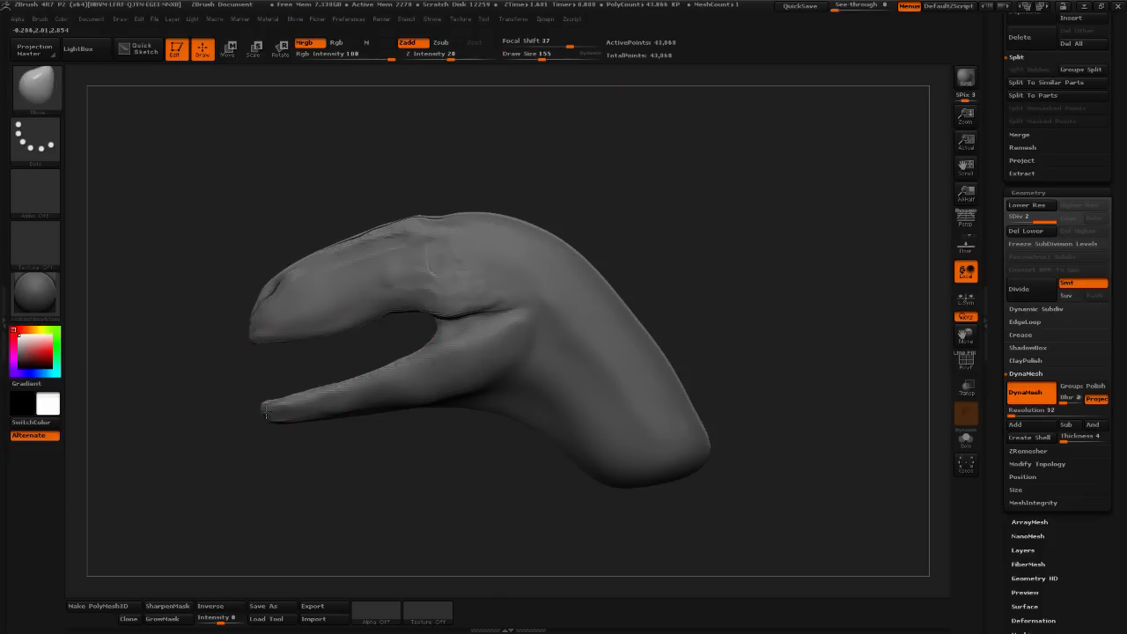
mouse_move(266, 413)
left_mouse_down()
mouse_move(278, 451)
mouse_move(221, 327)
left_mouse_up()
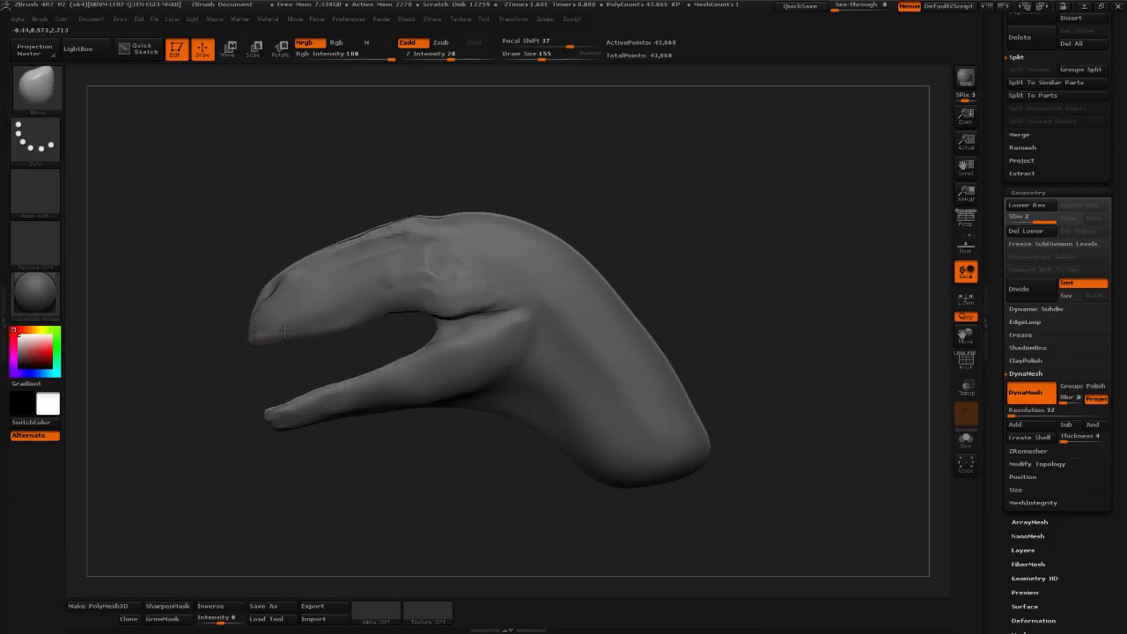
mouse_move(233, 372)
left_mouse_down("alt")
mouse_move(276, 353)
mouse_move(239, 340)
left_mouse_up("alt")
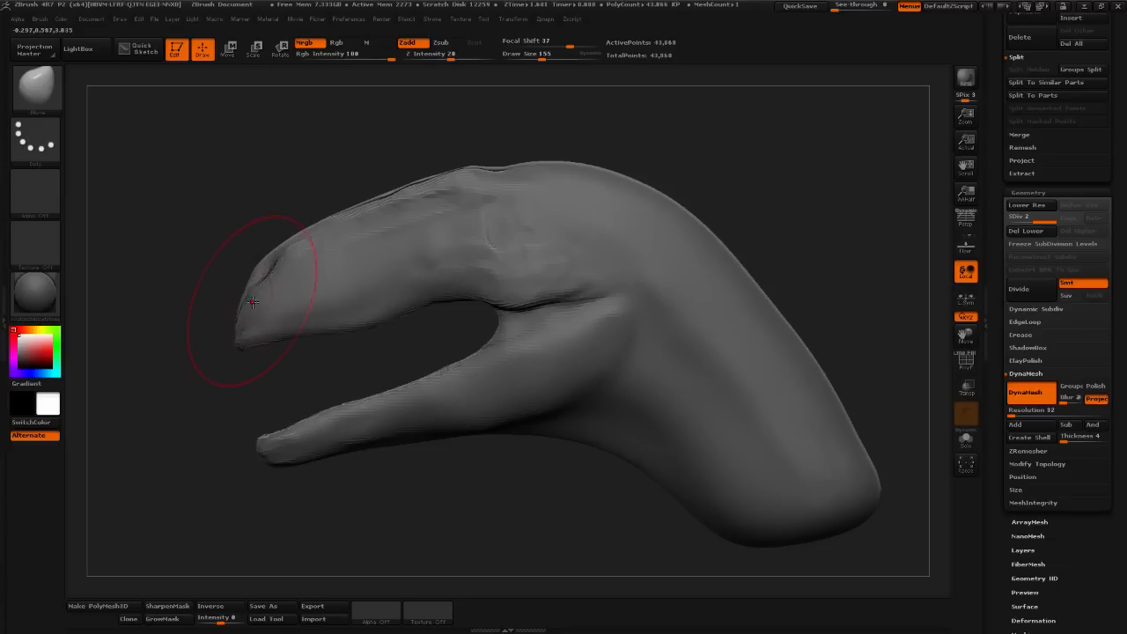
left_click_drag(258, 275, 332, 231)
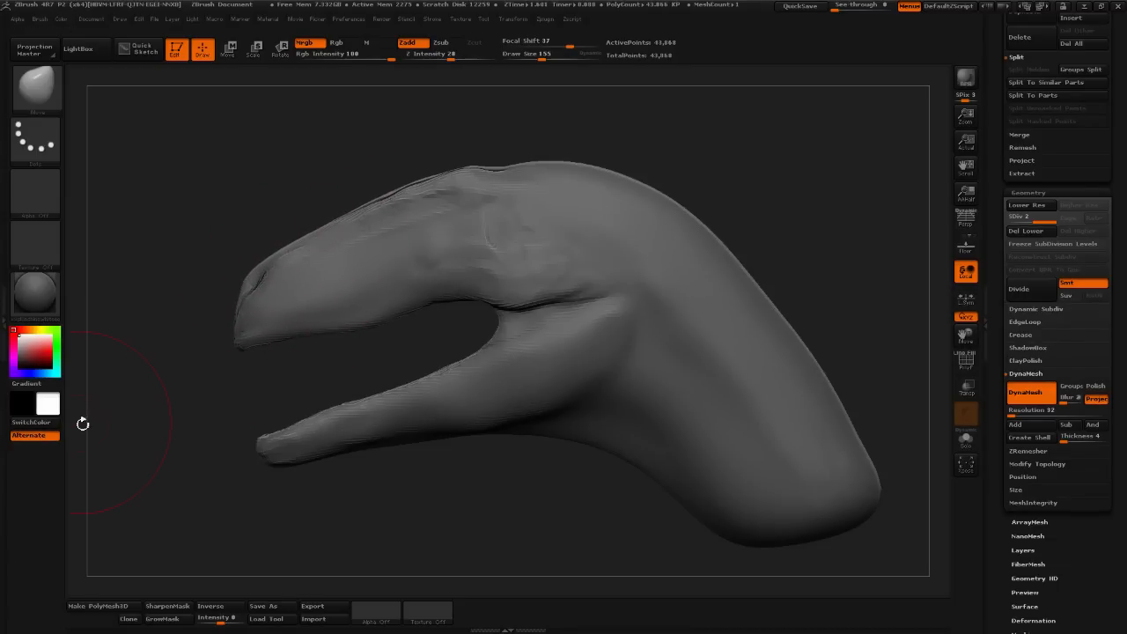
left_click_drag(97, 414, 150, 367)
right_click_drag(286, 262, 274, 296, "ctrl")
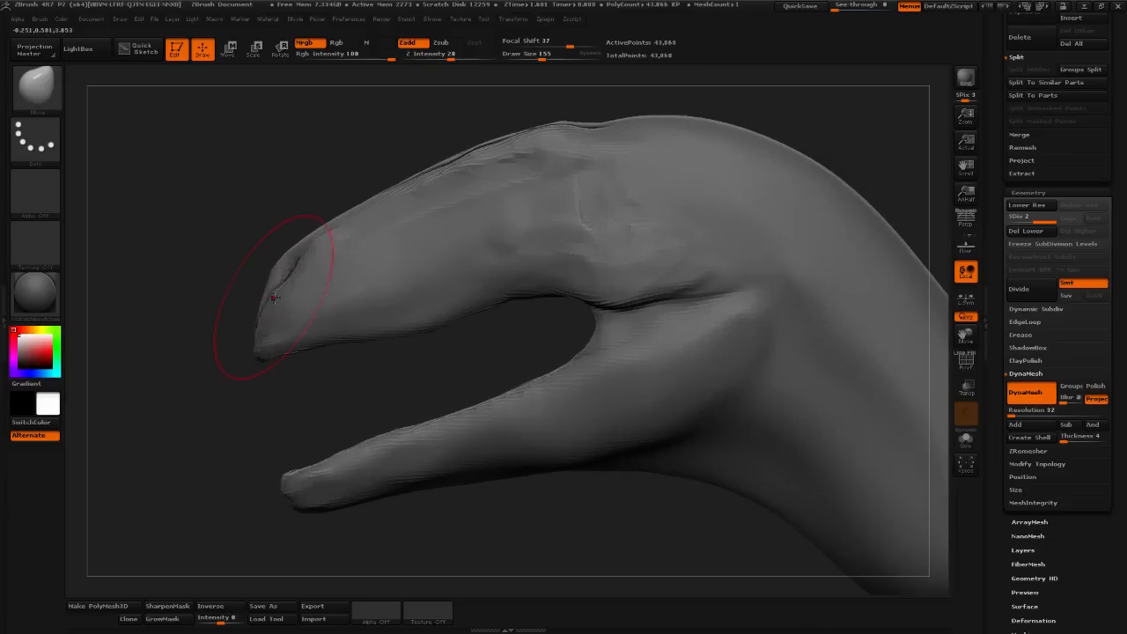
left_click_drag(289, 250, 298, 259)
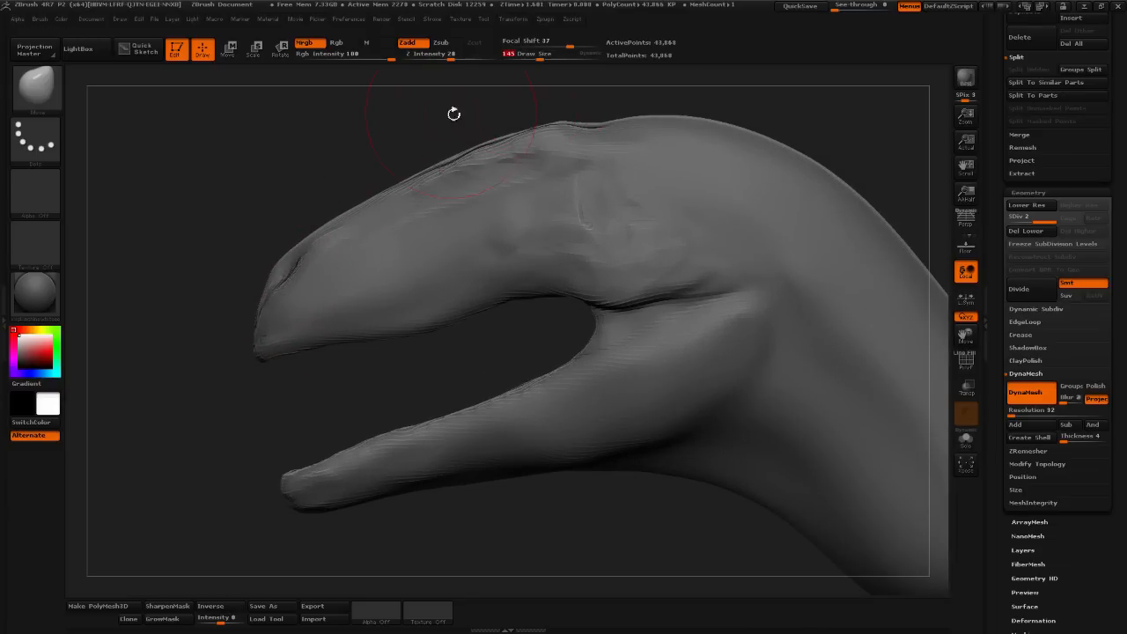
left_click_drag(455, 113, 302, 229)
mouse_move(340, 236)
right_mouse_down("ctrl")
mouse_move(376, 215)
mouse_move(344, 251)
right_mouse_up("ctrl")
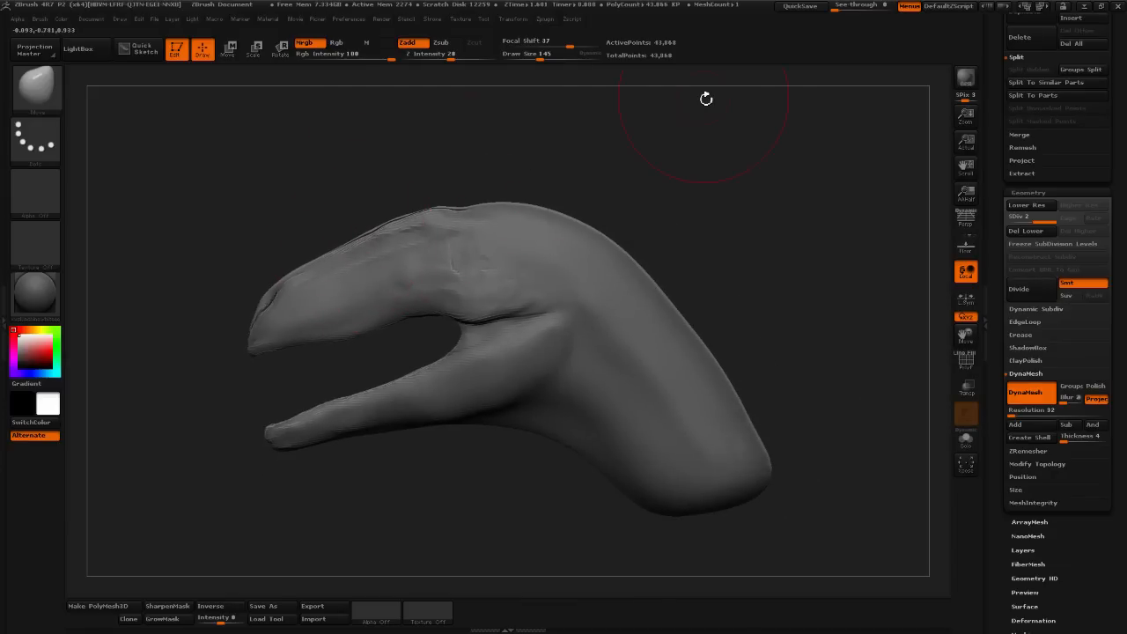
- Set the Draw Size to 131 and adjust the contour of the back of the head and neck with the Move brush
left_click(539, 59)
right_click_drag(415, 182, 408, 226, "alt")
mouse_move(406, 258)
left_mouse_down()
mouse_move(500, 256)
mouse_move(573, 275)
left_mouse_up()
left_click_drag(623, 301, 619, 306)
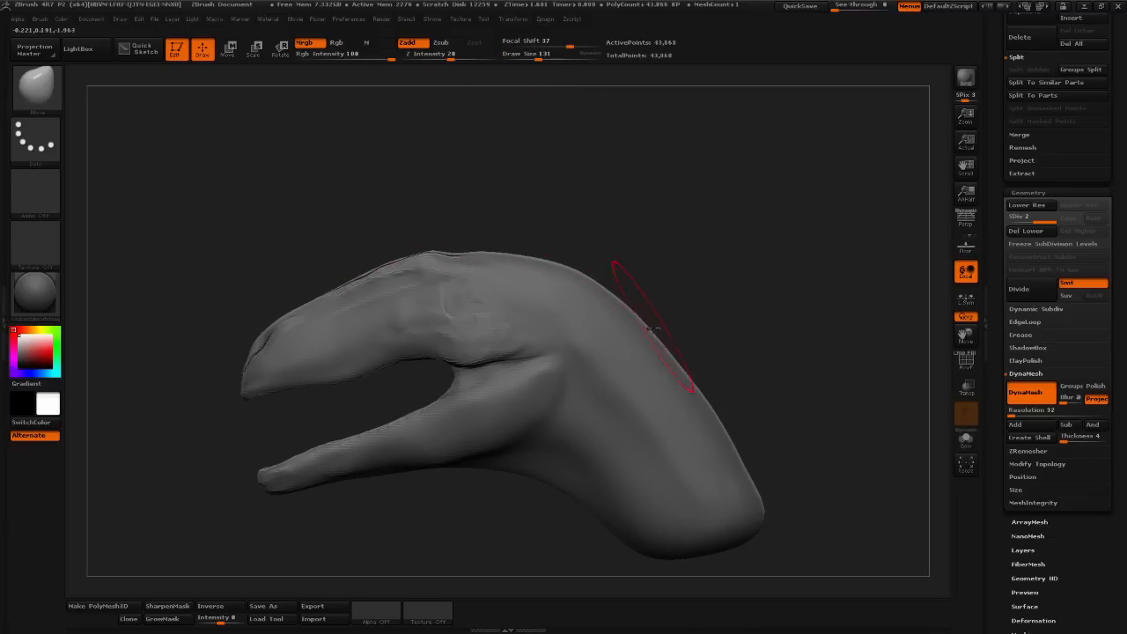
left_click_drag(685, 356, 680, 360)
left_click_drag(739, 445, 734, 448)
left_click_drag(678, 371, 683, 367)
left_click_drag(646, 335, 623, 303)
mouse_move(714, 330)
left_mouse_down()
mouse_move(732, 337)
mouse_move(714, 331)
left_mouse_up()
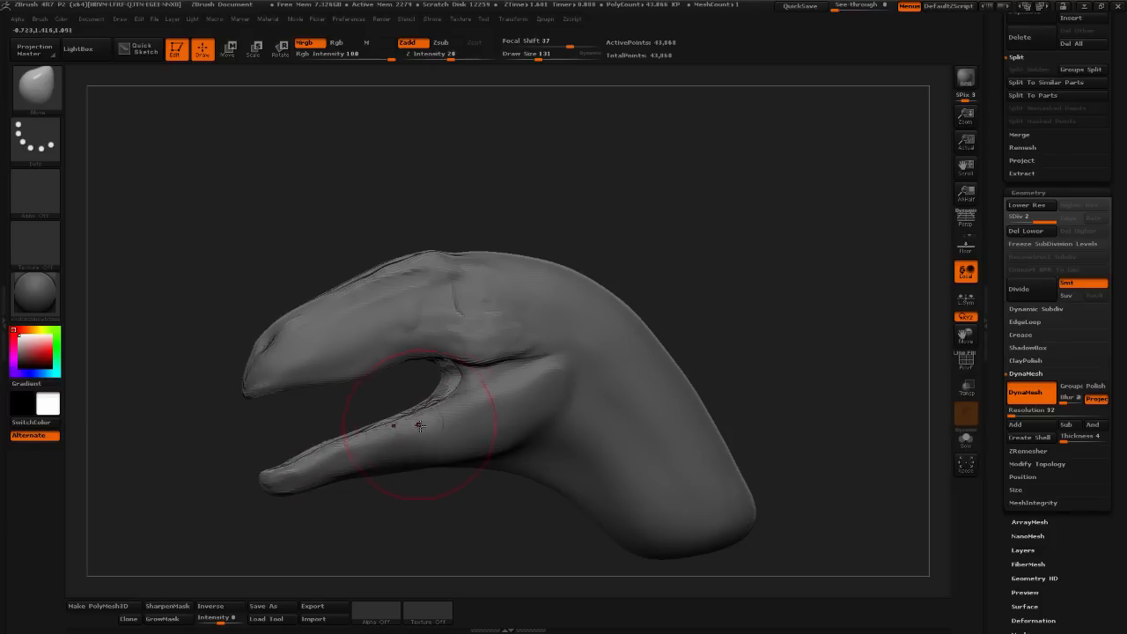
- Push the upper edge of the lower jaw upward near the mouth corner to thicken the jaw
mouse_move(419, 426)
left_mouse_down()
mouse_move(416, 416)
mouse_move(448, 388)
mouse_move(423, 394)
left_mouse_up()
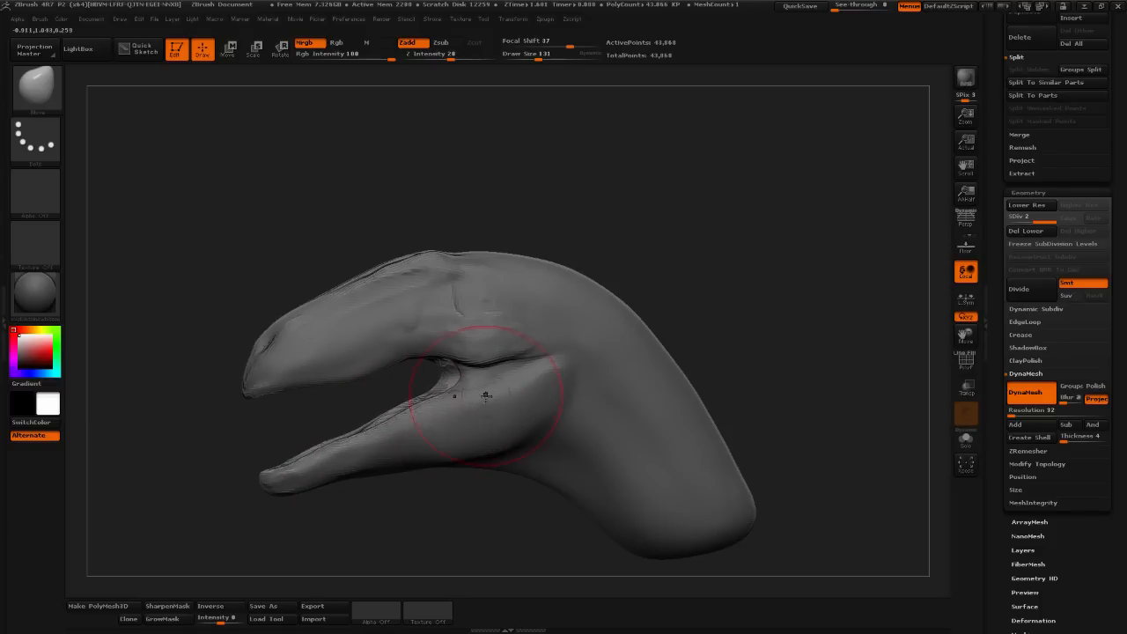
left_click_drag(669, 238, 673, 208)
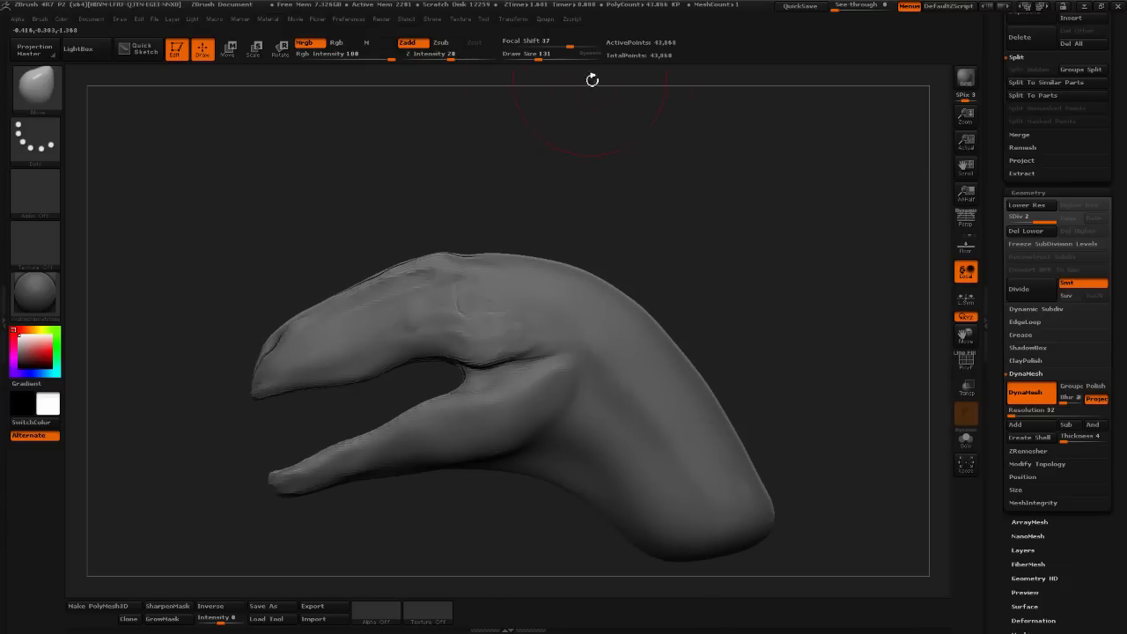
left_click(531, 56)
left_click_drag(431, 405, 427, 396)
- Set the Move brush's Draw Size to 251 and pull the sides of the head and jaw outward in front view
left_click(541, 56)
left_click_drag(555, 121, 617, 132)
left_click_drag(582, 227, 467, 363)
left_click_drag(542, 56, 552, 56)
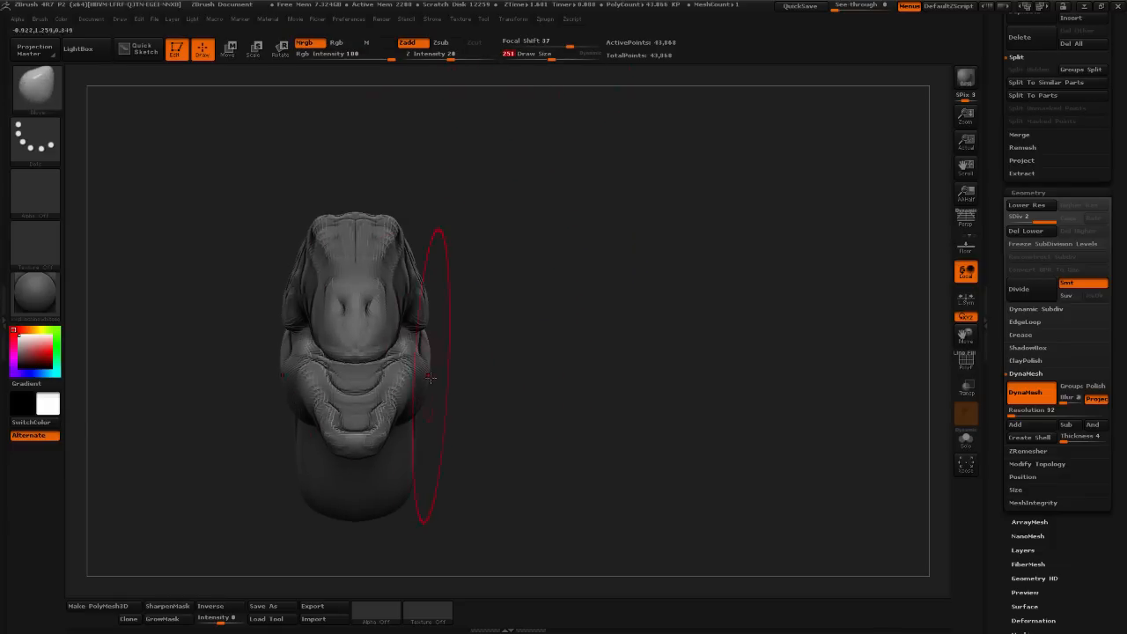
left_click_drag(421, 332, 450, 332)
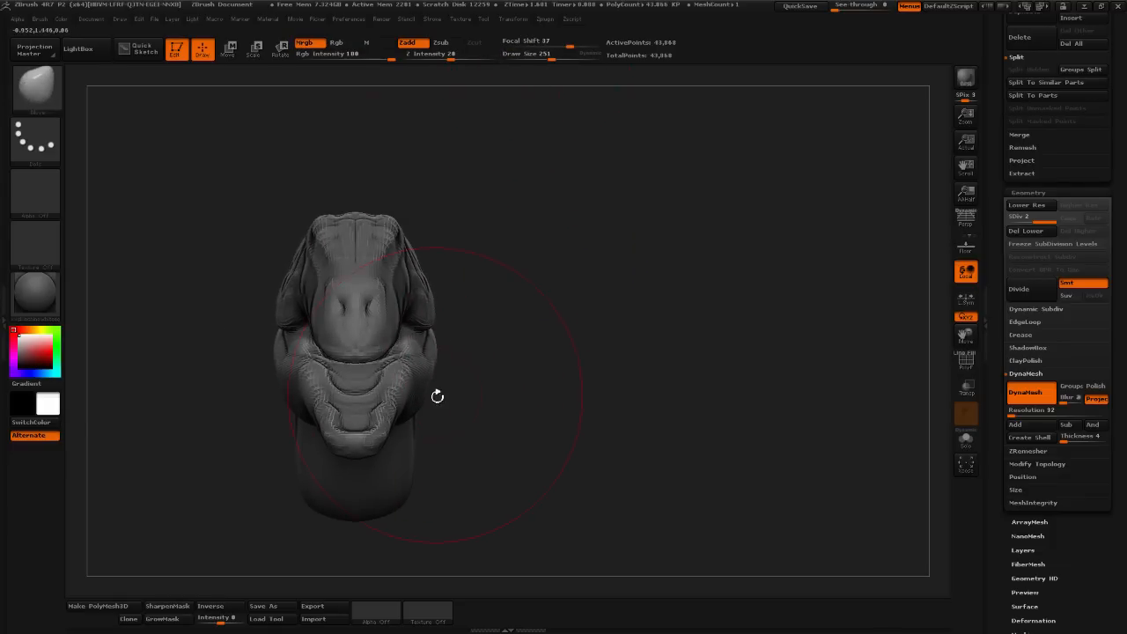
- Adjust the front of the lower jaw with the Move brush and reduce its Draw Size to 168
left_click_drag(442, 372, 425, 305)
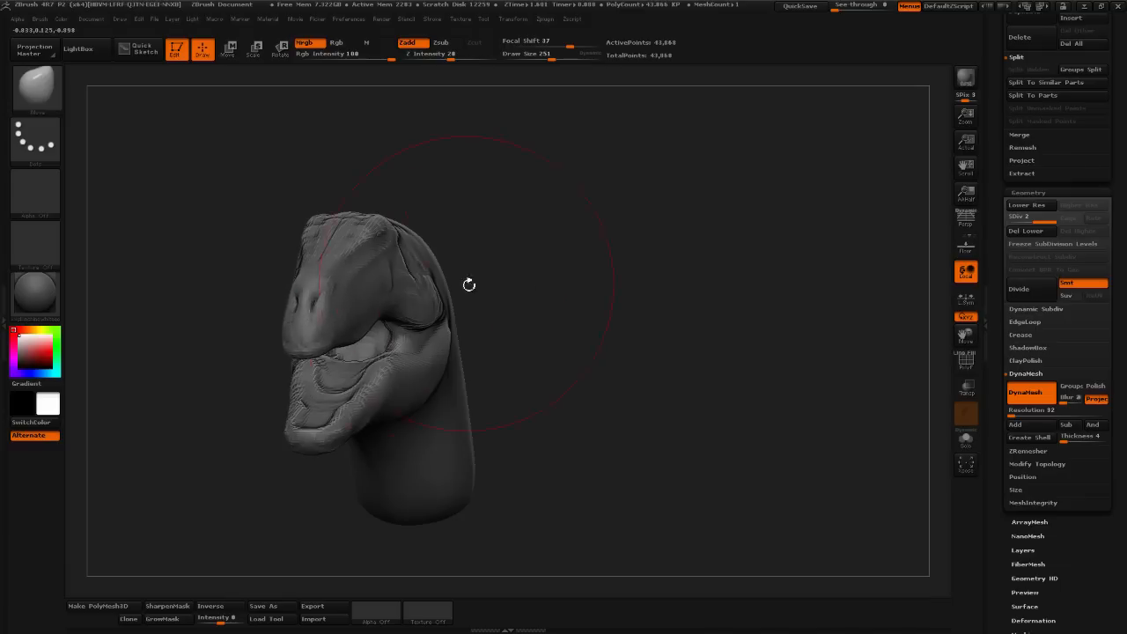
mouse_move(468, 284)
left_mouse_down()
mouse_move(550, 292)
mouse_move(537, 263)
mouse_move(525, 265)
left_mouse_up()
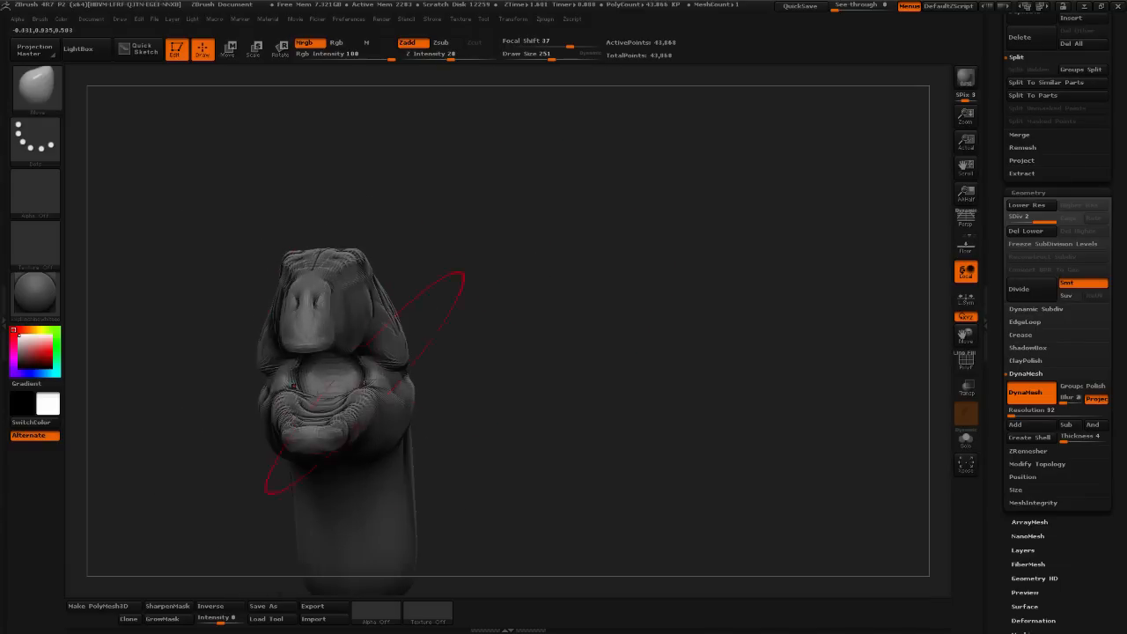
left_click_drag(361, 404, 353, 407)
mouse_move(552, 57)
left_mouse_down()
mouse_move(542, 56)
mouse_move(535, 177)
left_mouse_up()
left_click_drag(340, 500, 530, 359)
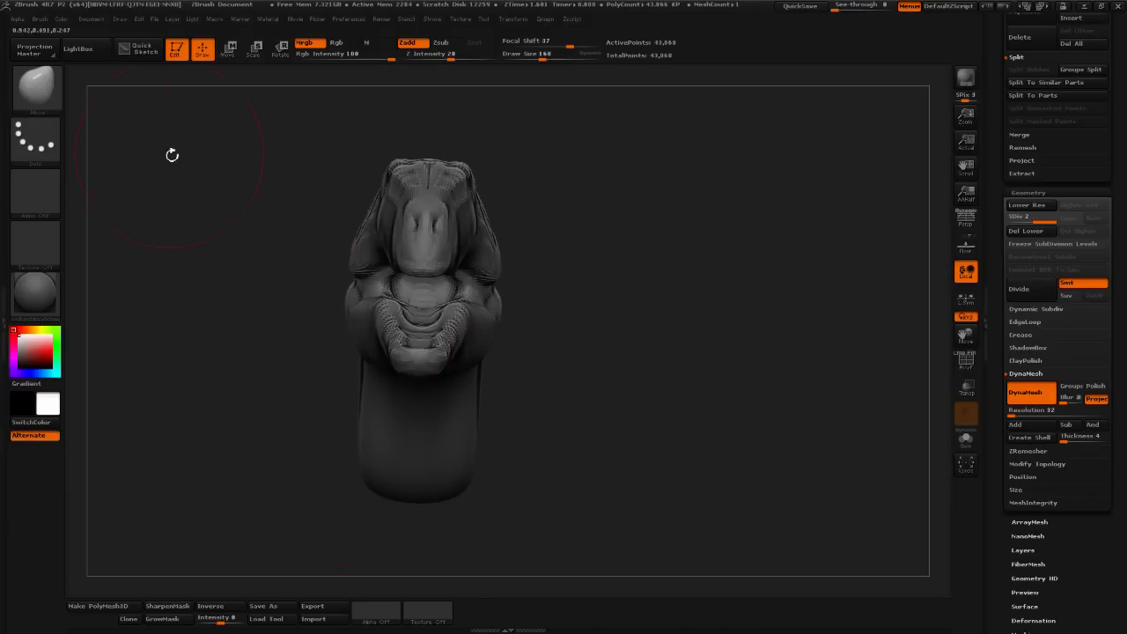
- Pick the TrimDynamic brush and divide the mesh to subdivision level 3 with DynaMesh turned off
left_click(35, 85)
left_click(619, 100)
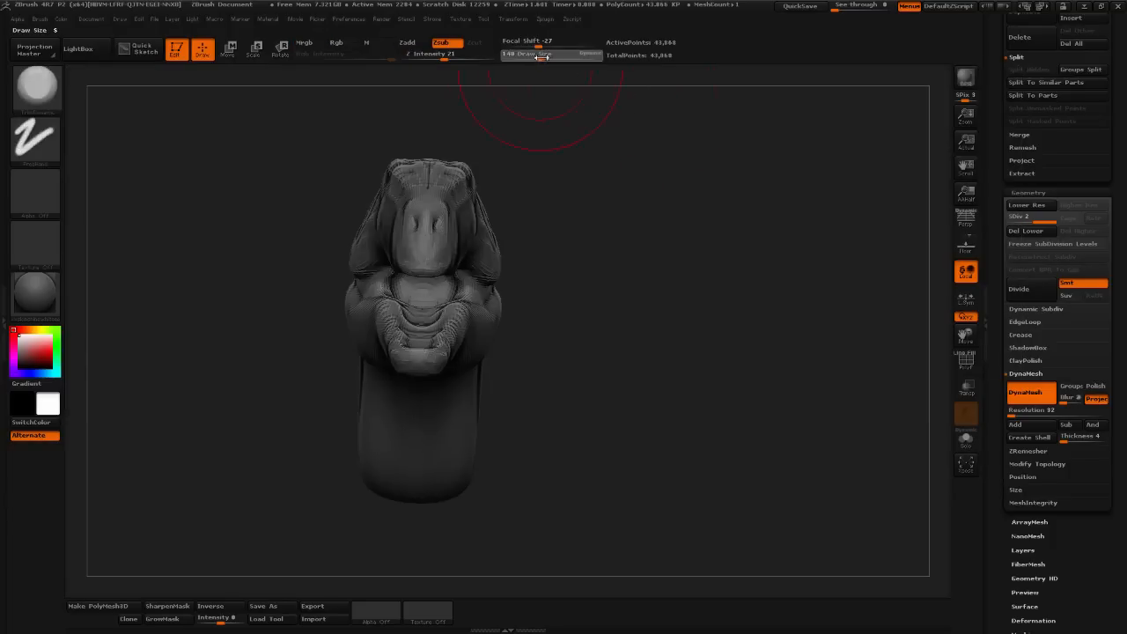
left_click(1032, 393)
left_click(1042, 294)
- Flatten the outer side and underside of the lower jaw with TrimDynamic at Draw Size 89
left_click_drag(766, 339, 572, 359)
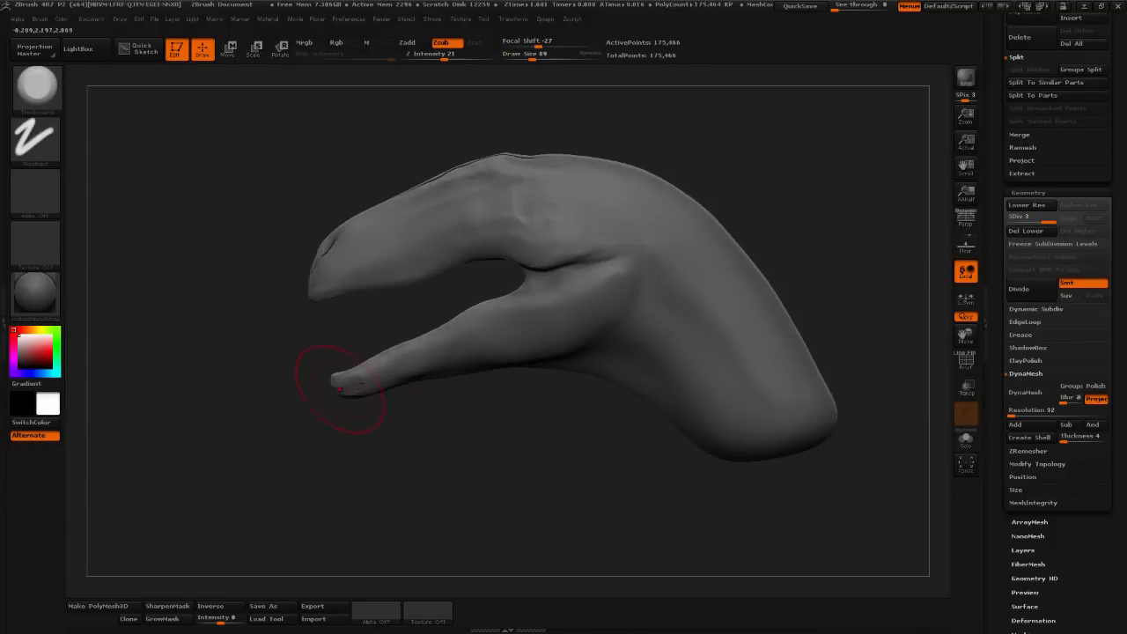
left_click_drag(342, 389, 430, 363)
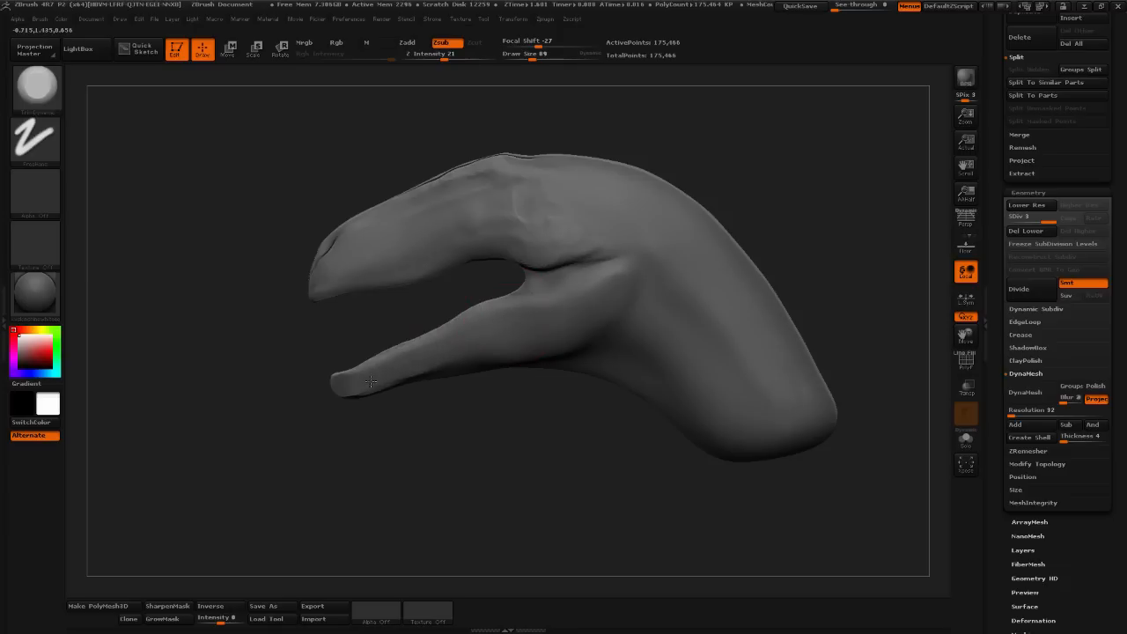
left_click_drag(401, 412, 428, 425)
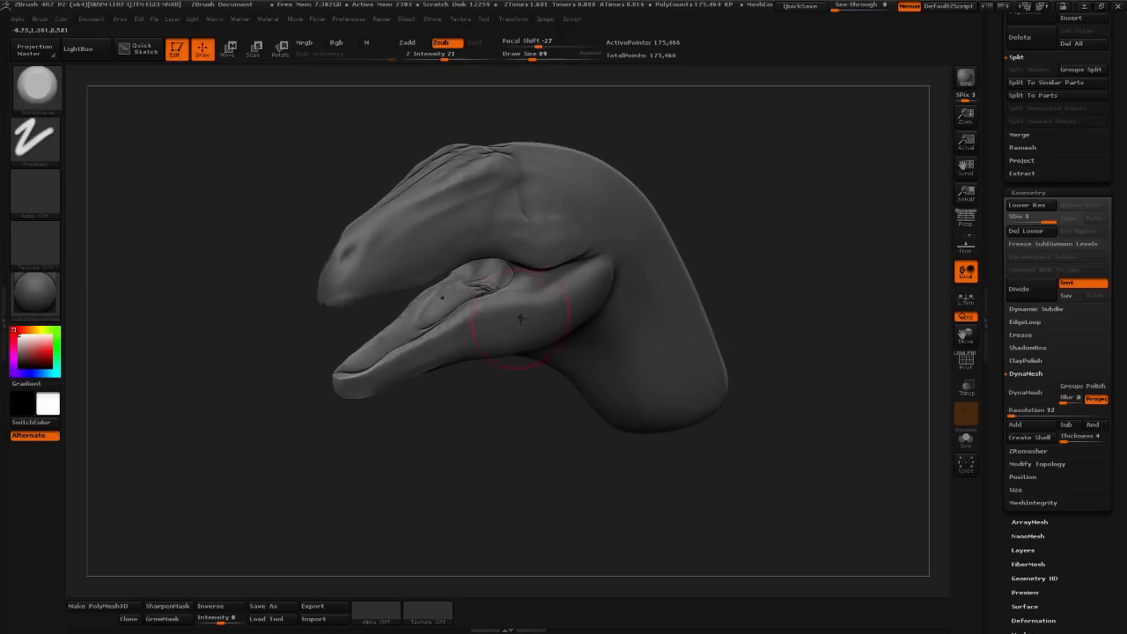
mouse_move(520, 319)
left_mouse_down()
mouse_move(488, 322)
mouse_move(498, 319)
left_mouse_up()
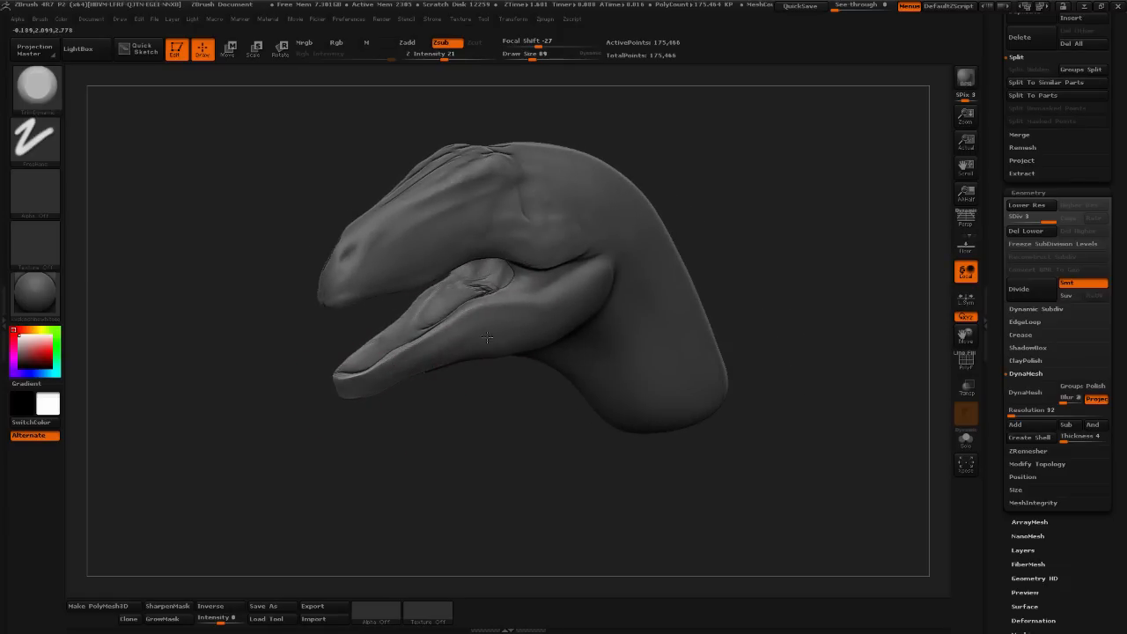
left_click_drag(459, 425, 360, 433)
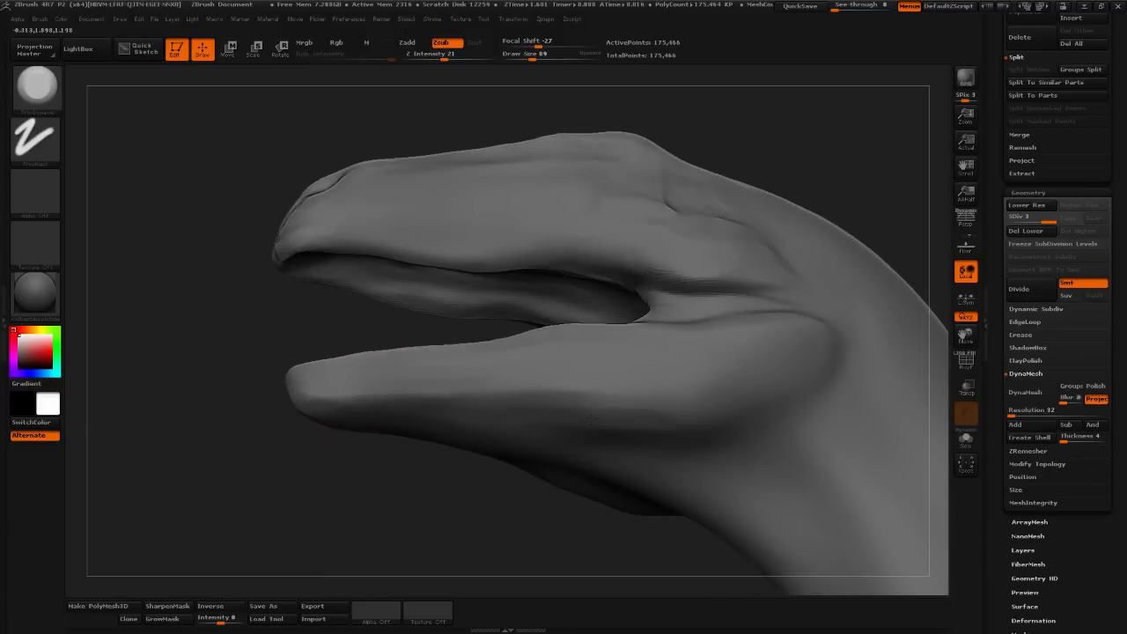
left_click_drag(668, 415, 626, 428)
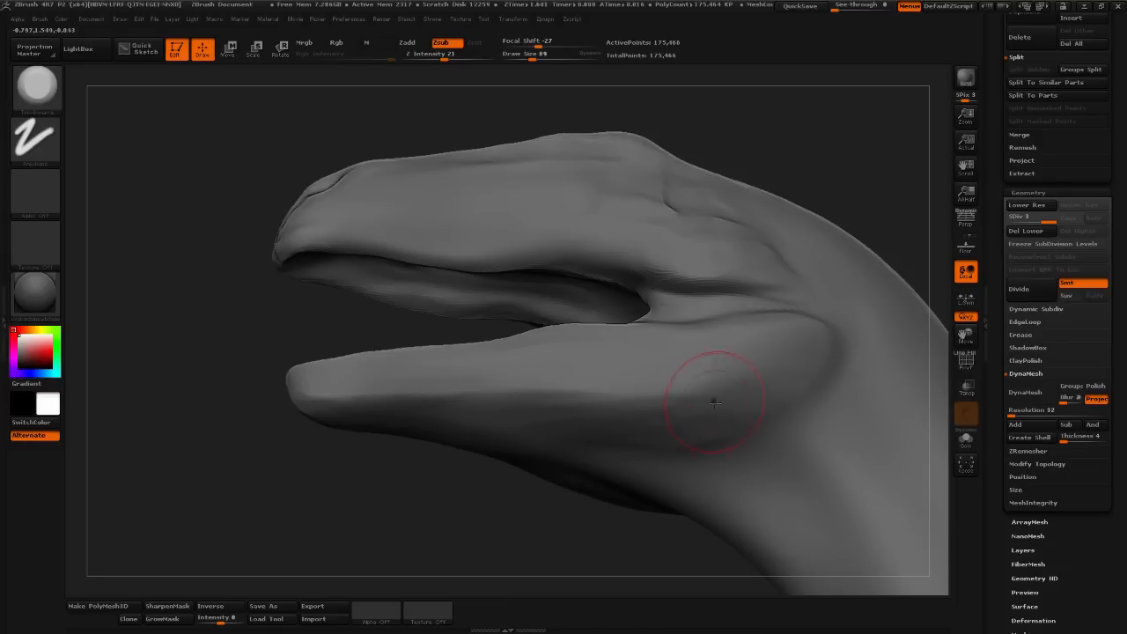
- Smooth the flattened side and upper rim of the lower jaw toward its tip
key("shift")
mouse_move(413, 500)
left_mouse_down()
mouse_move(496, 511)
mouse_move(451, 493)
left_mouse_up()
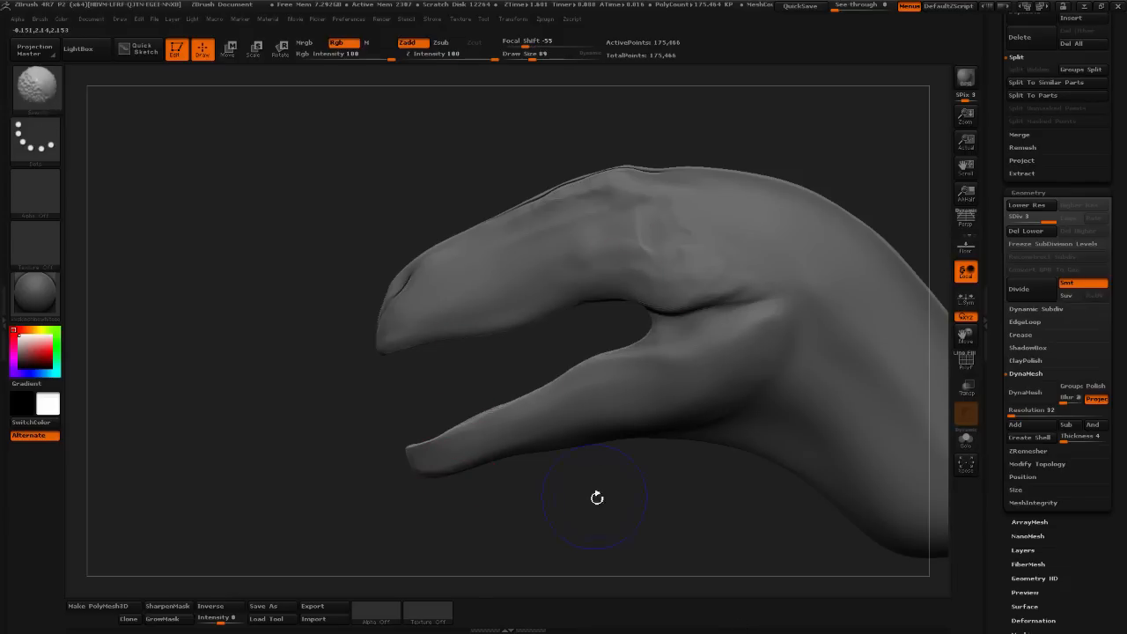
mouse_move(534, 483)
left_mouse_down()
mouse_move(556, 506)
mouse_move(521, 486)
left_mouse_up()
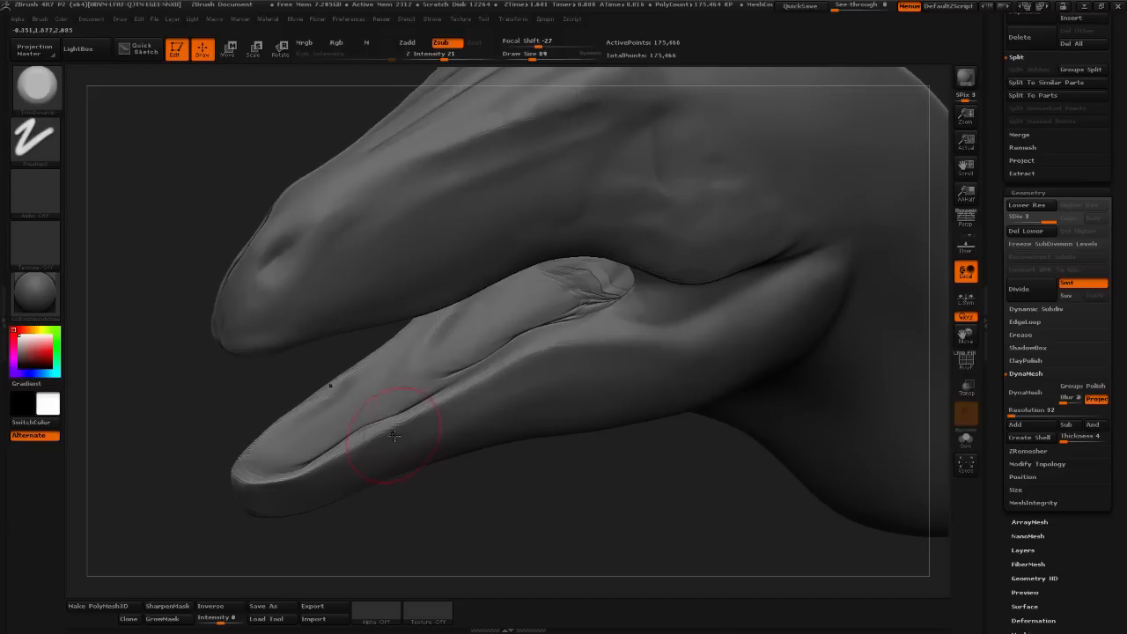
mouse_move(369, 428)
left_mouse_down("shift")
mouse_move(392, 416)
mouse_move(312, 464)
left_mouse_up("shift")
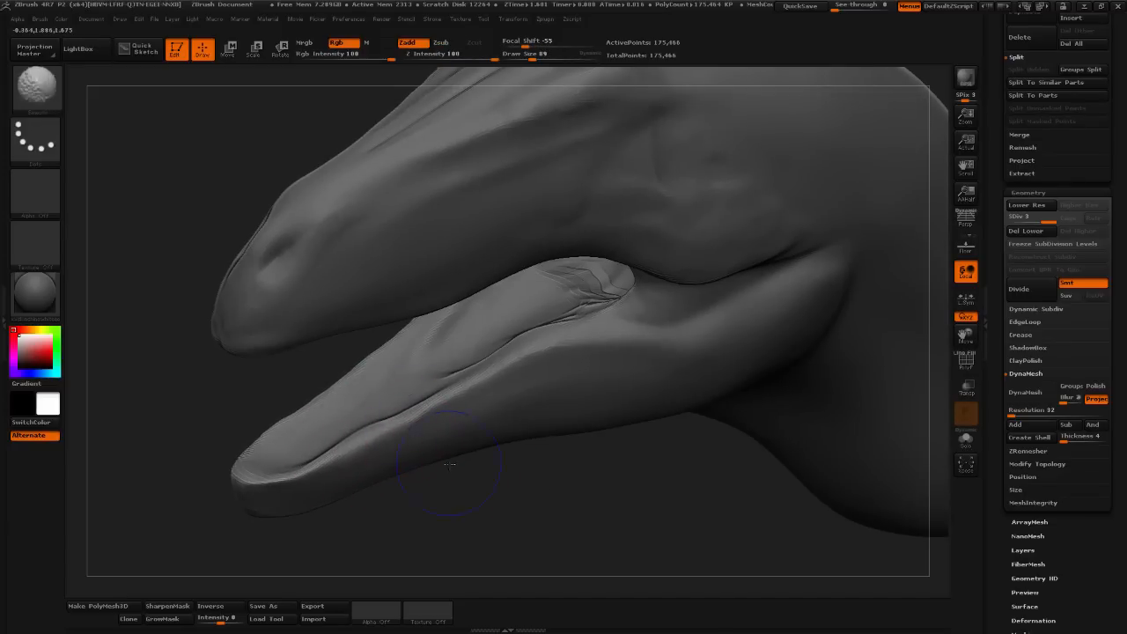
left_click_drag(454, 480, 473, 525, "shift")
- Switch to the Move brush at Draw Size 118 and reshape the upper edge of the lower jaw
left_click(36, 85)
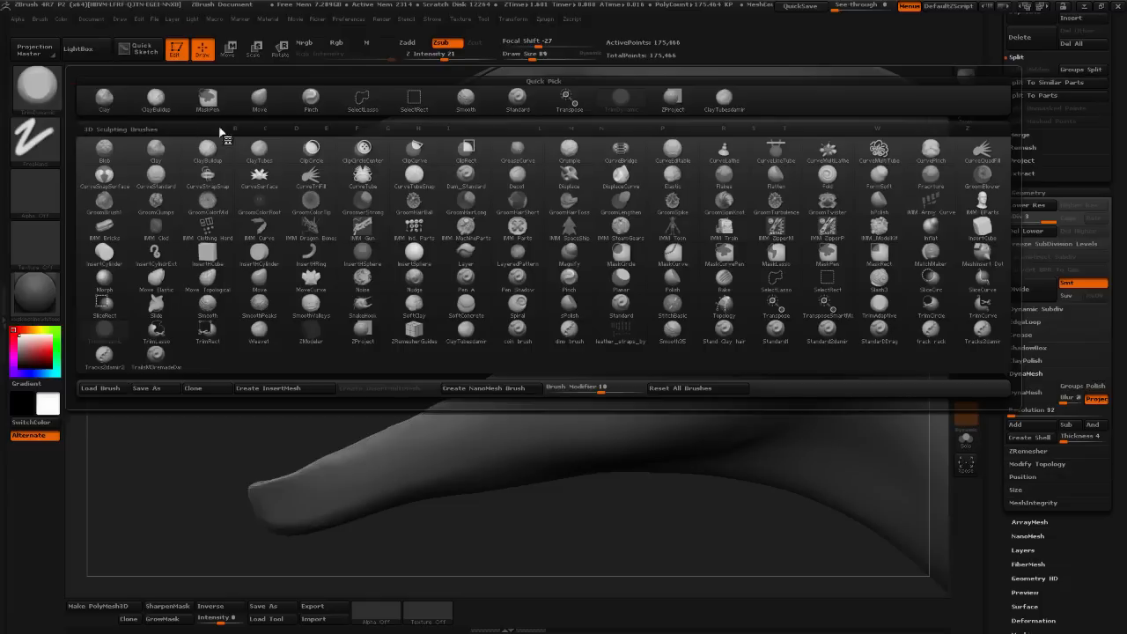
left_click(265, 104)
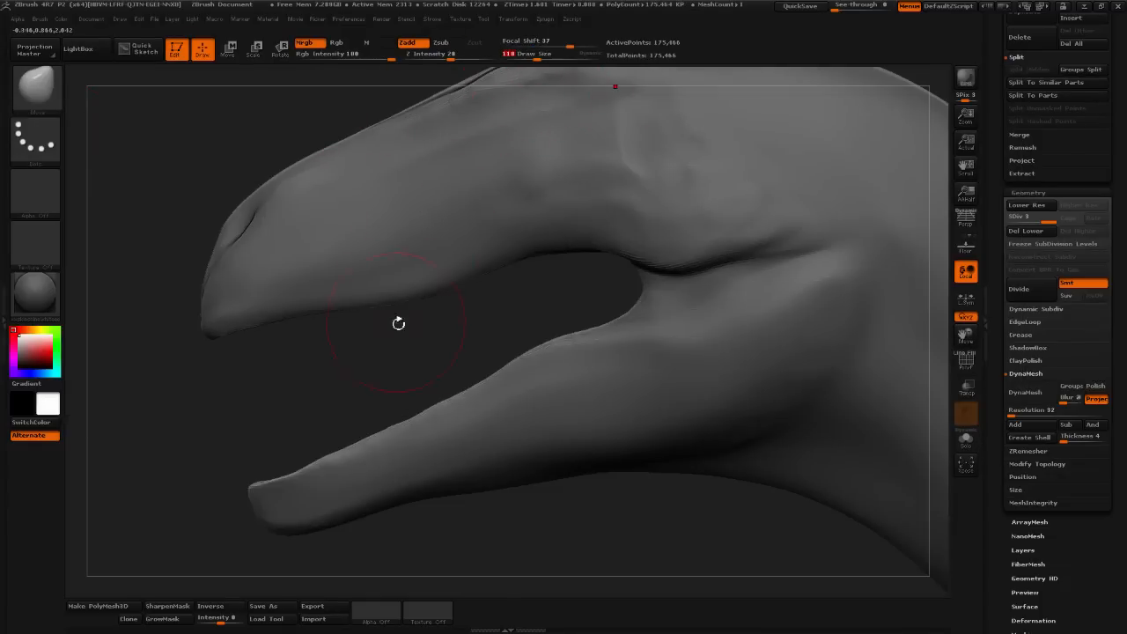
left_click_drag(397, 322, 384, 367)
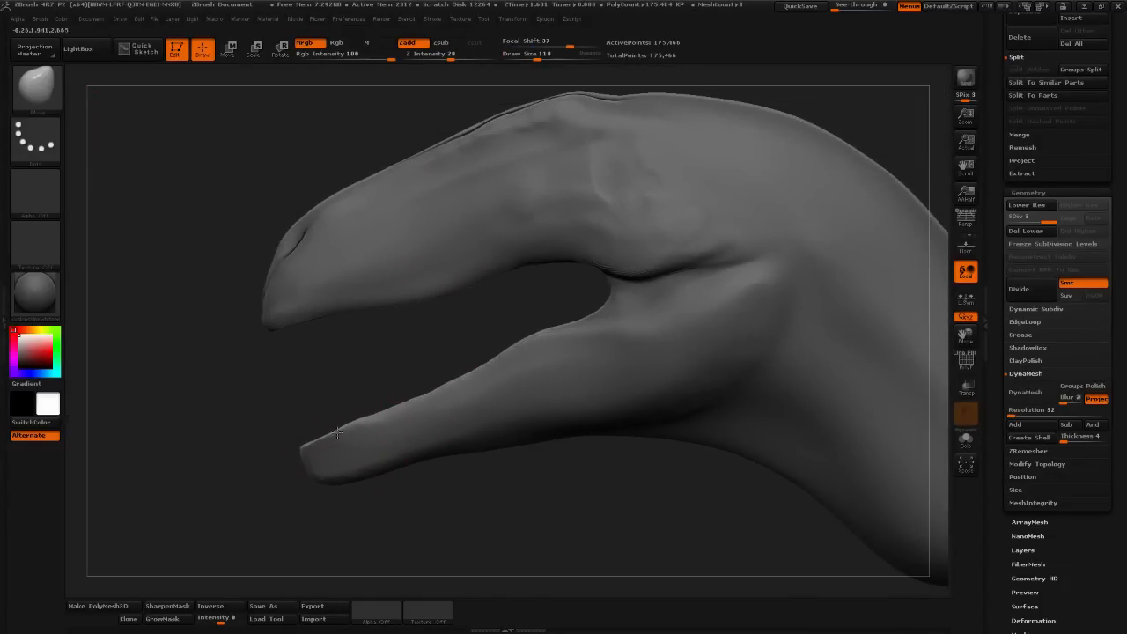
left_click_drag(343, 395, 402, 400, "alt")
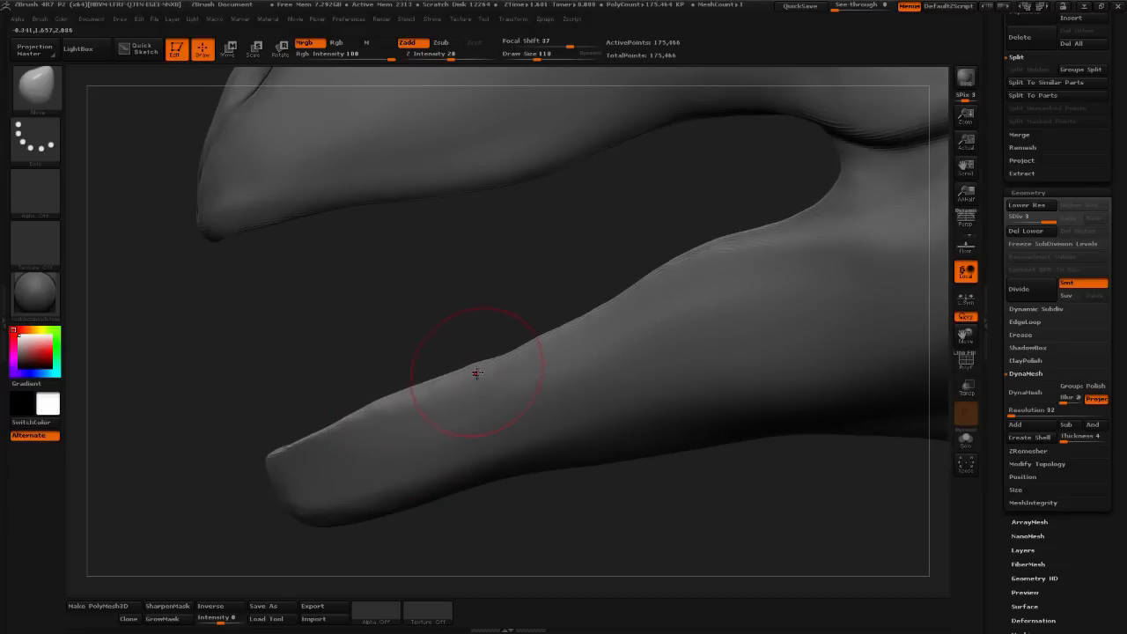
left_click_drag(539, 340, 471, 364)
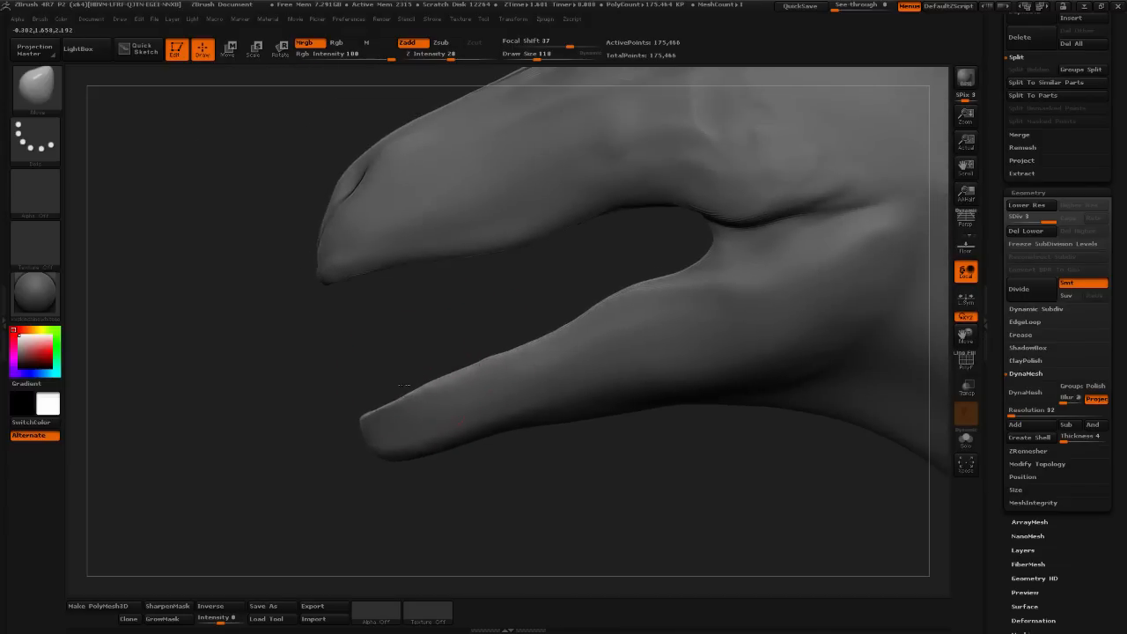
left_click_drag(403, 385, 408, 392)
mouse_move(439, 358)
left_mouse_down()
mouse_move(441, 319)
mouse_move(433, 353)
left_mouse_up()
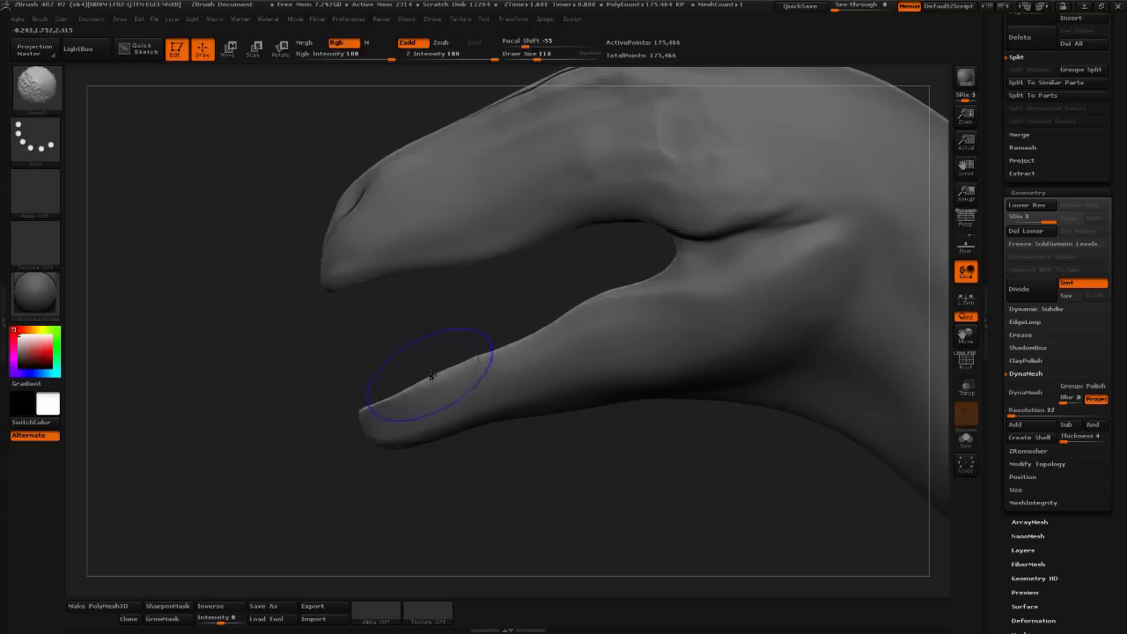
- Smooth the lower jaw's rim and refine the contours of its tip and the mouth opening with the Move brush
key("shift")
left_click_drag(358, 412, 363, 412)
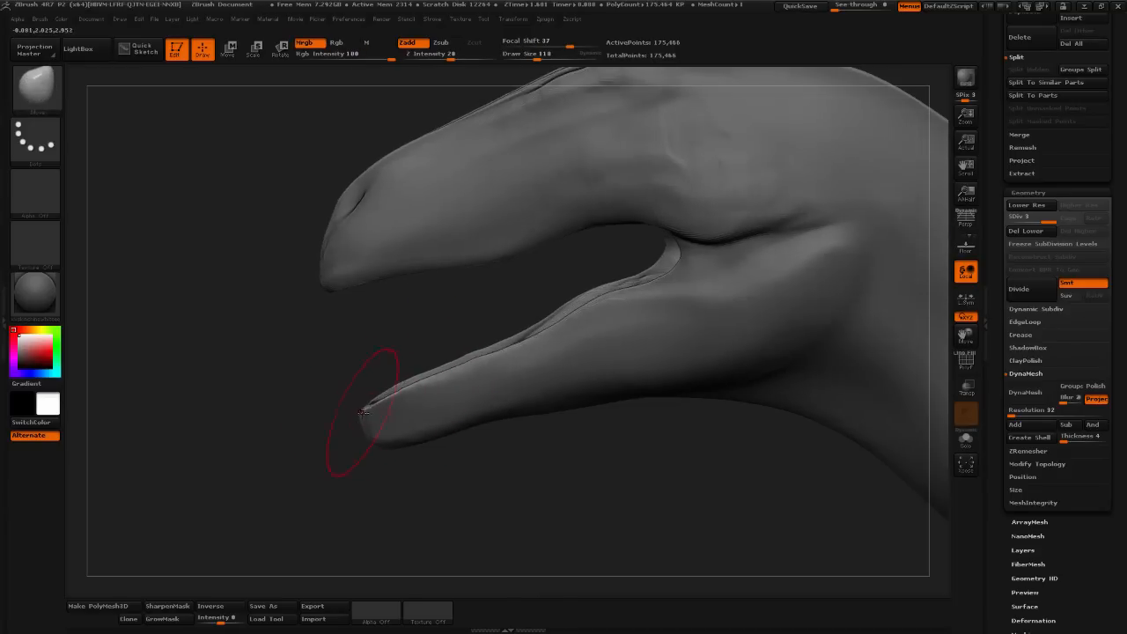
left_click_drag(450, 492, 379, 419)
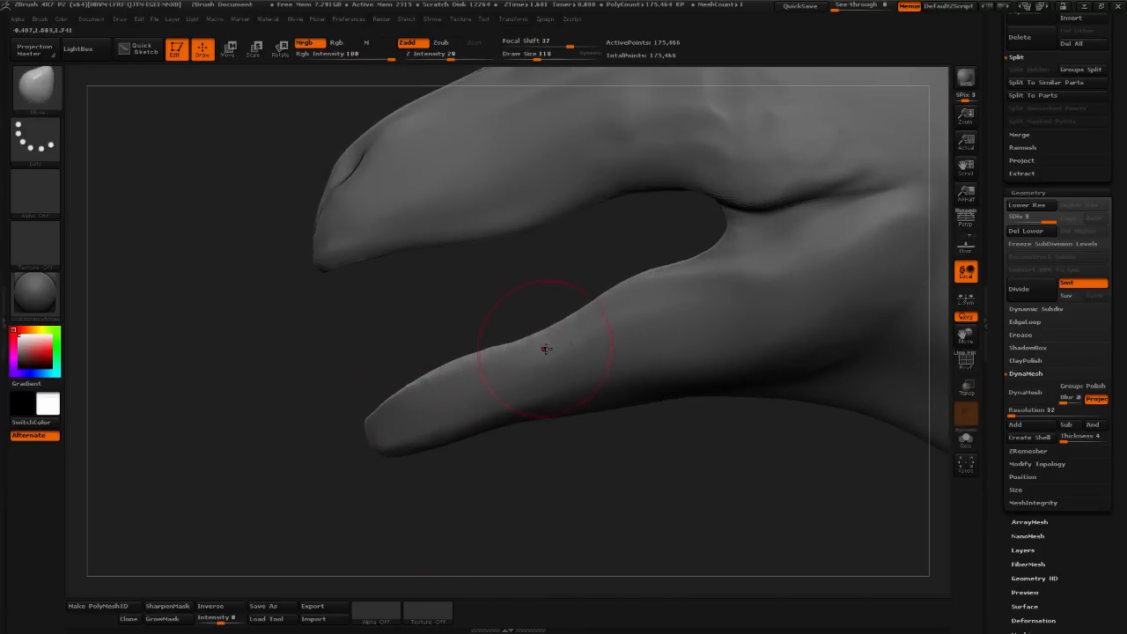
left_click_drag(567, 444, 385, 543)
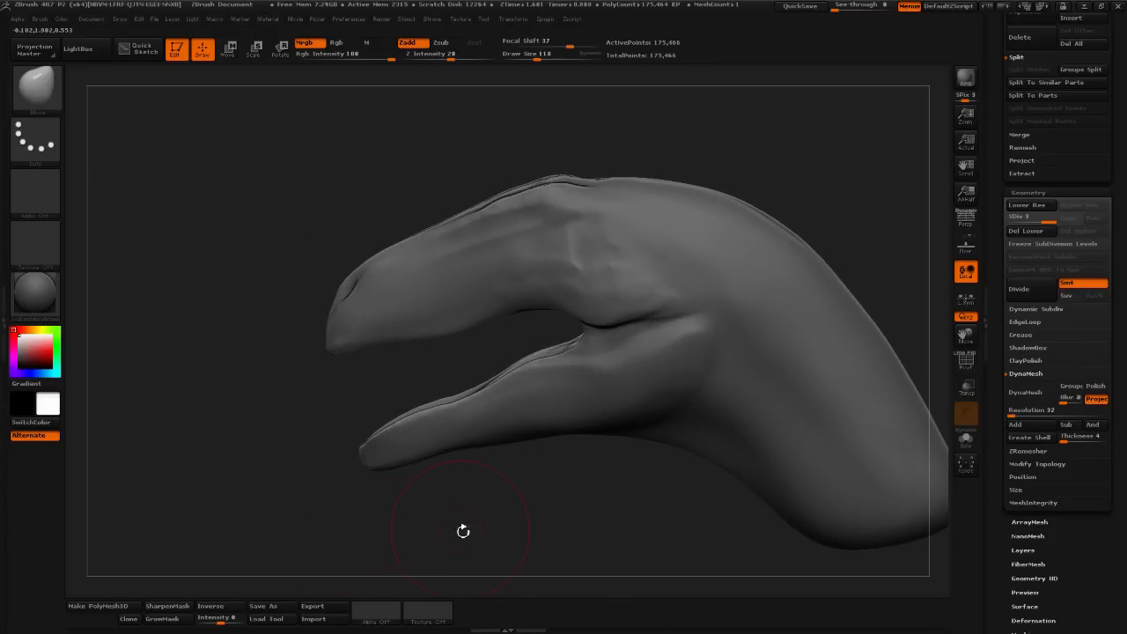
mouse_move(528, 498)
left_mouse_down()
mouse_move(392, 396)
mouse_move(364, 408)
mouse_move(392, 420)
mouse_move(428, 365)
left_mouse_up()
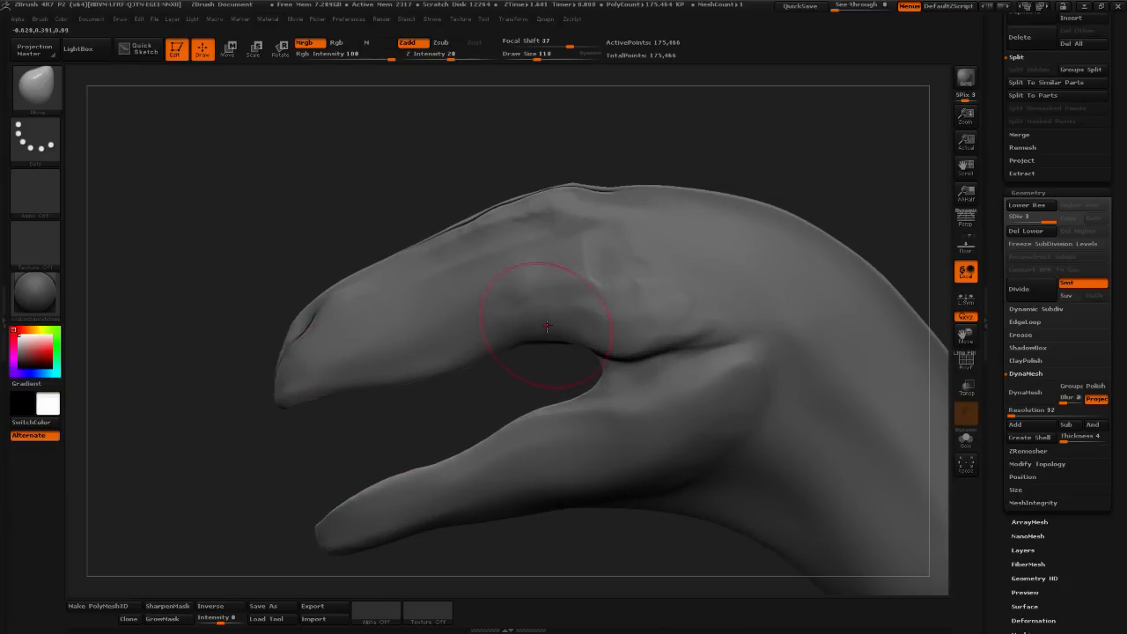
mouse_move(816, 180)
left_mouse_down()
mouse_move(852, 201)
mouse_move(810, 177)
left_mouse_up()
- Switch to the custom ClayTubes brush at Draw Size 22 and build up a raised ridge over the eye area
left_click(36, 85)
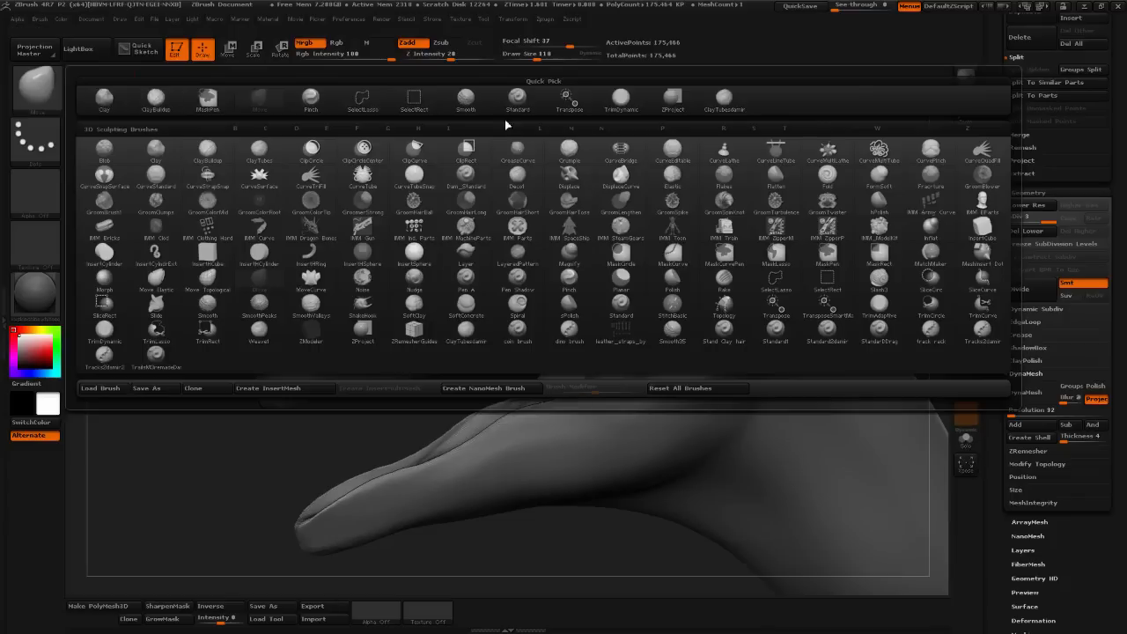
left_click(724, 97)
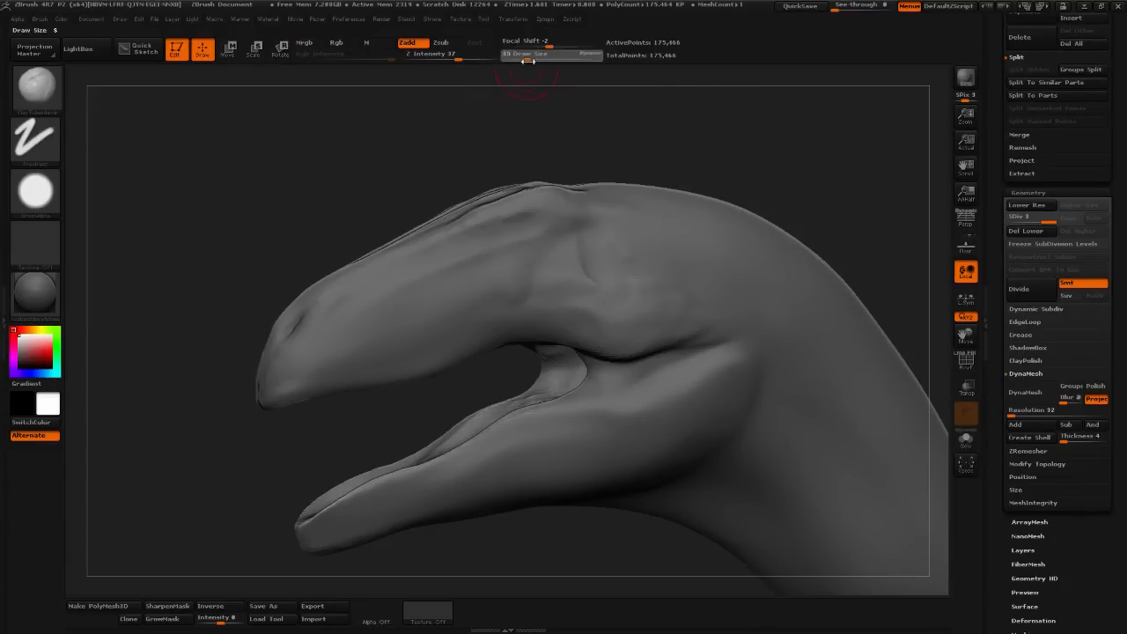
mouse_move(642, 91)
left_mouse_down("alt")
mouse_move(629, 183)
mouse_move(609, 196)
left_mouse_up("alt")
mouse_move(505, 280)
left_mouse_down()
mouse_move(519, 298)
mouse_move(473, 303)
left_mouse_up()
left_click_drag(524, 85, 518, 68)
left_click(518, 57)
left_click_drag(513, 281, 474, 310)
- Divide the mesh to subdivision level 4 and set the clay brush to Z Intensity 38 and Draw Size 28
left_click(1019, 289)
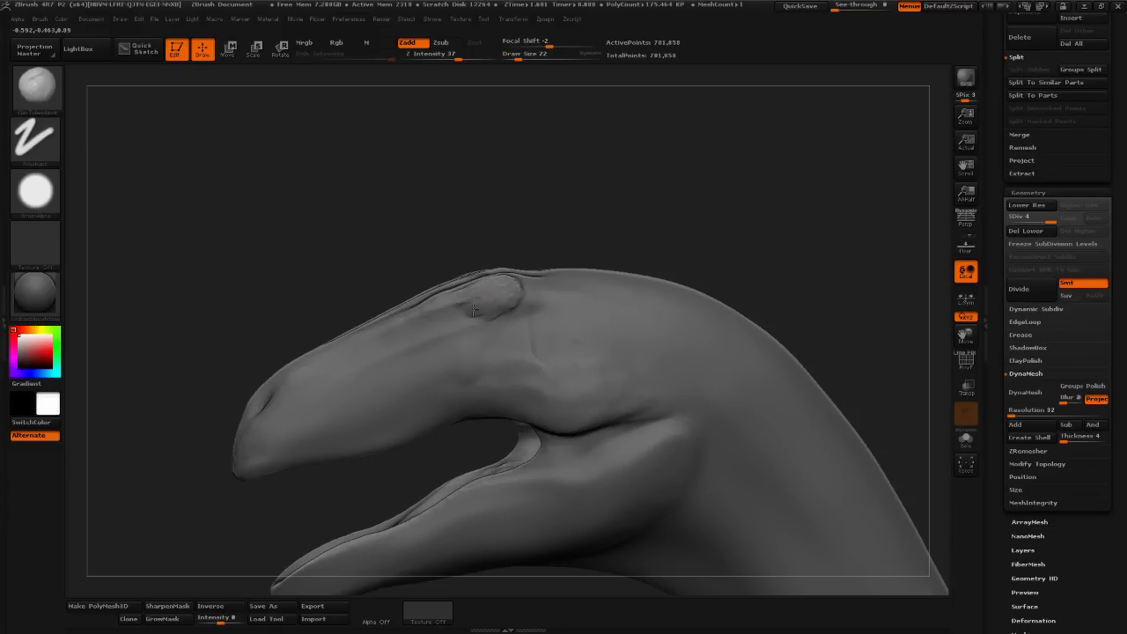
left_click(470, 59)
left_click(517, 59)
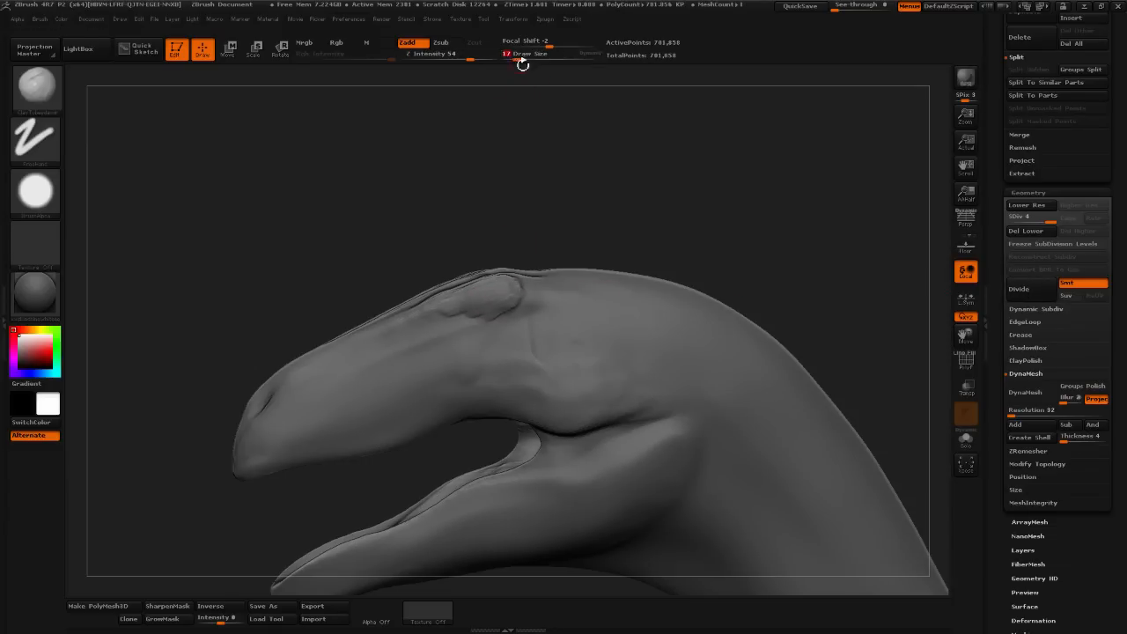
left_click(459, 59)
left_click(523, 59)
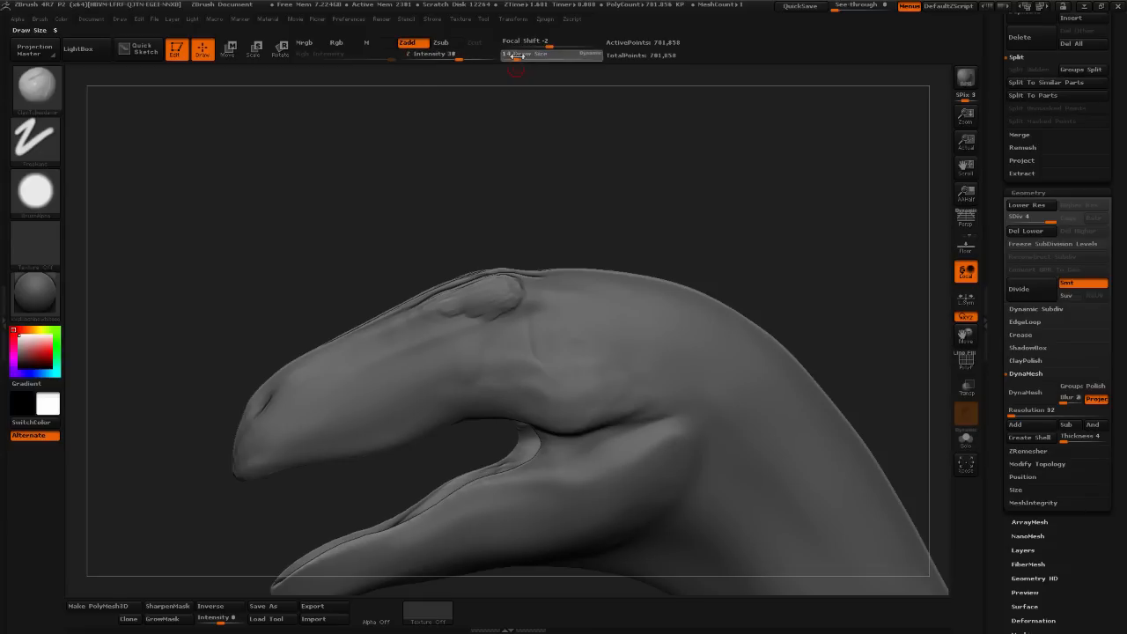
- Smooth the brow ridge and add clay strokes around the eye socket
left_click_drag(546, 118, 520, 241)
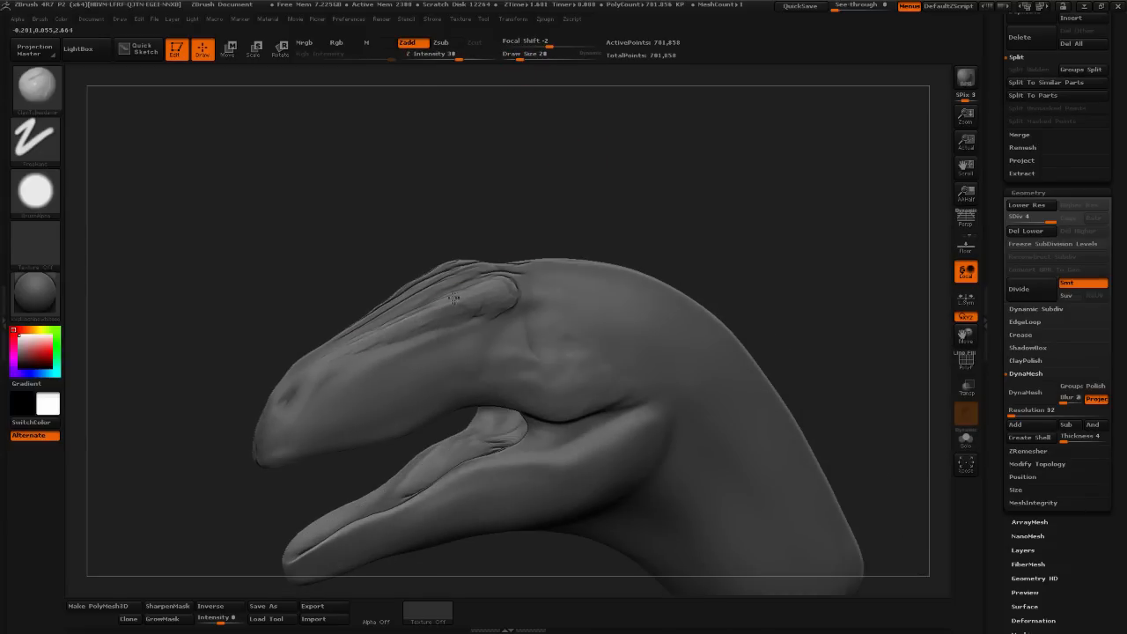
key("shift")
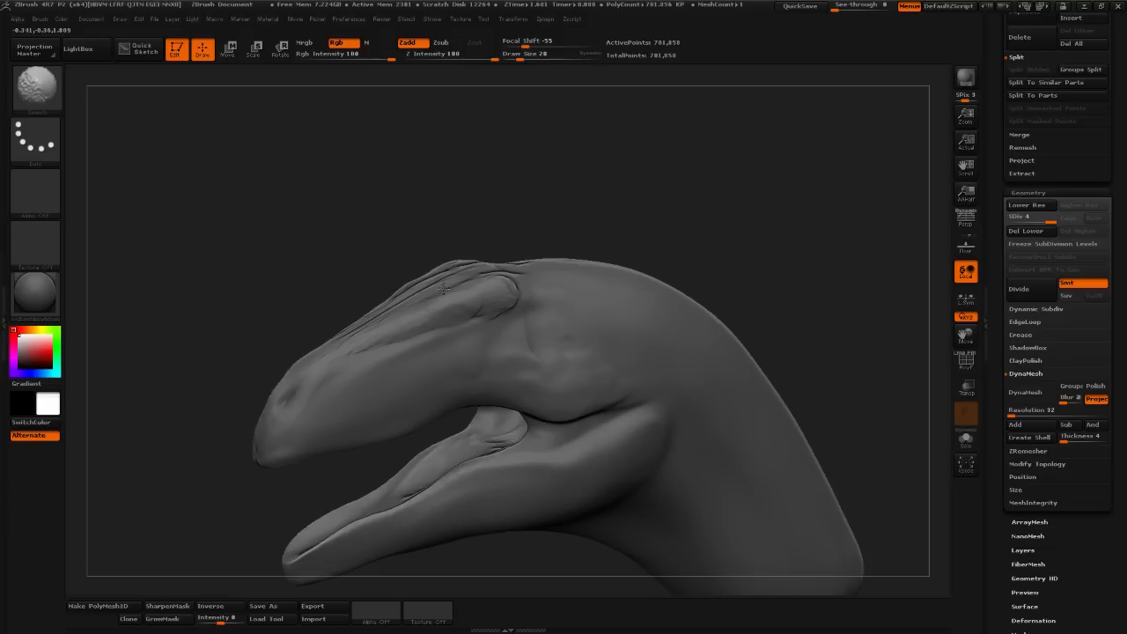
left_click_drag(510, 261, 520, 232)
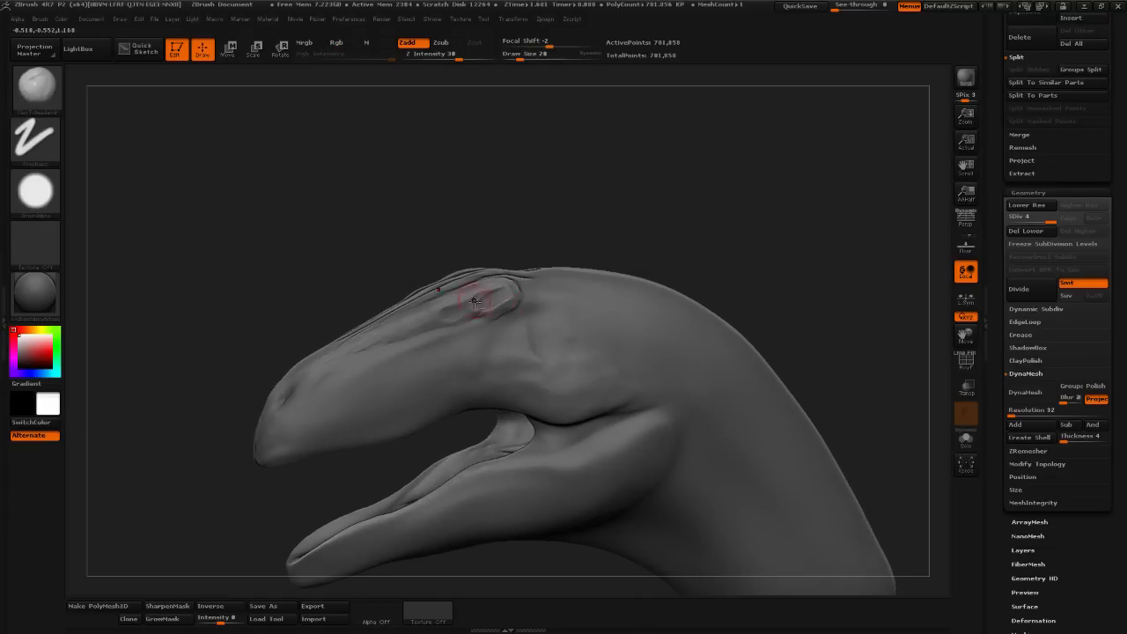
left_click_drag(475, 301, 504, 305)
left_click_drag(523, 301, 499, 309)
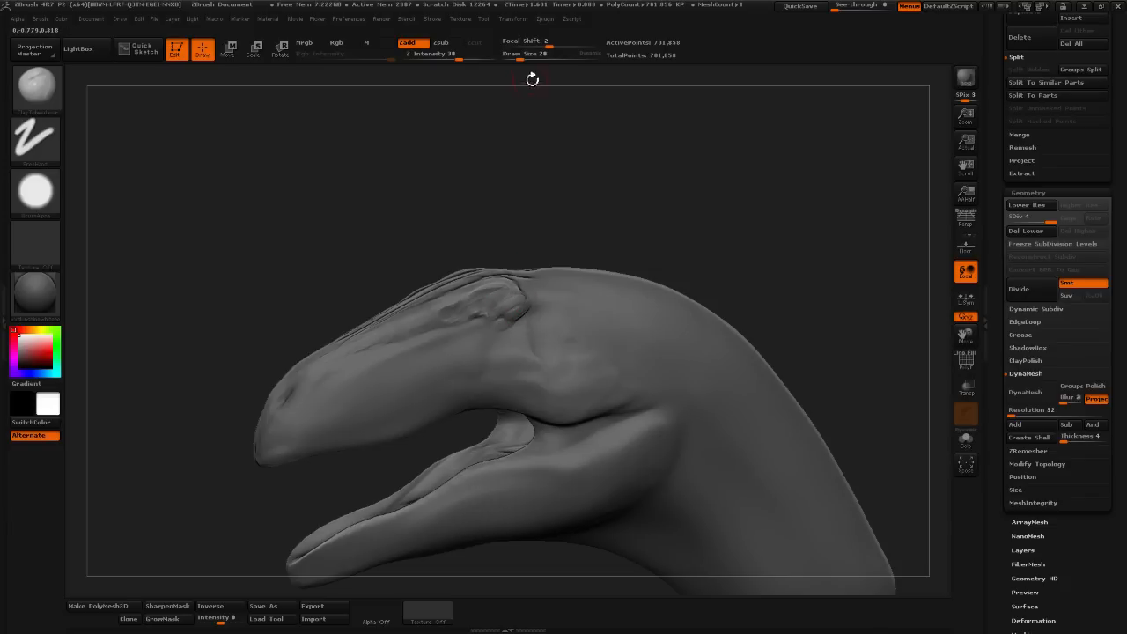
- Set the Draw Size to 20 and build up the eye surround and the skull surface behind it, smoothing the strokes
left_click(518, 57)
mouse_move(514, 310)
left_mouse_down()
mouse_move(500, 322)
mouse_move(501, 306)
mouse_move(480, 292)
mouse_move(490, 288)
left_mouse_up()
mouse_move(623, 233)
left_mouse_down()
mouse_move(732, 229)
mouse_move(718, 249)
left_mouse_up()
mouse_move(492, 275)
left_mouse_down()
mouse_move(517, 272)
mouse_move(502, 264)
mouse_move(536, 235)
mouse_move(503, 239)
mouse_move(484, 267)
mouse_move(504, 279)
mouse_move(486, 286)
mouse_move(512, 281)
mouse_move(486, 284)
mouse_move(481, 297)
mouse_move(485, 276)
mouse_move(519, 278)
mouse_move(510, 256)
mouse_move(551, 284)
left_mouse_up()
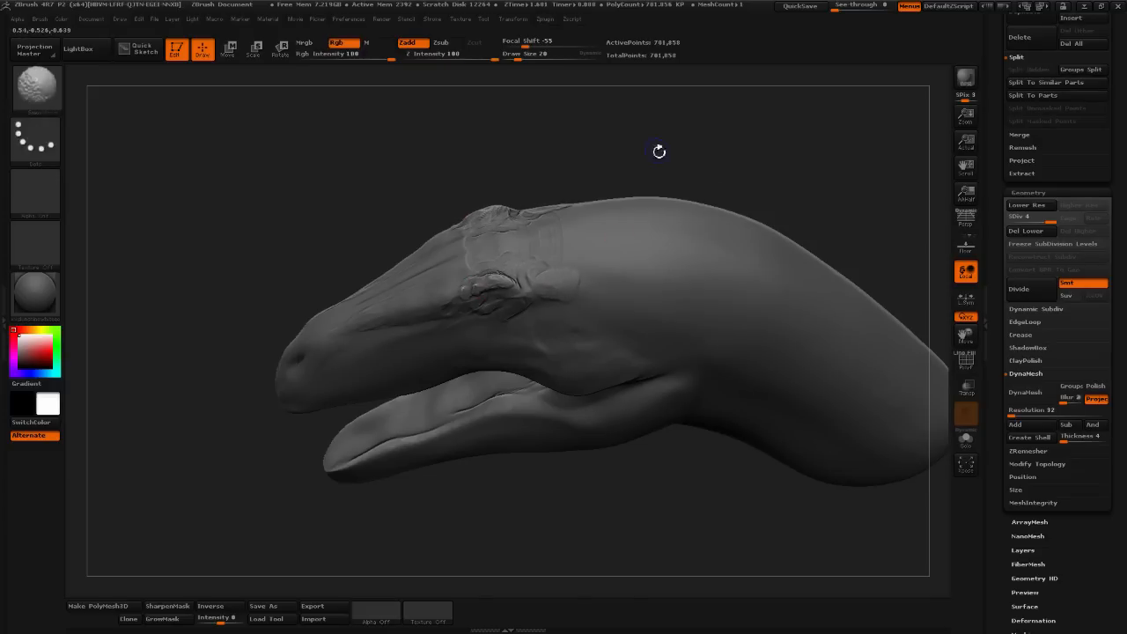
- Smooth the skull surface behind the eye and blend it with additional clay strokes
left_click_drag(659, 150, 675, 250, "shift")
left_click_drag(657, 383, 626, 287)
left_click_drag(547, 270, 548, 288)
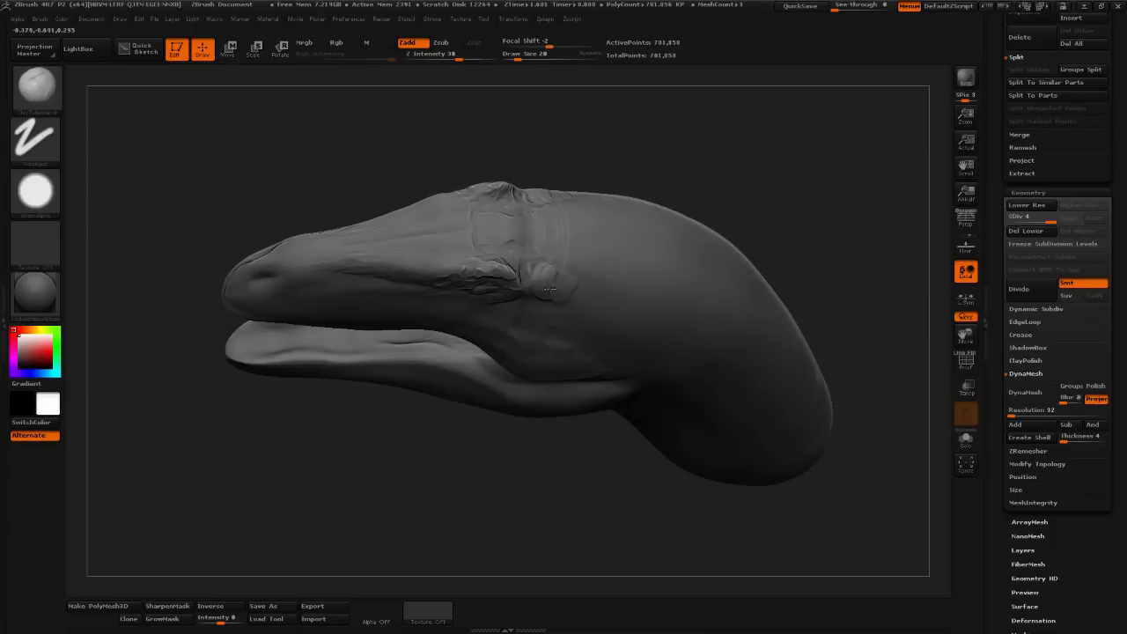
left_click_drag(747, 227, 737, 168, "shift")
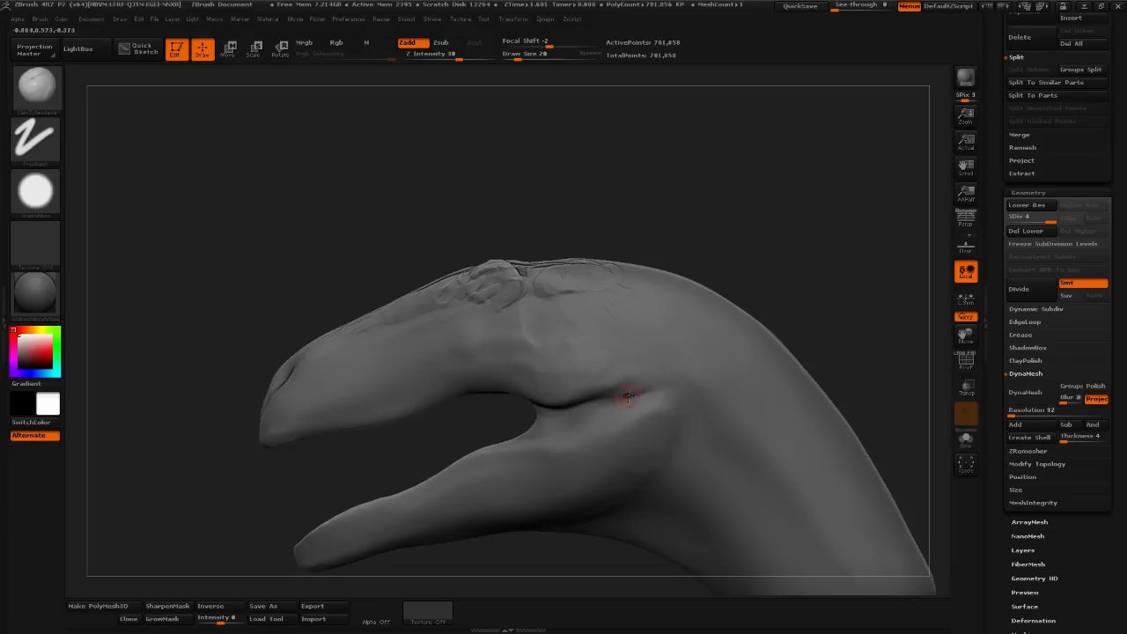
- Build up the cheek above the jaw hinge with clay strokes, smooth them, and set the Draw Size to 32
mouse_move(612, 293)
left_mouse_down()
mouse_move(593, 354)
mouse_move(585, 339)
mouse_move(595, 289)
mouse_move(634, 351)
left_mouse_up()
left_click_drag(519, 58, 528, 58)
mouse_move(633, 338)
left_mouse_down("shift")
mouse_move(642, 352)
mouse_move(615, 362)
left_mouse_up("shift")
left_click_drag(584, 306, 623, 296, "shift")
left_click_drag(528, 59, 522, 59)
key("shift")
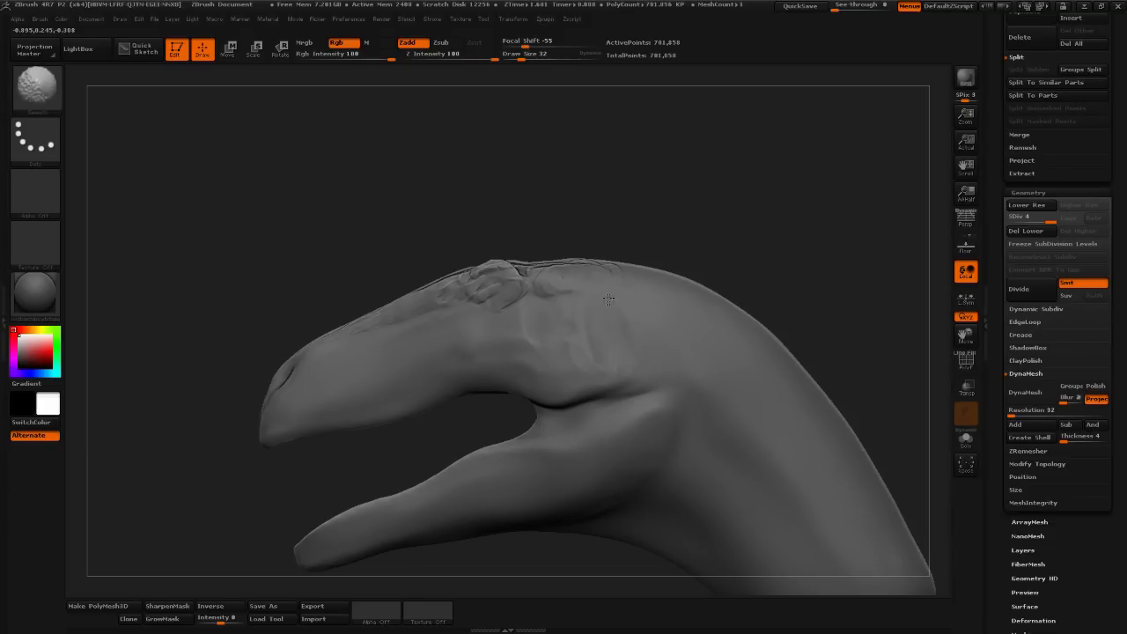
right_click_drag(632, 271, 642, 282)
left_click_drag(631, 318, 604, 315, "shift")
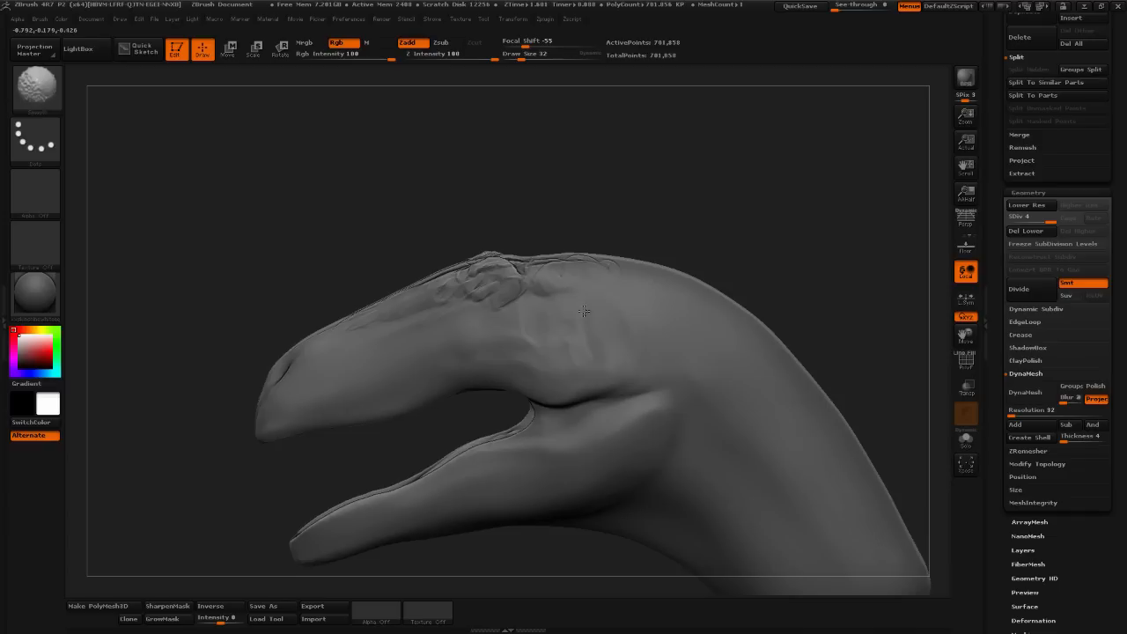
right_click_drag(584, 311, 642, 290)
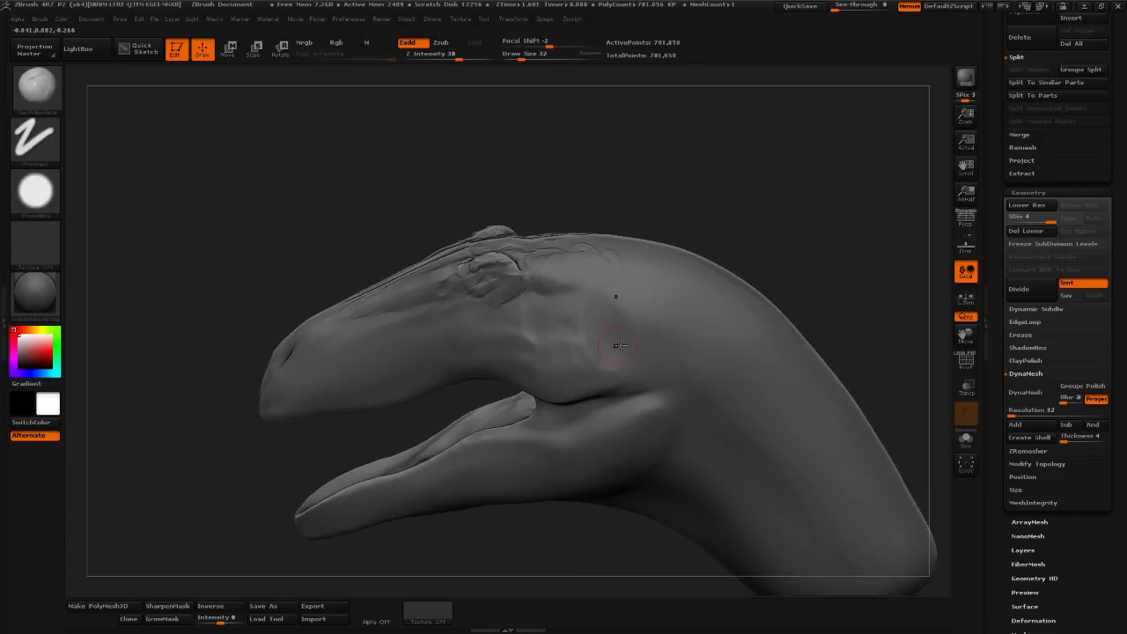
right_click_drag(620, 346, 772, 217)
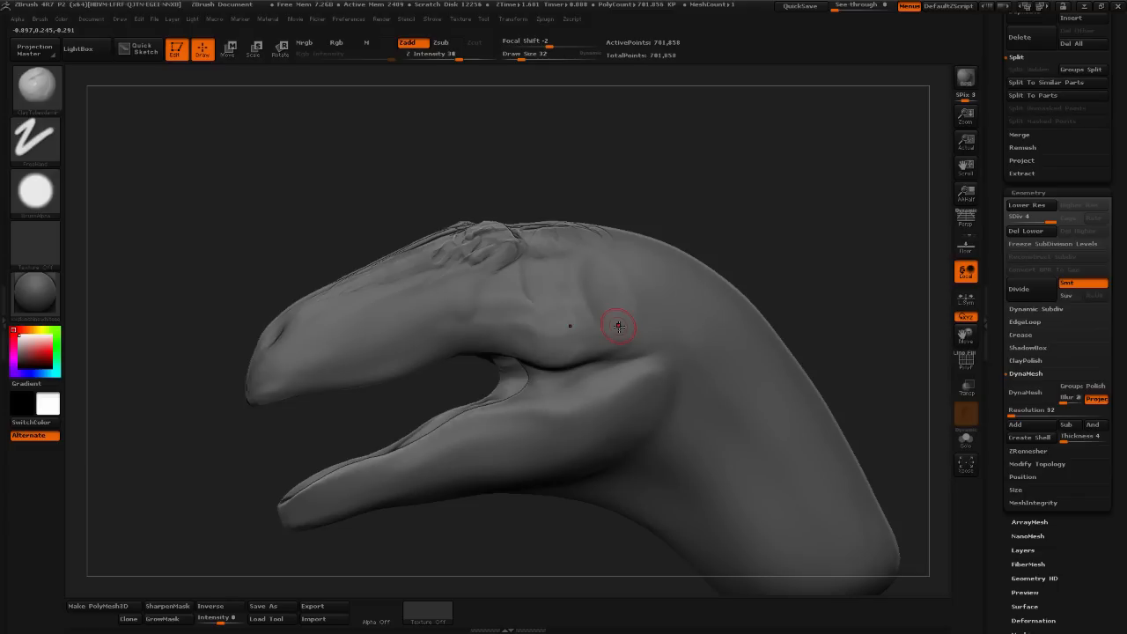
- Carve oval recesses at the back of the cheek and below the eye, plus a larger one in the side of the snout
left_click_drag(604, 320, 600, 282)
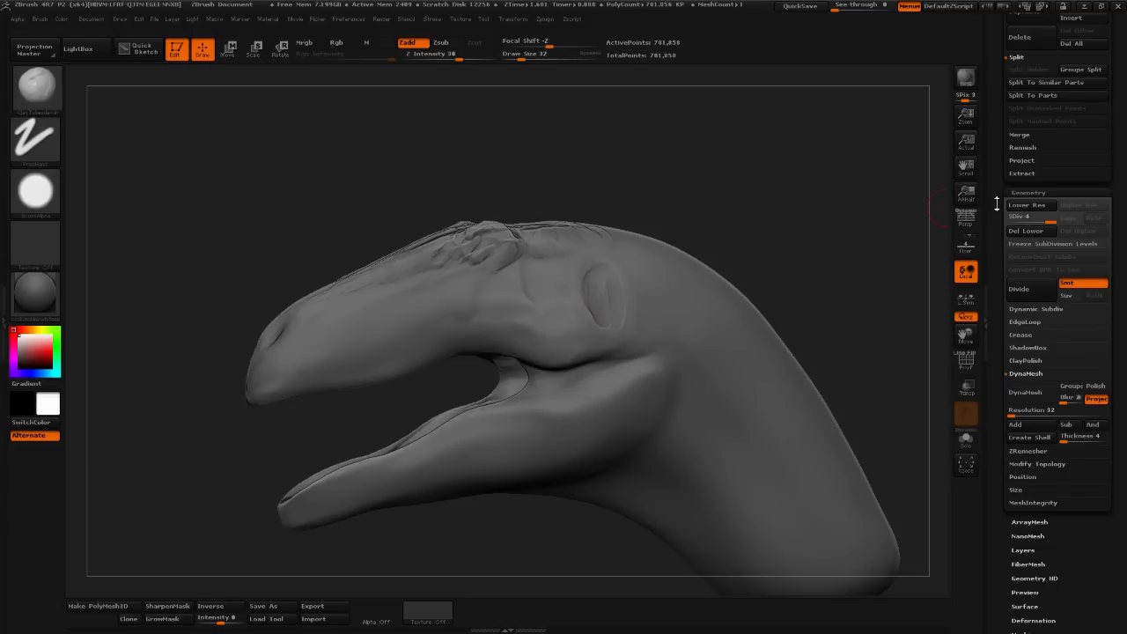
mouse_move(411, 337)
left_mouse_down()
mouse_move(428, 325)
mouse_move(377, 342)
mouse_move(370, 332)
mouse_move(386, 344)
left_mouse_up()
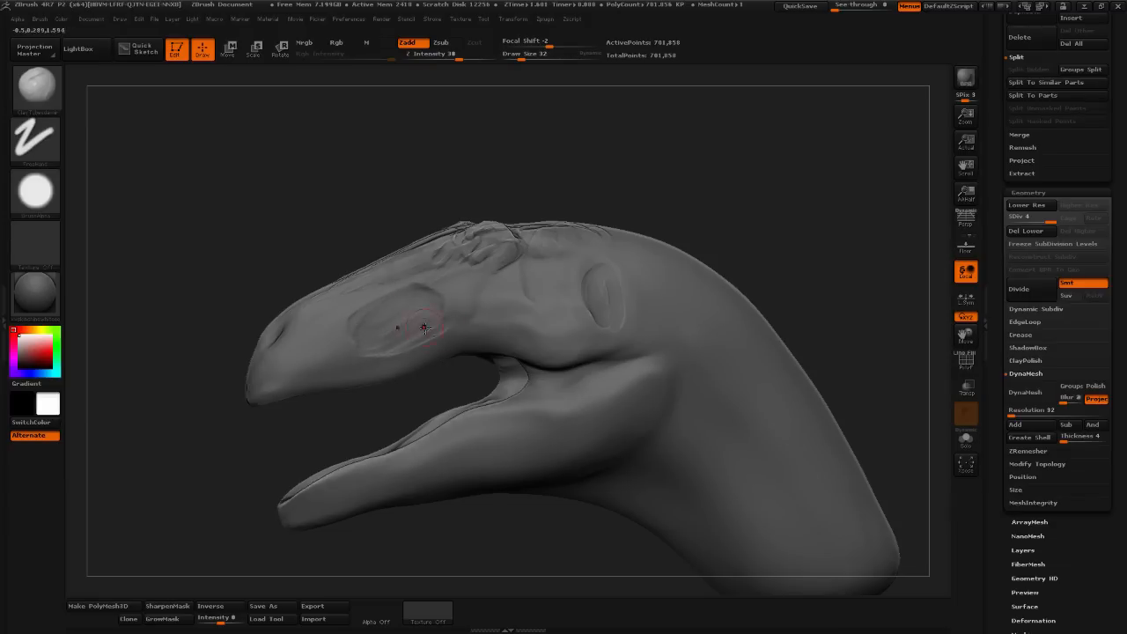
mouse_move(425, 328)
left_mouse_down()
mouse_move(410, 320)
mouse_move(441, 312)
mouse_move(393, 321)
mouse_move(407, 342)
mouse_move(394, 348)
mouse_move(429, 301)
mouse_move(332, 323)
left_mouse_up()
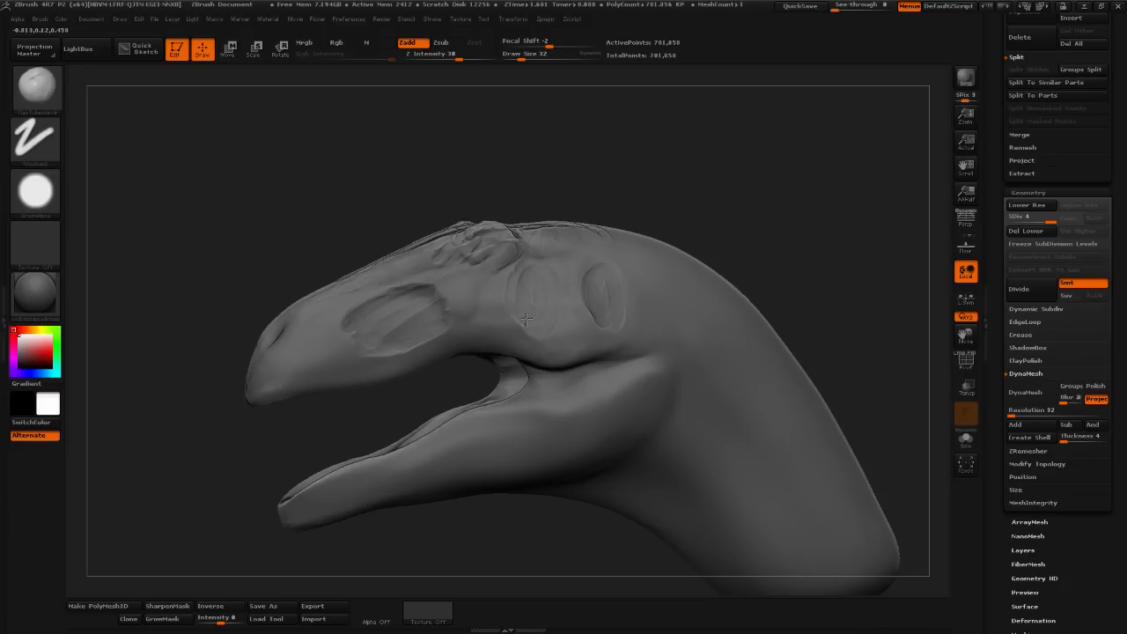
left_click_drag(616, 259, 778, 226)
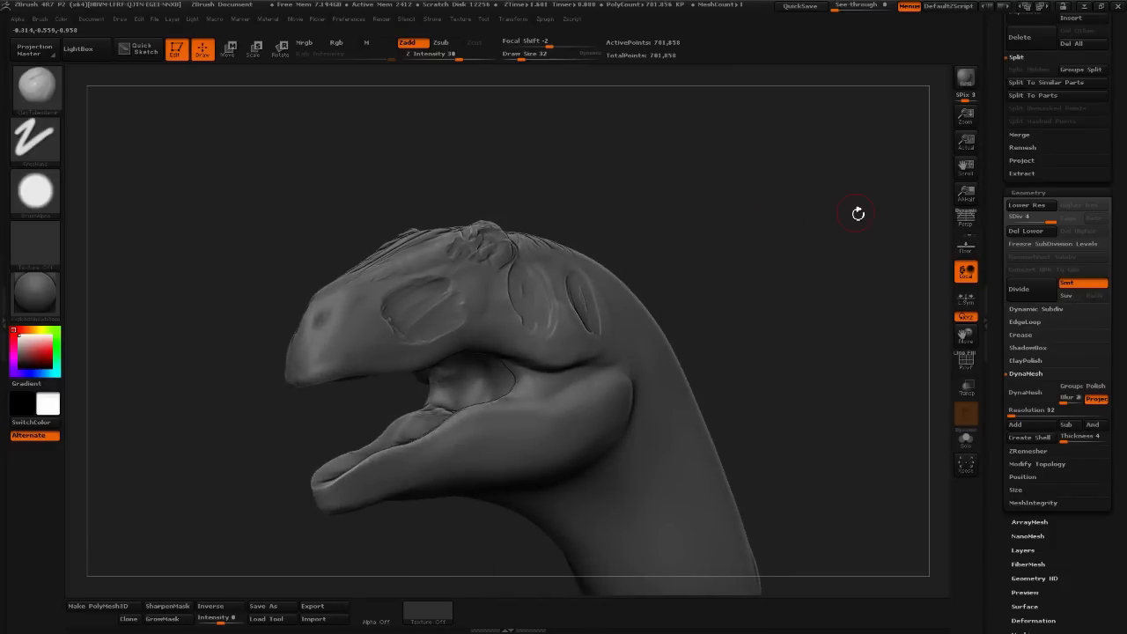
left_click_drag(859, 213, 679, 224)
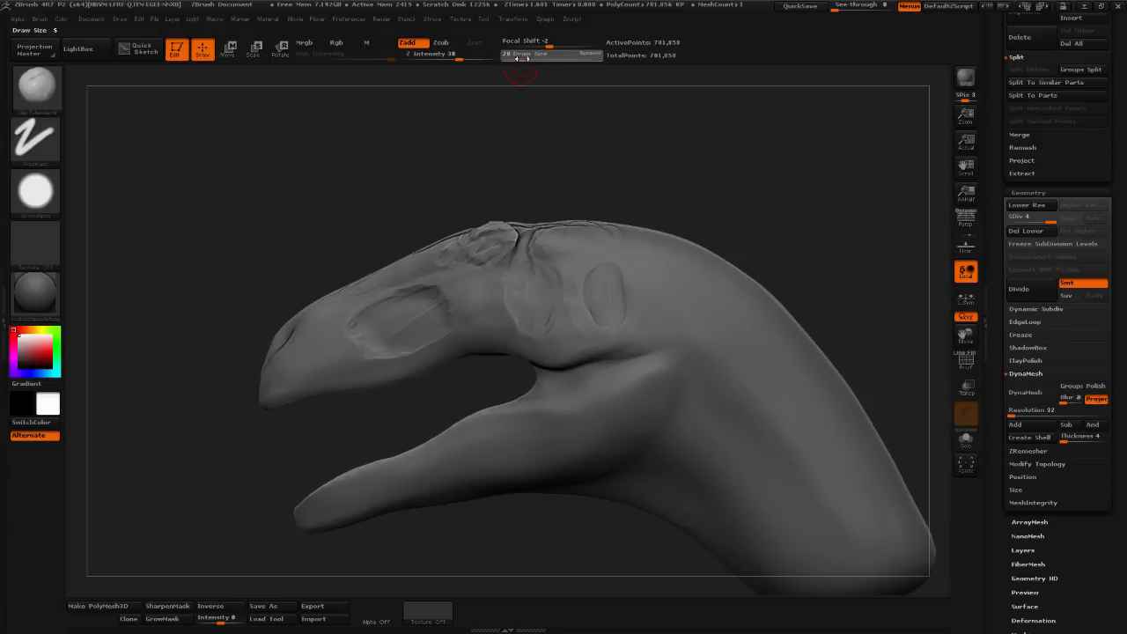
left_click_drag(646, 133, 714, 153)
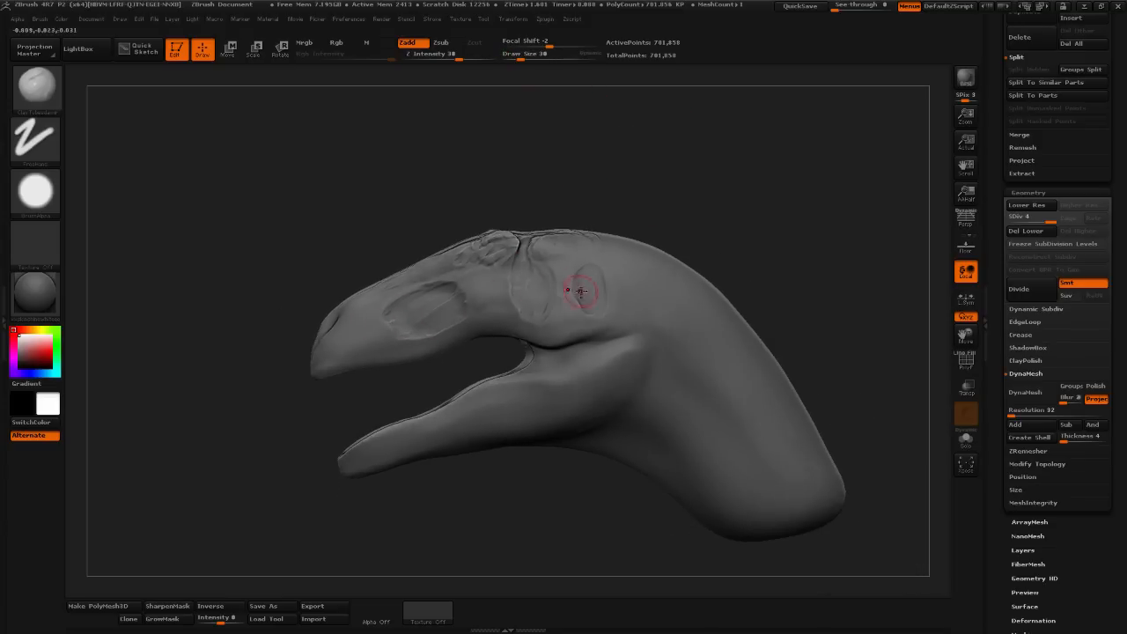
- Carve the nostril near the snout tip at Draw Size 30, build up its rim and smooth the surrounding surface
left_click_drag(775, 203, 892, 203)
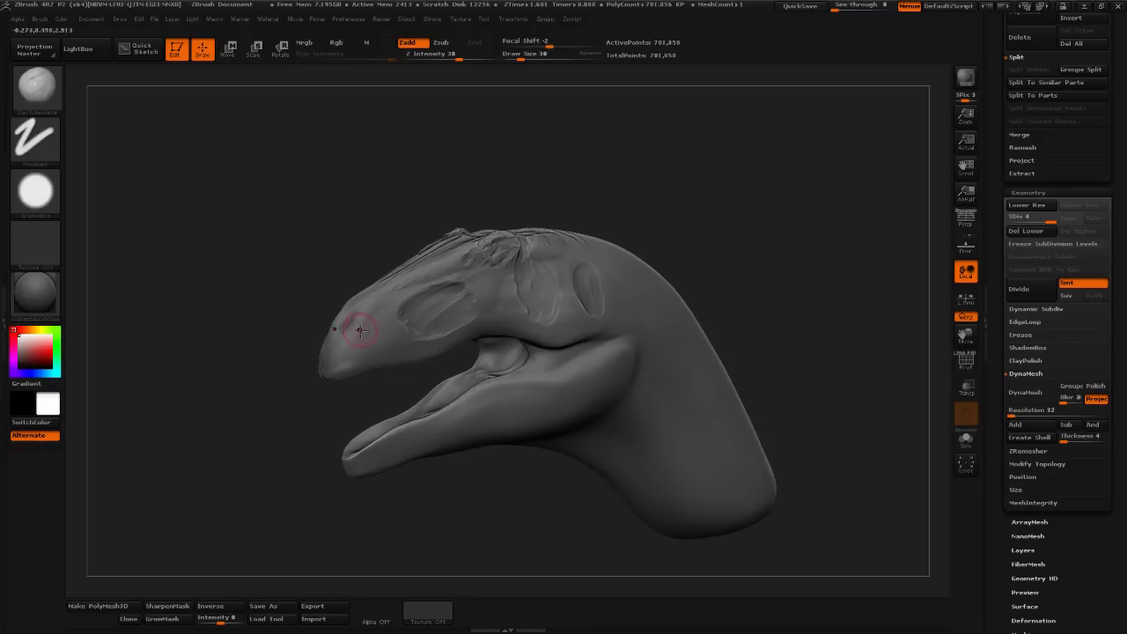
left_click_drag(360, 331, 355, 340)
left_click_drag(451, 219, 442, 269, "alt")
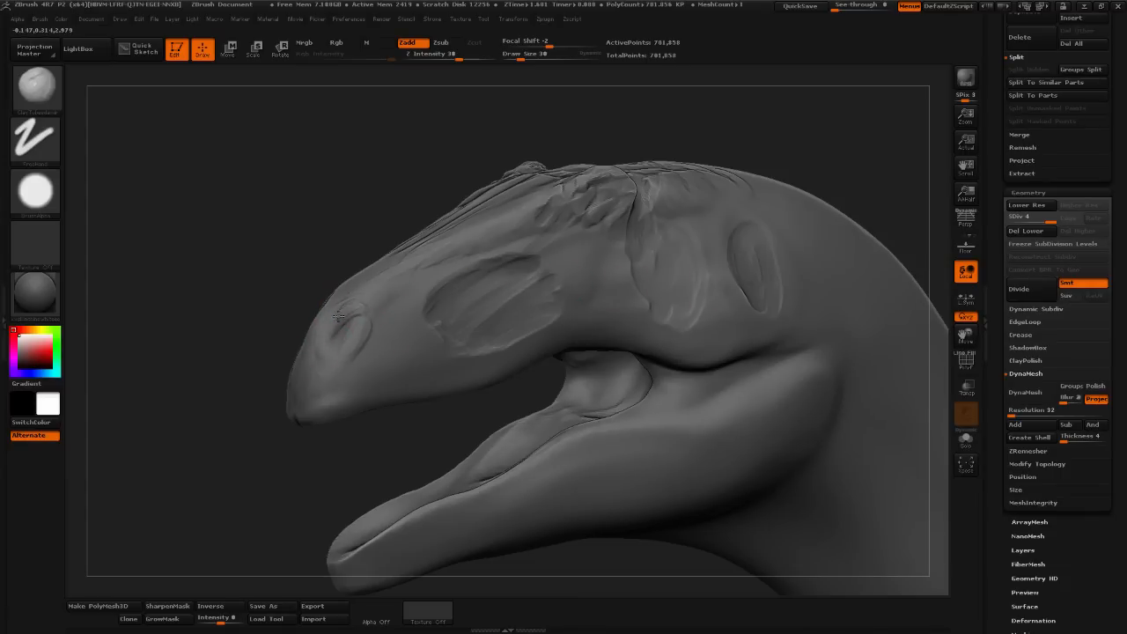
left_click_drag(326, 307, 359, 291)
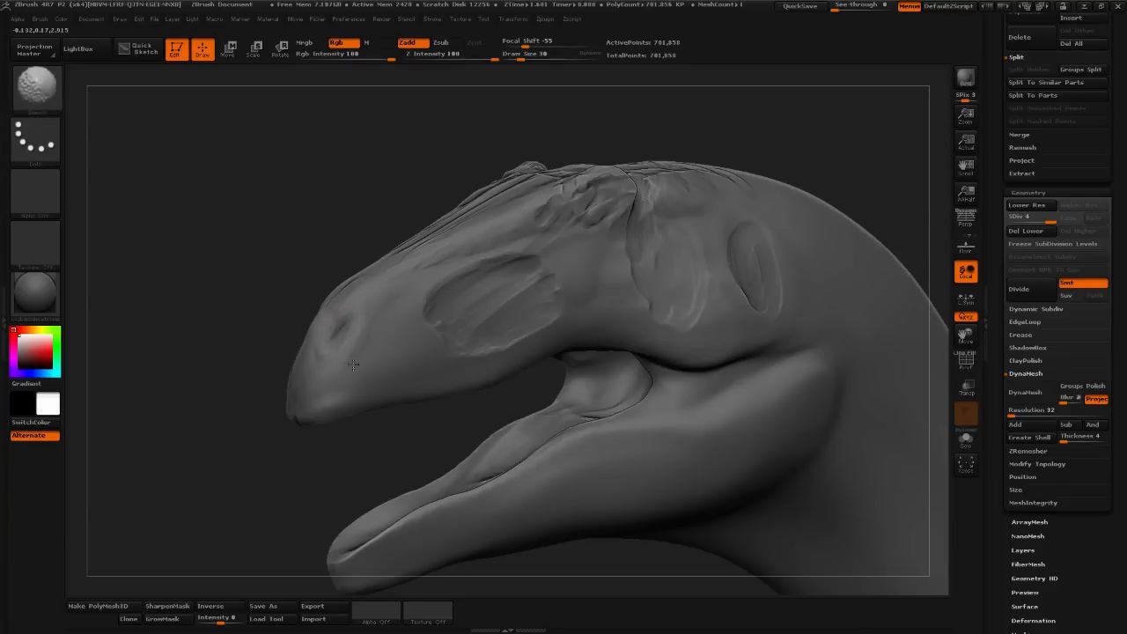
key("shift")
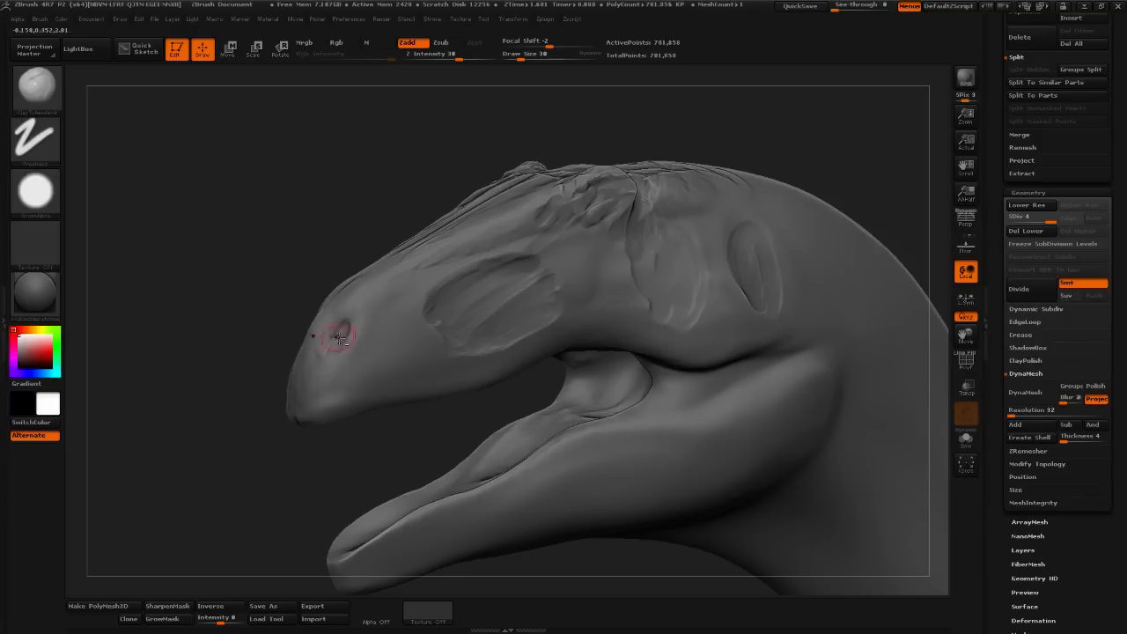
mouse_move(344, 340)
left_mouse_down("shift")
mouse_move(351, 325)
mouse_move(337, 347)
mouse_move(353, 337)
left_mouse_up("shift")
key("shift")
- Smooth and flatten the snout's side recess using TrimDynamic at Draw Size 32, and switch back to the custom ClayTubes brush
mouse_move(402, 382)
left_mouse_down("shift")
mouse_move(510, 408)
mouse_move(473, 403)
mouse_move(452, 453)
mouse_move(362, 362)
mouse_move(407, 322)
mouse_move(373, 359)
mouse_move(425, 346)
mouse_move(373, 374)
mouse_move(430, 323)
mouse_move(373, 344)
mouse_move(414, 317)
mouse_move(382, 330)
mouse_move(372, 378)
mouse_move(382, 366)
left_mouse_up("shift")
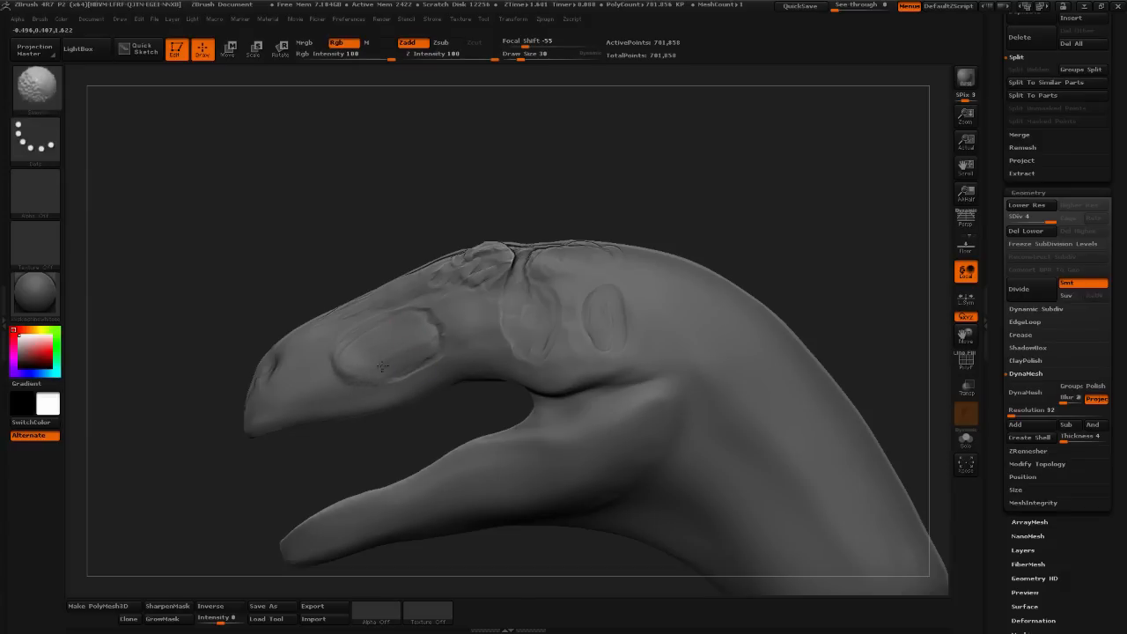
left_click(36, 86)
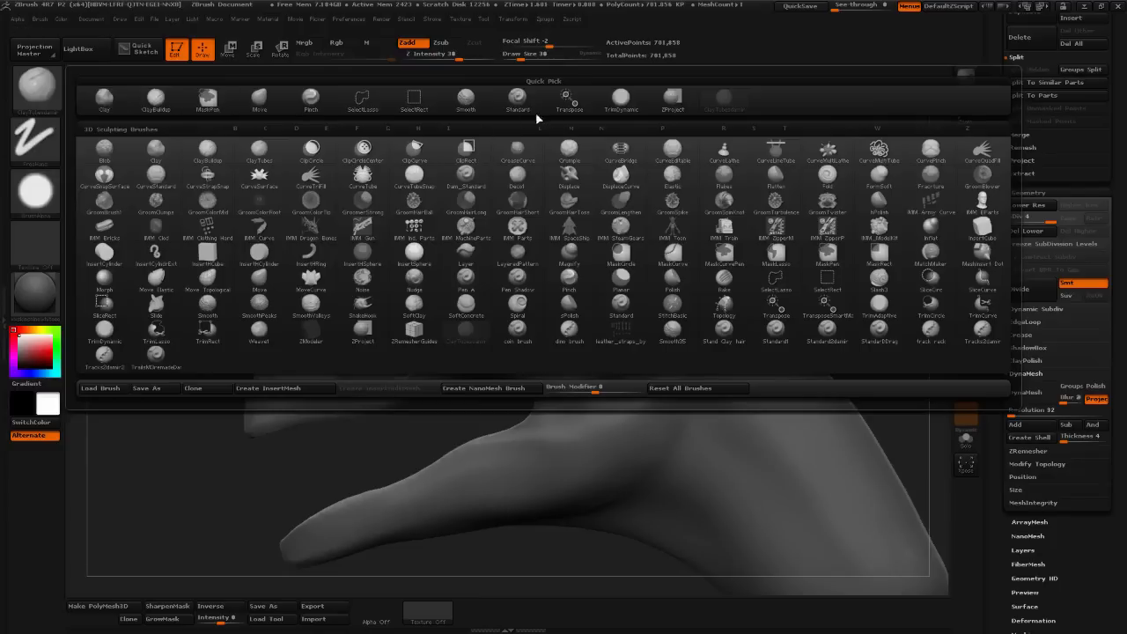
left_click(621, 97)
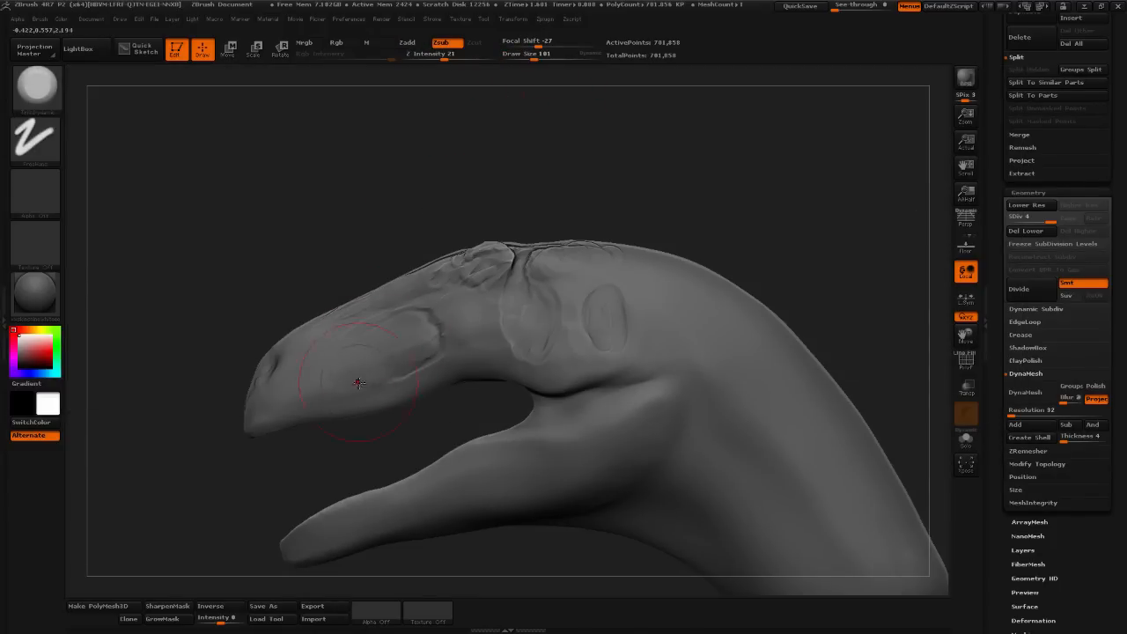
left_click(521, 56)
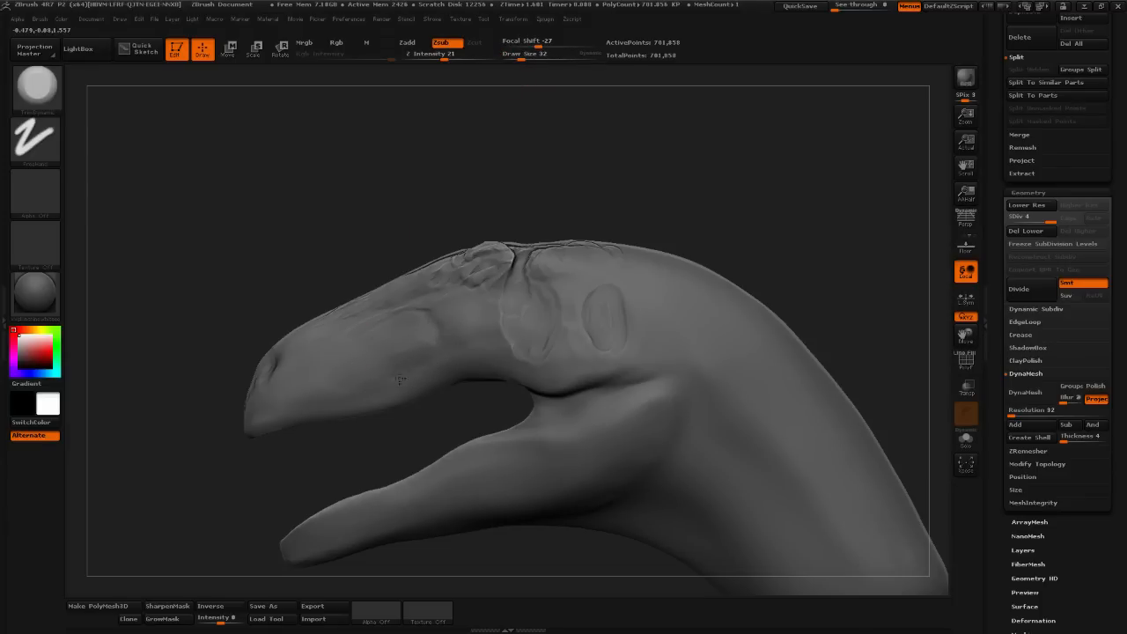
mouse_move(564, 216)
left_mouse_down()
mouse_move(675, 194)
mouse_move(710, 209)
mouse_move(687, 241)
left_mouse_up()
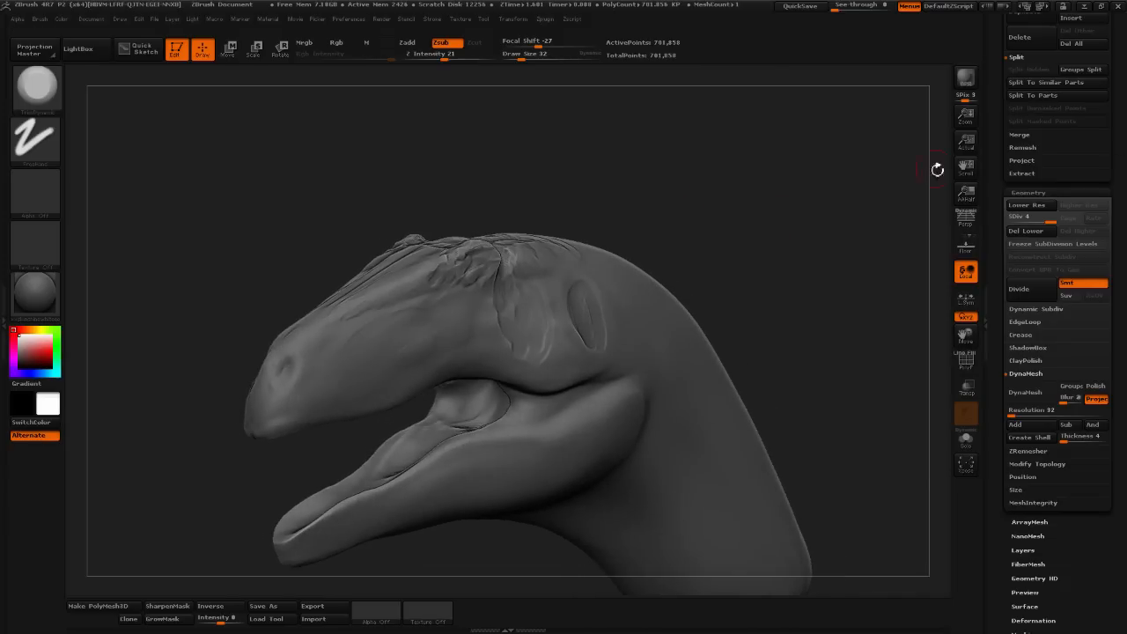
left_click(60, 104)
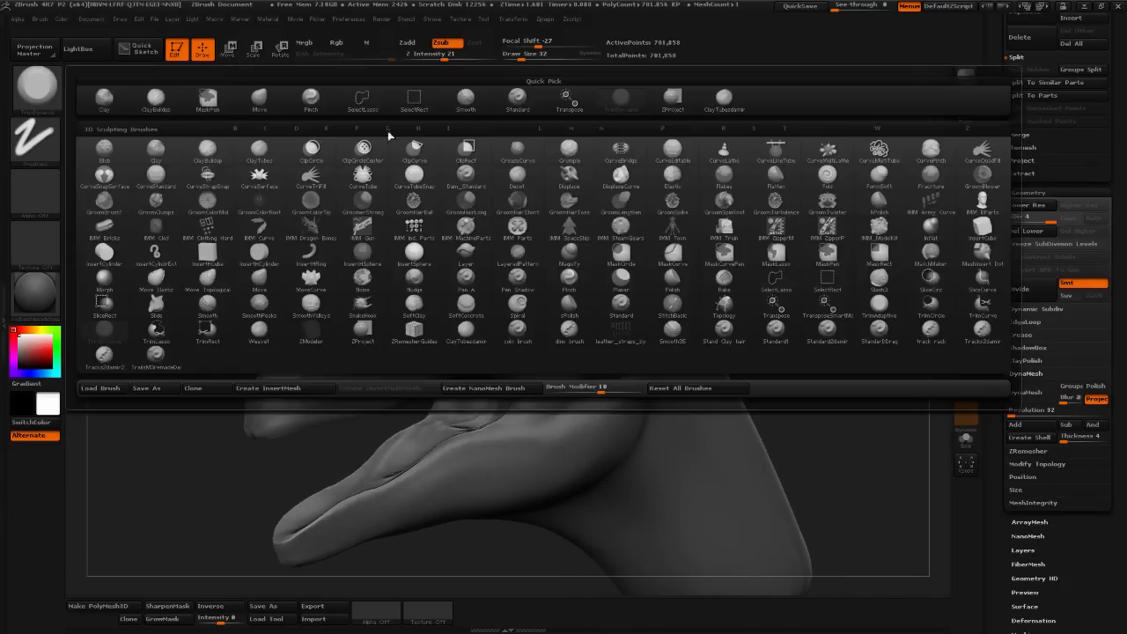
left_click(720, 100)
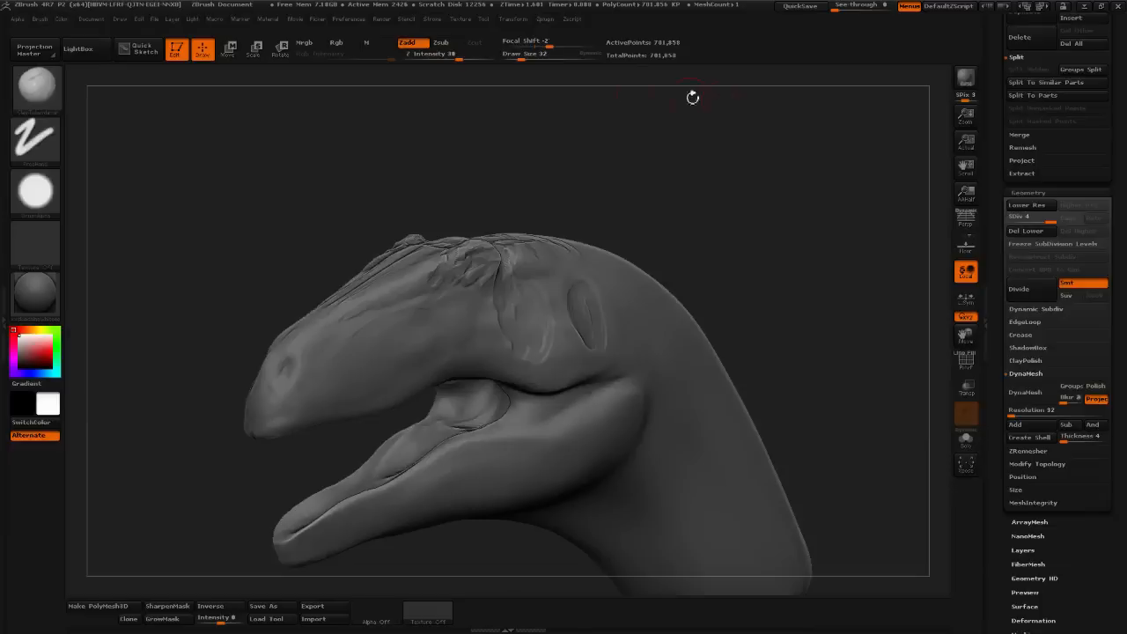
- Try recarving the hollow in the side of the snout at Draw Size 101, and undo those strokes
left_click(534, 57)
mouse_move(432, 317)
left_mouse_down()
mouse_move(401, 327)
mouse_move(410, 348)
mouse_move(379, 322)
mouse_move(414, 348)
left_mouse_up()
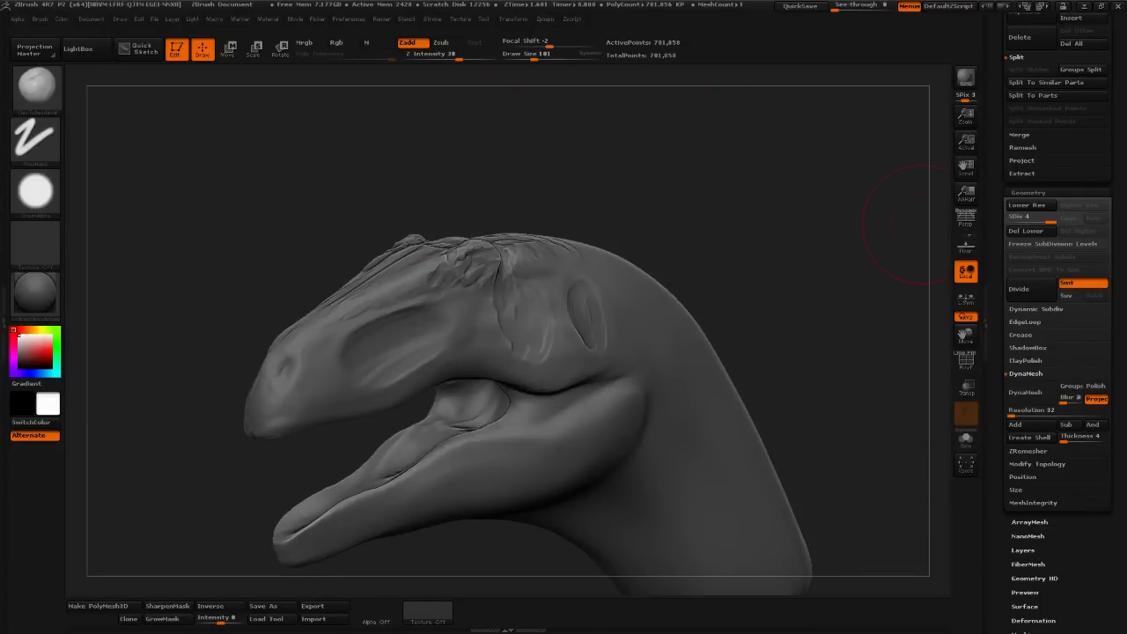
key("ctrl+z")
key("ctrl+z")
key("ctrl+z")
key("ctrl+z")
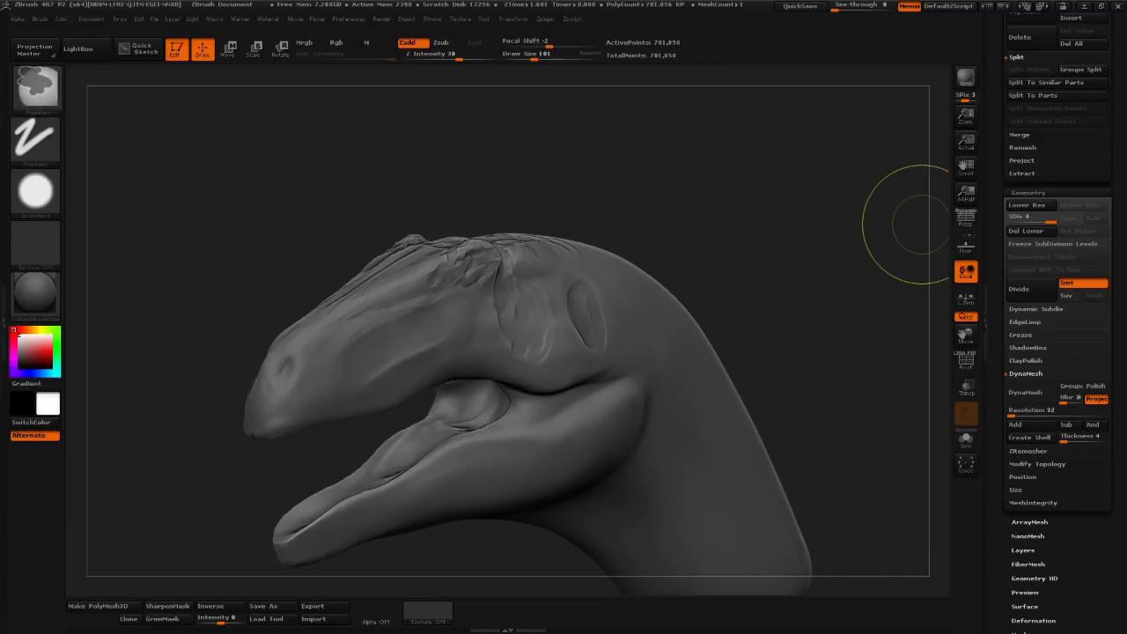
- Set the clay brush to Z Intensity 16 and Draw Size 47, and rework and smooth the side of the snout
mouse_move(525, 173)
left_mouse_down()
mouse_move(549, 82)
mouse_move(528, 125)
mouse_move(563, 110)
left_mouse_up()
left_click(528, 56)
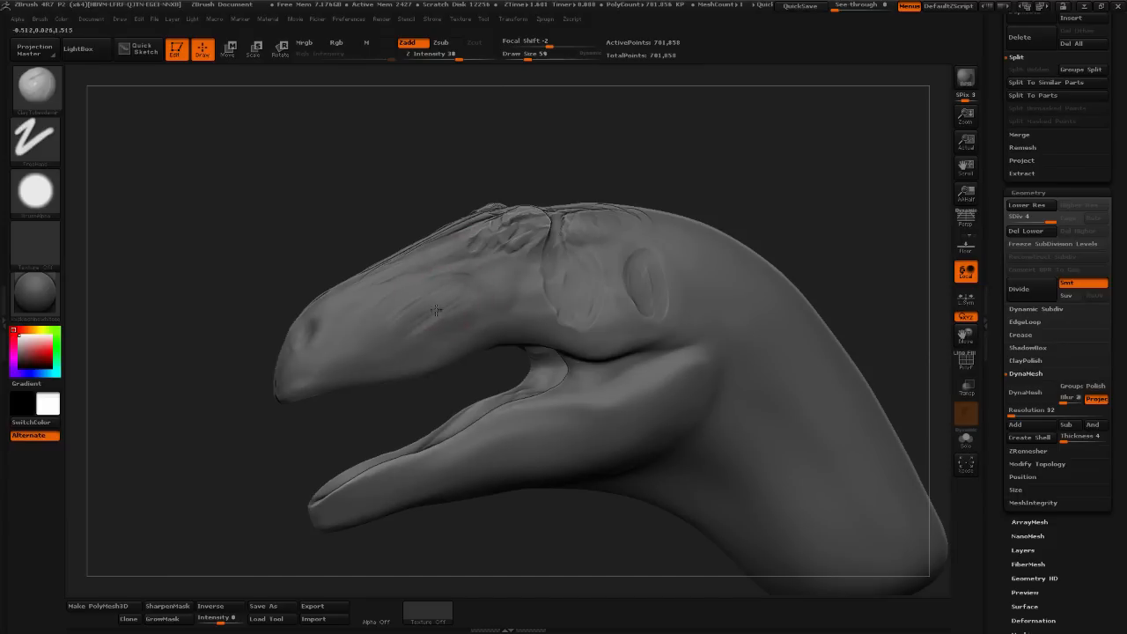
left_click(439, 56)
left_click(523, 56)
left_click_drag(523, 56, 526, 56)
key("shift")
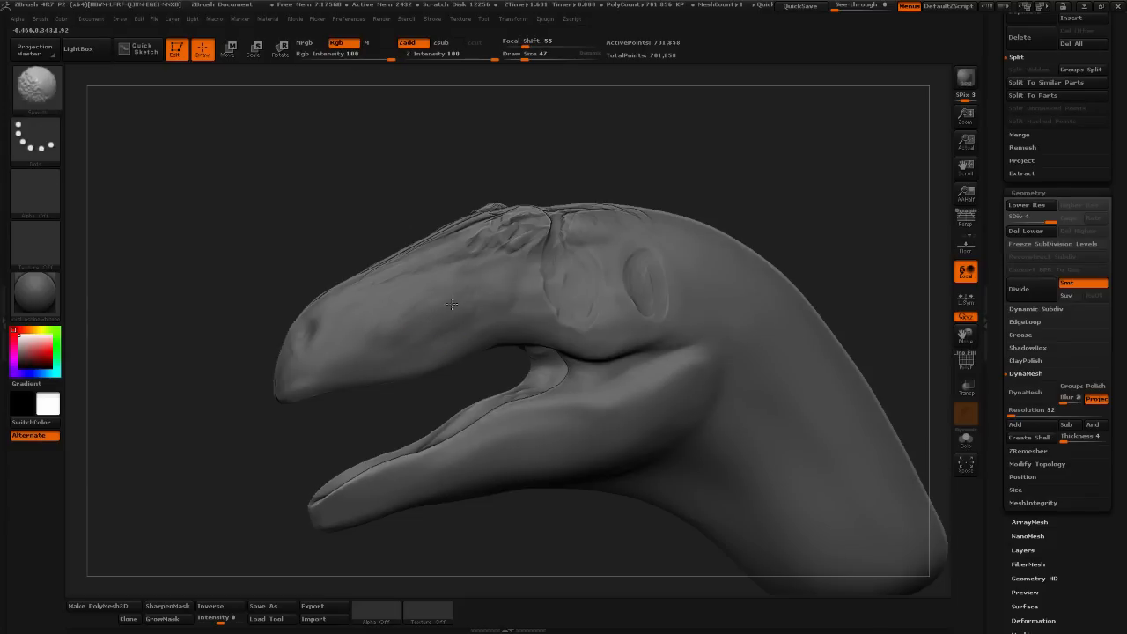
mouse_move(442, 327)
right_mouse_down()
mouse_move(526, 293)
mouse_move(408, 303)
right_mouse_up()
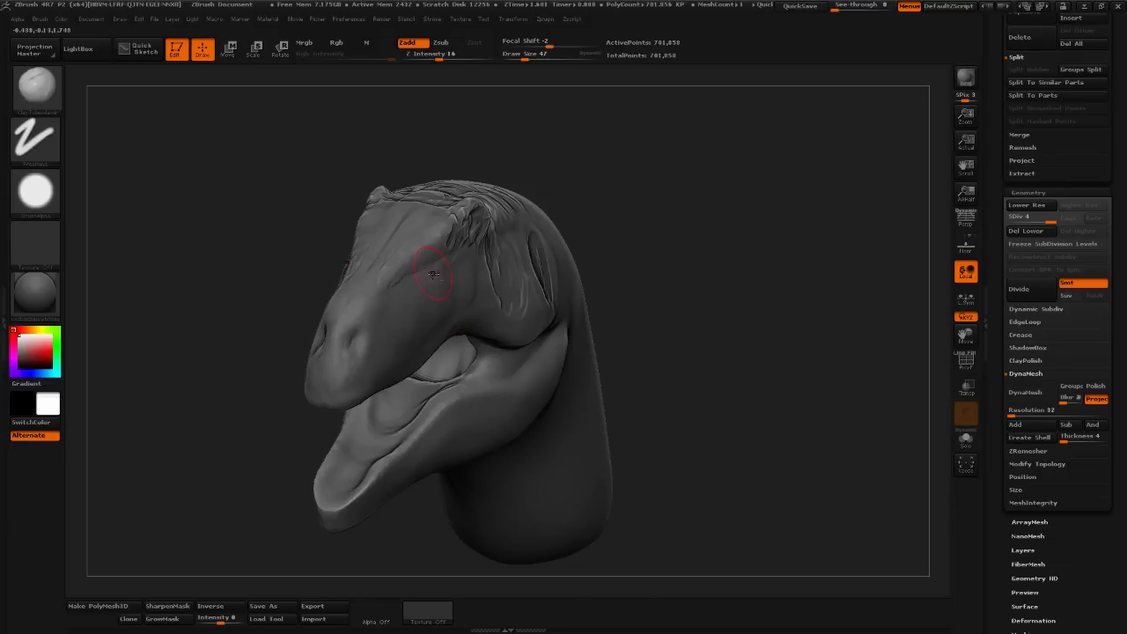
mouse_move(666, 189)
left_mouse_down()
mouse_move(412, 300)
mouse_move(457, 272)
mouse_move(416, 281)
left_mouse_up()
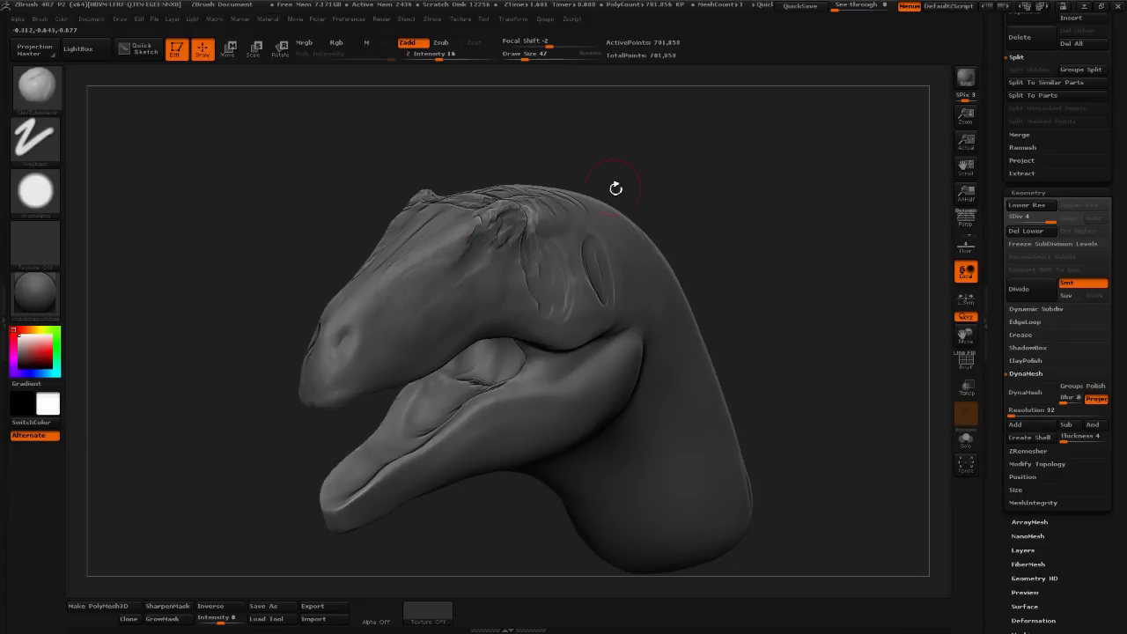
mouse_move(616, 188)
left_mouse_down()
mouse_move(712, 146)
mouse_move(623, 86)
left_mouse_up()
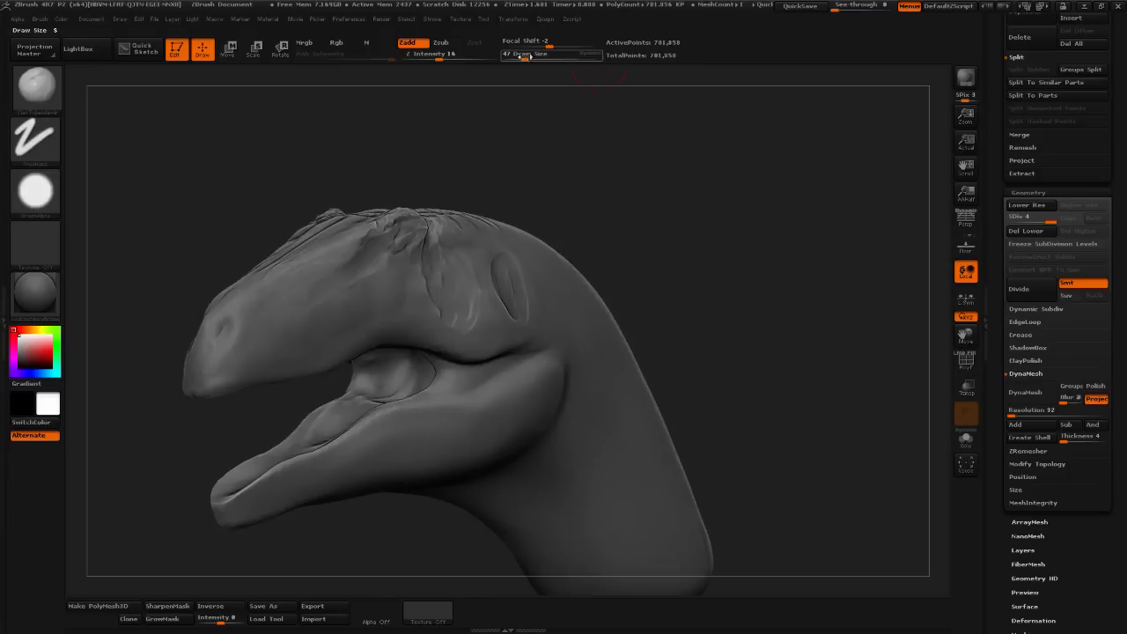
- Switch to the custom Standard2 brush and set its Draw Size to 47
left_click_drag(526, 57, 519, 58)
left_click_drag(529, 105, 512, 108)
left_click(58, 88)
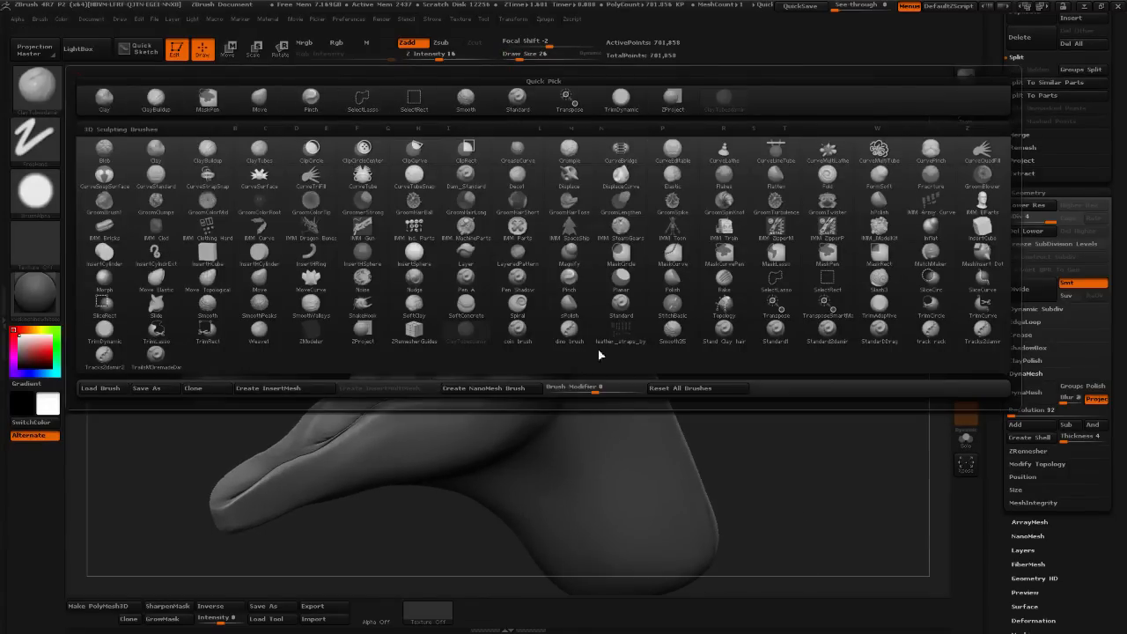
left_click(828, 337)
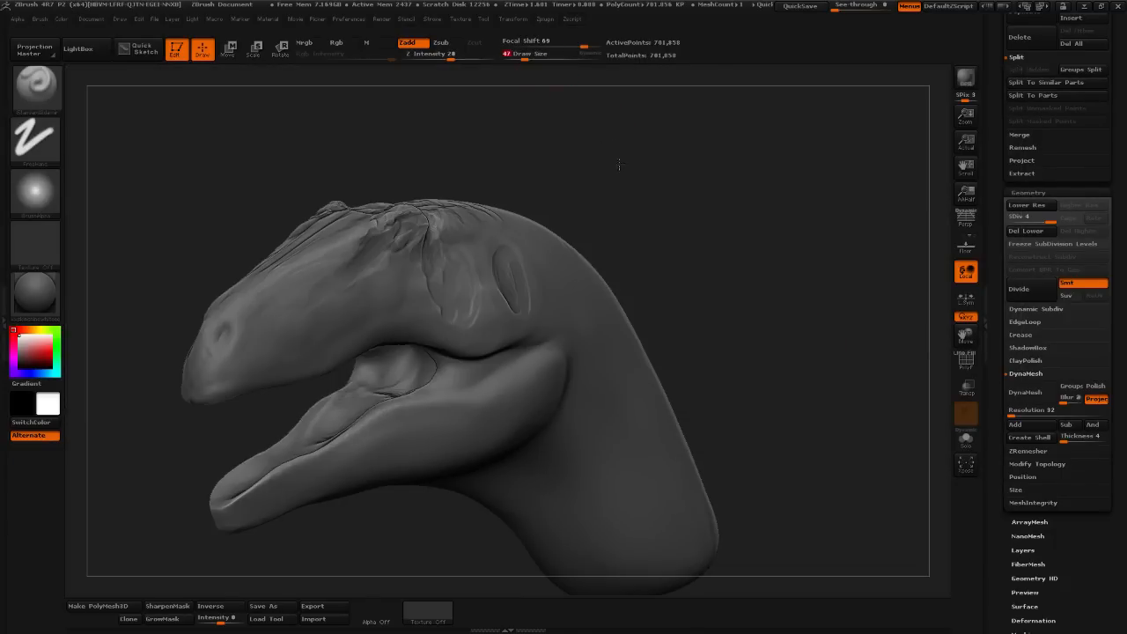
left_click_drag(629, 207, 565, 148)
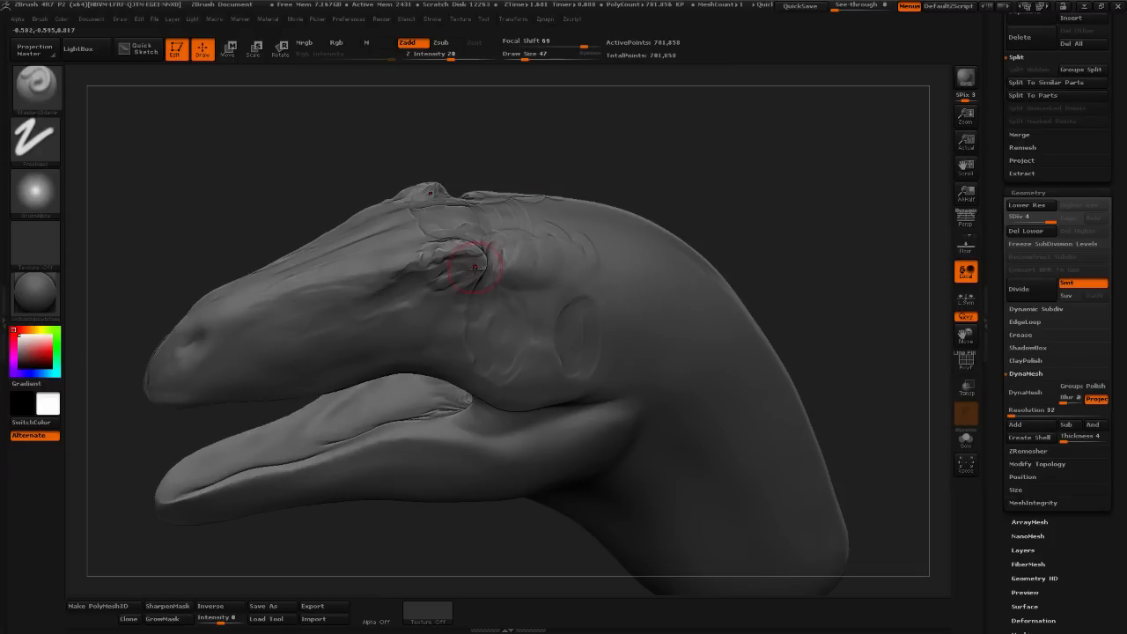
- Set the Z Intensity to 14 and Draw Size to 39, and build up a ridge from the brow along the upper snout
mouse_move(433, 79)
left_mouse_down()
mouse_move(432, 95)
mouse_move(437, 59)
left_mouse_up()
left_click_drag(485, 94, 481, 129)
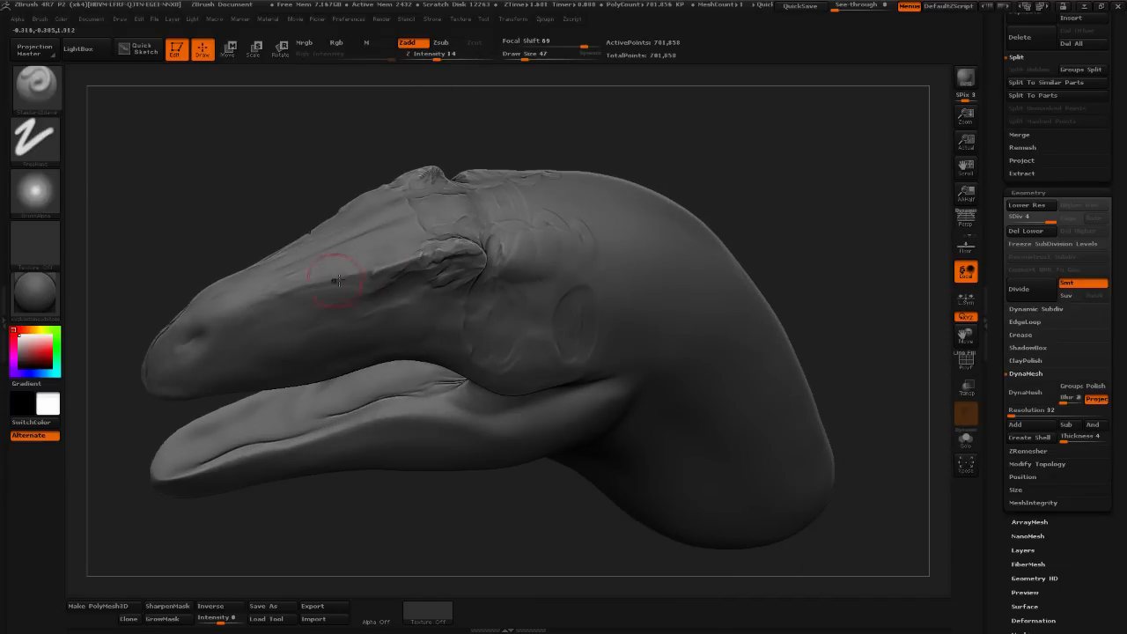
mouse_move(340, 278)
left_mouse_down()
mouse_move(417, 258)
mouse_move(340, 277)
left_mouse_up()
left_click(523, 59)
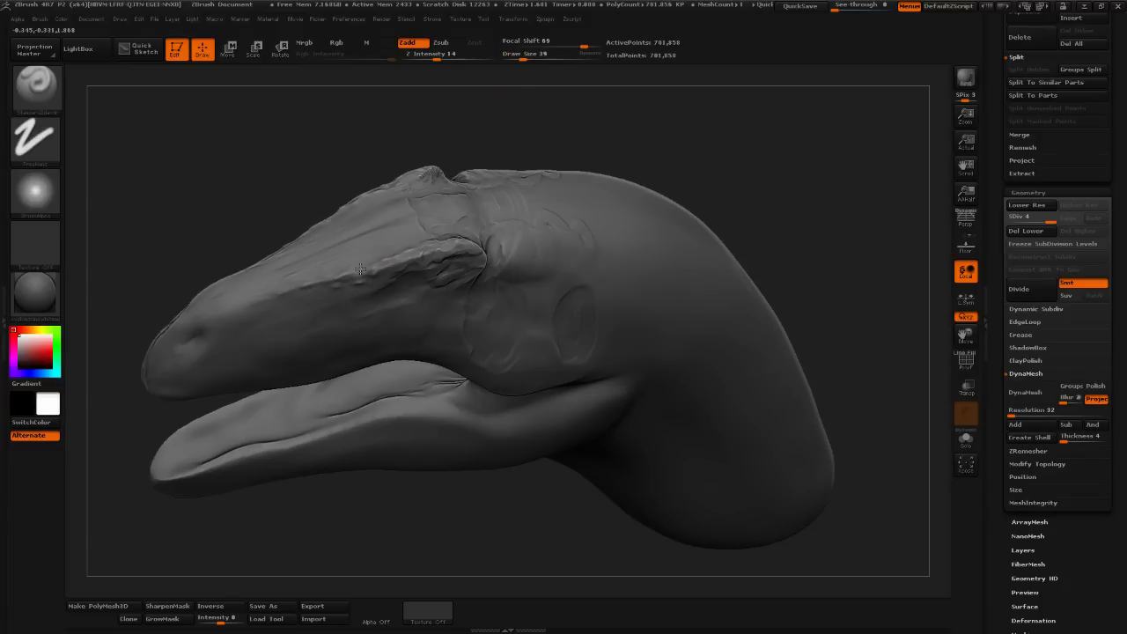
- Extend the raised ridge along the upper snout into the brow
left_click_drag(405, 266, 451, 255)
right_click_drag(589, 232, 504, 252)
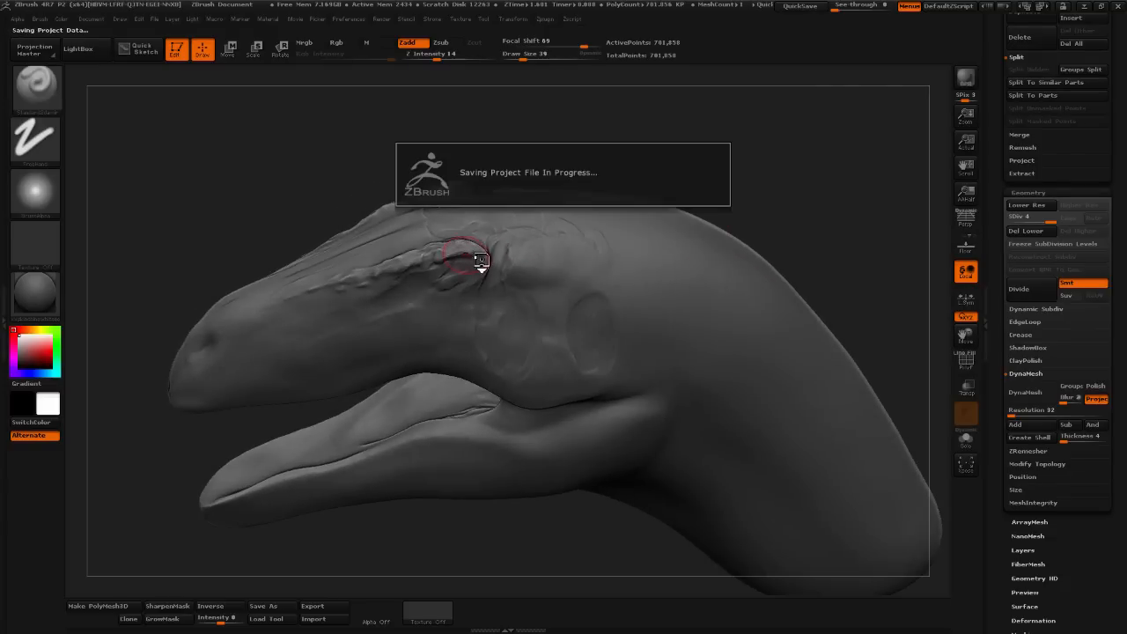
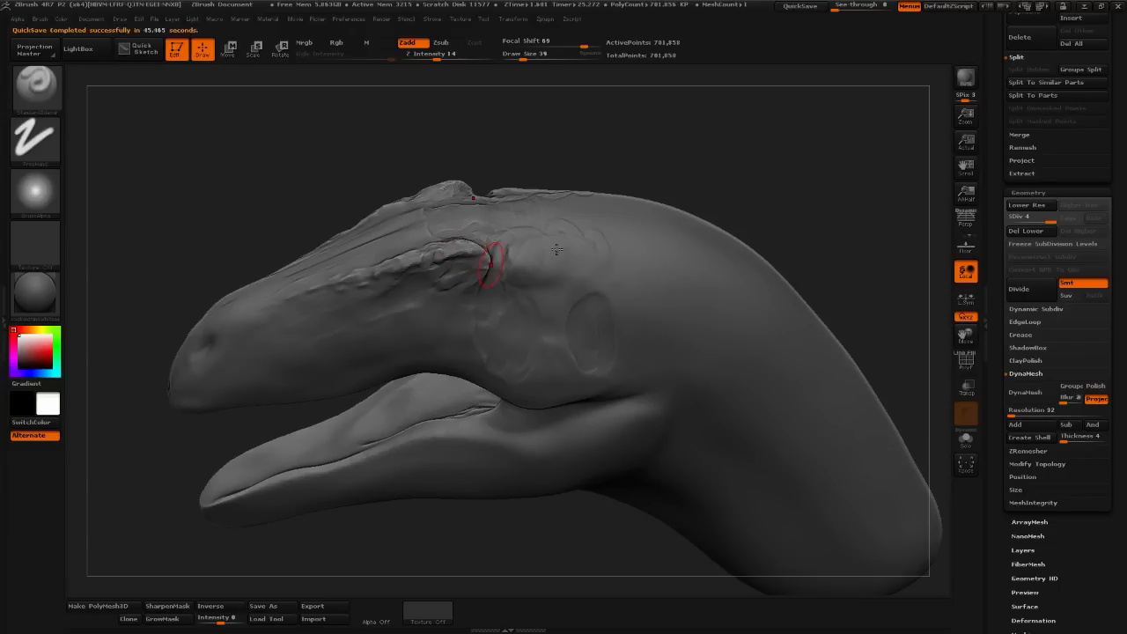
- Carve a narrow, slanted nostril opening near the tip of the snout and define its edges
mouse_move(645, 128)
left_mouse_down()
mouse_move(640, 162)
mouse_move(654, 174)
mouse_move(663, 141)
mouse_move(664, 163)
mouse_move(685, 178)
mouse_move(608, 190)
mouse_move(581, 211)
mouse_move(541, 188)
mouse_move(549, 159)
mouse_move(576, 201)
left_mouse_up()
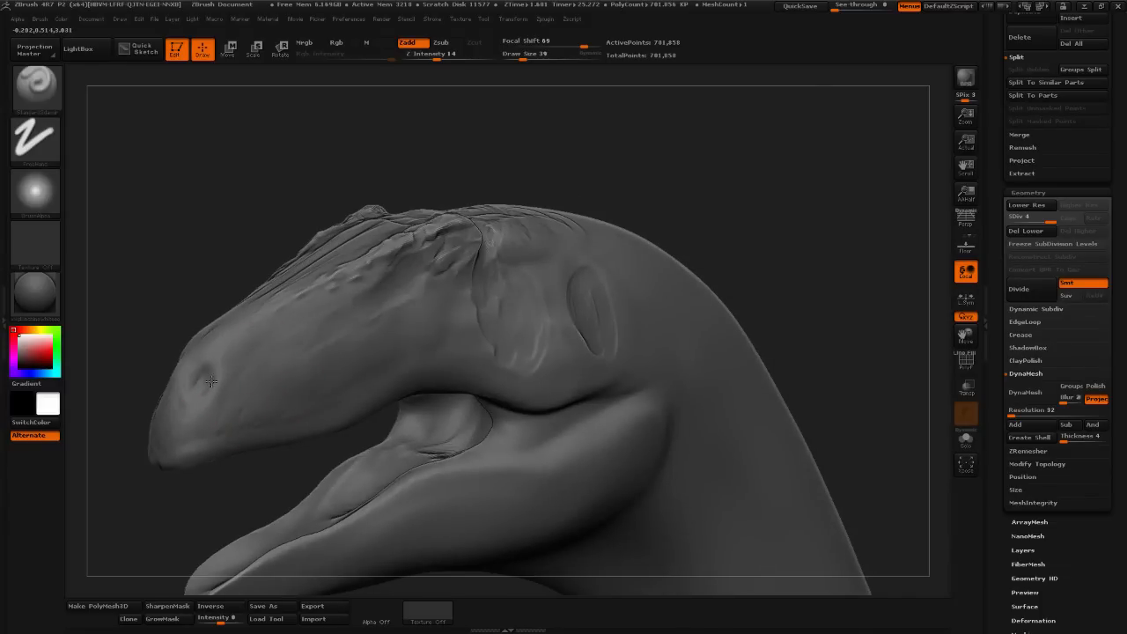
left_click_drag(207, 372, 194, 403)
left_click_drag(211, 370, 195, 409)
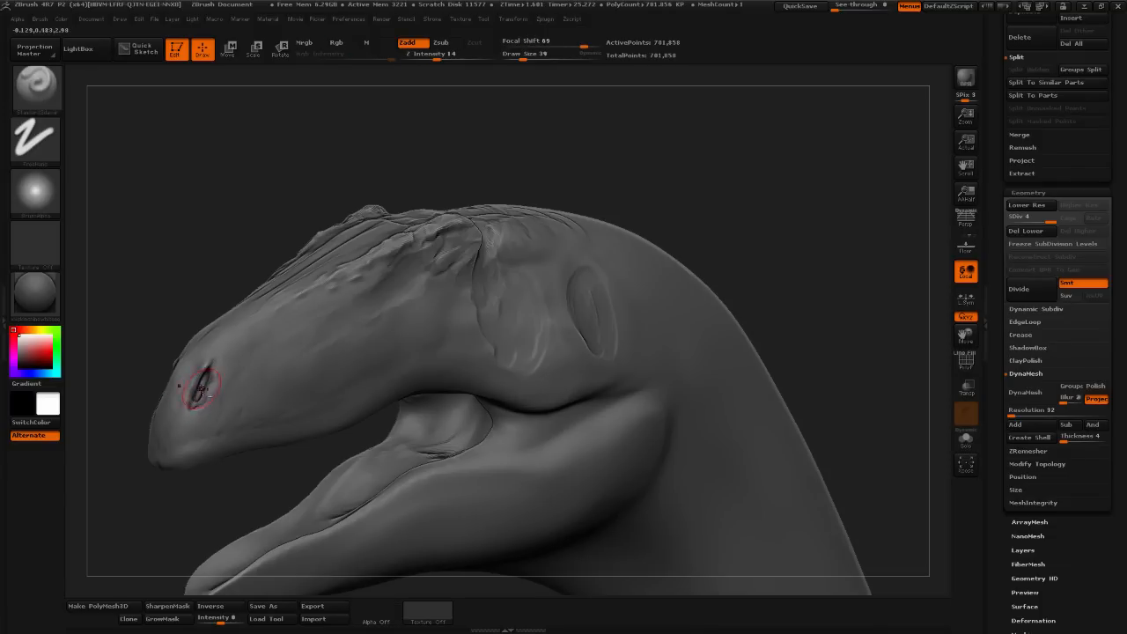
left_click_drag(186, 255, 252, 272)
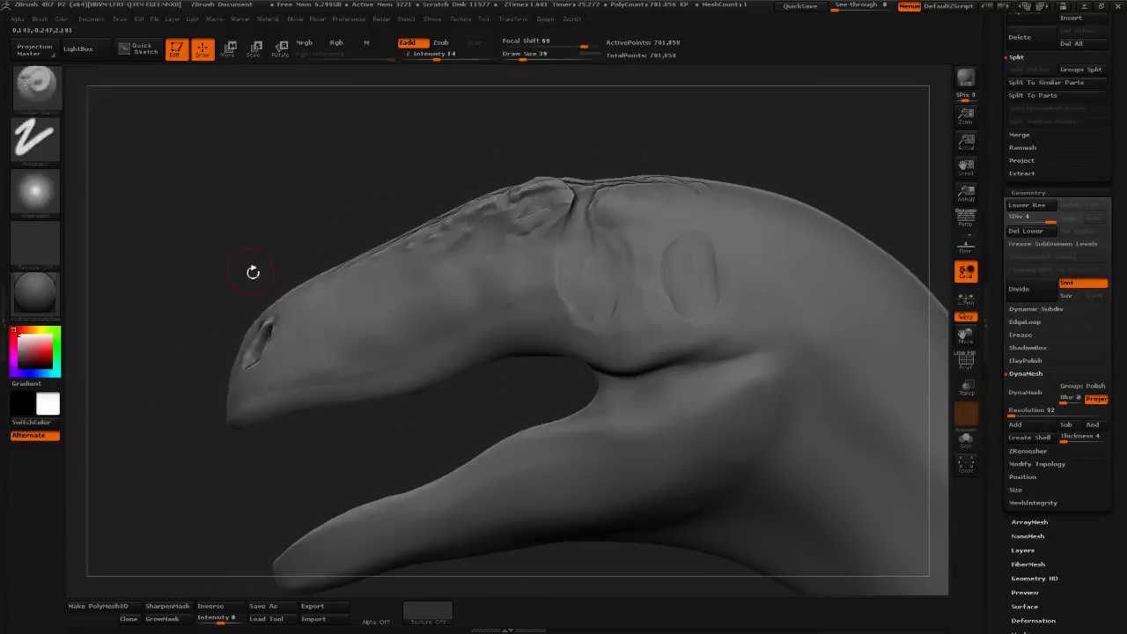
left_click_drag(229, 320, 275, 342)
left_click_drag(209, 362, 221, 356)
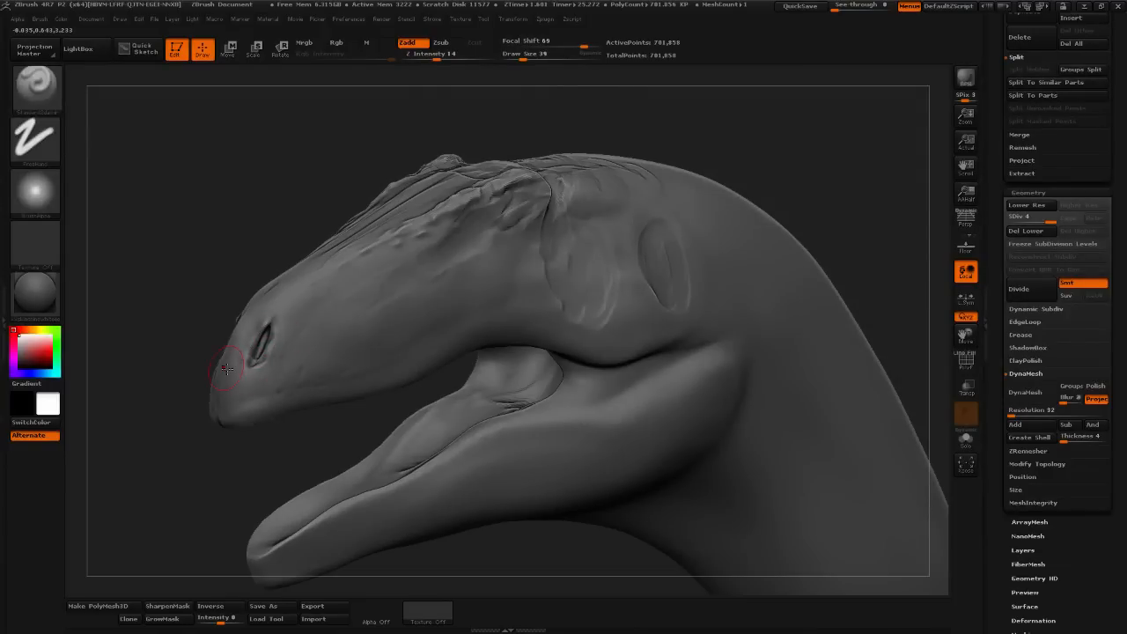
- Smooth the surface behind and below the nostril, and refine the adjoining side of the snout
mouse_move(261, 343)
left_mouse_down("shift")
mouse_move(294, 323)
mouse_move(294, 346)
left_mouse_up("shift")
left_click_drag(280, 373, 305, 363, "shift")
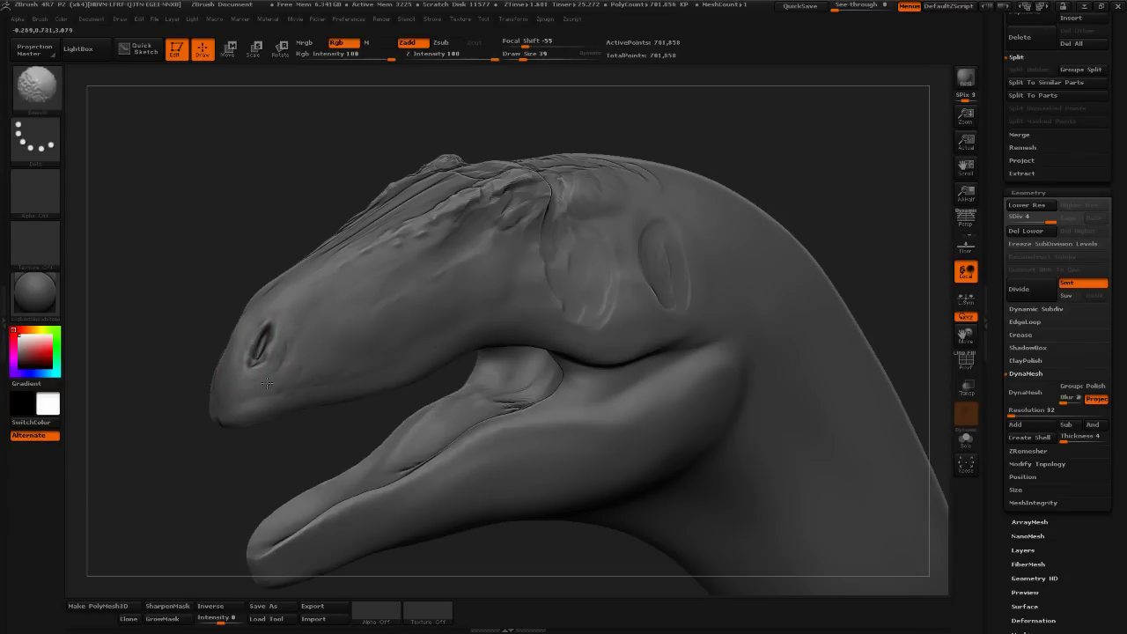
left_click_drag(334, 445, 267, 481)
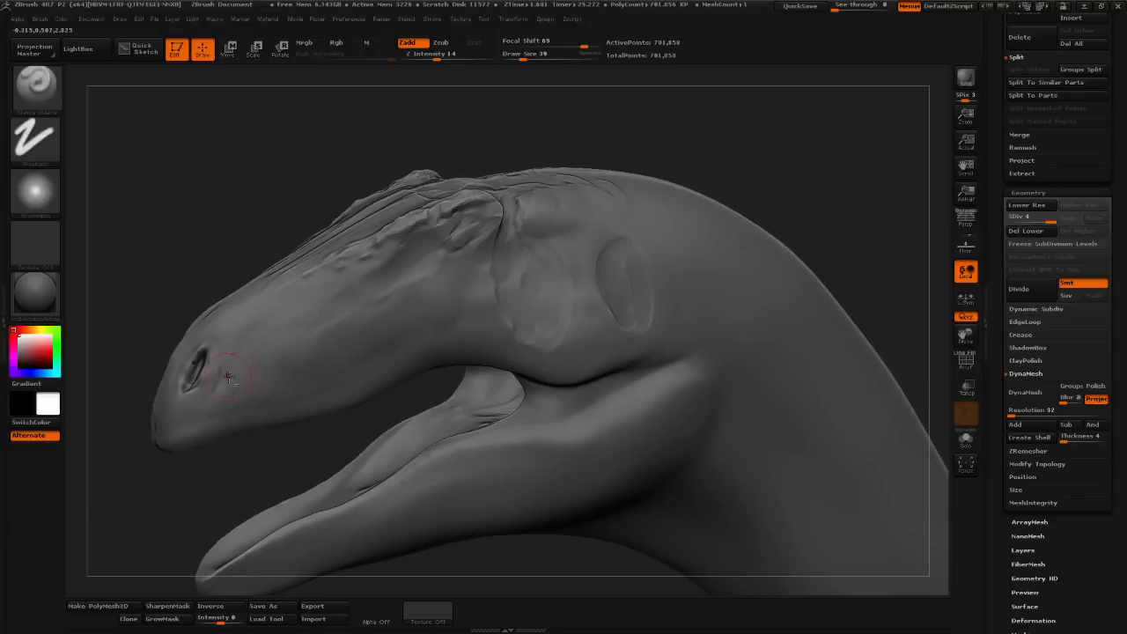
left_click_drag(259, 327, 266, 318)
left_click_drag(368, 441, 255, 478, "alt")
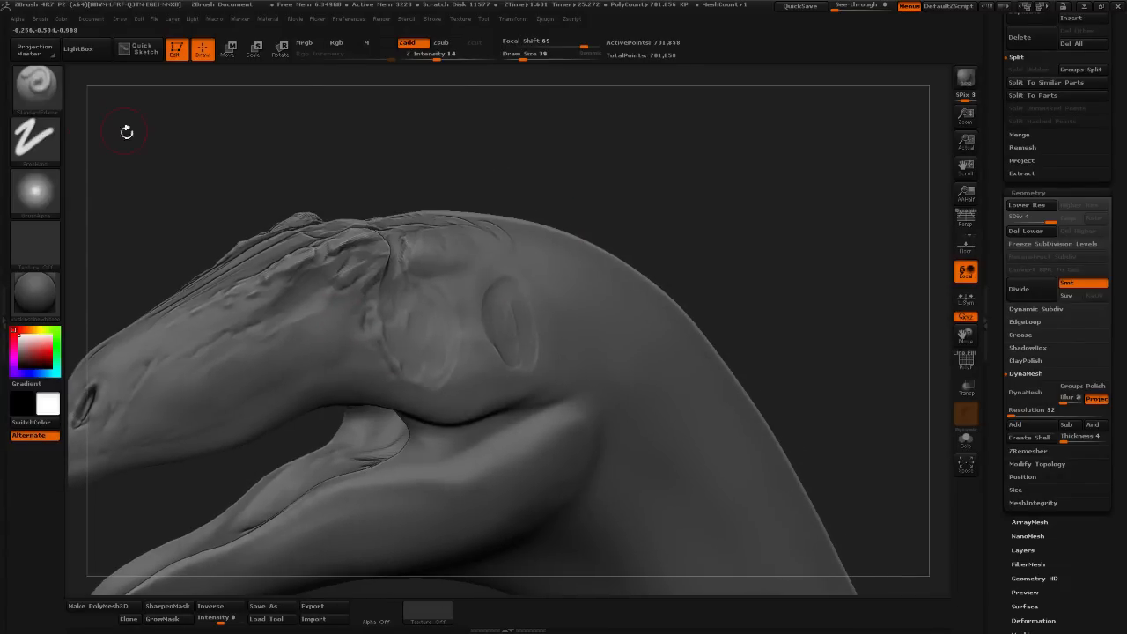
- Switch to the custom ClayTubes brush, set its Draw Size to 20, and carve a round eye socket behind the brow
left_click(35, 85)
left_click(707, 124)
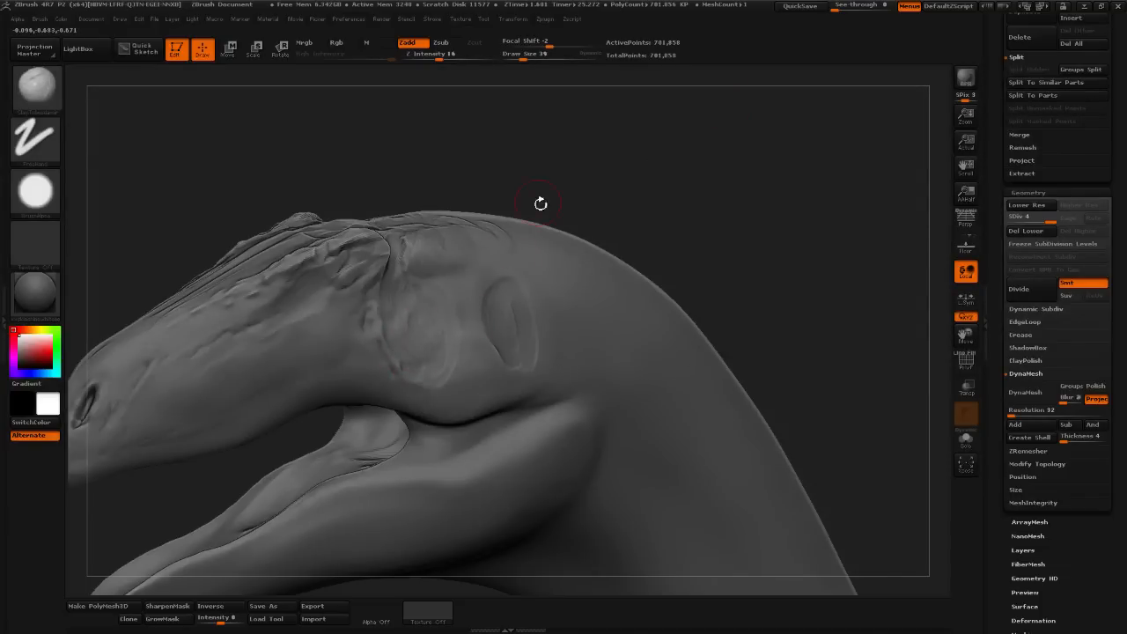
left_click(526, 56)
type("20")
key("Return")
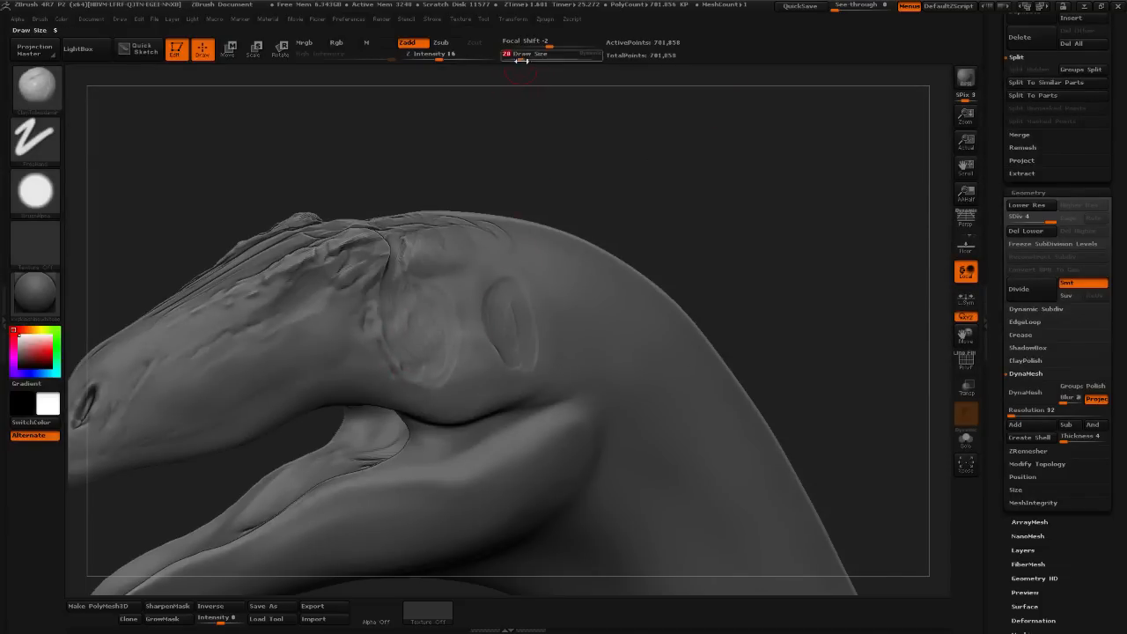
mouse_move(602, 106)
left_mouse_down("alt")
mouse_move(602, 164)
mouse_move(540, 191)
left_mouse_up("alt")
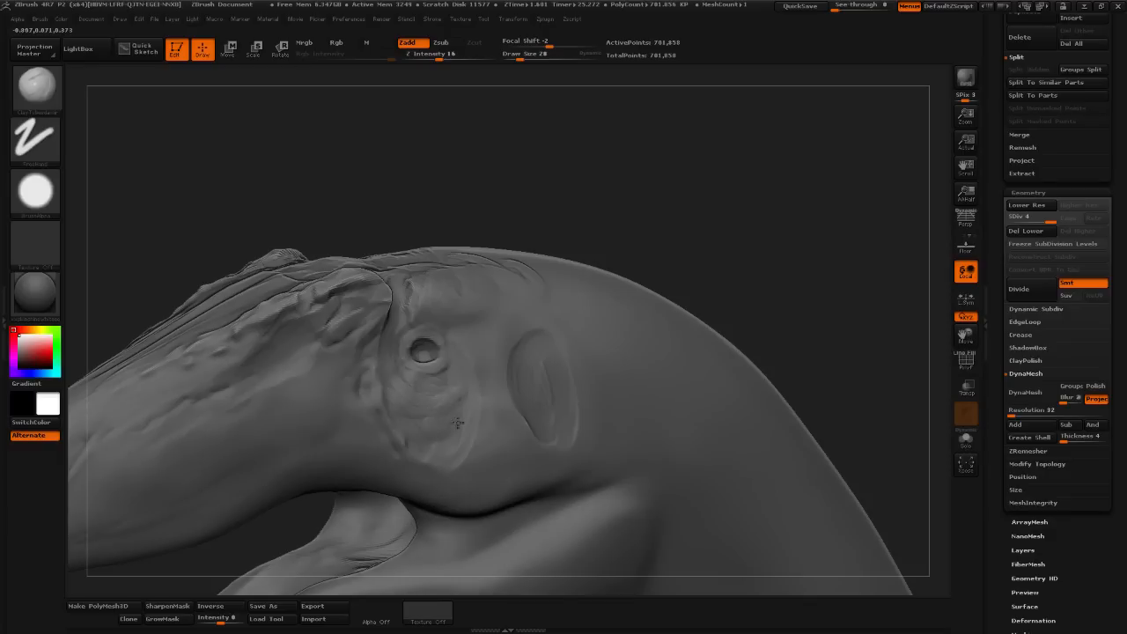
left_click_drag(675, 184, 652, 467)
left_click(40, 91)
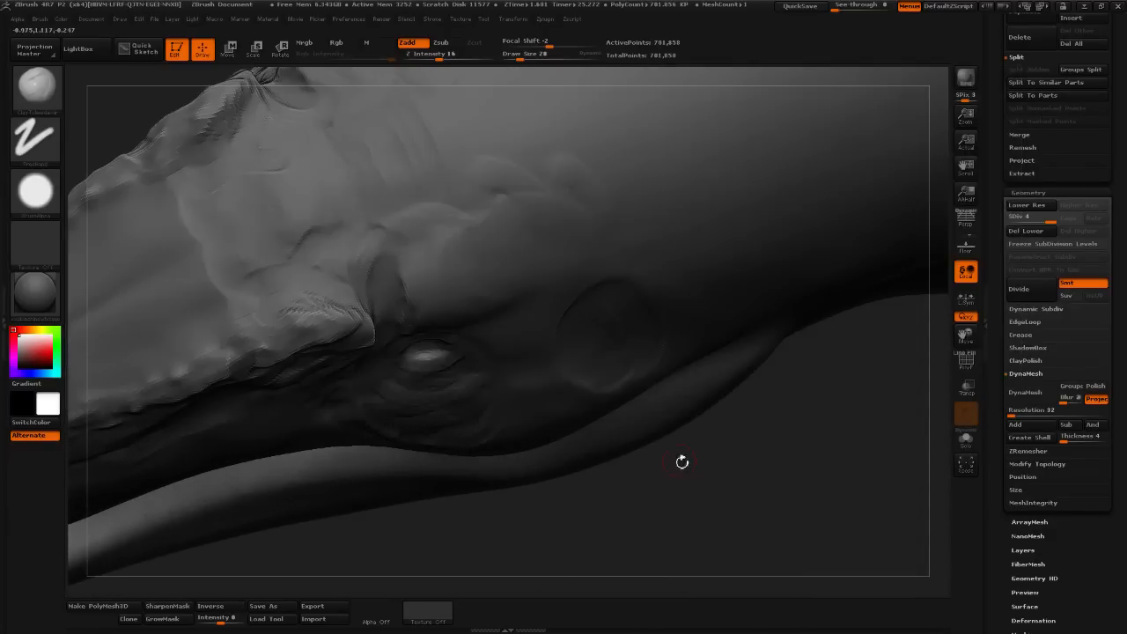
mouse_move(692, 508)
left_mouse_down()
mouse_move(711, 457)
mouse_move(710, 301)
left_mouse_up()
left_click_drag(874, 272, 836, 237)
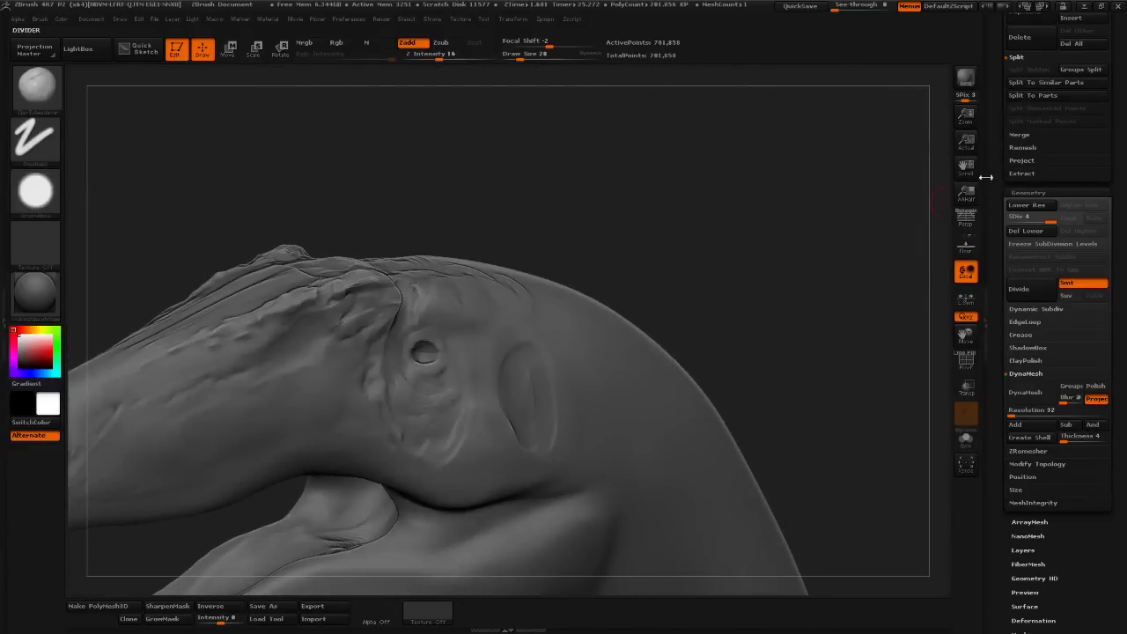
left_click_drag(997, 169, 998, 409)
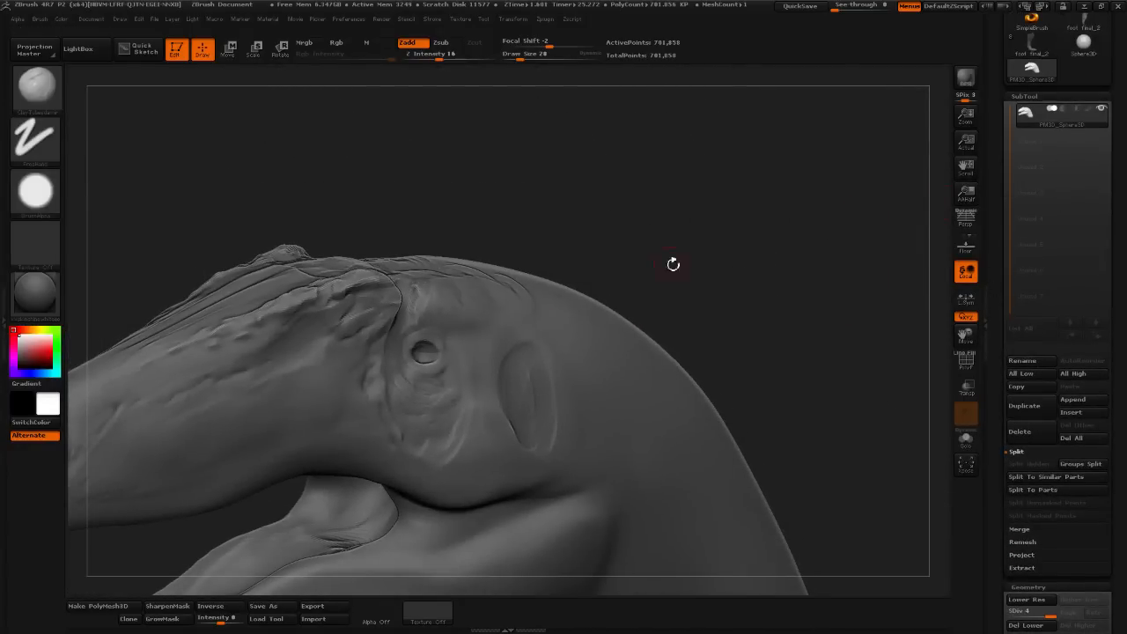
- Switch to the Move brush, set its Draw Size to 89, and reshape the rim of the eye socket
left_click(37, 88)
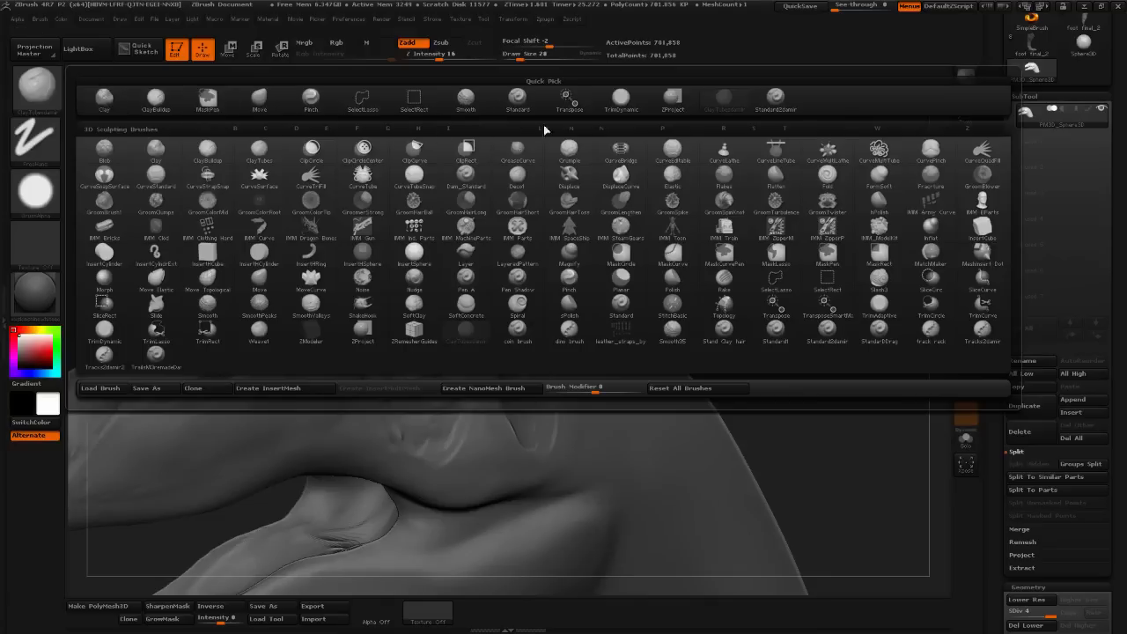
left_click(260, 100)
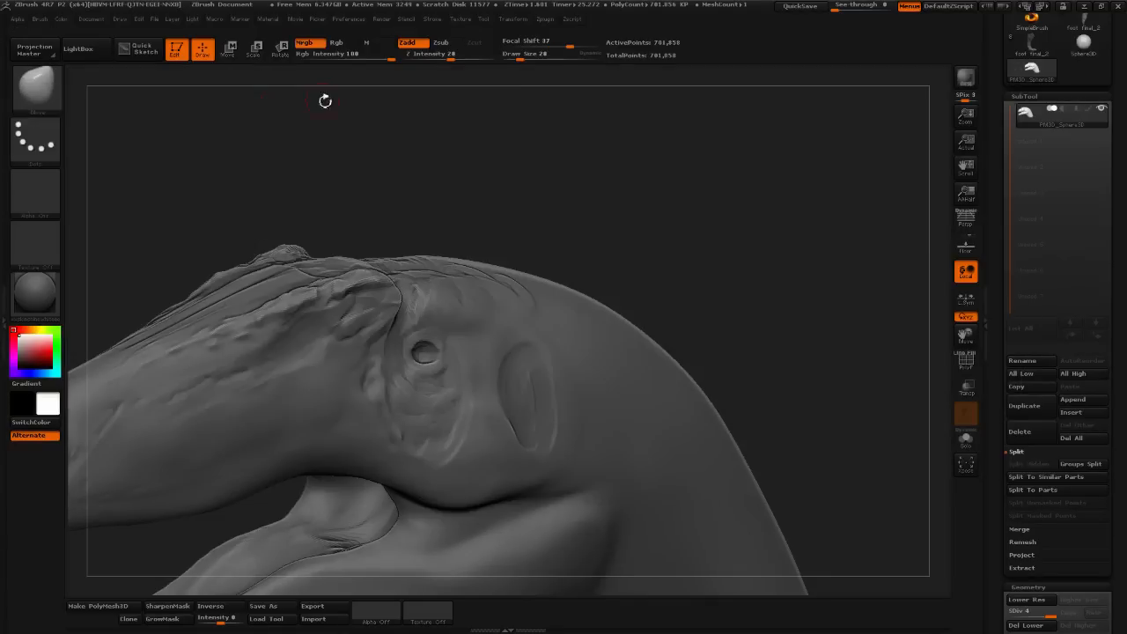
left_click(532, 55)
left_click_drag(544, 81, 557, 125, "shift")
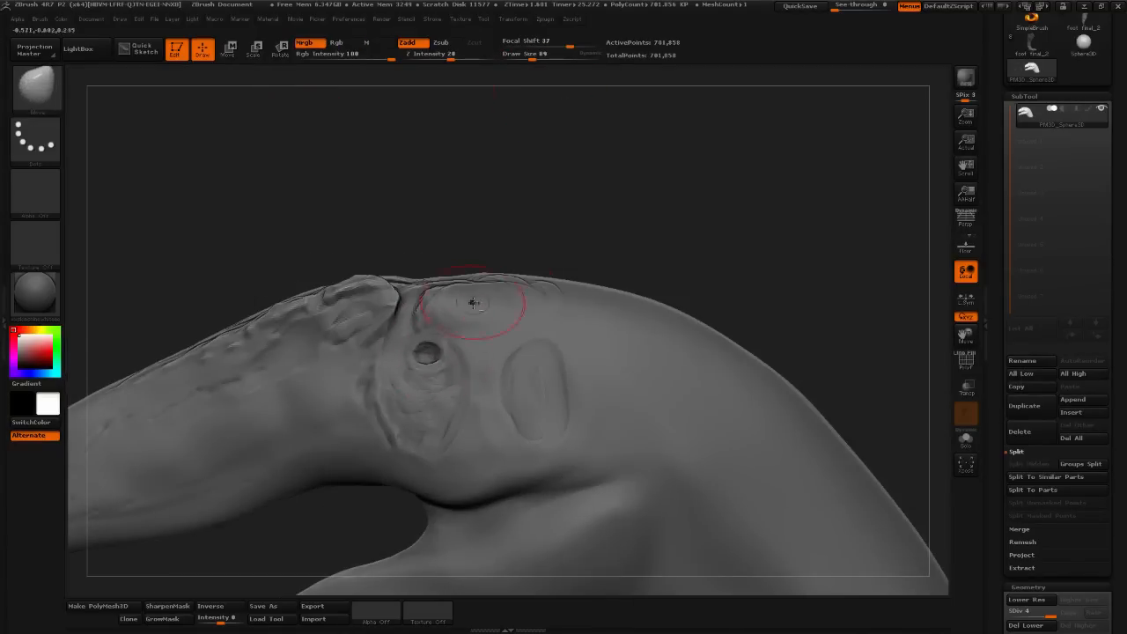
mouse_move(550, 179)
left_mouse_down()
mouse_move(529, 126)
mouse_move(543, 128)
mouse_move(508, 197)
mouse_move(514, 220)
left_mouse_up()
mouse_move(458, 413)
left_mouse_down()
mouse_move(463, 403)
mouse_move(442, 409)
left_mouse_up()
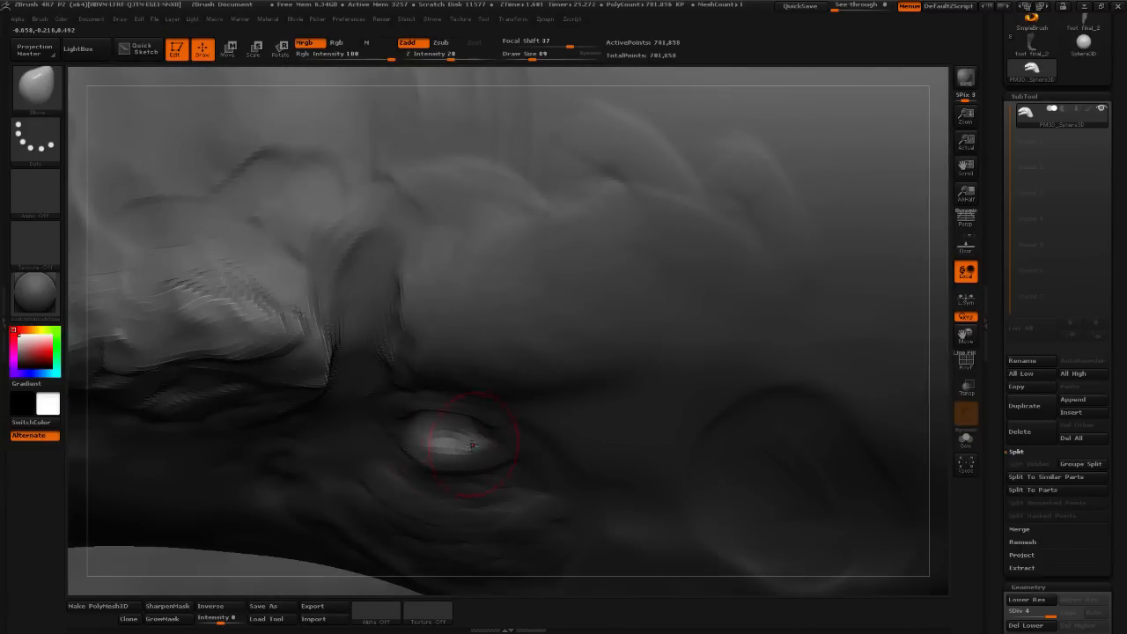
mouse_move(471, 442)
left_mouse_down()
mouse_move(440, 453)
mouse_move(451, 462)
left_mouse_up()
left_click_drag(347, 581, 272, 485)
mouse_move(475, 291)
left_mouse_down()
mouse_move(493, 306)
mouse_move(485, 234)
mouse_move(521, 249)
mouse_move(511, 304)
mouse_move(467, 388)
left_mouse_up()
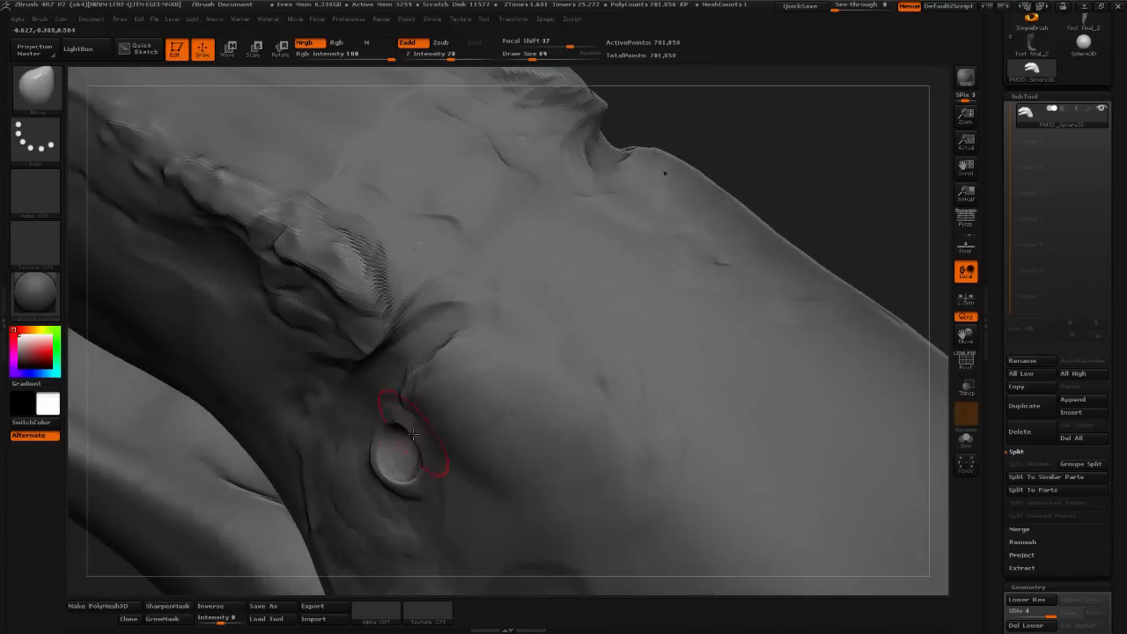
- Adjust the outer edge and surrounding lid folds of the eye socket with the Move brush
mouse_move(812, 222)
left_mouse_down()
mouse_move(873, 179)
mouse_move(792, 245)
mouse_move(670, 296)
left_mouse_up()
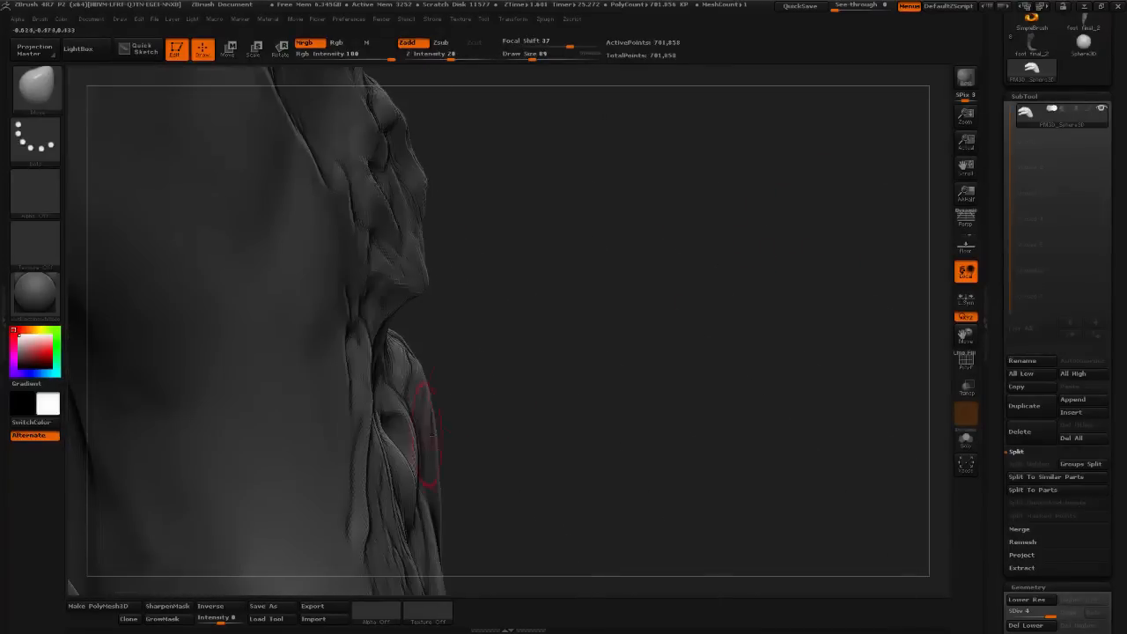
mouse_move(434, 447)
left_mouse_down()
mouse_move(566, 378)
mouse_move(589, 280)
mouse_move(602, 395)
mouse_move(560, 386)
left_mouse_up()
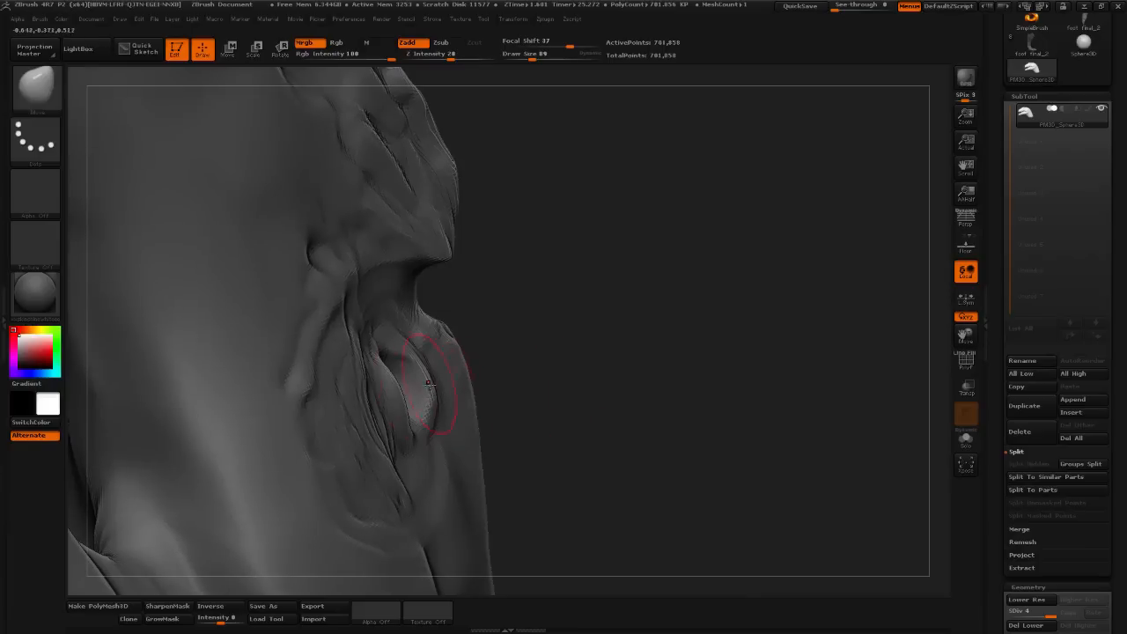
left_click_drag(586, 346, 353, 397)
left_click_drag(366, 438, 432, 410)
left_click_drag(319, 440, 390, 395)
left_click_drag(334, 444, 421, 377)
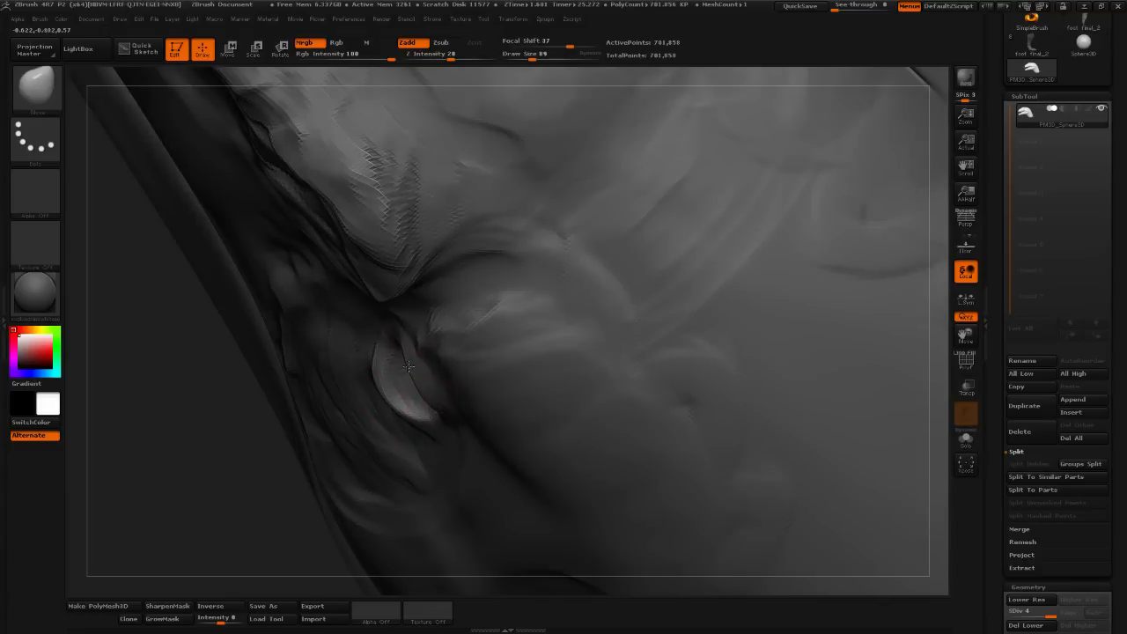
mouse_move(241, 522)
left_mouse_down()
mouse_move(246, 478)
mouse_move(625, 344)
mouse_move(621, 455)
mouse_move(674, 304)
left_mouse_up()
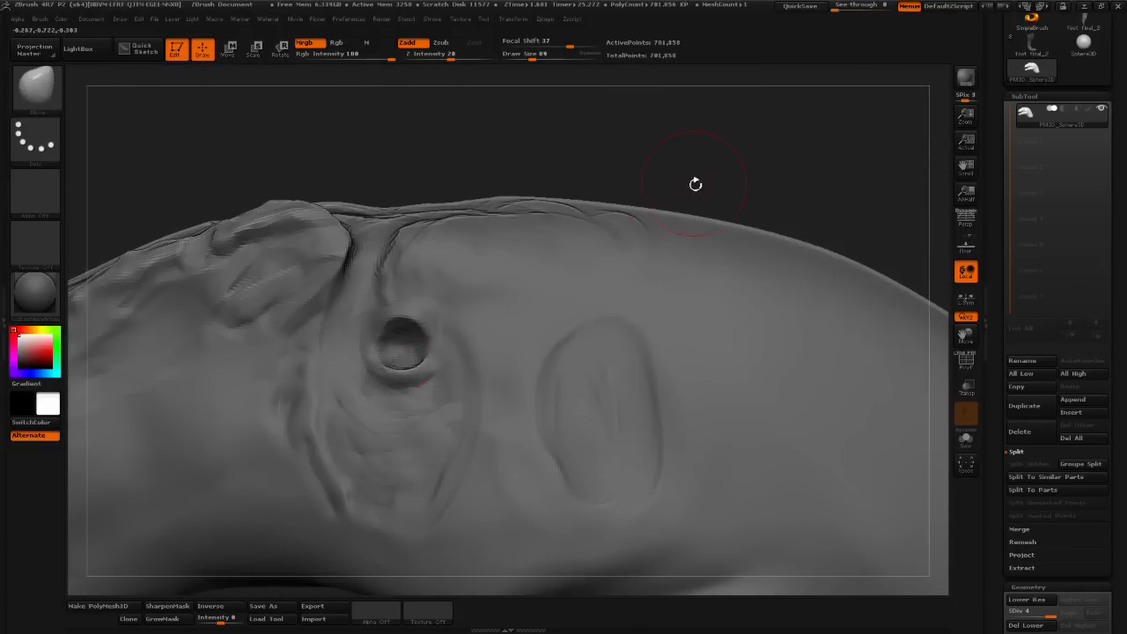
- Switch back to the custom ClayTubes brush, set its Draw Size to 30, and rework the recess behind the eye
mouse_move(696, 184)
left_mouse_down("alt")
mouse_move(583, 229)
mouse_move(612, 192)
left_mouse_up("alt")
left_click(39, 90)
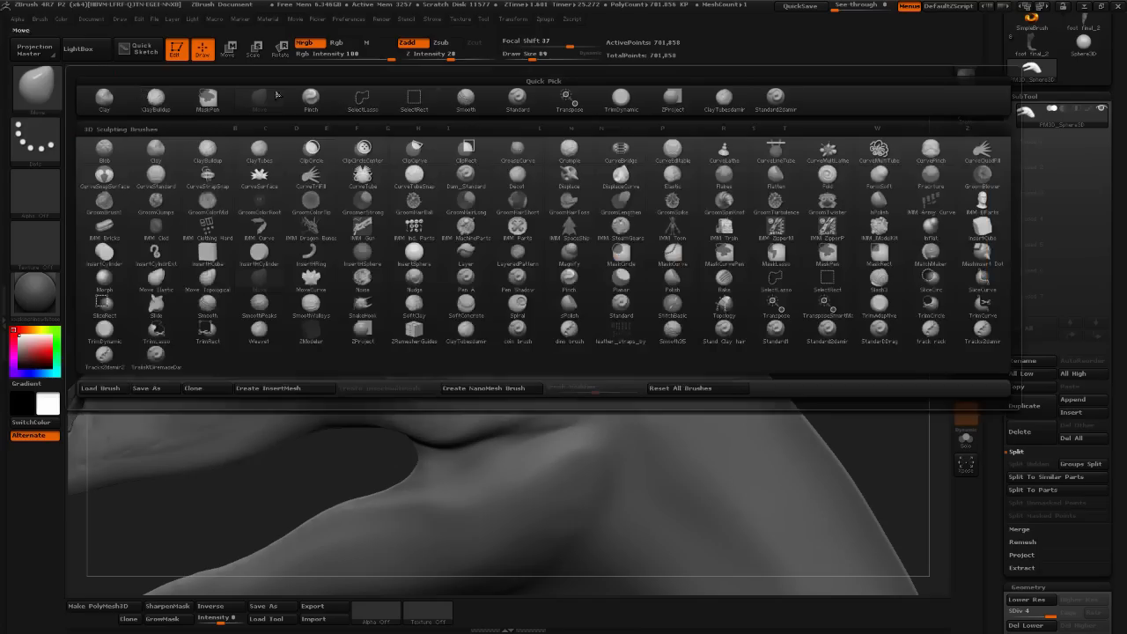
left_click(726, 102)
left_click(521, 58)
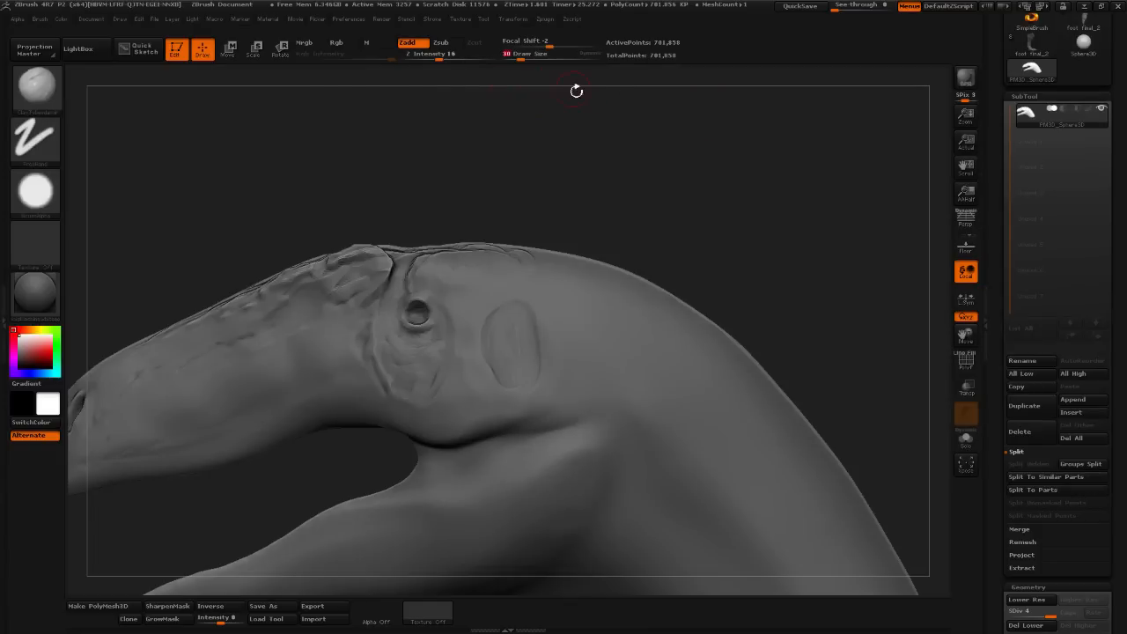
mouse_move(577, 91)
left_mouse_down("alt")
mouse_move(629, 127)
mouse_move(740, 130)
left_mouse_up("alt")
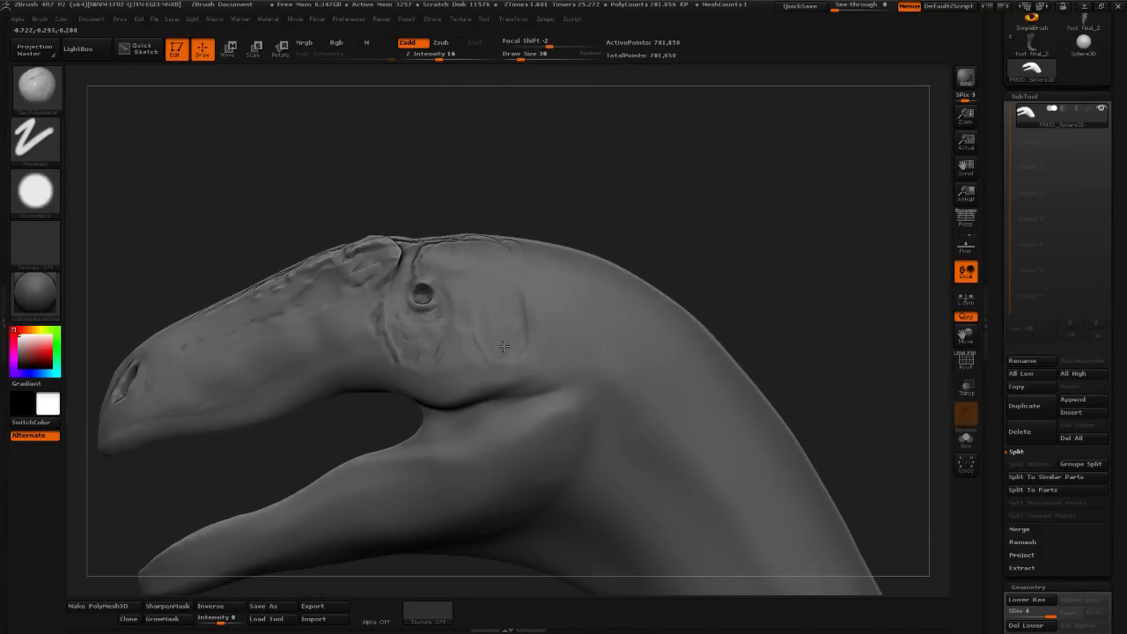
left_click(628, 331)
mouse_move(500, 297)
left_mouse_down()
mouse_move(494, 346)
mouse_move(528, 353)
left_mouse_up()
left_click(464, 383)
- Smooth and reshape the cheek tissue inside the open mouth
mouse_move(685, 226)
left_mouse_down()
mouse_move(651, 326)
mouse_move(455, 383)
left_mouse_up()
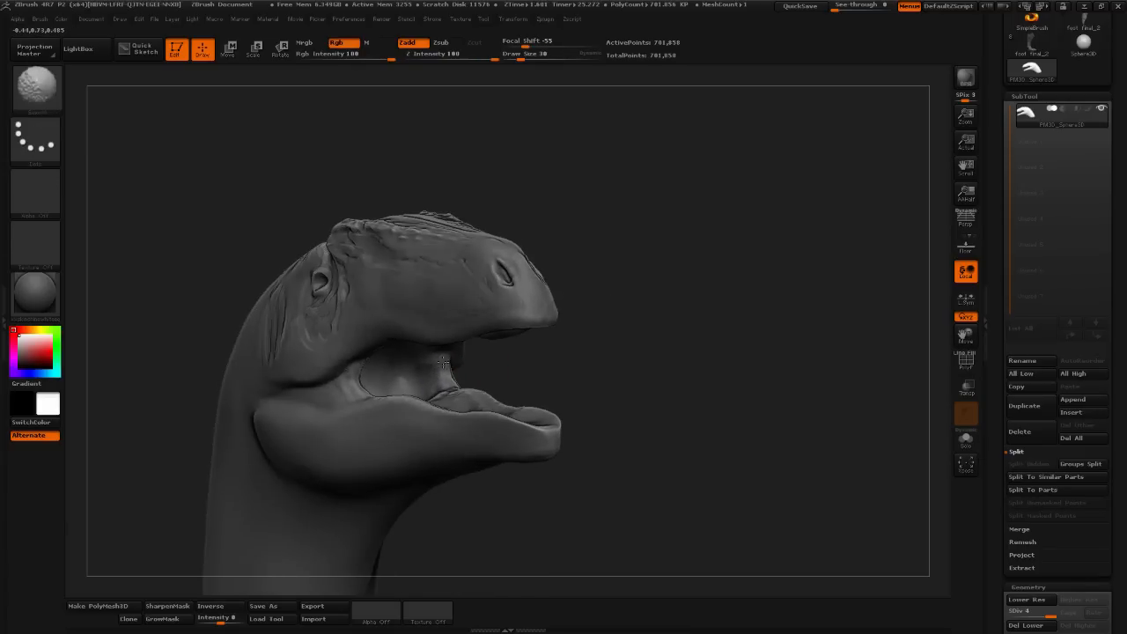
left_click_drag(443, 363, 437, 372, "shift")
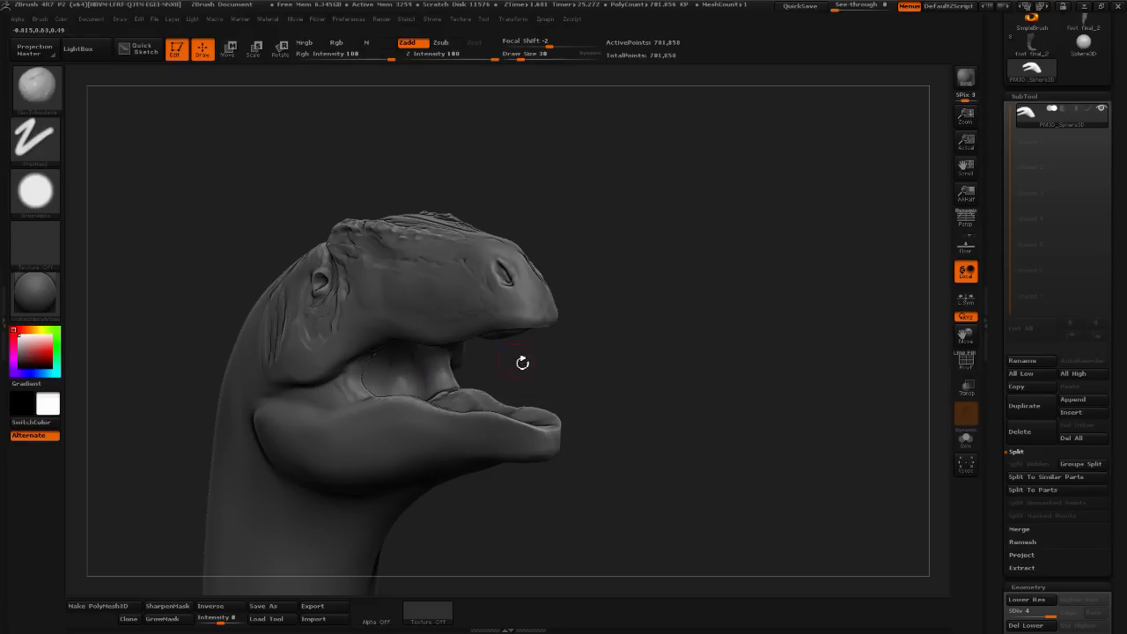
left_click_drag(523, 360, 461, 367)
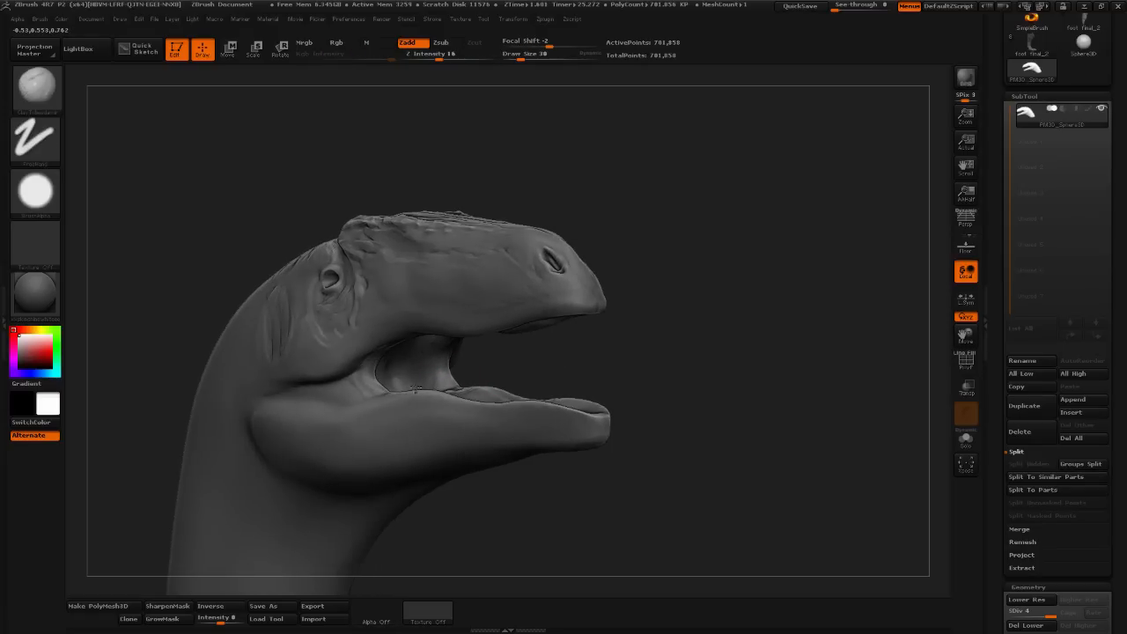
mouse_move(440, 354)
left_mouse_down()
mouse_move(467, 370)
mouse_move(442, 364)
left_mouse_up()
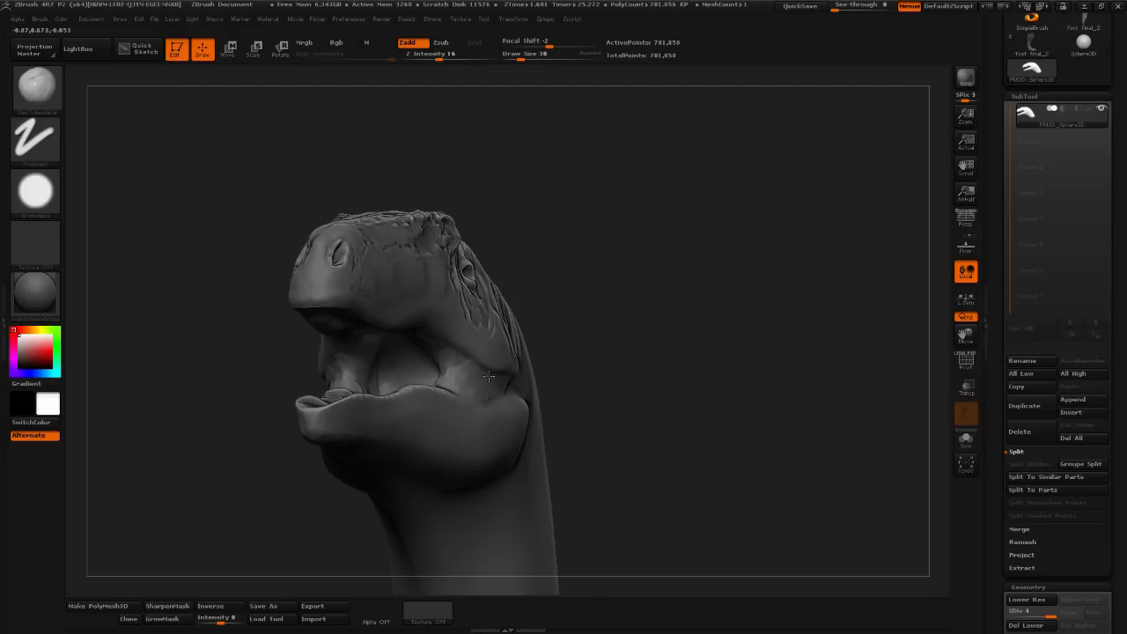
- Build up the muscle at the corner of the mouth and smooth it into the lower jaw
left_click_drag(670, 337, 629, 358)
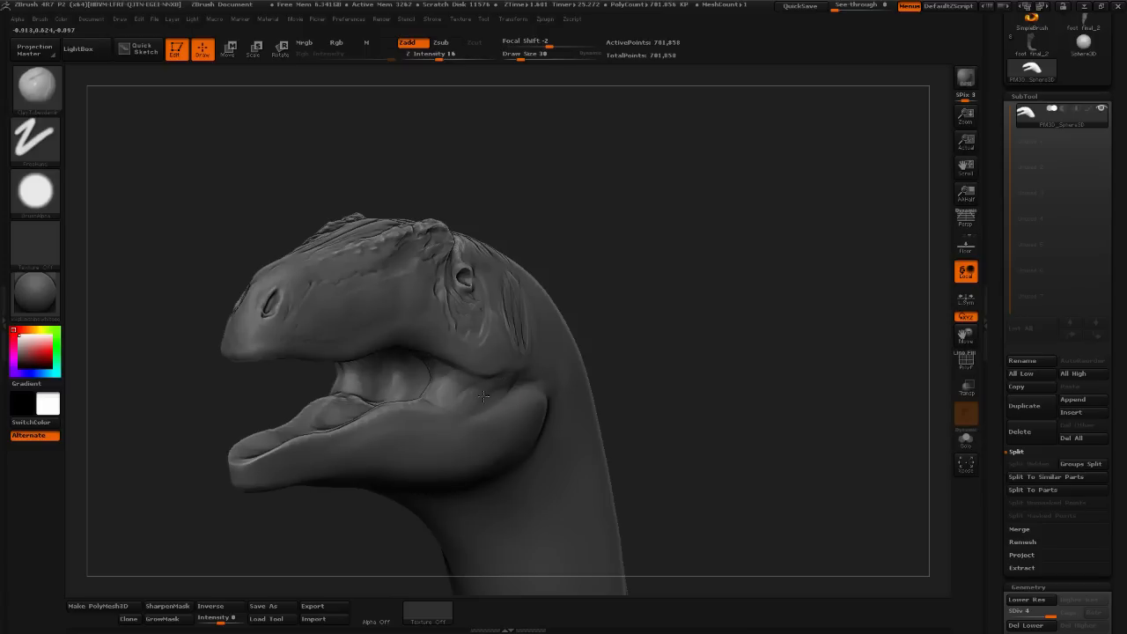
left_click_drag(733, 322, 604, 370)
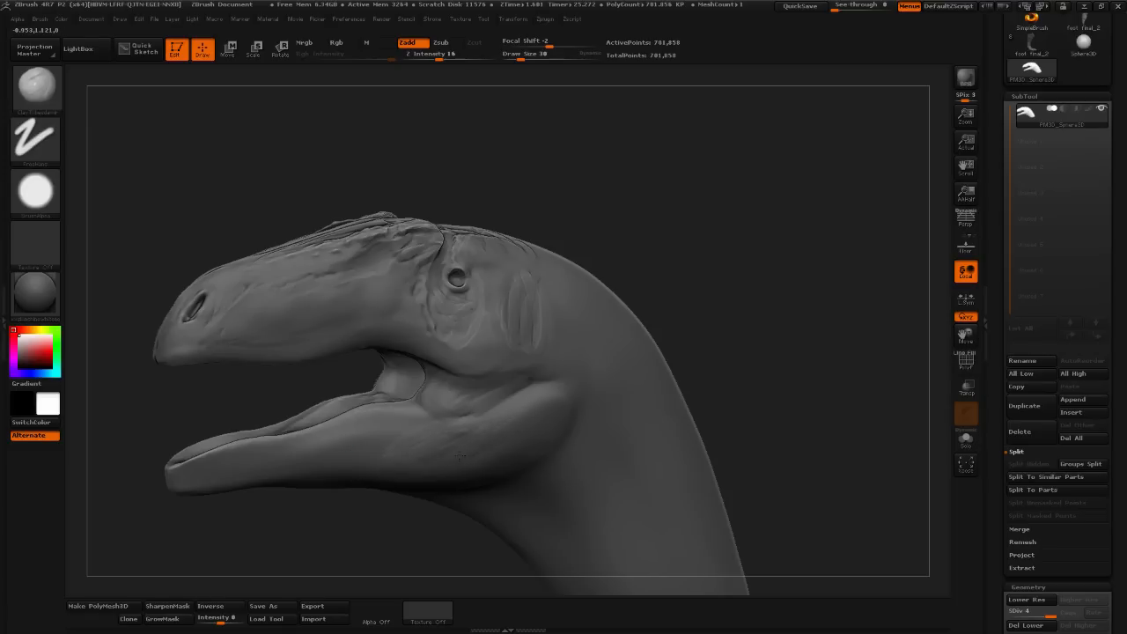
key("shift")
left_click_drag(416, 480, 536, 425, "shift")
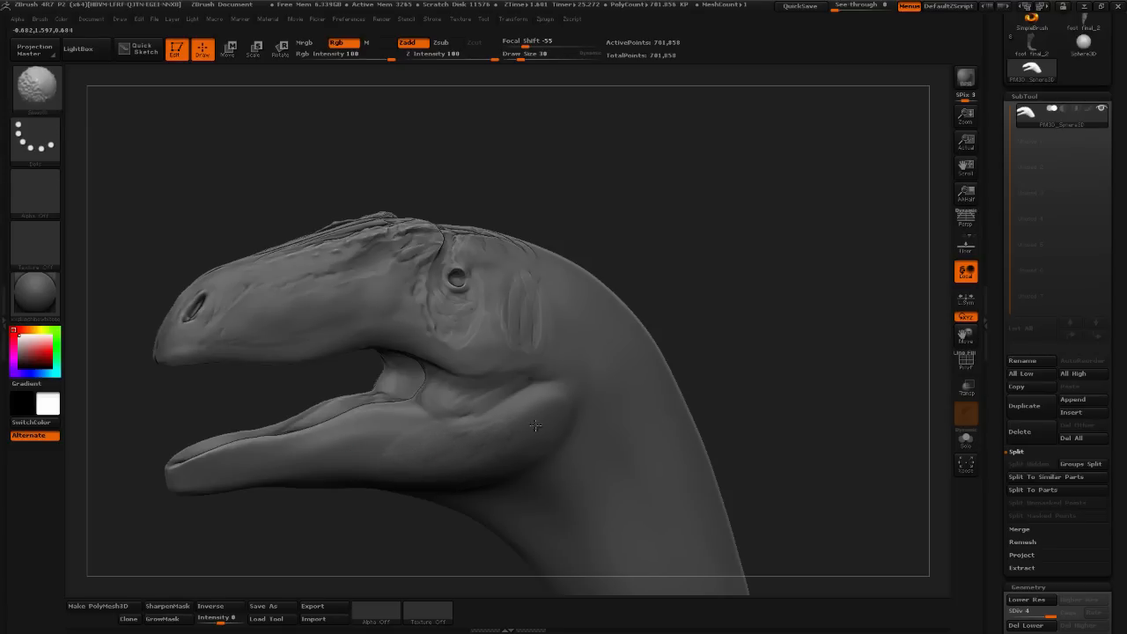
right_click_drag(536, 426, 543, 419)
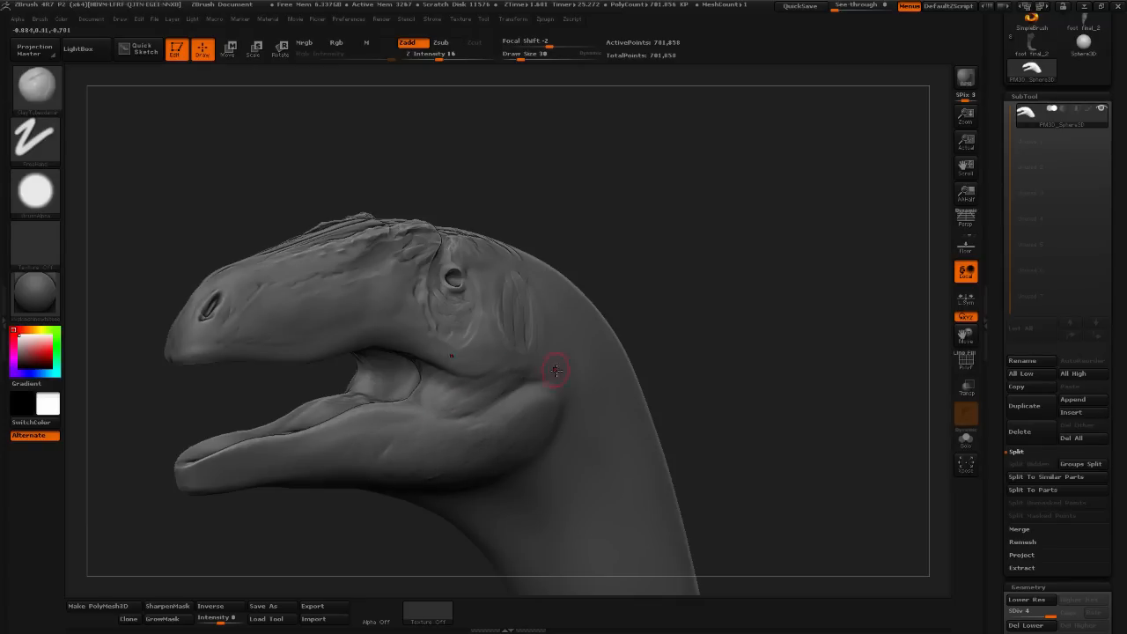
- Build up a fold running back from the corner of the mouth and smooth it into the cheek
right_click_drag(549, 370, 546, 375)
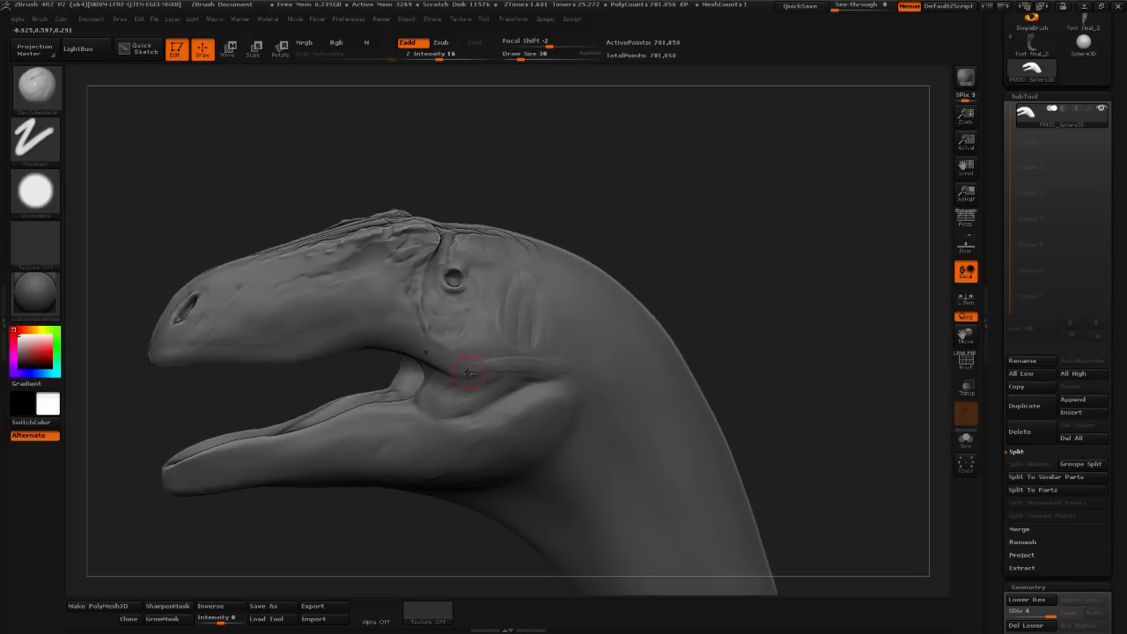
left_click_drag(468, 373, 522, 362)
right_click_drag(750, 303, 496, 322)
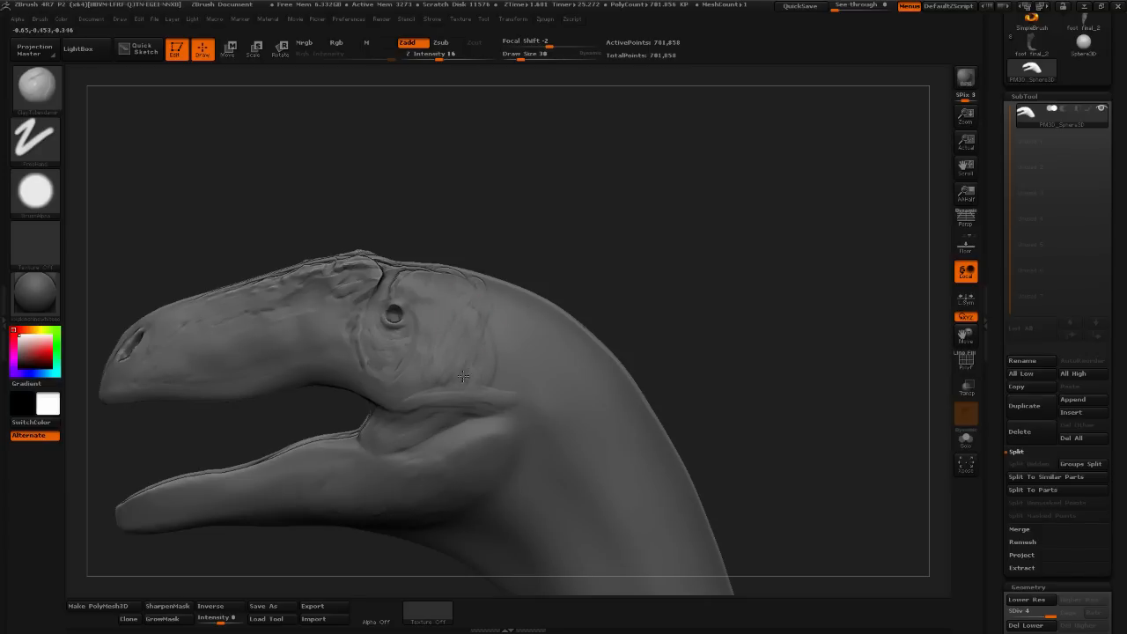
left_click_drag(678, 272, 552, 320)
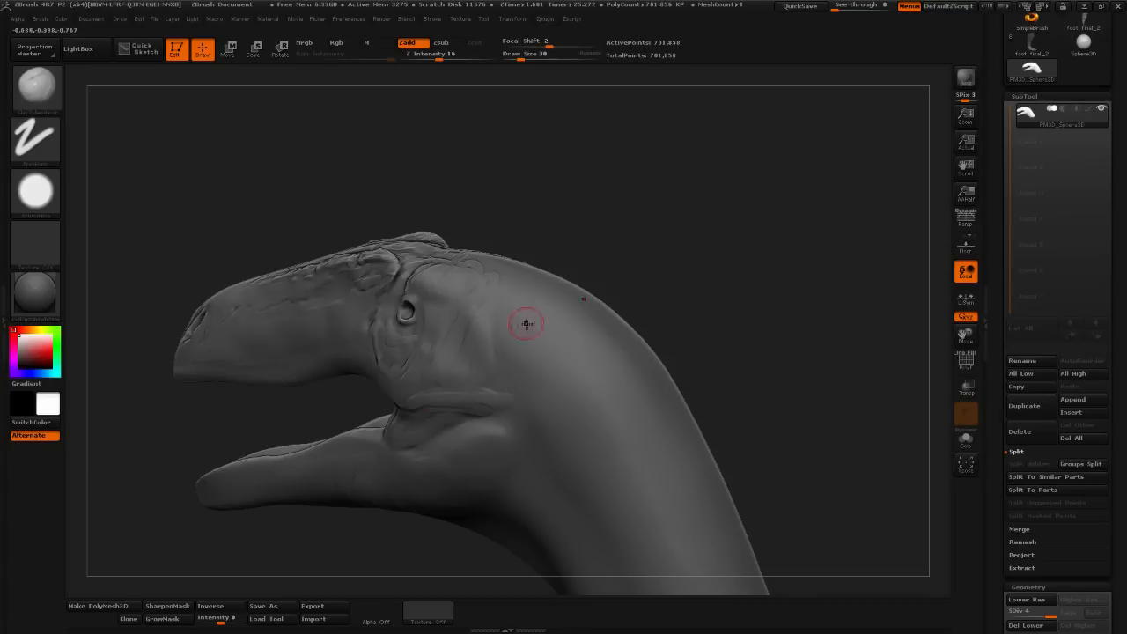
key("shift")
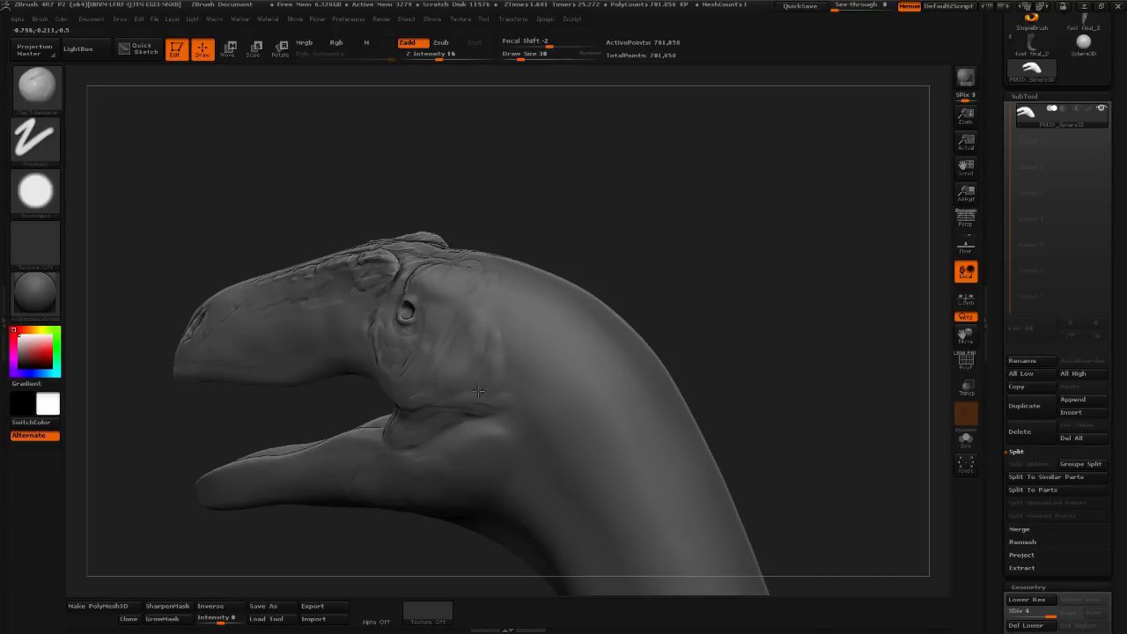
key("shift")
left_click_drag(655, 262, 618, 329)
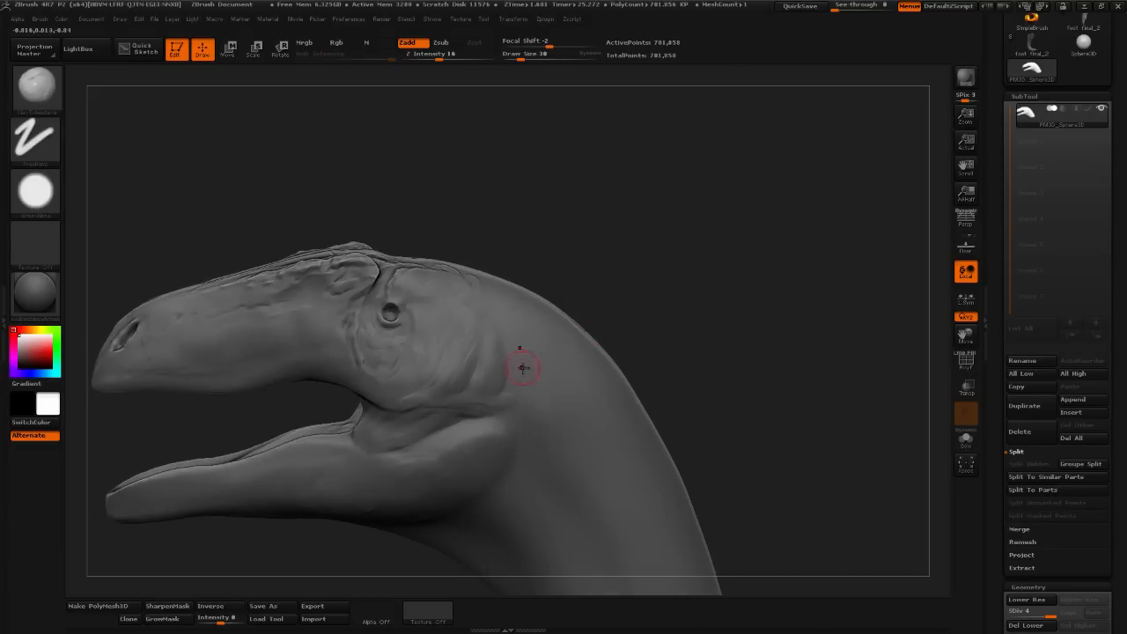
- Carve a small ear hole behind the mouth corner, set the Draw Size to 24, and smooth away the stray dimple above it
left_click(486, 327)
left_click_drag(514, 393, 506, 392, "shift")
left_click_drag(521, 57, 517, 57)
key("shift")
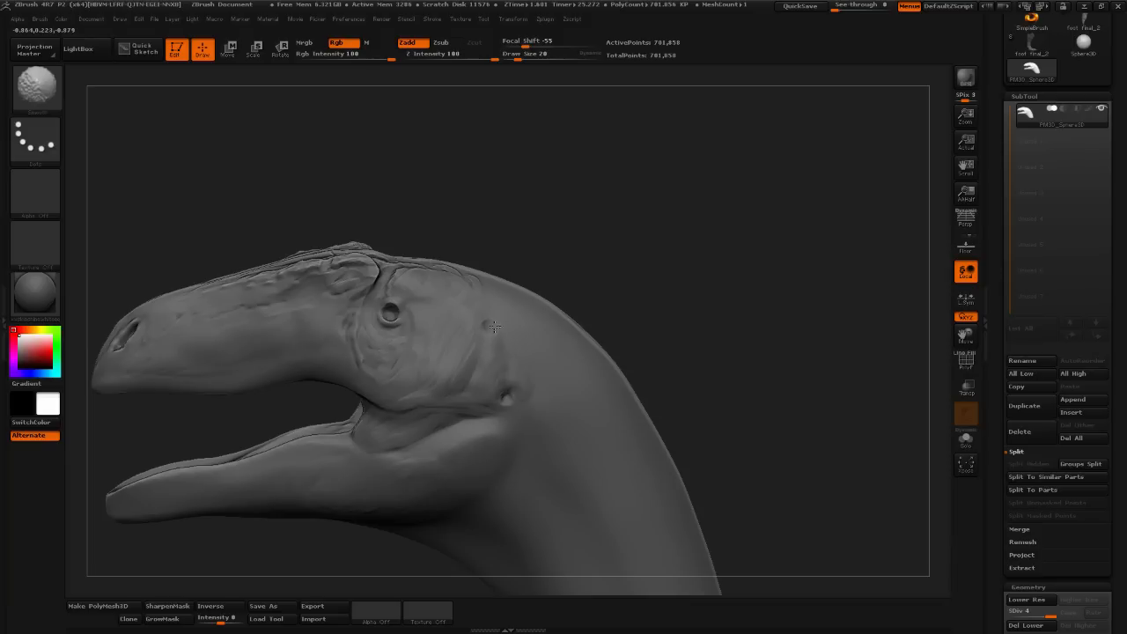
left_click_drag(517, 57, 519, 57)
key("shift")
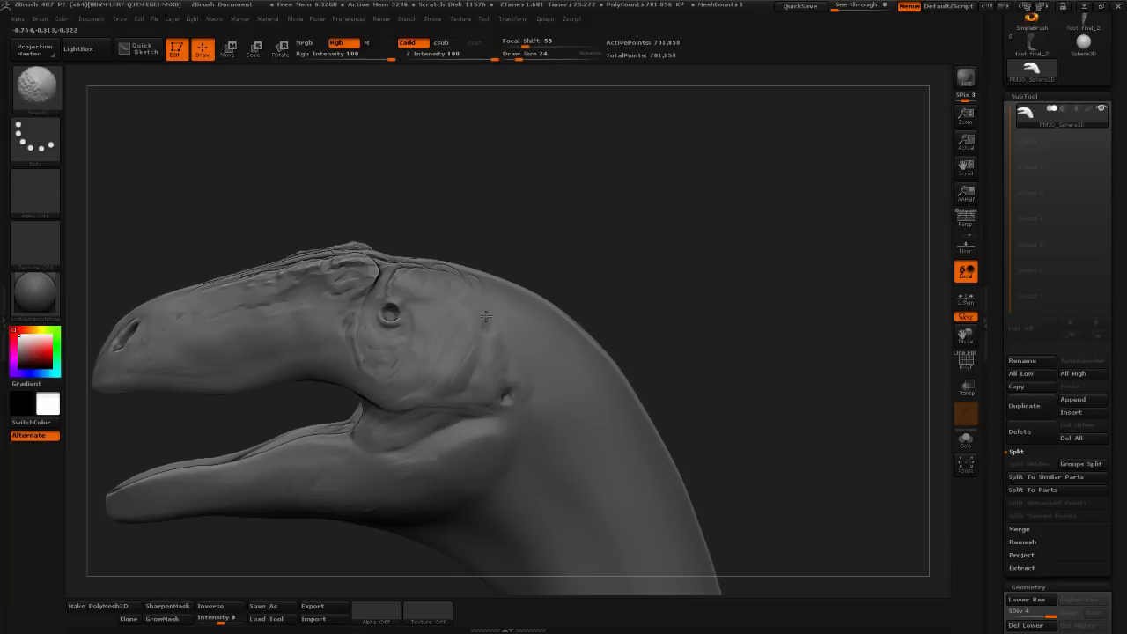
key("shift")
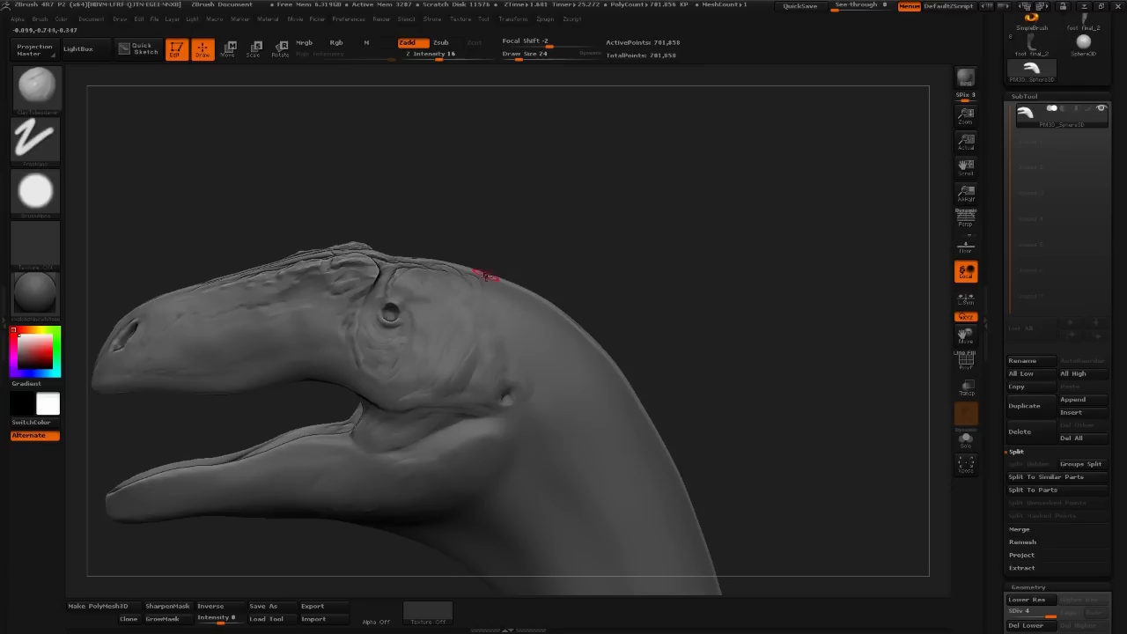
- Refine the surface of the skull behind the eye and set the Draw Size to 42
left_click_drag(485, 269, 585, 266)
key("shift")
left_click_drag(662, 240, 564, 277)
key("shift")
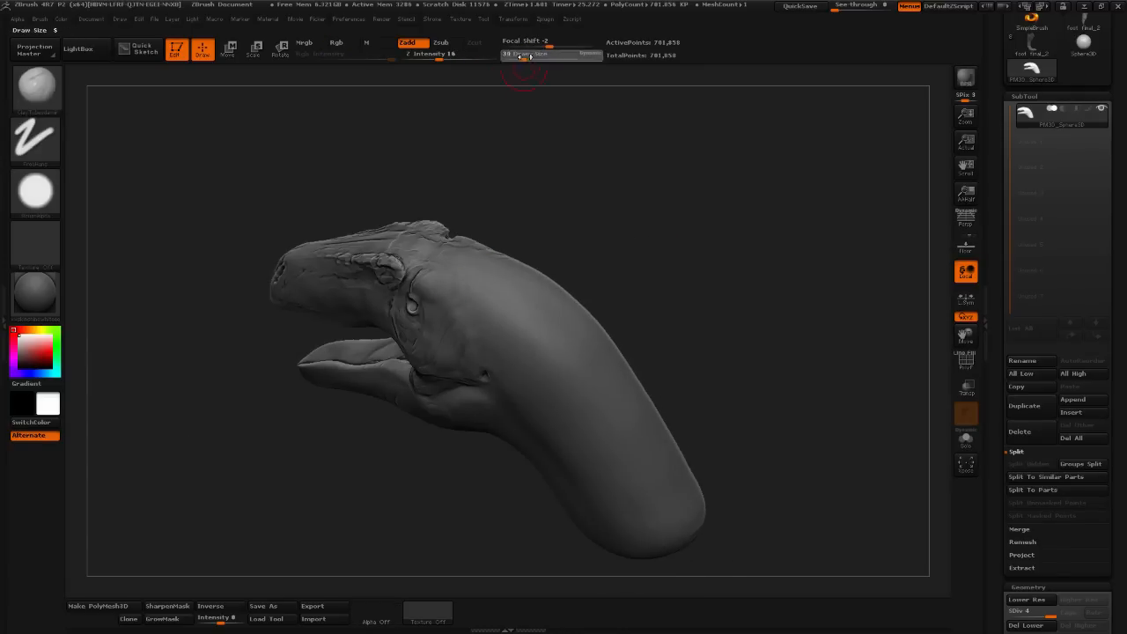
left_click_drag(536, 123, 458, 220)
key("shift")
mouse_move(528, 176)
left_mouse_down()
mouse_move(599, 196)
mouse_move(586, 241)
mouse_move(679, 277)
mouse_move(757, 257)
left_mouse_up()
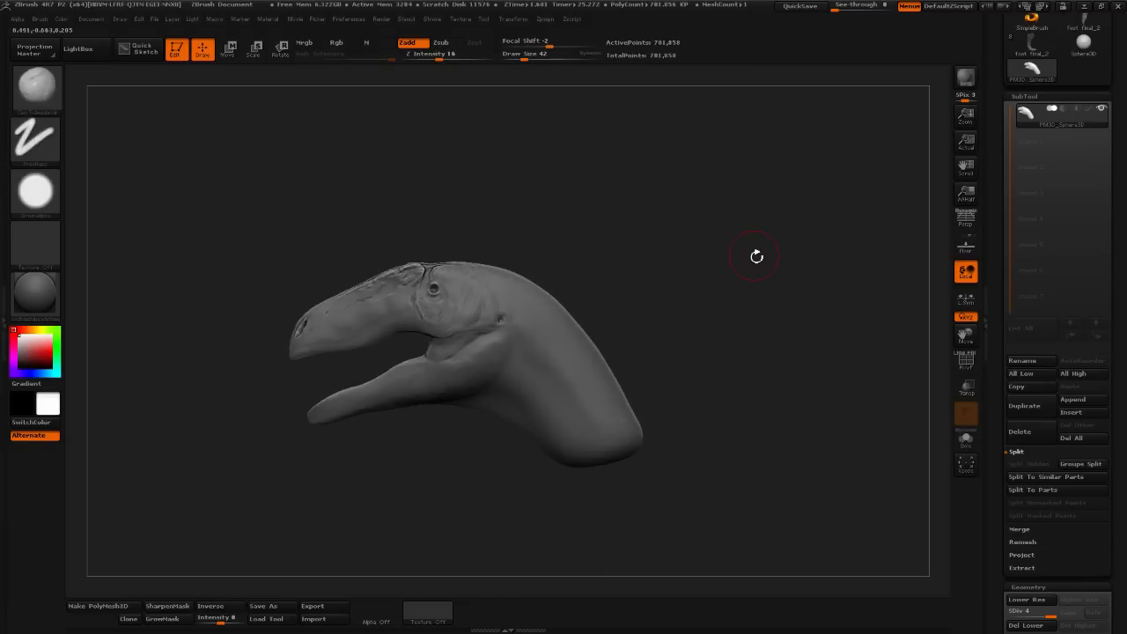
- Build up the side and tip of the lower jaw with clay strokes and smooth them
left_click_drag(655, 274, 819, 143, "alt")
left_click_drag(459, 542, 459, 466, "alt")
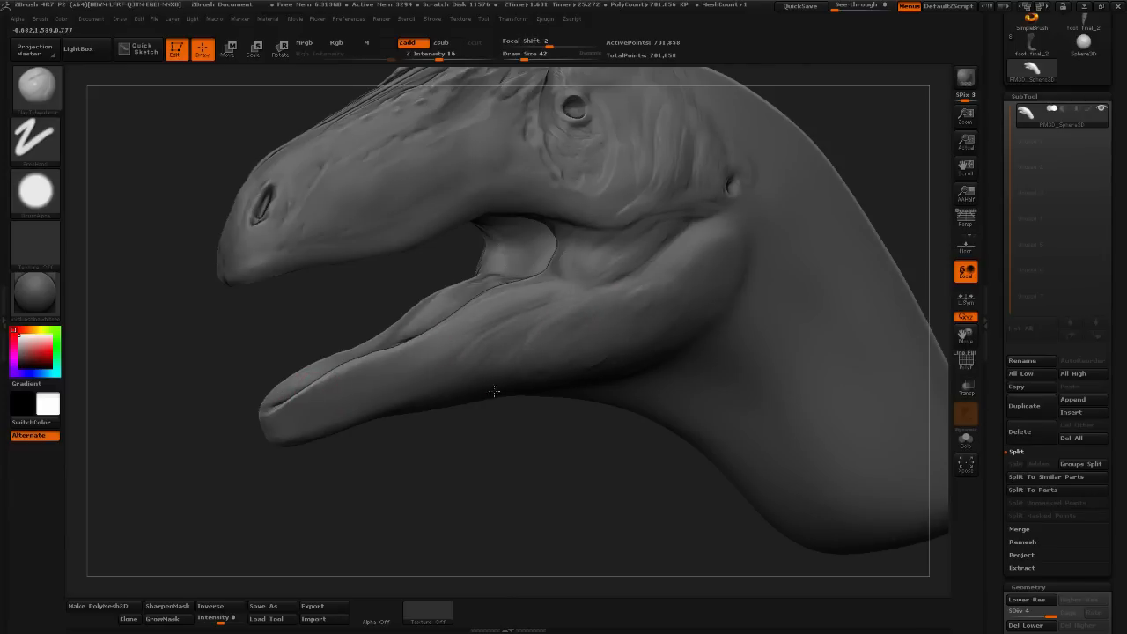
left_click_drag(494, 391, 502, 506, "alt")
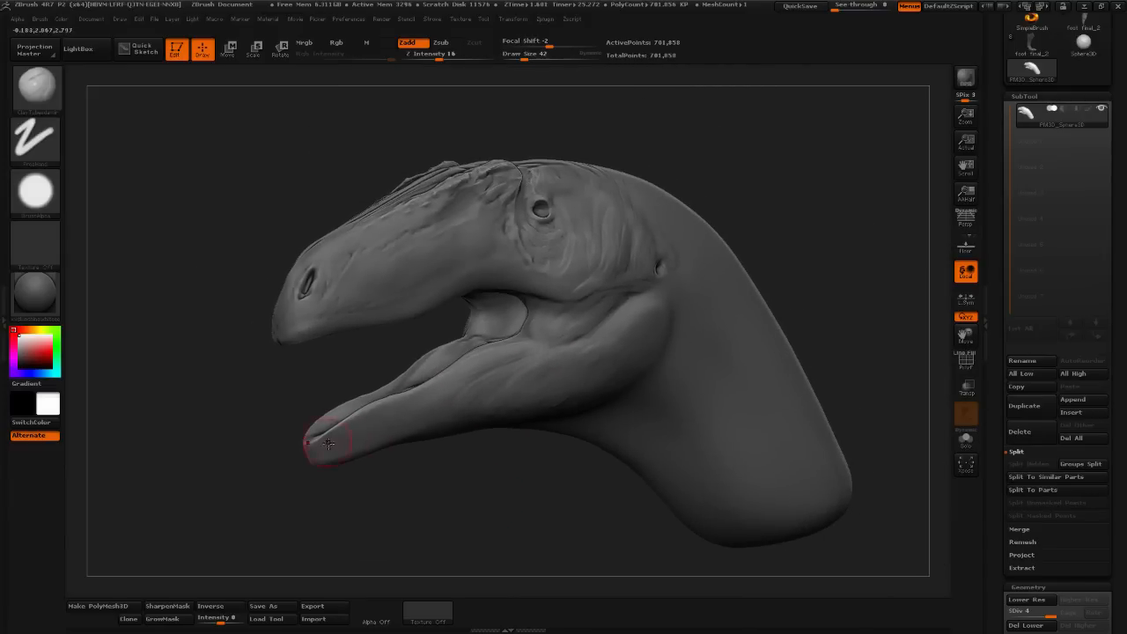
left_click_drag(395, 504, 407, 539, "alt")
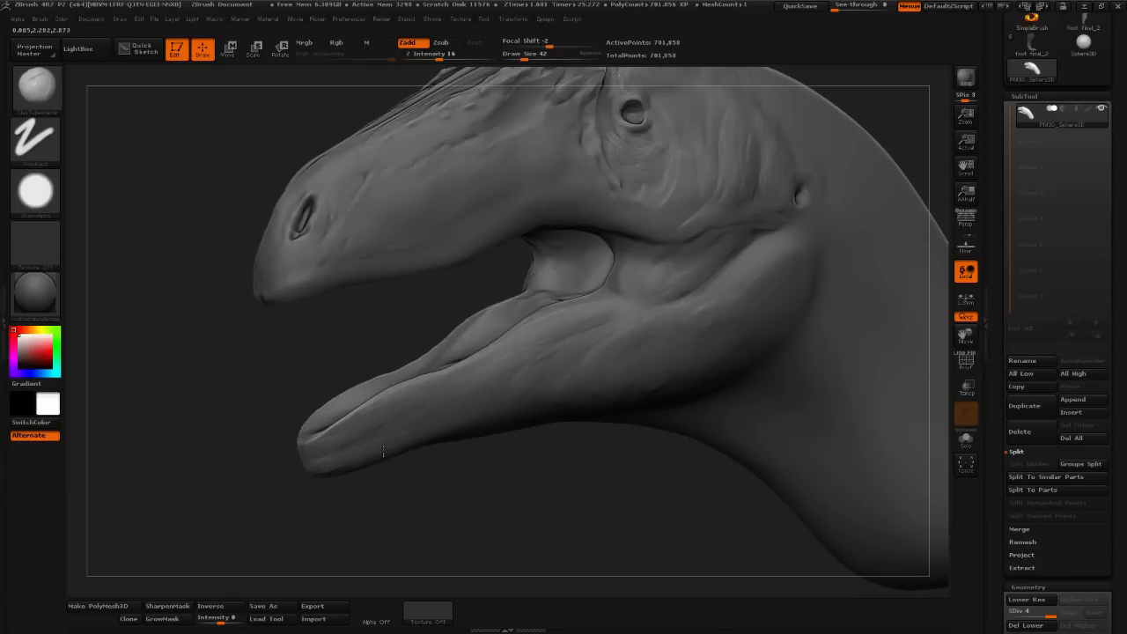
key("shift")
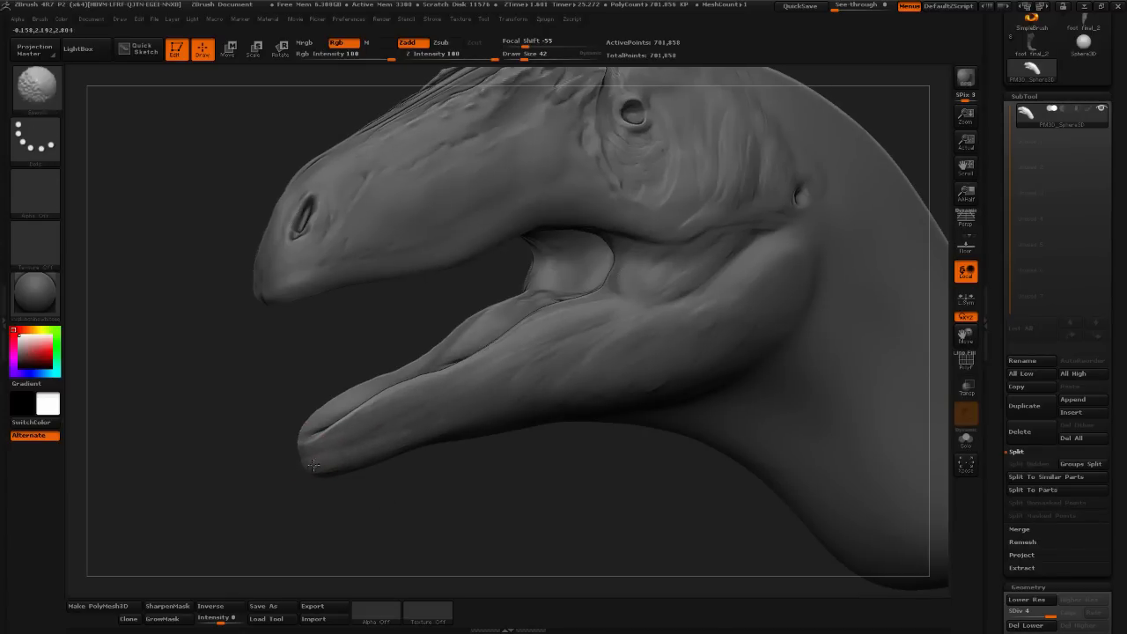
key("f")
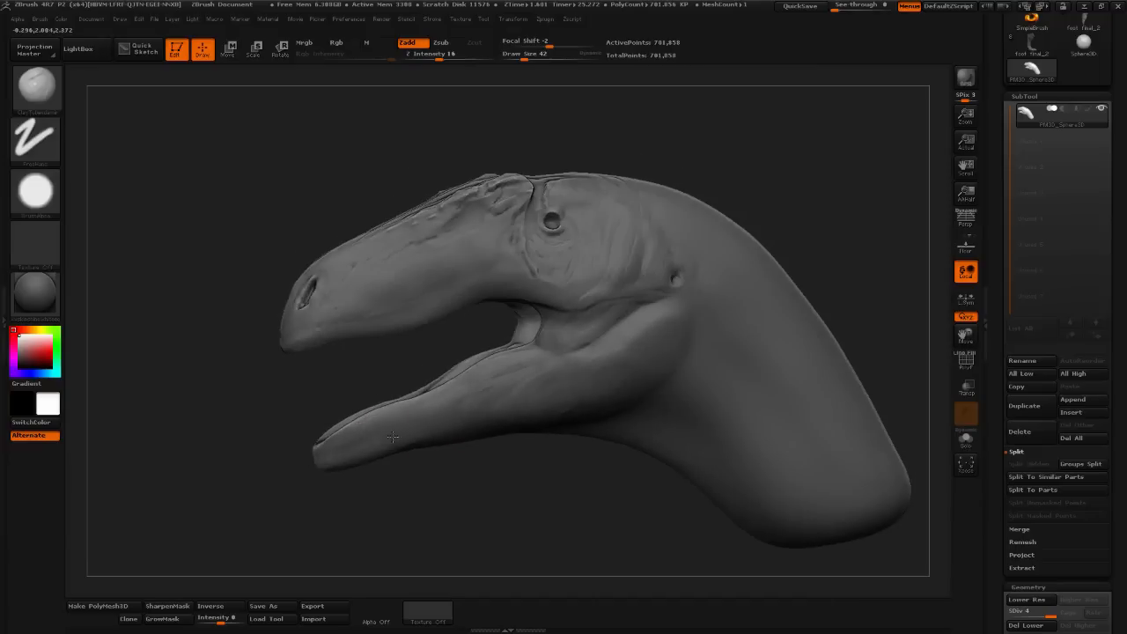
key("shift")
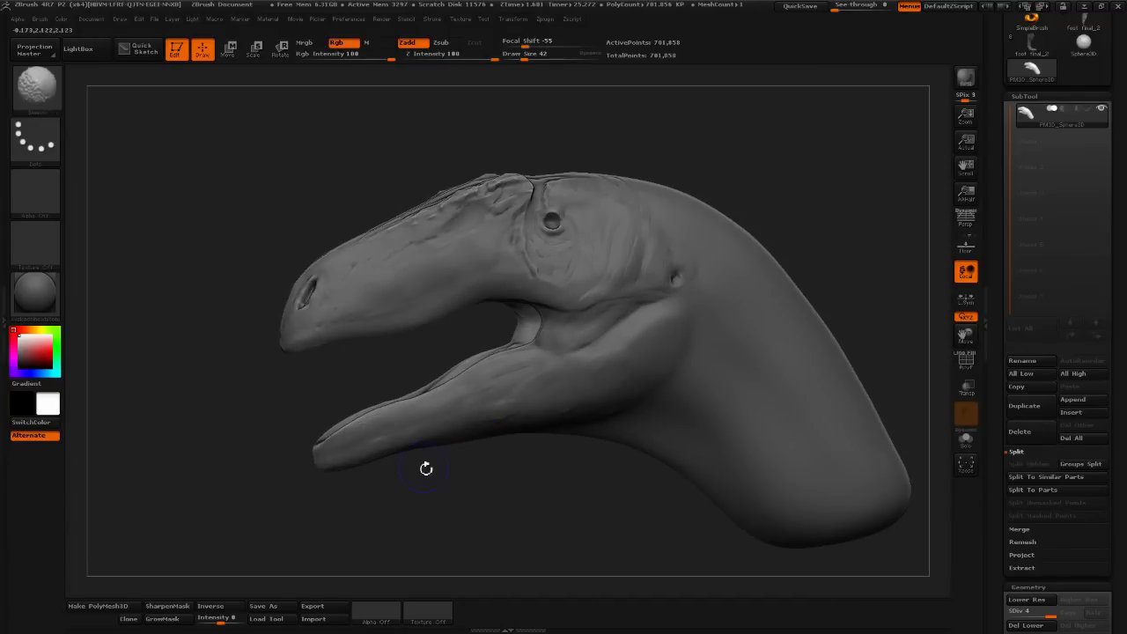
- Smooth the edge of the upper lip and build up the palate inside the upper jaw
left_click_drag(425, 467, 470, 563)
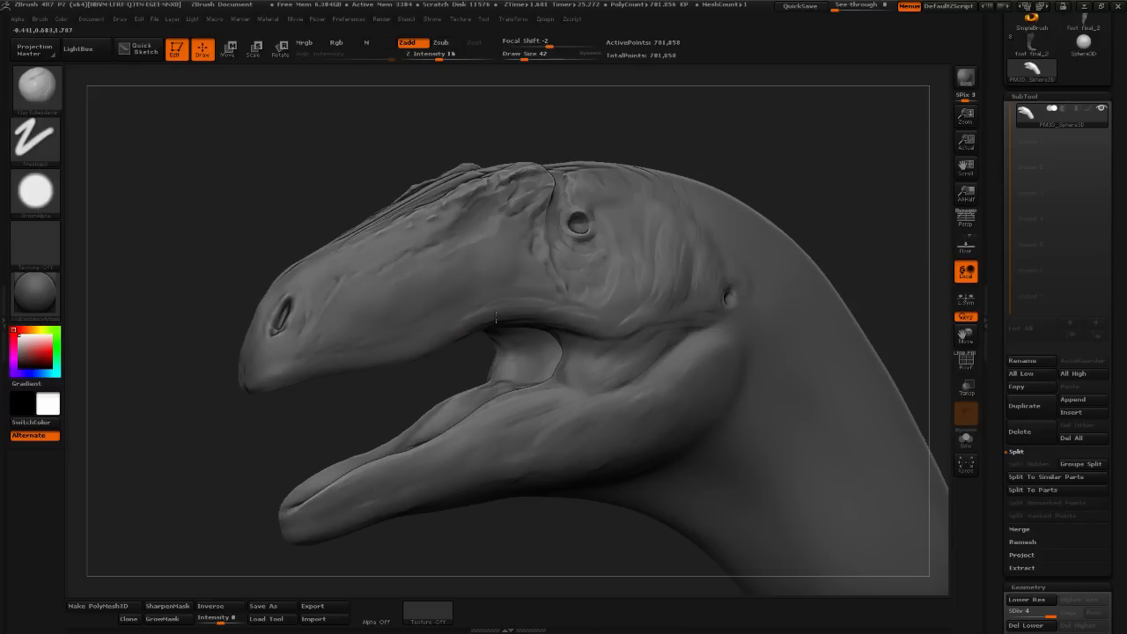
key("shift")
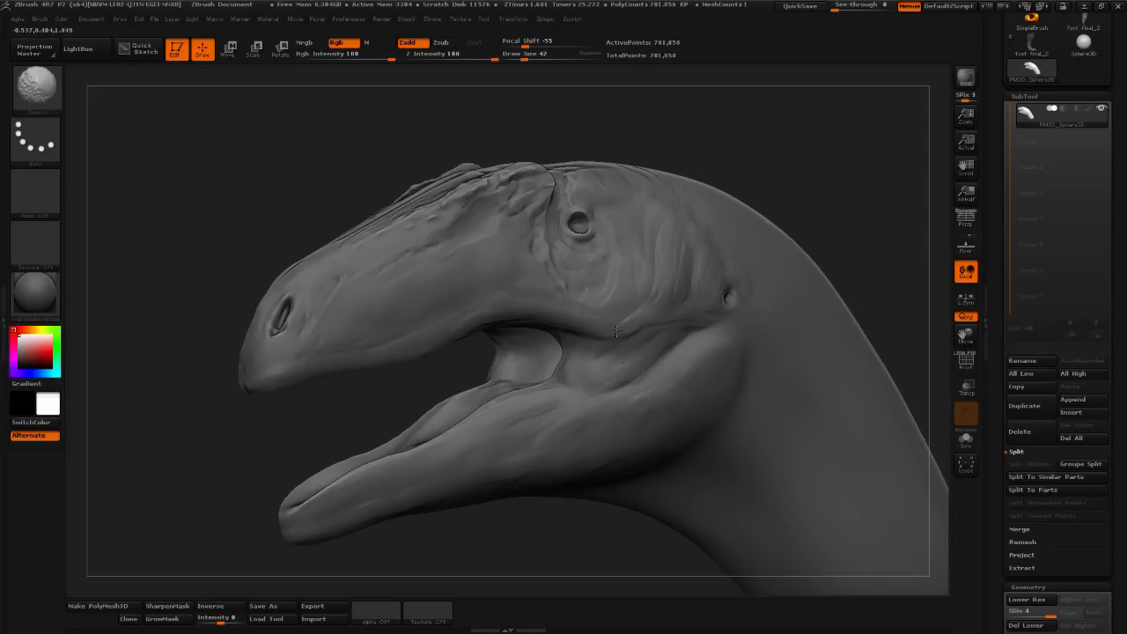
mouse_move(304, 412)
left_mouse_down()
mouse_move(468, 370)
mouse_move(352, 308)
left_mouse_up()
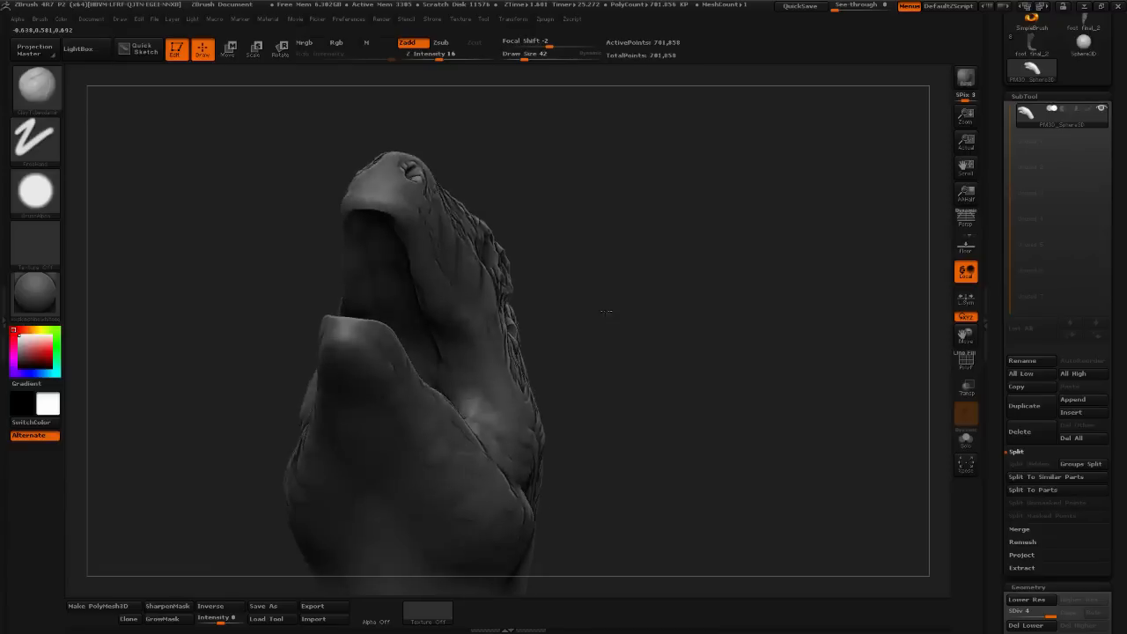
mouse_move(606, 311)
left_mouse_down()
mouse_move(604, 269)
mouse_move(478, 320)
left_mouse_up()
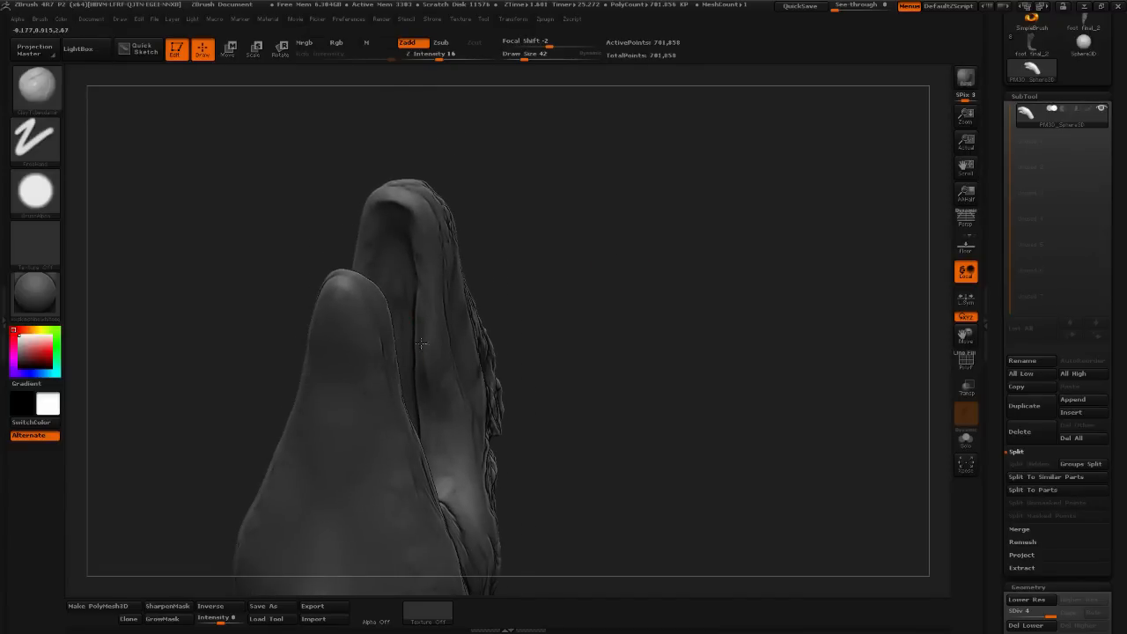
left_click_drag(421, 343, 393, 206)
mouse_move(414, 345)
left_mouse_down()
mouse_move(416, 360)
mouse_move(428, 263)
mouse_move(426, 379)
mouse_move(430, 325)
mouse_move(440, 406)
left_mouse_up()
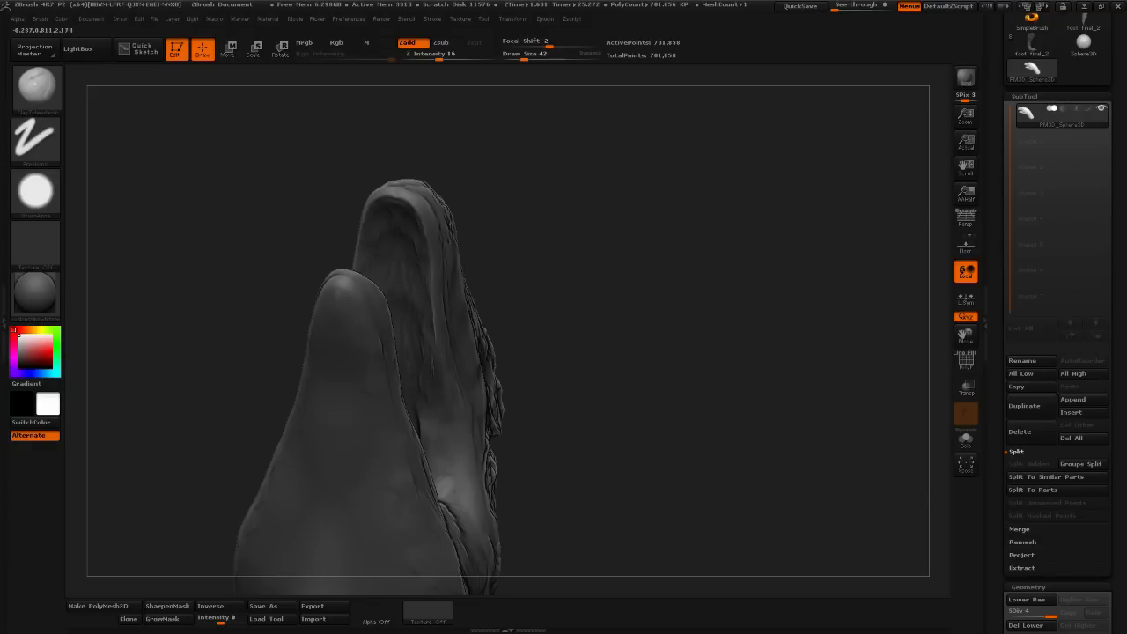
key("shift")
- Sculpt and smooth the inner rim of the upper jaw toward the mouth corner
mouse_move(663, 387)
left_mouse_down()
mouse_move(631, 381)
mouse_move(556, 326)
left_mouse_up()
left_click_drag(488, 340, 506, 339)
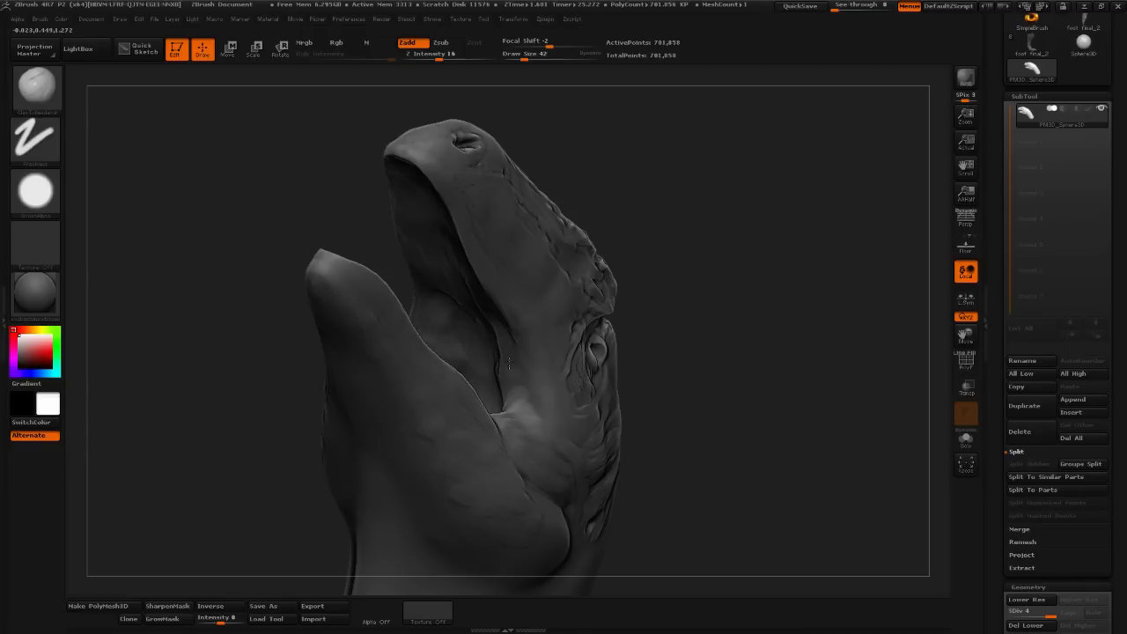
mouse_move(663, 362)
left_mouse_down()
mouse_move(696, 359)
mouse_move(668, 357)
left_mouse_up()
left_click_drag(491, 333, 475, 329, "shift")
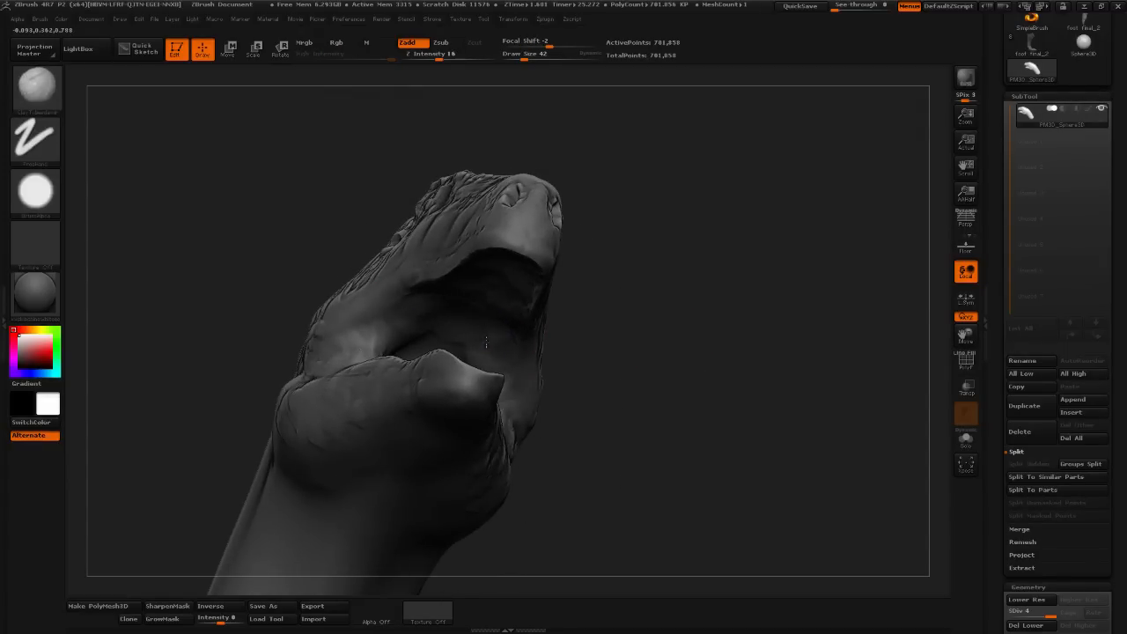
- Reshape and smooth the inner cheek tissue at the back of the open mouth
left_click_drag(715, 352, 806, 414)
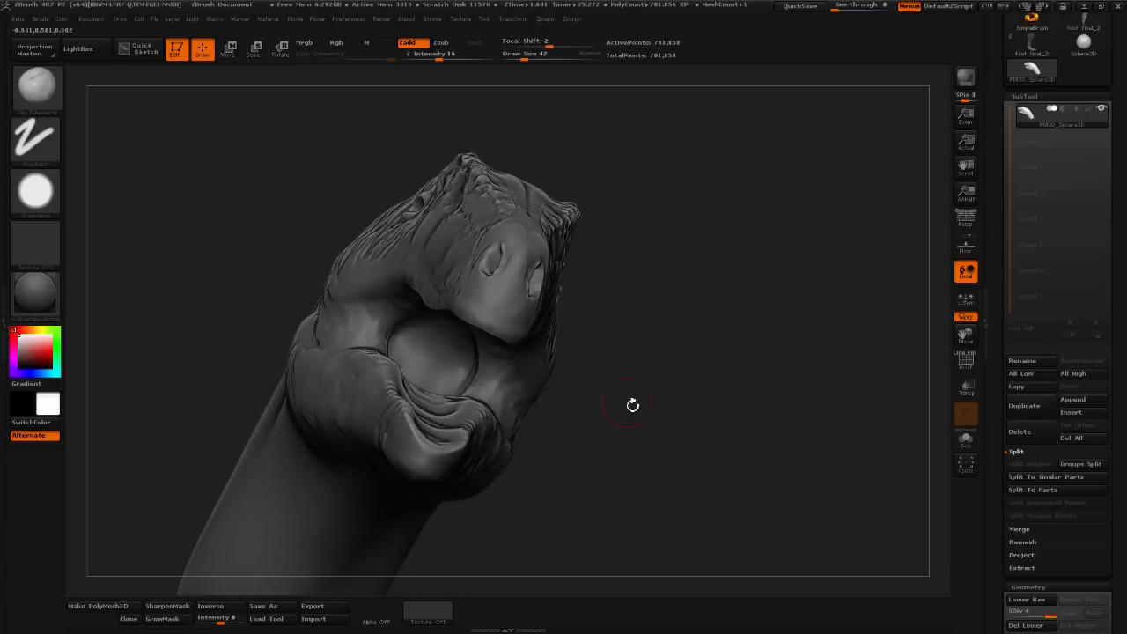
left_click_drag(634, 403, 605, 454)
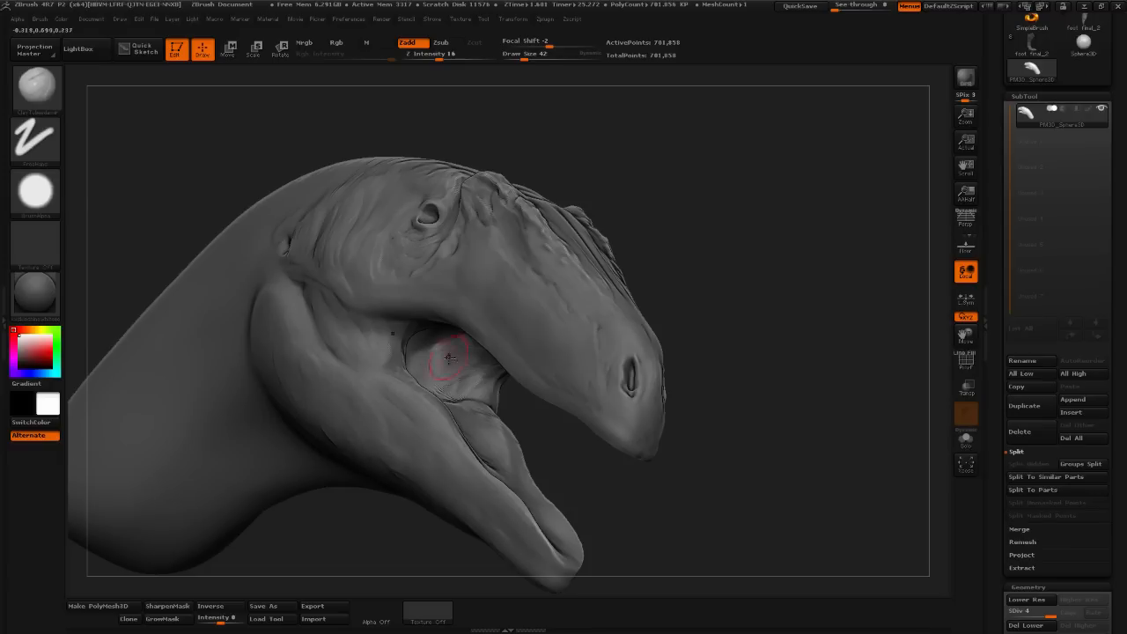
left_click_drag(439, 362, 421, 385, "shift")
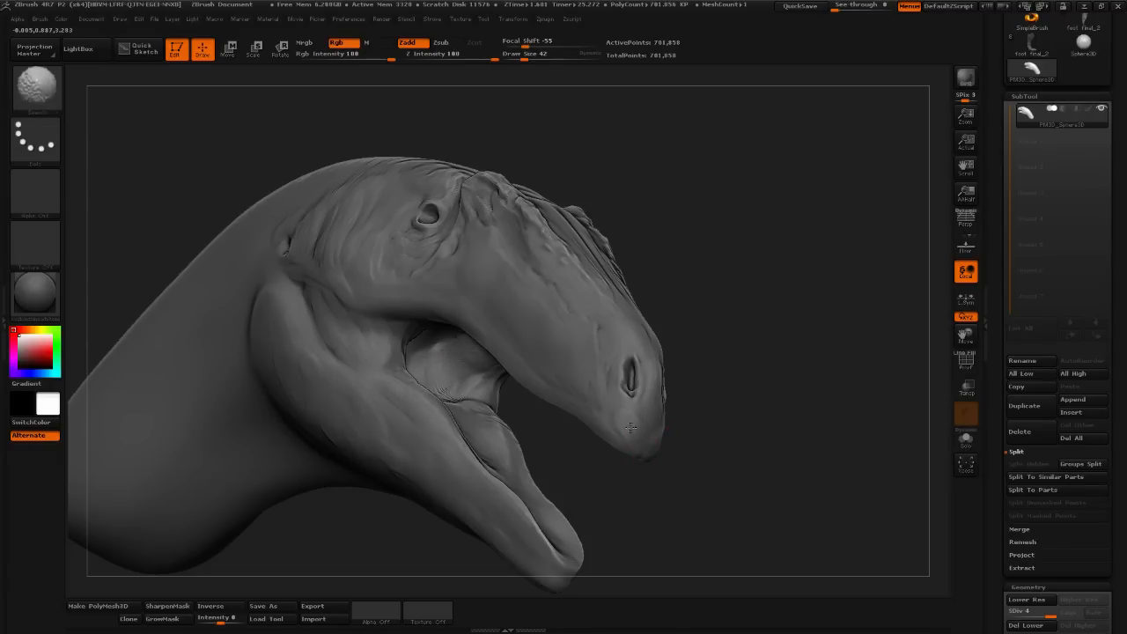
mouse_move(719, 452)
left_mouse_down("shift")
mouse_move(724, 421)
mouse_move(691, 446)
left_mouse_up("shift")
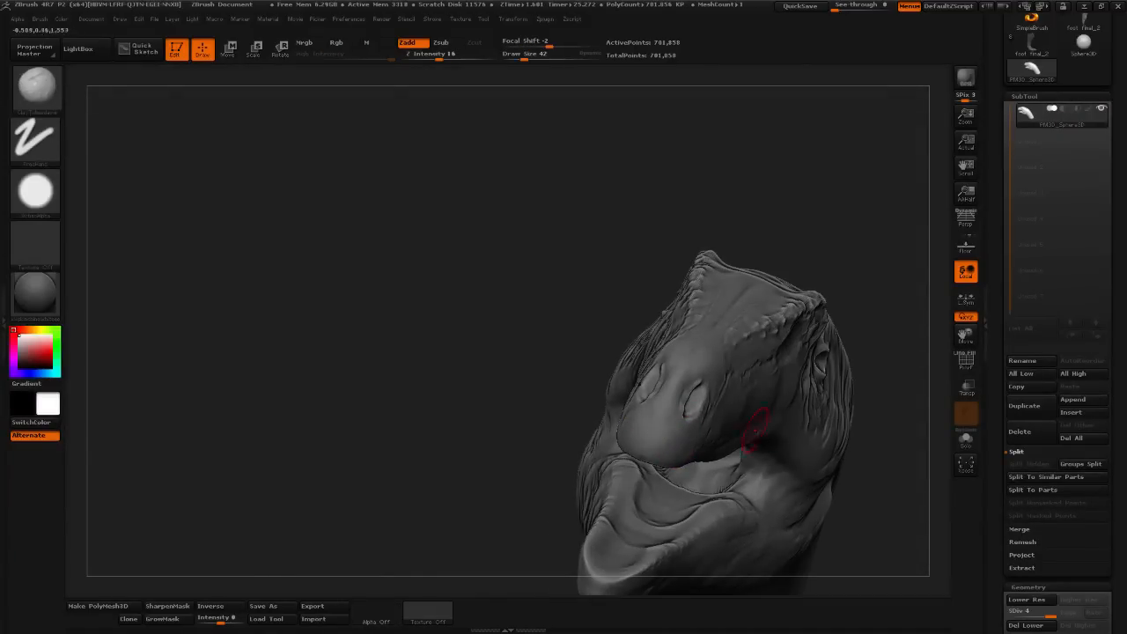
- Carve and smooth the throat cavity between the upper and lower jaws
left_click_drag(907, 379, 754, 258, "alt")
mouse_move(758, 352)
left_mouse_down()
mouse_move(677, 356)
mouse_move(816, 336)
left_mouse_up()
left_click_drag(704, 370, 775, 357)
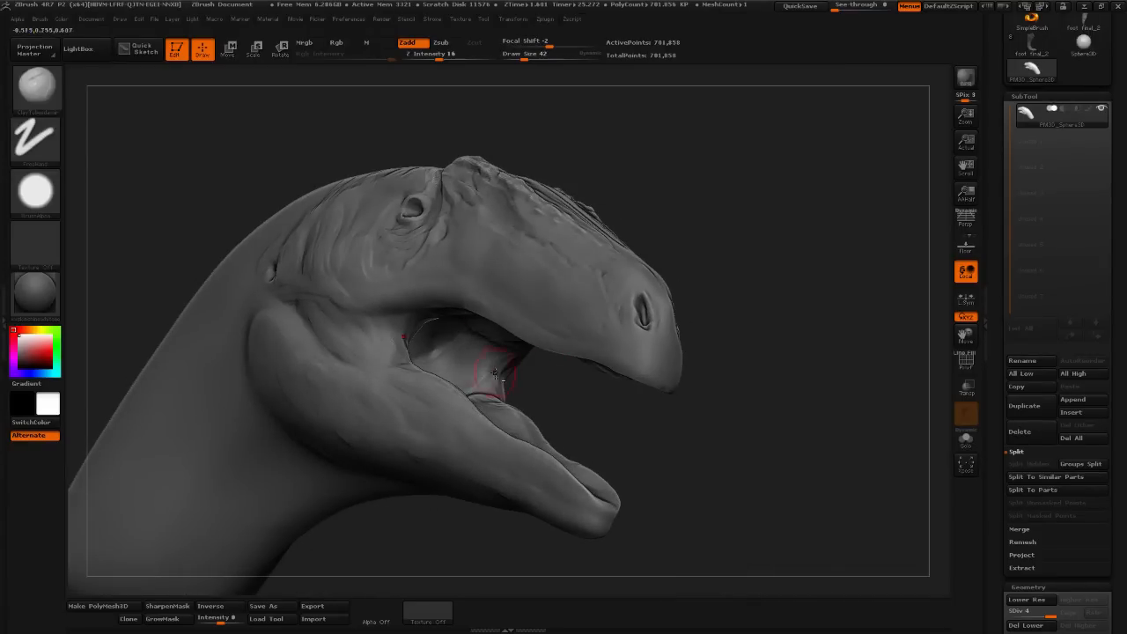
left_click_drag(517, 355, 496, 363, "shift")
mouse_move(692, 366)
left_mouse_down()
mouse_move(619, 373)
mouse_move(650, 366)
left_mouse_up()
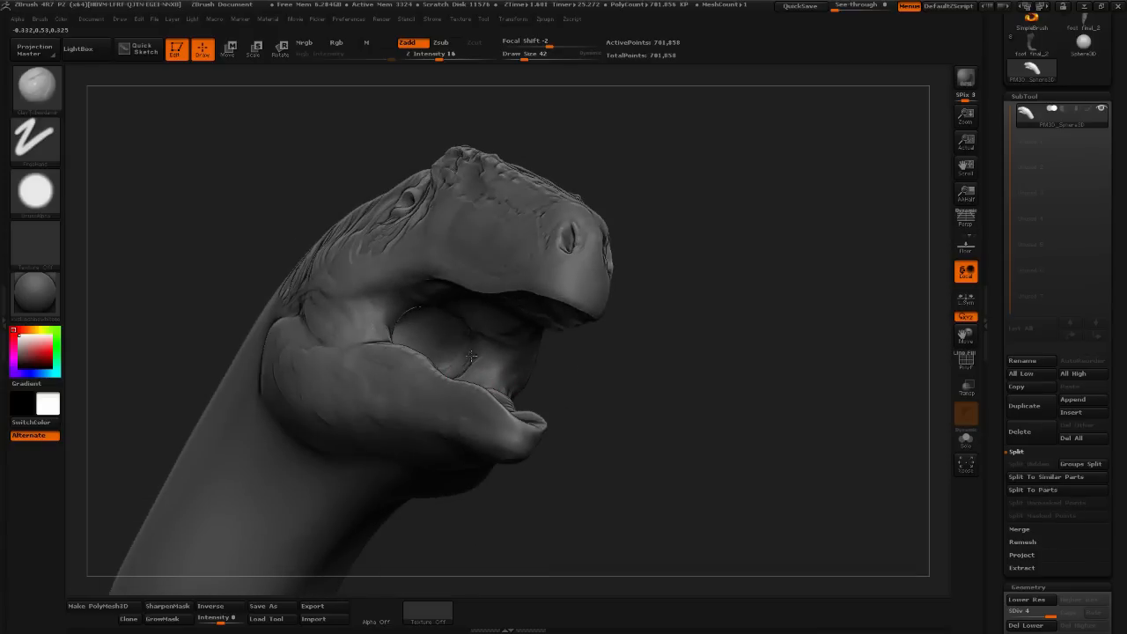
mouse_move(487, 351)
left_mouse_down("alt")
mouse_move(414, 324)
mouse_move(474, 341)
left_mouse_up("alt")
left_click_drag(710, 385, 770, 327)
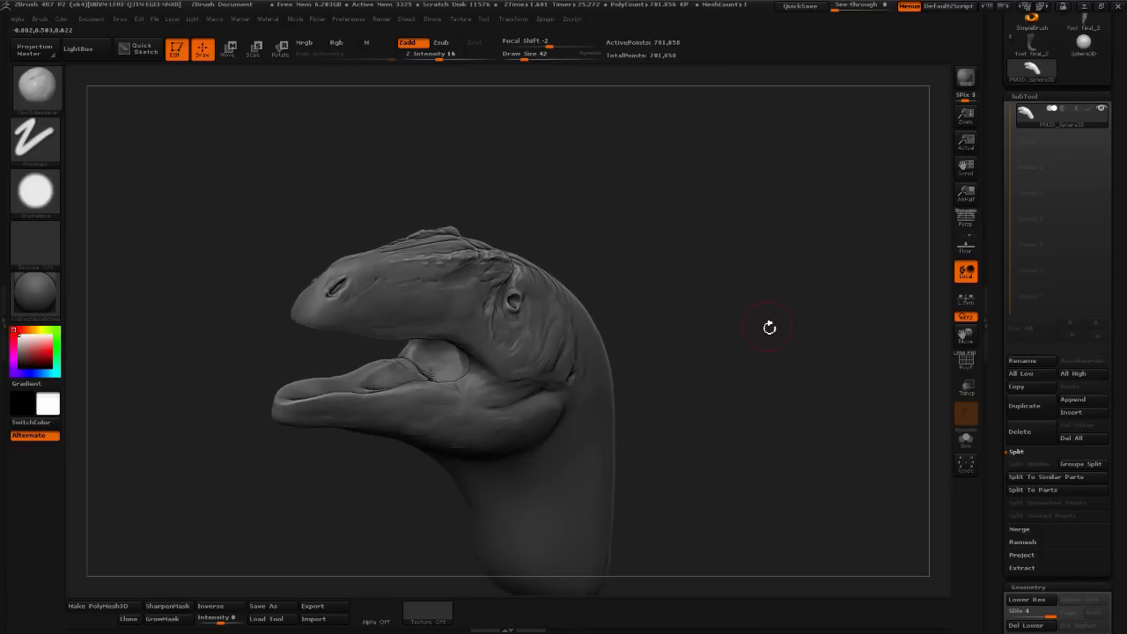
- Set the Draw Size to 75, then build up long muscle forms along the side of the neck and smooth them
left_click_drag(767, 274, 607, 182)
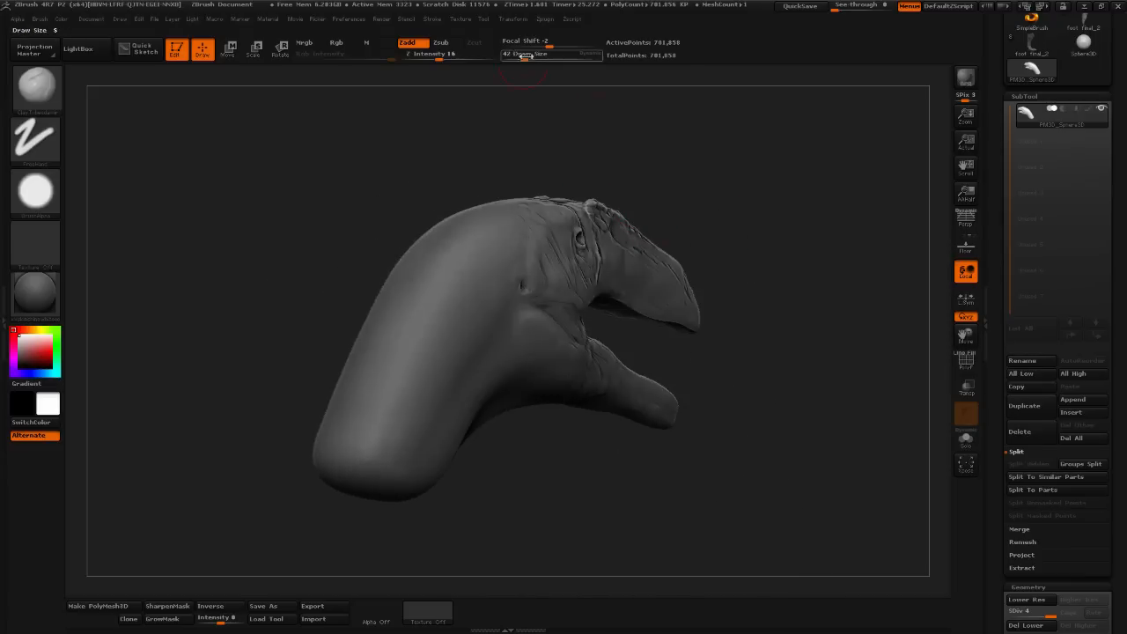
left_click_drag(631, 128, 390, 300)
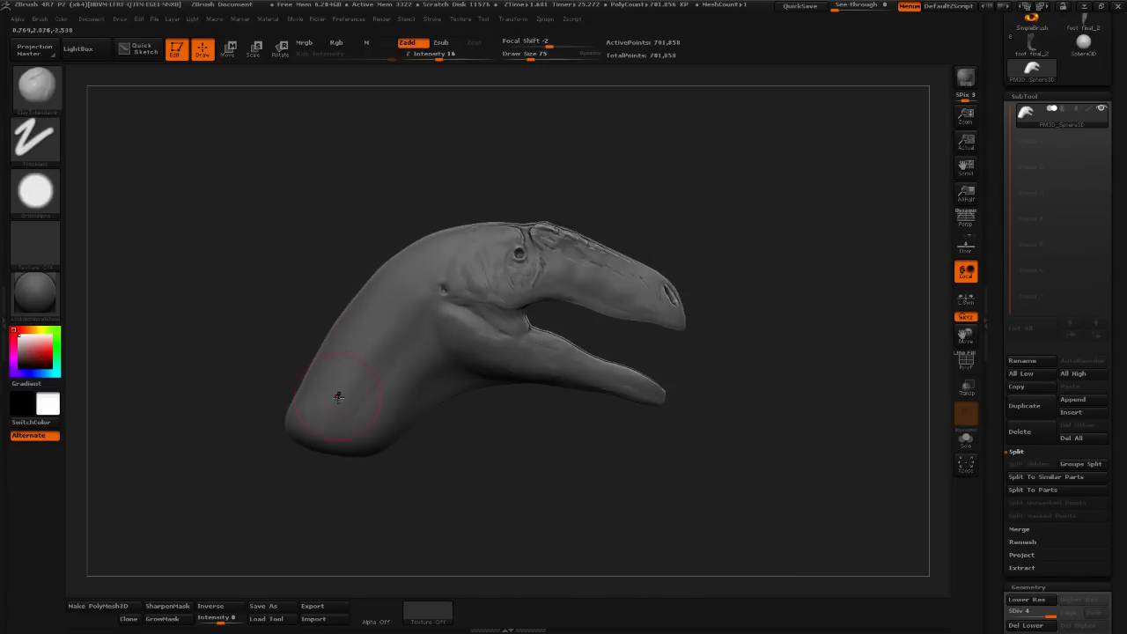
key("shift")
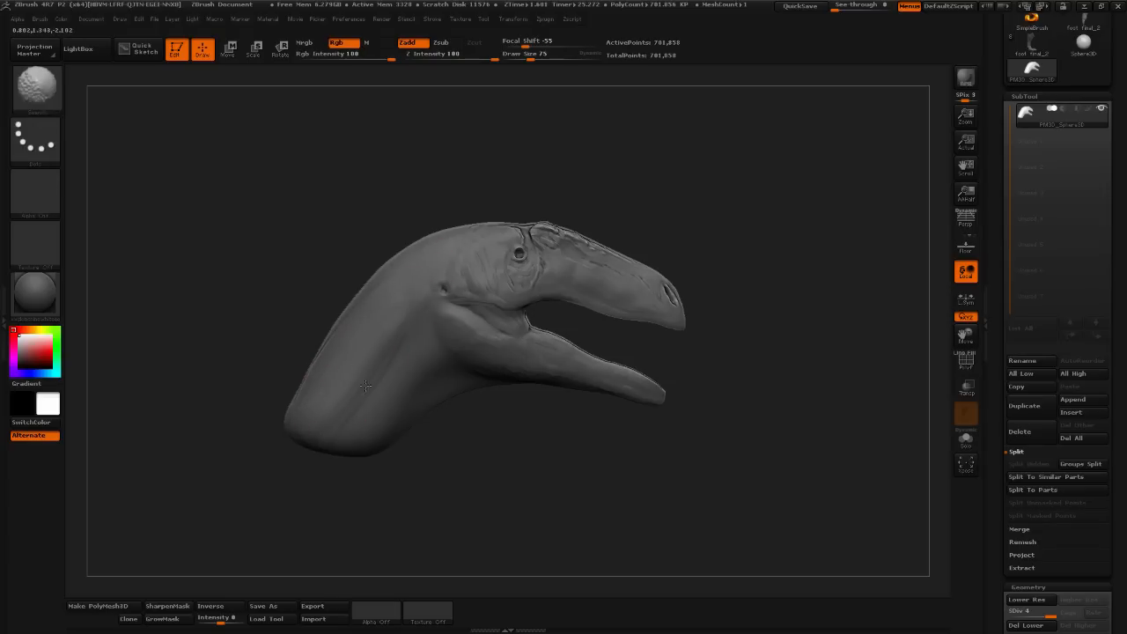
mouse_move(617, 440)
left_mouse_down()
mouse_move(566, 488)
mouse_move(449, 370)
mouse_move(624, 403)
mouse_move(576, 317)
mouse_move(649, 261)
mouse_move(622, 253)
mouse_move(654, 212)
mouse_move(692, 199)
mouse_move(670, 191)
left_mouse_up()
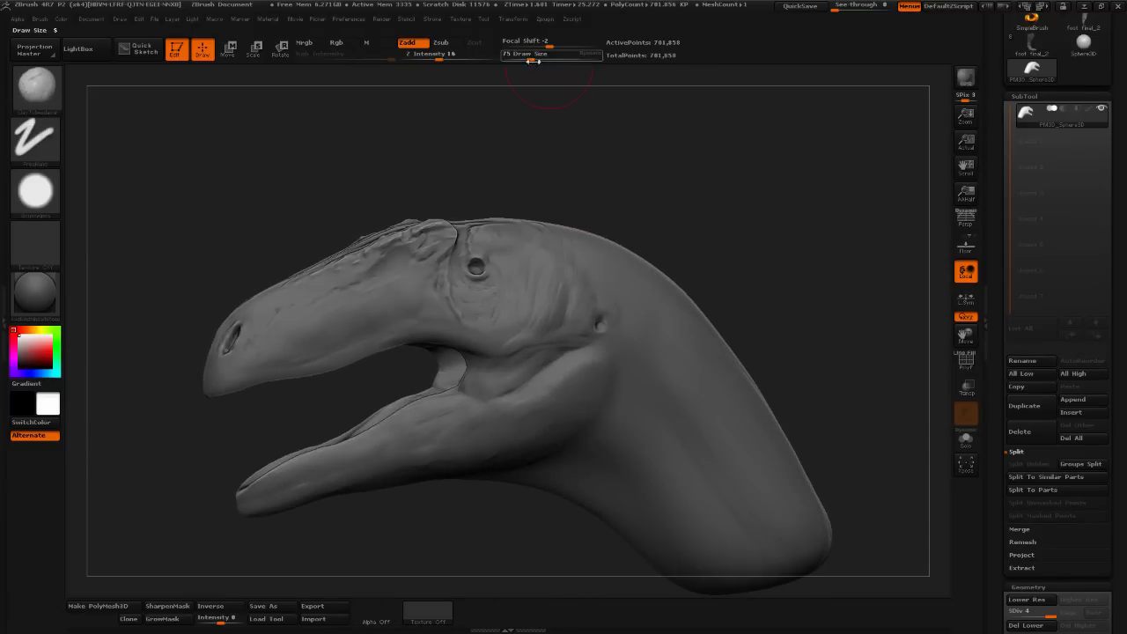
- Set the Draw Size to 47 and build up a raised brow form on the skull above the eye
left_click_drag(531, 58, 525, 59)
left_click_drag(582, 158, 559, 204, "alt")
mouse_move(374, 270)
left_mouse_down()
mouse_move(367, 301)
mouse_move(391, 277)
mouse_move(421, 265)
mouse_move(407, 282)
mouse_move(428, 273)
left_mouse_up()
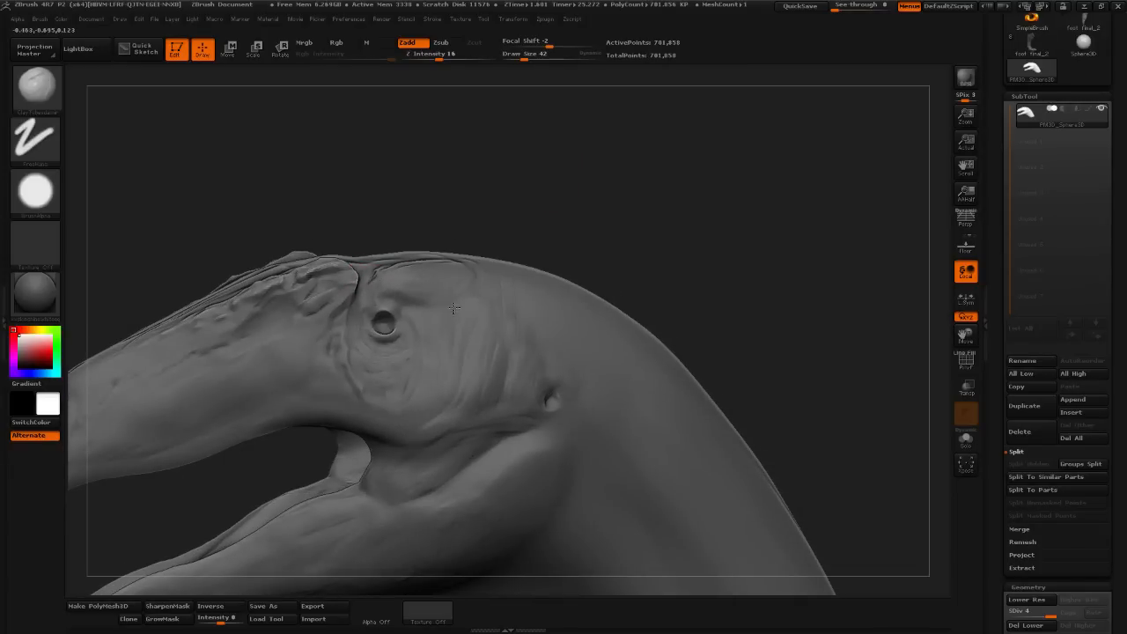
key("f")
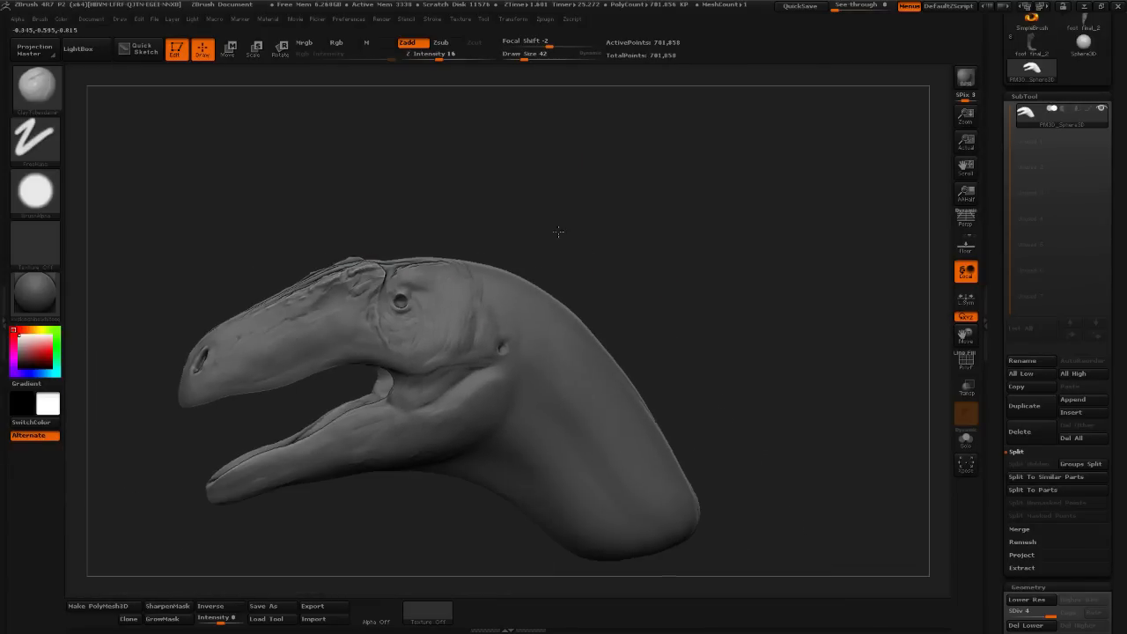
left_click_drag(558, 231, 548, 281)
left_click_drag(426, 254, 432, 269)
- Set the Draw Size to 32, then refine and smooth the brow bulge above and behind the eye
left_click(521, 58)
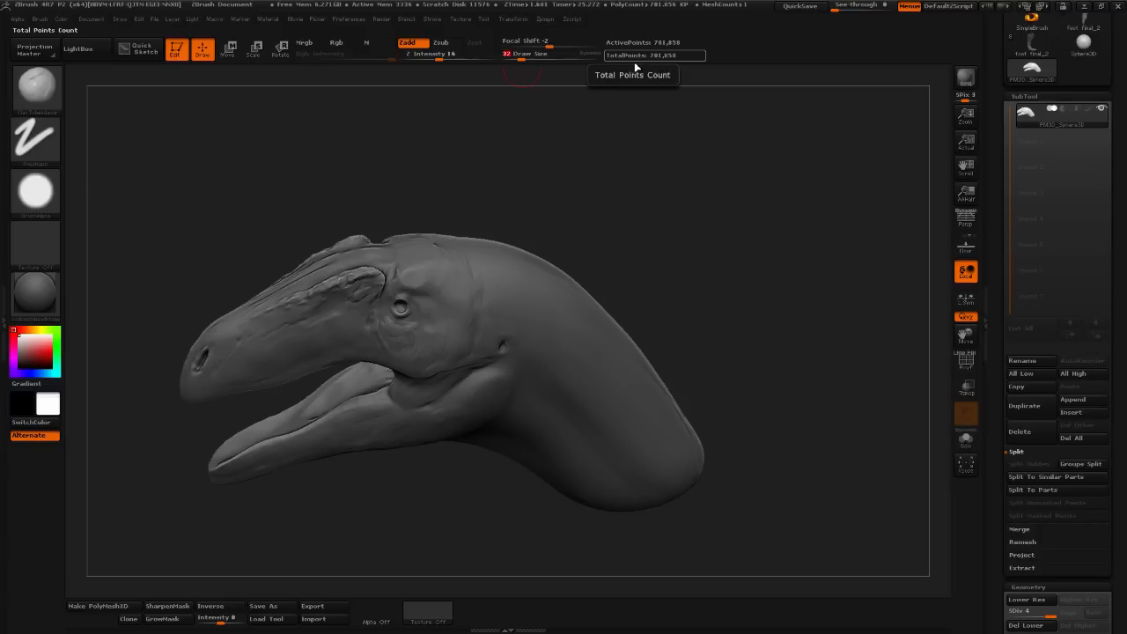
mouse_move(430, 266)
left_mouse_down("shift")
mouse_move(438, 282)
mouse_move(420, 282)
left_mouse_up("shift")
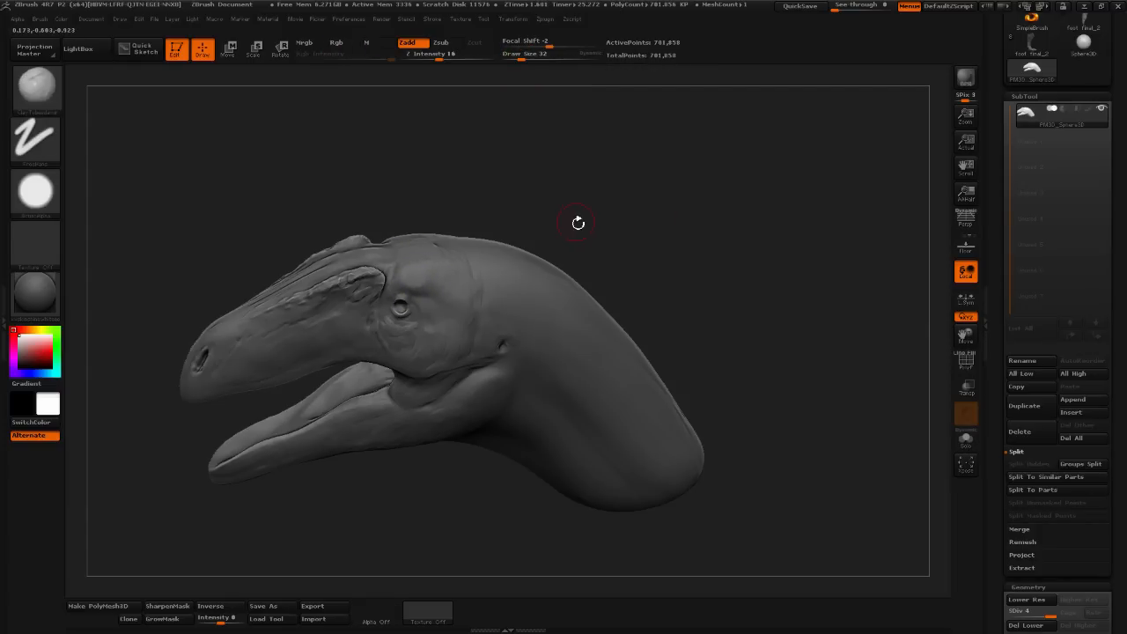
mouse_move(579, 221)
left_mouse_down()
mouse_move(591, 193)
mouse_move(611, 235)
left_mouse_up()
mouse_move(401, 257)
left_mouse_down()
mouse_move(409, 275)
mouse_move(434, 271)
mouse_move(412, 275)
left_mouse_up()
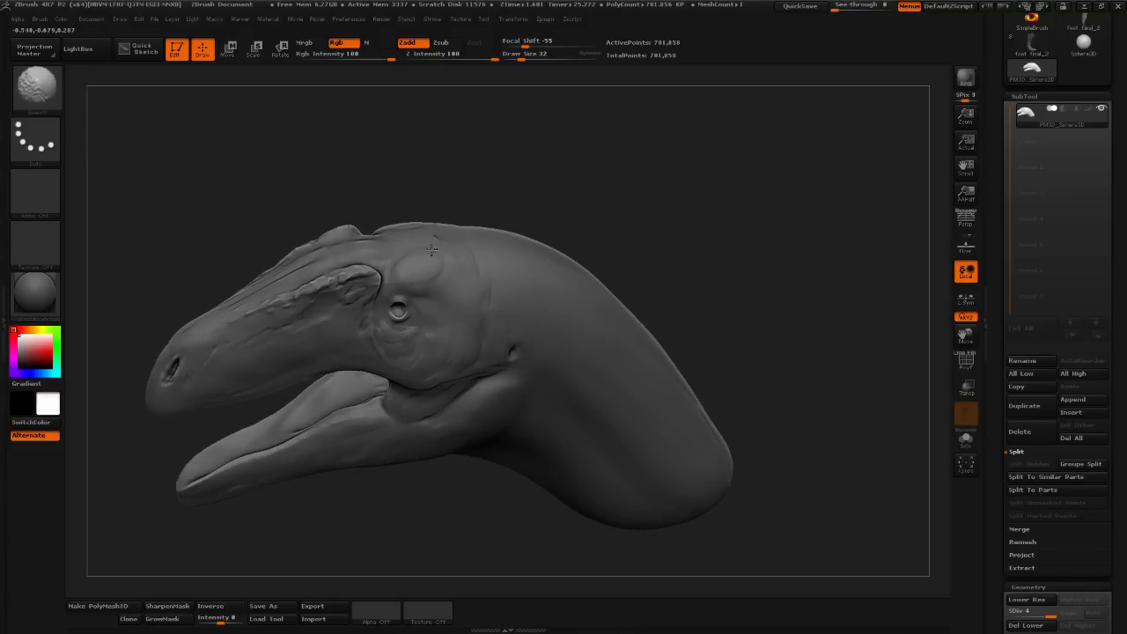
mouse_move(608, 216)
left_mouse_down()
mouse_move(622, 214)
mouse_move(626, 231)
mouse_move(616, 262)
left_mouse_up()
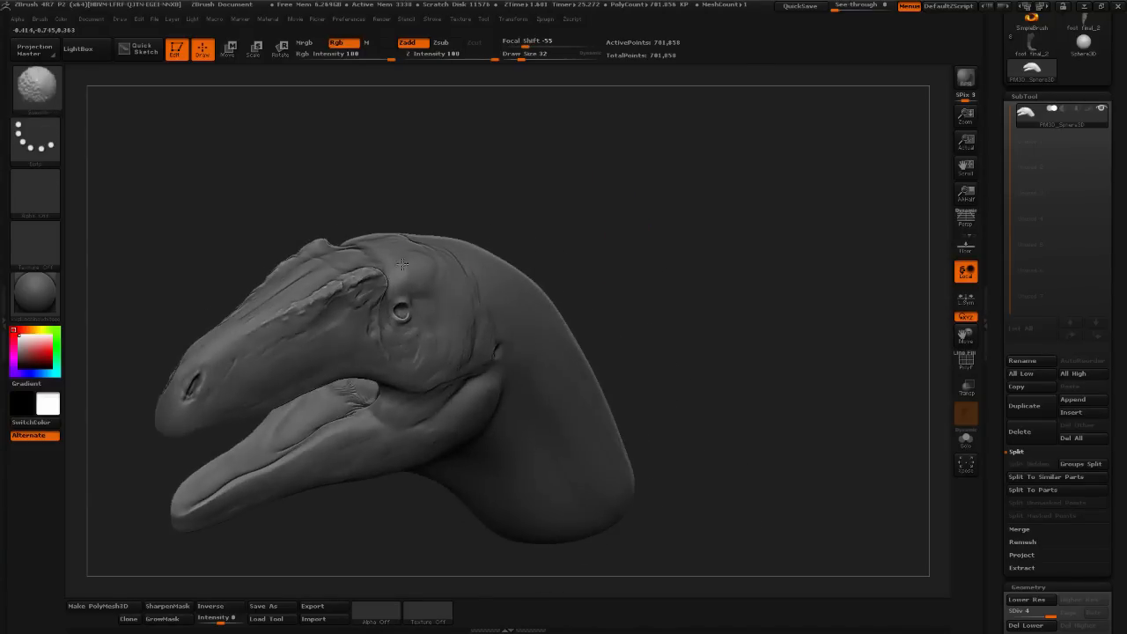
left_click_drag(558, 215, 611, 244)
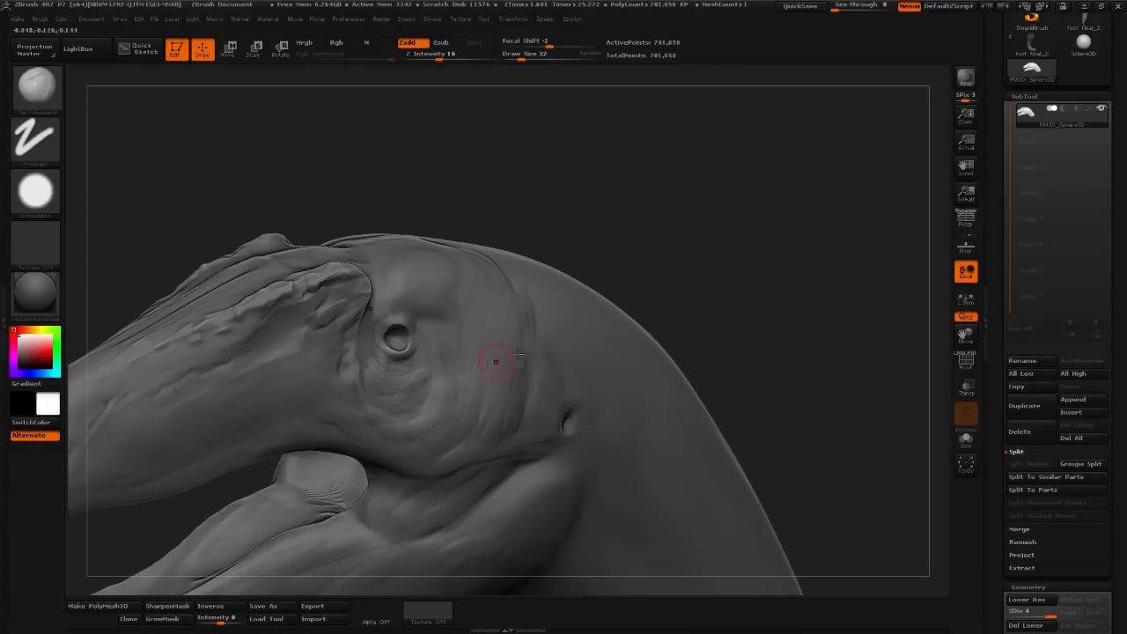
- Sculpt the crest lump in front of the eye and define and smooth the lower edge of the brow bulge
left_click_drag(733, 273, 617, 224, "alt")
left_click_drag(695, 145, 770, 236, "alt")
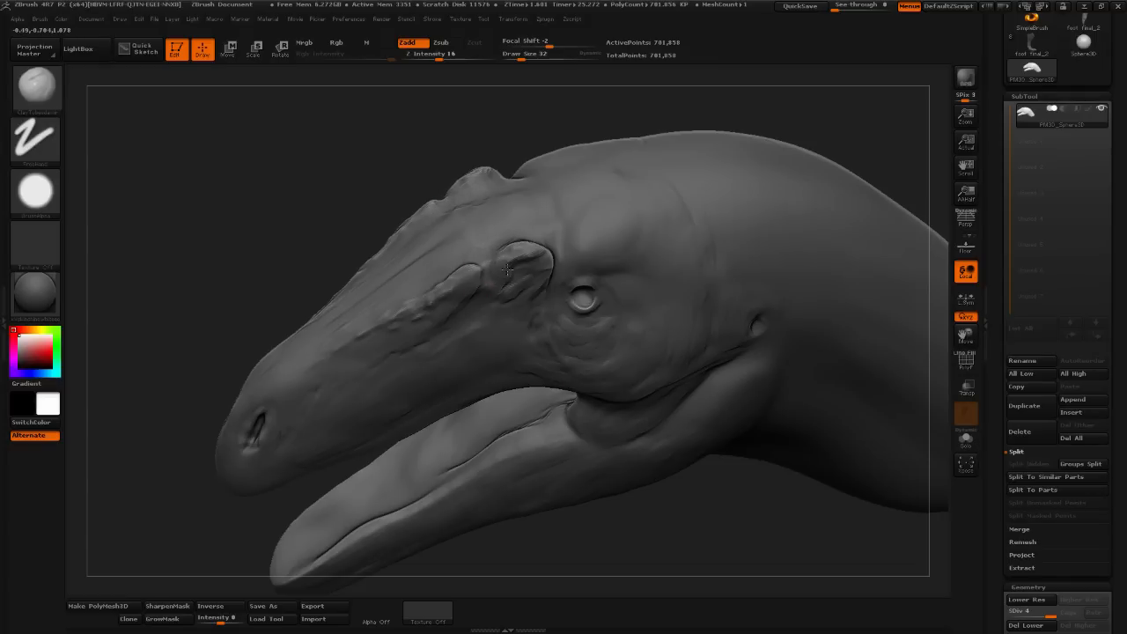
left_click_drag(710, 524, 555, 306)
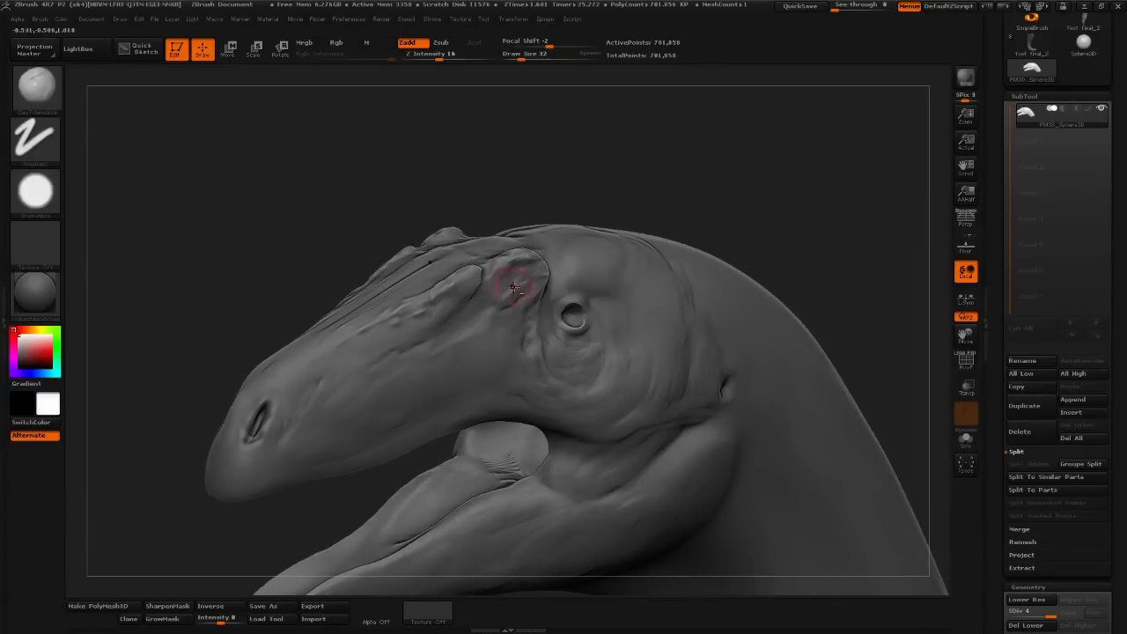
left_click_drag(679, 168, 681, 198)
mouse_move(751, 232)
left_mouse_down("alt")
mouse_move(578, 214)
mouse_move(670, 157)
left_mouse_up("alt")
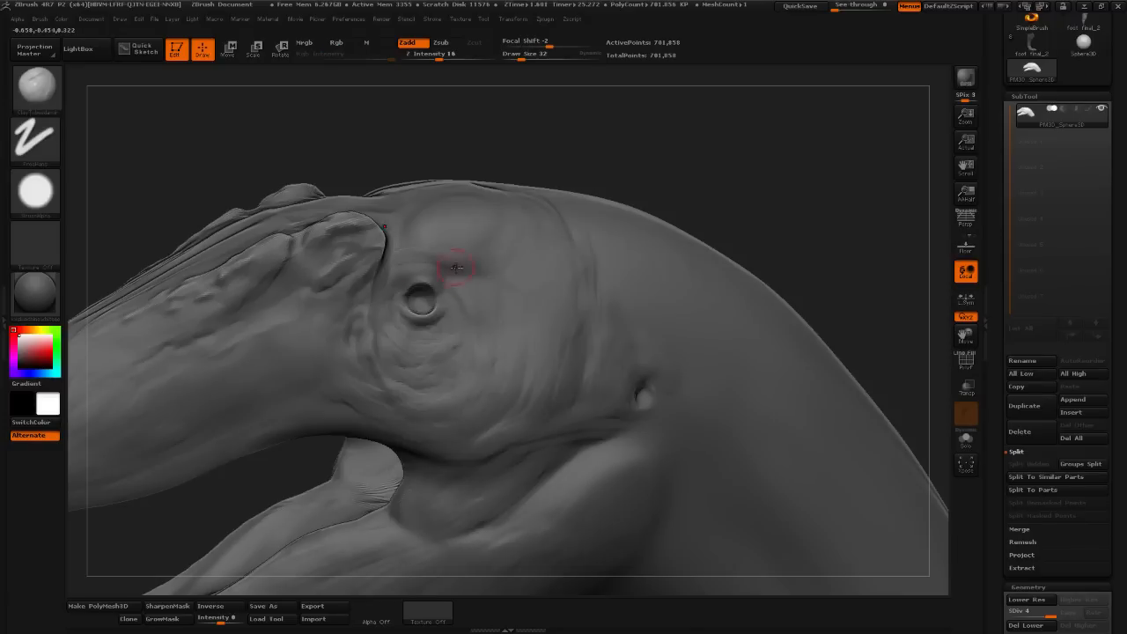
mouse_move(418, 257)
left_mouse_down()
mouse_move(463, 253)
mouse_move(429, 253)
left_mouse_up()
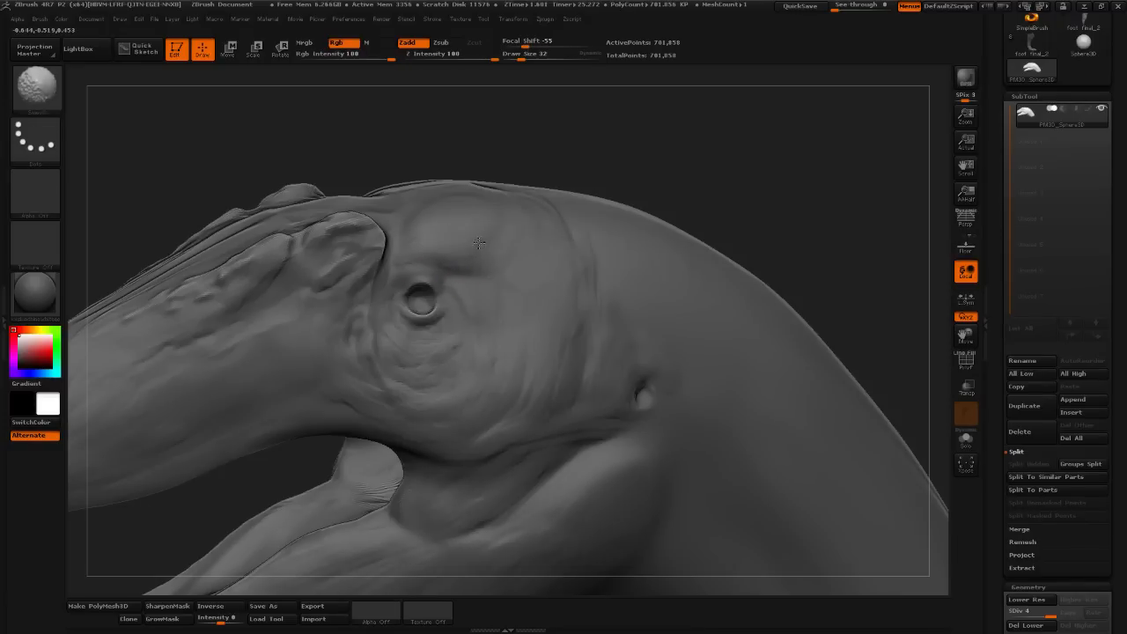
left_click_drag(744, 203, 626, 217, "alt")
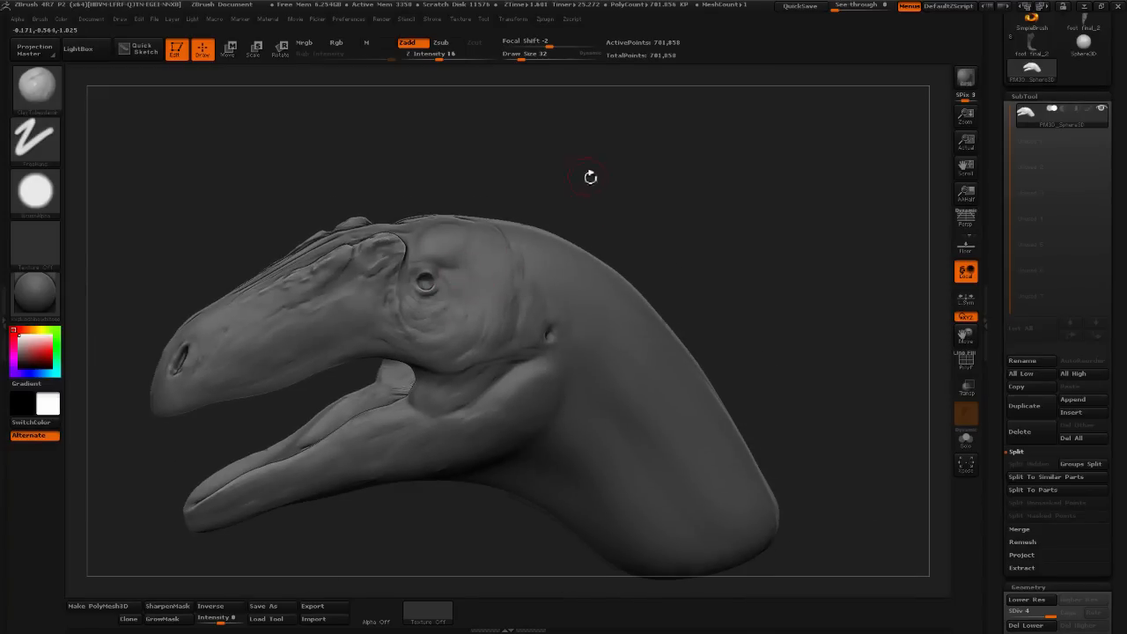
- Choose a Standard-type brush with Draw Size 30 and sculpt concentric skin folds and eyelid wrinkles around the eye
left_click_drag(590, 176, 412, 261, "alt")
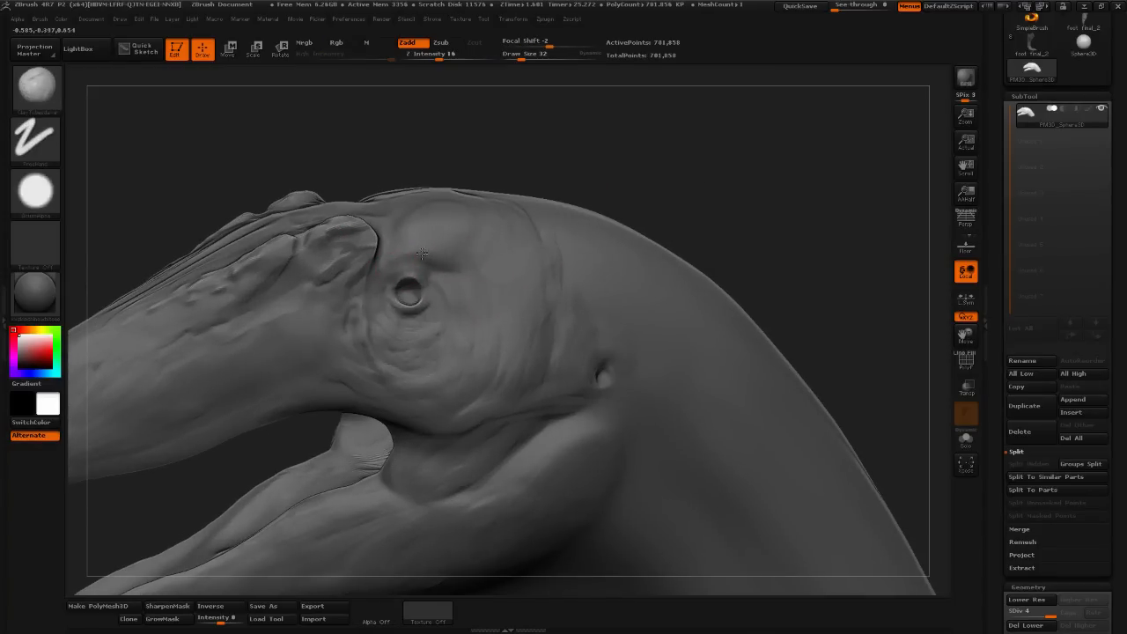
left_click(35, 85)
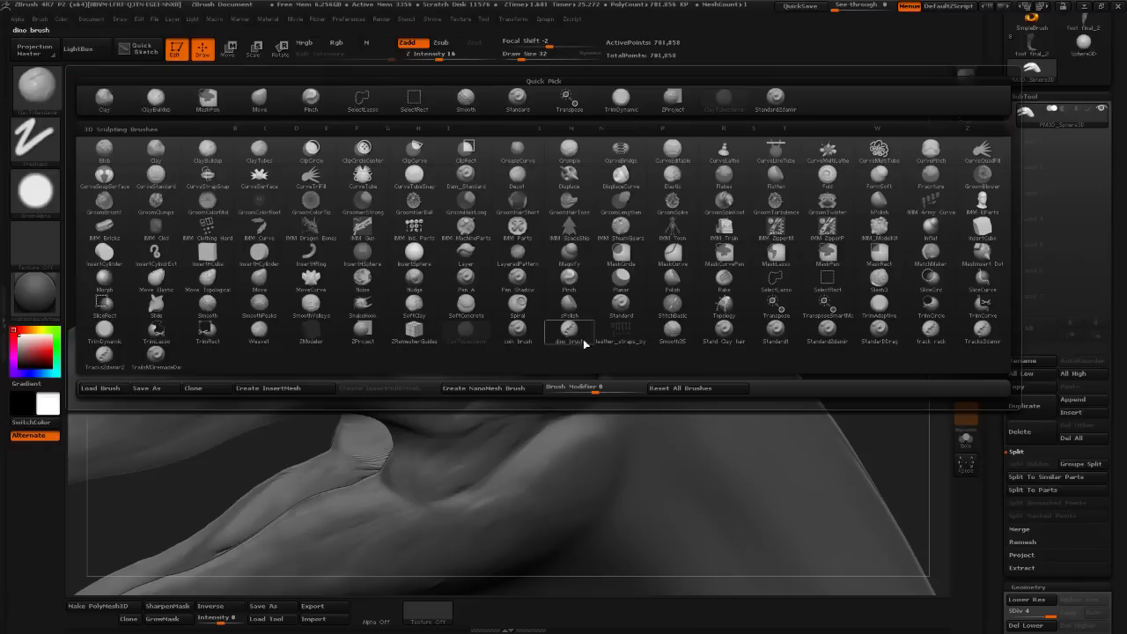
left_click(803, 328)
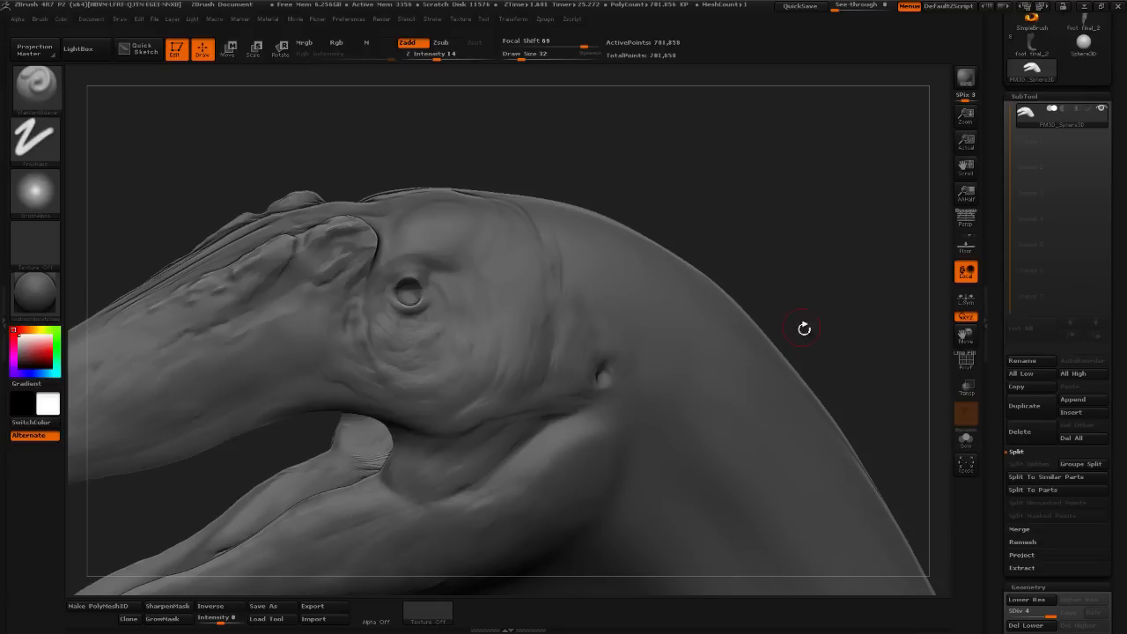
left_click(521, 56)
mouse_move(647, 127)
left_mouse_down("alt")
mouse_move(594, 130)
mouse_move(622, 170)
left_mouse_up("alt")
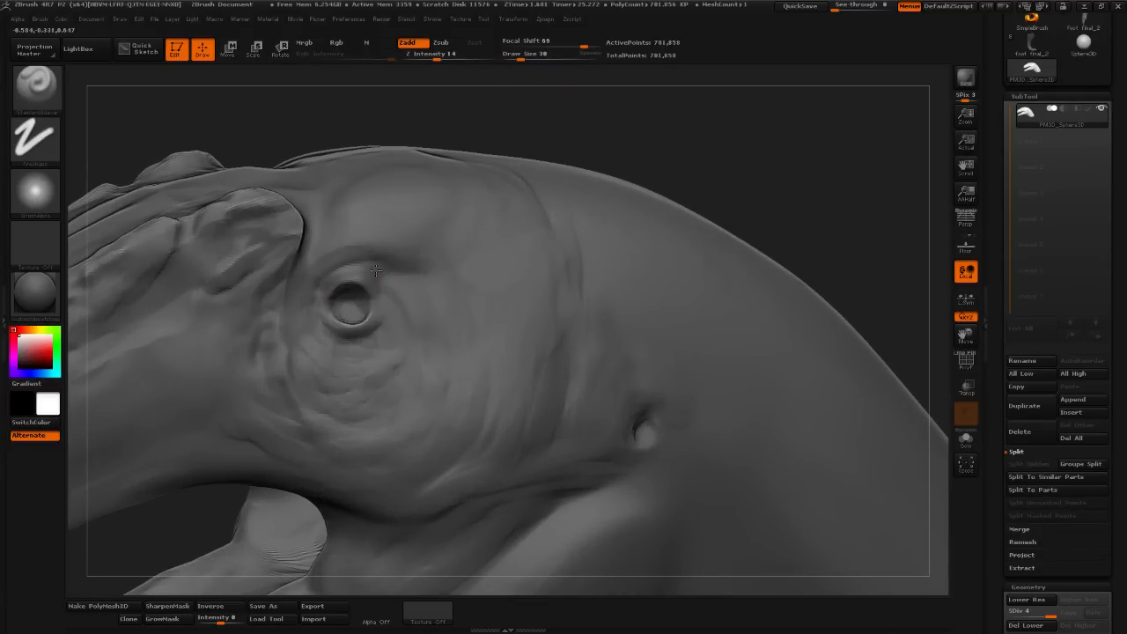
mouse_move(321, 281)
left_mouse_down()
mouse_move(354, 267)
mouse_move(313, 297)
mouse_move(350, 258)
left_mouse_up()
mouse_move(316, 281)
left_mouse_down()
mouse_move(330, 264)
mouse_move(384, 259)
left_mouse_up()
mouse_move(324, 332)
left_mouse_down()
mouse_move(310, 351)
mouse_move(301, 304)
mouse_move(341, 247)
left_mouse_up()
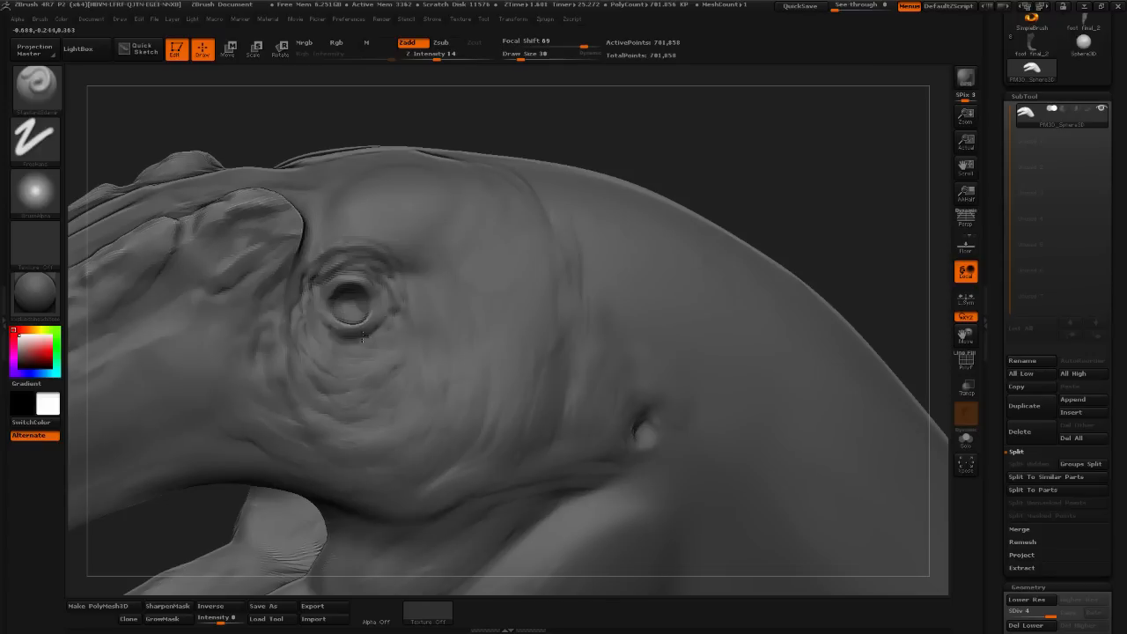
mouse_move(332, 341)
left_mouse_down()
mouse_move(378, 343)
mouse_move(351, 344)
left_mouse_up()
left_click_drag(796, 159, 749, 245, "alt")
mouse_move(748, 245)
left_mouse_down("alt")
mouse_move(762, 266)
mouse_move(746, 262)
left_mouse_up("alt")
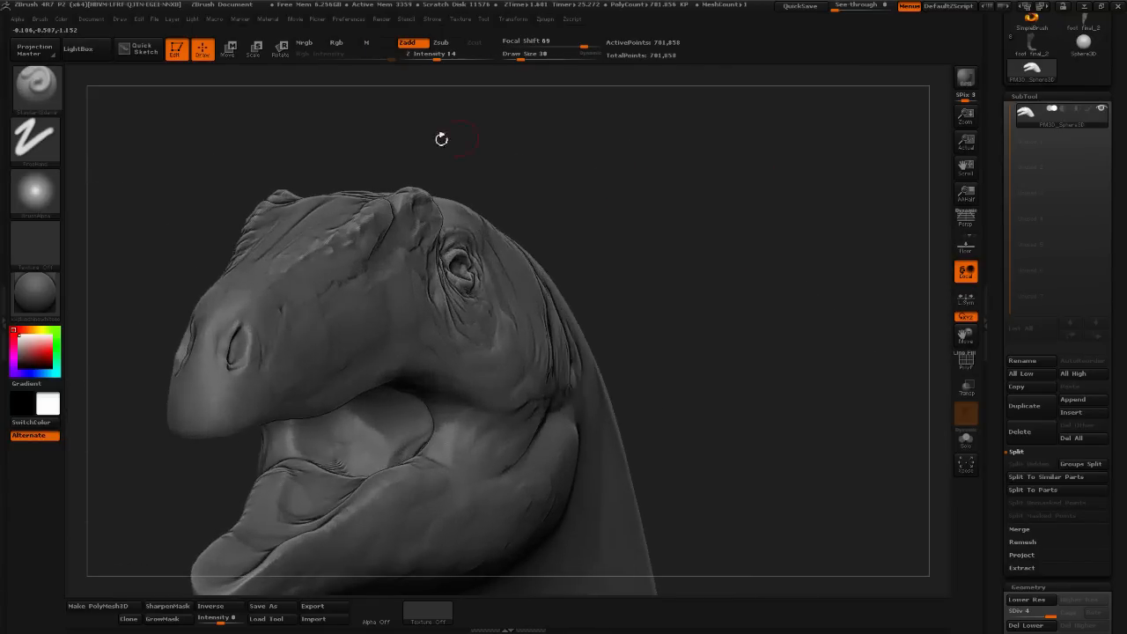
- Switch to the Move brush with Draw Size 101 and adjust the overall shape of the eye opening
left_click(40, 108)
left_click(261, 104)
left_click_drag(521, 59, 534, 59)
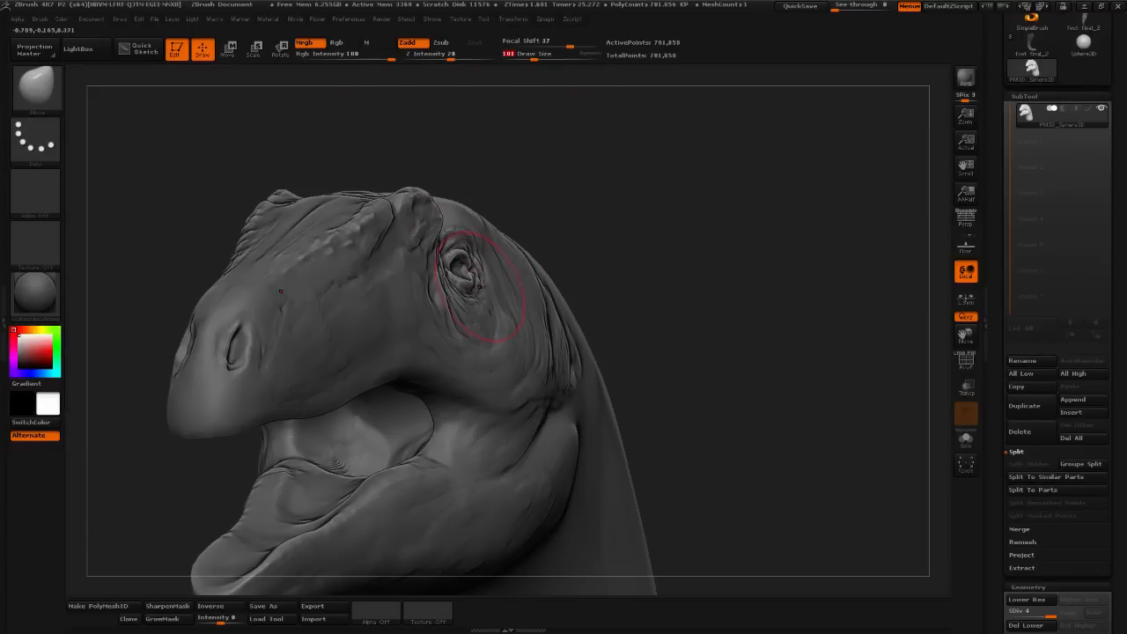
left_click_drag(566, 234, 473, 273)
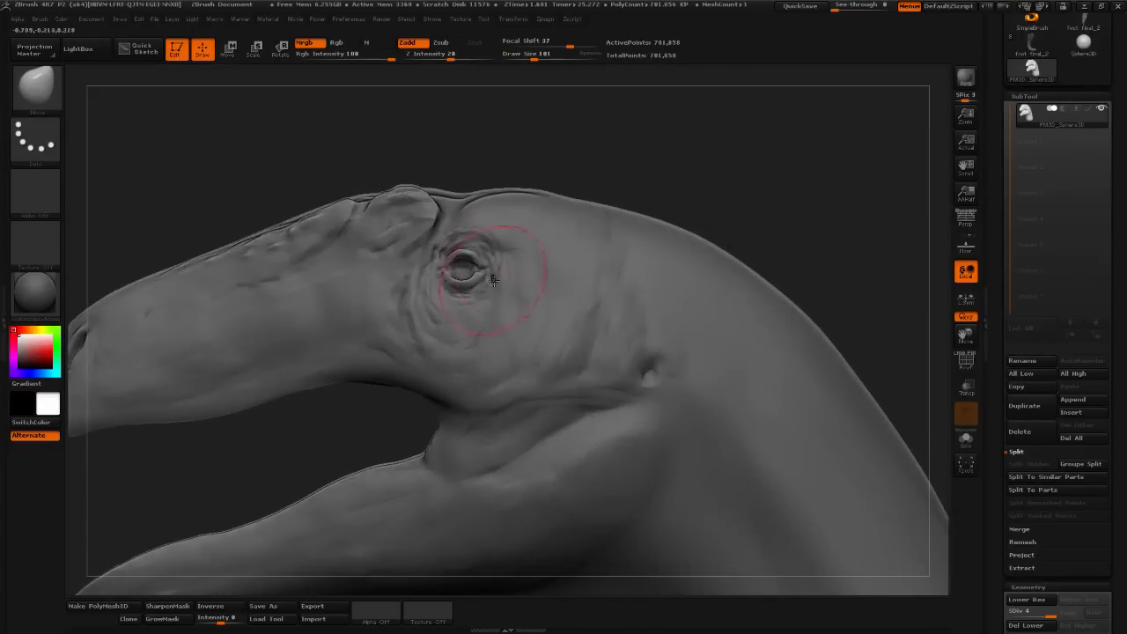
- Set the Draw Size to 47 and refine the eyelid outline and the rear corner of the eye
left_click(525, 58)
left_click_drag(511, 150, 494, 198, "alt")
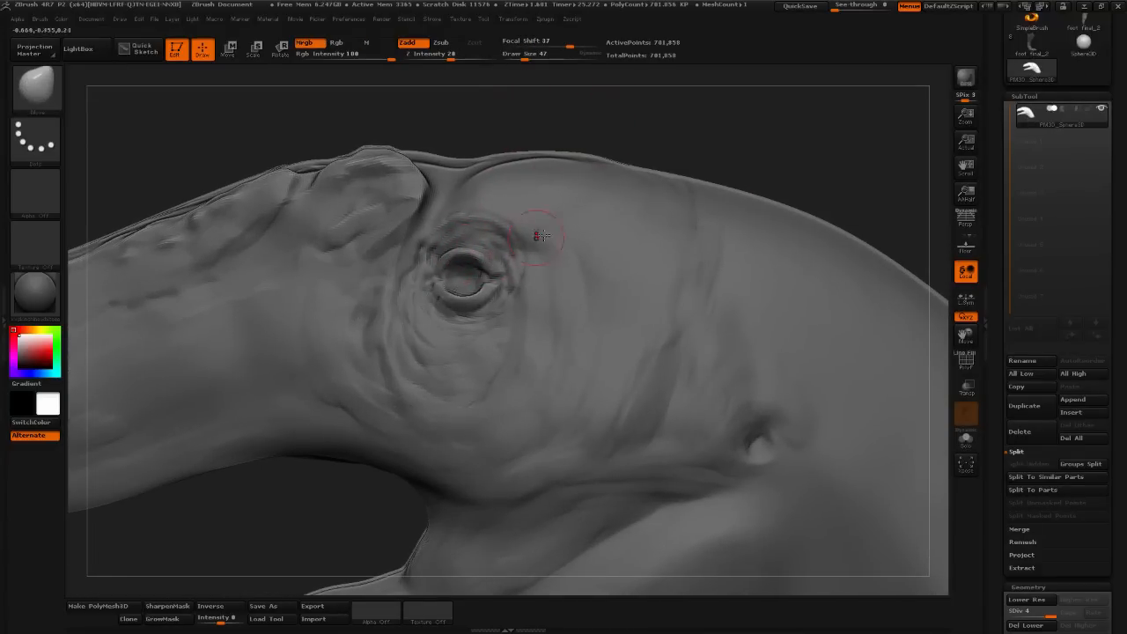
mouse_move(757, 145)
left_mouse_down()
mouse_move(733, 157)
mouse_move(731, 172)
left_mouse_up()
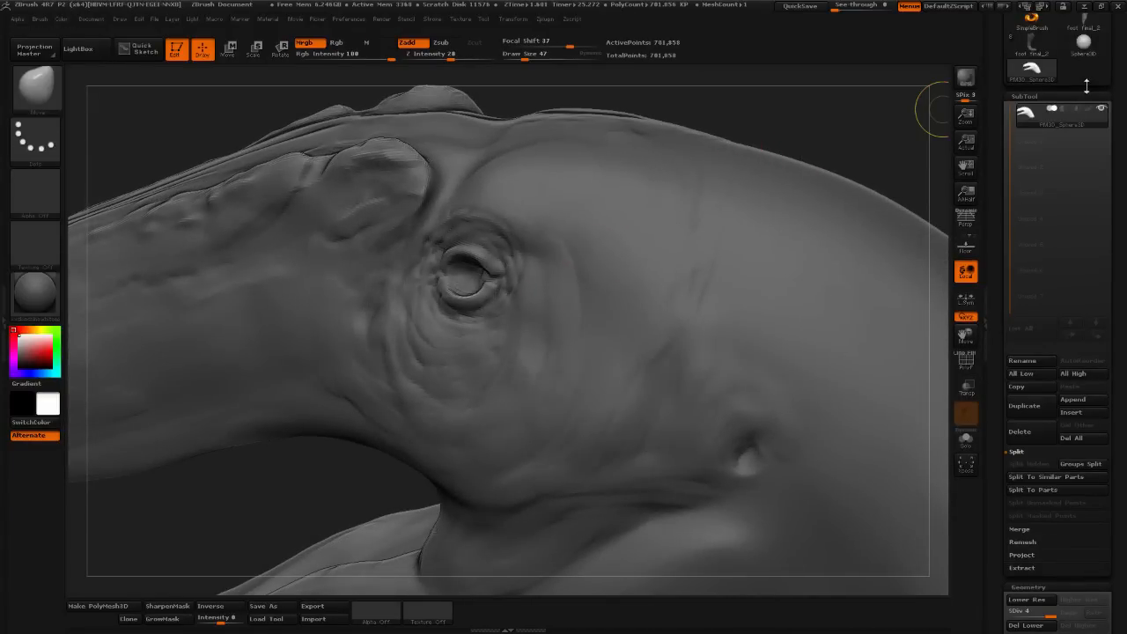
mouse_move(364, 492)
left_mouse_down()
mouse_move(358, 516)
mouse_move(365, 502)
left_mouse_up()
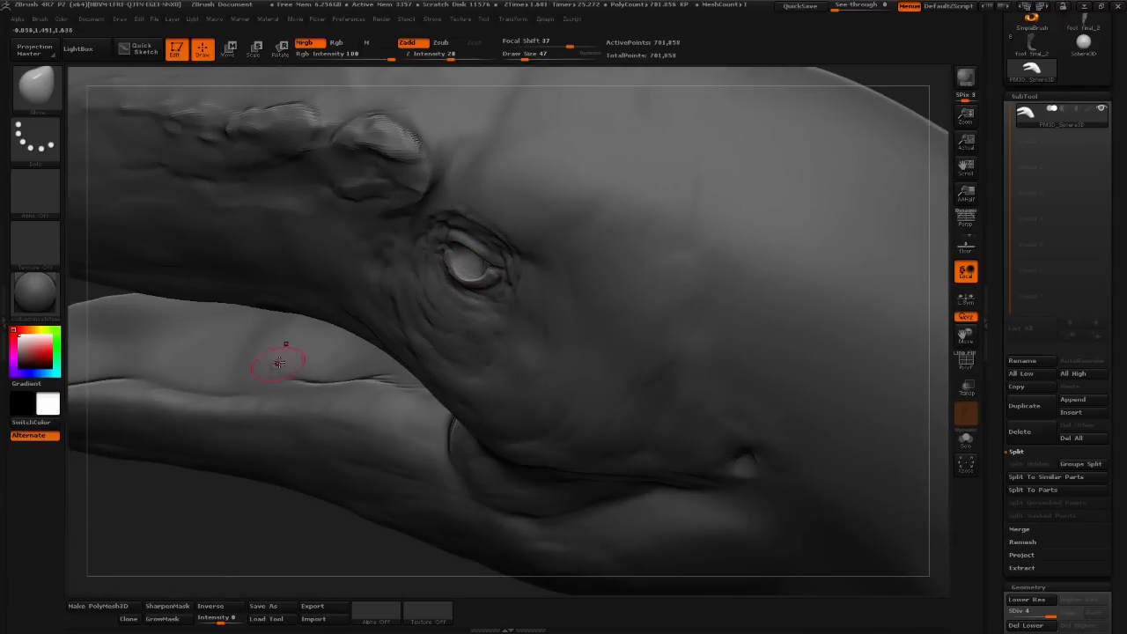
left_click_drag(265, 521, 548, 236)
left_click_drag(782, 147, 708, 127, "alt")
- Mask the side of the snout below the ridge, working with Draw Size 62 and a larger Draw Size of 126
mouse_move(532, 56)
left_mouse_down()
mouse_move(594, 106)
mouse_move(544, 57)
mouse_move(611, 103)
mouse_move(654, 110)
left_mouse_up()
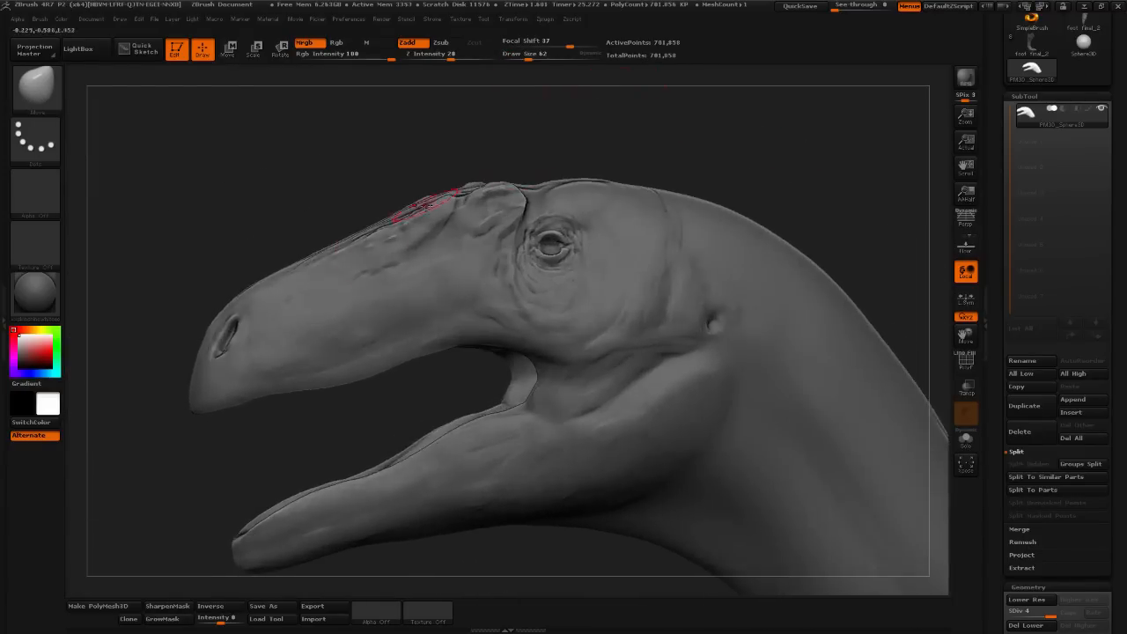
left_click_drag(397, 292, 317, 347, "ctrl")
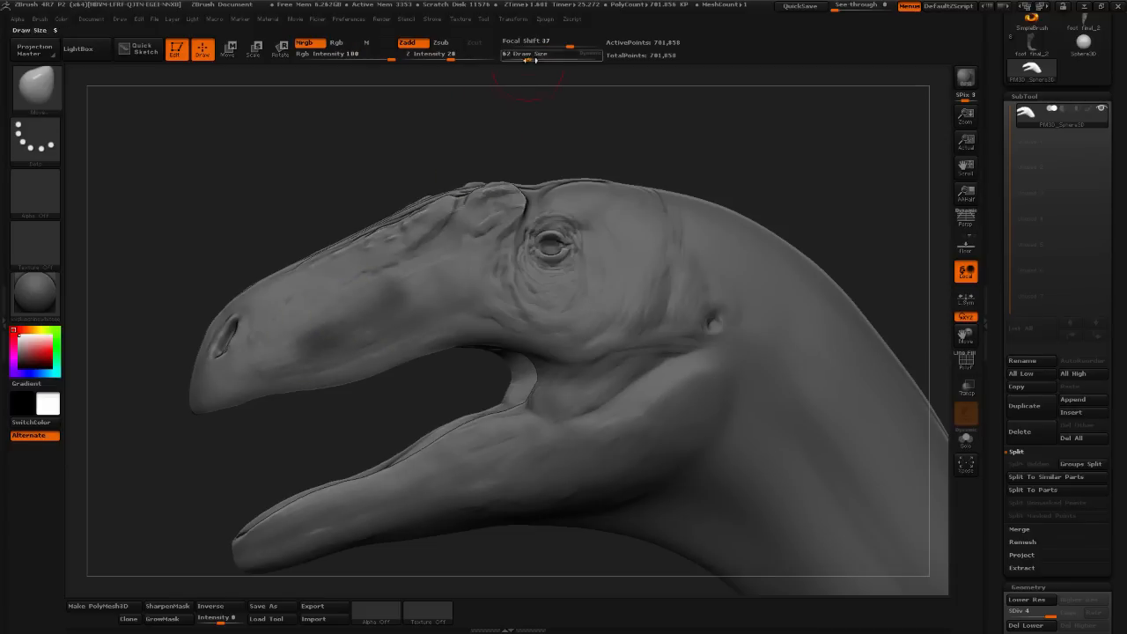
left_click_drag(528, 57, 538, 58)
mouse_move(368, 297)
left_mouse_down("ctrl")
mouse_move(310, 324)
mouse_move(354, 282)
left_mouse_up("ctrl")
left_click_drag(667, 153, 582, 173, "alt")
left_click_drag(313, 300, 349, 285, "ctrl")
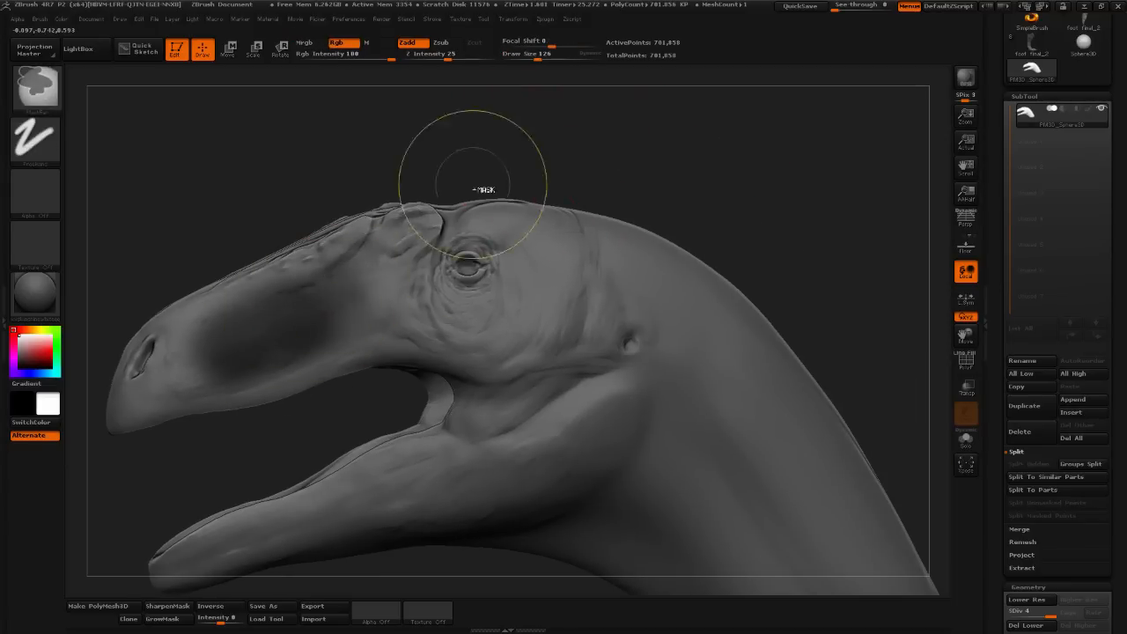
- Set the Draw Size to 75 and extend the mask to the nostril area and around the eye
left_click(531, 58)
left_click_drag(619, 114, 676, 120)
mouse_move(298, 336)
left_mouse_down("ctrl")
mouse_move(286, 362)
mouse_move(307, 346)
left_mouse_up("ctrl")
left_click_drag(840, 163, 668, 189, "alt")
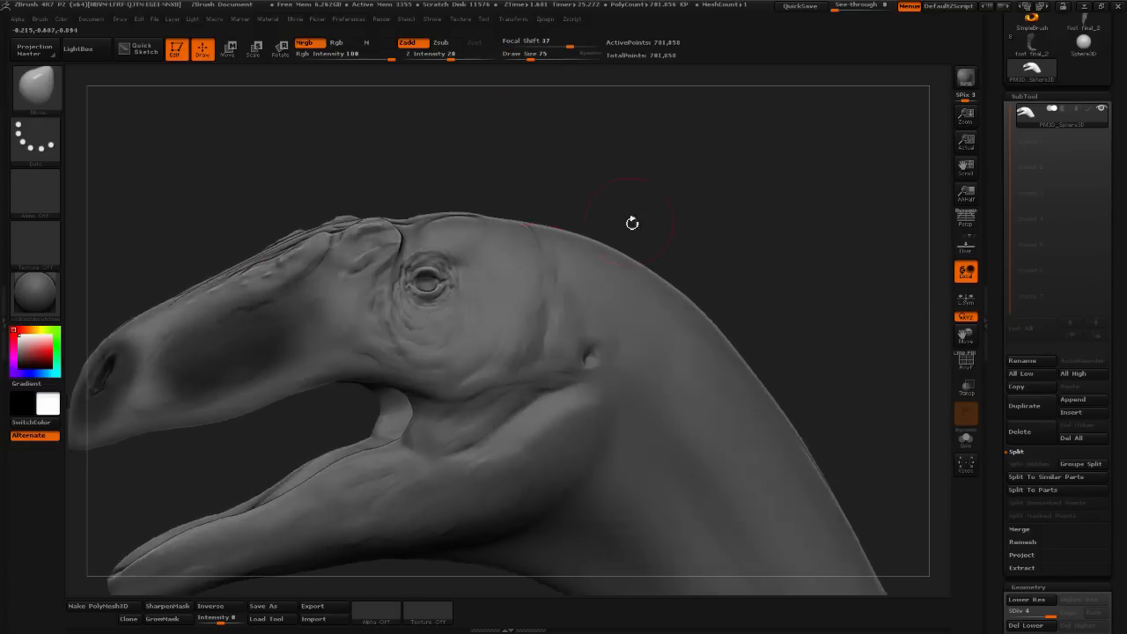
mouse_move(428, 317)
left_mouse_down("ctrl")
mouse_move(418, 310)
mouse_move(428, 292)
mouse_move(433, 341)
left_mouse_up("ctrl")
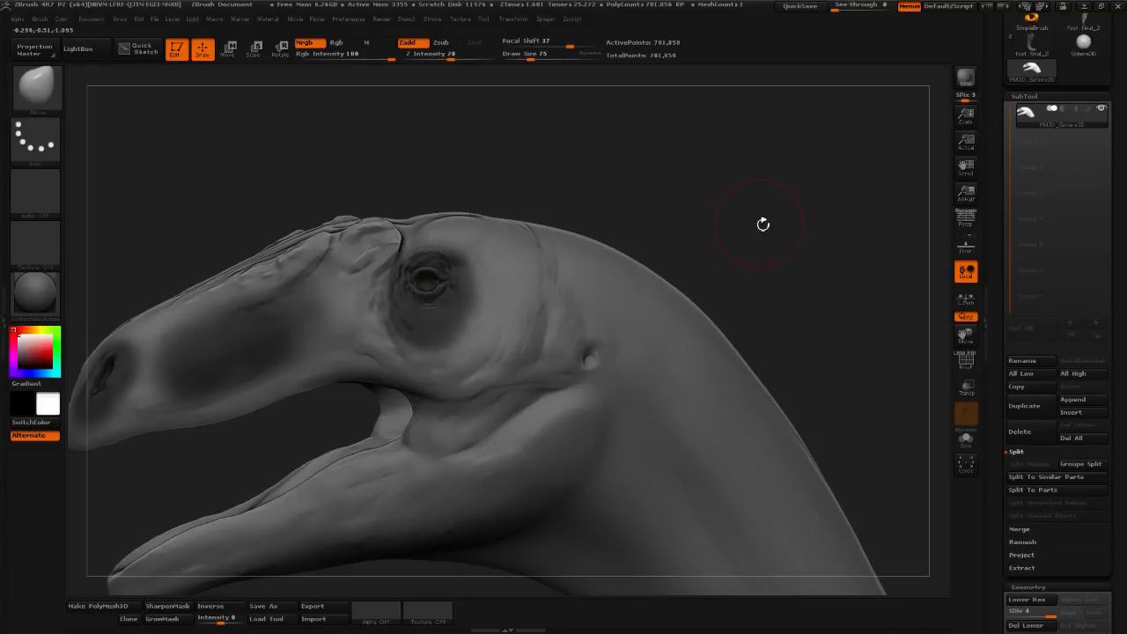
- Invert the mask and paint masking over the eye opening inside the unmasked ring
left_click_drag(779, 205, 722, 216, "alt")
left_click(728, 211, "ctrl")
mouse_move(382, 294)
left_mouse_down("ctrl")
mouse_move(361, 295)
mouse_move(379, 292)
left_mouse_up("ctrl")
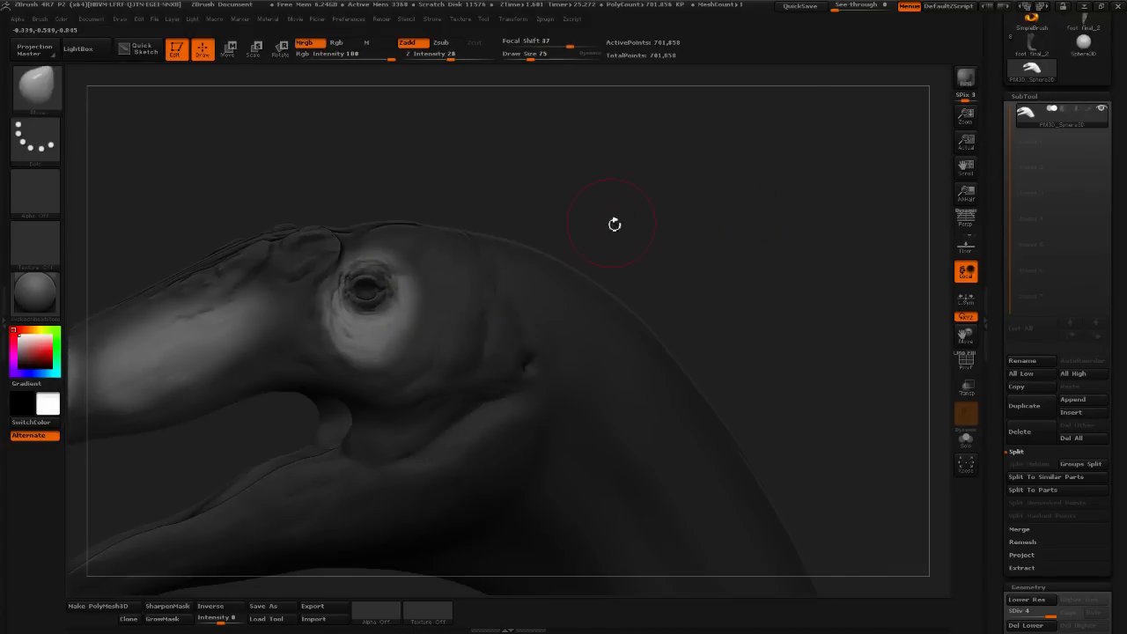
left_click_drag(691, 200, 640, 206, "alt")
- Invert the mask back, mask a vertical band of the cheek between the eye and ear hole, and invert the mask again
left_click(587, 261, "ctrl")
mouse_move(427, 344)
left_mouse_down("ctrl")
mouse_move(414, 335)
mouse_move(407, 352)
mouse_move(401, 295)
mouse_move(433, 290)
mouse_move(380, 352)
mouse_move(389, 344)
left_mouse_up("ctrl")
mouse_move(691, 269)
left_mouse_down("alt")
mouse_move(590, 236)
mouse_move(606, 268)
left_mouse_up("alt")
left_click(589, 247, "ctrl")
- Set the Draw Size to 168, then duplicate the masked head subtool and hide the second subtool in the list
left_click(542, 56)
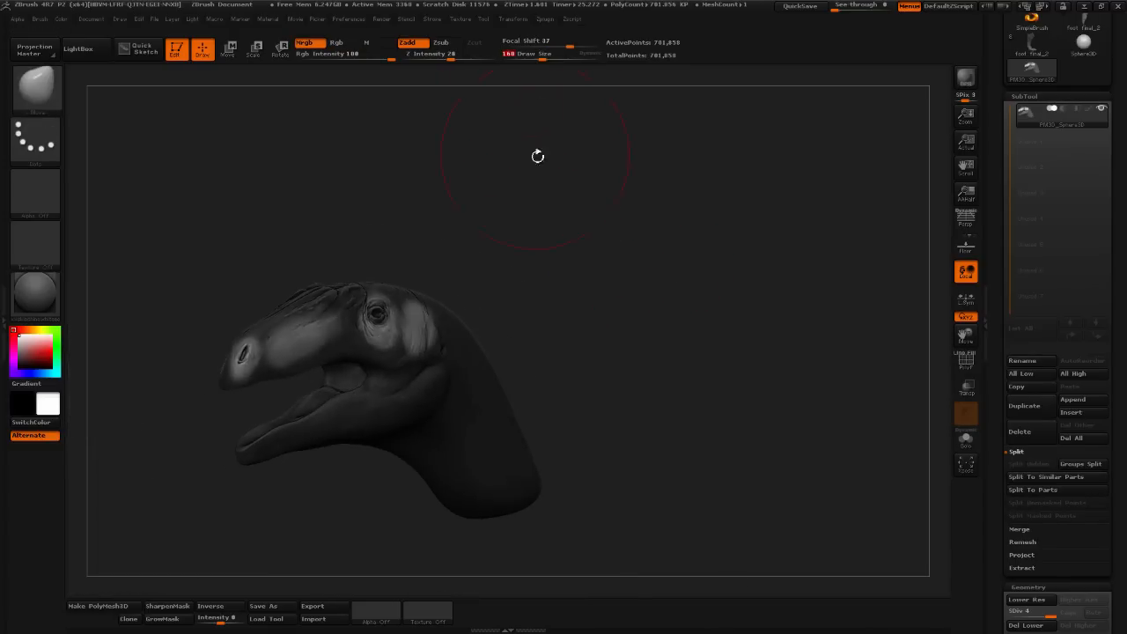
left_click_drag(537, 156, 646, 178, "alt")
left_click_drag(997, 201, 996, 218)
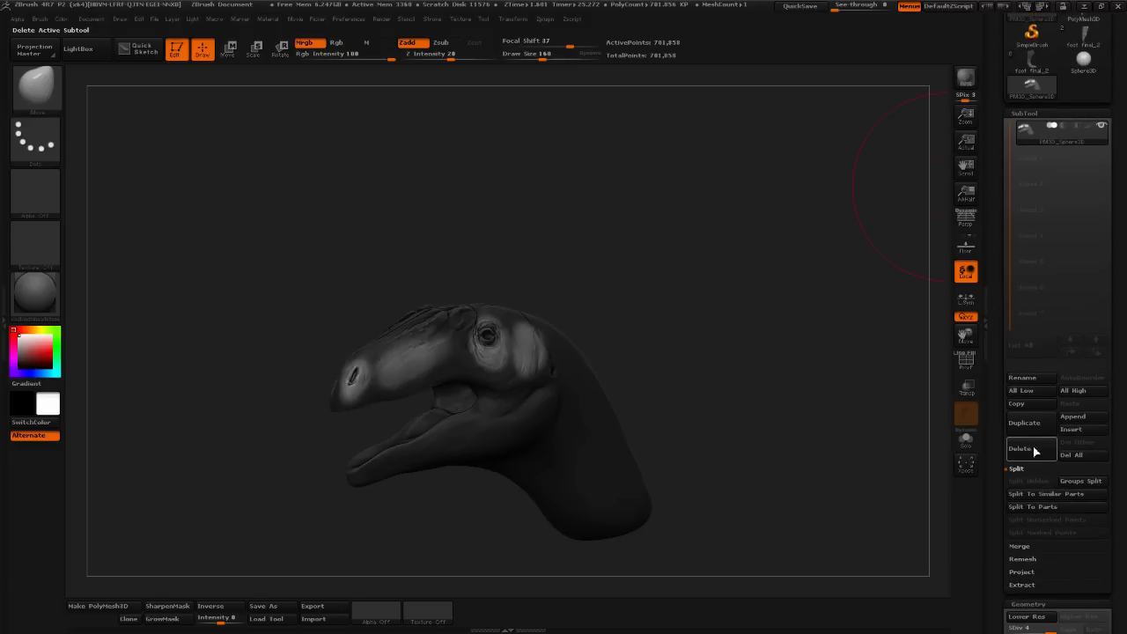
left_click(1026, 424)
left_click(1101, 152)
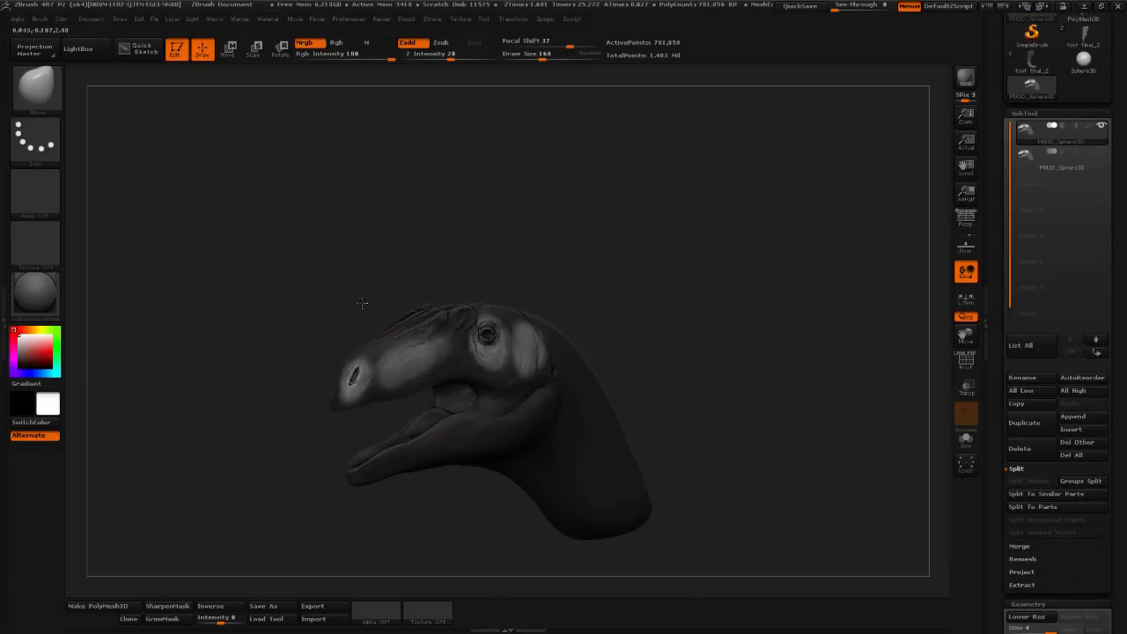
left_click_drag(365, 305, 360, 384, "alt")
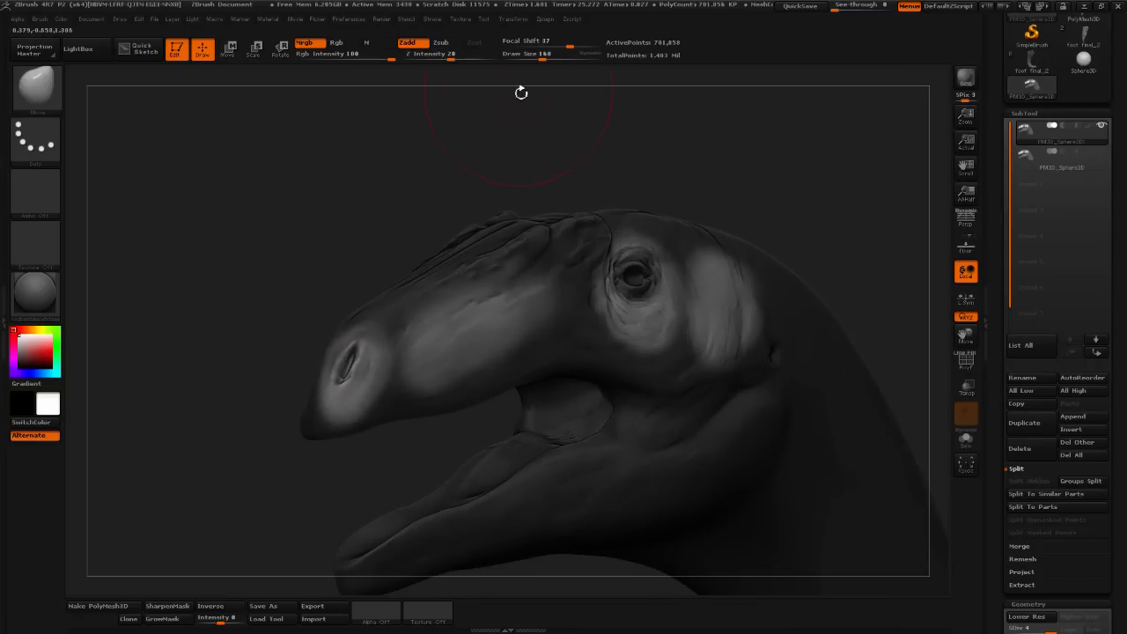
- Set the Draw Size to 72 and push in the unmasked area around the nostril with the Move brush
left_click_drag(543, 58, 530, 58)
left_click_drag(486, 117, 465, 203)
left_click_drag(266, 377, 357, 369)
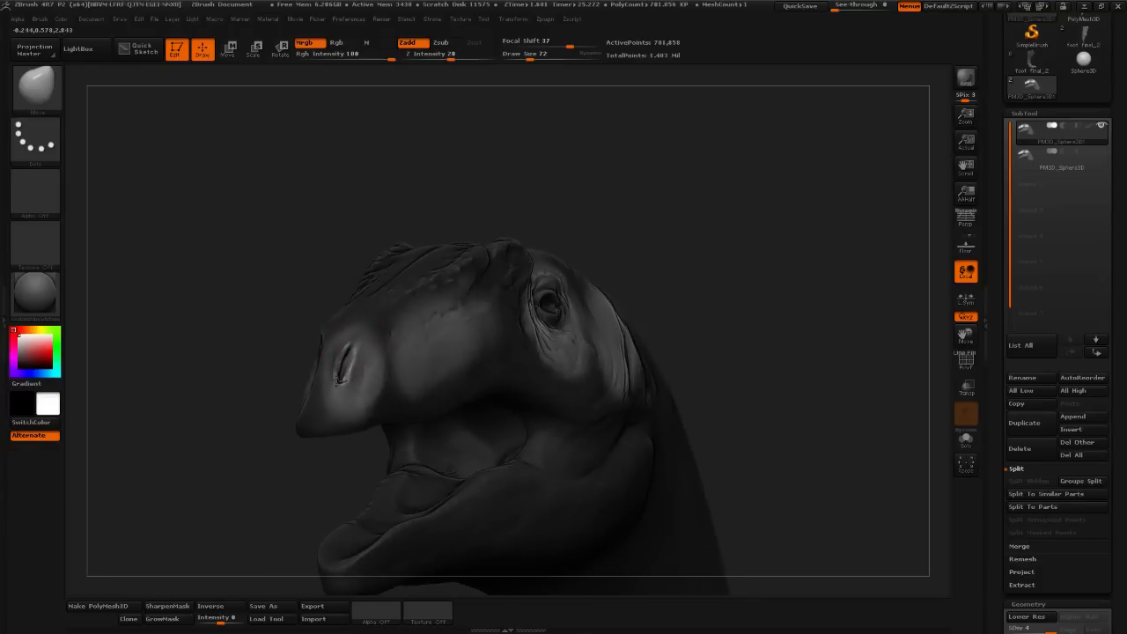
left_click_drag(704, 256, 507, 326)
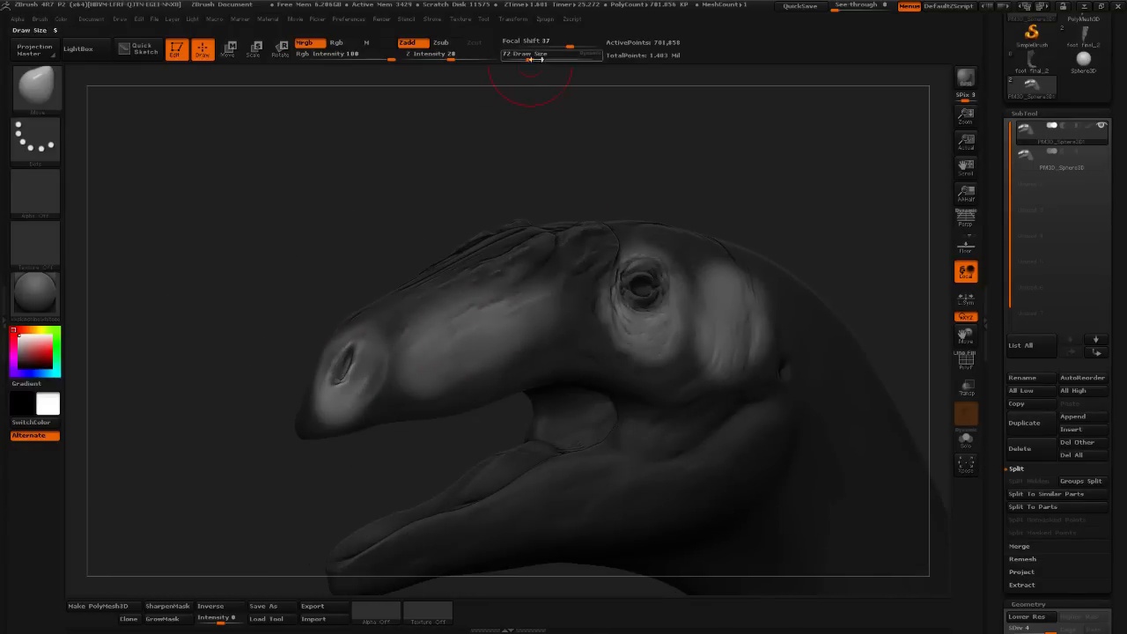
- Set the Draw Size to 175 and press in the unmasked side of the snout, the eye ring and the cheek band
left_click_drag(535, 58, 543, 58)
left_click_drag(452, 335, 467, 356)
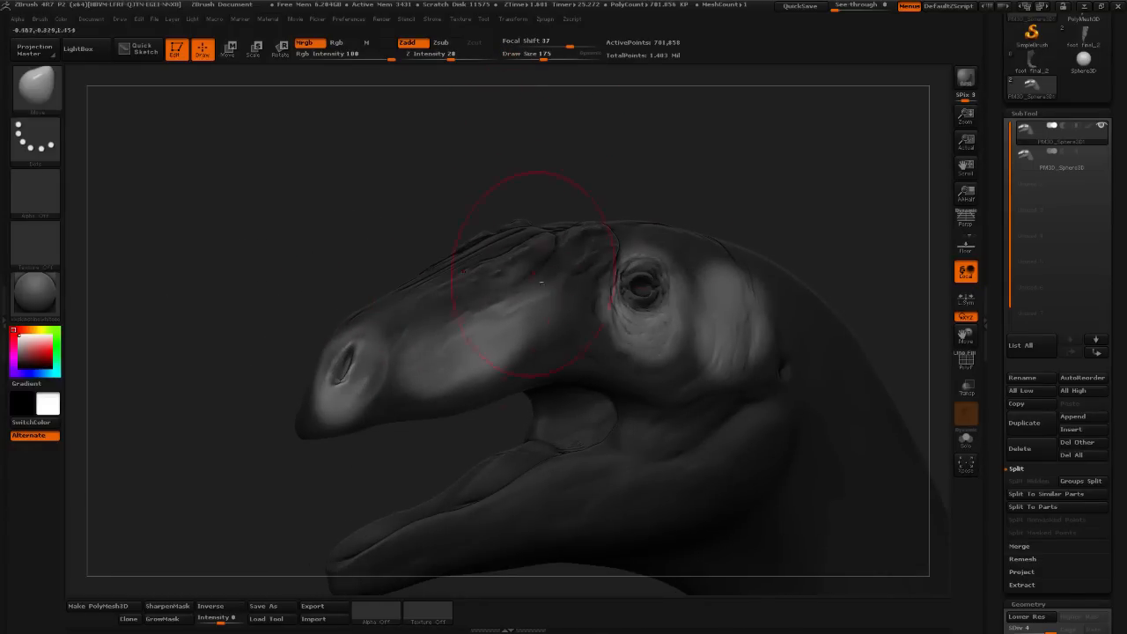
left_click_drag(798, 222, 661, 244, "alt")
left_click_drag(515, 349, 478, 345)
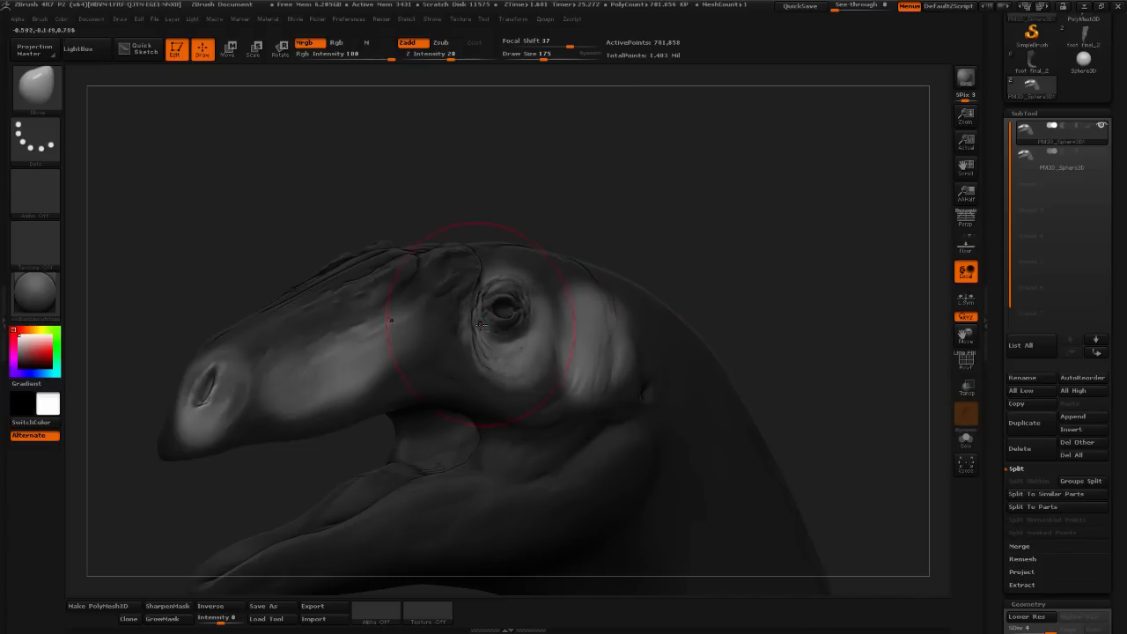
left_click_drag(503, 293, 478, 295)
left_click_drag(595, 342, 555, 340)
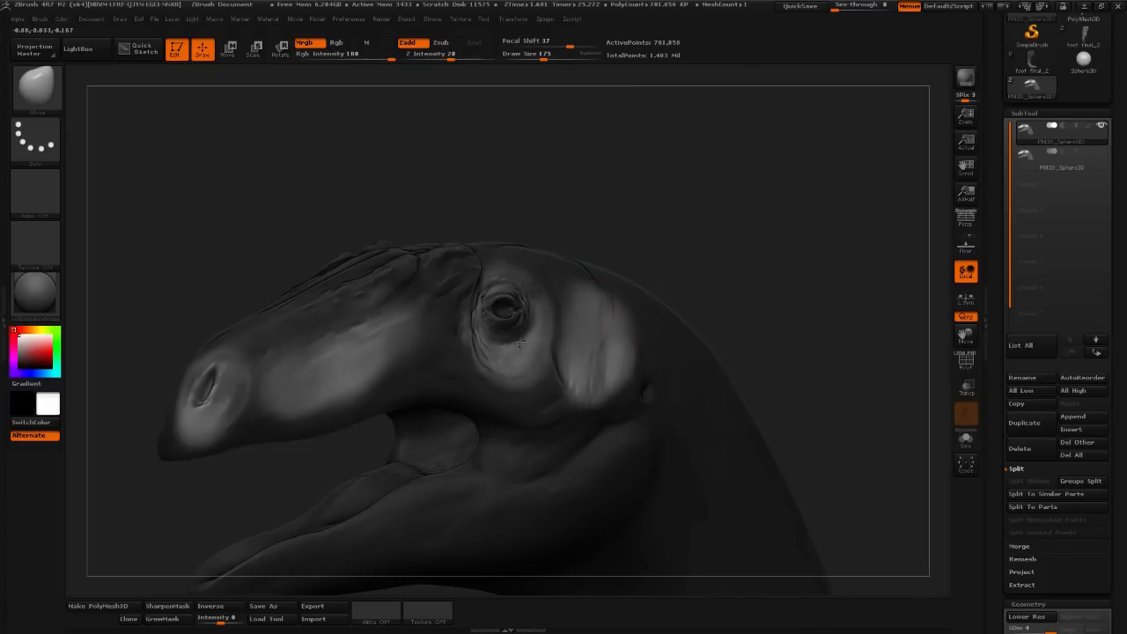
mouse_move(692, 277)
left_mouse_down()
mouse_move(775, 299)
mouse_move(607, 343)
left_mouse_up()
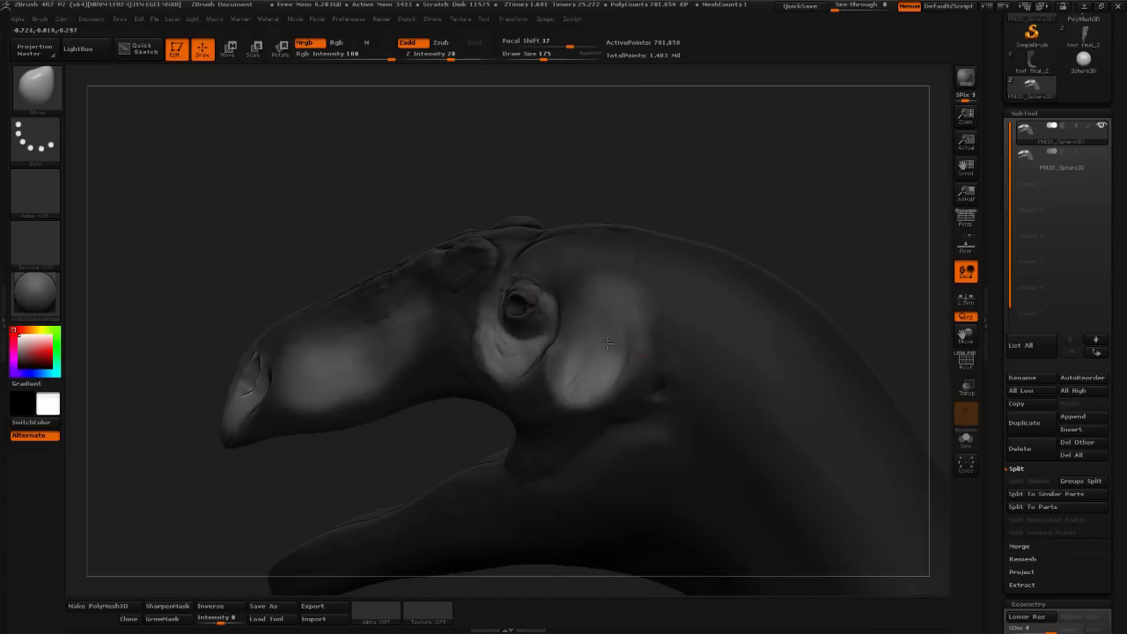
- Clear the mask, set the Draw Size to 78, and check the reshaped head from several angles
mouse_move(556, 182)
left_mouse_down()
mouse_move(783, 265)
mouse_move(670, 269)
mouse_move(576, 161)
left_mouse_up()
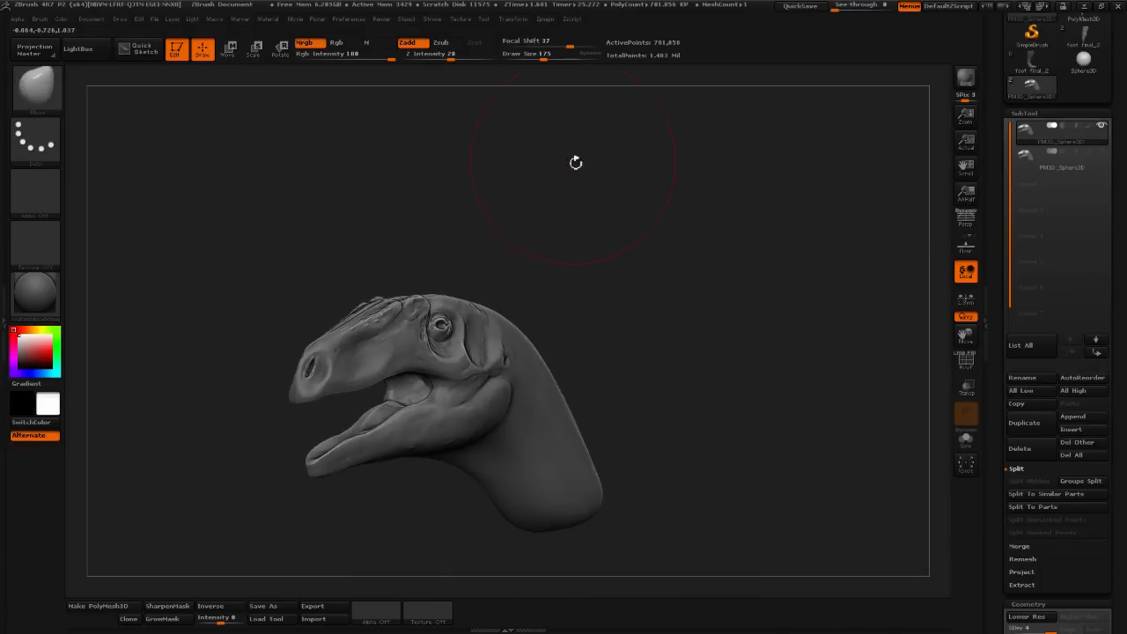
left_click_drag(545, 99, 589, 178, "alt")
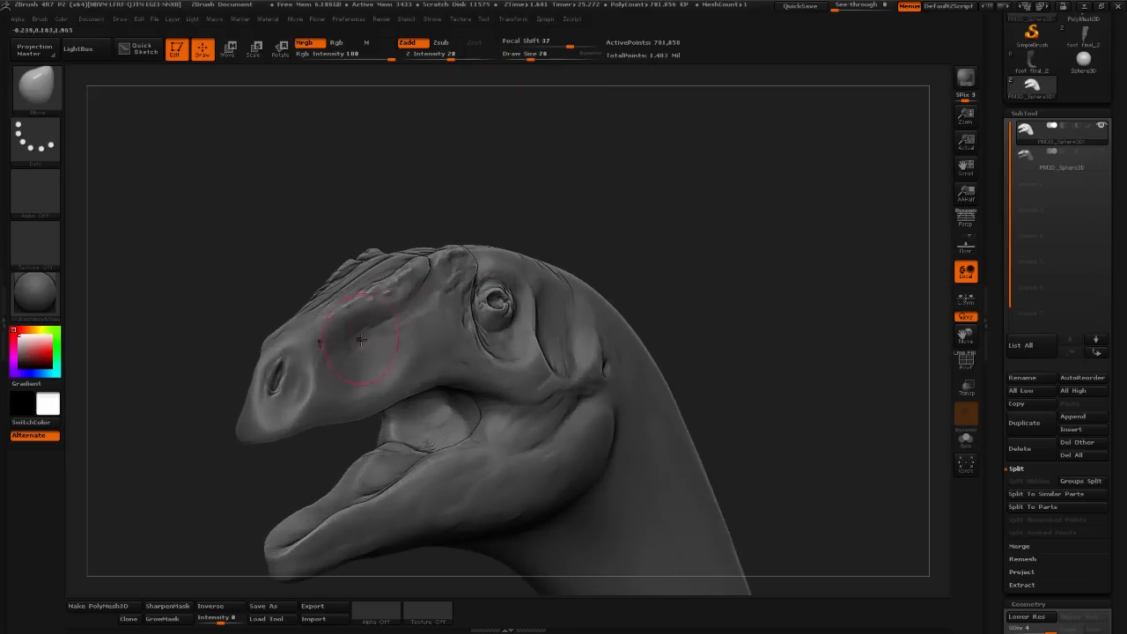
left_click_drag(529, 239, 863, 209)
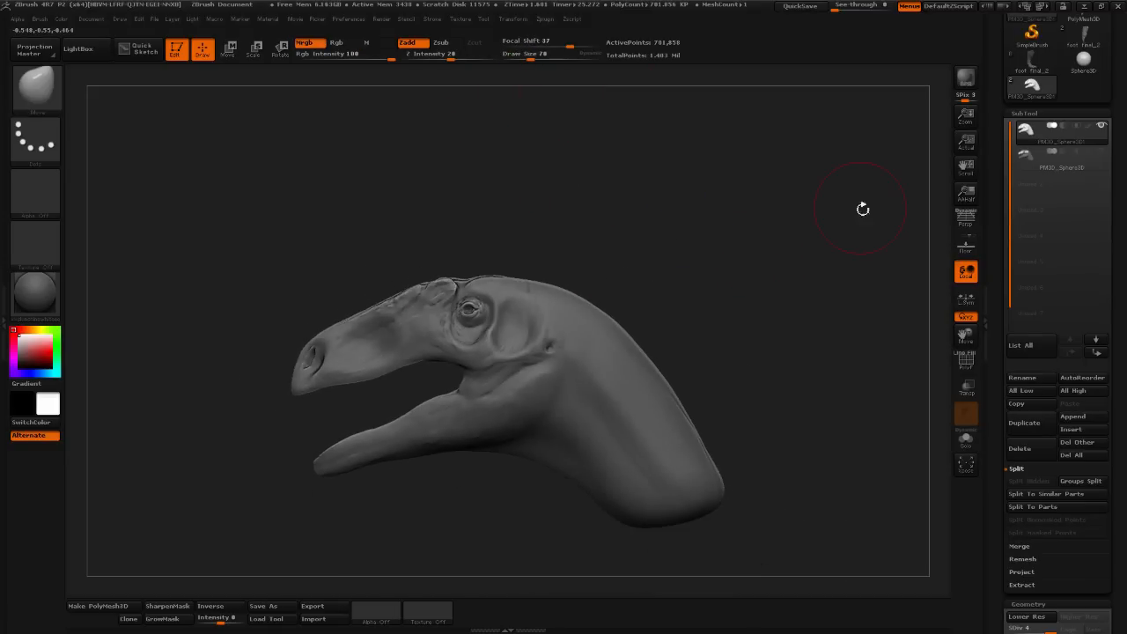
- Select the second head subtool, clear its mask, and move it straight up above the reshaped head for comparison
left_click(1067, 164)
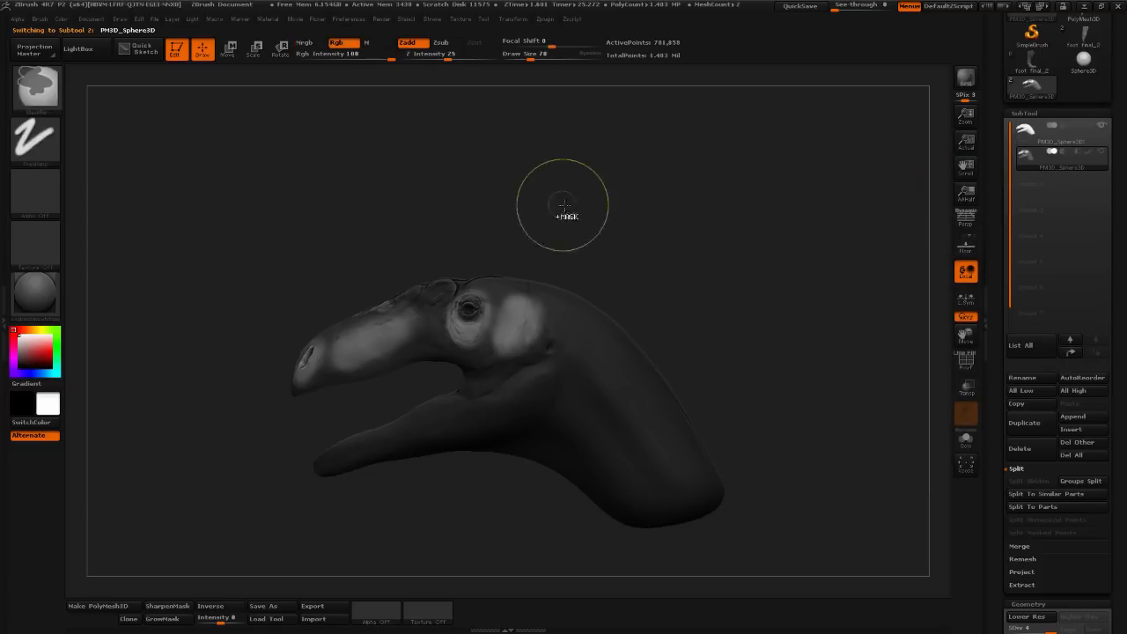
key("w")
left_click_drag(518, 284, 474, 4, "shift")
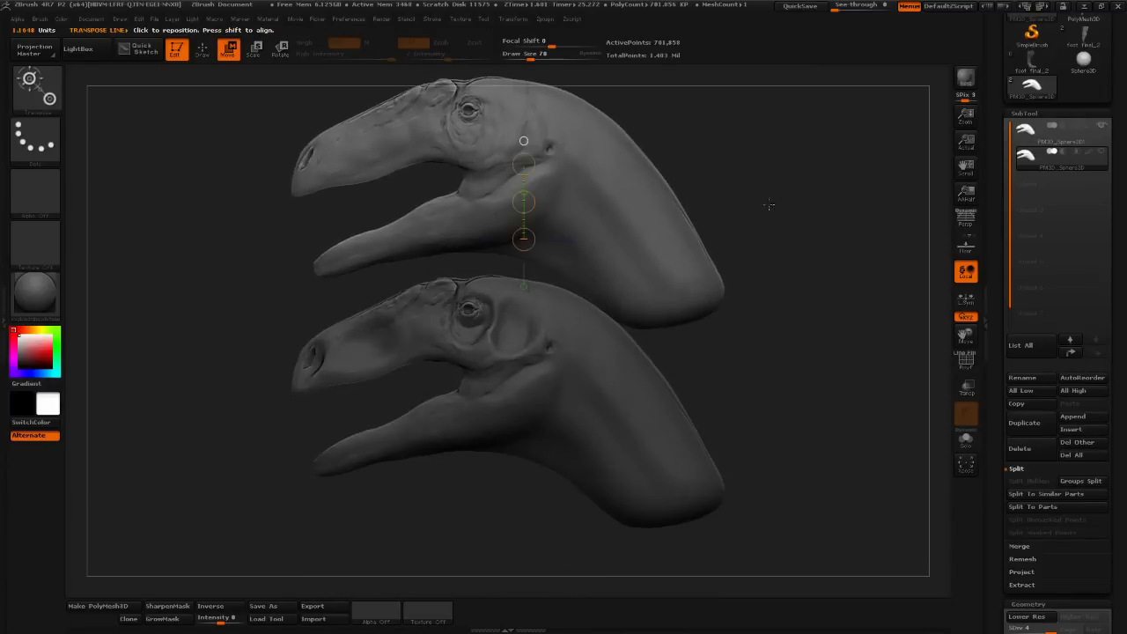
mouse_move(767, 206)
left_mouse_down()
mouse_move(765, 274)
mouse_move(702, 255)
mouse_move(697, 242)
mouse_move(735, 263)
left_mouse_up()
key("q")
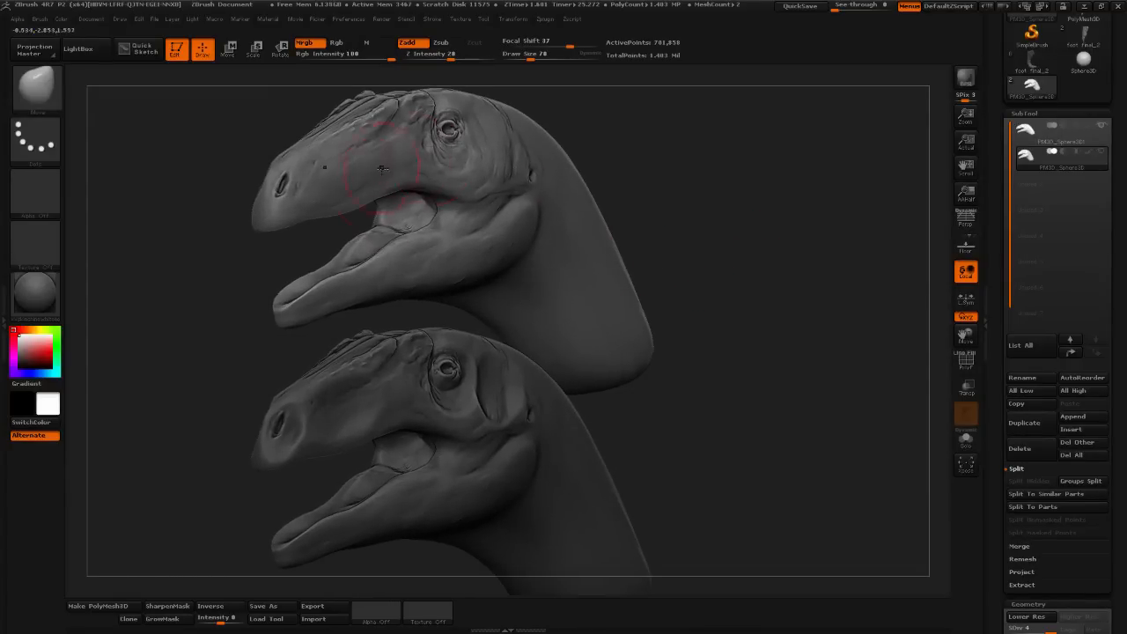
- Compare the two heads from several angles, and delete both head subtools
mouse_move(693, 361)
left_mouse_down()
mouse_move(752, 353)
mouse_move(746, 377)
mouse_move(747, 352)
mouse_move(762, 358)
mouse_move(675, 343)
left_mouse_up()
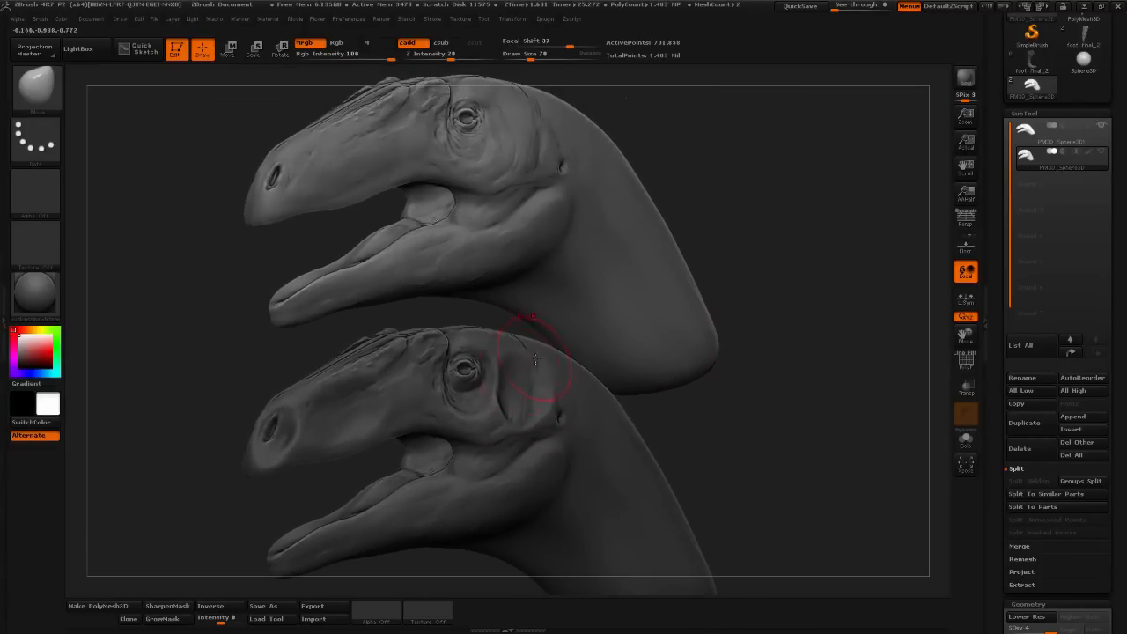
left_click_drag(773, 426, 749, 396)
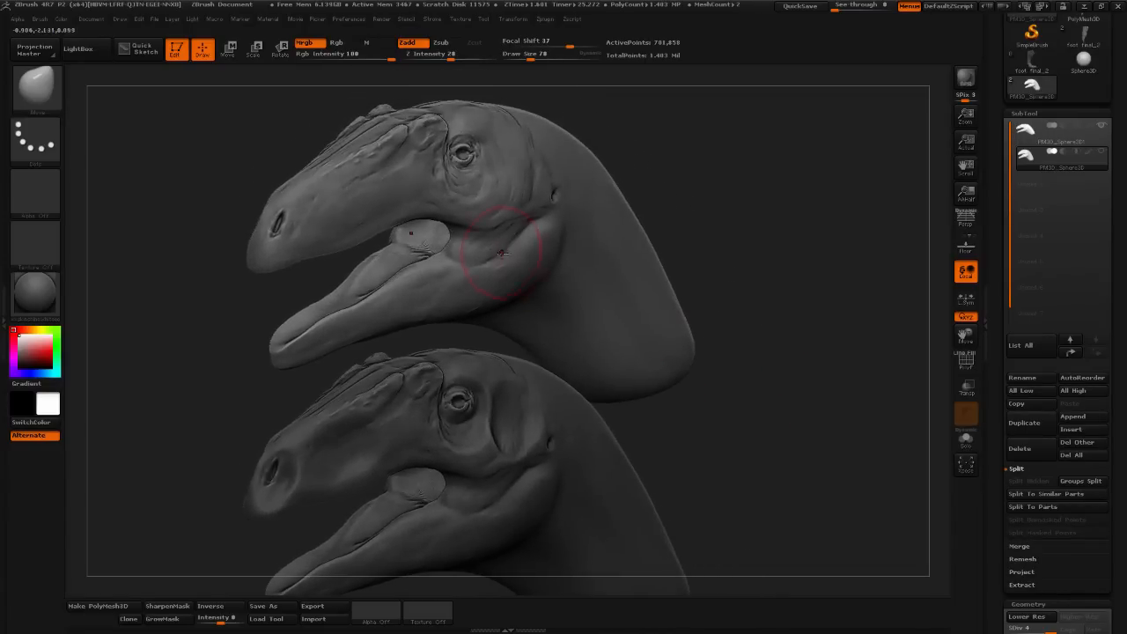
left_click_drag(798, 342, 835, 299)
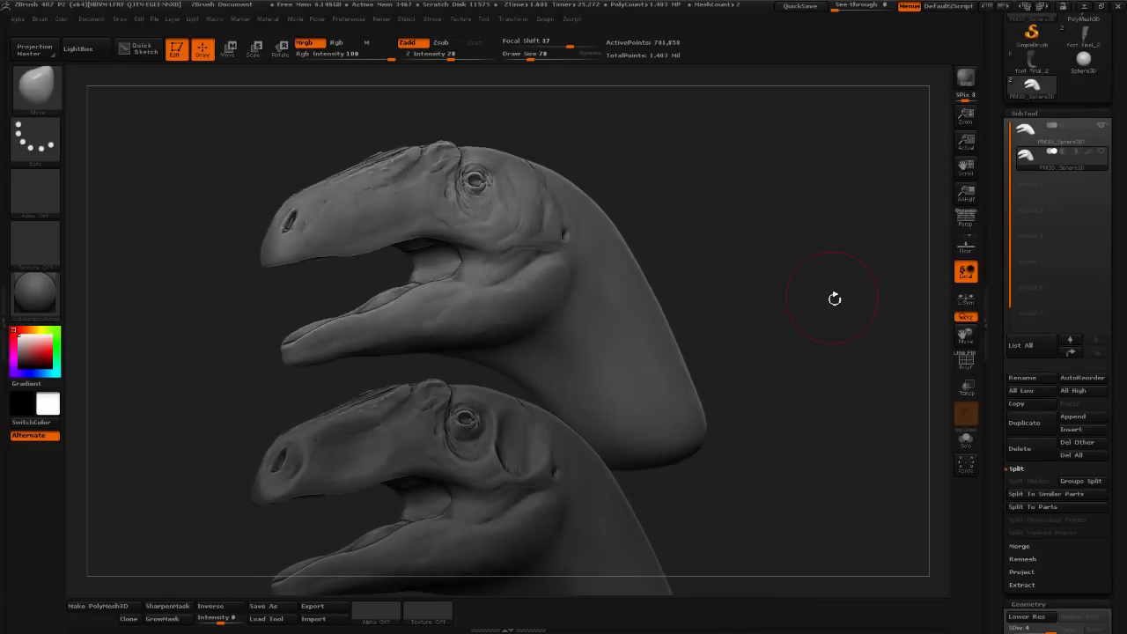
left_click_drag(836, 244, 803, 286)
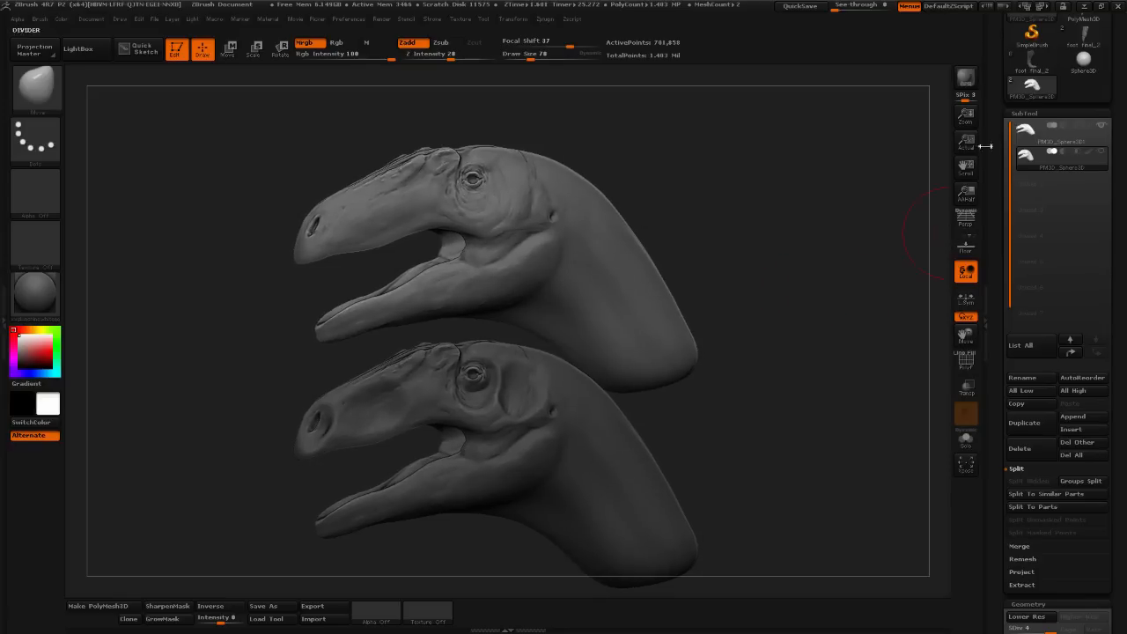
left_click_drag(999, 124, 989, 225)
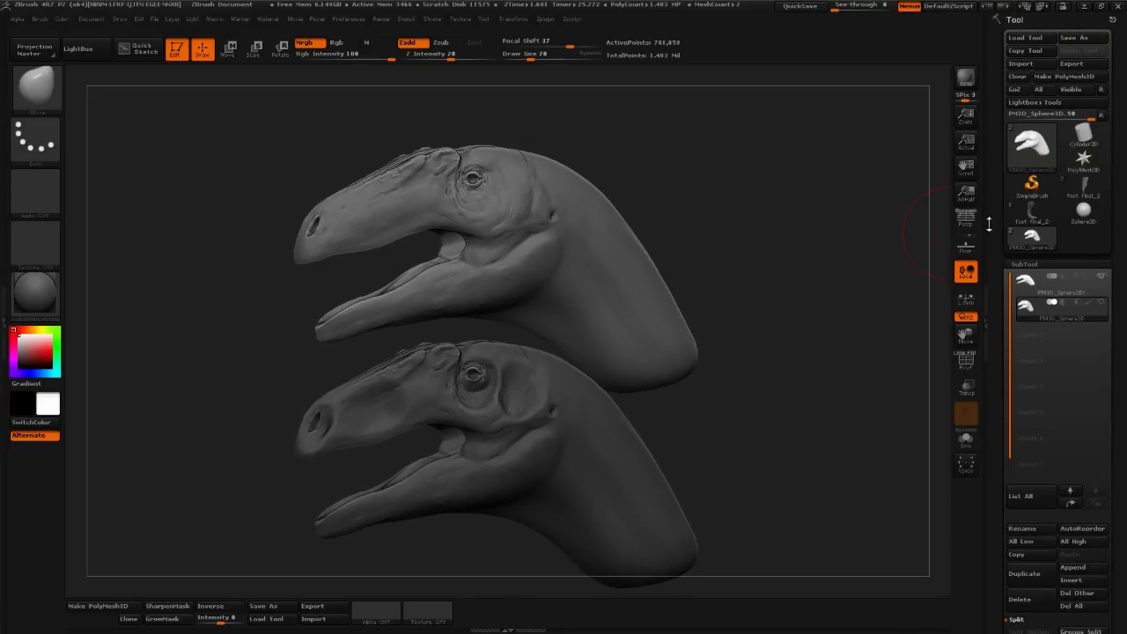
scroll(998, 464, "down", 3)
left_click(1021, 463)
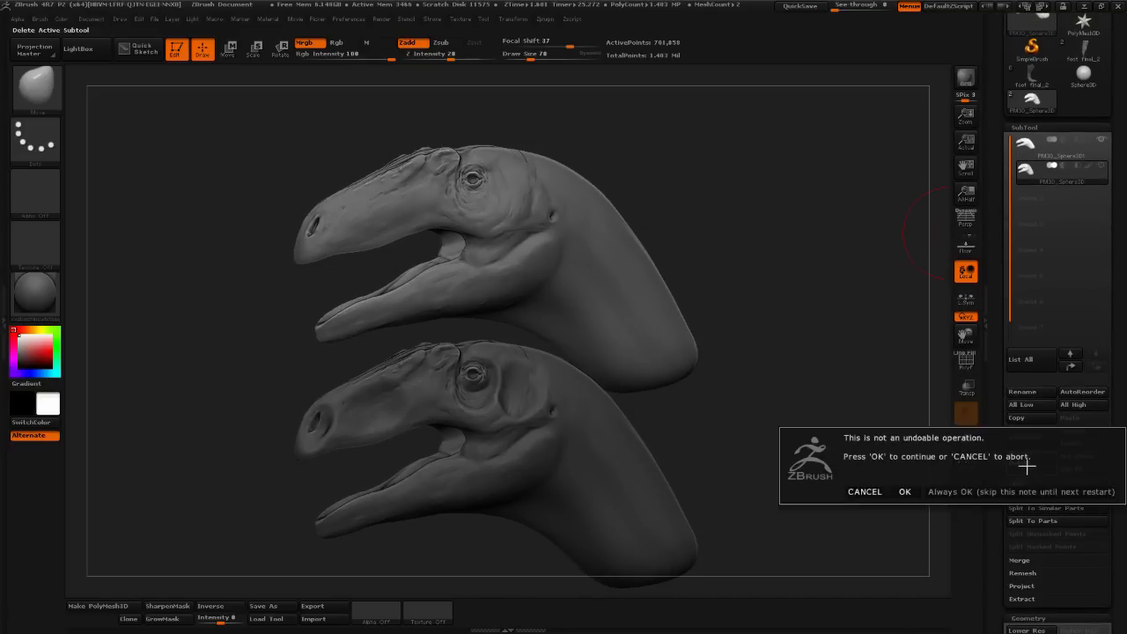
left_click(905, 490)
left_click(1032, 463)
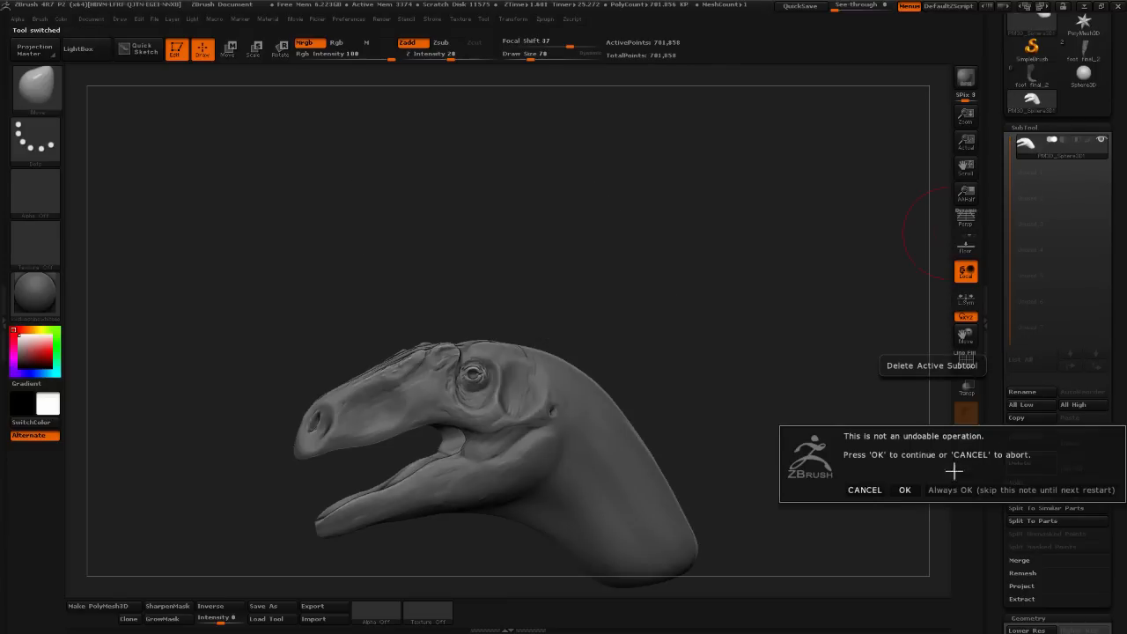
left_click(906, 491)
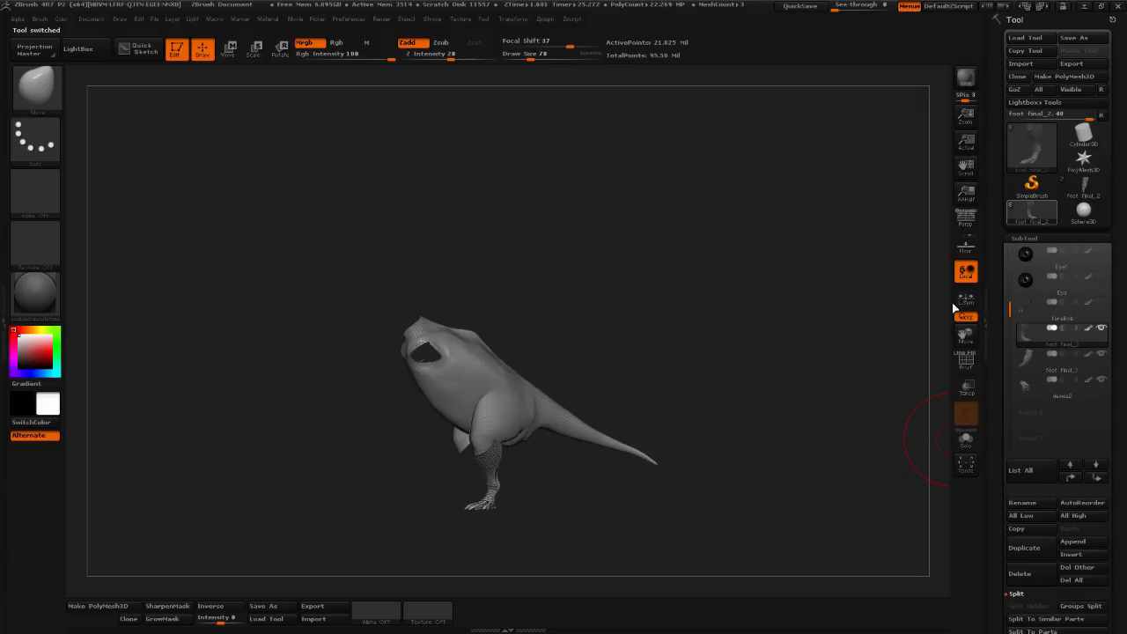
- Frame the smooth patch above the creature's rear toe, and choose the custom ClayTubes brush with Draw Size 14 and Z Intensity 32
left_click_drag(749, 325, 791, 337)
left_click_drag(688, 395, 691, 344, "alt")
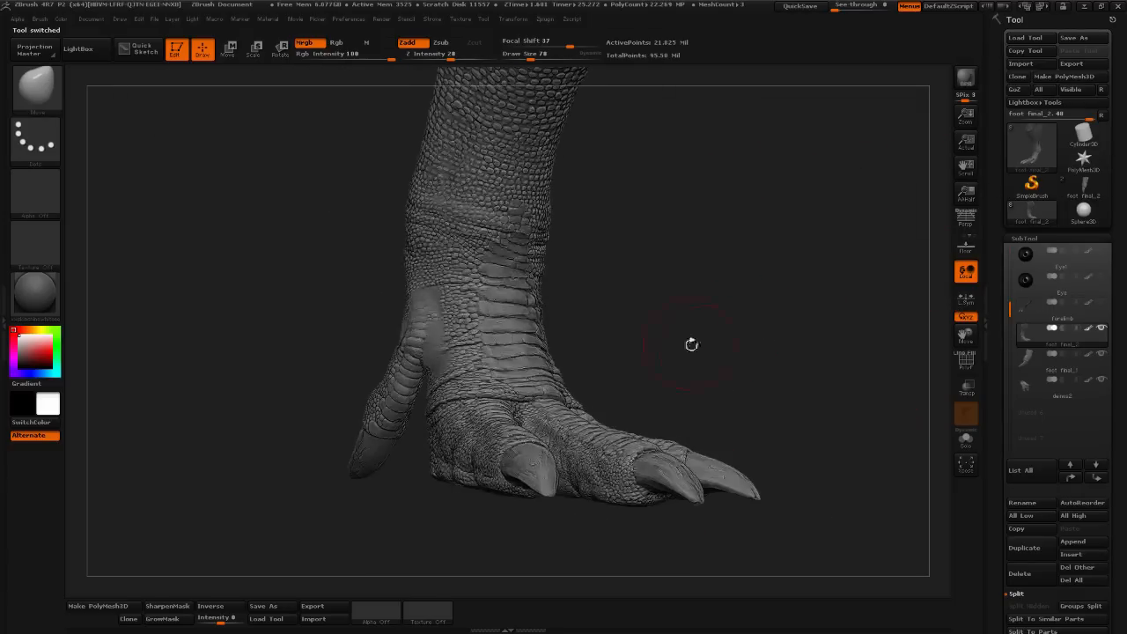
left_click(524, 56)
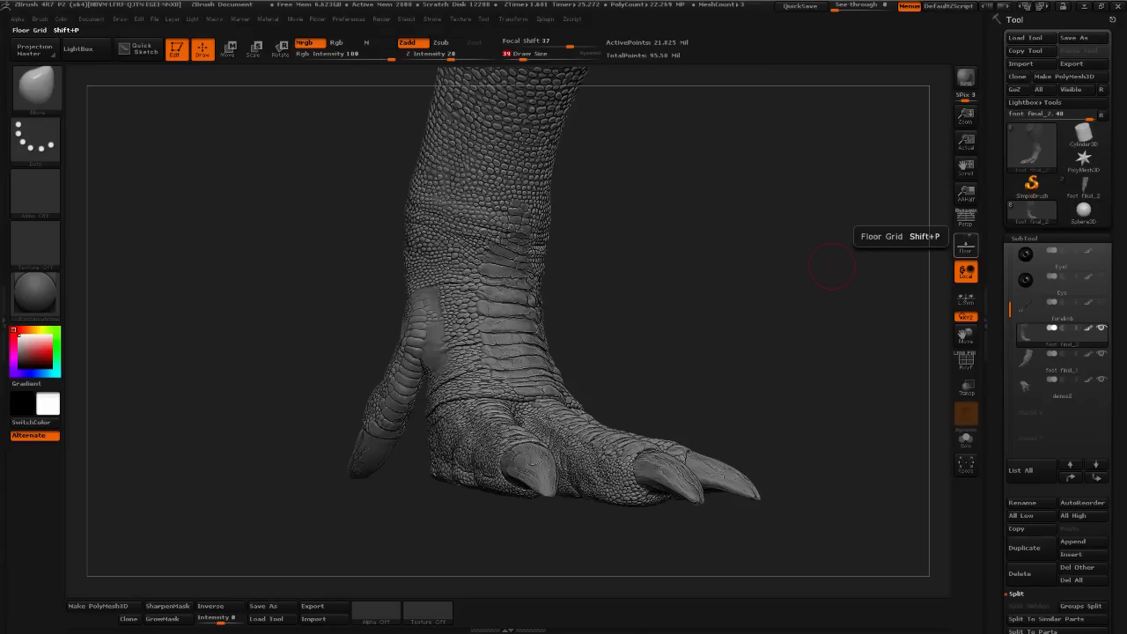
left_click_drag(566, 305, 407, 310)
left_click_drag(629, 263, 784, 339, "alt")
key("b")
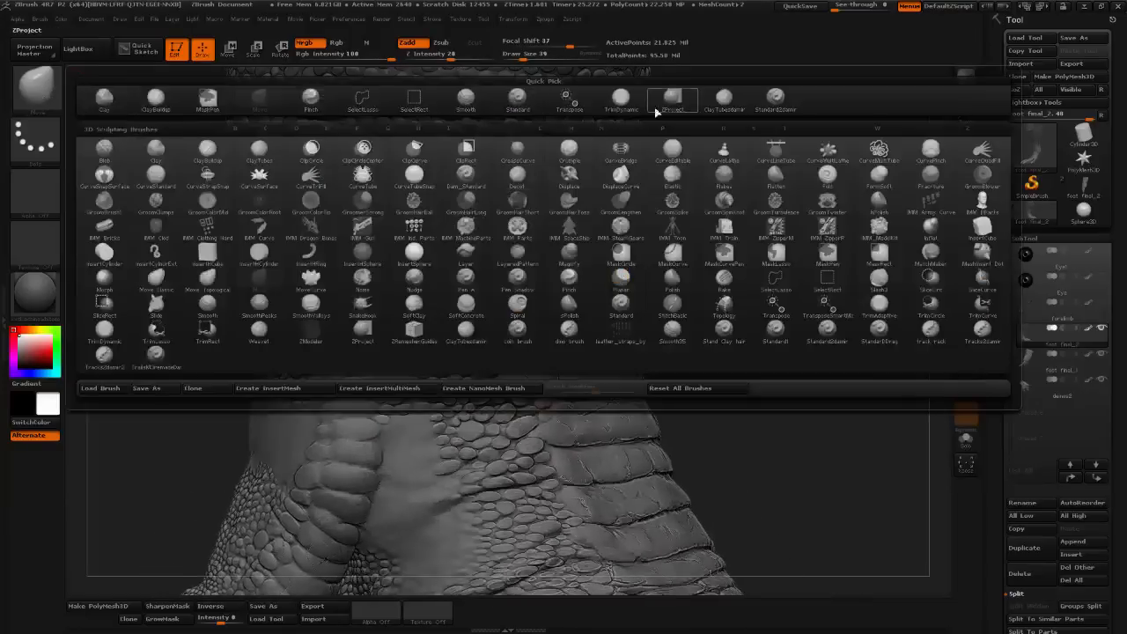
left_click(722, 102)
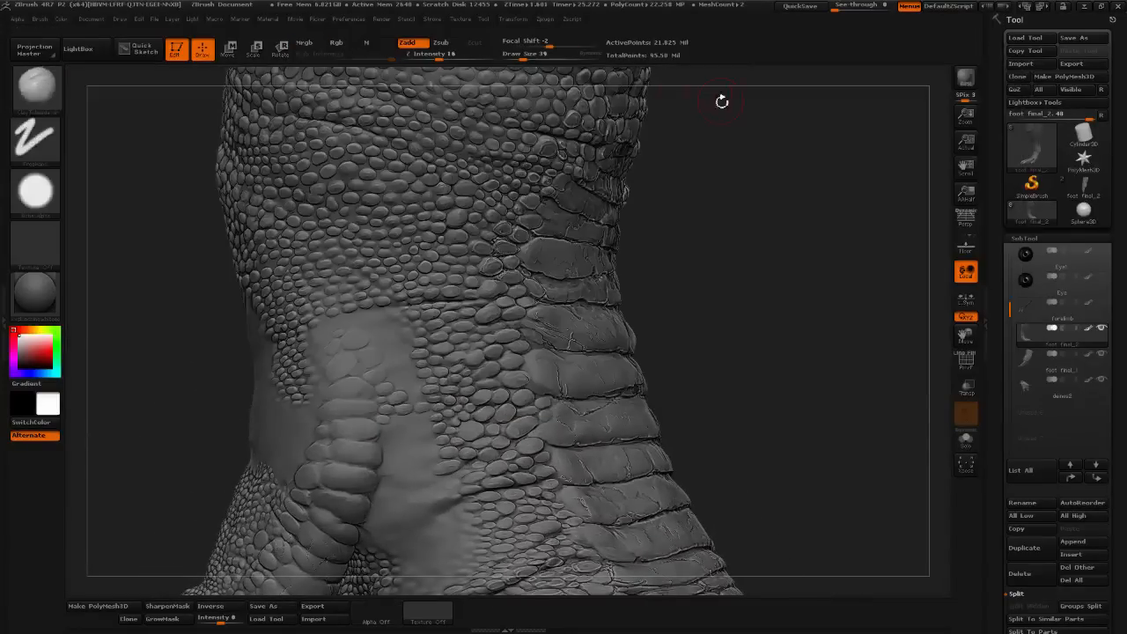
left_click(525, 56)
mouse_move(656, 280)
left_mouse_down()
mouse_move(696, 279)
mouse_move(808, 234)
mouse_move(815, 255)
left_mouse_up()
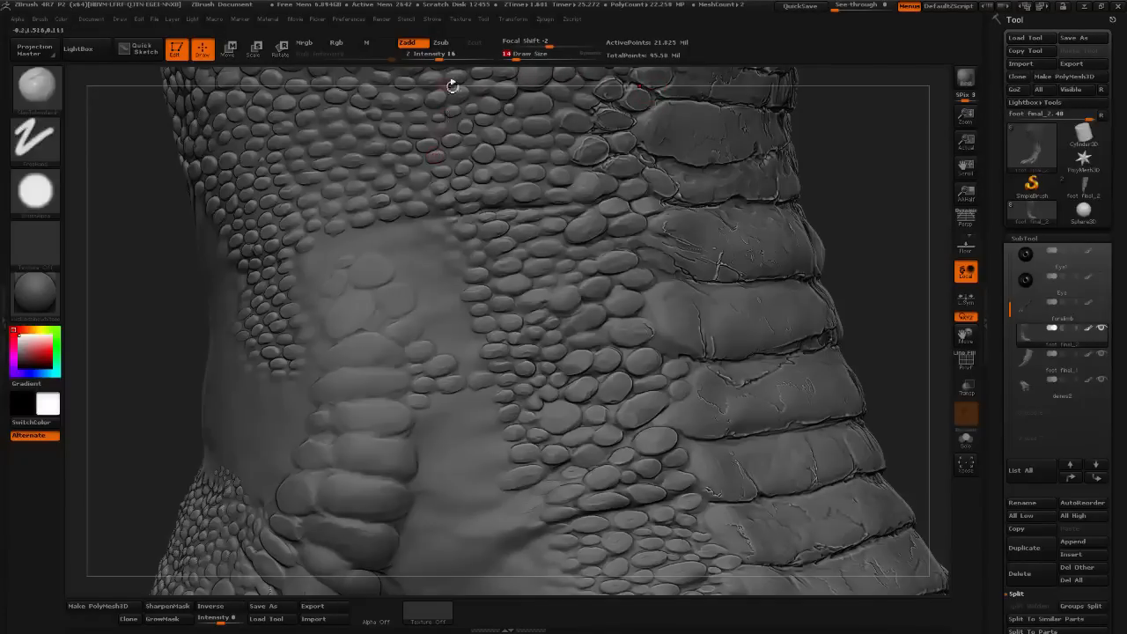
left_click(453, 57)
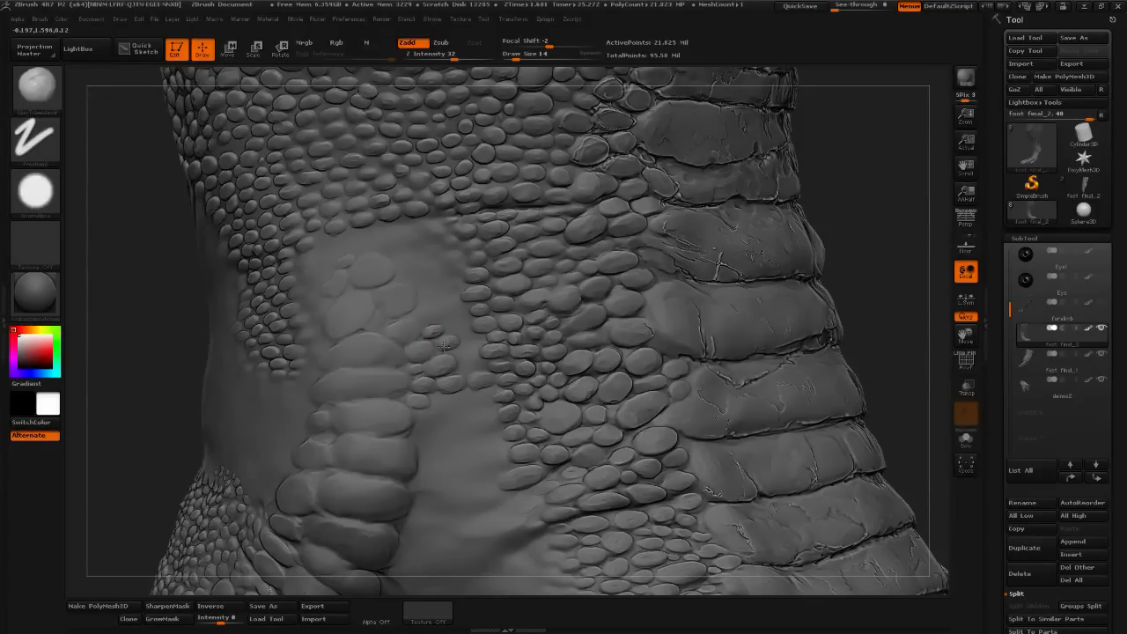
- Sculpt small oval scales across the upper part of the smooth patch, joining the rear toe's ridge plates to the ankle scales
left_click_drag(924, 220, 837, 238)
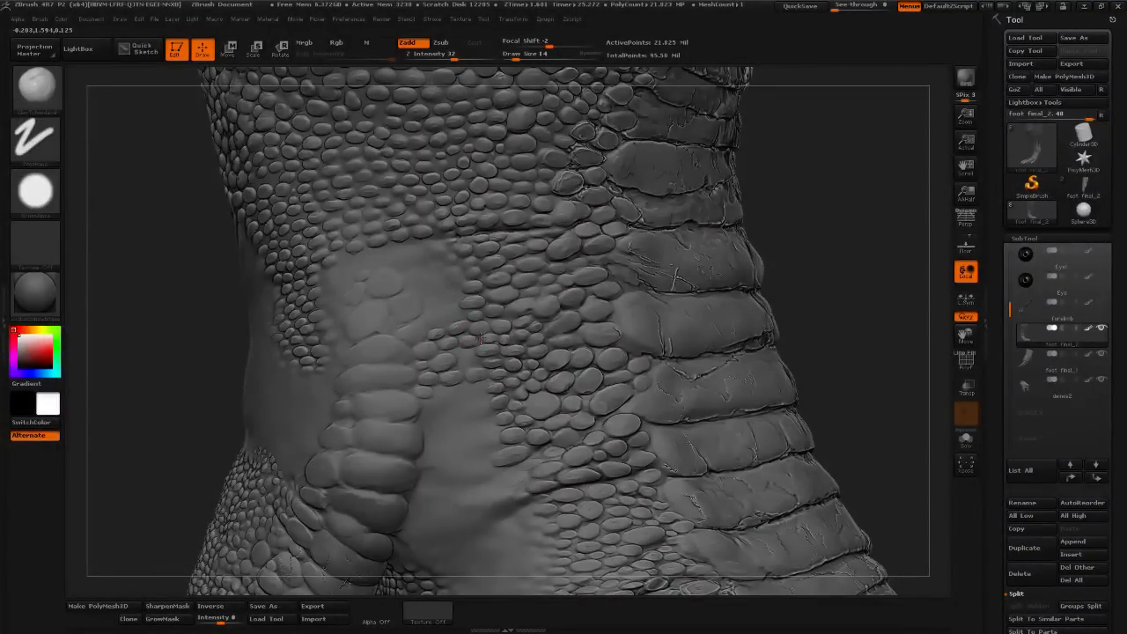
right_click_drag(481, 340, 460, 370, "ctrl")
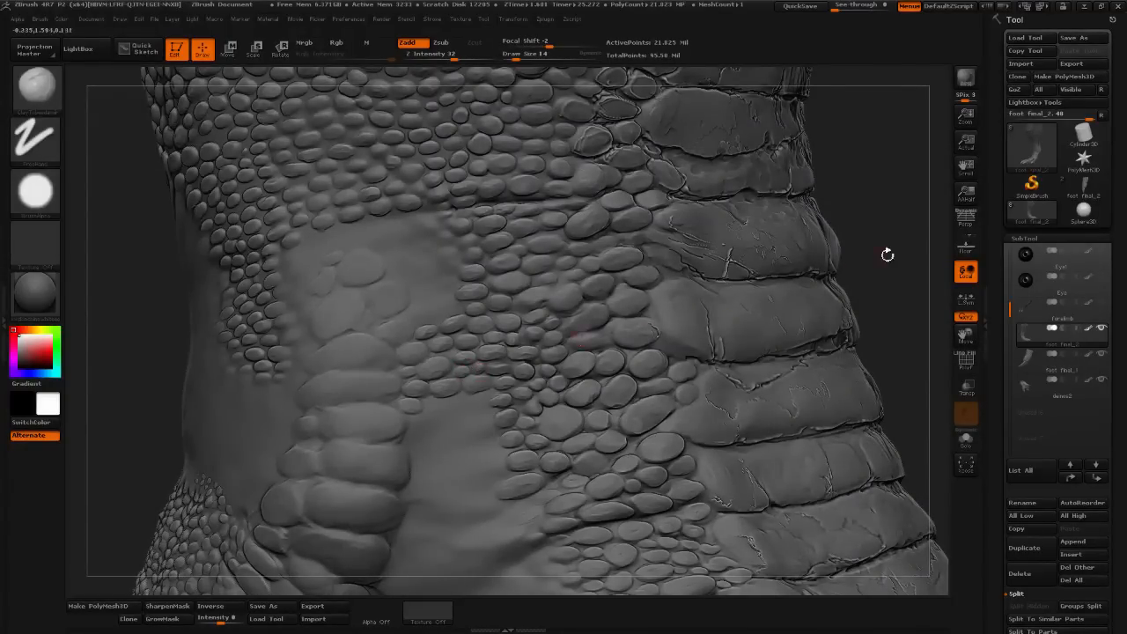
left_click_drag(887, 254, 793, 94, "alt")
left_click_drag(846, 263, 785, 202)
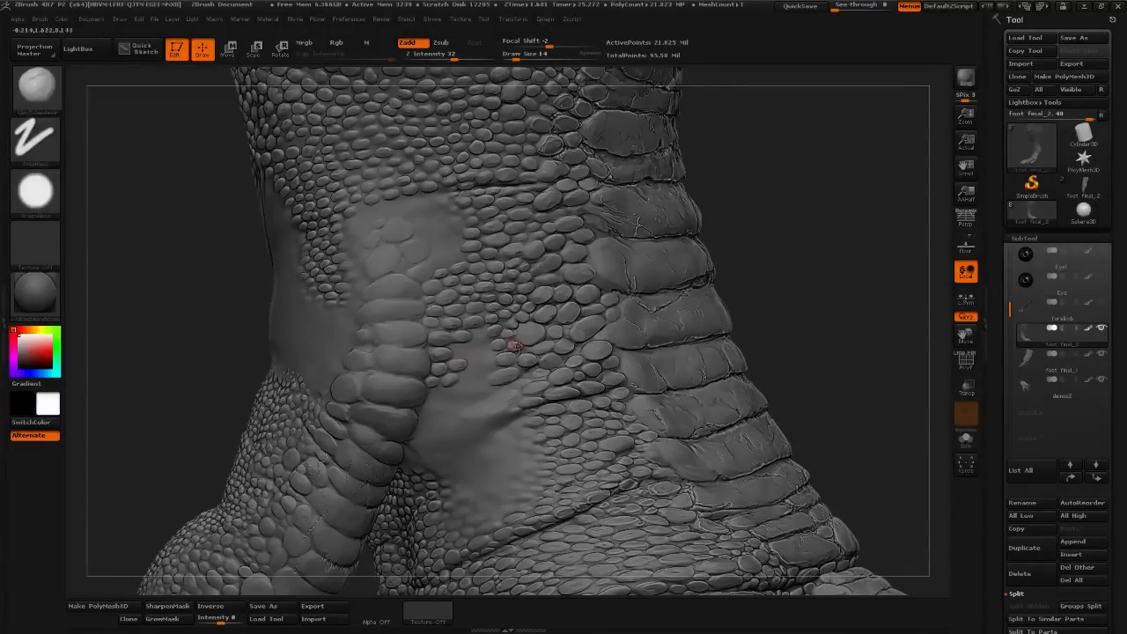
left_click_drag(810, 246, 815, 266, "alt")
left_click_drag(1006, 319, 1006, 231)
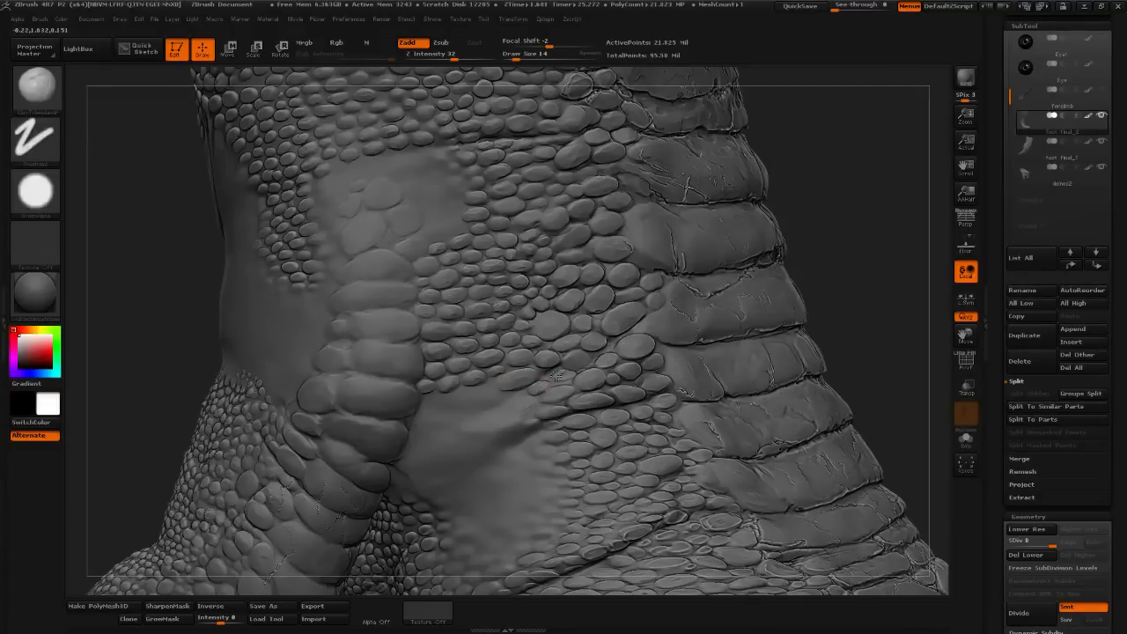
- Sculpt rows of small oval scales along the lower part of the smooth patch between the rear toe's ridge plates and the ankle fold
left_click_drag(848, 298, 791, 236, "alt")
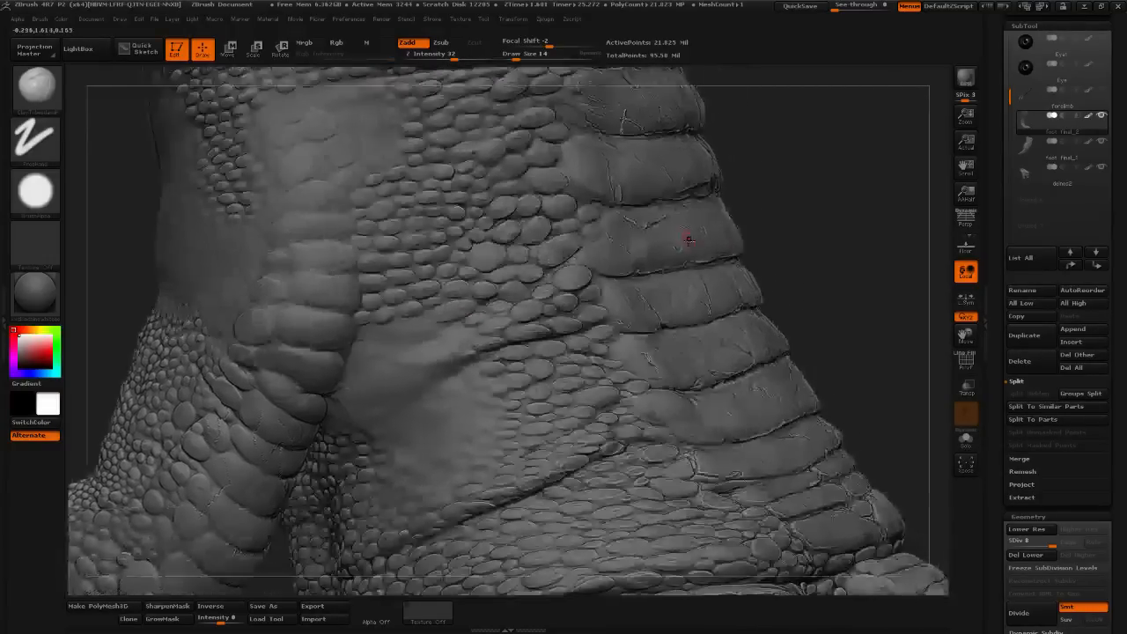
mouse_move(911, 246)
left_mouse_down()
mouse_move(891, 300)
mouse_move(824, 304)
mouse_move(911, 295)
left_mouse_up()
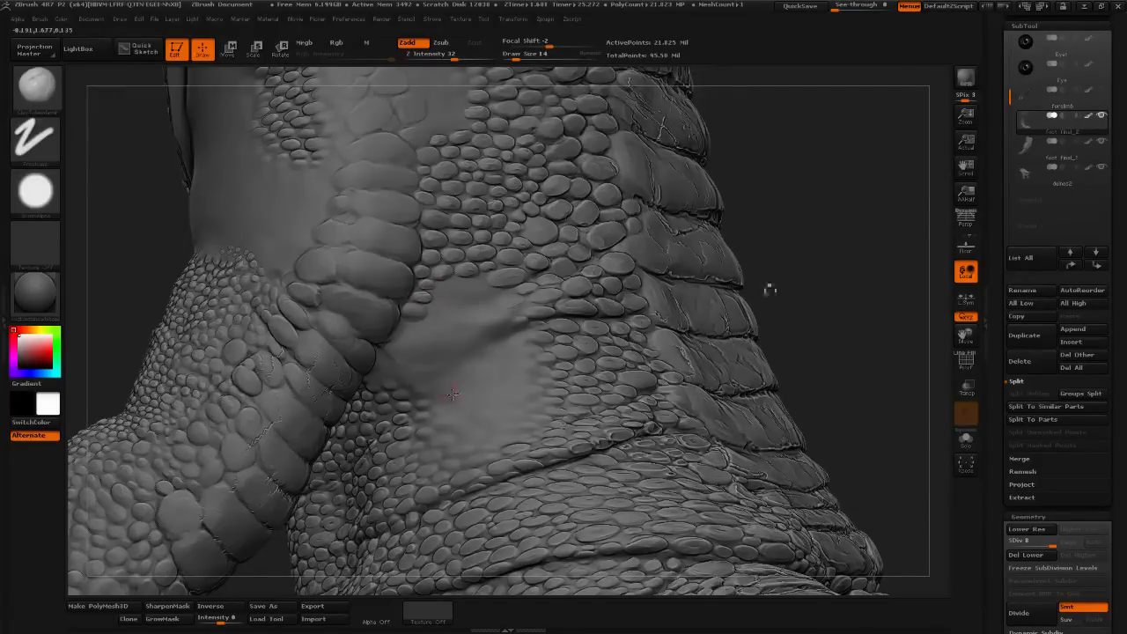
left_click_drag(769, 289, 740, 293)
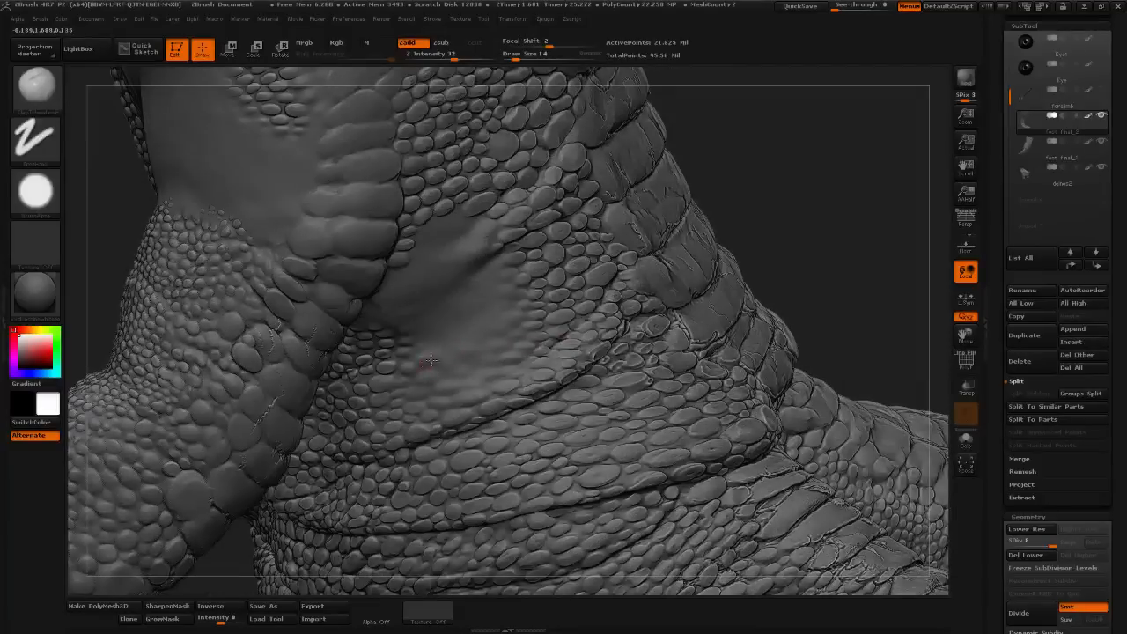
left_click_drag(462, 350, 453, 349)
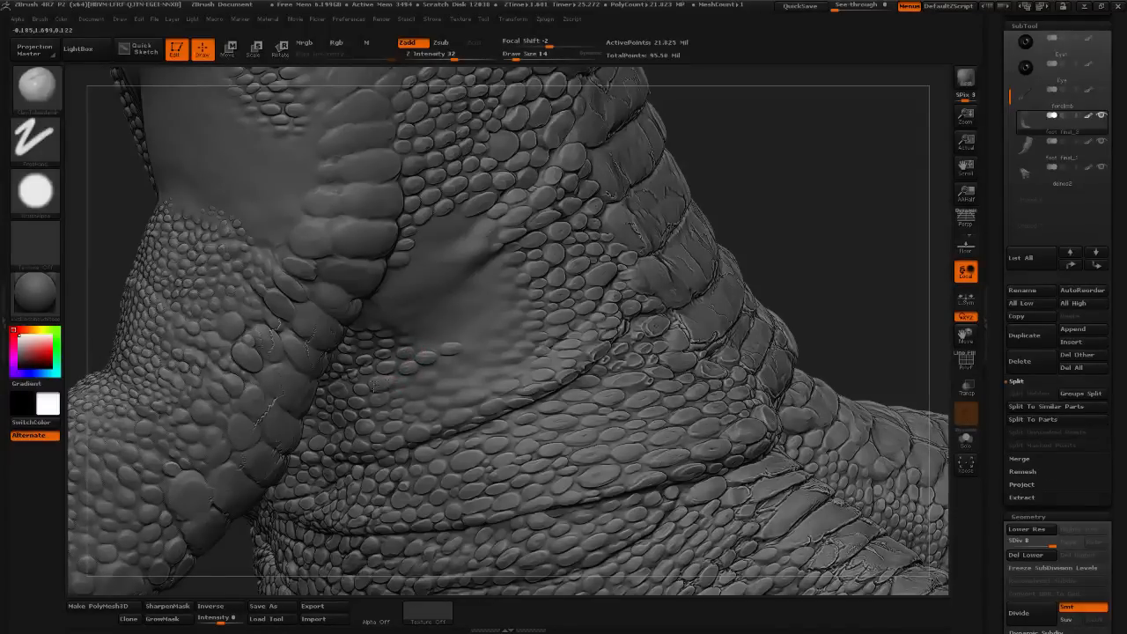
left_click_drag(423, 377, 433, 377)
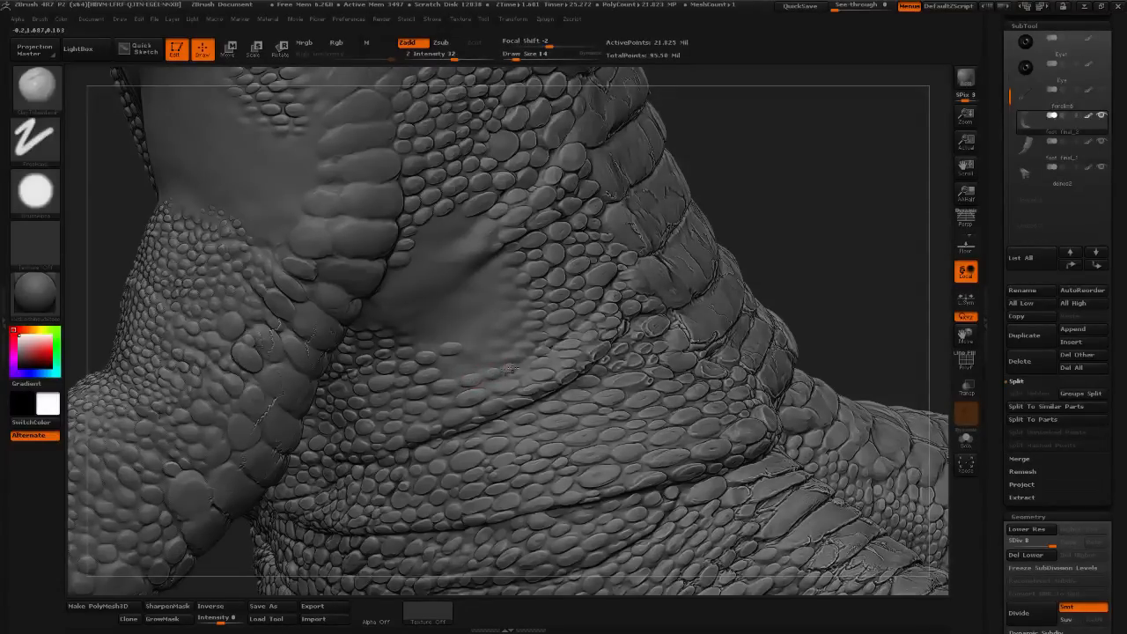
mouse_move(772, 274)
left_mouse_down()
mouse_move(814, 247)
mouse_move(722, 268)
left_mouse_up()
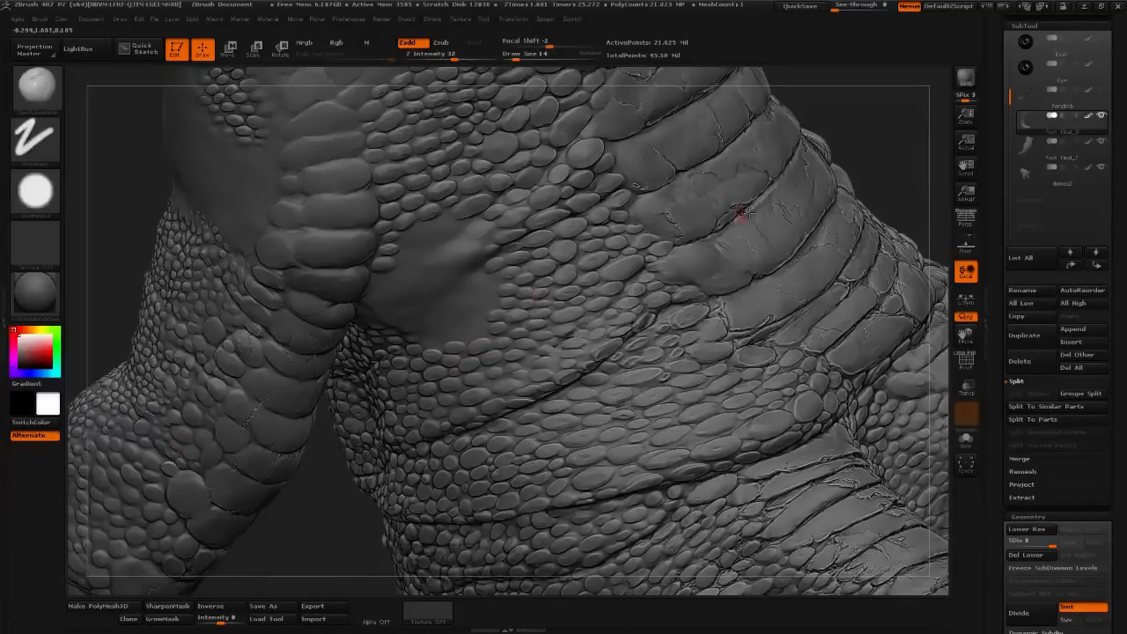
left_click_drag(900, 207, 934, 267)
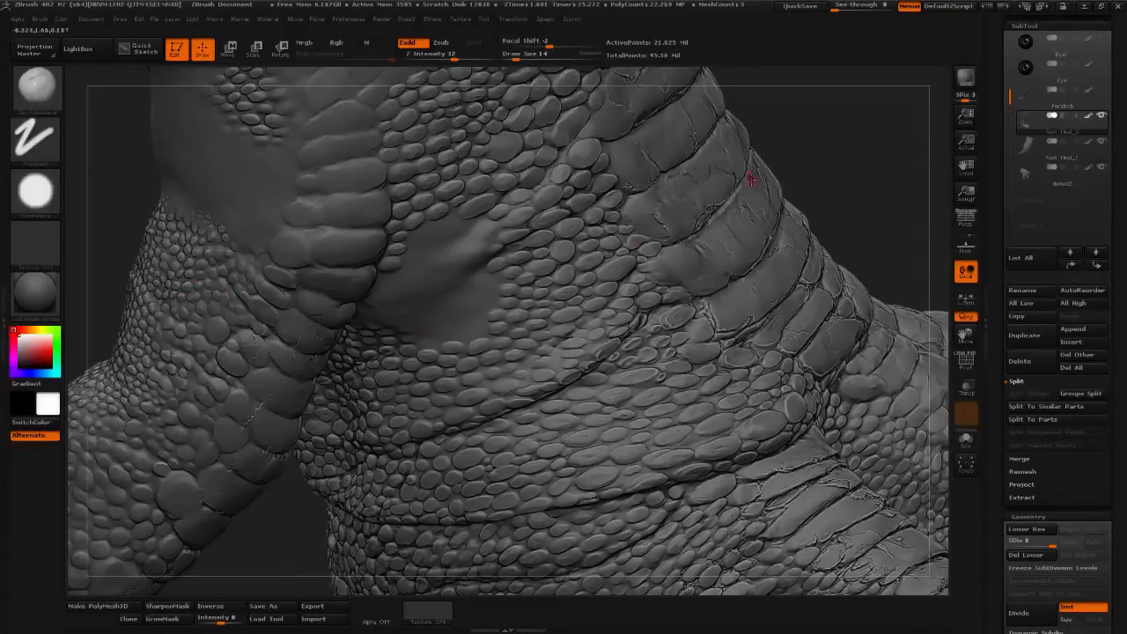
- Fill the remaining smooth area beside the rear toe's ridge plates with oval scales that join the surrounding rows
left_click_drag(835, 146, 787, 181)
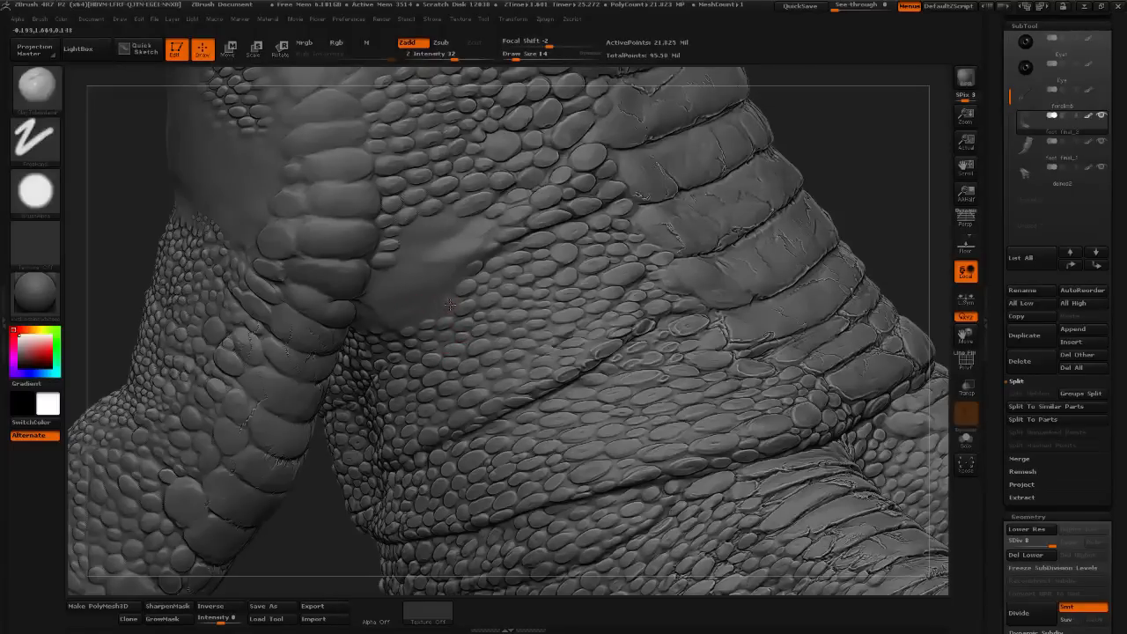
left_click_drag(454, 302, 448, 306)
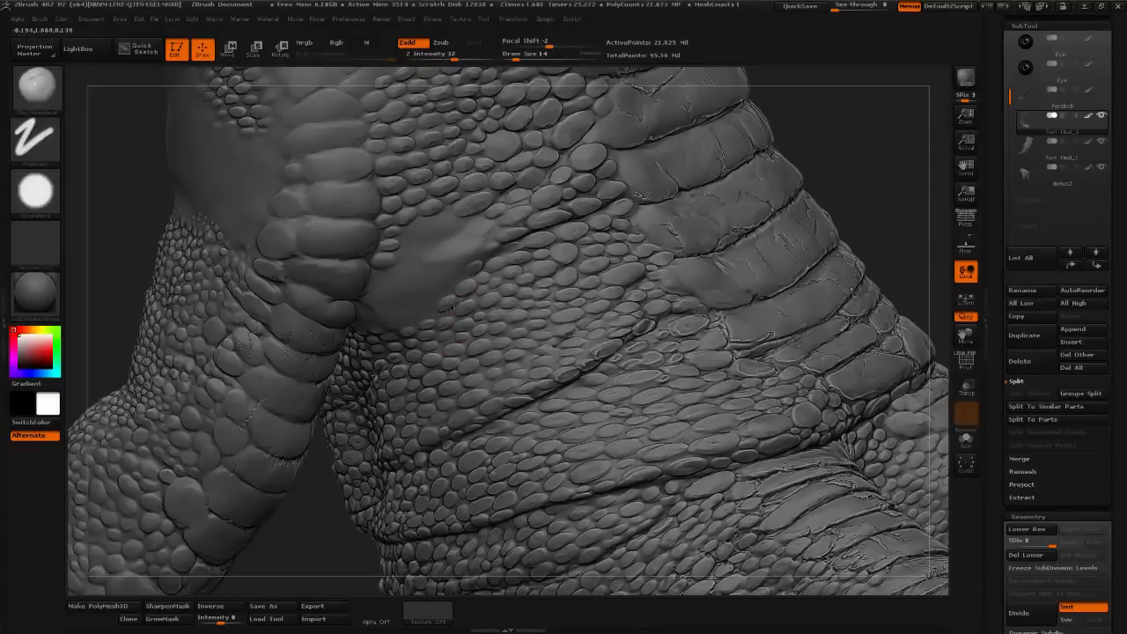
left_click_drag(854, 179, 846, 199)
left_click_drag(430, 317, 407, 323)
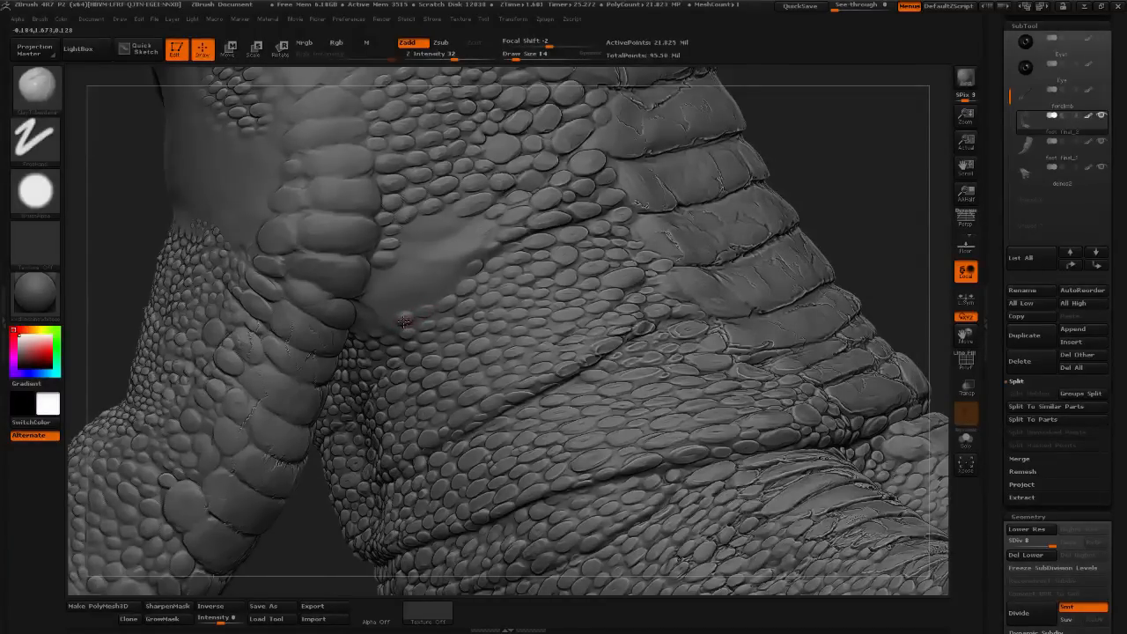
left_click_drag(810, 173, 830, 187)
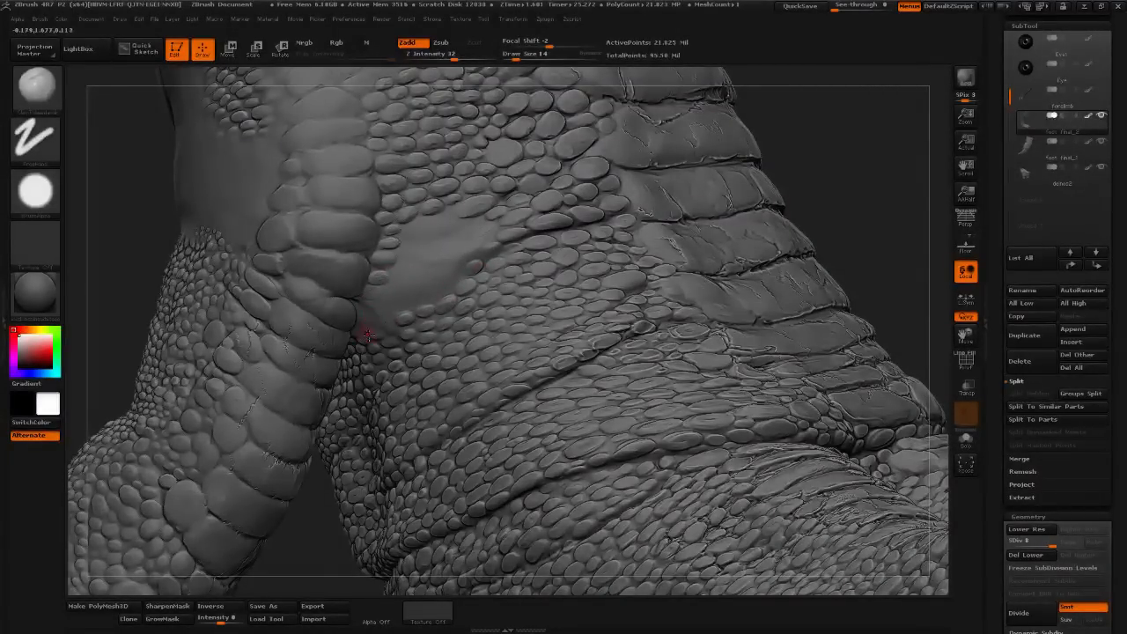
left_click_drag(823, 171, 357, 318)
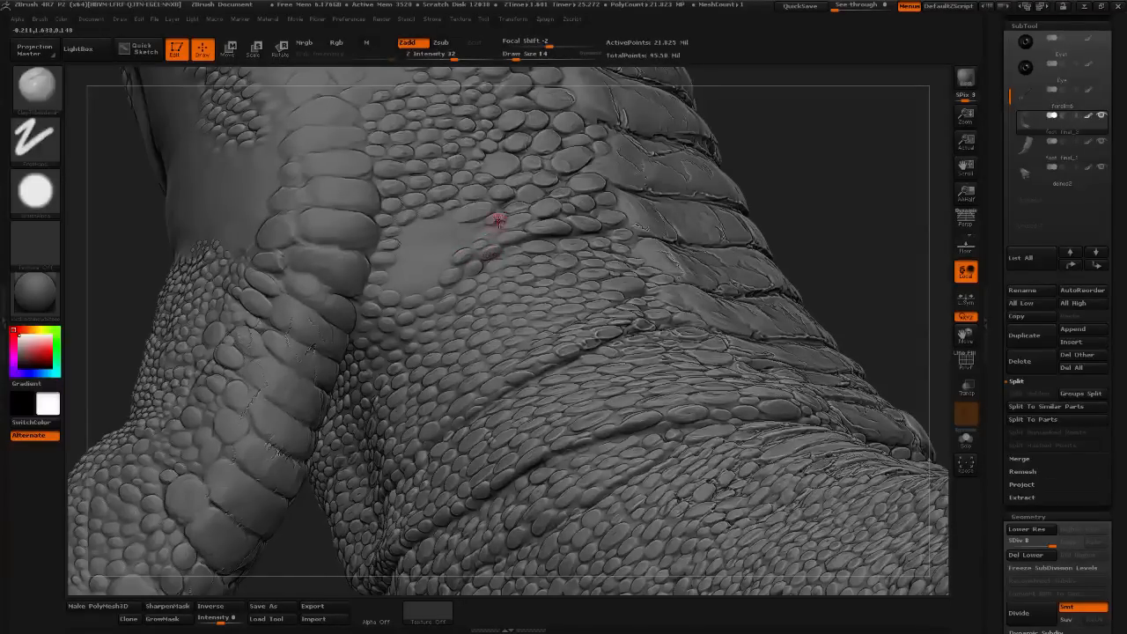
left_click_drag(849, 150, 789, 157)
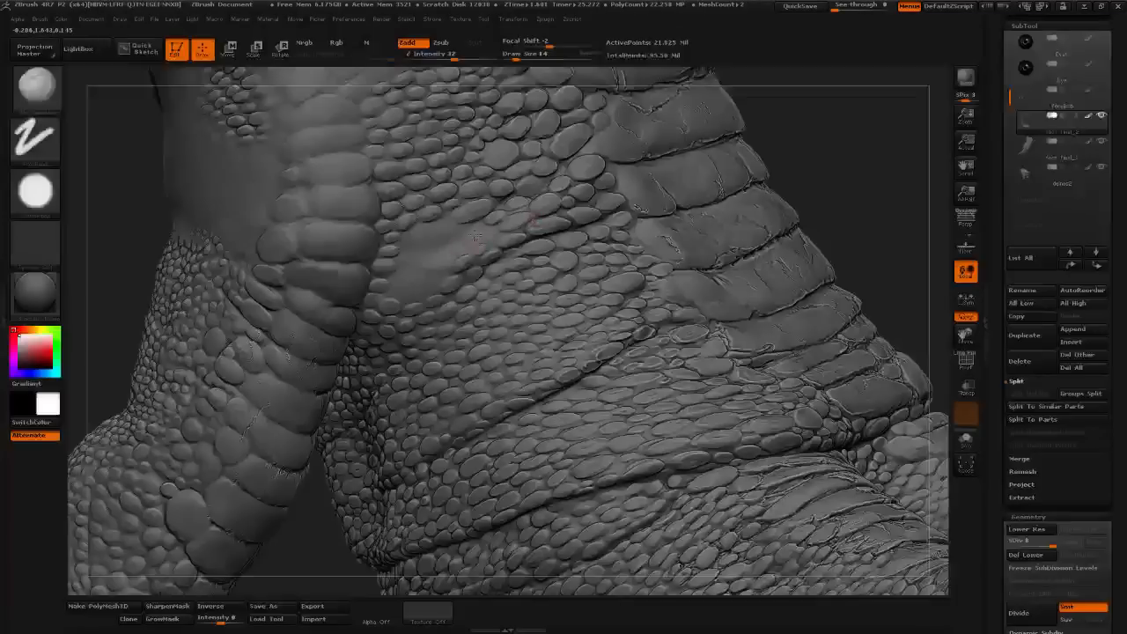
mouse_move(472, 237)
left_mouse_down()
mouse_move(487, 230)
mouse_move(466, 229)
left_mouse_up()
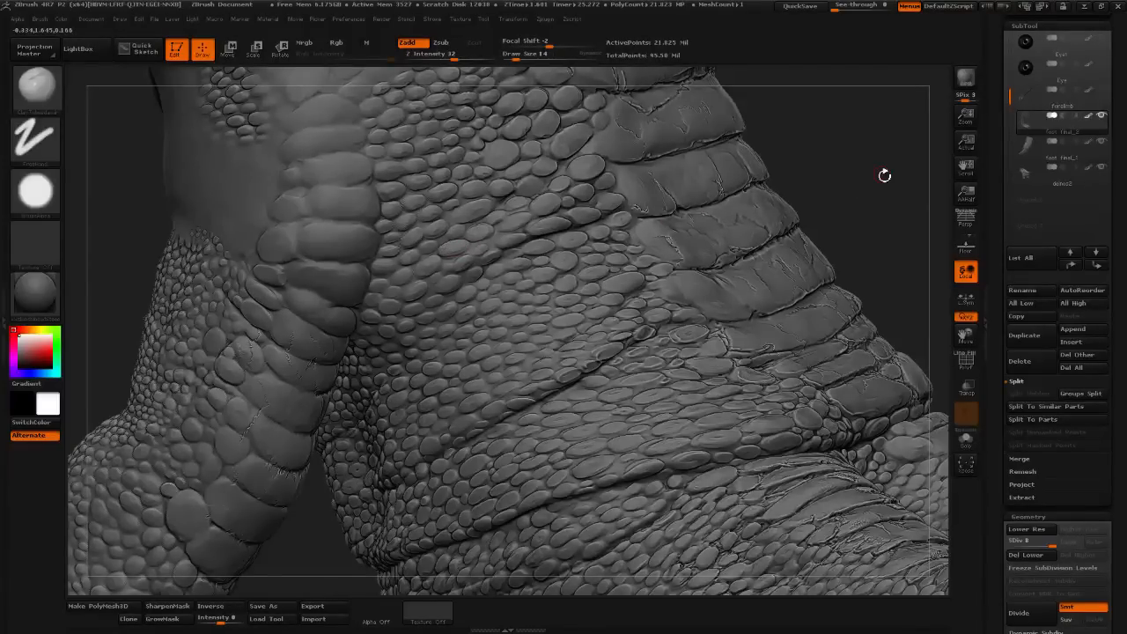
- Sculpt small oval scales over the smooth patch on the ankle side of the toe ridge's upper end
mouse_move(896, 184)
left_mouse_down()
mouse_move(747, 234)
mouse_move(770, 291)
left_mouse_up()
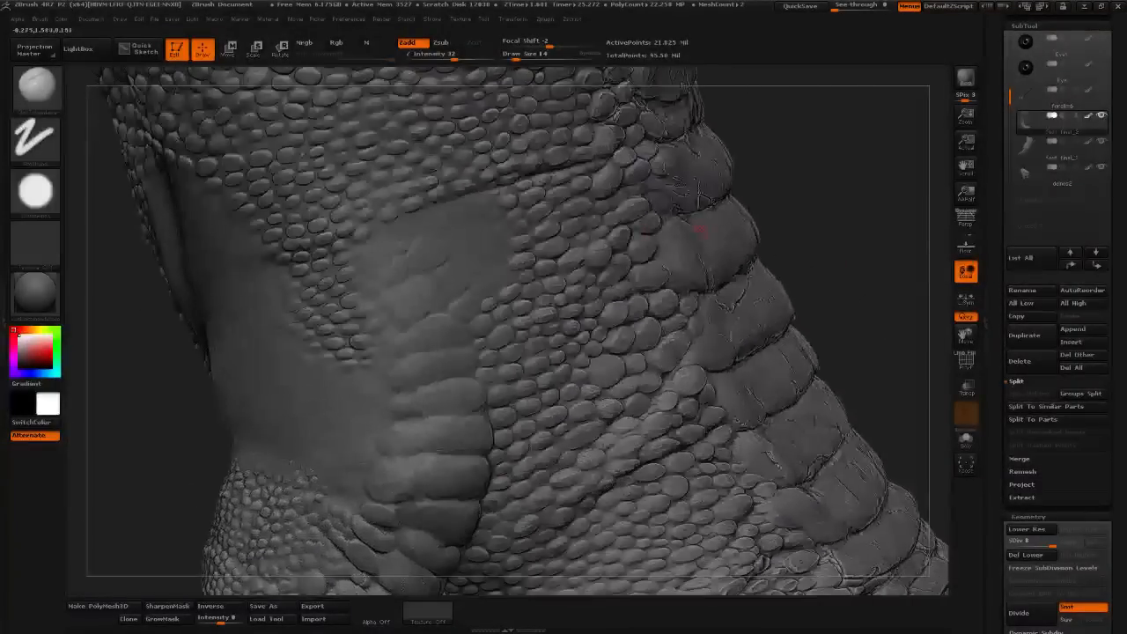
left_click_drag(815, 146, 762, 154)
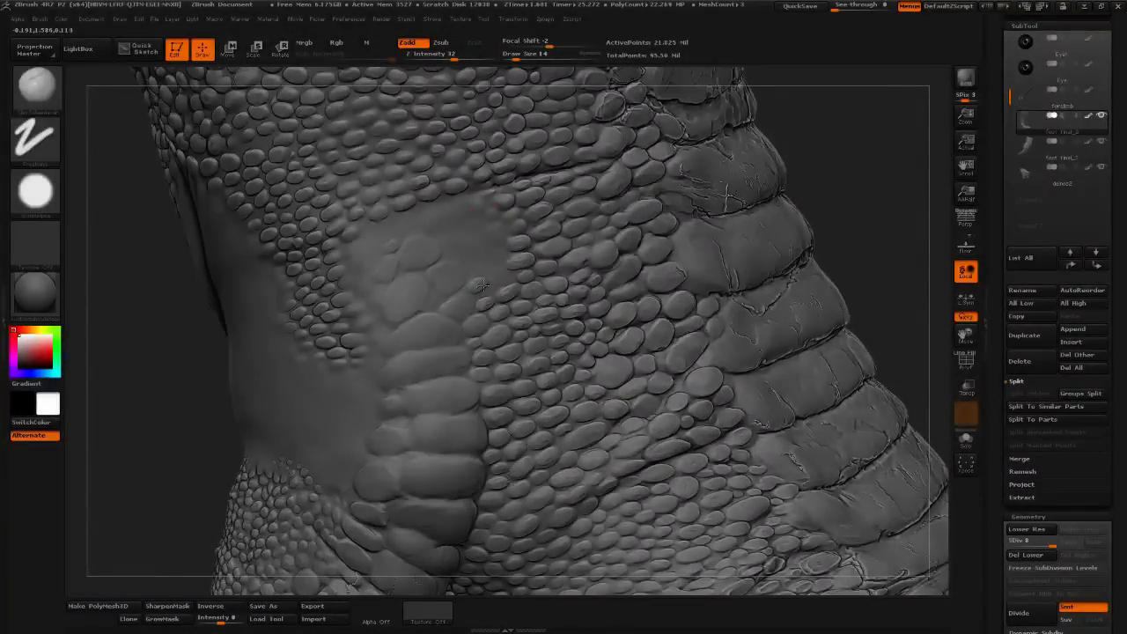
left_click_drag(886, 131, 516, 270)
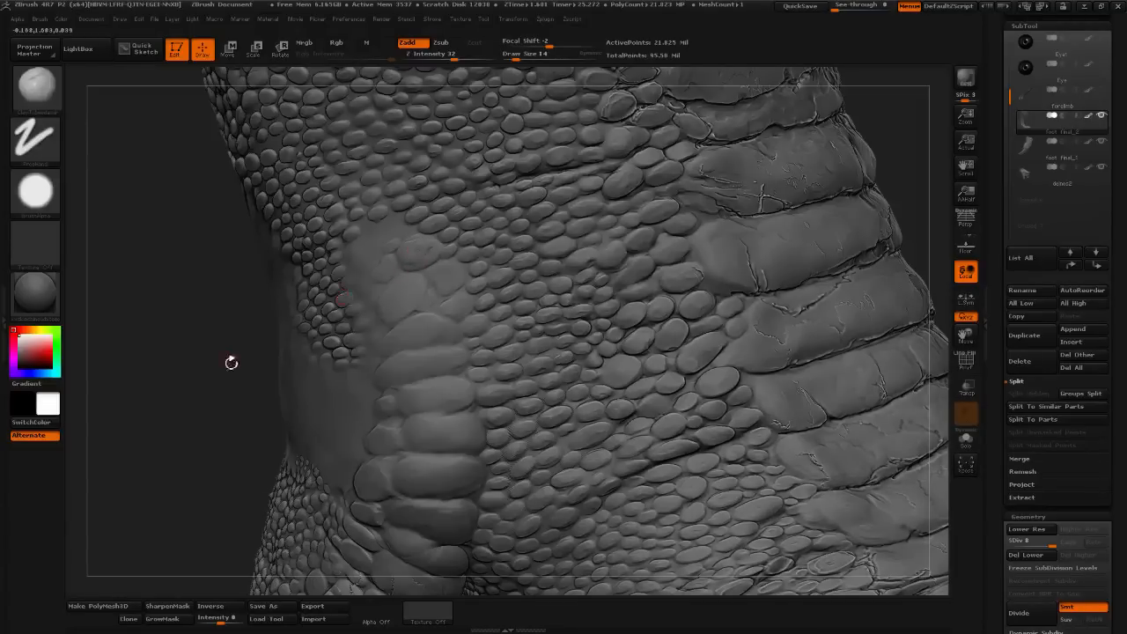
mouse_move(232, 360)
left_mouse_down()
mouse_move(448, 247)
mouse_move(422, 246)
left_mouse_up()
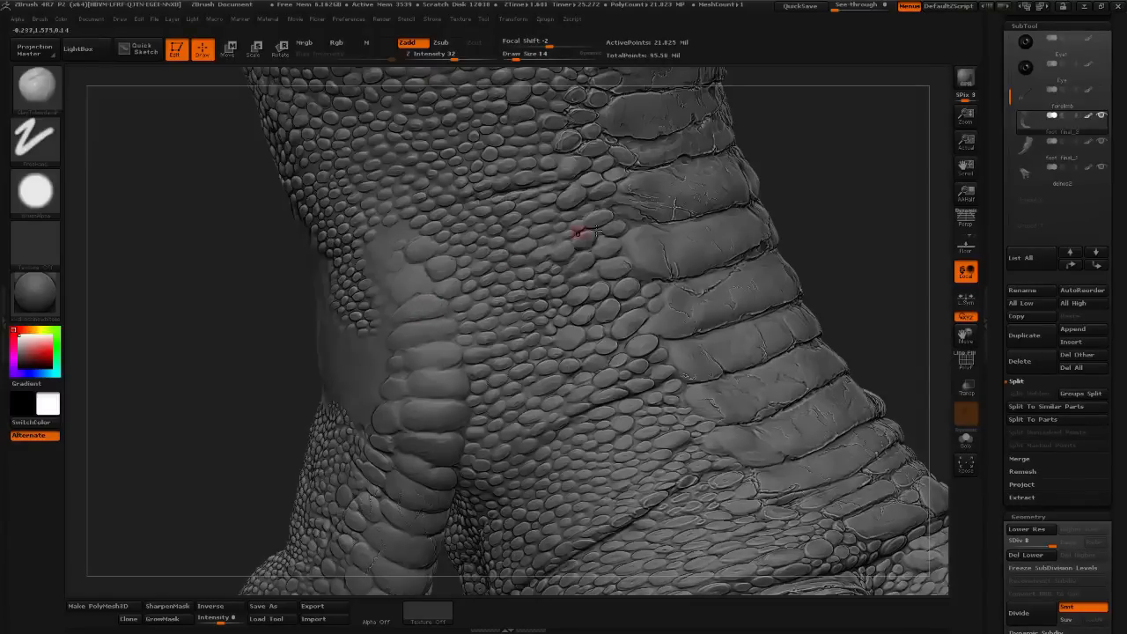
- Define the rounded plates capping the toe ridge and fill the gap on their heel side with small scales
mouse_move(837, 164)
left_mouse_down()
mouse_move(907, 168)
mouse_move(907, 221)
left_mouse_up()
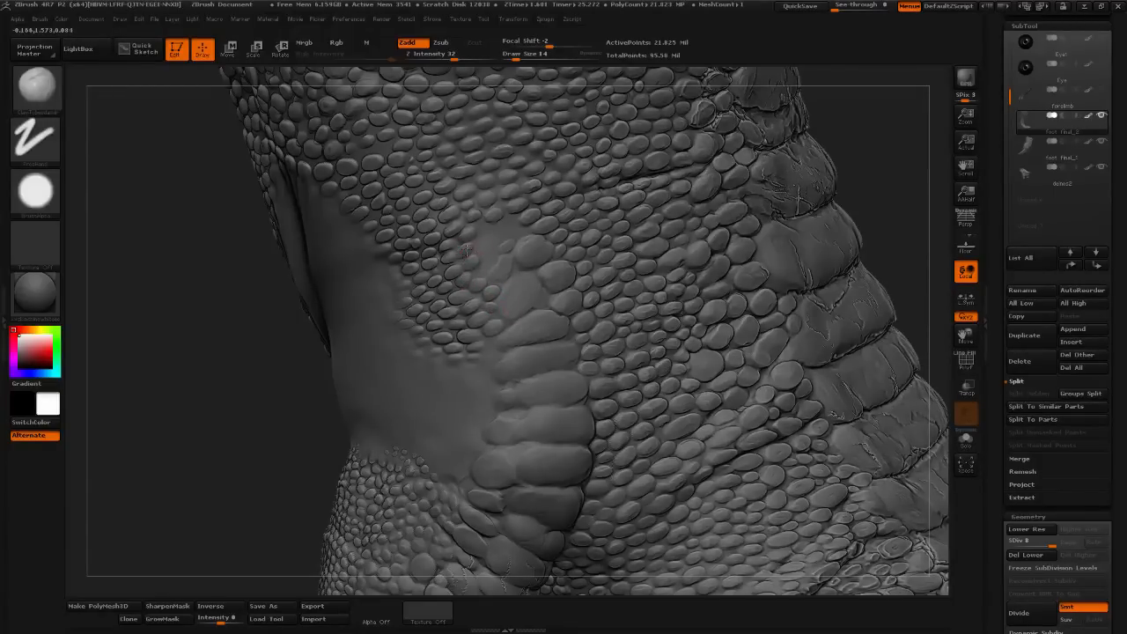
left_click_drag(935, 523, 835, 553)
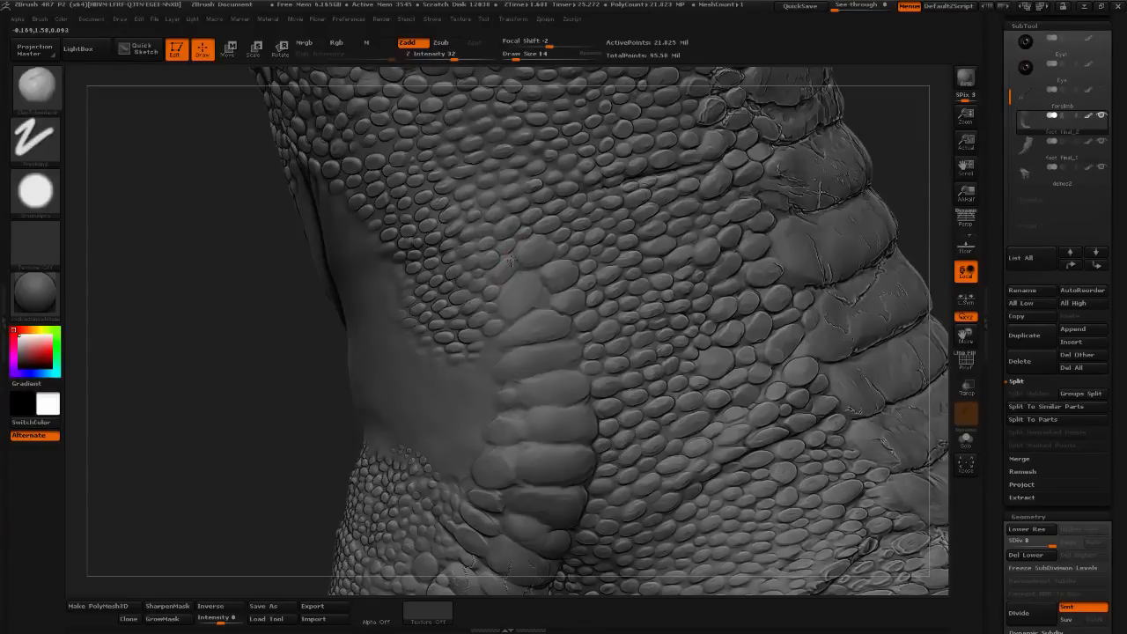
left_click_drag(914, 149, 880, 137)
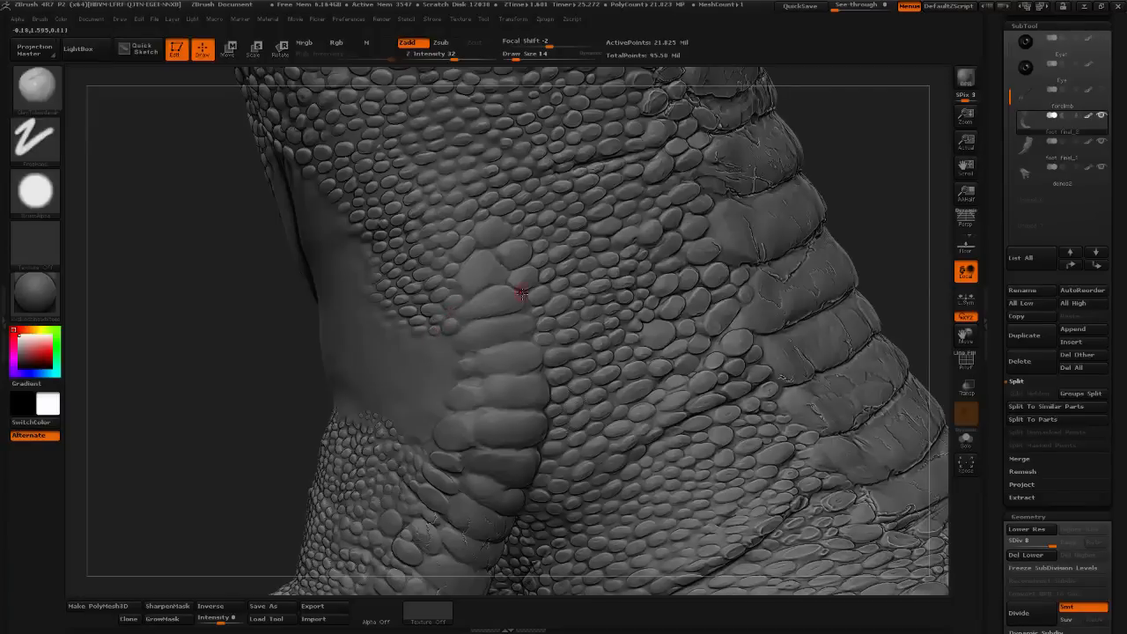
- Smooth the scale border around the large bare patch behind the ankle, above the rear toe
mouse_move(211, 409)
left_mouse_down()
mouse_move(626, 219)
mouse_move(606, 247)
mouse_move(652, 262)
mouse_move(636, 284)
left_mouse_up()
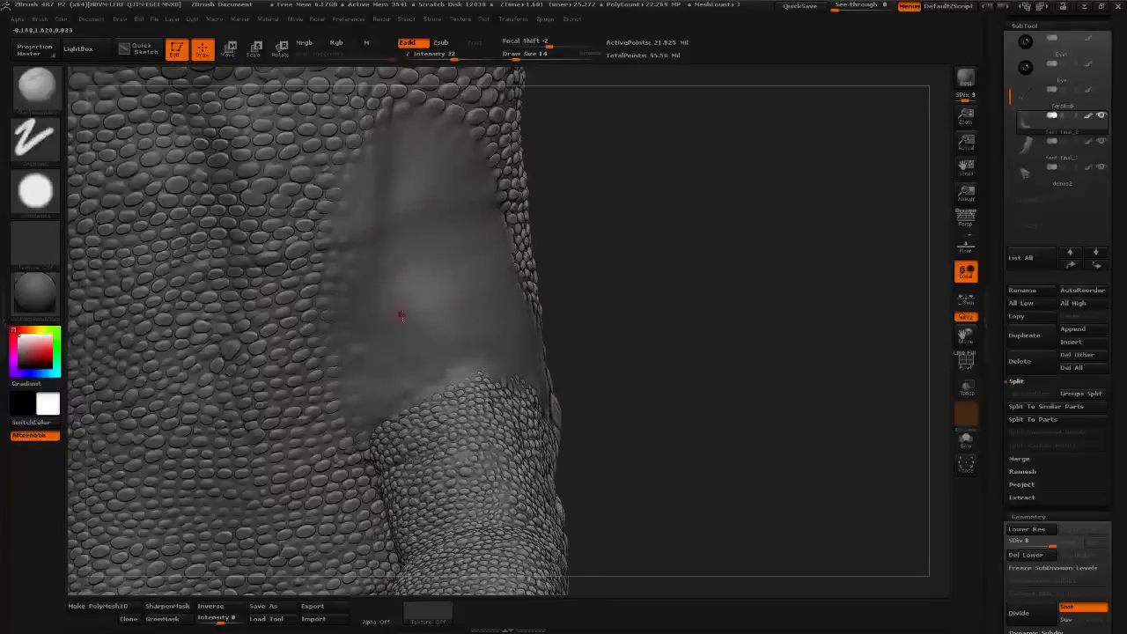
left_click_drag(321, 339, 330, 317, "shift")
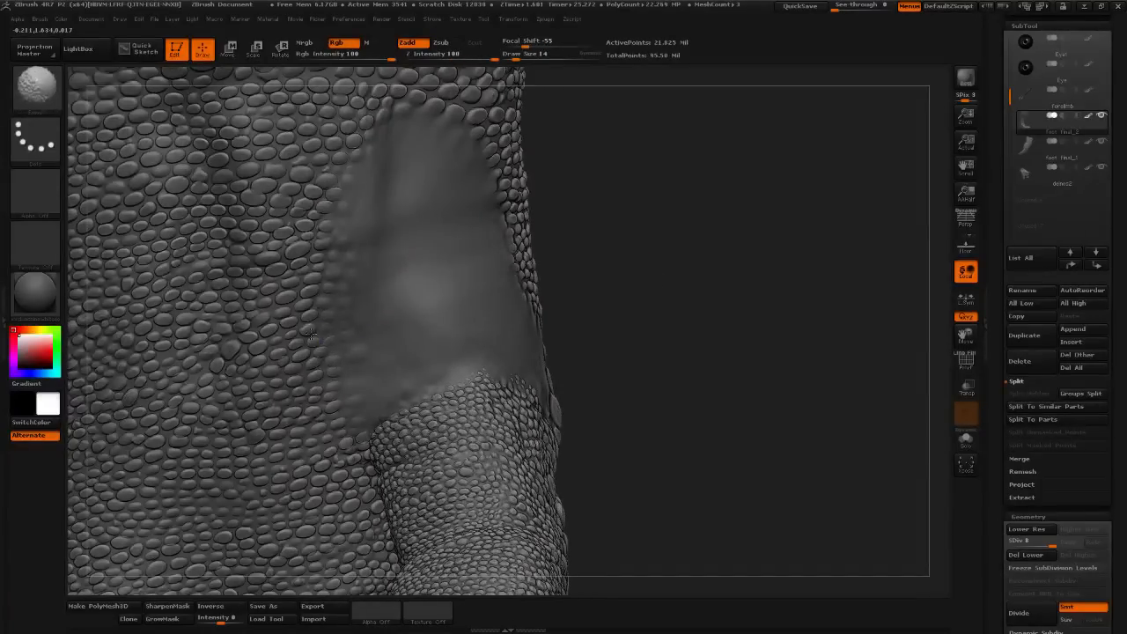
left_click_drag(620, 265, 599, 266)
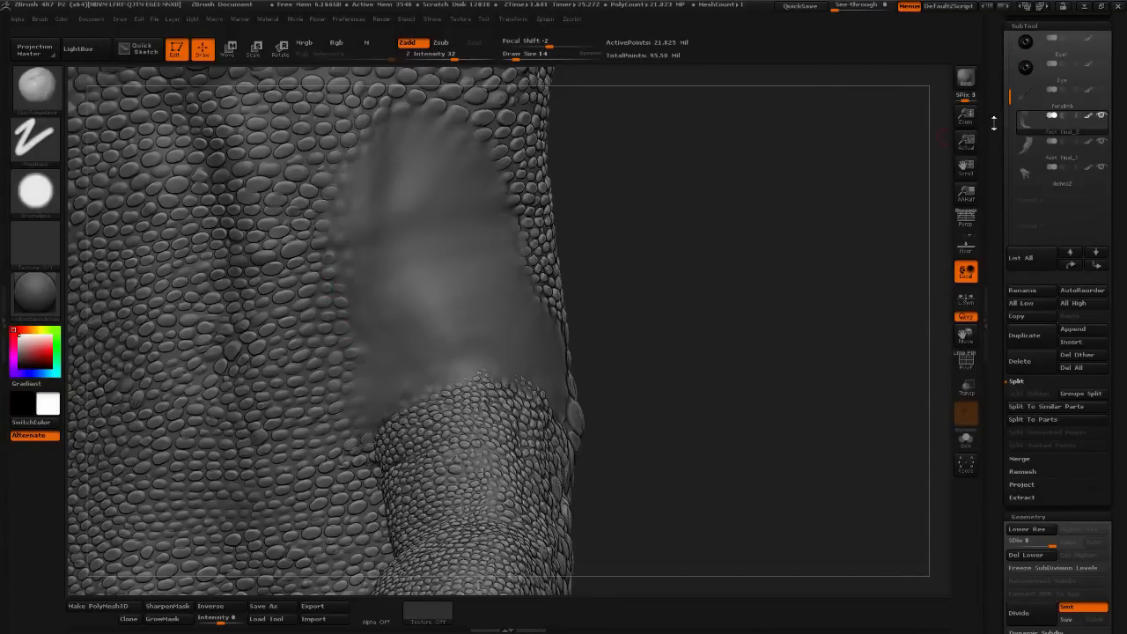
- Sculpt small scales between the toe ridge plates and the bare rear patch, smoothing where they meet the toe's scales
mouse_move(726, 180)
left_mouse_down()
mouse_move(735, 170)
mouse_move(733, 314)
mouse_move(722, 330)
mouse_move(801, 242)
mouse_move(868, 211)
mouse_move(873, 180)
mouse_move(828, 159)
mouse_move(762, 93)
mouse_move(629, 239)
mouse_move(590, 251)
left_mouse_up()
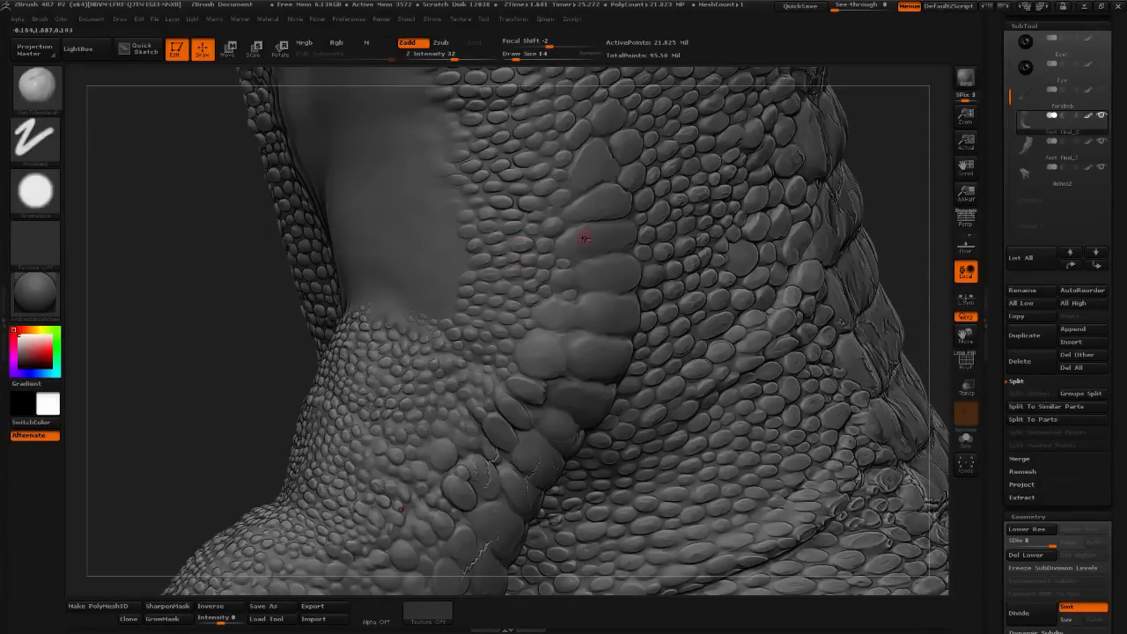
mouse_move(903, 189)
left_mouse_down()
mouse_move(802, 207)
mouse_move(791, 304)
left_mouse_up()
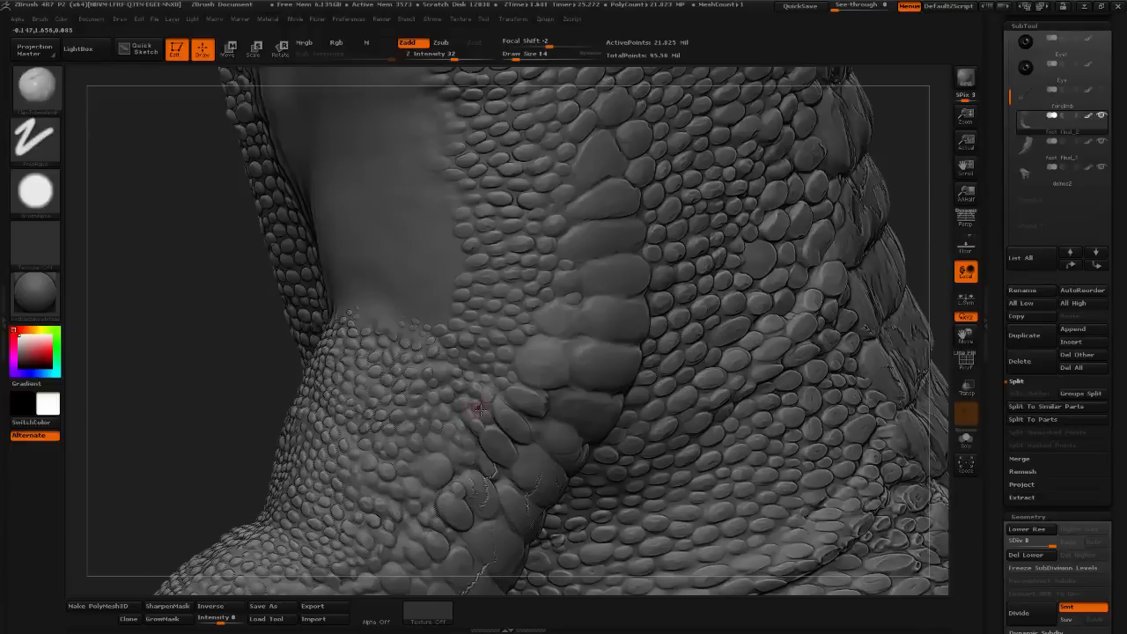
left_click_drag(483, 411, 485, 411, "shift")
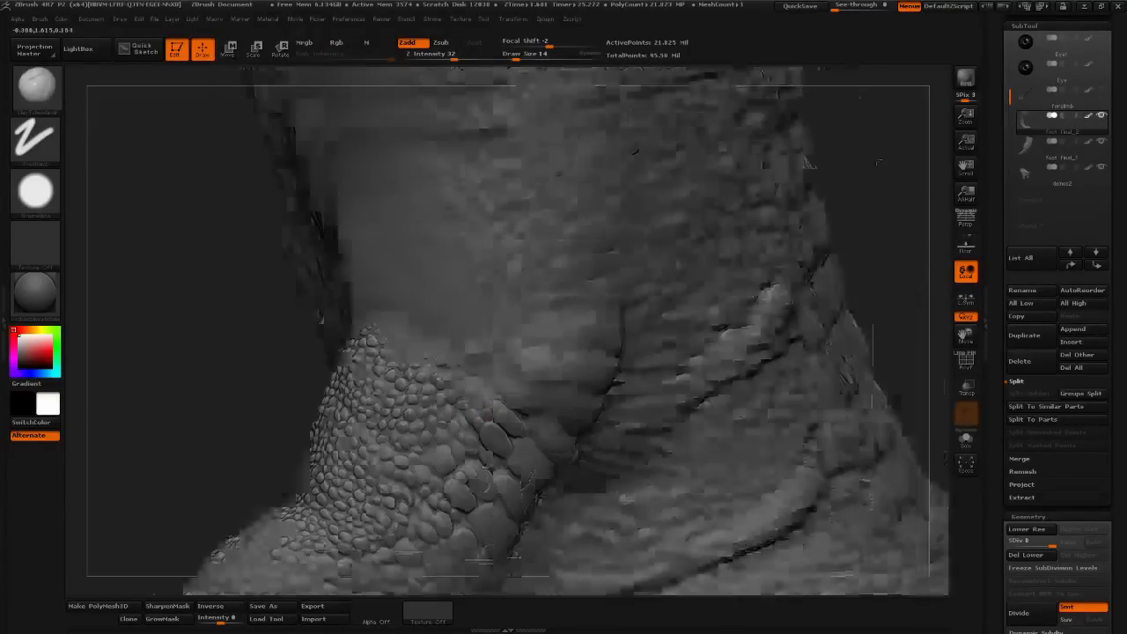
- Examine the whole foot from several angles to check how the new scales blend with the ridge plates and ankle
left_click_drag(966, 118, 969, 134)
left_click_drag(795, 272, 843, 287)
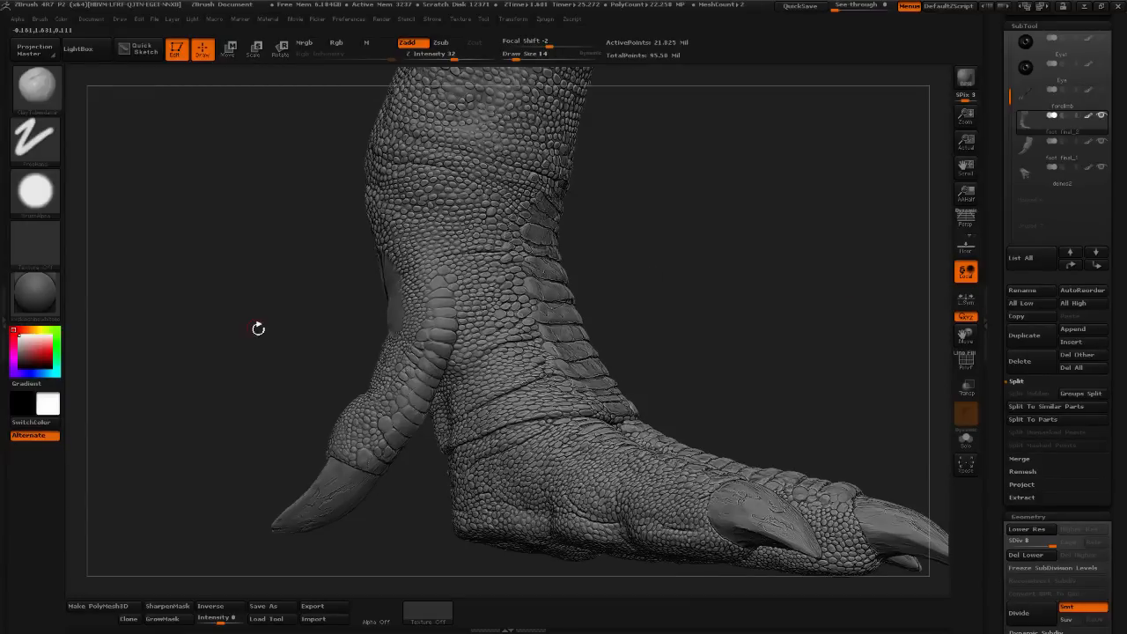
left_click_drag(256, 326, 456, 302)
left_click_drag(578, 333, 772, 290)
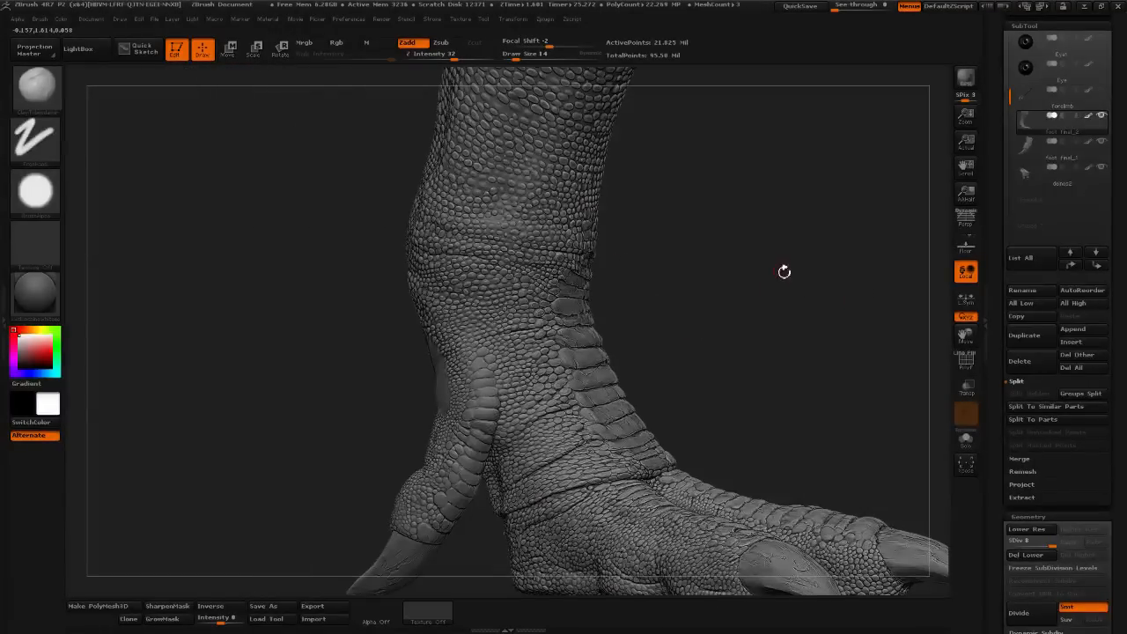
left_click_drag(800, 247, 765, 275)
left_click_drag(722, 328, 757, 273)
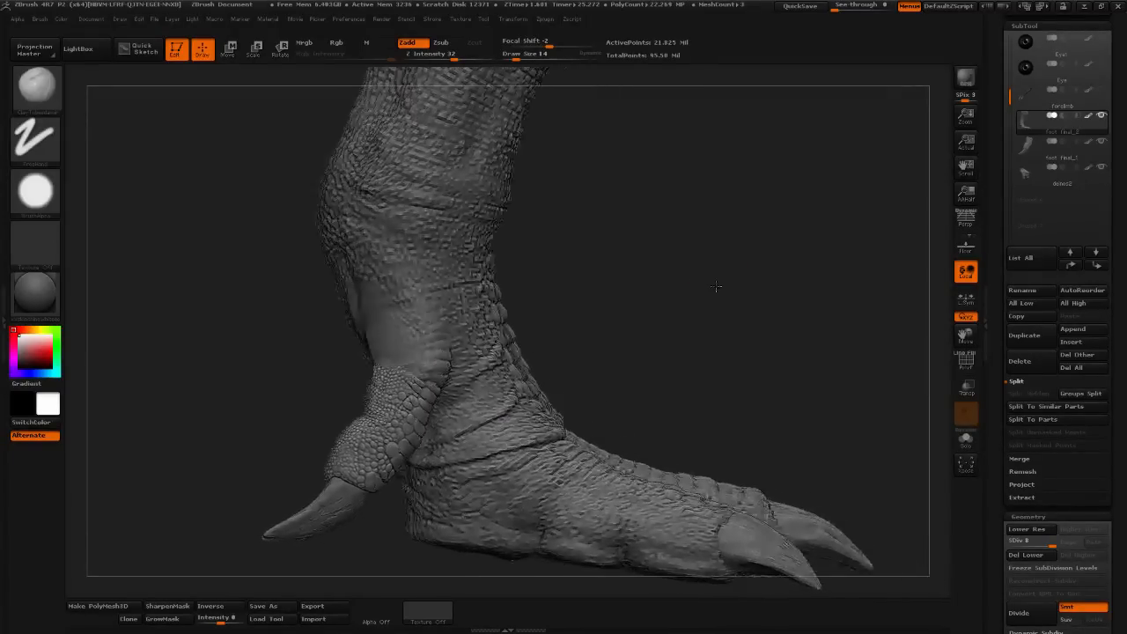
left_click_drag(717, 286, 778, 320)
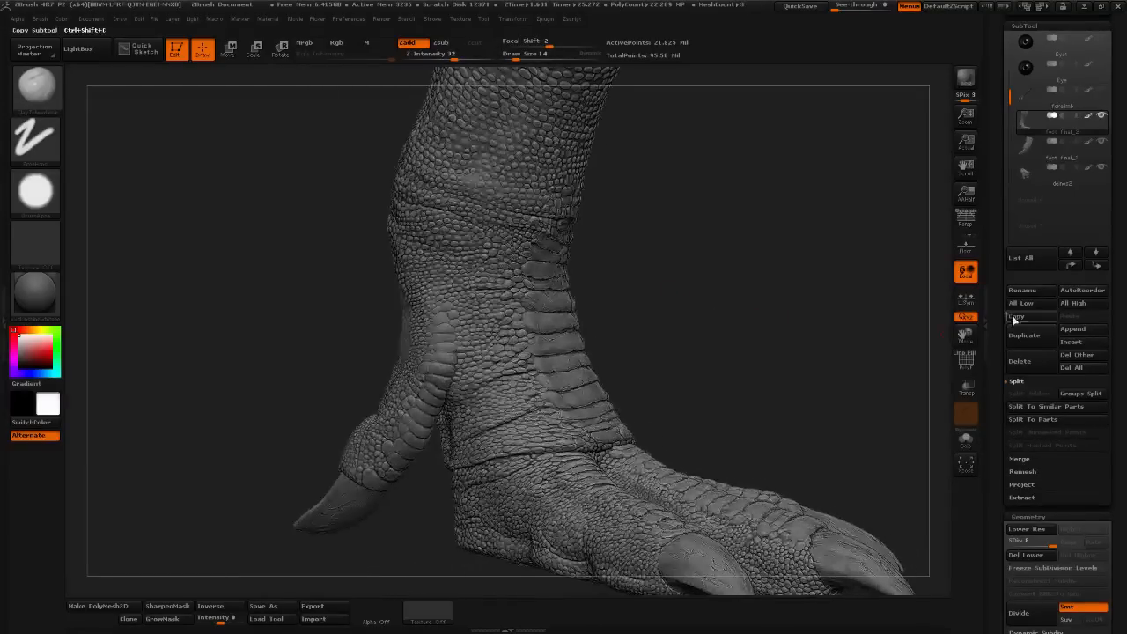